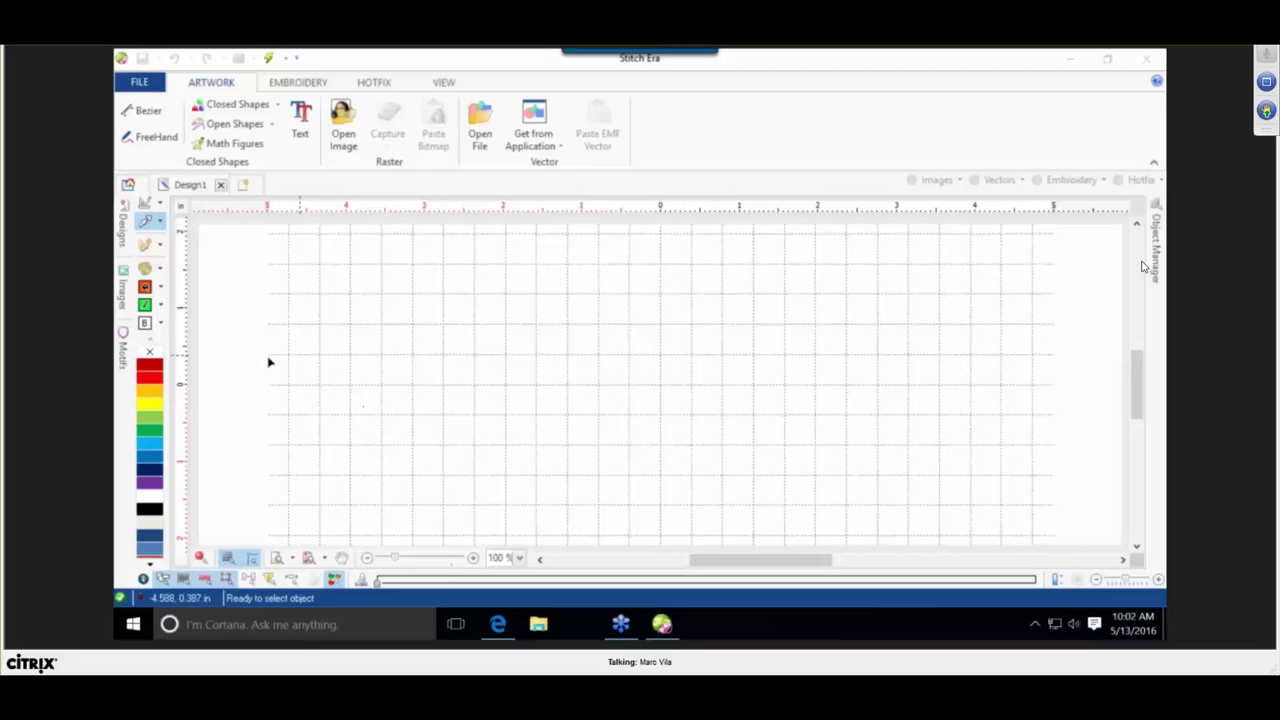
{"action": "left_click", "coordinate": [127, 292]}
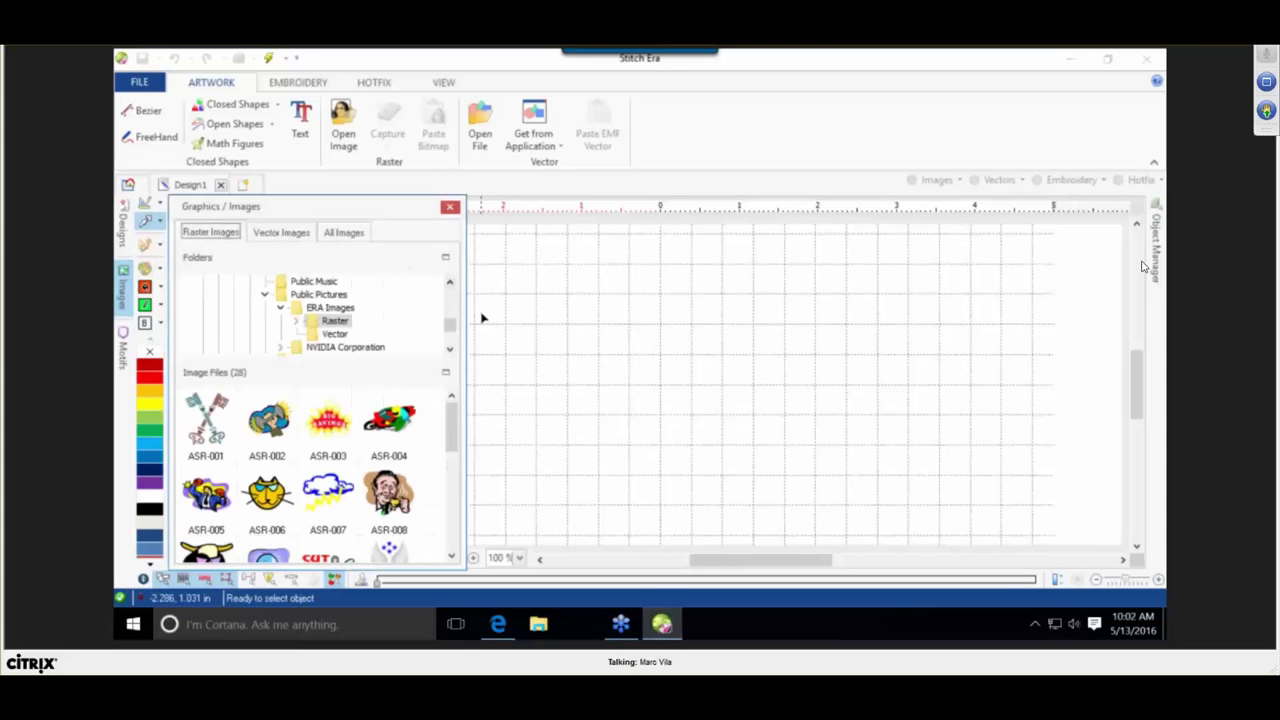
{"action": "left_click_drag", "start_coordinate": [447, 328], "coordinate": [456, 278]}
{"action": "left_click", "coordinate": [228, 283]}
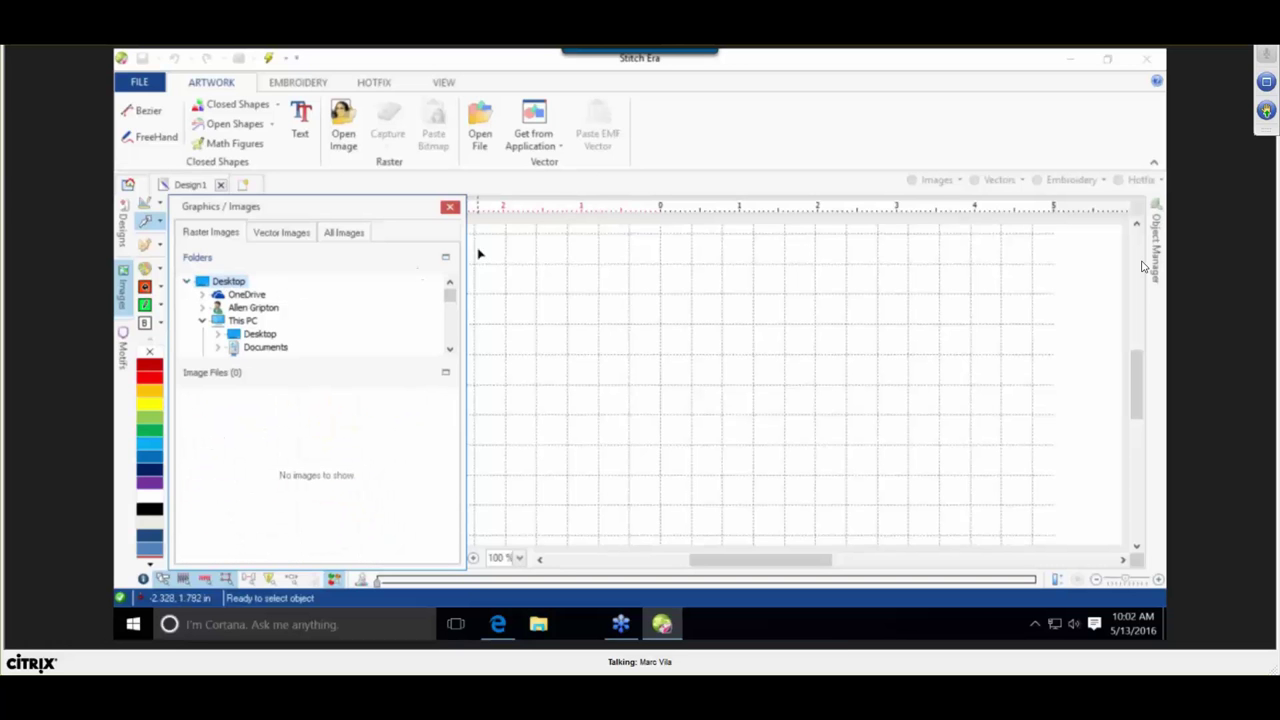
{"action": "left_click_drag", "start_coordinate": [449, 298], "coordinate": [448, 308]}
{"action": "scroll", "coordinate": [316, 332], "scroll_direction": "up", "scroll_amount": 3}
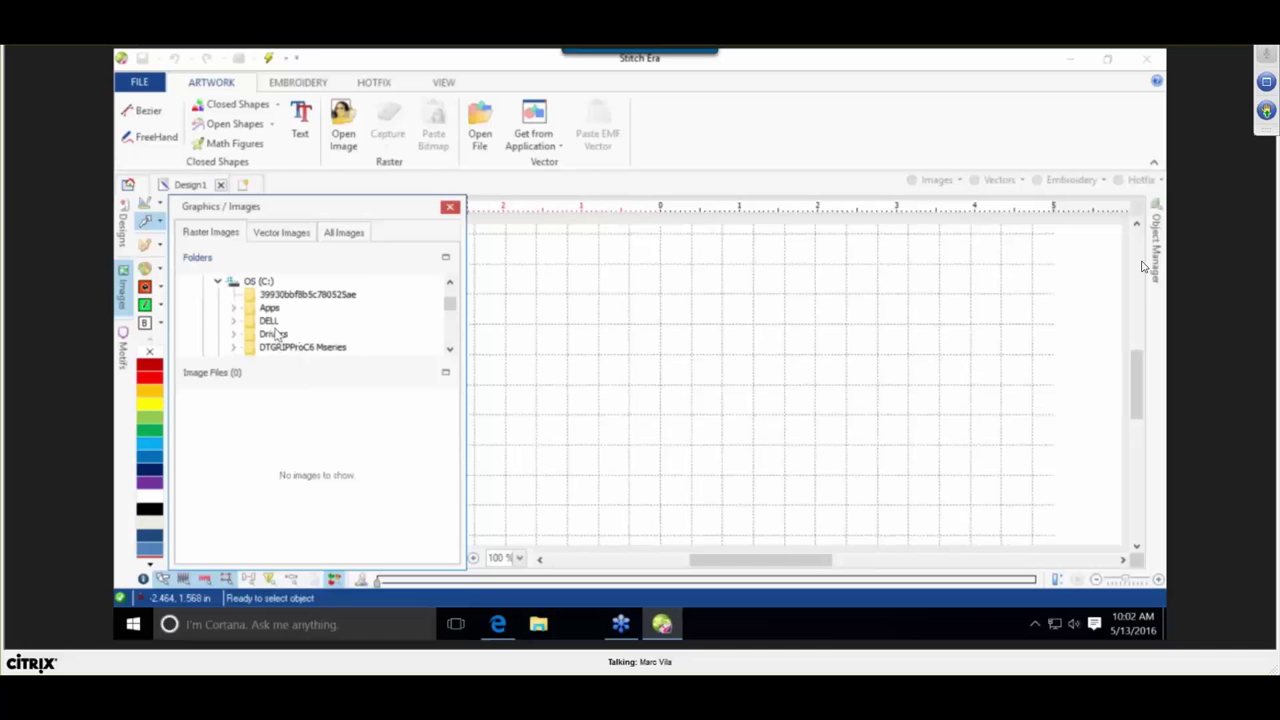
{"action": "scroll", "coordinate": [278, 335], "scroll_direction": "down", "scroll_amount": 5}
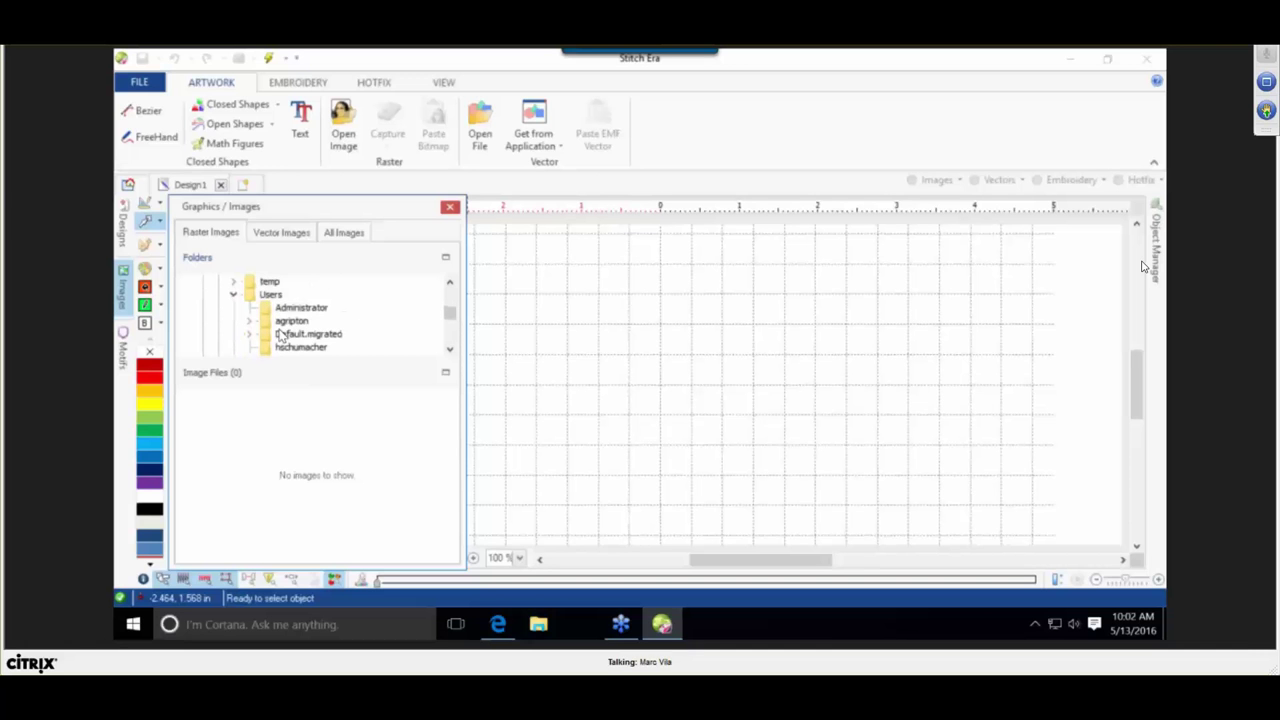
{"action": "double_click", "coordinate": [281, 321]}
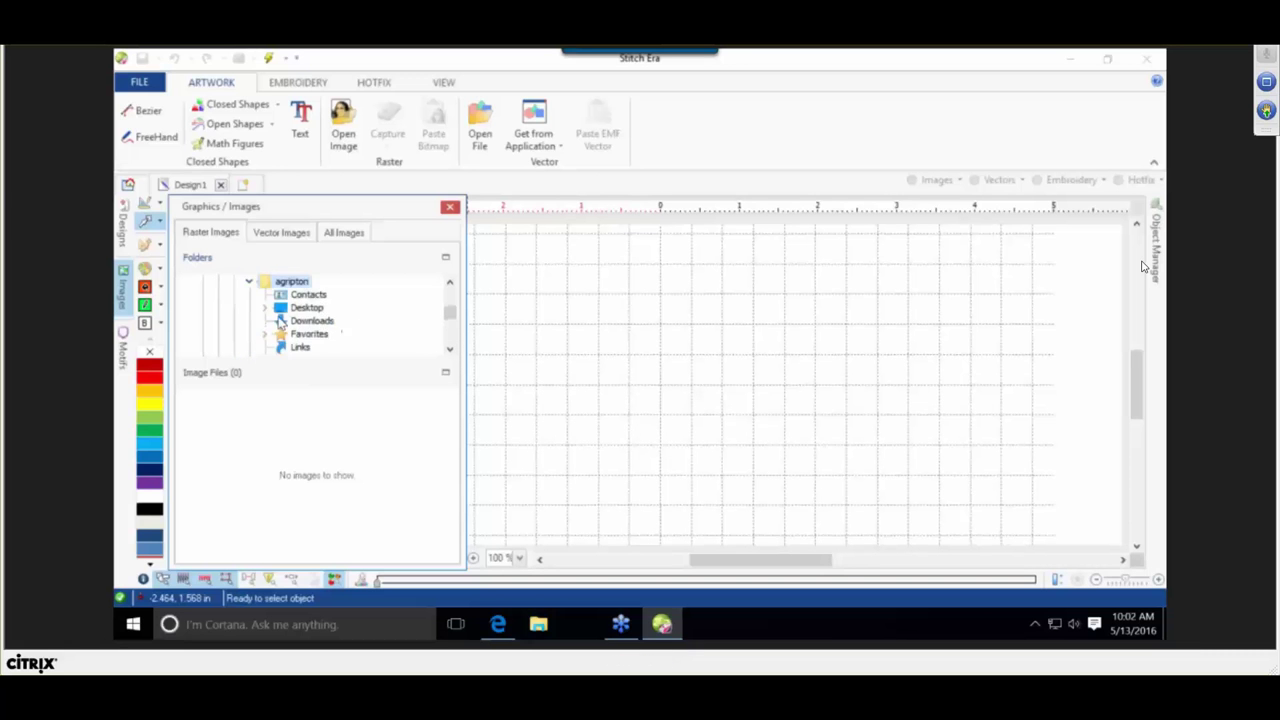
{"action": "scroll", "coordinate": [326, 320], "scroll_direction": "down", "scroll_amount": 3}
{"action": "scroll", "coordinate": [325, 322], "scroll_direction": "down", "scroll_amount": 3}
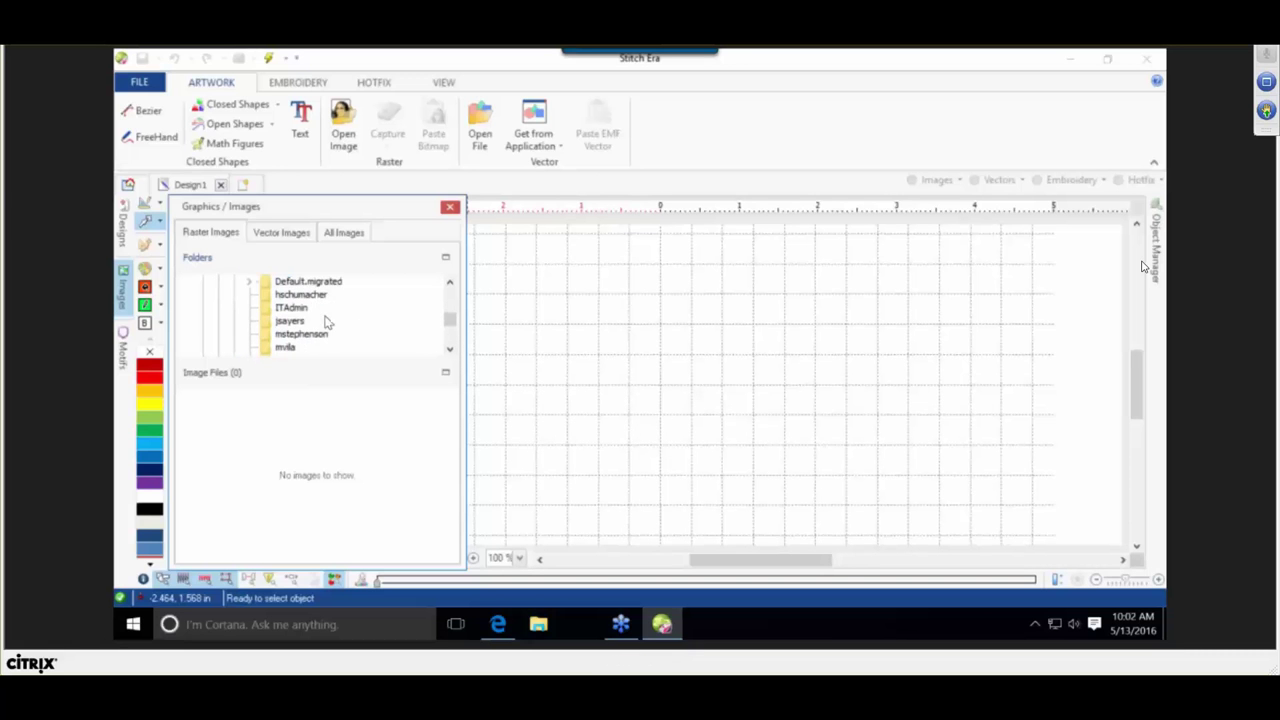
{"action": "scroll", "coordinate": [275, 308], "scroll_direction": "up", "scroll_amount": 3}
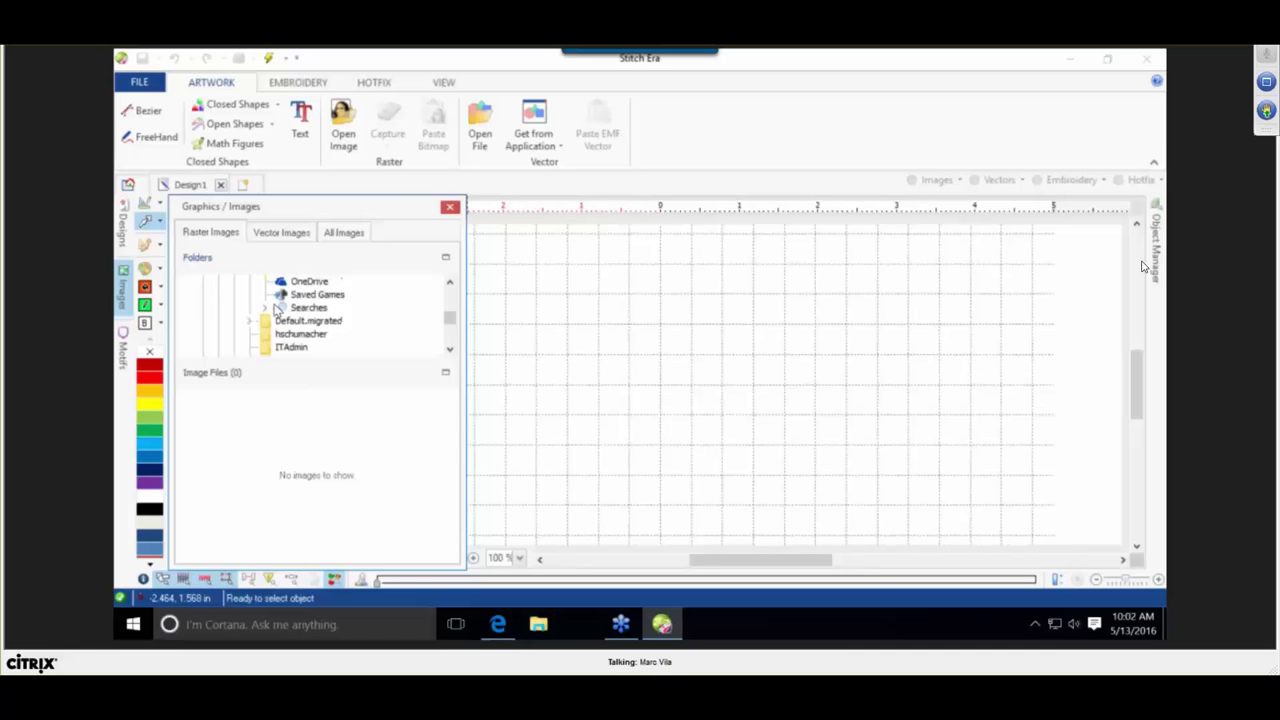
{"action": "left_click", "coordinate": [450, 207]}
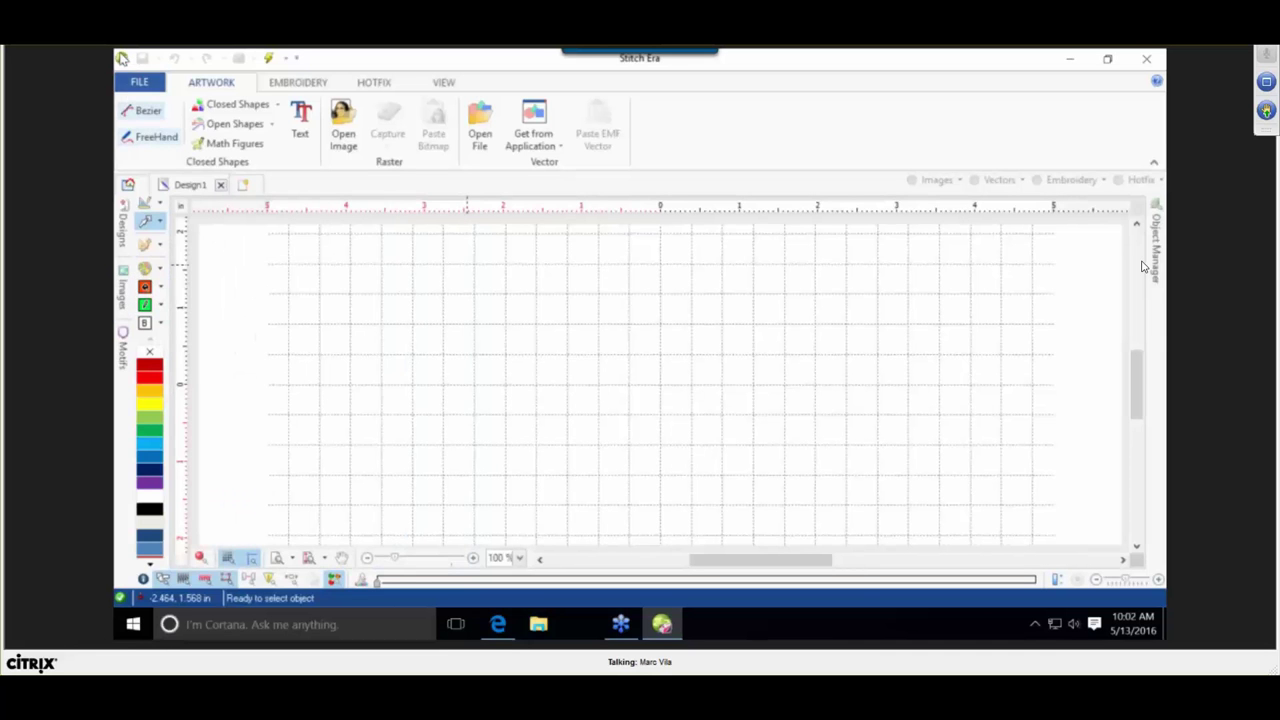
Create a new design document from the graphic file solider%20cross%20silhouette in the desktop's Clip Art folder, leaving the image deselected.
{"action": "left_click", "coordinate": [139, 82]}
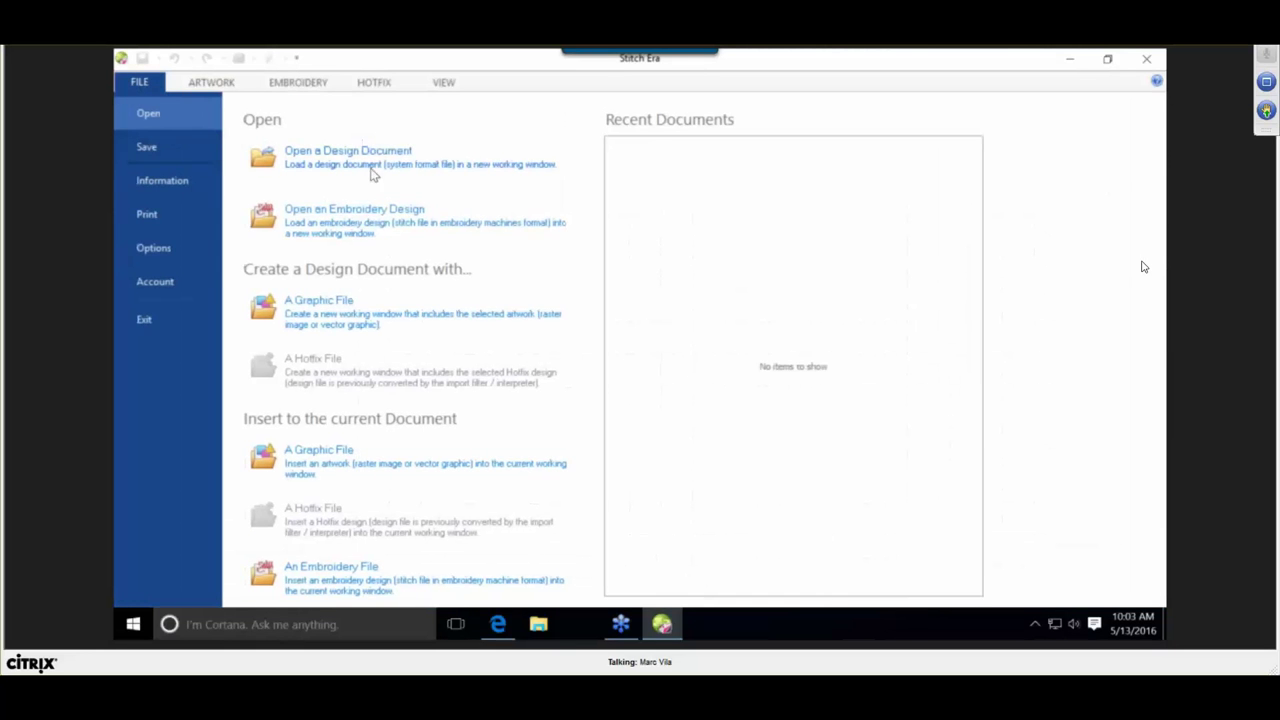
{"action": "left_click", "coordinate": [331, 334]}
{"action": "left_click", "coordinate": [331, 334]}
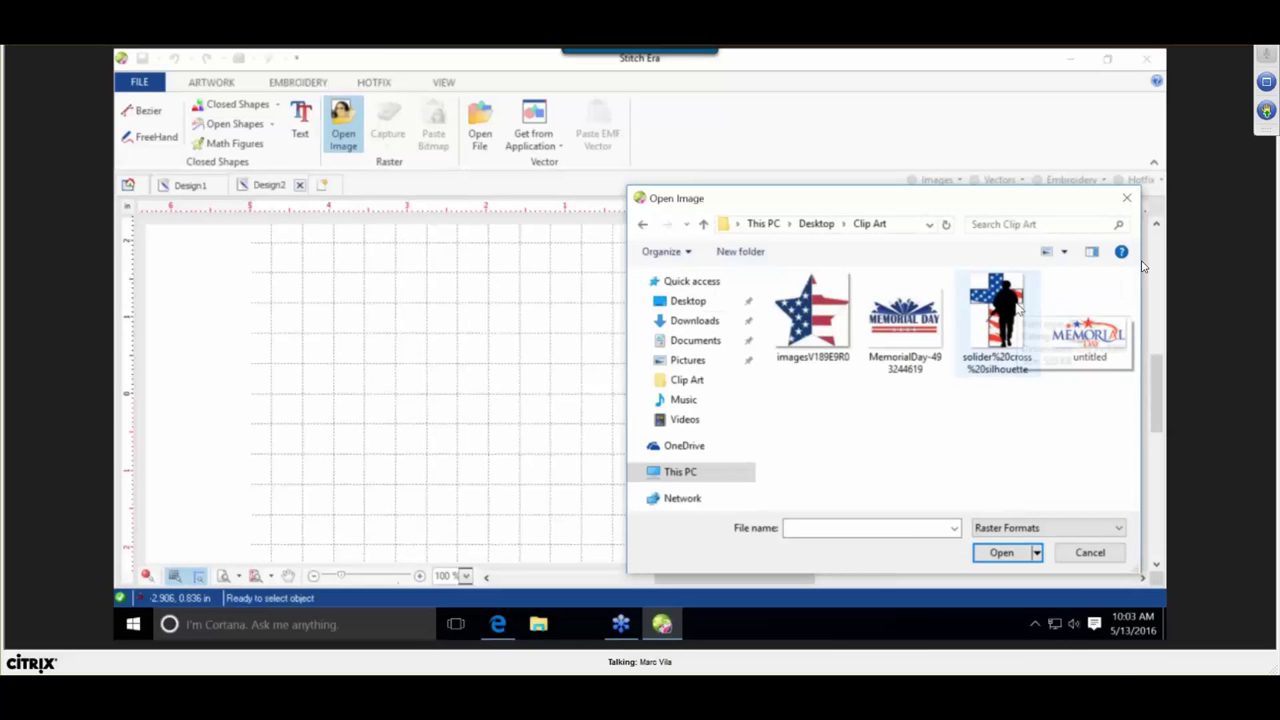
{"action": "left_click", "coordinate": [1018, 310]}
{"action": "left_click", "coordinate": [1015, 555]}
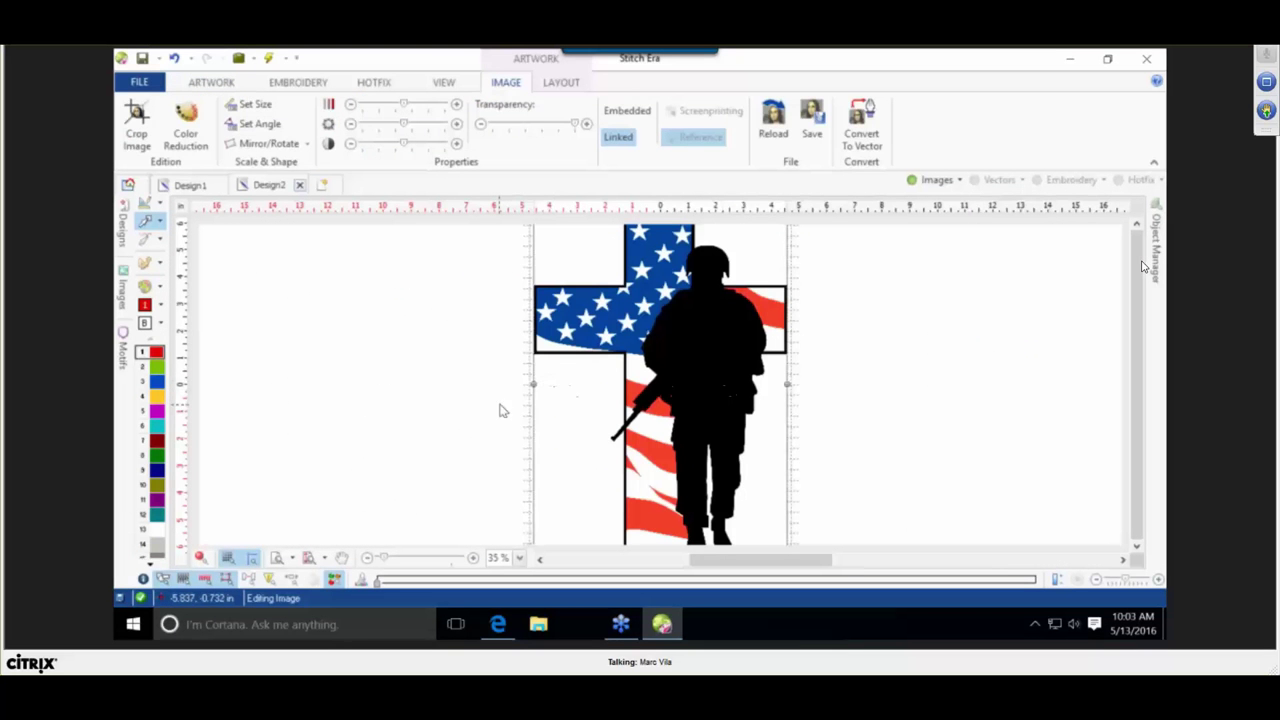
{"action": "left_click", "coordinate": [490, 400]}
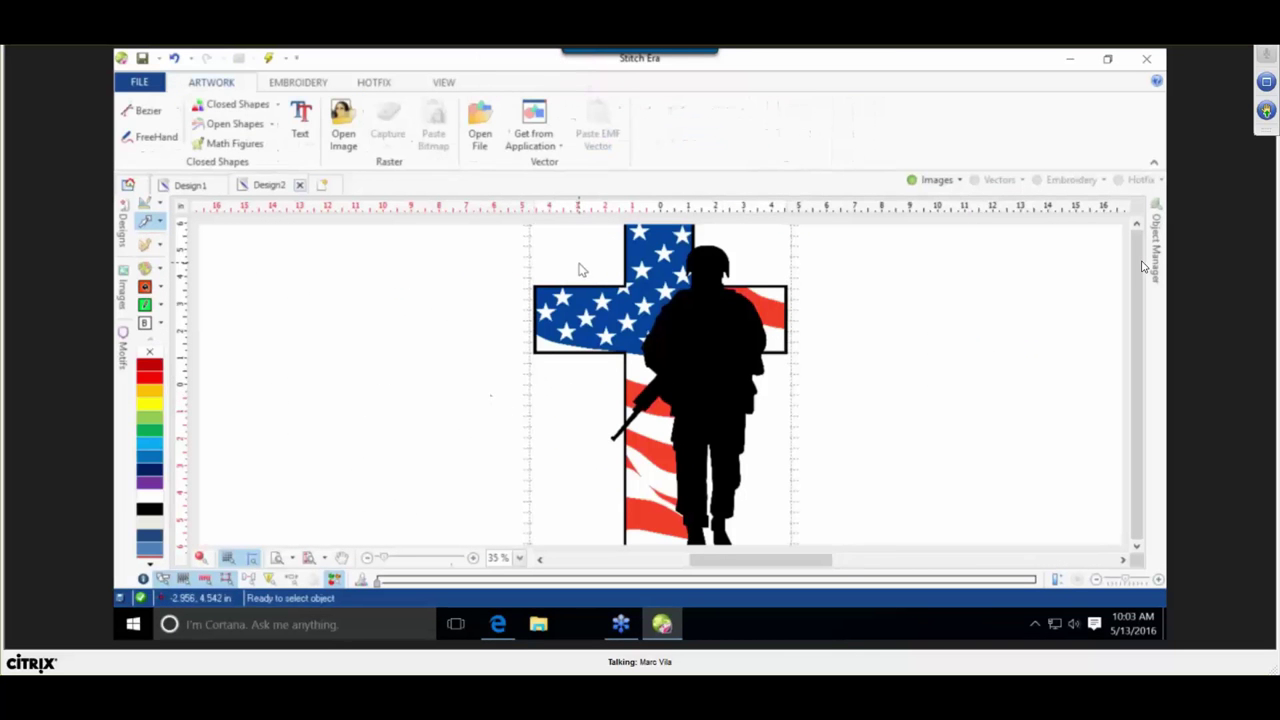
{"action": "scroll", "coordinate": [642, 337], "scroll_direction": "up", "scroll_amount": 4}
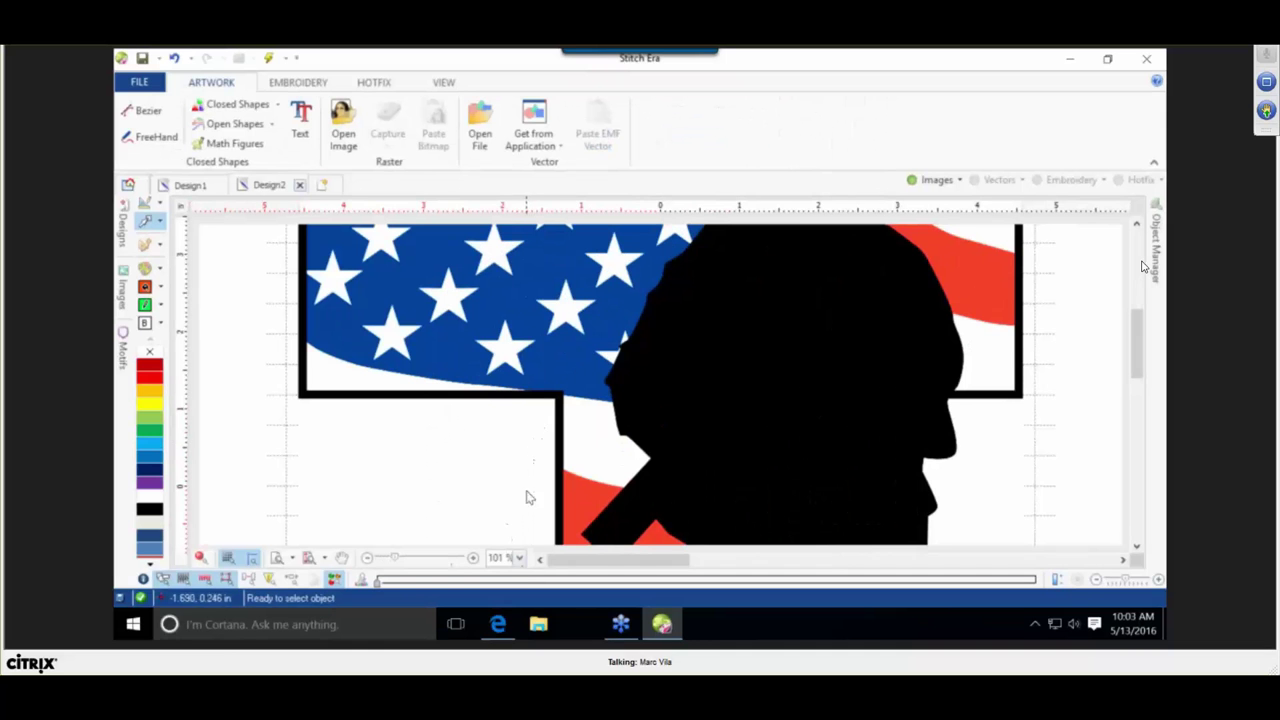
Switch to the browser's memorial day clip art image results, and open the Clip Art folder on the desktop.
{"action": "left_click", "coordinate": [500, 625]}
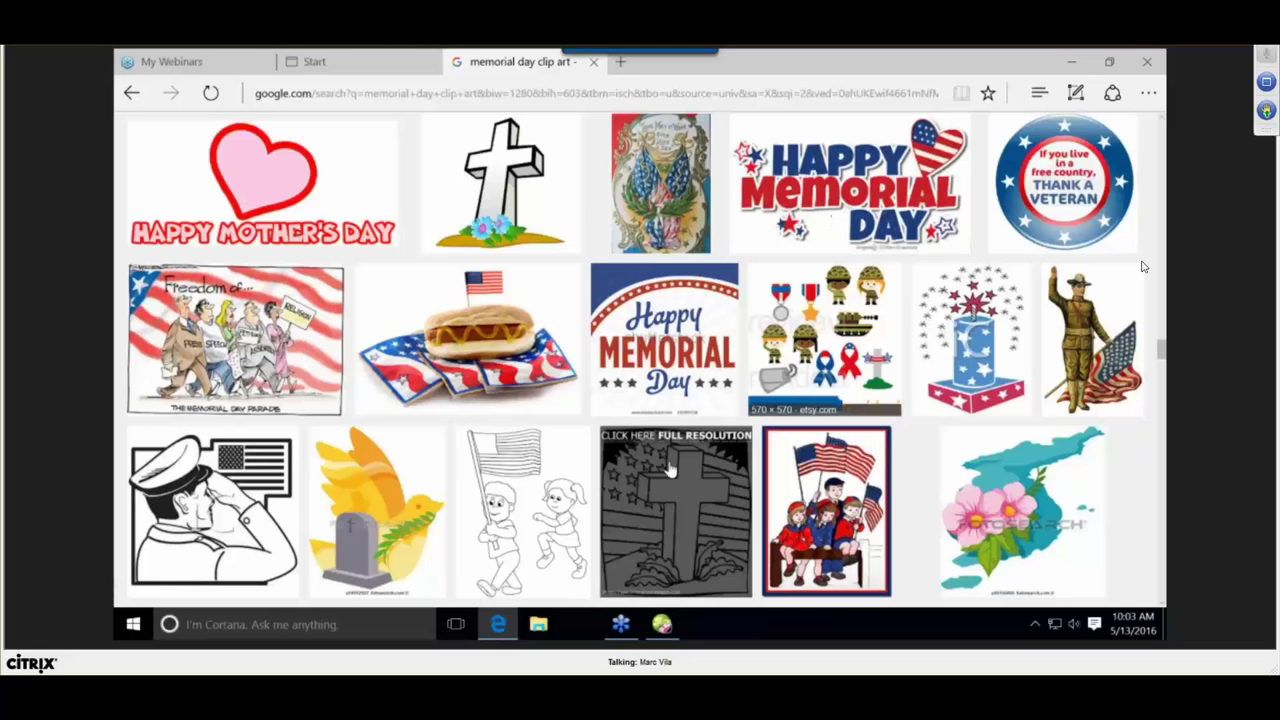
{"action": "right_click", "coordinate": [700, 625]}
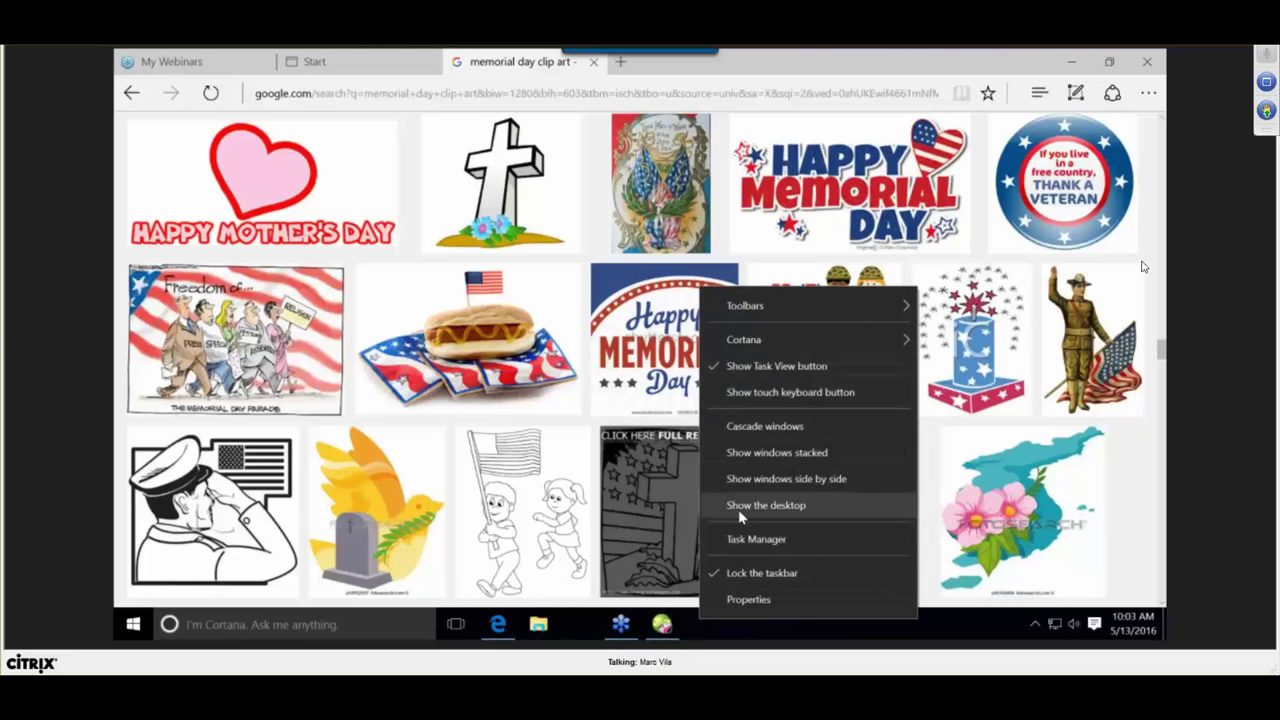
{"action": "left_click", "coordinate": [745, 505]}
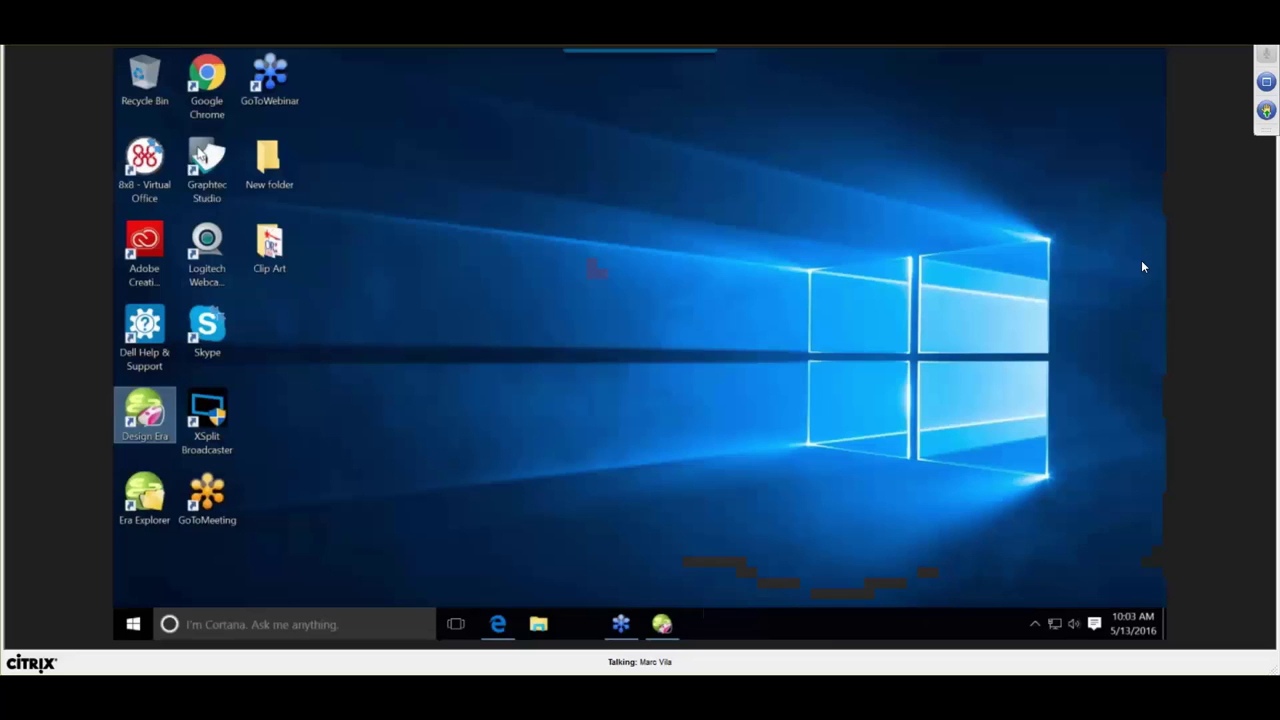
{"action": "double_click", "coordinate": [272, 262]}
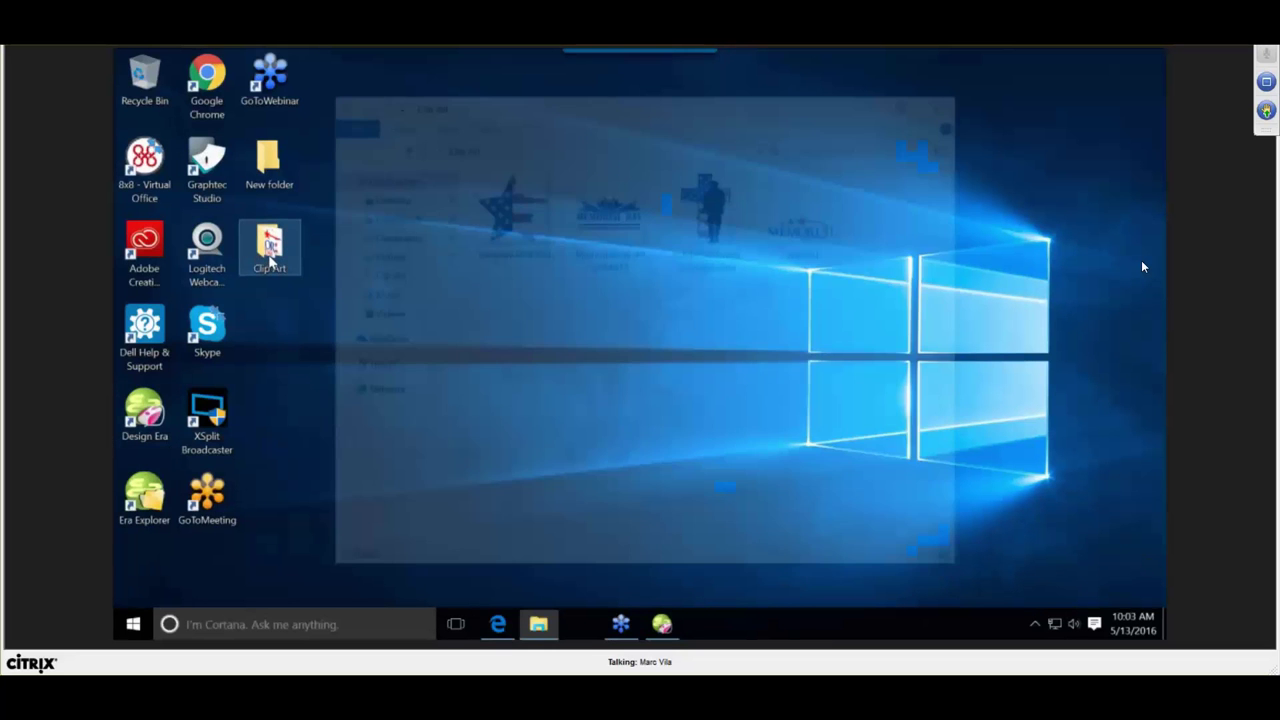
Check the pixel dimensions and horizontal resolution of the star image imagesV189E9R0 in its file properties.
{"action": "right_click", "coordinate": [531, 192]}
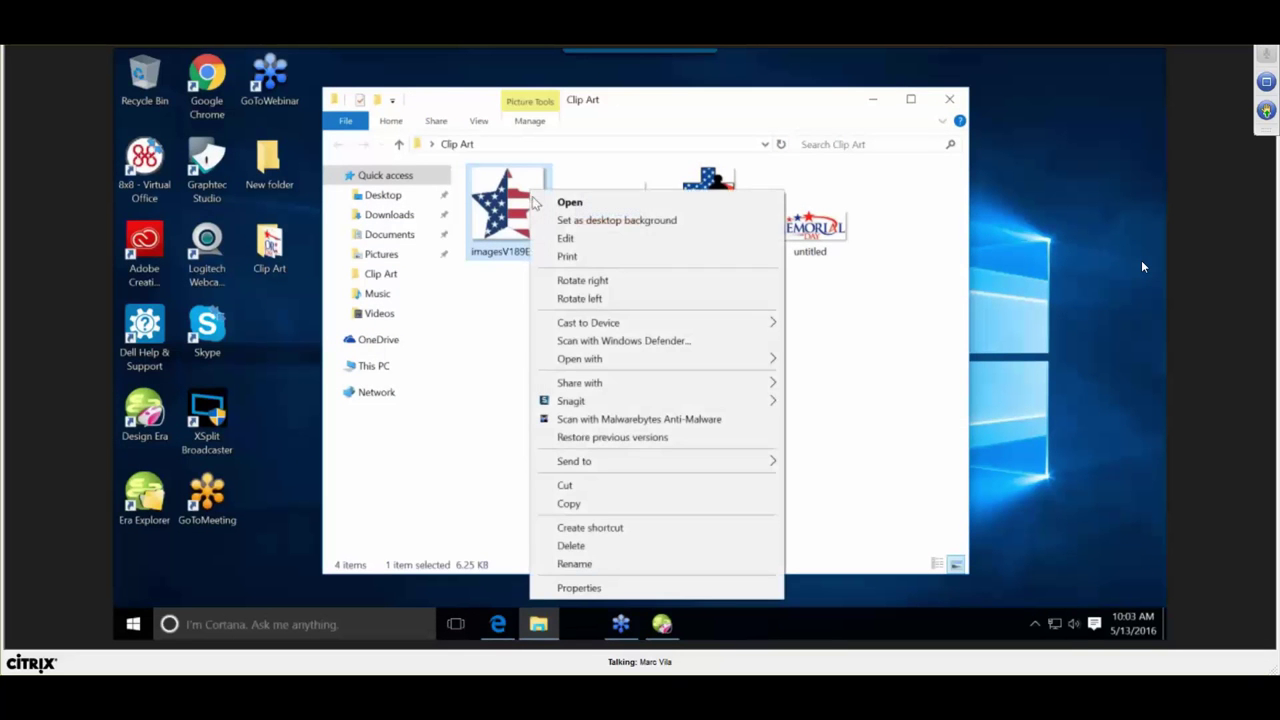
{"action": "left_click", "coordinate": [579, 589]}
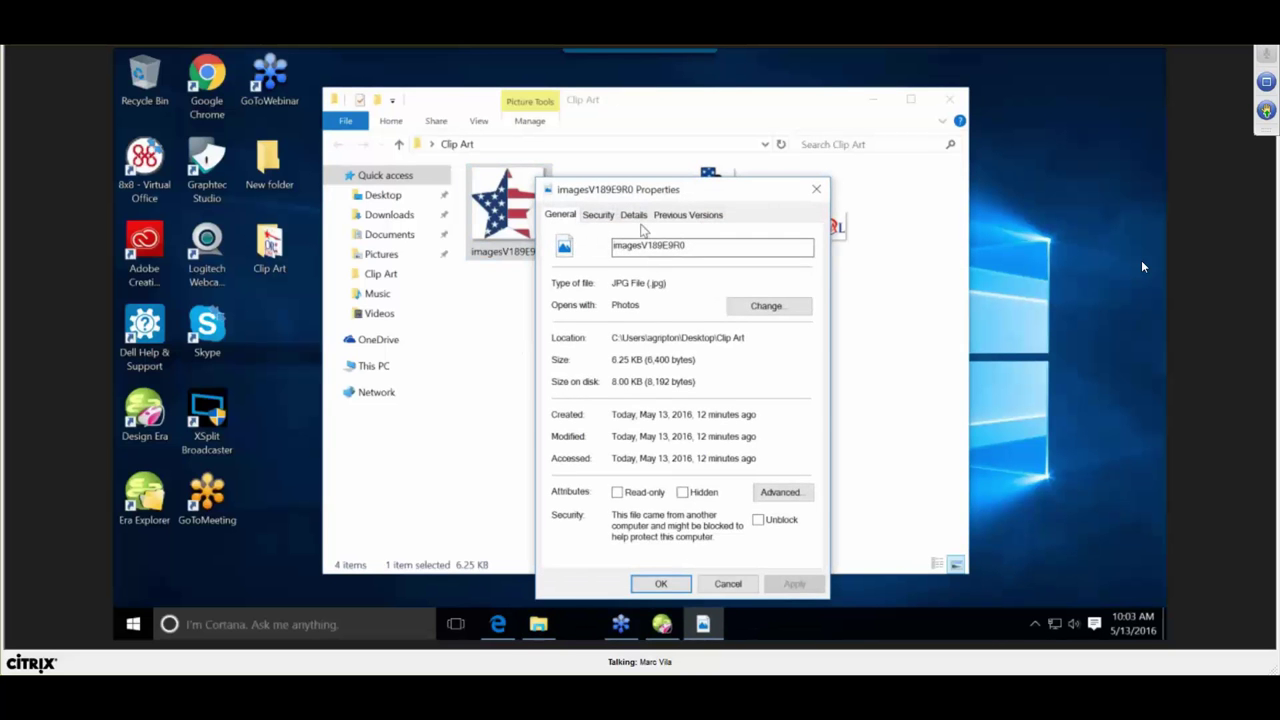
{"action": "left_click", "coordinate": [645, 217]}
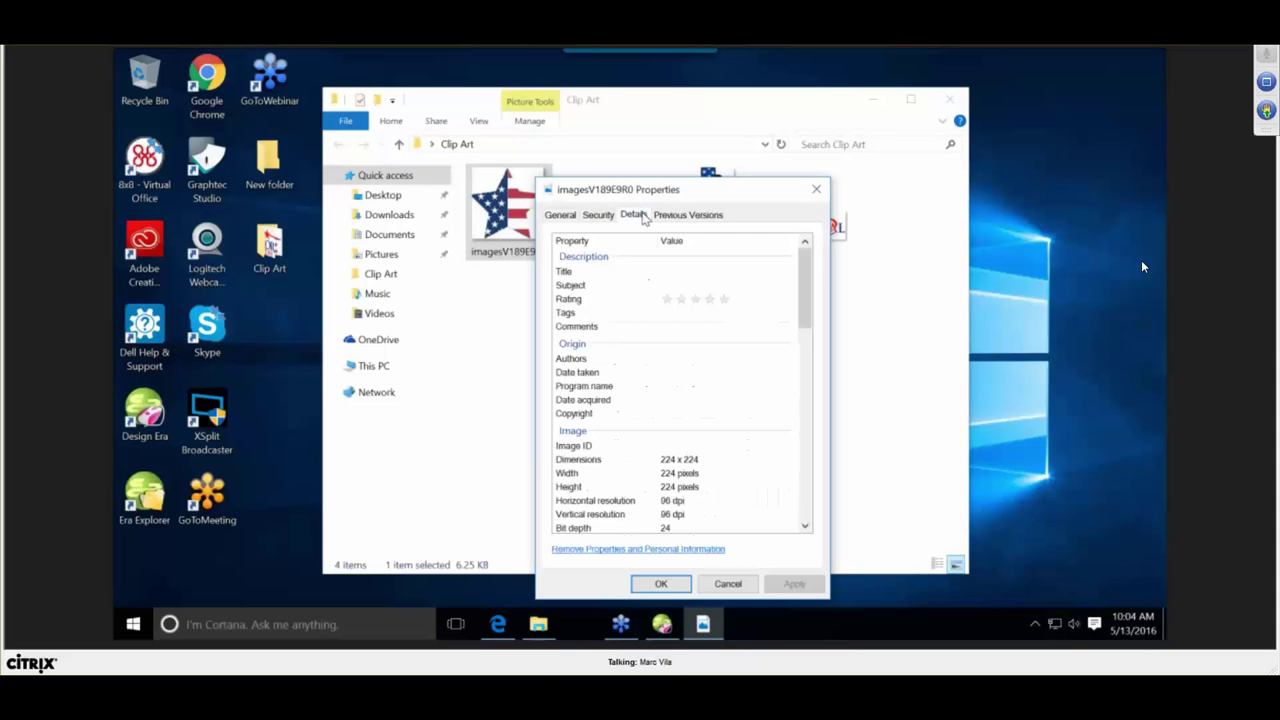
{"action": "left_click", "coordinate": [670, 503]}
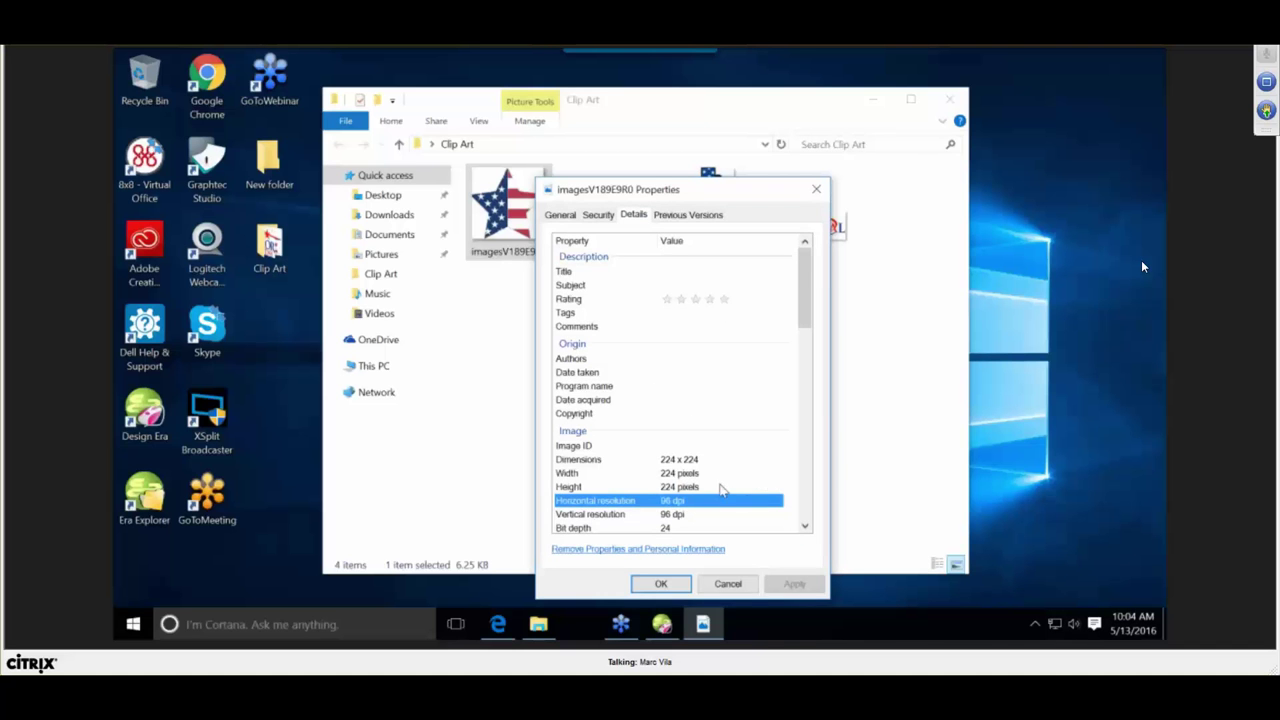
{"action": "left_click", "coordinate": [727, 584]}
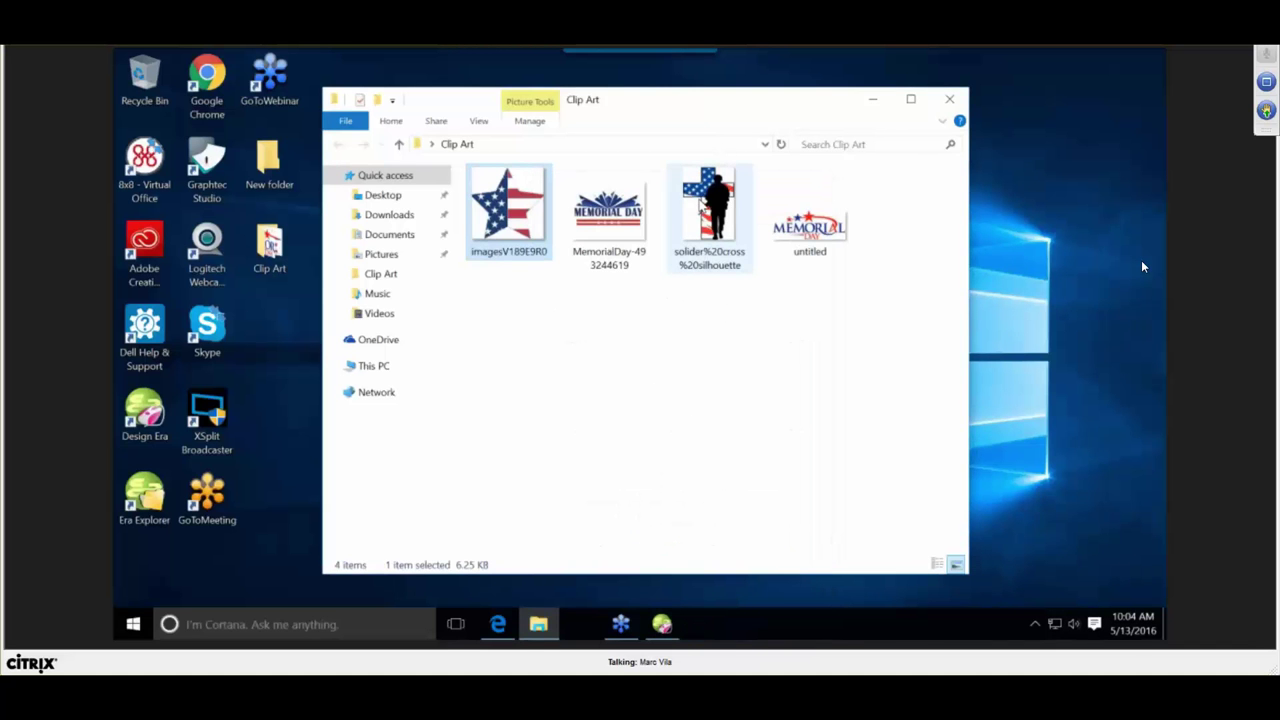
Check the pixel width and height of the solider%20cross%20silhouette image in its file properties.
{"action": "right_click", "coordinate": [700, 204]}
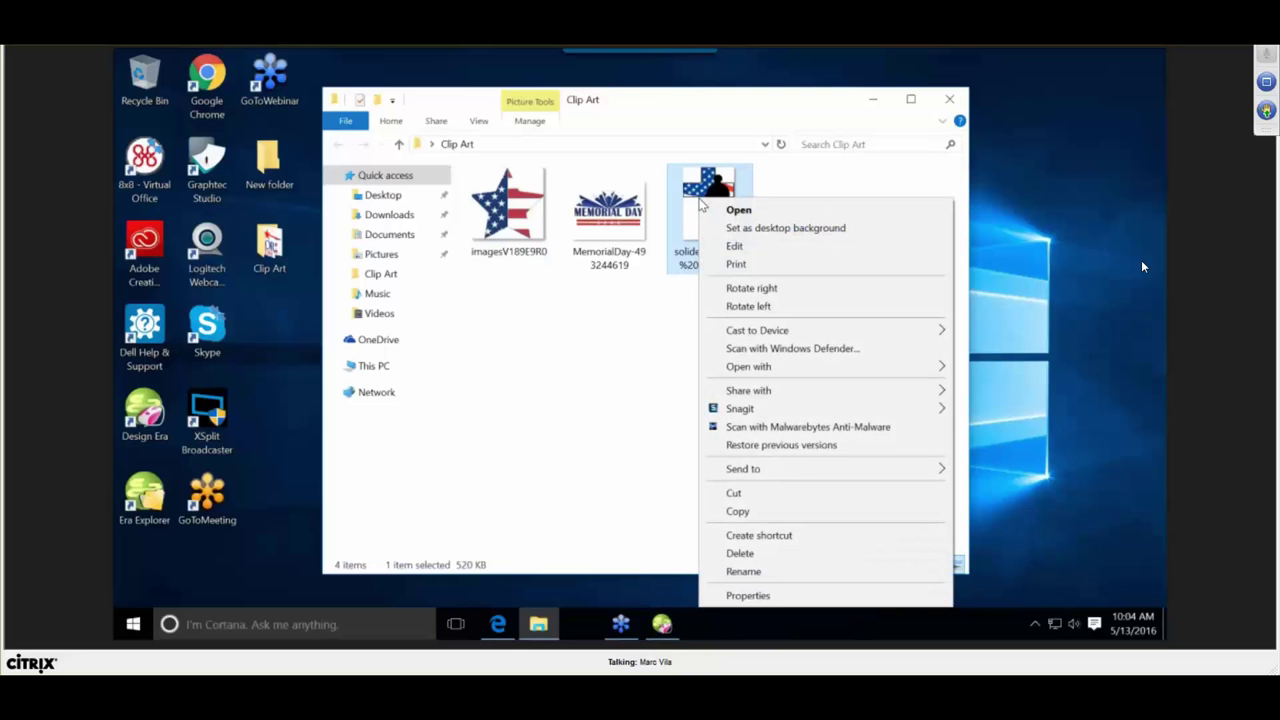
{"action": "left_click", "coordinate": [752, 596]}
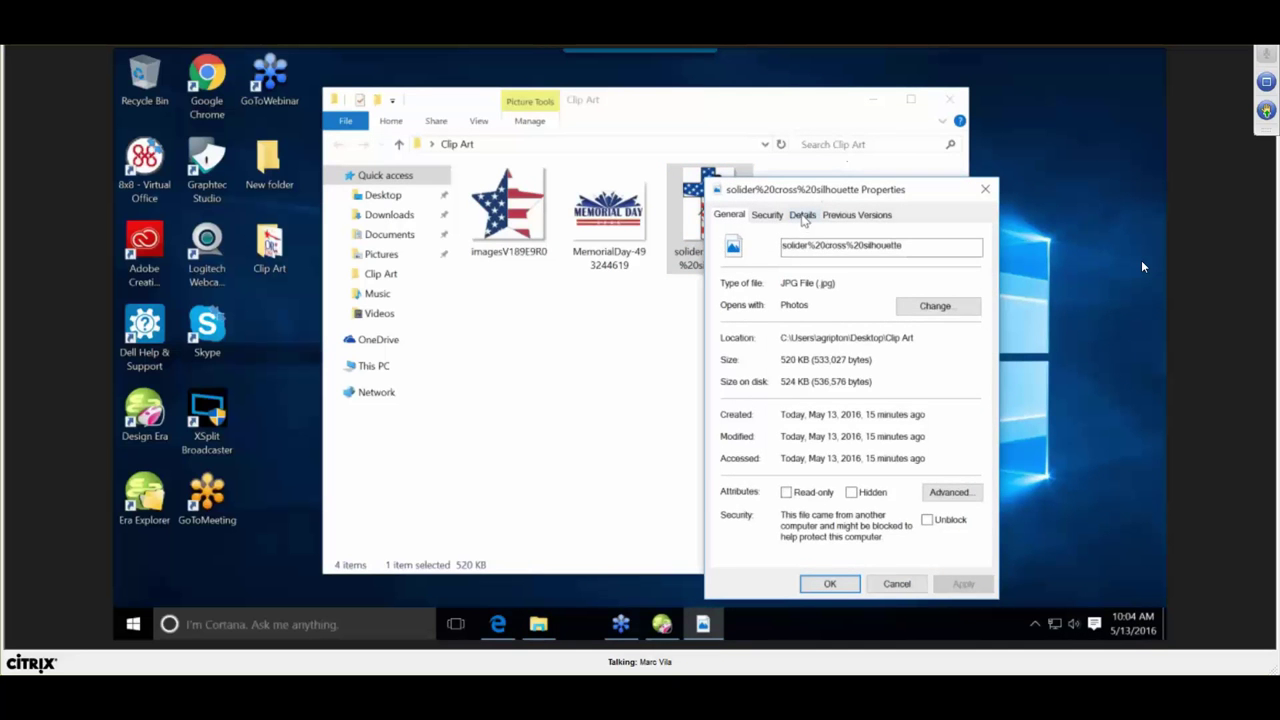
{"action": "left_click", "coordinate": [803, 216]}
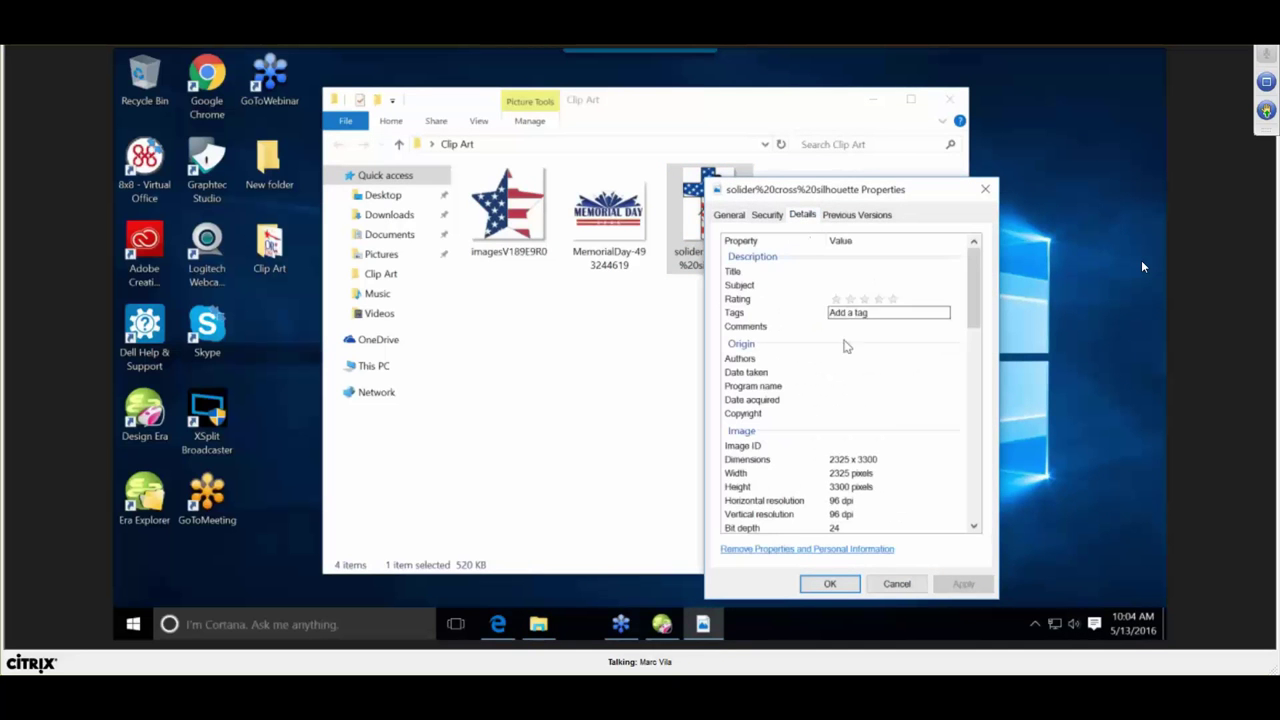
{"action": "left_click", "coordinate": [842, 476]}
{"action": "left_click", "coordinate": [837, 487]}
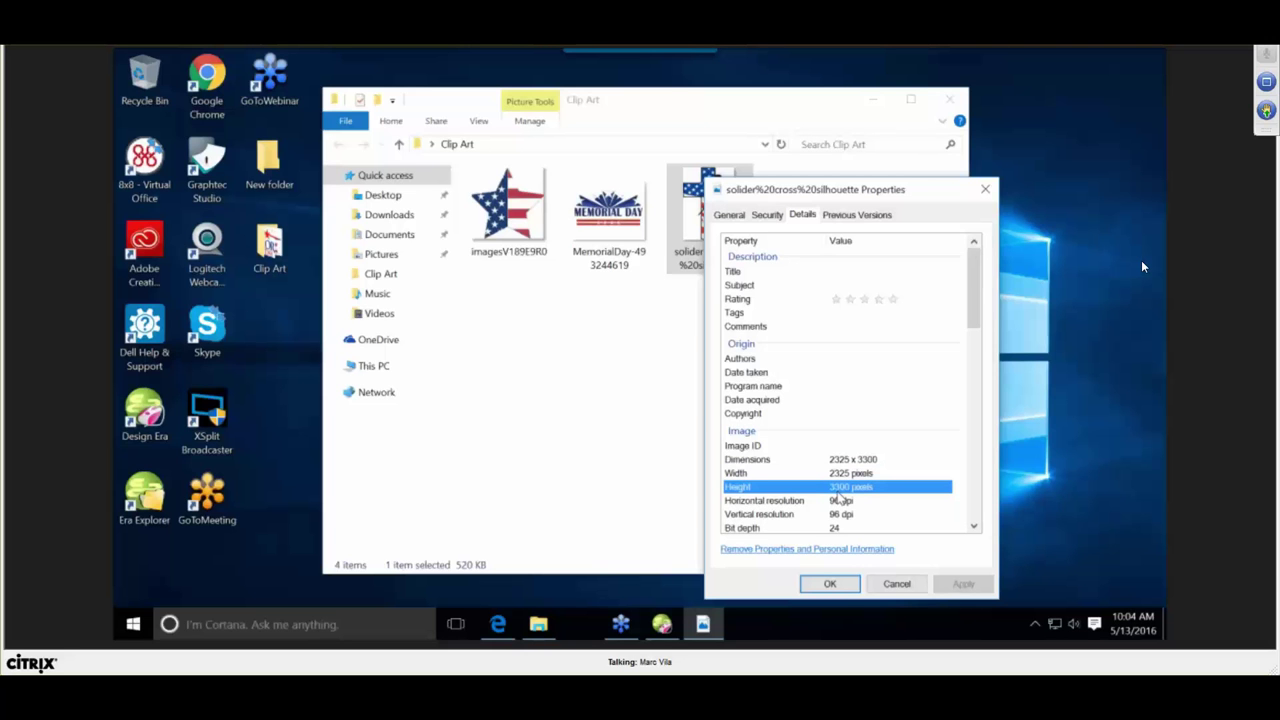
{"action": "left_click", "coordinate": [898, 583]}
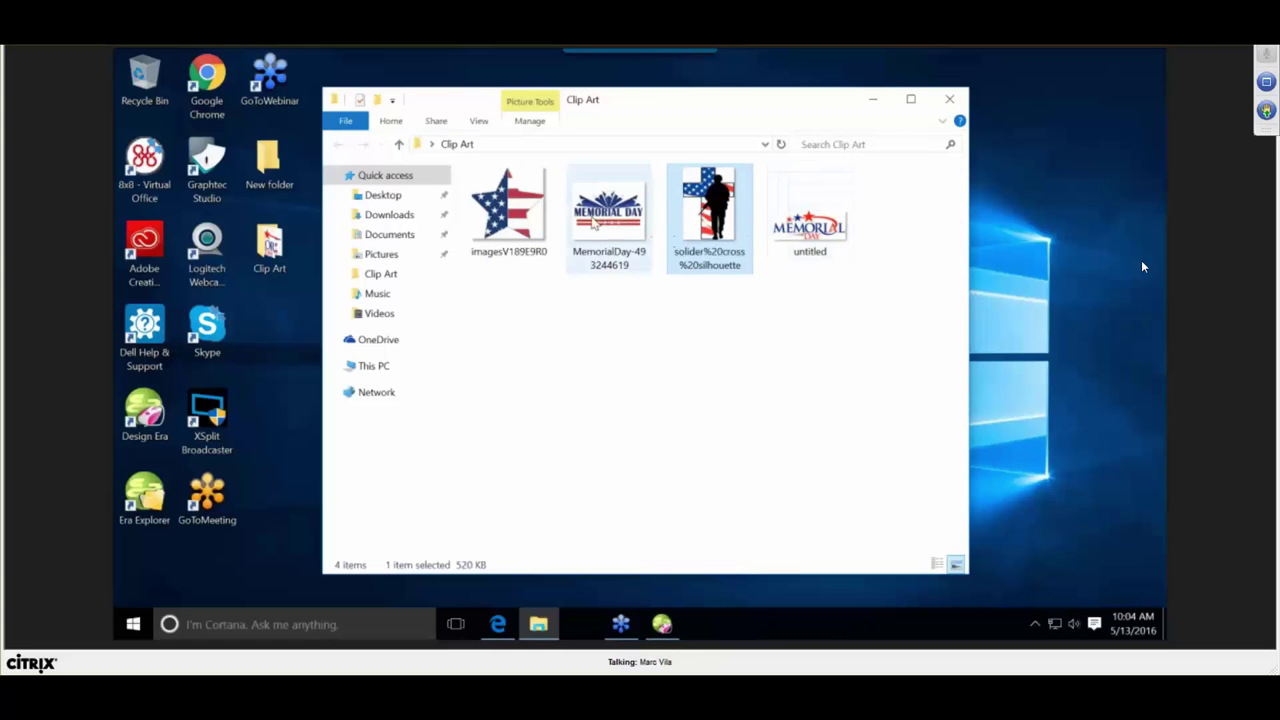
Review the pixel width of the star image imagesV189E9R0 again in its detailed file properties.
{"action": "right_click", "coordinate": [497, 222]}
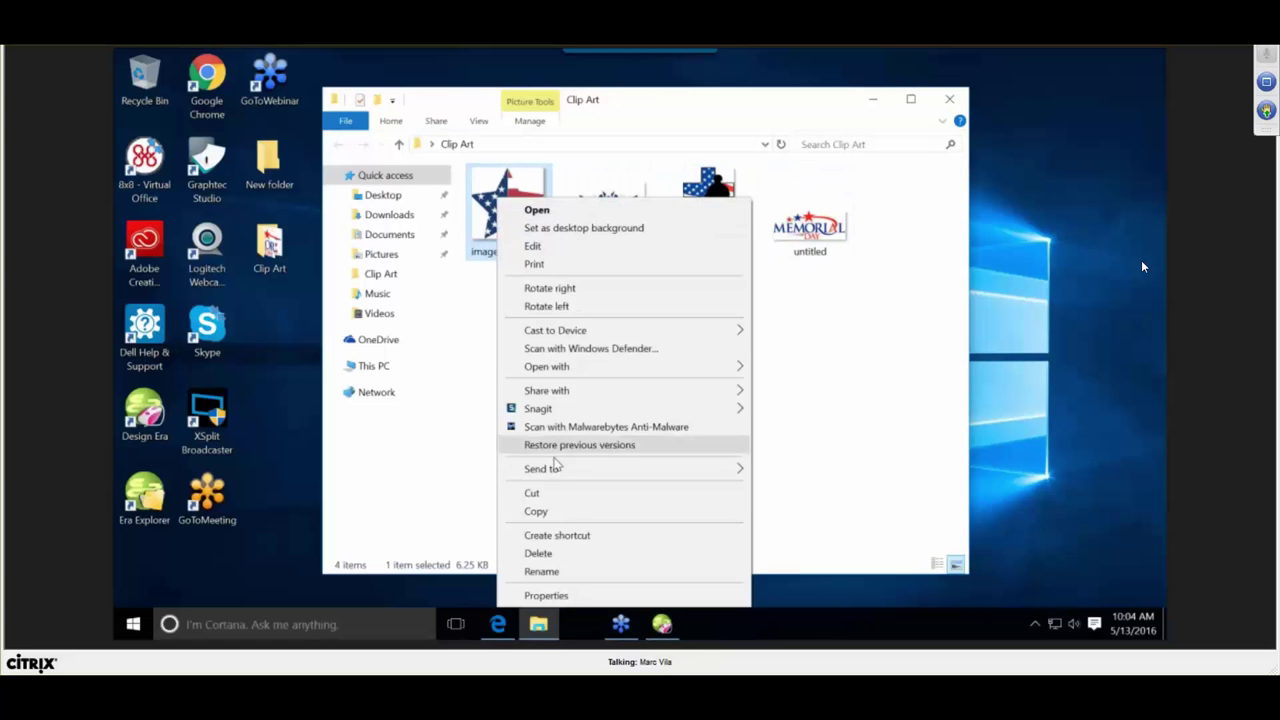
{"action": "left_click", "coordinate": [534, 598]}
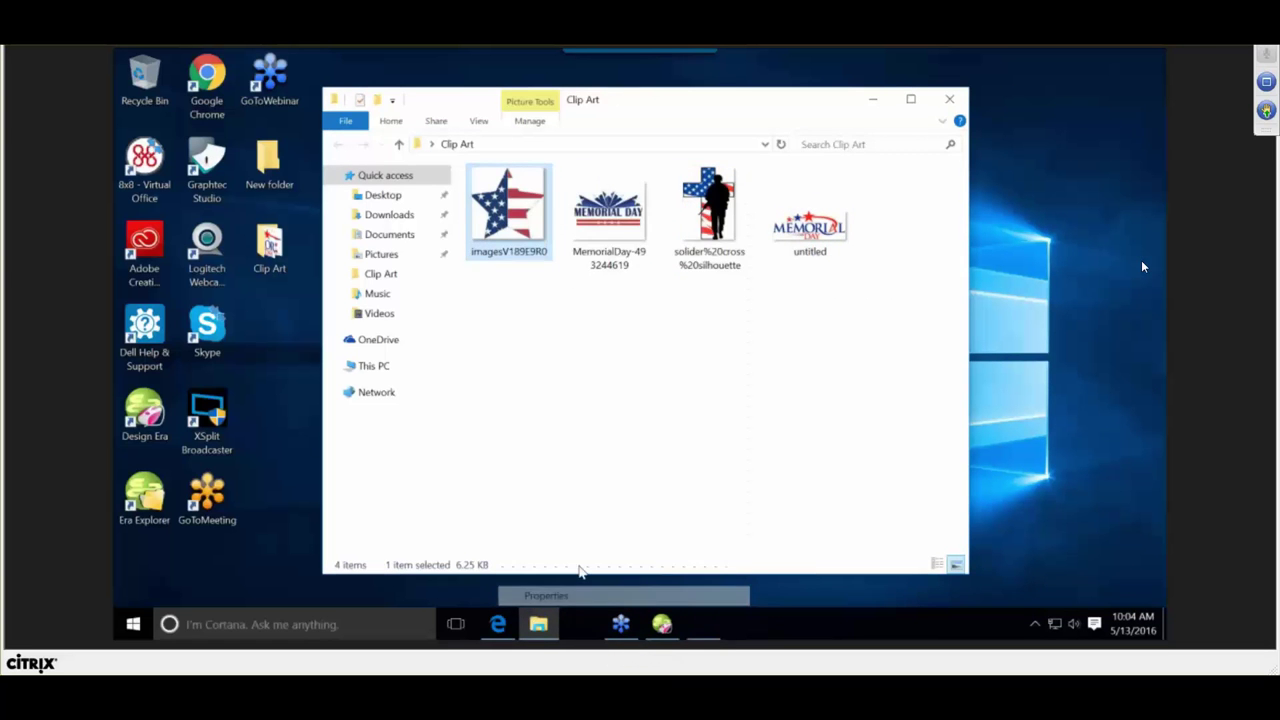
{"action": "left_click", "coordinate": [602, 217]}
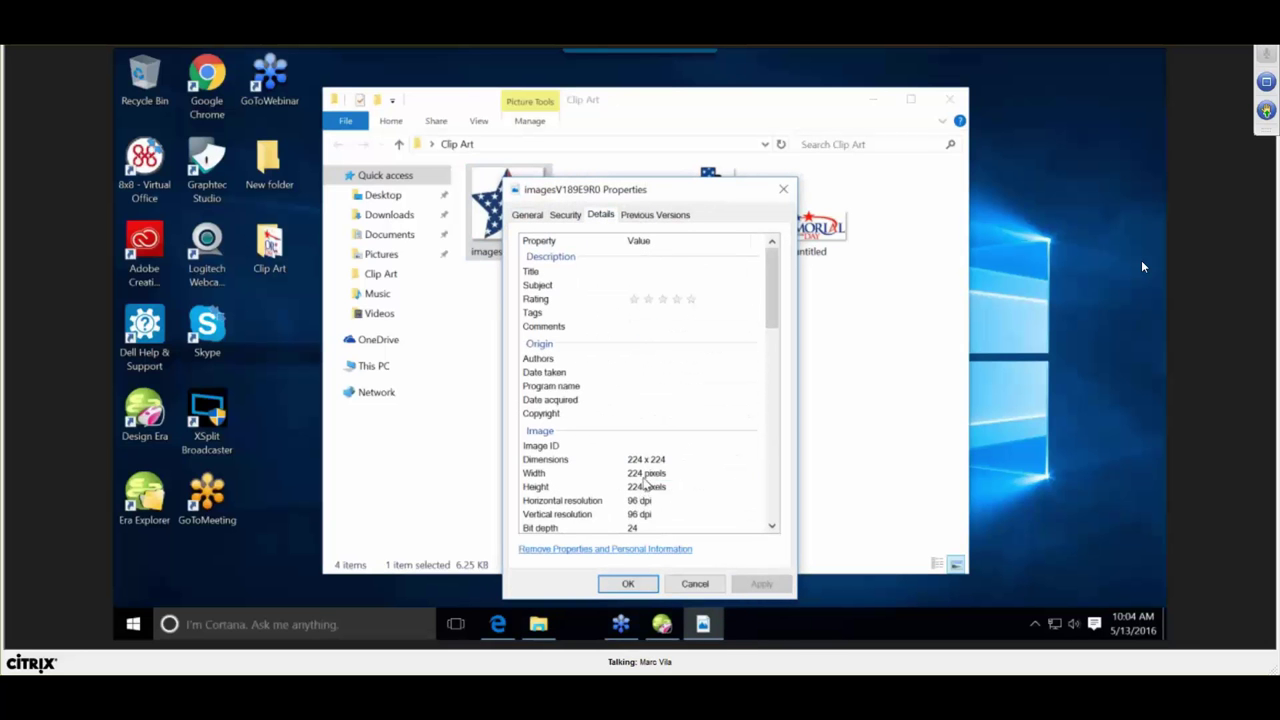
{"action": "left_click", "coordinate": [646, 476]}
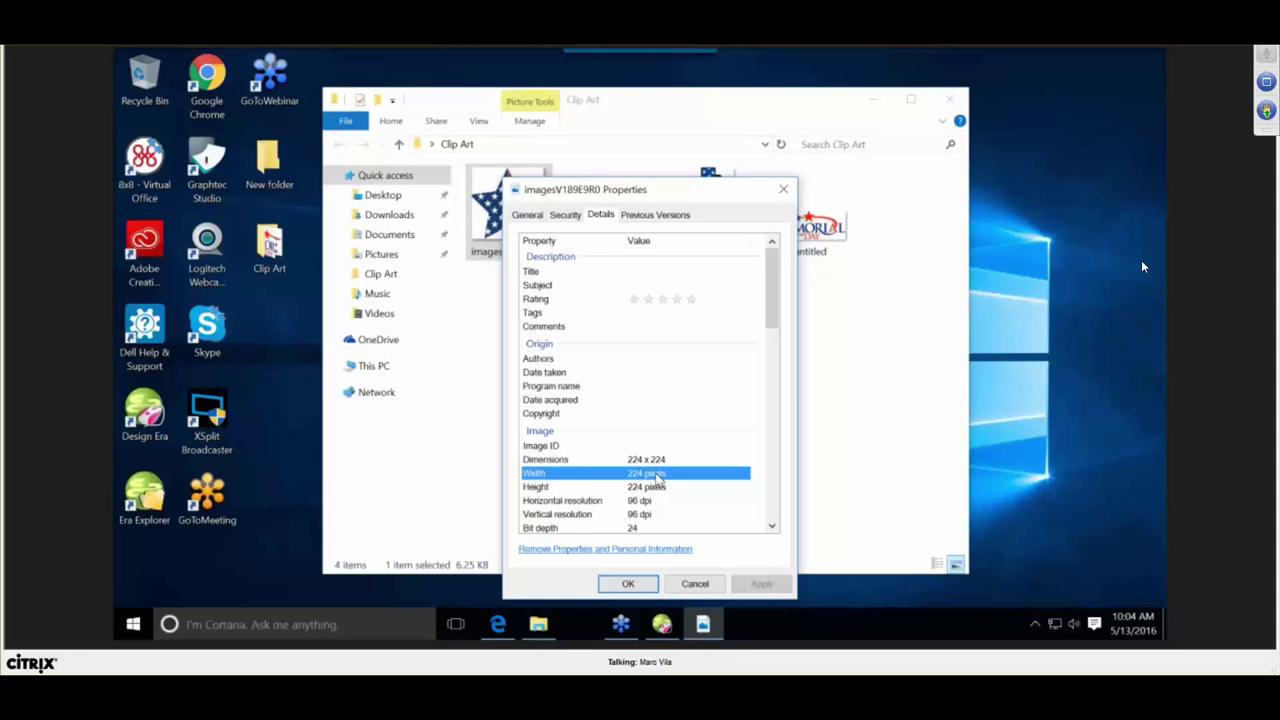
{"action": "left_click", "coordinate": [686, 587]}
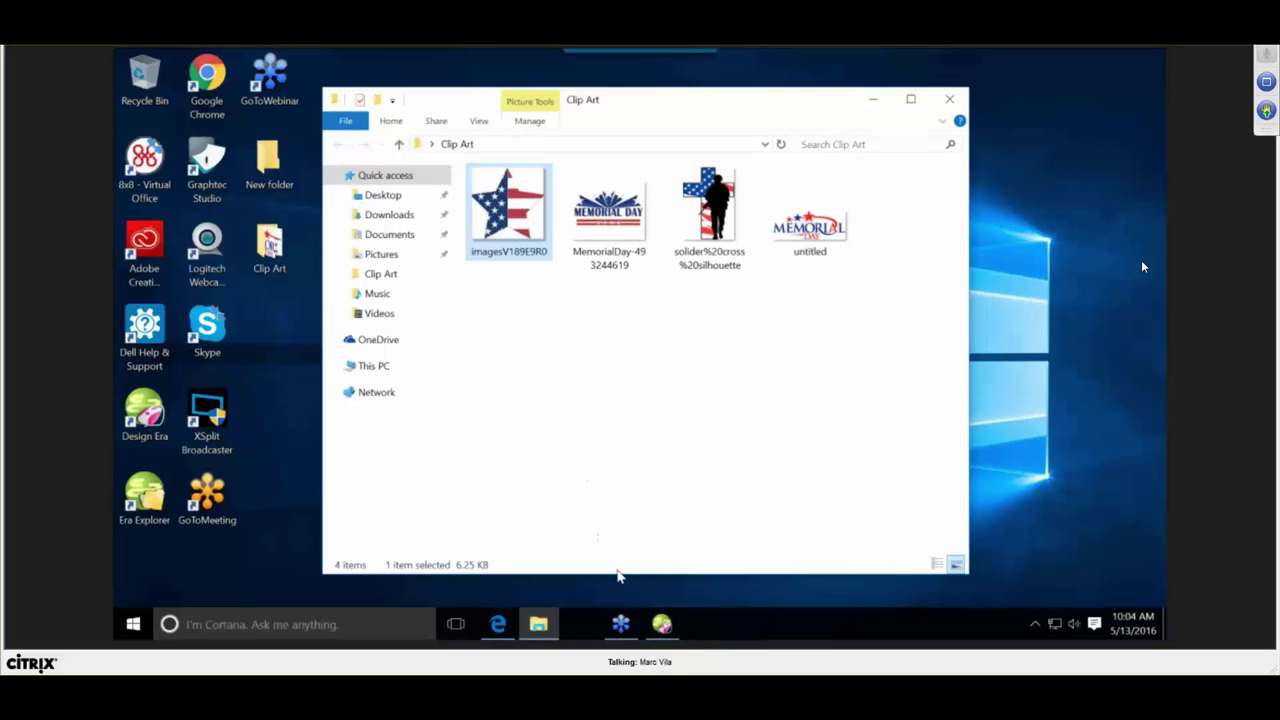
Switch back to Stitch Era and select the whole soldier-and-cross image in Design2.
{"action": "left_click", "coordinate": [662, 624]}
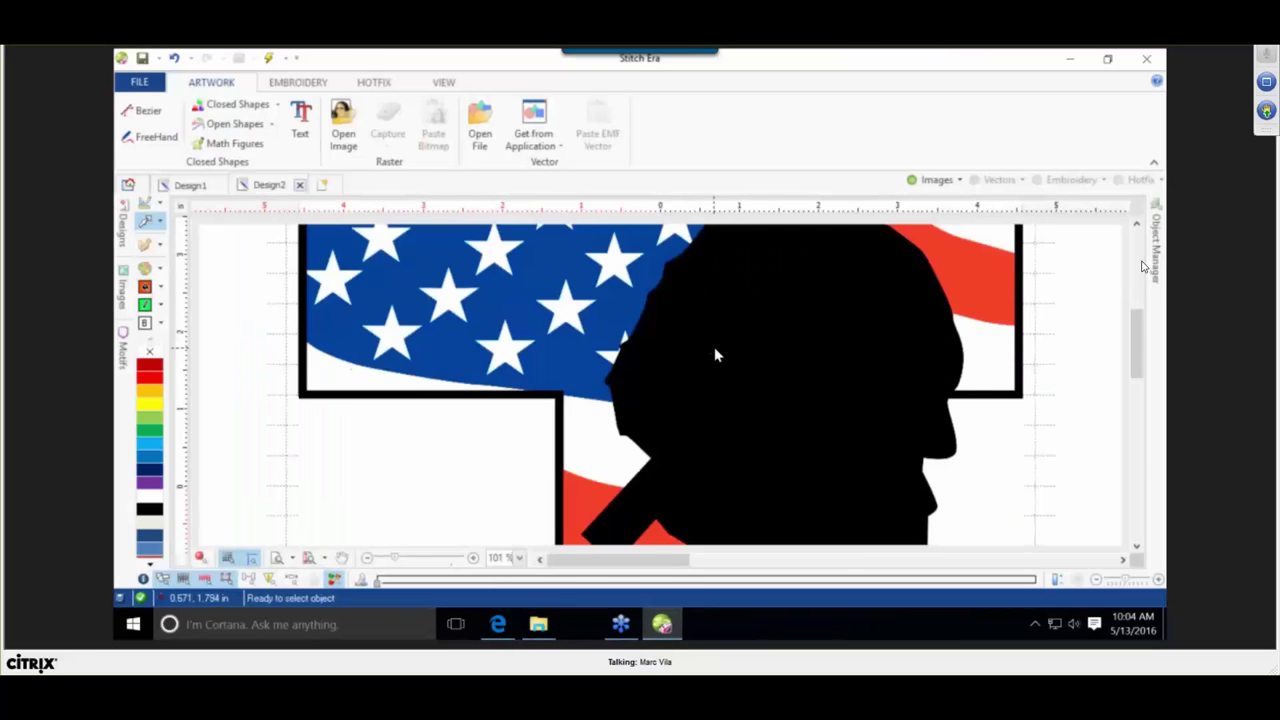
{"action": "scroll", "coordinate": [715, 350], "scroll_direction": "down", "scroll_amount": 5}
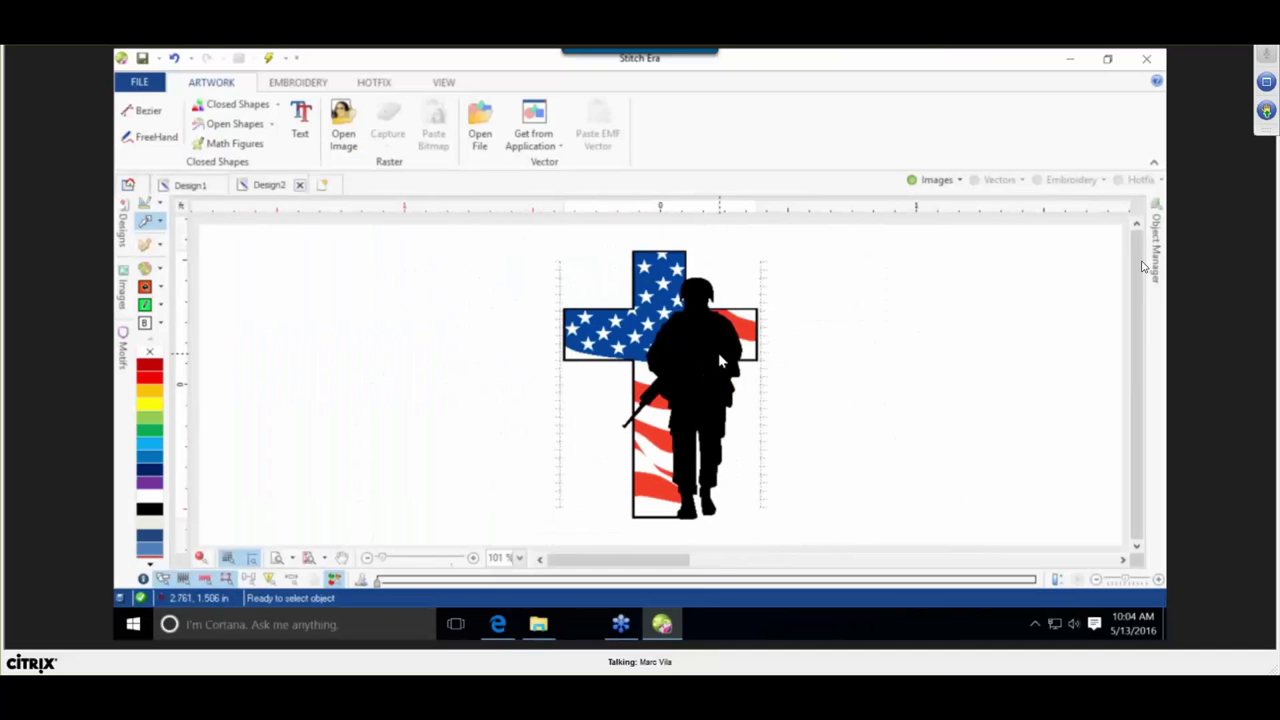
{"action": "left_click", "coordinate": [722, 360]}
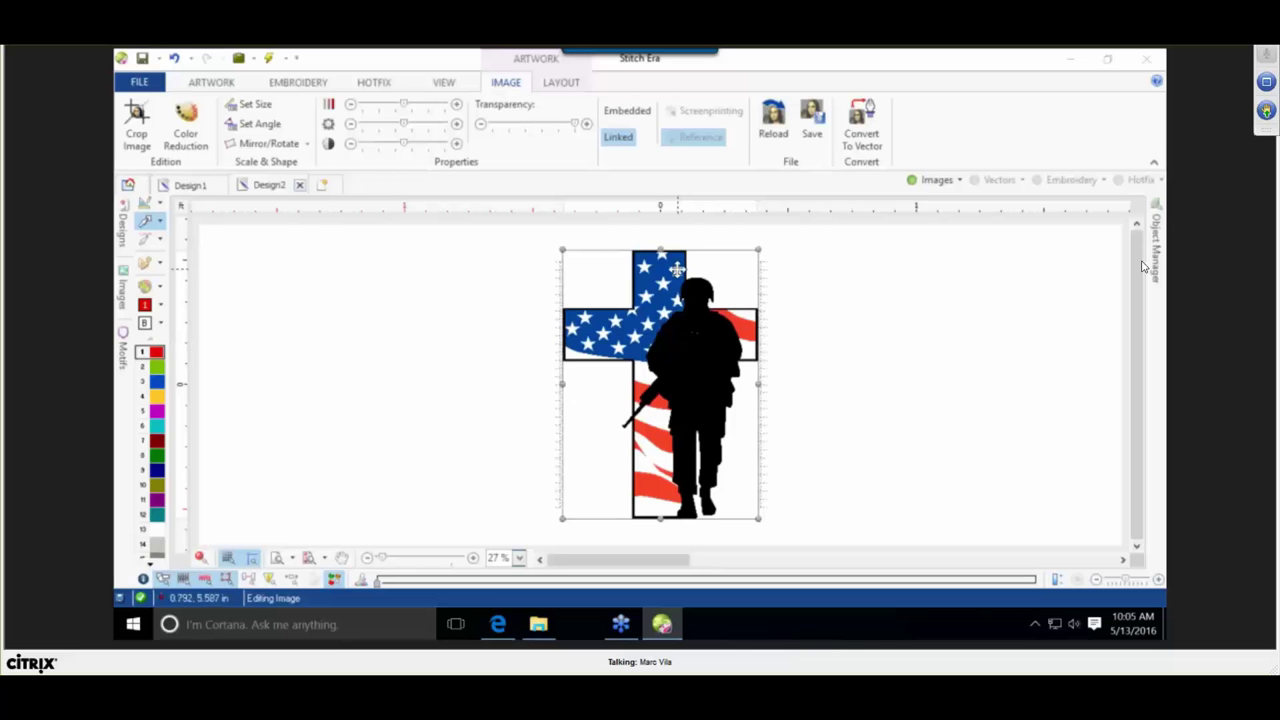
Check the width and height of the selected soldier-and-cross image in its layout properties.
{"action": "left_click", "coordinate": [565, 83]}
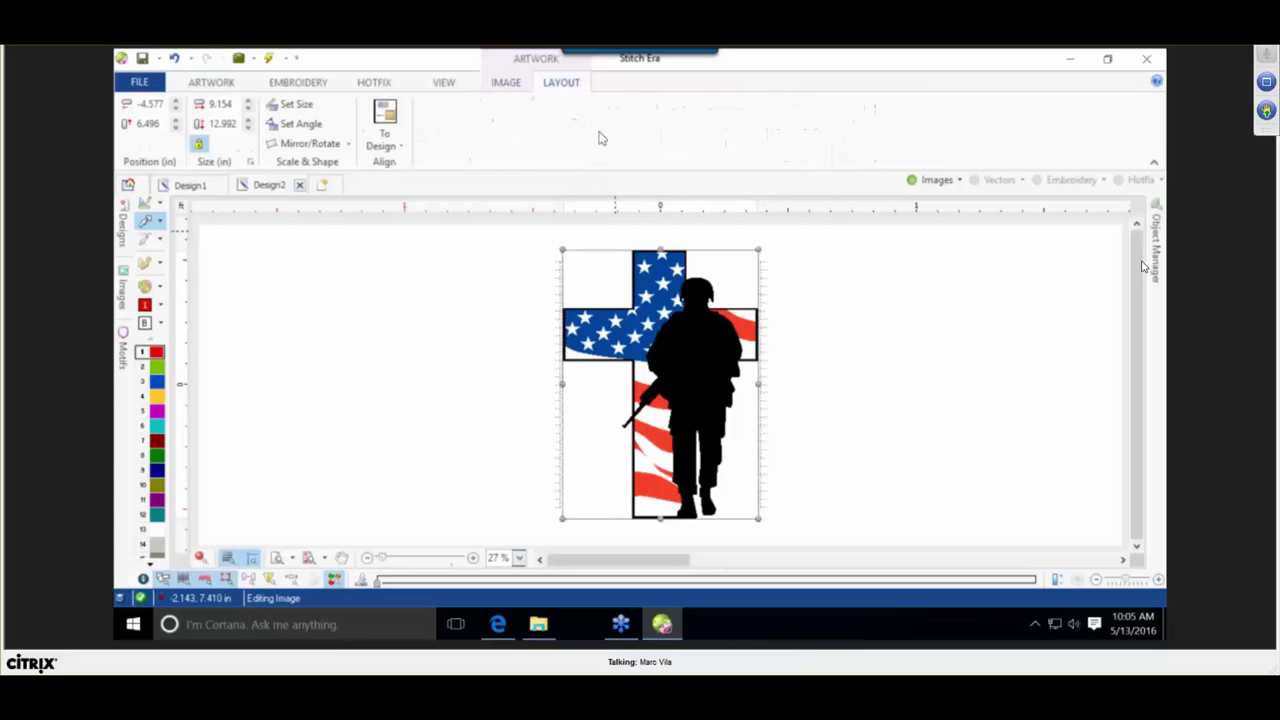
{"action": "left_click", "coordinate": [217, 110]}
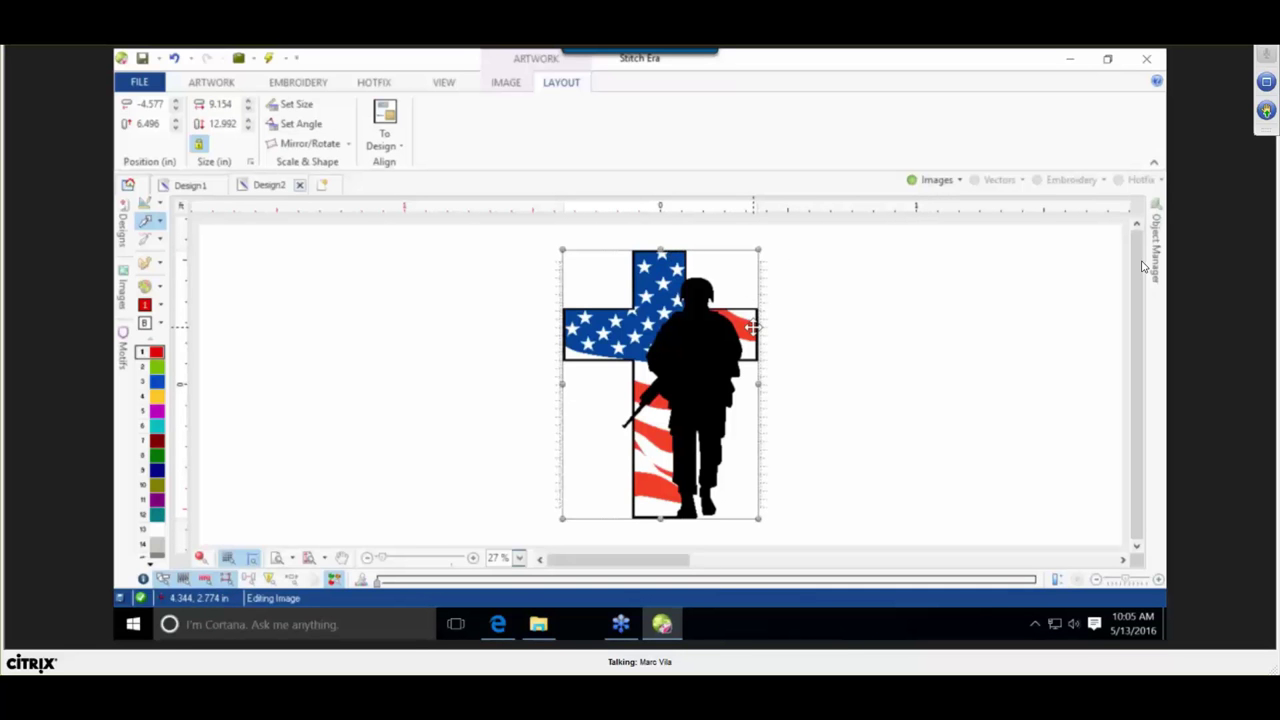
Try to insert the raster image imagesV189E9R0 from the Clip Art folder into the current Design2 document.
{"action": "left_click", "coordinate": [140, 84]}
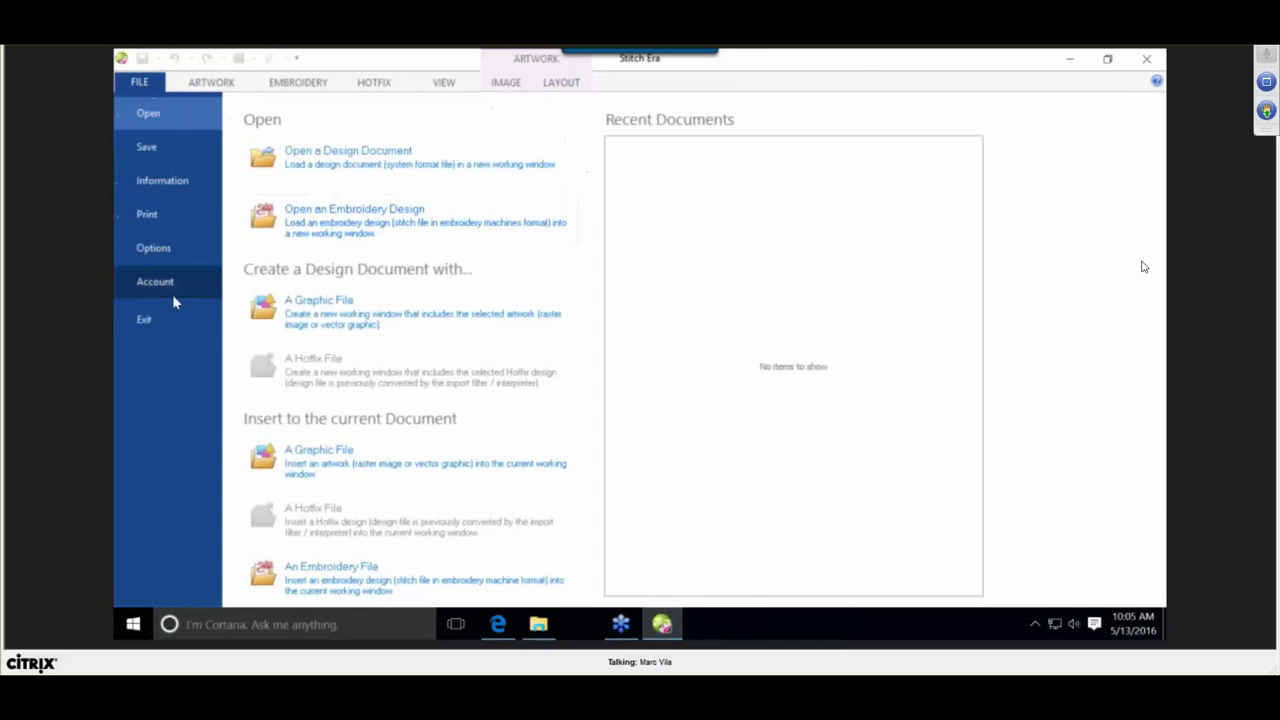
{"action": "left_click", "coordinate": [322, 458]}
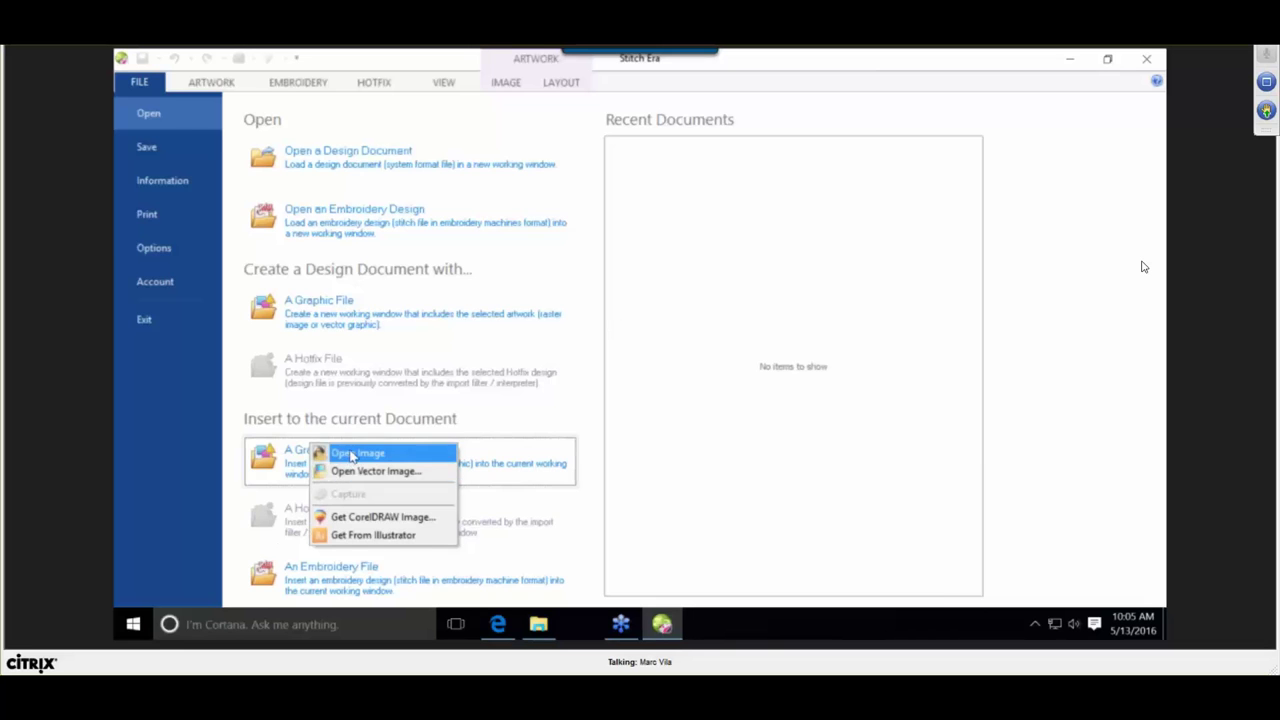
{"action": "left_click", "coordinate": [352, 457]}
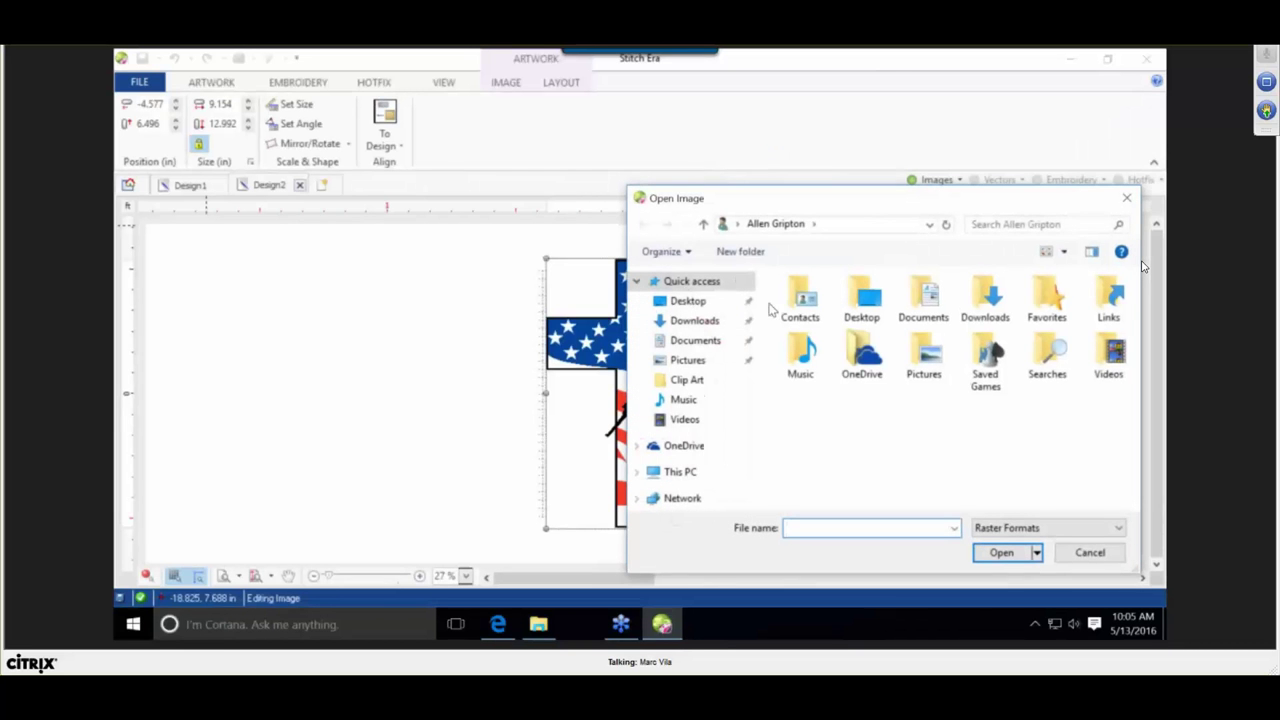
{"action": "left_click", "coordinate": [690, 380]}
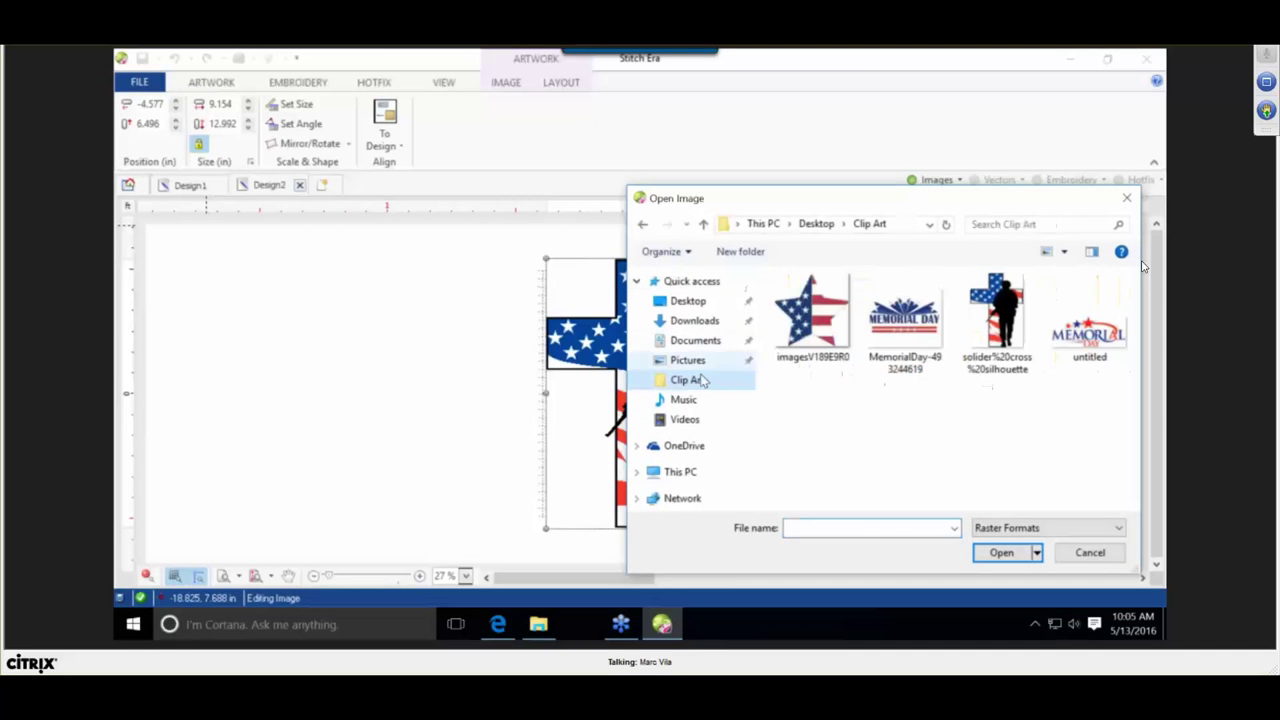
{"action": "double_click", "coordinate": [813, 318]}
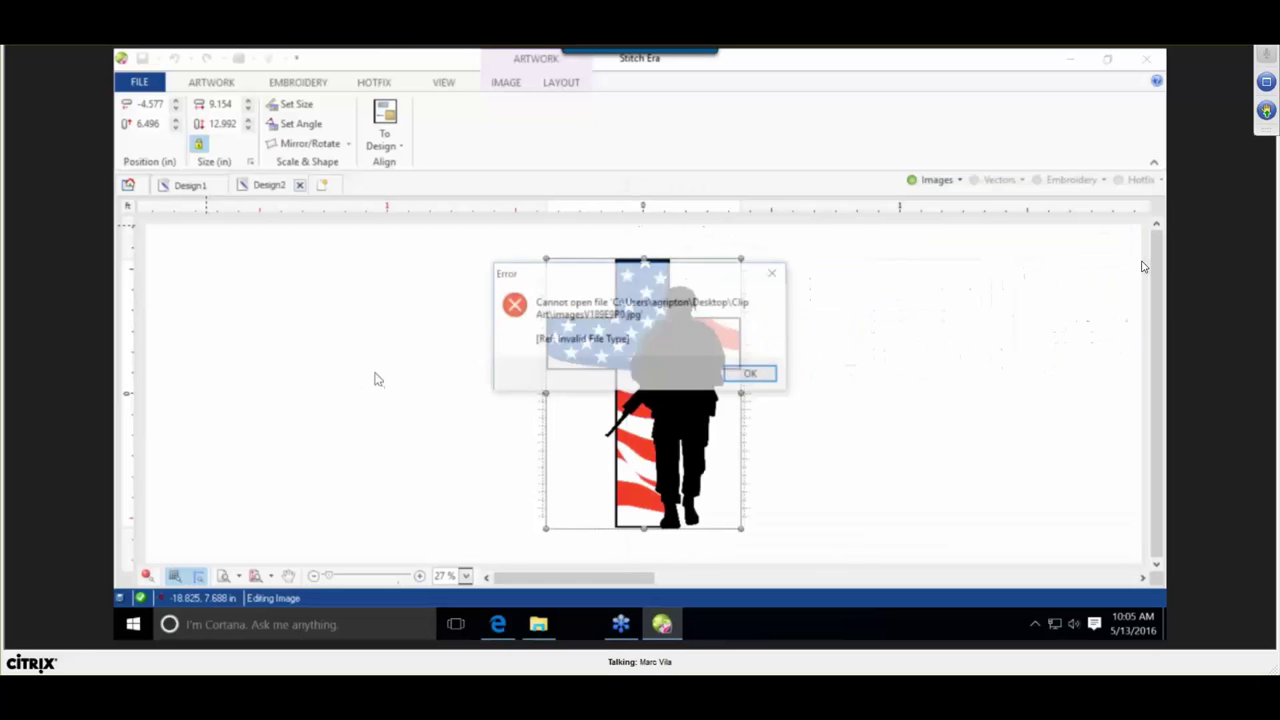
{"action": "left_click", "coordinate": [750, 374]}
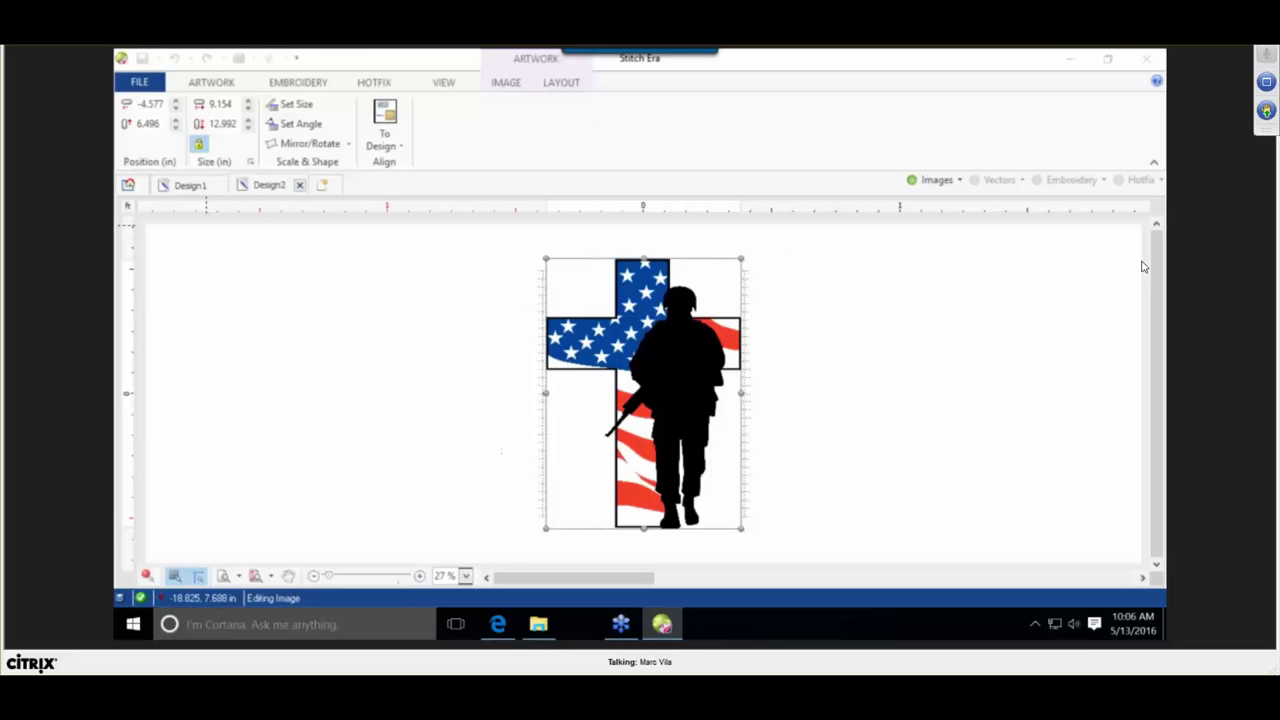
Open the Cortana search and decline its offer to help out.
{"action": "left_click", "coordinate": [400, 624]}
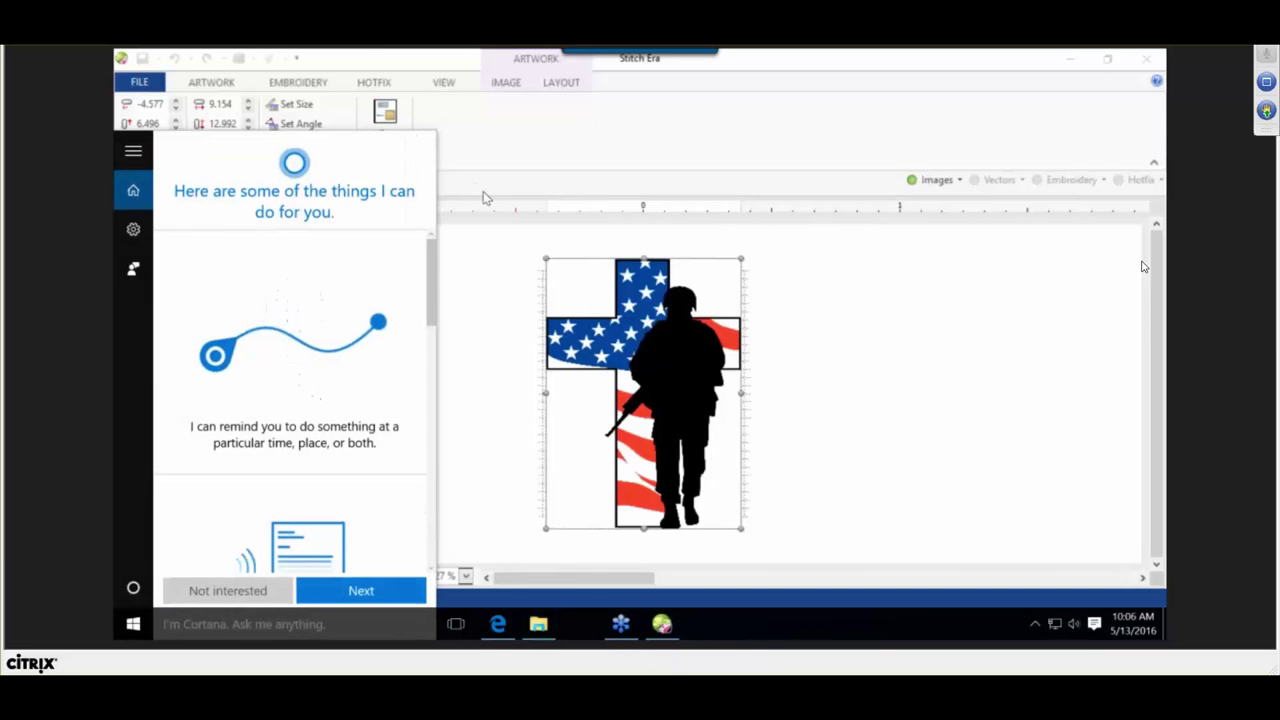
{"action": "left_click", "coordinate": [249, 588]}
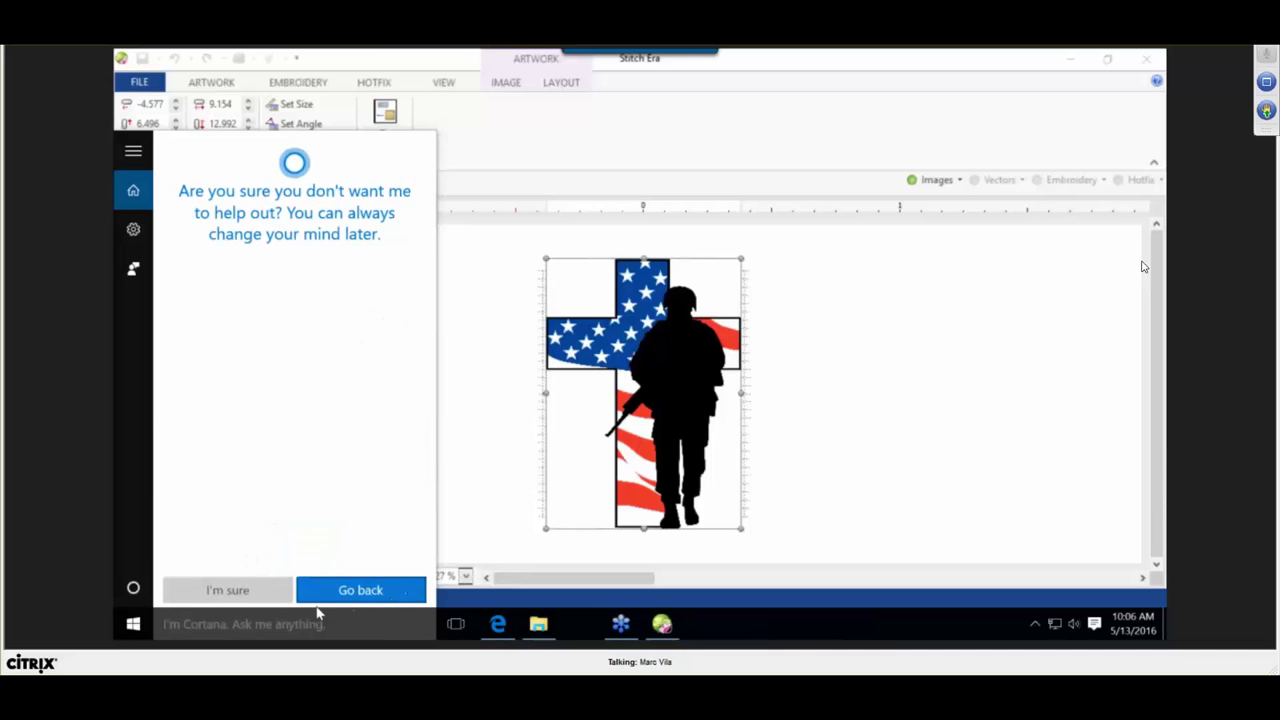
{"action": "left_click", "coordinate": [258, 588]}
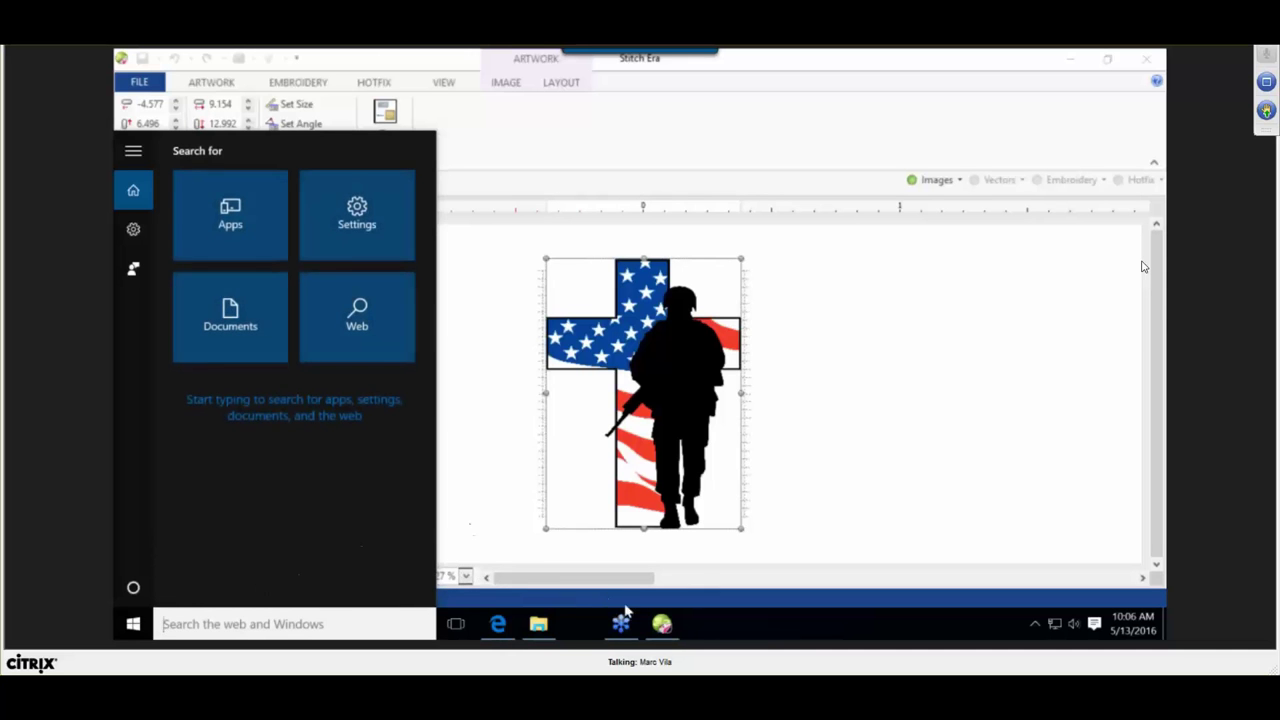
Switch back to Stitch Era and insert the star image imagesV189E9R0 into Design2.
{"action": "left_click", "coordinate": [664, 624]}
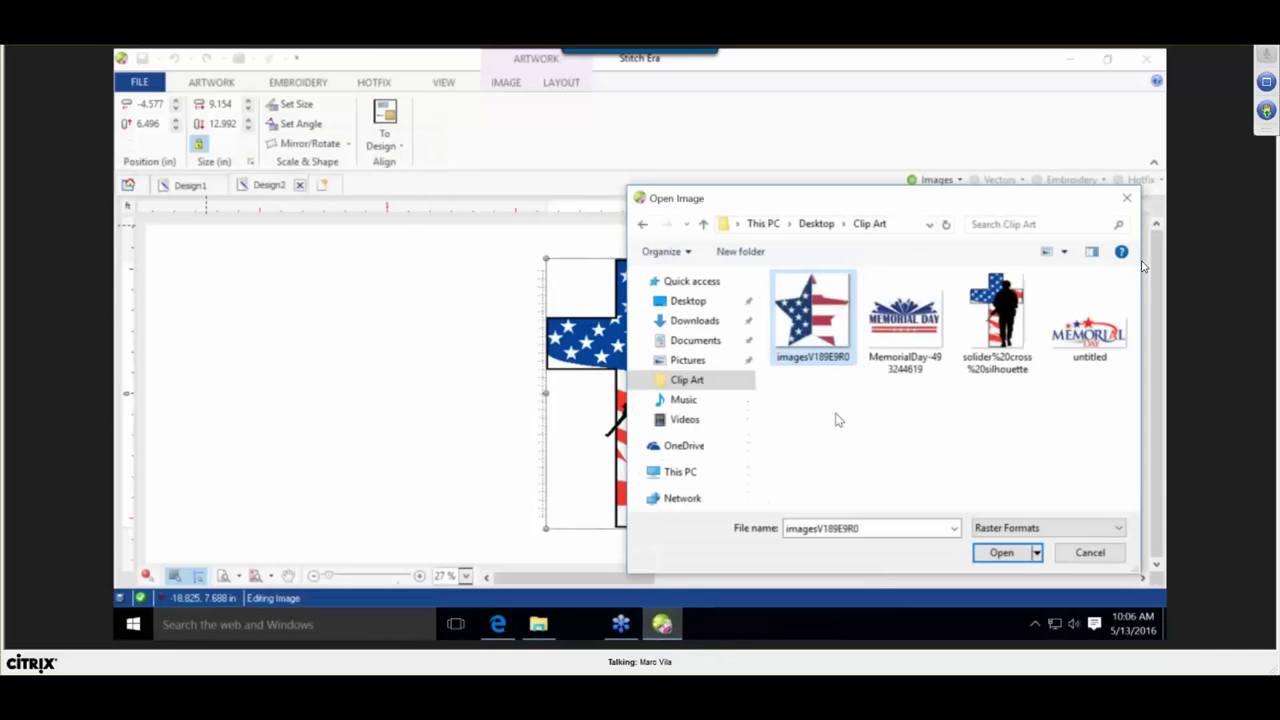
{"action": "left_click", "coordinate": [1001, 553]}
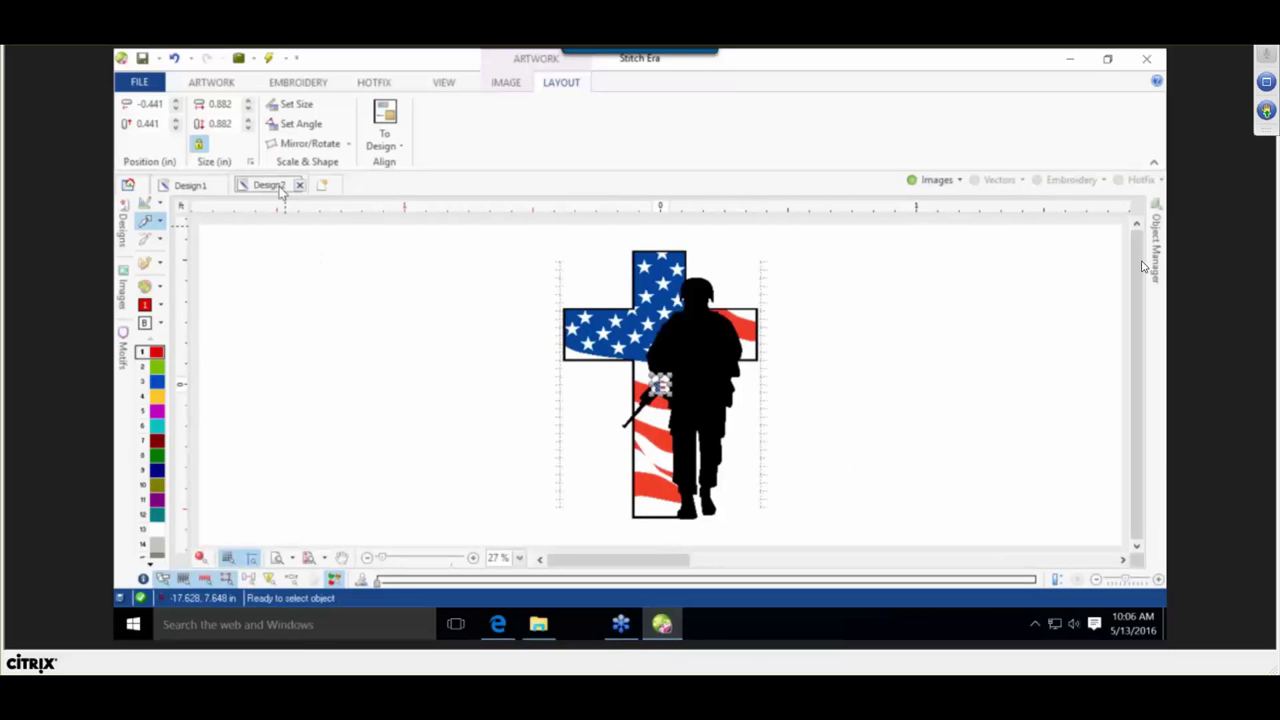
Create a new design document from the star image imagesV189E9R0 in the Clip Art folder.
{"action": "left_click", "coordinate": [198, 185]}
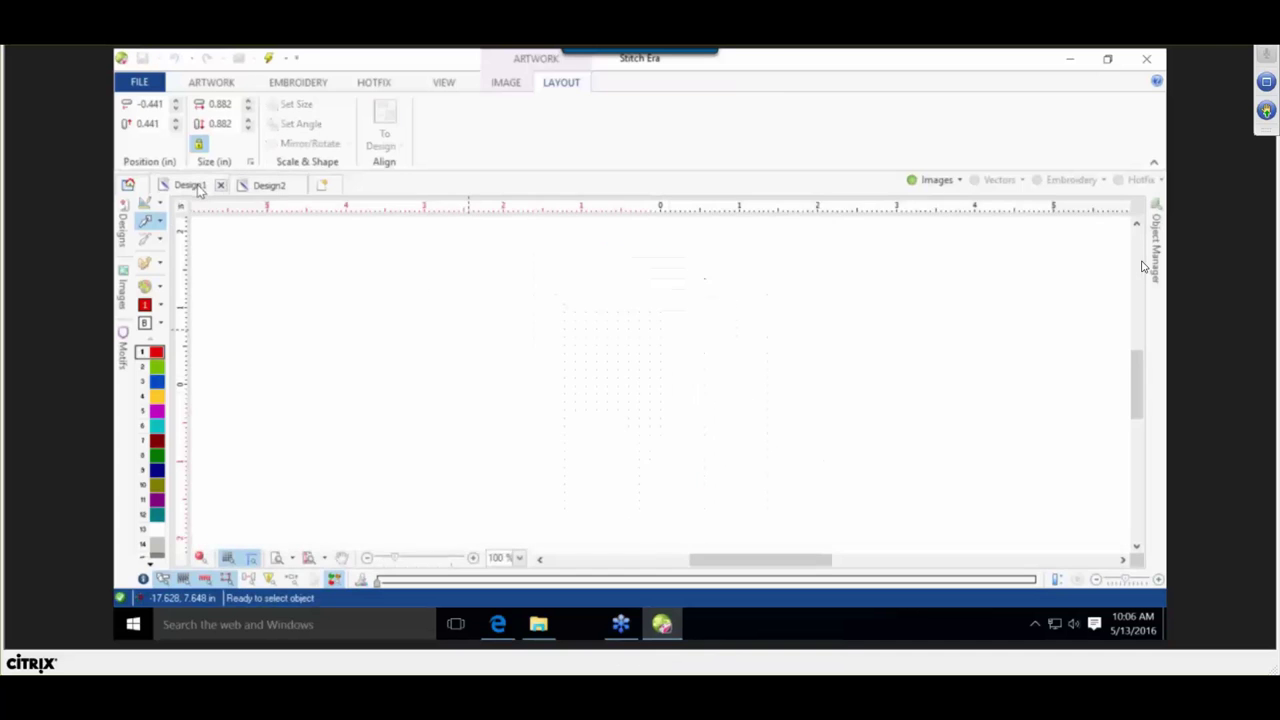
{"action": "left_click", "coordinate": [132, 86]}
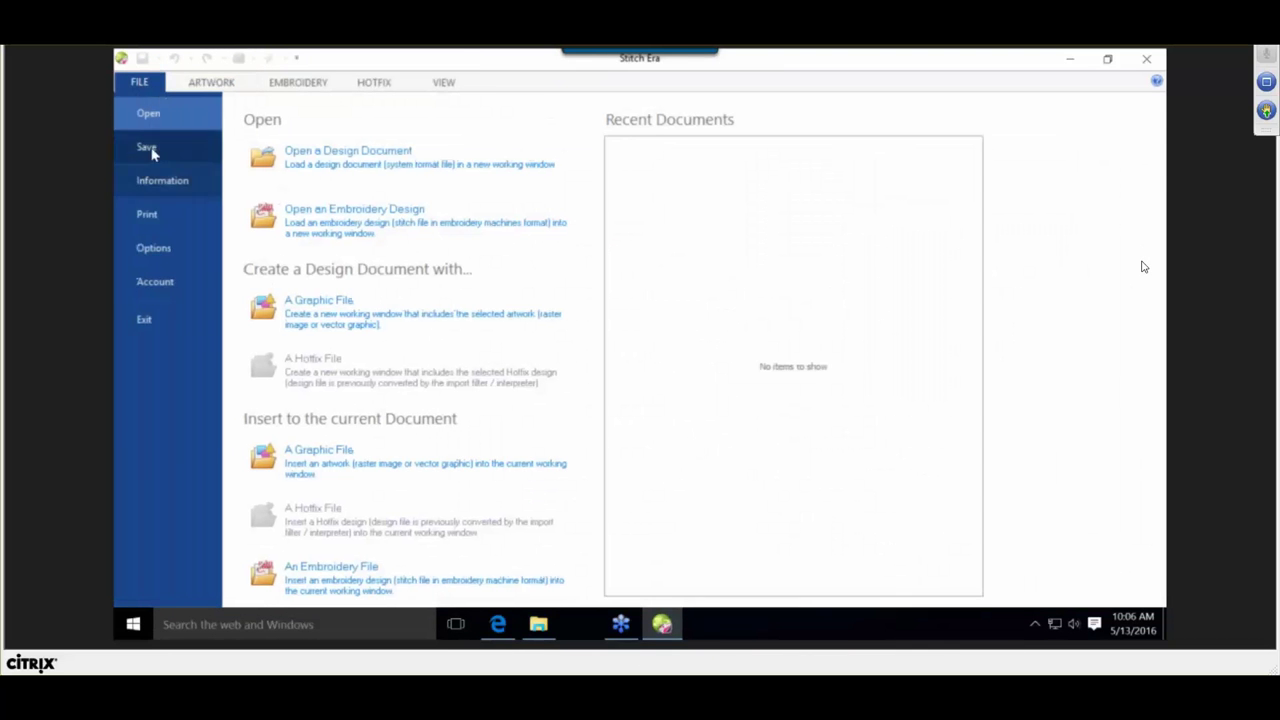
{"action": "left_click", "coordinate": [312, 300]}
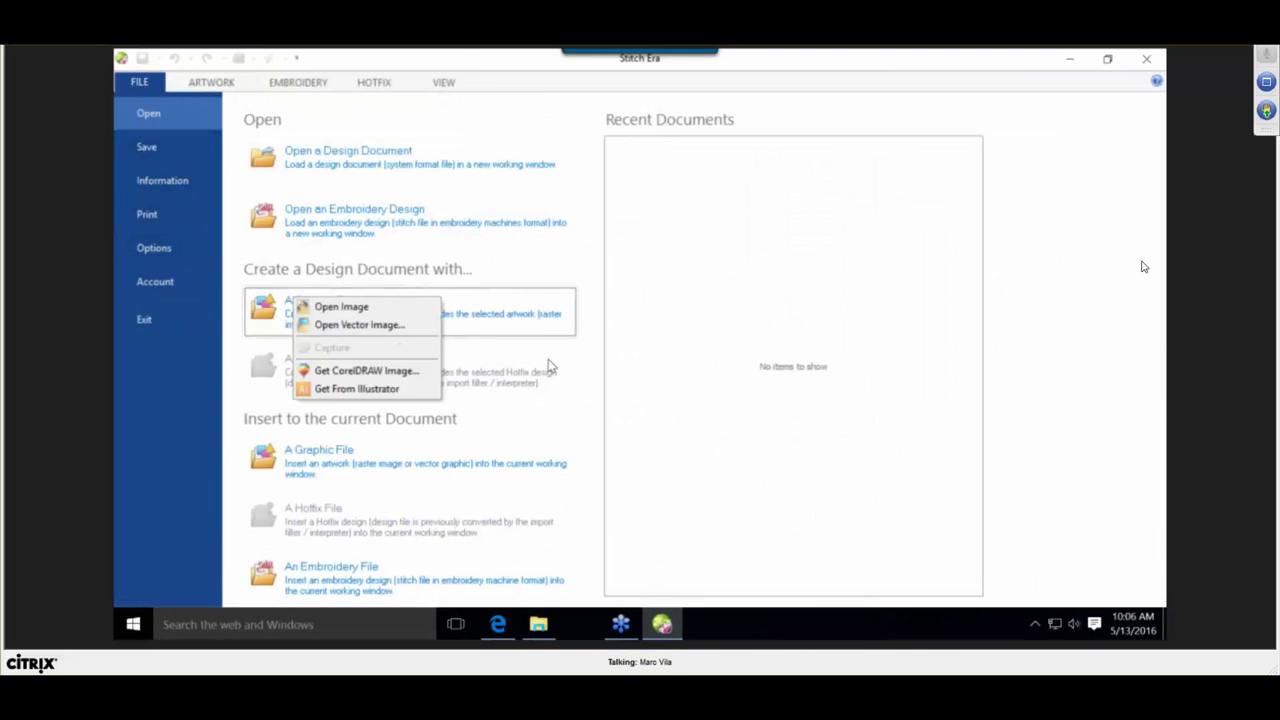
{"action": "left_click", "coordinate": [338, 307]}
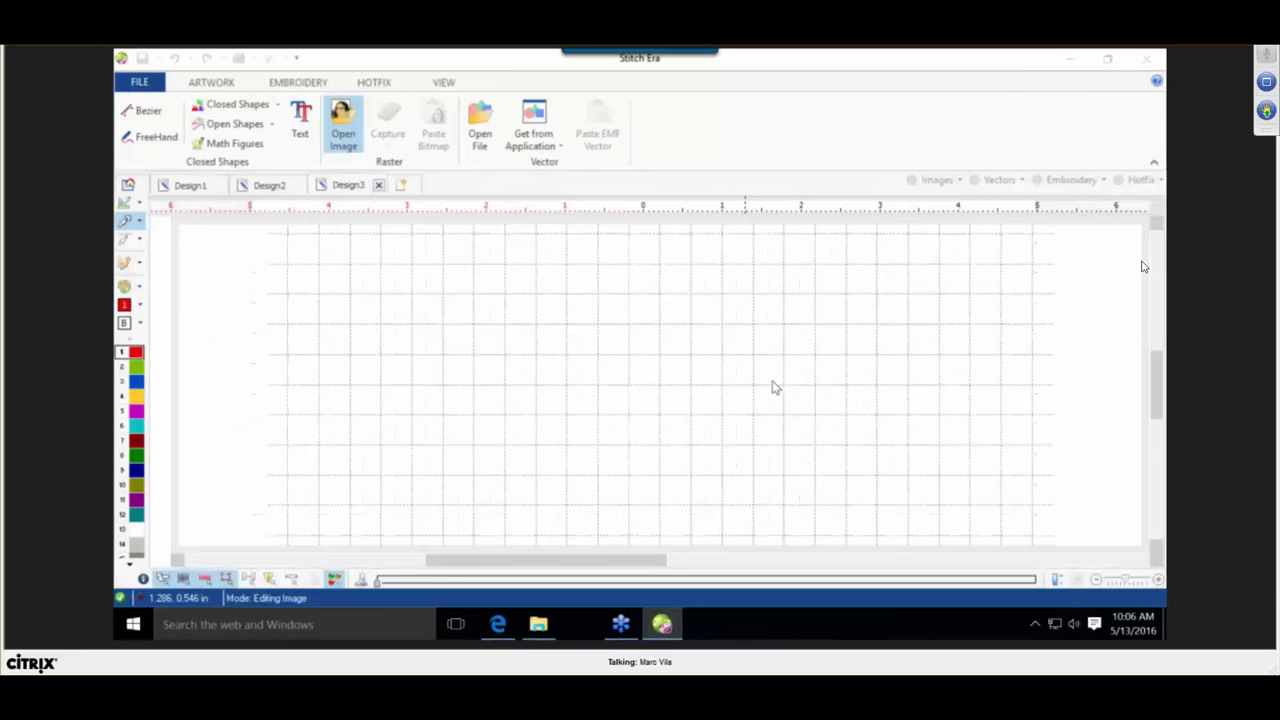
{"action": "left_click", "coordinate": [687, 380]}
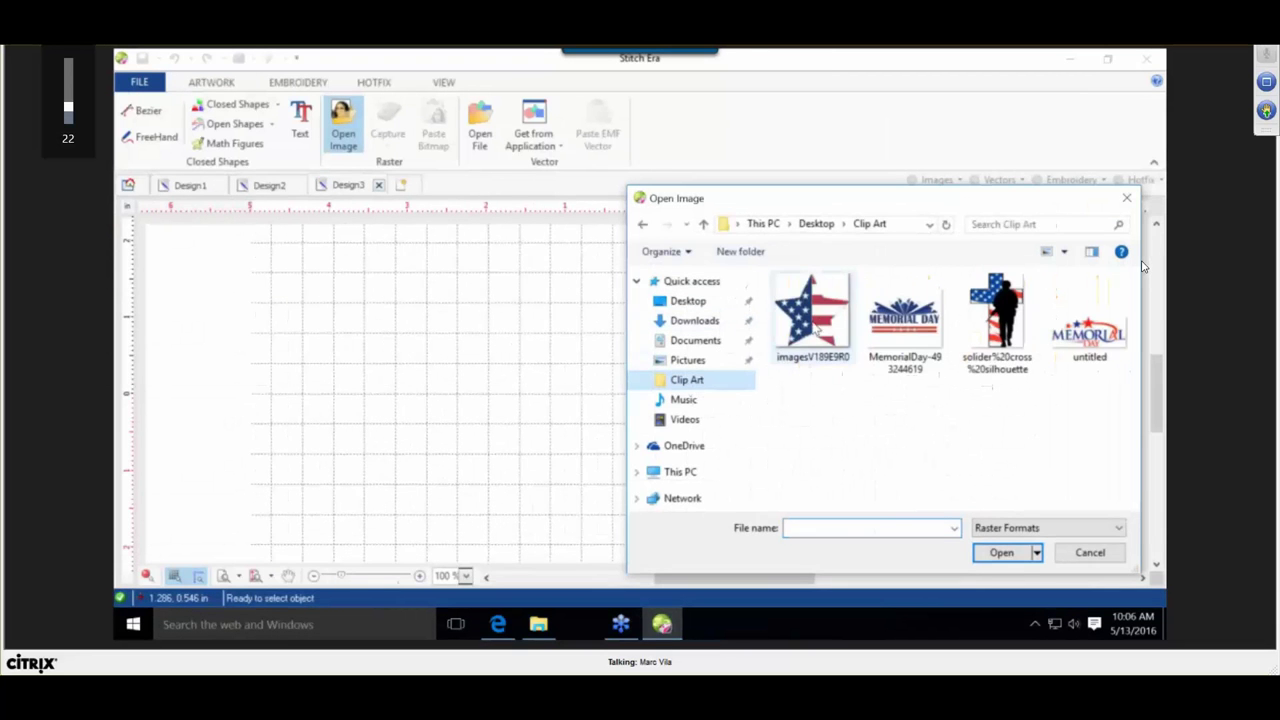
{"action": "left_click", "coordinate": [812, 316]}
{"action": "left_click", "coordinate": [1003, 553]}
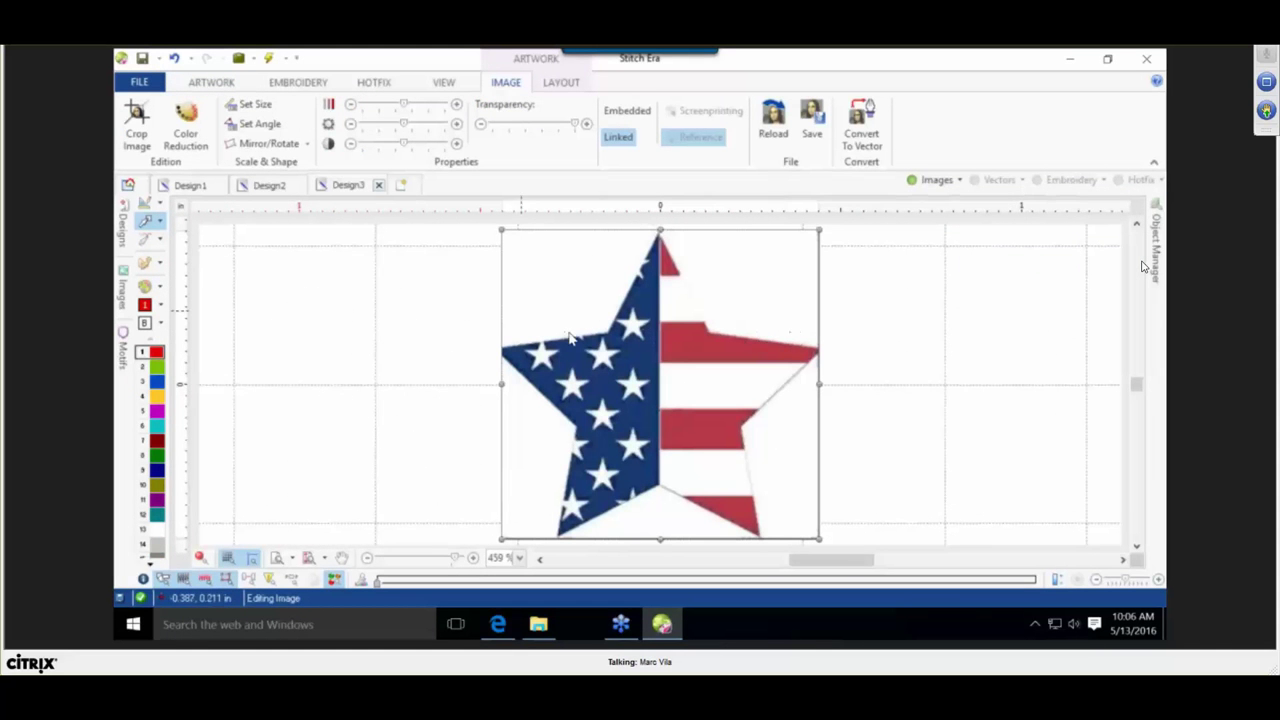
In Design2, scale the soldier-and-cross image by measuring the cross from top to bottom and setting that length to 8 in.
{"action": "left_click", "coordinate": [270, 186]}
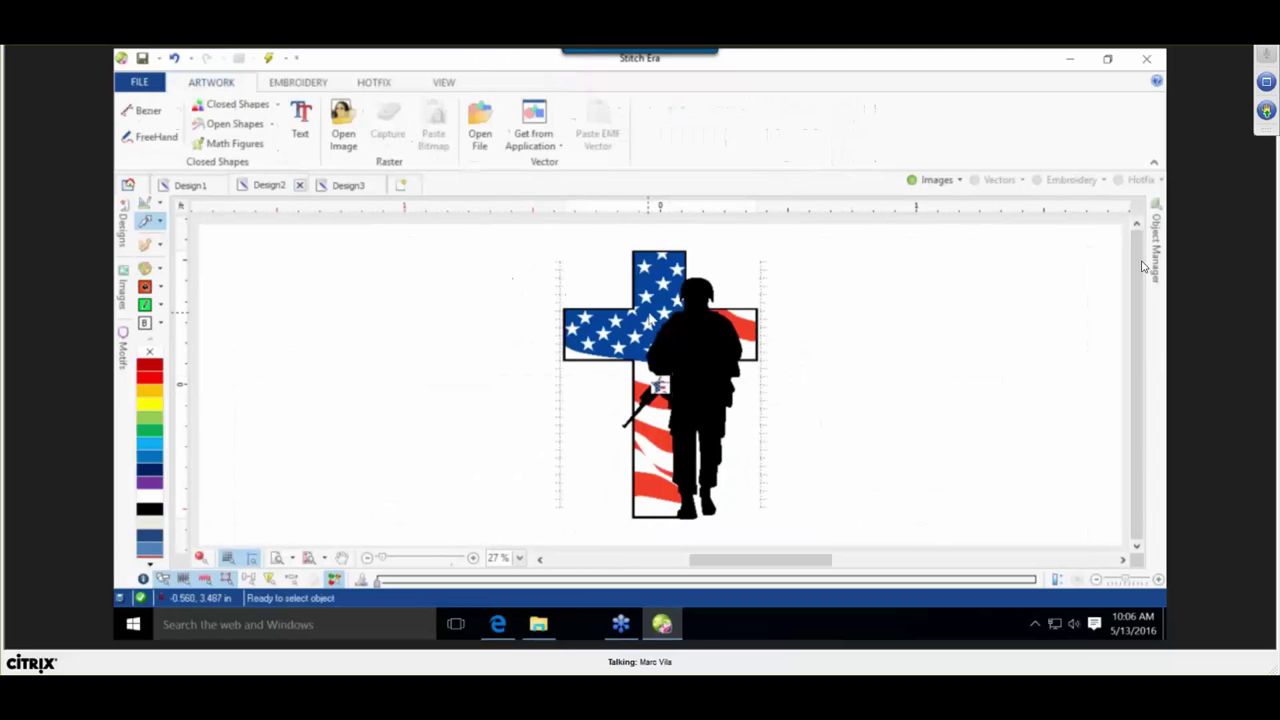
{"action": "left_click", "coordinate": [562, 290]}
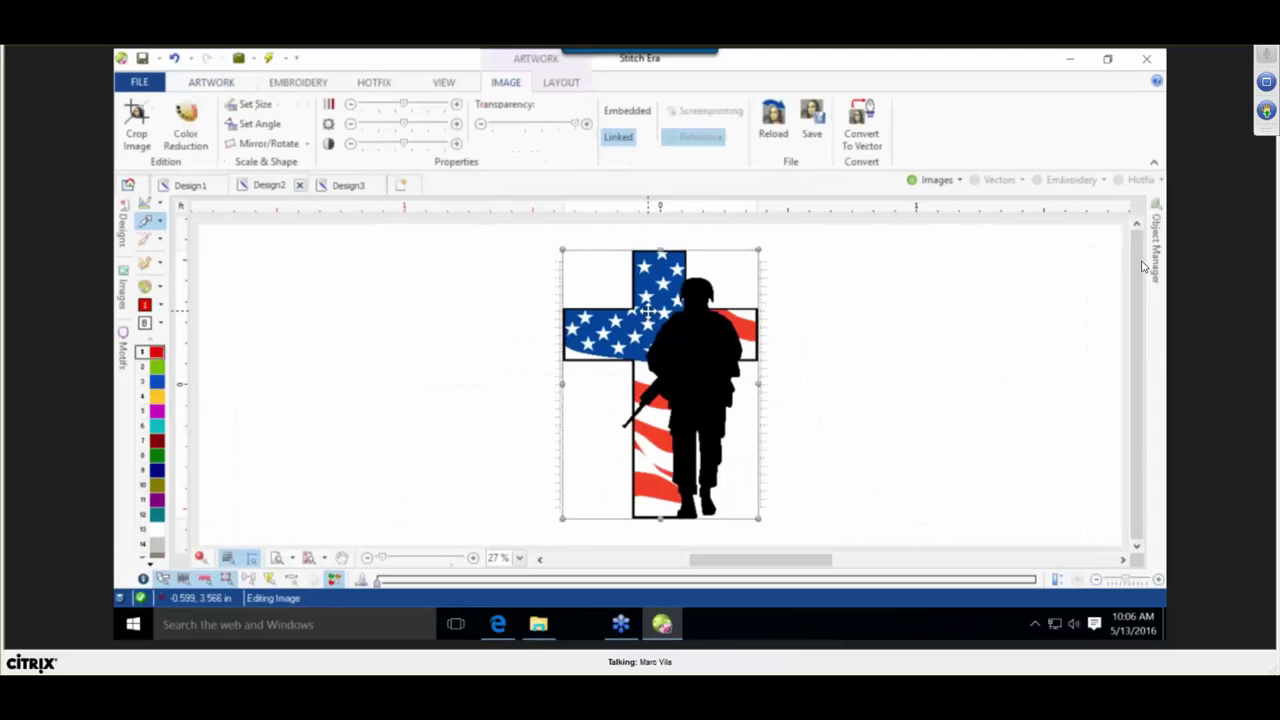
{"action": "left_click", "coordinate": [555, 84]}
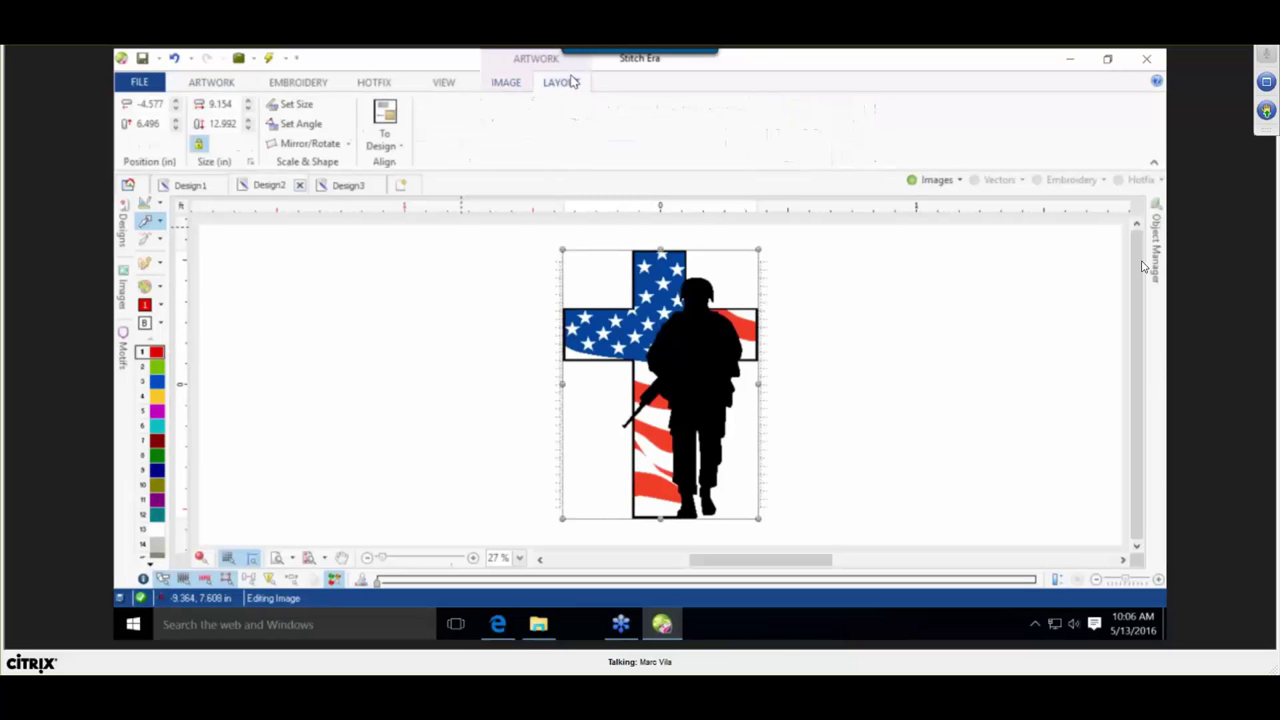
{"action": "left_click", "coordinate": [294, 105]}
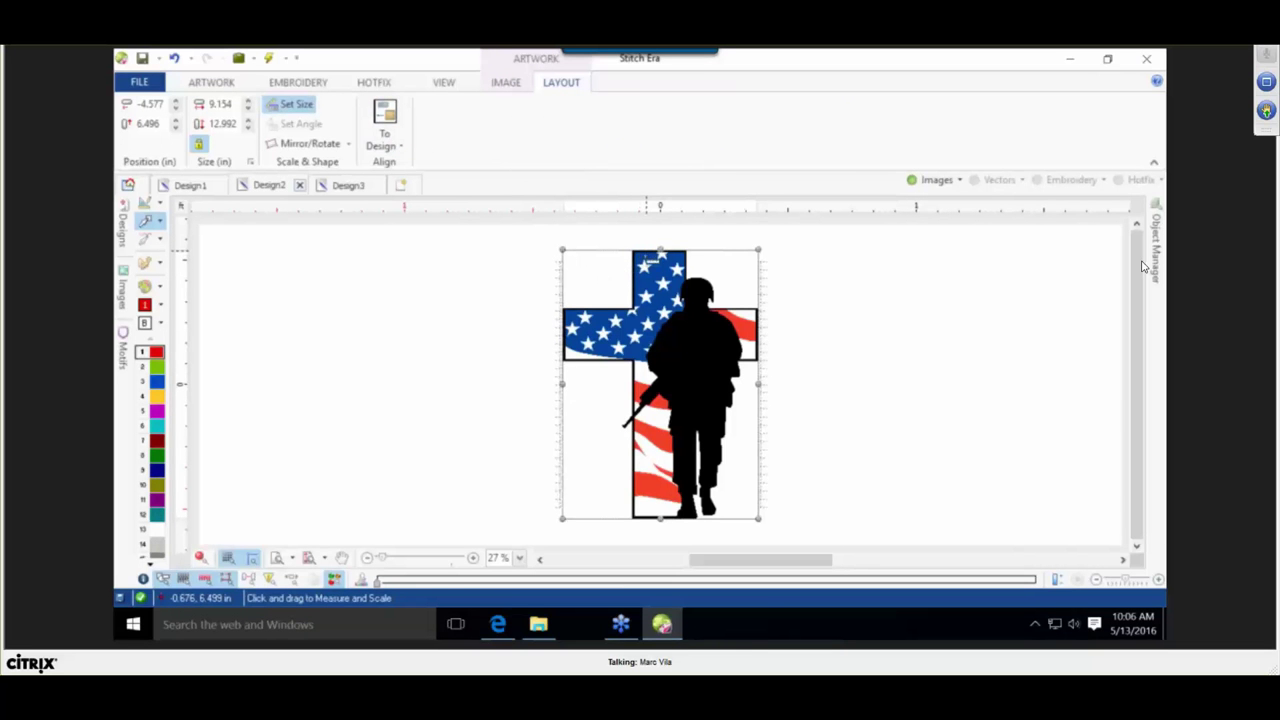
{"action": "left_click_drag", "start_coordinate": [651, 261], "coordinate": [648, 522]}
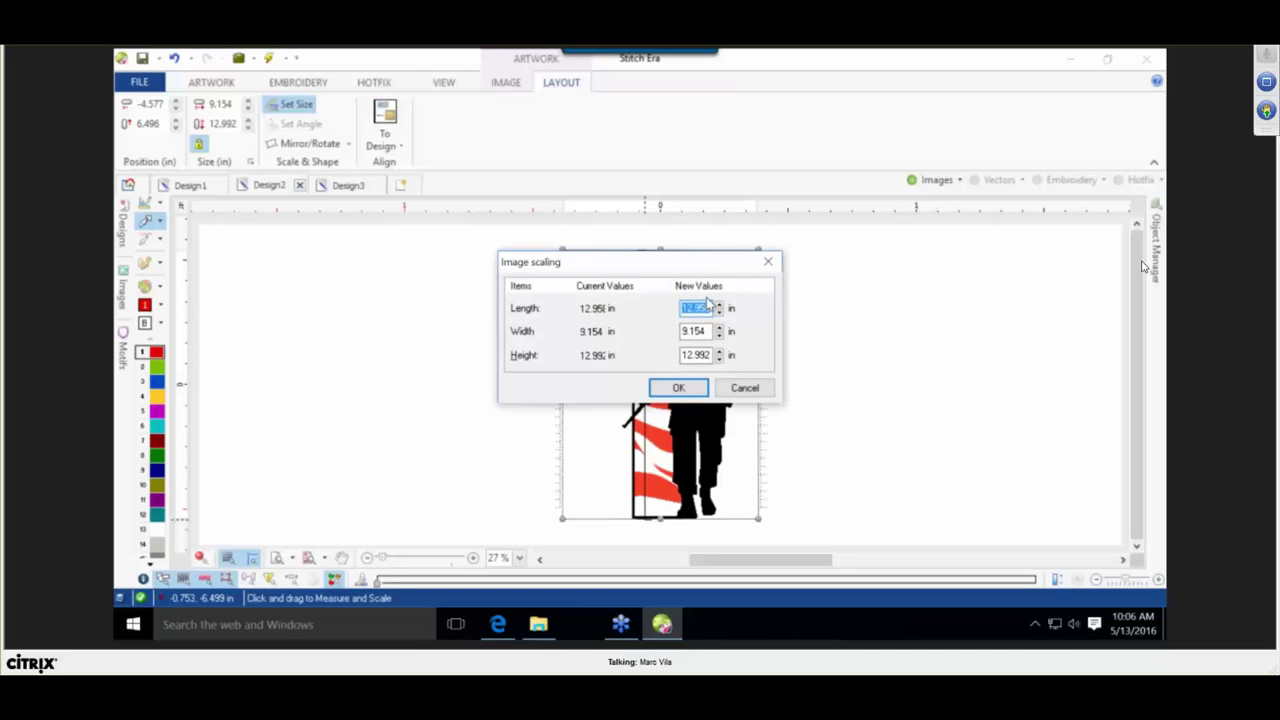
{"action": "type", "text": "8"}
{"action": "key", "text": "Return"}
{"action": "left_click", "coordinate": [806, 316]}
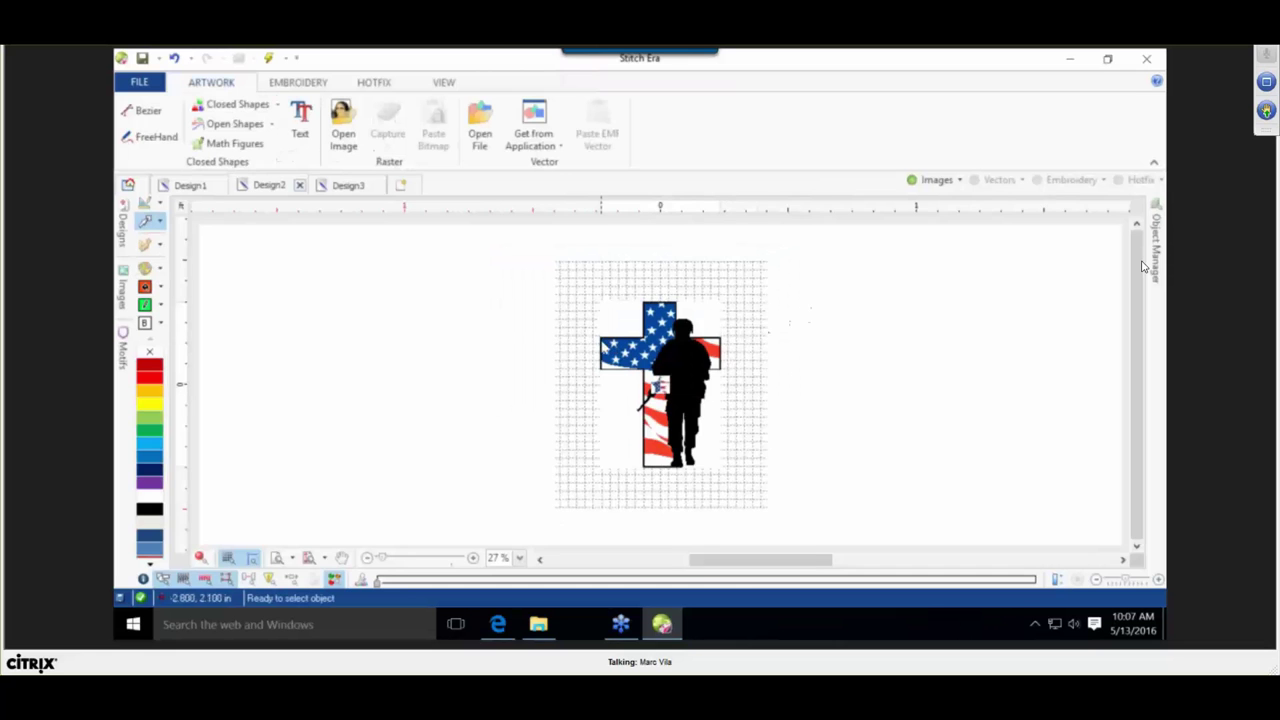
Delete the small star image lying over the middle of the cross in Design2.
{"action": "scroll", "coordinate": [601, 342], "scroll_direction": "up", "scroll_amount": 2}
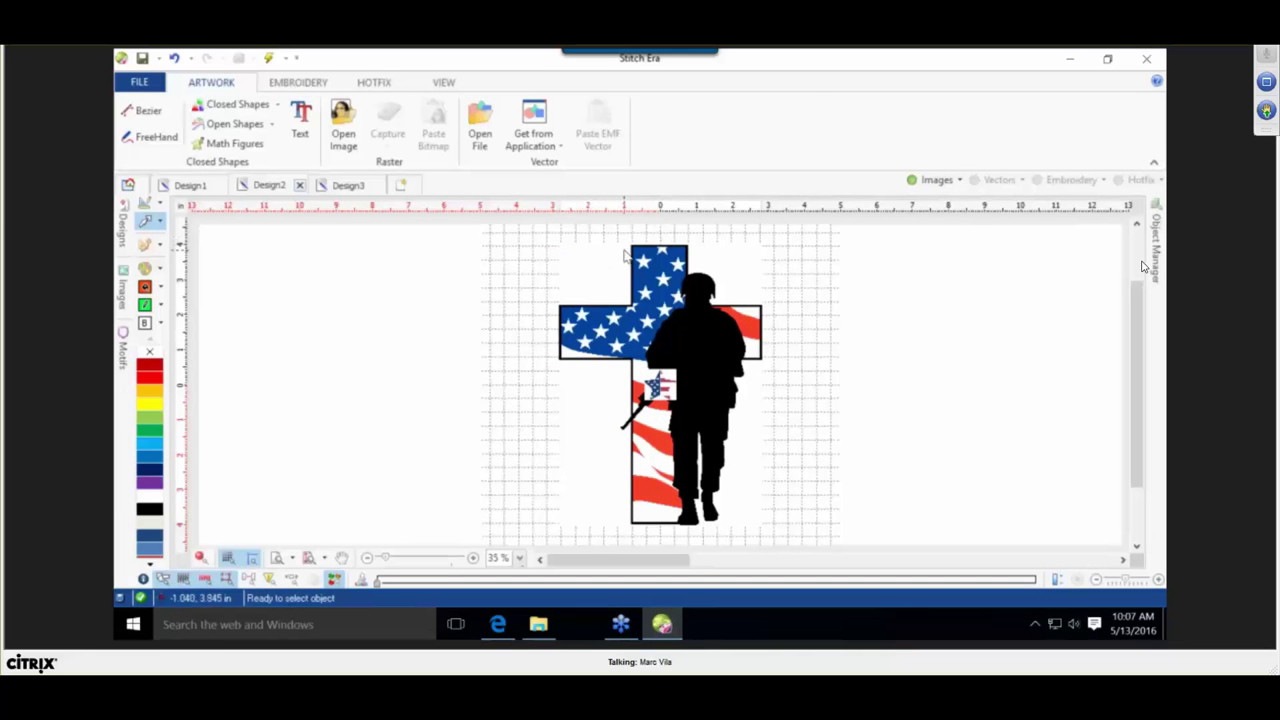
{"action": "left_click", "coordinate": [625, 257]}
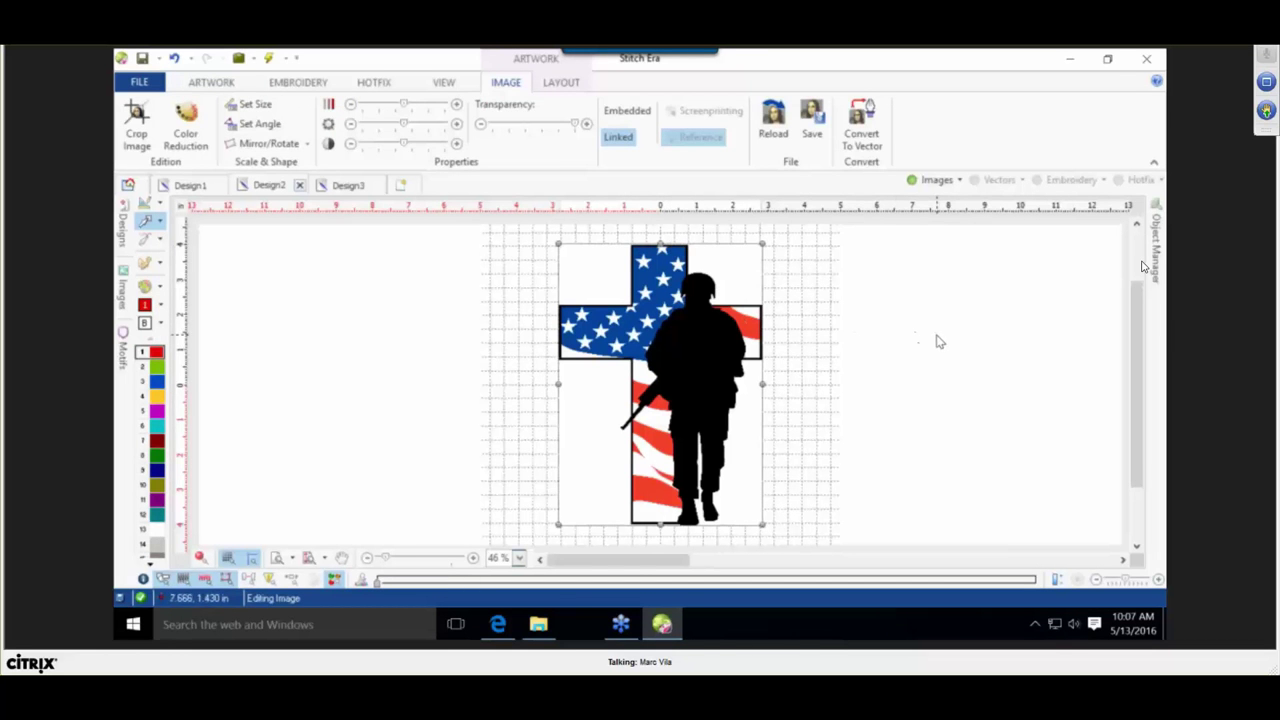
{"action": "left_click", "coordinate": [838, 351]}
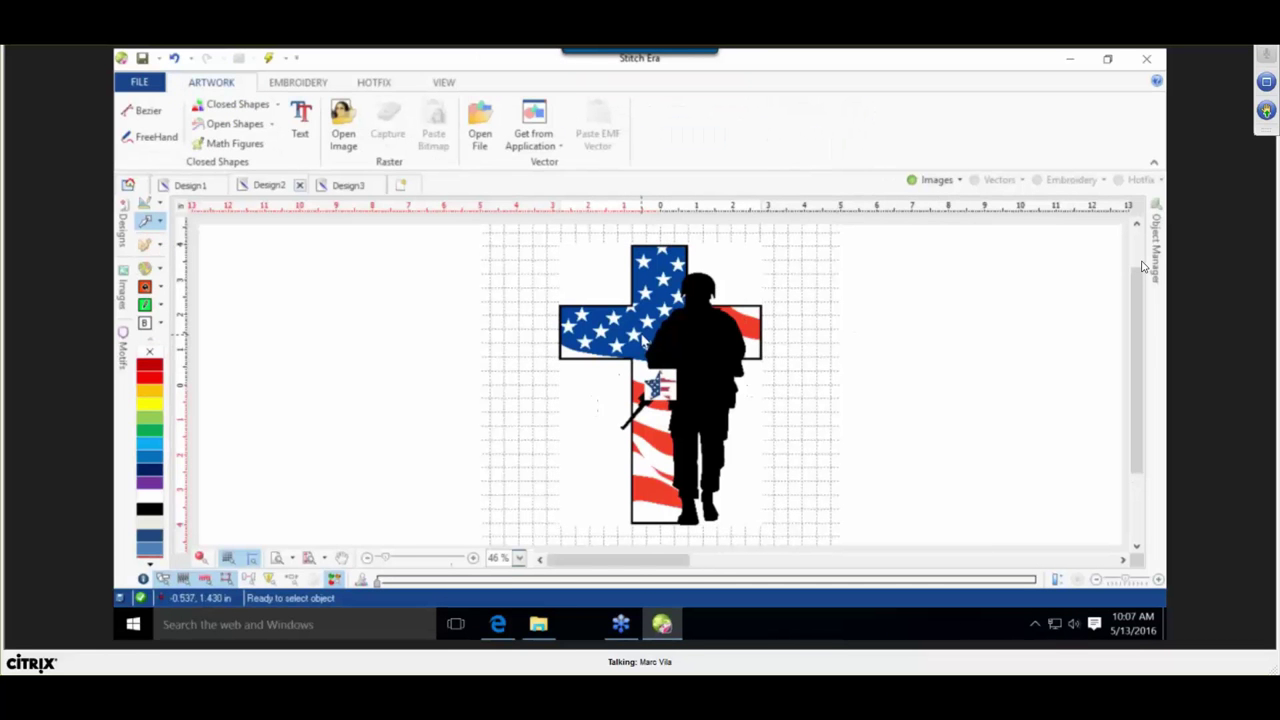
{"action": "scroll", "coordinate": [644, 343], "scroll_direction": "up", "scroll_amount": 3}
{"action": "left_click", "coordinate": [654, 421]}
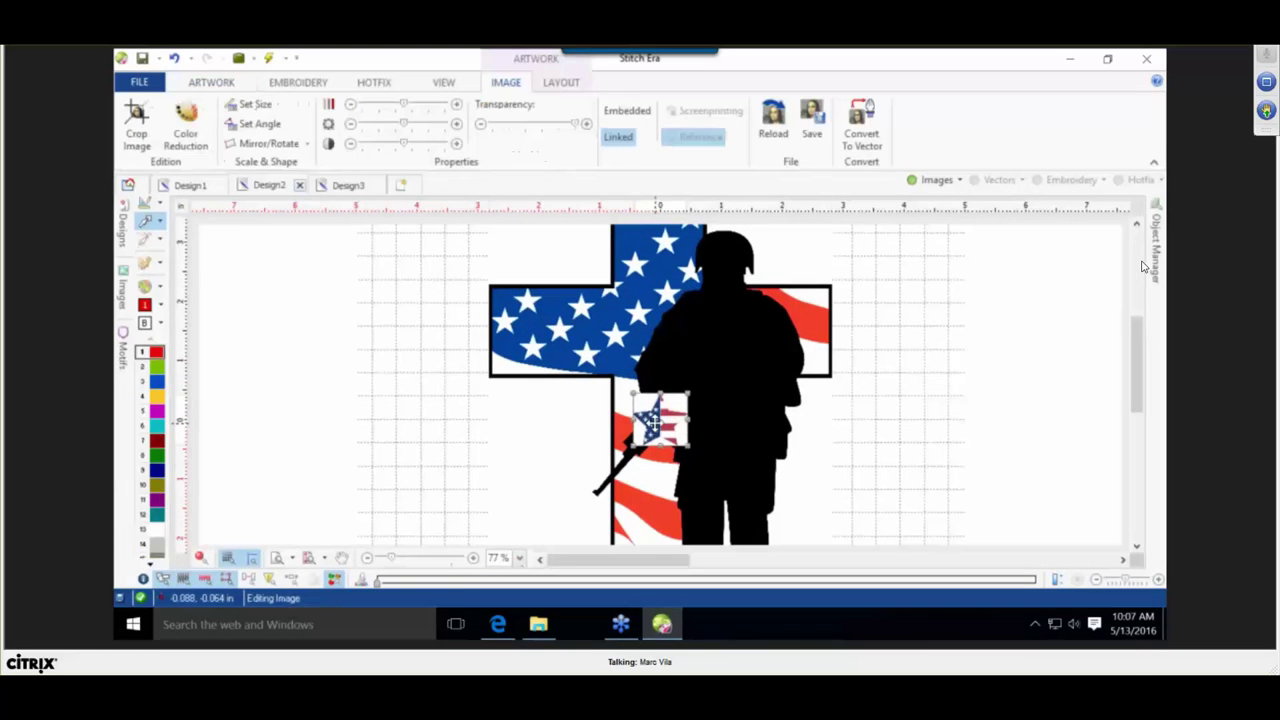
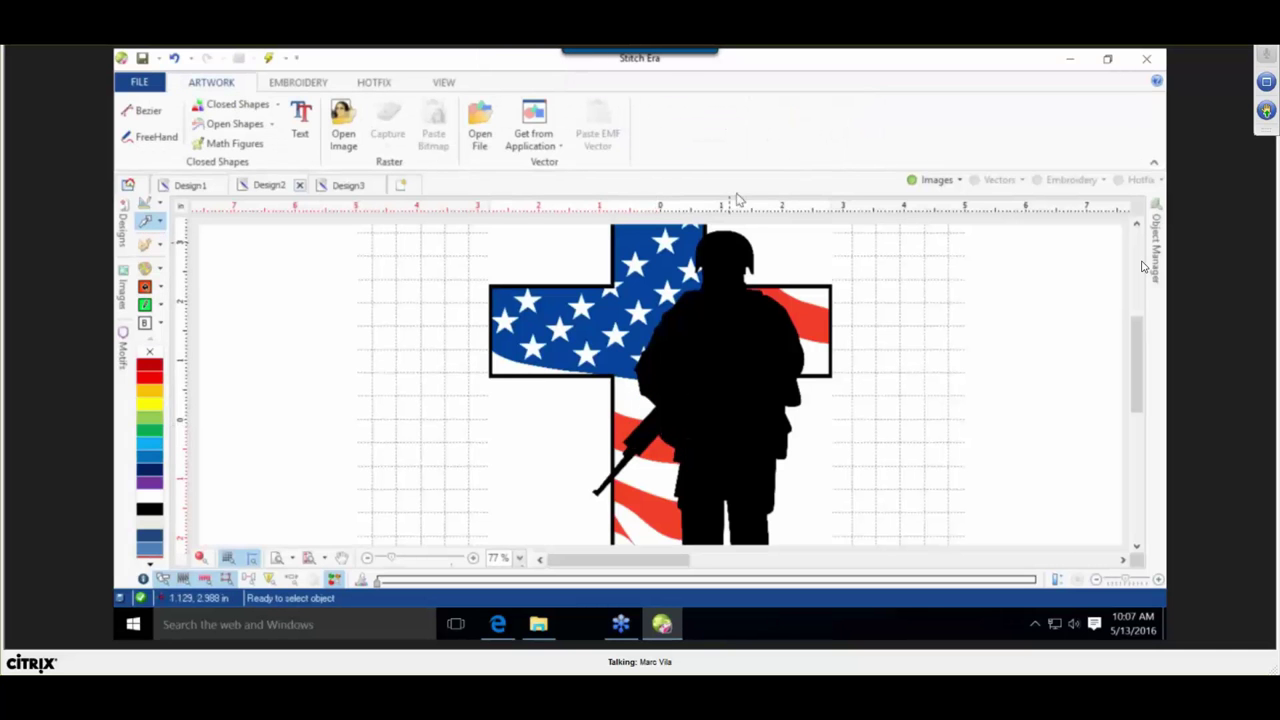
Examine the edge quality of a white star on the blue part of the cross at 2500% magnification.
{"action": "scroll", "coordinate": [659, 290], "scroll_direction": "up", "scroll_amount": 1}
{"action": "scroll", "coordinate": [661, 288], "scroll_direction": "up", "scroll_amount": 10}
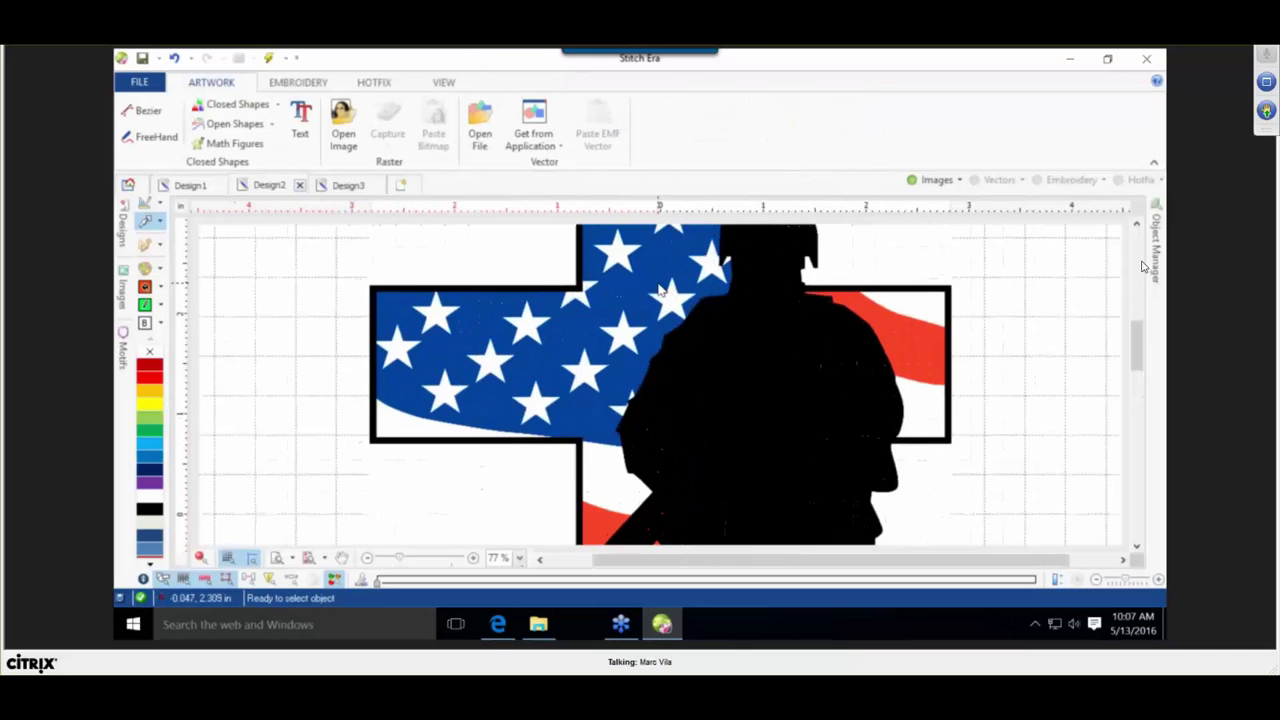
{"action": "scroll", "coordinate": [714, 309], "scroll_direction": "up", "scroll_amount": 1}
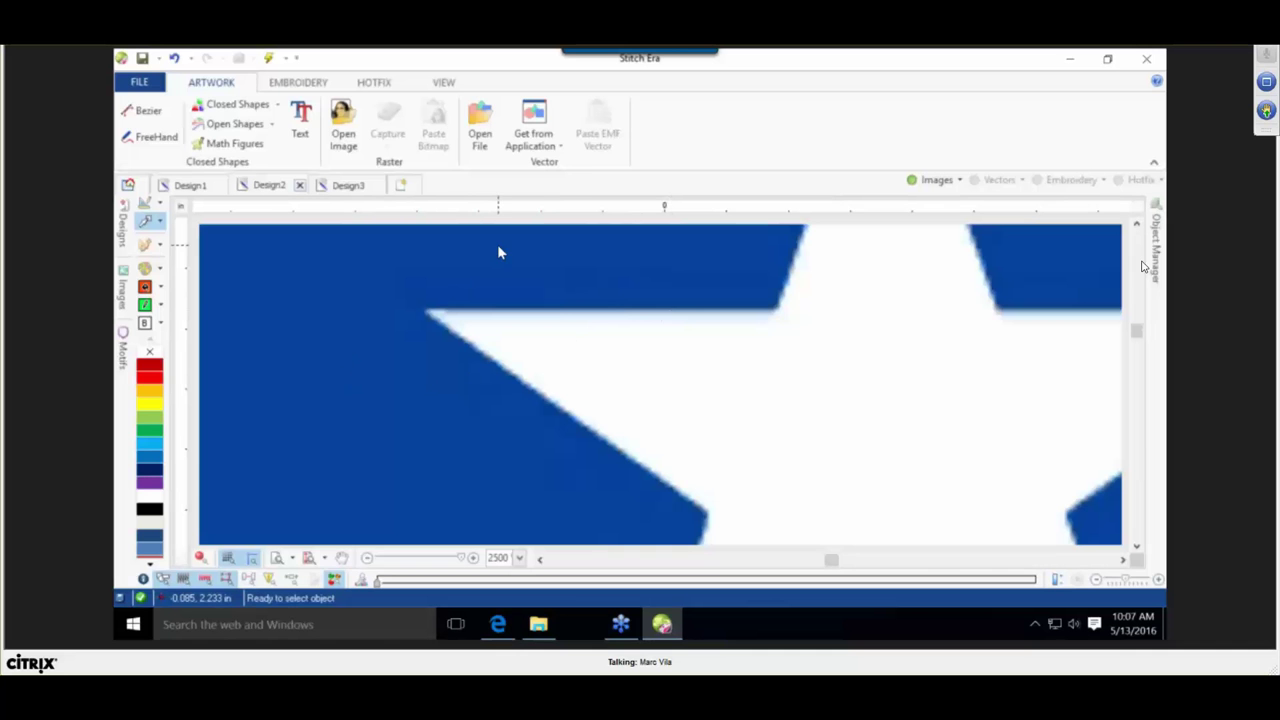
{"action": "key", "text": "XF86AudioLowerVolume"}
{"action": "key", "text": "XF86AudioRaiseVolume"}
{"action": "left_click", "coordinate": [586, 317]}
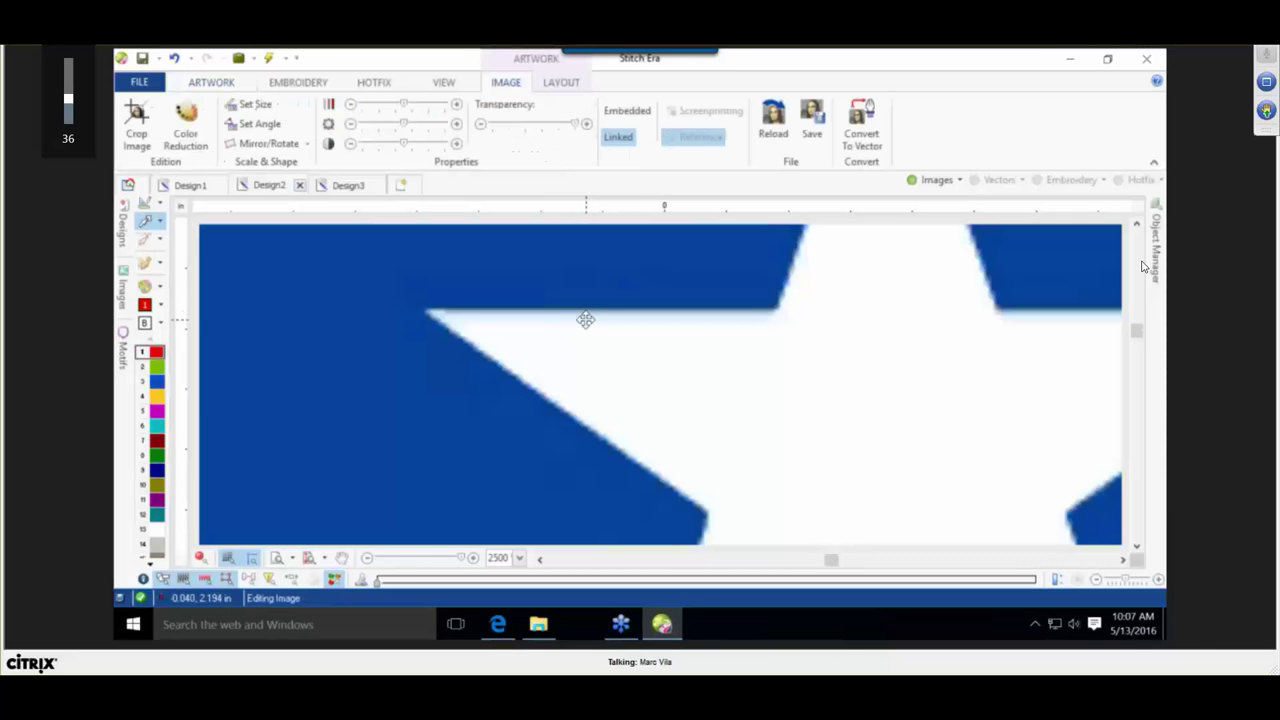
{"action": "scroll", "coordinate": [586, 318], "scroll_direction": "down", "scroll_amount": 5}
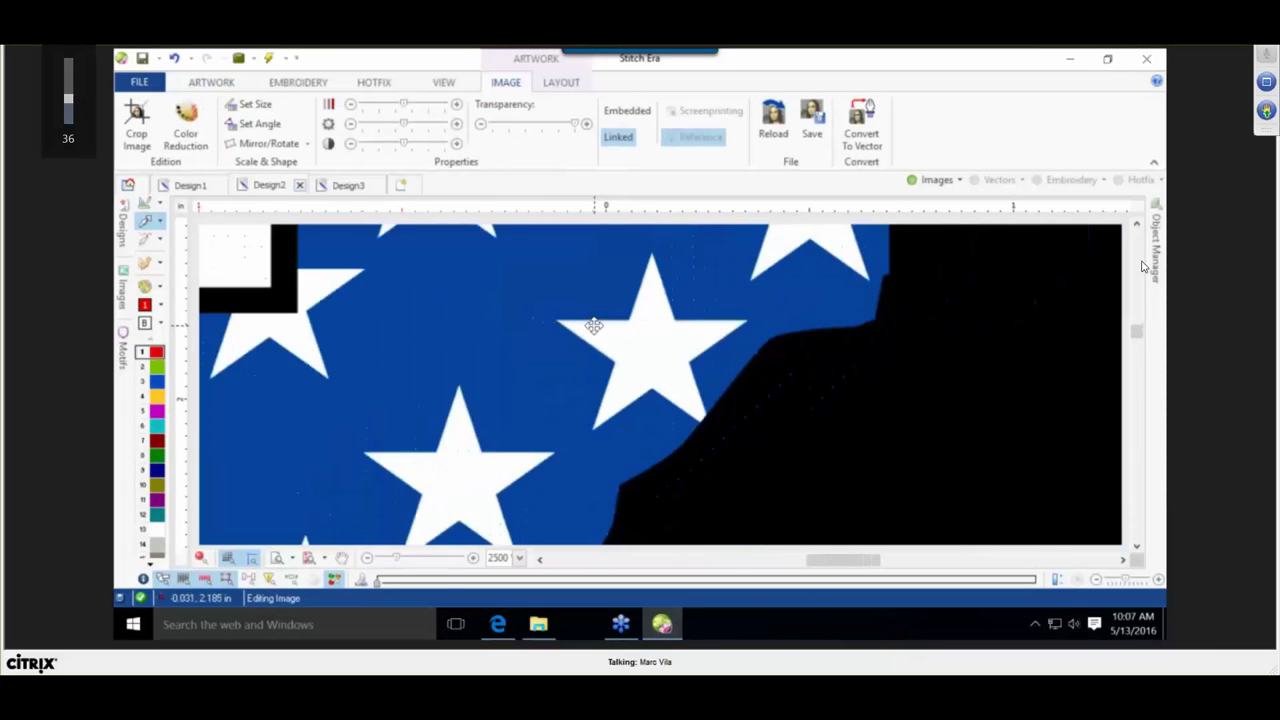
{"action": "scroll", "coordinate": [590, 326], "scroll_direction": "down", "scroll_amount": 4}
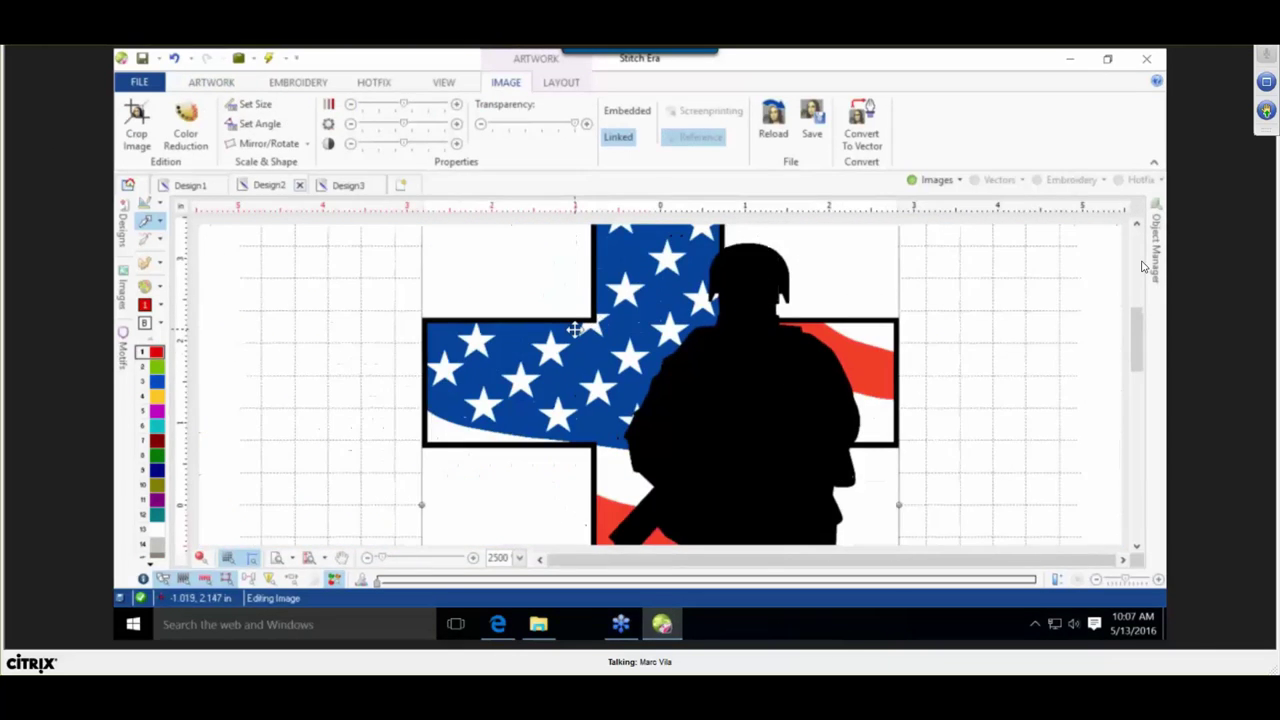
Try a single uniform hotfix fill on the soldier-and-cross image, using automatic tracing on the blue starred area.
{"action": "scroll", "coordinate": [575, 330], "scroll_direction": "up", "scroll_amount": 2}
{"action": "scroll", "coordinate": [575, 330], "scroll_direction": "up", "scroll_amount": 3}
{"action": "scroll", "coordinate": [575, 330], "scroll_direction": "down", "scroll_amount": 6}
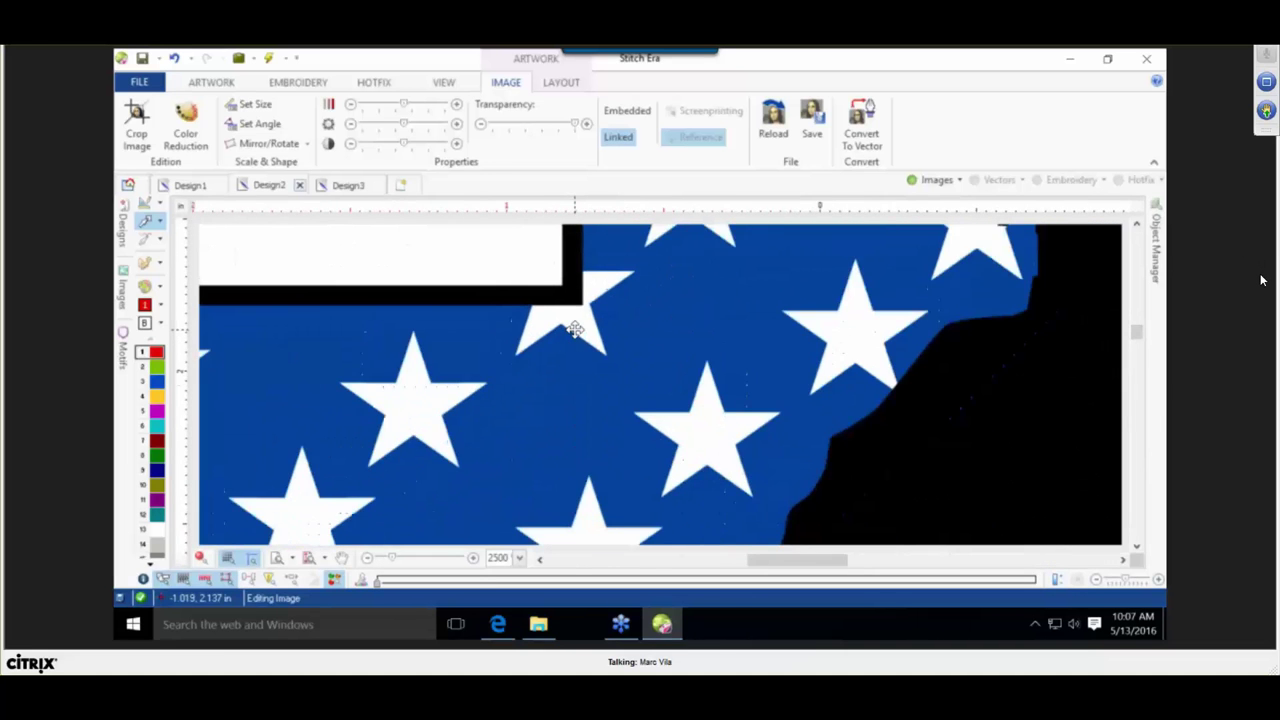
{"action": "left_click", "coordinate": [372, 83]}
{"action": "left_click", "coordinate": [150, 128]}
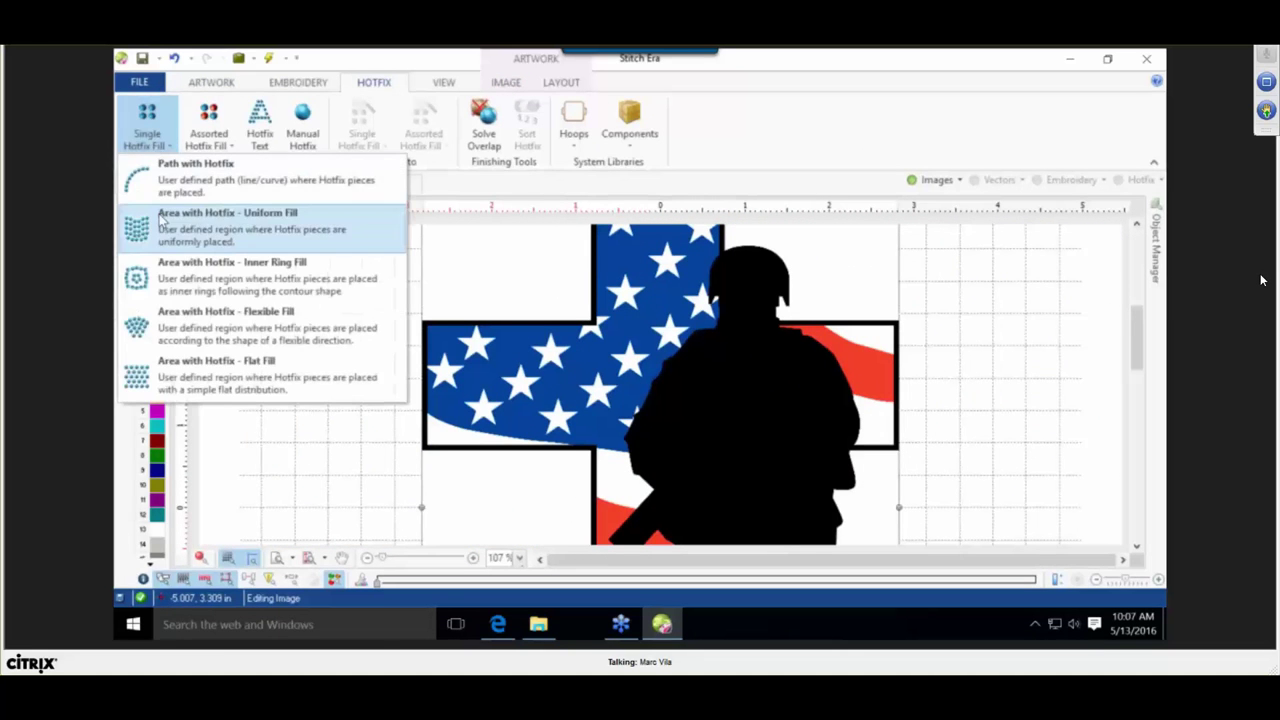
{"action": "left_click", "coordinate": [170, 215]}
{"action": "left_click", "coordinate": [165, 124]}
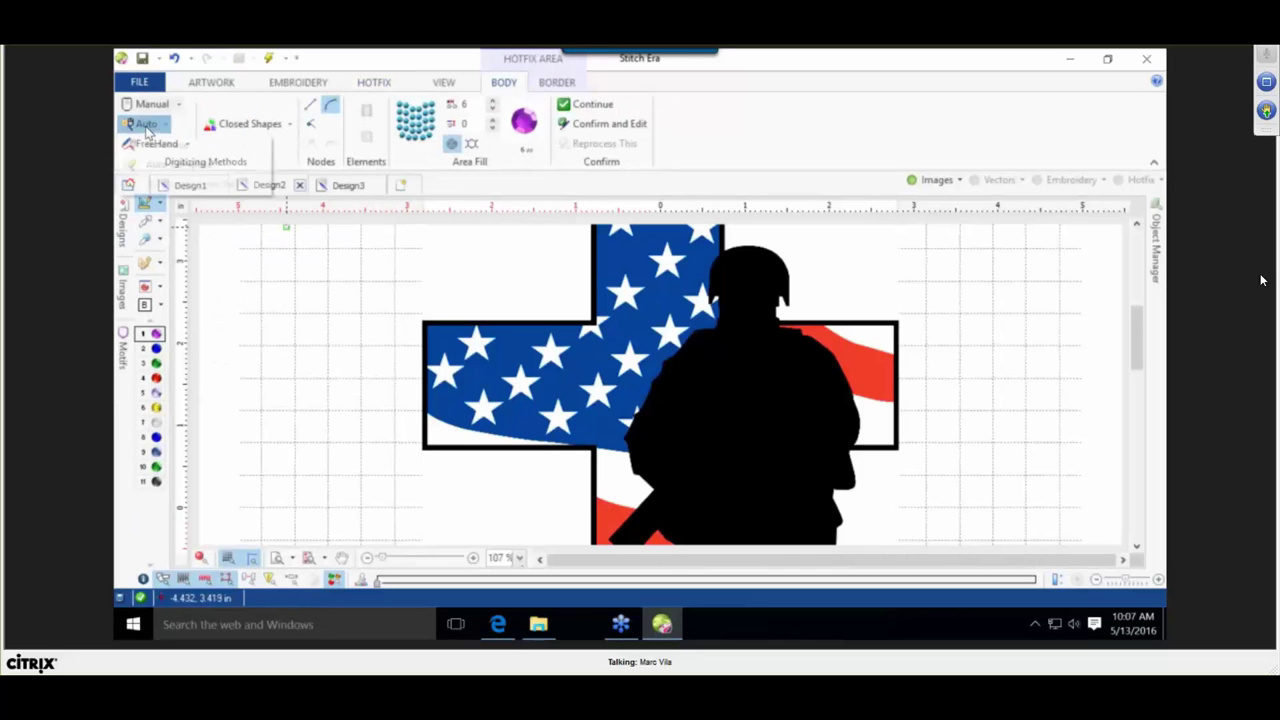
{"action": "left_click", "coordinate": [165, 163]}
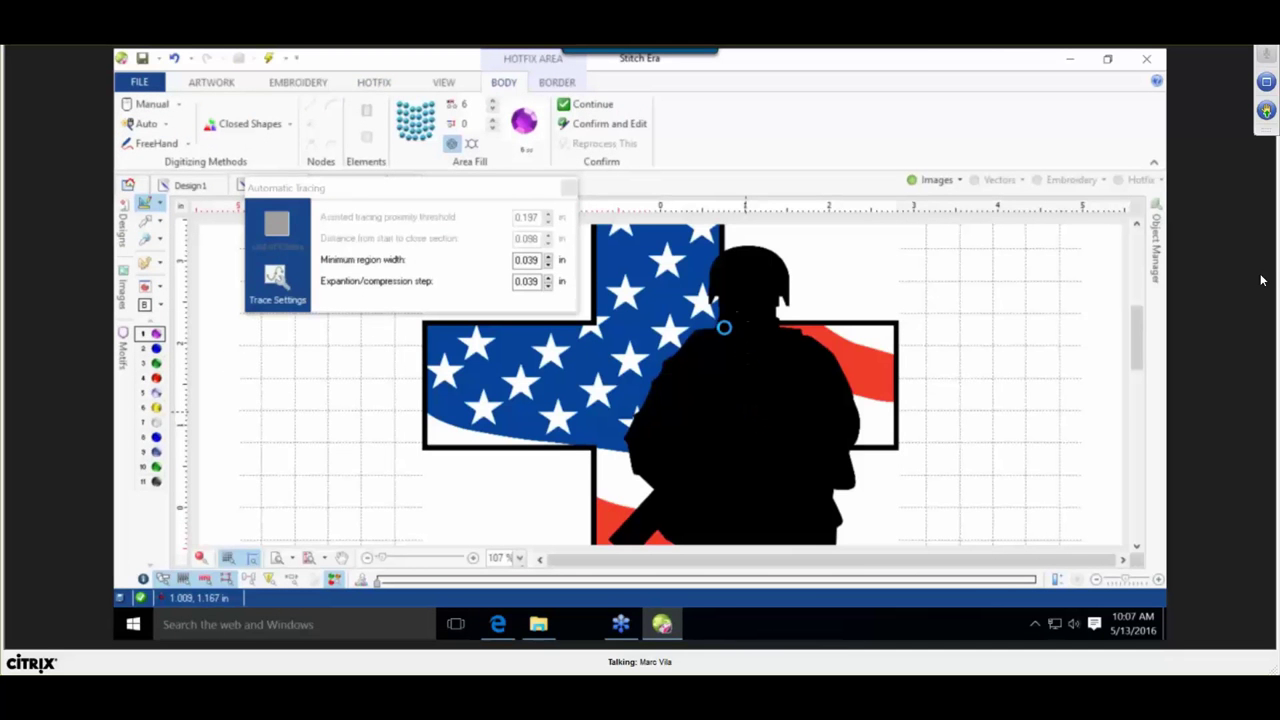
{"action": "left_click", "coordinate": [726, 330]}
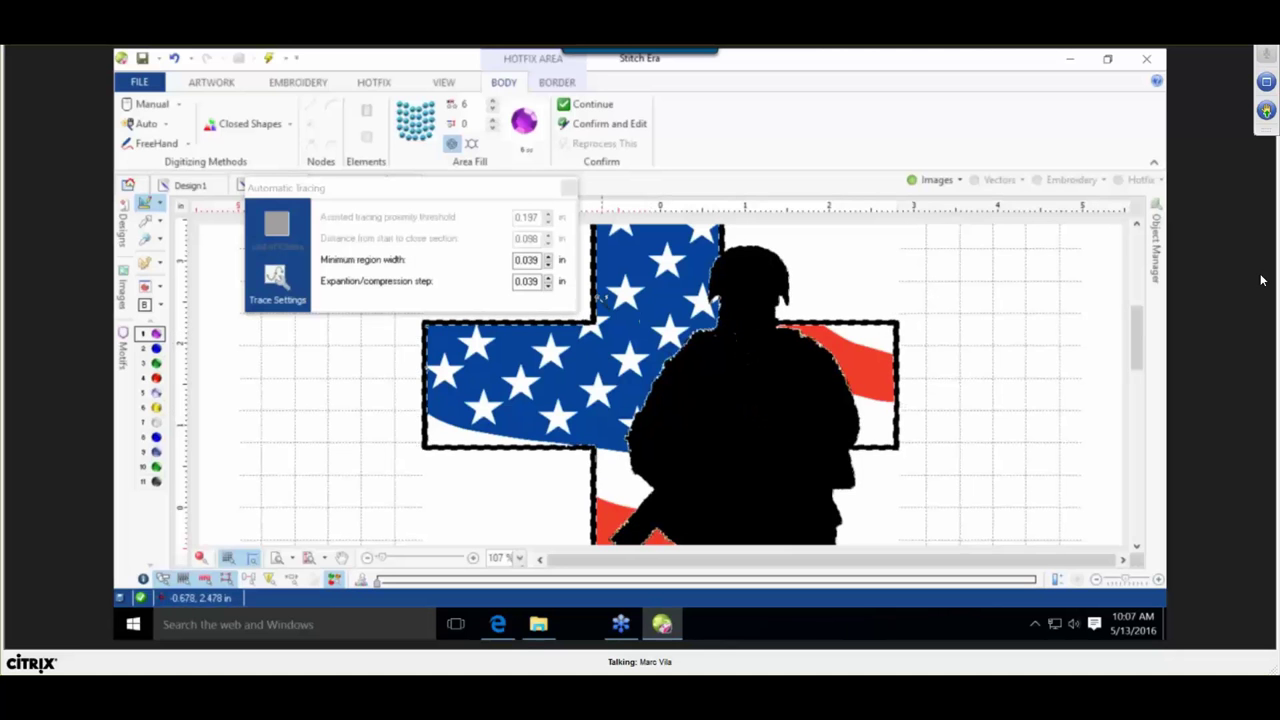
{"action": "left_click", "coordinate": [456, 345]}
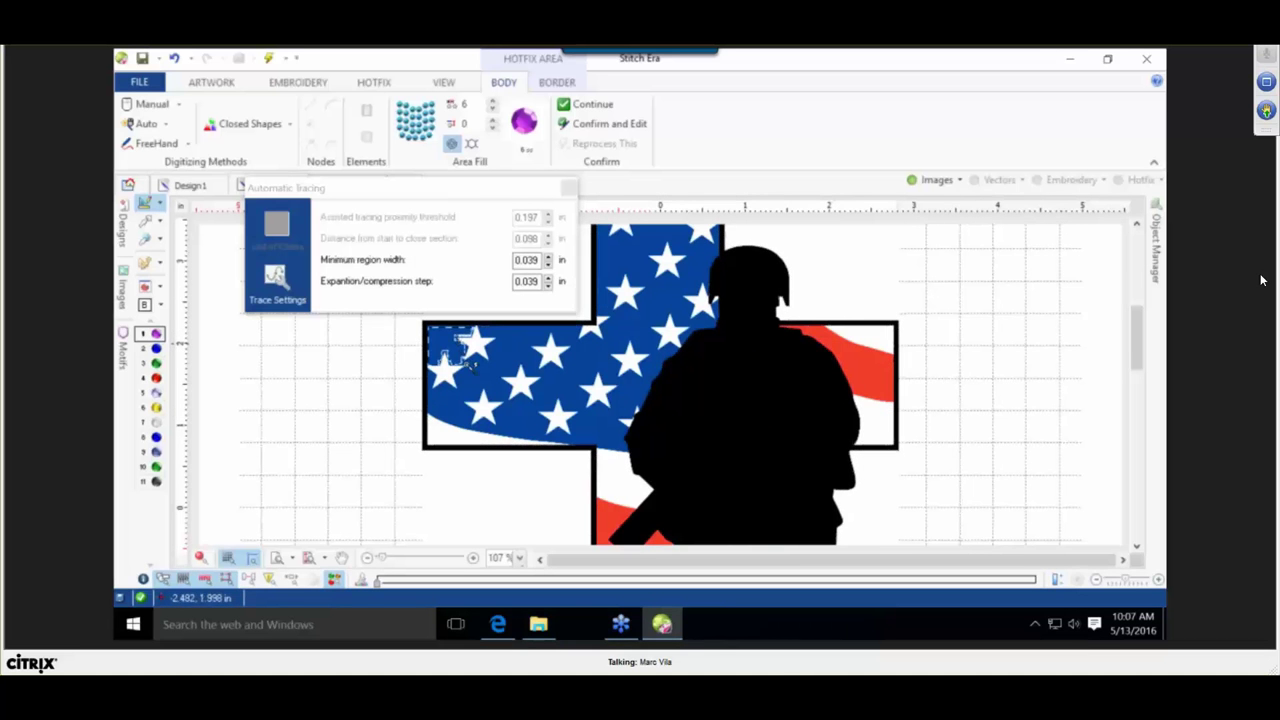
Examine the automatically traced outline around the white stars in the blue area, and cancel the hotfix fill.
{"action": "scroll", "coordinate": [447, 346], "scroll_direction": "up", "scroll_amount": 5}
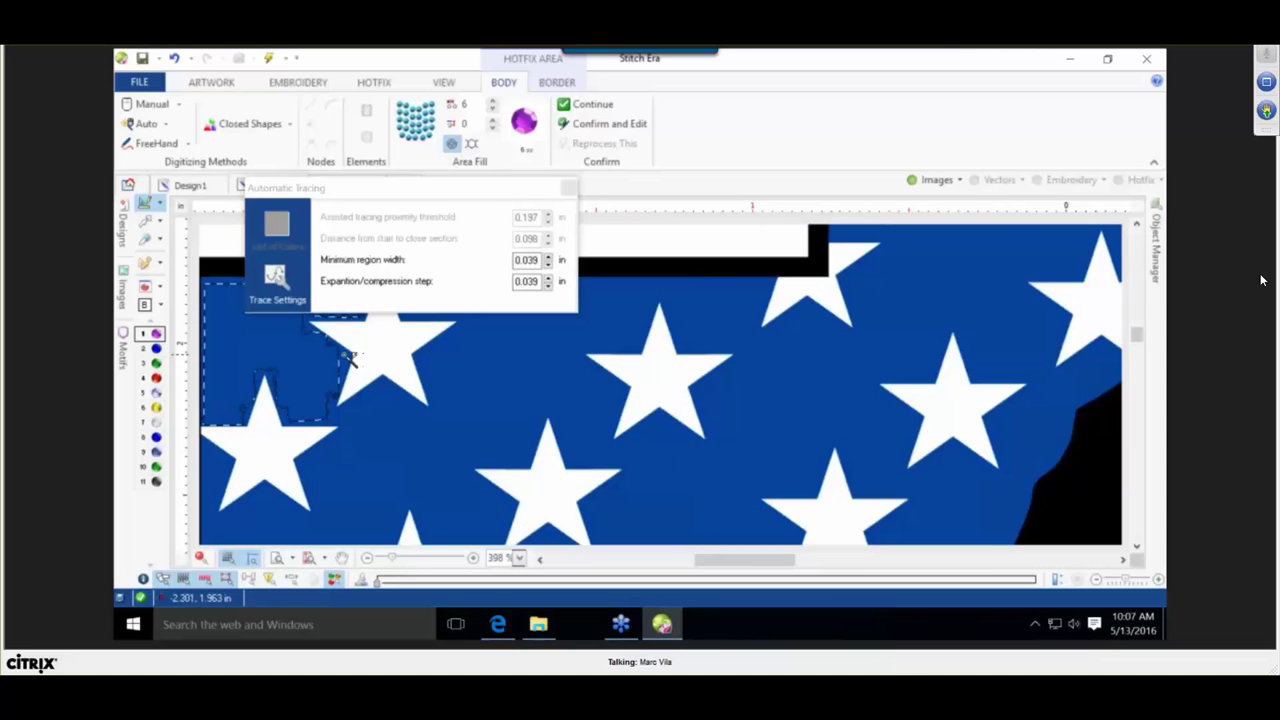
{"action": "scroll", "coordinate": [345, 360], "scroll_direction": "up", "scroll_amount": 3}
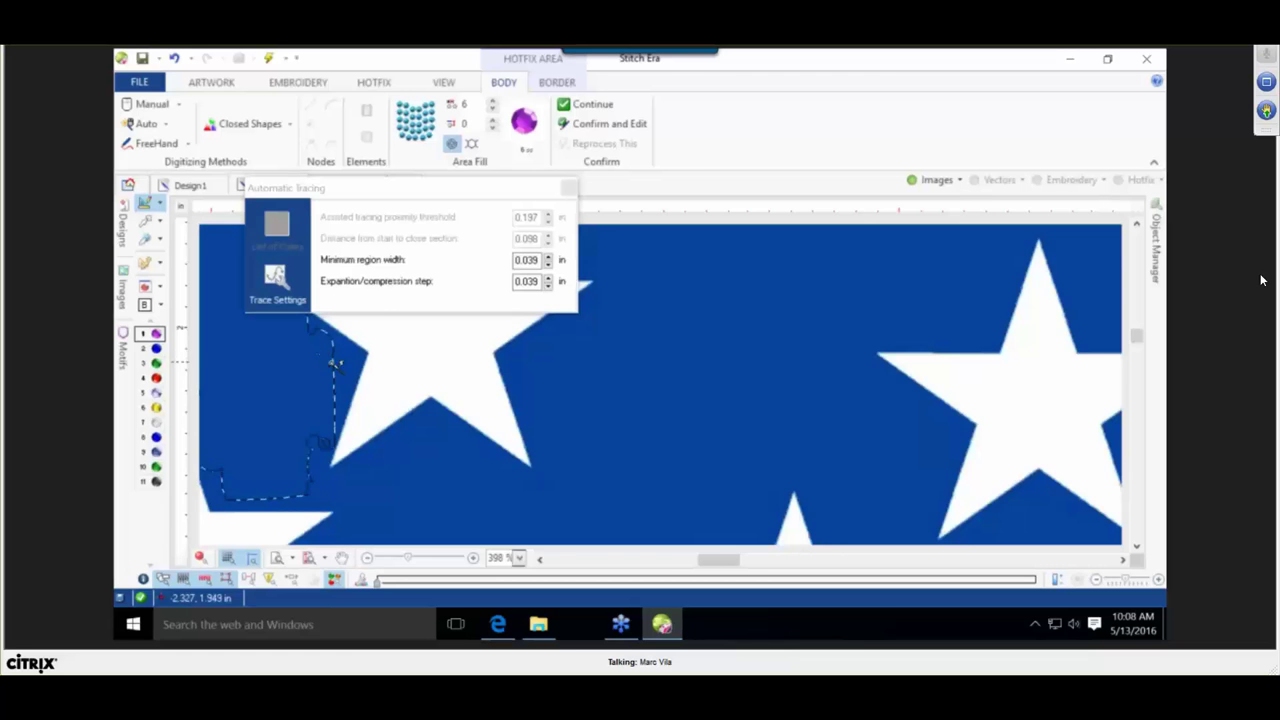
{"action": "scroll", "coordinate": [338, 364], "scroll_direction": "up", "scroll_amount": 2}
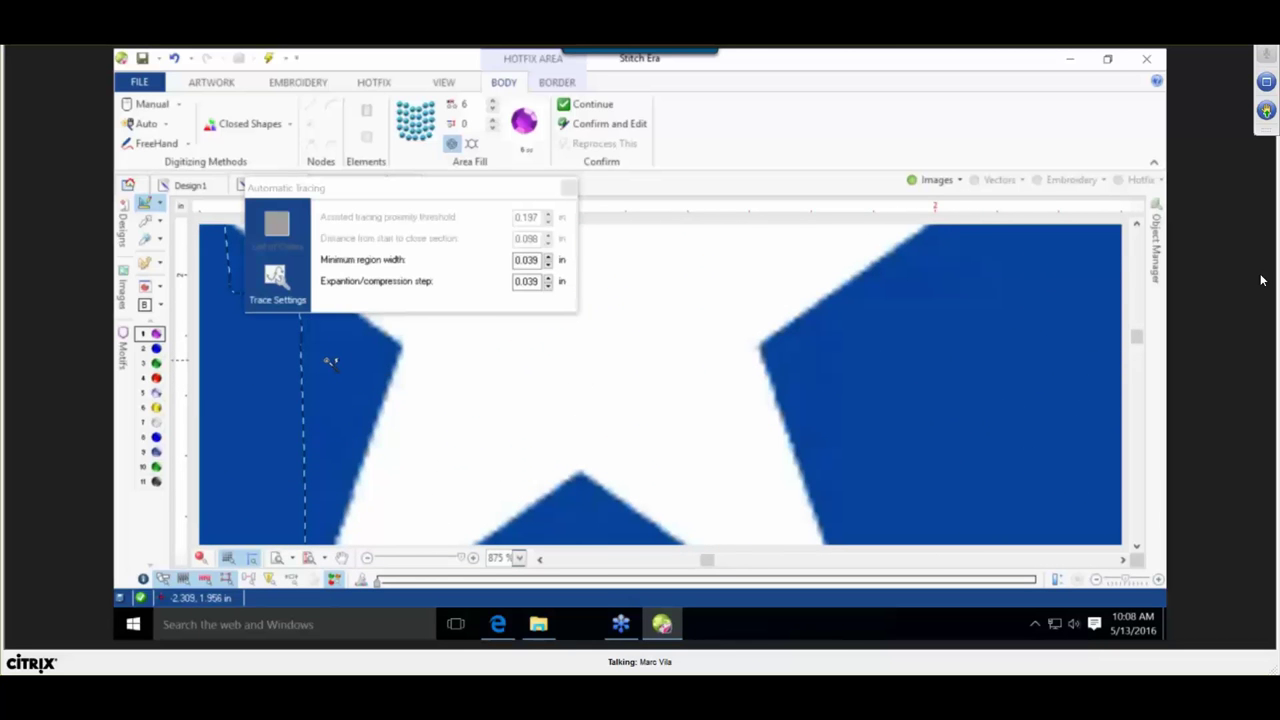
{"action": "scroll", "coordinate": [731, 340], "scroll_direction": "down", "scroll_amount": 3}
{"action": "left_click", "coordinate": [726, 325]}
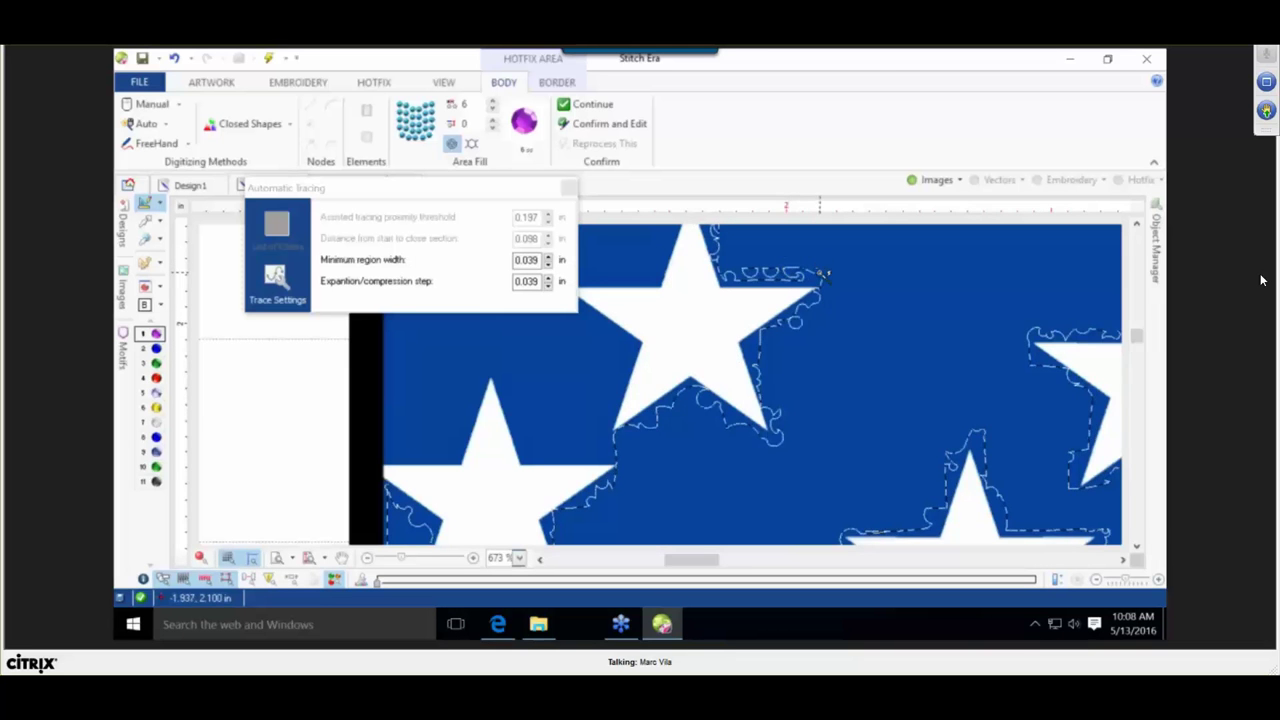
{"action": "scroll", "coordinate": [822, 273], "scroll_direction": "down", "scroll_amount": 5}
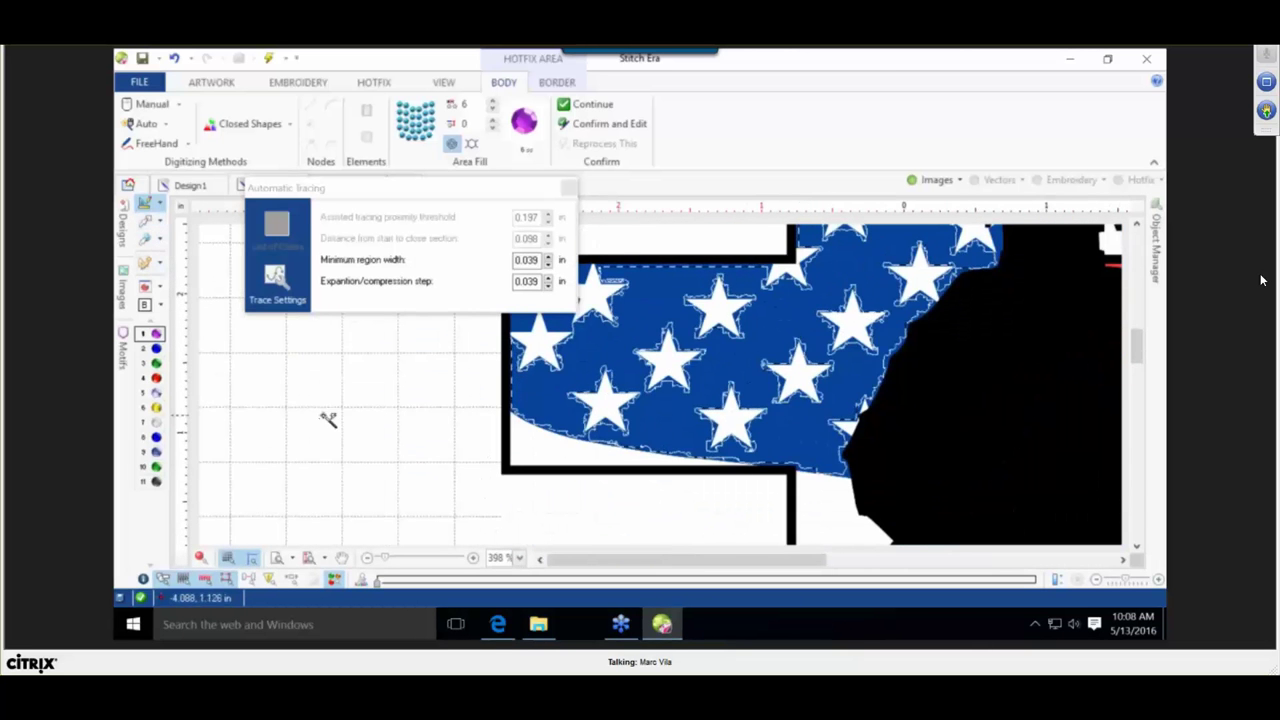
{"action": "scroll", "coordinate": [334, 414], "scroll_direction": "down", "scroll_amount": 3}
{"action": "left_click", "coordinate": [569, 191]}
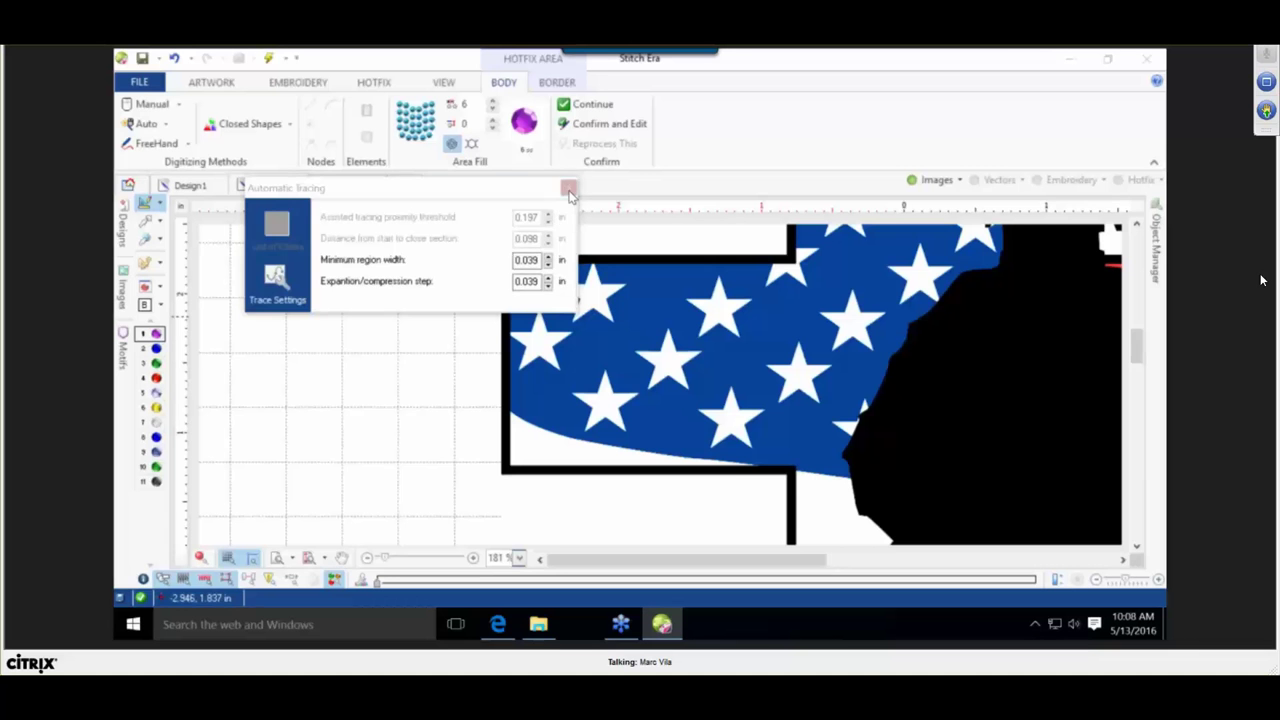
{"action": "left_click", "coordinate": [568, 189]}
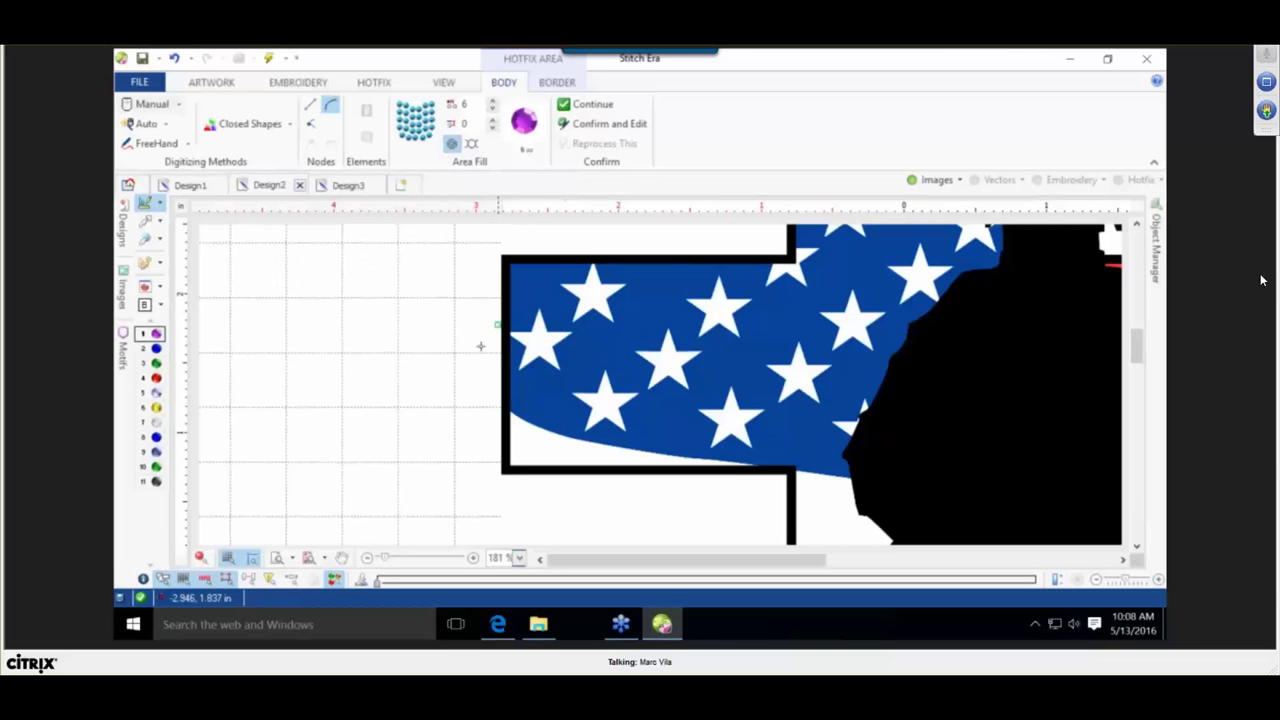
{"action": "left_click", "coordinate": [146, 219]}
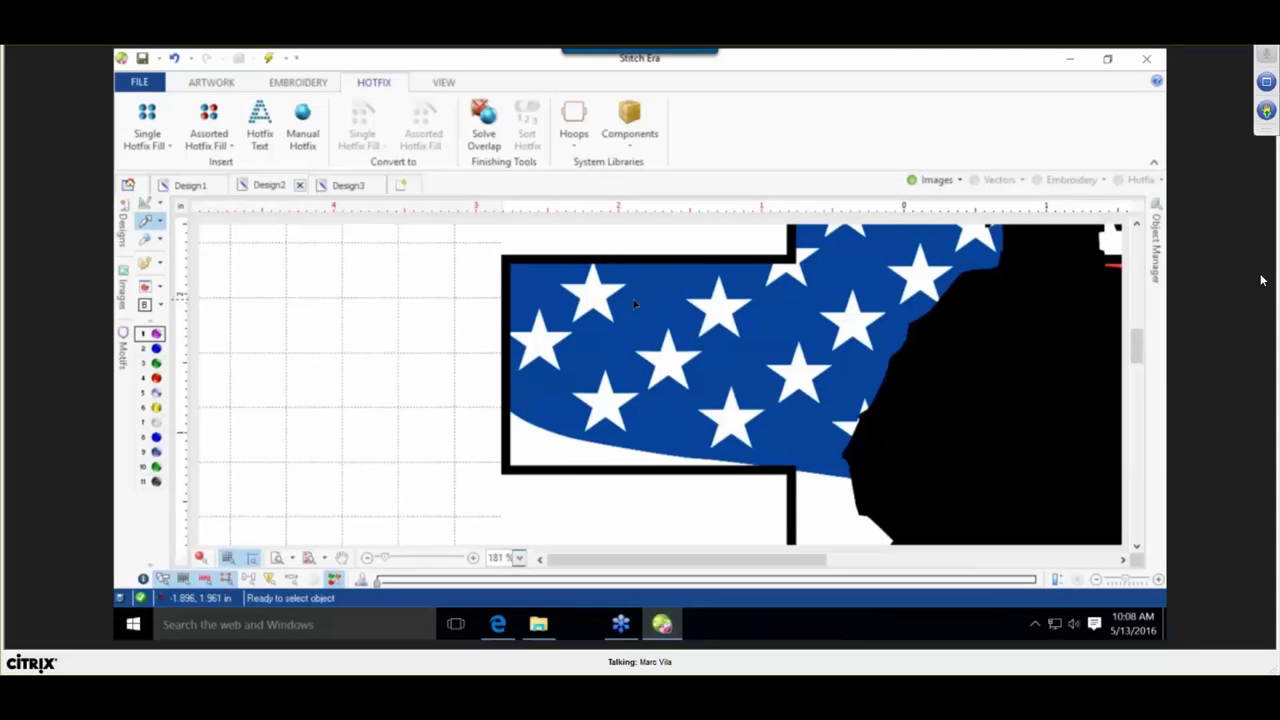
Open the color reduction filter for the soldier-and-cross image.
{"action": "scroll", "coordinate": [634, 303], "scroll_direction": "down", "scroll_amount": 5}
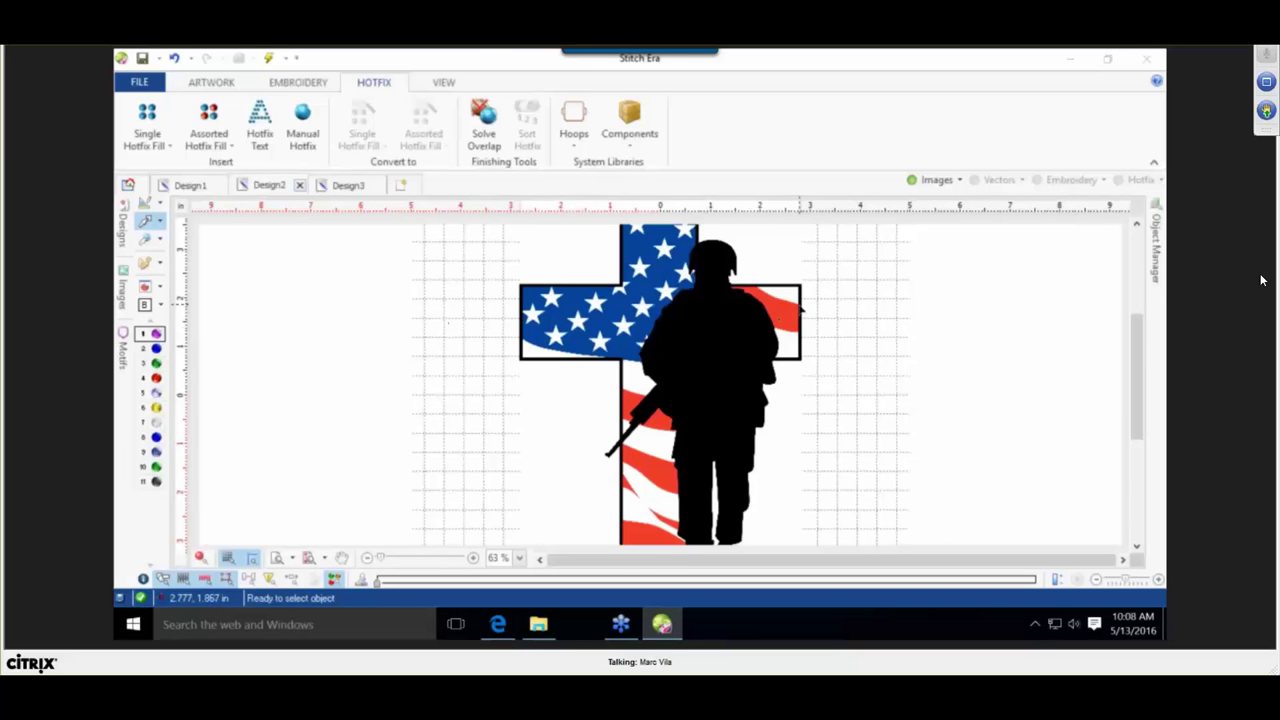
{"action": "left_click", "coordinate": [797, 297]}
{"action": "left_click", "coordinate": [190, 115]}
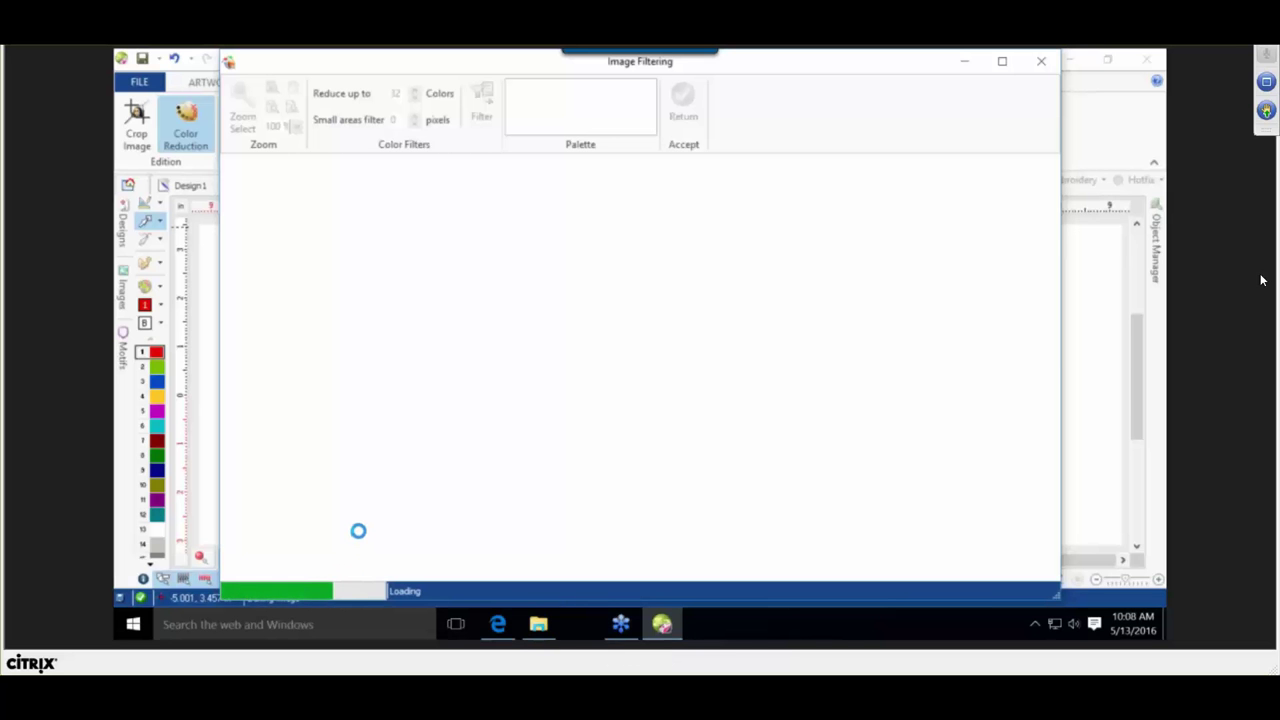
In GoToWebinar, send staff the question "Wont' that be taken care of if you use "Convert to Vector"?" and the follow-up message "nvermind".
{"action": "left_click", "coordinate": [1266, 50]}
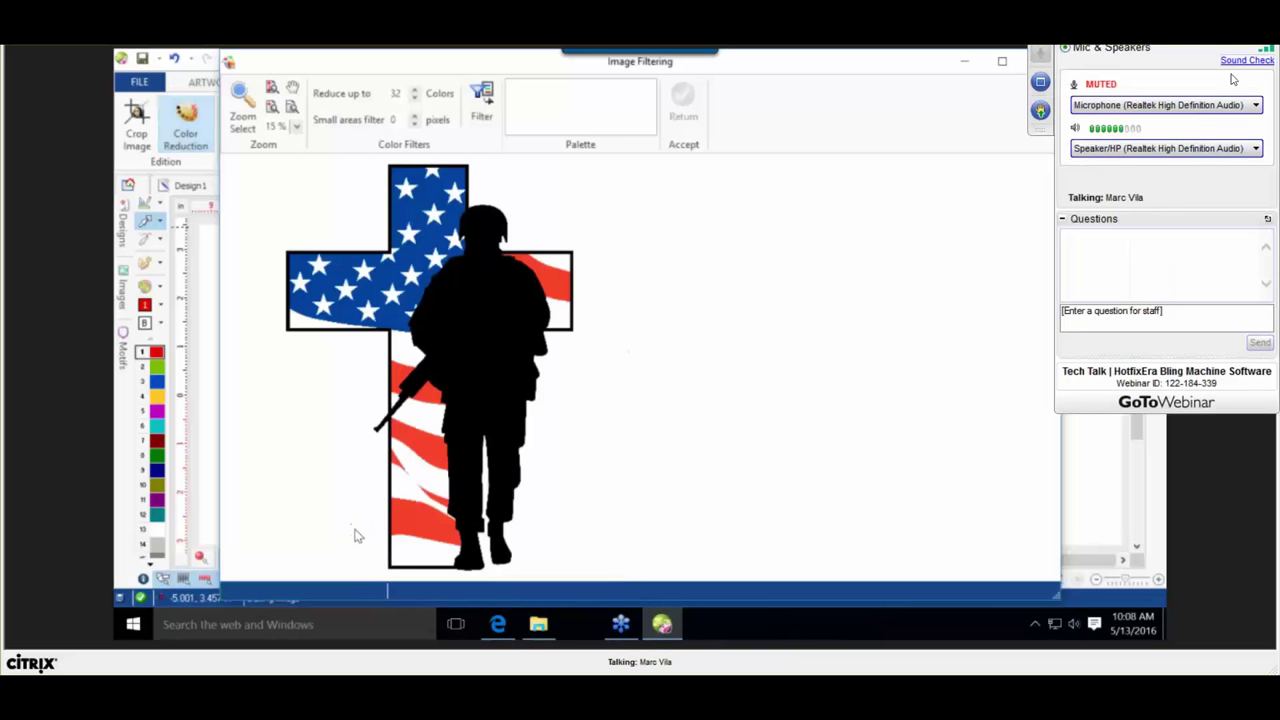
{"action": "left_click", "coordinate": [1134, 322]}
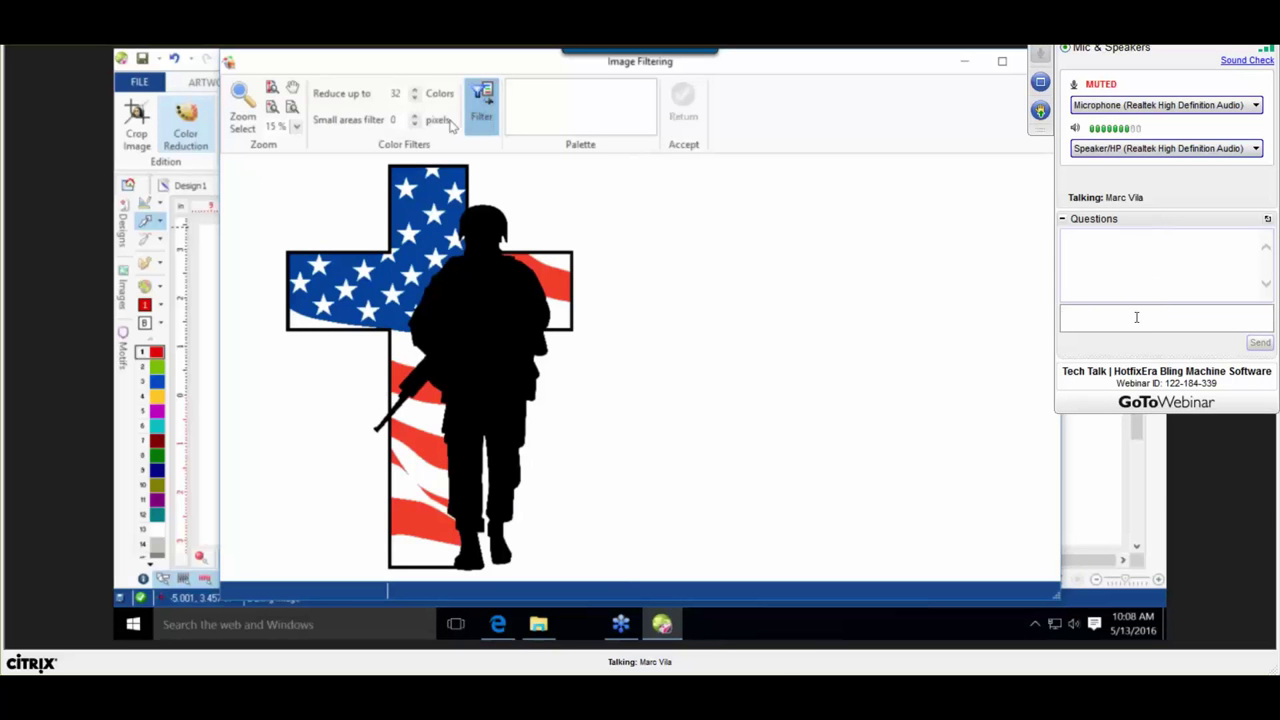
{"action": "type", "text": "Wont' that be"}
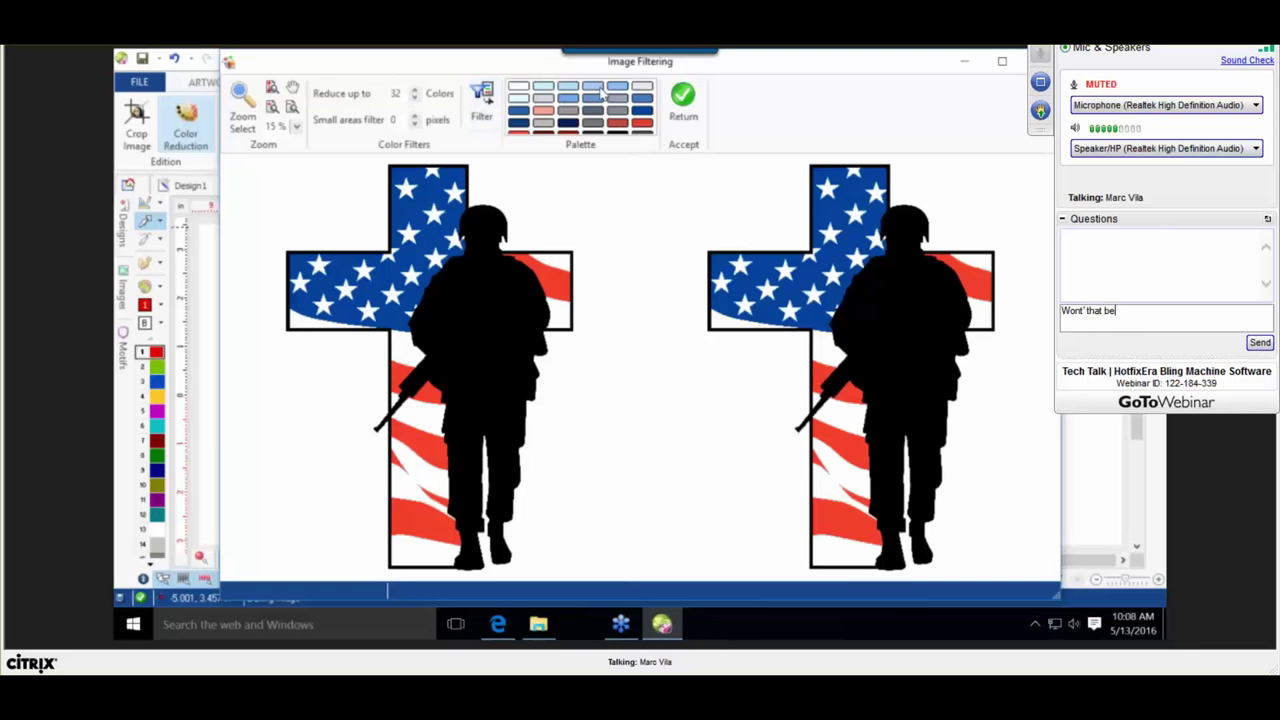
{"action": "type", "text": " taken care of if you"}
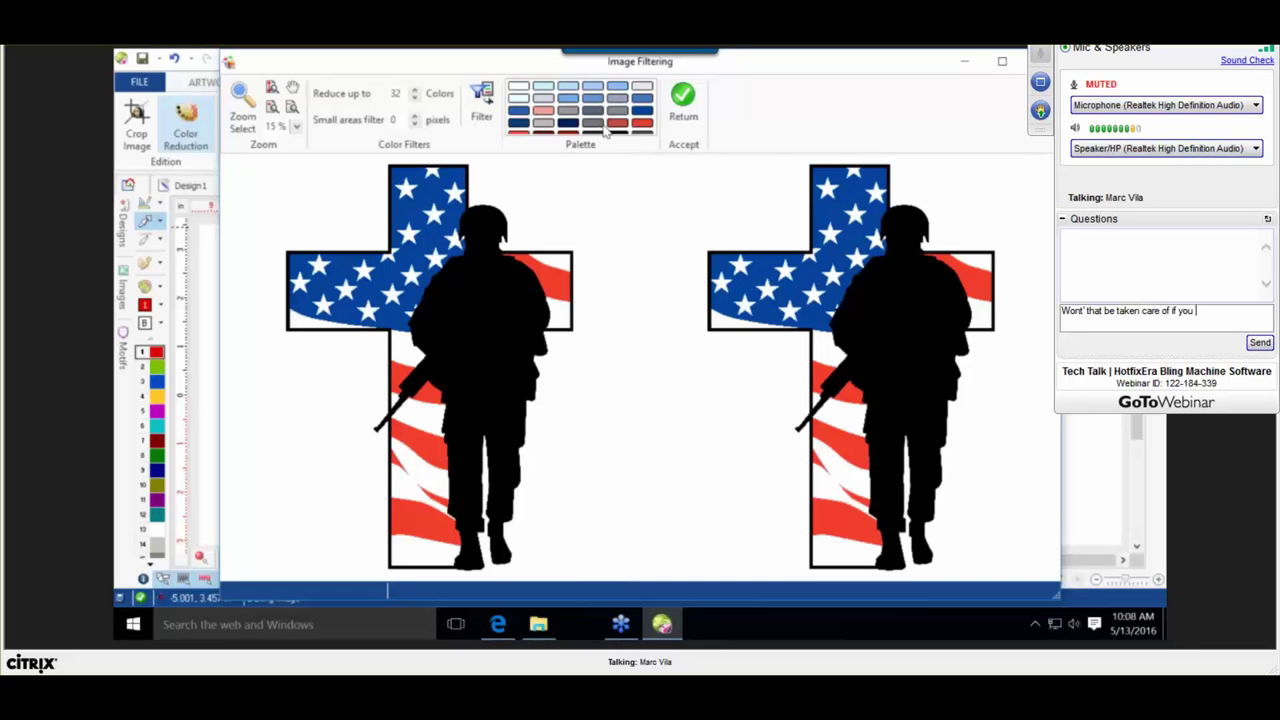
{"action": "type", "text": " use \"Convert to Vecor"}
{"action": "key", "text": "BackSpace"}
{"action": "key", "text": "BackSpace"}
{"action": "type", "text": "tor\"?"}
{"action": "key", "text": "Return"}
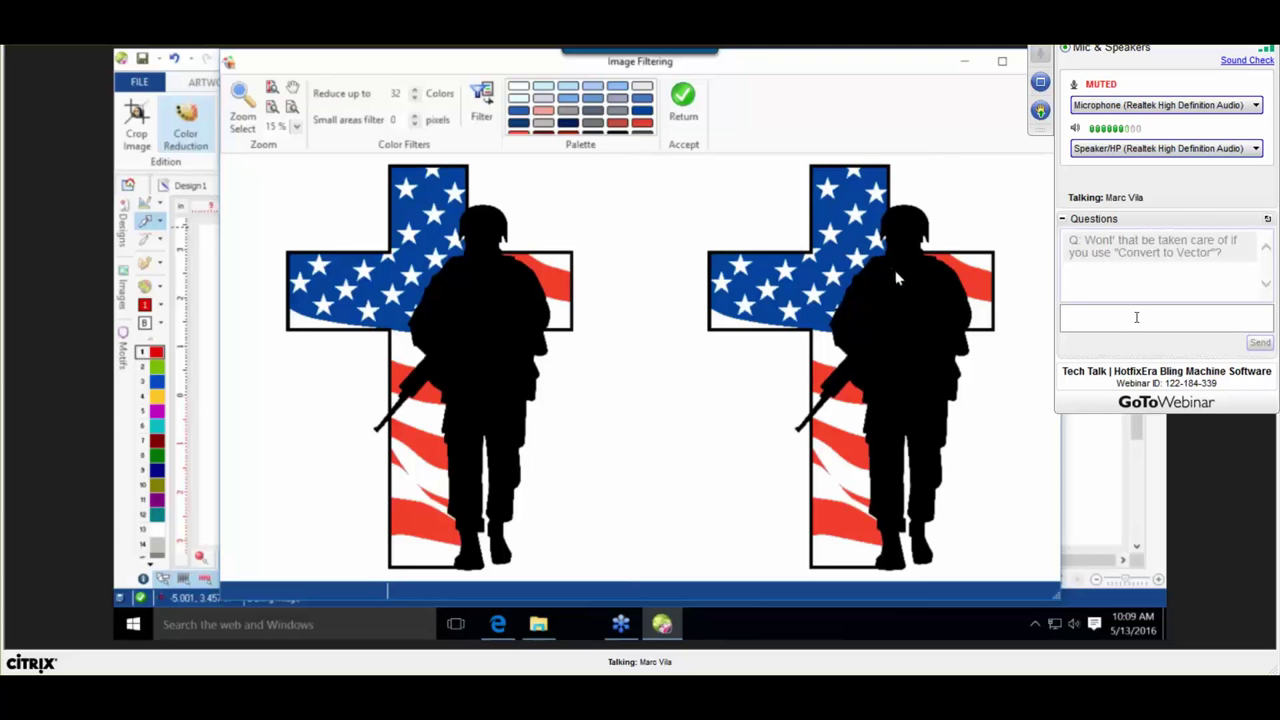
{"action": "type", "text": "nvermind"}
{"action": "key", "text": "Return"}
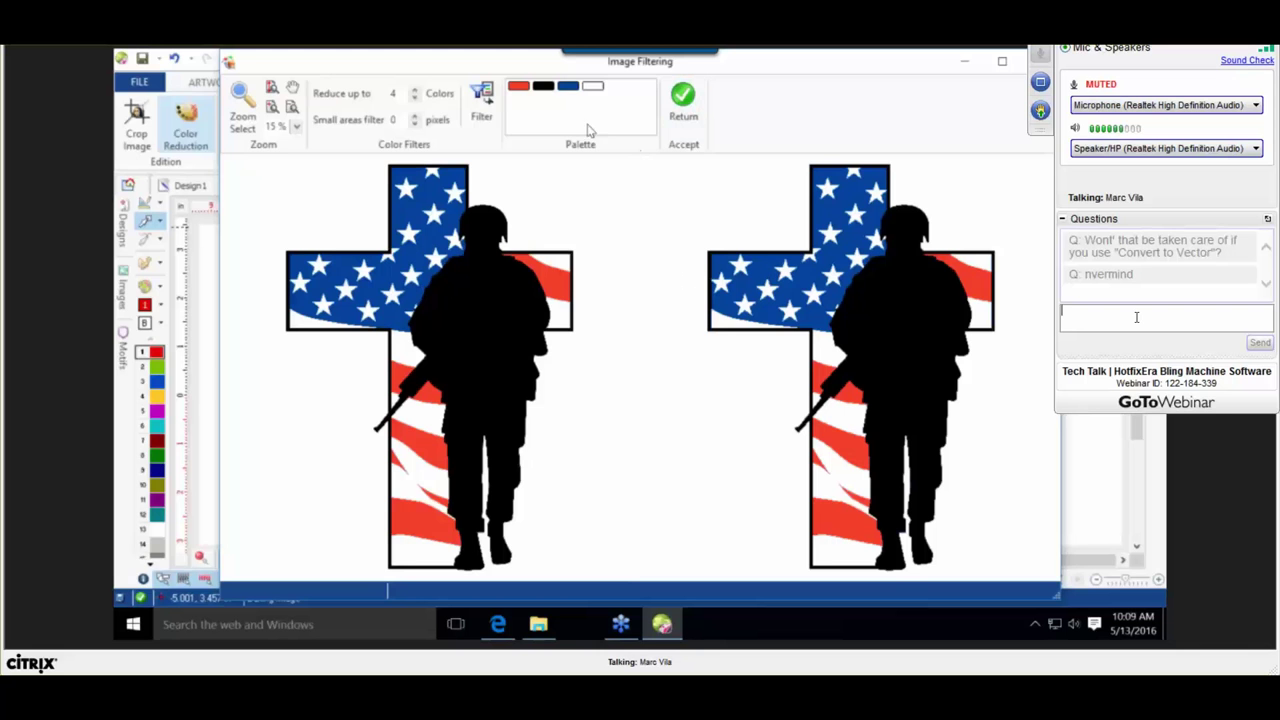
Try filtering the soldier-and-cross image down to 3 colors.
{"action": "left_click", "coordinate": [413, 99]}
{"action": "left_click", "coordinate": [480, 113]}
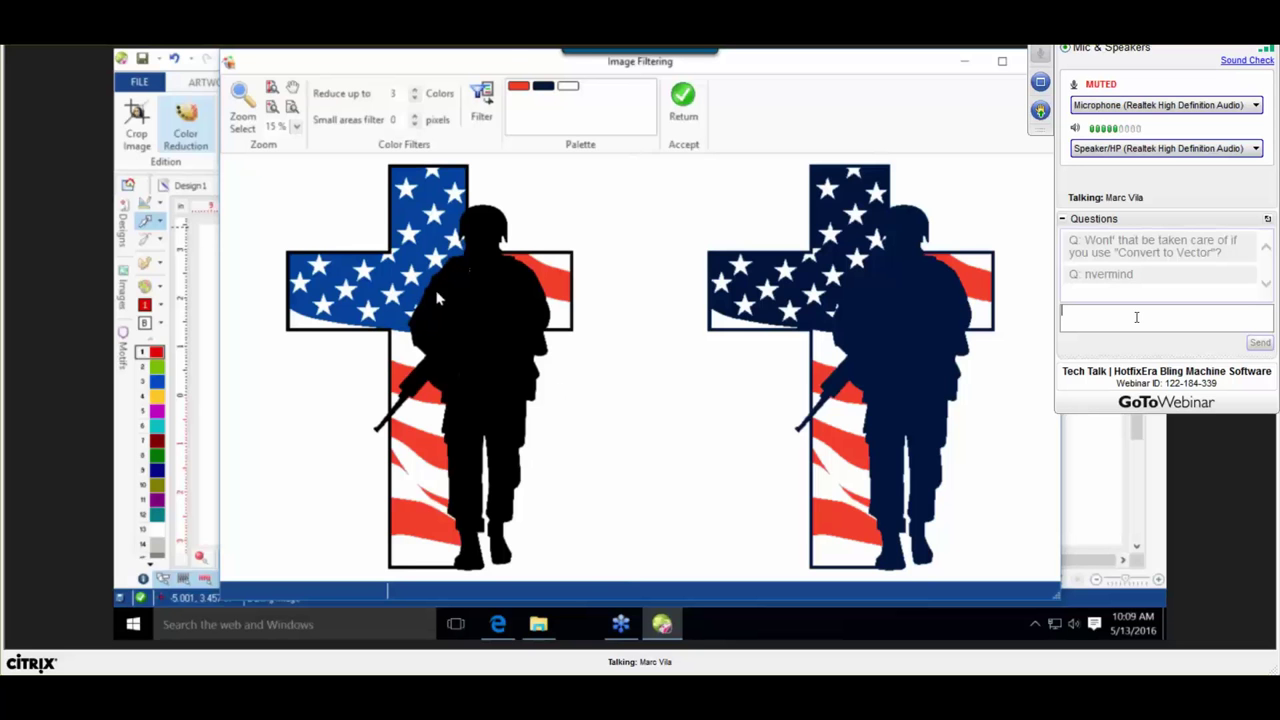
Filter the soldier-and-cross image to 4 colors, accept the reduced image into Design2, and deselect it.
{"action": "left_click", "coordinate": [416, 90]}
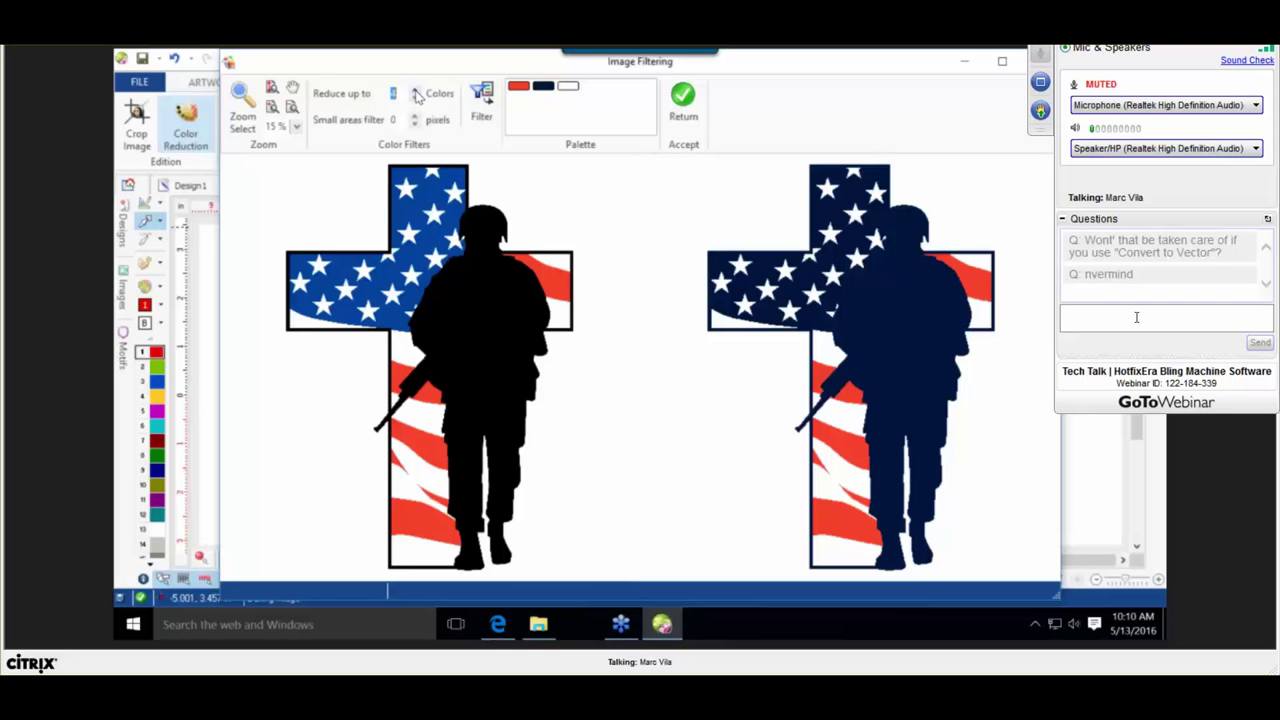
{"action": "left_click", "coordinate": [483, 95]}
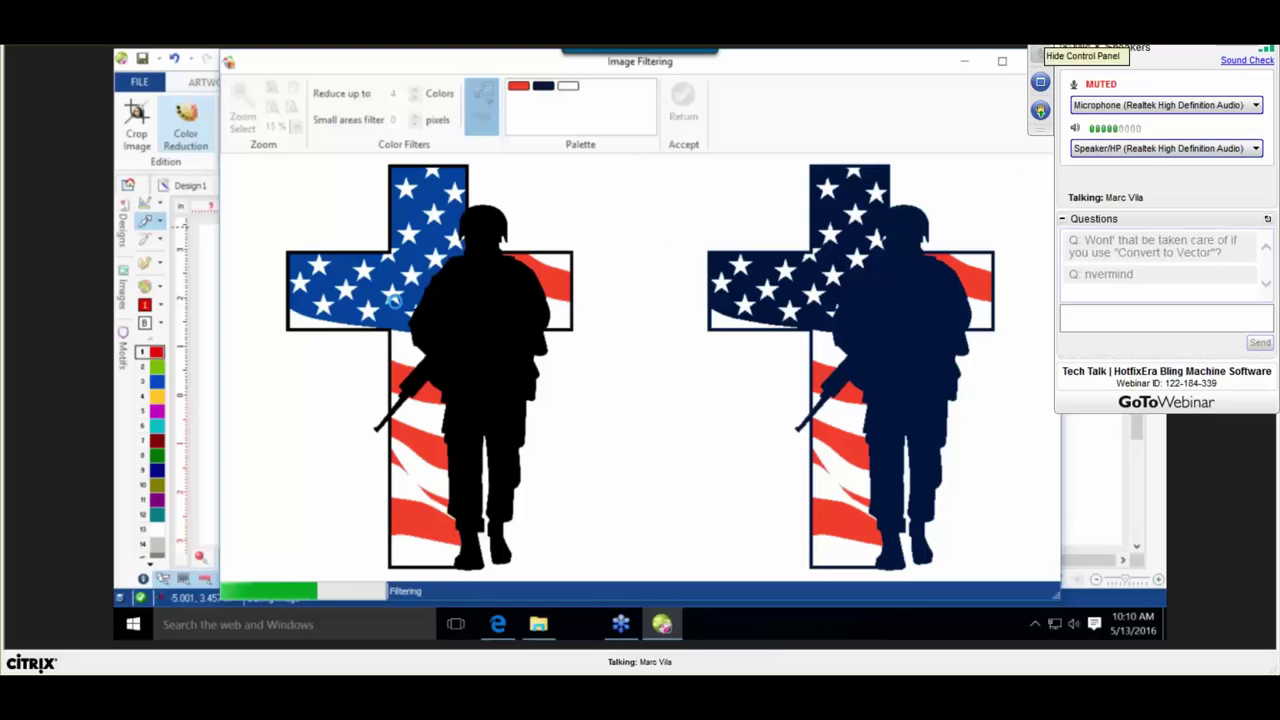
{"action": "left_click", "coordinate": [1036, 52]}
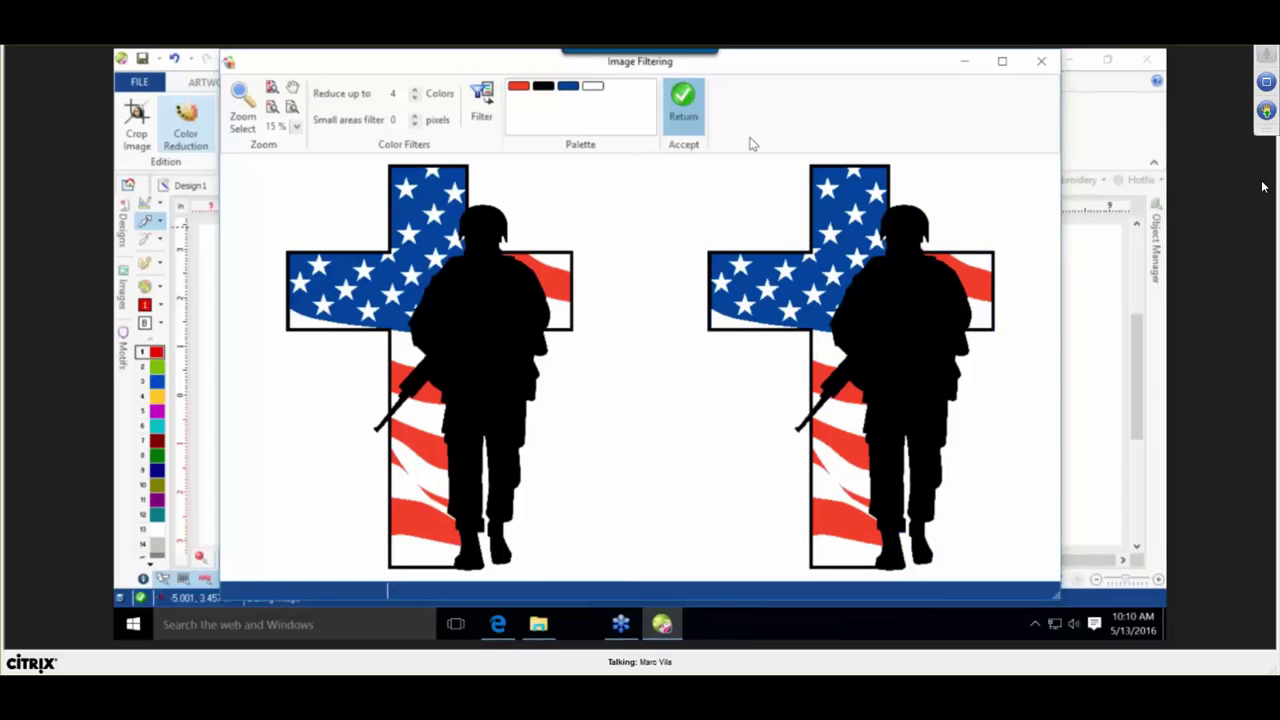
{"action": "left_click", "coordinate": [250, 420]}
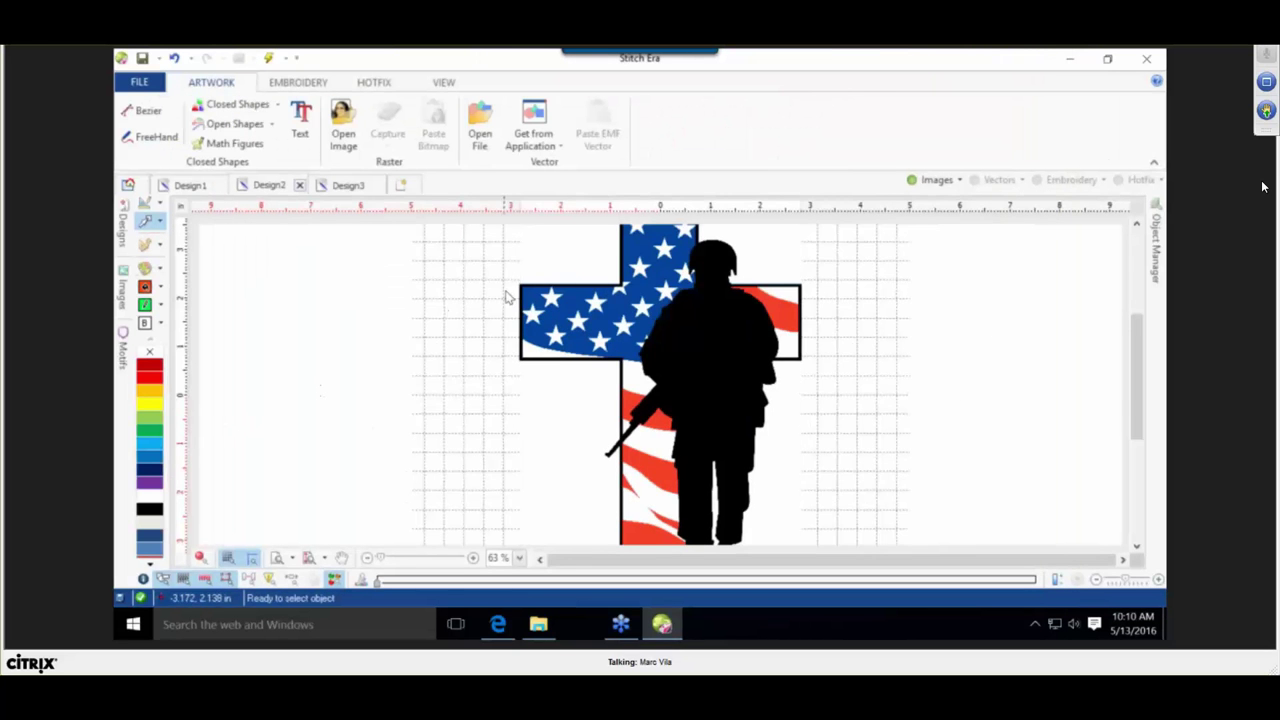
Try automatic tracing of the blue starred area on the color-reduced image for a single uniform hotfix fill.
{"action": "scroll", "coordinate": [507, 297], "scroll_direction": "up", "scroll_amount": 2}
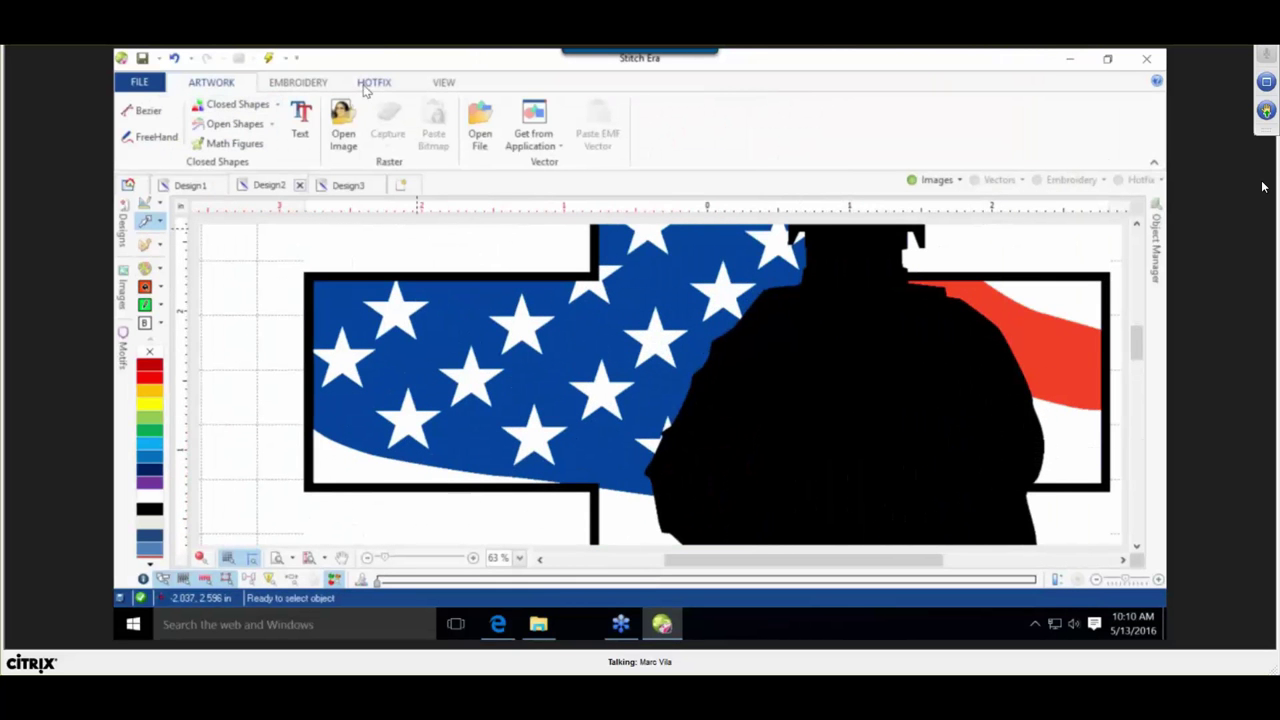
{"action": "left_click", "coordinate": [365, 86]}
{"action": "left_click", "coordinate": [160, 140]}
{"action": "left_click", "coordinate": [160, 222]}
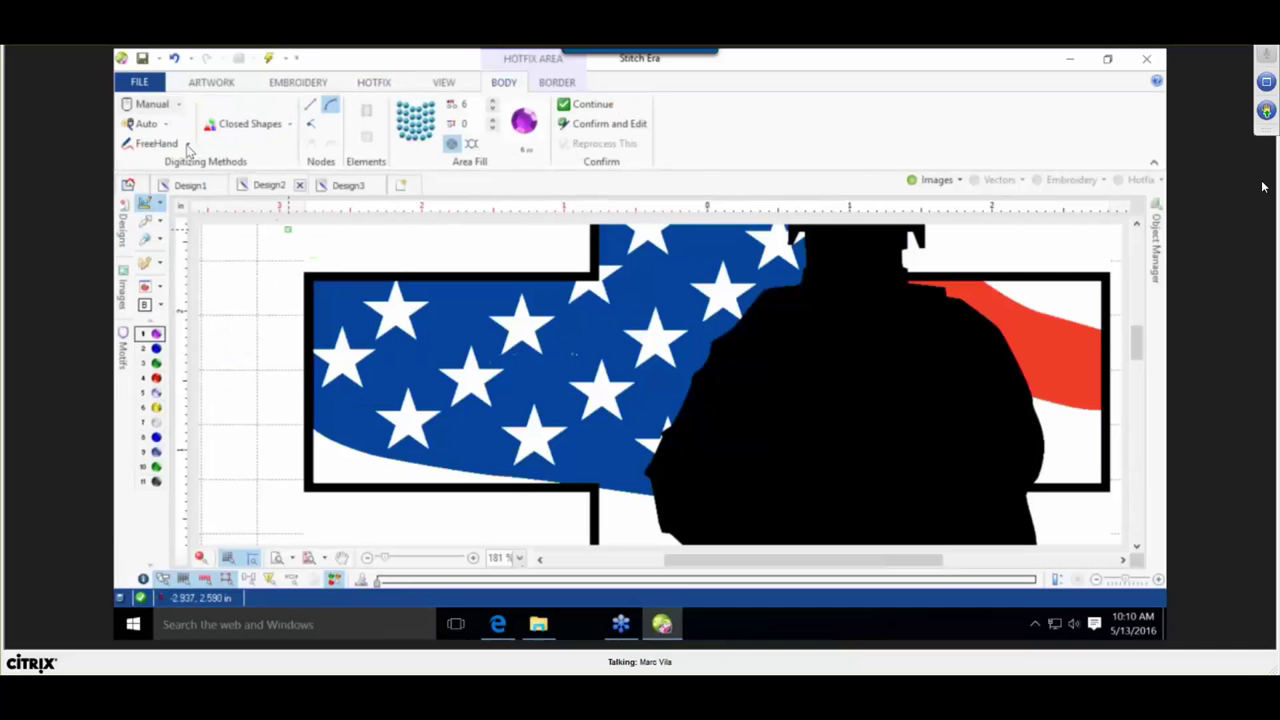
{"action": "left_click", "coordinate": [150, 123]}
{"action": "left_click", "coordinate": [168, 144]}
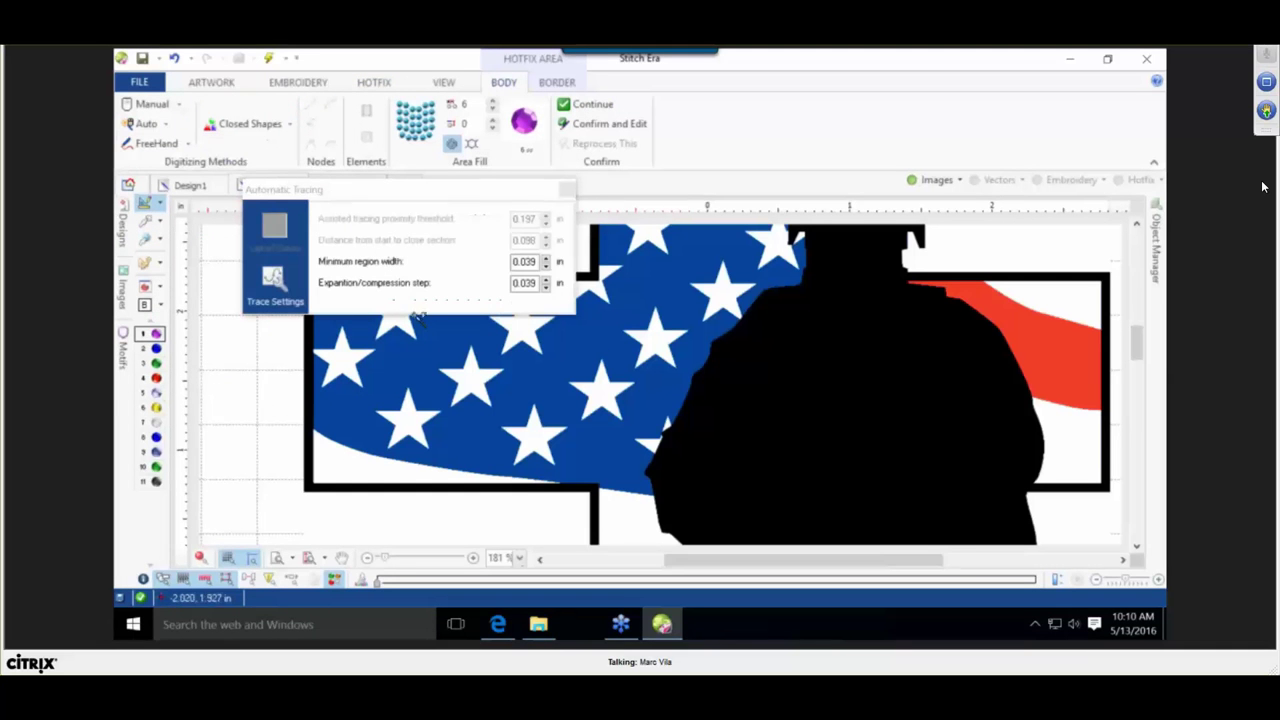
{"action": "left_click", "coordinate": [522, 400]}
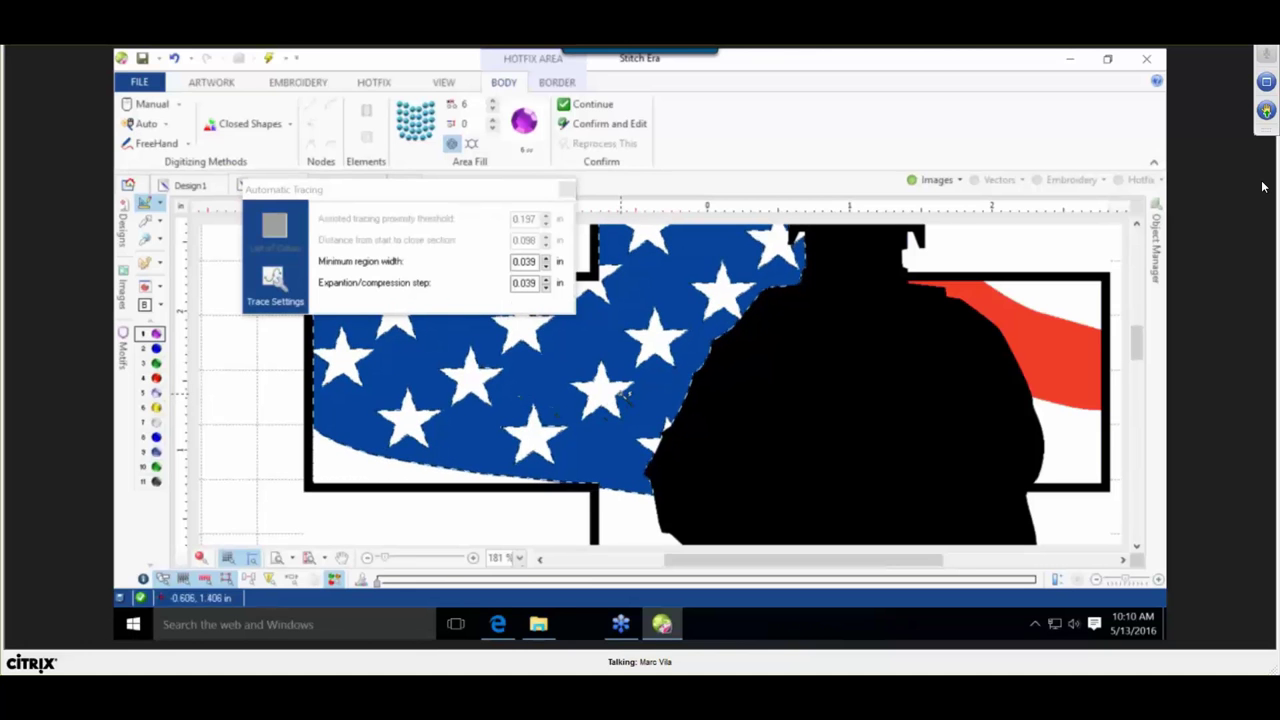
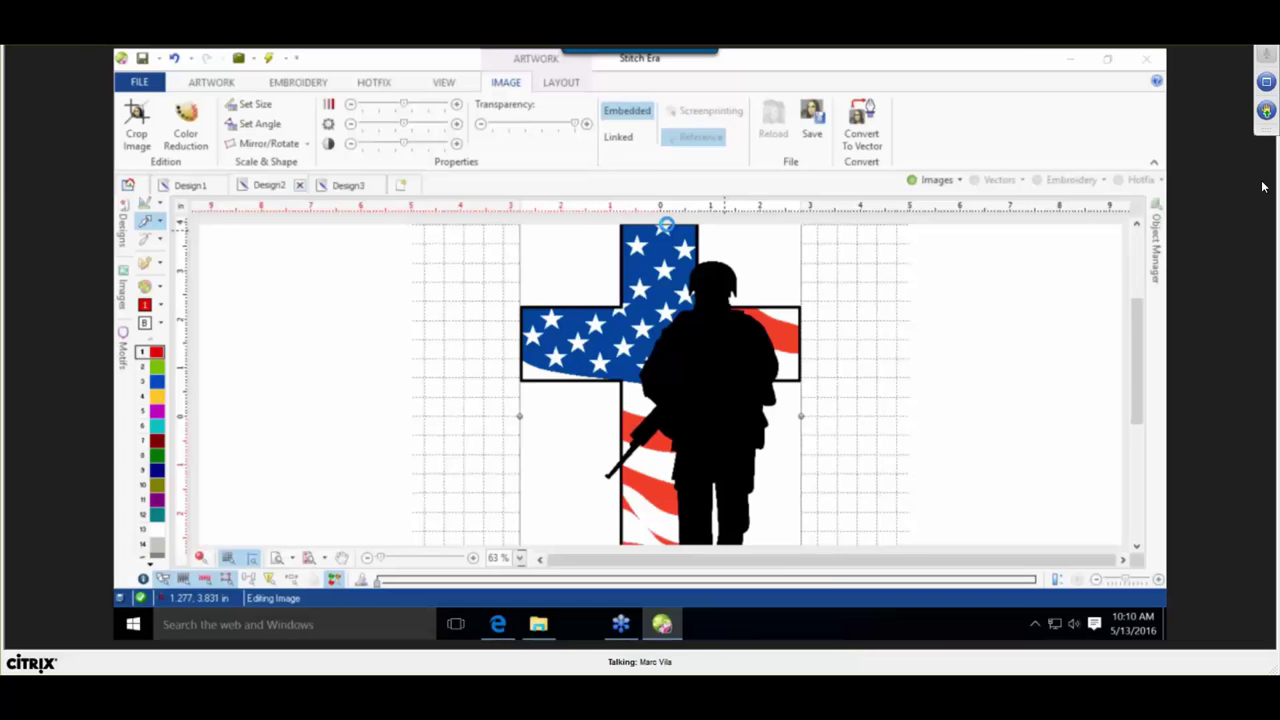
Filter the soldier-and-cross image to 4 colors, vectorize it with no transparent color, and accept the vectors into Design2.
{"action": "left_click", "coordinate": [525, 114]}
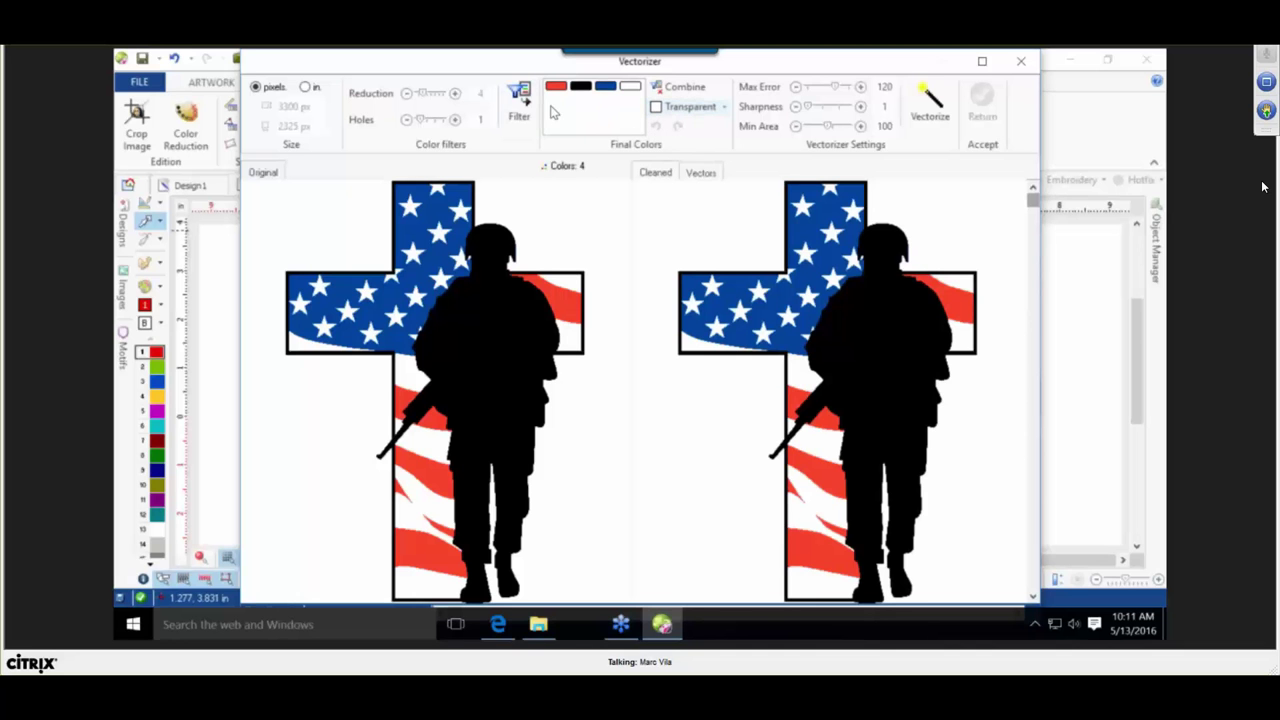
{"action": "left_click", "coordinate": [655, 107]}
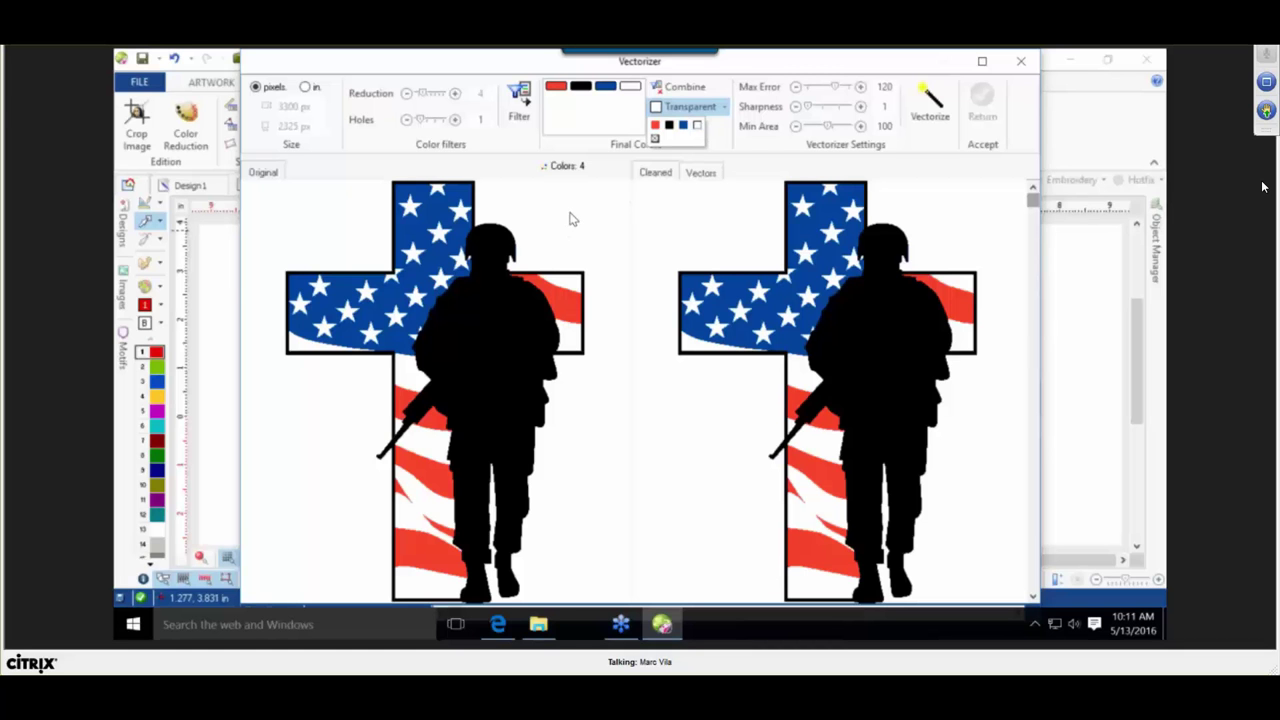
{"action": "left_click", "coordinate": [925, 116]}
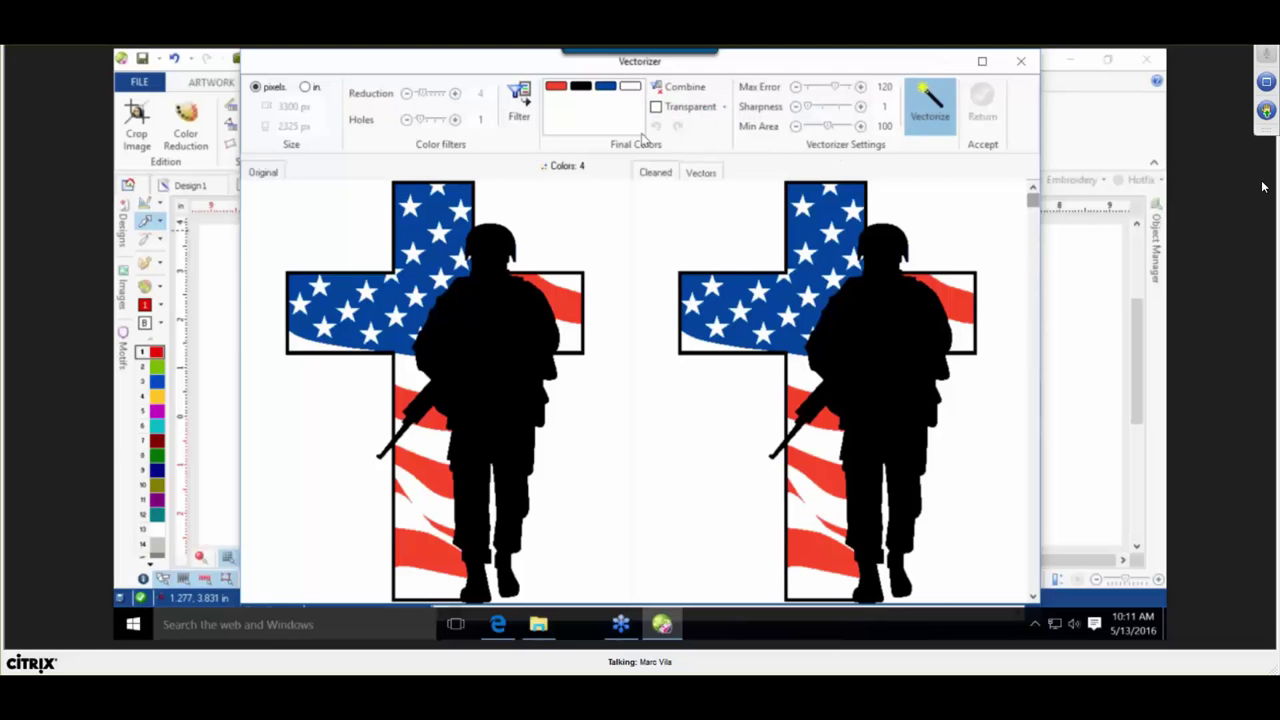
{"action": "left_click", "coordinate": [676, 108]}
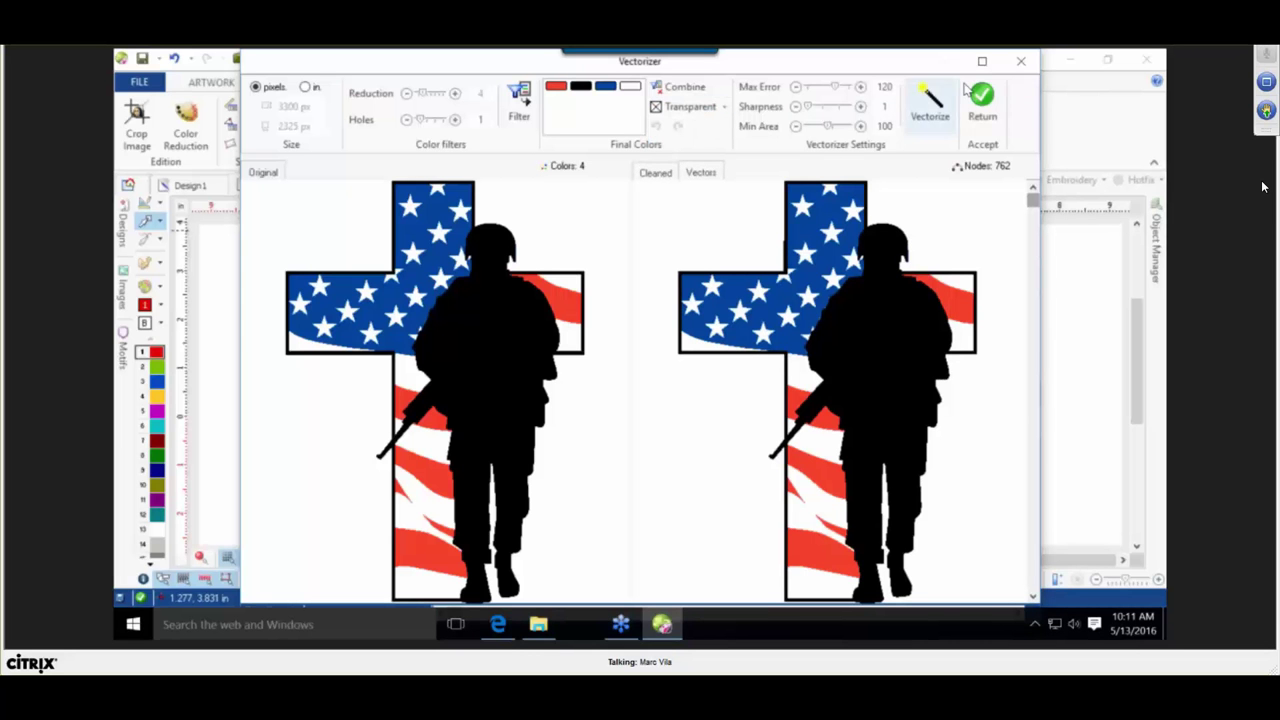
{"action": "left_click", "coordinate": [930, 104]}
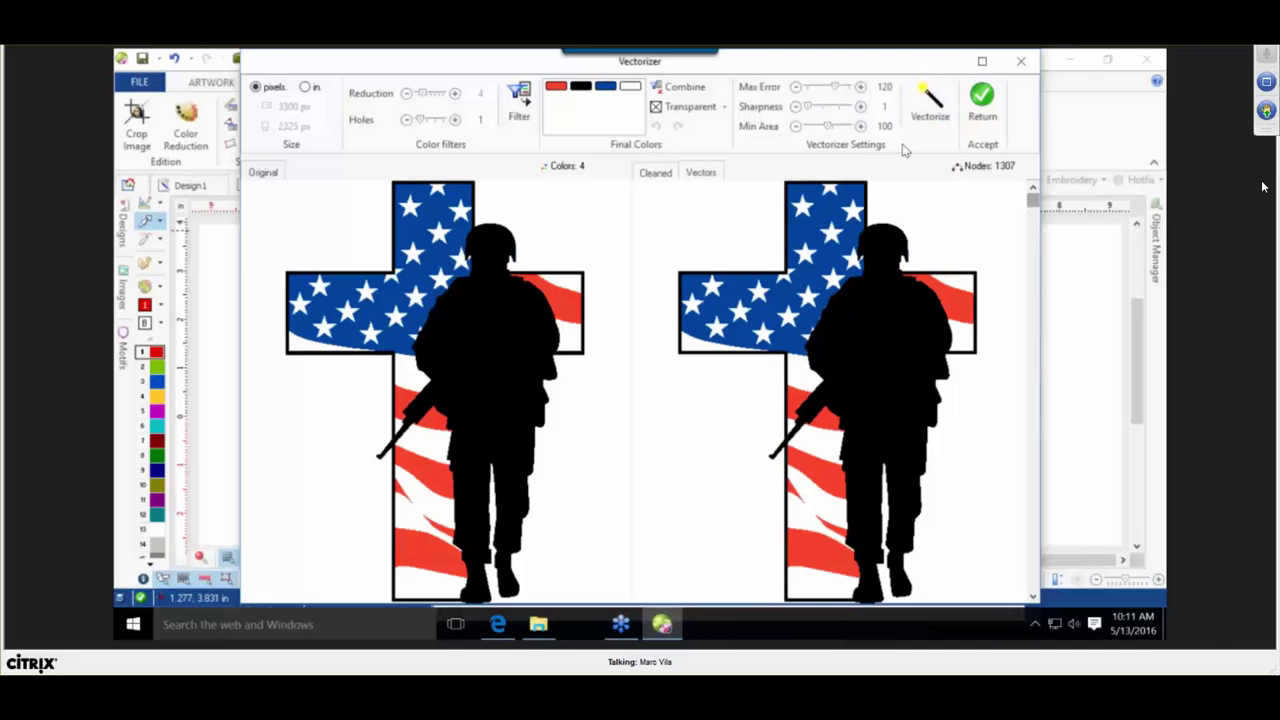
{"action": "left_click", "coordinate": [983, 104]}
Select the blue starred vector and examine its nodes around the stars and along the soldier's outline, finishing with it deselected.
{"action": "scroll", "coordinate": [636, 270], "scroll_direction": "up", "scroll_amount": 3}
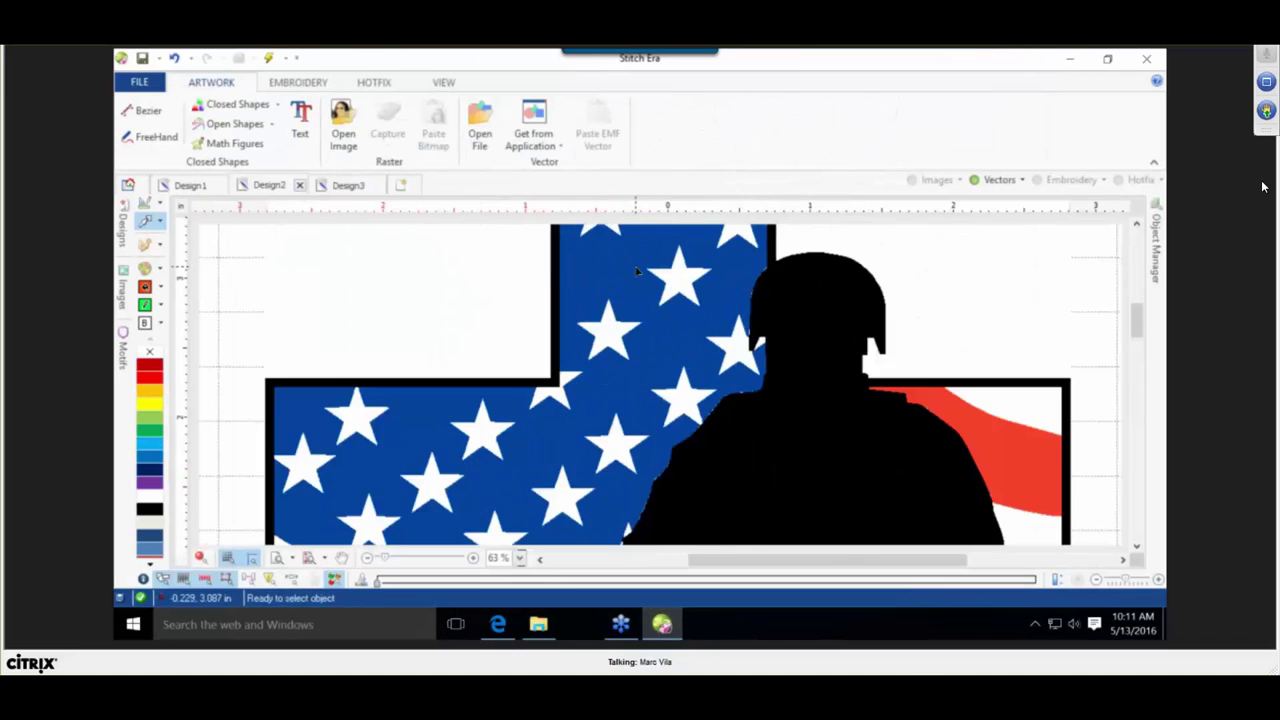
{"action": "scroll", "coordinate": [636, 270], "scroll_direction": "up", "scroll_amount": 5}
{"action": "left_click", "coordinate": [630, 290]}
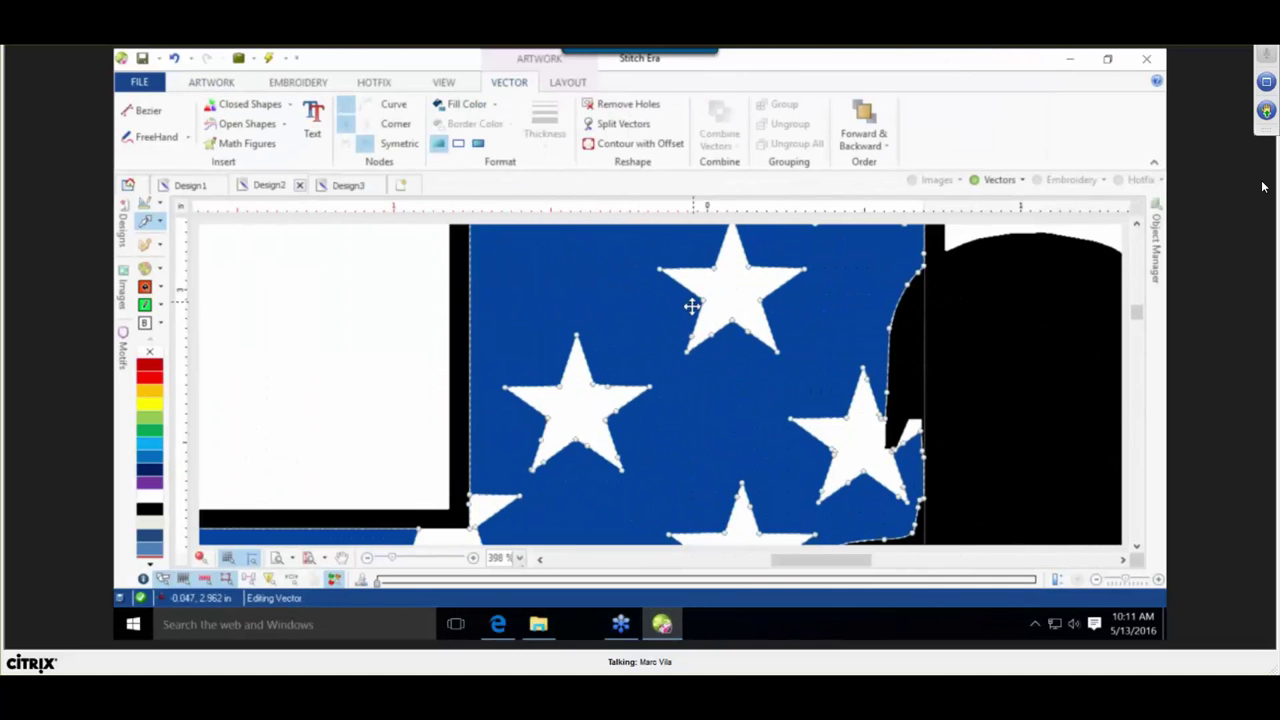
{"action": "scroll", "coordinate": [509, 420], "scroll_direction": "down", "scroll_amount": 1}
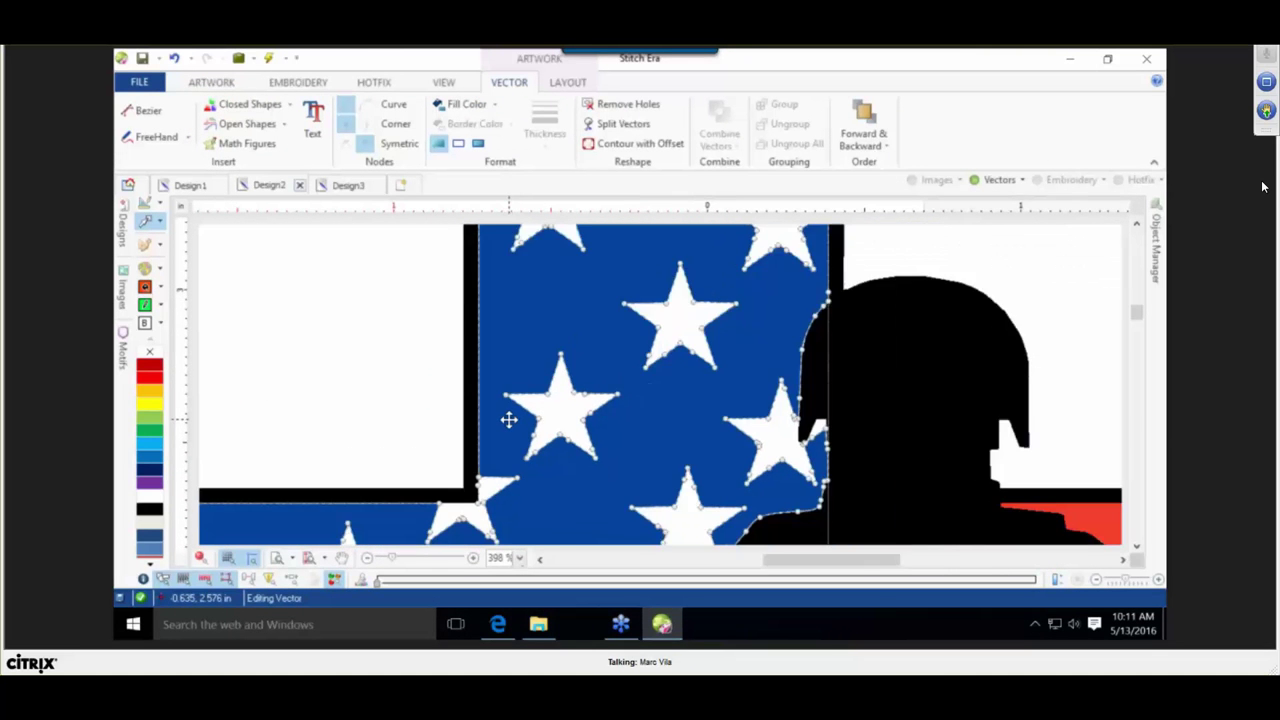
{"action": "scroll", "coordinate": [509, 420], "scroll_direction": "down", "scroll_amount": 2}
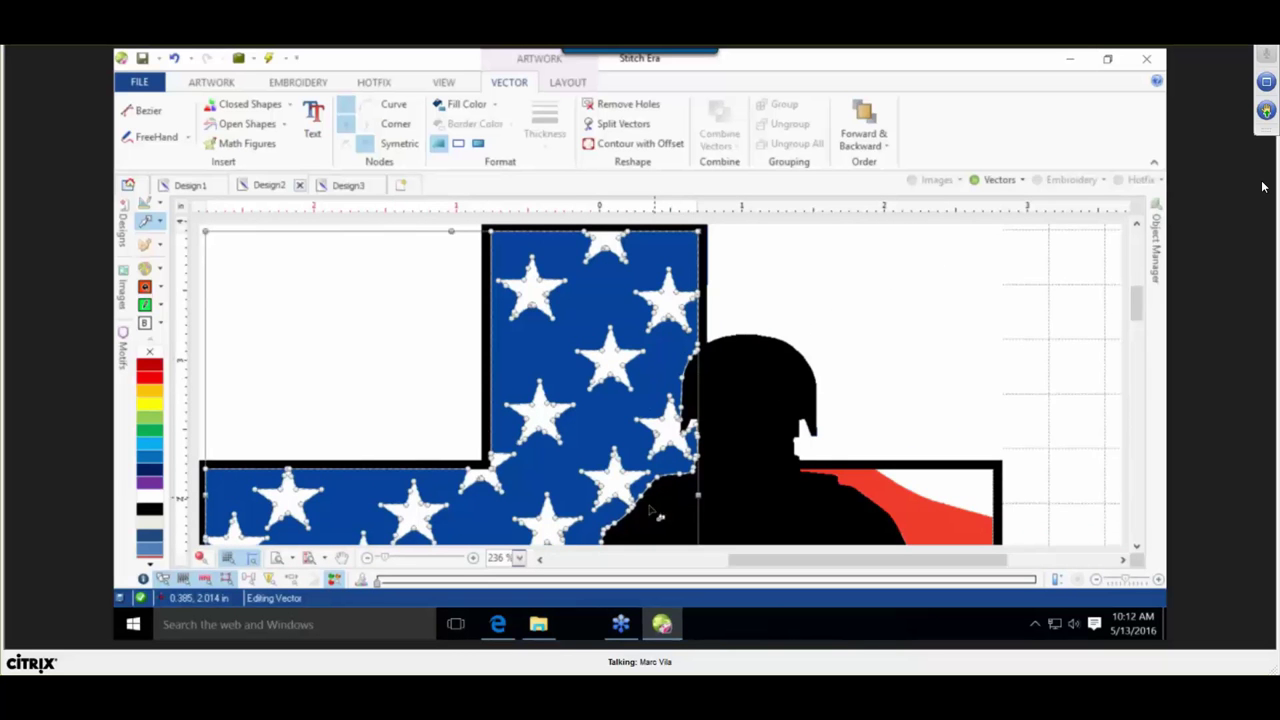
{"action": "scroll", "coordinate": [640, 520], "scroll_direction": "down", "scroll_amount": 1}
{"action": "scroll", "coordinate": [625, 525], "scroll_direction": "up", "scroll_amount": 5}
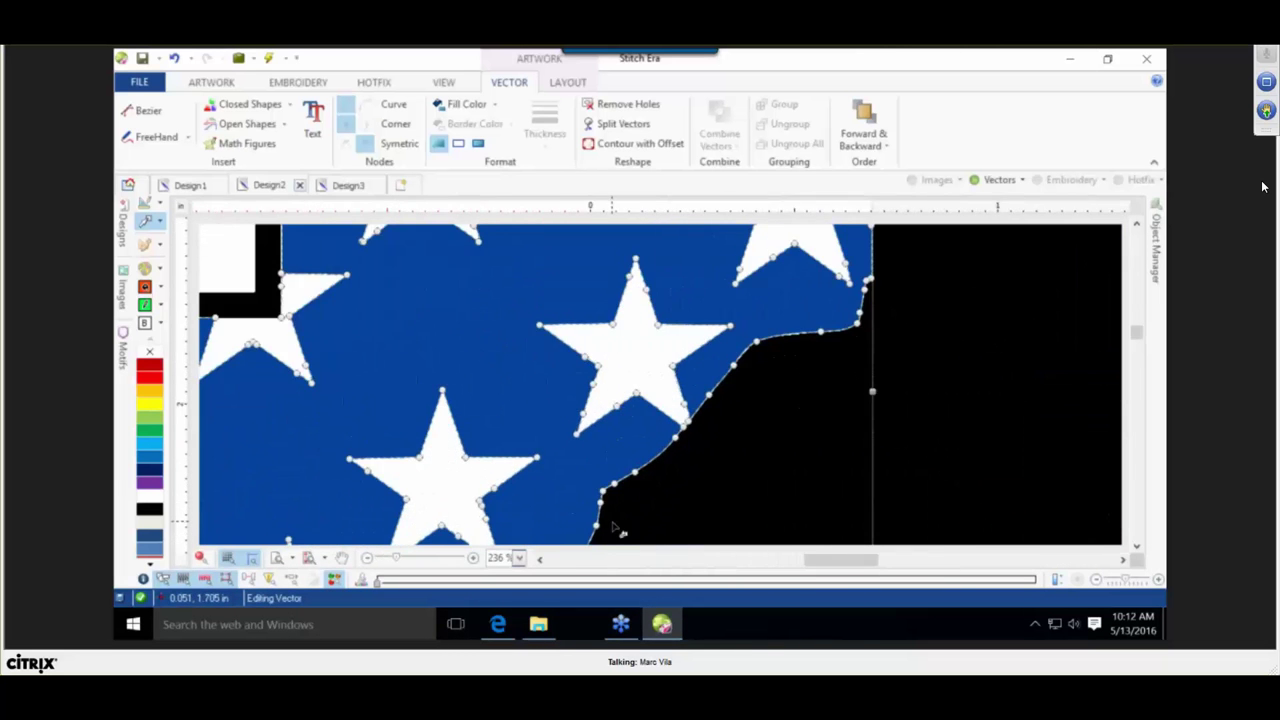
{"action": "scroll", "coordinate": [620, 525], "scroll_direction": "up", "scroll_amount": 3}
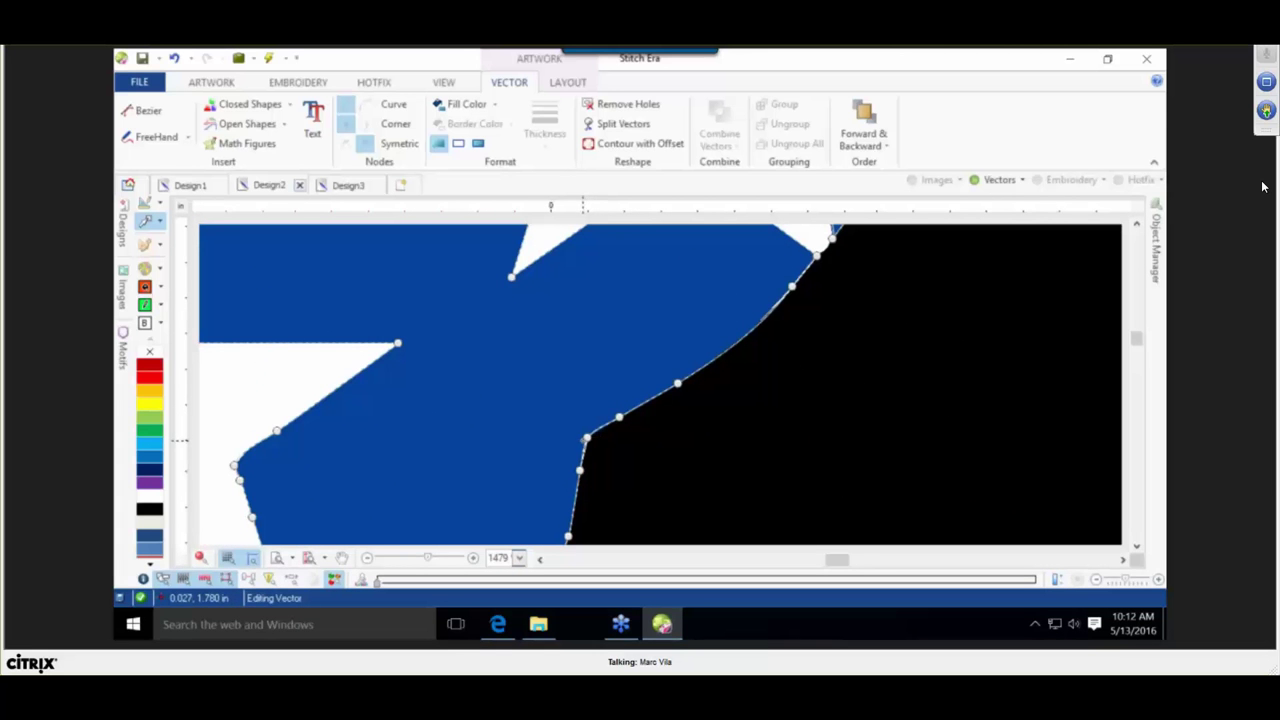
{"action": "scroll", "coordinate": [586, 437], "scroll_direction": "down", "scroll_amount": 5}
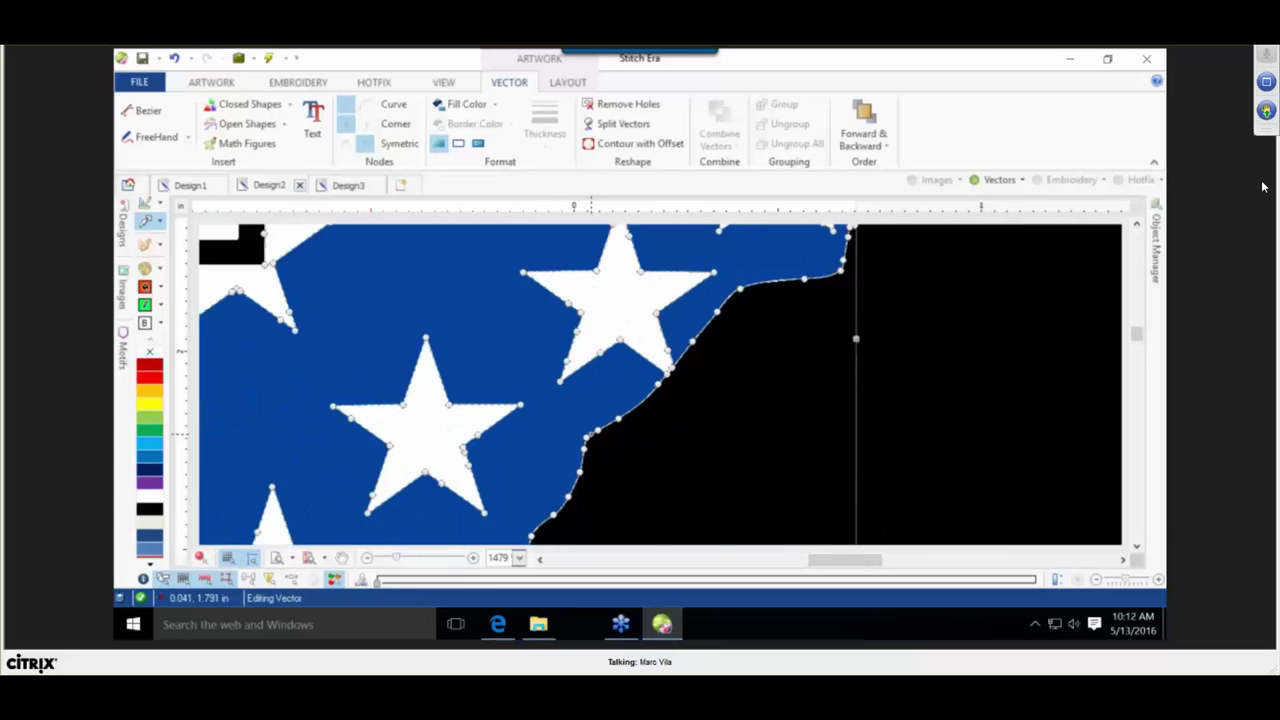
{"action": "scroll", "coordinate": [586, 437], "scroll_direction": "down", "scroll_amount": 4}
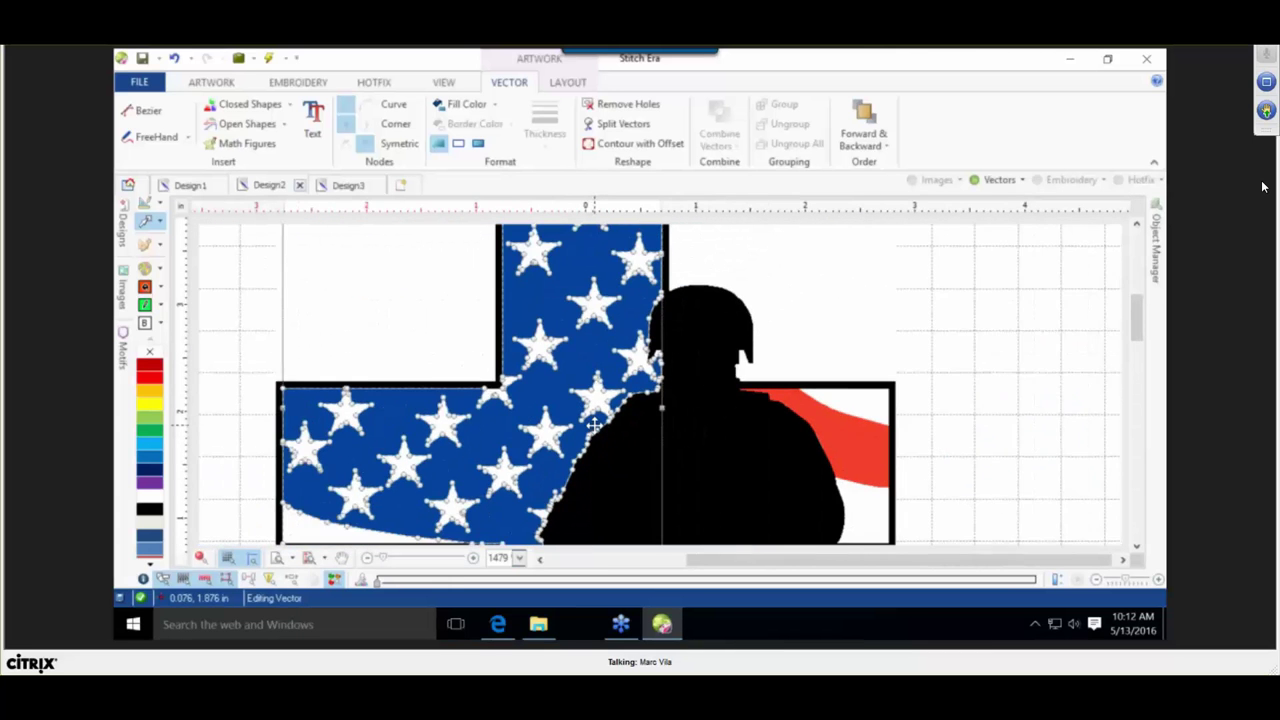
{"action": "left_click", "coordinate": [413, 360]}
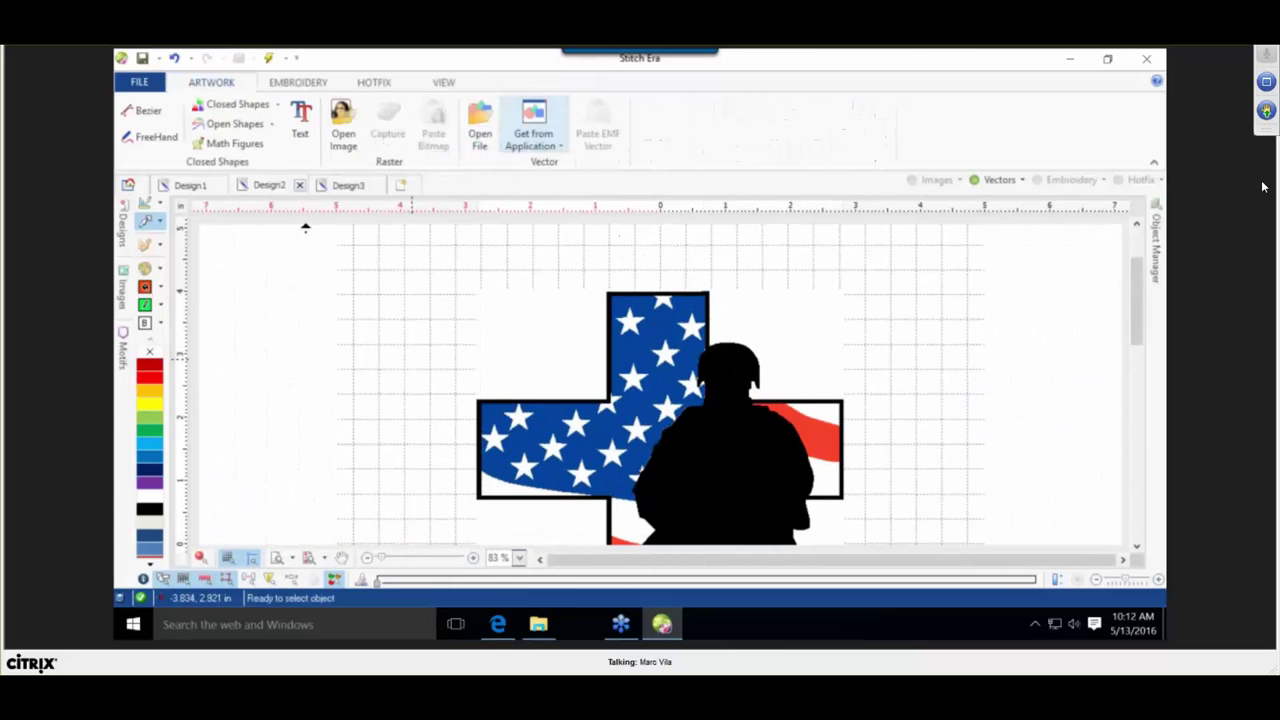
Try vectorizing the flag-star image in Design3 with 4 colors and no transparent color.
{"action": "left_click", "coordinate": [347, 186]}
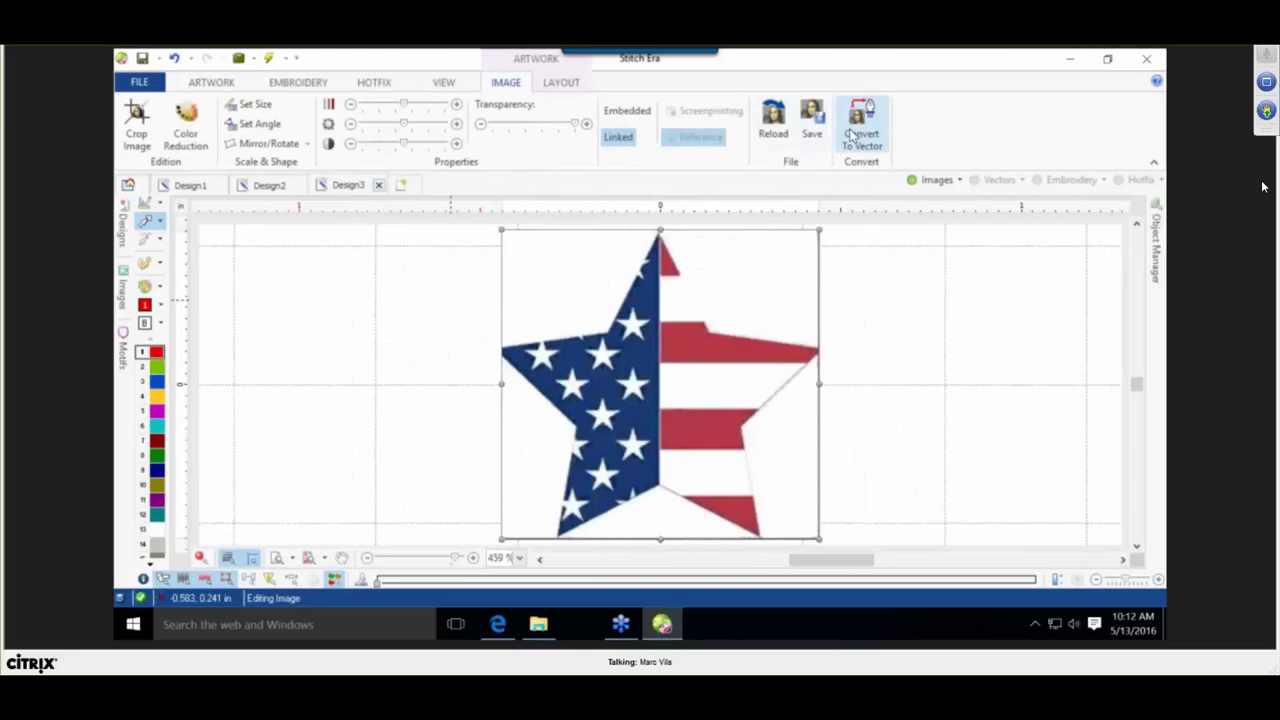
{"action": "left_click", "coordinate": [852, 135]}
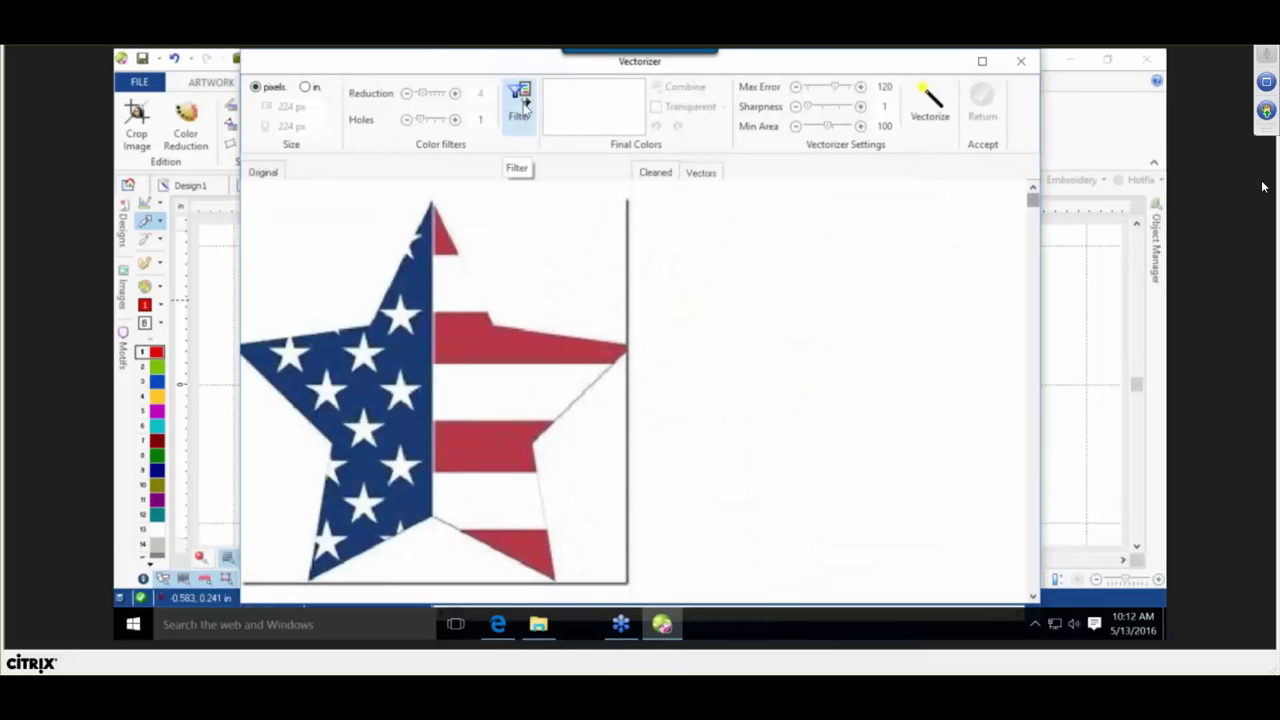
{"action": "left_click", "coordinate": [517, 97]}
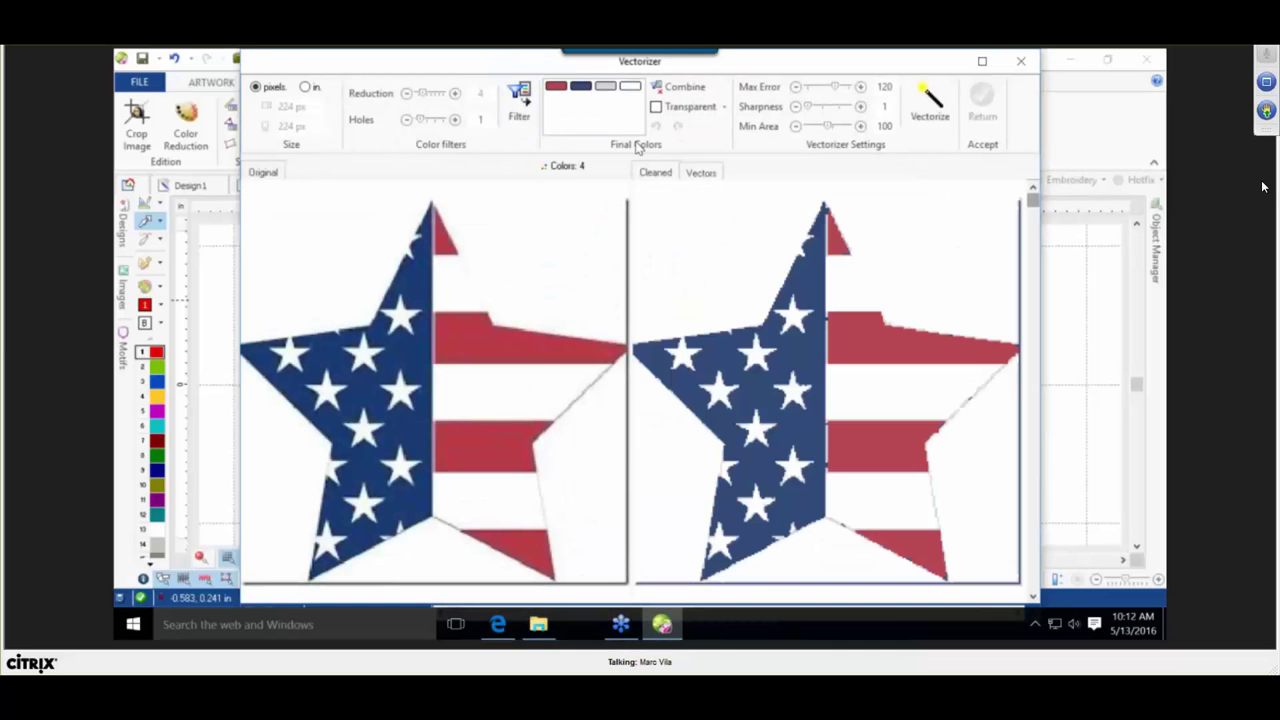
{"action": "left_click", "coordinate": [686, 108]}
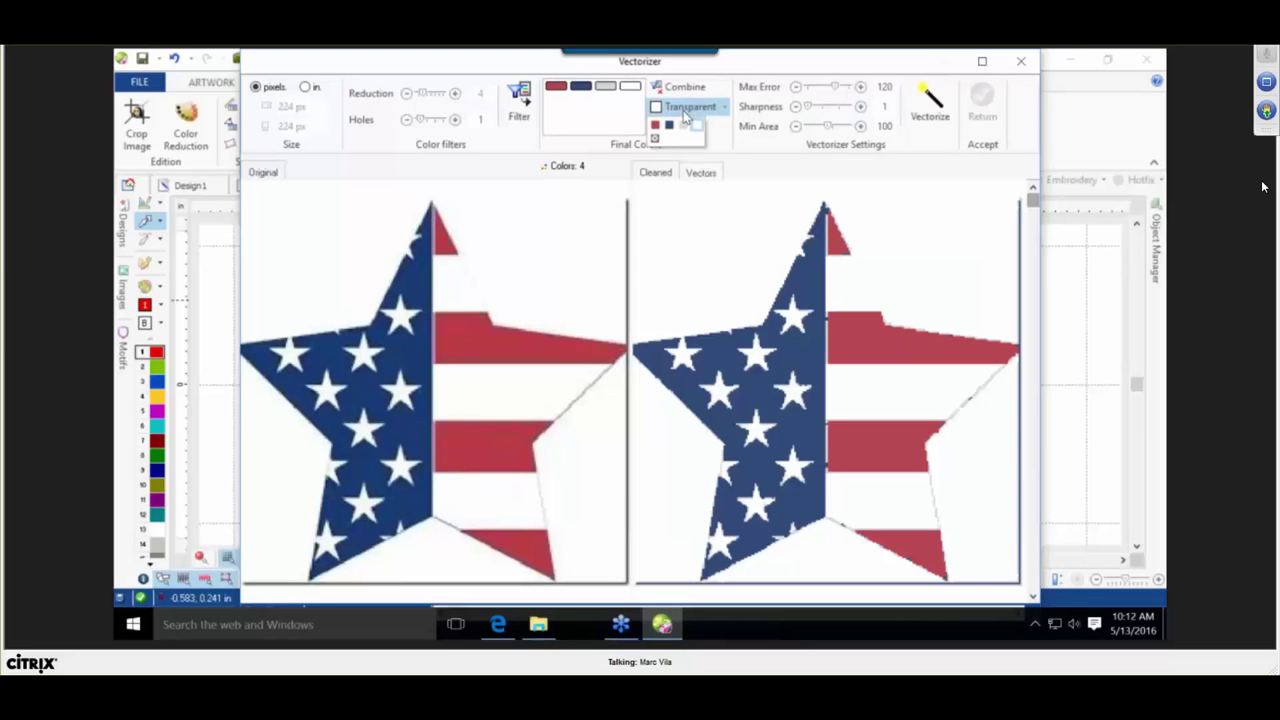
{"action": "left_click", "coordinate": [655, 140]}
{"action": "left_click", "coordinate": [922, 103]}
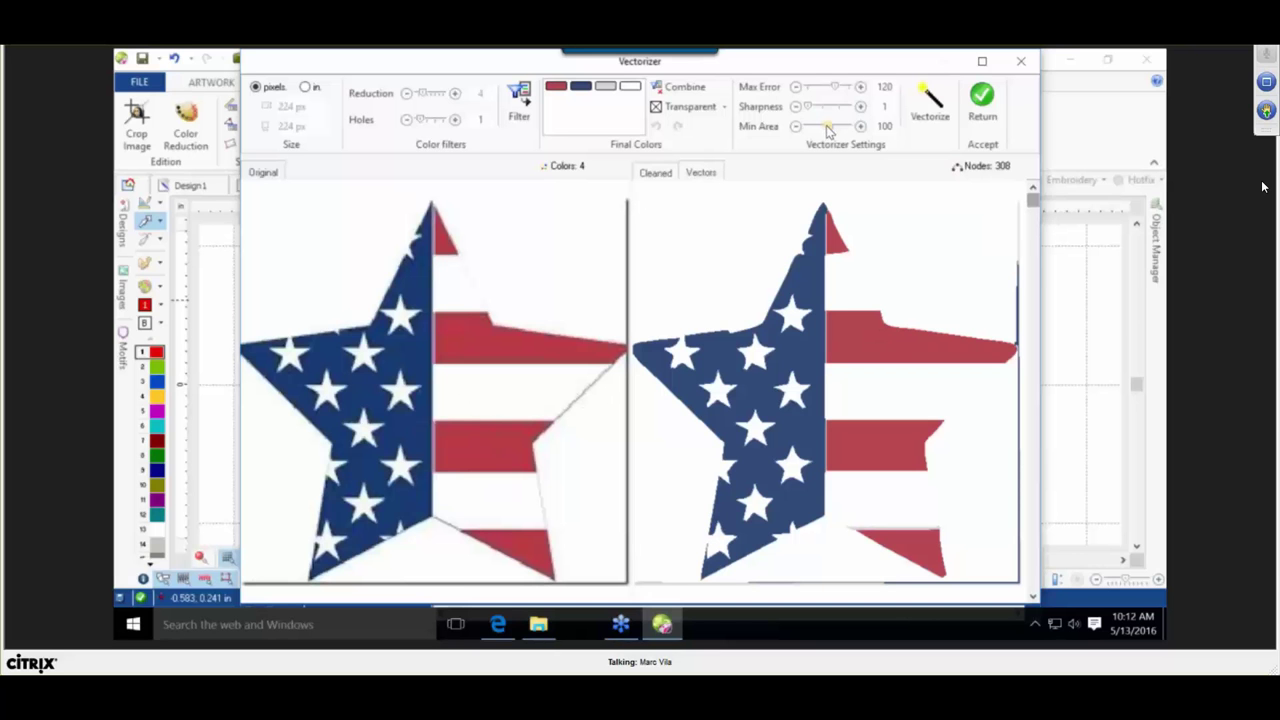
Try vectorizing the star again with Max Error 180 and Min Area 10, and discard the vectors.
{"action": "left_click_drag", "start_coordinate": [828, 130], "coordinate": [797, 130]}
{"action": "left_click_drag", "start_coordinate": [835, 87], "coordinate": [849, 87]}
{"action": "left_click", "coordinate": [930, 100]}
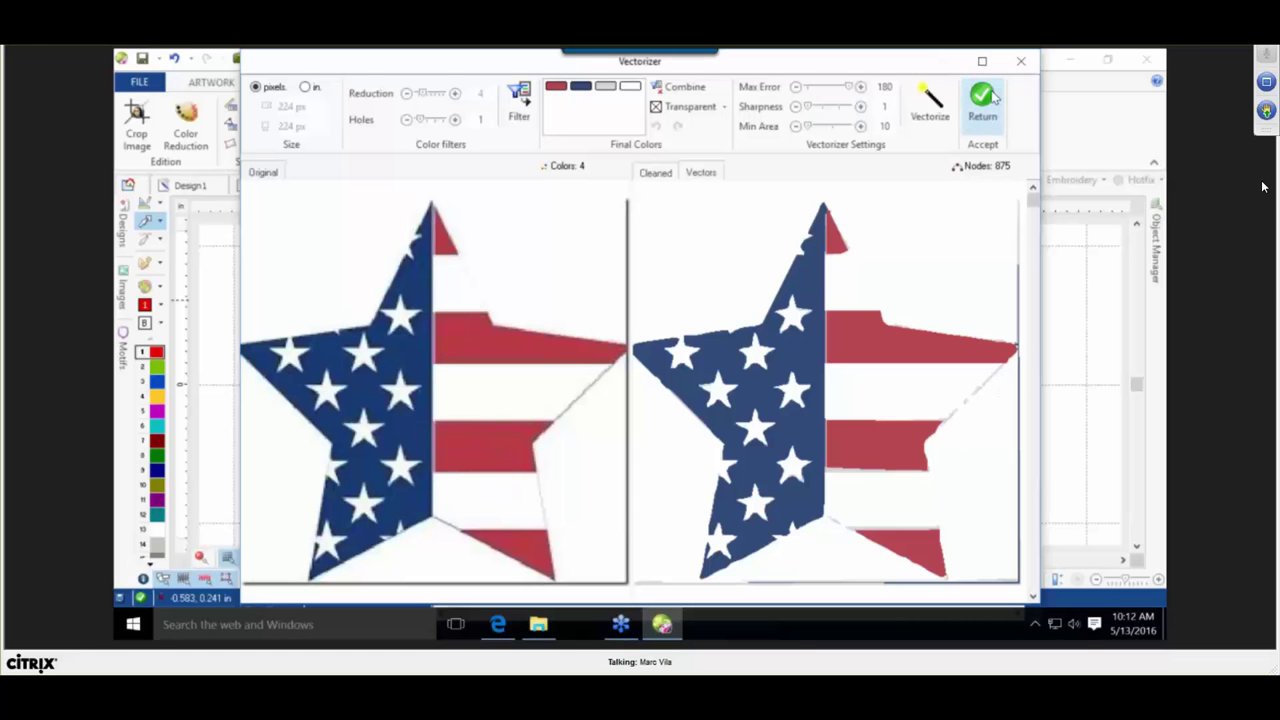
{"action": "left_click", "coordinate": [1024, 66]}
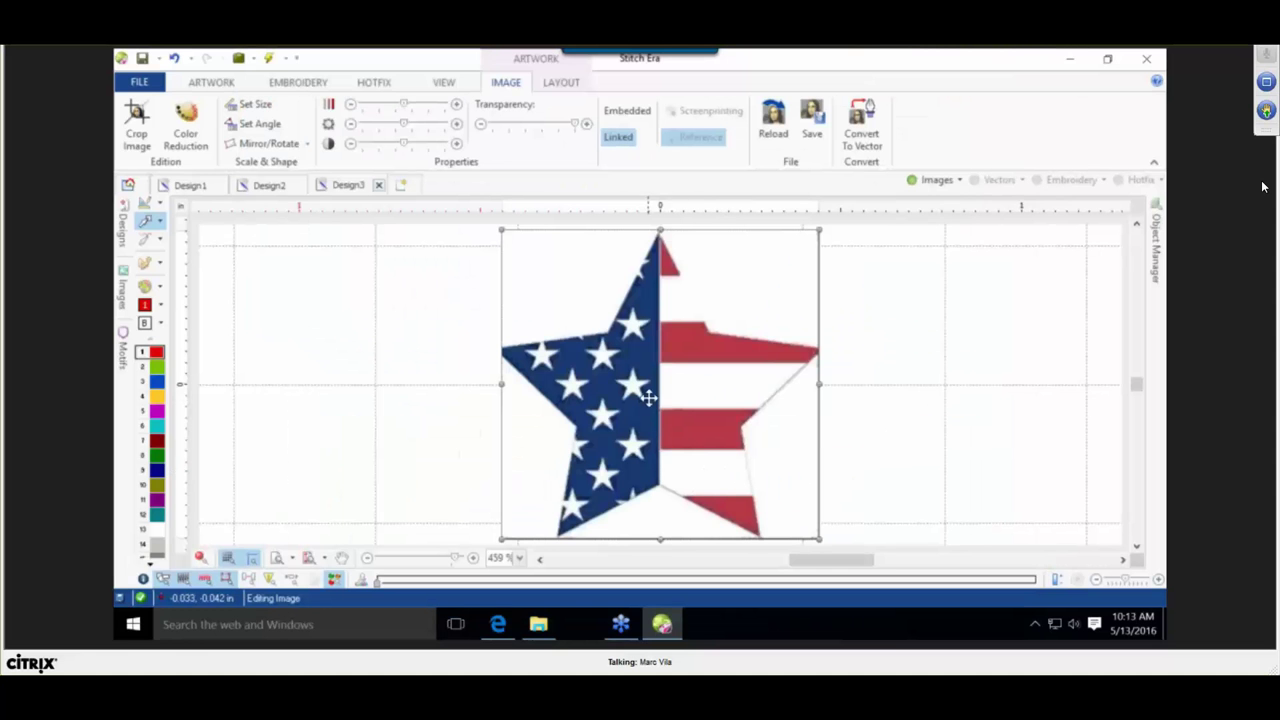
Try Color Reduction on the star image with up to 32 colors and look through the palette.
{"action": "left_click", "coordinate": [186, 122]}
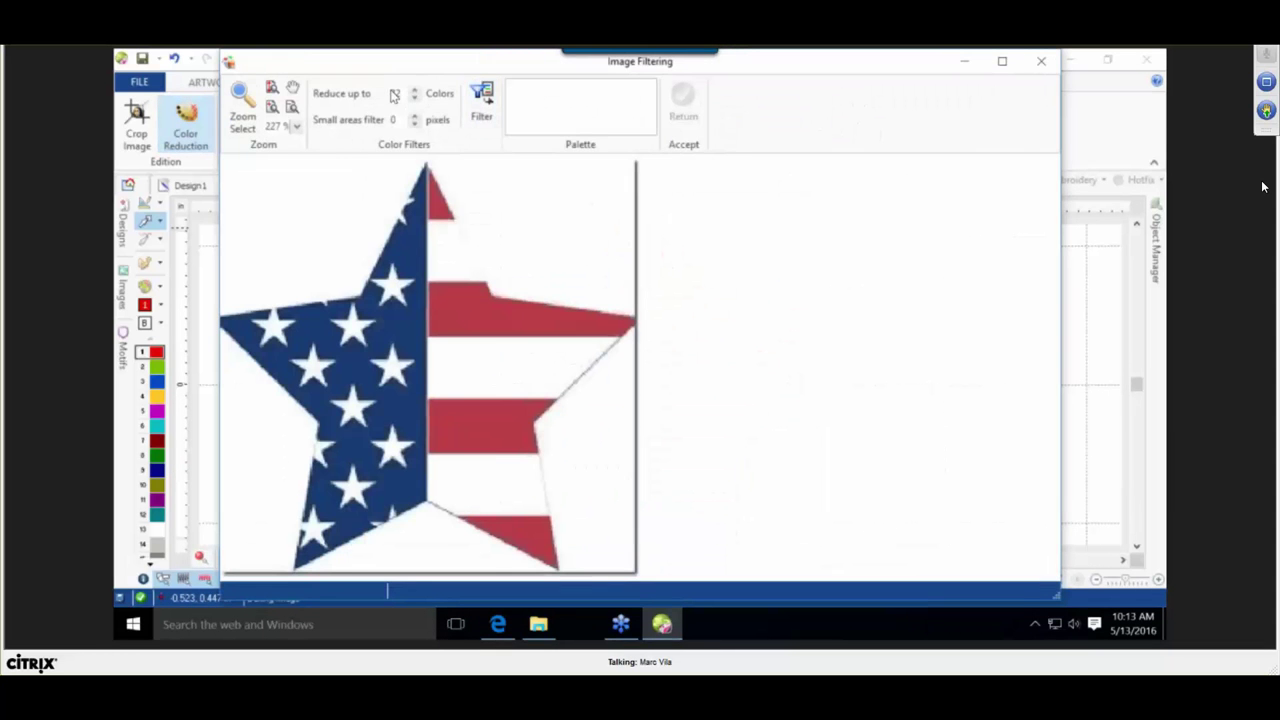
{"action": "left_click", "coordinate": [481, 100]}
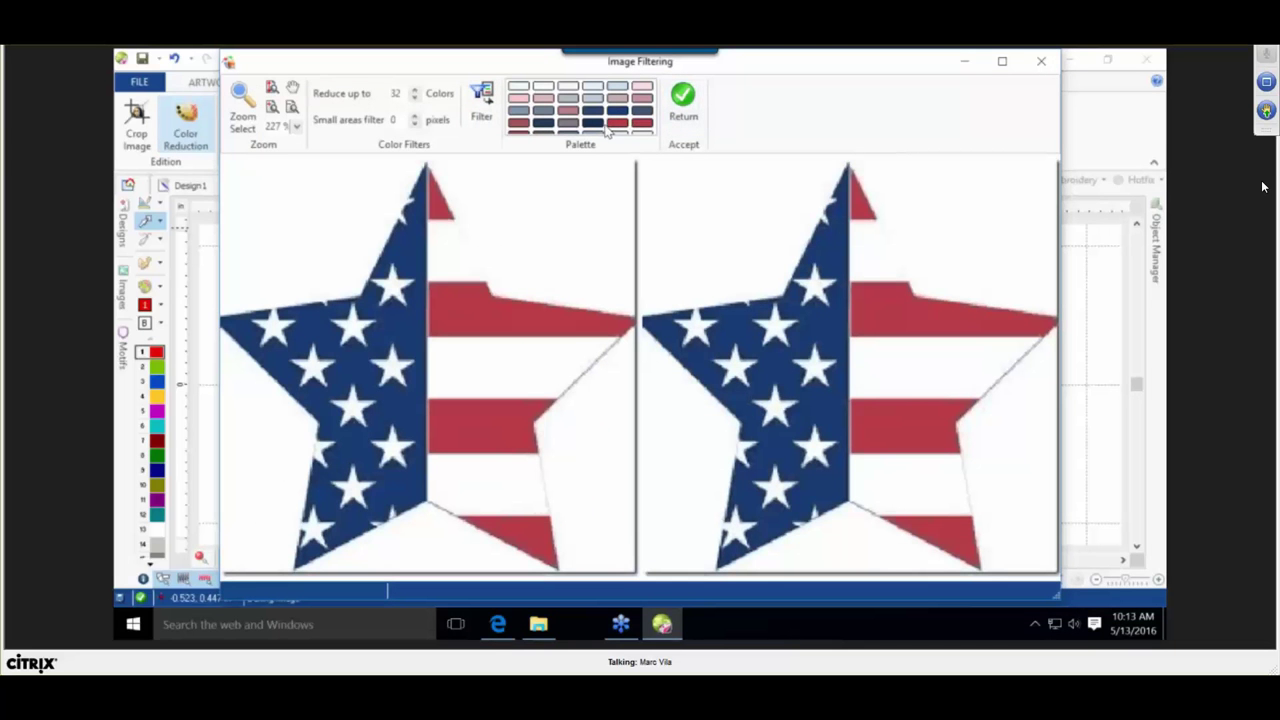
{"action": "double_click", "coordinate": [396, 93]}
{"action": "type", "text": "256"}
{"action": "key", "text": "Return"}
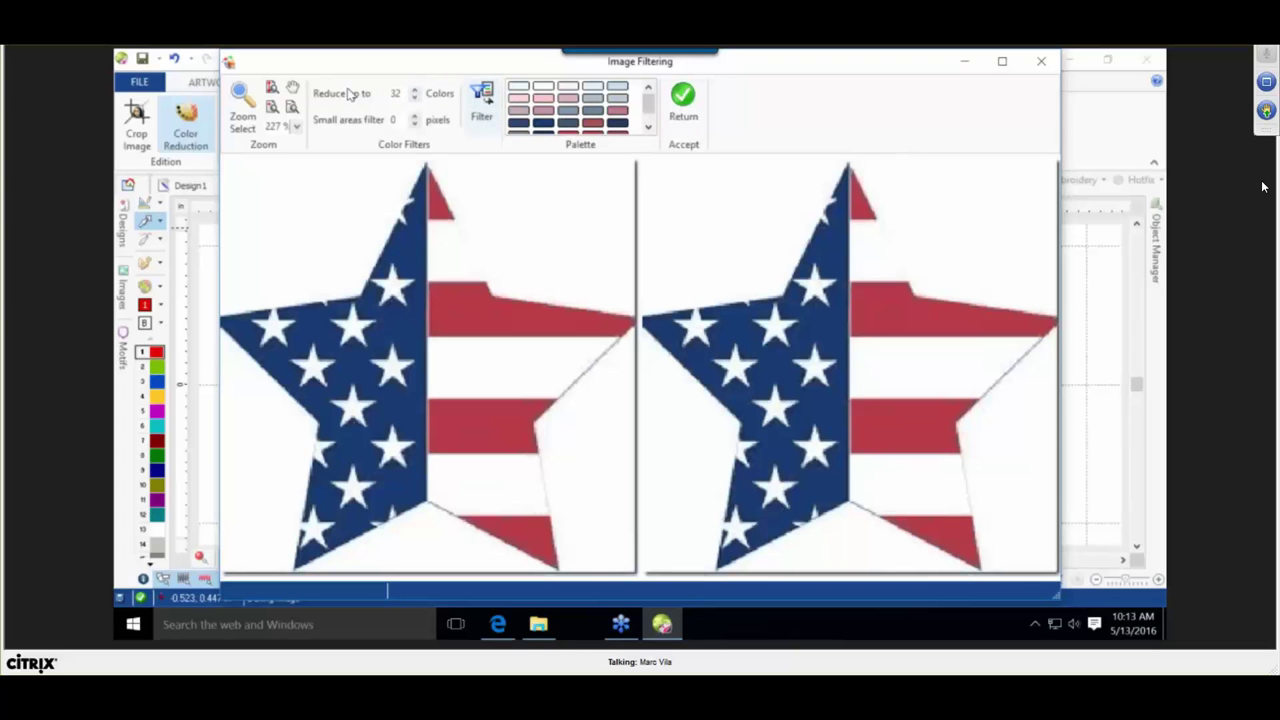
{"action": "double_click", "coordinate": [396, 93]}
{"action": "type", "text": "3"}
{"action": "key", "text": "Return"}
{"action": "left_click_drag", "start_coordinate": [646, 129], "coordinate": [646, 129]}
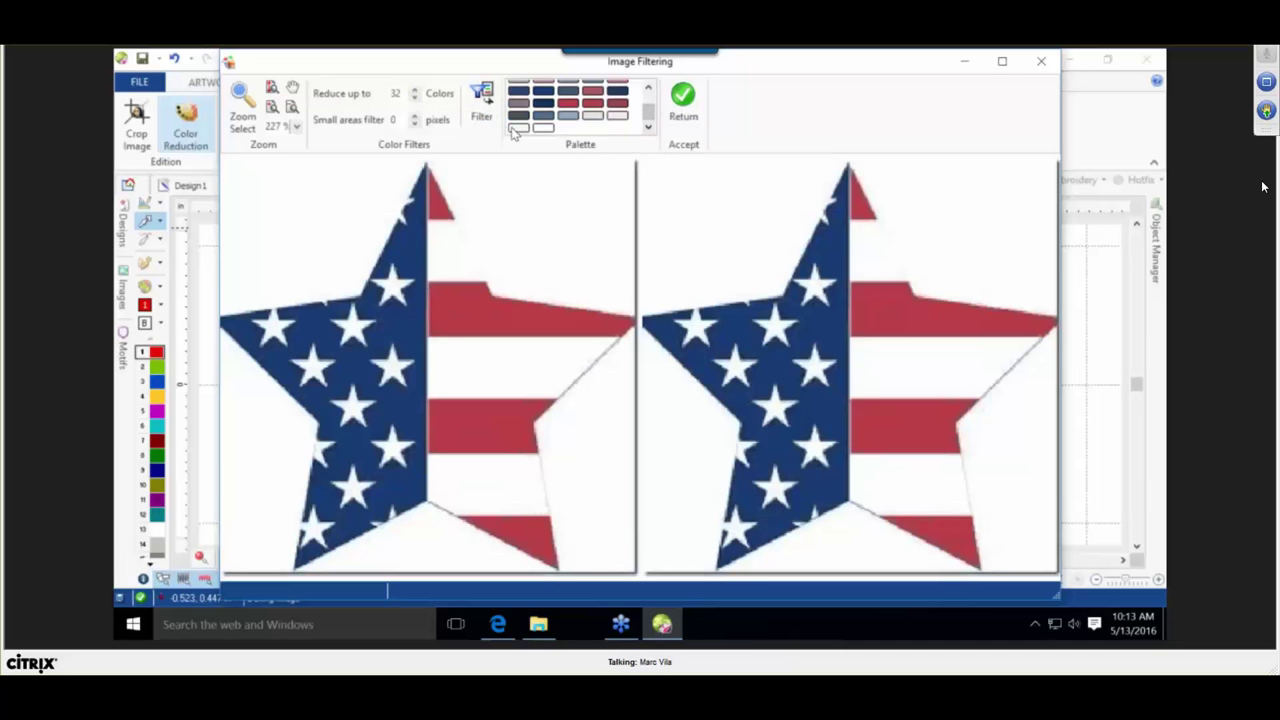
Filter the star image to 3 colors, accept the reduced image into Design3, and deselect it.
{"action": "double_click", "coordinate": [396, 94]}
{"action": "key", "text": "Return"}
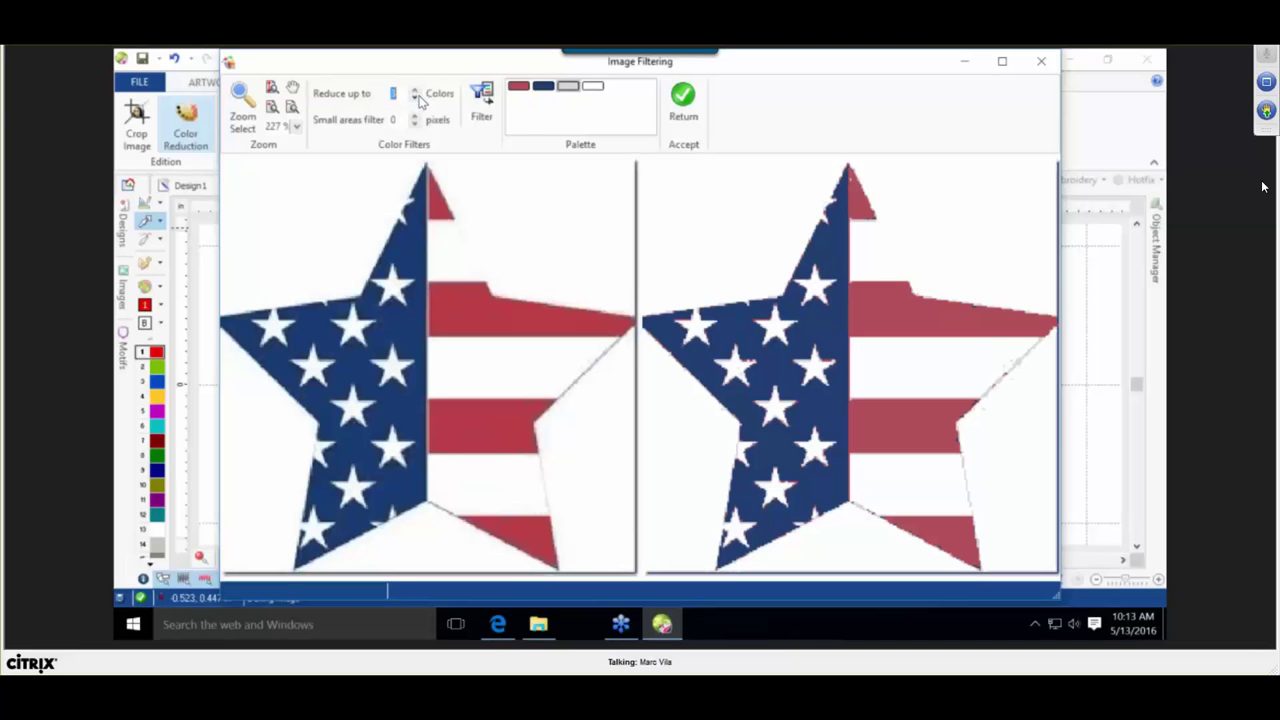
{"action": "left_click", "coordinate": [481, 100]}
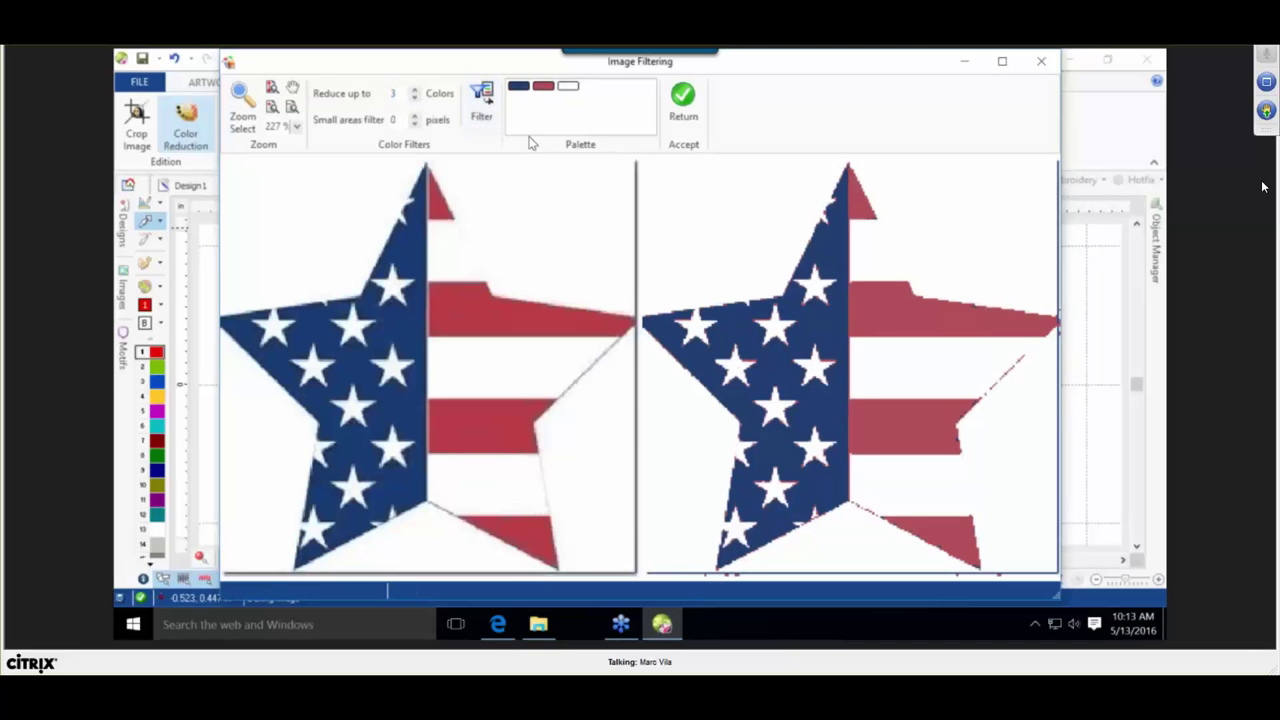
{"action": "left_click", "coordinate": [690, 106]}
{"action": "left_click", "coordinate": [309, 449]}
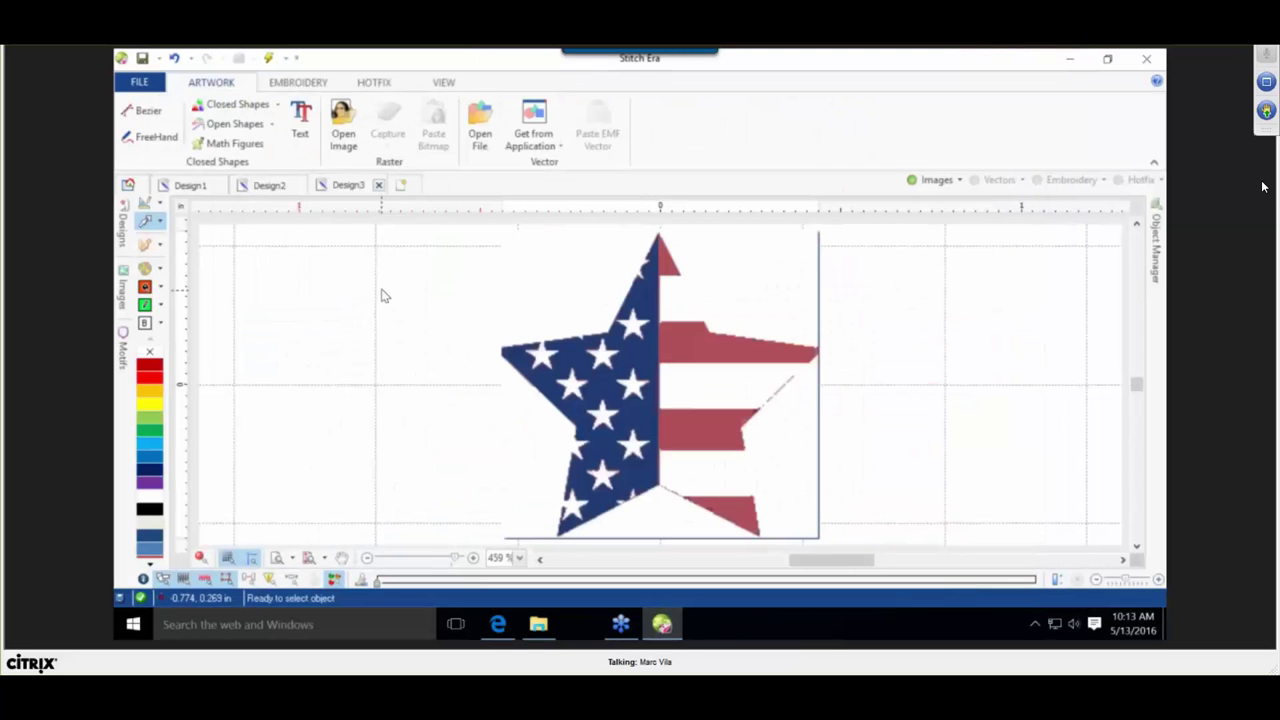
Start a single hotfix fill area in Design3 and test automatic tracing on the star's blue starred half and striped half.
{"action": "left_click", "coordinate": [315, 82]}
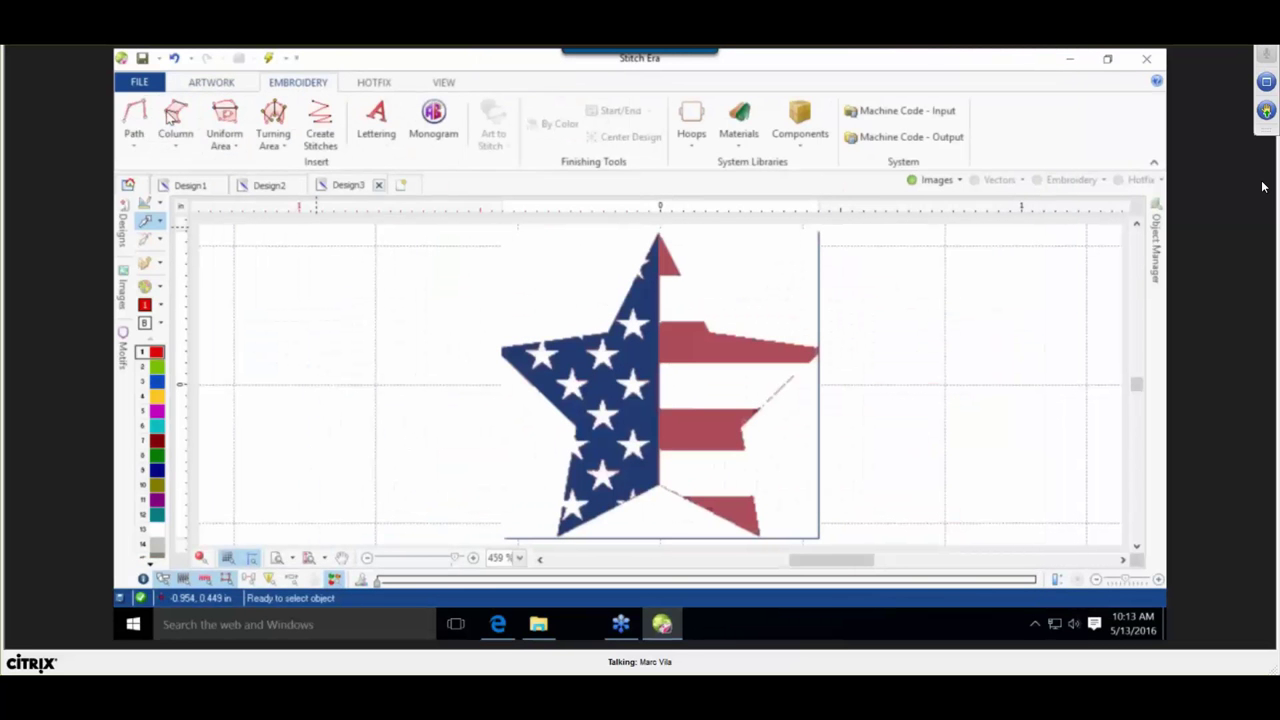
{"action": "left_click", "coordinate": [366, 88]}
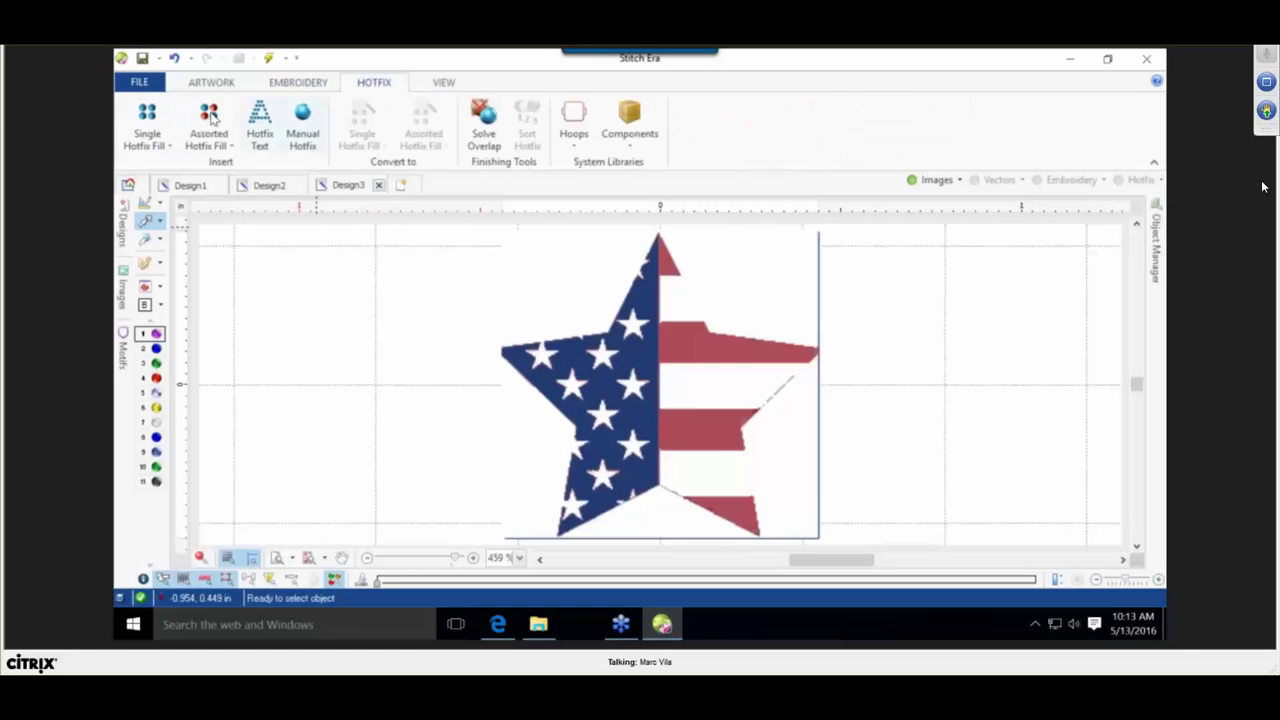
{"action": "left_click", "coordinate": [140, 142]}
{"action": "left_click", "coordinate": [145, 222]}
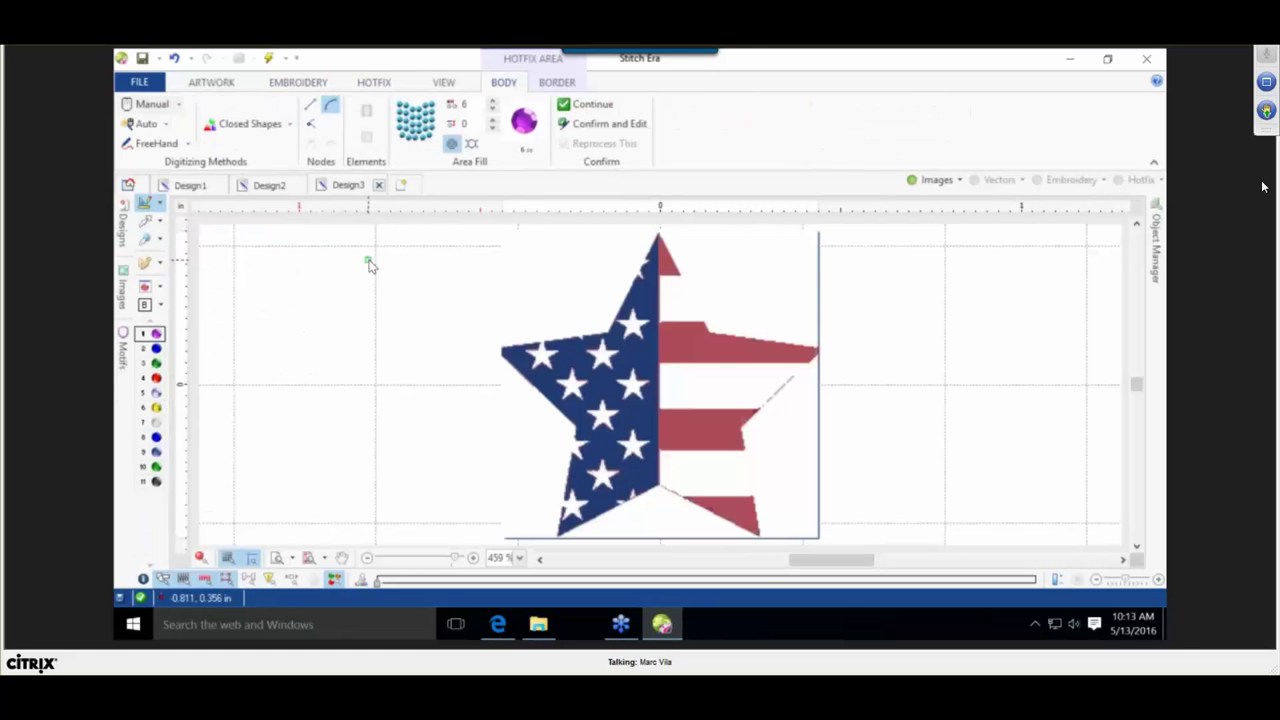
{"action": "left_click", "coordinate": [137, 124]}
{"action": "left_click", "coordinate": [160, 164]}
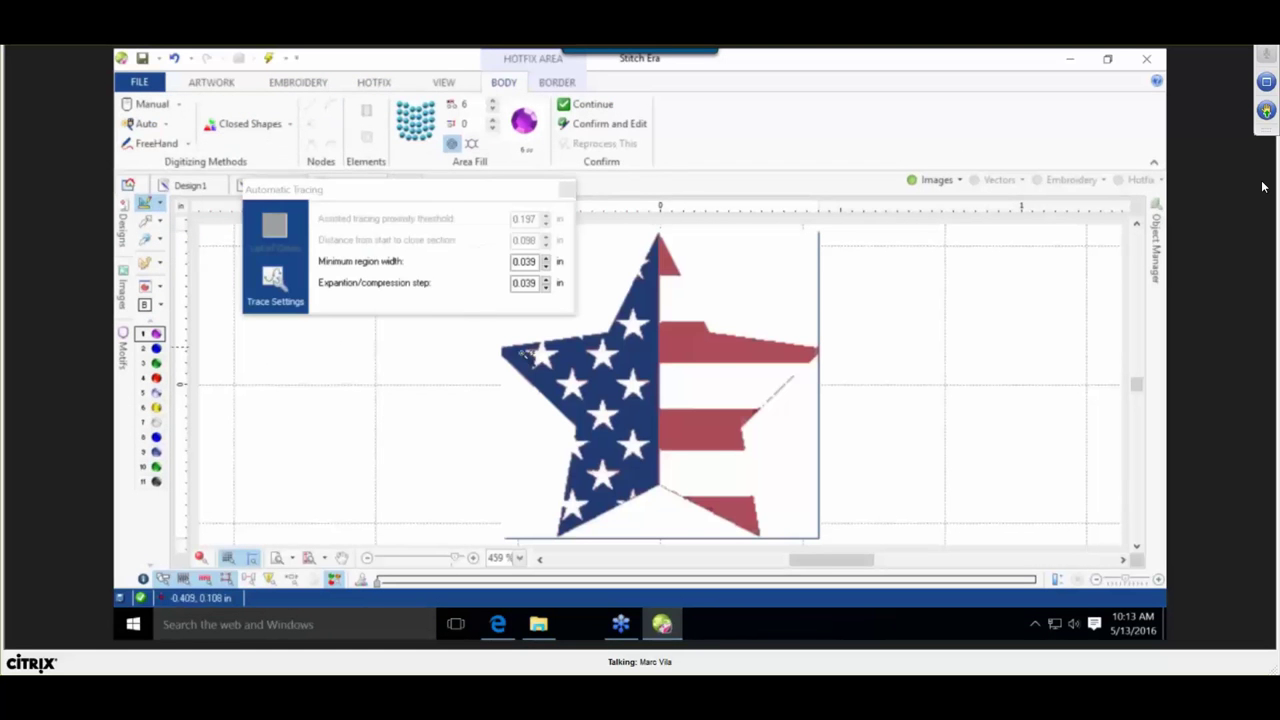
{"action": "left_click", "coordinate": [651, 346]}
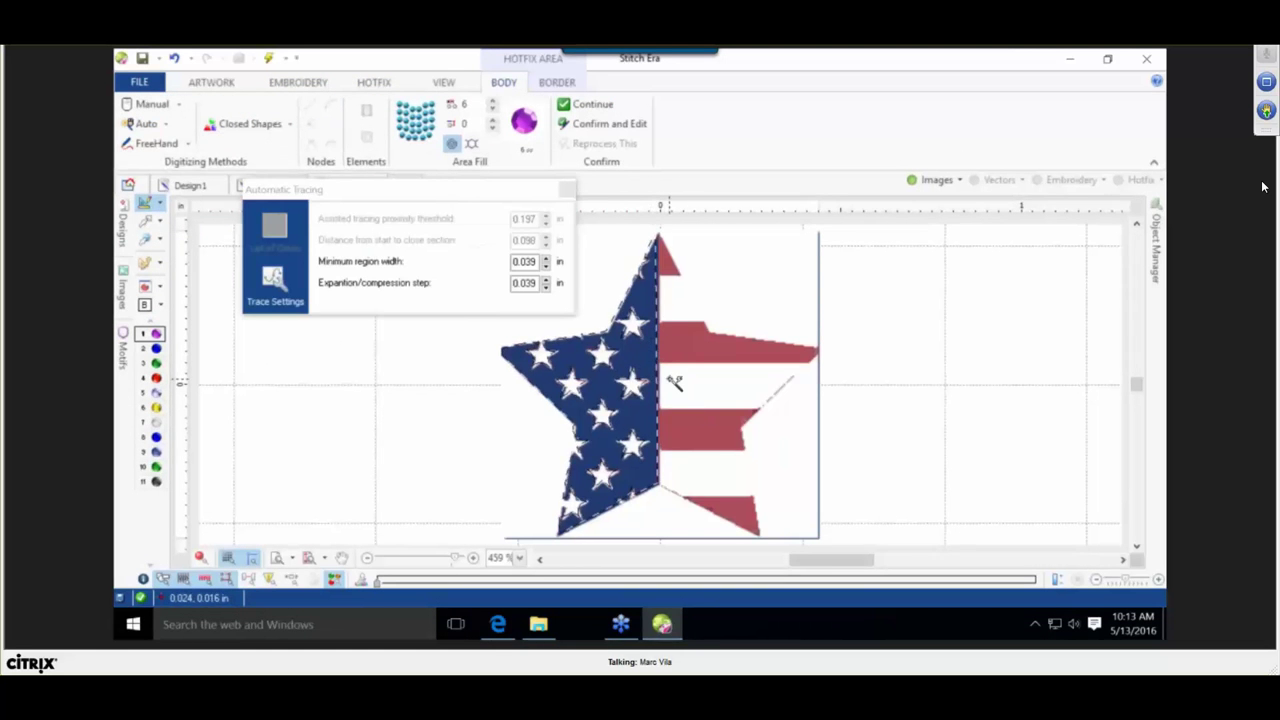
{"action": "left_click", "coordinate": [721, 341]}
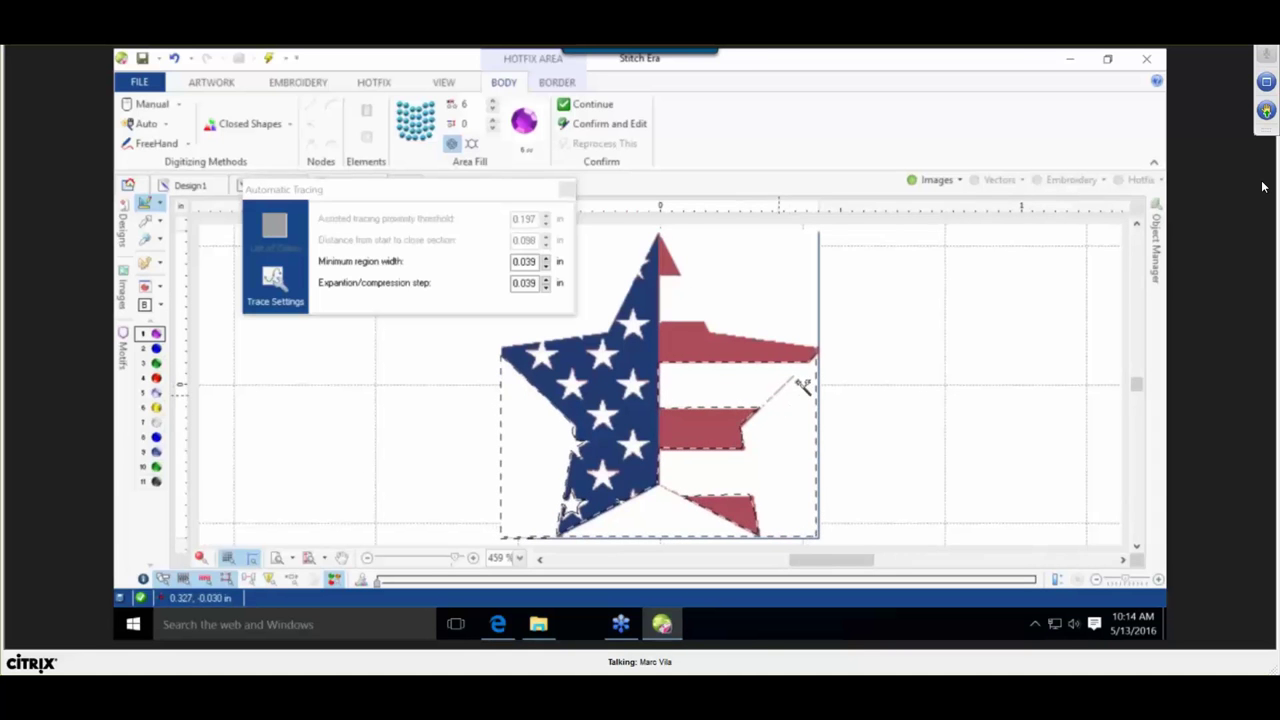
{"action": "left_click", "coordinate": [566, 189]}
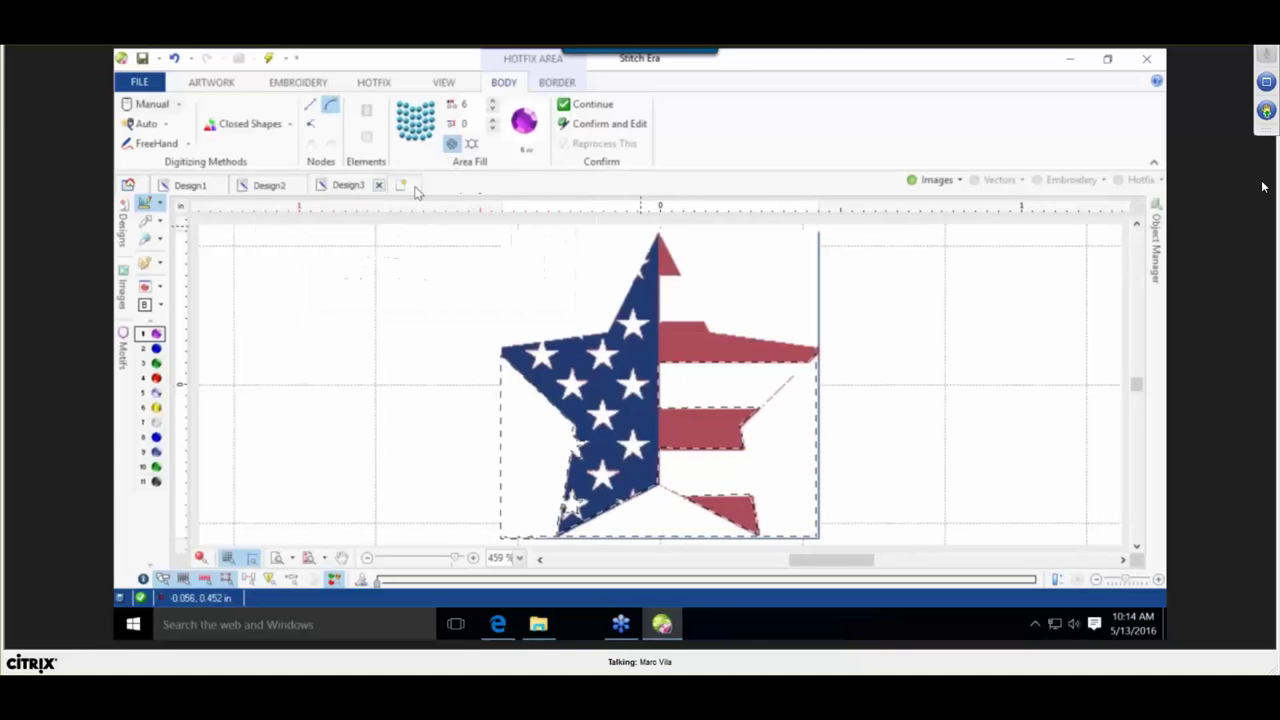
Switch to Design2 and remove the holes from the blue starred field of the cross.
{"action": "left_click", "coordinate": [269, 187]}
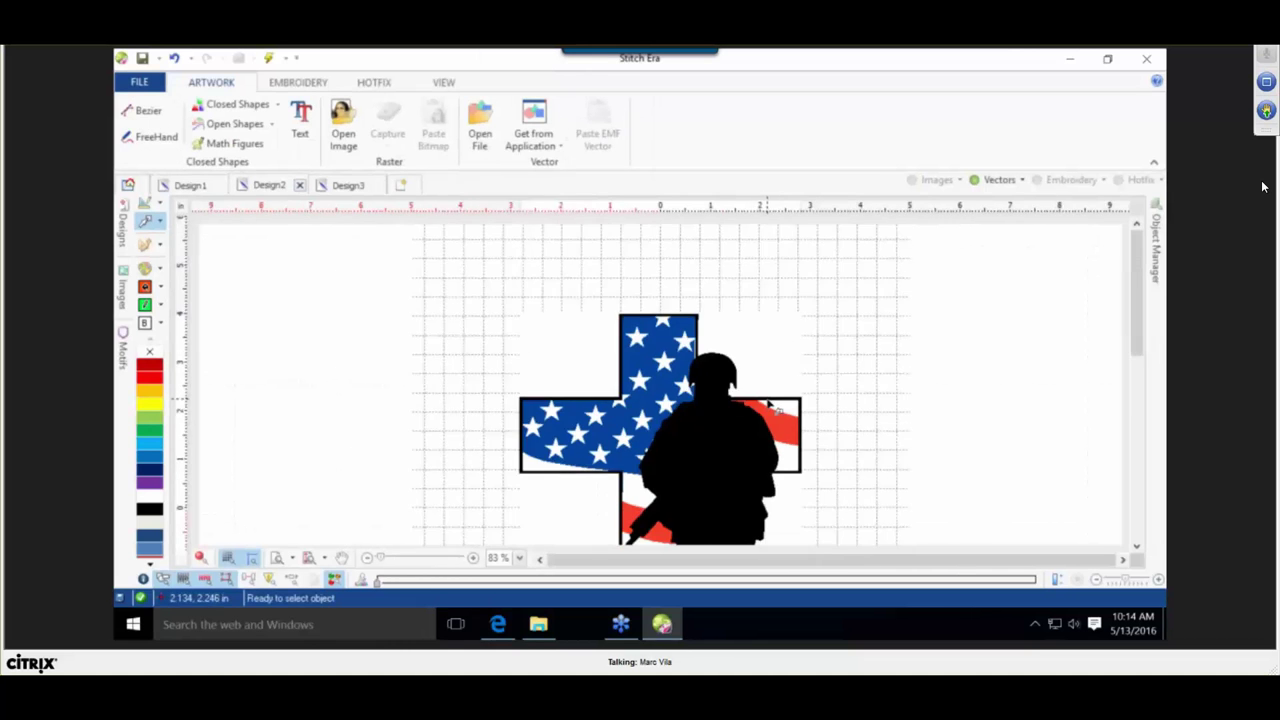
{"action": "scroll", "coordinate": [768, 404], "scroll_direction": "down", "scroll_amount": 1}
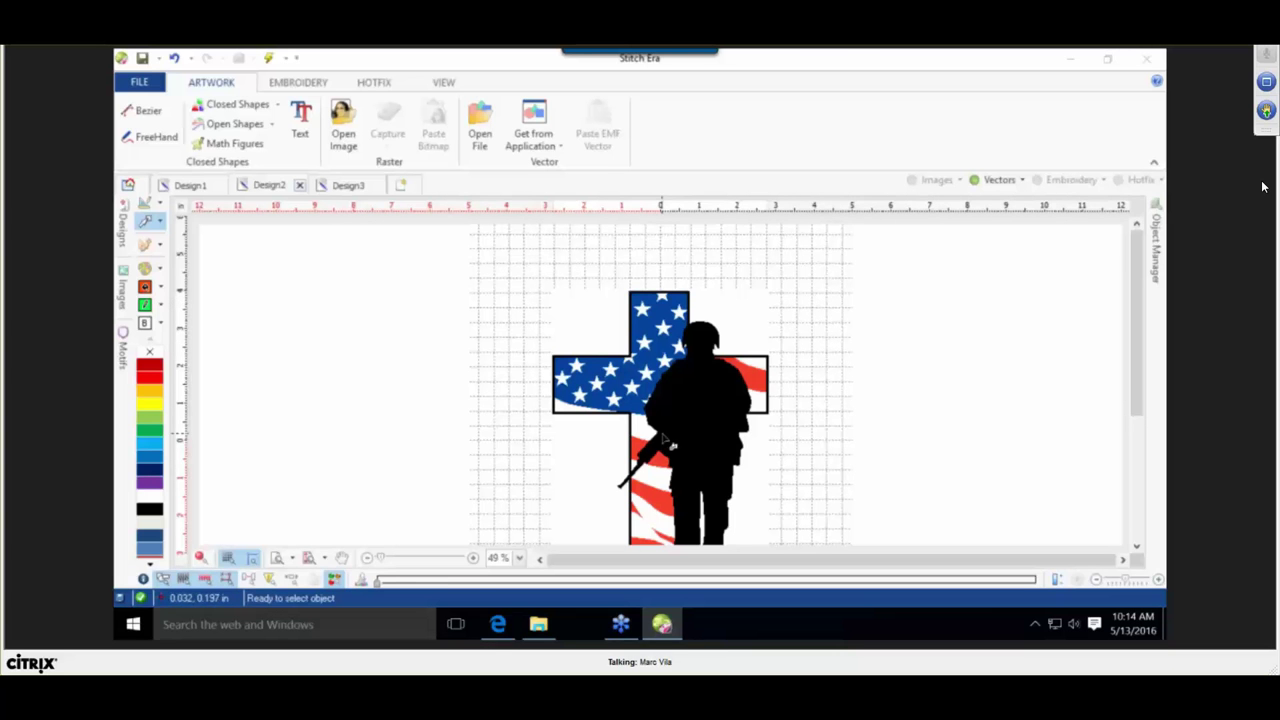
{"action": "scroll", "coordinate": [653, 413], "scroll_direction": "up", "scroll_amount": 3}
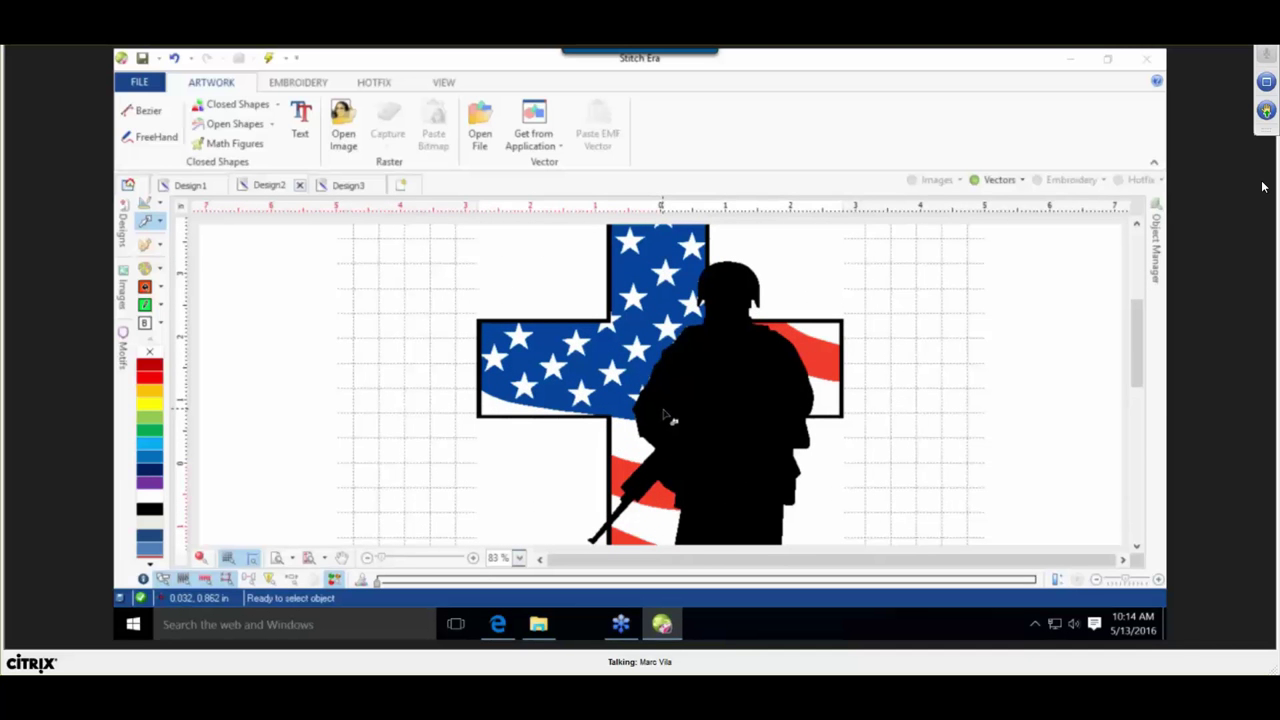
{"action": "scroll", "coordinate": [669, 417], "scroll_direction": "down", "scroll_amount": 3}
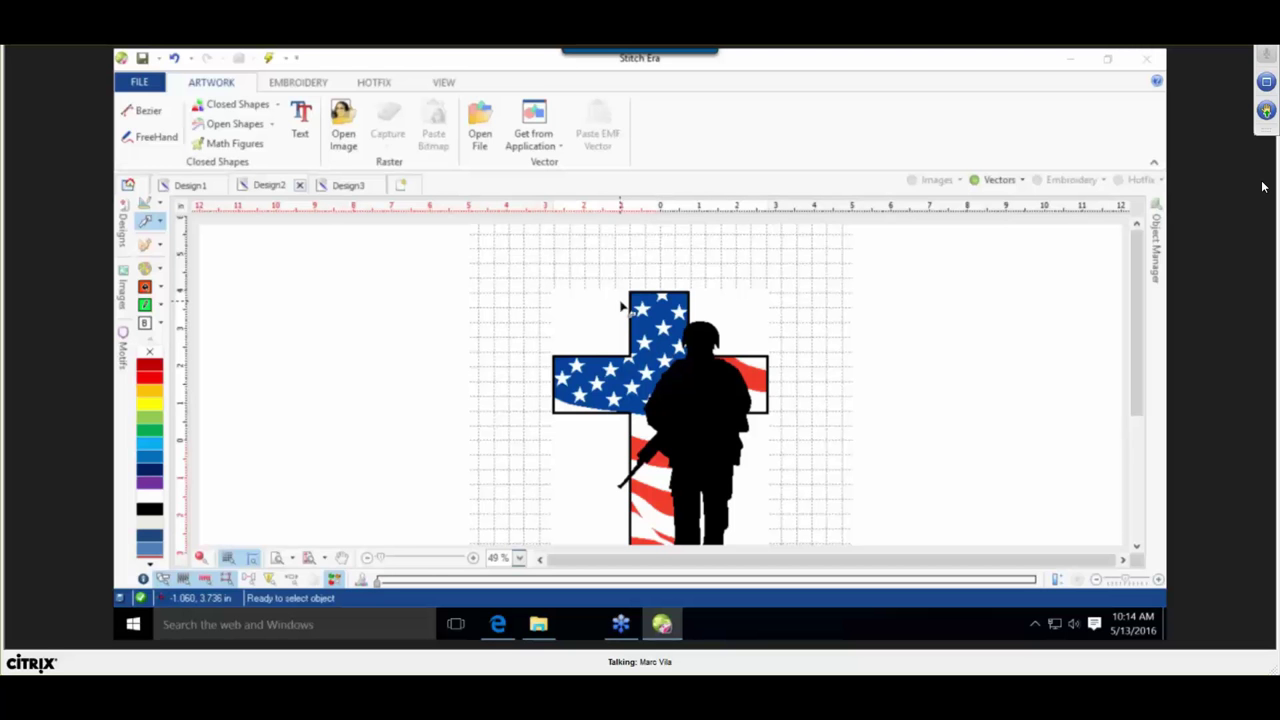
{"action": "left_click", "coordinate": [662, 327]}
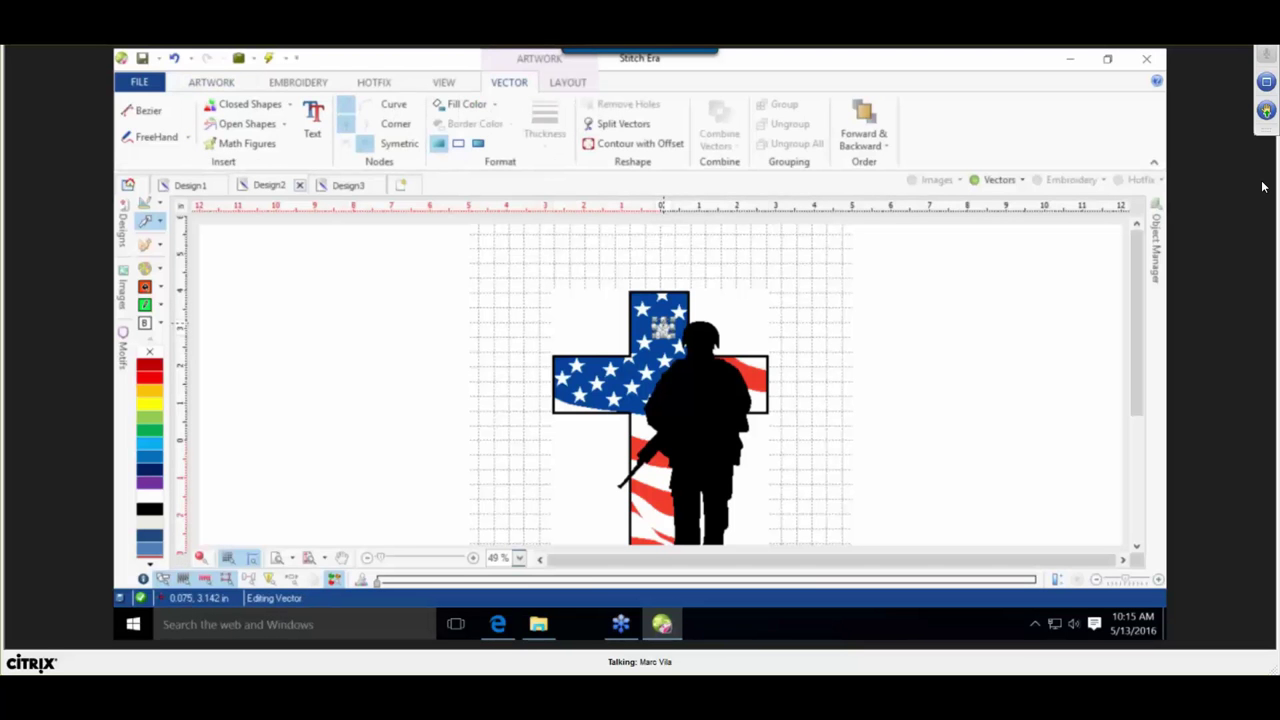
{"action": "left_click", "coordinate": [530, 431]}
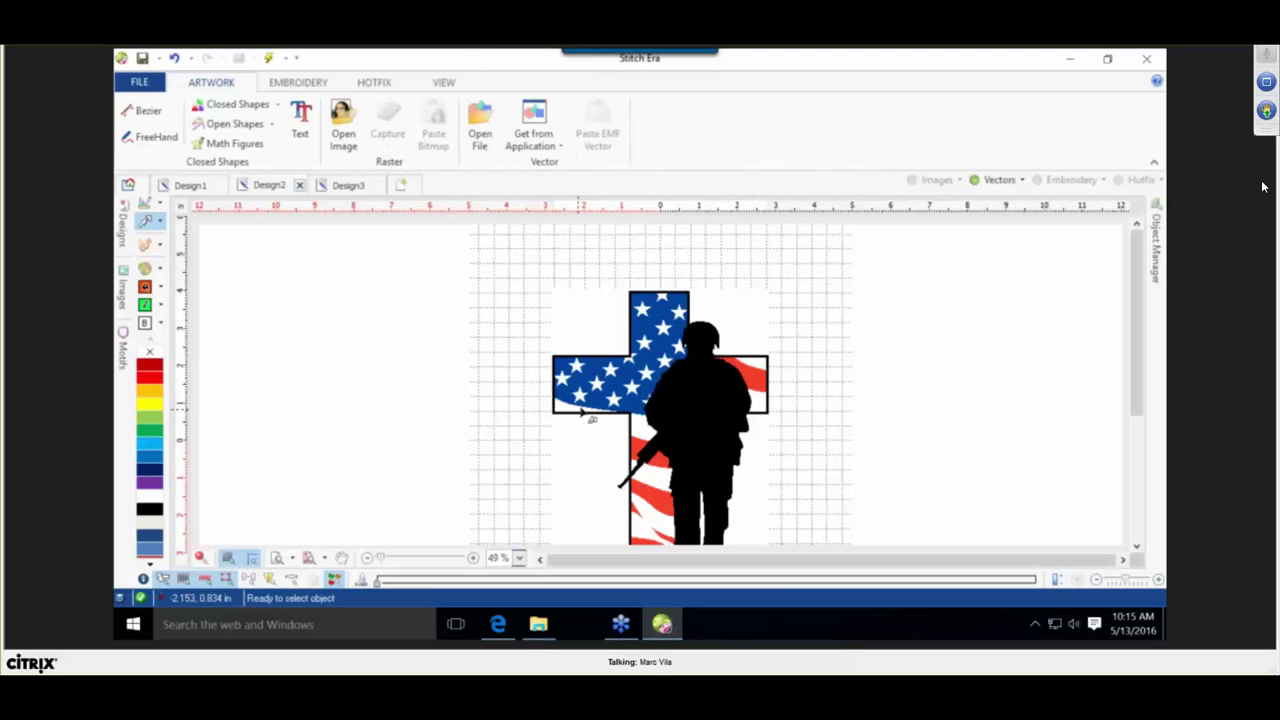
{"action": "left_click", "coordinate": [617, 383]}
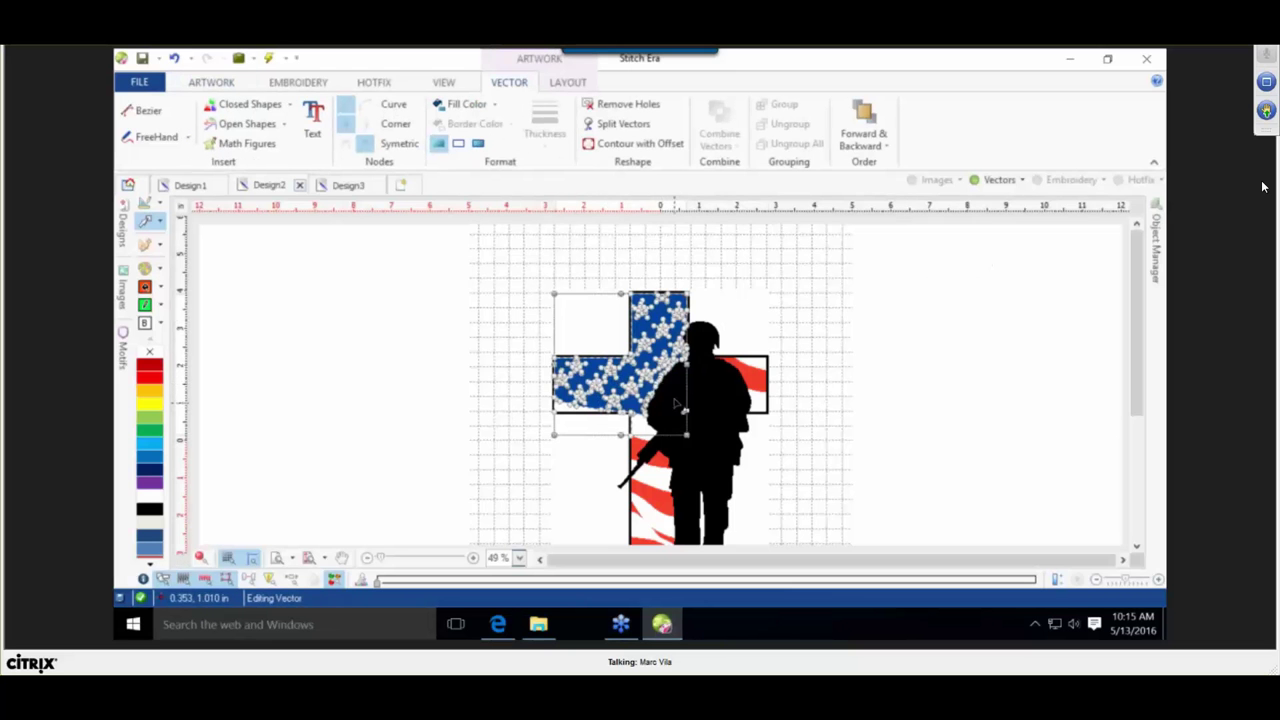
{"action": "scroll", "coordinate": [630, 370], "scroll_direction": "up", "scroll_amount": 3}
{"action": "scroll", "coordinate": [640, 365], "scroll_direction": "down", "scroll_amount": 2}
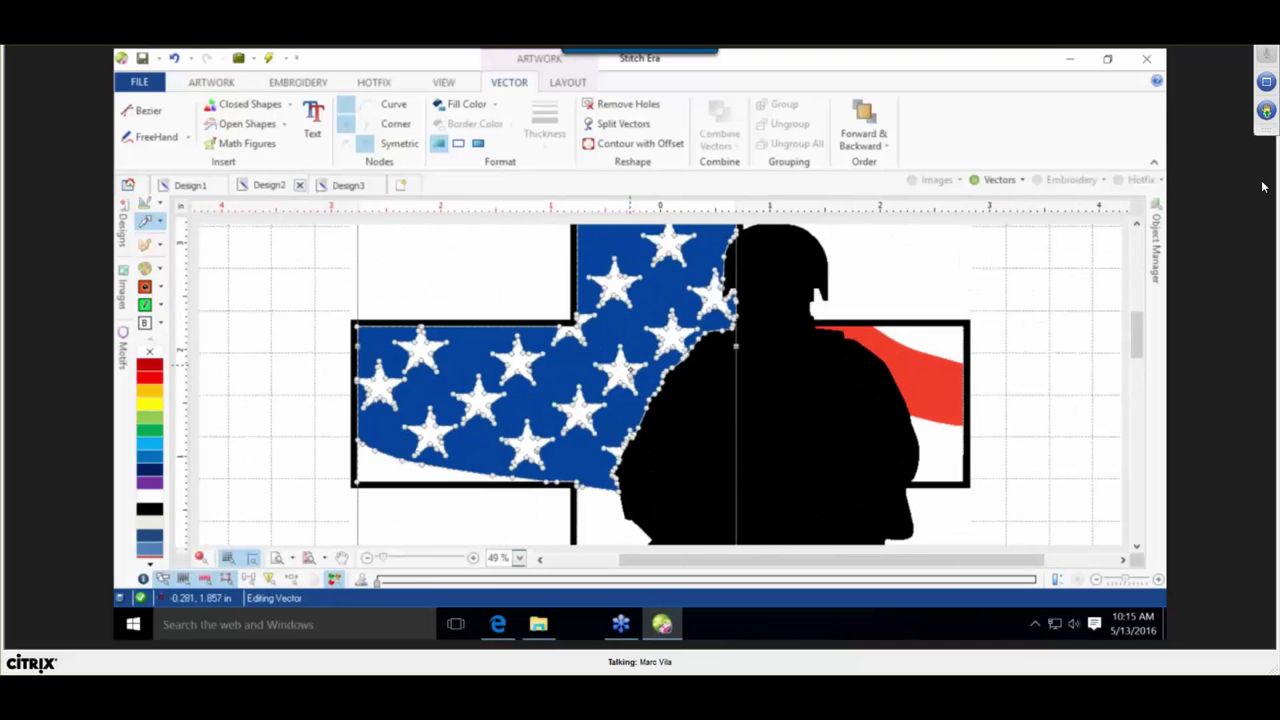
{"action": "left_click", "coordinate": [643, 106]}
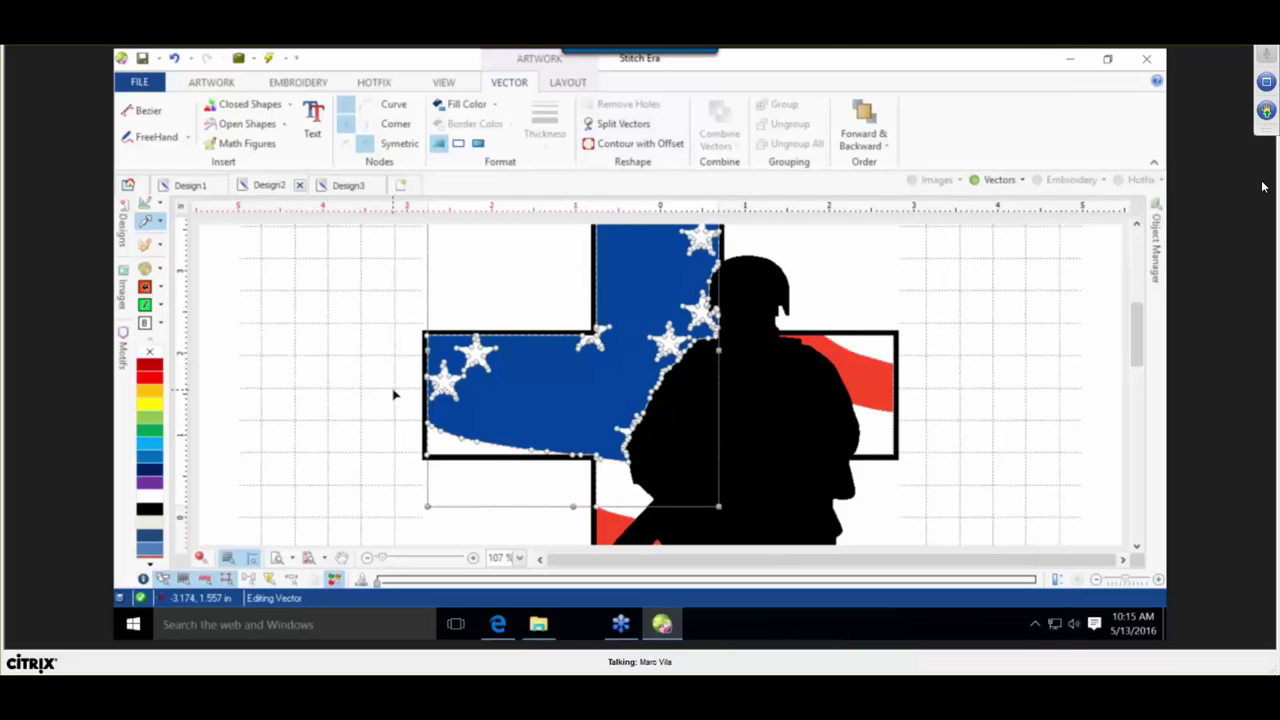
{"action": "left_click", "coordinate": [493, 322]}
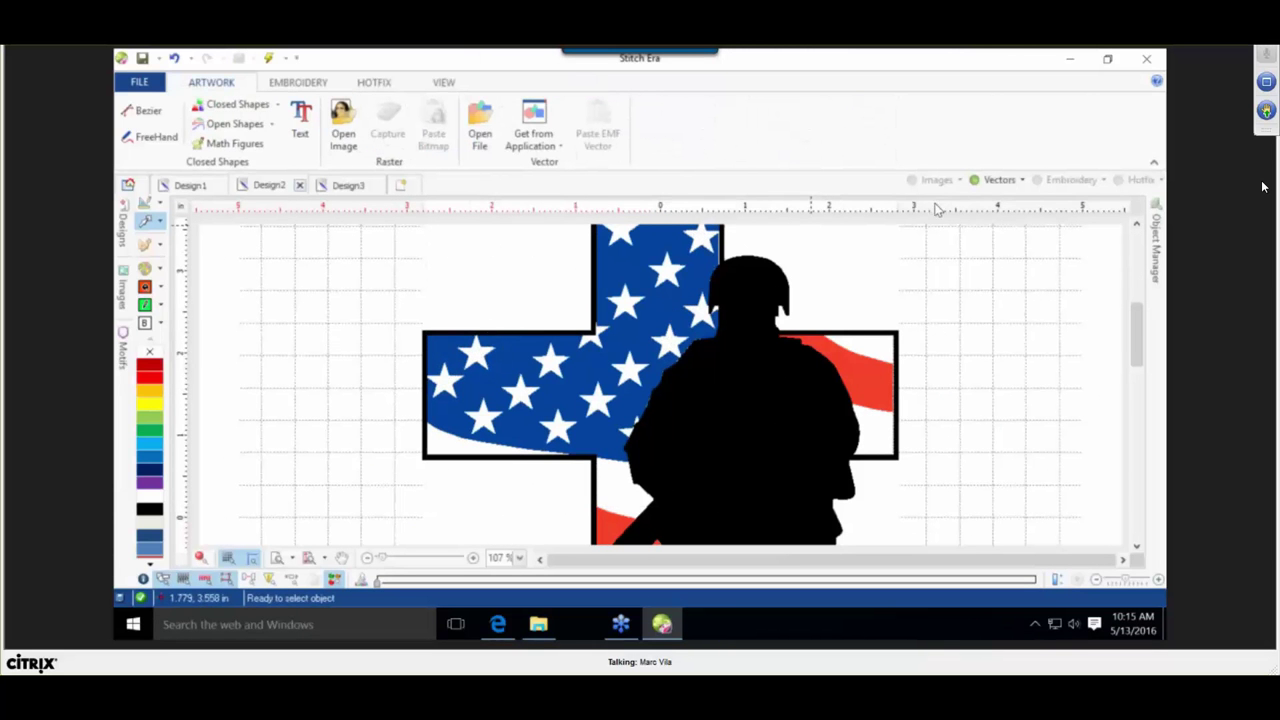
Delete the white background vectors above and below the cross's left arm.
{"action": "left_click", "coordinate": [575, 277]}
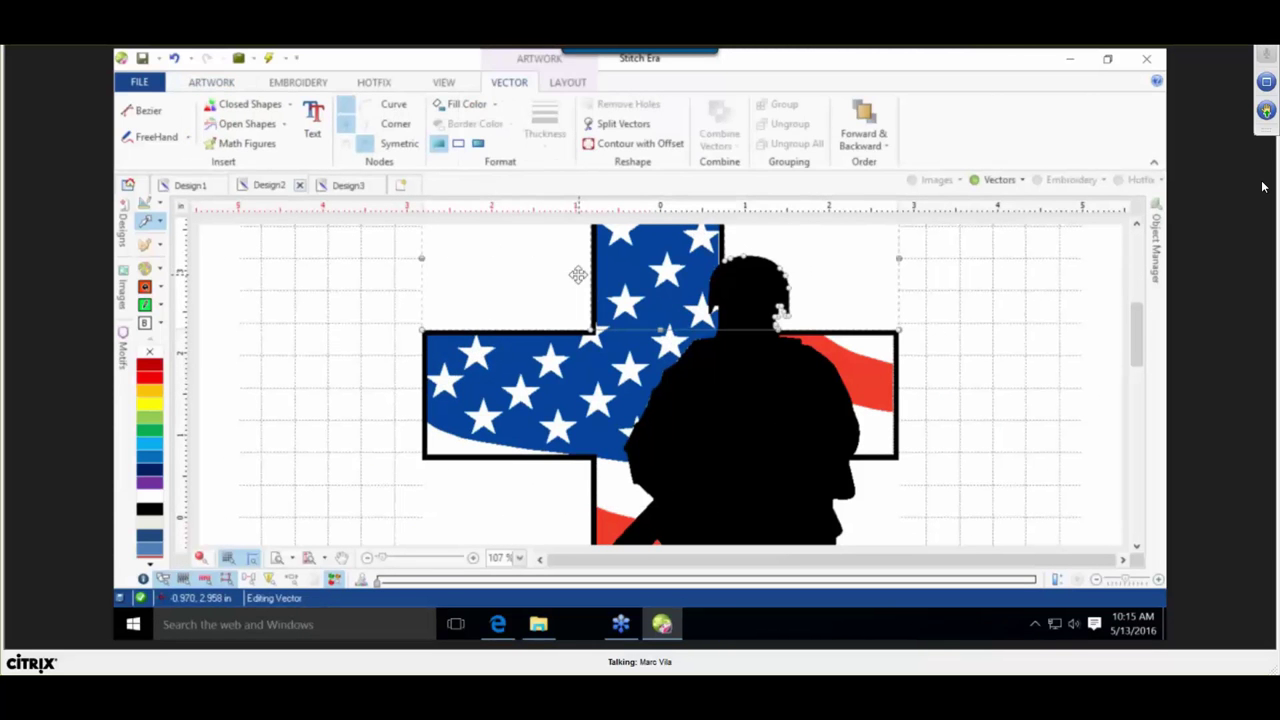
{"action": "left_click", "coordinate": [579, 278]}
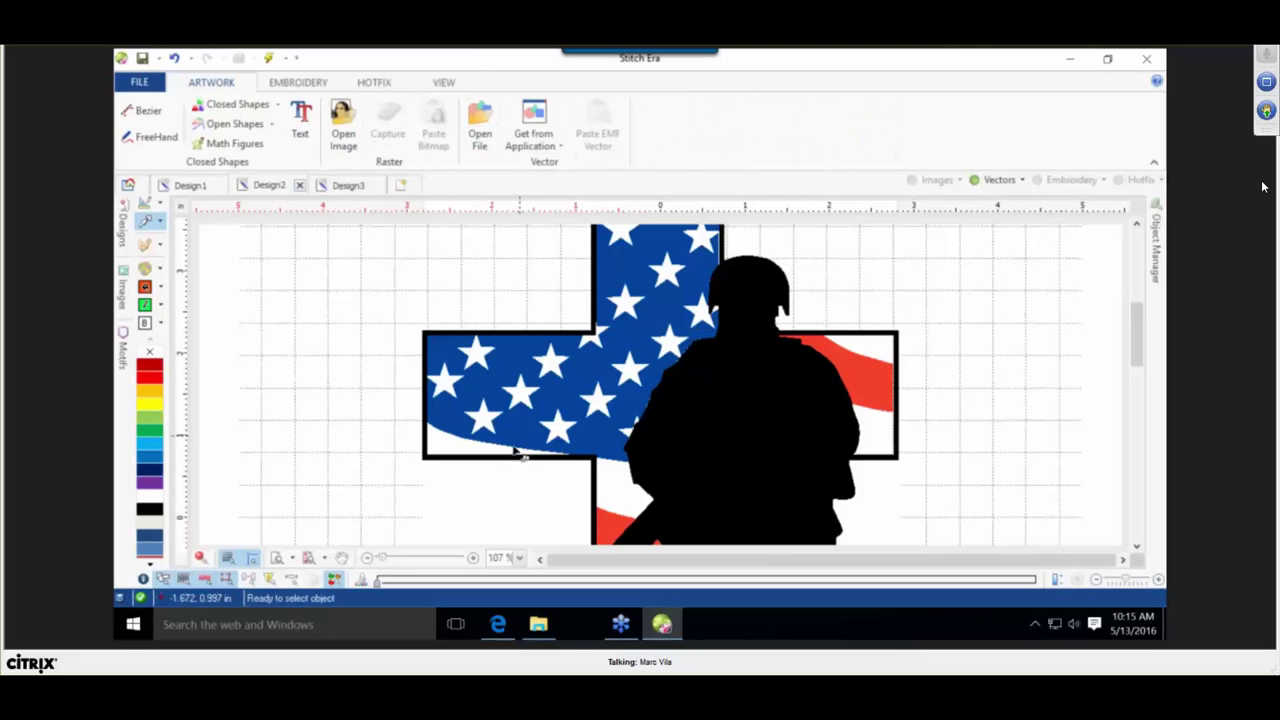
{"action": "left_click", "coordinate": [499, 484]}
{"action": "key", "text": "Delete"}
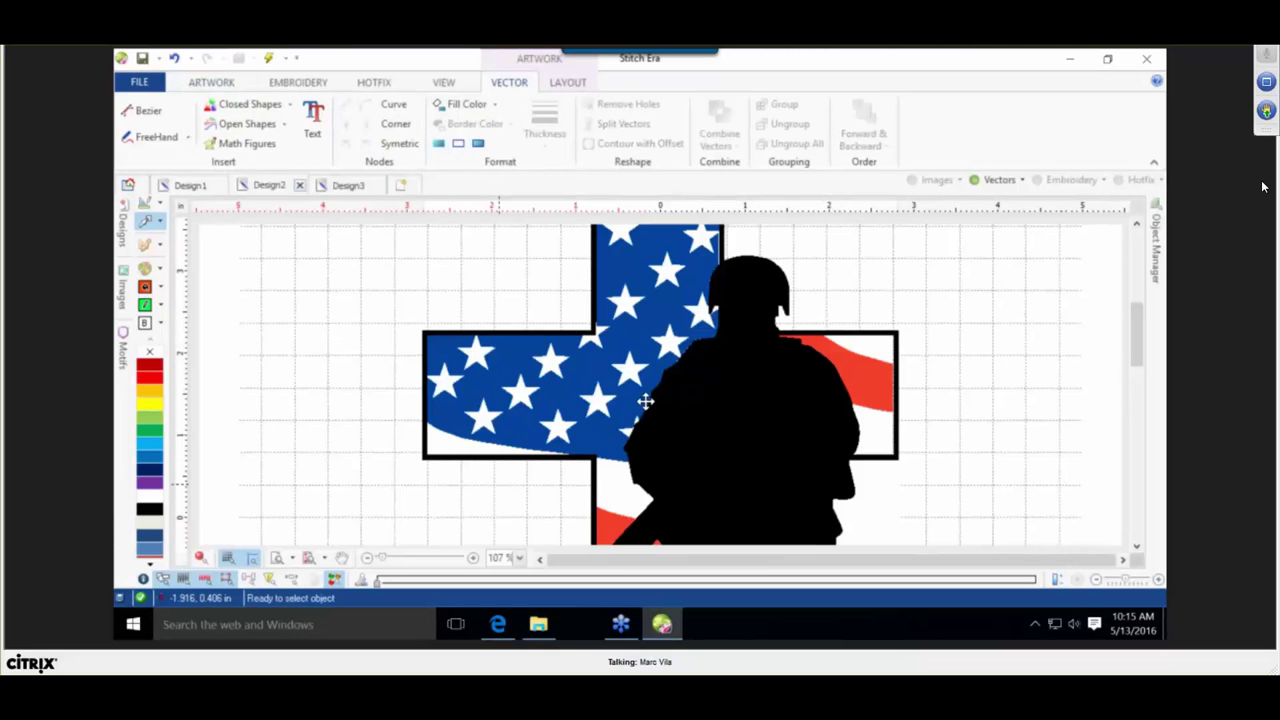
Delete the separate white stars around the centre of the cross and in the lower part of its upper arm.
{"action": "scroll", "coordinate": [612, 316], "scroll_direction": "up", "scroll_amount": 2}
{"action": "left_click", "coordinate": [616, 301]}
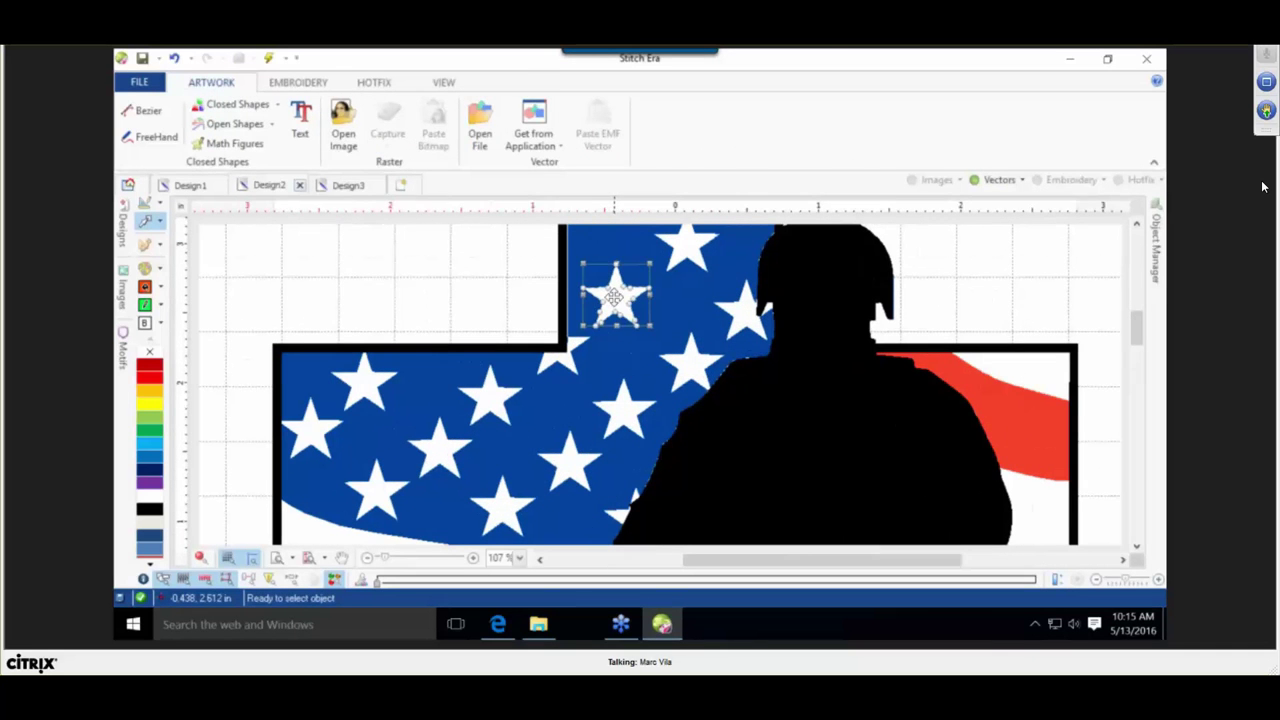
{"action": "key", "text": "Delete"}
{"action": "key", "text": "Escape"}
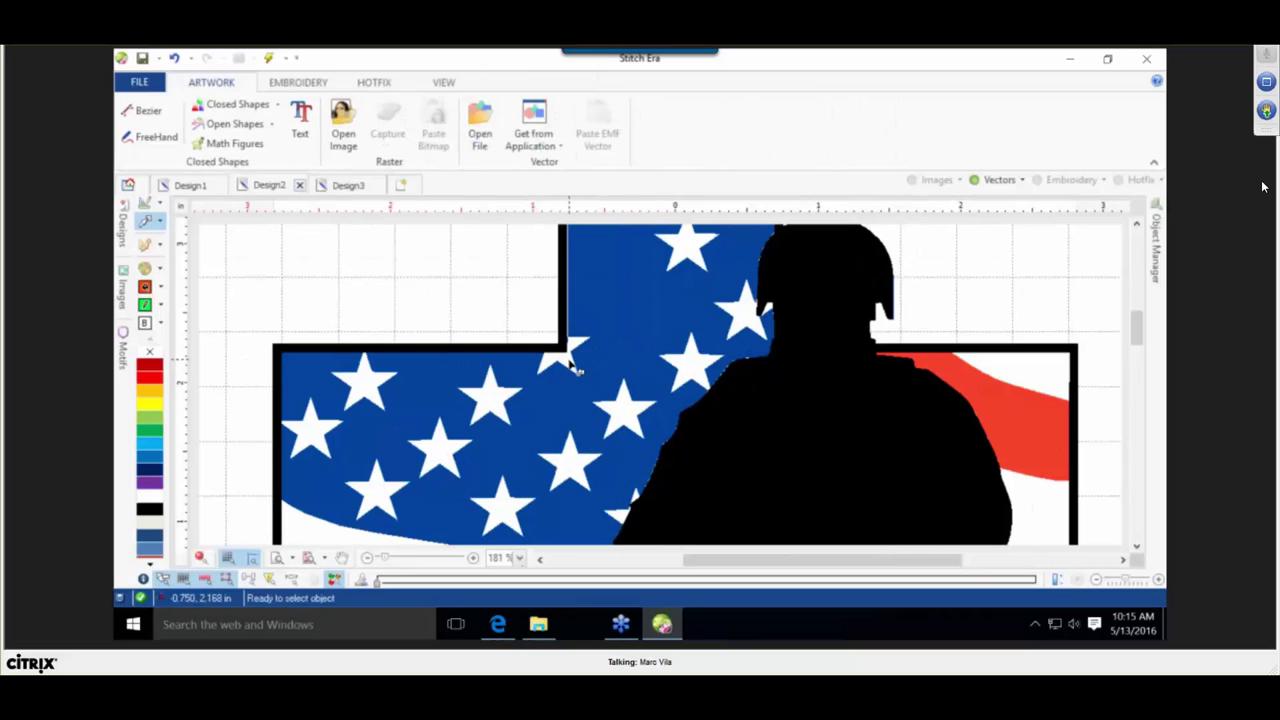
{"action": "left_click", "coordinate": [569, 362]}
{"action": "key", "text": "Escape"}
{"action": "left_click", "coordinate": [628, 414]}
{"action": "key", "text": "Delete"}
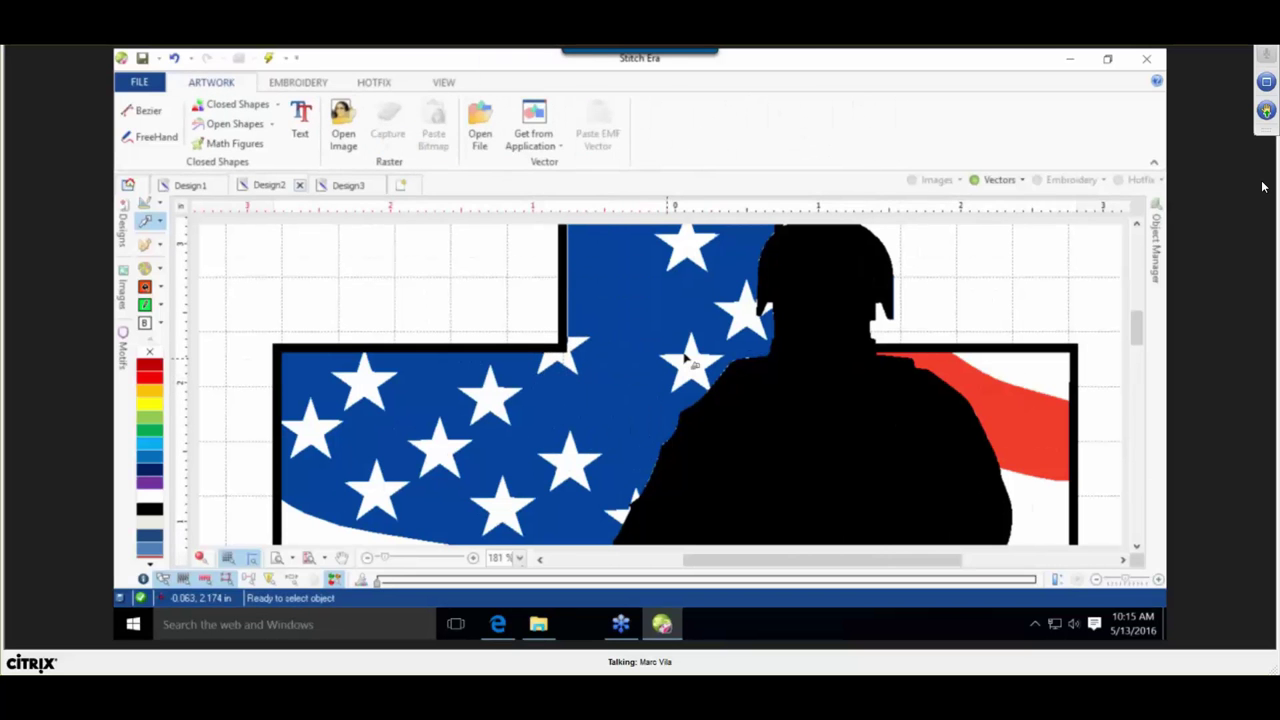
{"action": "left_click", "coordinate": [690, 362]}
{"action": "key", "text": "Escape"}
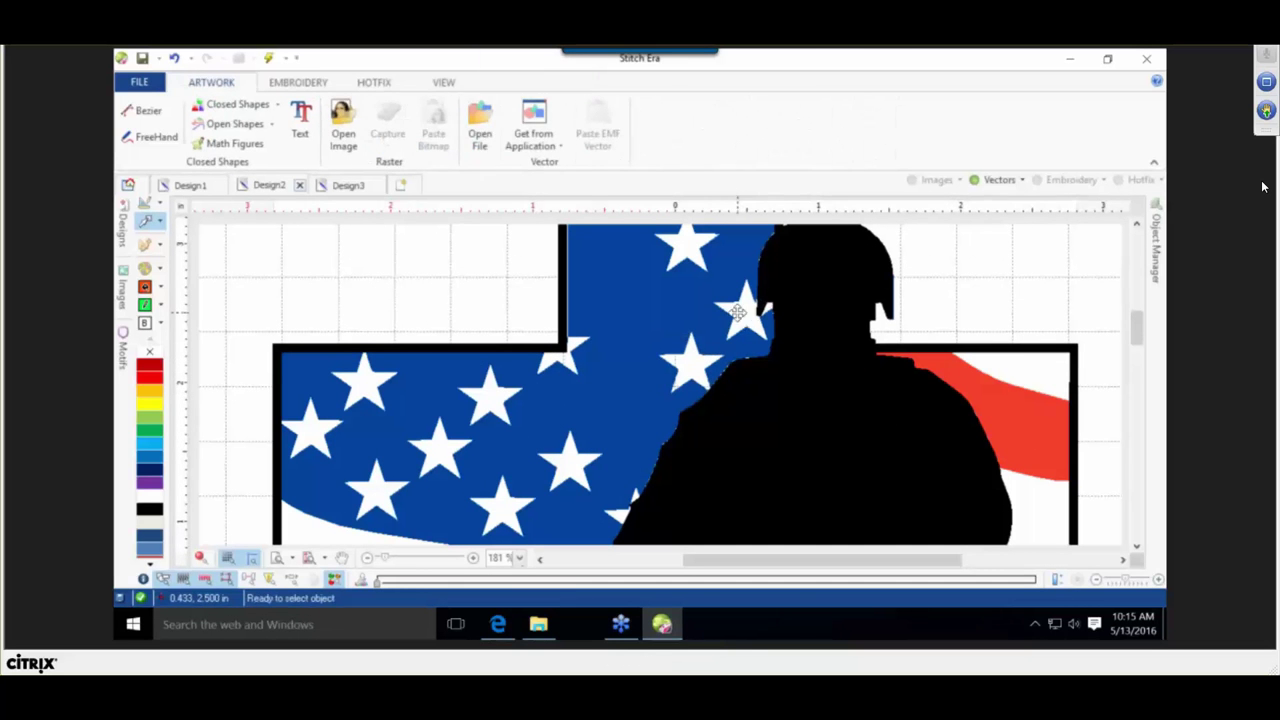
{"action": "left_click", "coordinate": [737, 313]}
{"action": "key", "text": "Escape"}
{"action": "left_click", "coordinate": [686, 245]}
{"action": "key", "text": "Delete"}
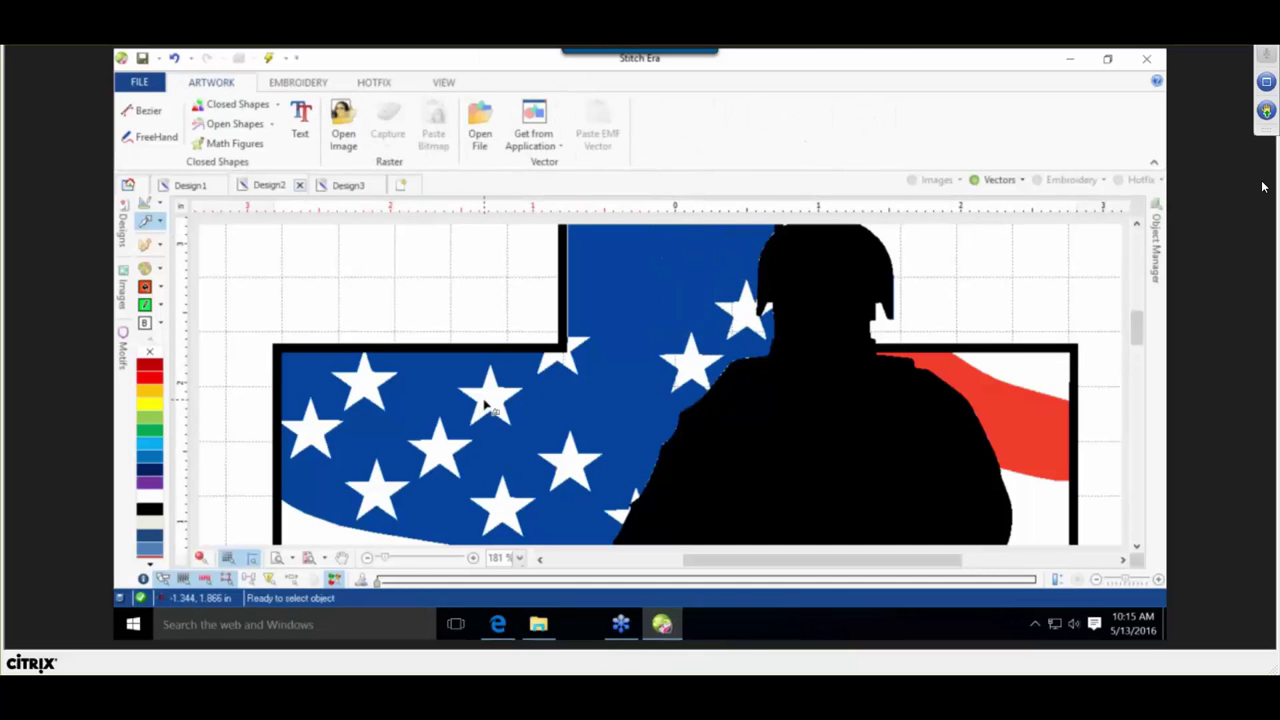
Delete the separate white stars across the cross's left arm and the small star fragment beside the soldier's arm.
{"action": "left_click", "coordinate": [487, 400]}
{"action": "key", "text": "Delete"}
{"action": "left_click", "coordinate": [568, 462]}
{"action": "key", "text": "Delete"}
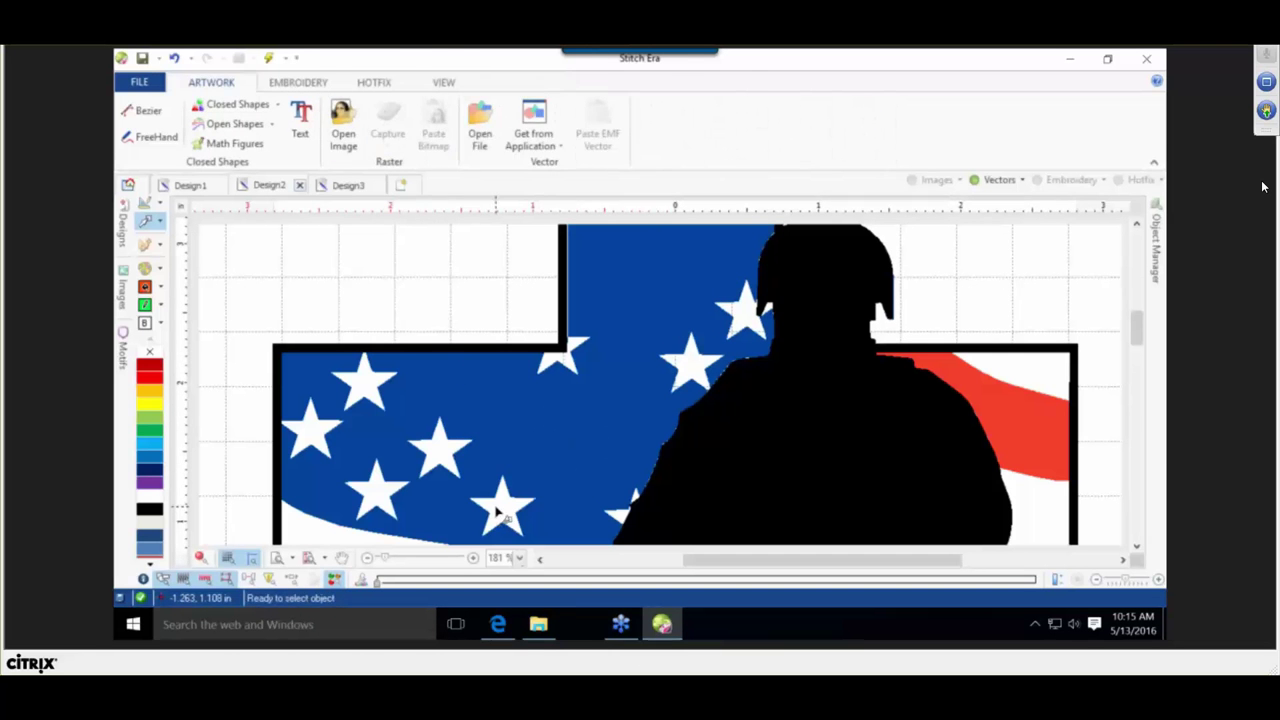
{"action": "left_click", "coordinate": [497, 511]}
{"action": "key", "text": "Delete"}
{"action": "left_click", "coordinate": [448, 447]}
{"action": "key", "text": "Delete"}
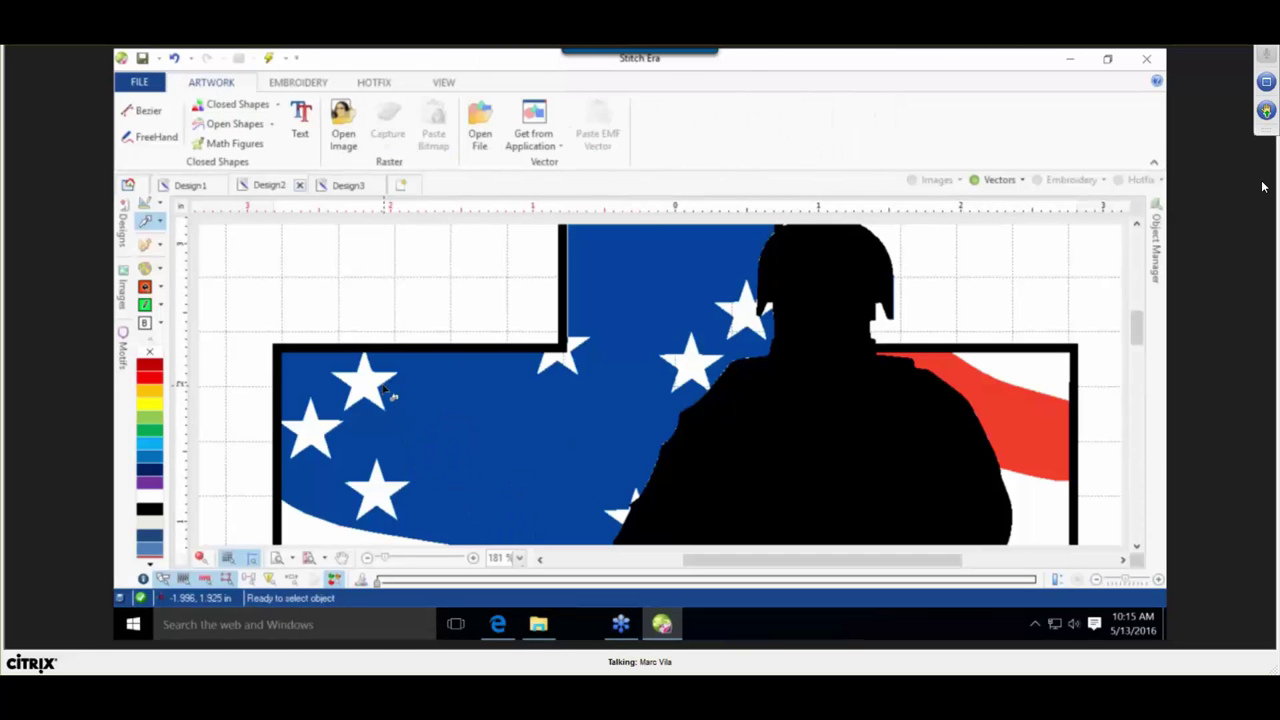
{"action": "left_click", "coordinate": [383, 386]}
{"action": "key", "text": "Delete"}
{"action": "left_click", "coordinate": [366, 479]}
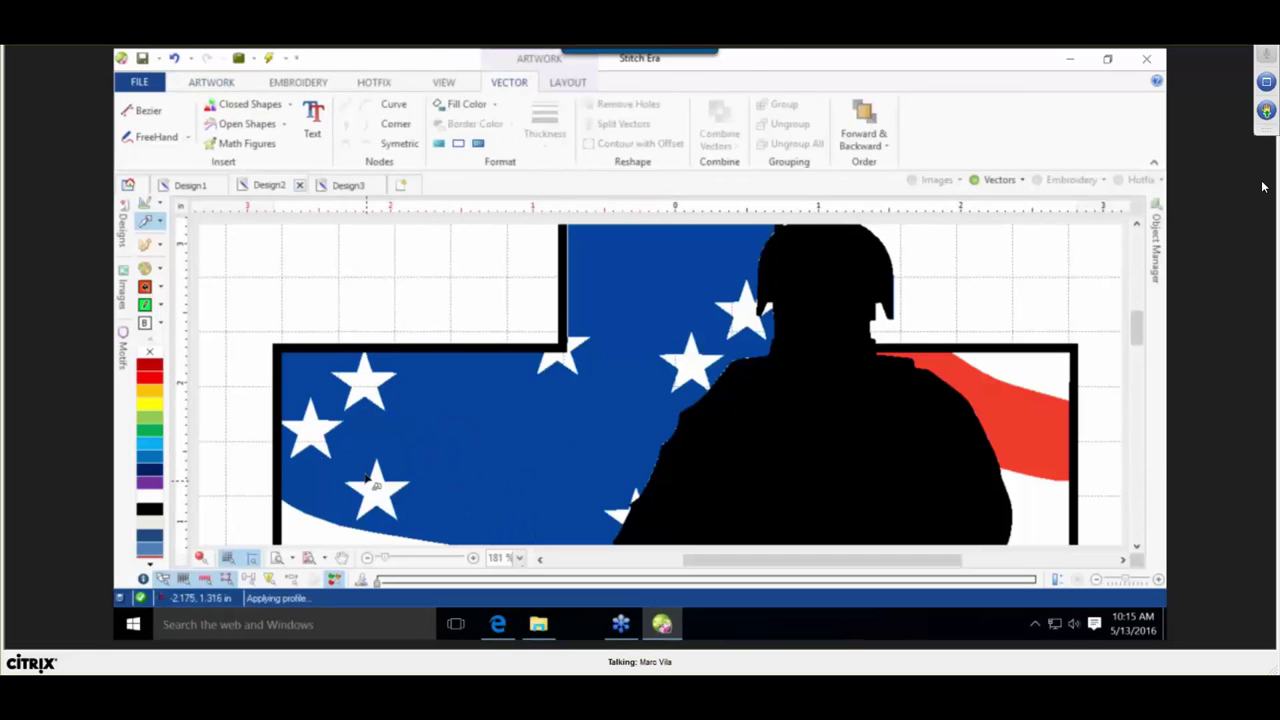
{"action": "left_click", "coordinate": [368, 488]}
{"action": "key", "text": "Delete"}
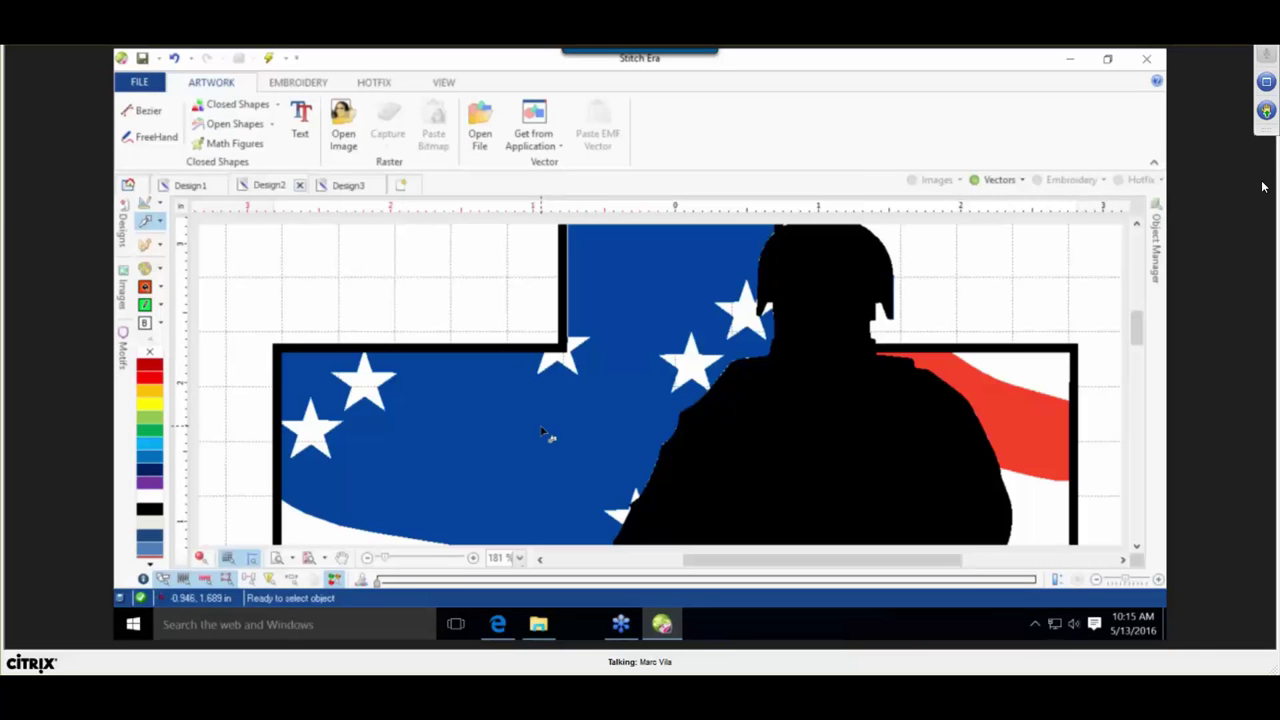
{"action": "left_click", "coordinate": [625, 522]}
{"action": "key", "text": "Delete"}
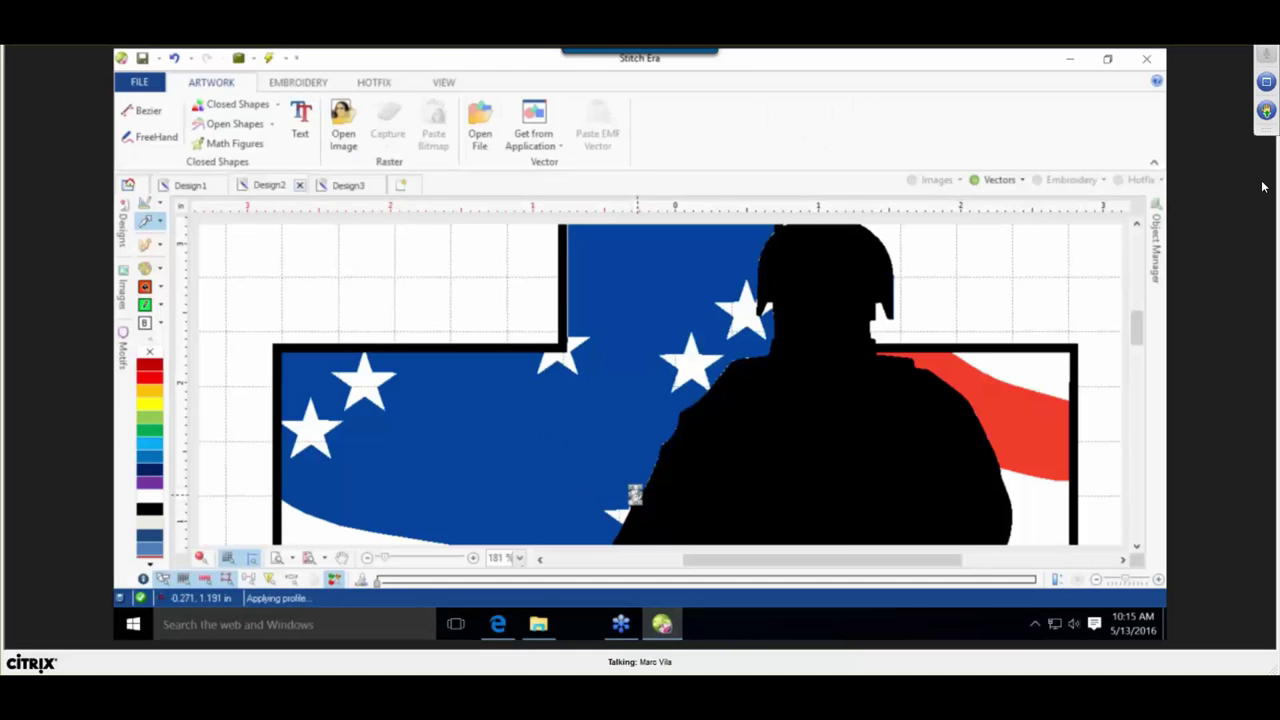
Delete the remaining separate white star near the top of the cross's upper arm, then deselect the blue field.
{"action": "scroll", "coordinate": [636, 495], "scroll_direction": "down", "scroll_amount": 3}
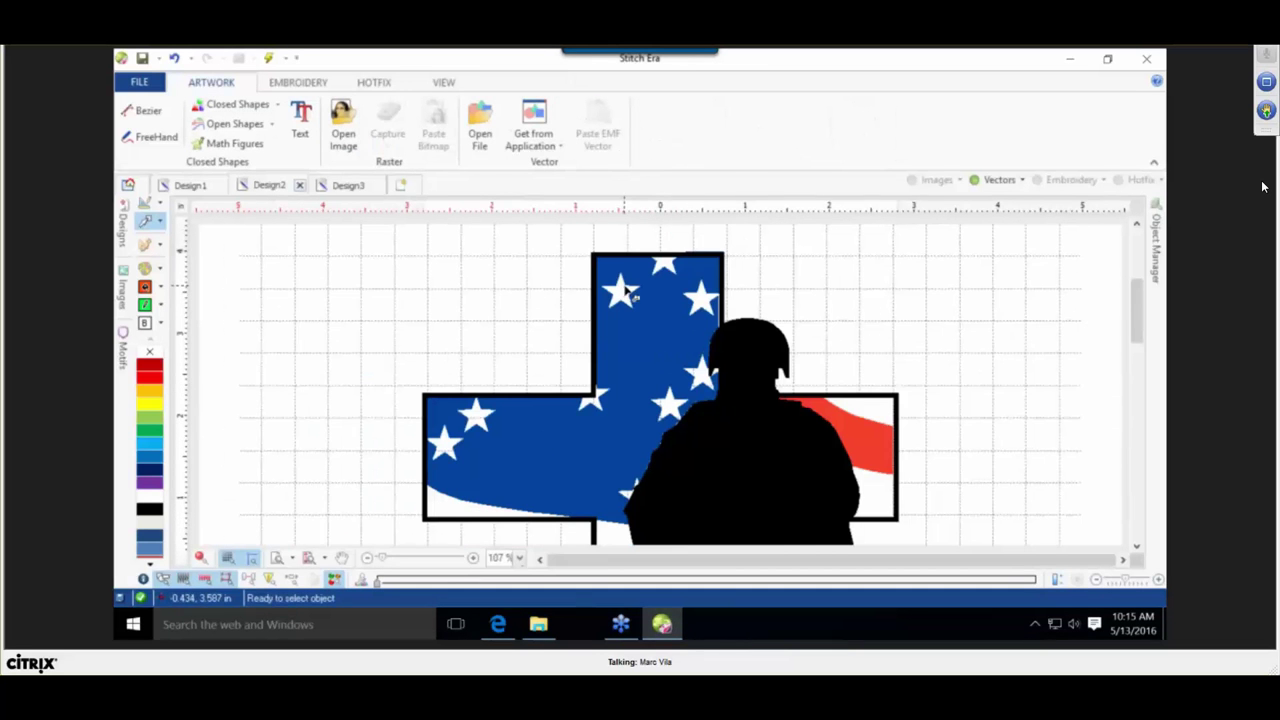
{"action": "left_click", "coordinate": [625, 291]}
{"action": "key", "text": "Delete"}
{"action": "left_click", "coordinate": [703, 302]}
{"action": "key", "text": "Delete"}
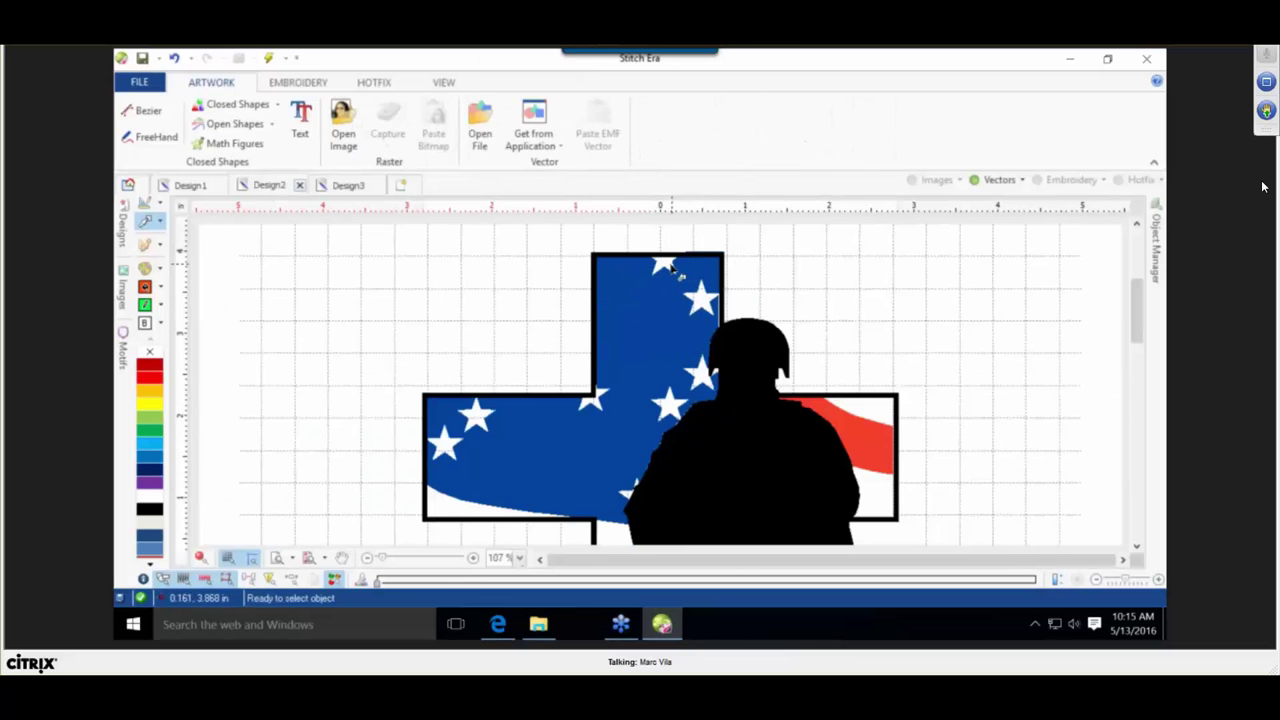
{"action": "left_click", "coordinate": [668, 268]}
{"action": "key", "text": "Delete"}
{"action": "left_click", "coordinate": [623, 367]}
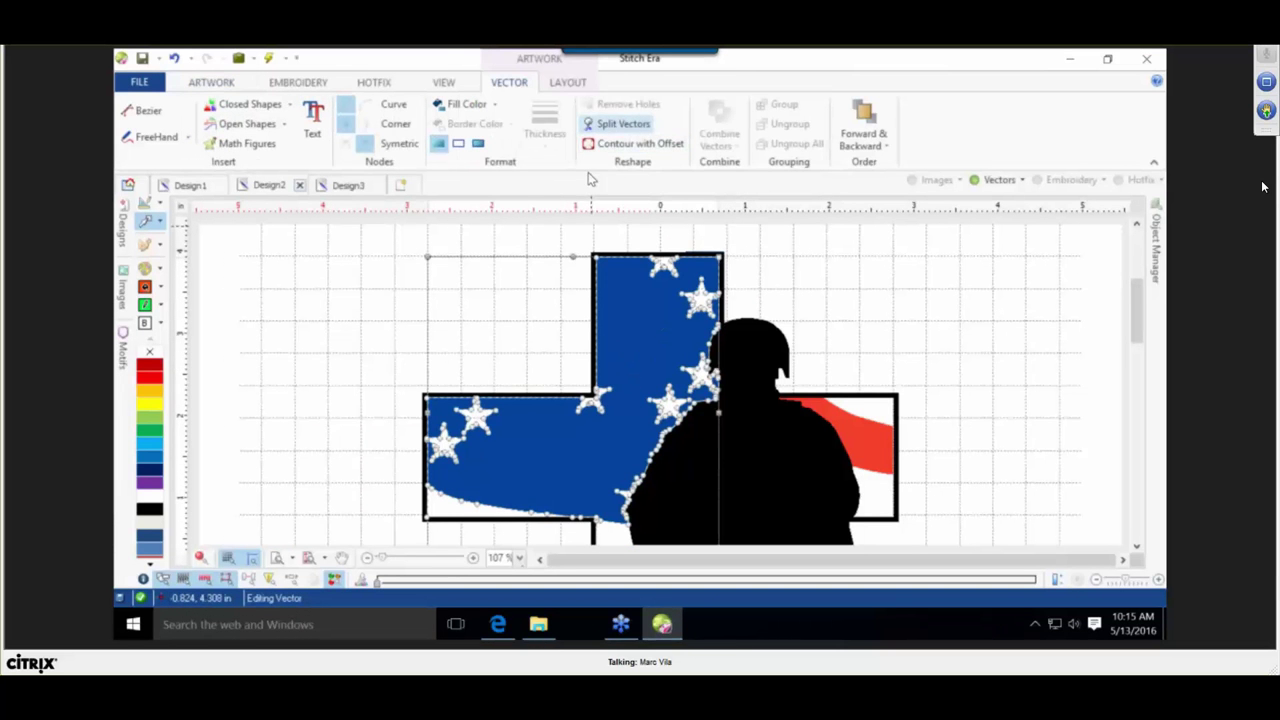
{"action": "left_click", "coordinate": [268, 446]}
Rectangle-select the blue field's nodes around the star touching the left arm's upper edge and delete them.
{"action": "scroll", "coordinate": [437, 434], "scroll_direction": "up", "scroll_amount": 3}
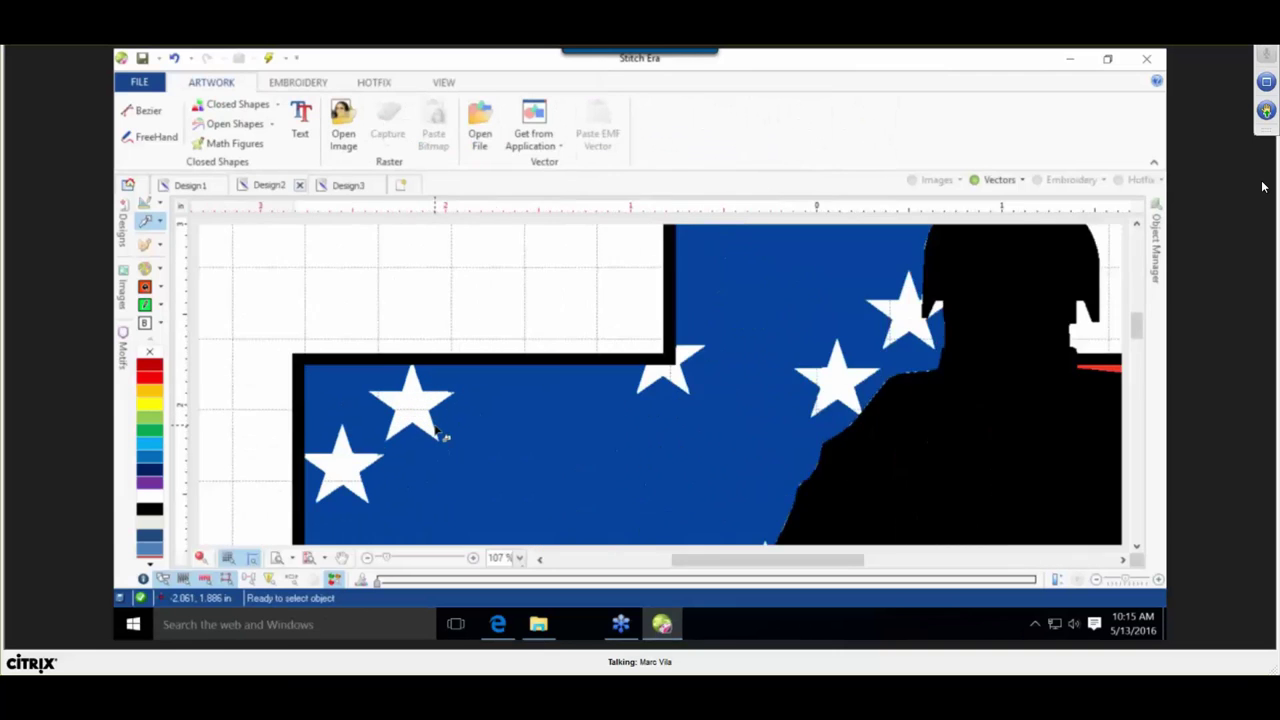
{"action": "left_click", "coordinate": [449, 392]}
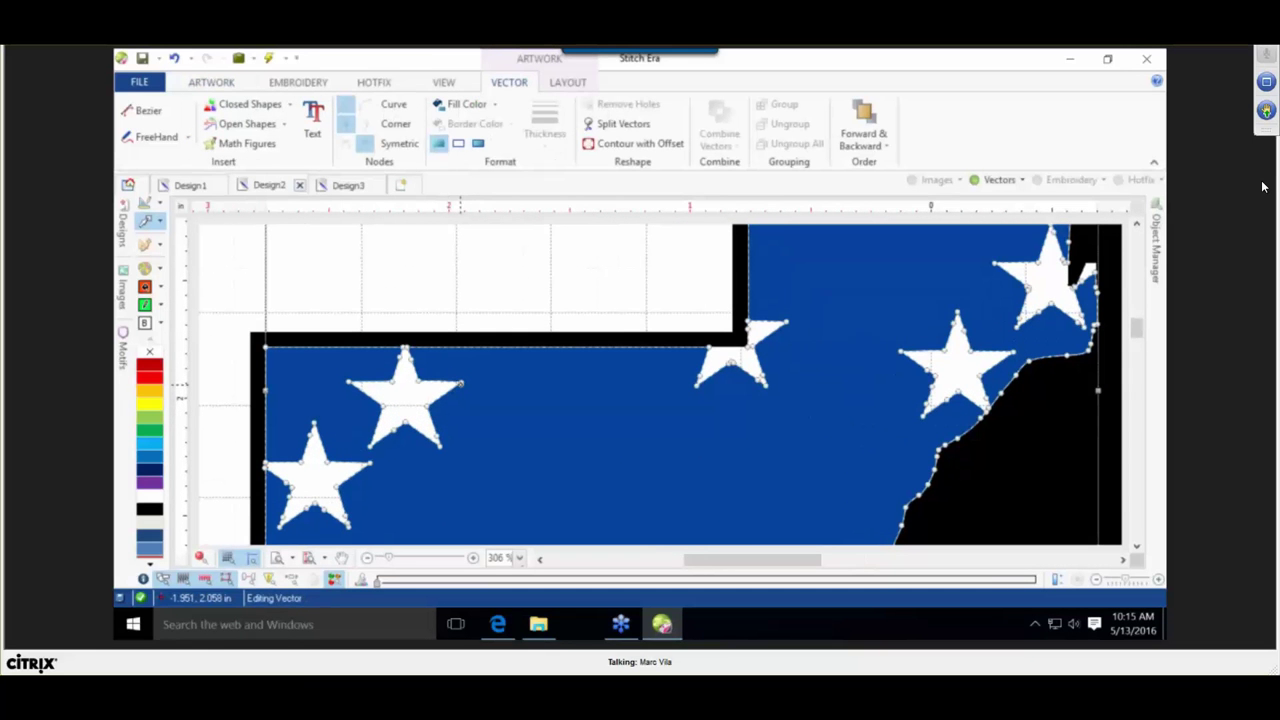
{"action": "right_click", "coordinate": [483, 388]}
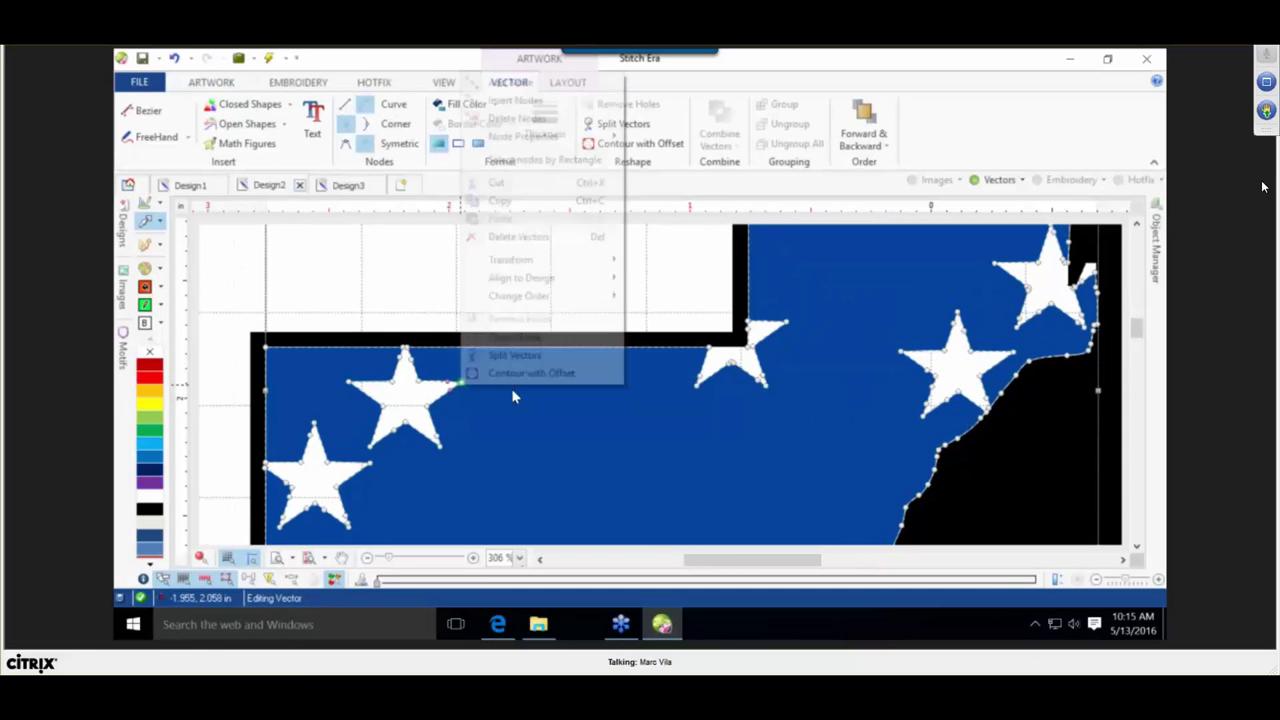
{"action": "left_click", "coordinate": [570, 161]}
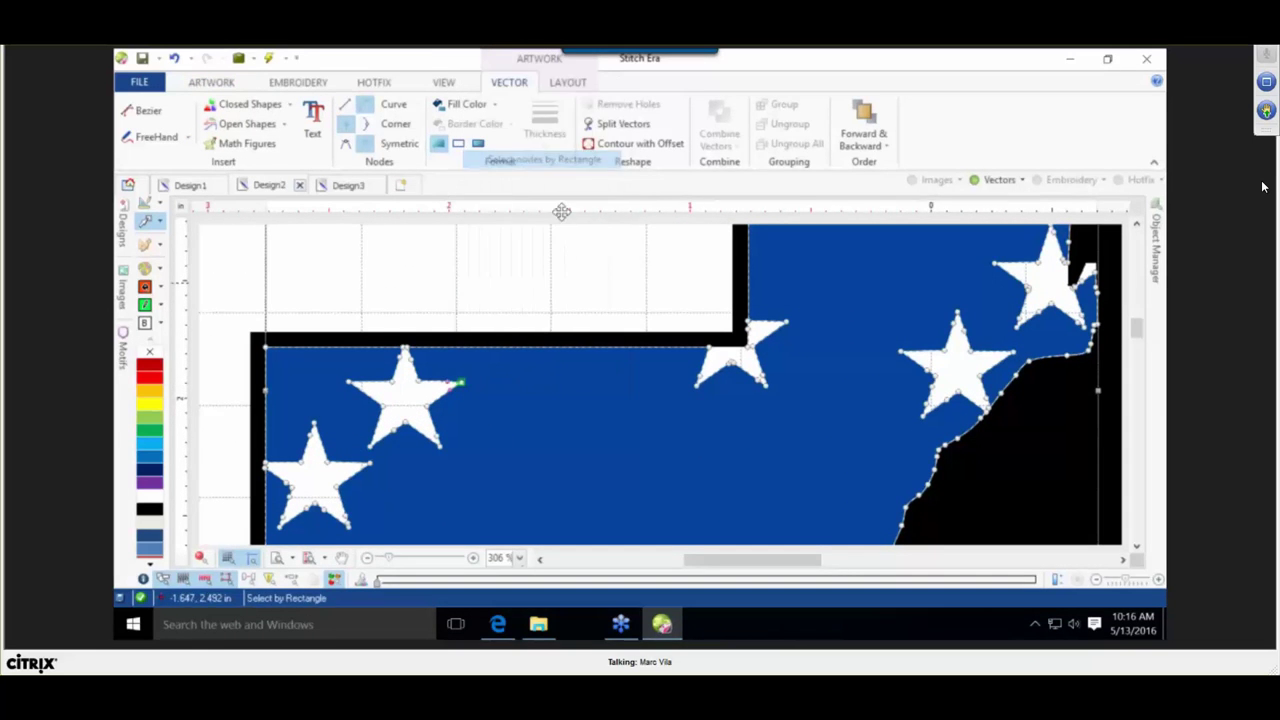
{"action": "left_click_drag", "start_coordinate": [481, 497], "coordinate": [305, 355]}
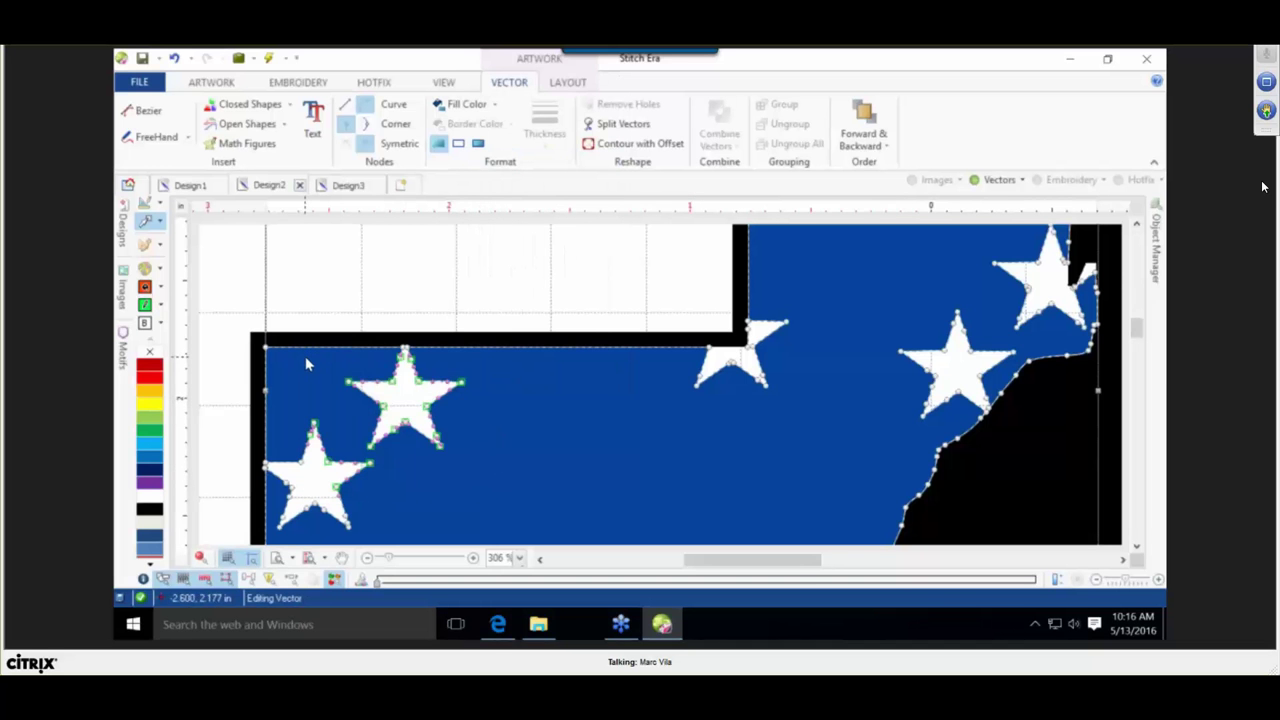
{"action": "key", "text": "Delete"}
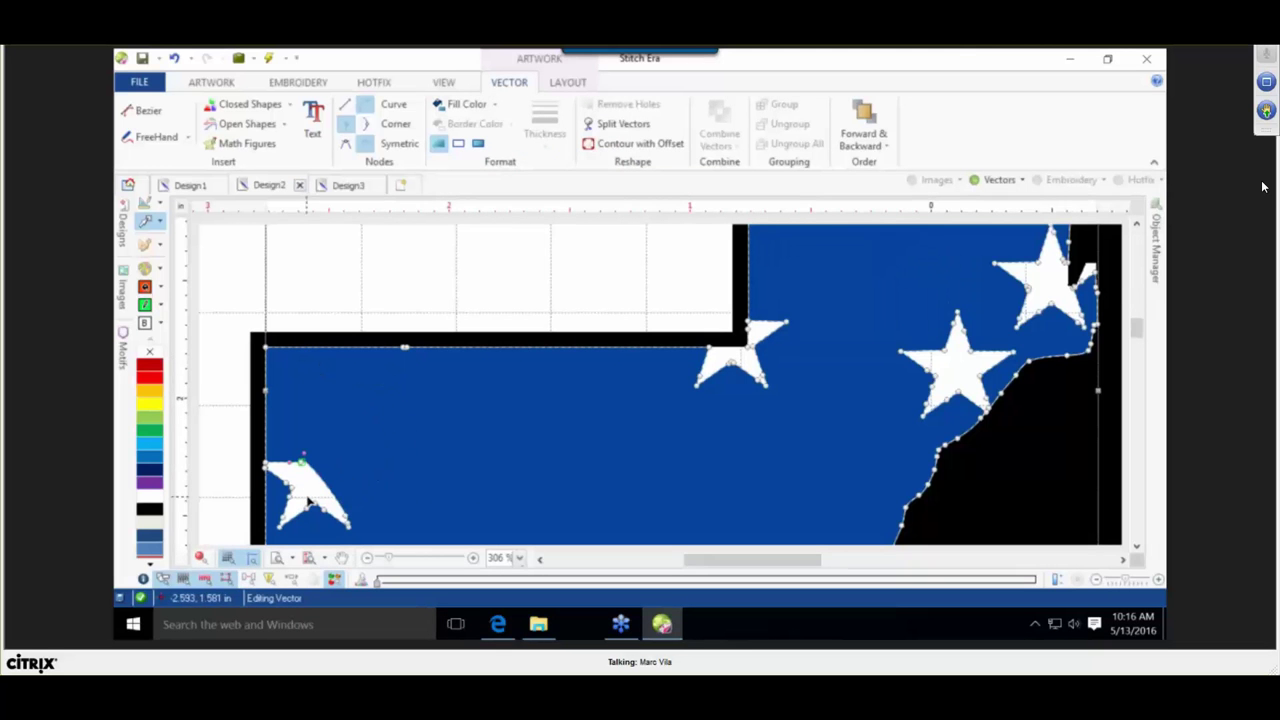
Rectangle-select the blue field's nodes around the star at the left arm's outer edge and delete them.
{"action": "right_click", "coordinate": [301, 462]}
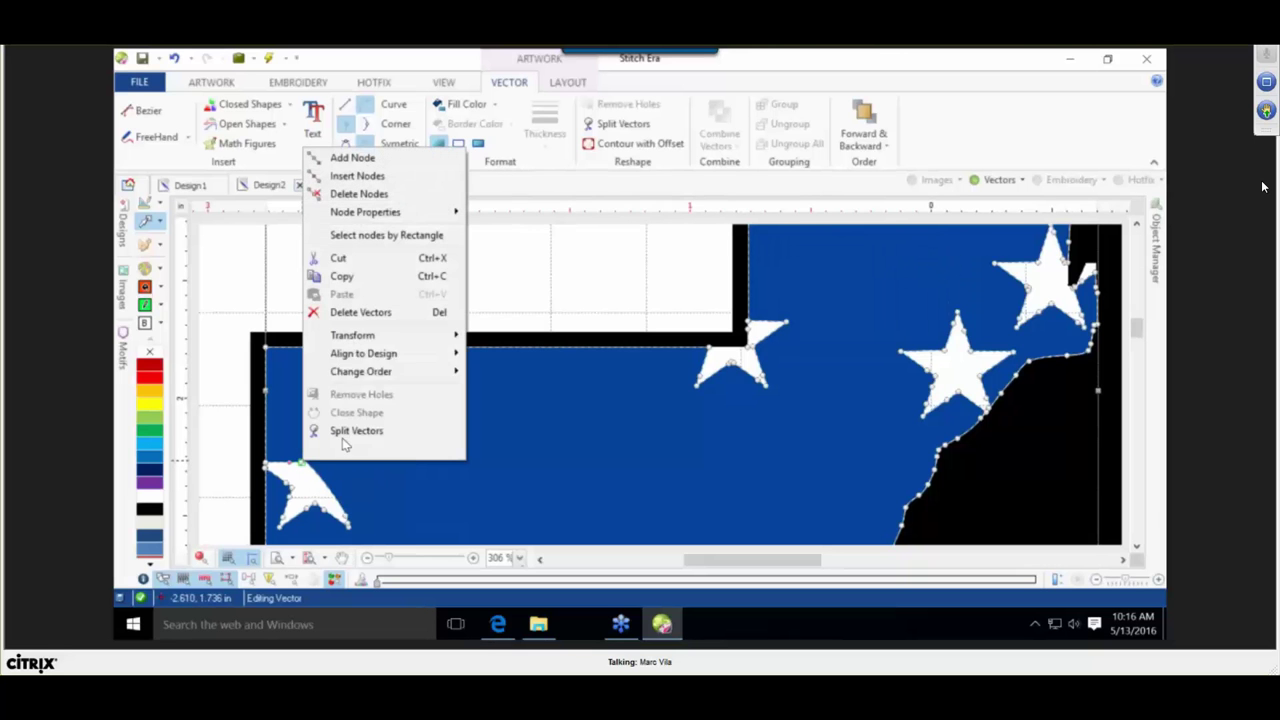
{"action": "left_click", "coordinate": [408, 236]}
{"action": "left_click_drag", "start_coordinate": [418, 484], "coordinate": [270, 534]}
{"action": "key", "text": "Delete"}
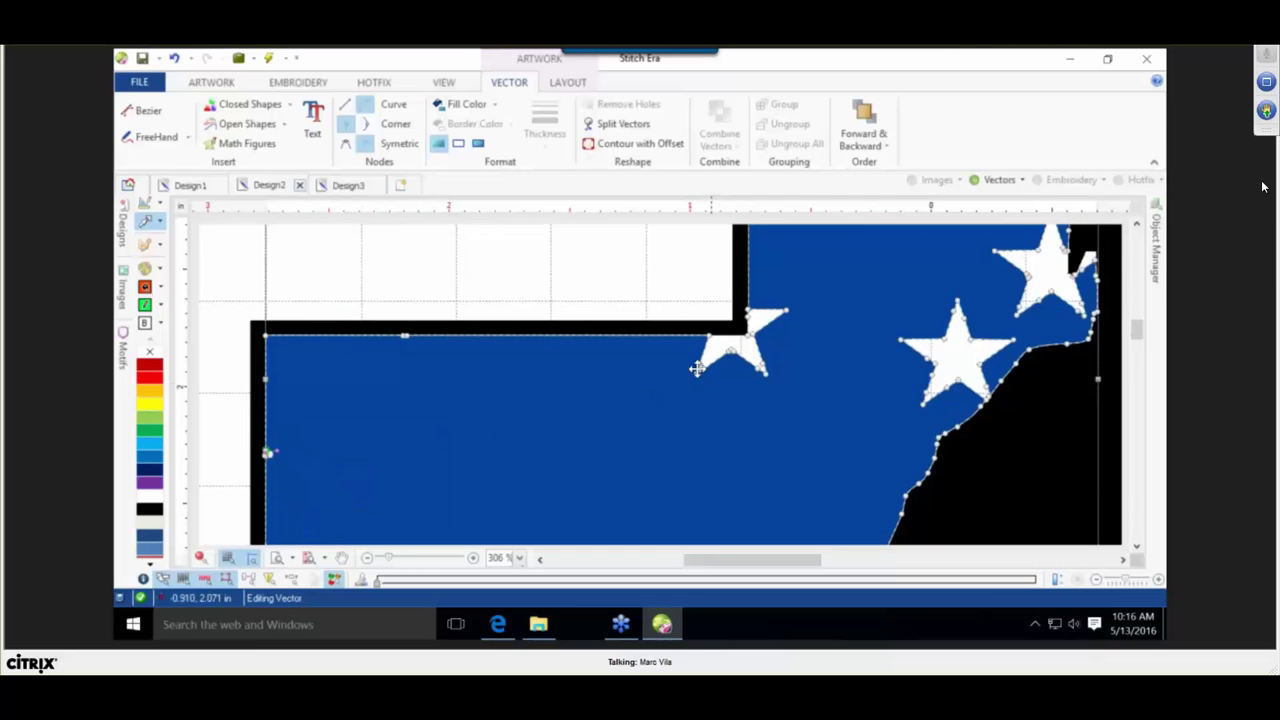
Inspect the nodes around the small leftover white bulge on the left arm's outer edge, continuing up to the arm's corner.
{"action": "scroll", "coordinate": [266, 452], "scroll_direction": "up", "scroll_amount": 3}
{"action": "scroll", "coordinate": [341, 418], "scroll_direction": "up", "scroll_amount": 2}
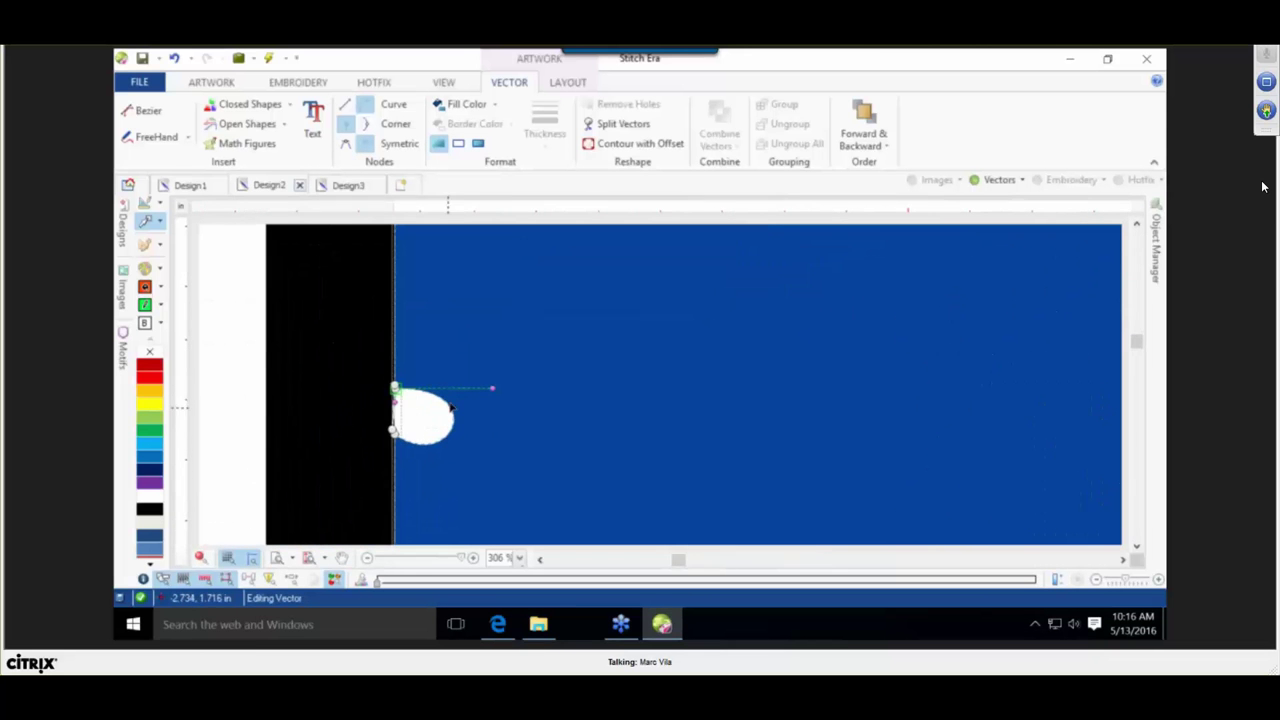
{"action": "left_click", "coordinate": [392, 429]}
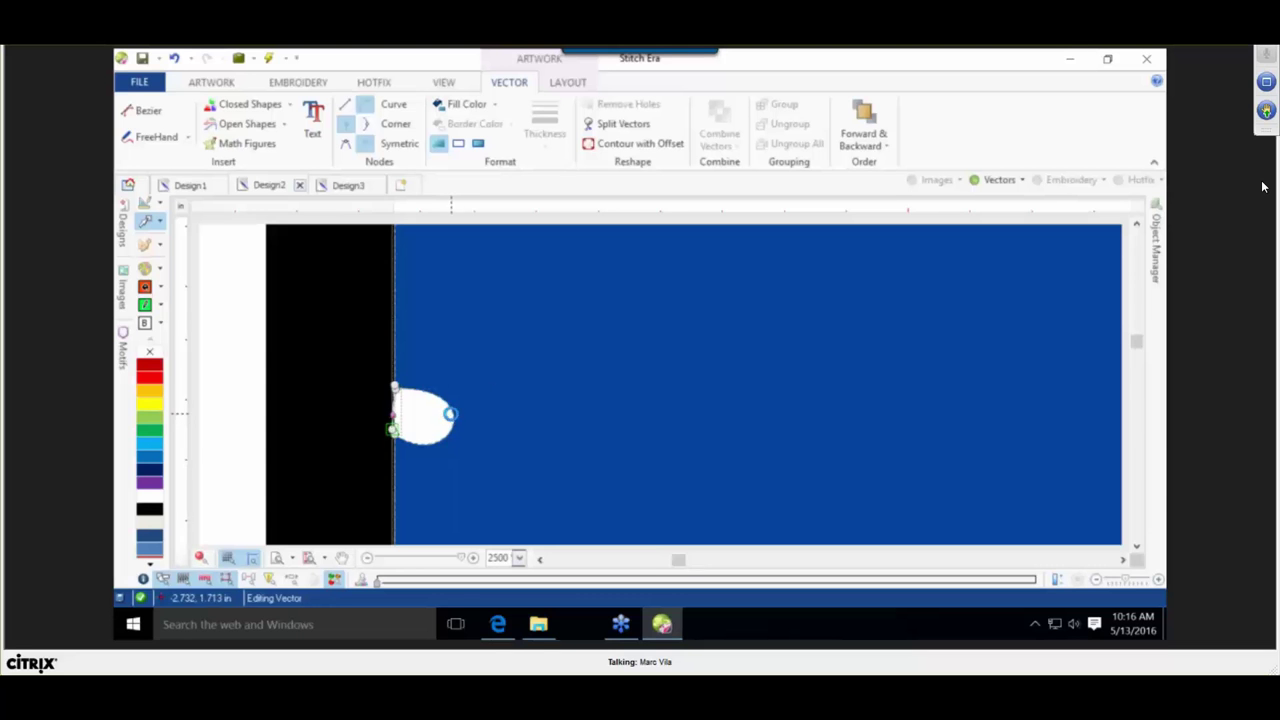
{"action": "key", "text": "Tab"}
{"action": "key", "text": "Tab"}
{"action": "scroll", "coordinate": [591, 425], "scroll_direction": "down", "scroll_amount": 6}
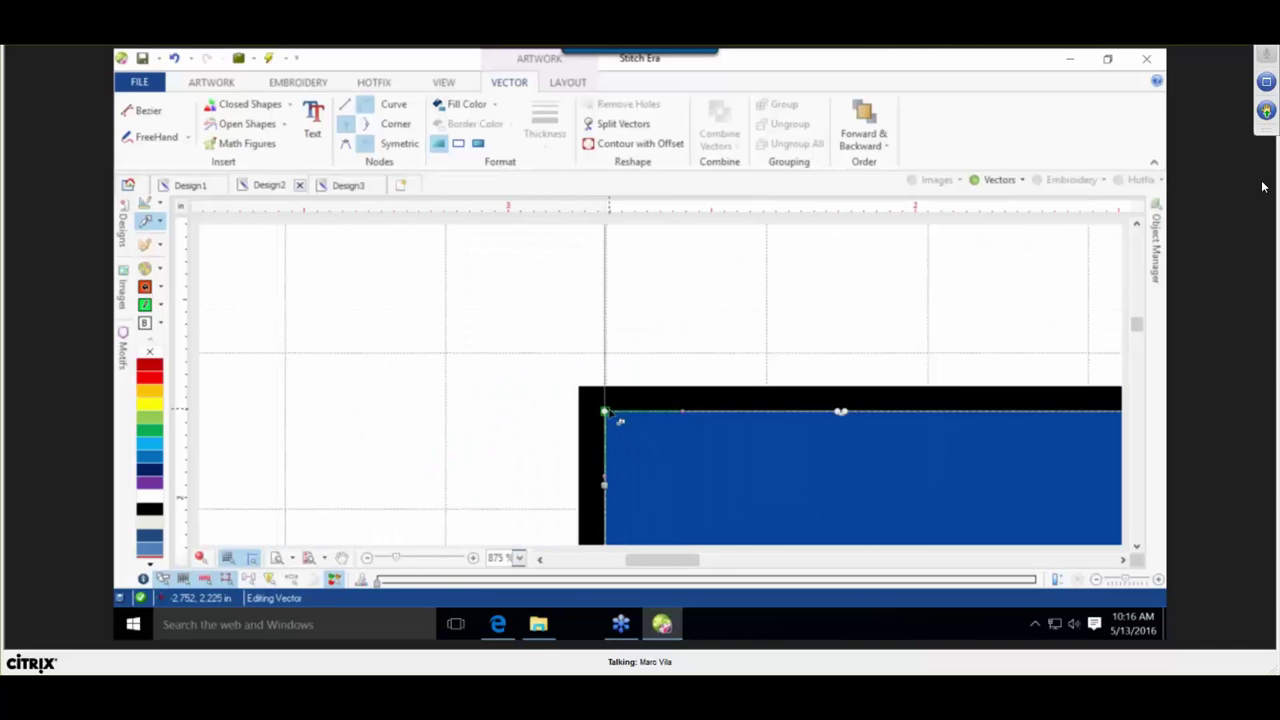
Rectangle-select and delete the blue field's nodes around the star at the inner corner between the upper and left arms.
{"action": "scroll", "coordinate": [607, 427], "scroll_direction": "up", "scroll_amount": 4}
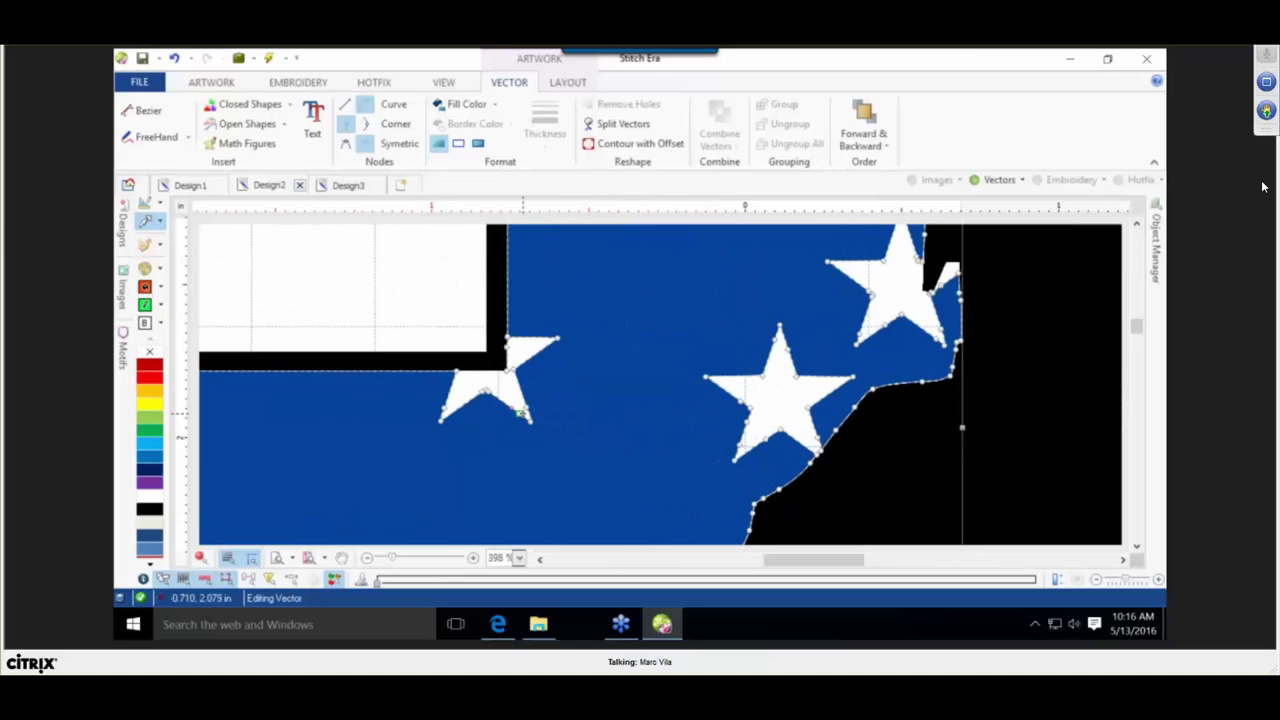
{"action": "right_click", "coordinate": [520, 414]}
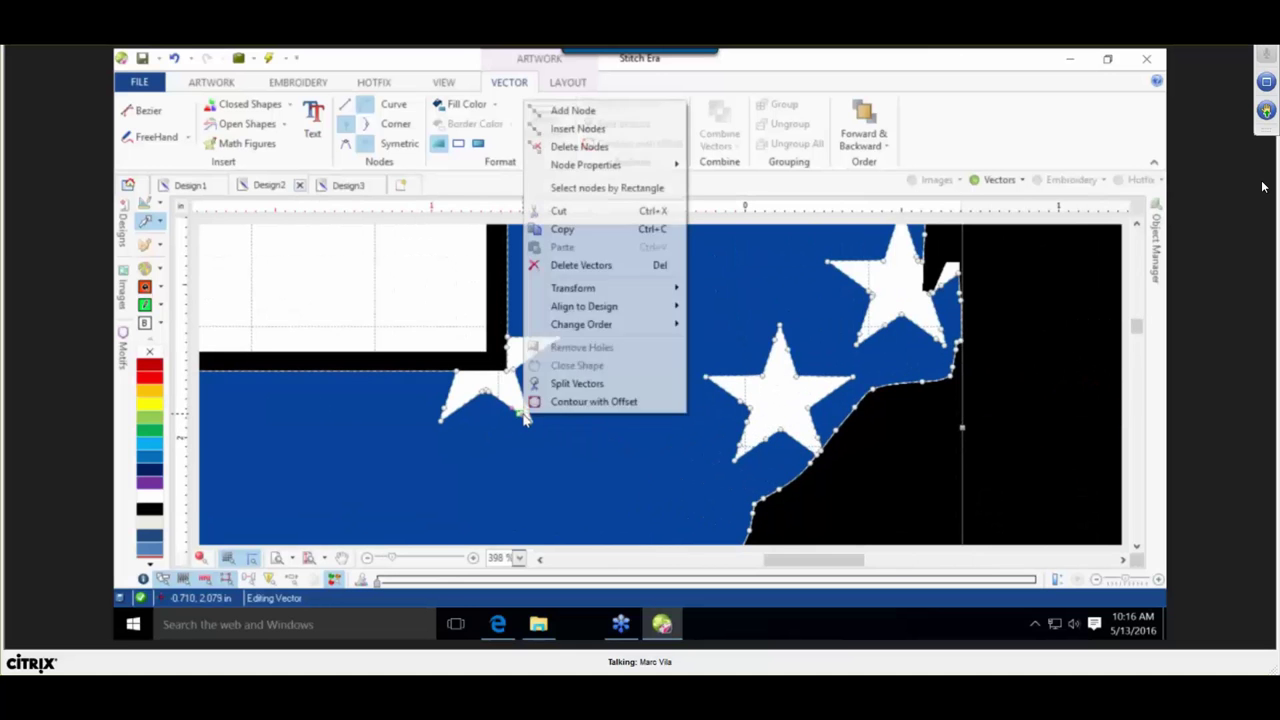
{"action": "left_click", "coordinate": [628, 200]}
{"action": "left_click_drag", "start_coordinate": [403, 497], "coordinate": [586, 369]}
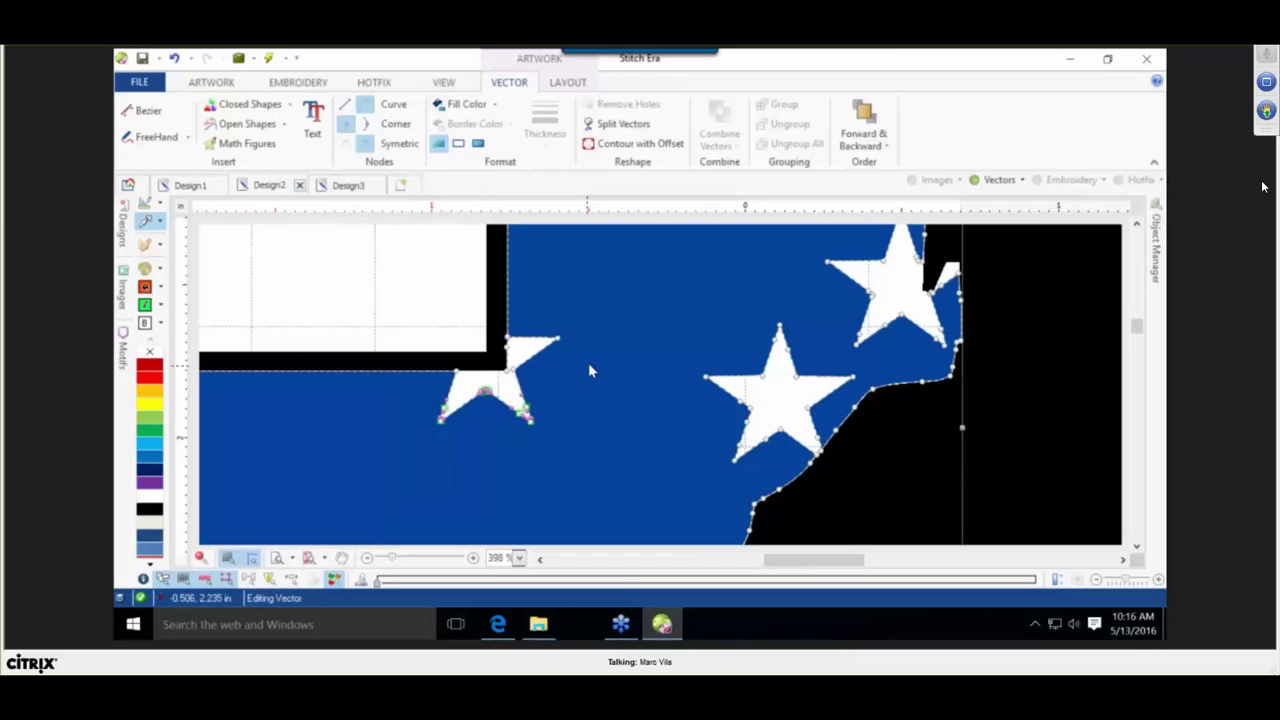
{"action": "key", "text": "Delete"}
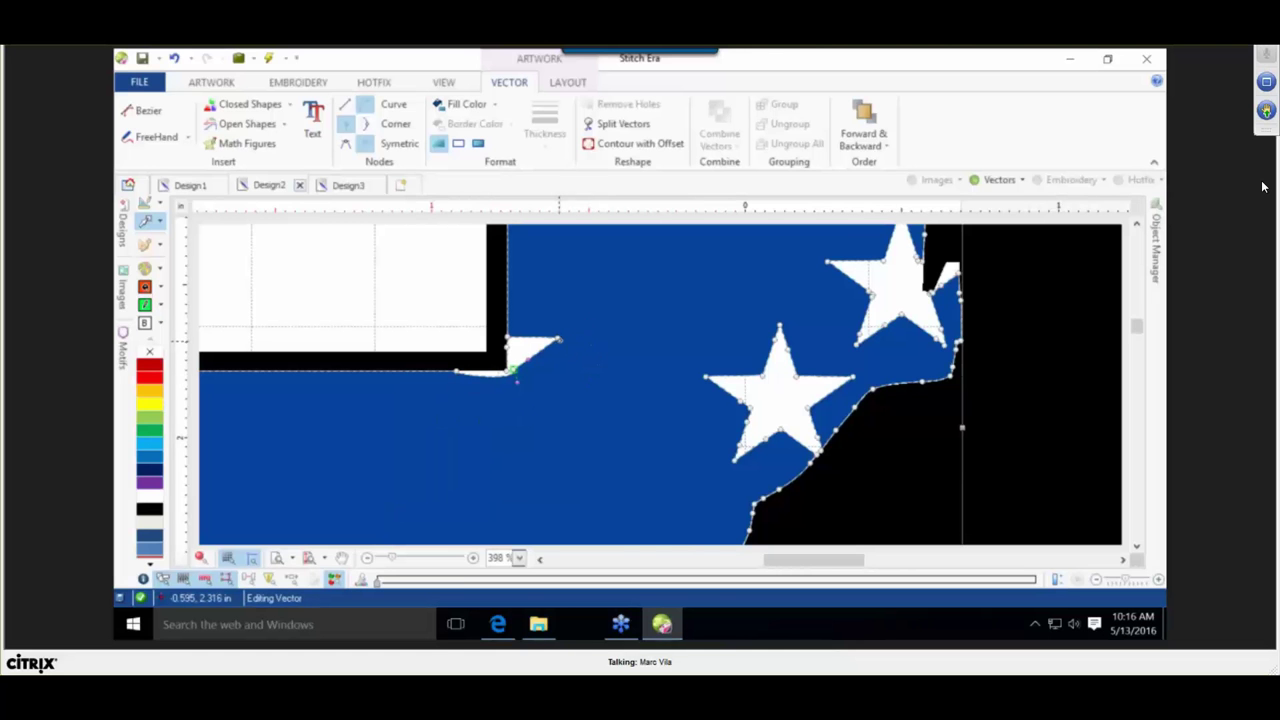
{"action": "right_click", "coordinate": [558, 341]}
{"action": "left_click", "coordinate": [615, 382]}
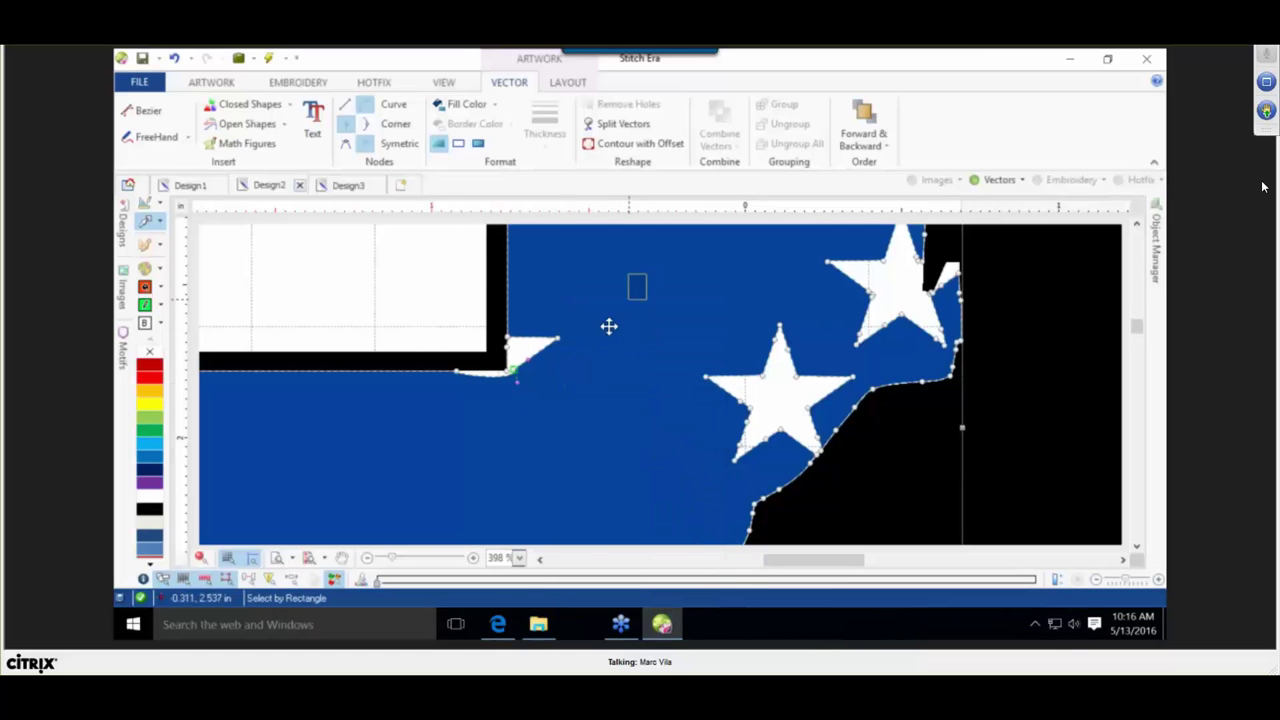
{"action": "left_click_drag", "start_coordinate": [609, 326], "coordinate": [512, 421]}
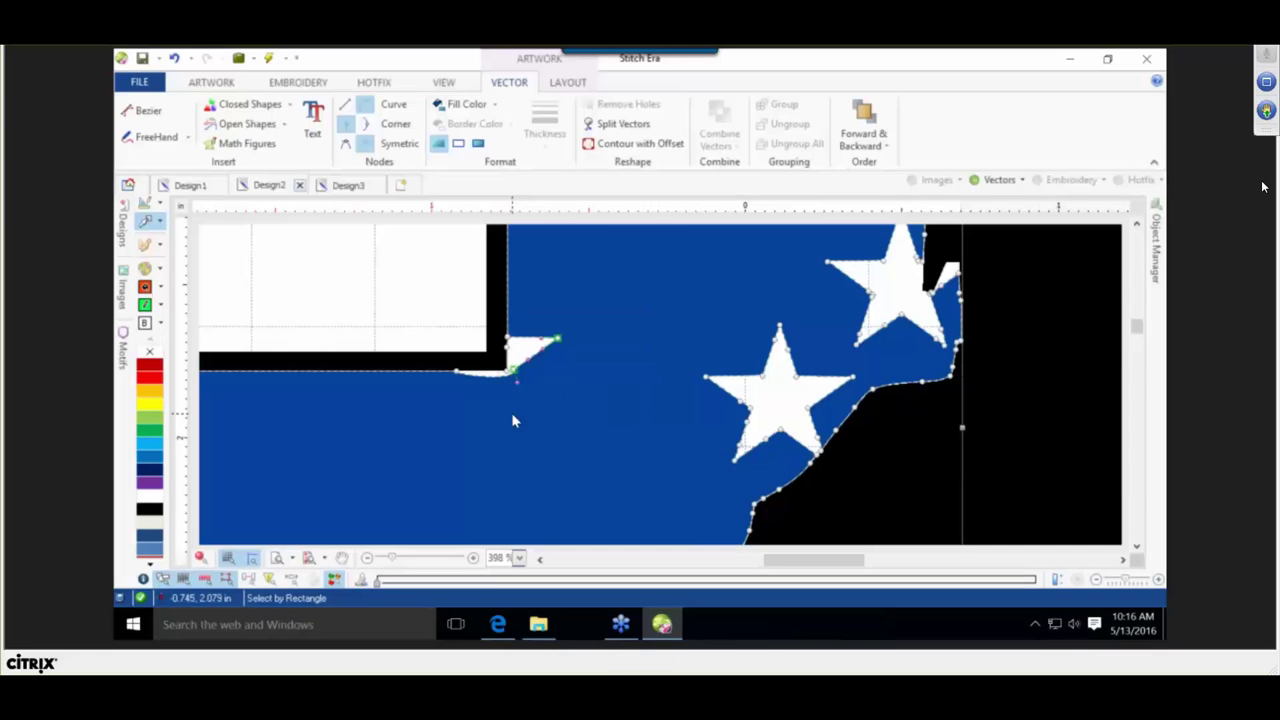
{"action": "key", "text": "Delete"}
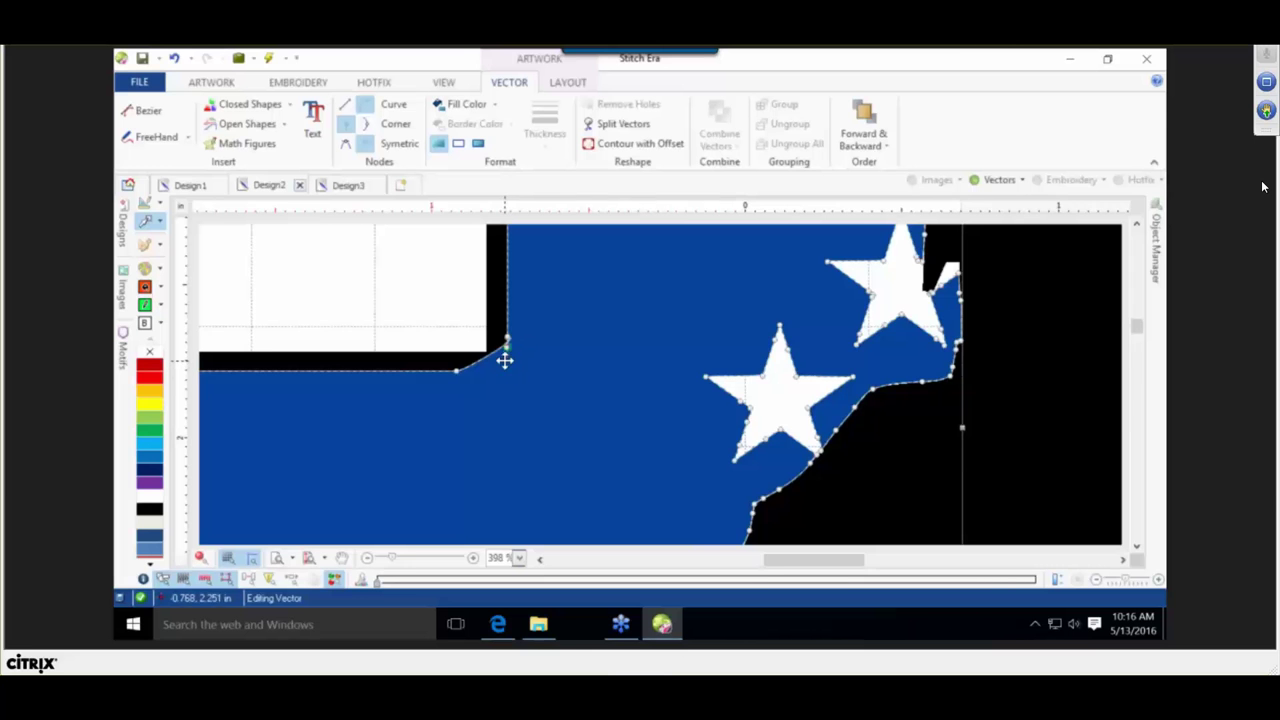
Reshape the blue field's inner corner by moving its node outward, making it a Corner node and bending its handles toward the edges.
{"action": "scroll", "coordinate": [503, 358], "scroll_direction": "up", "scroll_amount": 3}
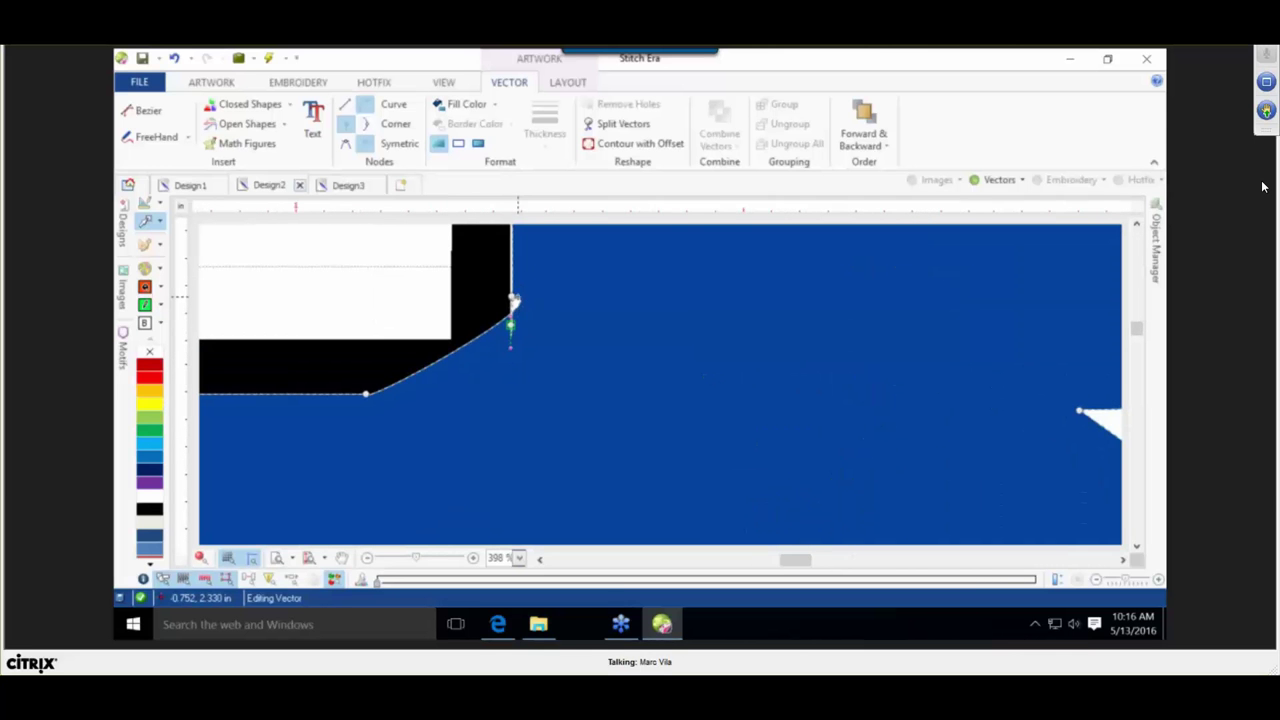
{"action": "left_click_drag", "start_coordinate": [512, 312], "coordinate": [530, 366]}
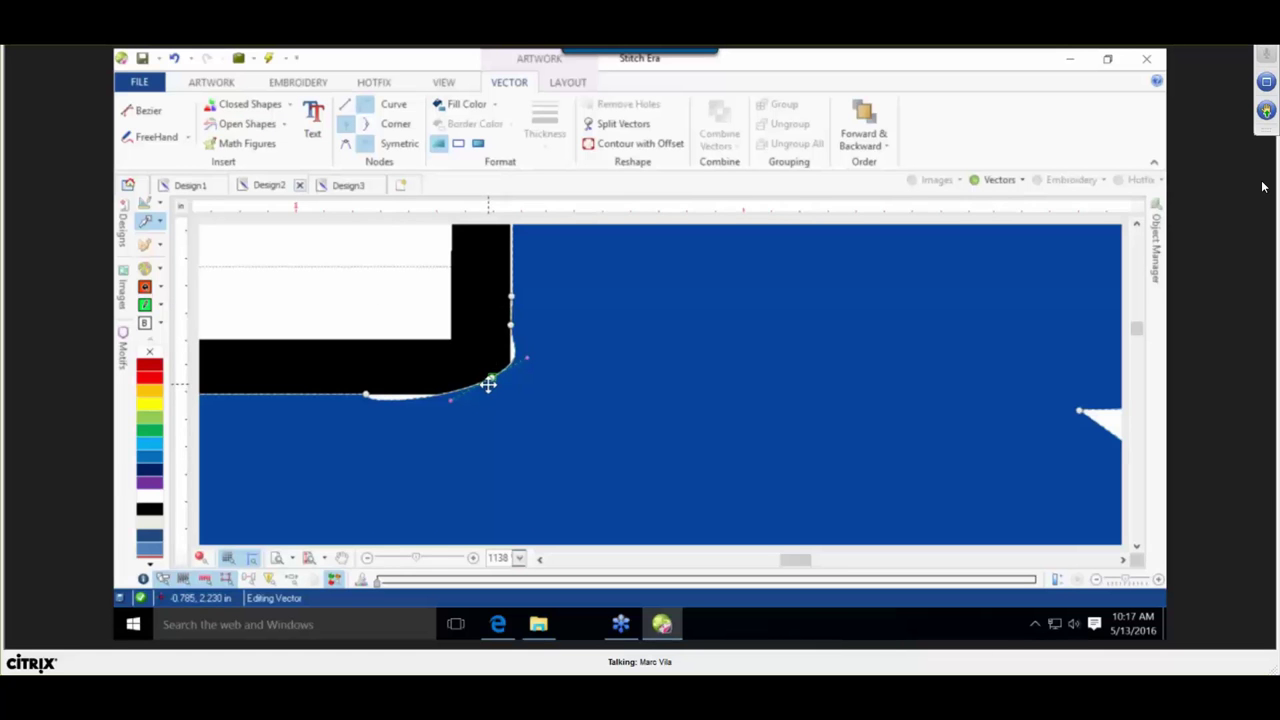
{"action": "scroll", "coordinate": [490, 382], "scroll_direction": "up", "scroll_amount": 1}
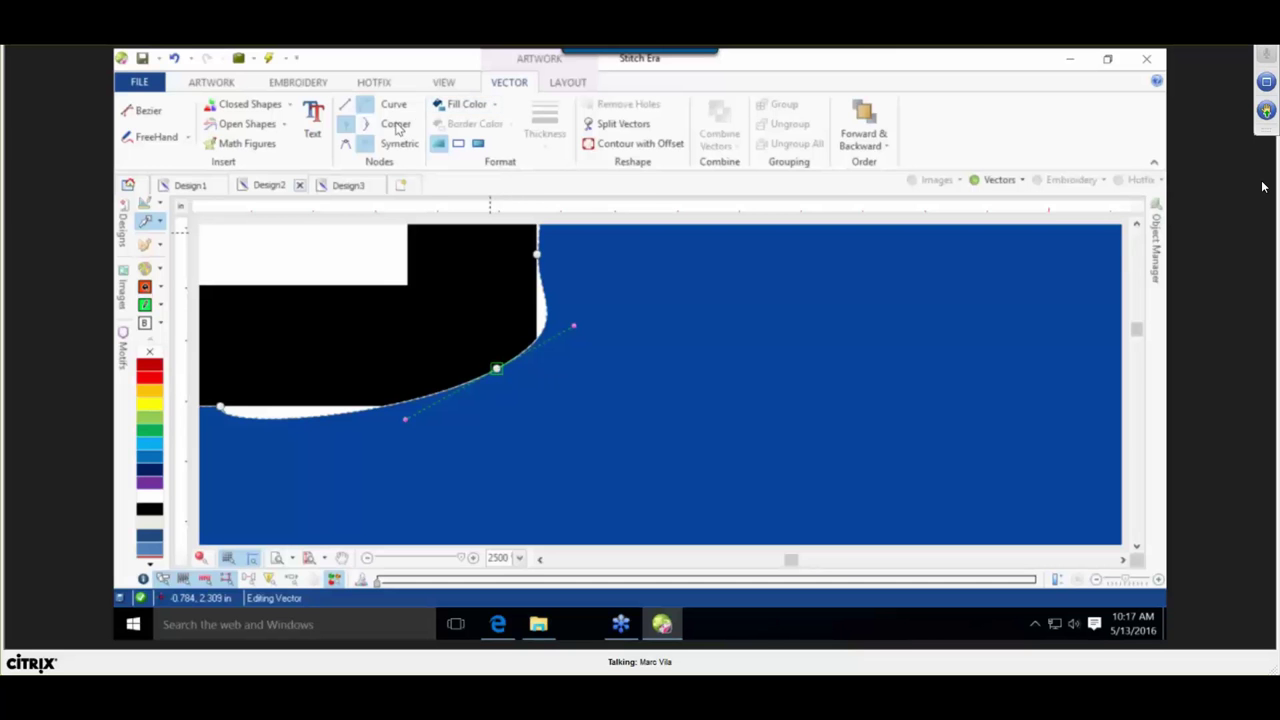
{"action": "left_click", "coordinate": [365, 125]}
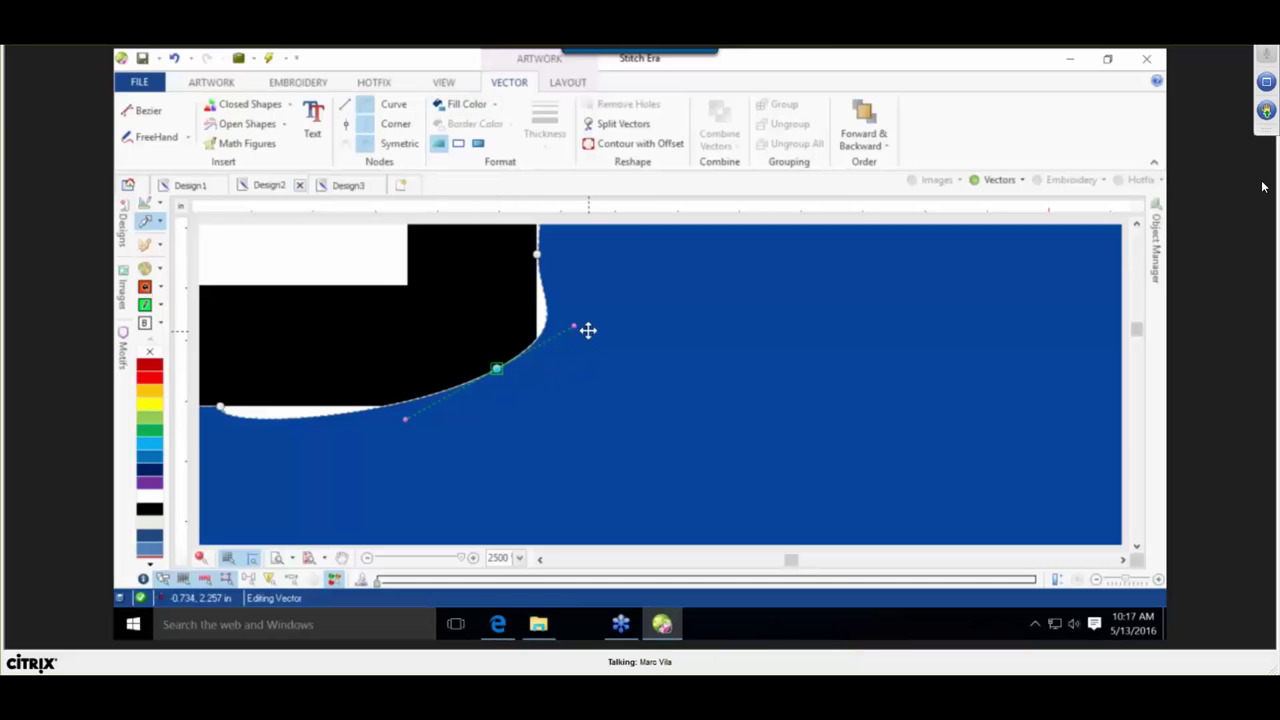
{"action": "left_click_drag", "start_coordinate": [573, 322], "coordinate": [517, 285]}
{"action": "left_click_drag", "start_coordinate": [404, 418], "coordinate": [399, 383]}
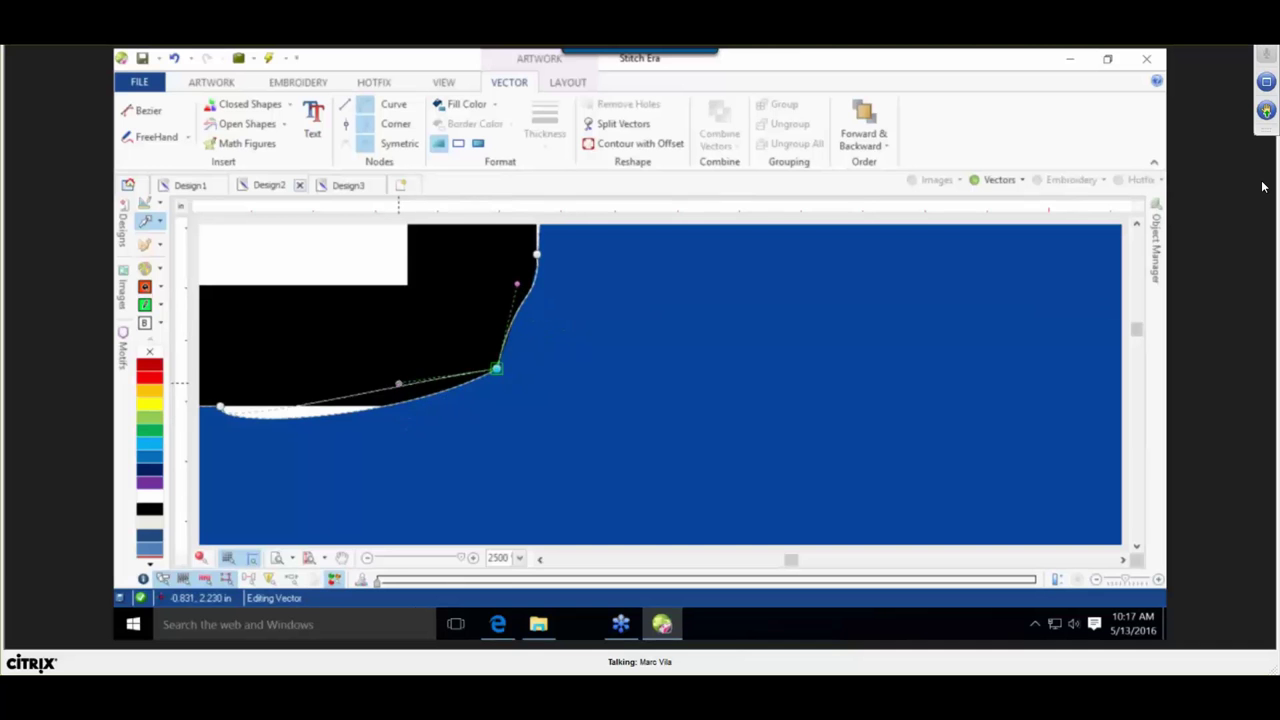
{"action": "left_click_drag", "start_coordinate": [497, 369], "coordinate": [515, 397]}
Straighten the two edges meeting at the inner corner by adjusting the node handles and position, and deselect the blue field.
{"action": "left_click", "coordinate": [220, 408]}
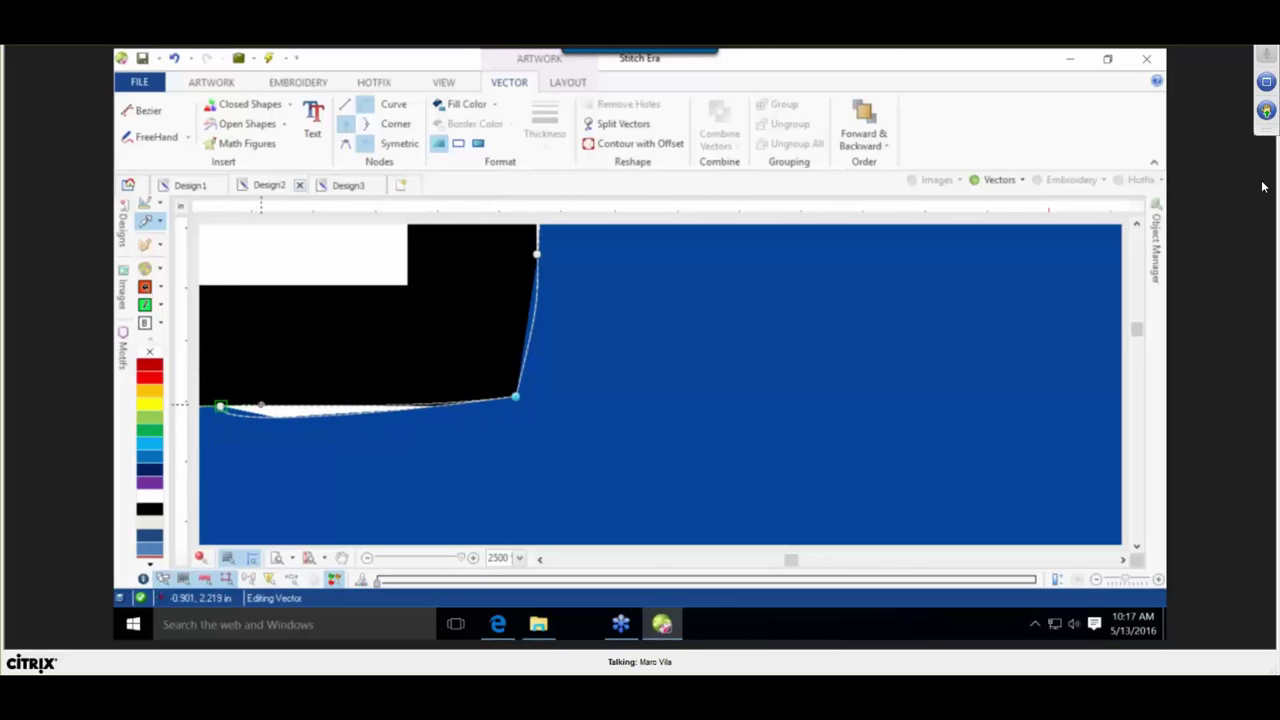
{"action": "left_click_drag", "start_coordinate": [262, 404], "coordinate": [260, 404]}
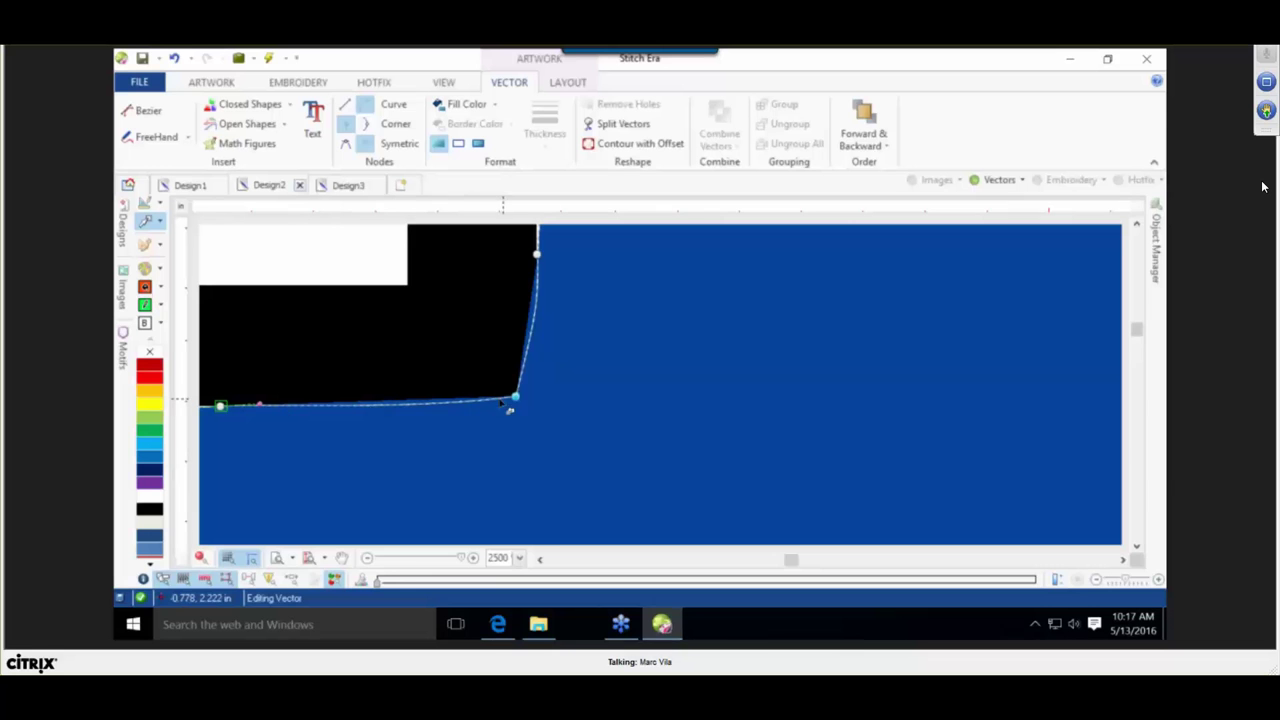
{"action": "left_click_drag", "start_coordinate": [516, 396], "coordinate": [528, 394]}
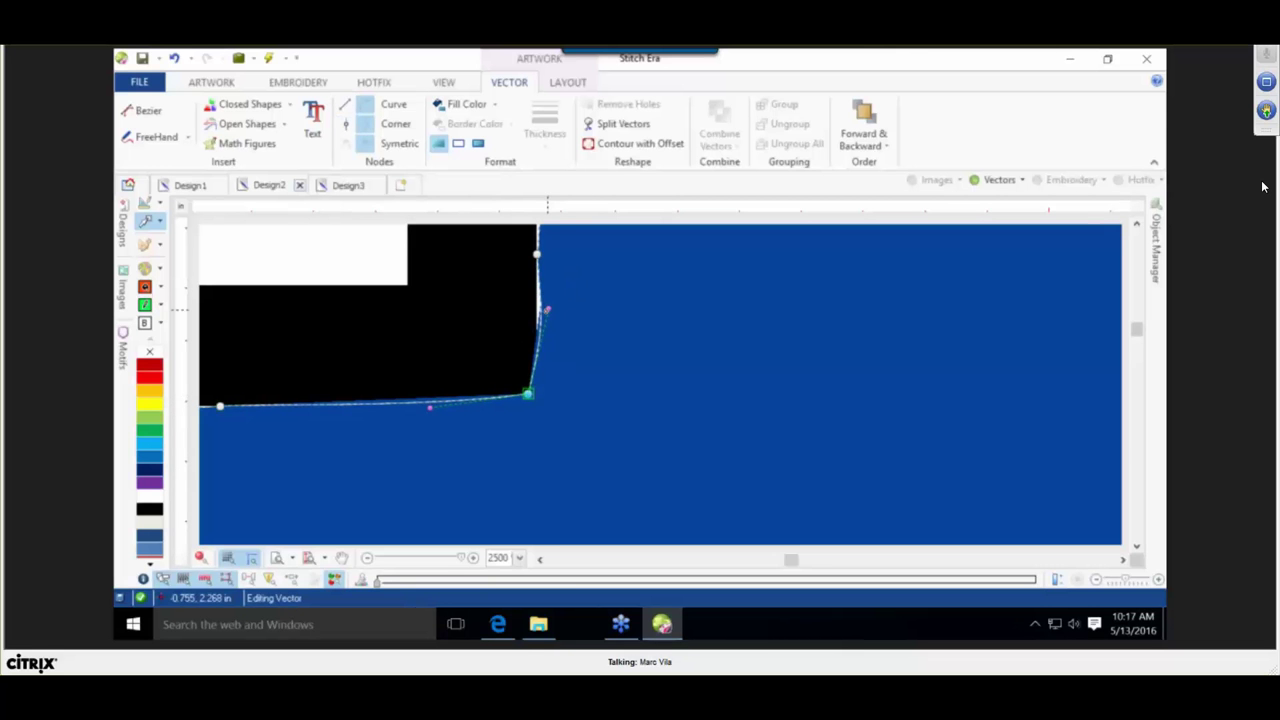
{"action": "mouse_move", "coordinate": [548, 310]}
{"action": "left_mouse_down"}
{"action": "mouse_move", "coordinate": [534, 303]}
{"action": "mouse_move", "coordinate": [542, 310]}
{"action": "left_mouse_up"}
{"action": "left_click_drag", "start_coordinate": [430, 407], "coordinate": [429, 399]}
{"action": "scroll", "coordinate": [524, 387], "scroll_direction": "down", "scroll_amount": 3}
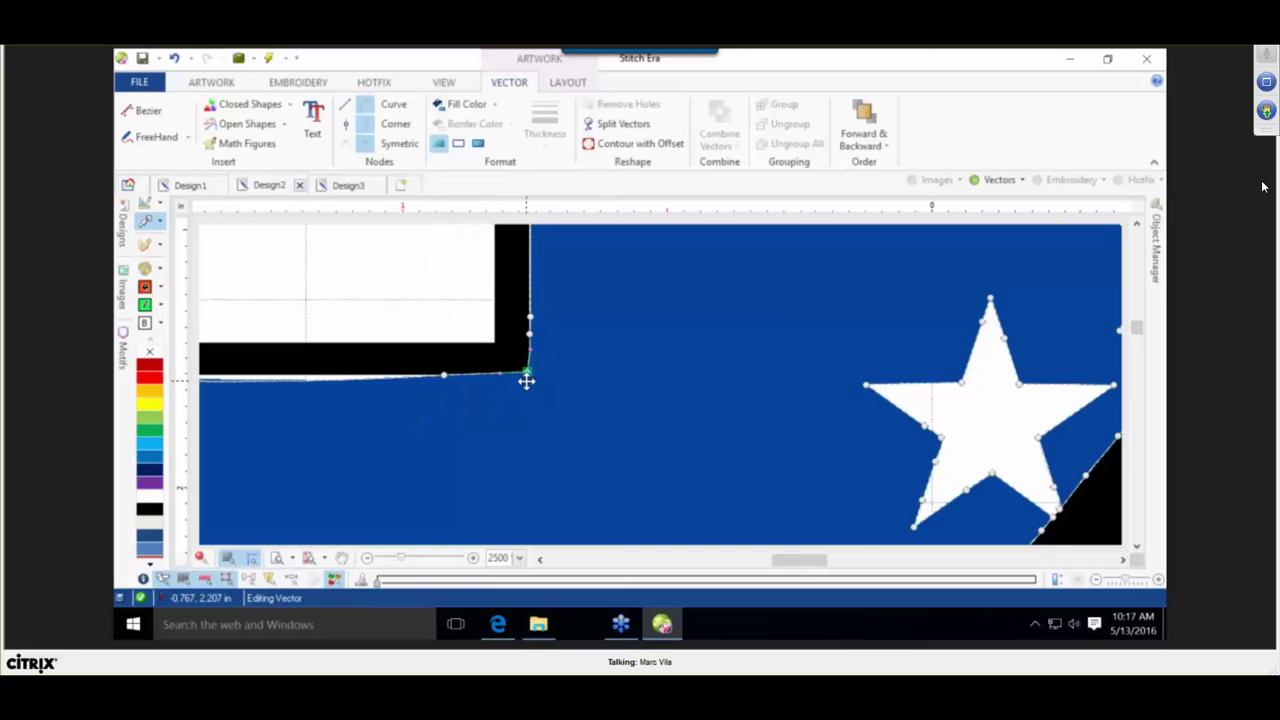
{"action": "scroll", "coordinate": [524, 387], "scroll_direction": "down", "scroll_amount": 2}
{"action": "left_click", "coordinate": [362, 318]}
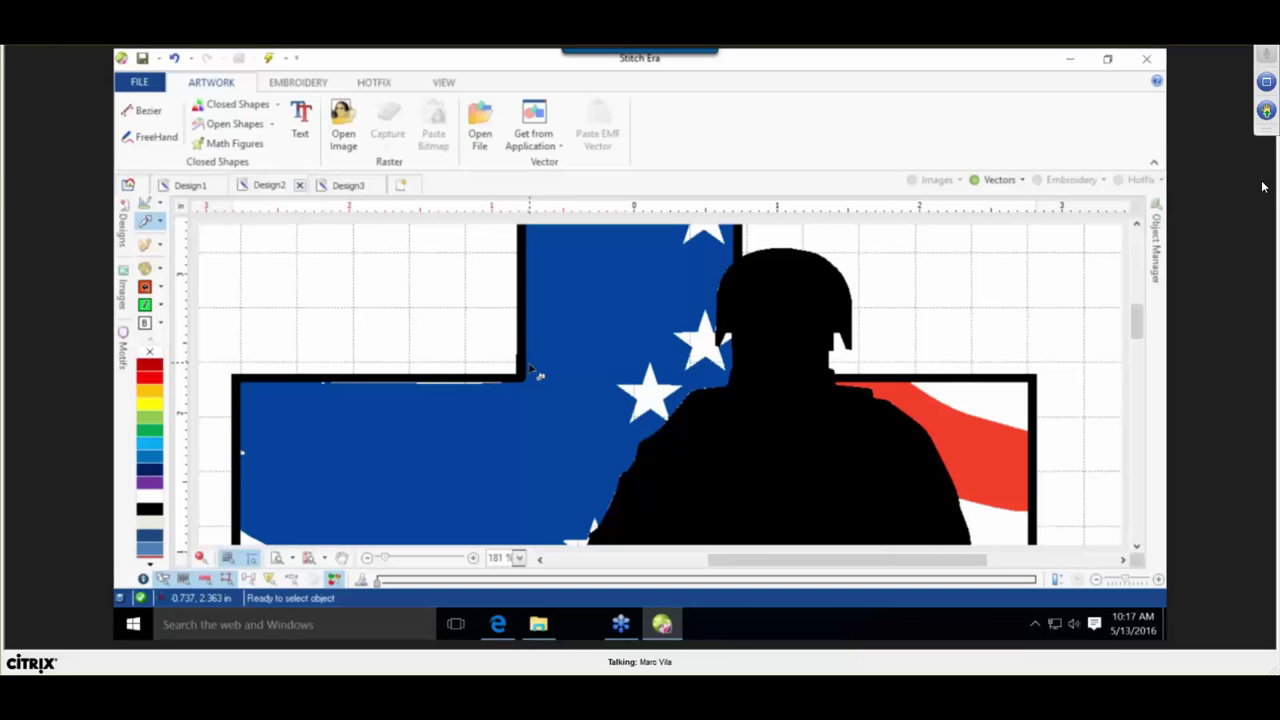
Select all vectors of the soldier-and-cross artwork and delete them.
{"action": "scroll", "coordinate": [534, 374], "scroll_direction": "down", "scroll_amount": 2}
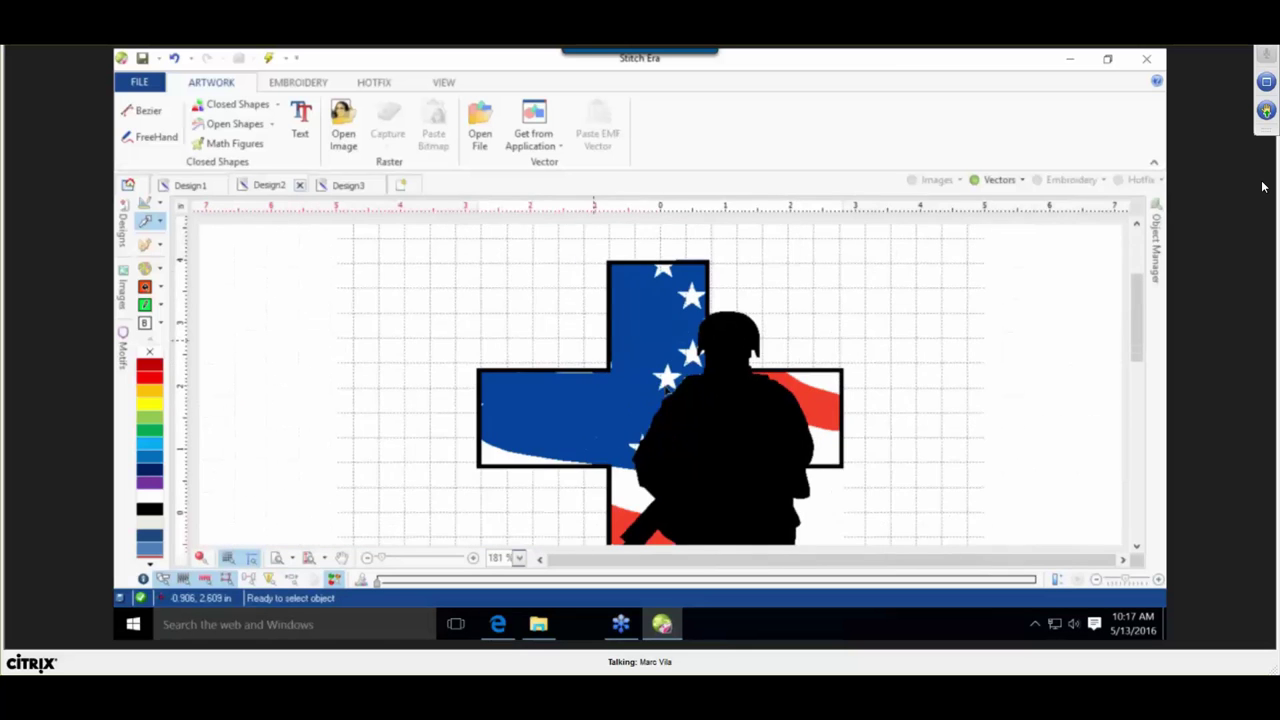
{"action": "scroll", "coordinate": [507, 287], "scroll_direction": "down", "scroll_amount": 2}
{"action": "left_click_drag", "start_coordinate": [507, 251], "coordinate": [841, 547]}
{"action": "key", "text": "Delete"}
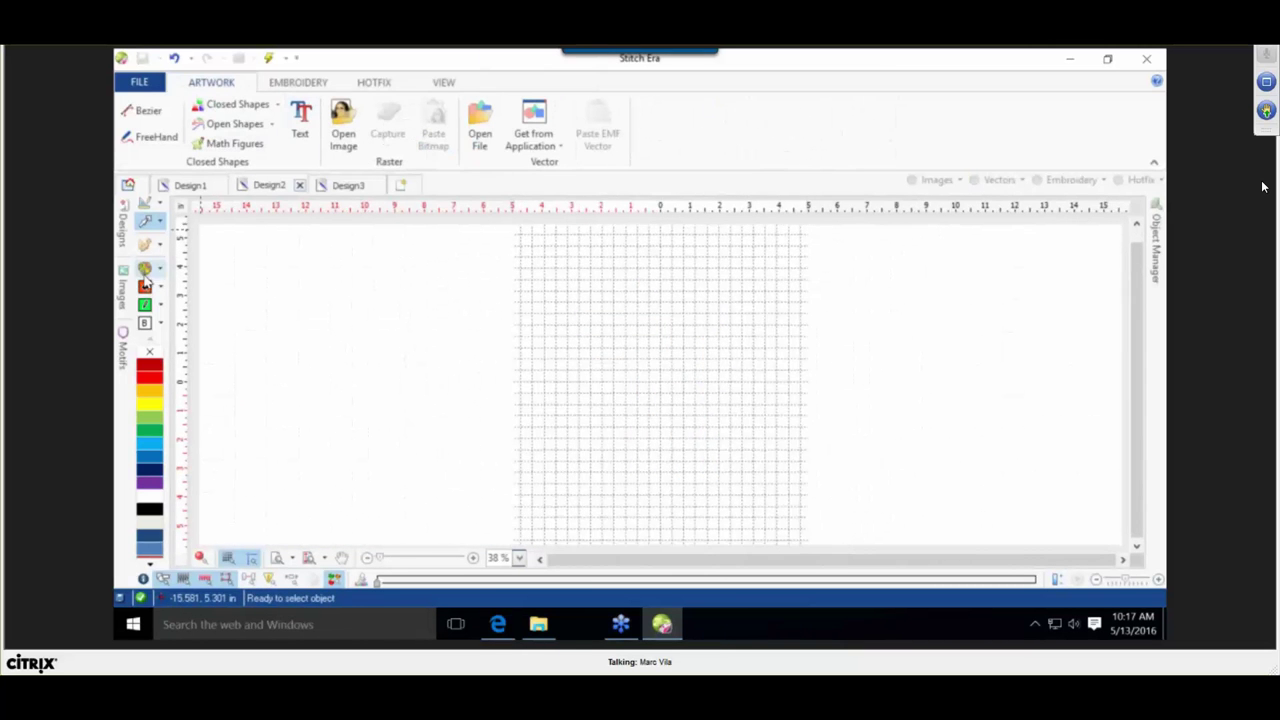
Insert the raster image solider%20cross%20silhouette from the Clip Art folder into the current document.
{"action": "left_click", "coordinate": [148, 86]}
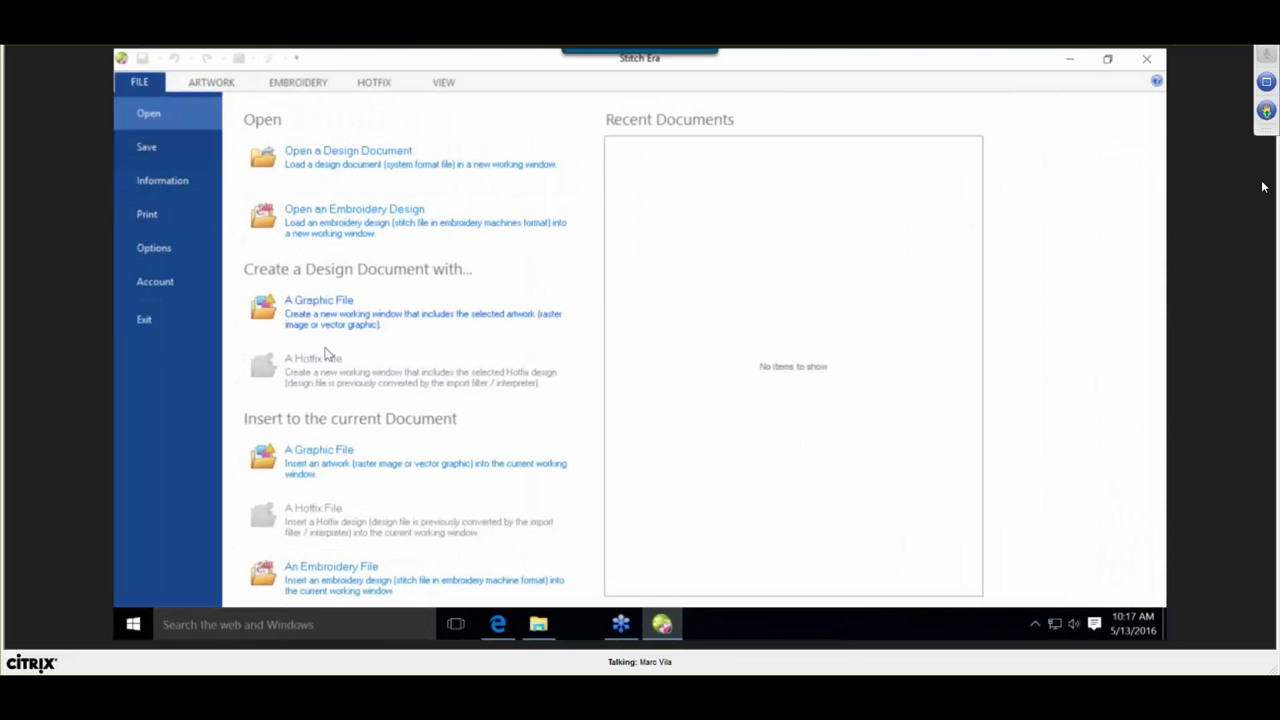
{"action": "left_click", "coordinate": [306, 480]}
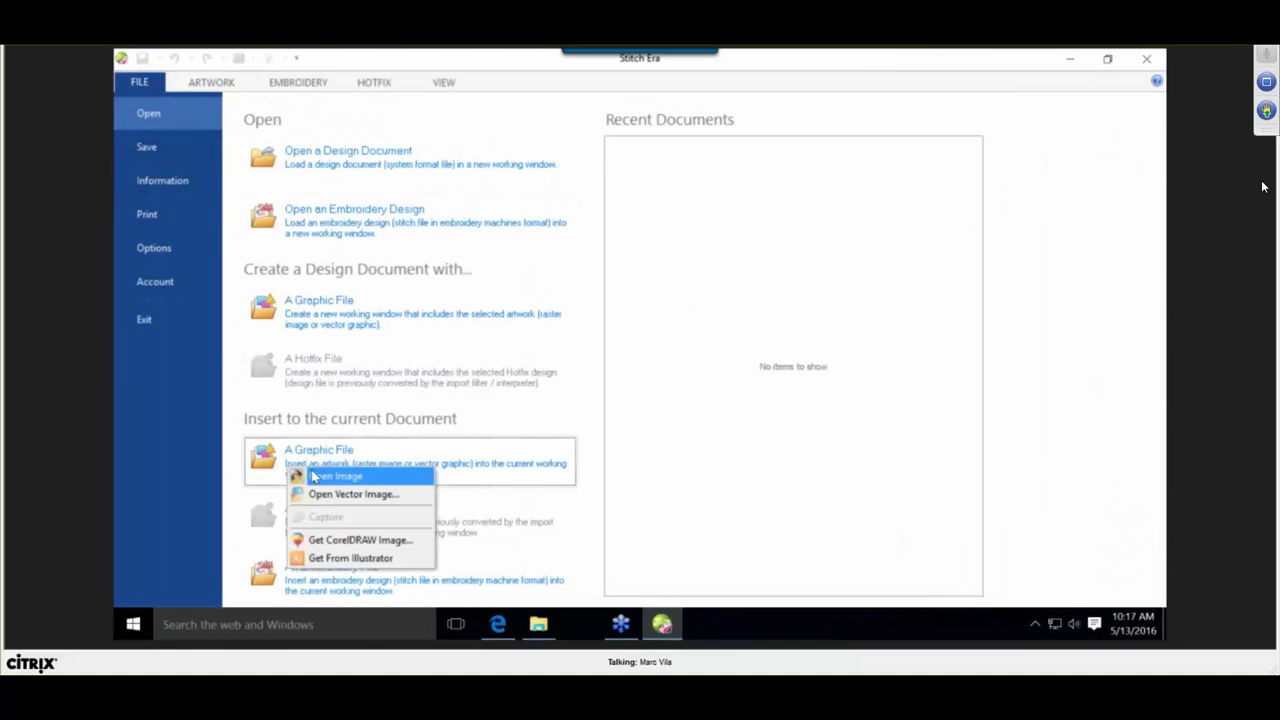
{"action": "left_click", "coordinate": [398, 480]}
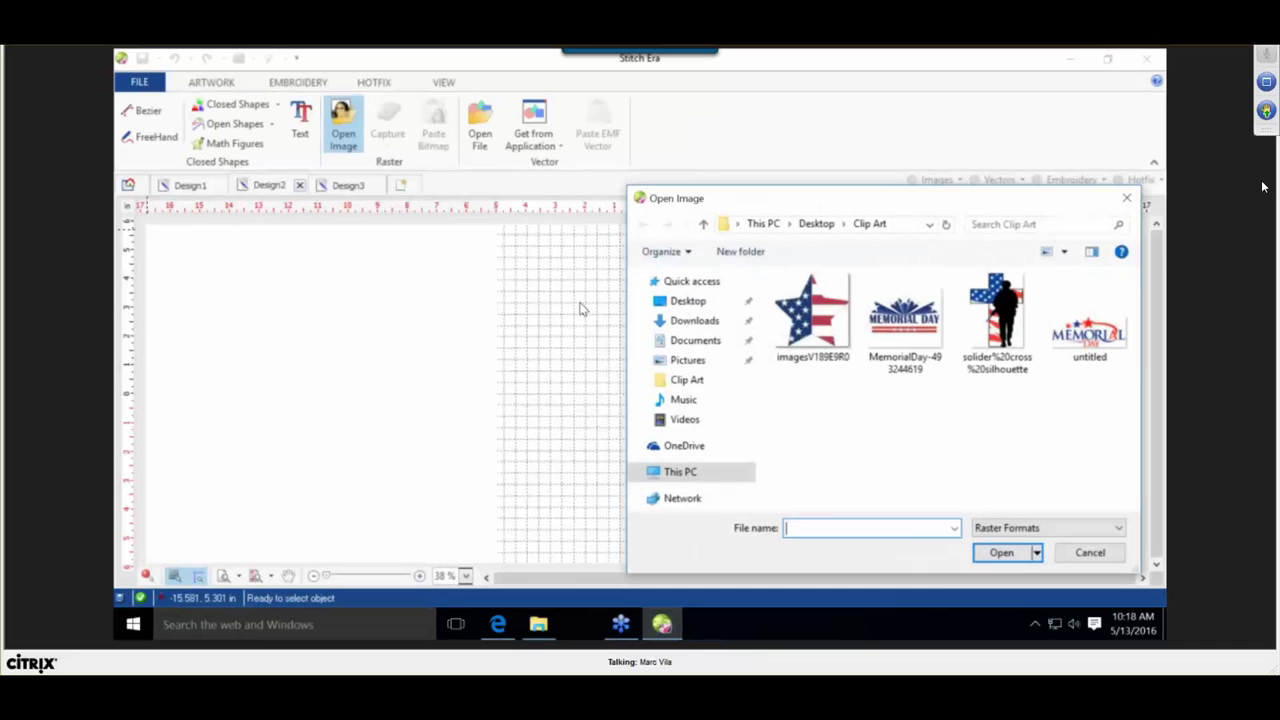
{"action": "left_click", "coordinate": [995, 318]}
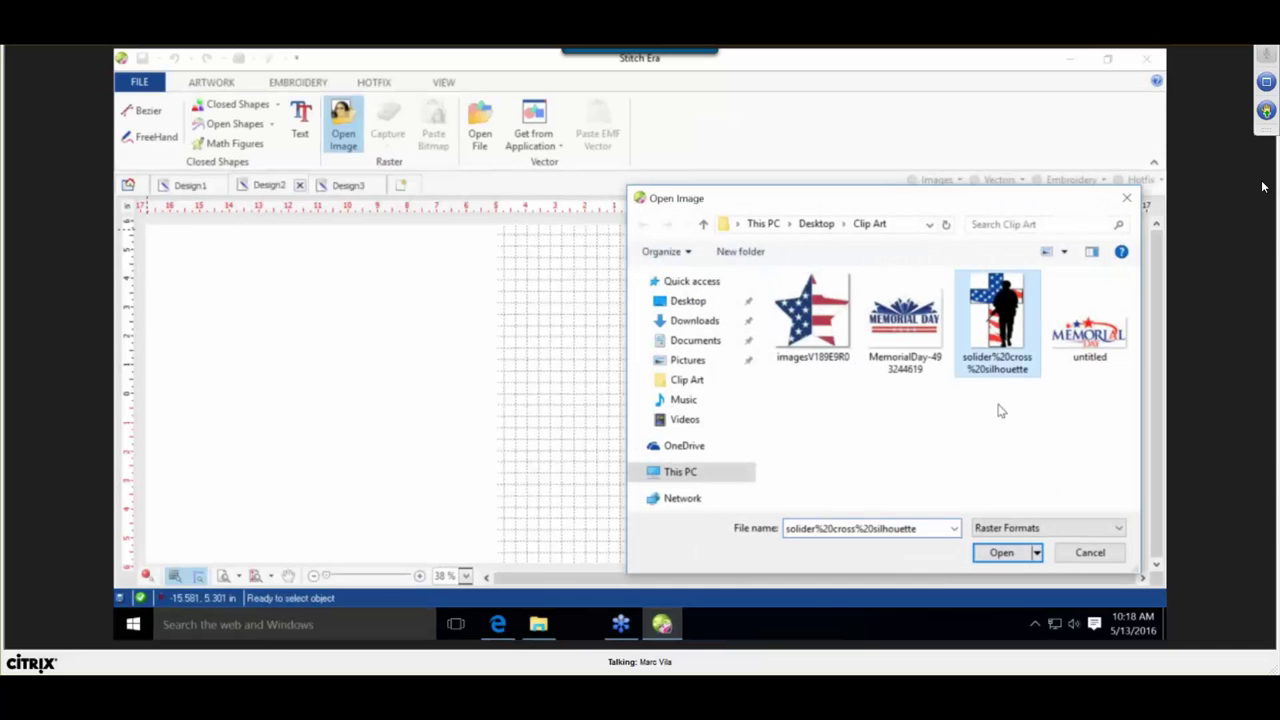
{"action": "left_click", "coordinate": [1003, 553]}
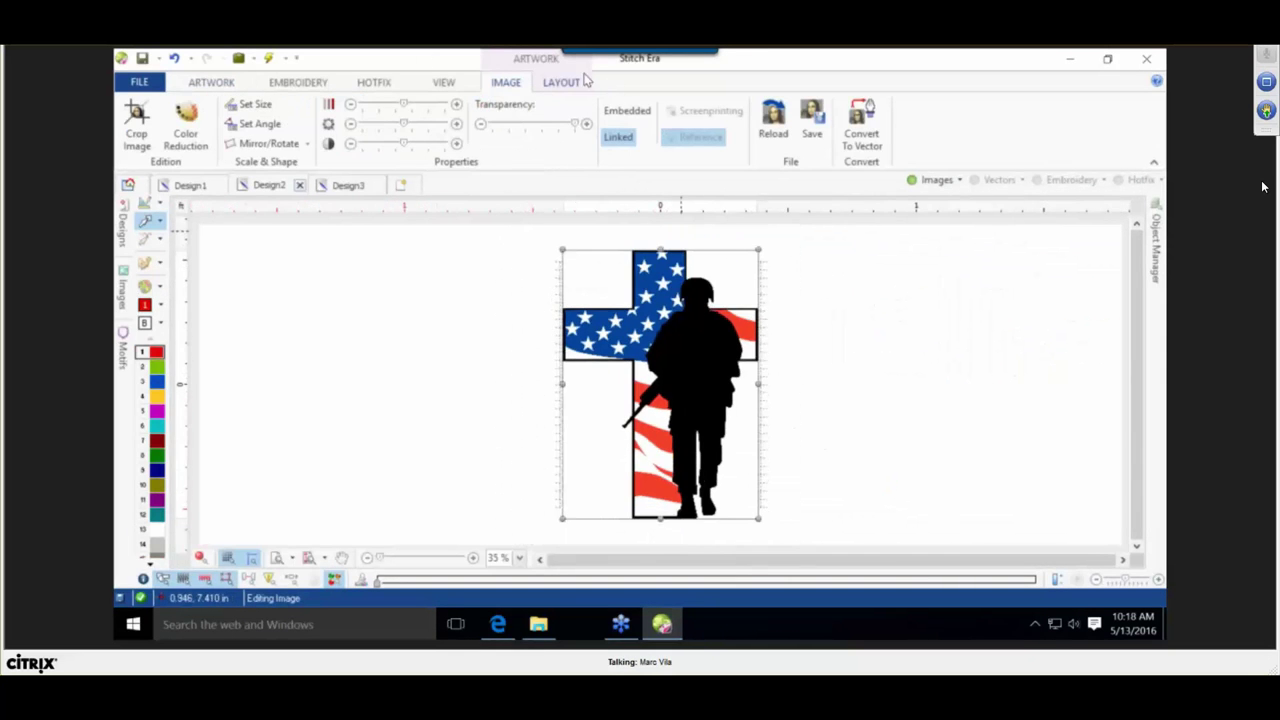
Scale the image with Set Size by measuring the cross from top to bottom and setting that length to 8 in, then deselect it.
{"action": "left_click", "coordinate": [561, 84]}
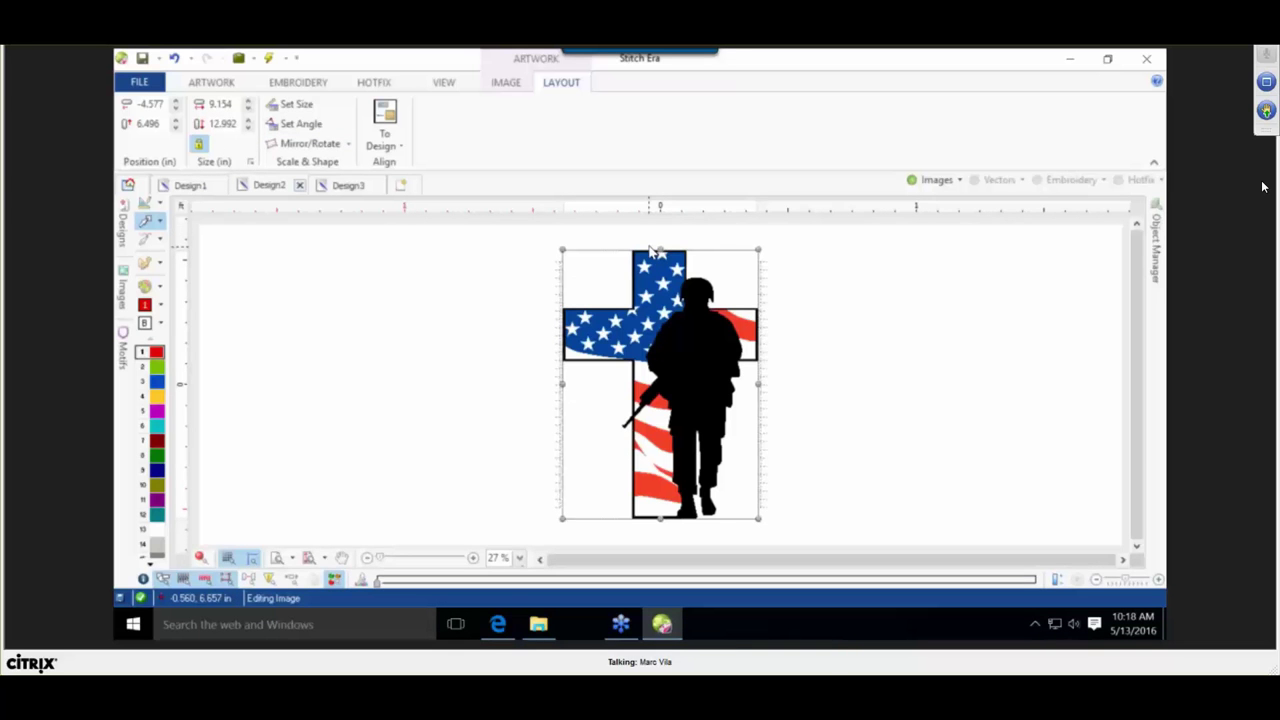
{"action": "left_click", "coordinate": [292, 104]}
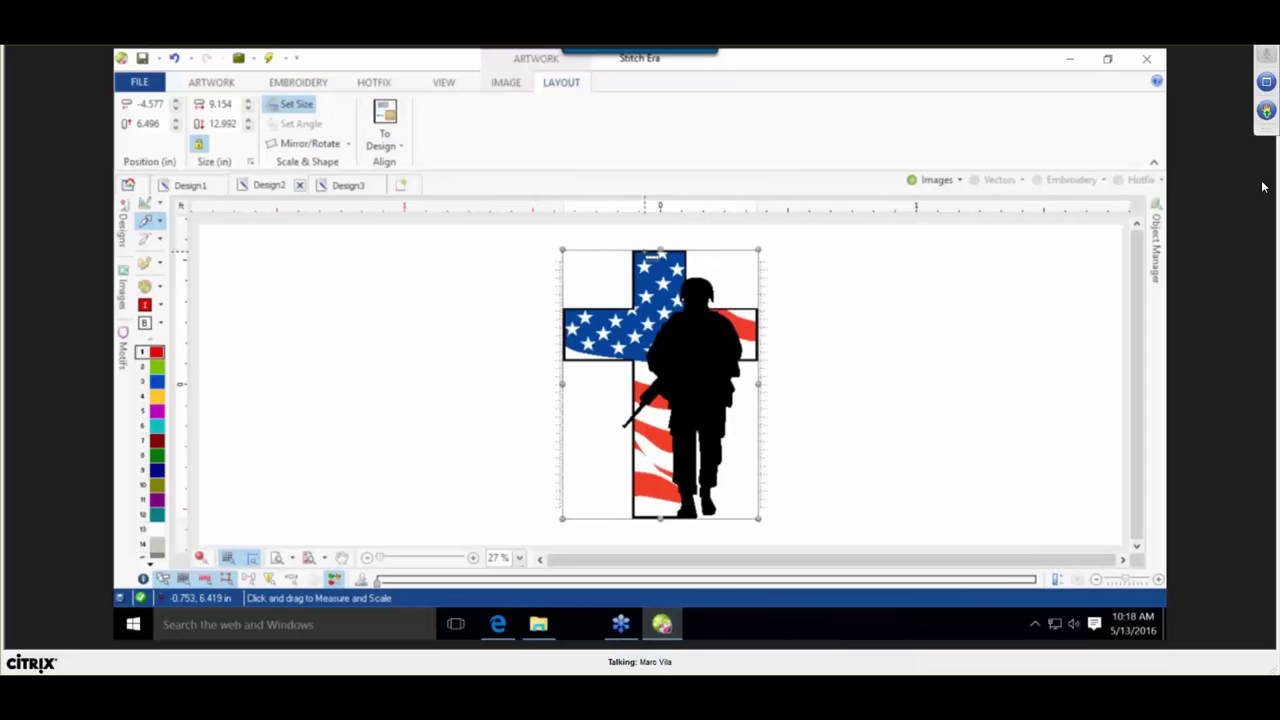
{"action": "left_click_drag", "start_coordinate": [652, 255], "coordinate": [655, 522]}
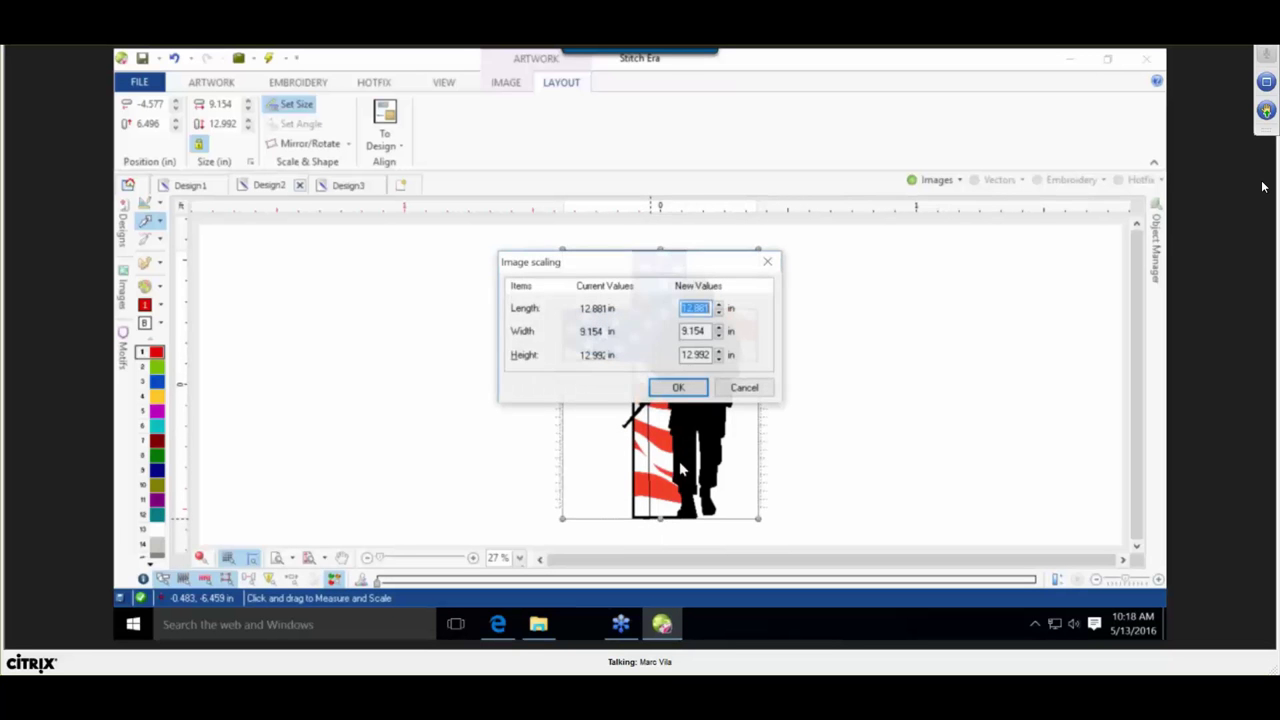
{"action": "type", "text": "8"}
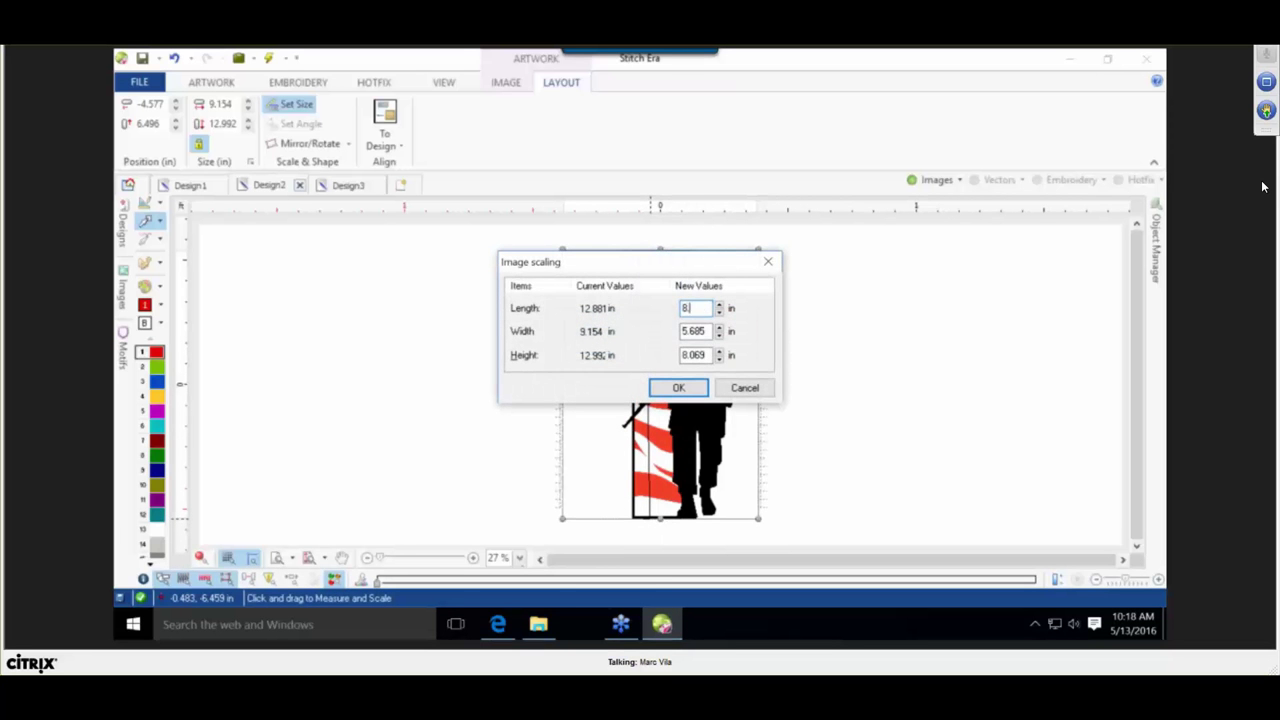
{"action": "key", "text": "Return"}
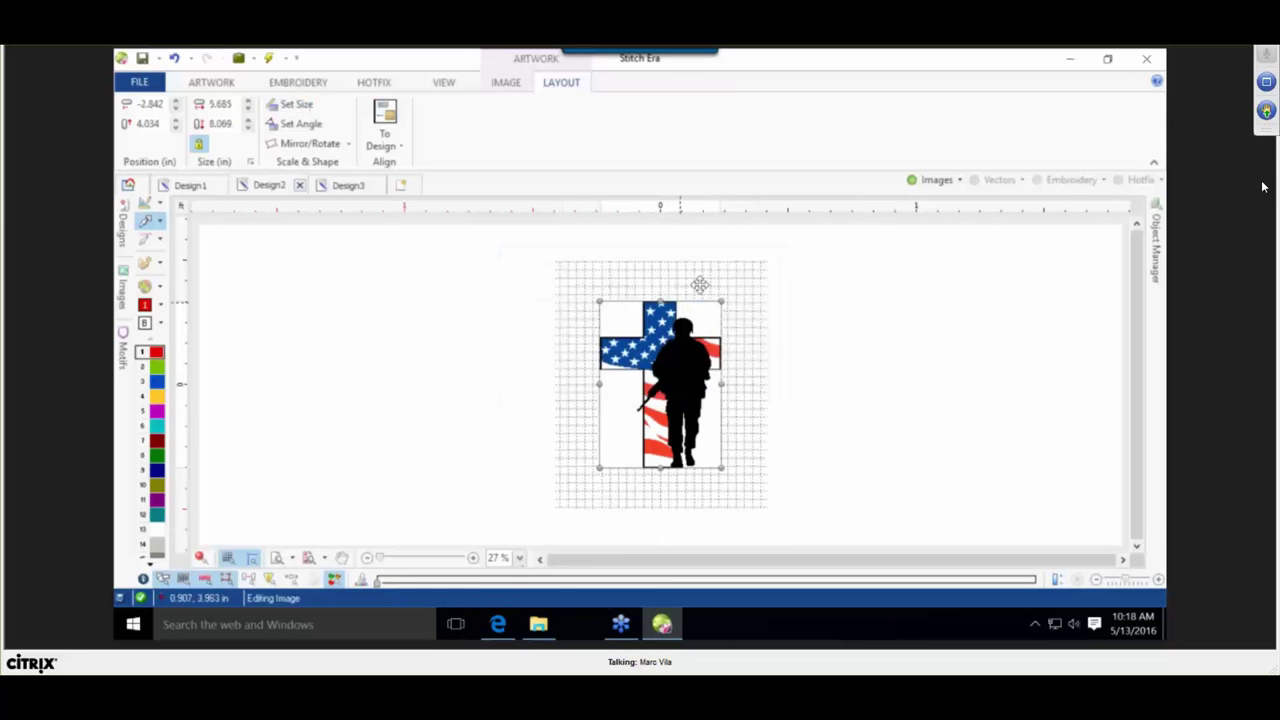
{"action": "left_click", "coordinate": [508, 344]}
{"action": "scroll", "coordinate": [681, 343], "scroll_direction": "up", "scroll_amount": 4}
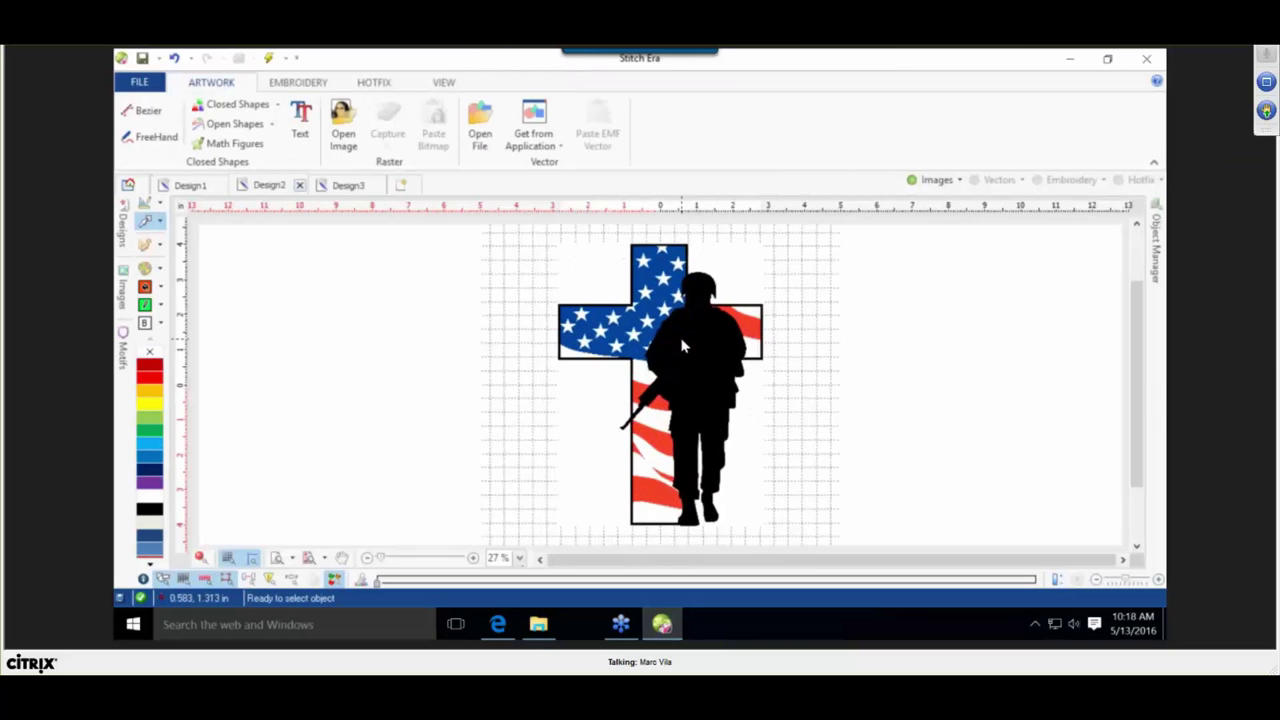
Expand the webinar control panel, start a question with "li don't understand why", and select the soldier-and-cross image in the design.
{"action": "left_click", "coordinate": [1265, 50]}
{"action": "scroll", "coordinate": [661, 308], "scroll_direction": "down", "scroll_amount": 2}
{"action": "scroll", "coordinate": [663, 285], "scroll_direction": "up", "scroll_amount": 2}
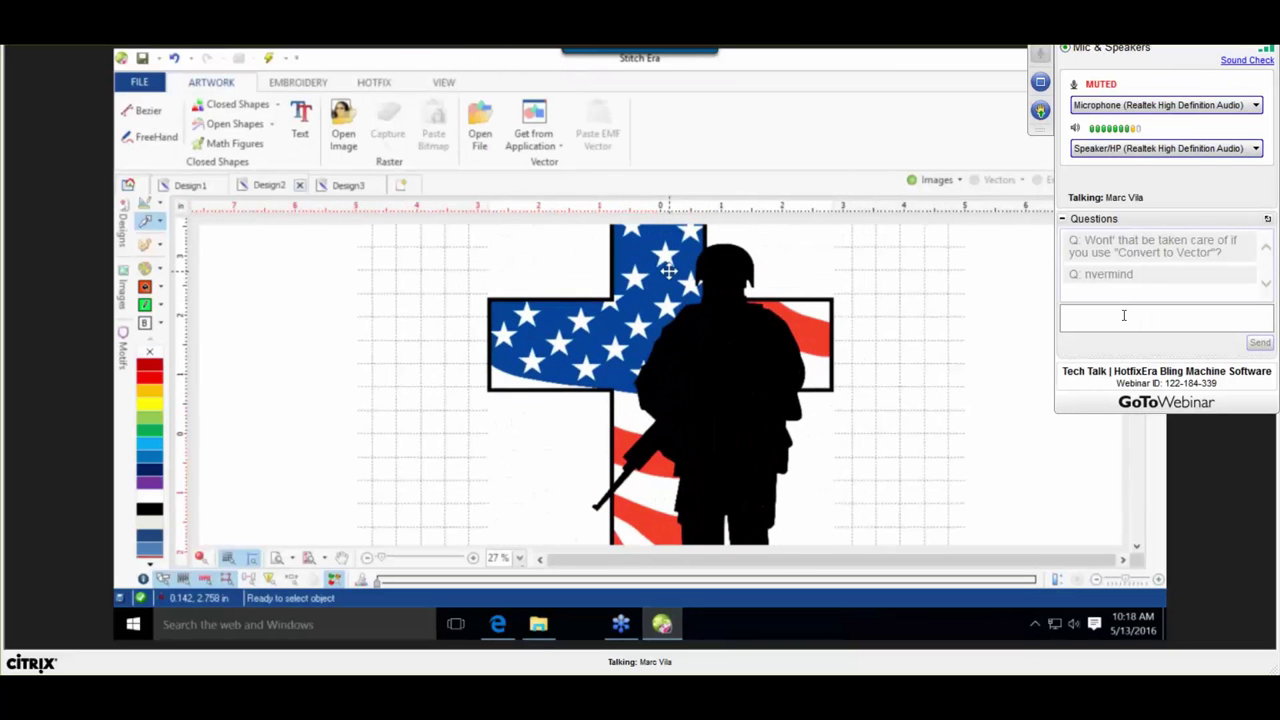
{"action": "left_click", "coordinate": [662, 268]}
{"action": "type", "text": "i don't "}
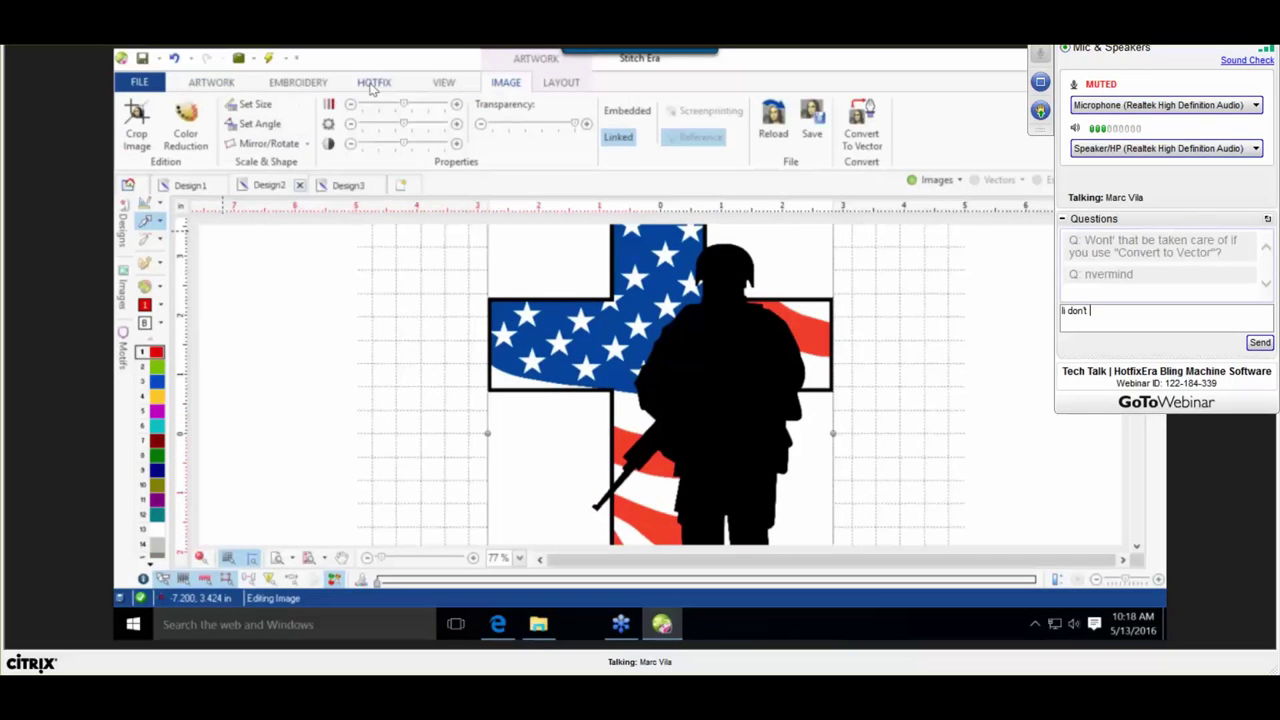
{"action": "type", "text": "understand why"}
Try a Single Hotfix Fill with Auto Complete on the red stripe, and send the question "li don't understand why you need the bounding box?".
{"action": "left_click", "coordinate": [140, 134]}
{"action": "left_click", "coordinate": [262, 214]}
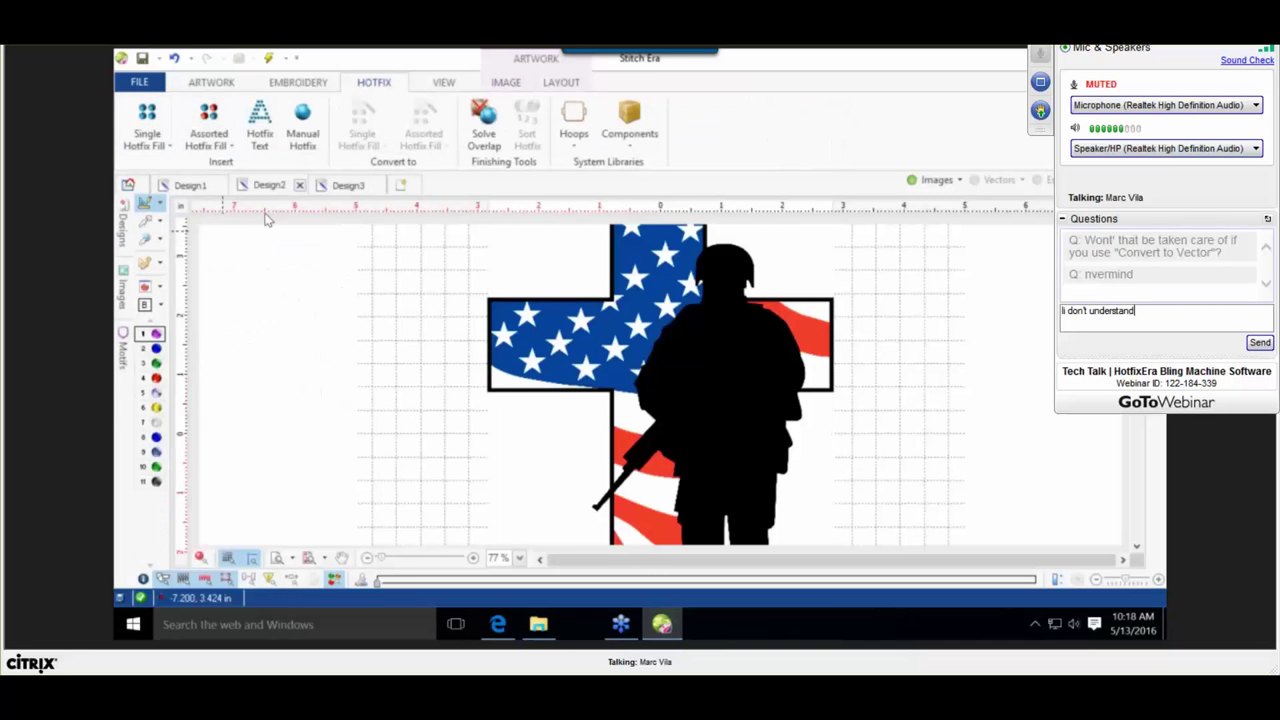
{"action": "type", "text": "you need the"}
{"action": "left_click", "coordinate": [146, 123]}
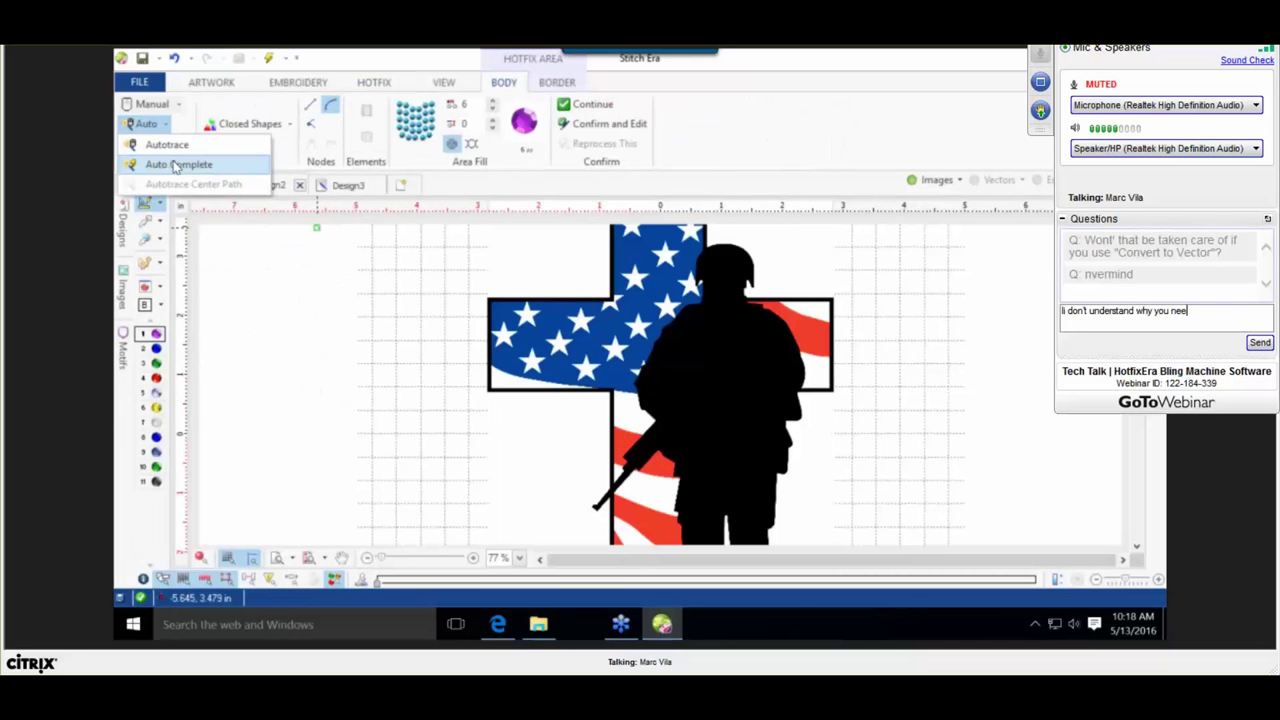
{"action": "left_click", "coordinate": [176, 165]}
{"action": "type", "text": "b"}
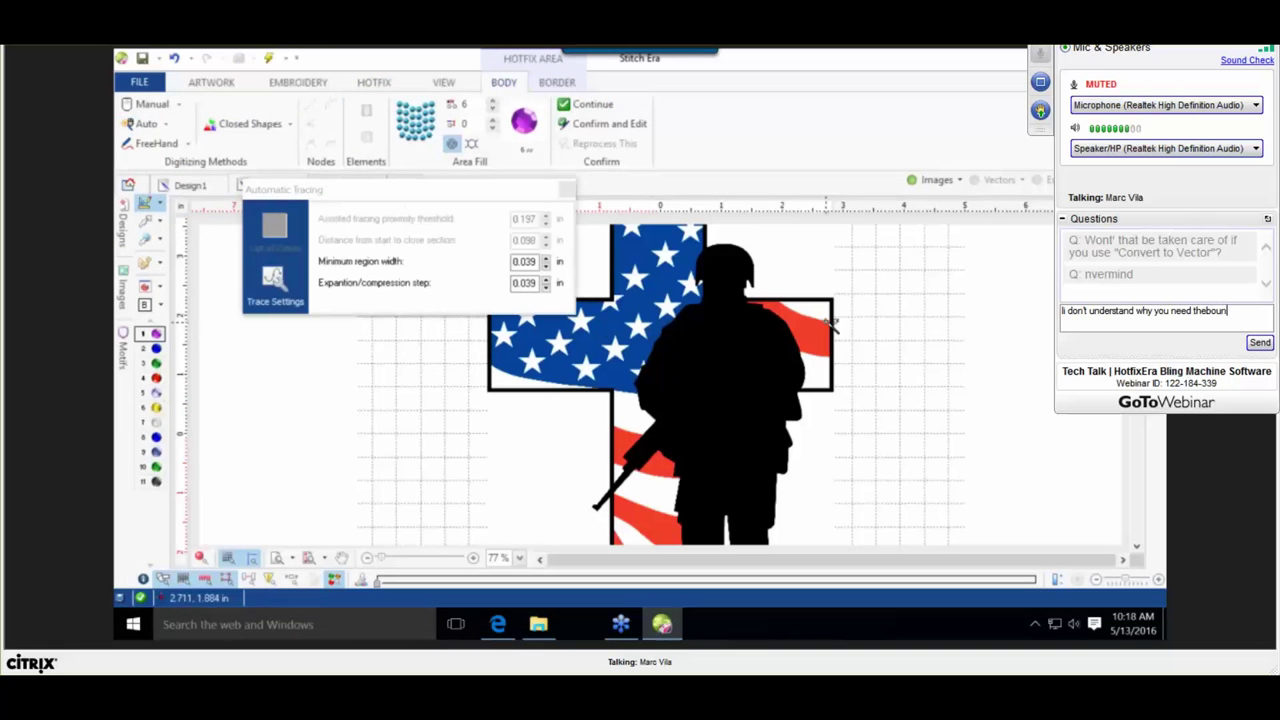
{"action": "key", "text": "BackSpace"}
{"action": "type", "text": "bound"}
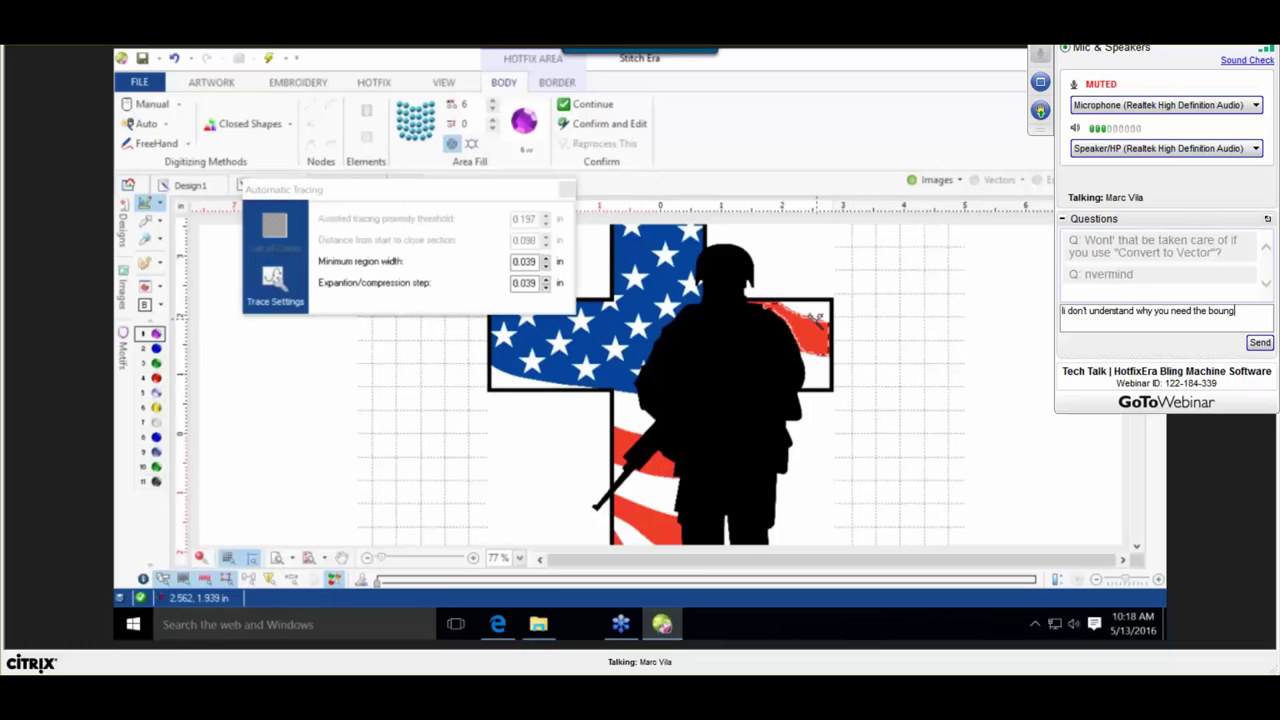
{"action": "type", "text": "ing box?"}
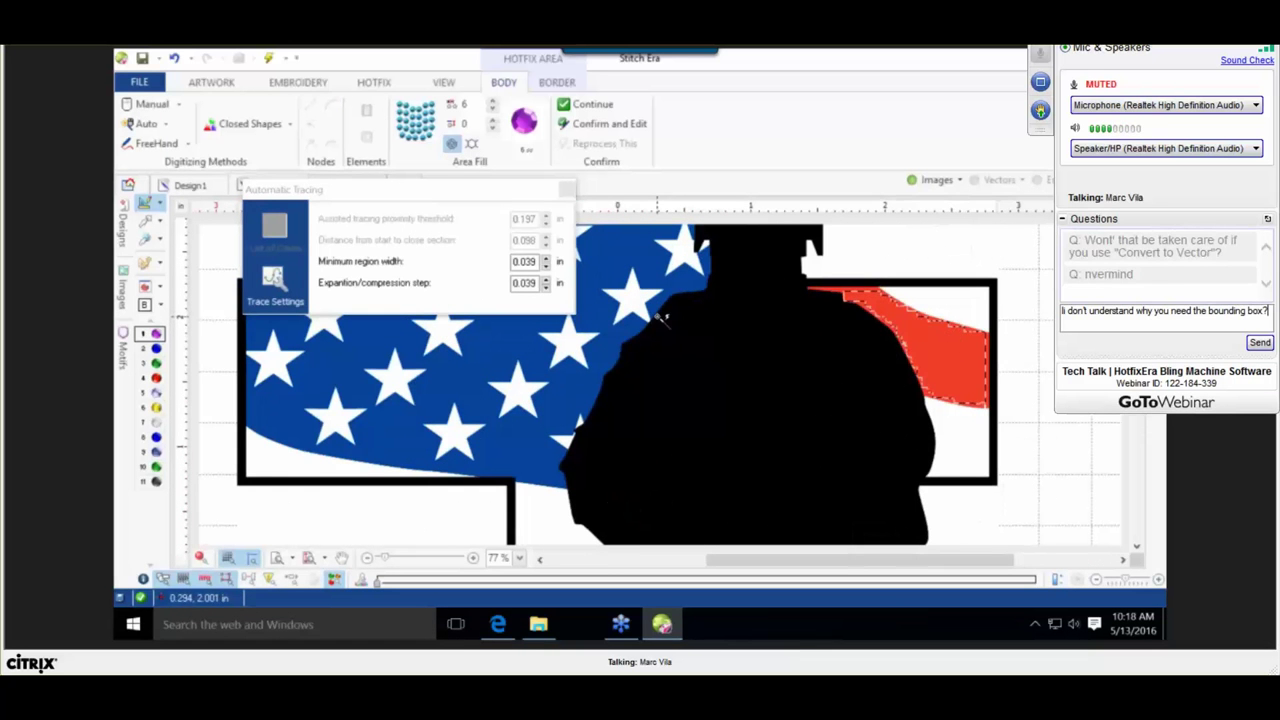
{"action": "key", "text": "Return"}
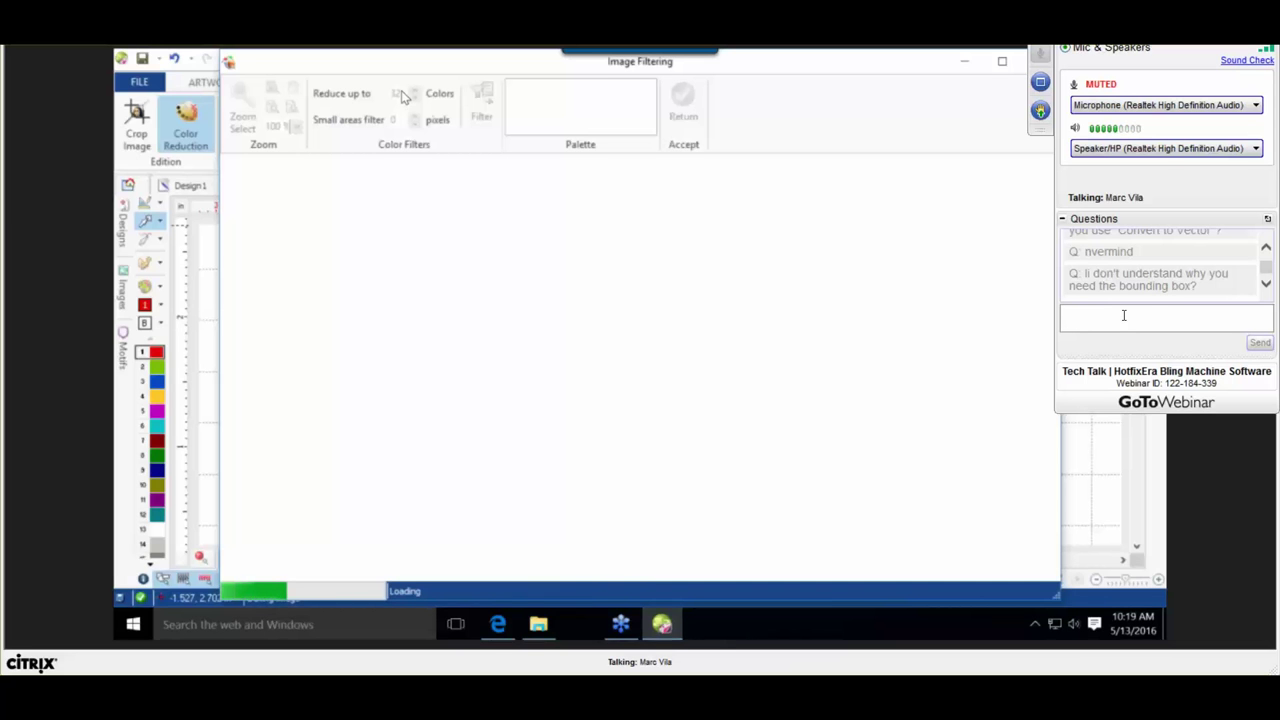
Send the webinar question "Why do you need the bounding box?".
{"action": "type", "text": "W"}
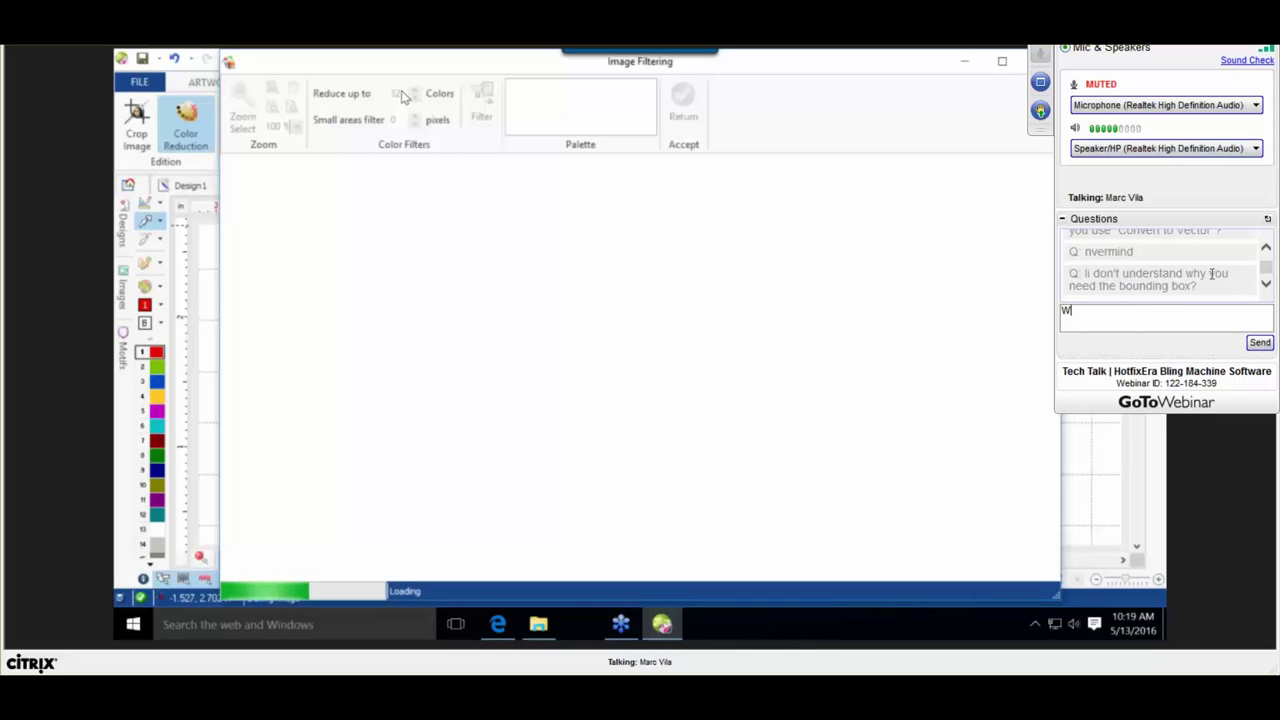
{"action": "type", "text": "hy do you ne"}
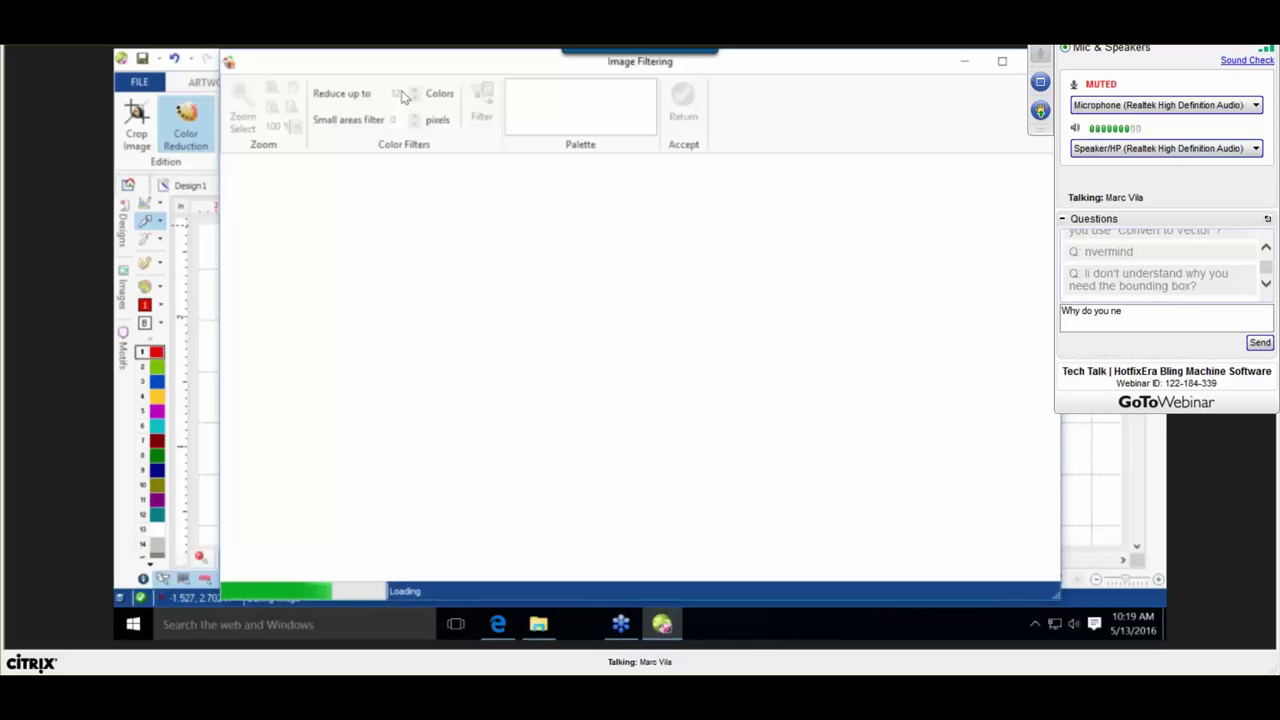
{"action": "type", "text": "ed the b"}
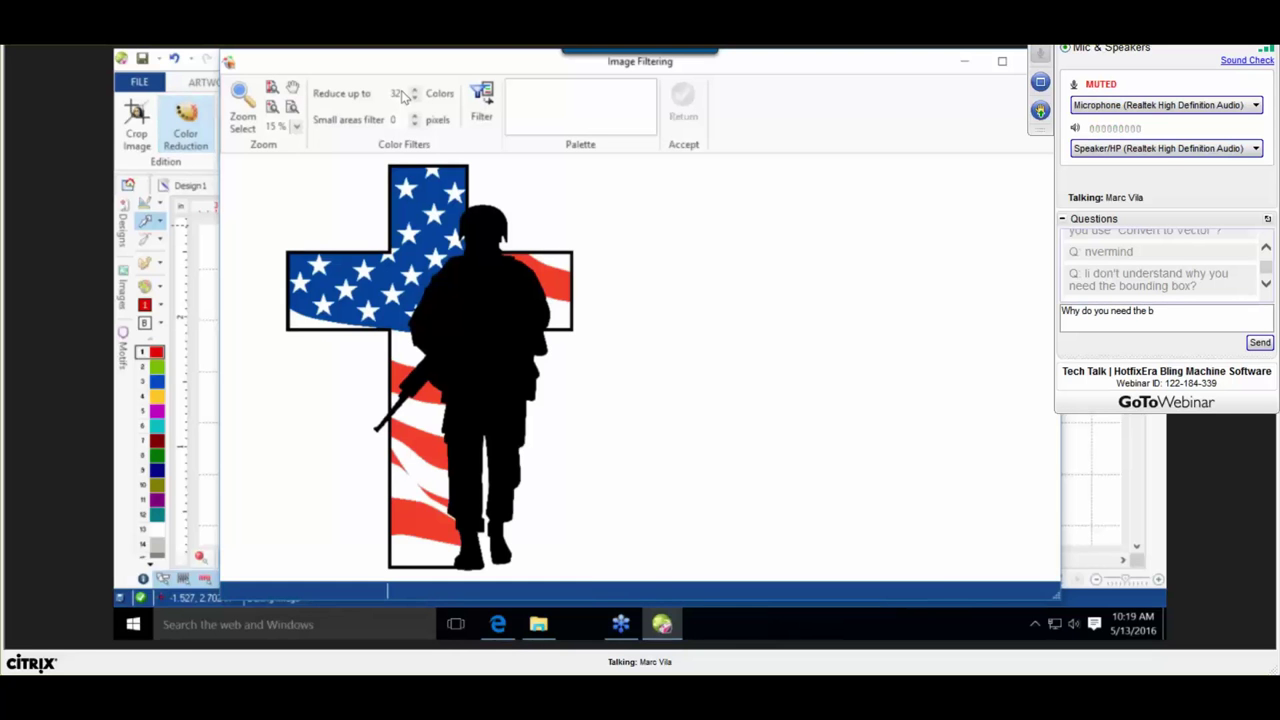
{"action": "type", "text": "ounding box?"}
{"action": "key", "text": "Return"}
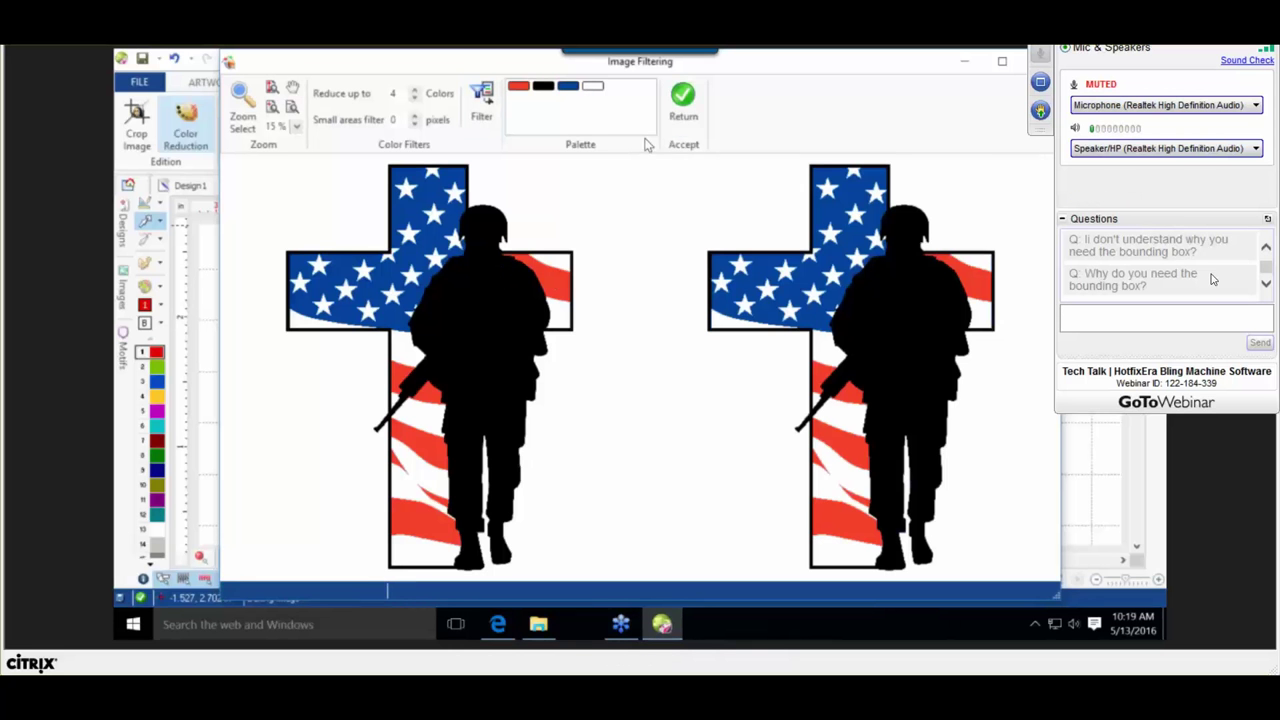
Accept the Color Reduction of the soldier-and-cross image to 4 colors and deselect the image.
{"action": "left_click", "coordinate": [685, 105]}
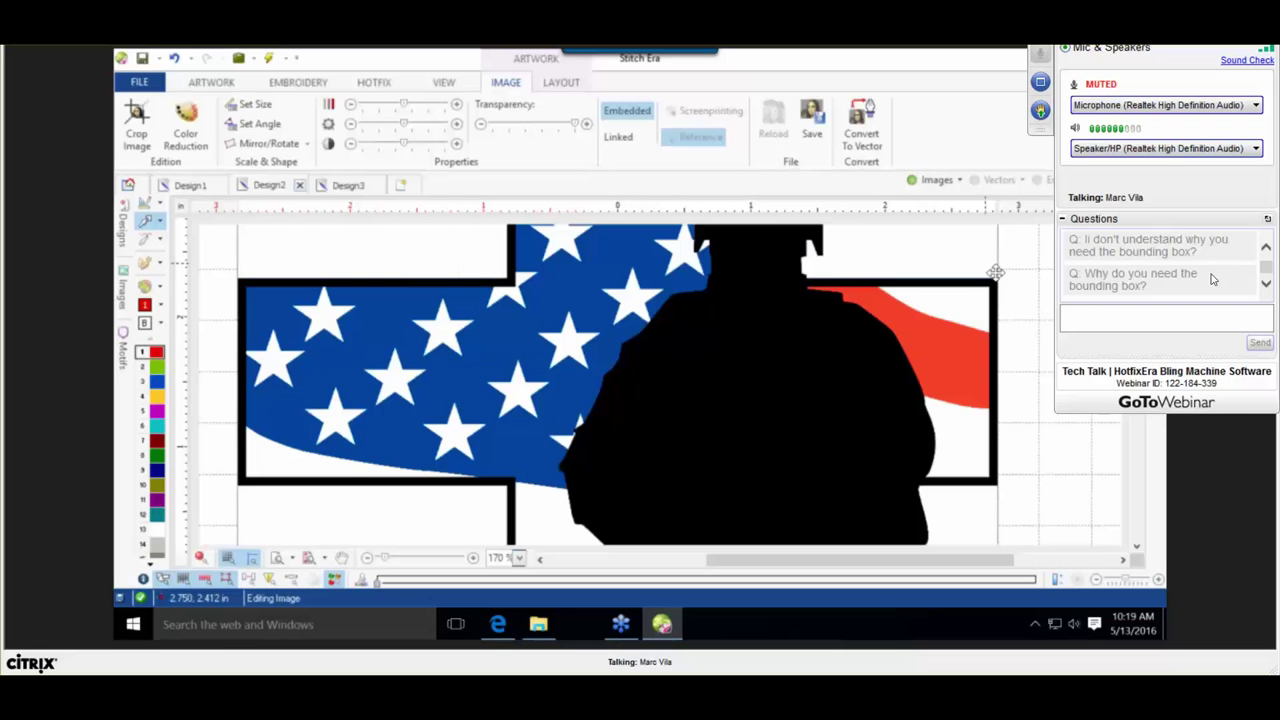
{"action": "scroll", "coordinate": [1001, 292], "scroll_direction": "down", "scroll_amount": 5}
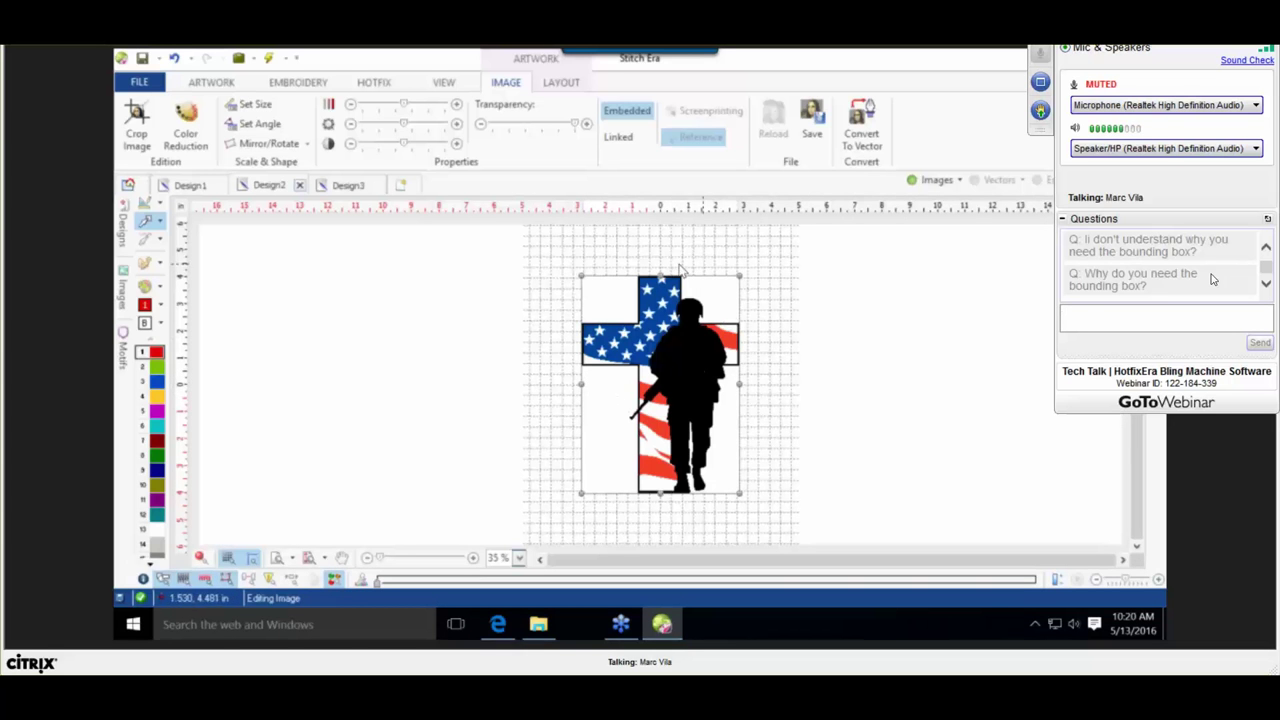
{"action": "left_click", "coordinate": [808, 346]}
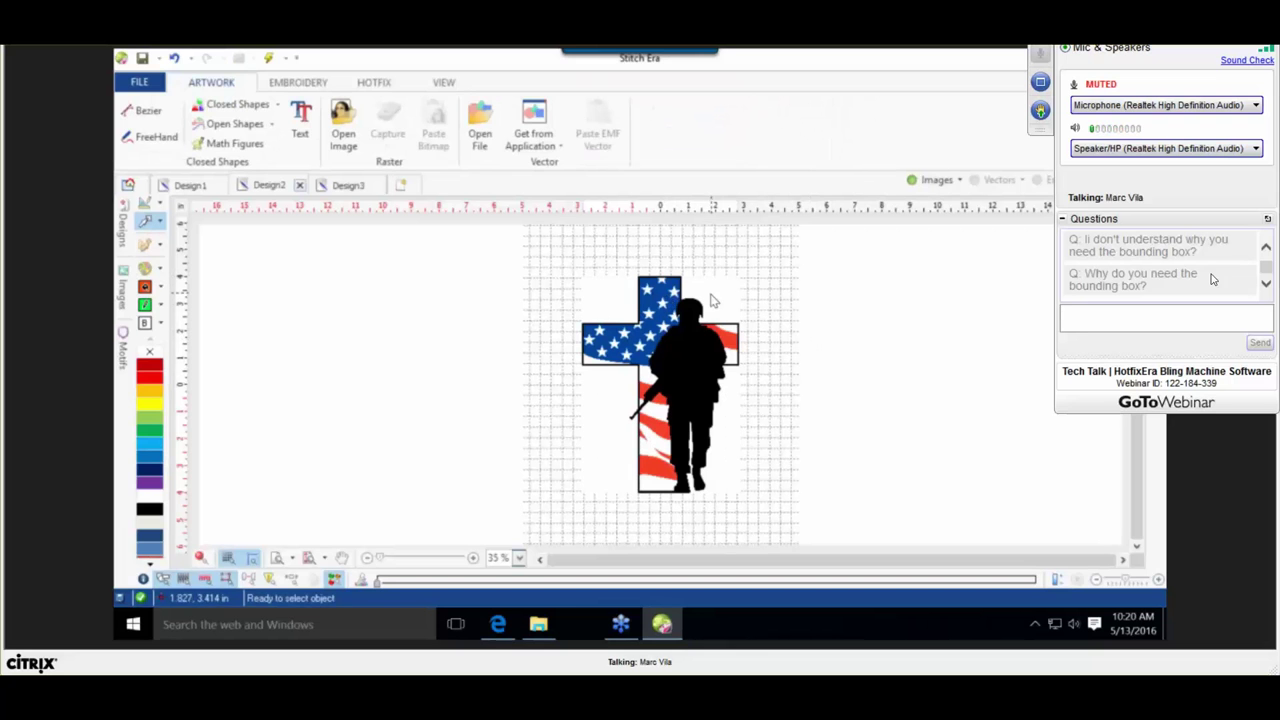
{"action": "left_click", "coordinate": [675, 291]}
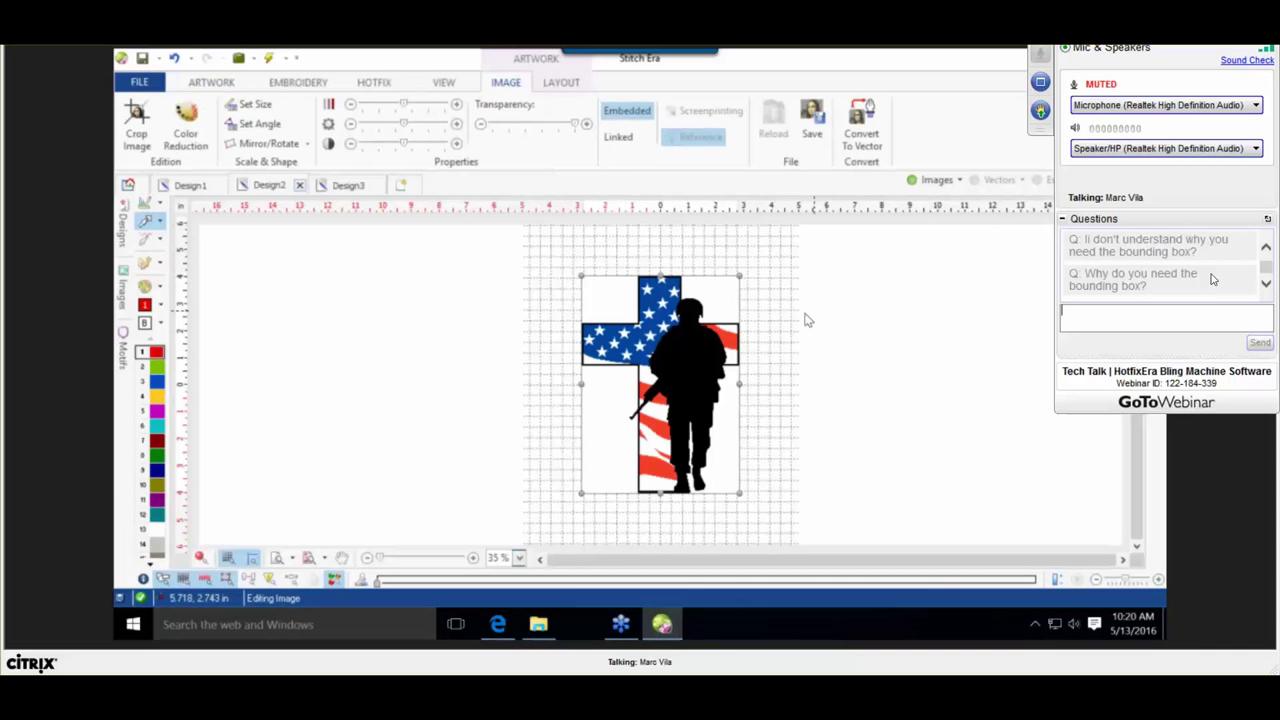
{"action": "left_click", "coordinate": [375, 402]}
{"action": "scroll", "coordinate": [641, 316], "scroll_direction": "up", "scroll_amount": 3}
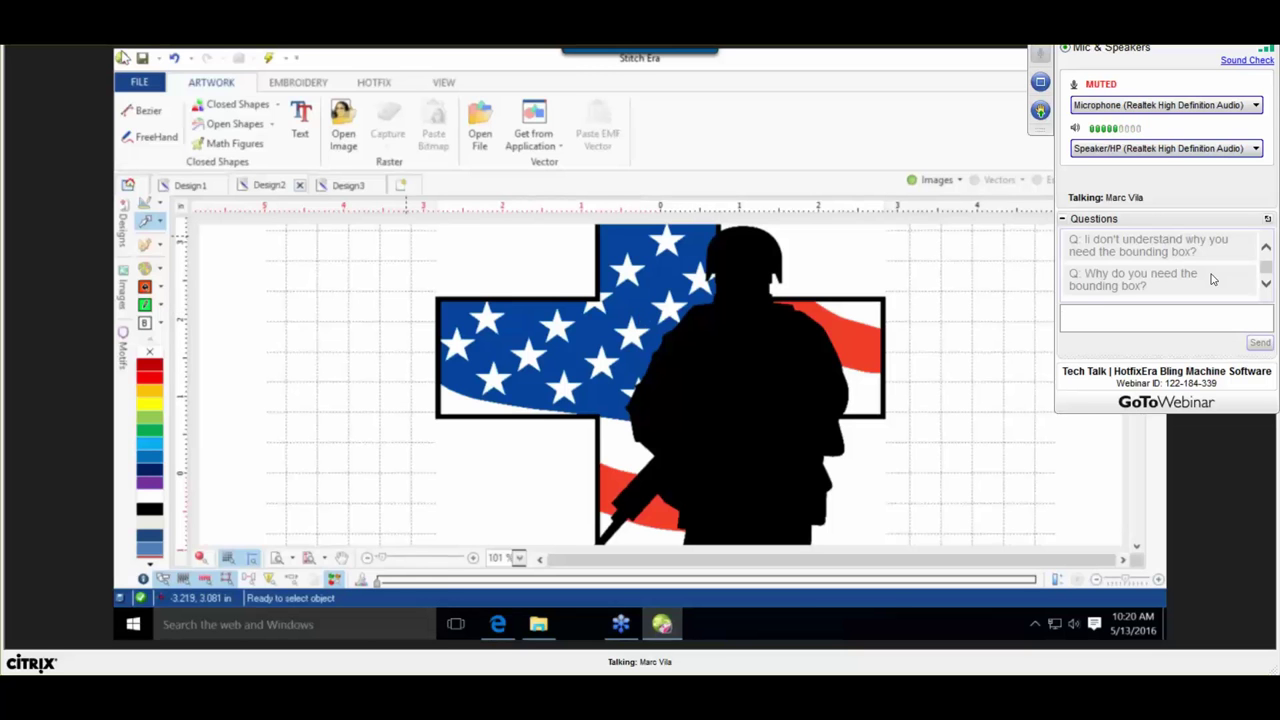
Bring up the hotfix tools and collapse the webinar control panel.
{"action": "left_click", "coordinate": [374, 82]}
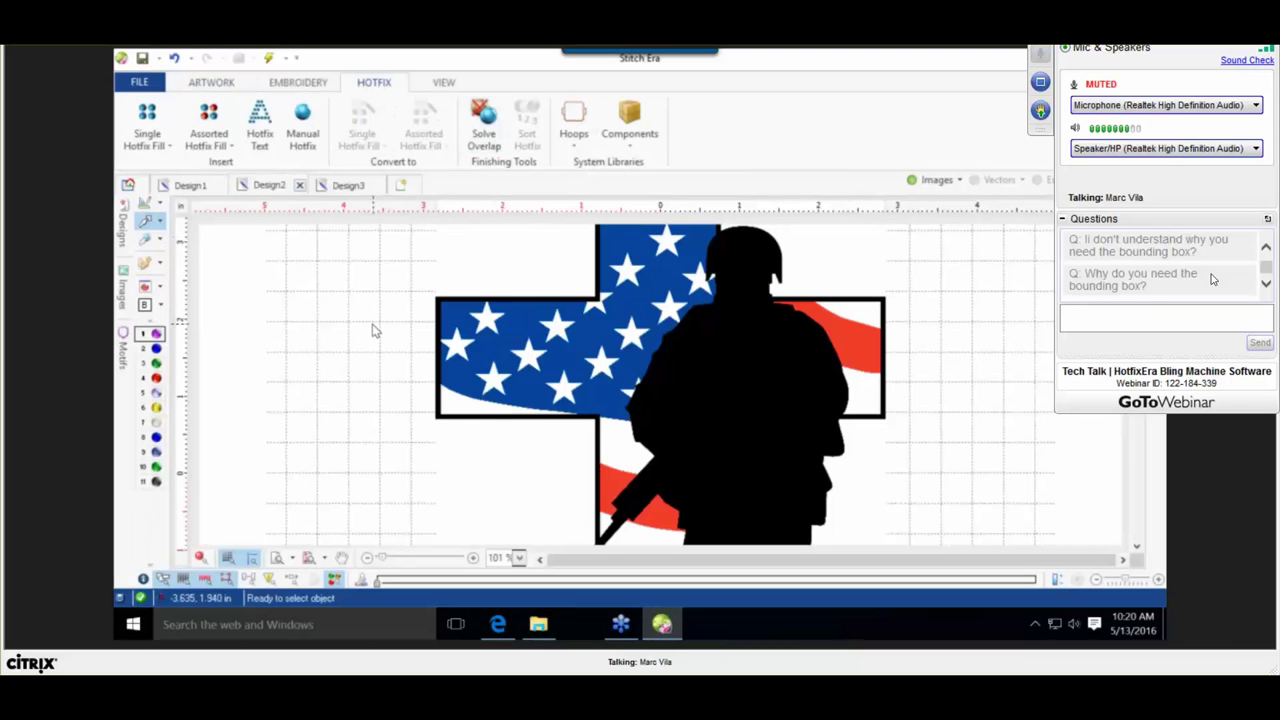
{"action": "scroll", "coordinate": [440, 321], "scroll_direction": "down", "scroll_amount": 1}
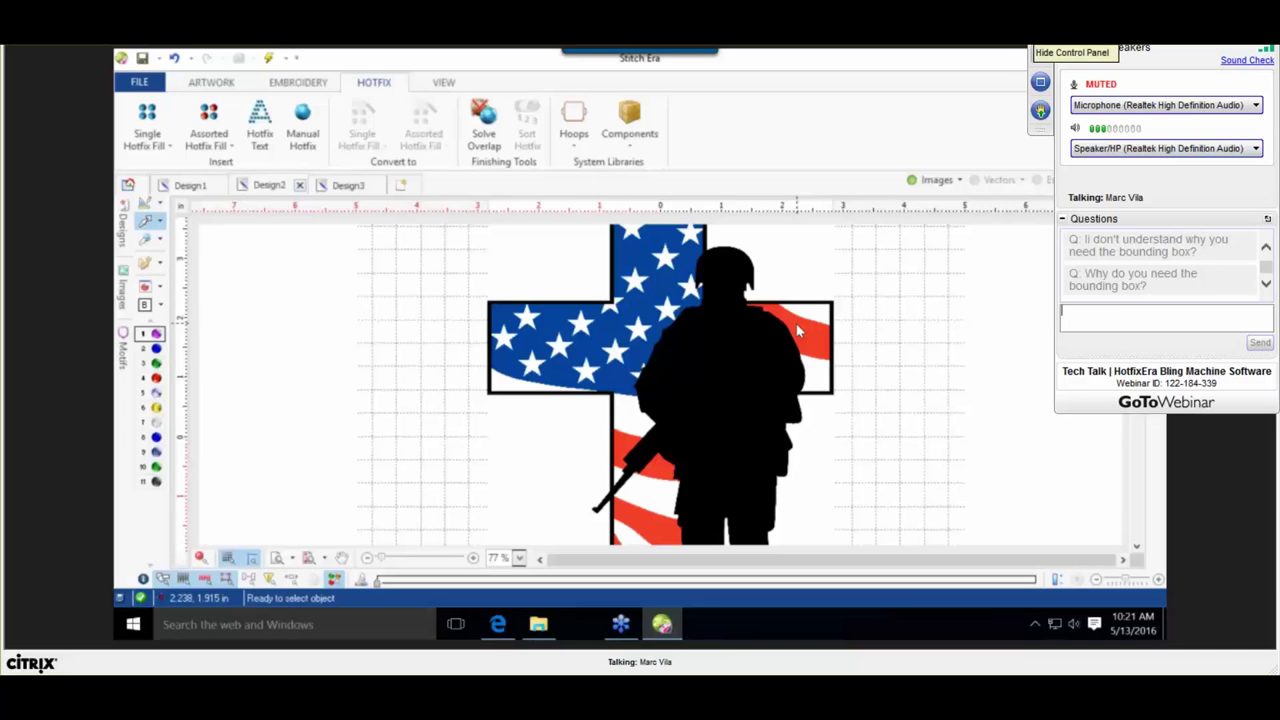
{"action": "left_click", "coordinate": [1040, 50]}
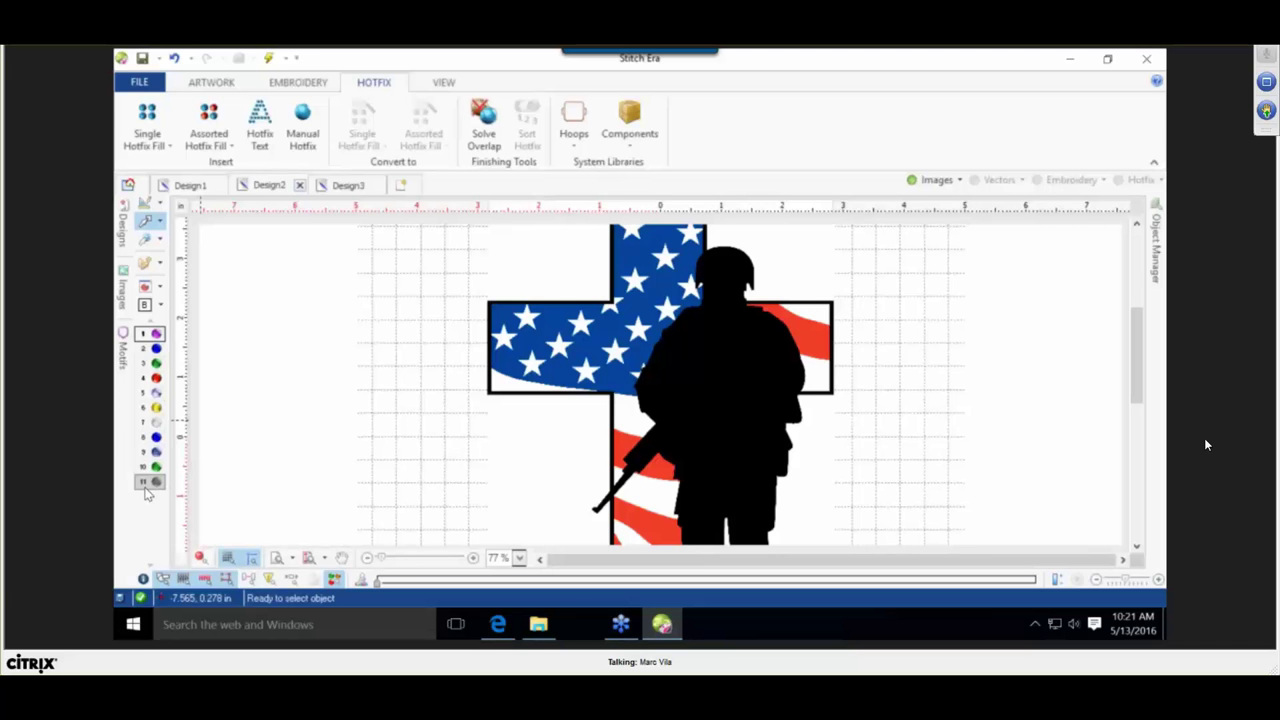
Open the Hotfix Catalog and clear all beads from the bead palette.
{"action": "mouse_move", "coordinate": [155, 425]}
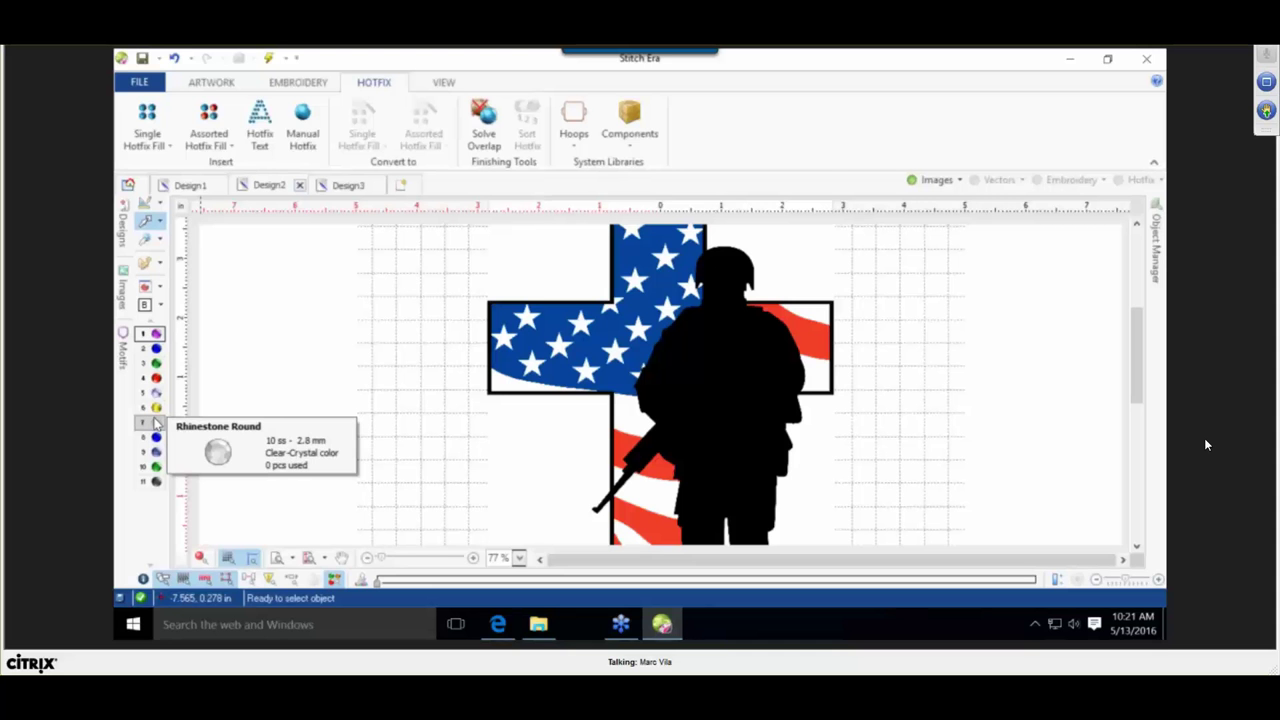
{"action": "left_click", "coordinate": [150, 289]}
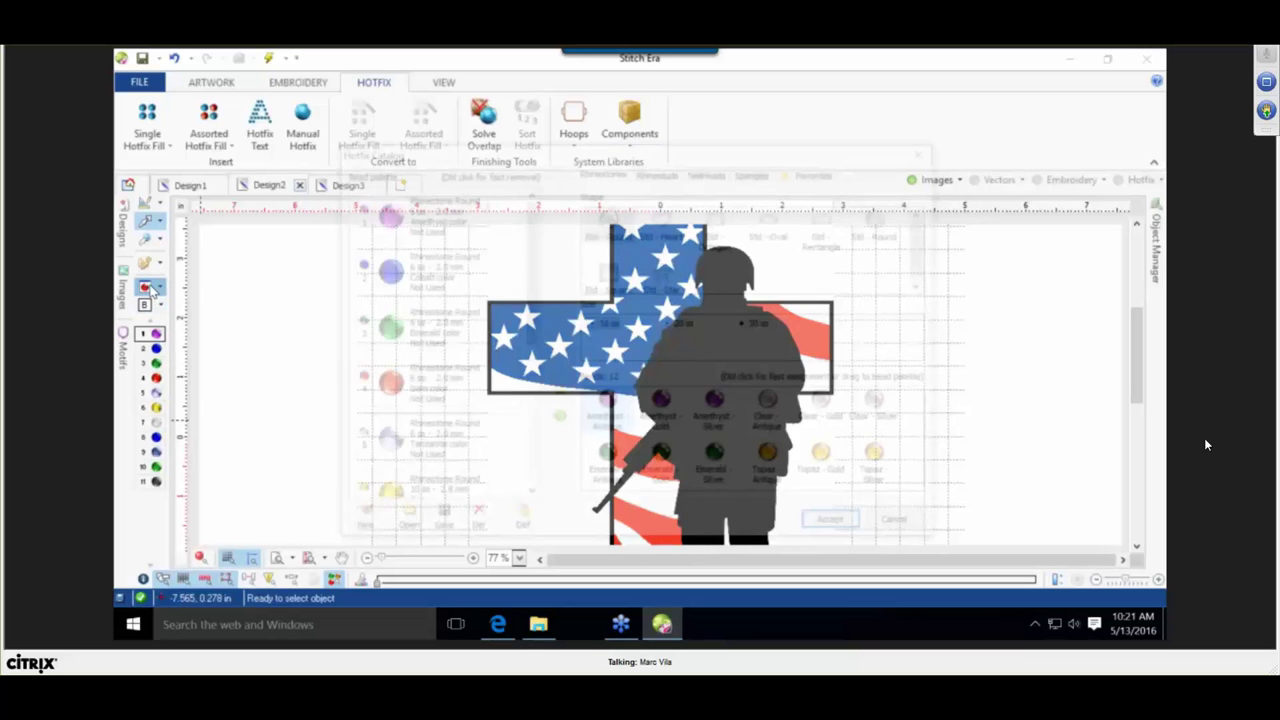
{"action": "left_click", "coordinate": [360, 524]}
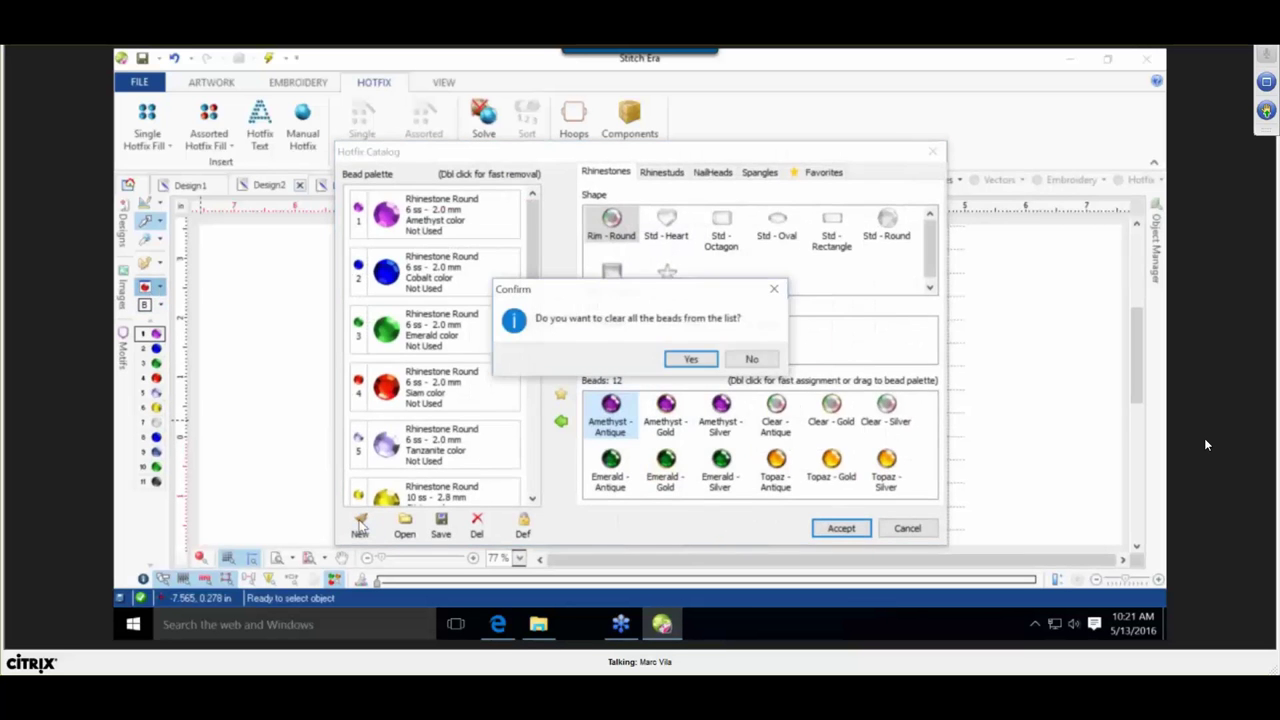
{"action": "left_click", "coordinate": [708, 359]}
Add 6 ss Std - Round rhinestones in Clear - Crystal and Cobalt to the bead palette.
{"action": "left_click", "coordinate": [893, 230]}
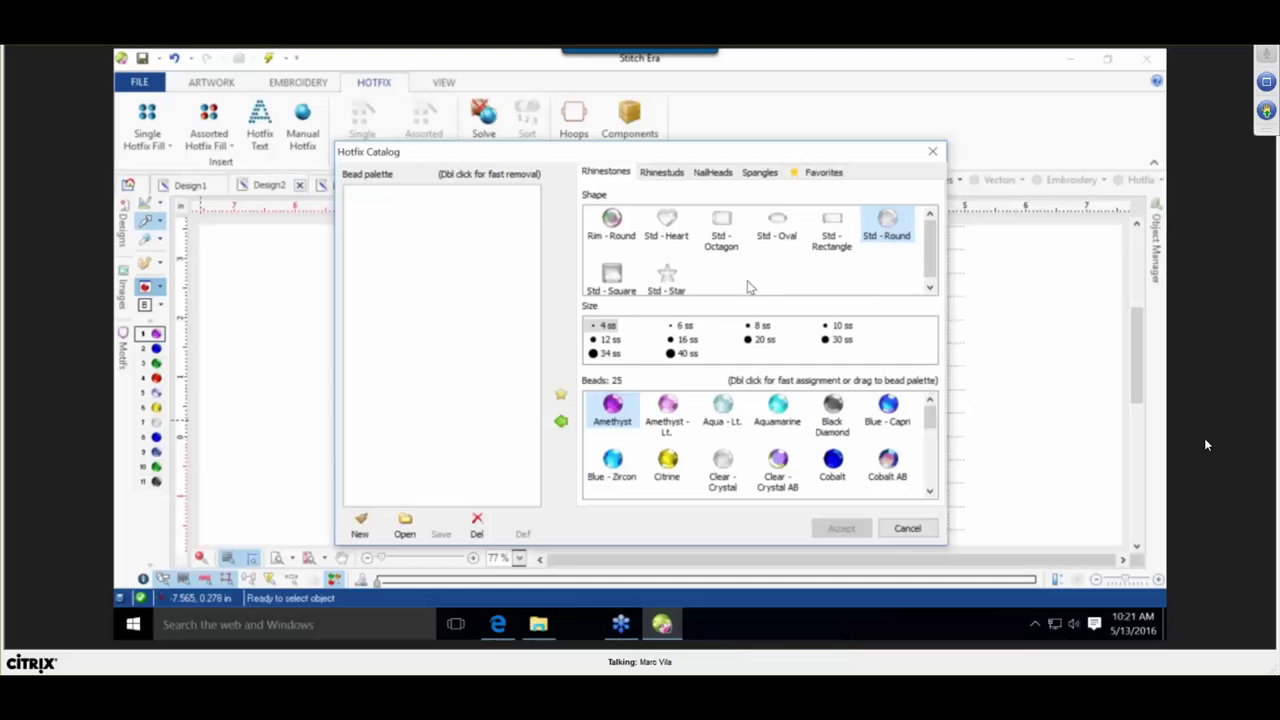
{"action": "left_click", "coordinate": [694, 327]}
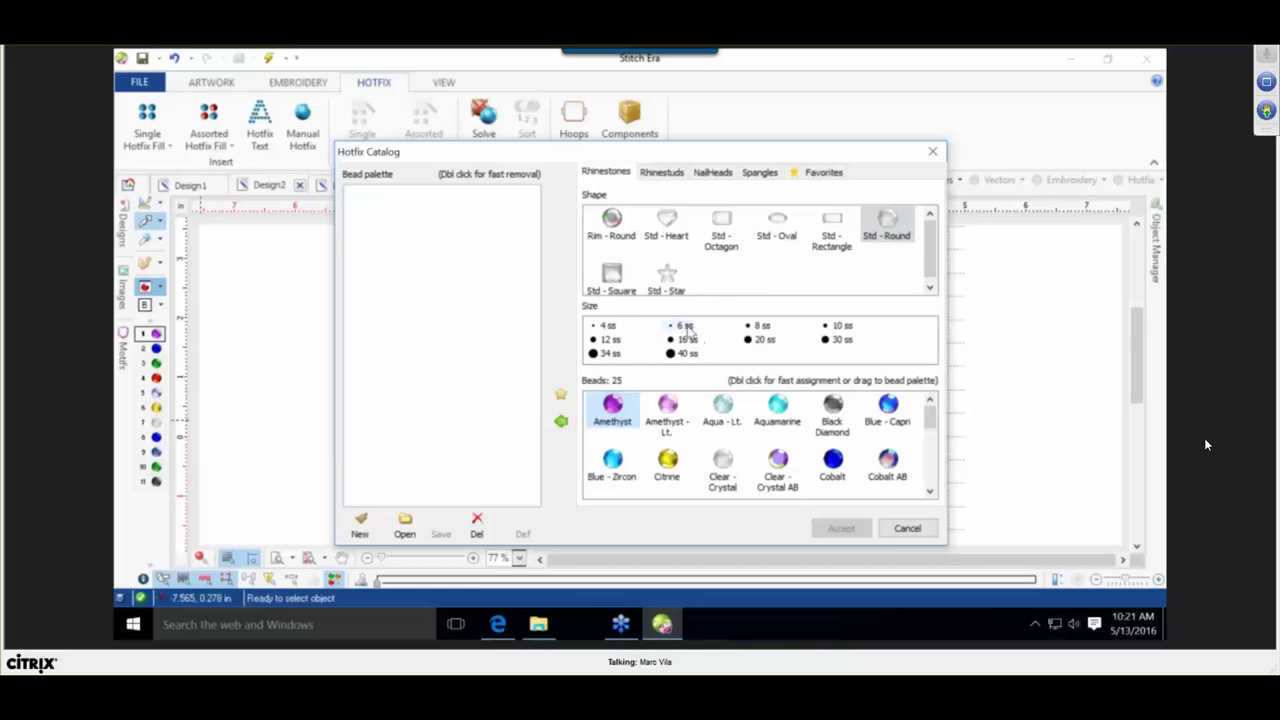
{"action": "left_click", "coordinate": [684, 326]}
{"action": "left_click", "coordinate": [726, 463]}
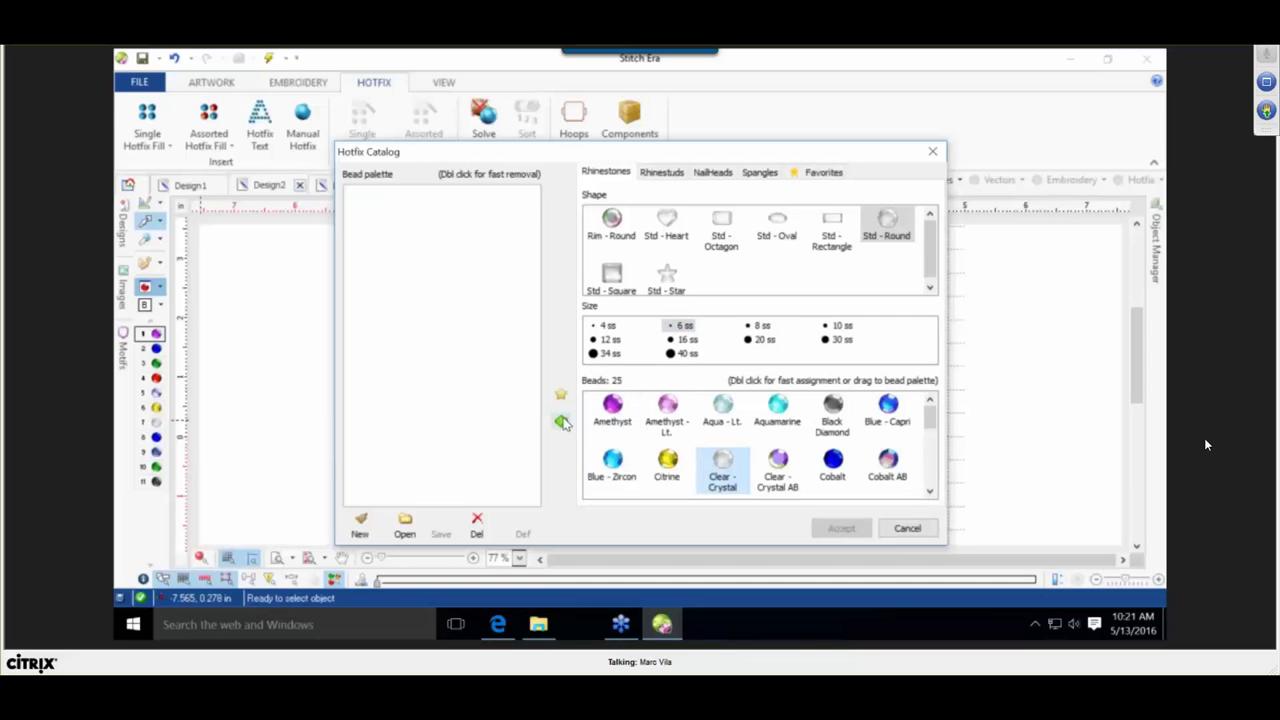
{"action": "left_click", "coordinate": [562, 421]}
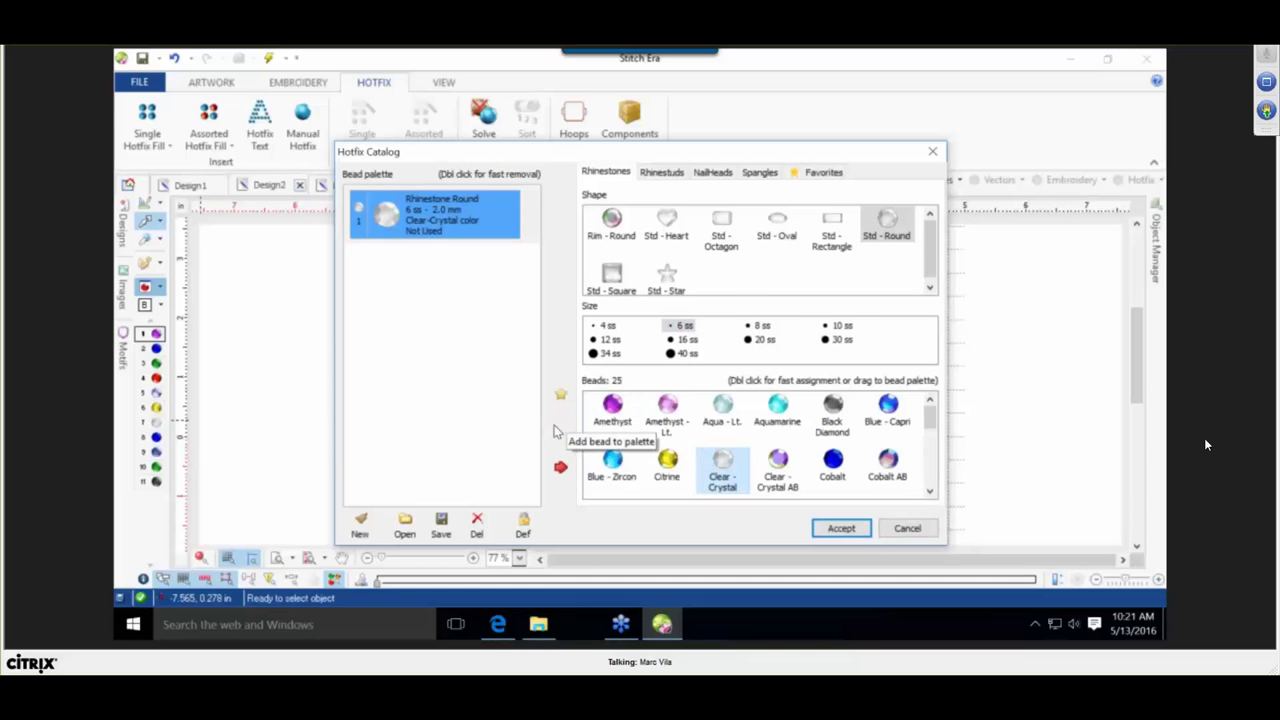
{"action": "left_click", "coordinate": [834, 470]}
{"action": "left_click", "coordinate": [562, 421]}
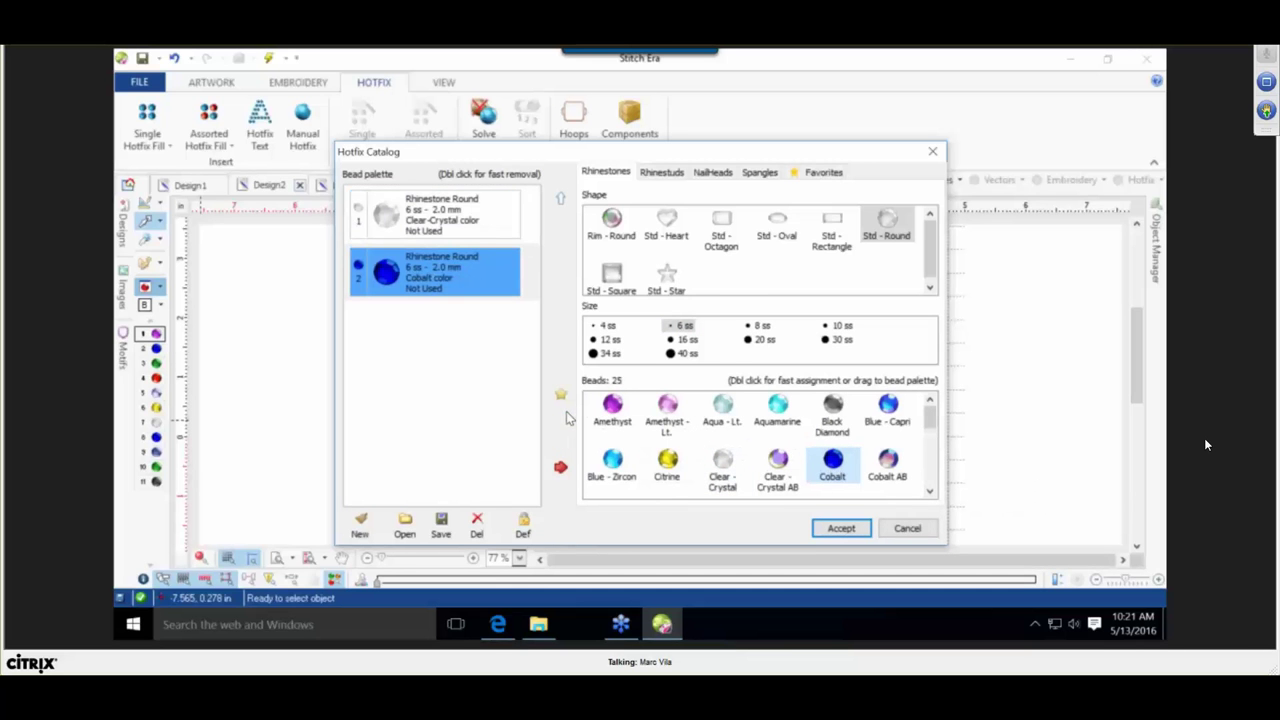
Add 10 ss Std - Round rhinestones in Black Diamond and Siam - Lt. to the bead palette, and select the Siam-Lt. entry.
{"action": "left_click", "coordinate": [836, 328]}
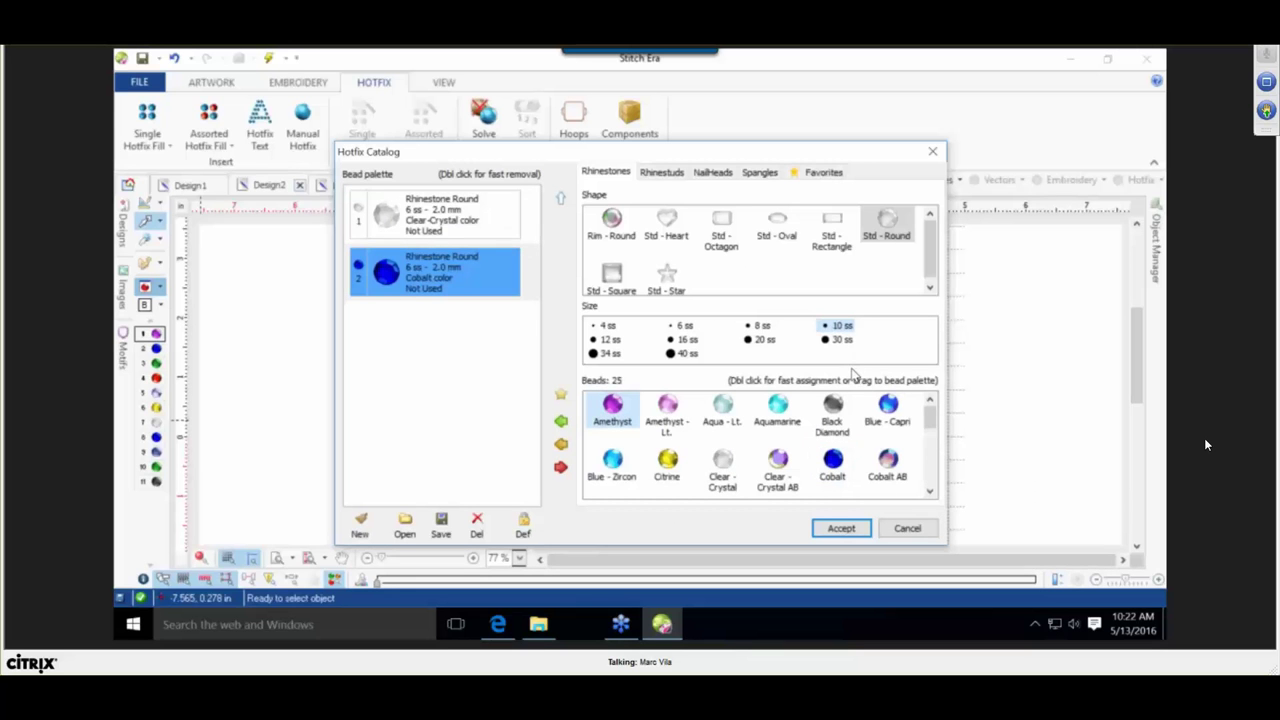
{"action": "left_click", "coordinate": [831, 412]}
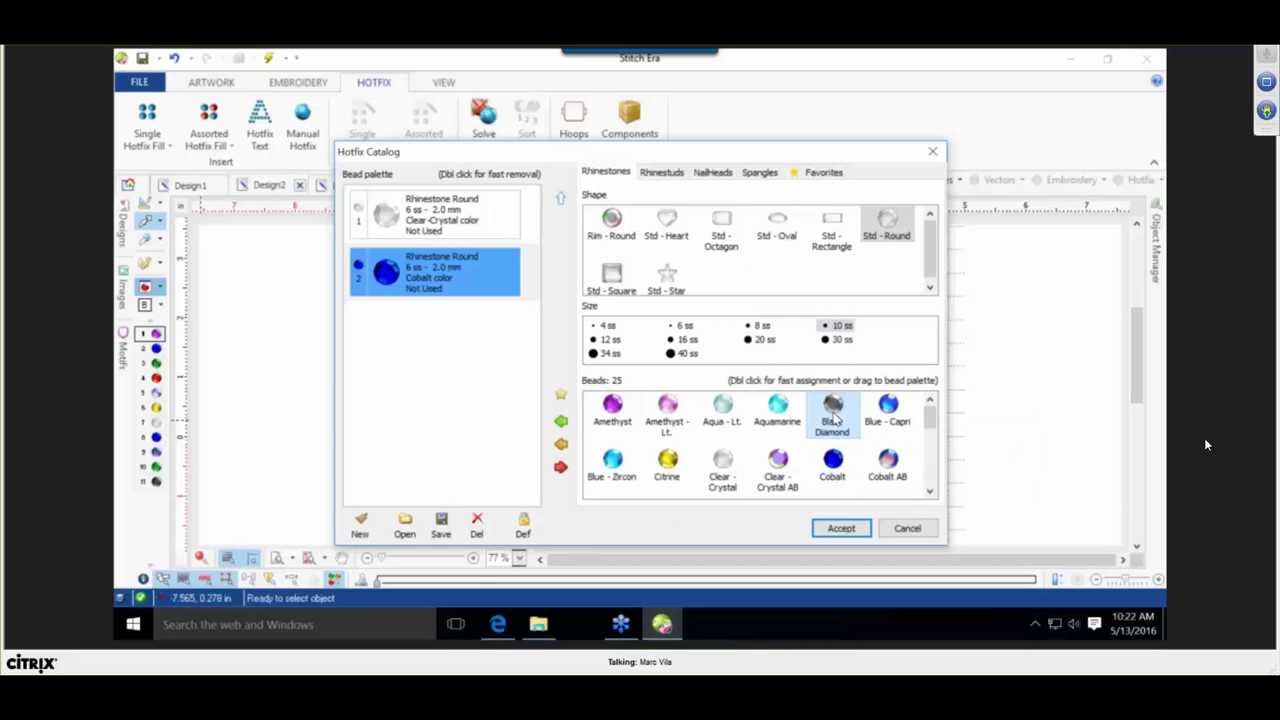
{"action": "left_click", "coordinate": [561, 421]}
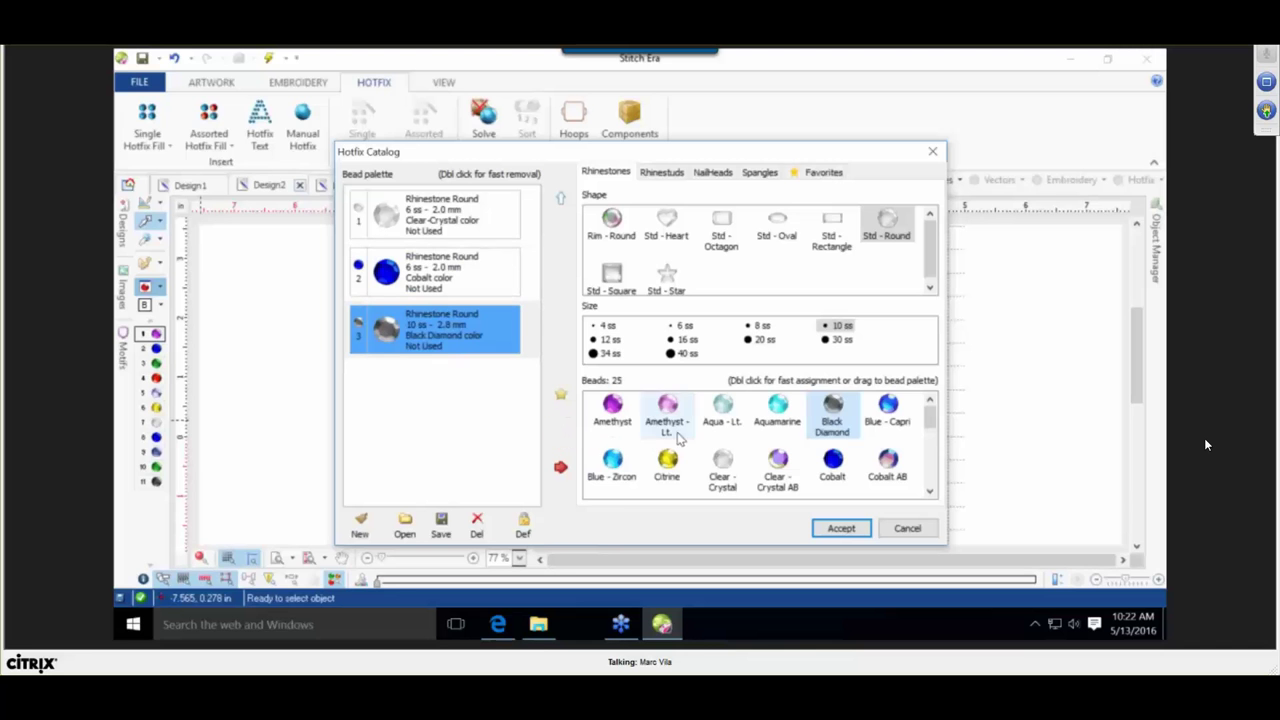
{"action": "left_click_drag", "start_coordinate": [930, 416], "coordinate": [936, 468]}
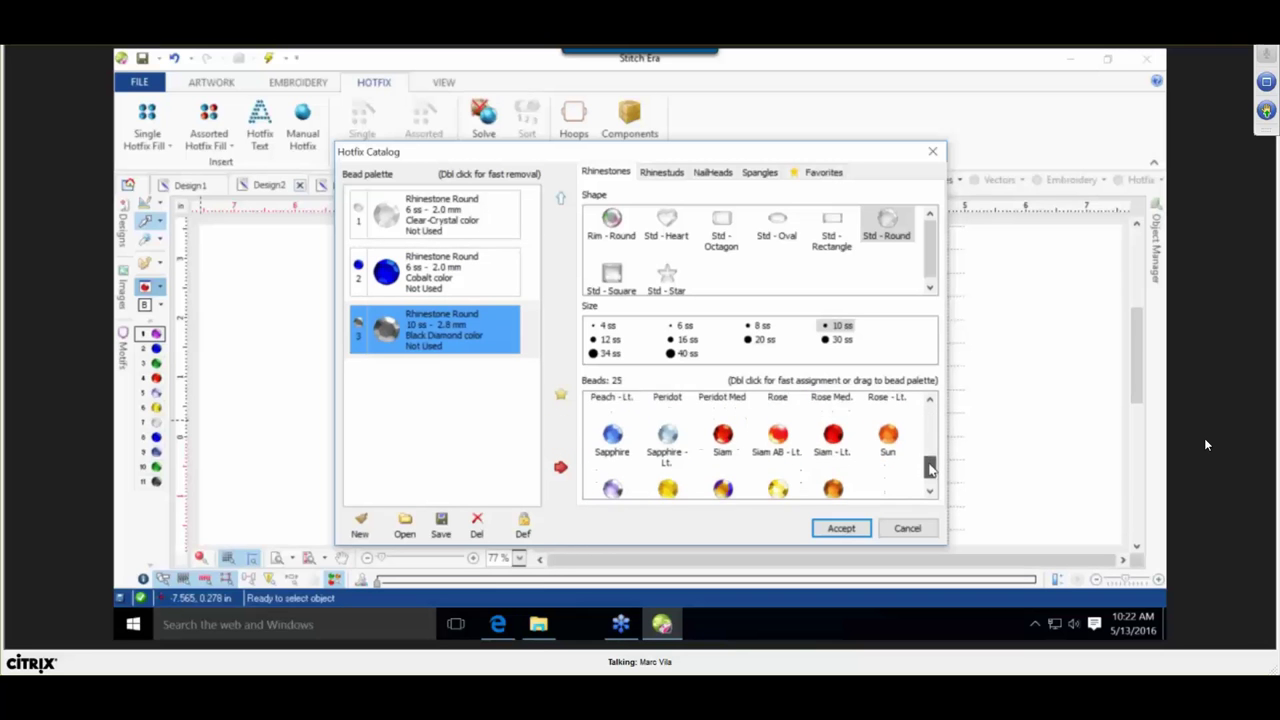
{"action": "left_click", "coordinate": [833, 432]}
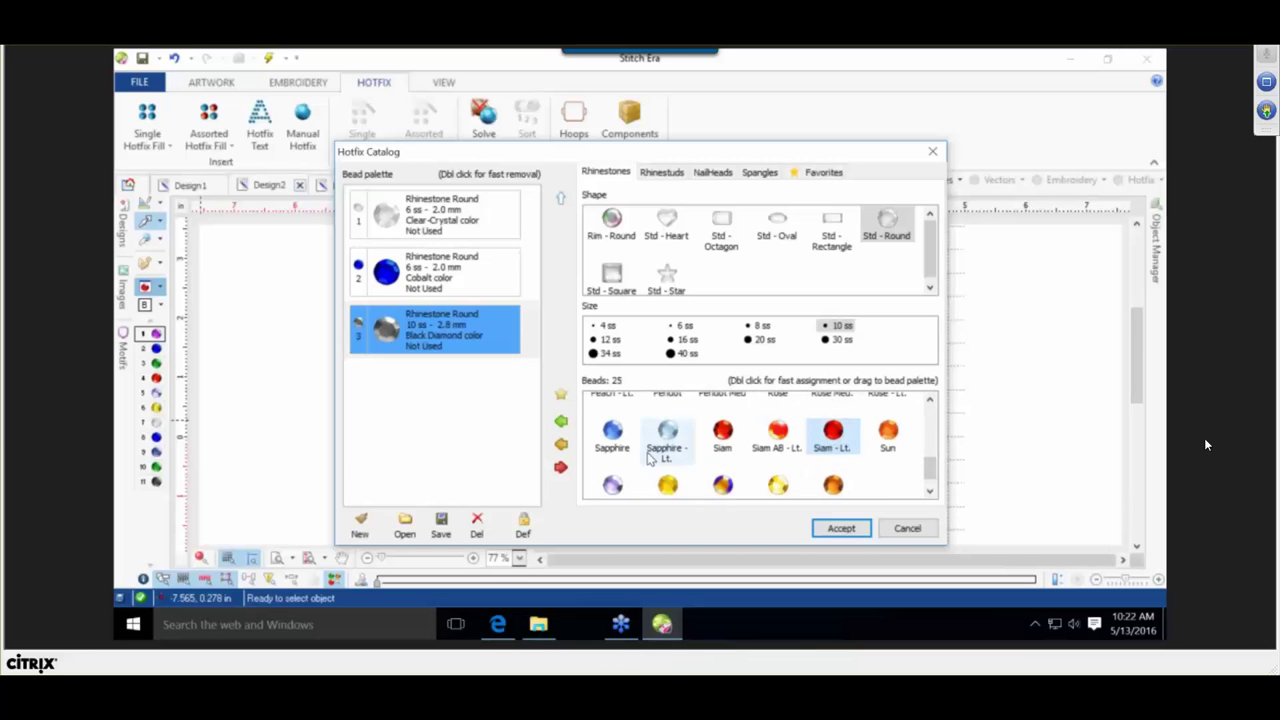
{"action": "left_click", "coordinate": [563, 423]}
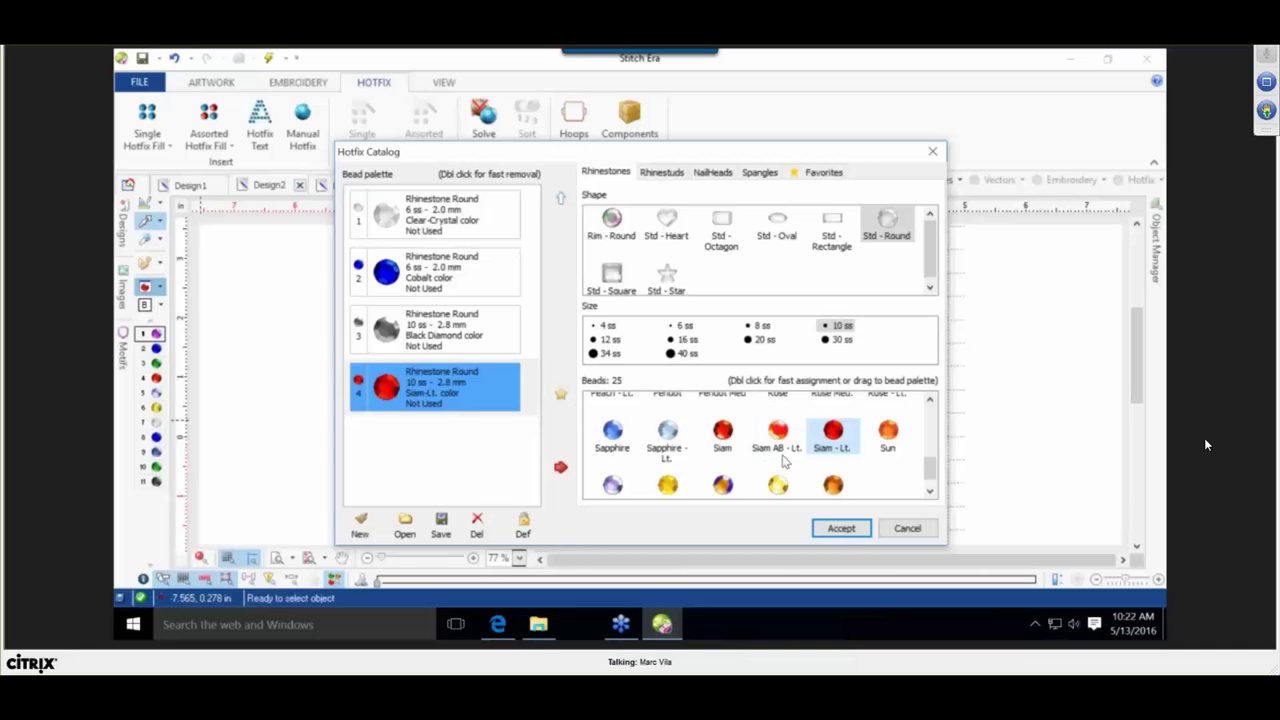
{"action": "left_click", "coordinate": [469, 406]}
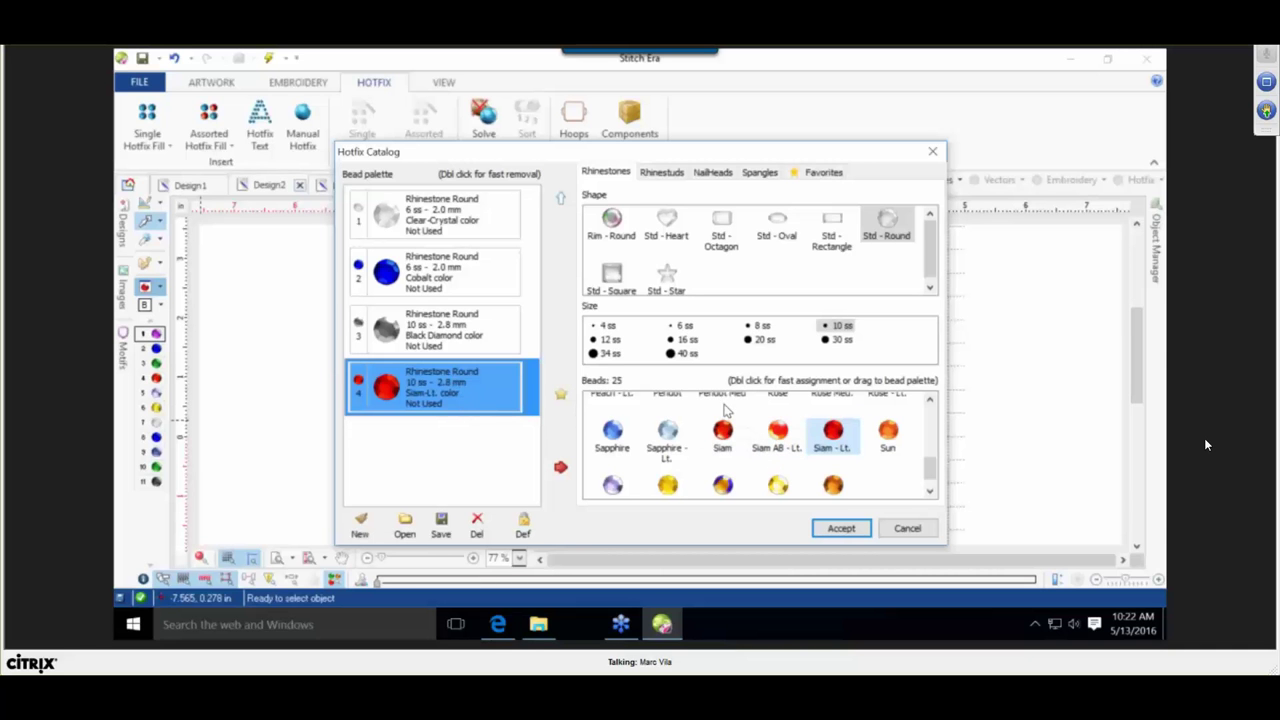
Try Siam AB - Lt. as the fourth bead, remove it, and restore the 10 ss Siam - Lt. rhinestone.
{"action": "left_click", "coordinate": [774, 445]}
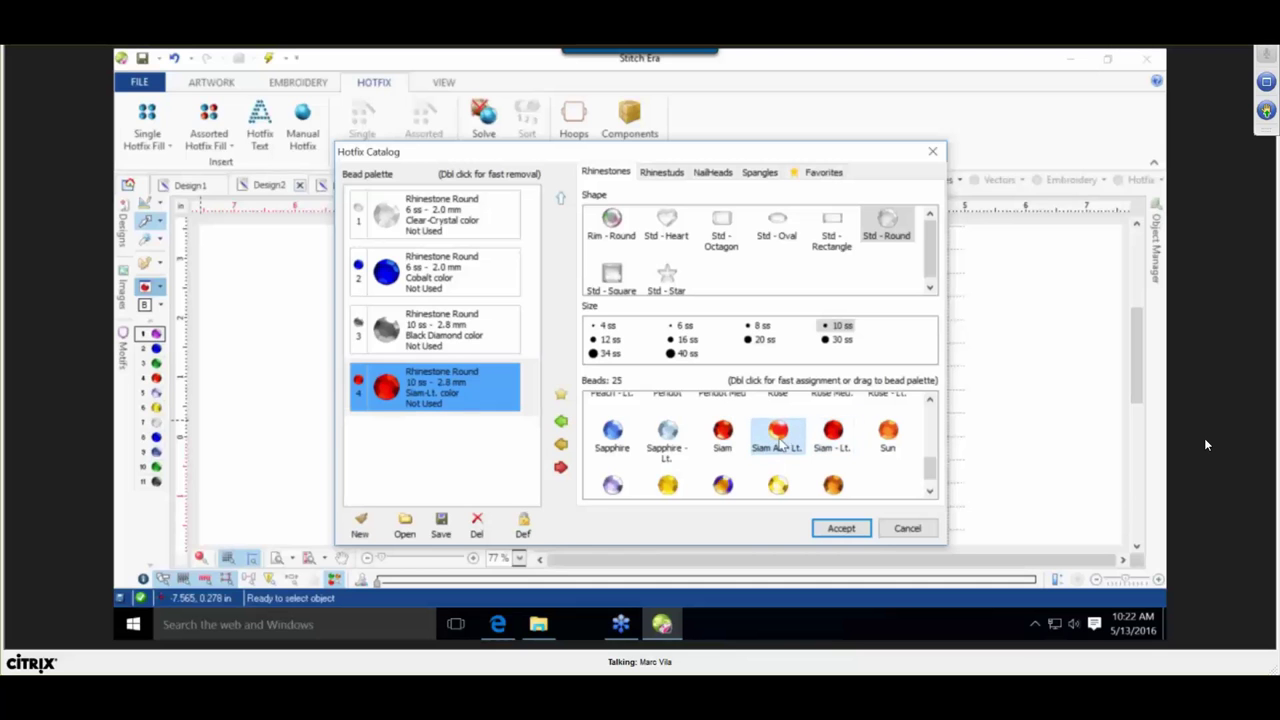
{"action": "left_click", "coordinate": [560, 444]}
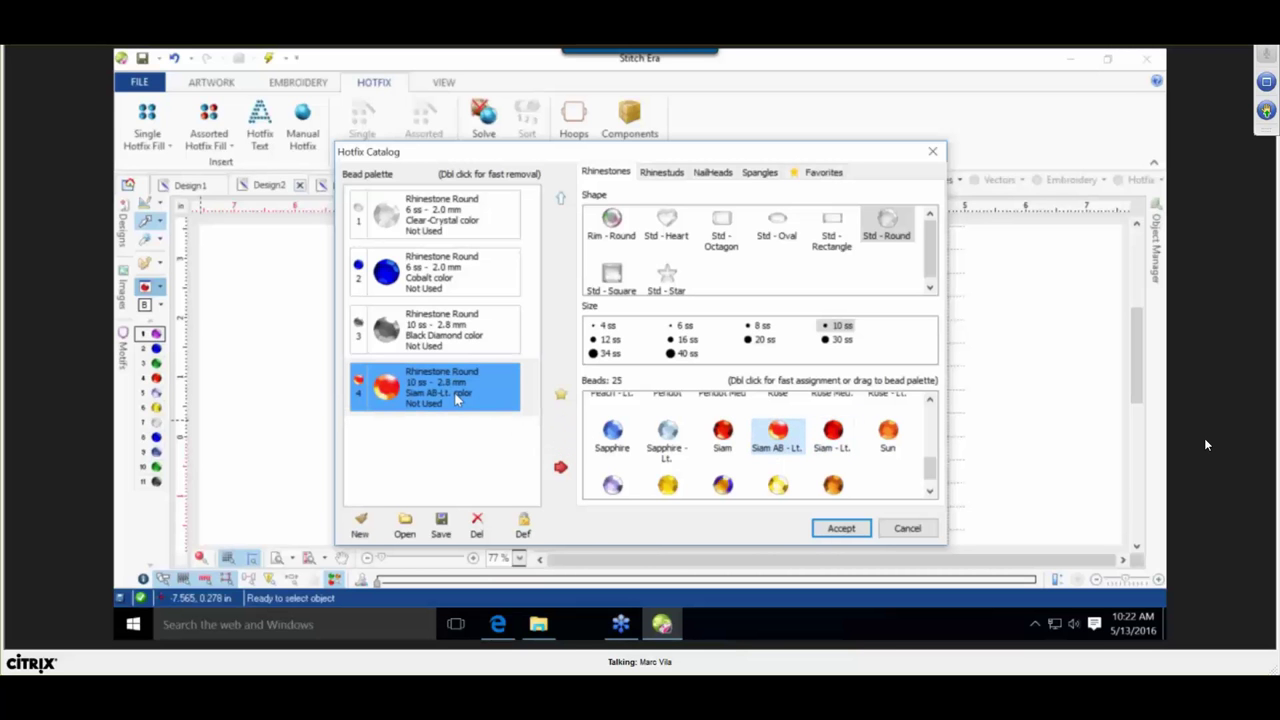
{"action": "left_click", "coordinate": [561, 468]}
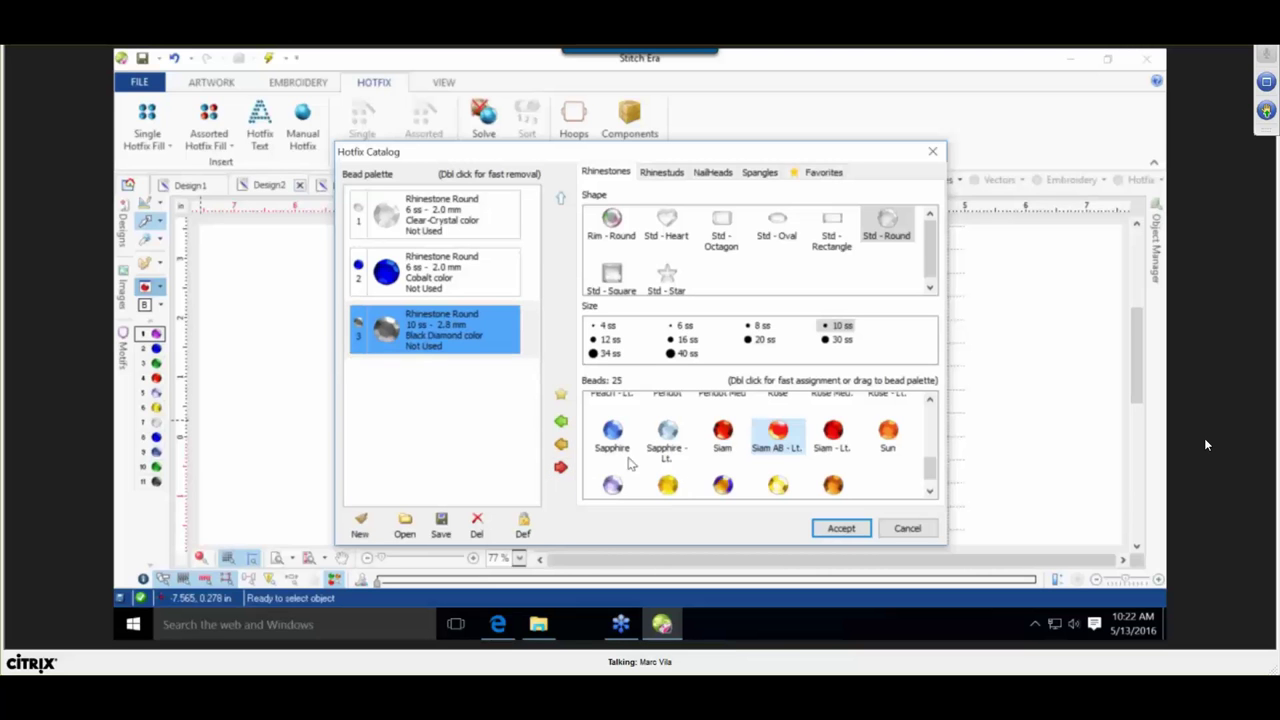
{"action": "left_click", "coordinate": [830, 432]}
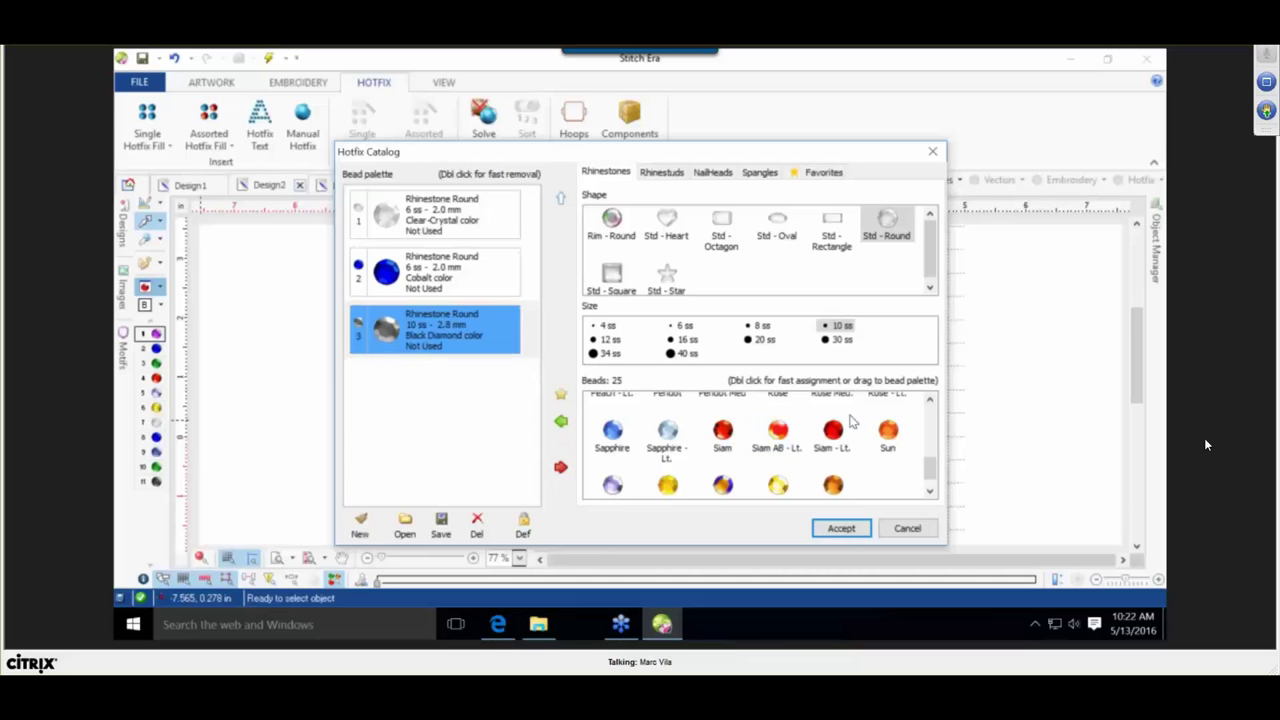
{"action": "left_click", "coordinate": [561, 421]}
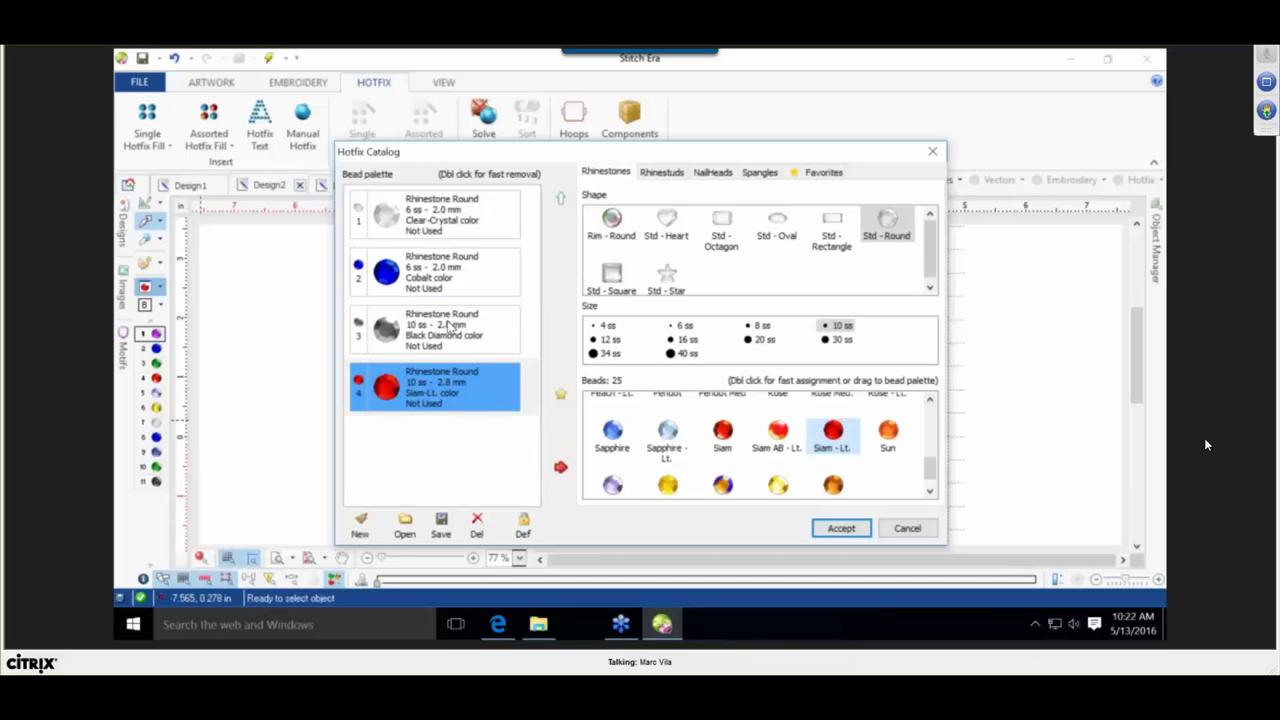
Accept the four-bead palette, then select and deselect the soldier-and-cross image.
{"action": "left_click", "coordinate": [847, 531]}
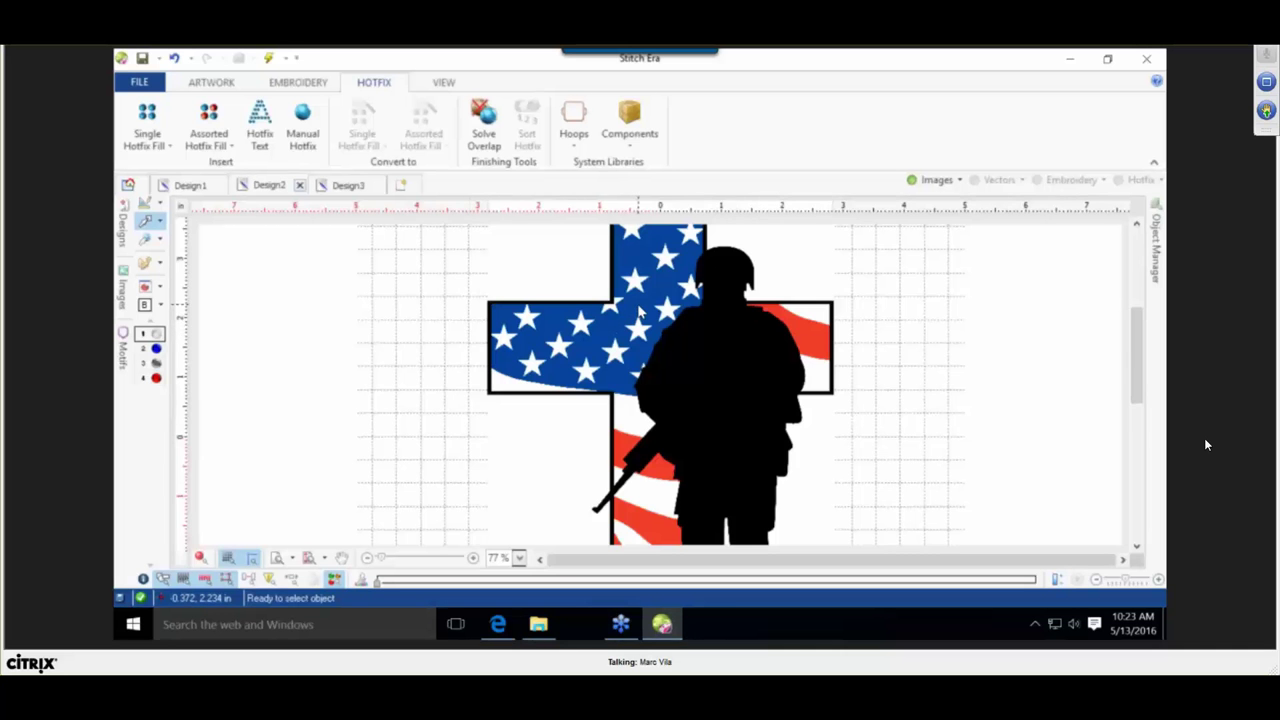
{"action": "scroll", "coordinate": [645, 312], "scroll_direction": "down", "scroll_amount": 2}
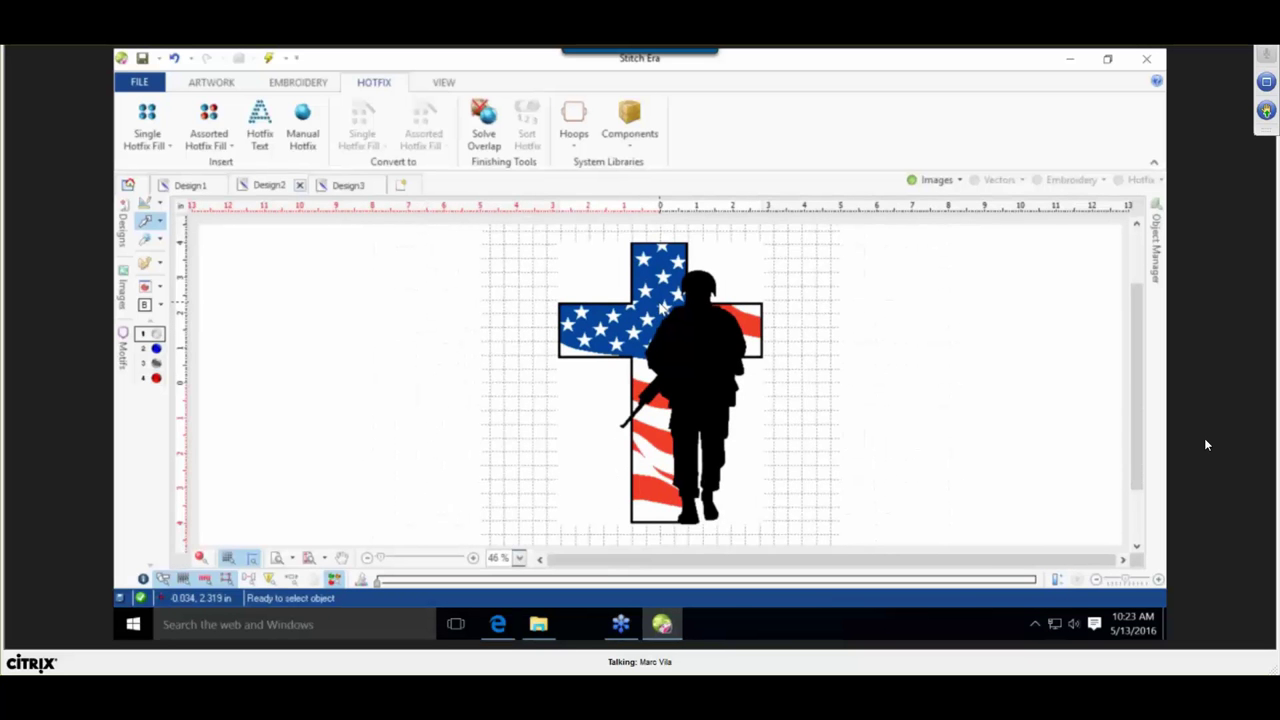
{"action": "scroll", "coordinate": [662, 308], "scroll_direction": "up", "scroll_amount": 1}
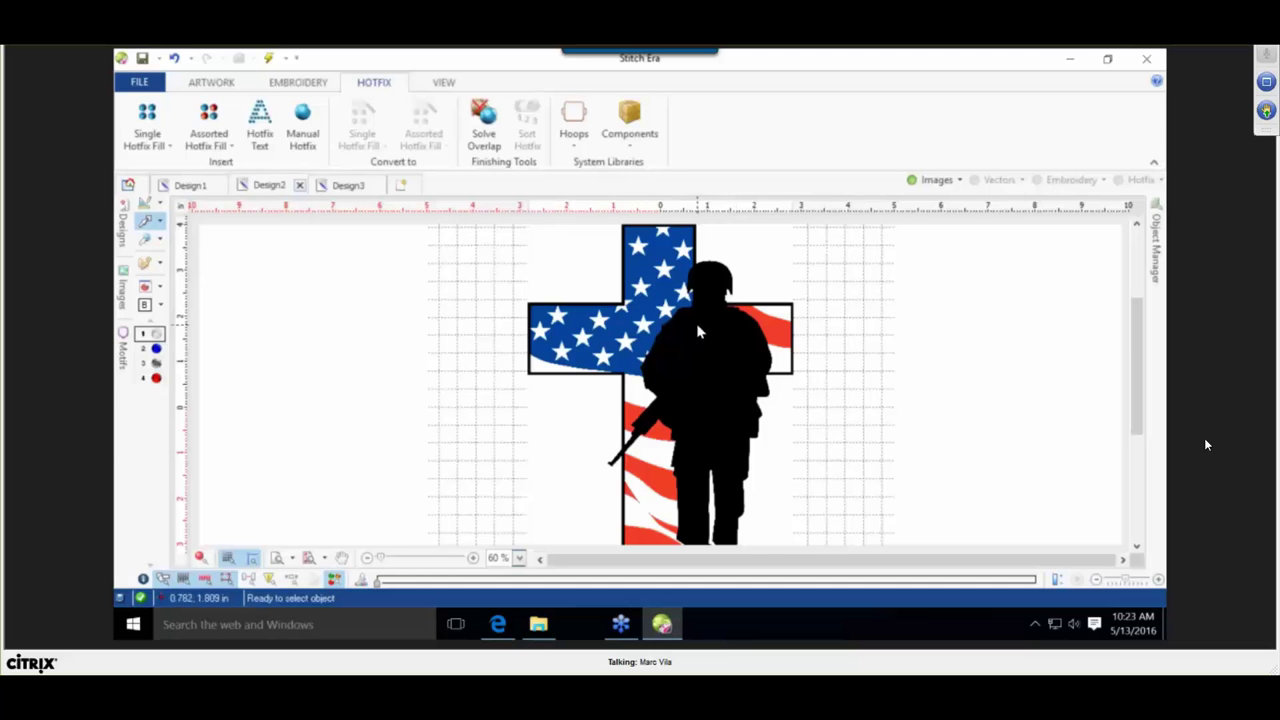
{"action": "left_click", "coordinate": [667, 268]}
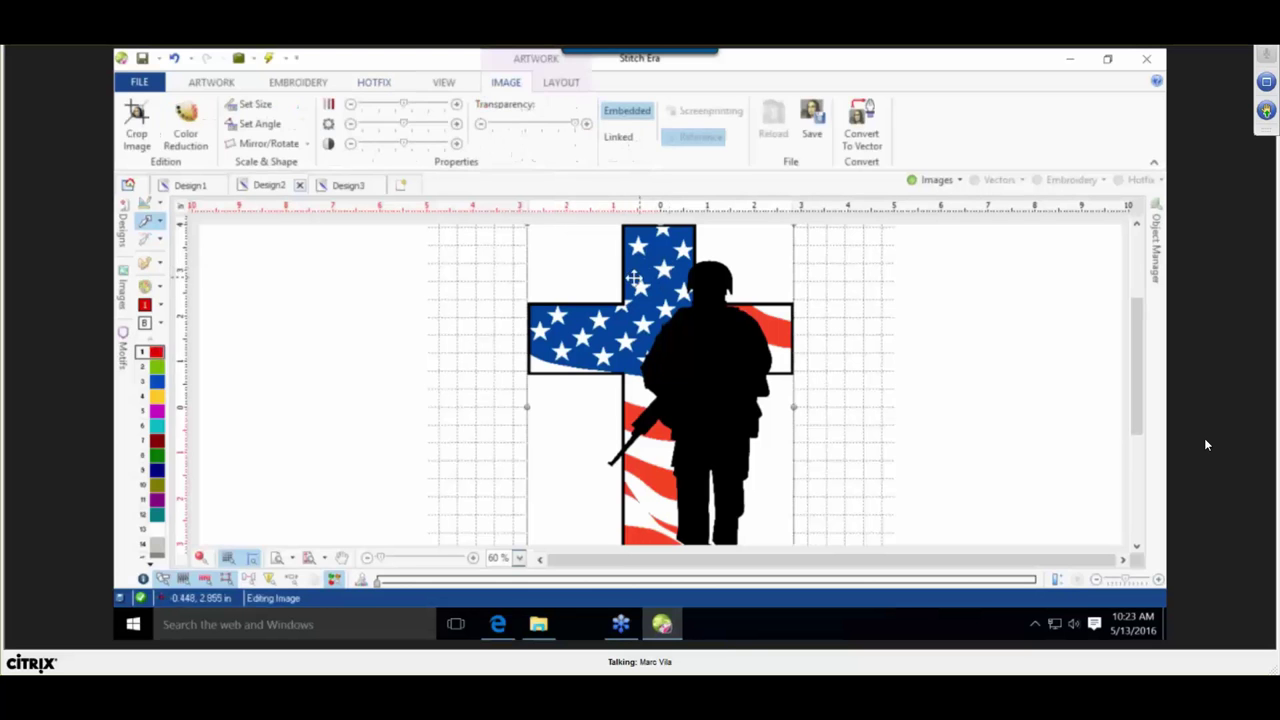
{"action": "left_click", "coordinate": [392, 313]}
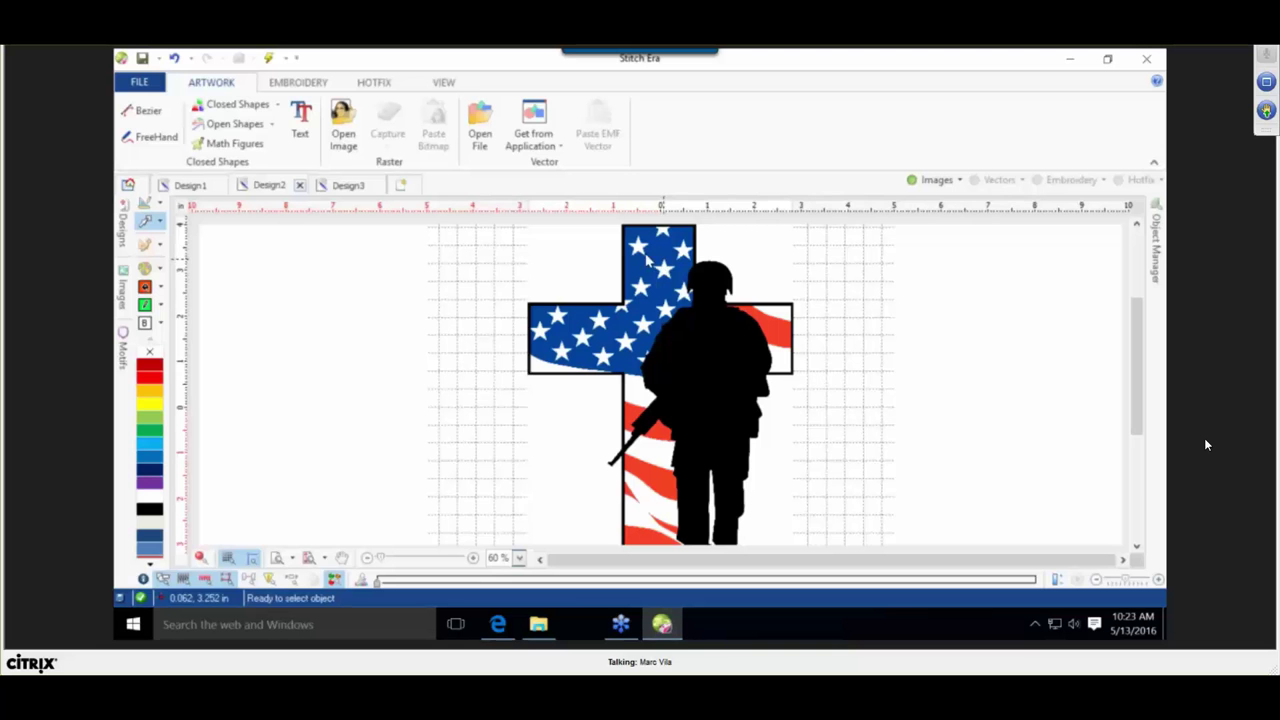
Start a single Area with Hotfix - Uniform Fill, set its first Area Fill value to 4, and activate automatic tracing.
{"action": "left_click", "coordinate": [372, 83]}
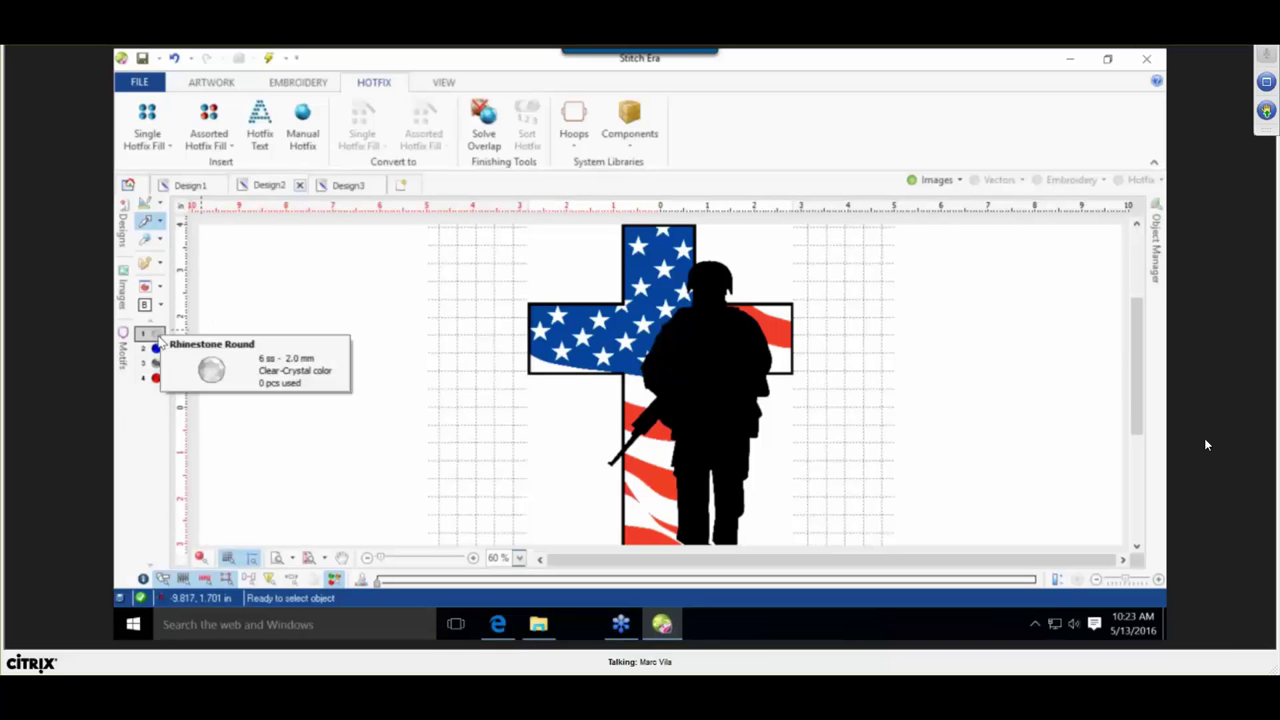
{"action": "left_click", "coordinate": [148, 138]}
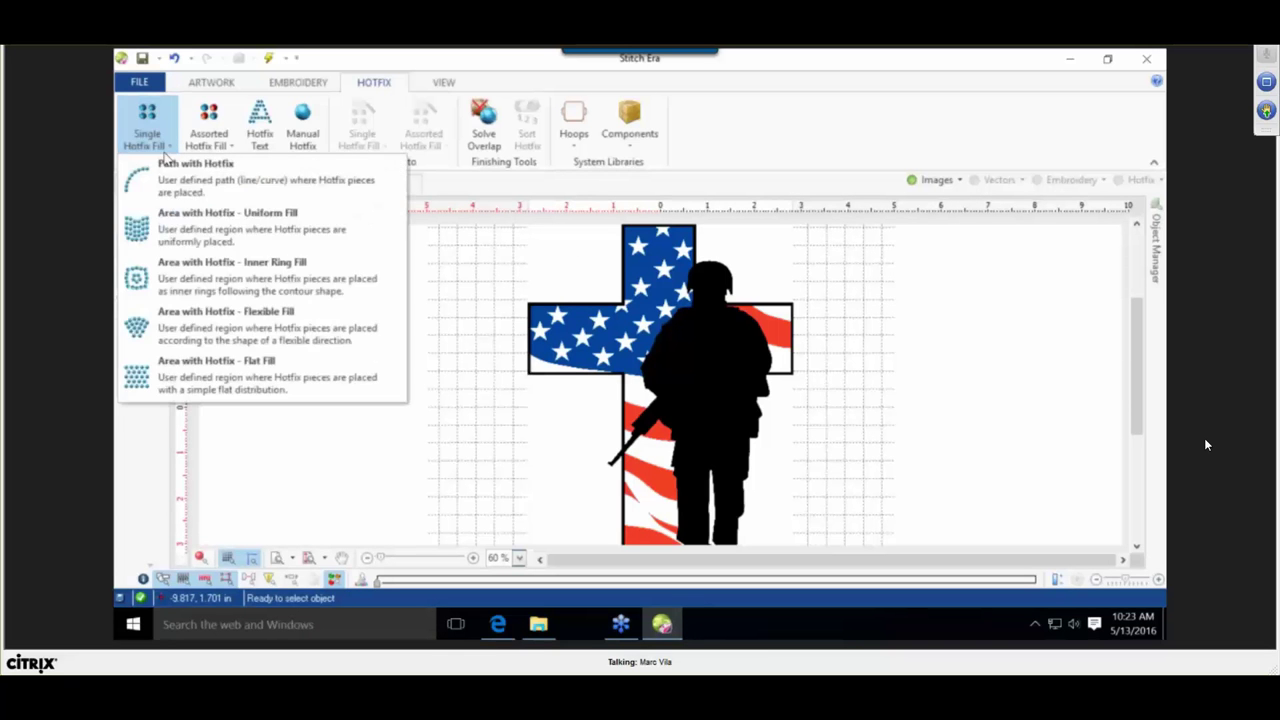
{"action": "left_click", "coordinate": [165, 232]}
{"action": "double_click", "coordinate": [481, 107]}
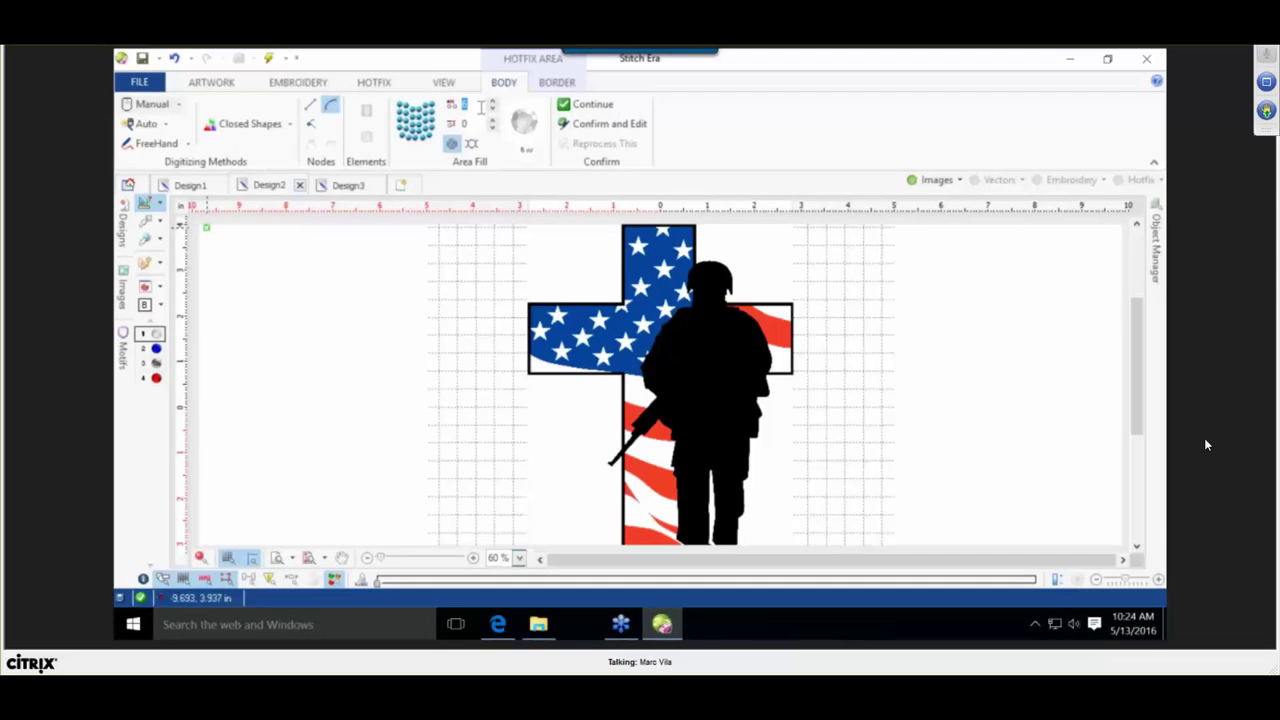
{"action": "type", "text": "4"}
{"action": "left_click", "coordinate": [146, 124]}
{"action": "left_click", "coordinate": [165, 164]}
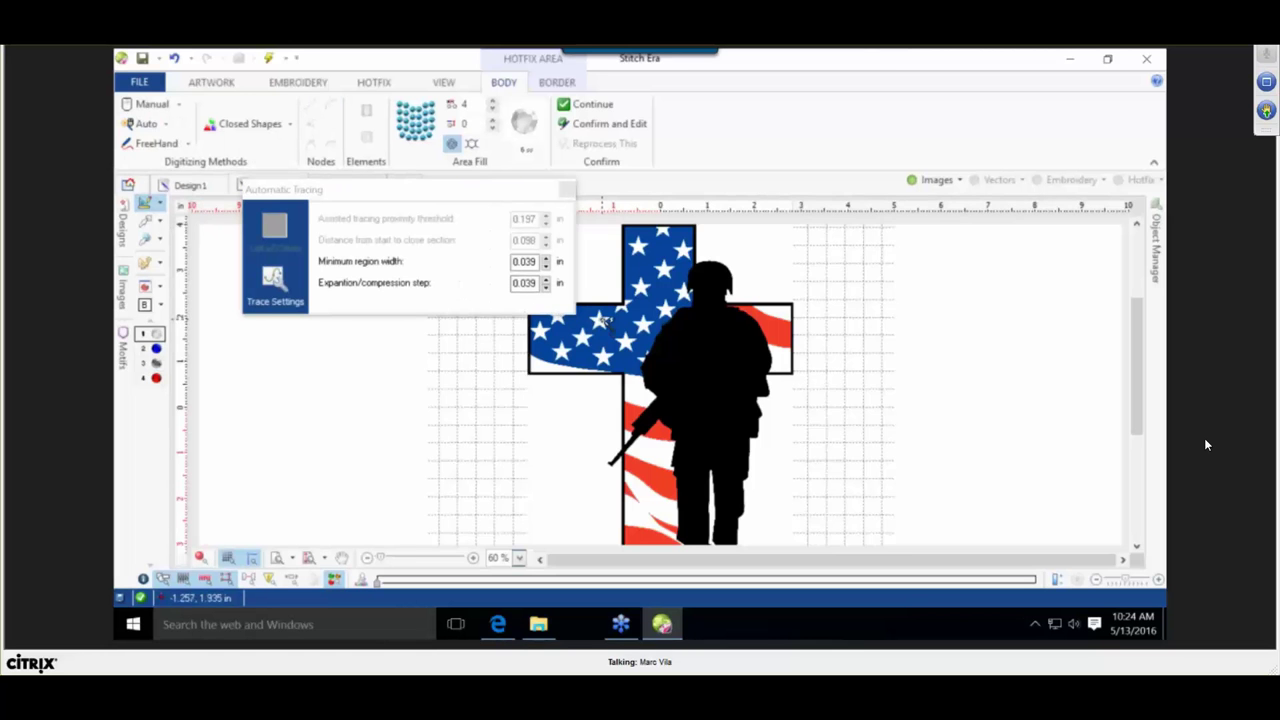
{"action": "scroll", "coordinate": [606, 321], "scroll_direction": "up", "scroll_amount": 5}
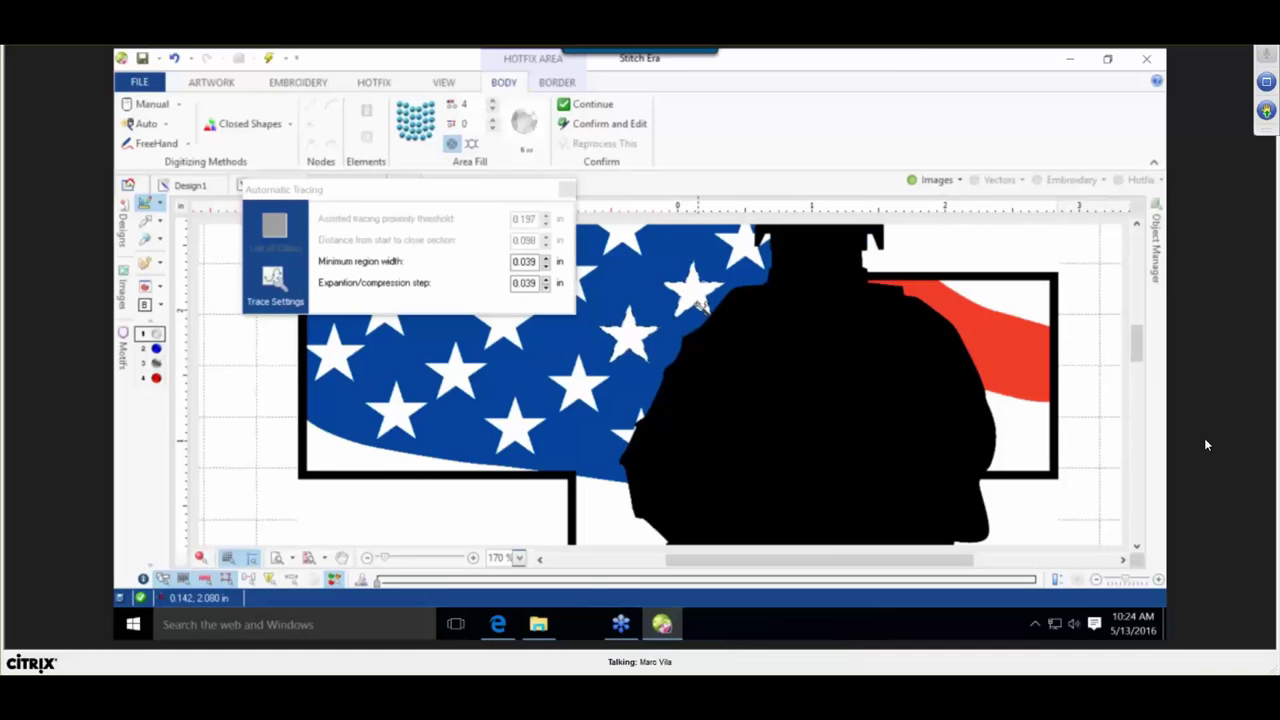
{"action": "left_click", "coordinate": [567, 191]}
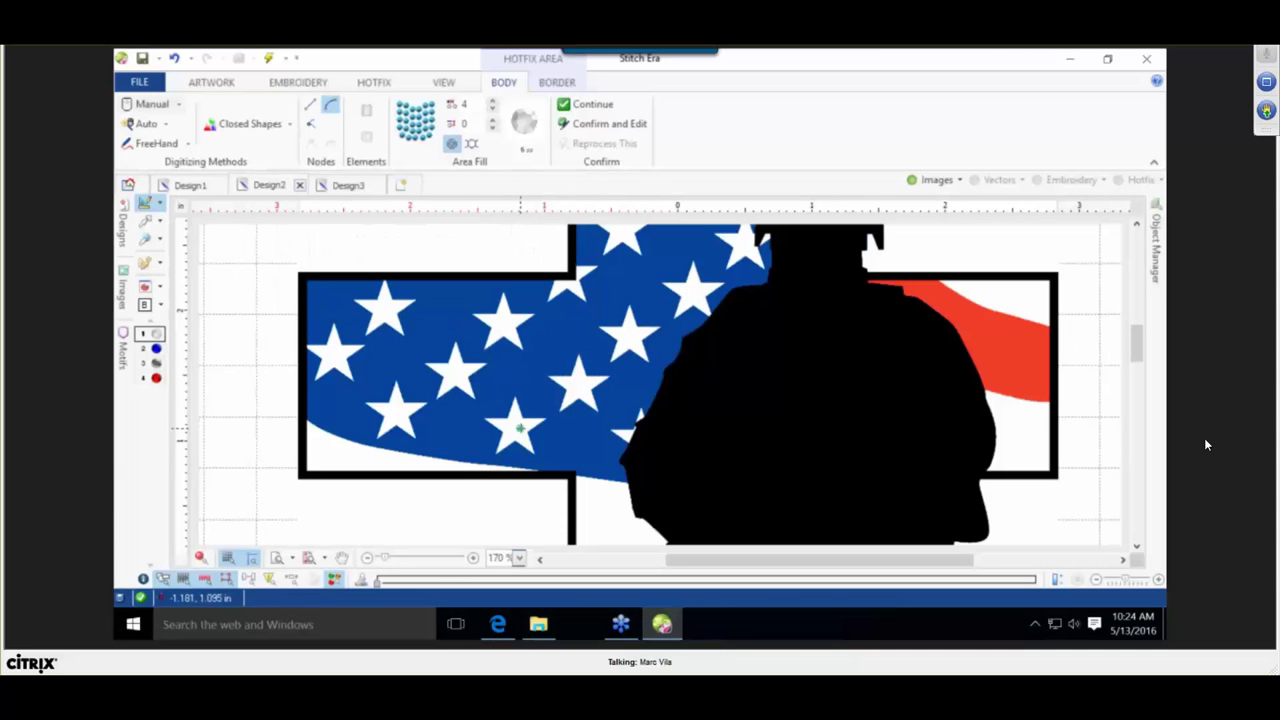
{"action": "left_click", "coordinate": [519, 424]}
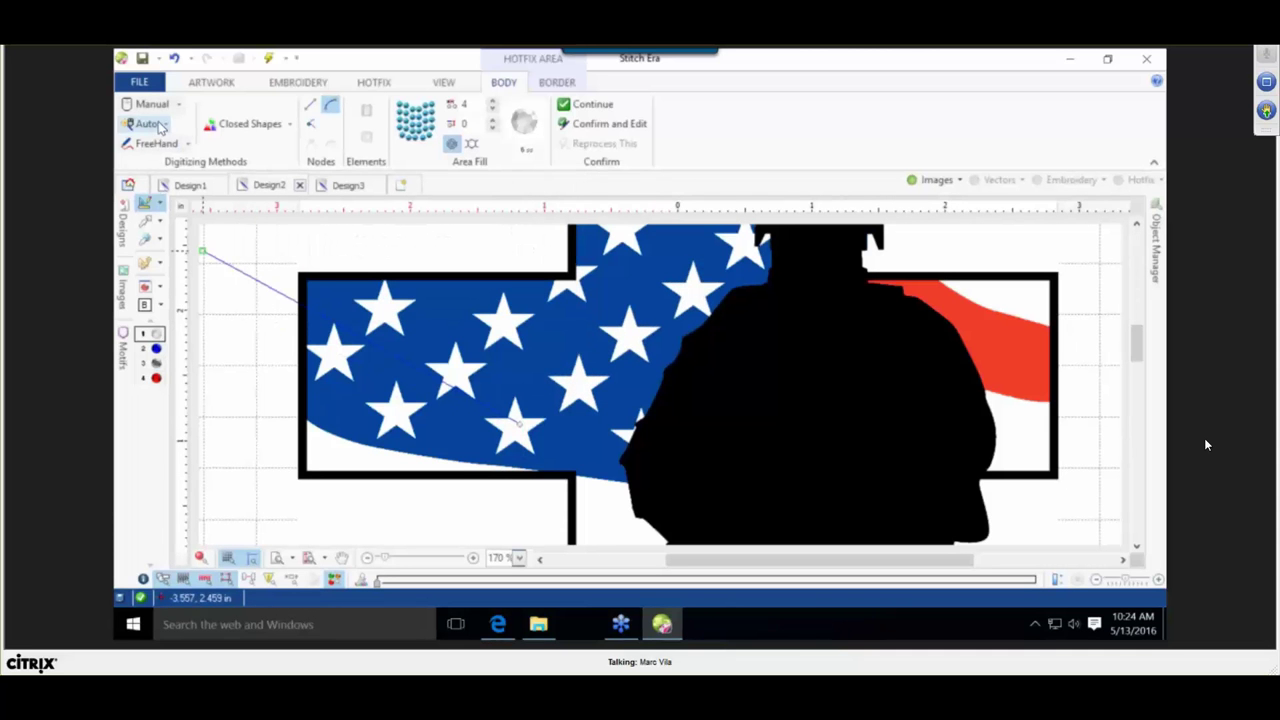
{"action": "left_click", "coordinate": [160, 127]}
{"action": "left_click", "coordinate": [181, 172]}
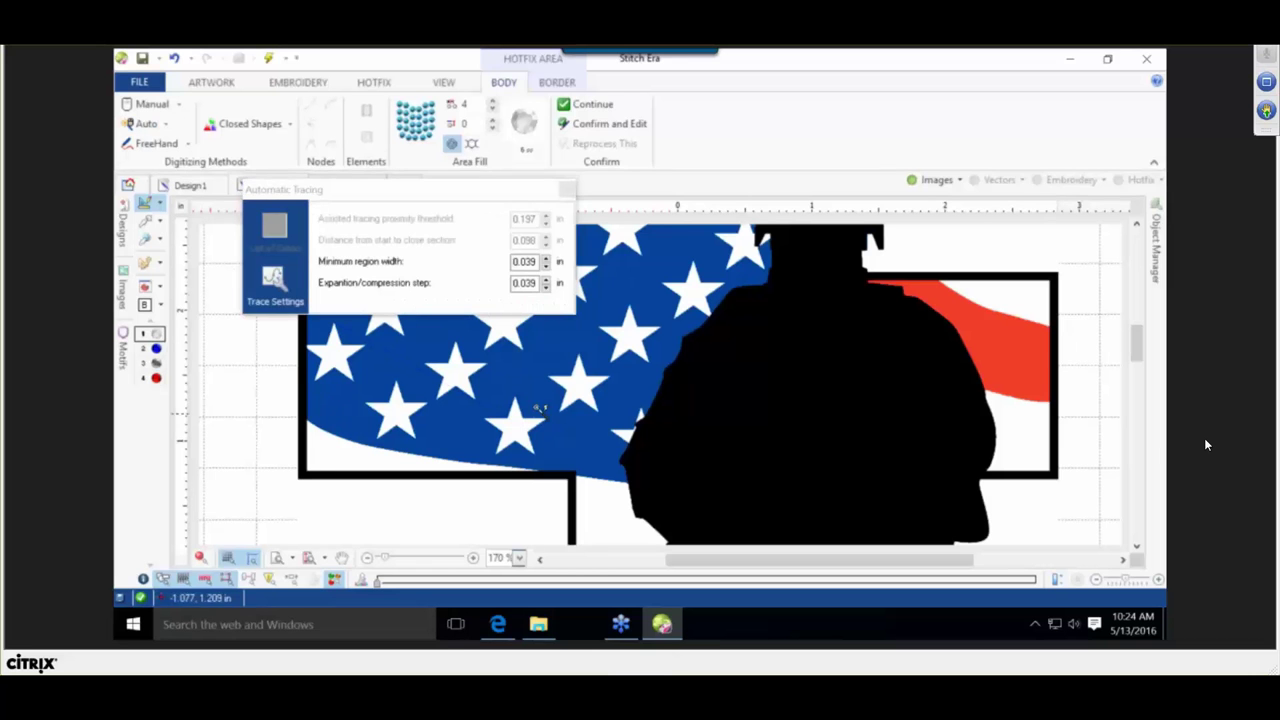
Move the Automatic Tracing window off the artwork and trace all the white stars in the blue part of the cross.
{"action": "mouse_move", "coordinate": [547, 197]}
{"action": "left_mouse_down"}
{"action": "mouse_move", "coordinate": [938, 66]}
{"action": "mouse_move", "coordinate": [1053, 66]}
{"action": "left_mouse_up"}
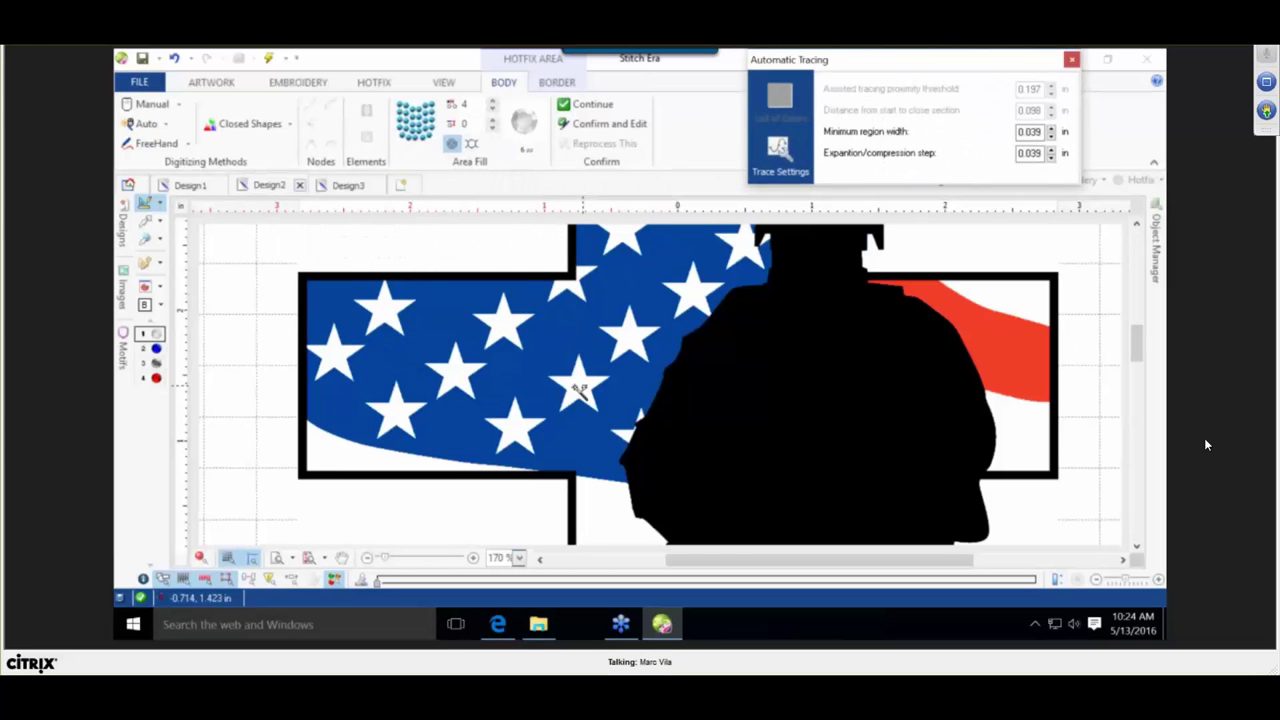
{"action": "left_click", "coordinate": [336, 357]}
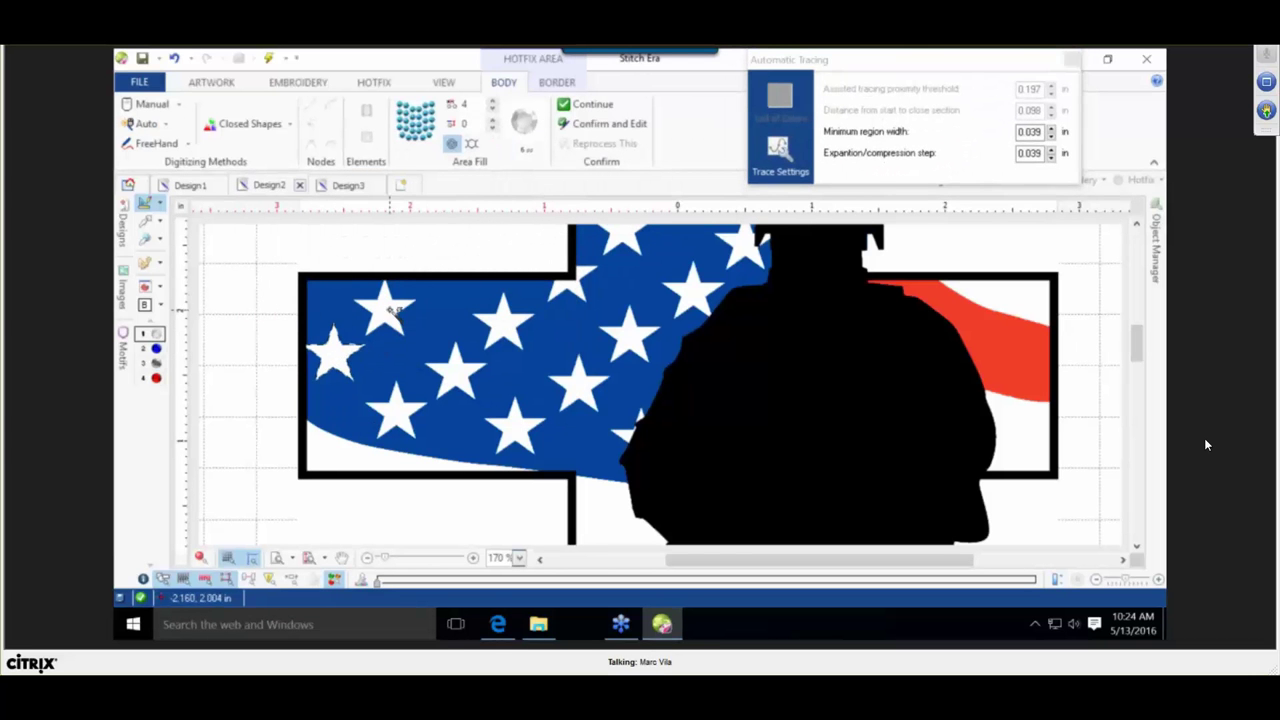
{"action": "left_click", "coordinate": [386, 308]}
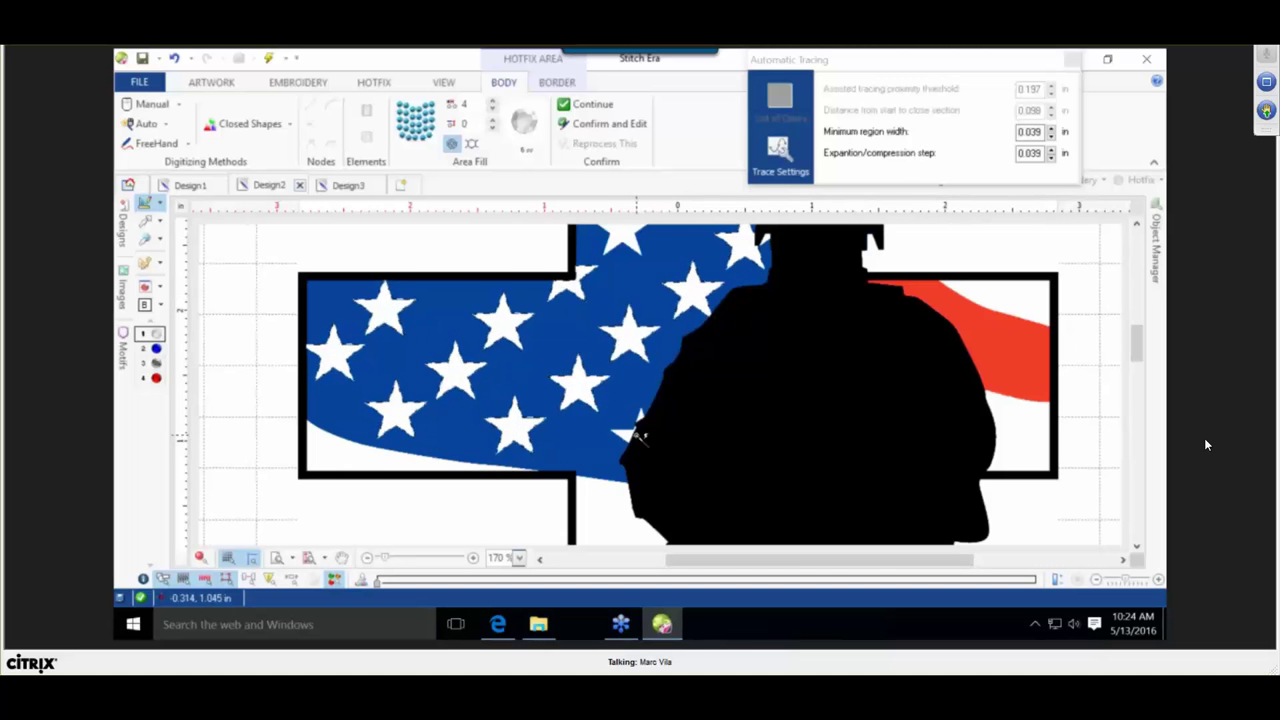
{"action": "scroll", "coordinate": [645, 425], "scroll_direction": "down", "scroll_amount": 2}
{"action": "scroll", "coordinate": [648, 422], "scroll_direction": "up", "scroll_amount": 3}
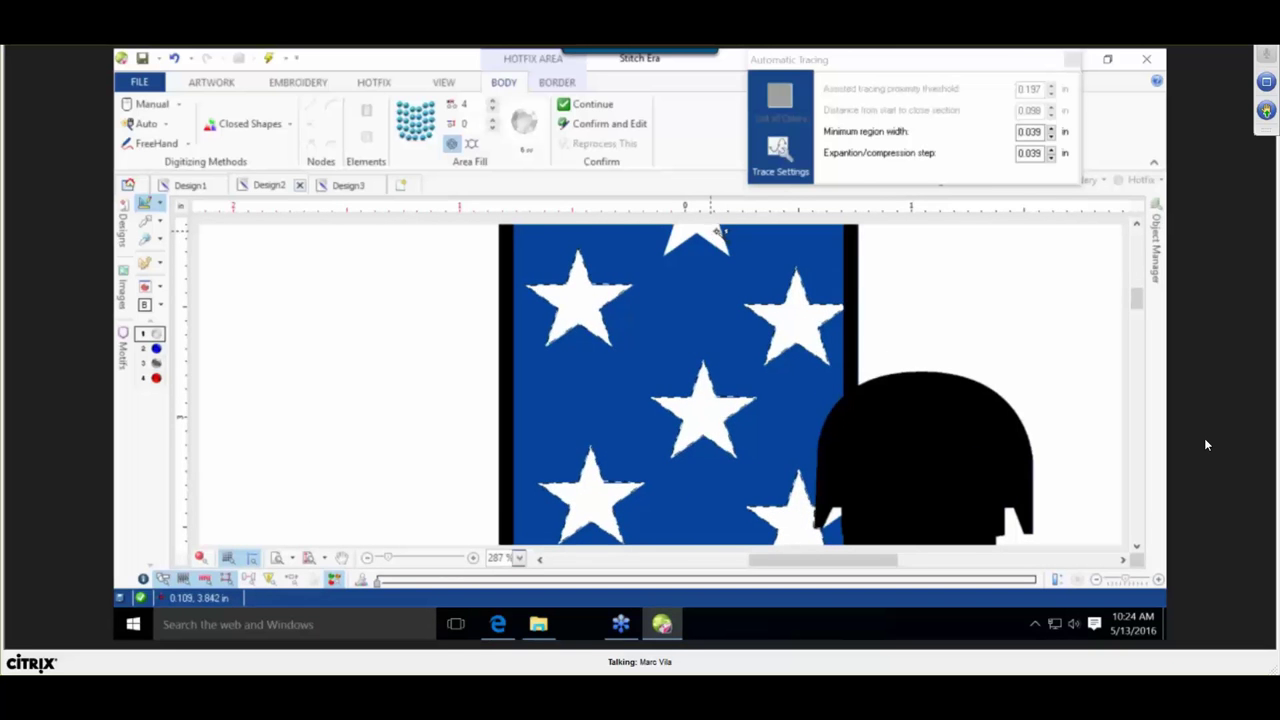
{"action": "scroll", "coordinate": [748, 378], "scroll_direction": "down", "scroll_amount": 1}
{"action": "scroll", "coordinate": [748, 378], "scroll_direction": "down", "scroll_amount": 4}
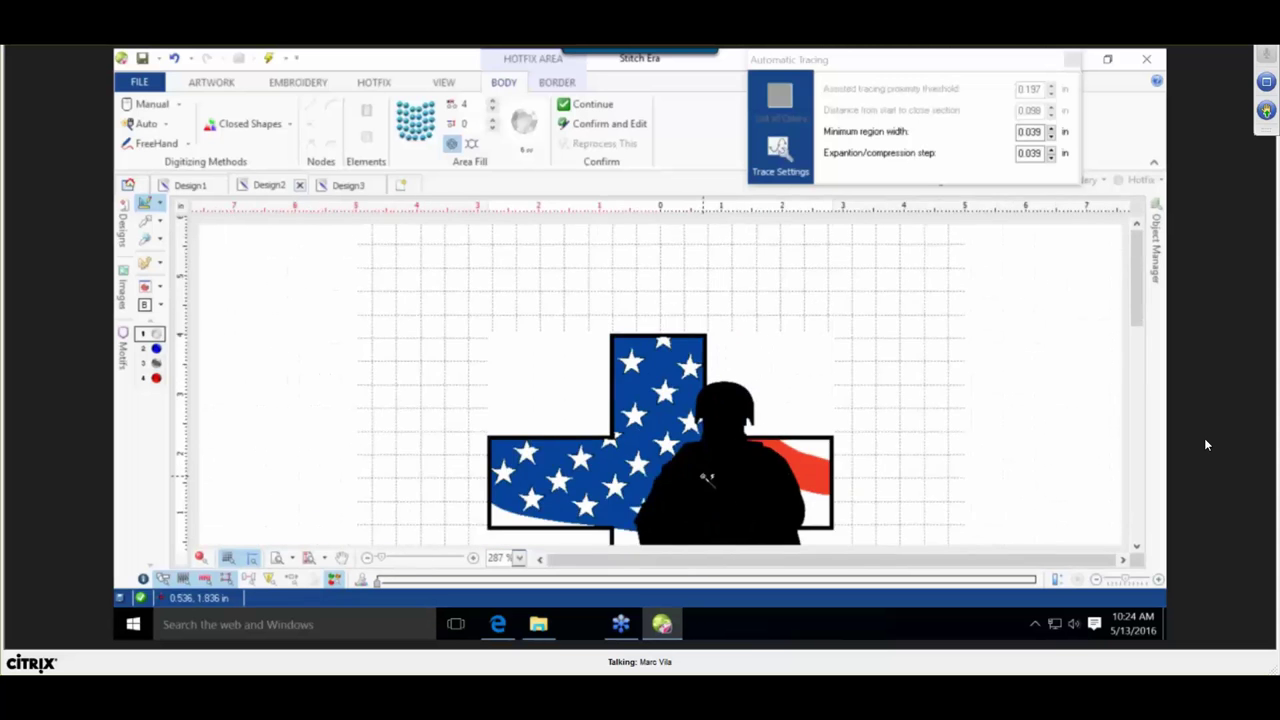
Trace the white stripe areas of the cross and generate the Clear - Crystal rhinestone fill for all traced regions.
{"action": "scroll", "coordinate": [440, 345], "scroll_direction": "up", "scroll_amount": 2}
{"action": "left_click", "coordinate": [368, 335]}
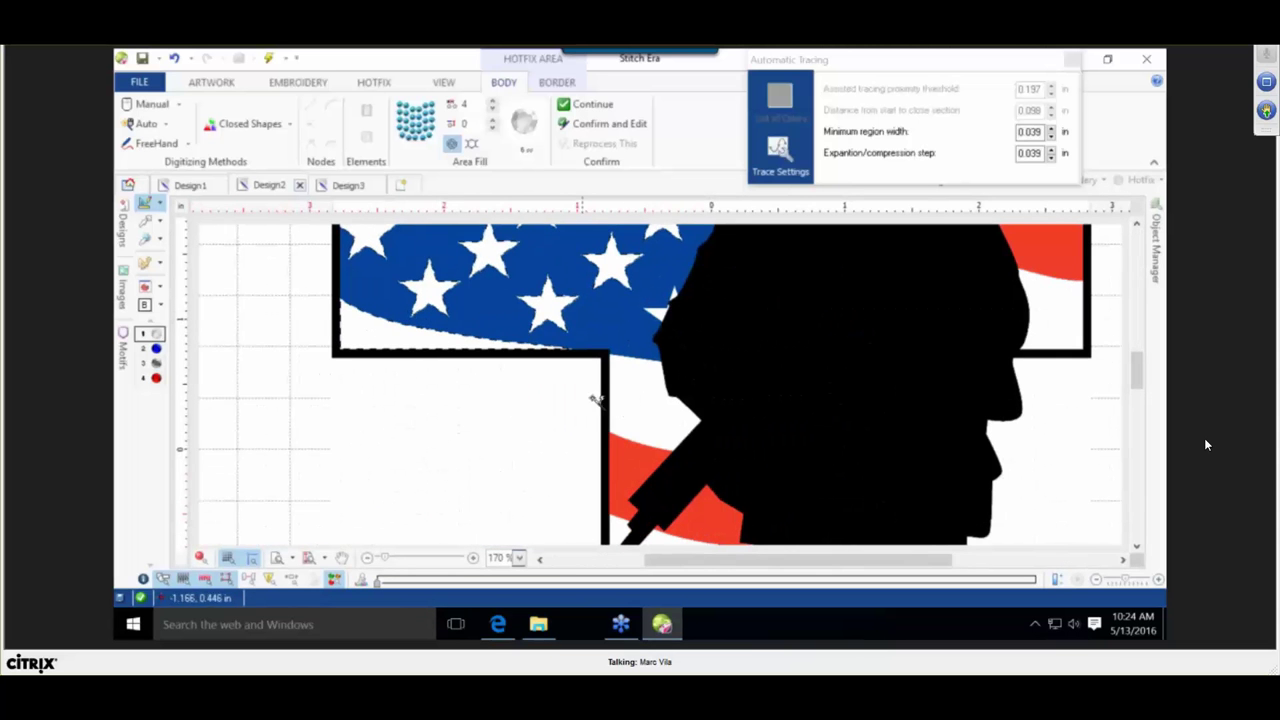
{"action": "left_click", "coordinate": [668, 421]}
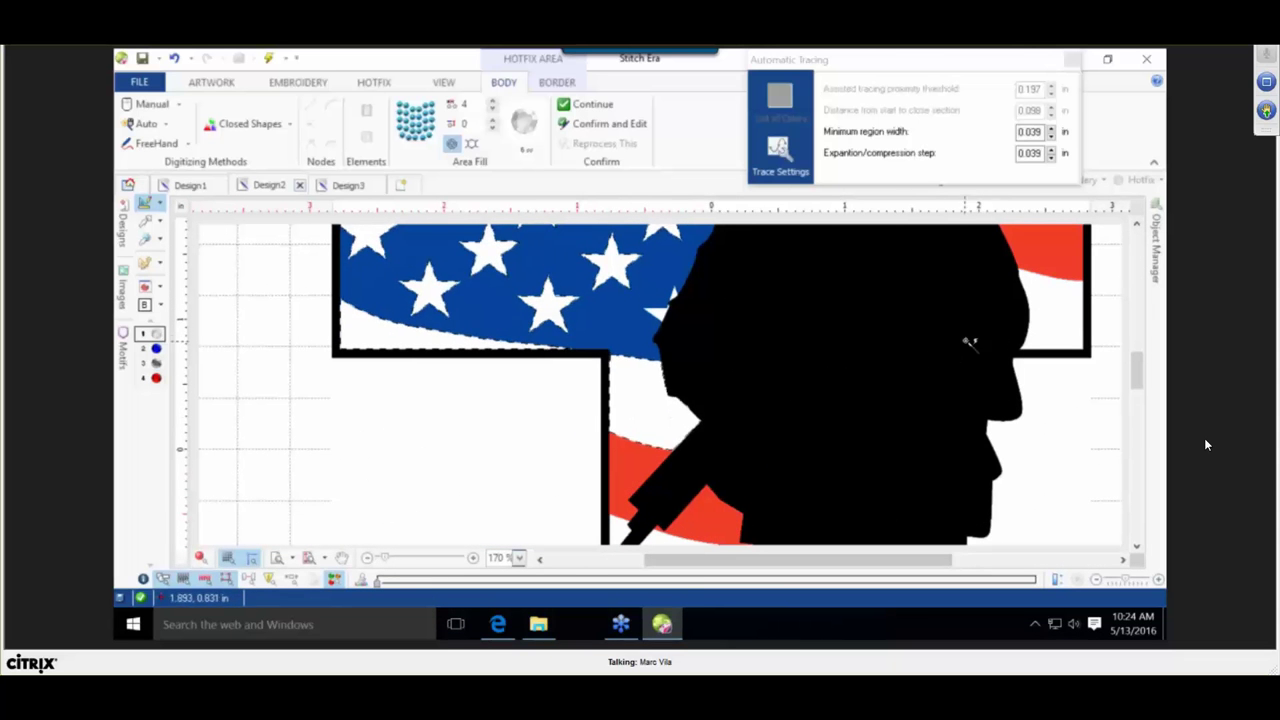
{"action": "scroll", "coordinate": [1053, 312], "scroll_direction": "down", "scroll_amount": 3}
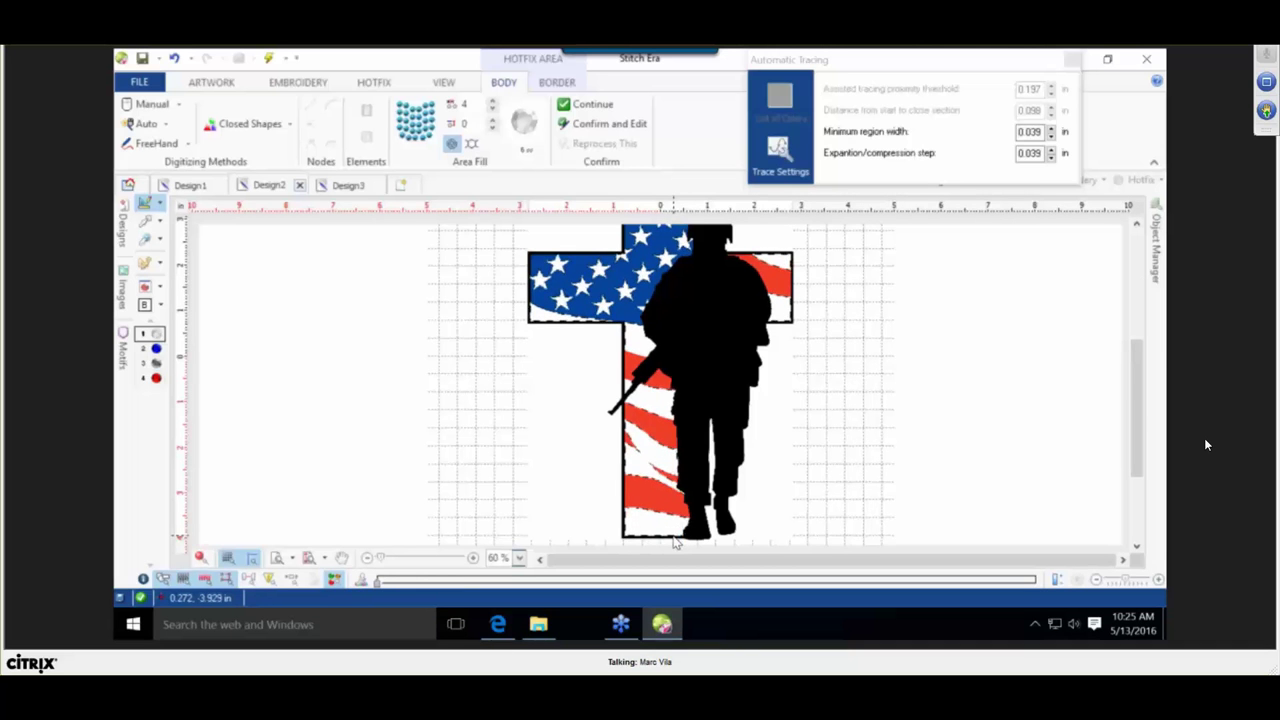
{"action": "left_click", "coordinate": [674, 541]}
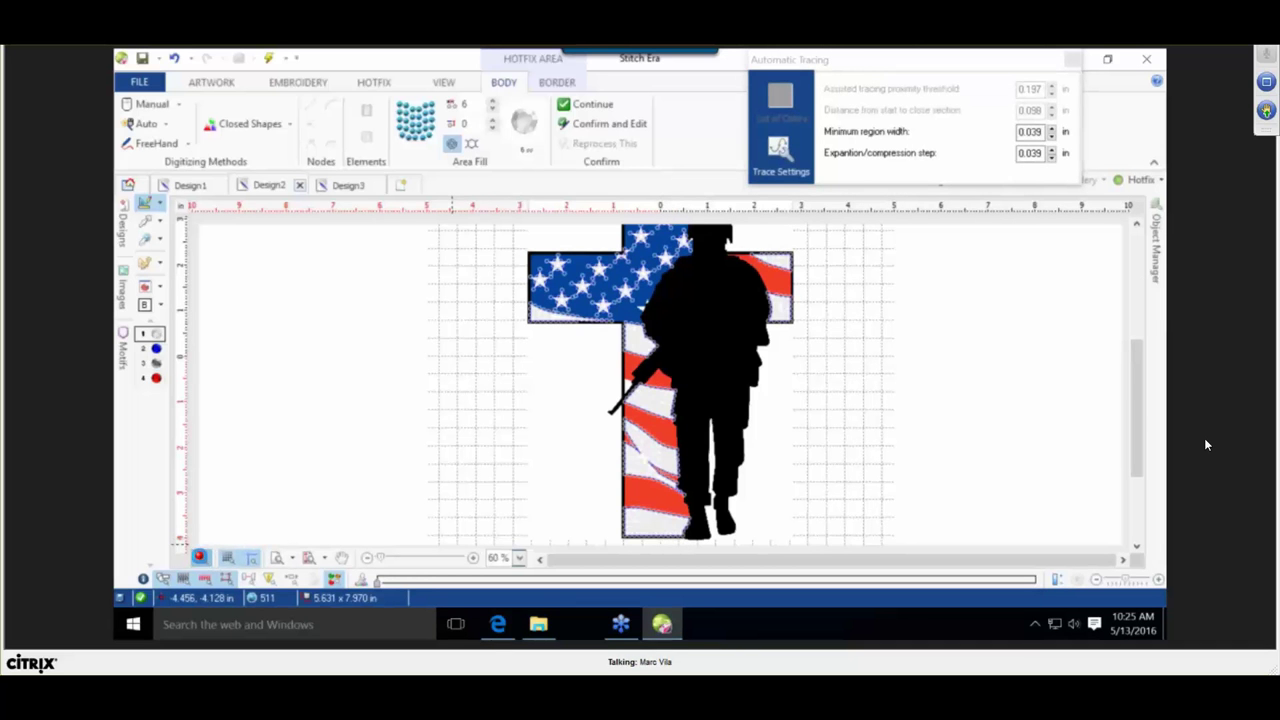
Show only the realistic beads by closing Automatic Tracing and hiding the images and the grid.
{"action": "left_click", "coordinate": [200, 557]}
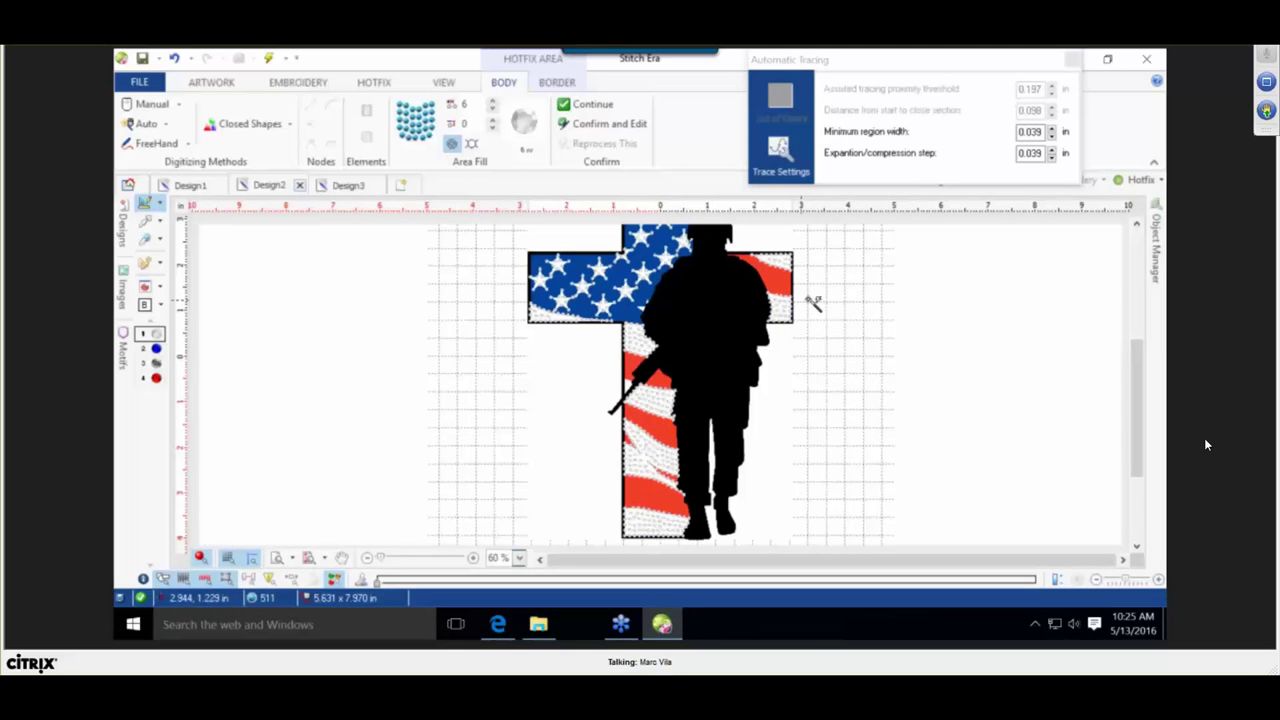
{"action": "left_click", "coordinate": [1073, 60]}
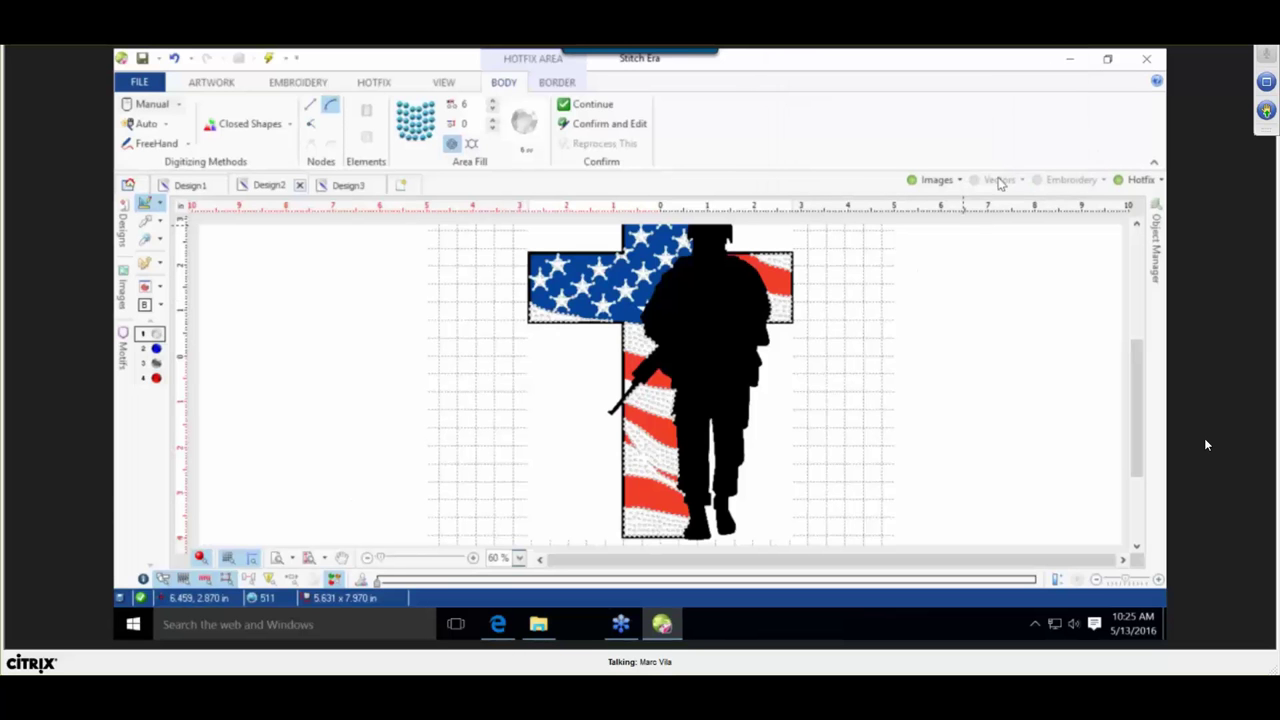
{"action": "left_click", "coordinate": [930, 180]}
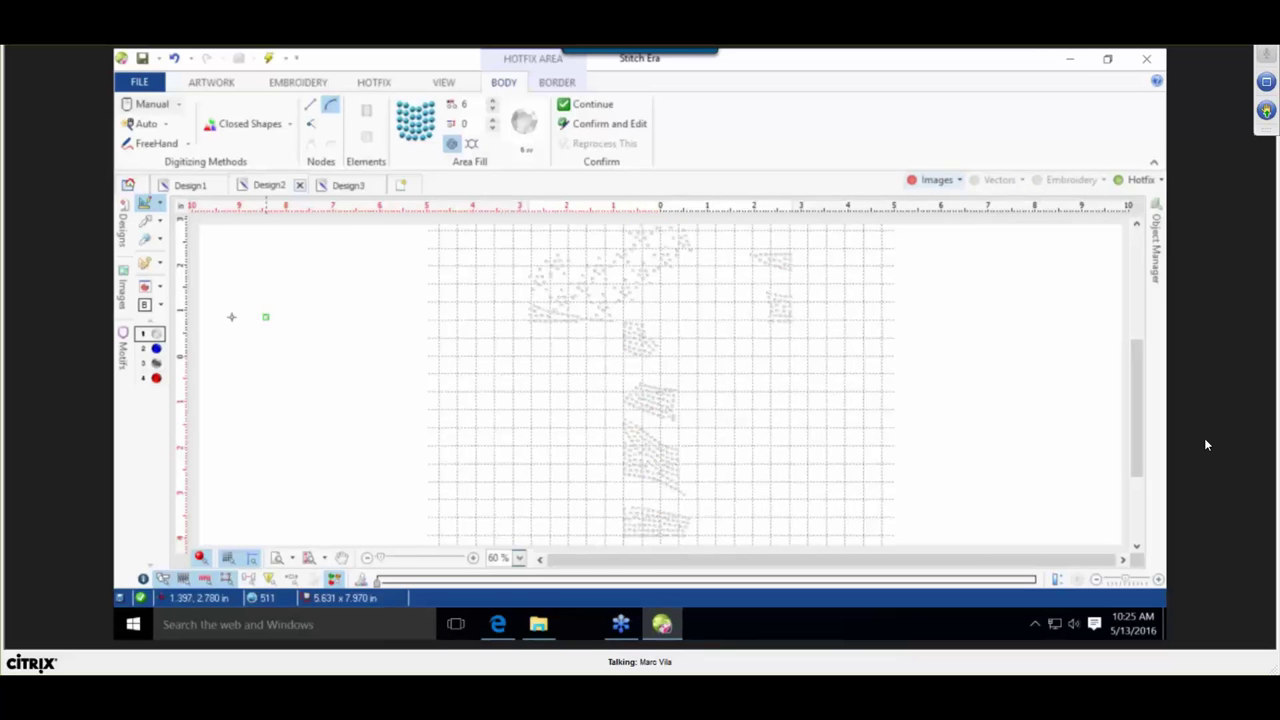
{"action": "left_click", "coordinate": [229, 558]}
Set the workspace background color to black.
{"action": "left_click", "coordinate": [144, 304]}
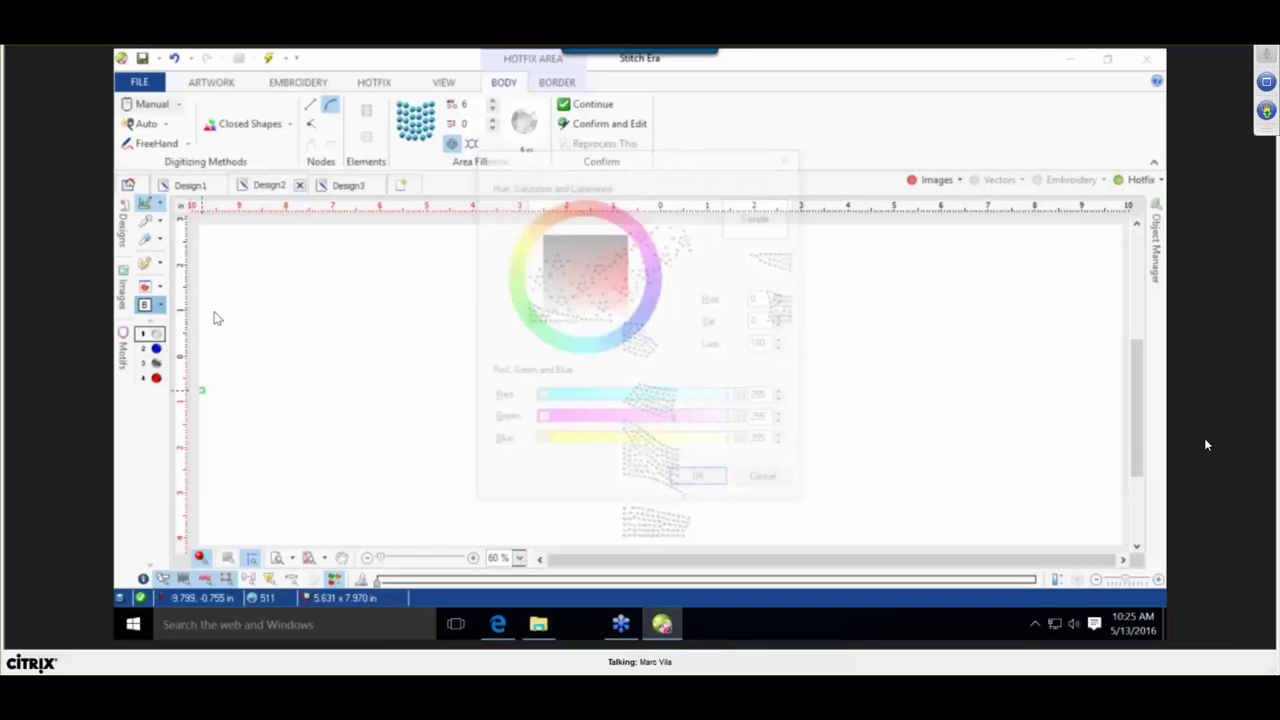
{"action": "left_click_drag", "start_coordinate": [602, 255], "coordinate": [611, 234]}
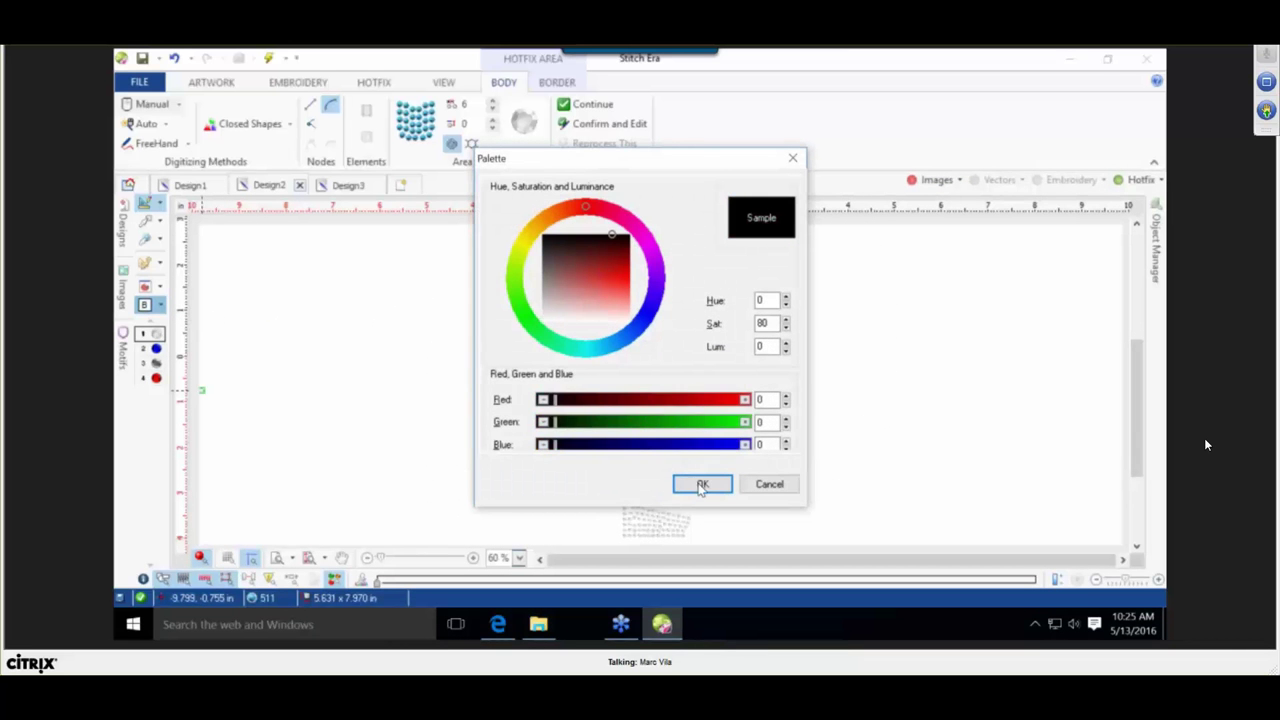
{"action": "left_click", "coordinate": [701, 485]}
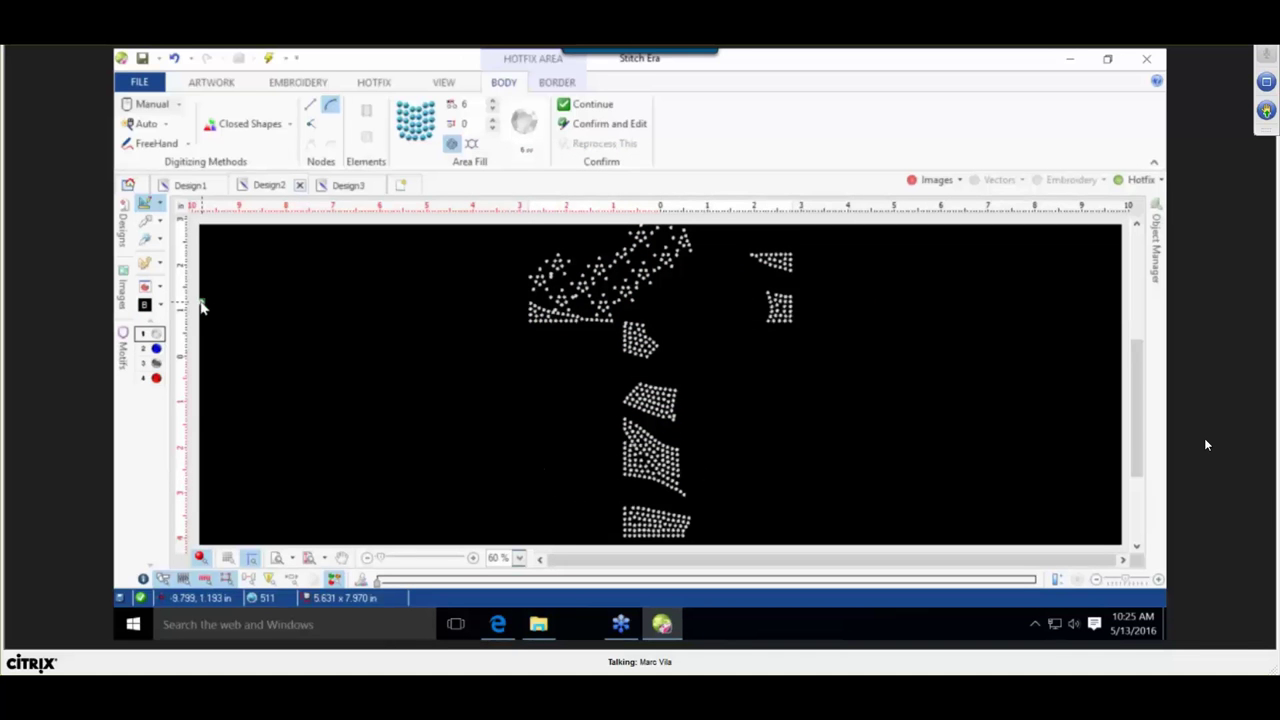
Leave area digitizing and deselect the rhinestone fill to view the white areas on the background.
{"action": "left_click", "coordinate": [146, 219]}
{"action": "scroll", "coordinate": [538, 330], "scroll_direction": "down", "scroll_amount": 2}
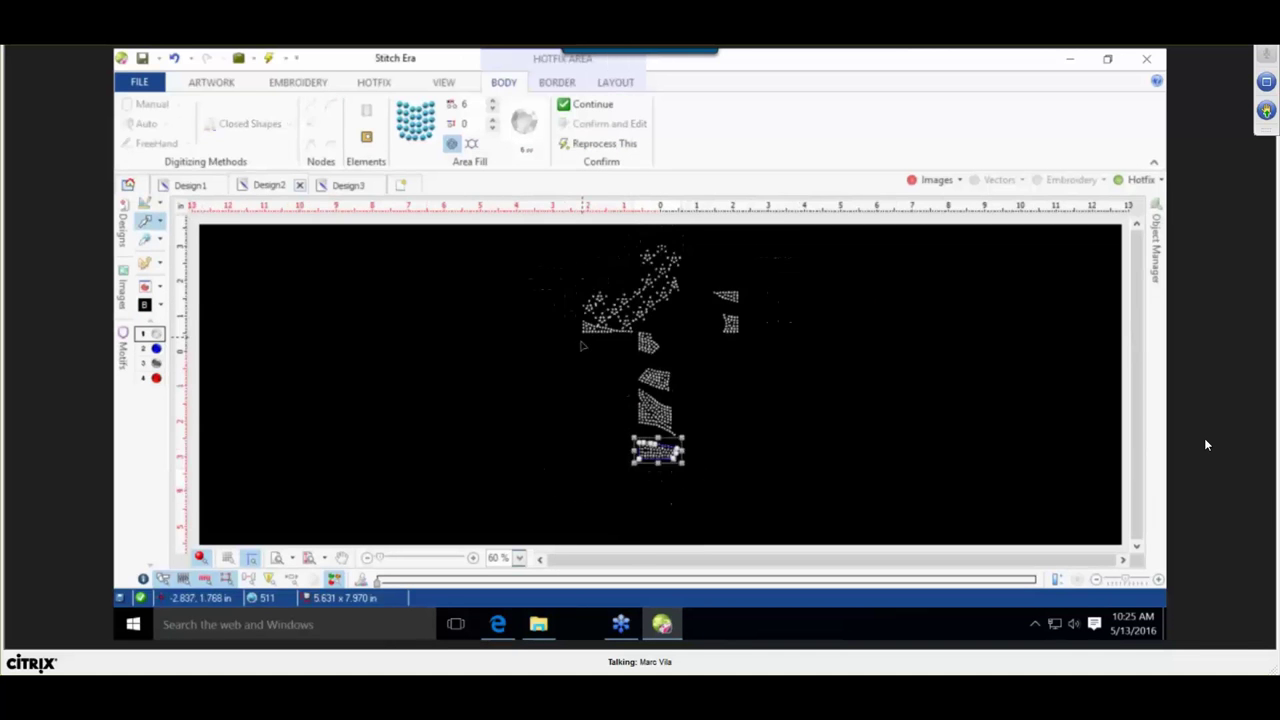
{"action": "left_click", "coordinate": [479, 348]}
{"action": "scroll", "coordinate": [665, 303], "scroll_direction": "up", "scroll_amount": 1}
{"action": "scroll", "coordinate": [657, 281], "scroll_direction": "up", "scroll_amount": 1}
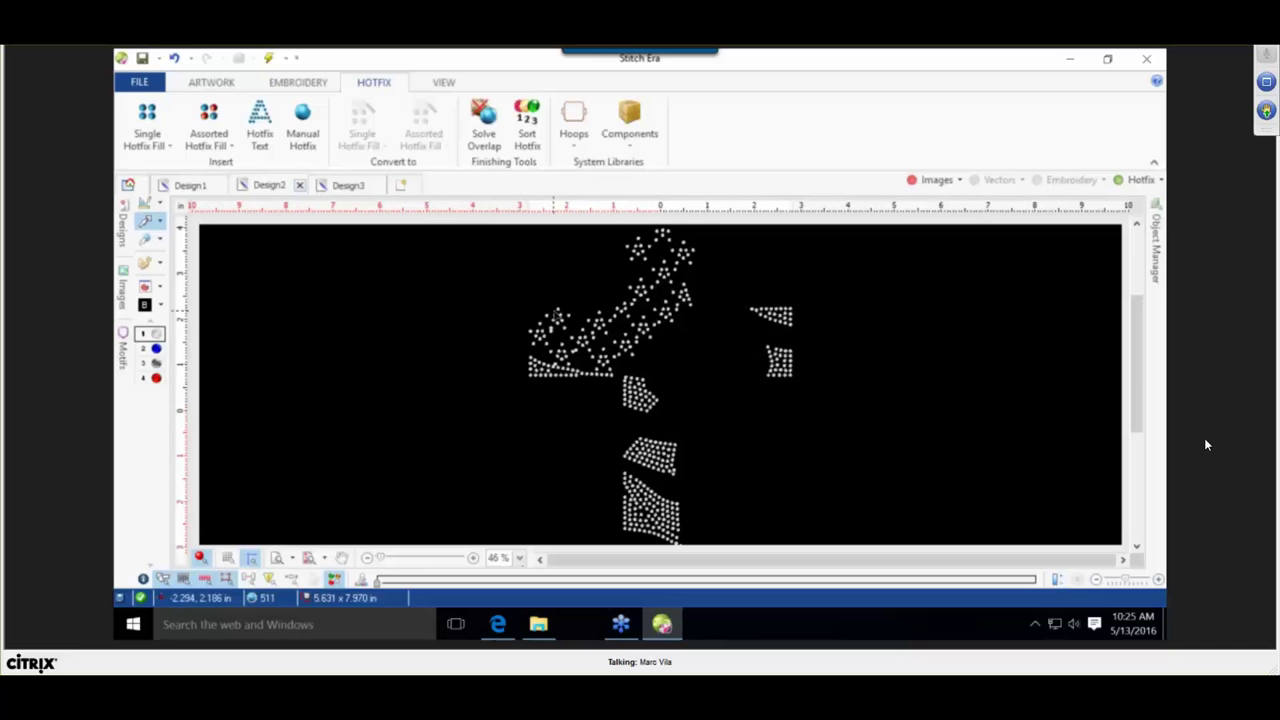
Select the star fills on the blue part of the flag and set their beads spacing to 3 pts.
{"action": "left_click", "coordinate": [538, 336]}
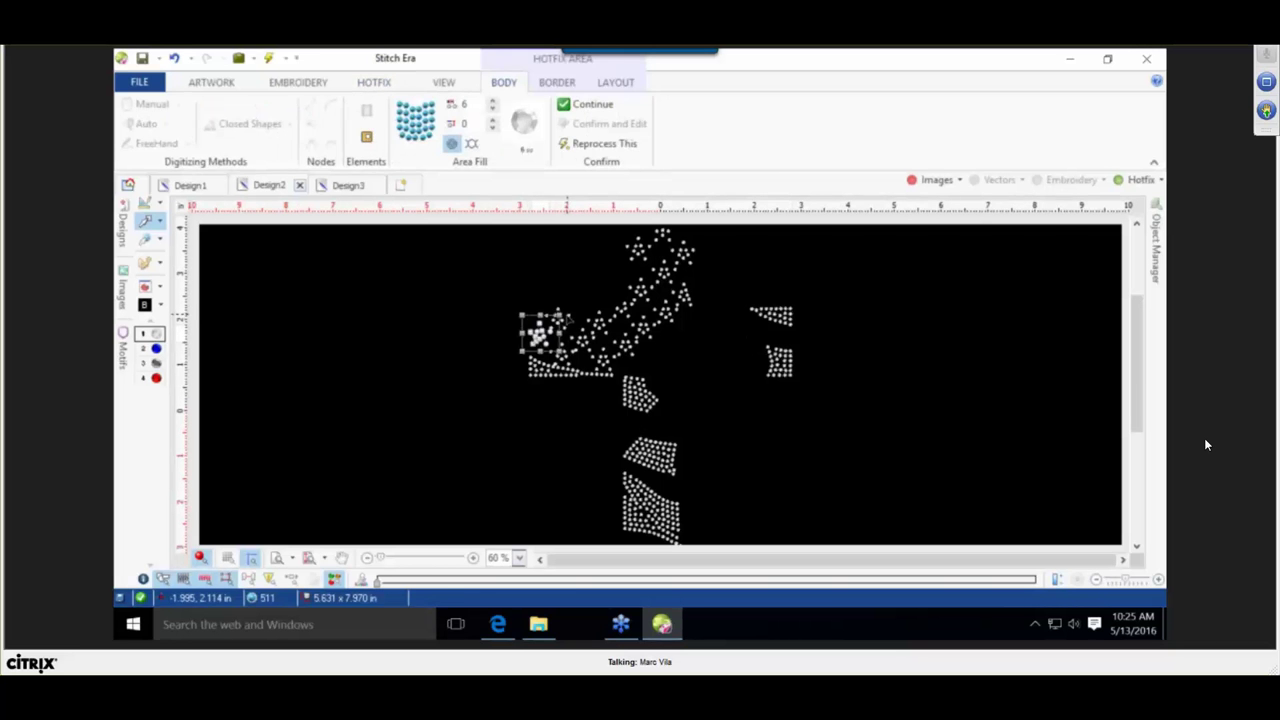
{"action": "left_click", "coordinate": [565, 338]}
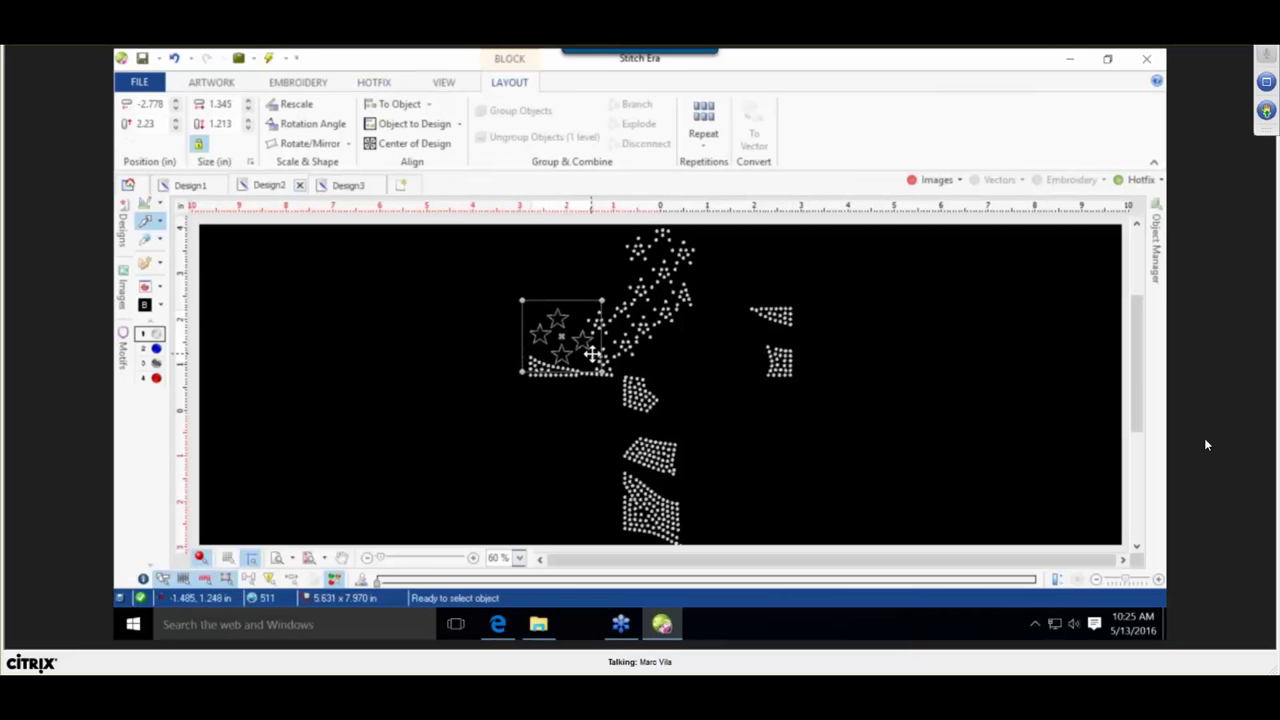
{"action": "left_click_drag", "start_coordinate": [599, 355], "coordinate": [663, 271]}
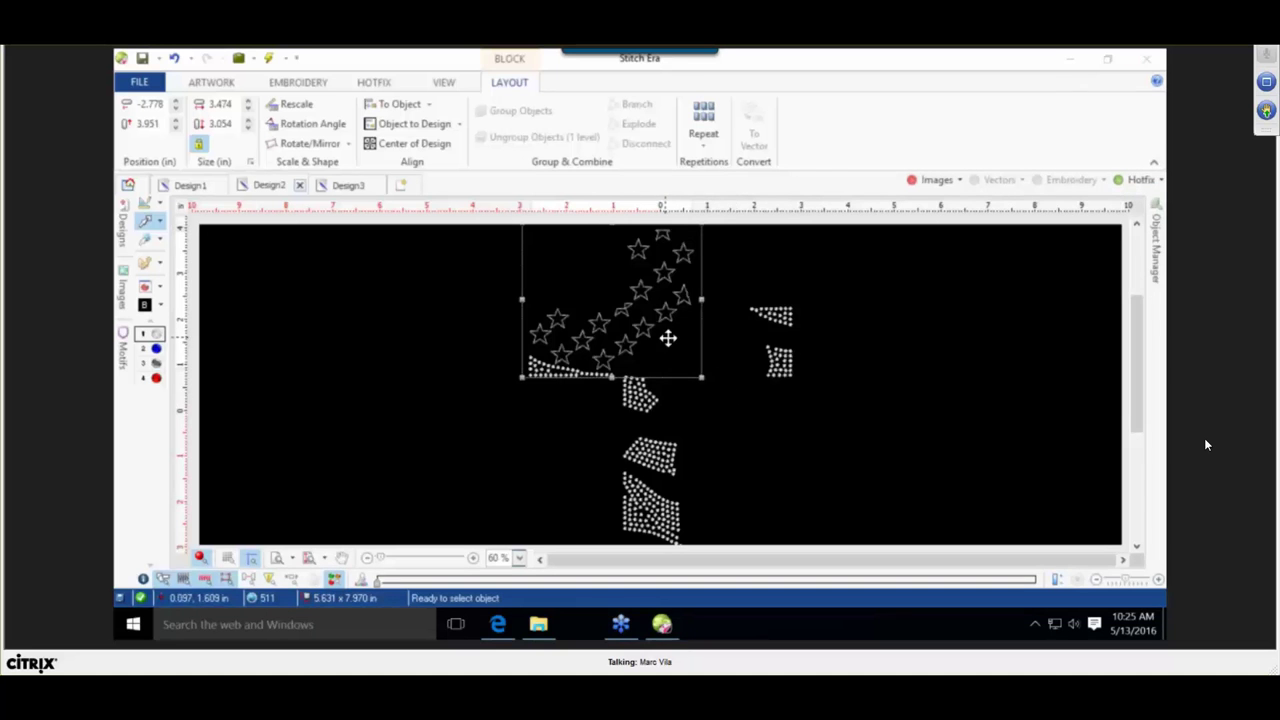
{"action": "left_click", "coordinate": [1160, 248]}
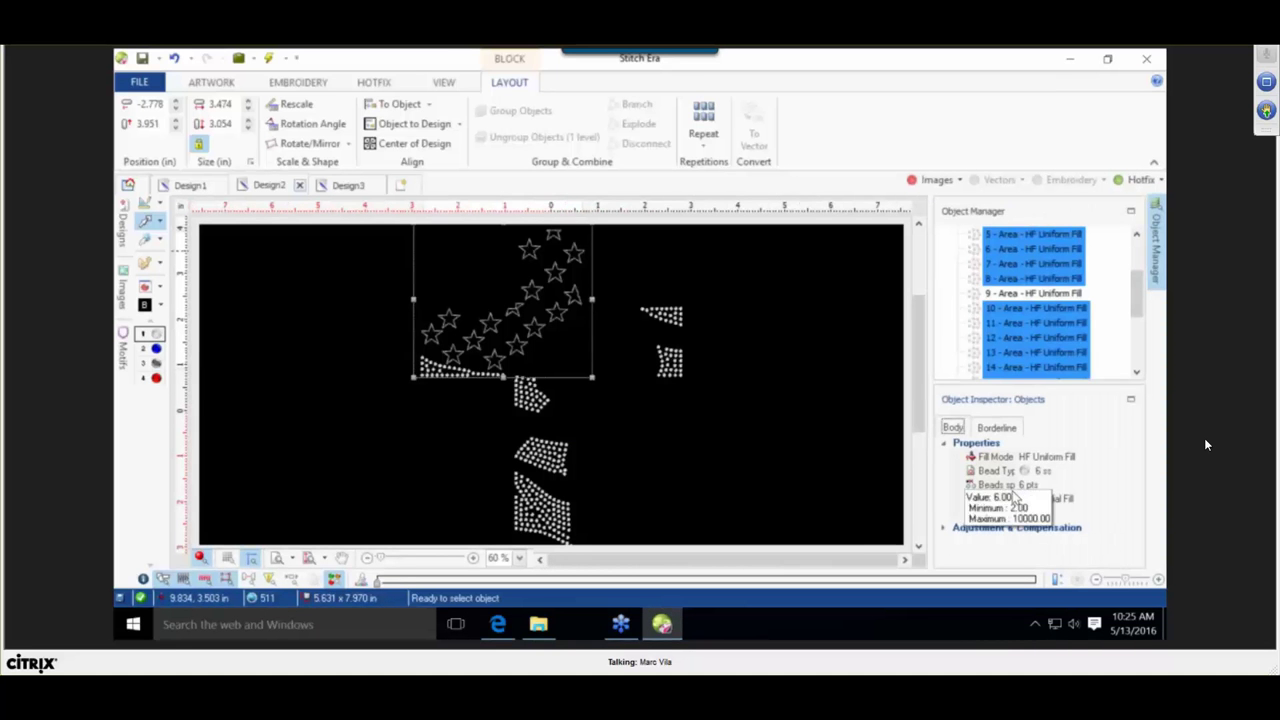
{"action": "left_click", "coordinate": [1039, 484]}
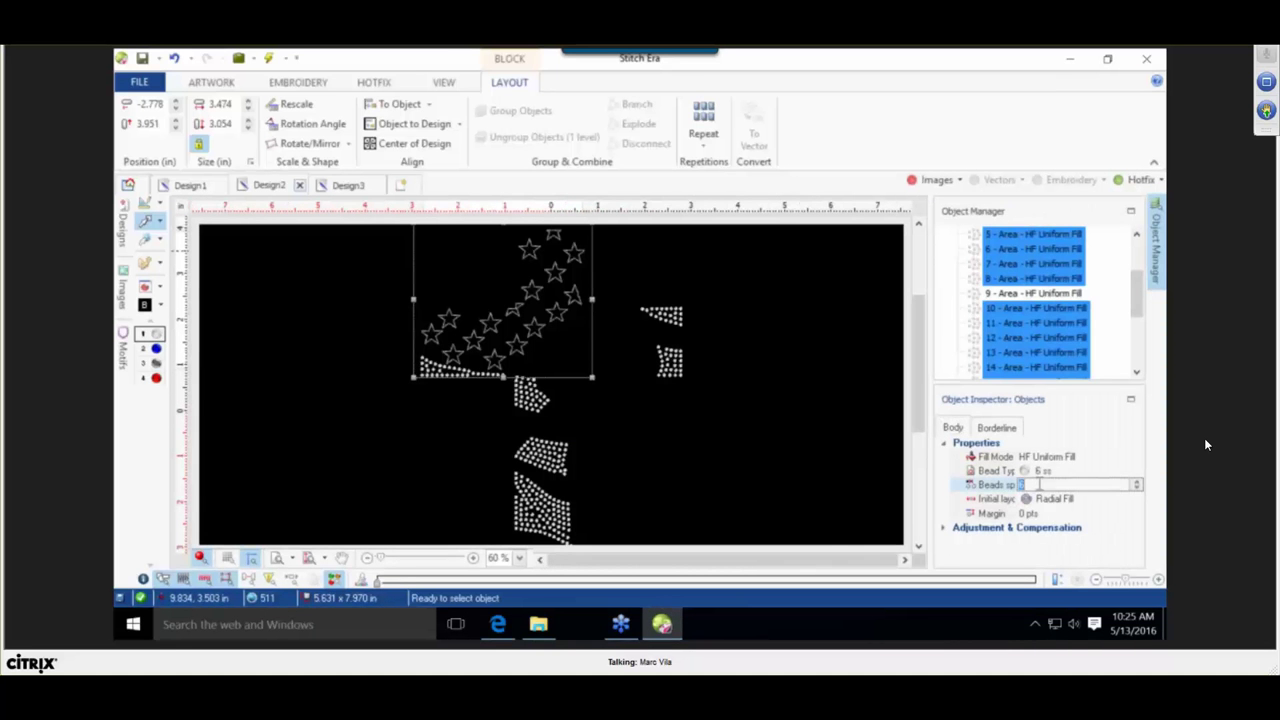
{"action": "type", "text": "3"}
{"action": "key", "text": "Return"}
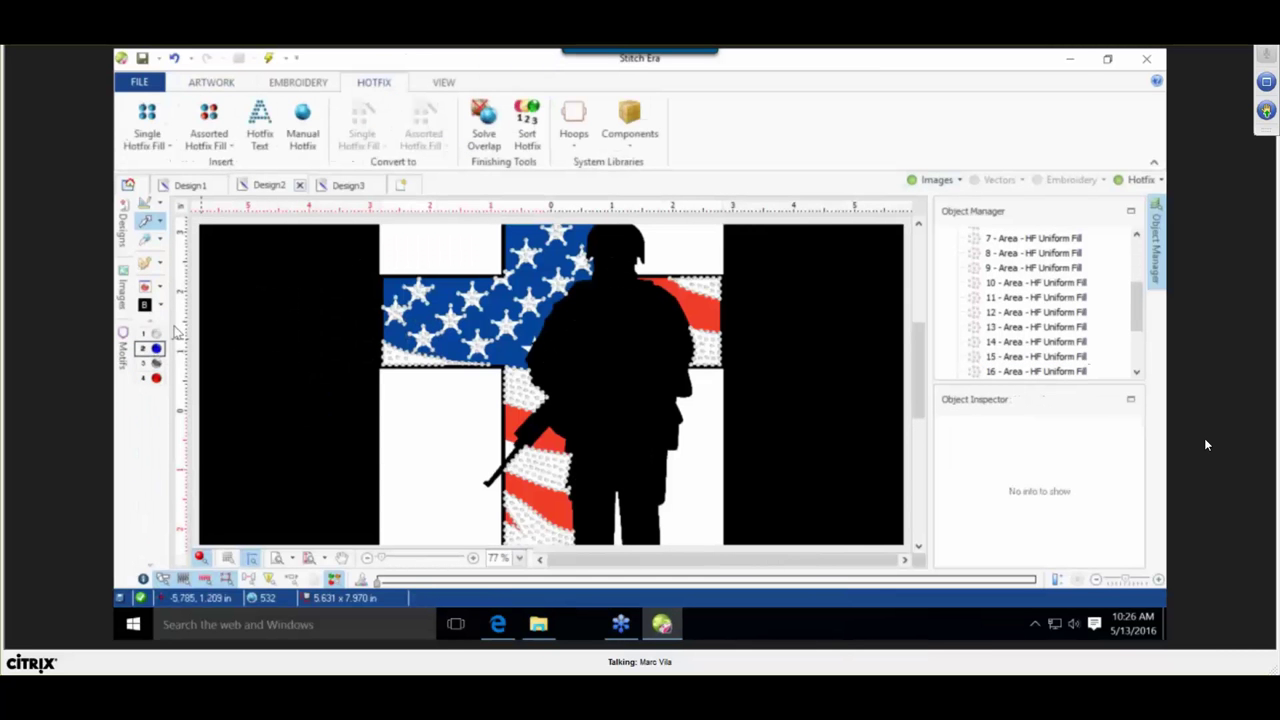
Auto-trace the blue flag region with a blue 6 ss hotfix uniform fill, entering 4 pts beads spacing before tracing.
{"action": "left_click", "coordinate": [170, 140]}
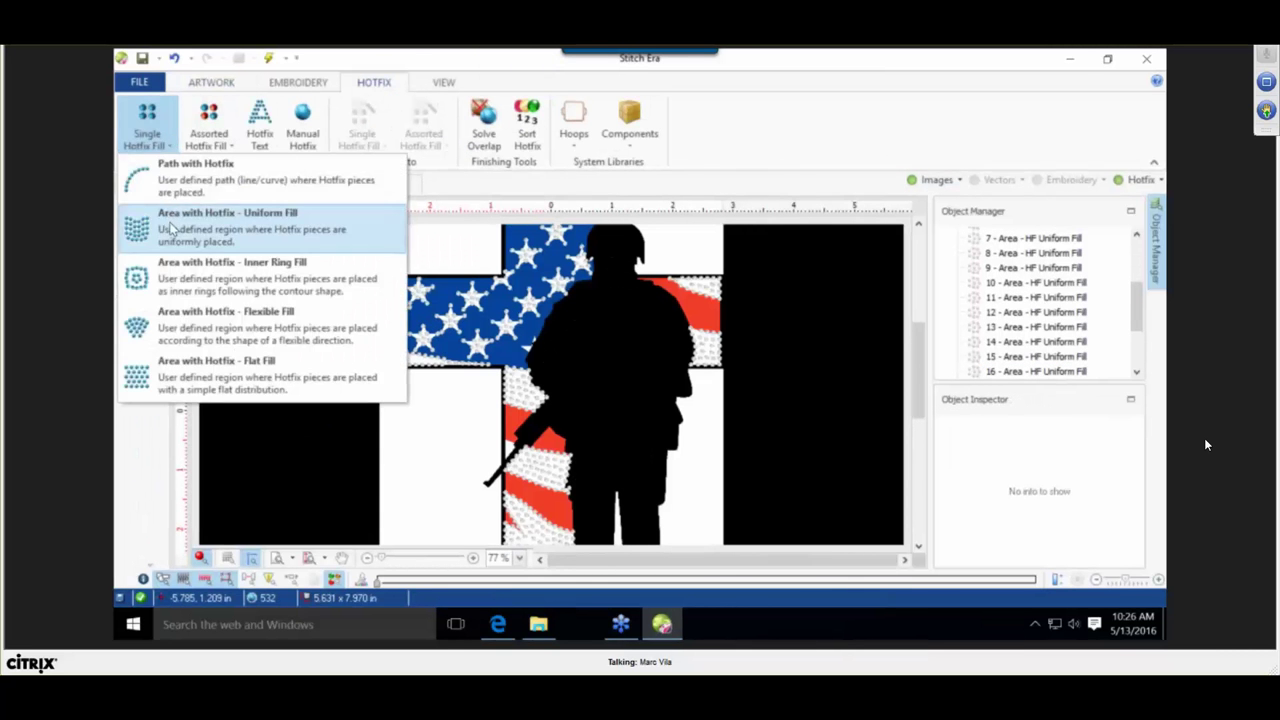
{"action": "left_click", "coordinate": [172, 229]}
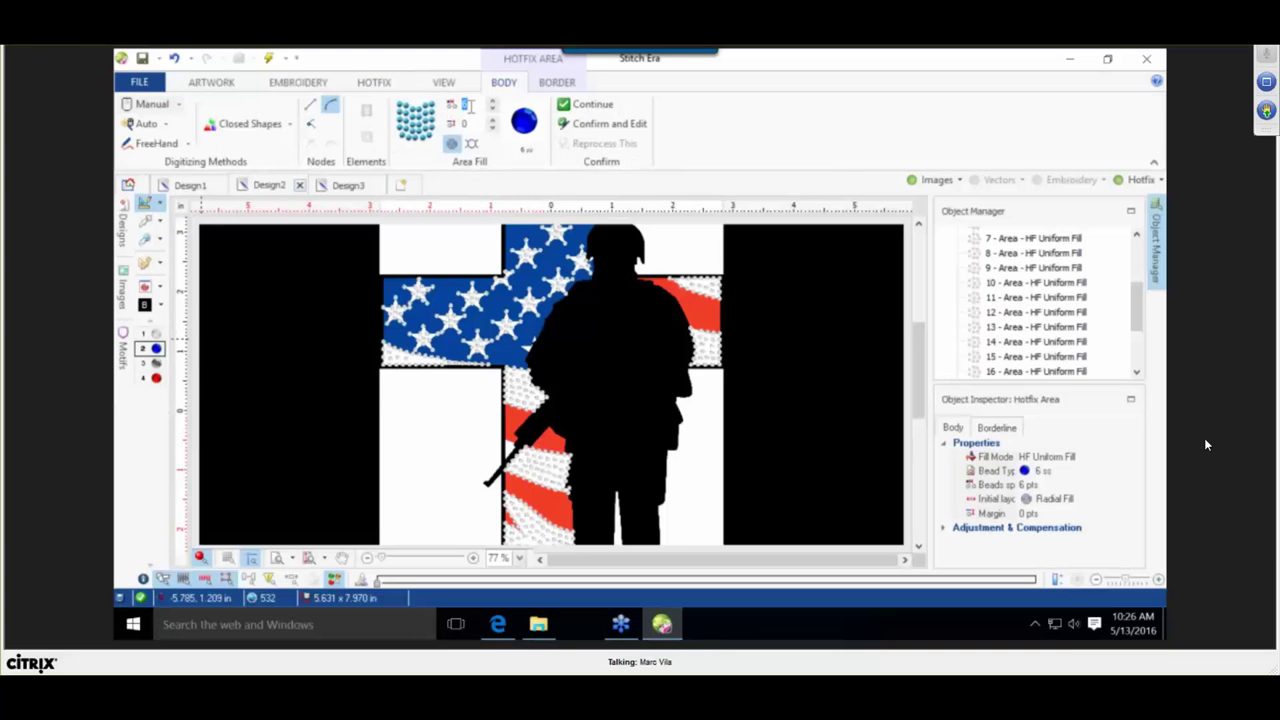
{"action": "key", "text": "Return"}
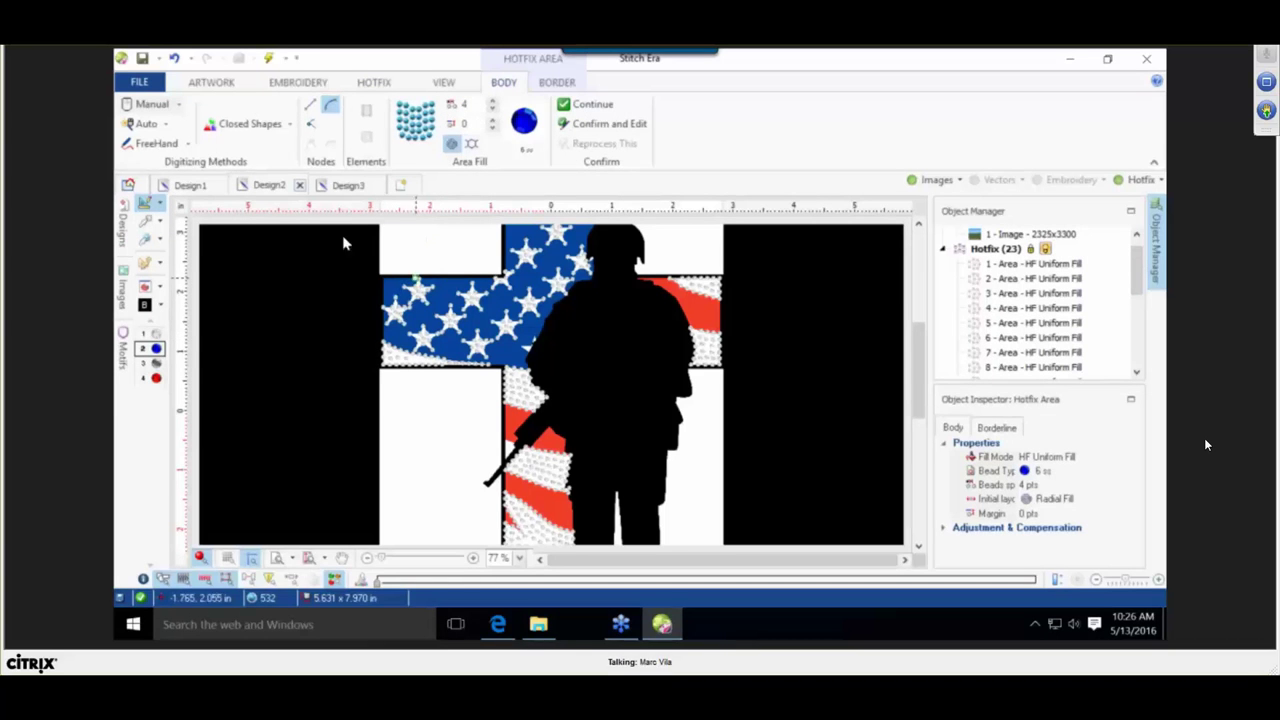
{"action": "left_click", "coordinate": [165, 125]}
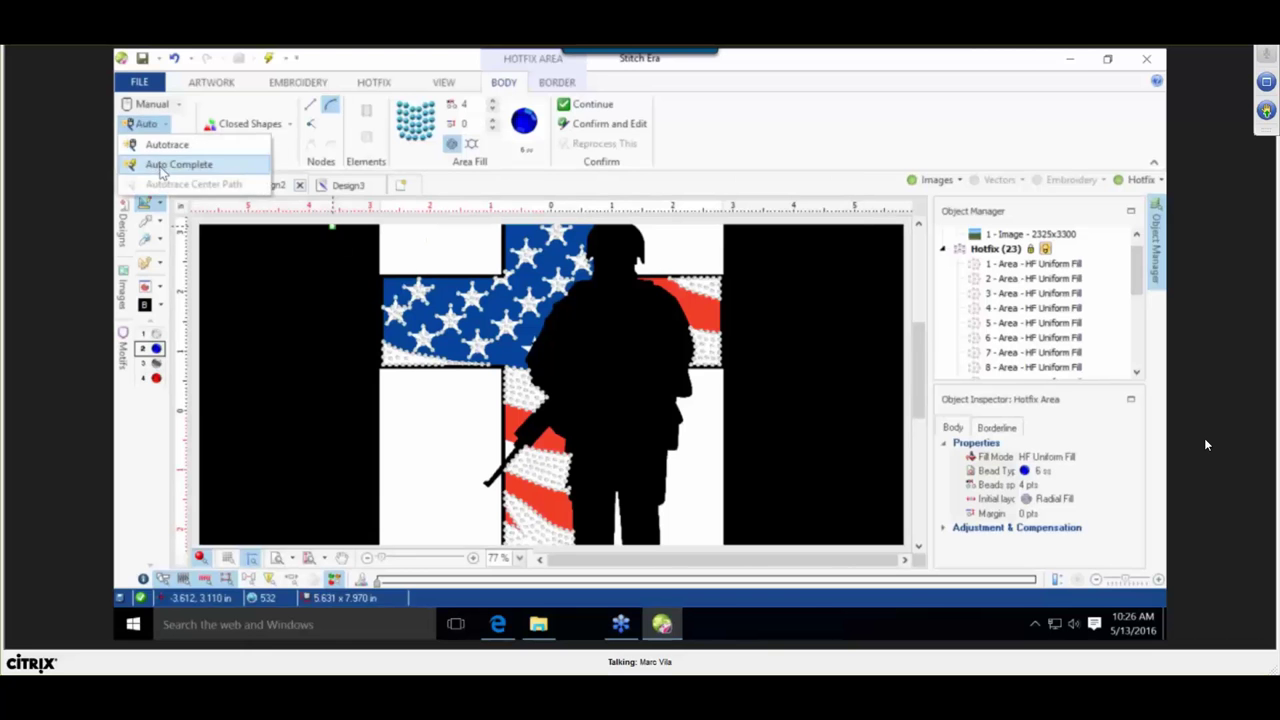
{"action": "left_click", "coordinate": [162, 163]}
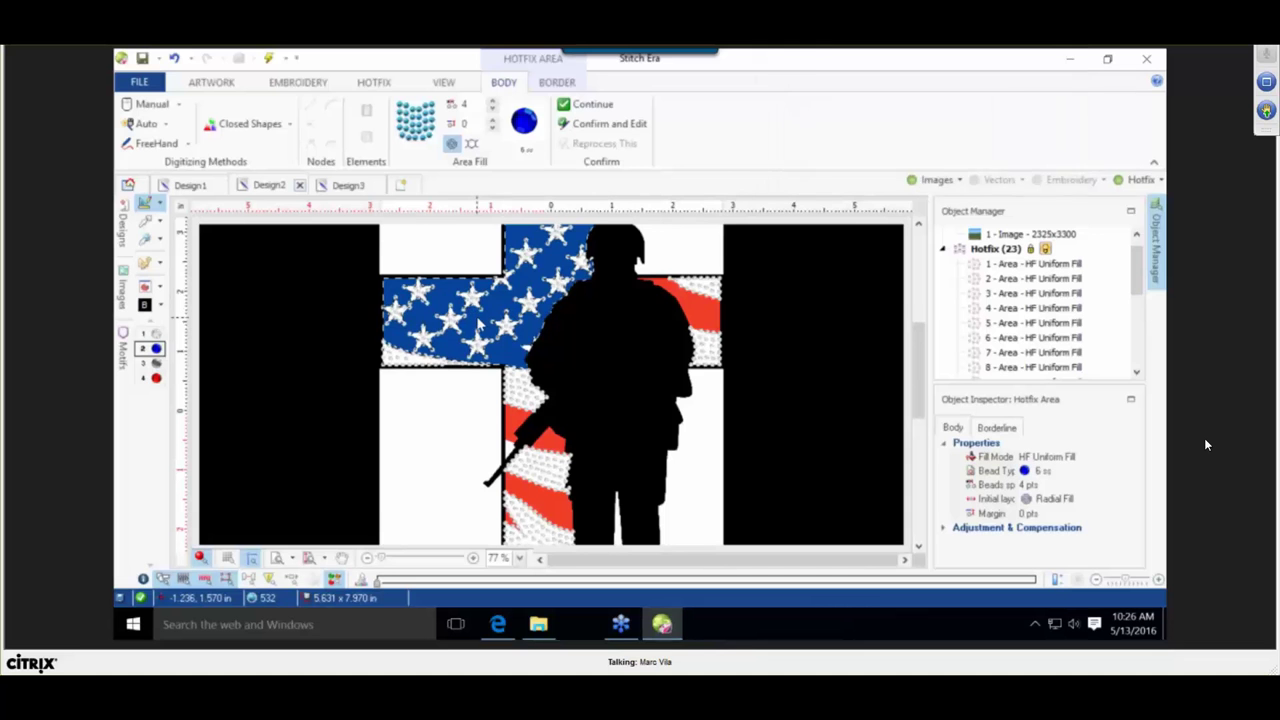
{"action": "left_click", "coordinate": [478, 319]}
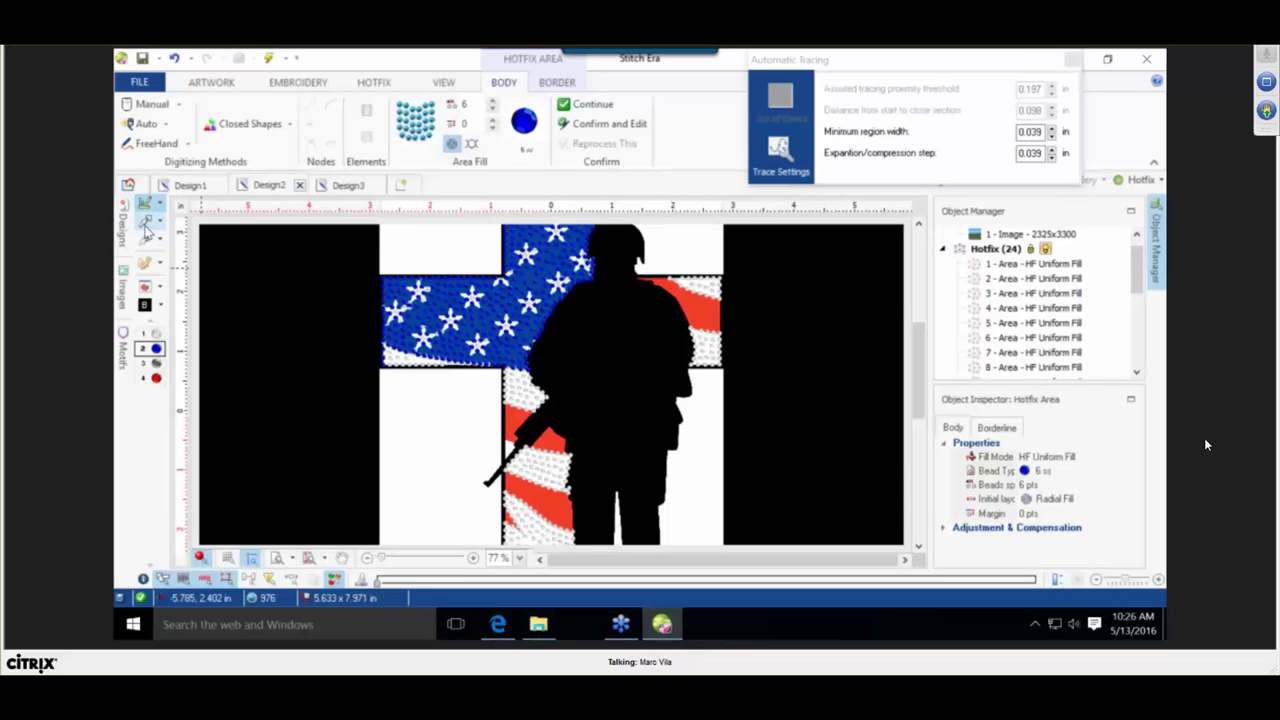
Set the generated blue fill's own beads spacing to 4 pts and deselect it.
{"action": "left_click", "coordinate": [1023, 488]}
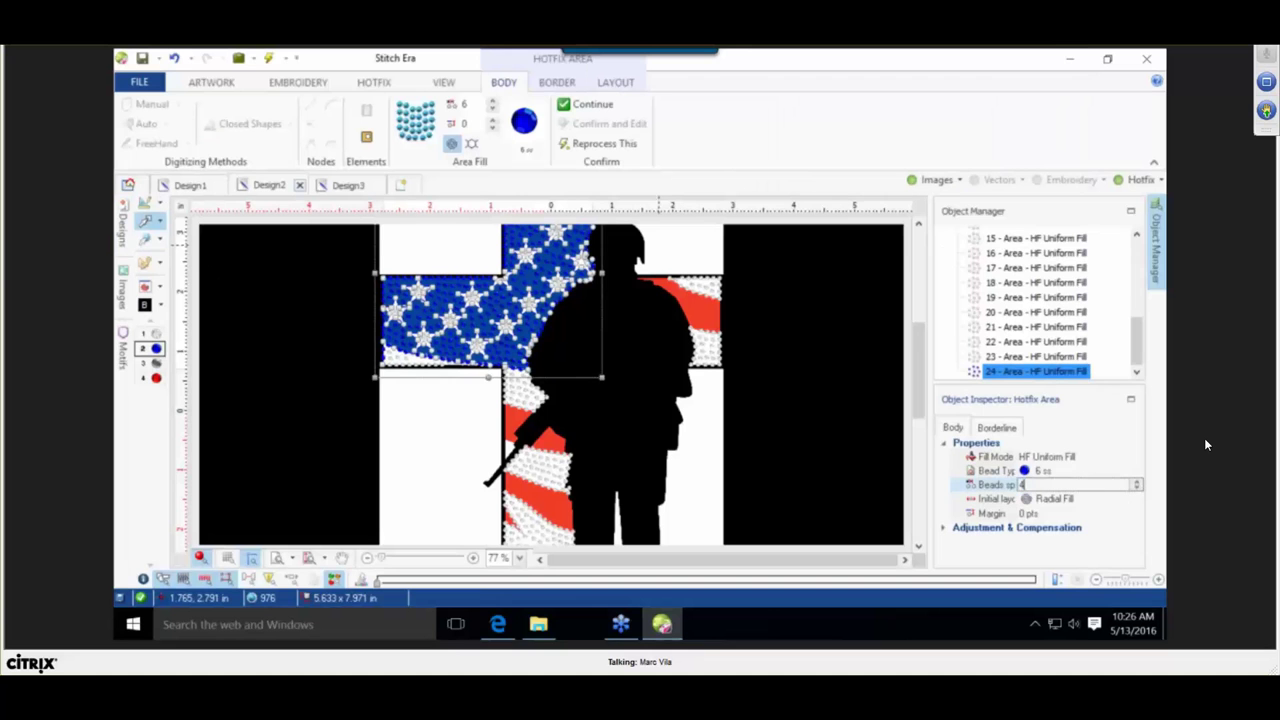
{"action": "key", "text": "Return"}
{"action": "left_click", "coordinate": [803, 352]}
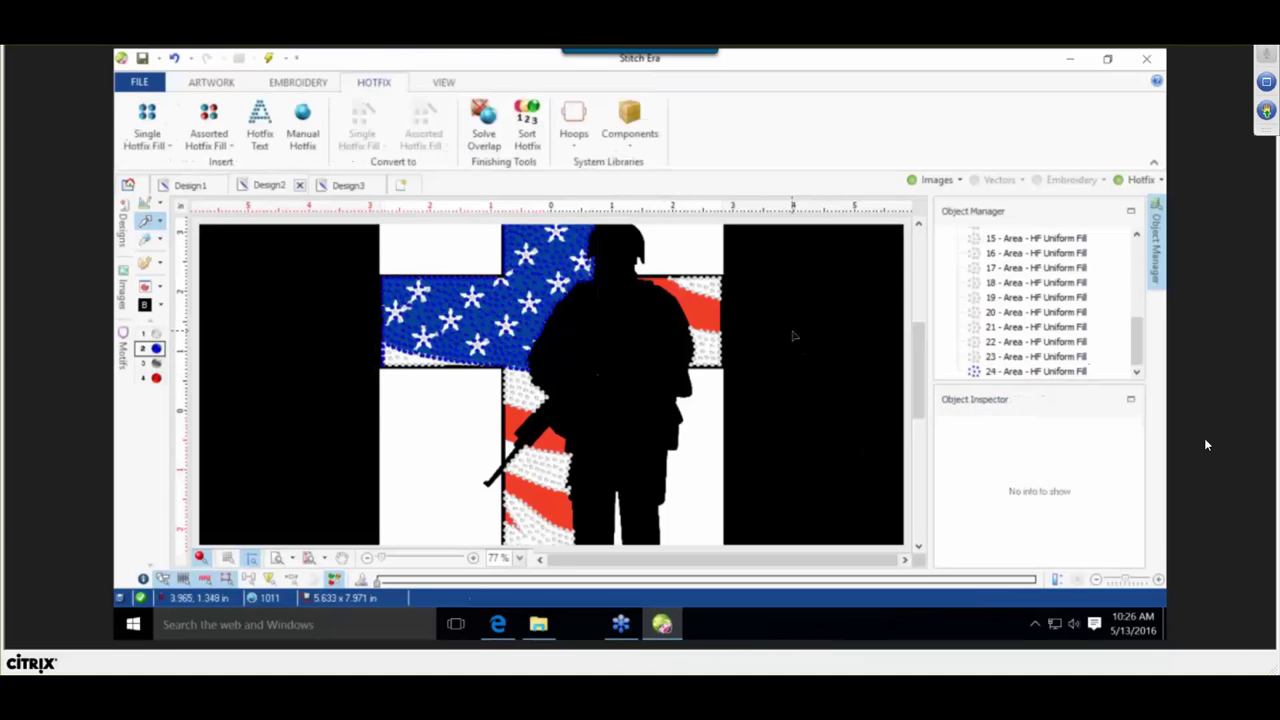
Hide the images and solve all listed hotfix stone overlaps.
{"action": "left_click", "coordinate": [935, 180]}
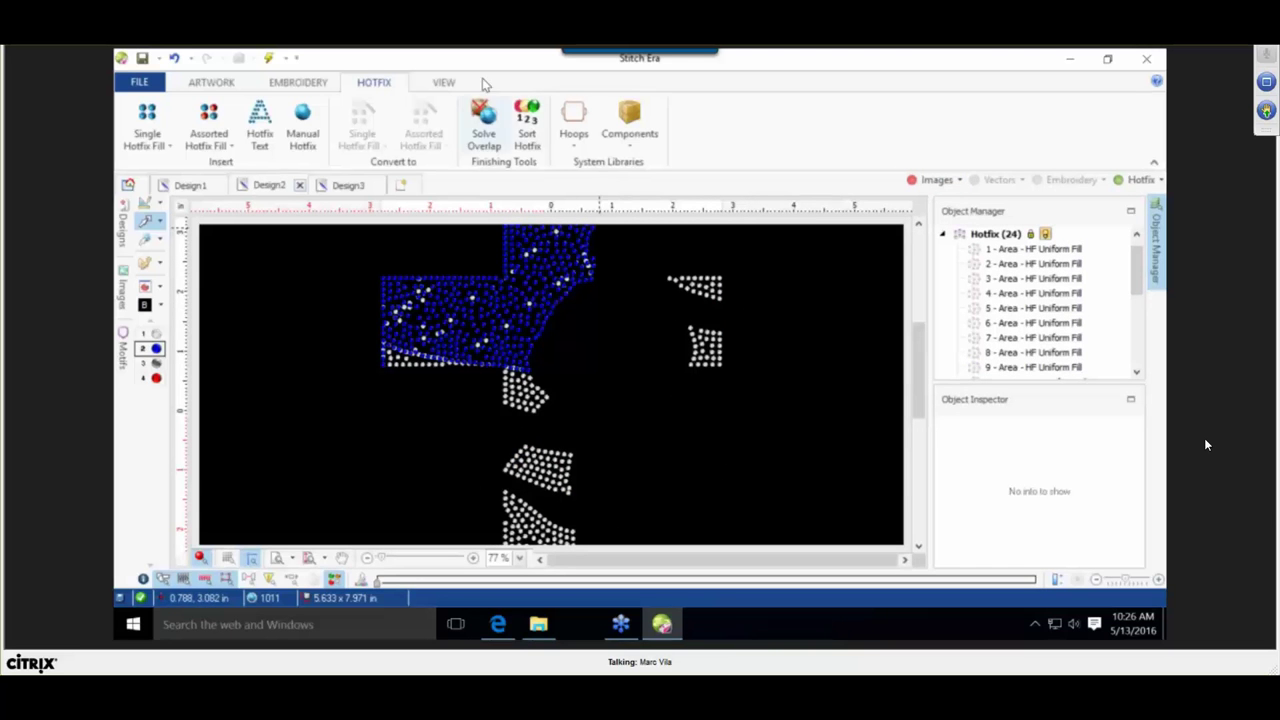
{"action": "left_click", "coordinate": [483, 118]}
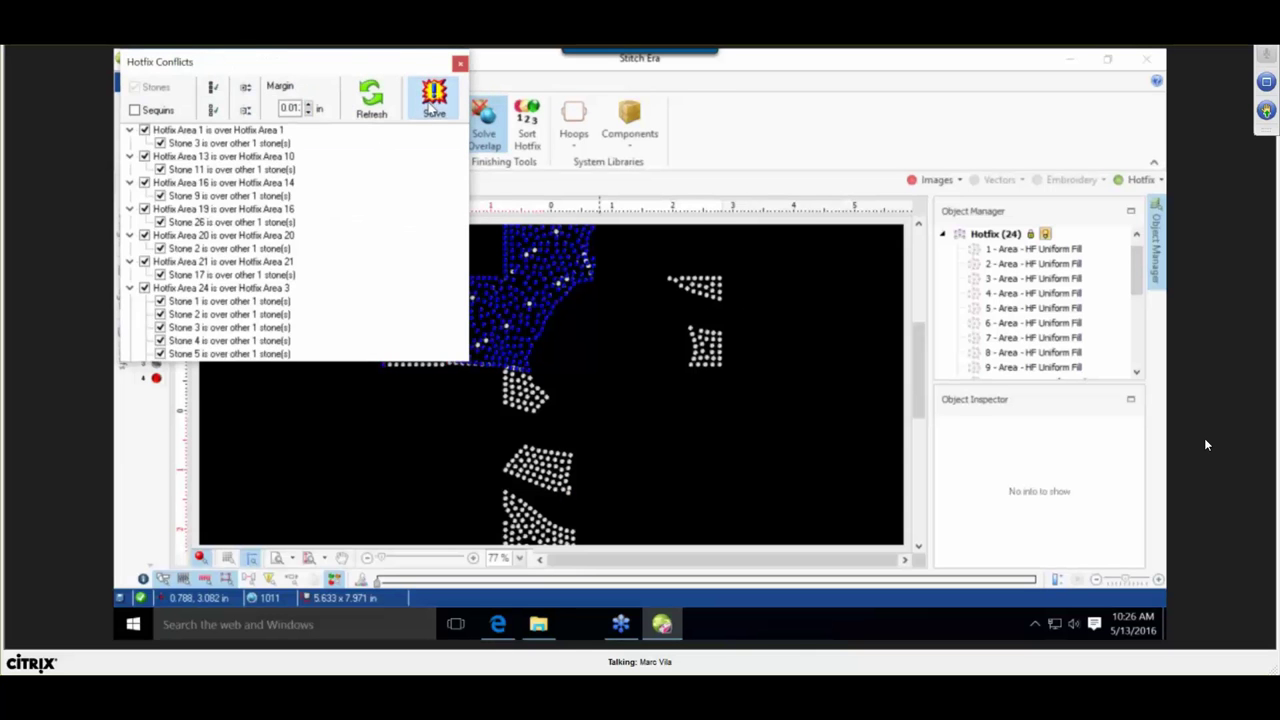
{"action": "left_click", "coordinate": [434, 105]}
{"action": "left_click", "coordinate": [459, 66]}
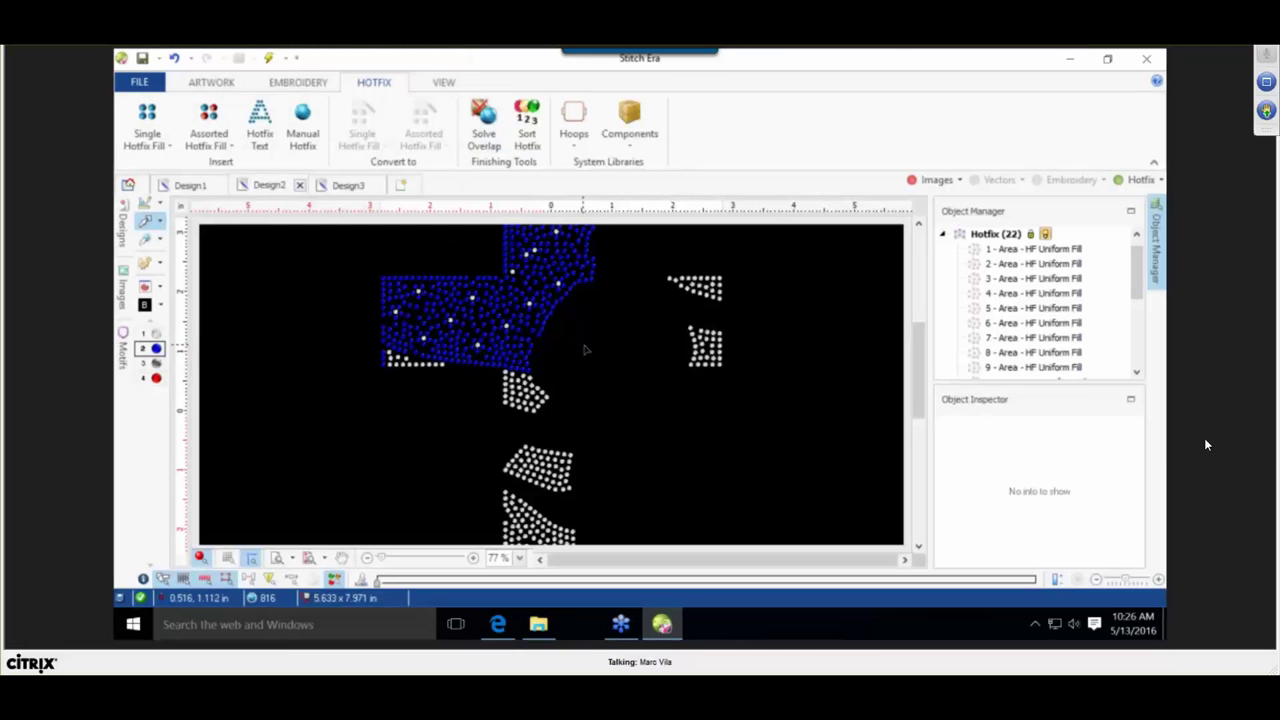
Undo the overlap solving, the blue fill and the white fills until no hotfix objects remain.
{"action": "left_click", "coordinate": [507, 306]}
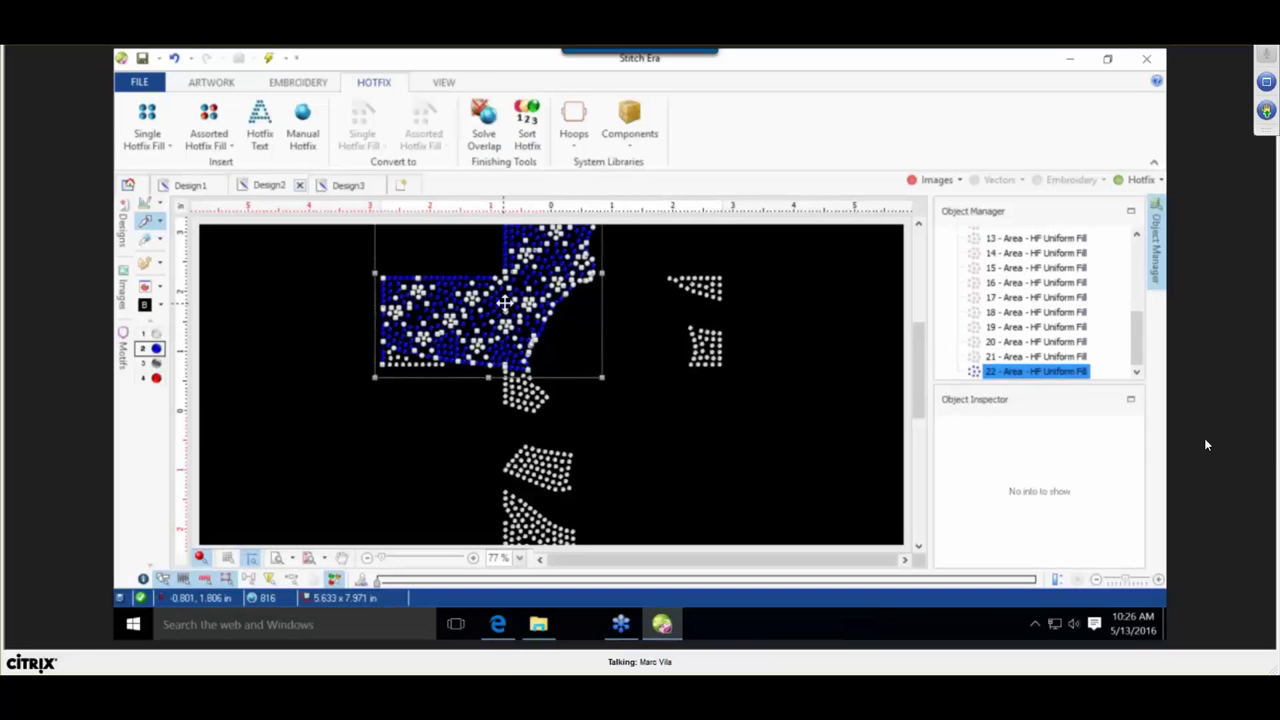
{"action": "key", "text": "ctrl+z"}
{"action": "key", "text": "ctrl+z"}
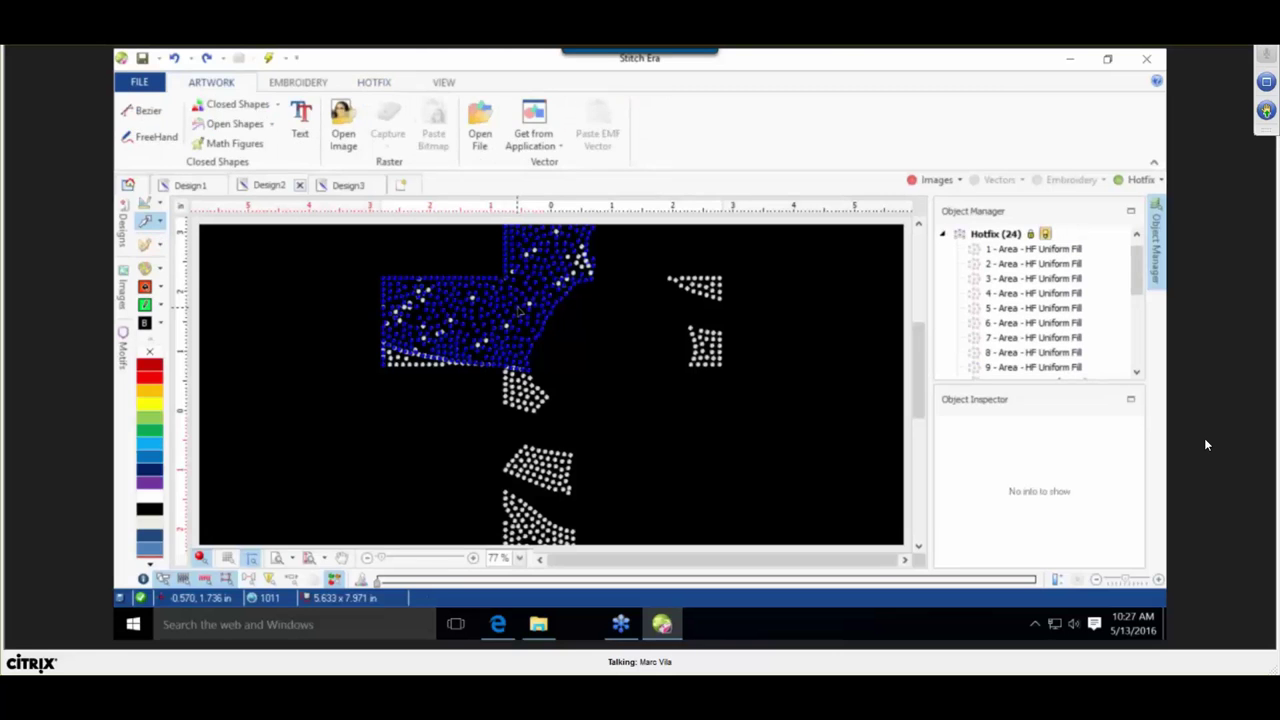
{"action": "key", "text": "ctrl+z"}
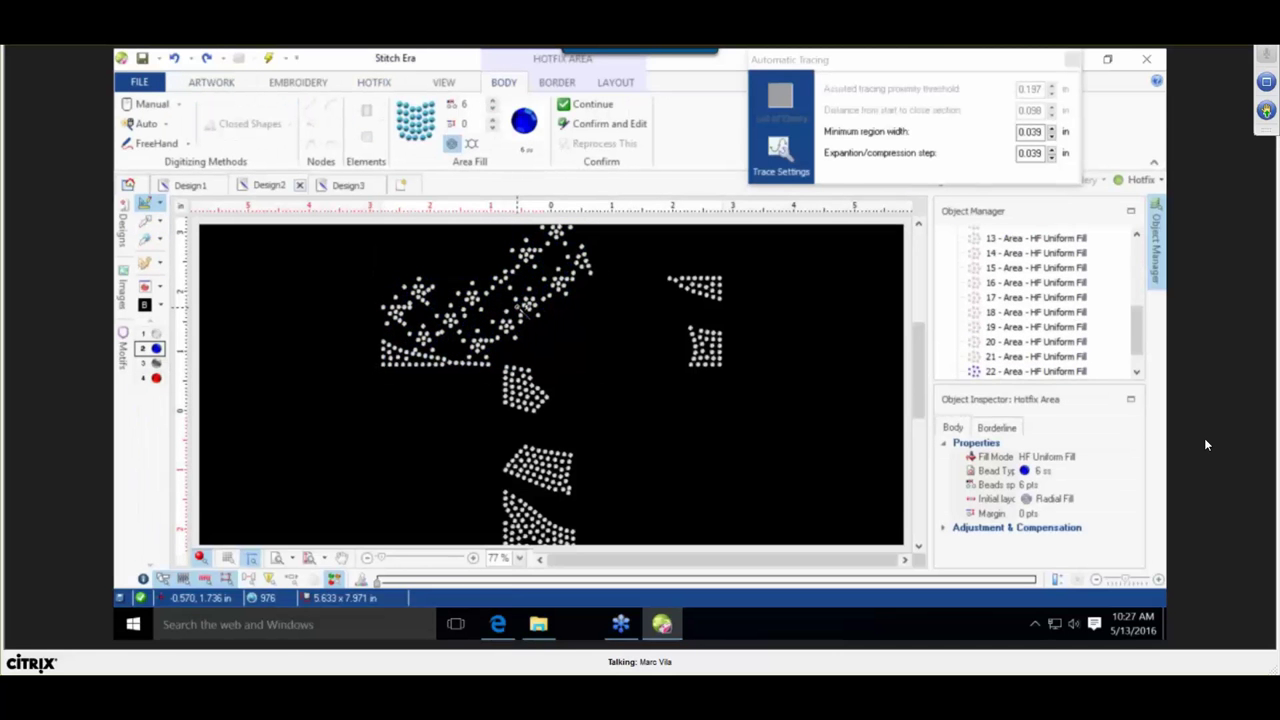
{"action": "key", "text": "ctrl+z"}
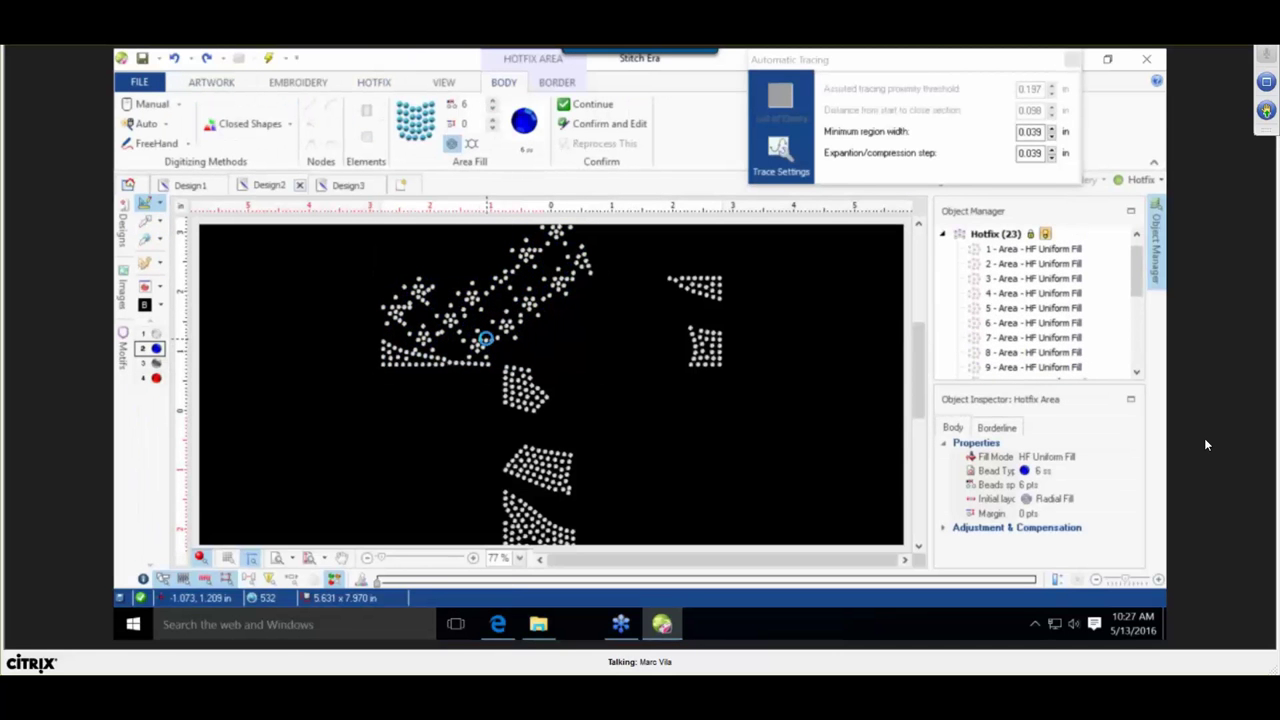
{"action": "key", "text": "ctrl+z"}
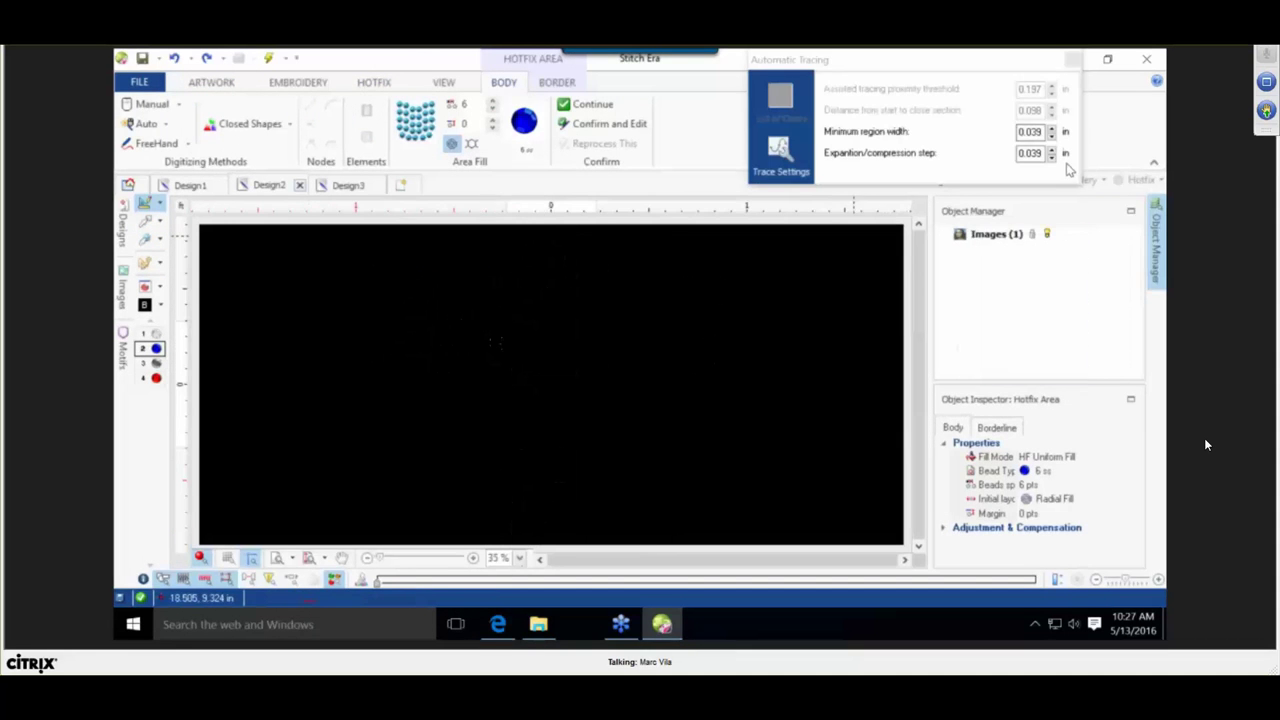
Show the images again and auto-trace the blue flag region into a uniform fill of blue 6 ss beads.
{"action": "left_click", "coordinate": [1072, 60]}
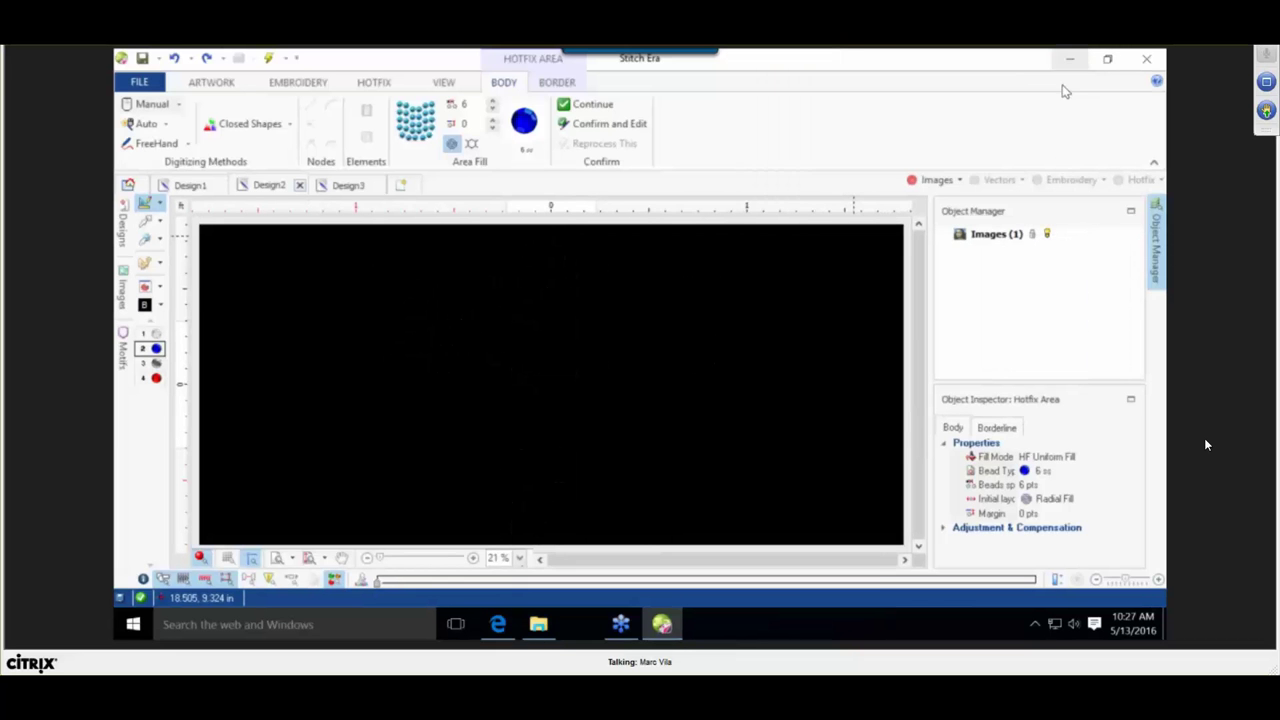
{"action": "left_click", "coordinate": [937, 185]}
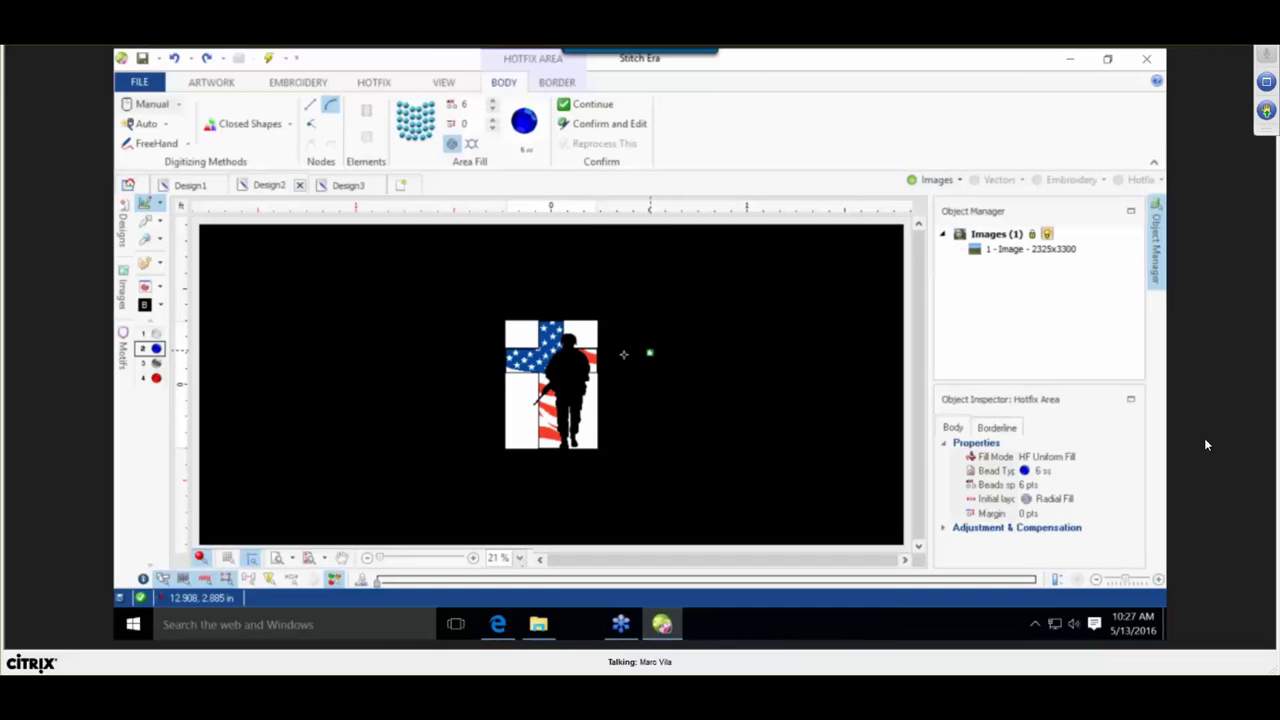
{"action": "scroll", "coordinate": [549, 347], "scroll_direction": "up", "scroll_amount": 3}
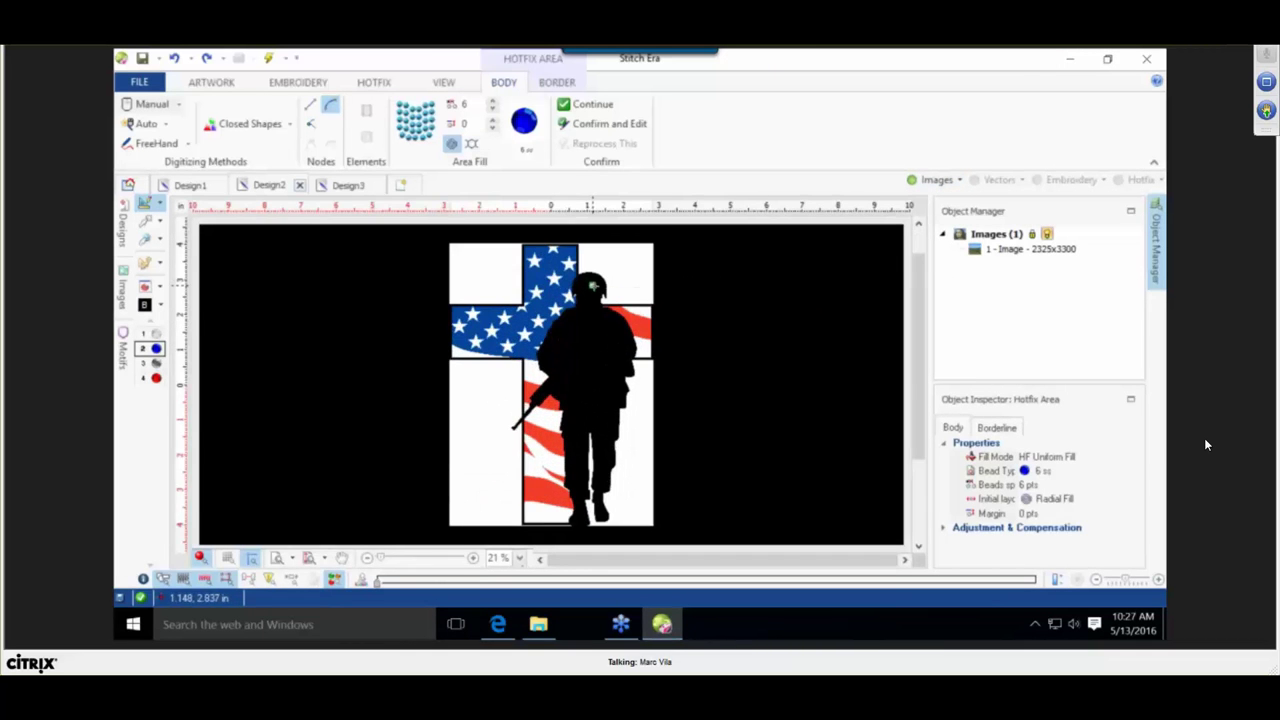
{"action": "left_click", "coordinate": [140, 126]}
{"action": "left_click", "coordinate": [162, 183]}
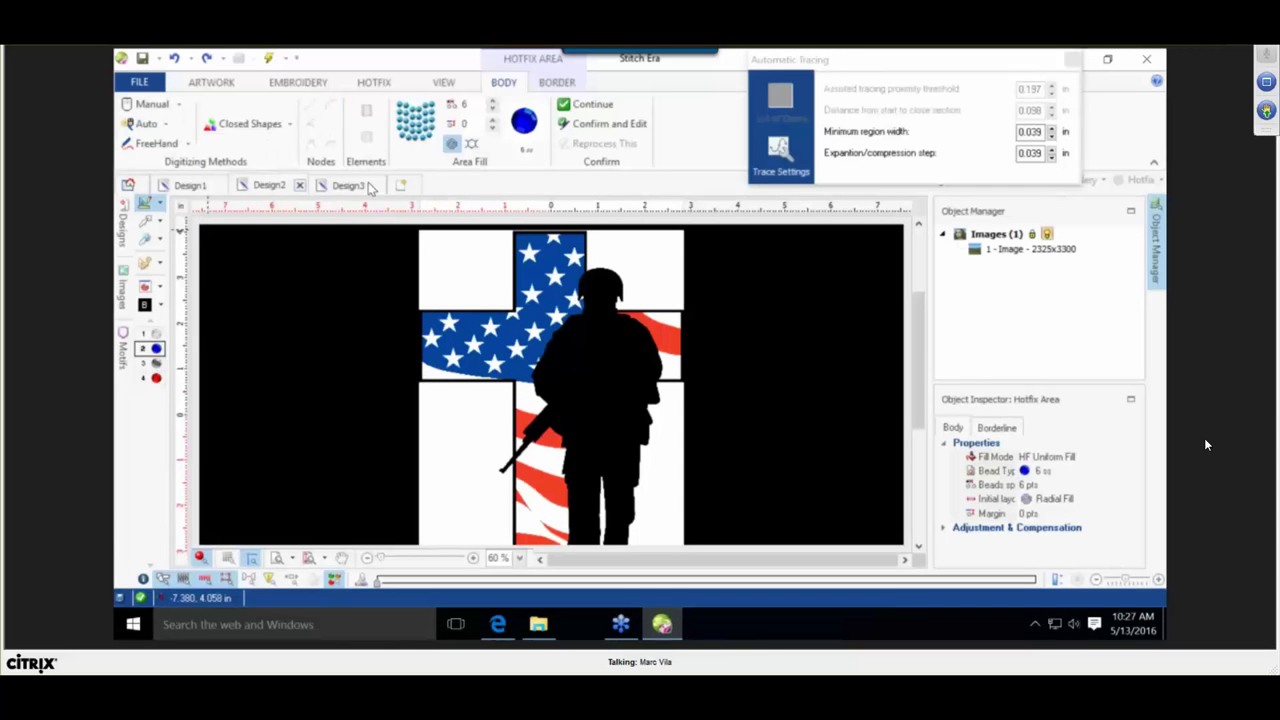
{"action": "left_click", "coordinate": [512, 337]}
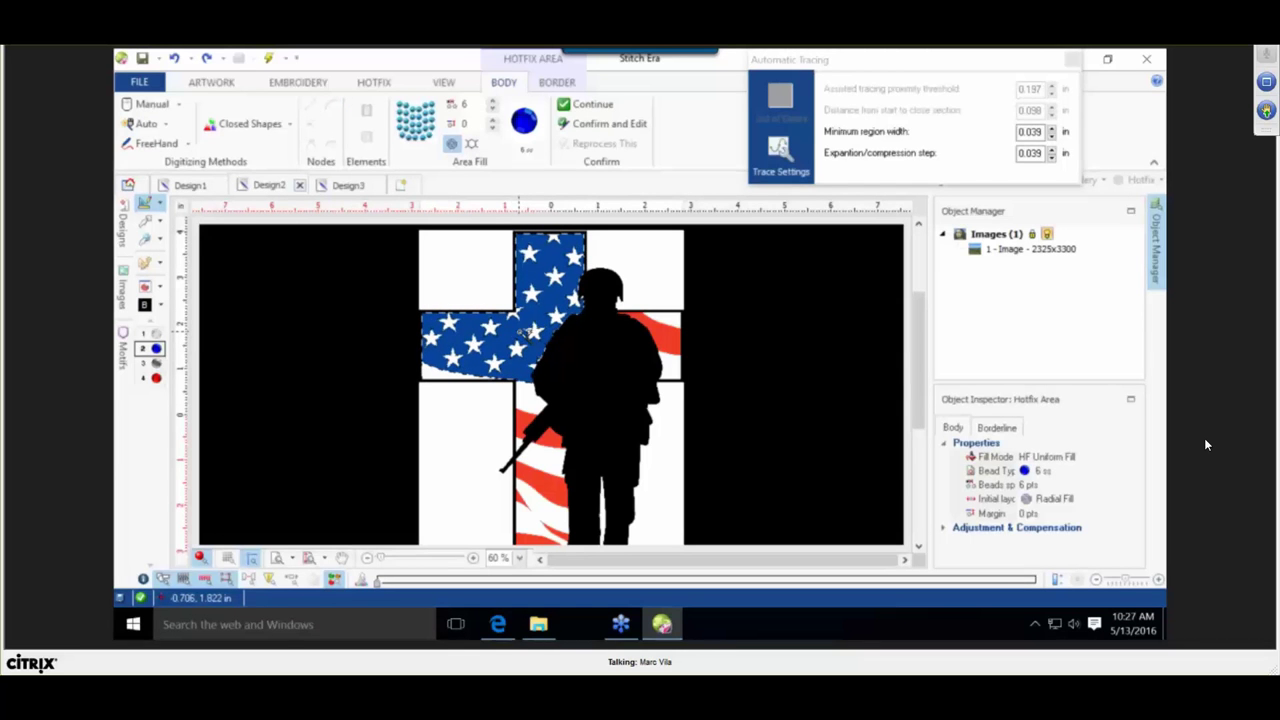
{"action": "key", "text": "Return"}
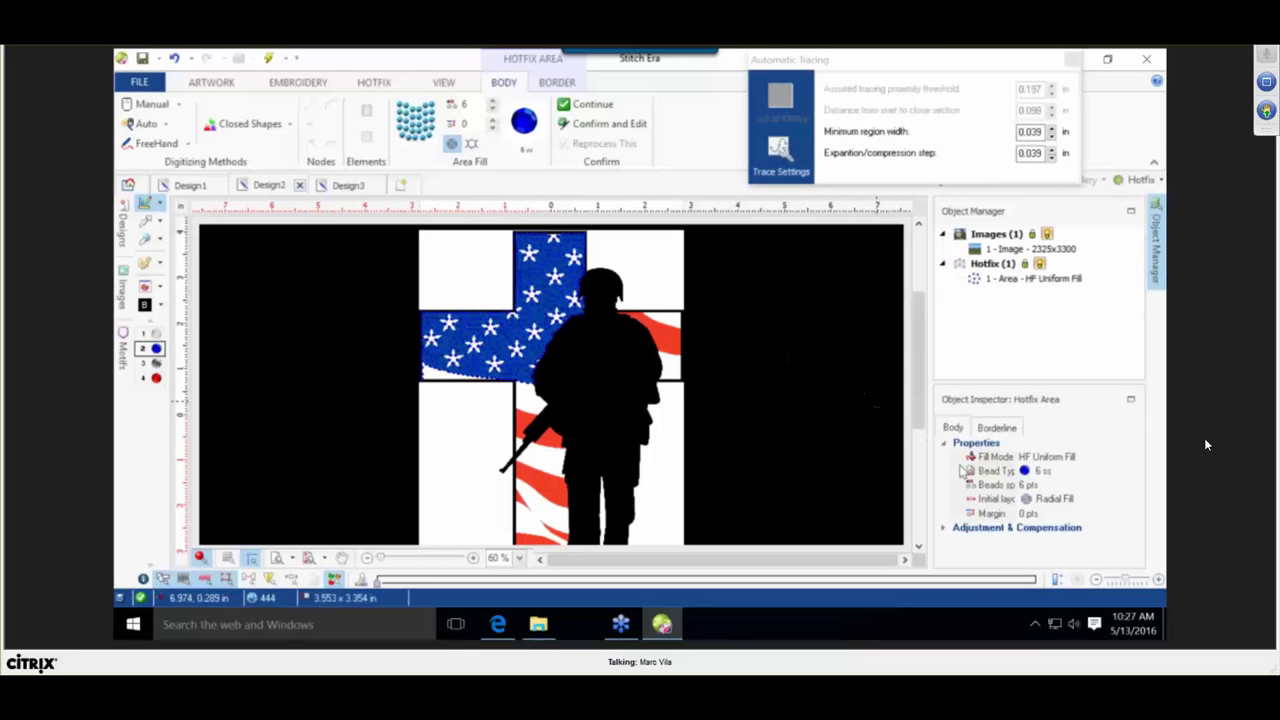
Set the blue fill's beads spacing to 3 pts and deselect it.
{"action": "left_click", "coordinate": [1026, 484]}
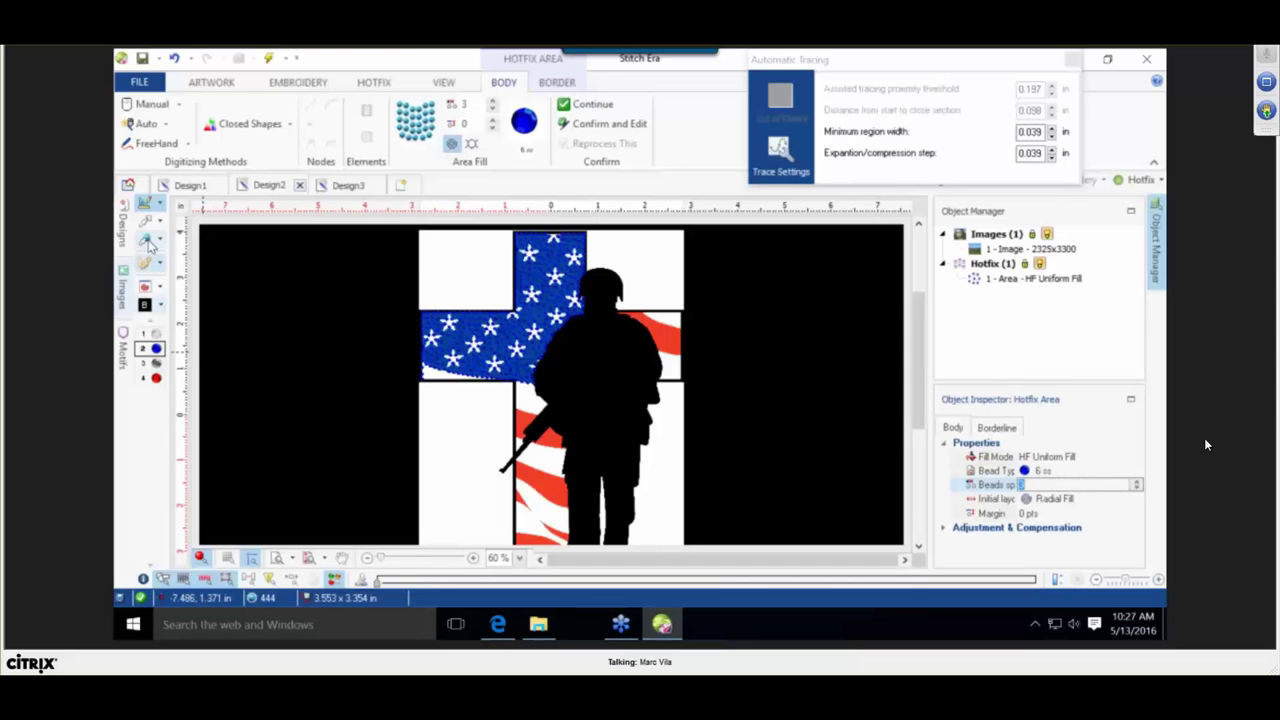
{"action": "left_click", "coordinate": [150, 220]}
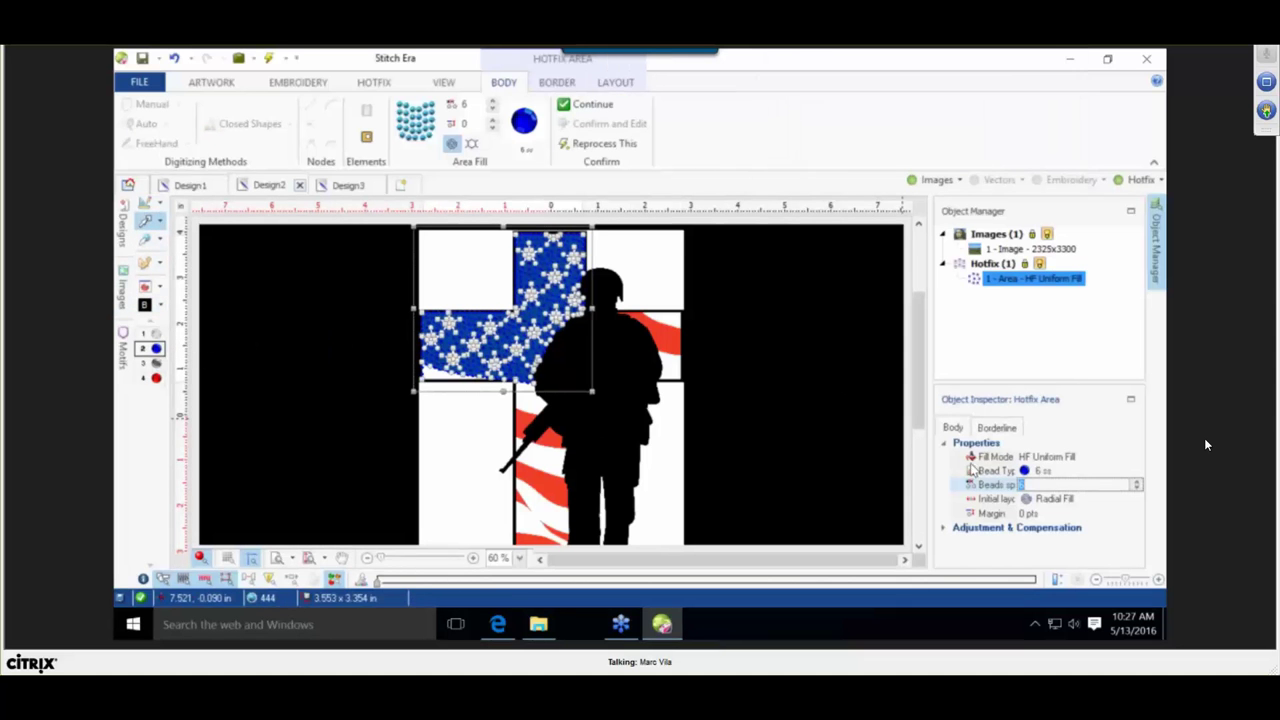
{"action": "key", "text": "Return"}
{"action": "left_click", "coordinate": [758, 267]}
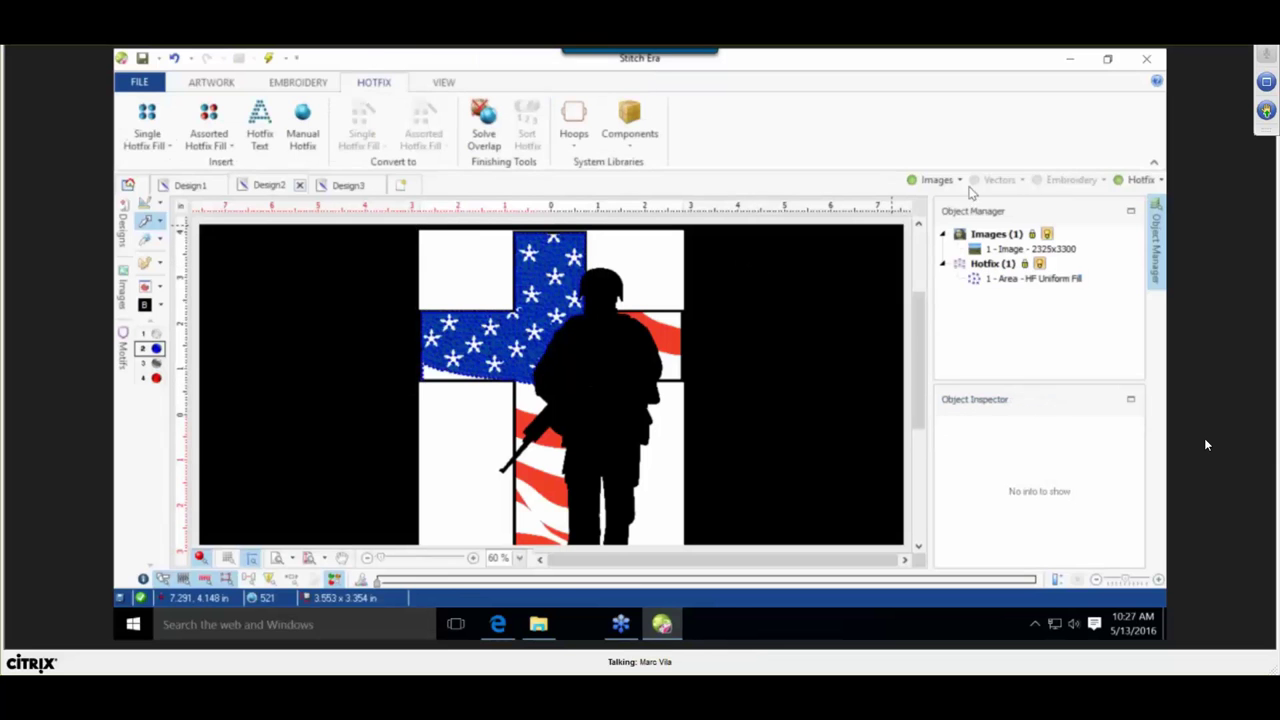
Hide the hotfix fill and set up auto-tracing of the white stars as a clear 6 ss uniform fill with 3 pts beads spacing.
{"action": "left_click", "coordinate": [1140, 180]}
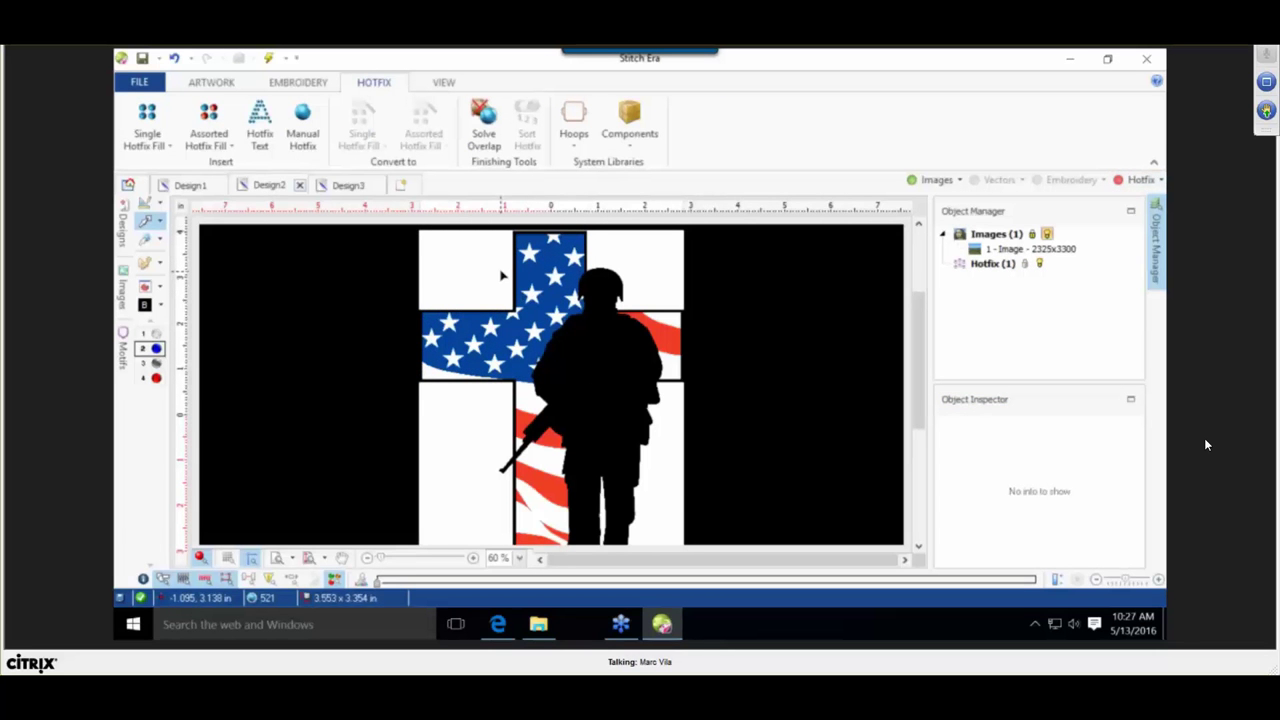
{"action": "scroll", "coordinate": [502, 276], "scroll_direction": "up", "scroll_amount": 1}
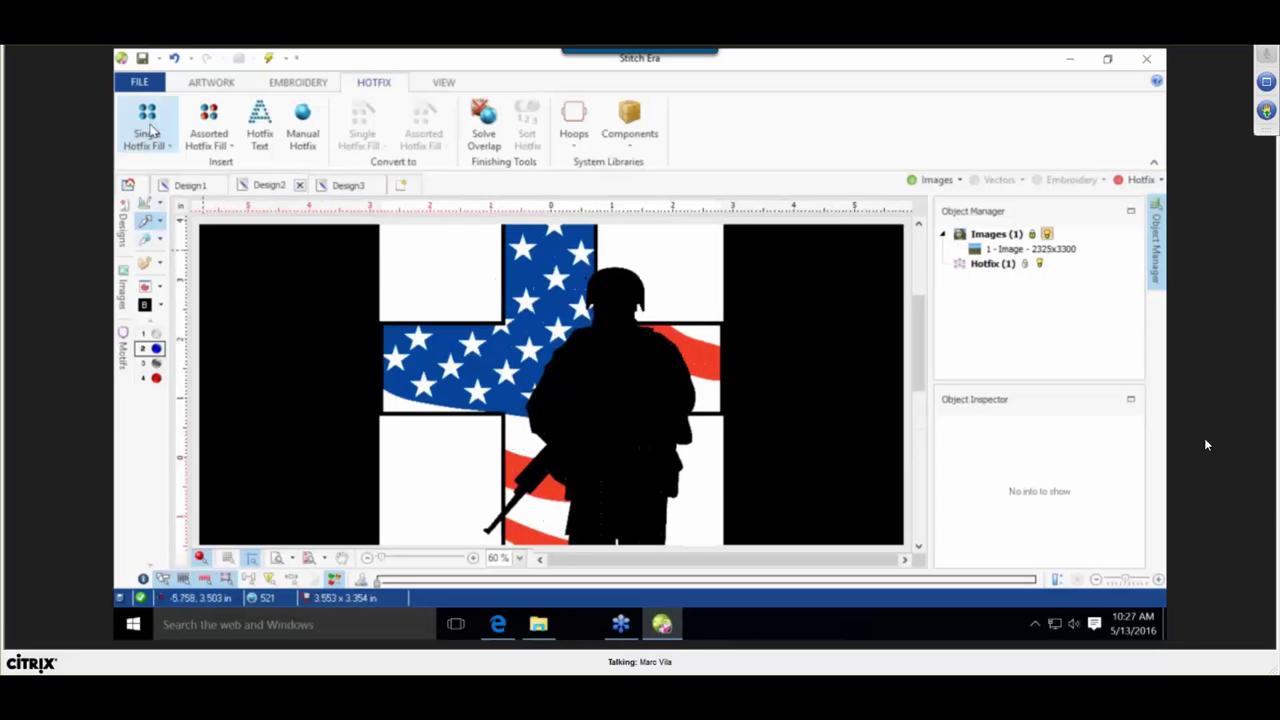
{"action": "left_click", "coordinate": [144, 333]}
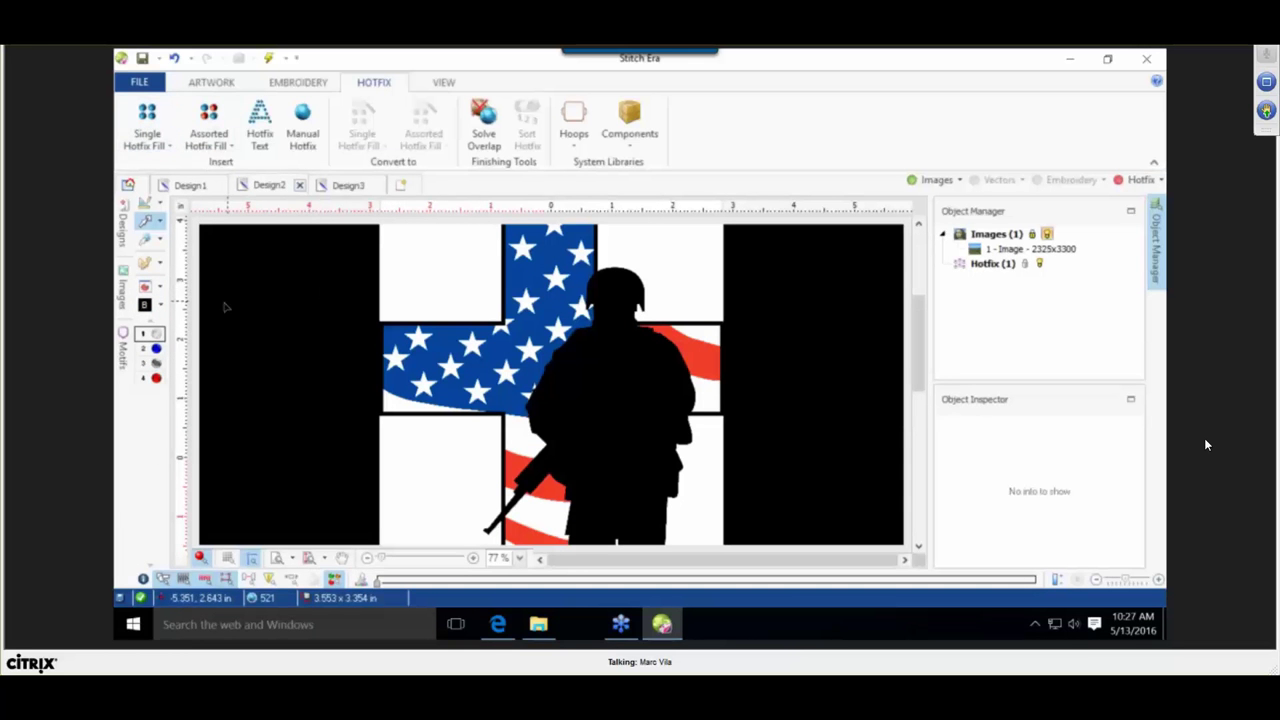
{"action": "left_click", "coordinate": [160, 118]}
{"action": "left_click", "coordinate": [162, 230]}
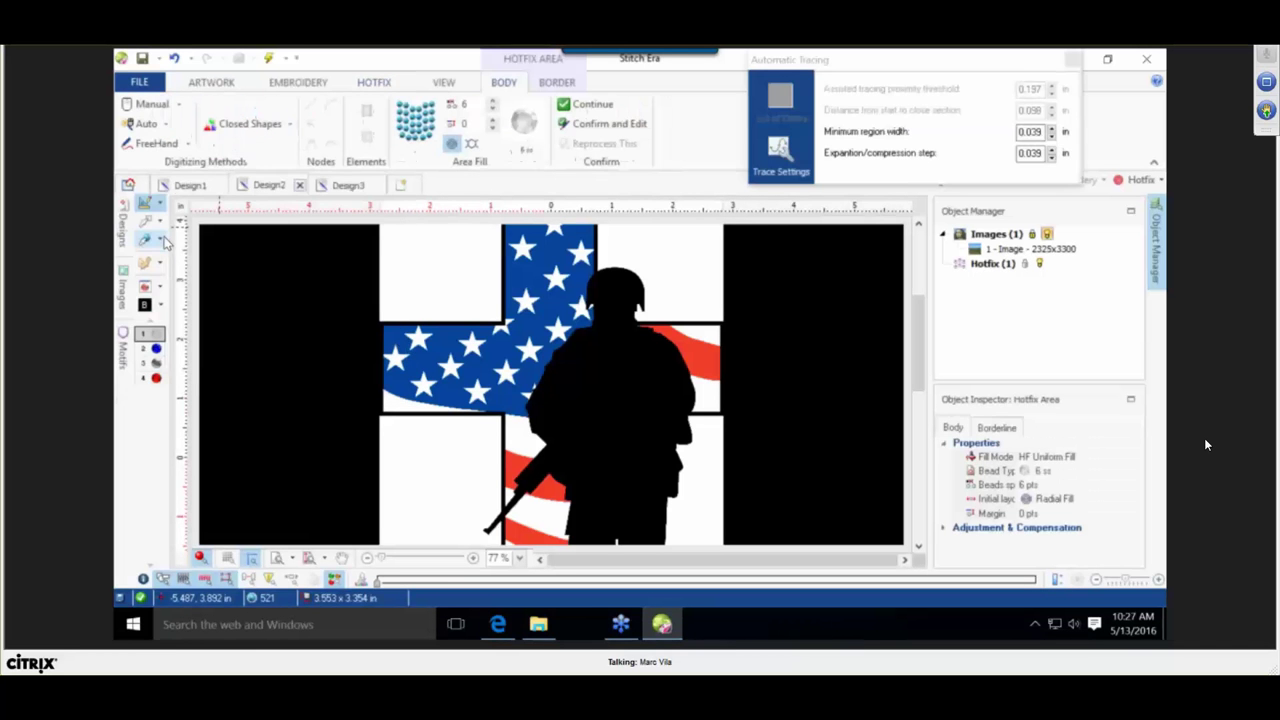
{"action": "left_click", "coordinate": [163, 126]}
{"action": "left_click", "coordinate": [186, 166]}
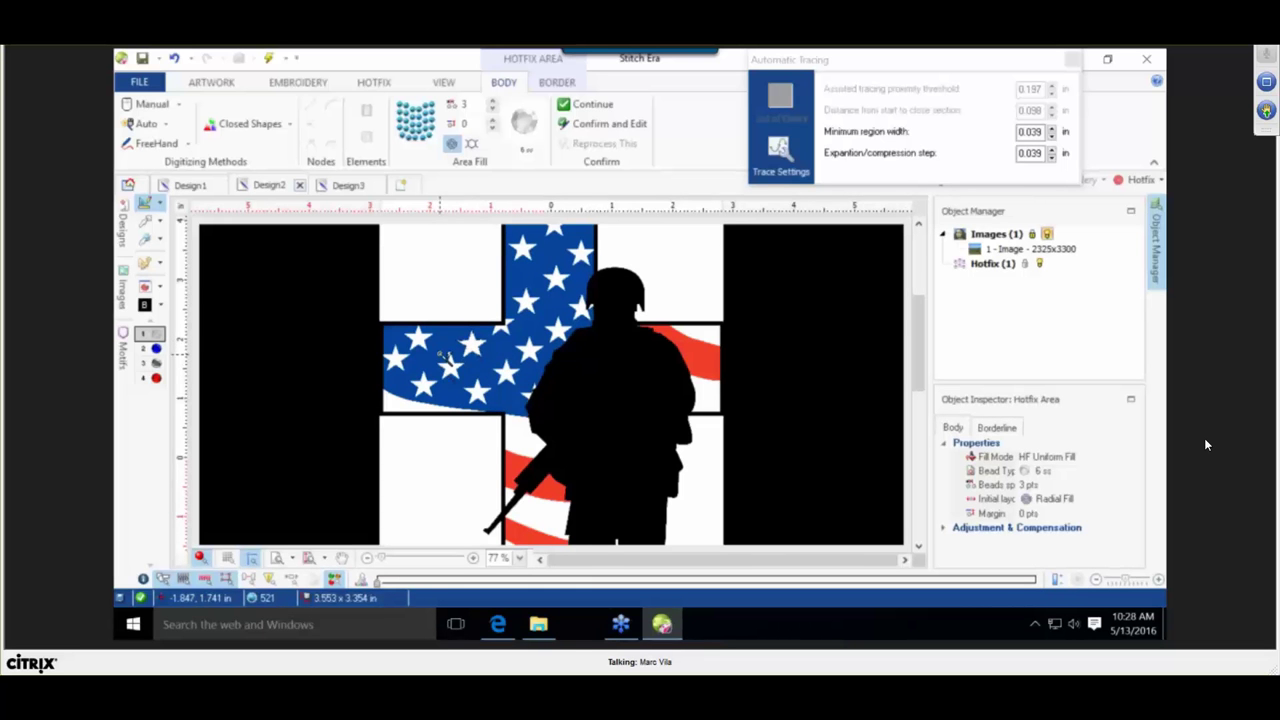
{"action": "scroll", "coordinate": [470, 360], "scroll_direction": "up", "scroll_amount": 3}
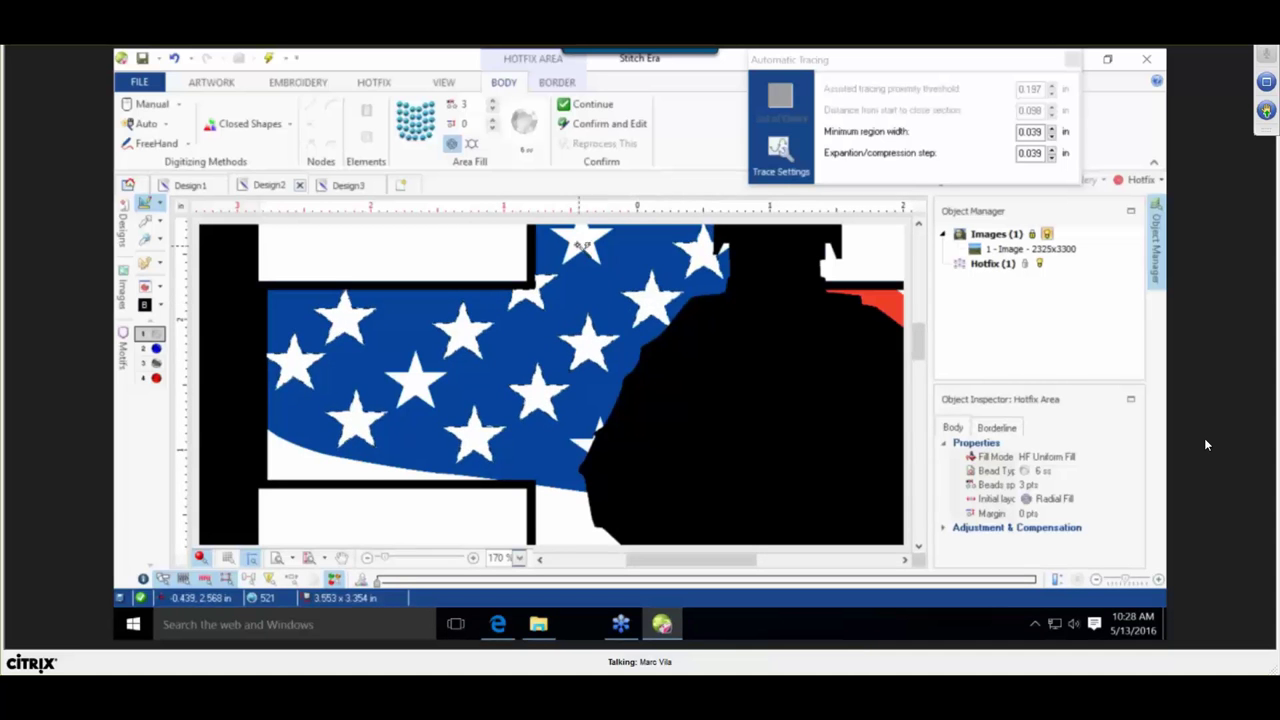
Trace the white stars and the white regions across the horizontal arms of the flag cross for the hotfix fill.
{"action": "scroll", "coordinate": [595, 250], "scroll_direction": "down", "scroll_amount": 3}
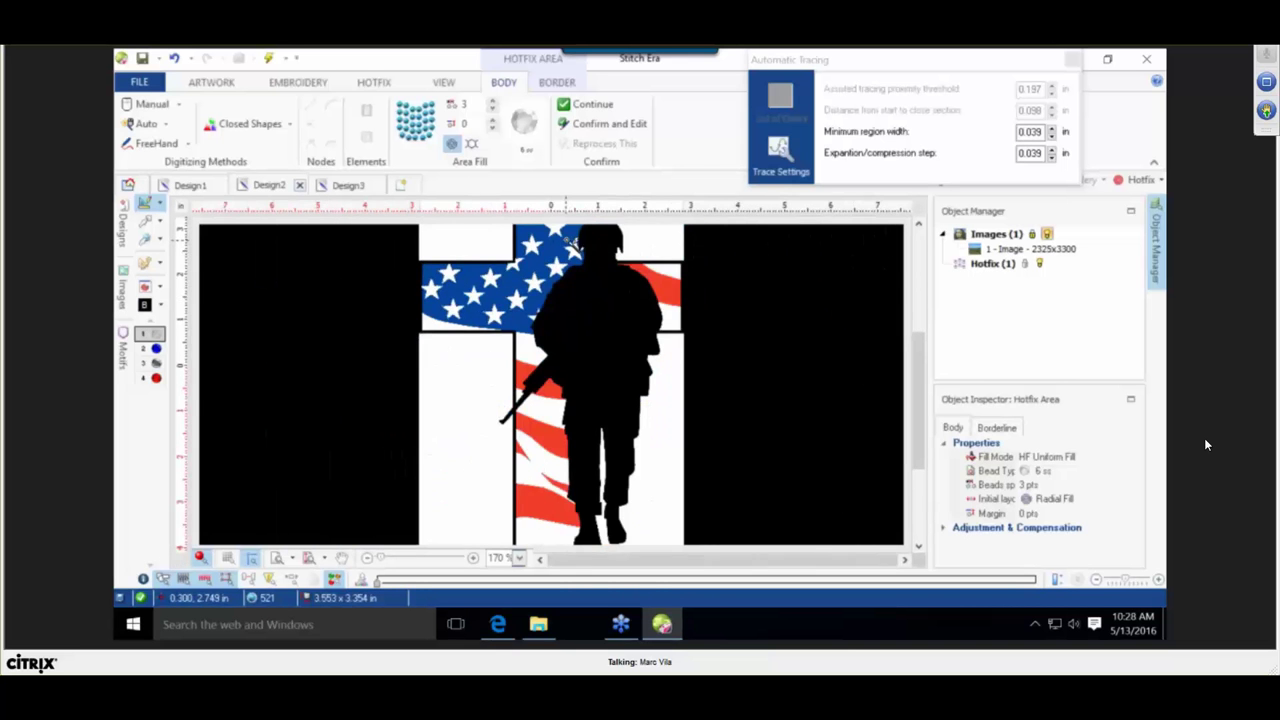
{"action": "scroll", "coordinate": [570, 244], "scroll_direction": "down", "scroll_amount": 1}
{"action": "scroll", "coordinate": [567, 240], "scroll_direction": "up", "scroll_amount": 3}
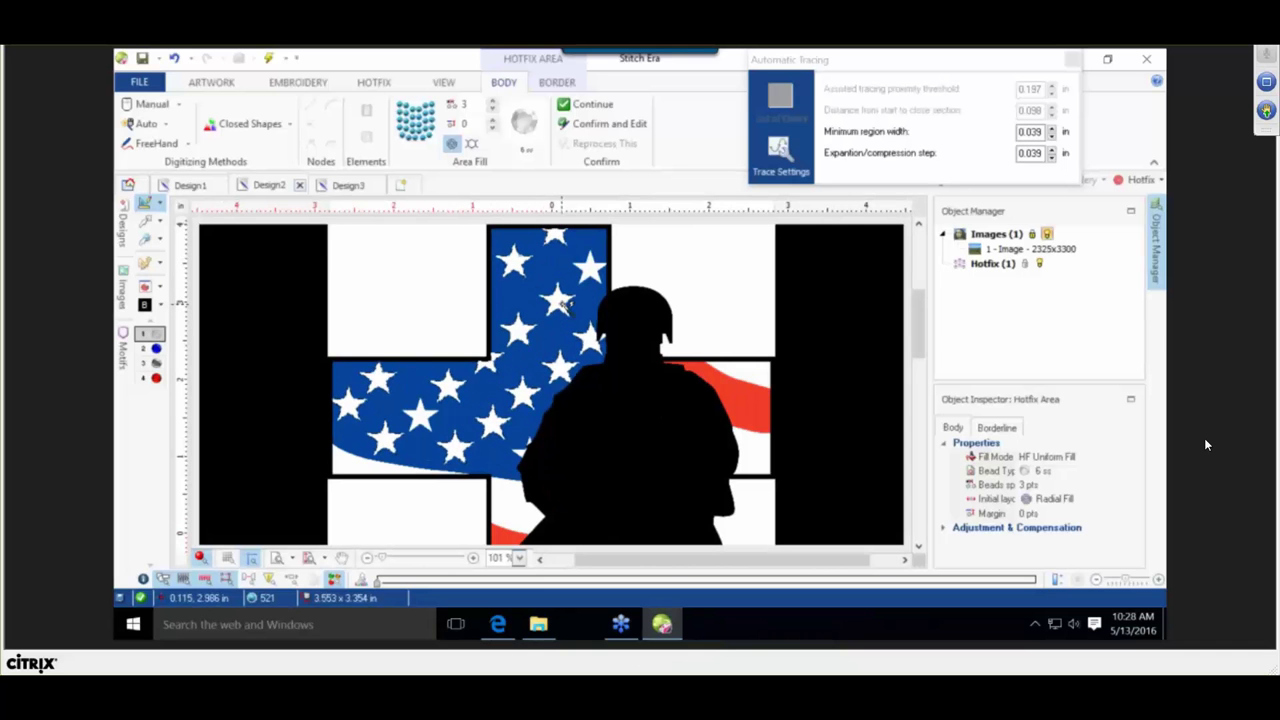
{"action": "left_click", "coordinate": [752, 369]}
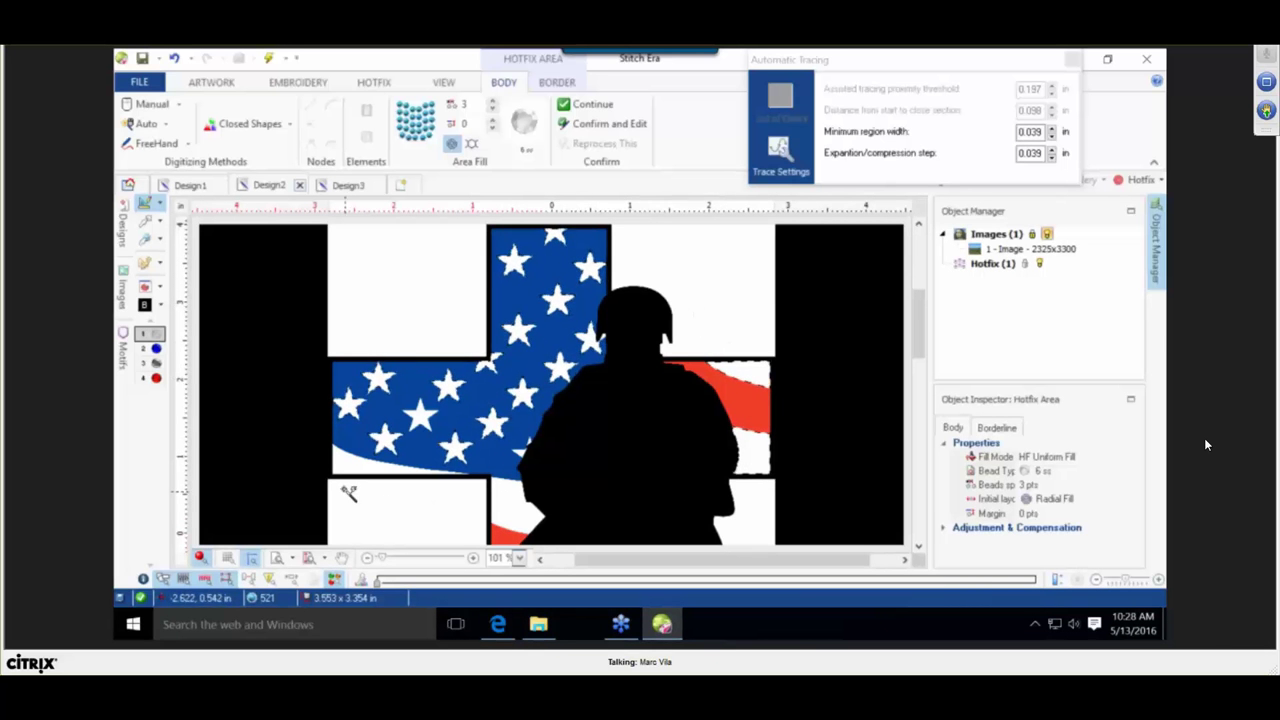
{"action": "left_click", "coordinate": [350, 459]}
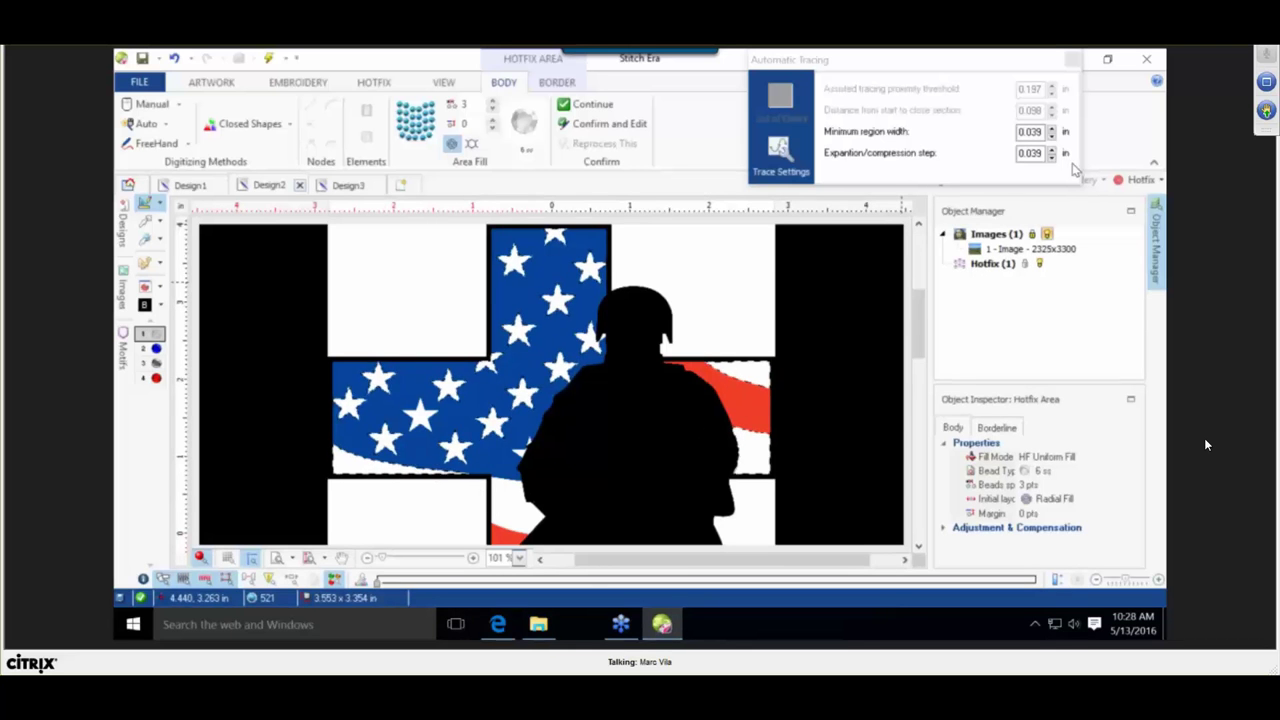
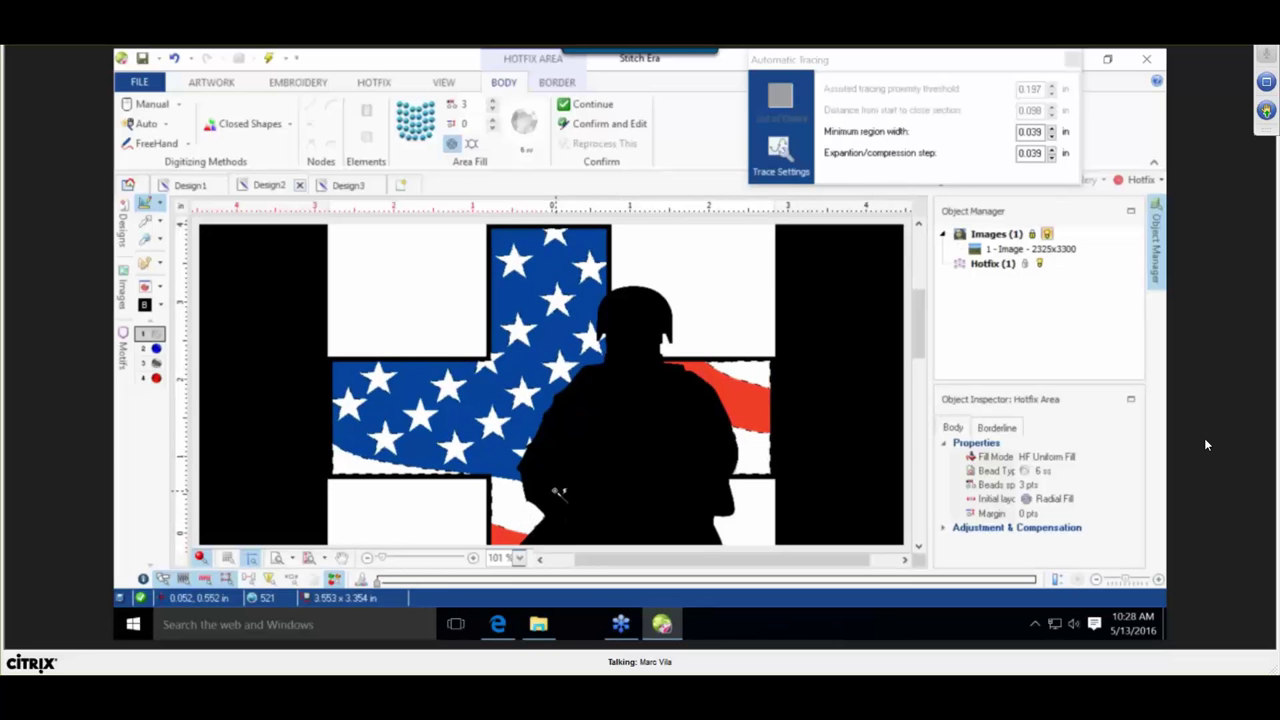
Add the white stripes in the lower part of the cross to the traced selection and generate the hotfix fills.
{"action": "scroll", "coordinate": [517, 515], "scroll_direction": "down", "scroll_amount": 3}
{"action": "scroll", "coordinate": [541, 408], "scroll_direction": "up", "scroll_amount": 3}
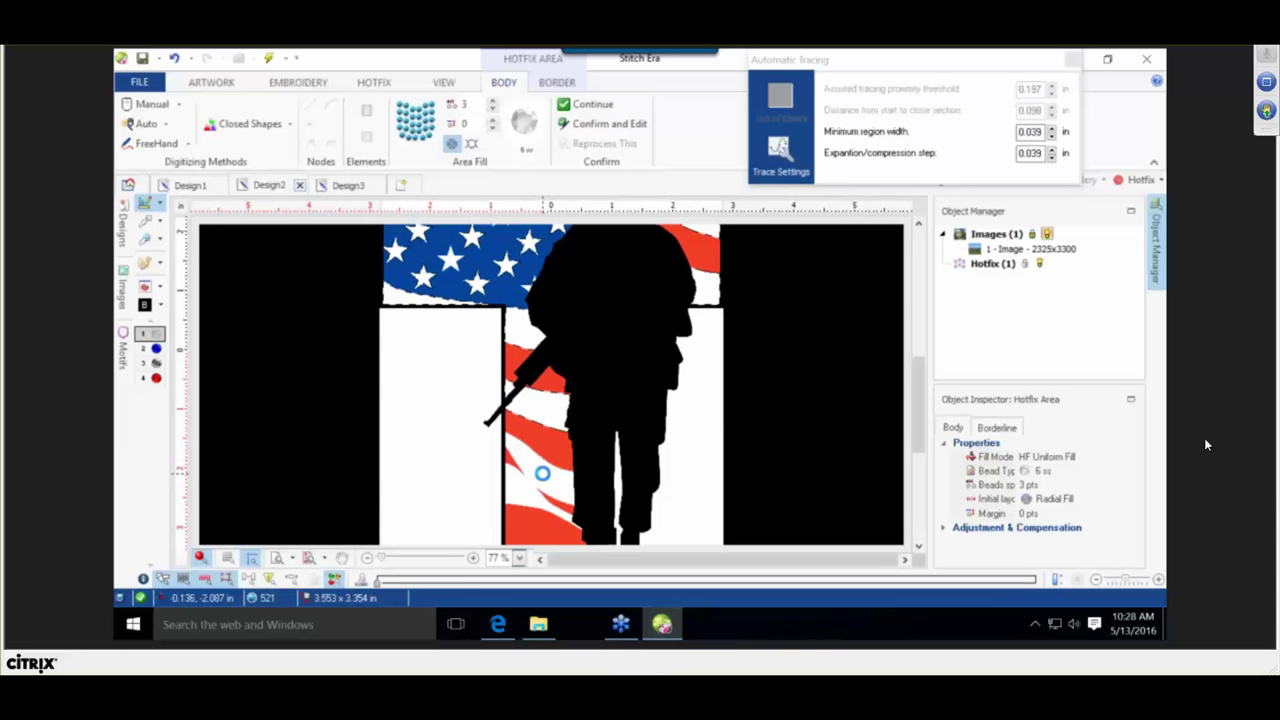
{"action": "scroll", "coordinate": [543, 517], "scroll_direction": "down", "scroll_amount": 3}
{"action": "scroll", "coordinate": [543, 517], "scroll_direction": "up", "scroll_amount": 2}
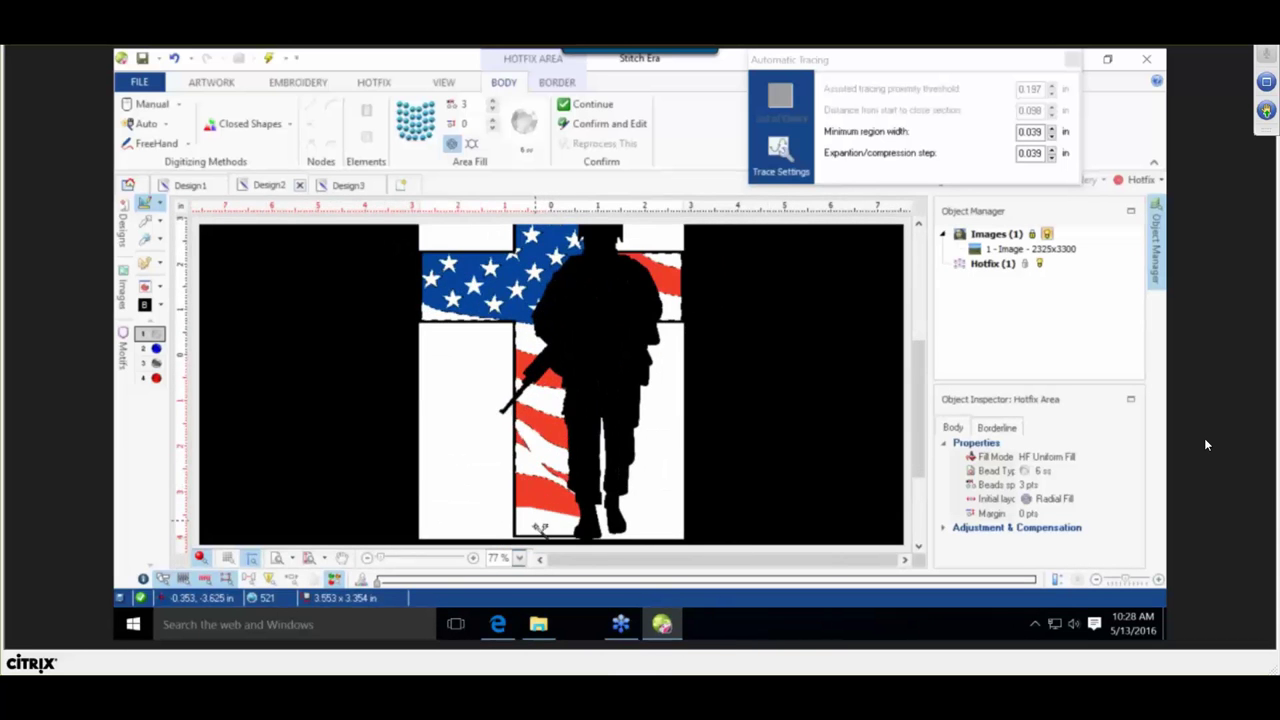
{"action": "right_click", "coordinate": [583, 515]}
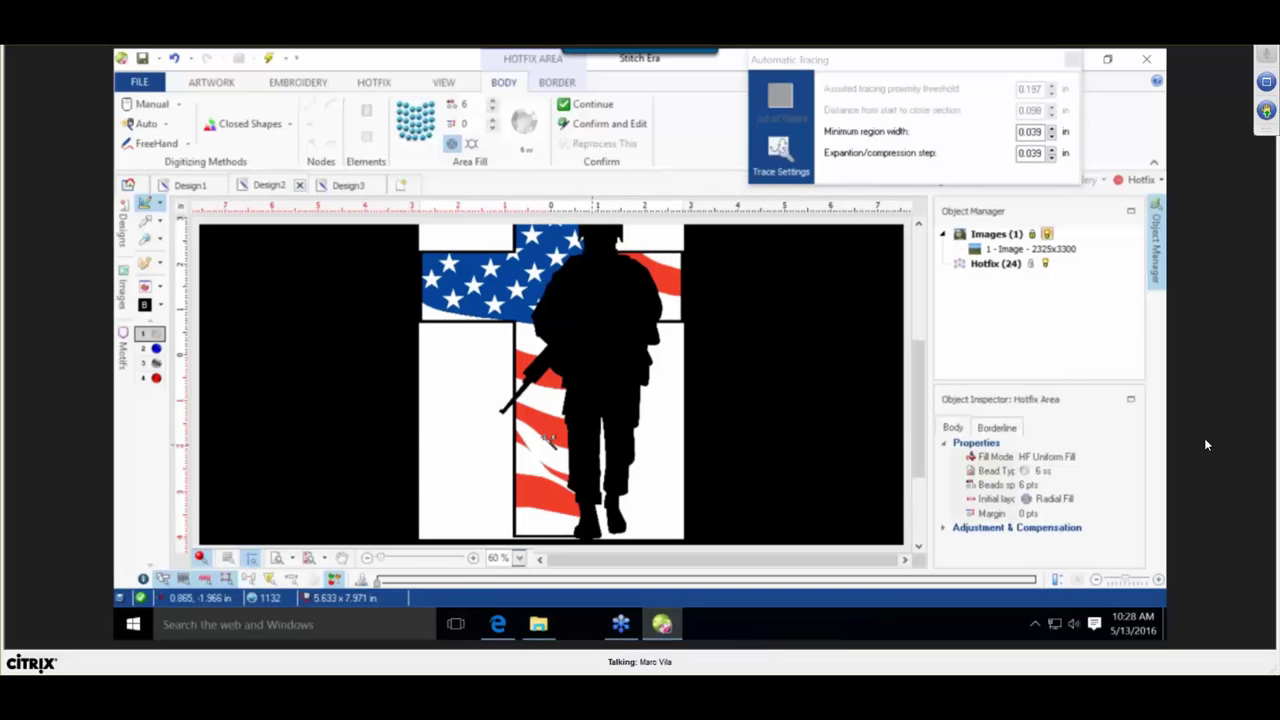
{"action": "left_click", "coordinate": [147, 224]}
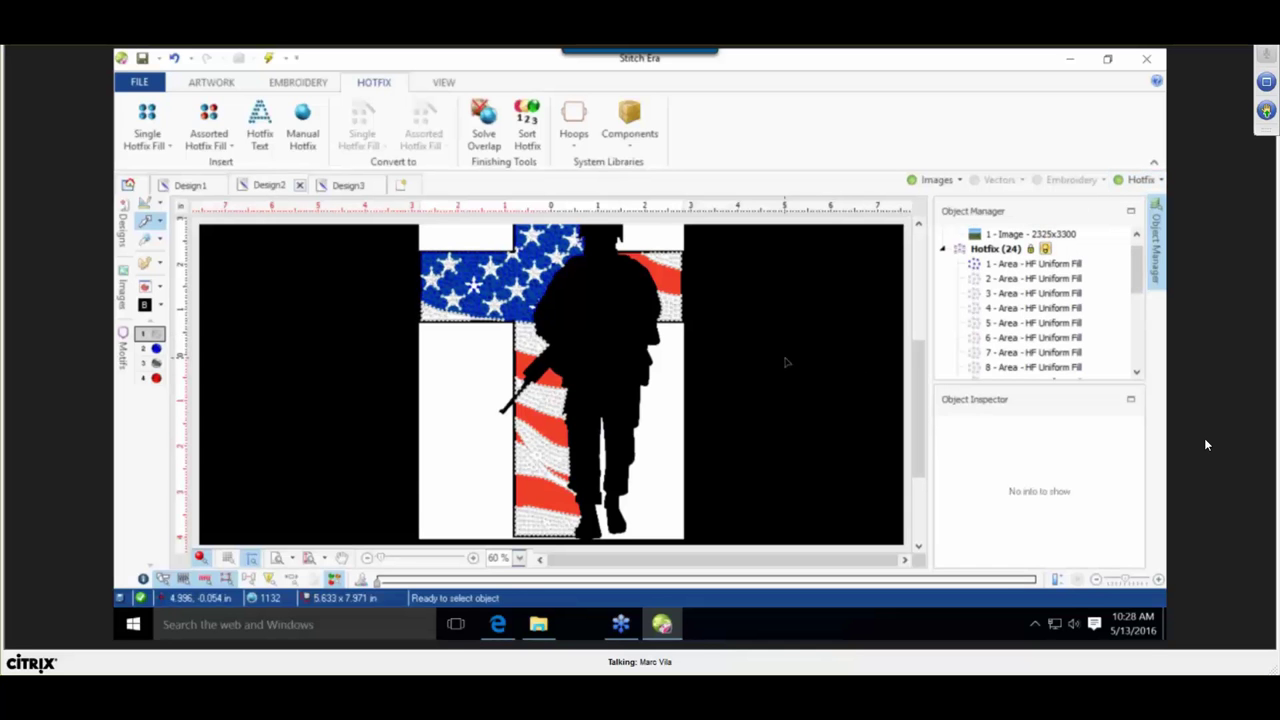
{"action": "left_click", "coordinate": [993, 280]}
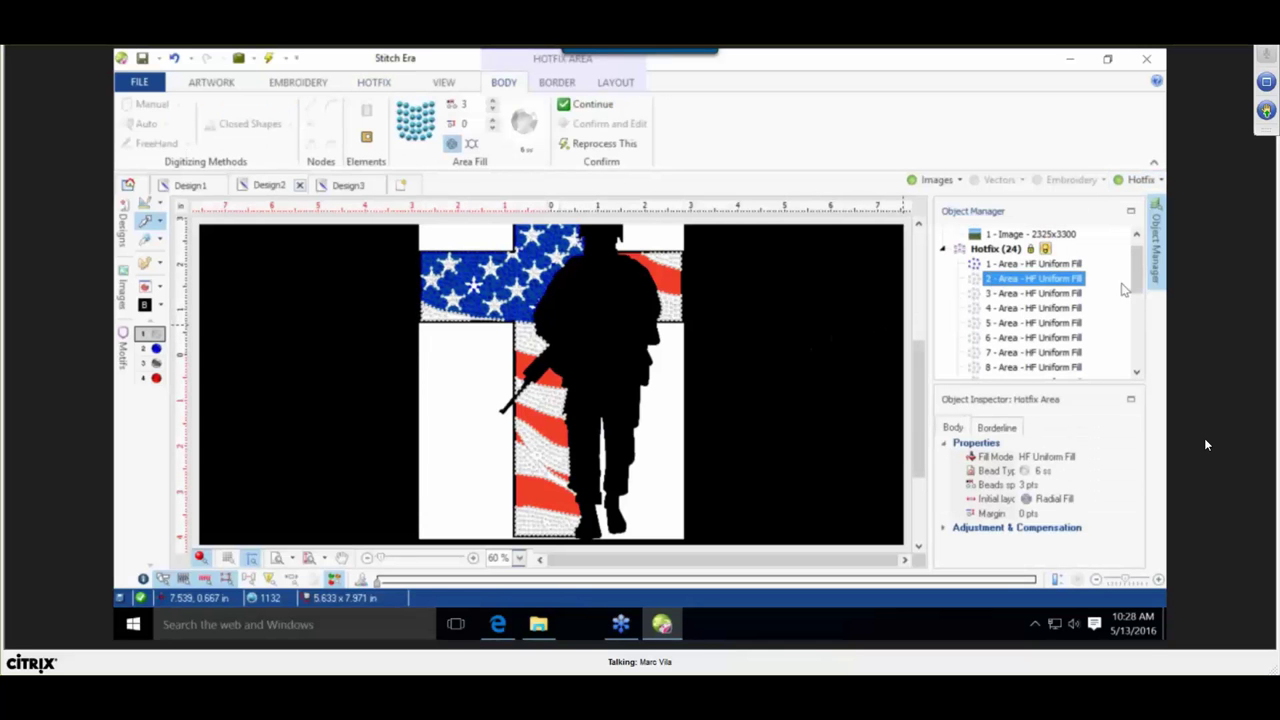
{"action": "left_click_drag", "start_coordinate": [1137, 265], "coordinate": [1124, 350]}
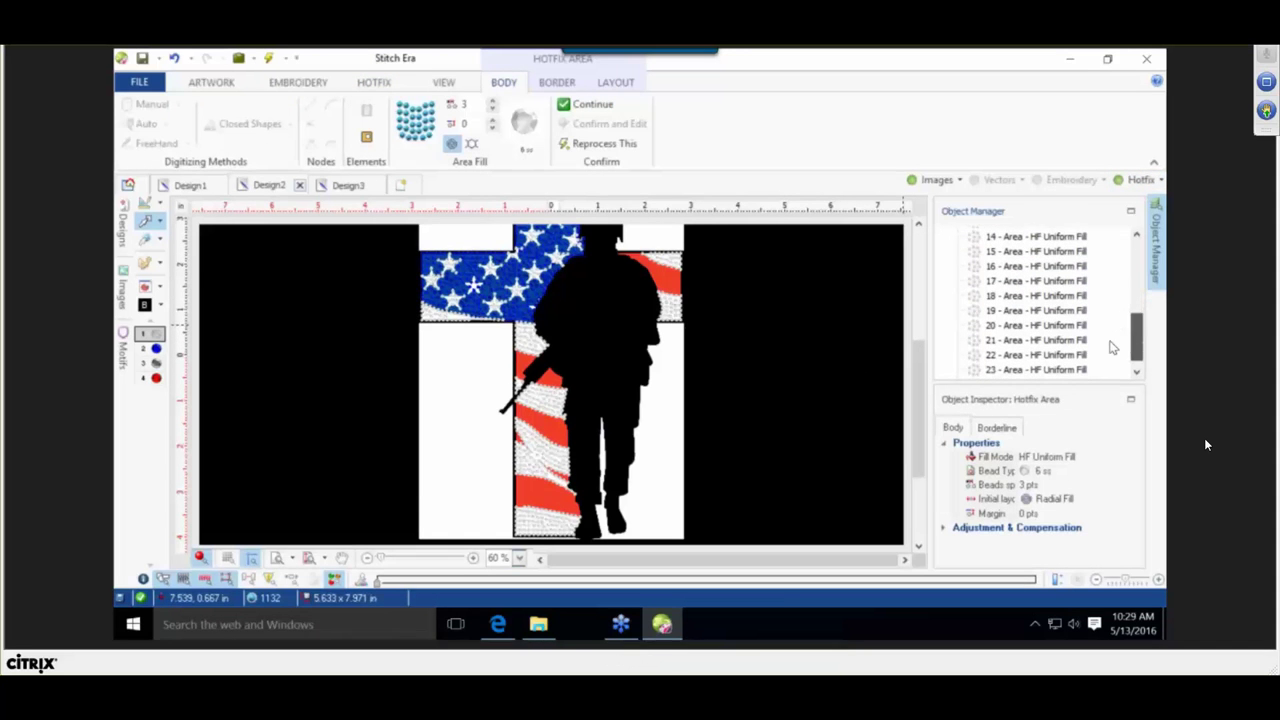
{"action": "left_click", "coordinate": [1007, 370], "text": "shift"}
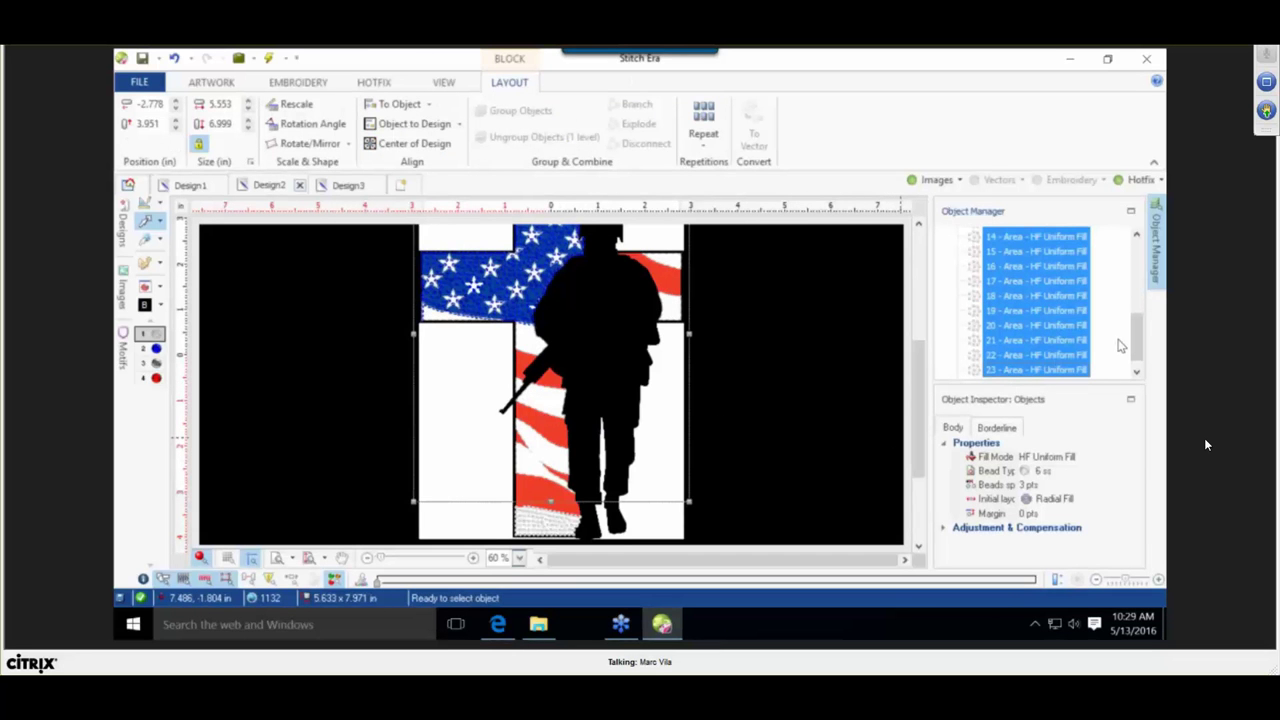
{"action": "scroll", "coordinate": [1134, 338], "scroll_direction": "down", "scroll_amount": 1}
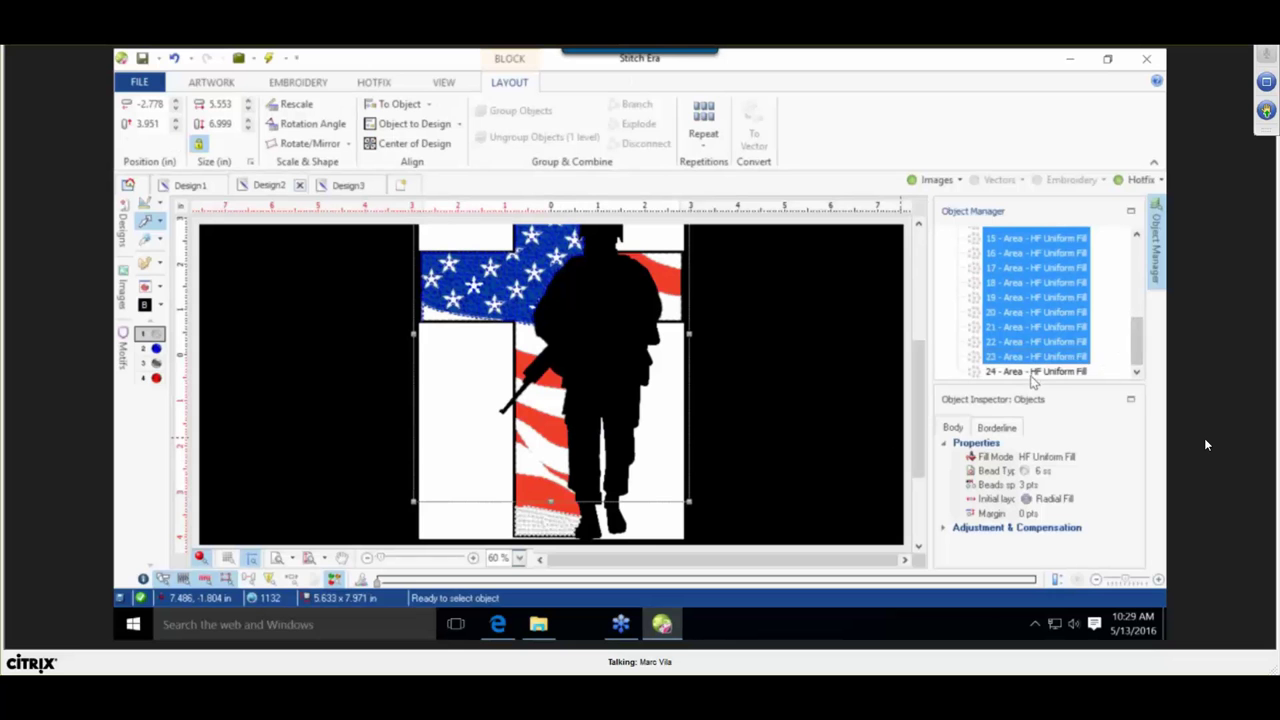
{"action": "left_click", "coordinate": [1033, 372], "text": "shift"}
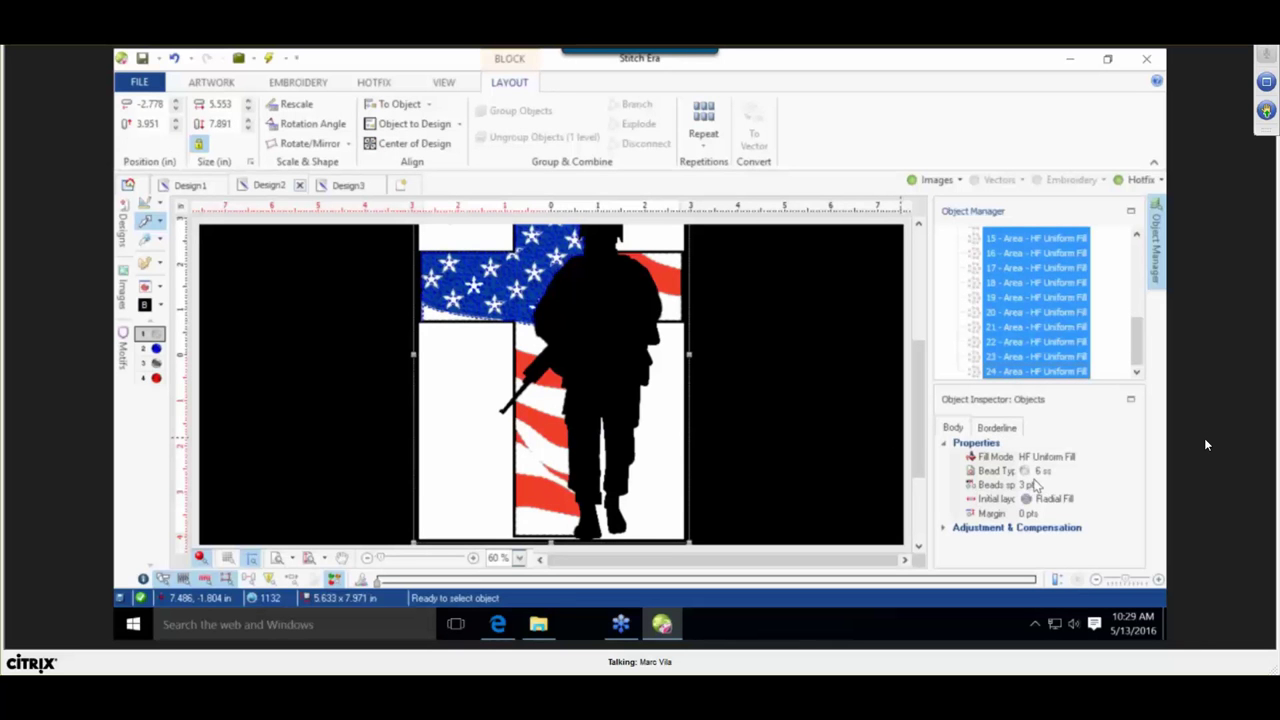
{"action": "left_click", "coordinate": [835, 405]}
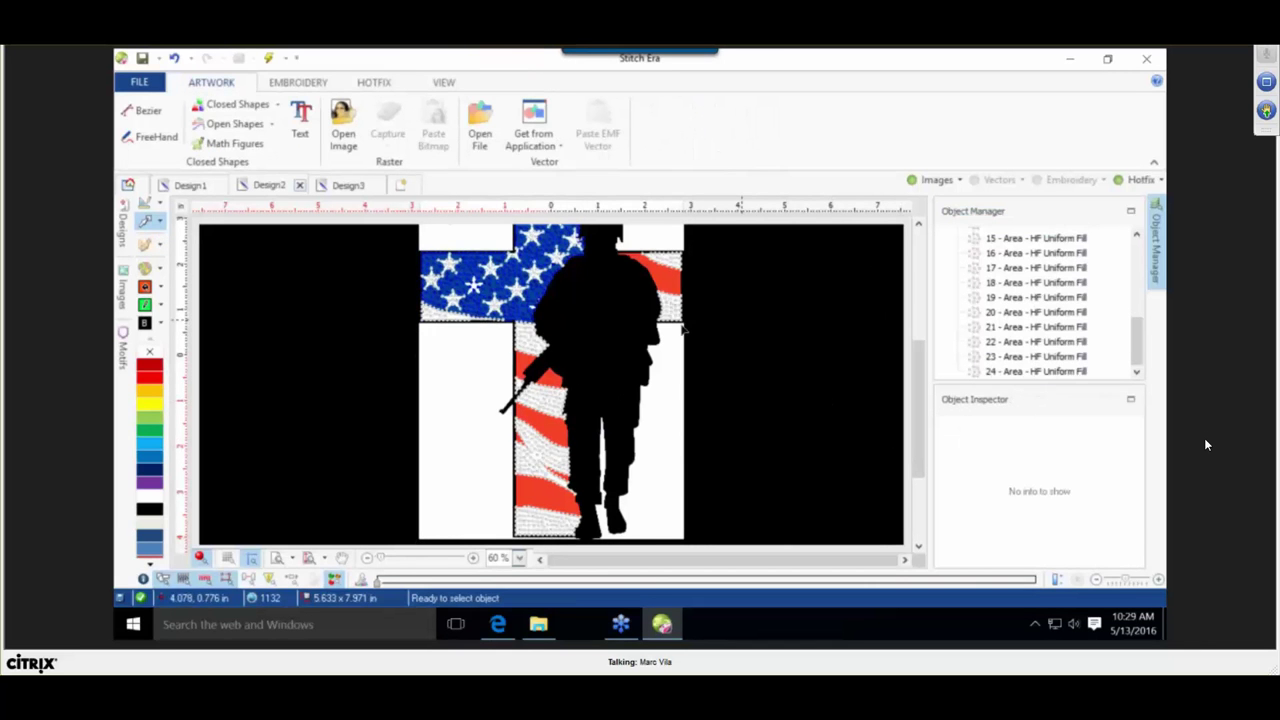
Select the two white stripe hotfix areas beside the soldier's rifle together.
{"action": "left_click", "coordinate": [524, 340]}
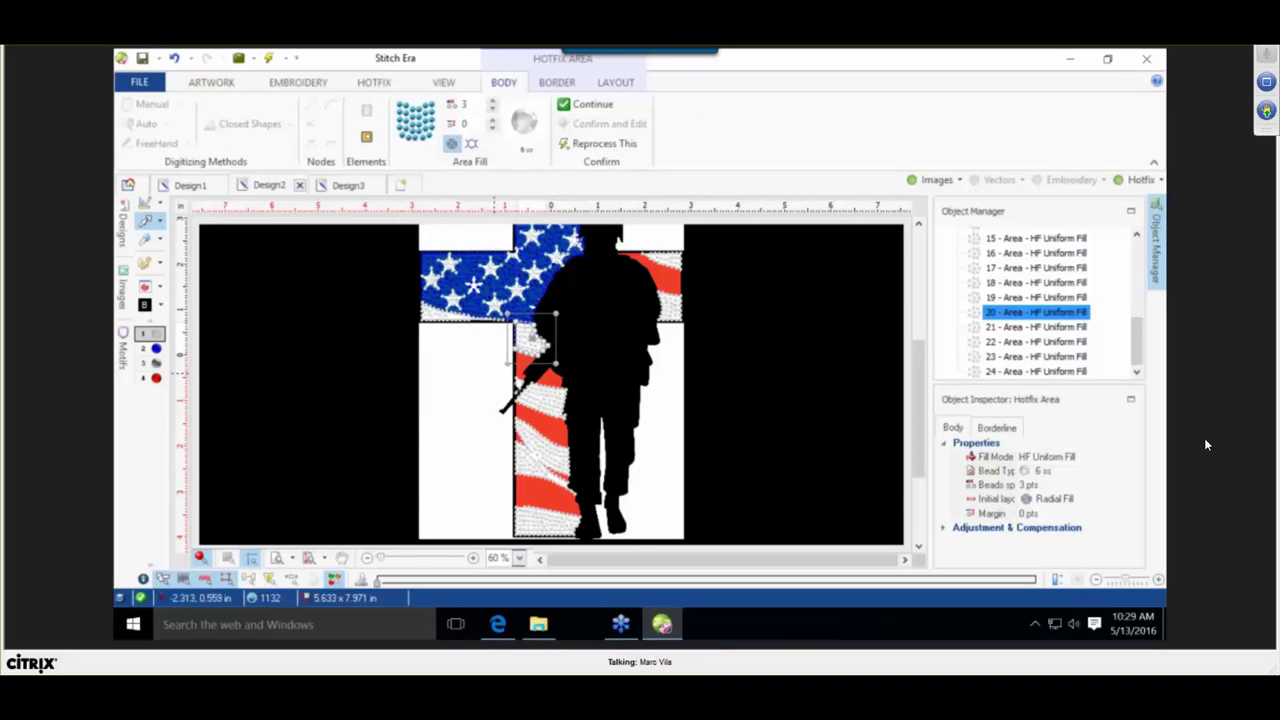
{"action": "left_click", "coordinate": [540, 392], "text": "ctrl"}
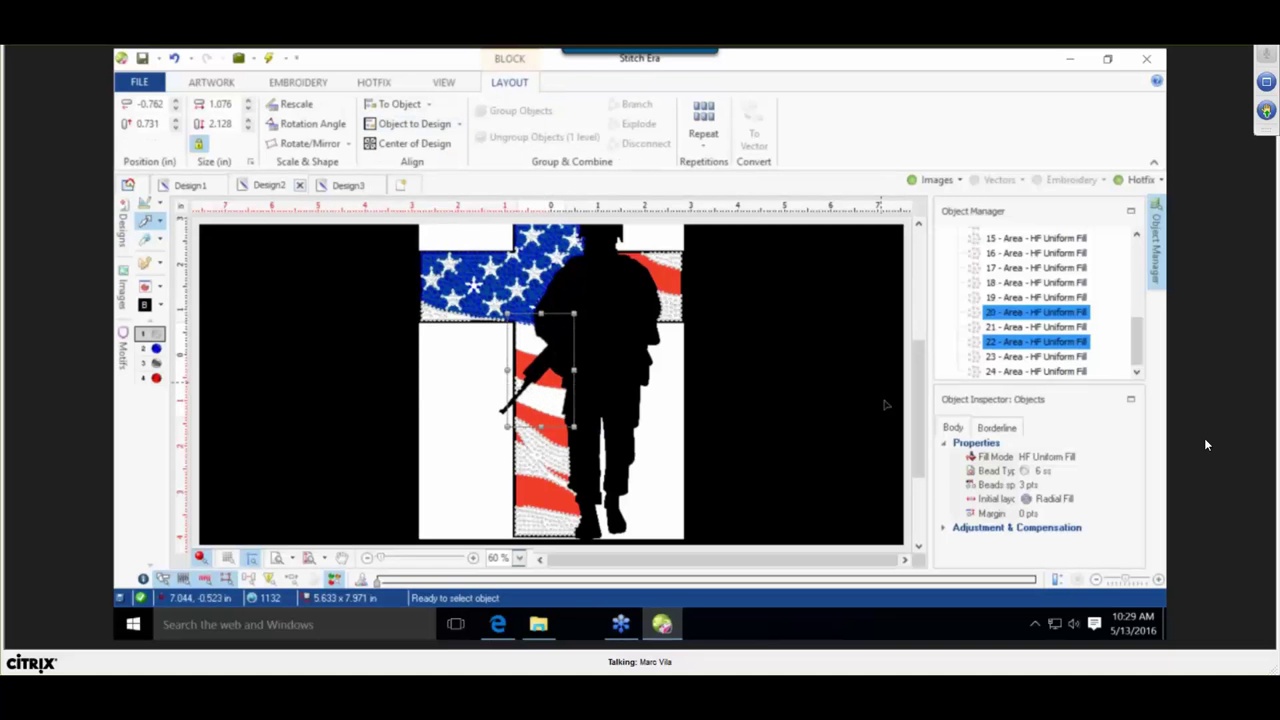
{"action": "mouse_move", "coordinate": [1015, 488]}
Highlight hotfix areas 15, 1, 2, 3 and 4 one at a time to identify which regions they cover.
{"action": "left_click", "coordinate": [1040, 237]}
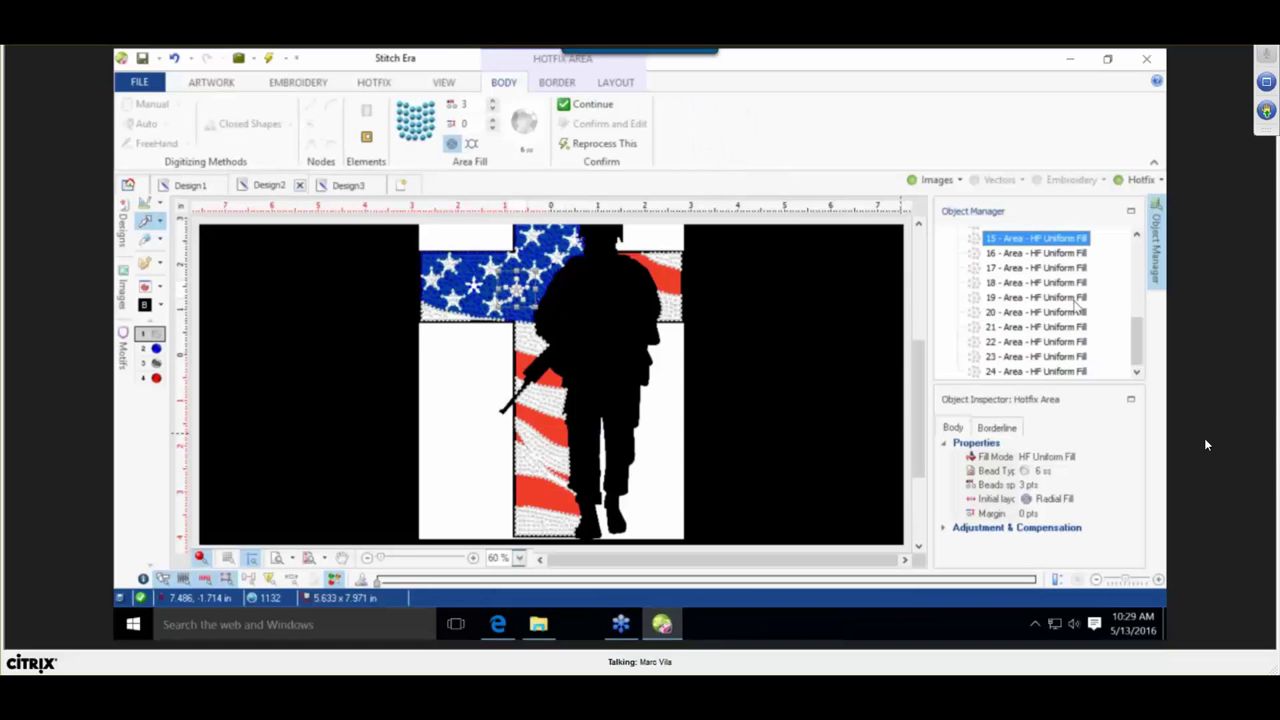
{"action": "left_click_drag", "start_coordinate": [1136, 340], "coordinate": [1132, 272]}
{"action": "left_click", "coordinate": [1008, 281]}
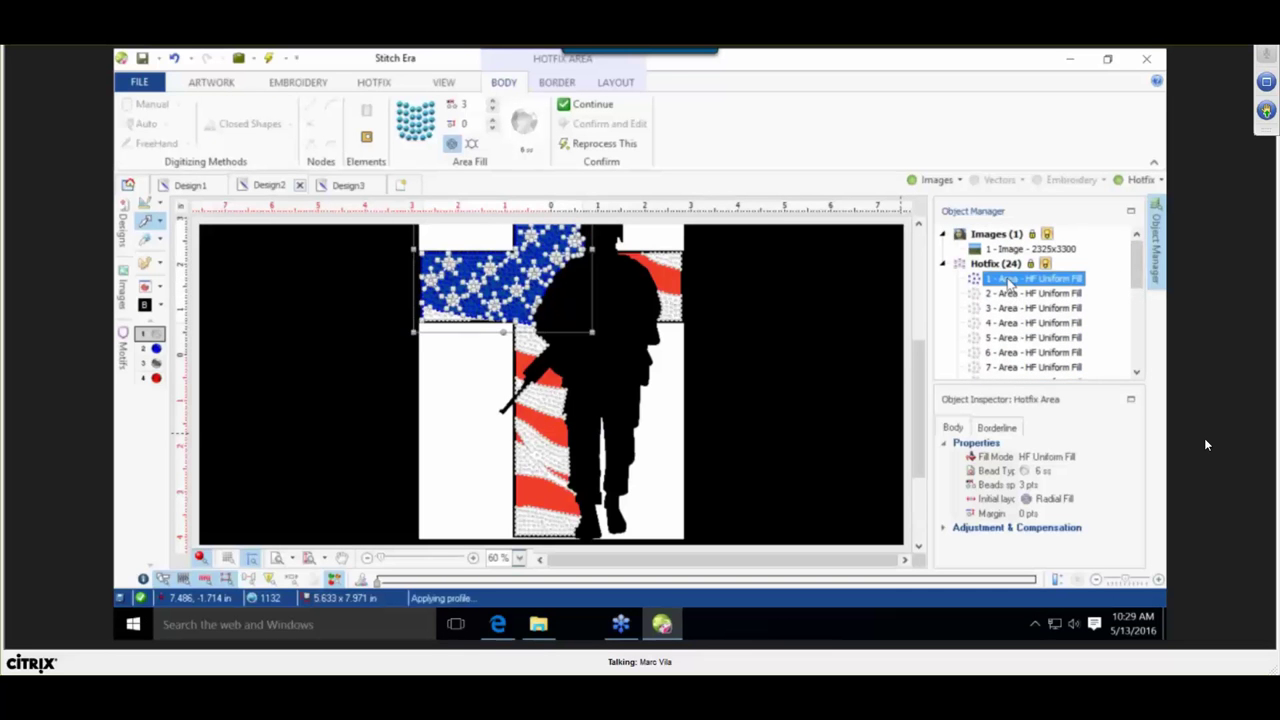
{"action": "left_click", "coordinate": [1018, 295]}
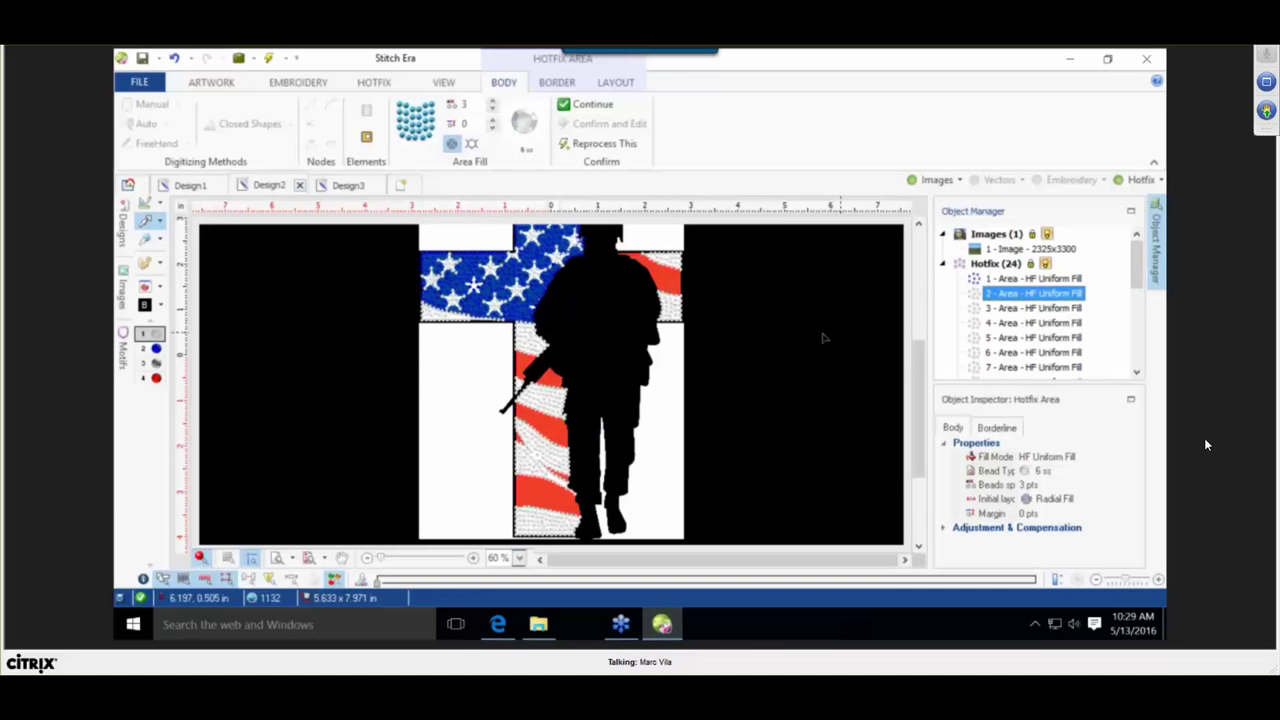
{"action": "left_click", "coordinate": [1005, 310]}
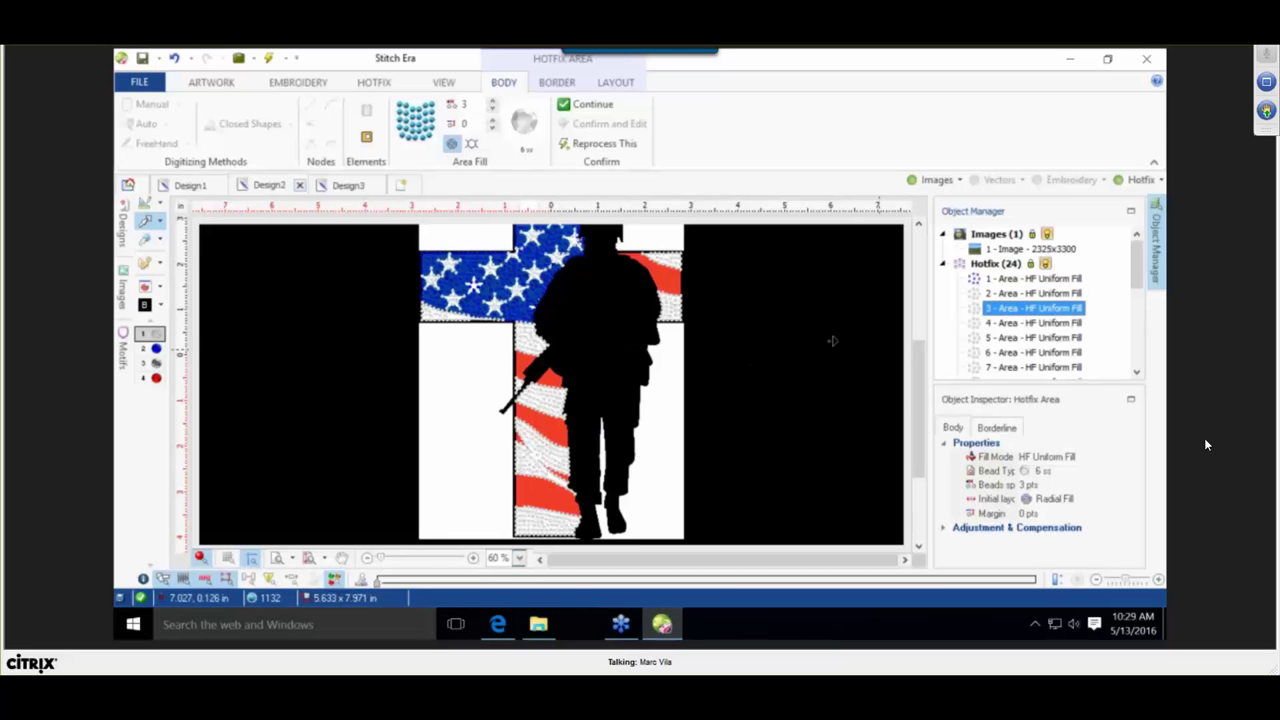
{"action": "left_click", "coordinate": [1012, 326]}
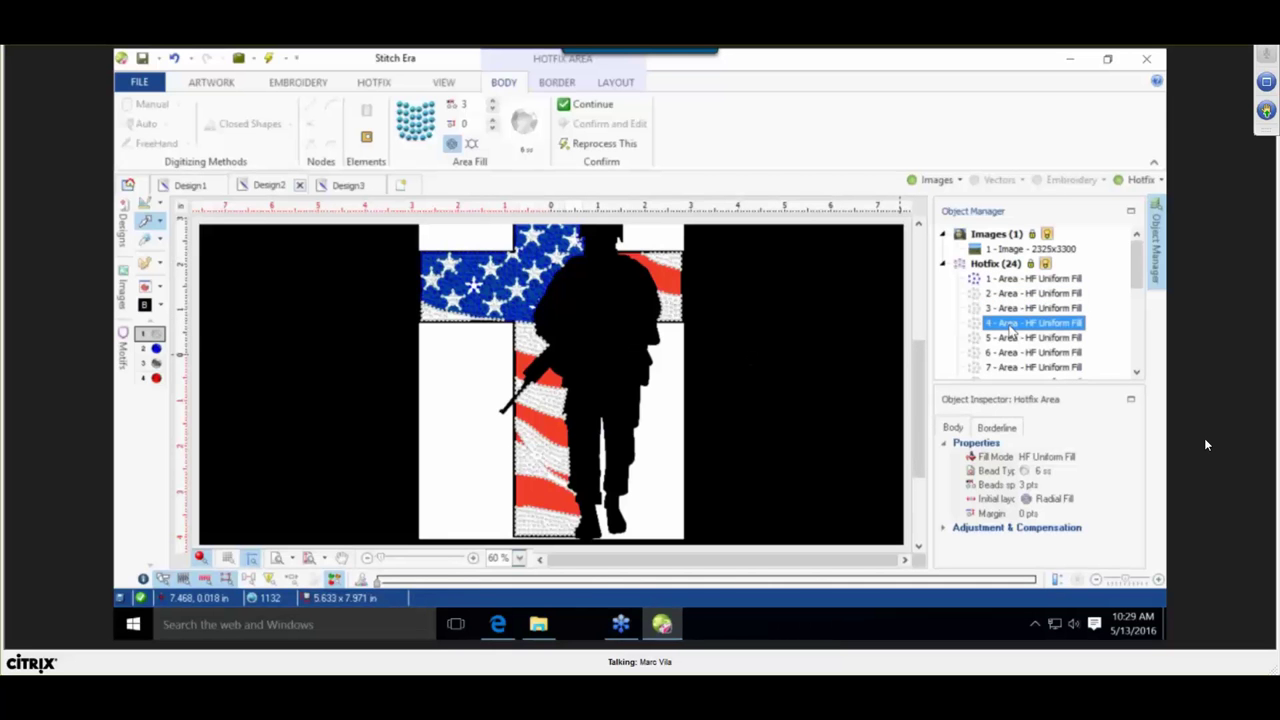
Change the bead spacing of hotfix areas 2 through 24 together, leaving the blue area 1 out of the selection.
{"action": "left_click", "coordinate": [1010, 295]}
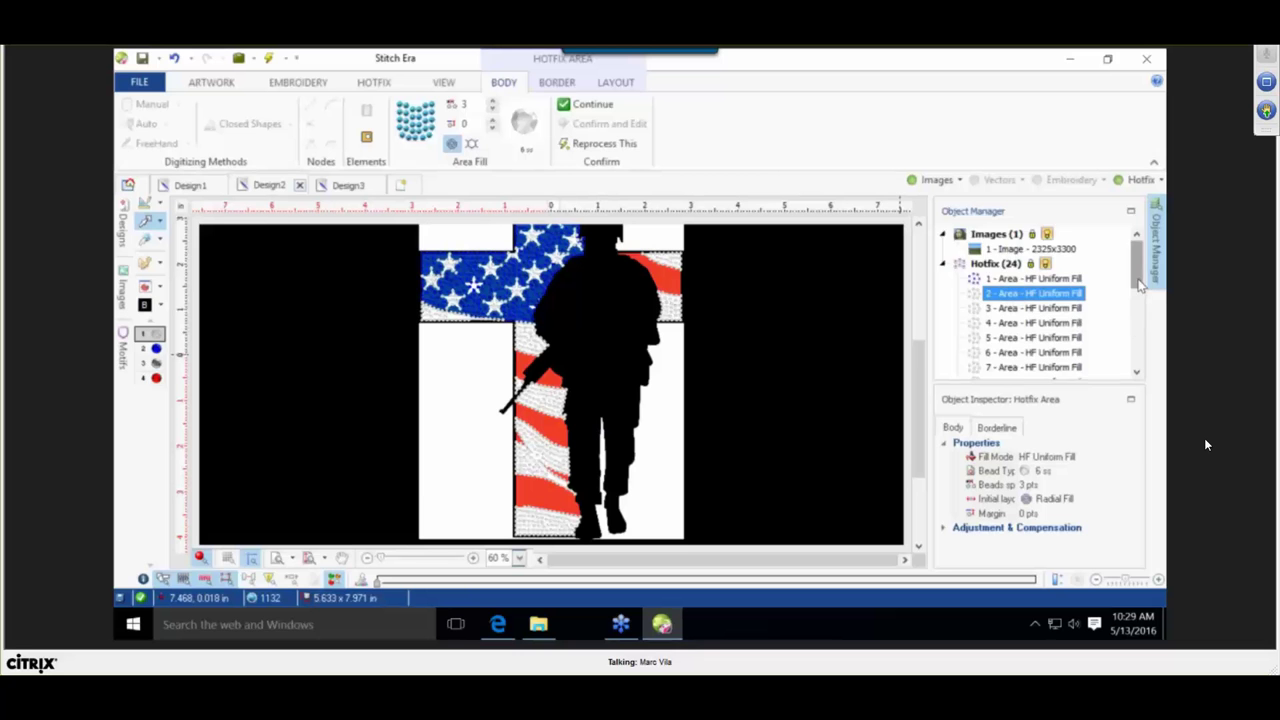
{"action": "left_click_drag", "start_coordinate": [1137, 265], "coordinate": [1110, 400]}
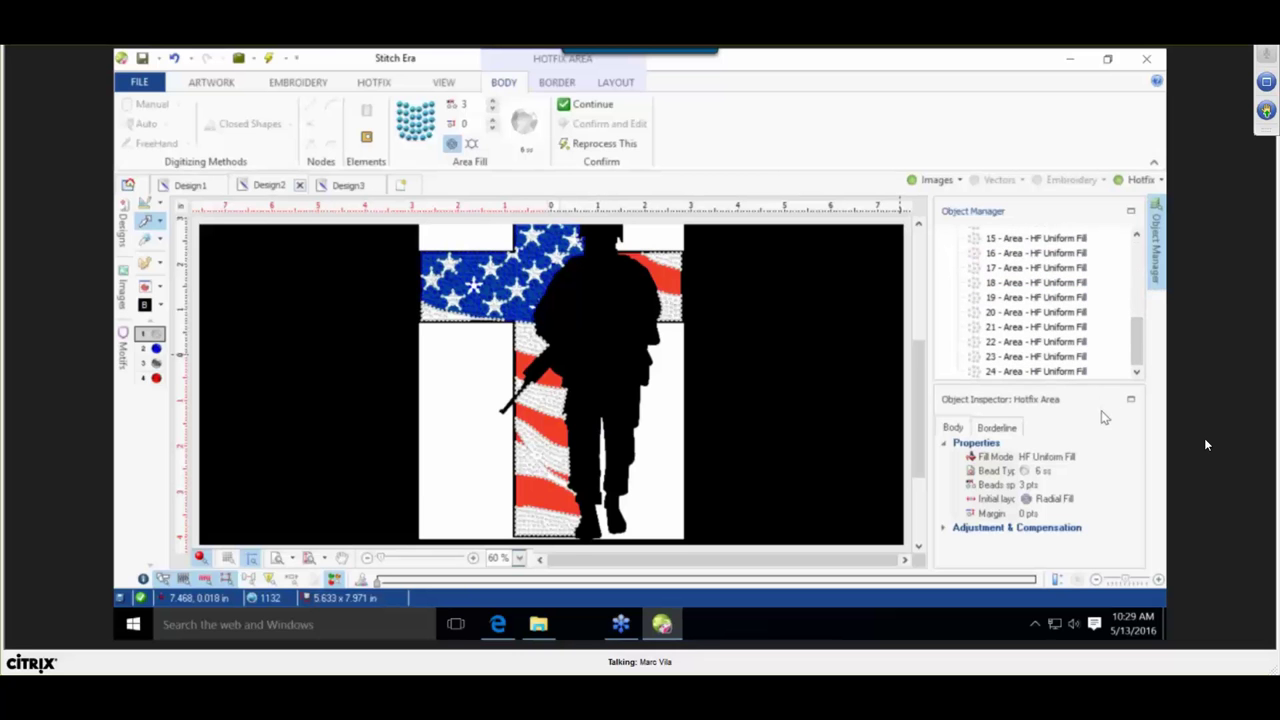
{"action": "left_click", "coordinate": [1027, 371], "text": "shift"}
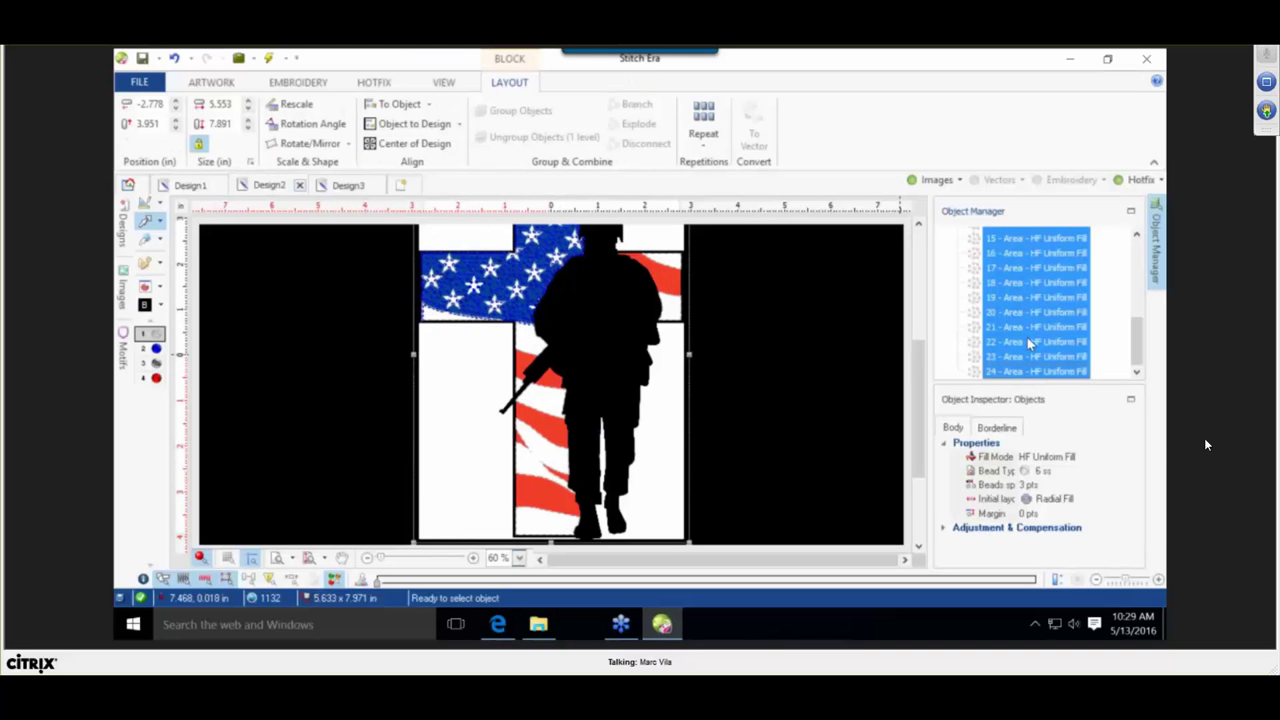
{"action": "left_click", "coordinate": [1025, 498]}
{"action": "left_click", "coordinate": [1031, 484]}
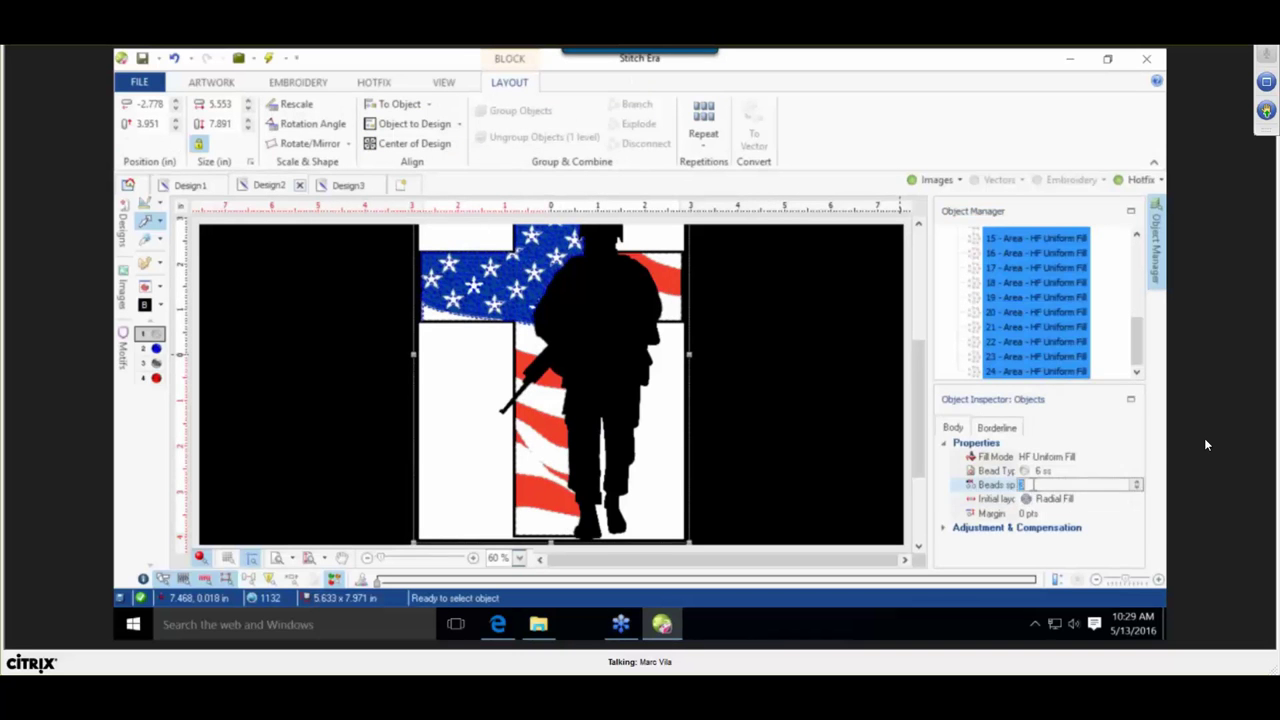
{"action": "left_click", "coordinate": [783, 436]}
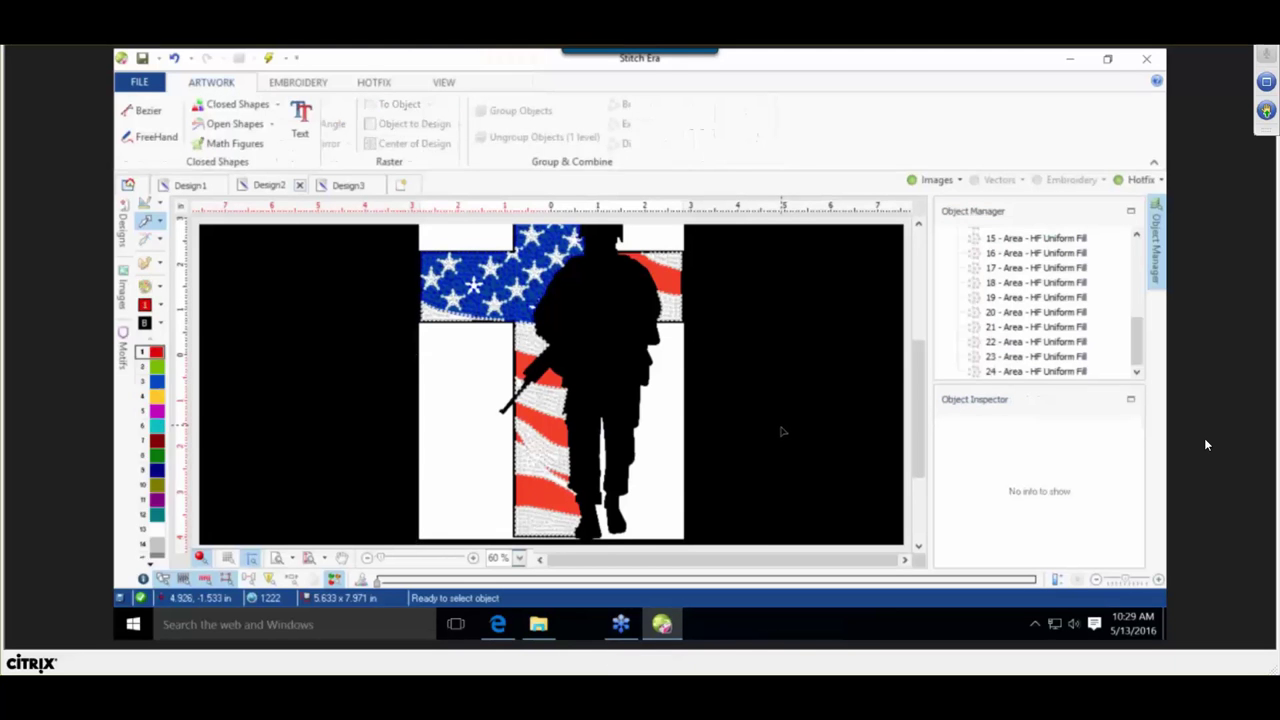
Hide the background image and solve all listed stone overlaps between the hotfix areas.
{"action": "left_click", "coordinate": [930, 179]}
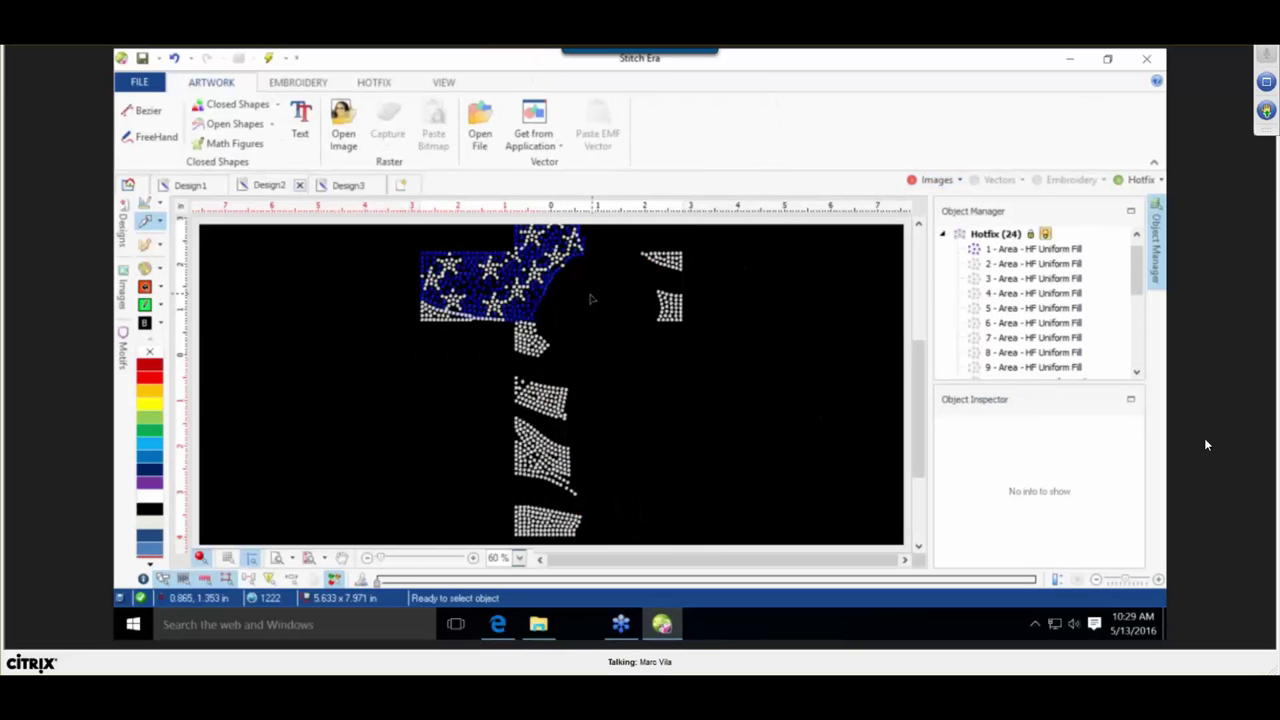
{"action": "left_click", "coordinate": [372, 82]}
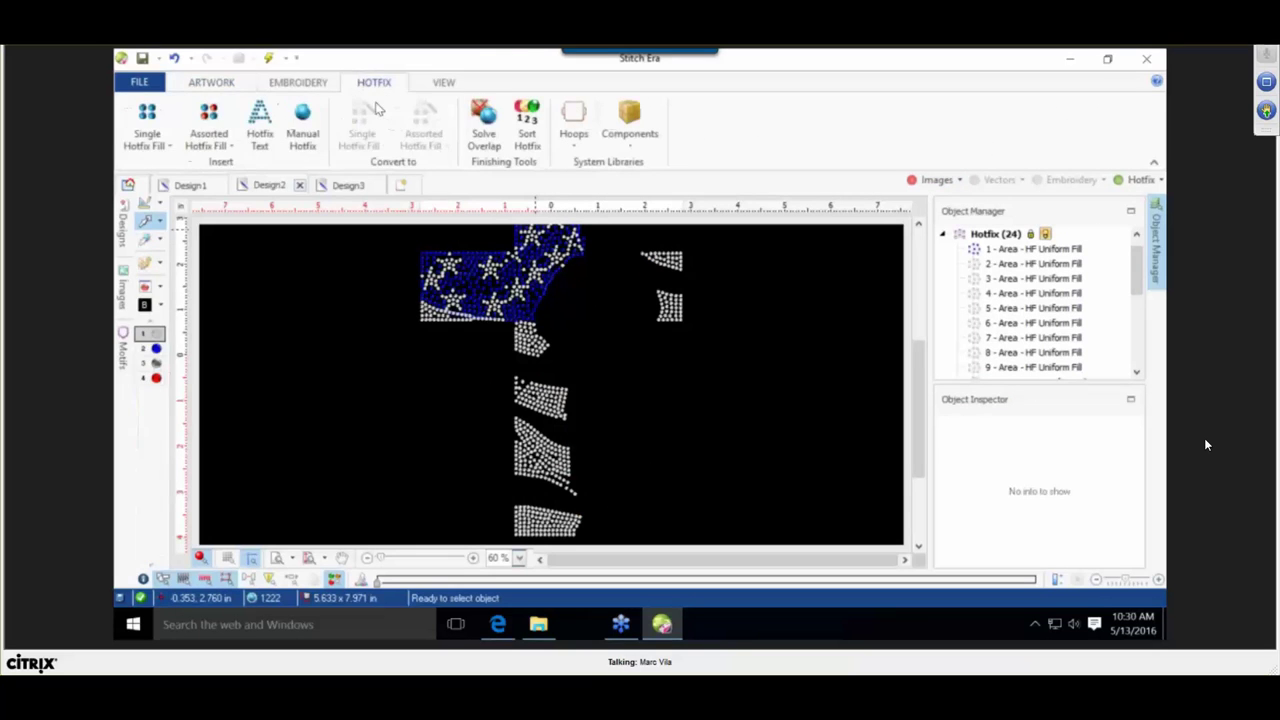
{"action": "left_click", "coordinate": [484, 130]}
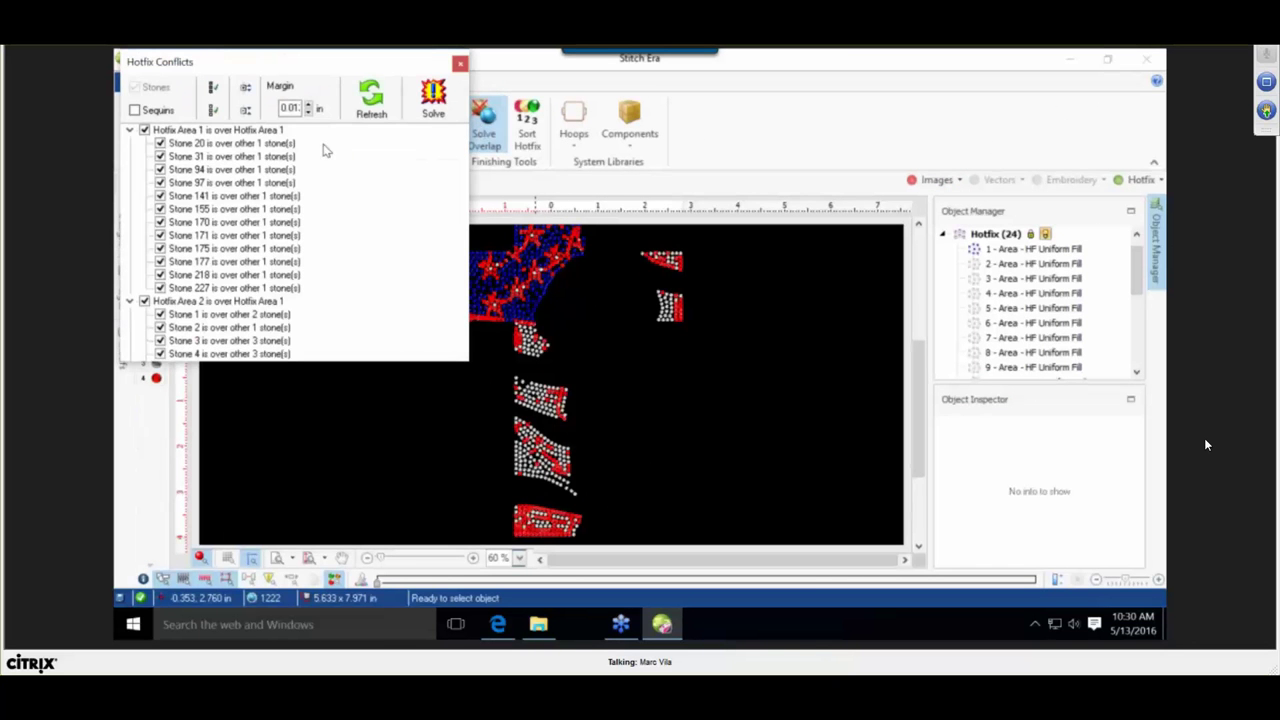
{"action": "left_click", "coordinate": [434, 98]}
{"action": "left_click", "coordinate": [460, 65]}
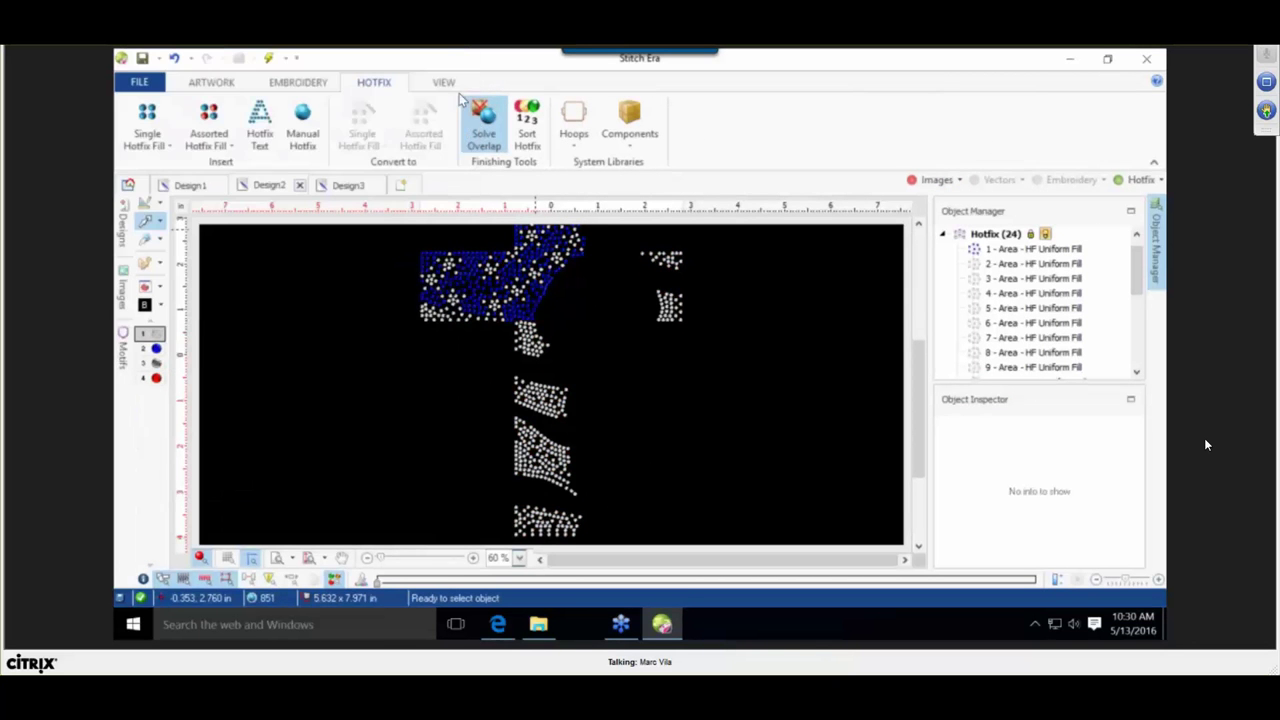
Examine the stones around the white stars in the blue field up close.
{"action": "scroll", "coordinate": [753, 388], "scroll_direction": "down", "scroll_amount": 2}
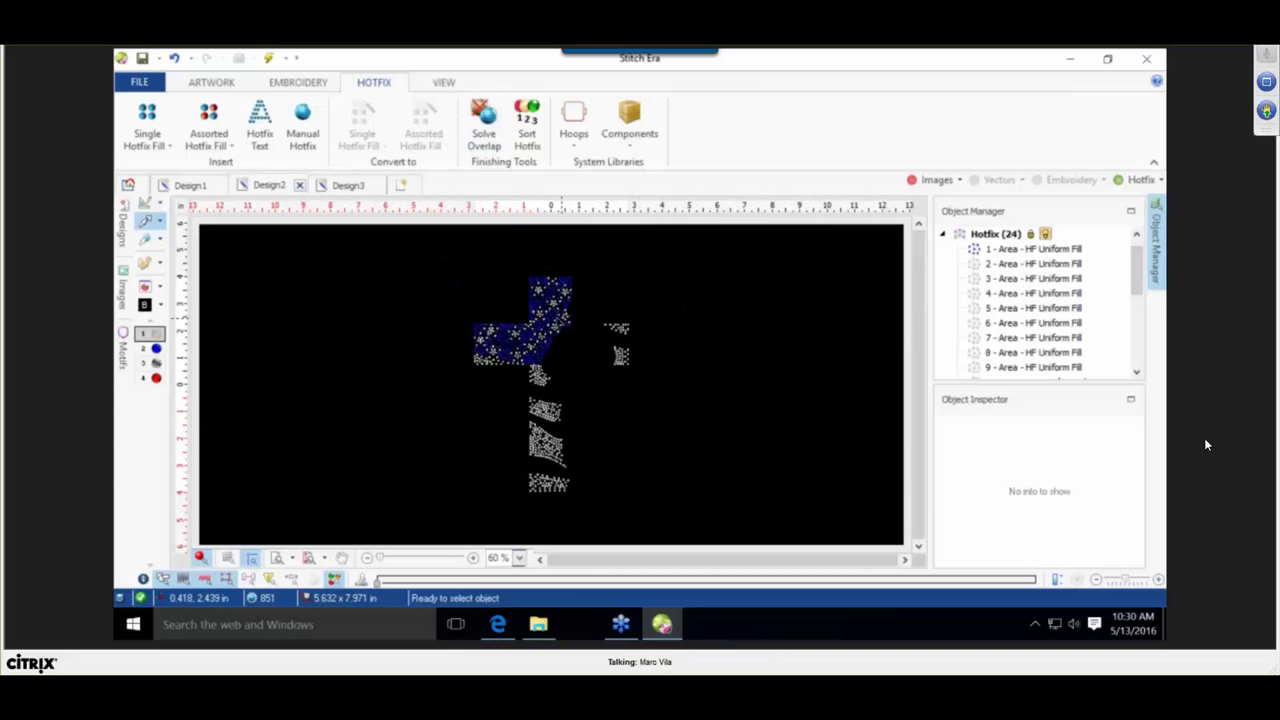
{"action": "scroll", "coordinate": [540, 312], "scroll_direction": "up", "scroll_amount": 2}
{"action": "scroll", "coordinate": [540, 312], "scroll_direction": "up", "scroll_amount": 3}
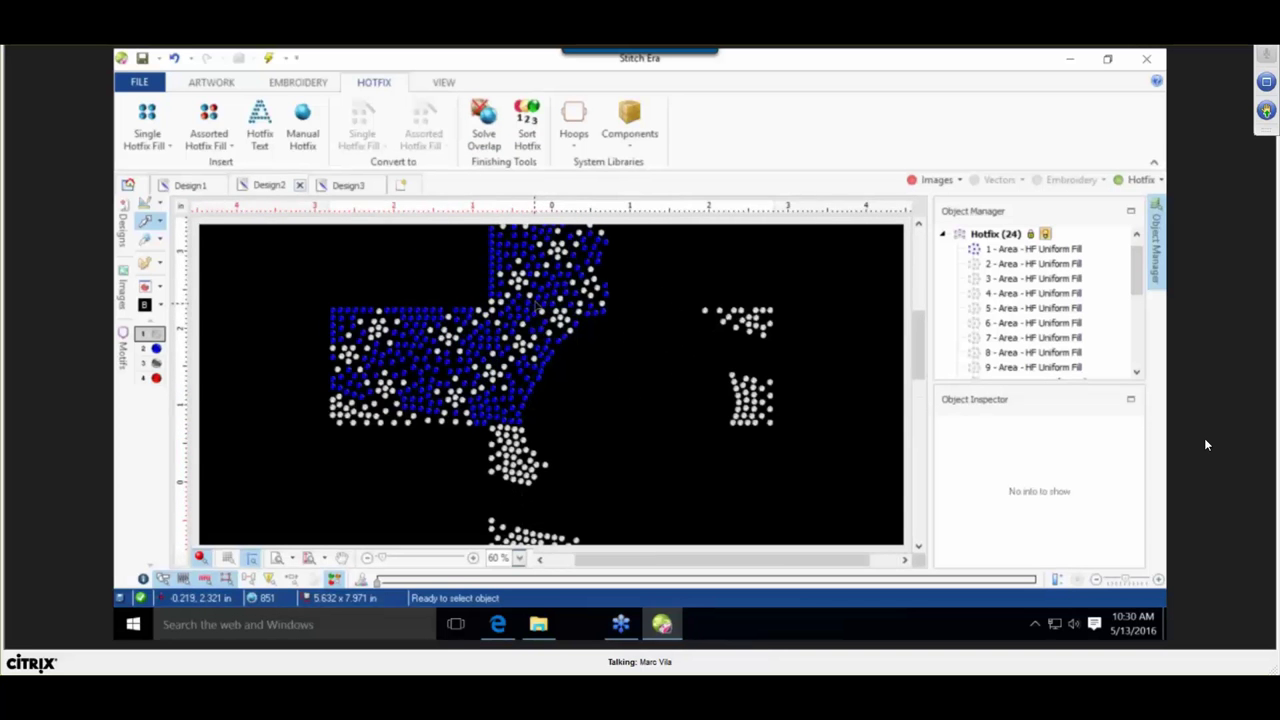
{"action": "scroll", "coordinate": [527, 292], "scroll_direction": "down", "scroll_amount": 3}
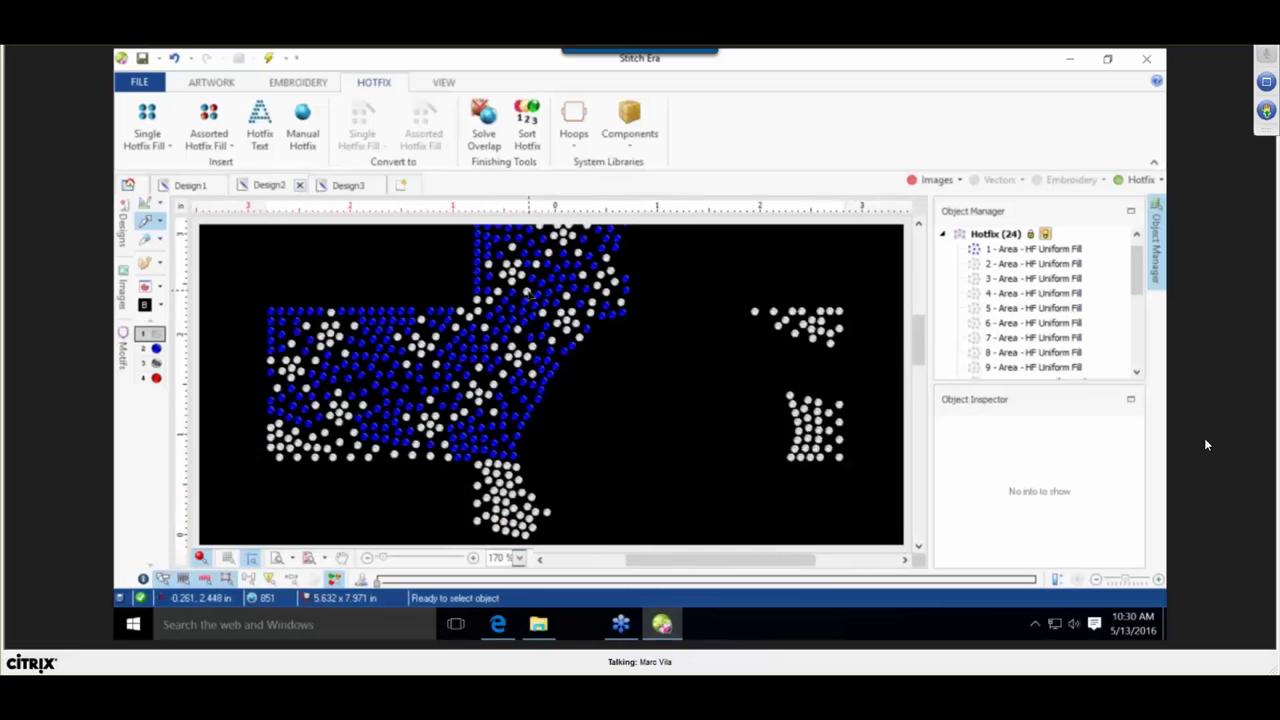
{"action": "scroll", "coordinate": [540, 285], "scroll_direction": "up", "scroll_amount": 3}
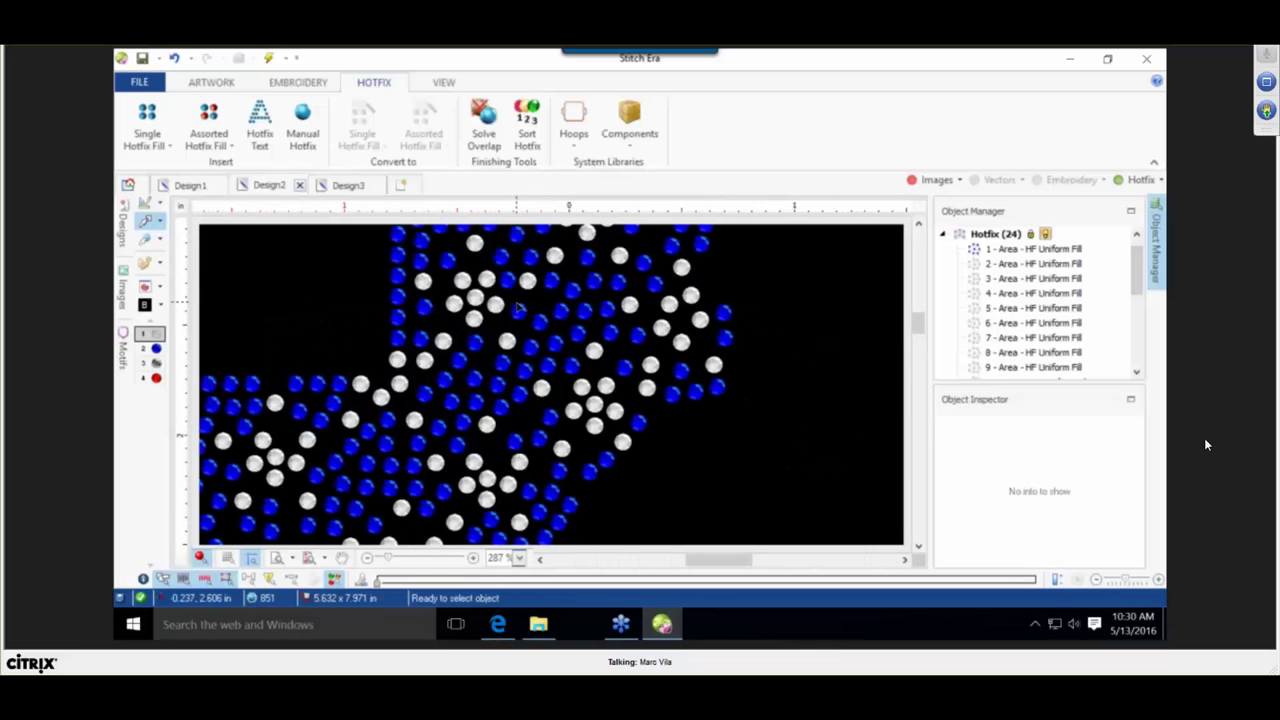
Add four white 6 ss stones by hand to fill out the star of hotfix area 6 in the blue field.
{"action": "left_click", "coordinate": [465, 298]}
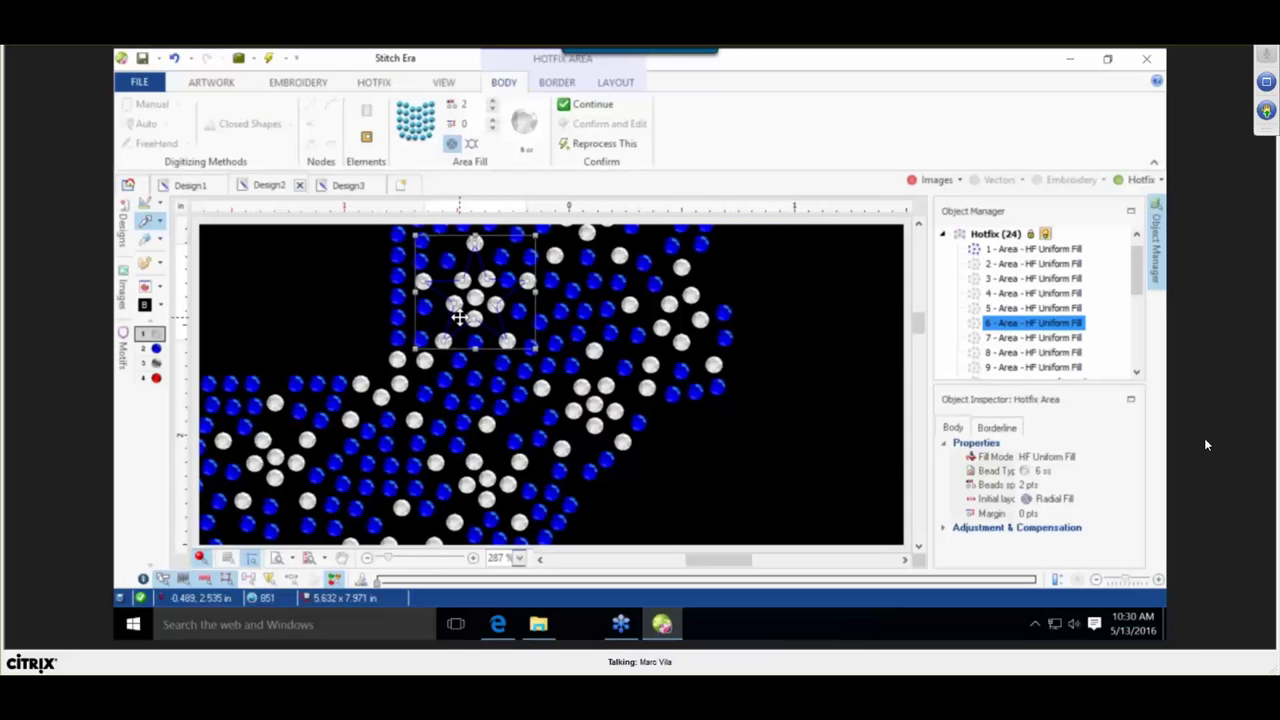
{"action": "scroll", "coordinate": [459, 318], "scroll_direction": "up", "scroll_amount": 1}
{"action": "right_click", "coordinate": [455, 312]}
{"action": "left_click", "coordinate": [514, 540]}
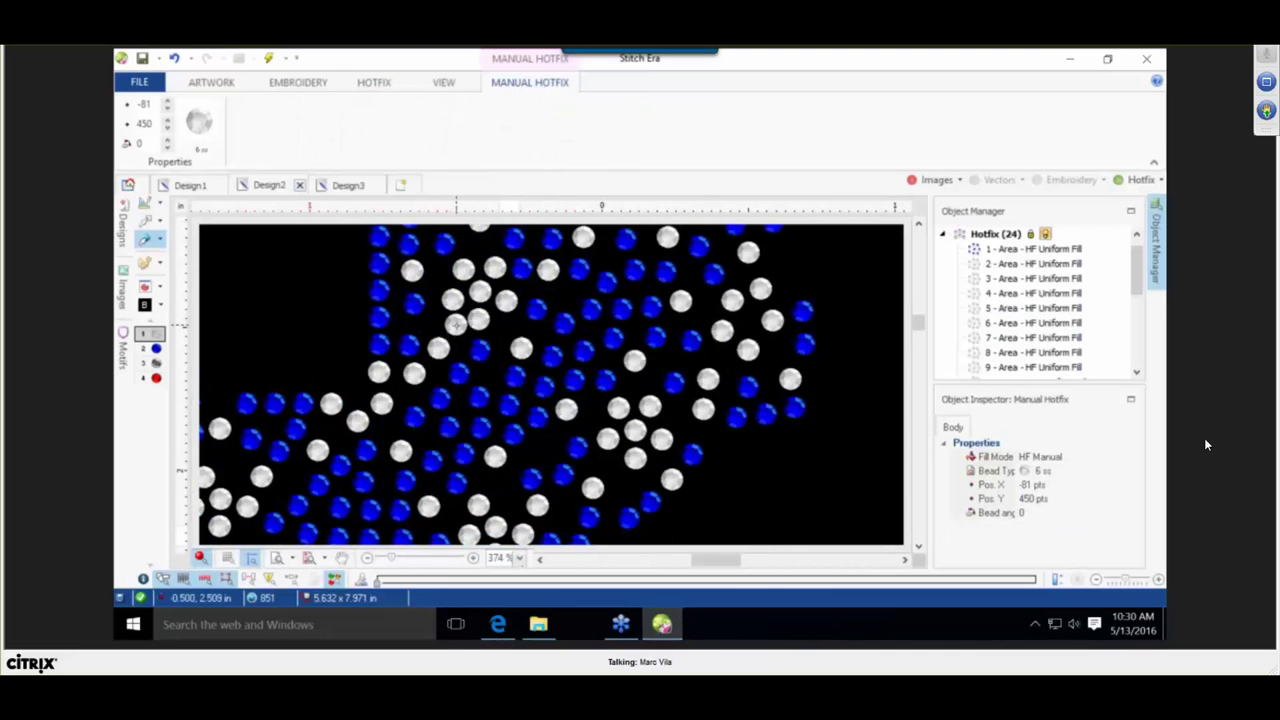
{"action": "left_click", "coordinate": [449, 325]}
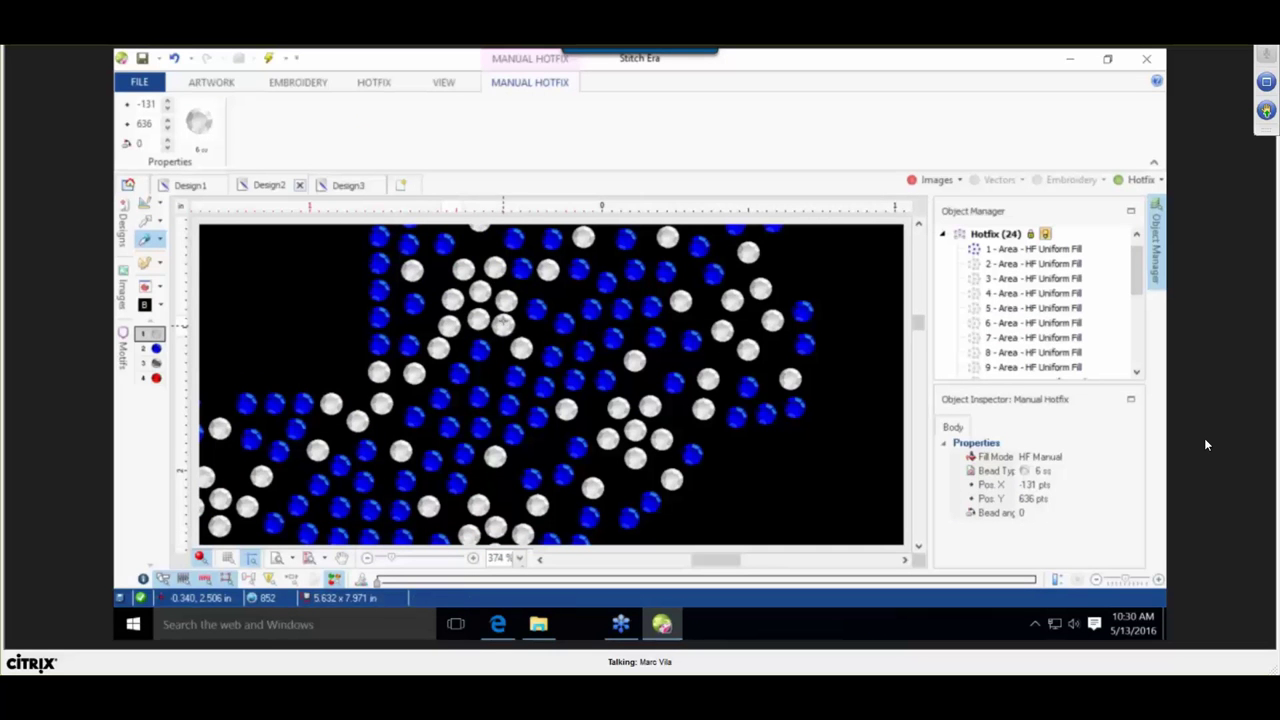
{"action": "left_click", "coordinate": [475, 243]}
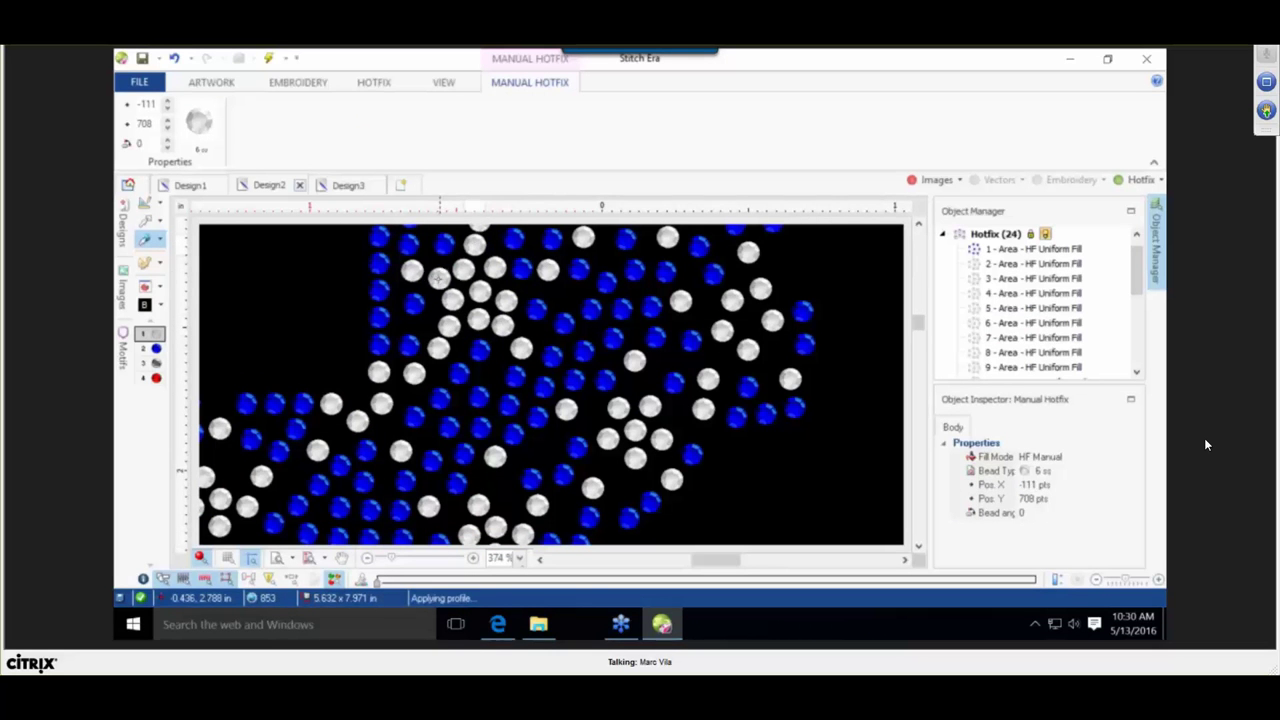
{"action": "left_click", "coordinate": [439, 278]}
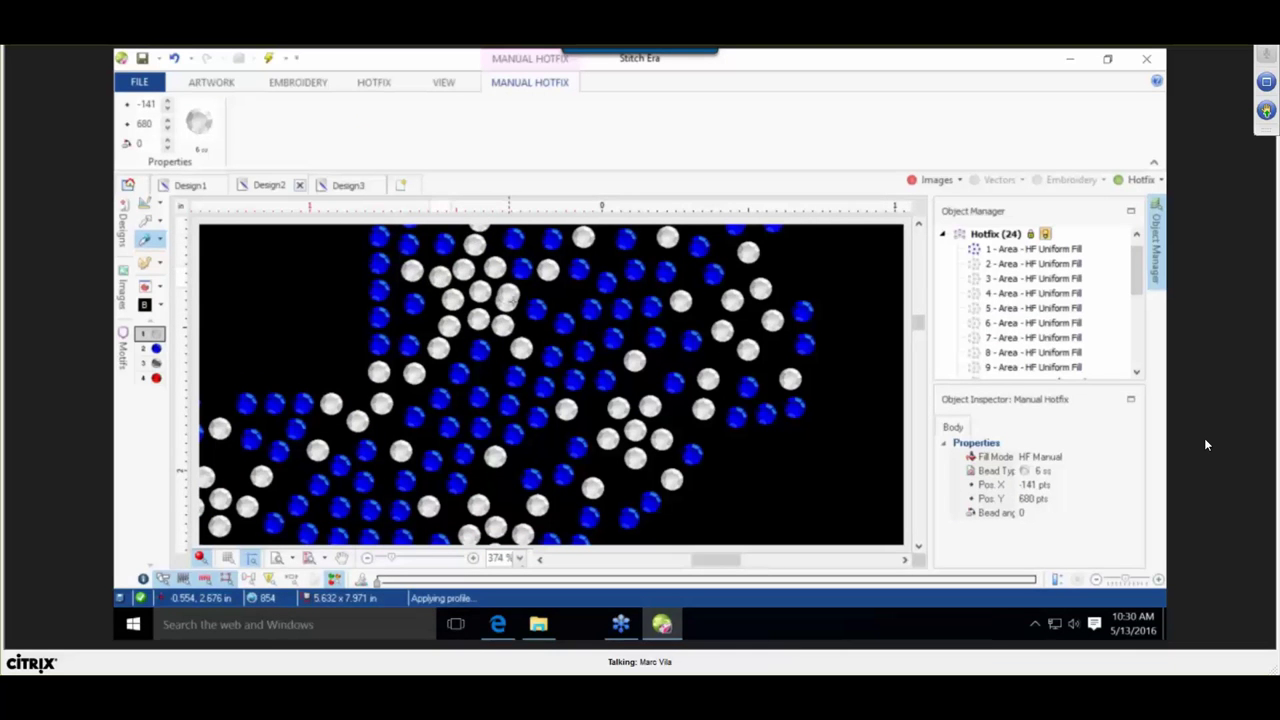
{"action": "left_click", "coordinate": [508, 298]}
{"action": "scroll", "coordinate": [509, 299], "scroll_direction": "down", "scroll_amount": 2}
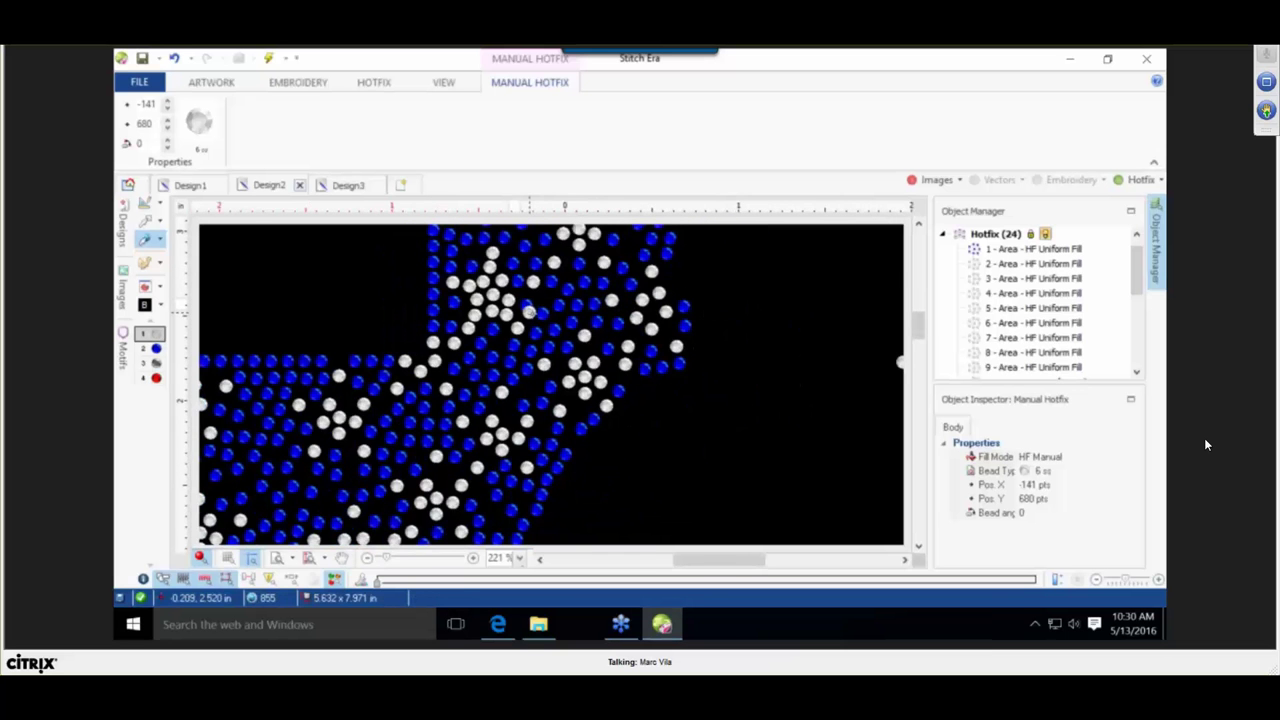
{"action": "scroll", "coordinate": [530, 311], "scroll_direction": "down", "scroll_amount": 3}
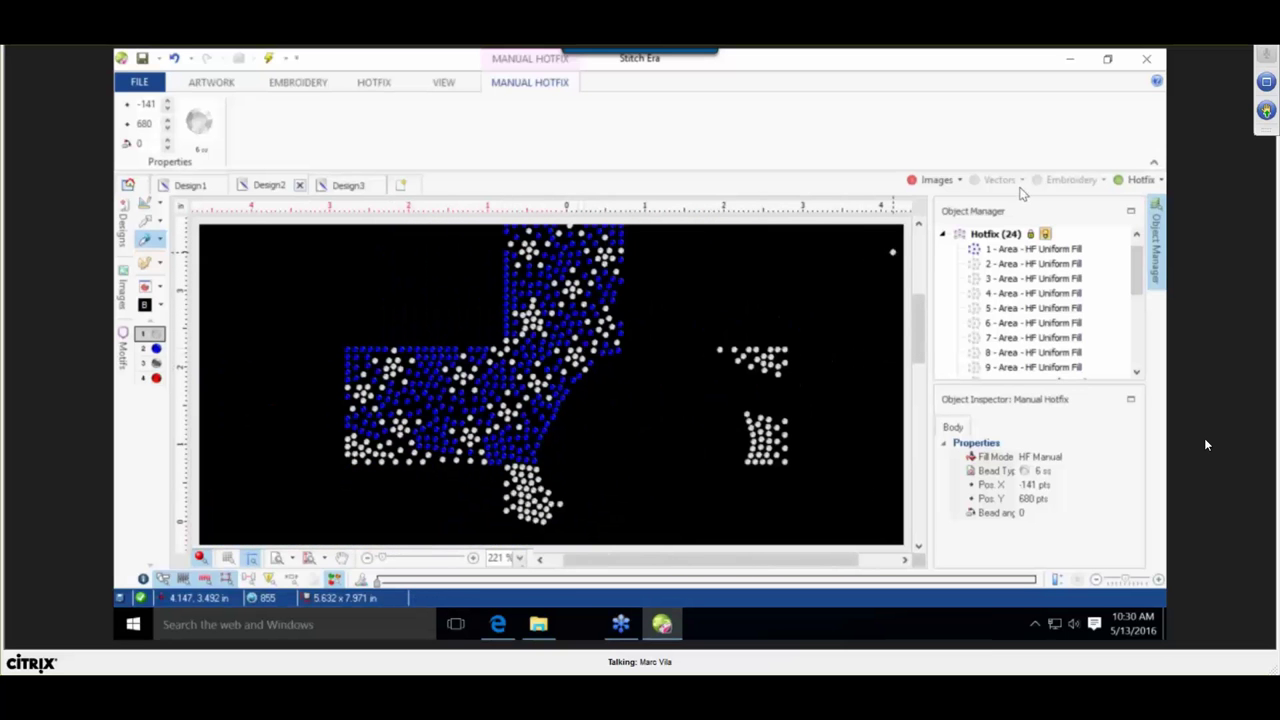
Show the background image again and fill the five red stripe regions with a uniform single hotfix fill of red 10 ss stones.
{"action": "left_click", "coordinate": [935, 179]}
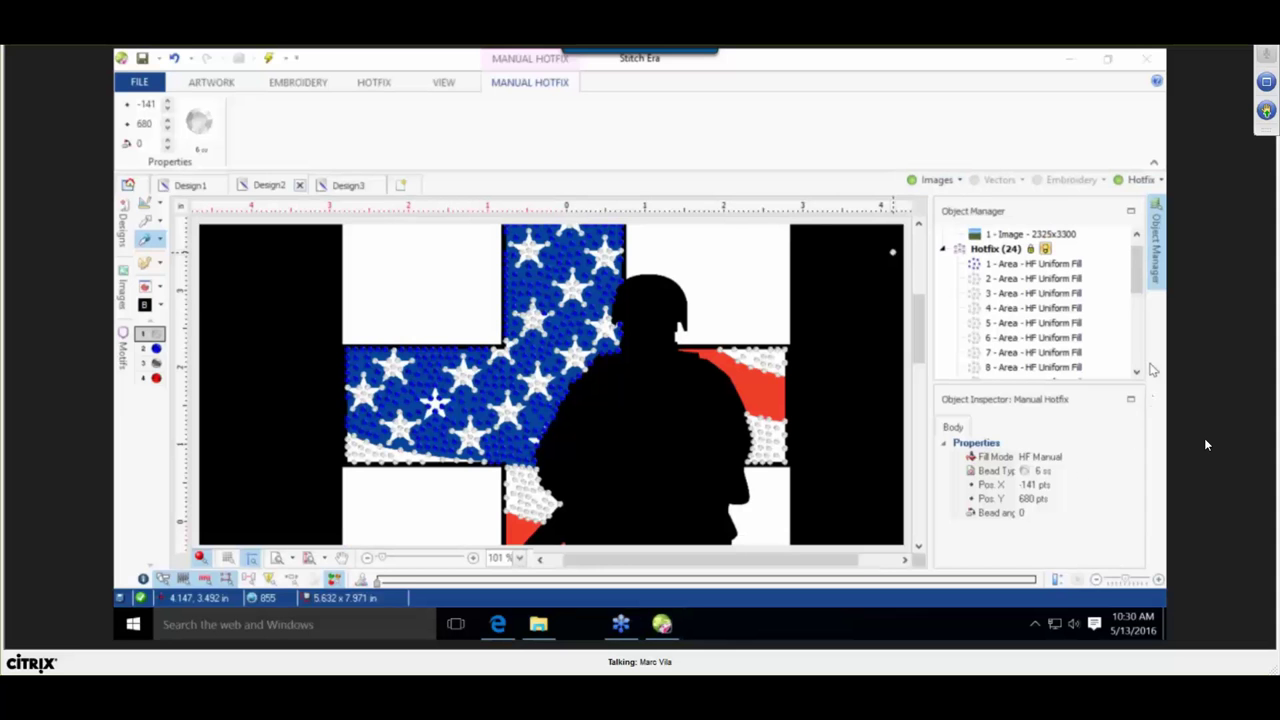
{"action": "scroll", "coordinate": [717, 391], "scroll_direction": "down", "scroll_amount": 2}
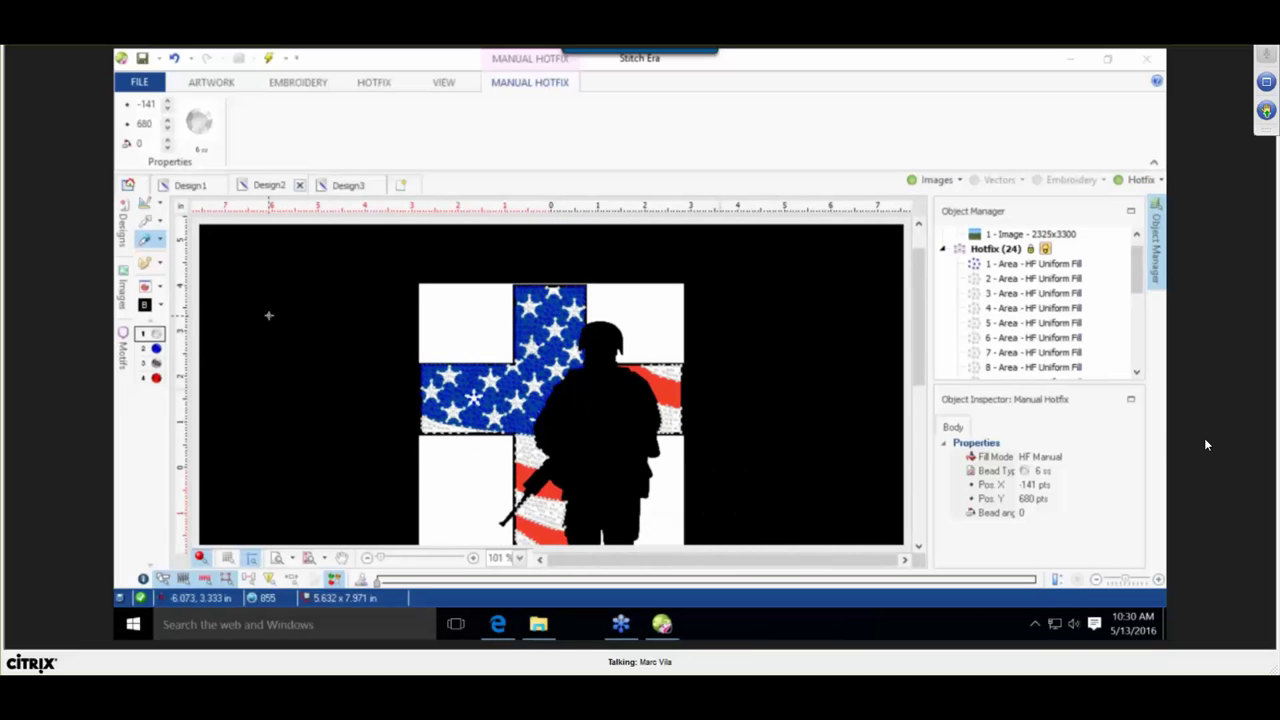
{"action": "left_click", "coordinate": [147, 220]}
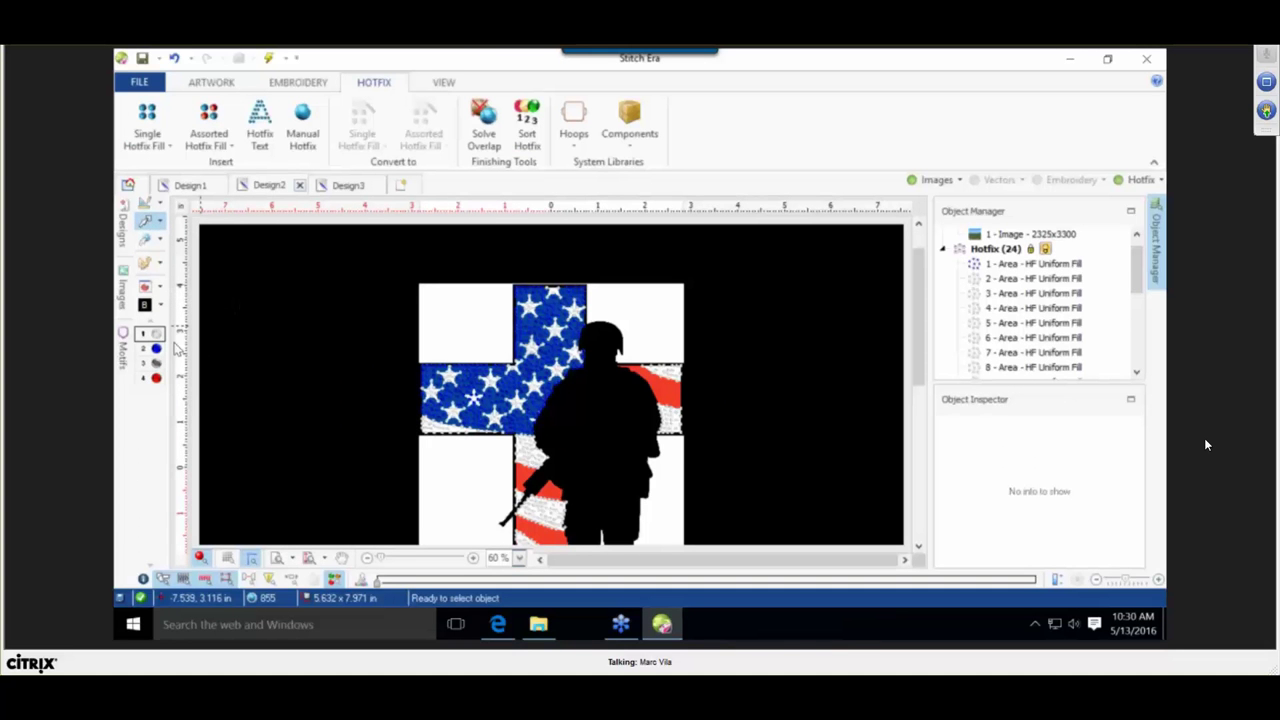
{"action": "left_click", "coordinate": [157, 382]}
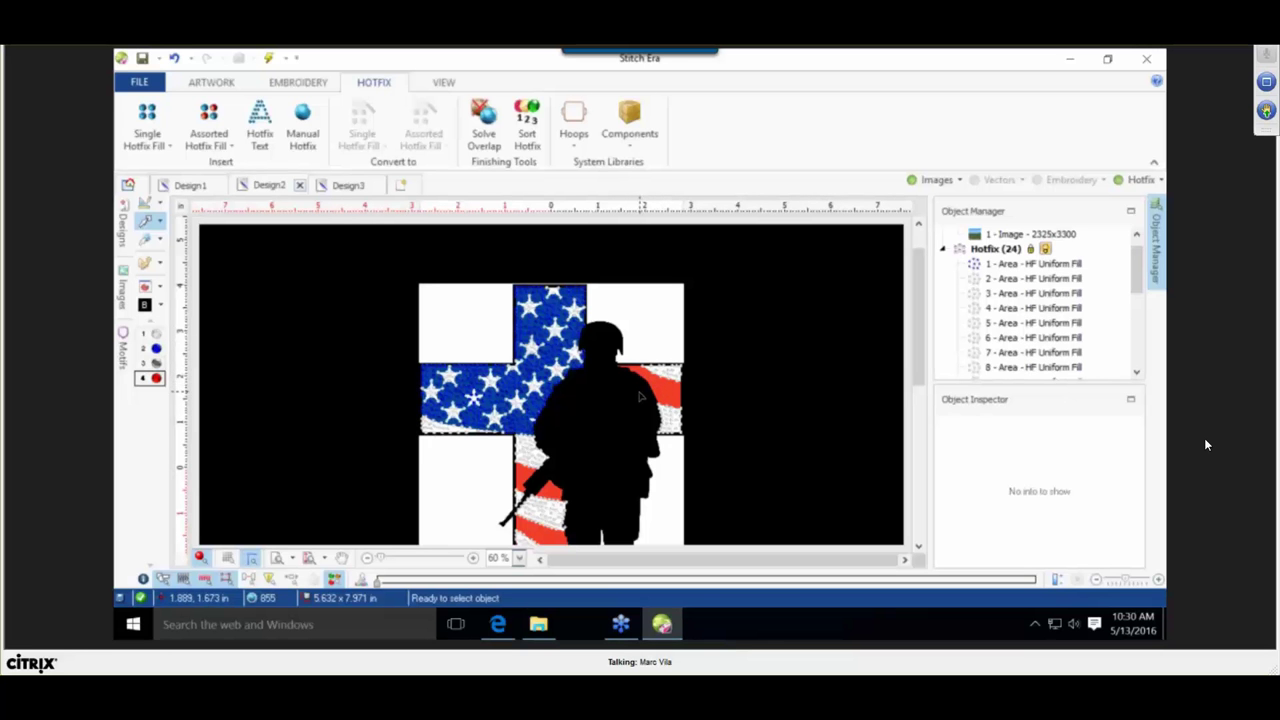
{"action": "left_click", "coordinate": [145, 135]}
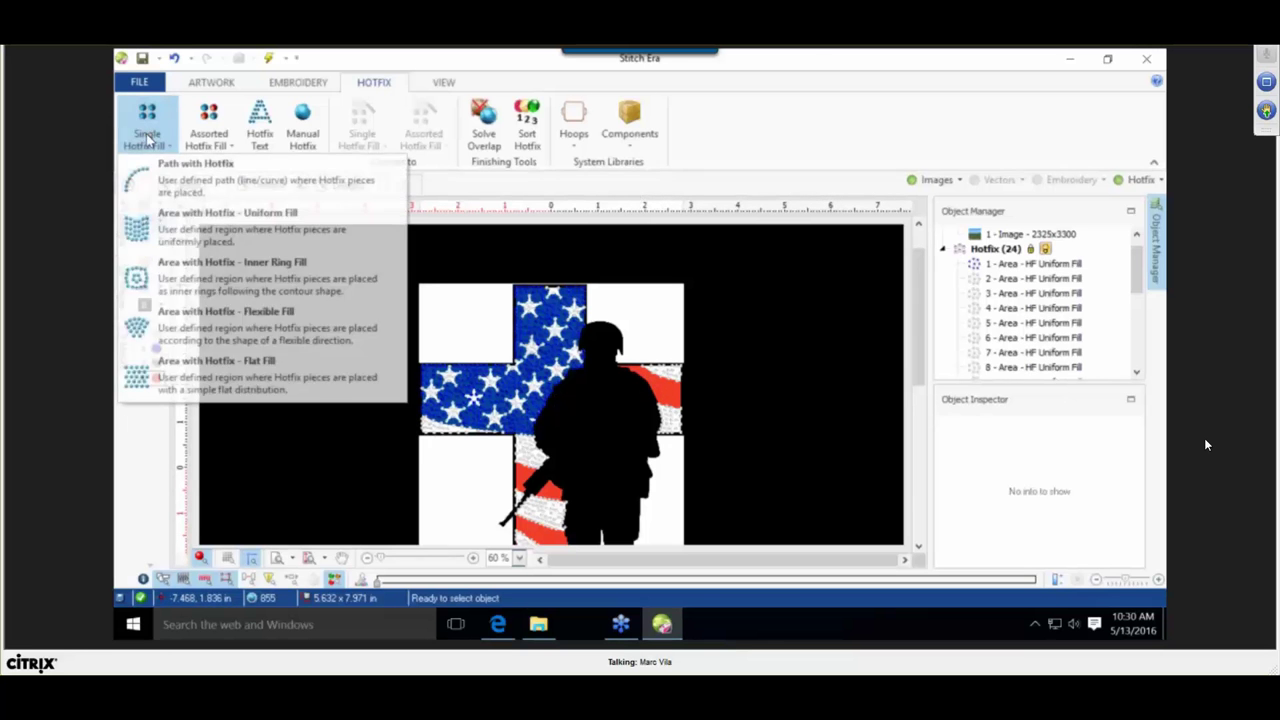
{"action": "left_click", "coordinate": [229, 241]}
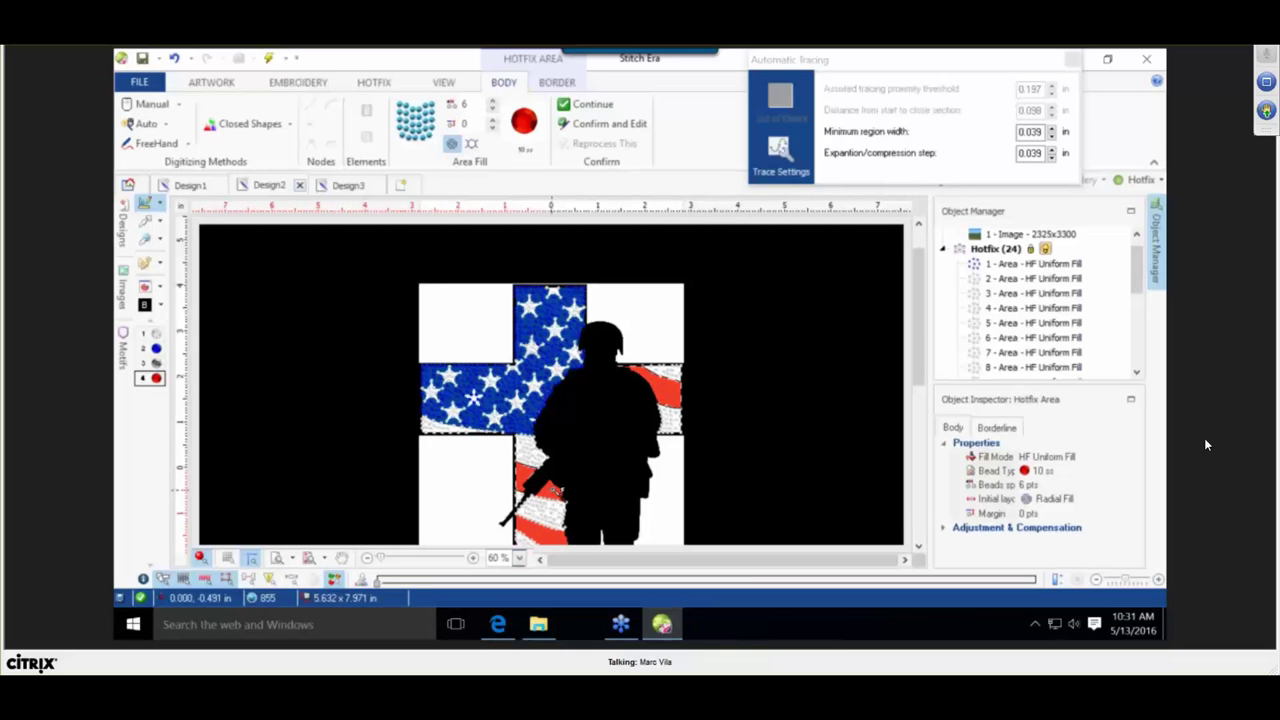
{"action": "scroll", "coordinate": [583, 515], "scroll_direction": "down", "scroll_amount": 3}
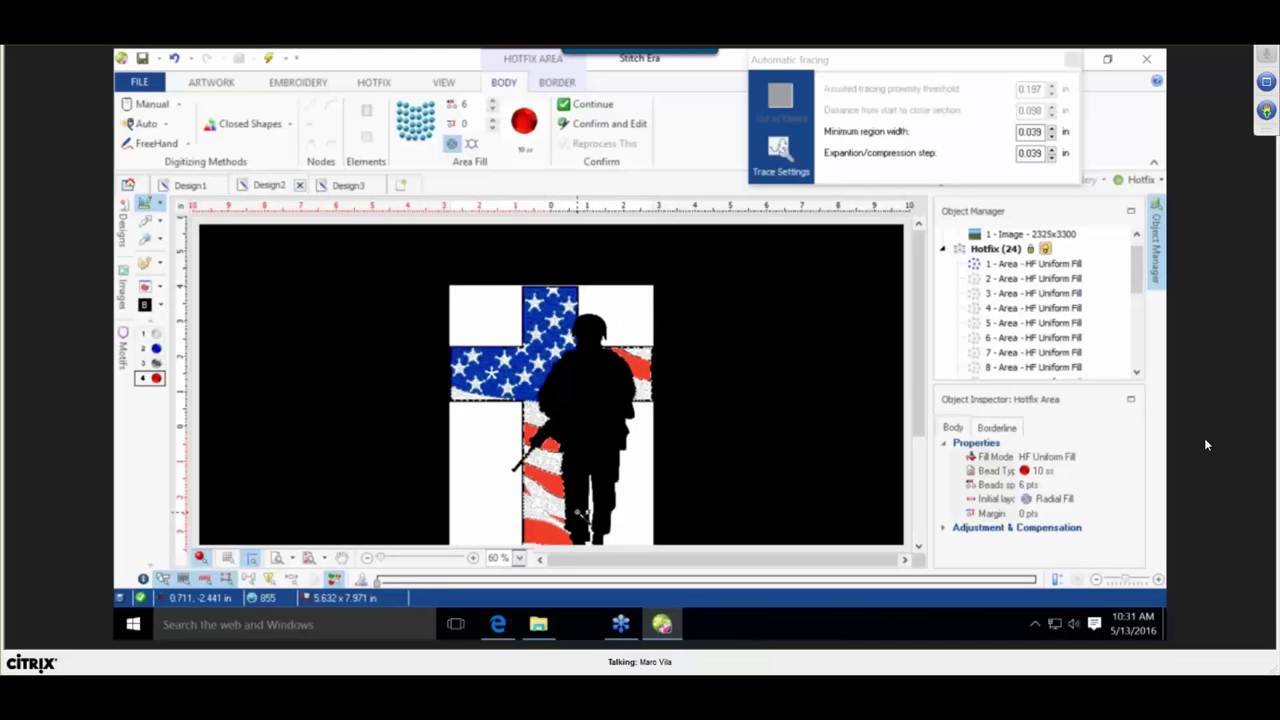
{"action": "scroll", "coordinate": [531, 531], "scroll_direction": "up", "scroll_amount": 2}
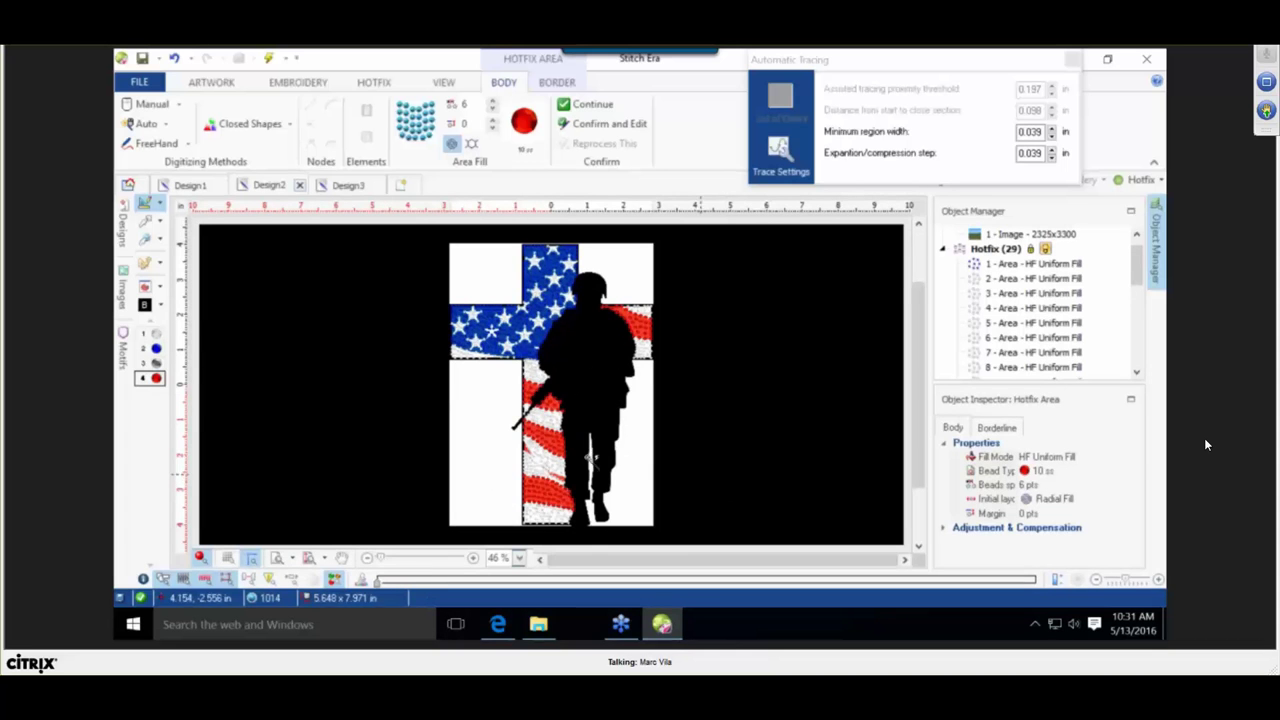
{"action": "left_click", "coordinate": [146, 219]}
Set the bead spacing of the red hotfix areas 25 through 29 together to 5 pts.
{"action": "left_click", "coordinate": [1029, 474]}
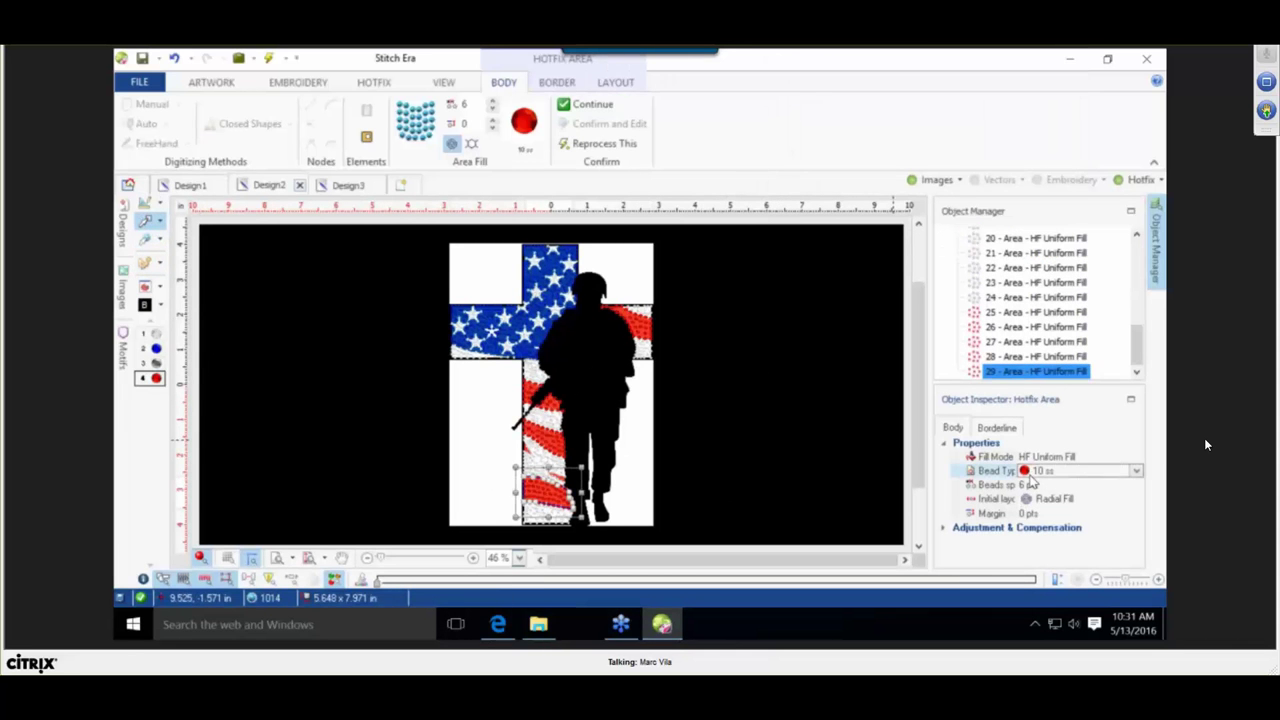
{"action": "left_click", "coordinate": [1049, 298]}
{"action": "left_click", "coordinate": [1045, 314]}
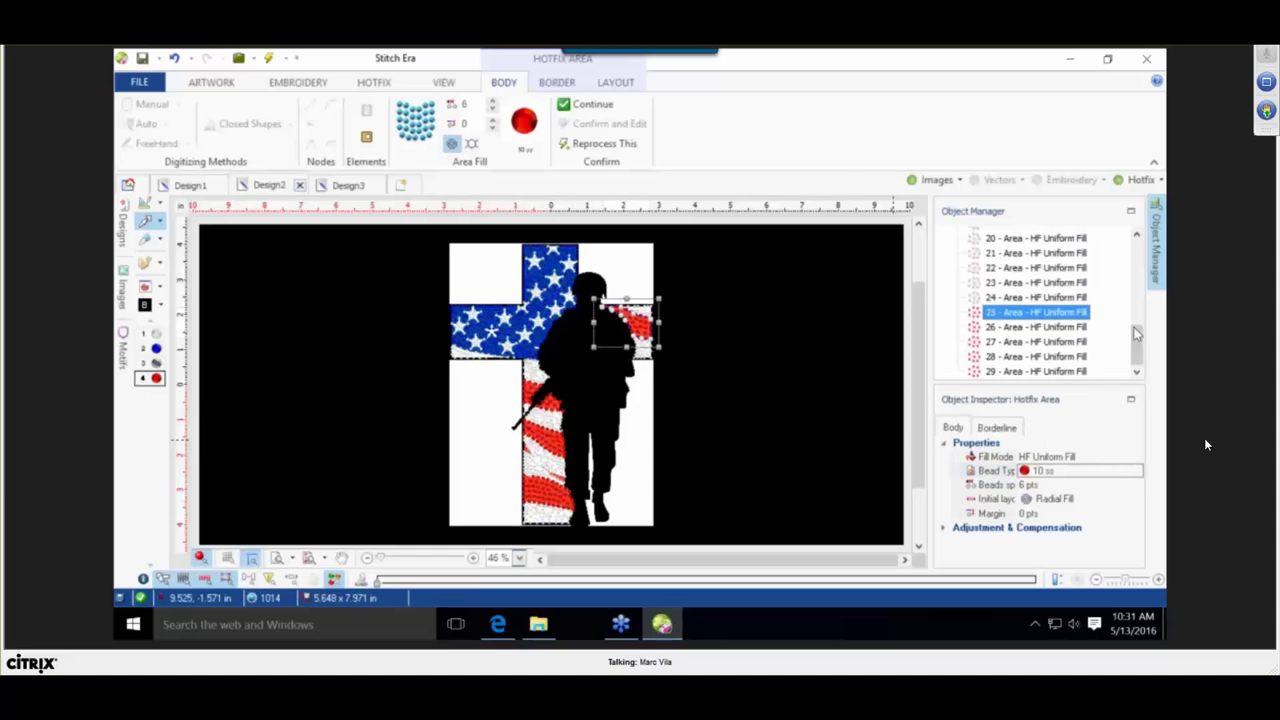
{"action": "left_click", "coordinate": [1017, 371], "text": "shift"}
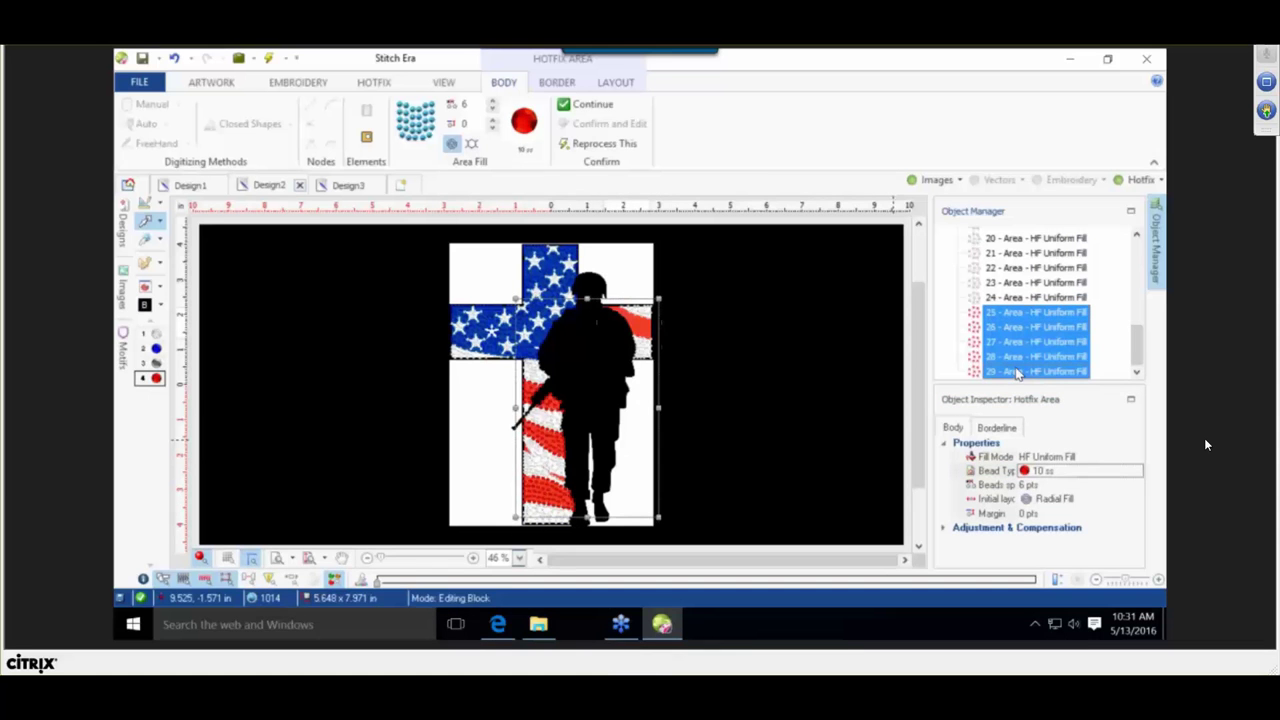
{"action": "left_click", "coordinate": [1024, 486]}
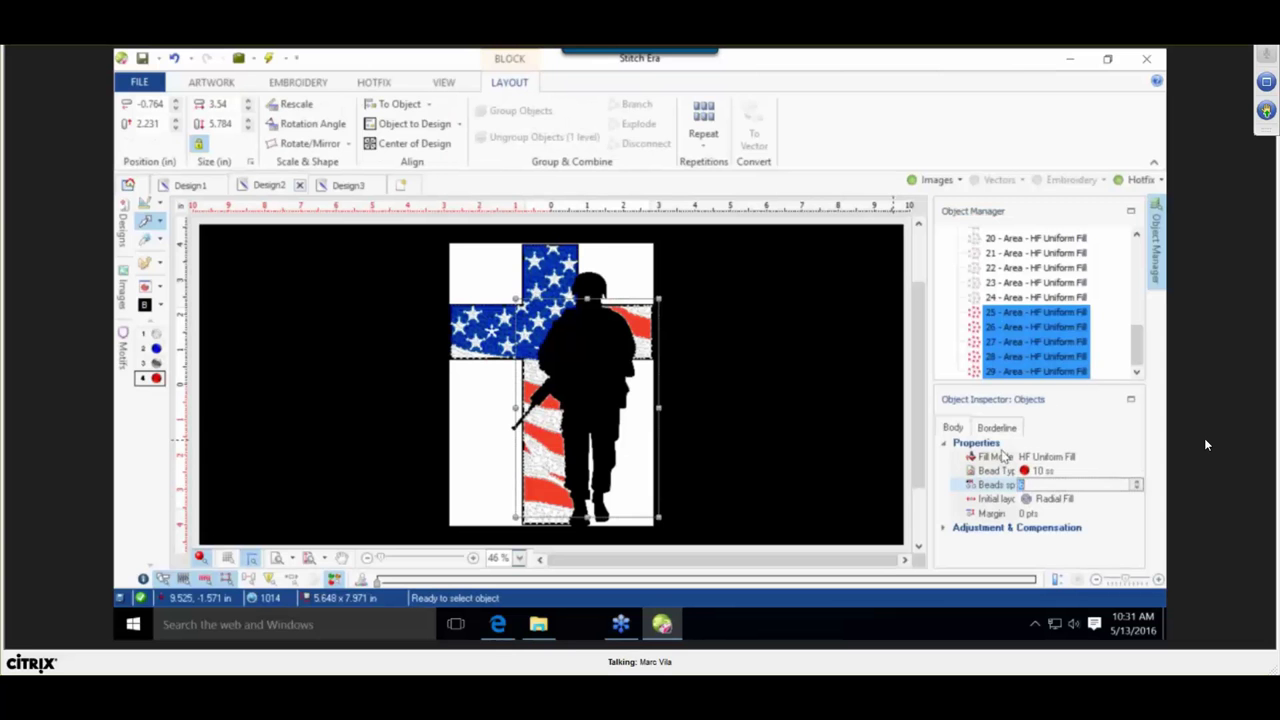
{"action": "left_click", "coordinate": [795, 432]}
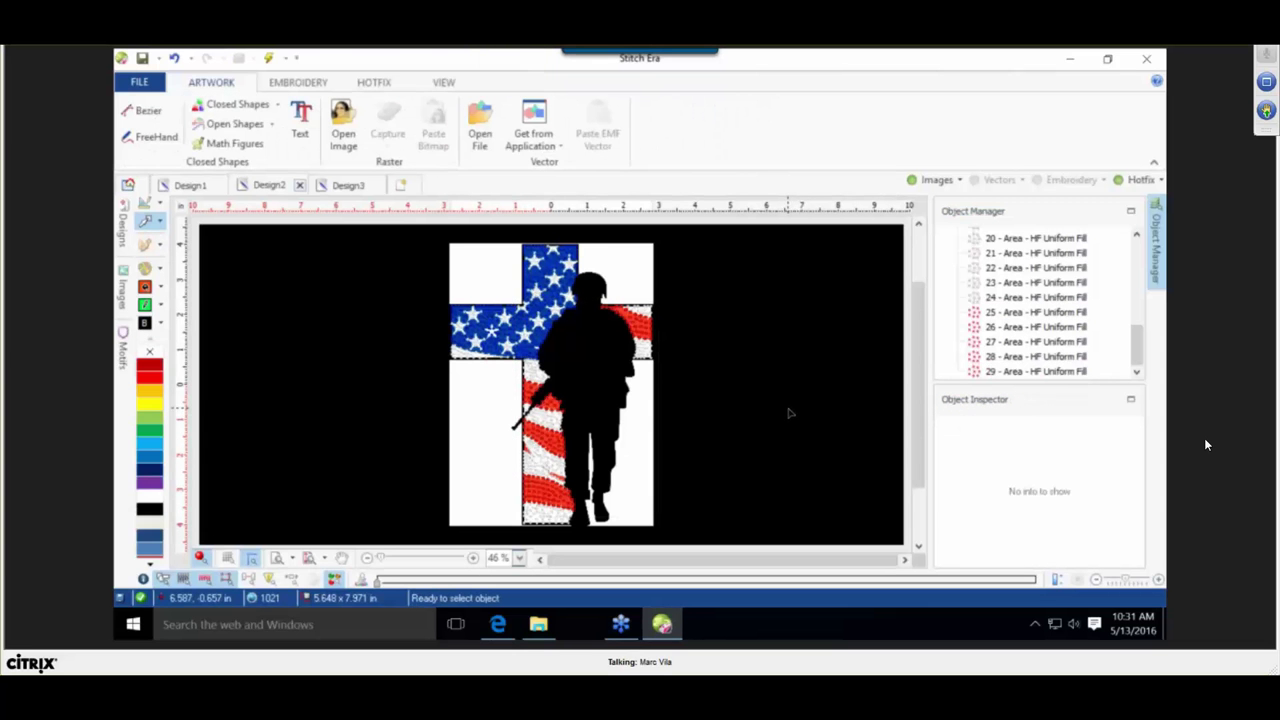
Hide the background image and set the initial layout of areas 26 and 27, the two red pieces around the rifle, to Hexagon.
{"action": "left_click", "coordinate": [932, 181]}
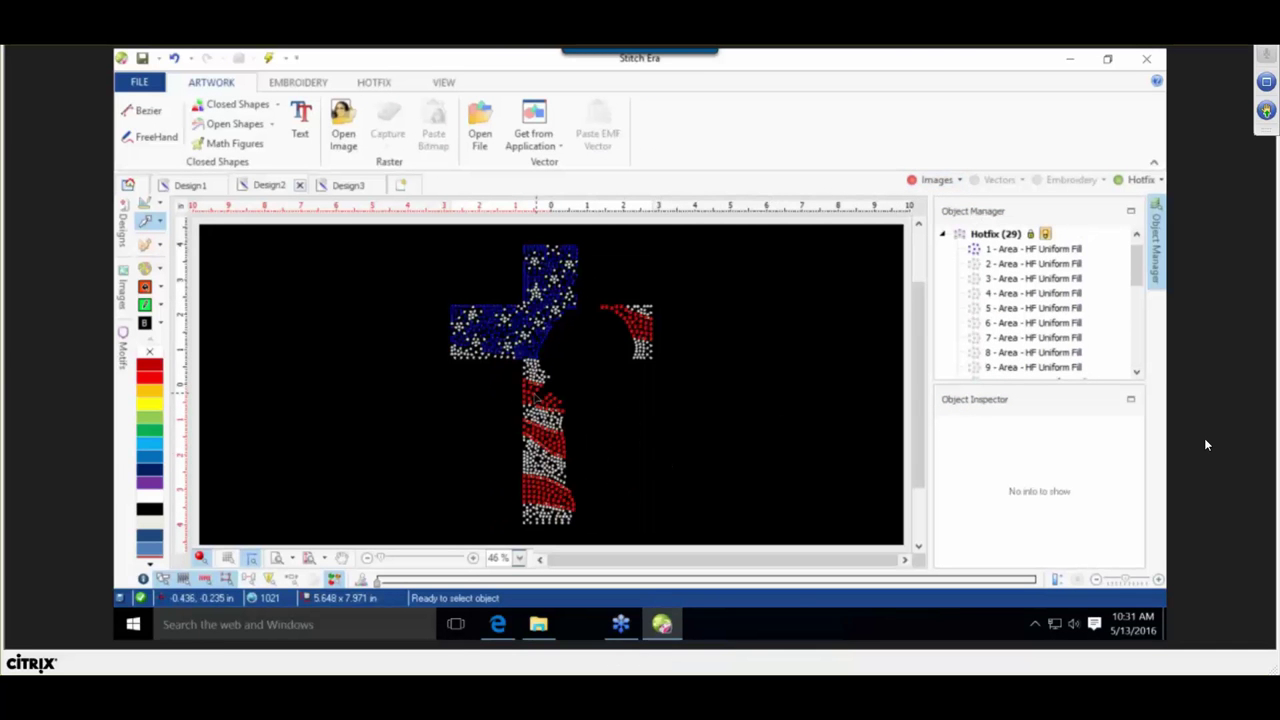
{"action": "scroll", "coordinate": [540, 398], "scroll_direction": "up", "scroll_amount": 5}
{"action": "left_click", "coordinate": [495, 387]}
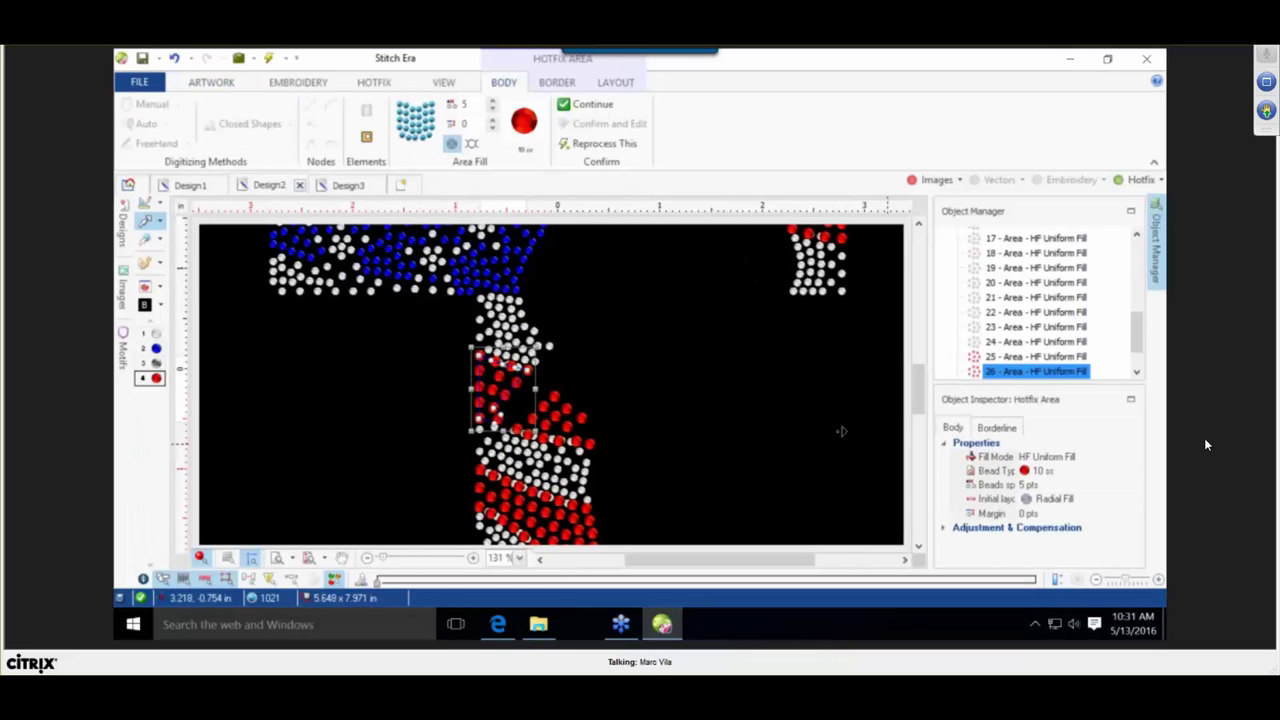
{"action": "left_click", "coordinate": [471, 144]}
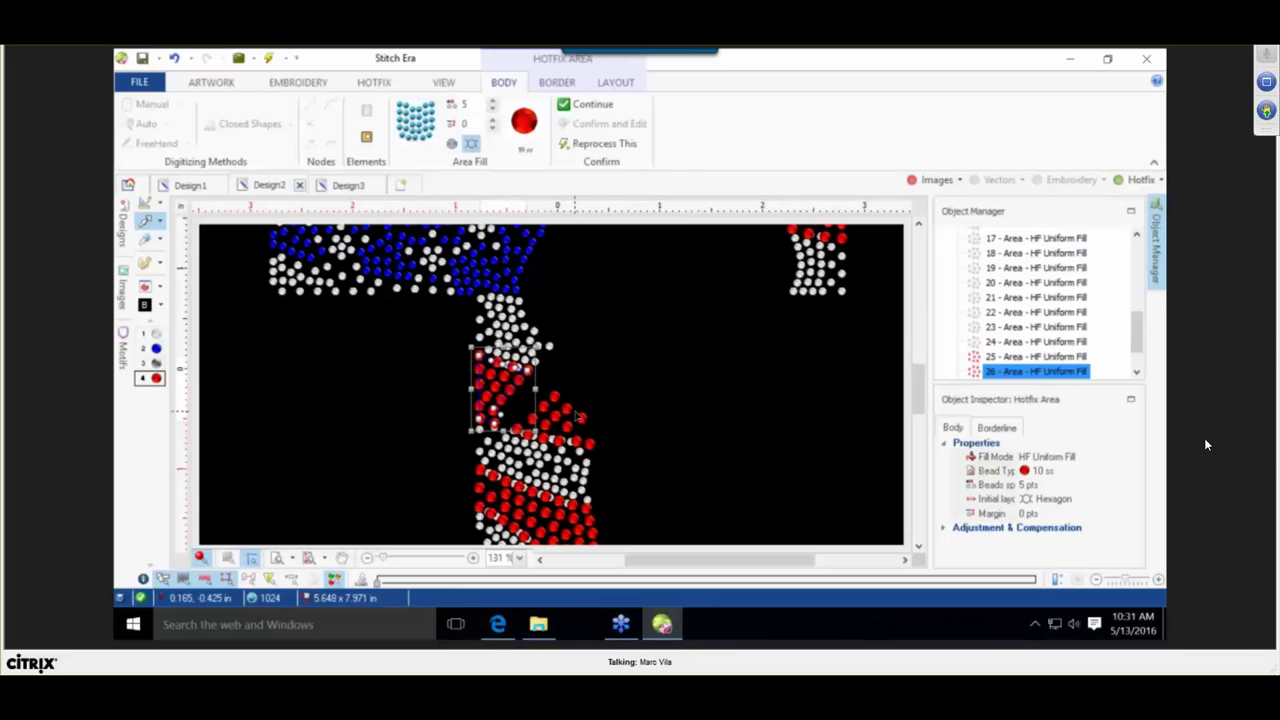
{"action": "left_click", "coordinate": [575, 411]}
{"action": "left_click", "coordinate": [471, 144]}
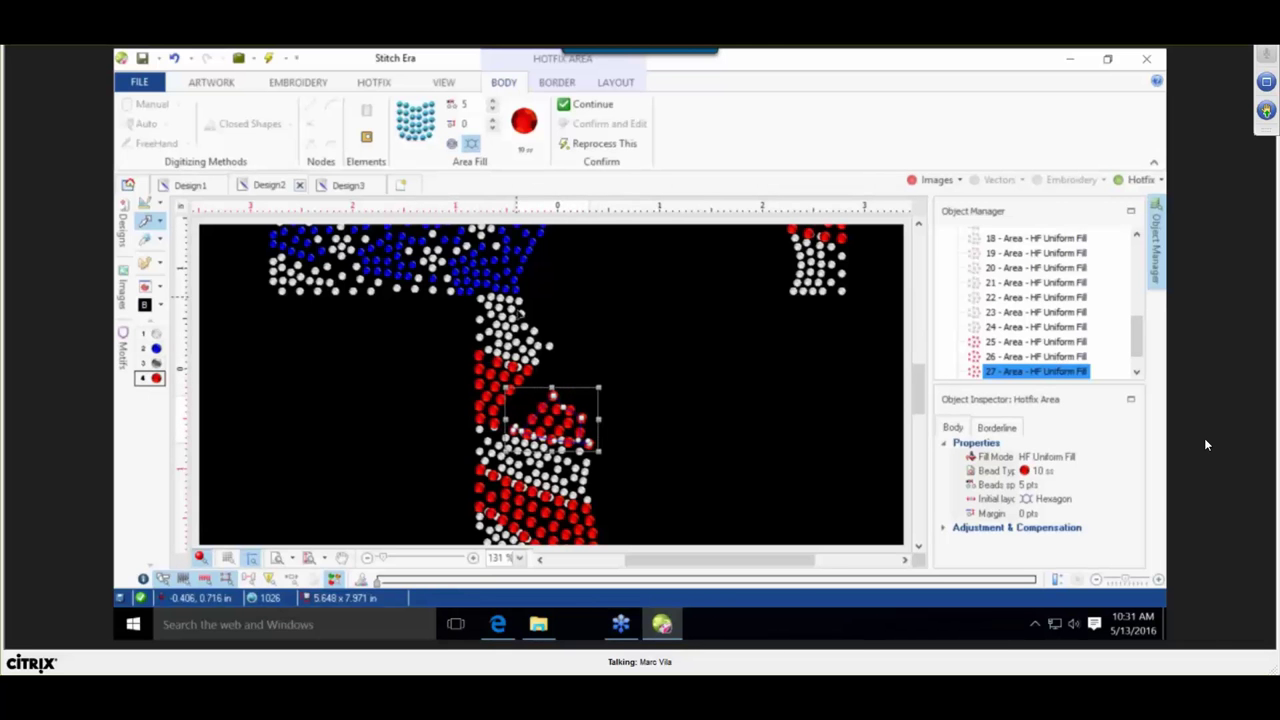
{"action": "left_click", "coordinate": [341, 557]}
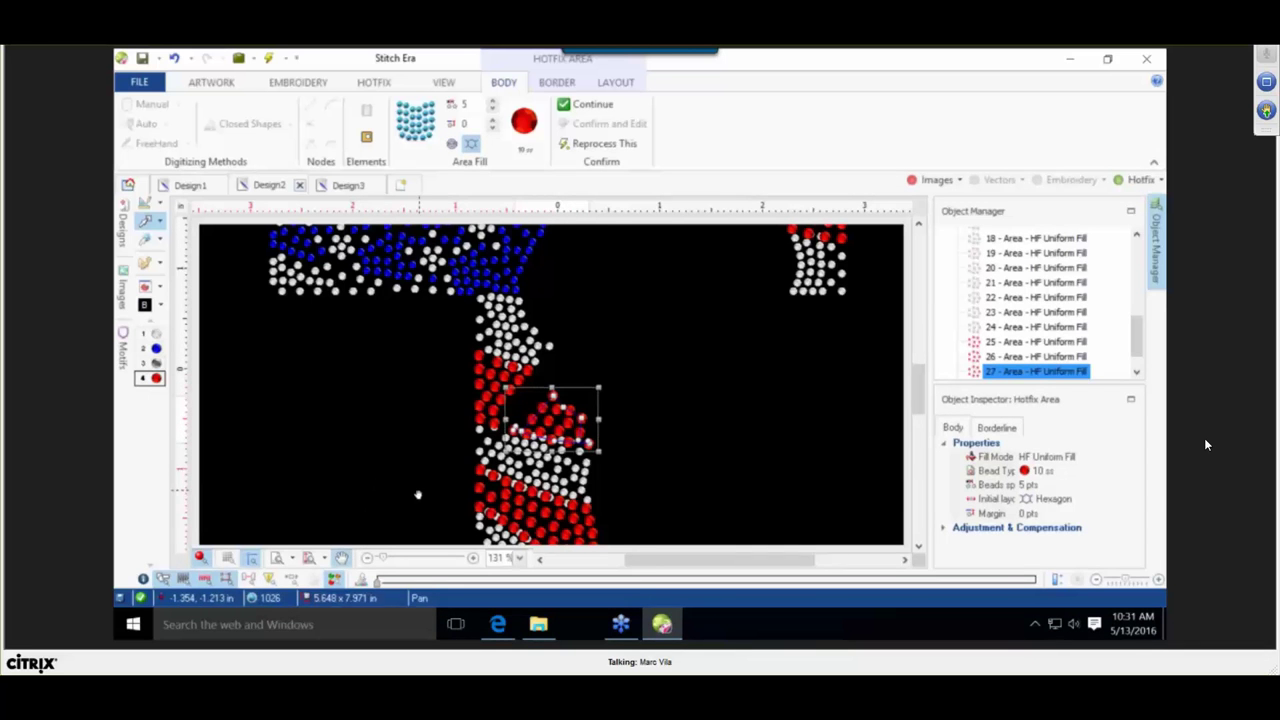
{"action": "scroll", "coordinate": [418, 494], "scroll_direction": "down", "scroll_amount": 2}
{"action": "left_click_drag", "start_coordinate": [418, 494], "coordinate": [445, 480]}
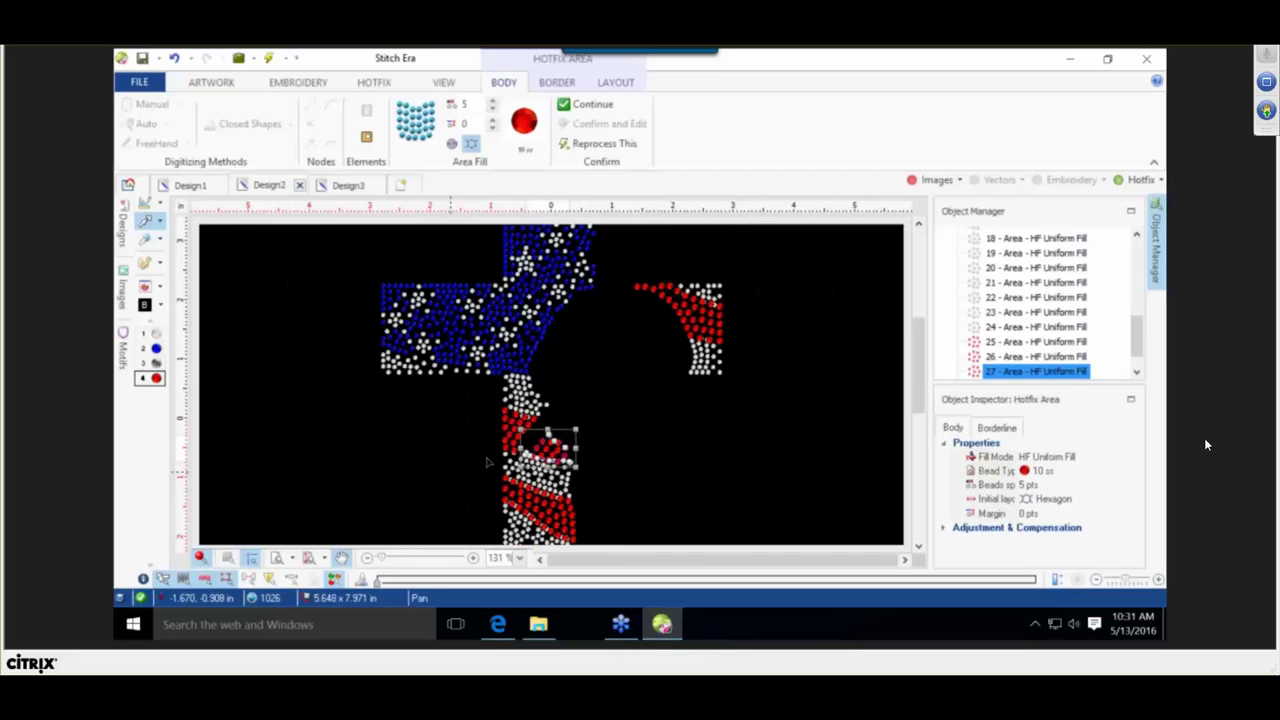
{"action": "key", "text": "Escape"}
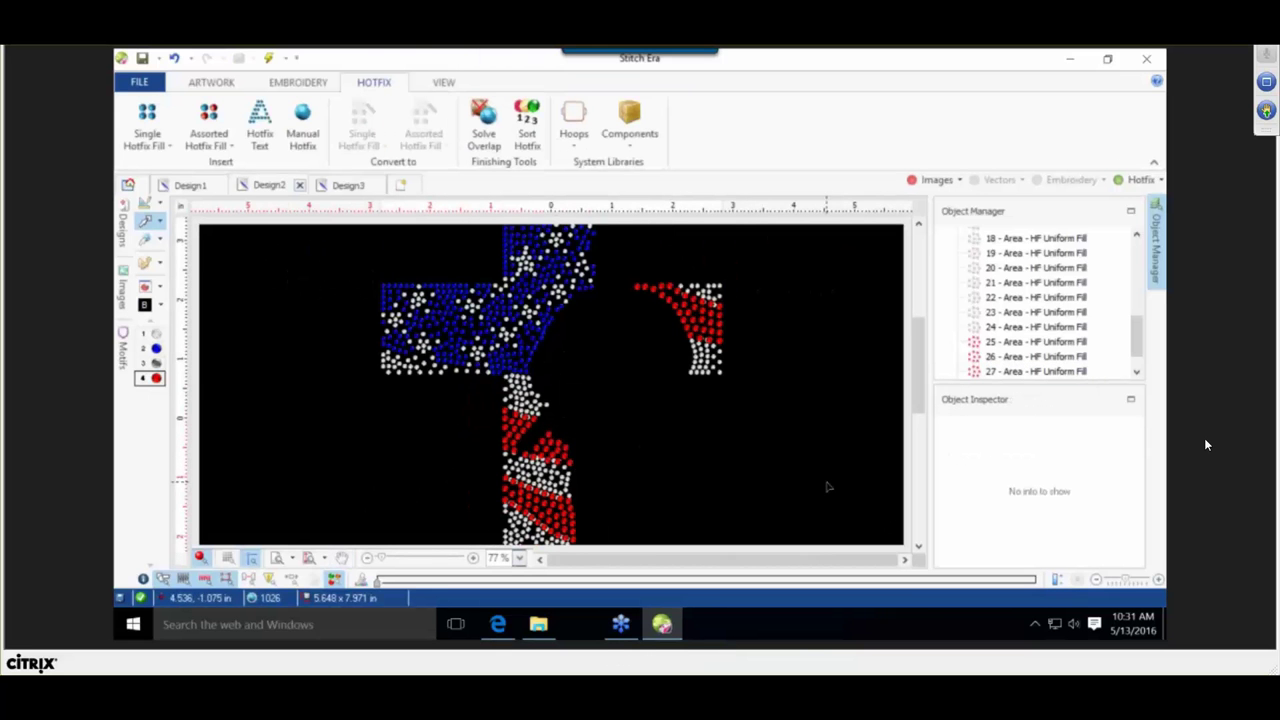
Show the background image and fill the soldier silhouette and cross outline with a uniform single hotfix fill of dark 10 ss stones.
{"action": "scroll", "coordinate": [734, 443], "scroll_direction": "down", "scroll_amount": 1}
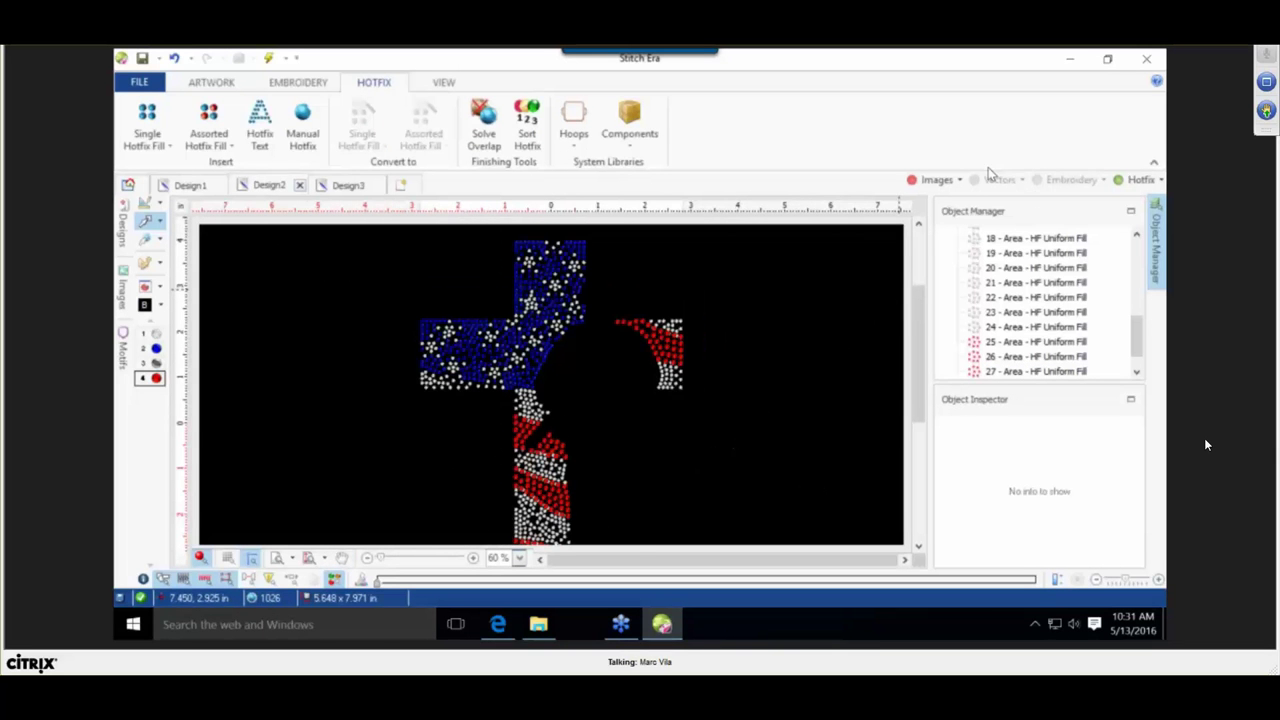
{"action": "left_click", "coordinate": [926, 179]}
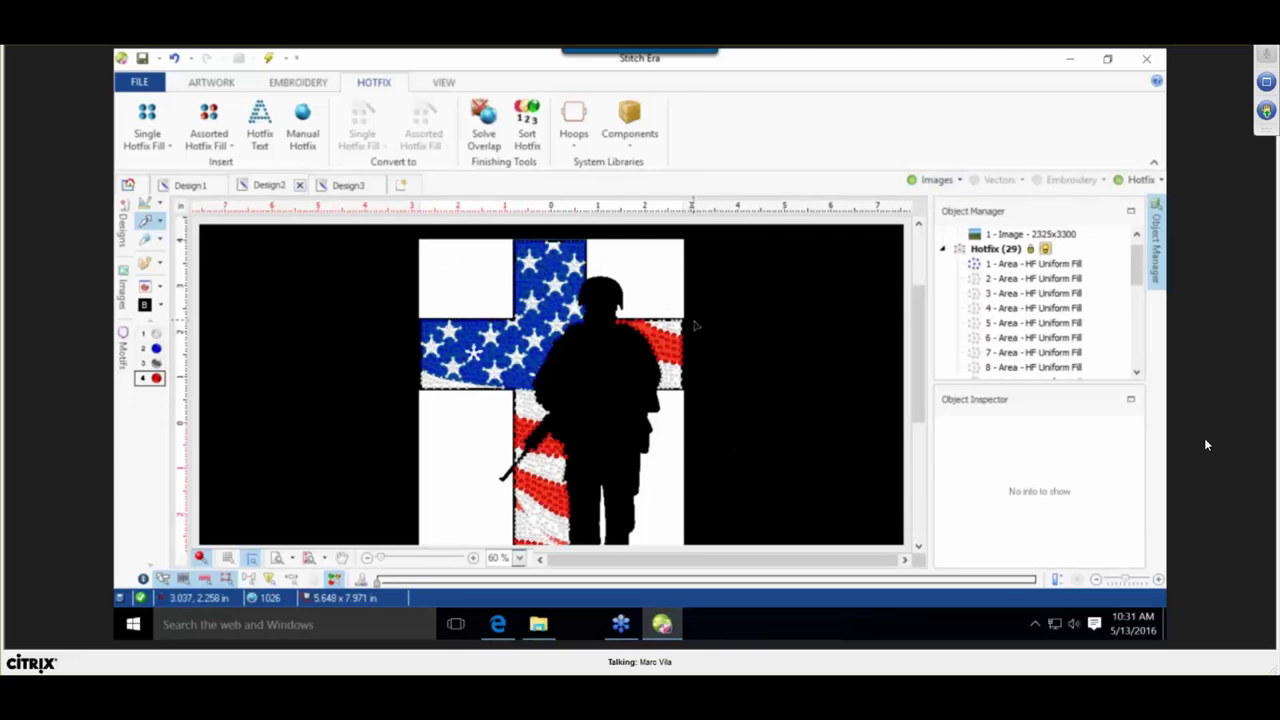
{"action": "scroll", "coordinate": [700, 332], "scroll_direction": "down", "scroll_amount": 1}
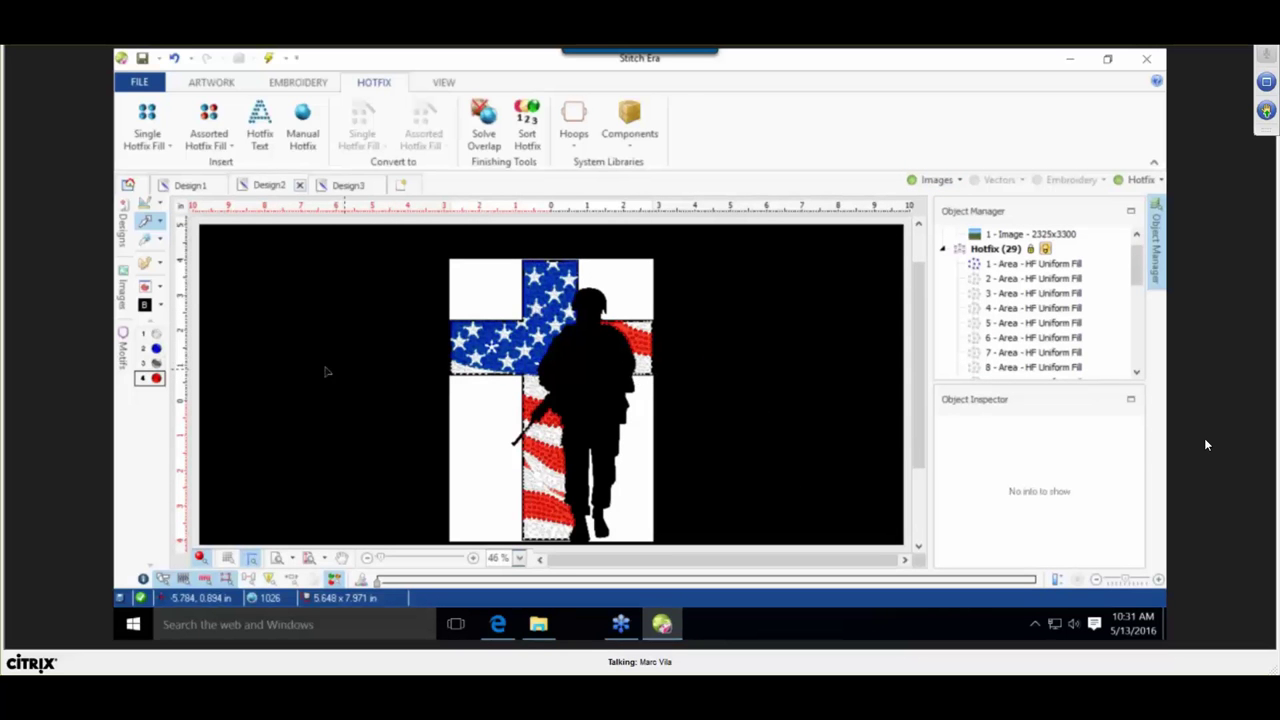
{"action": "left_click", "coordinate": [155, 362]}
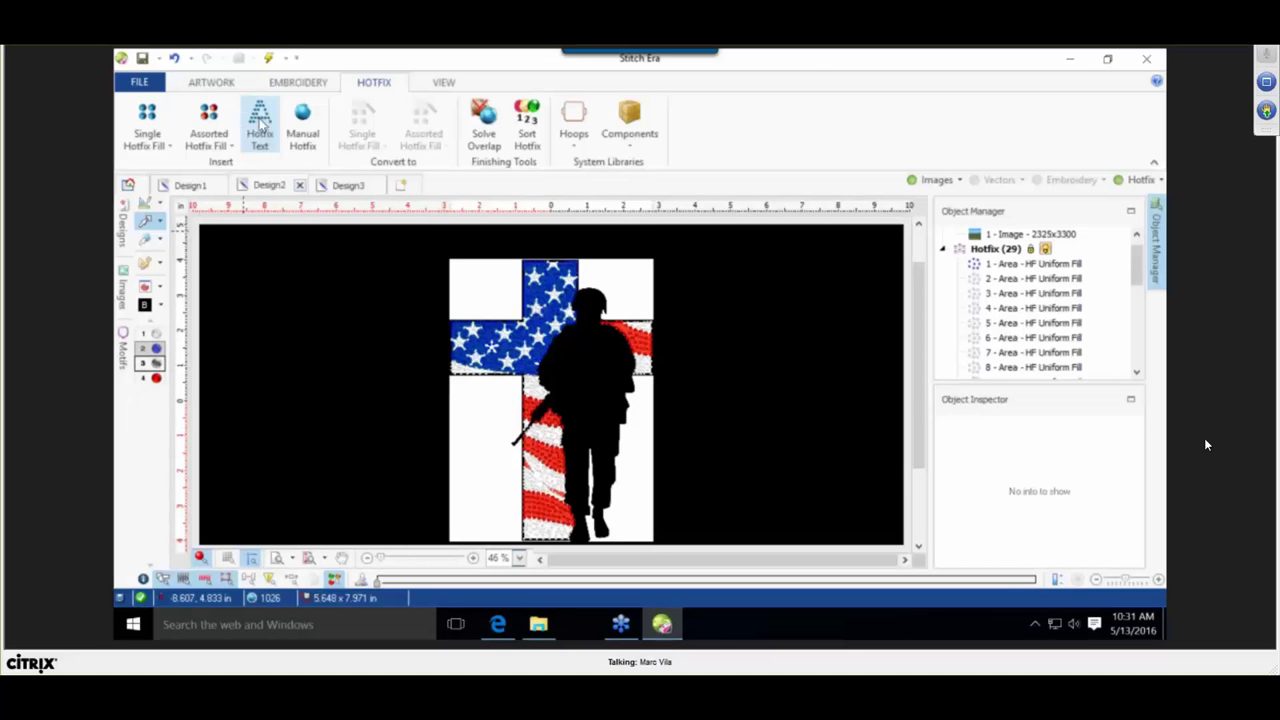
{"action": "left_click", "coordinate": [147, 140]}
{"action": "left_click", "coordinate": [180, 230]}
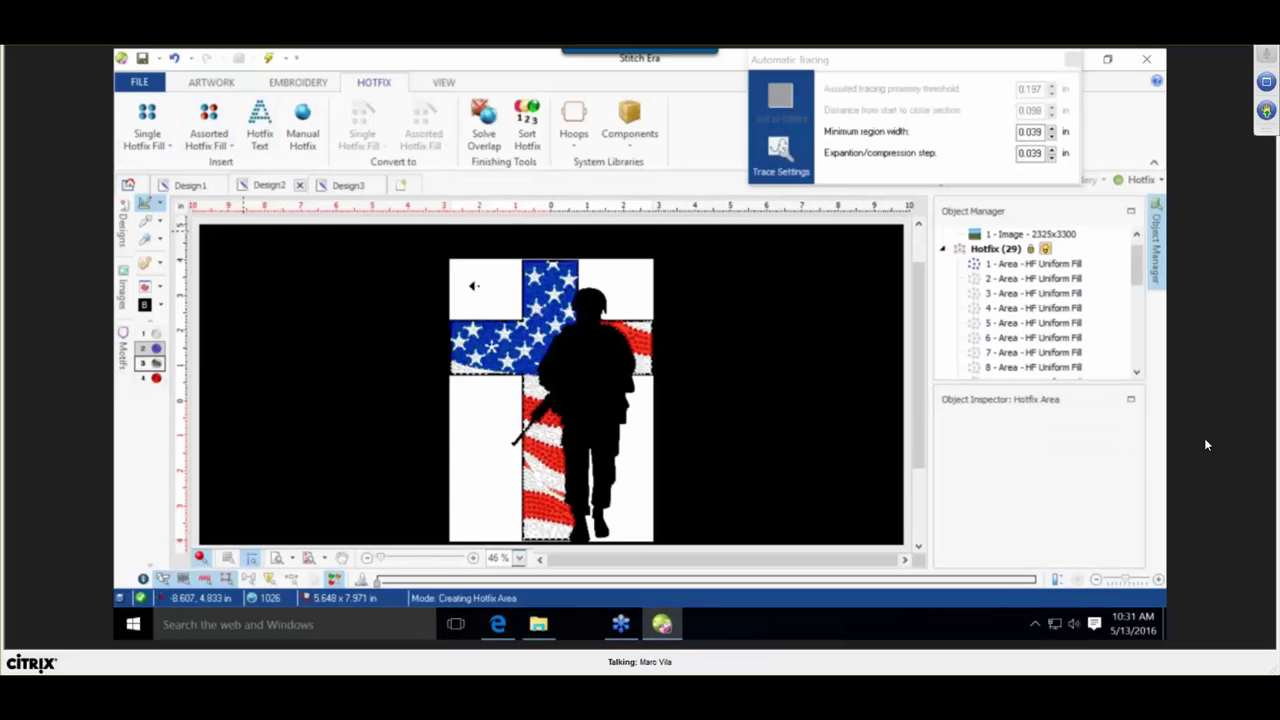
{"action": "left_click", "coordinate": [474, 286]}
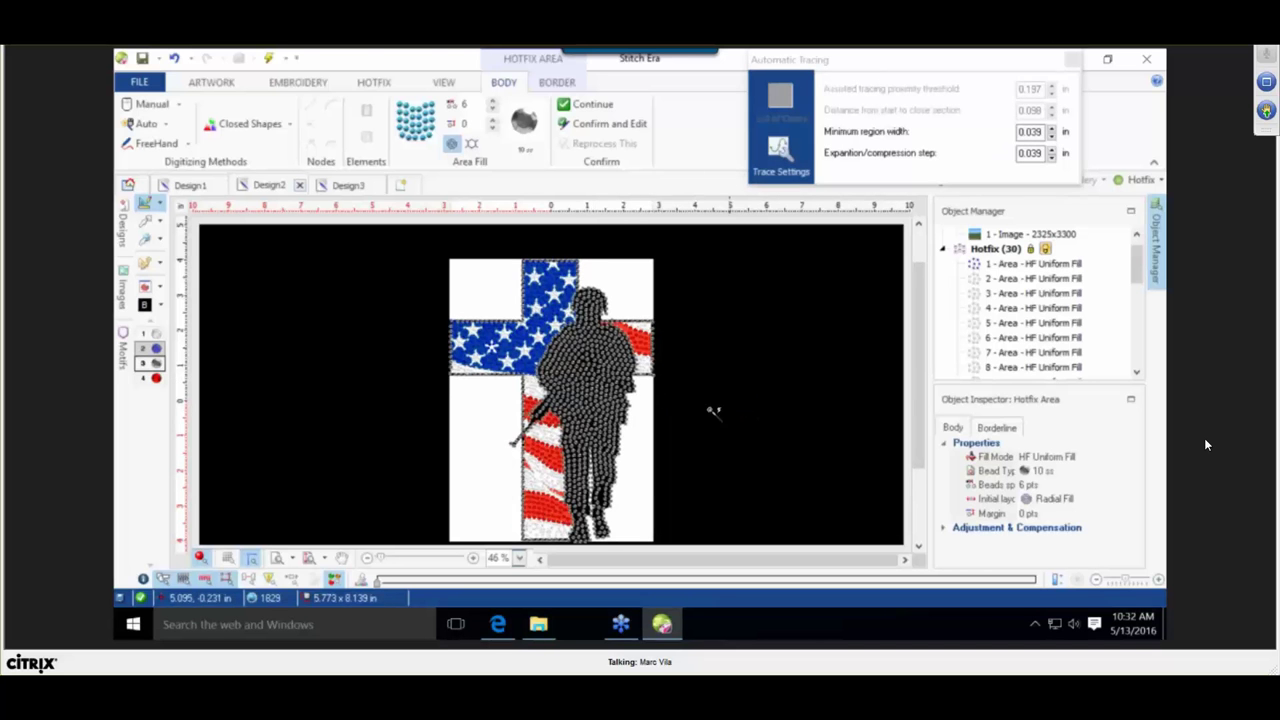
{"action": "left_click", "coordinate": [145, 221]}
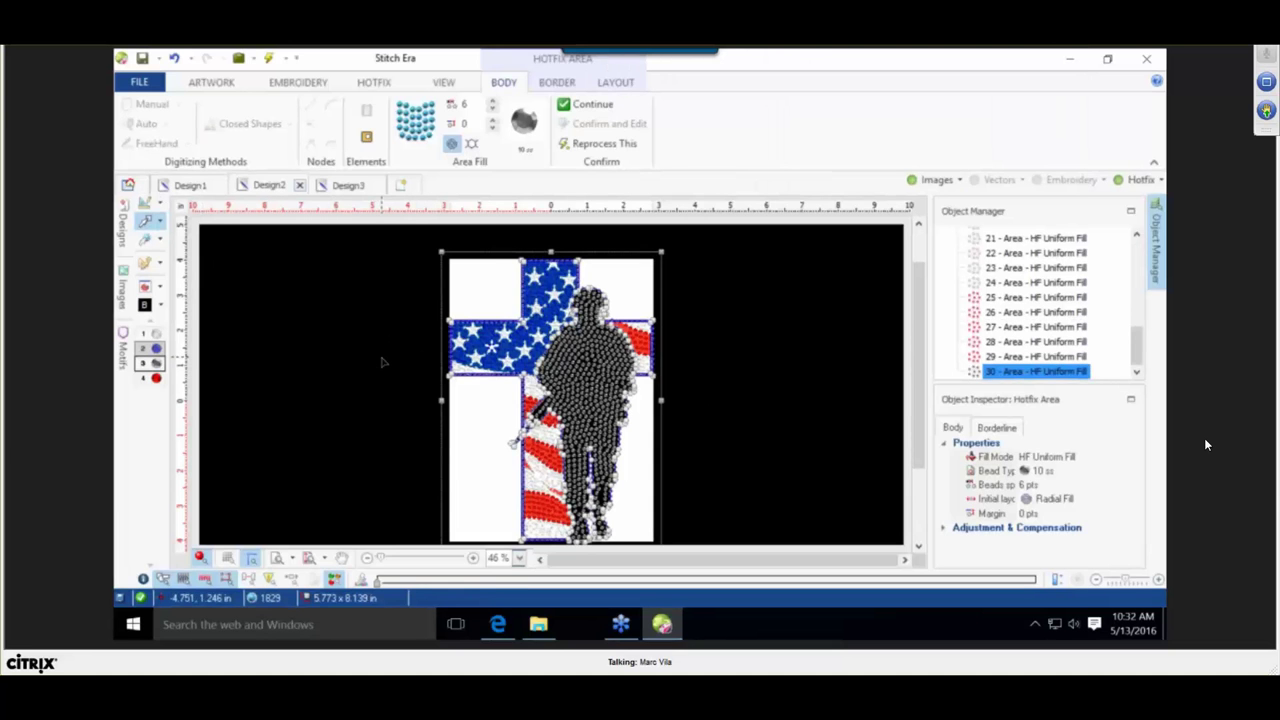
{"action": "left_click", "coordinate": [695, 289]}
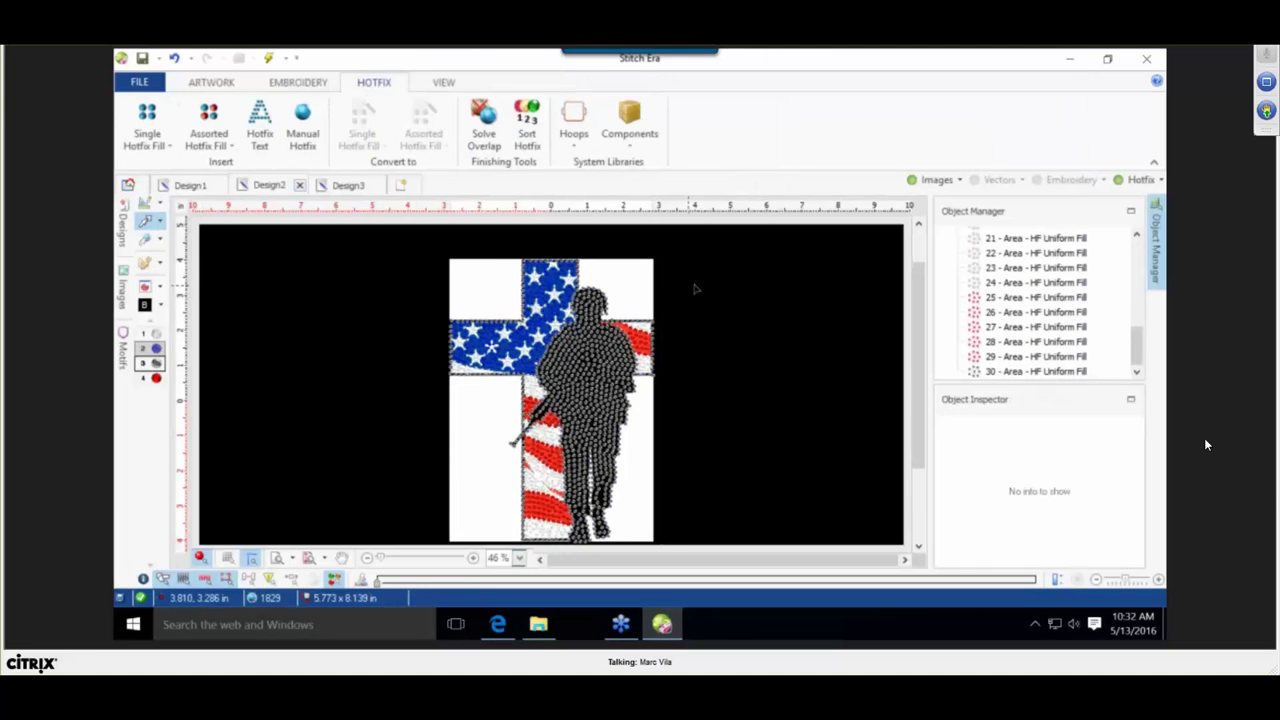
Hide the background image and change the bead of the soldier and cross outline area to a 10 ss Std - Round rhinestone in Jet.
{"action": "left_click", "coordinate": [926, 186]}
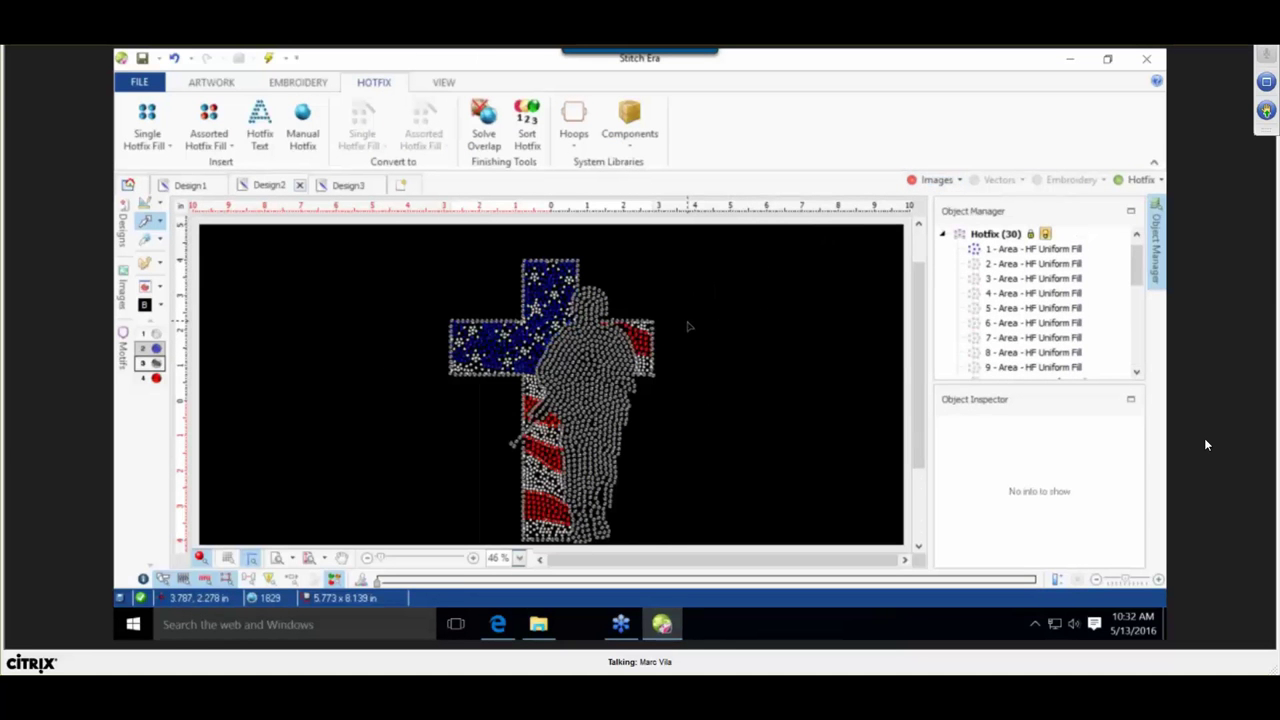
{"action": "left_click", "coordinate": [611, 366]}
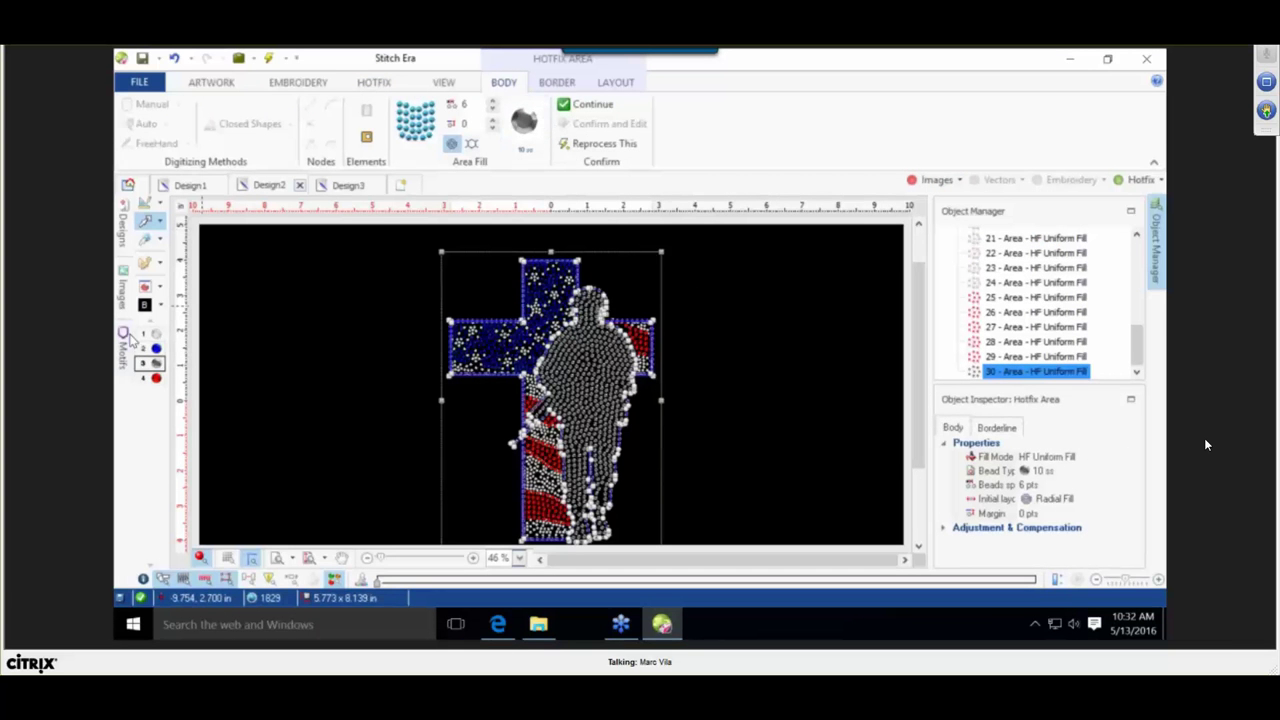
{"action": "left_click", "coordinate": [524, 120]}
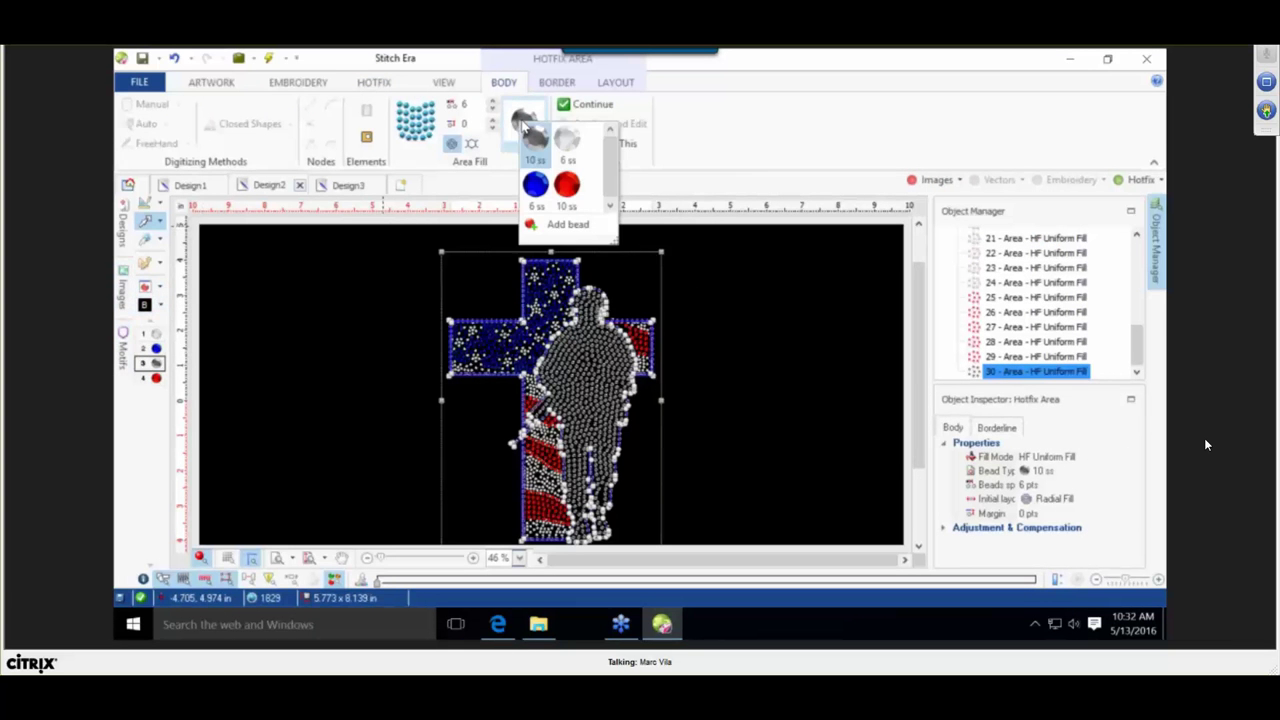
{"action": "left_click", "coordinate": [549, 228]}
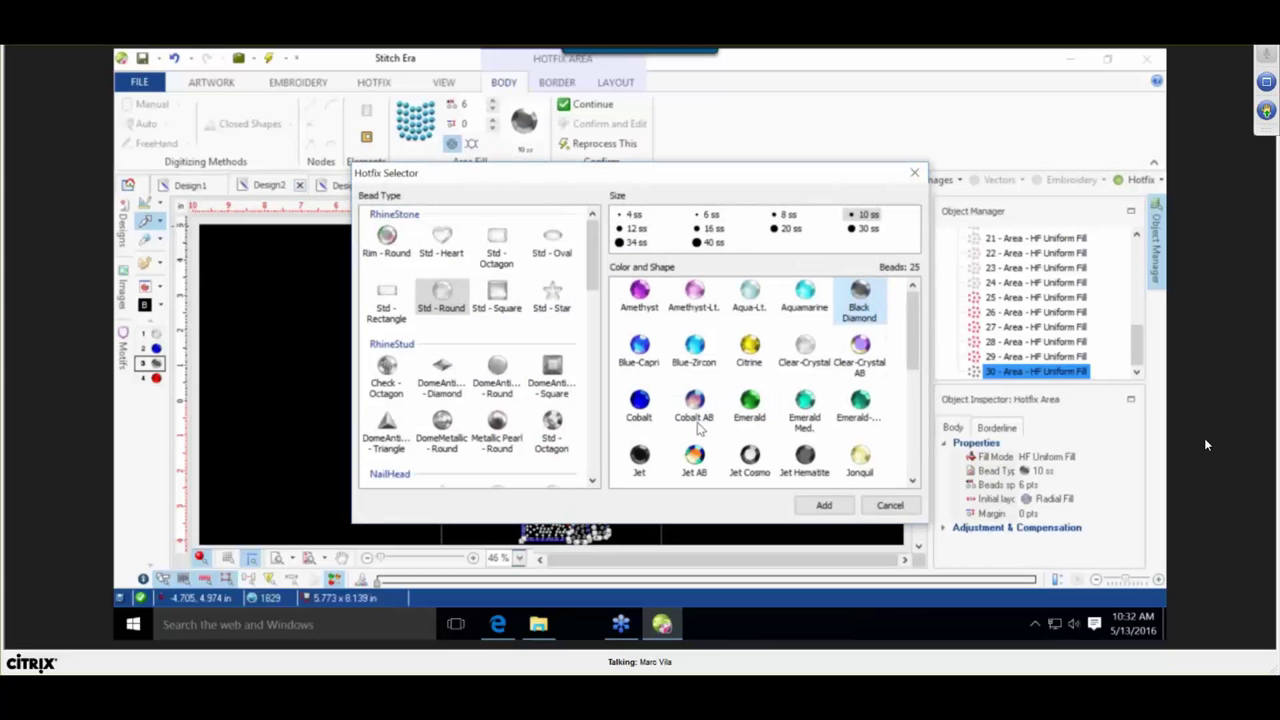
{"action": "left_click", "coordinate": [640, 458]}
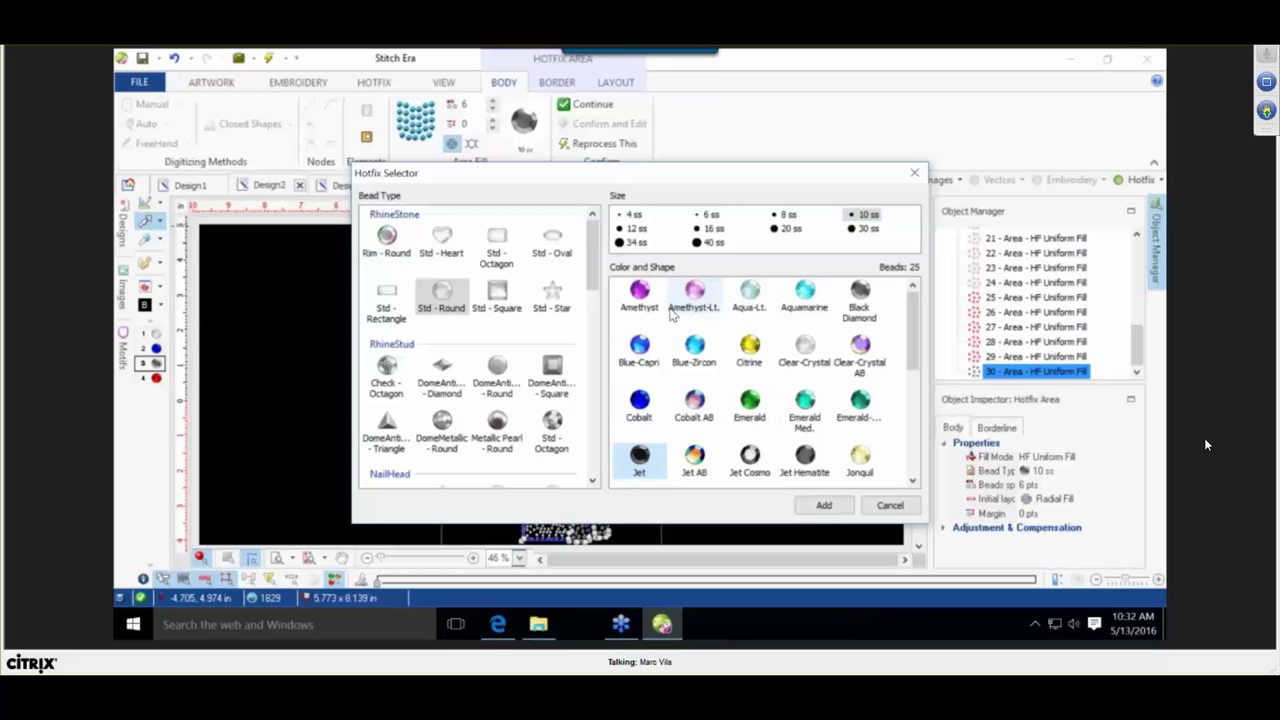
{"action": "left_click", "coordinate": [824, 506]}
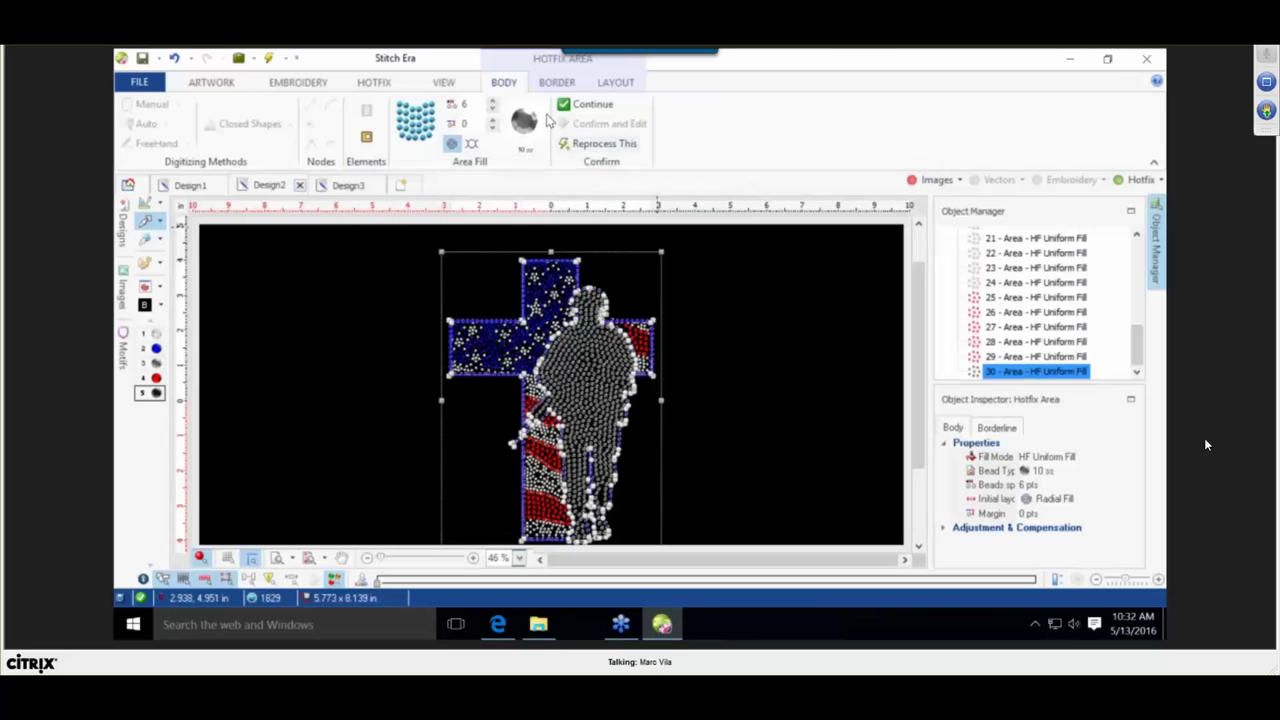
{"action": "left_click", "coordinate": [524, 121]}
{"action": "left_click", "coordinate": [576, 178]}
{"action": "left_click", "coordinate": [765, 349]}
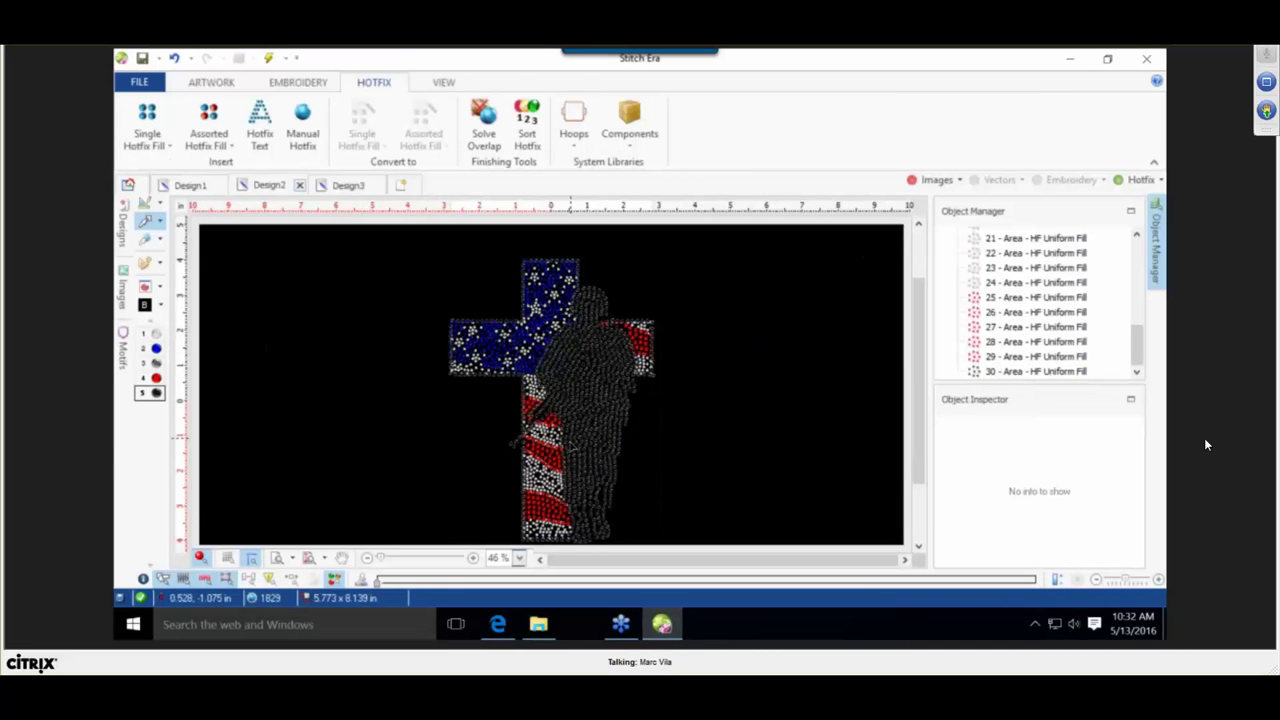
Check the whole design for overlapping hotfix stones and solve all the conflicts.
{"action": "scroll", "coordinate": [569, 446], "scroll_direction": "up", "scroll_amount": 5}
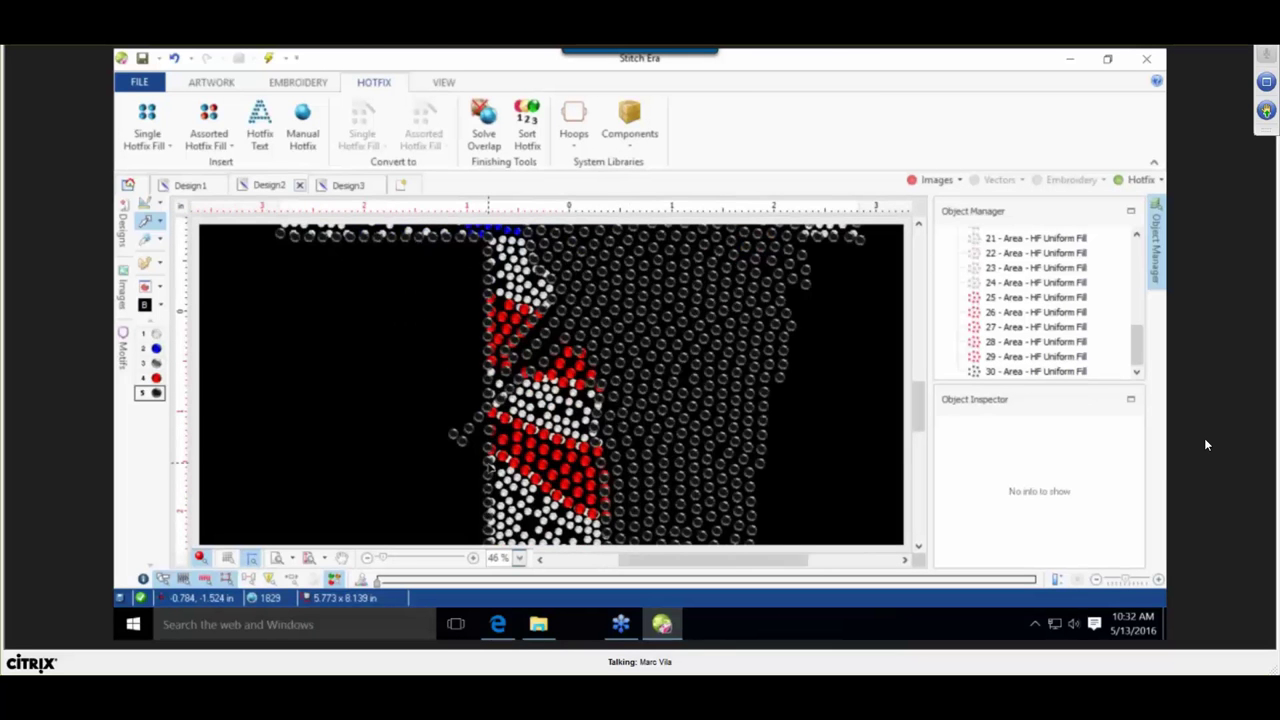
{"action": "scroll", "coordinate": [562, 361], "scroll_direction": "down", "scroll_amount": 5}
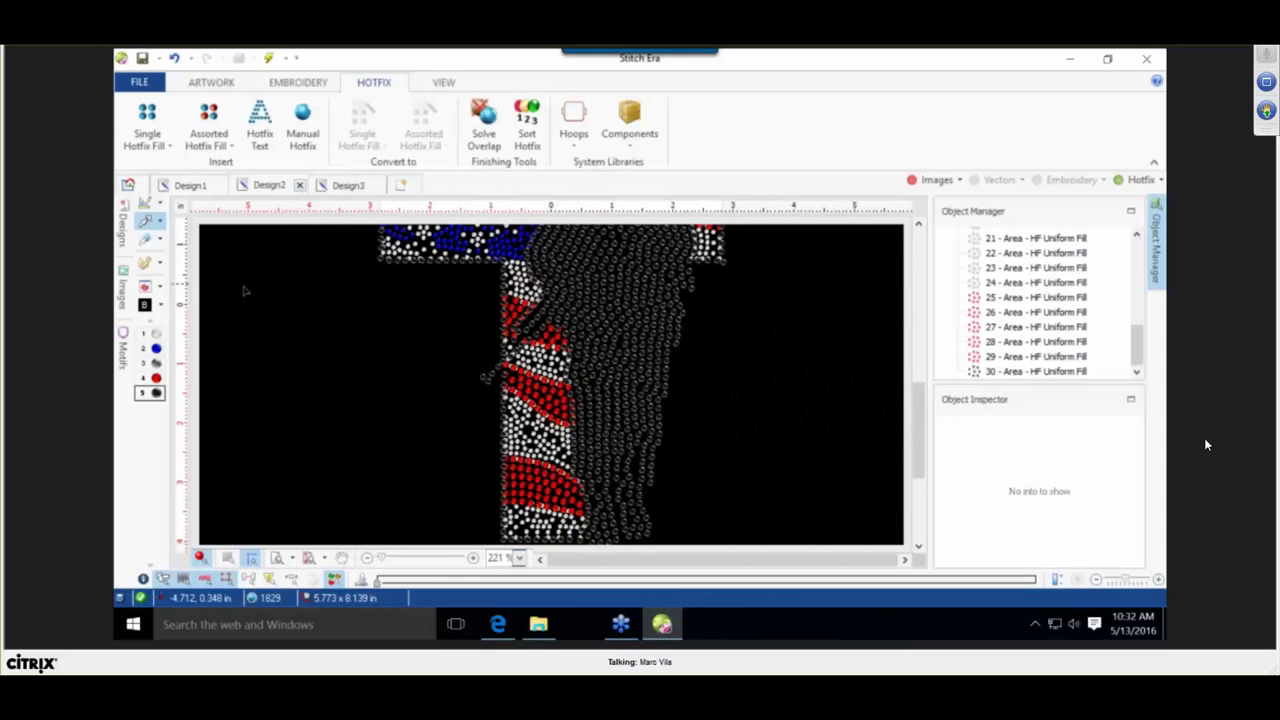
{"action": "left_click", "coordinate": [484, 125]}
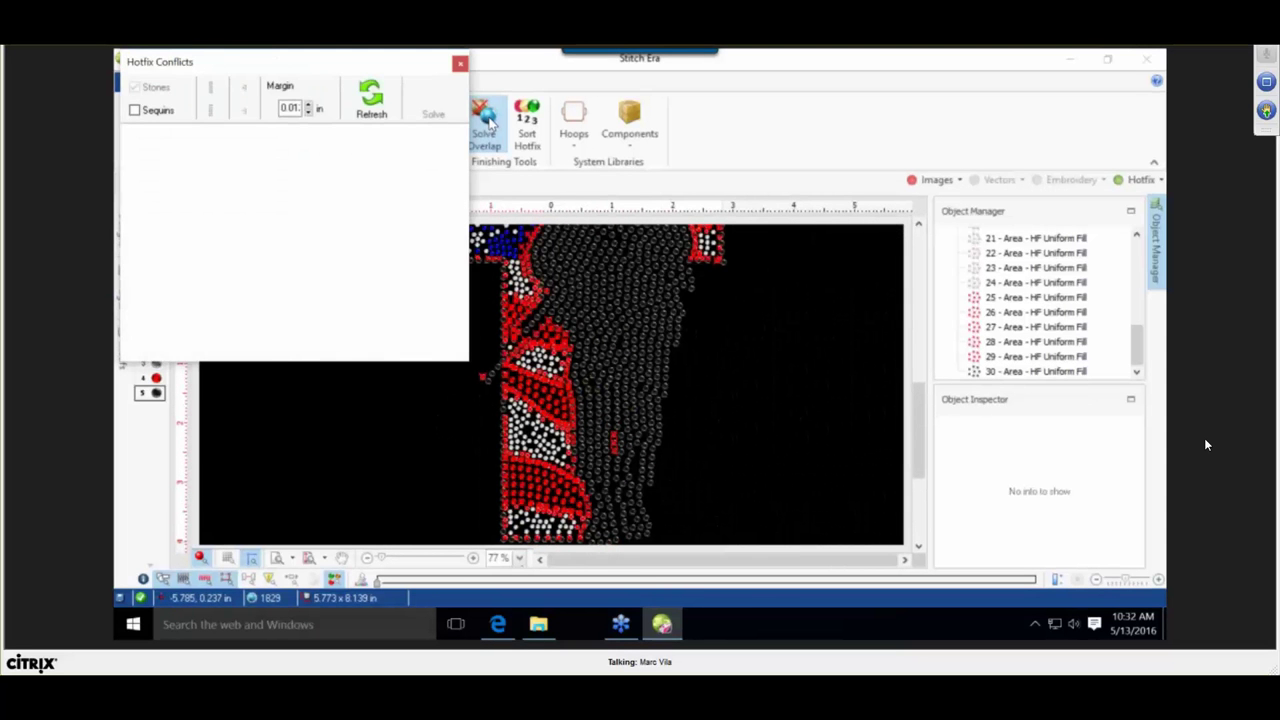
{"action": "left_click", "coordinate": [434, 100]}
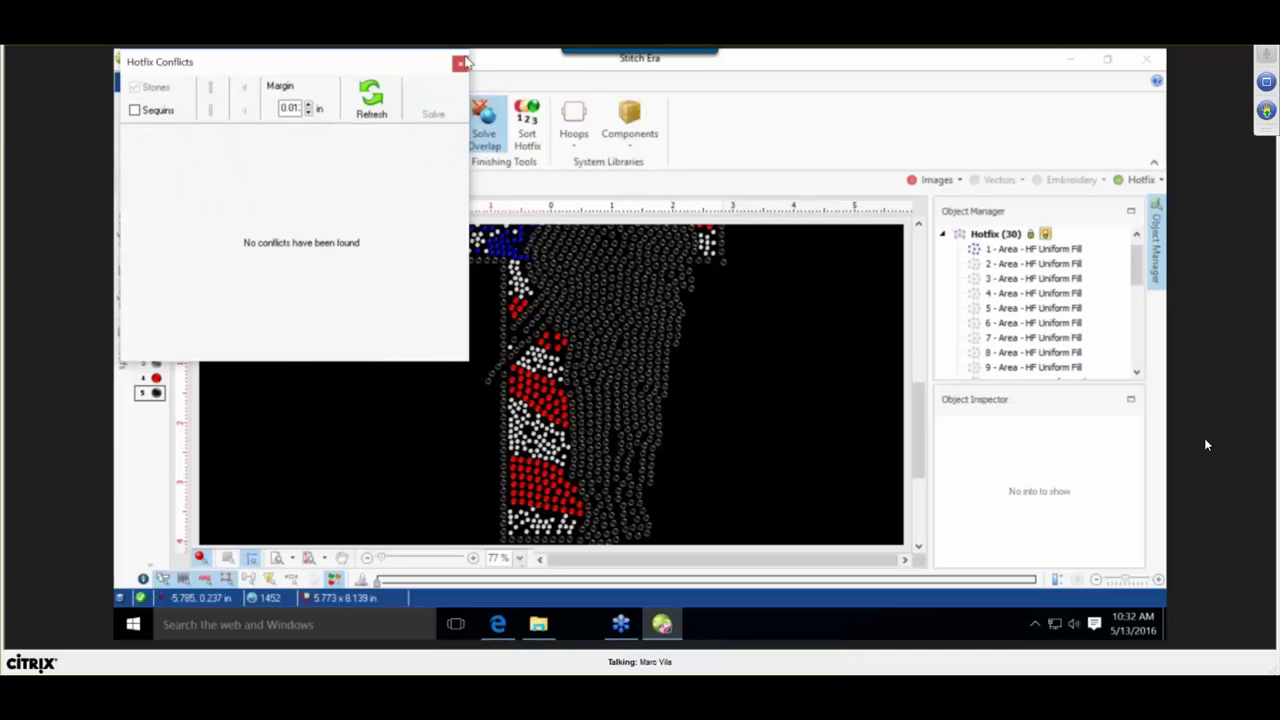
{"action": "left_click_drag", "start_coordinate": [468, 70], "coordinate": [495, 84]}
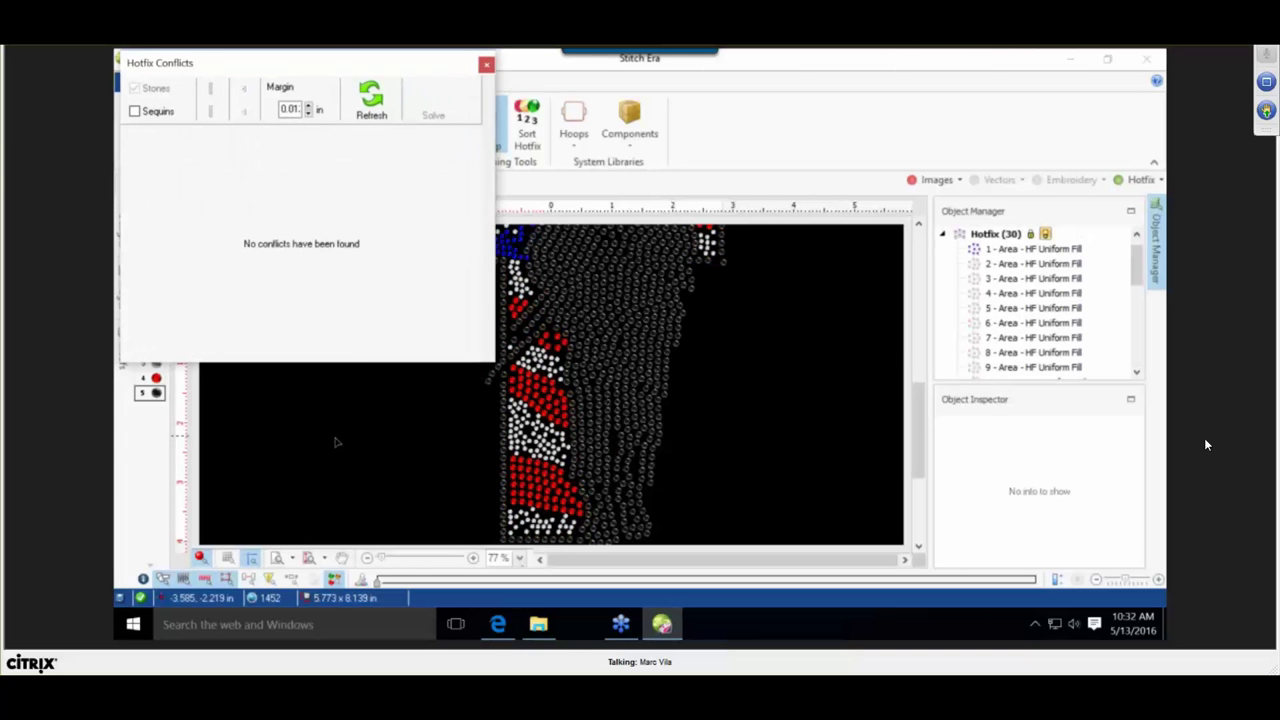
{"action": "left_click", "coordinate": [488, 66]}
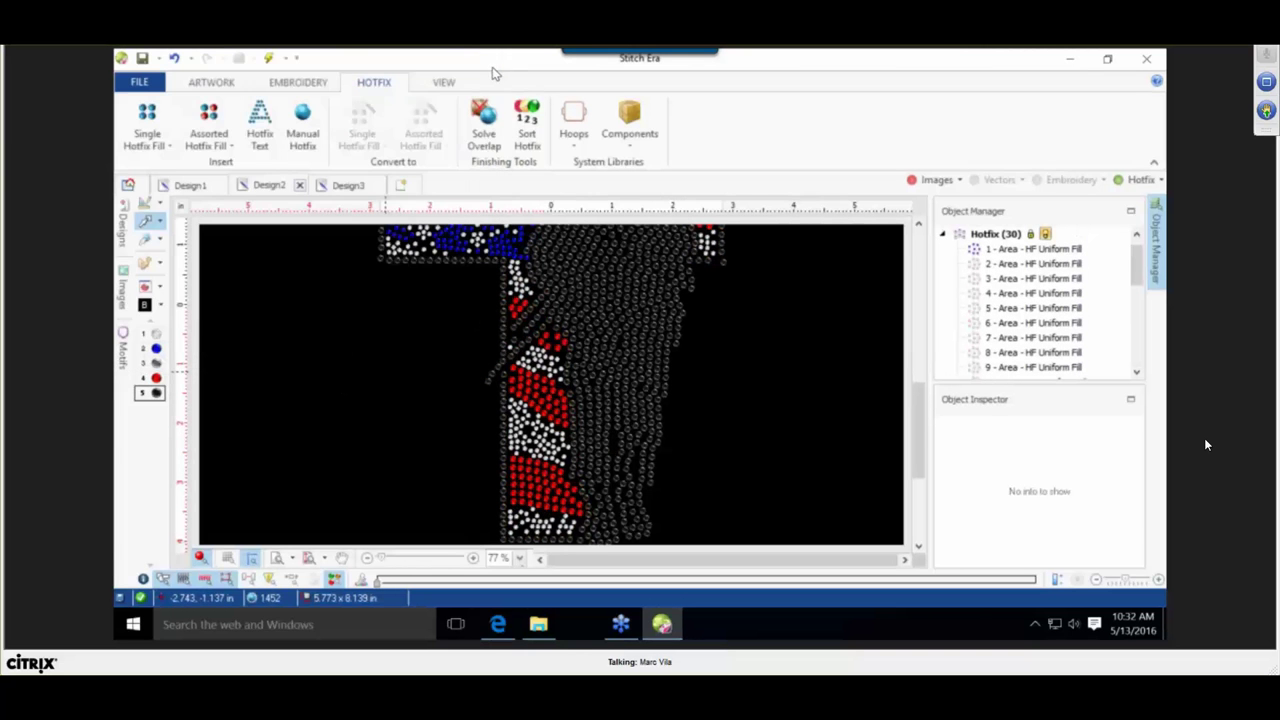
Change the workspace background color to white, RGB 255, 255, 255.
{"action": "left_click", "coordinate": [146, 306]}
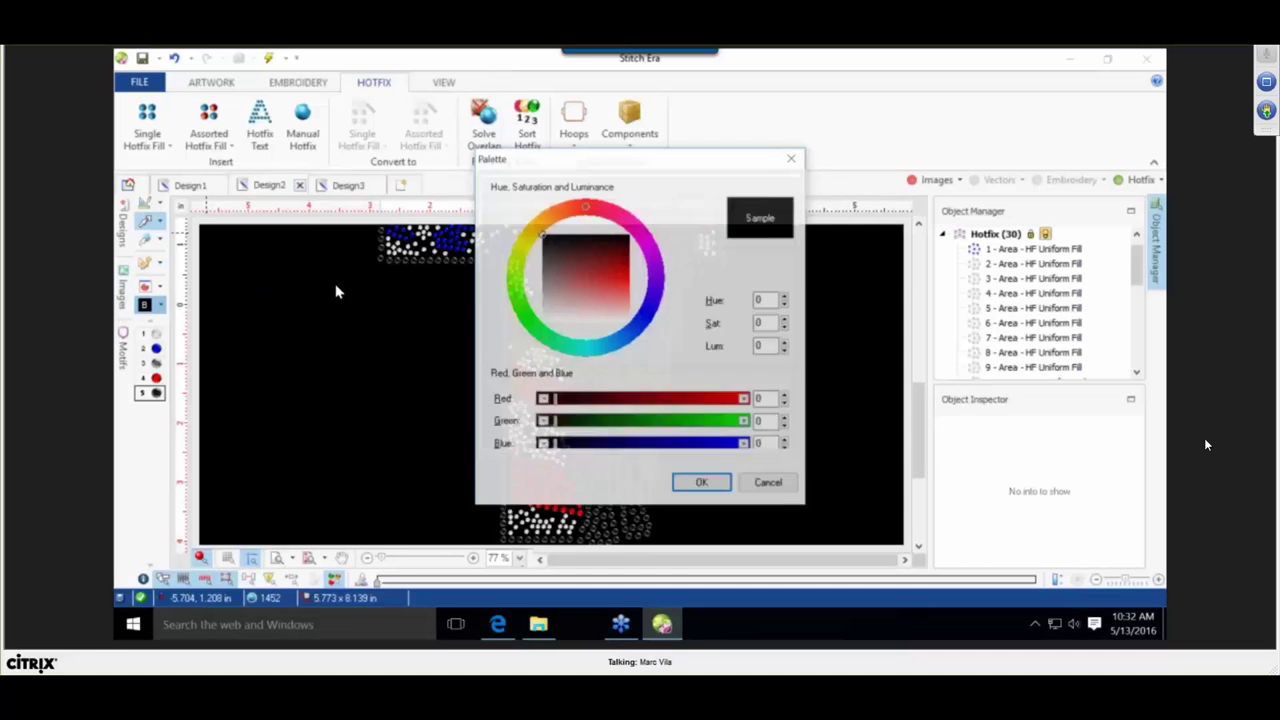
{"action": "left_click_drag", "start_coordinate": [590, 292], "coordinate": [575, 342]}
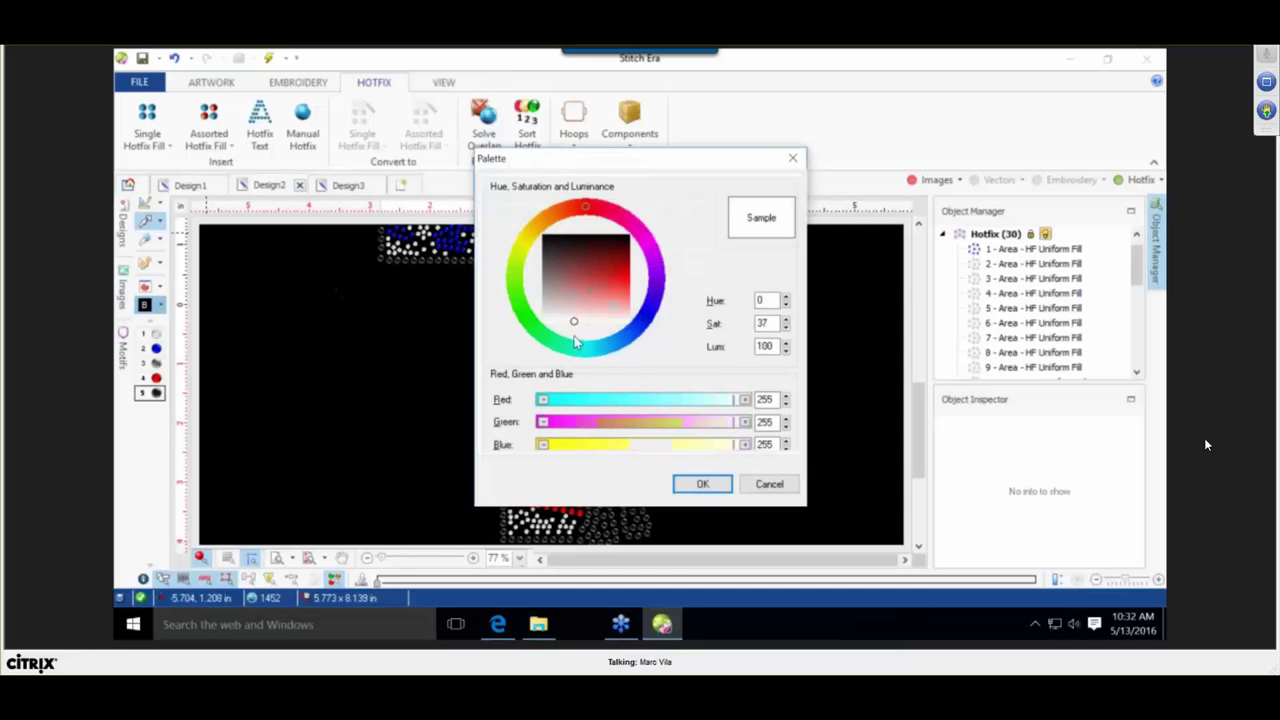
{"action": "left_click", "coordinate": [703, 484]}
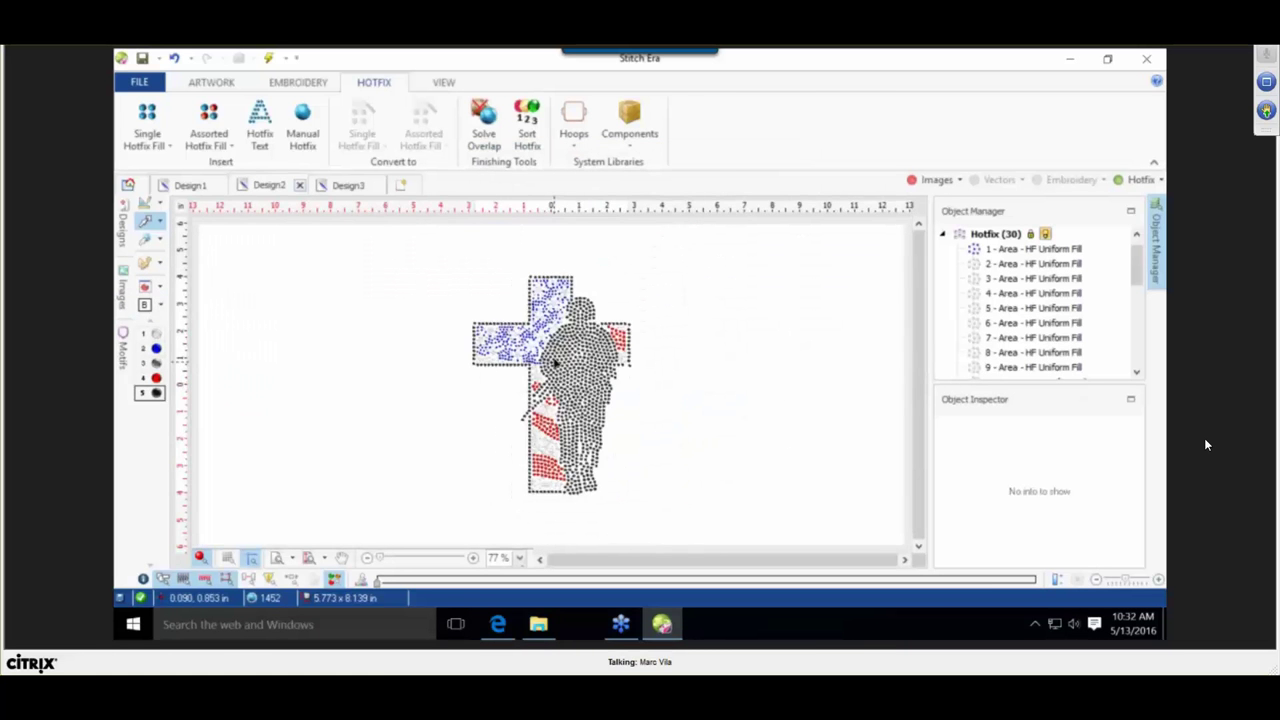
Select all the hotfix areas and enlarge the design proportionally to about 7.54 x 10.68 in.
{"action": "scroll", "coordinate": [554, 346], "scroll_direction": "up", "scroll_amount": 1}
{"action": "scroll", "coordinate": [641, 346], "scroll_direction": "down", "scroll_amount": 1}
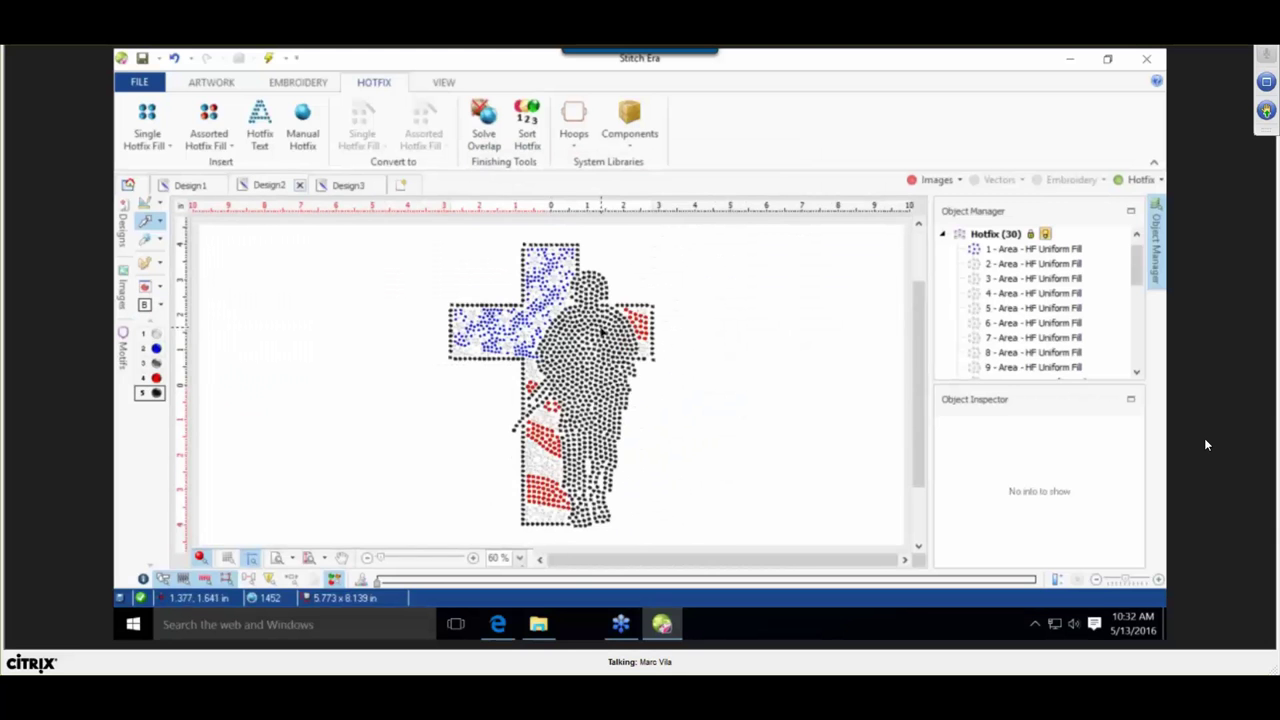
{"action": "scroll", "coordinate": [657, 354], "scroll_direction": "up", "scroll_amount": 3}
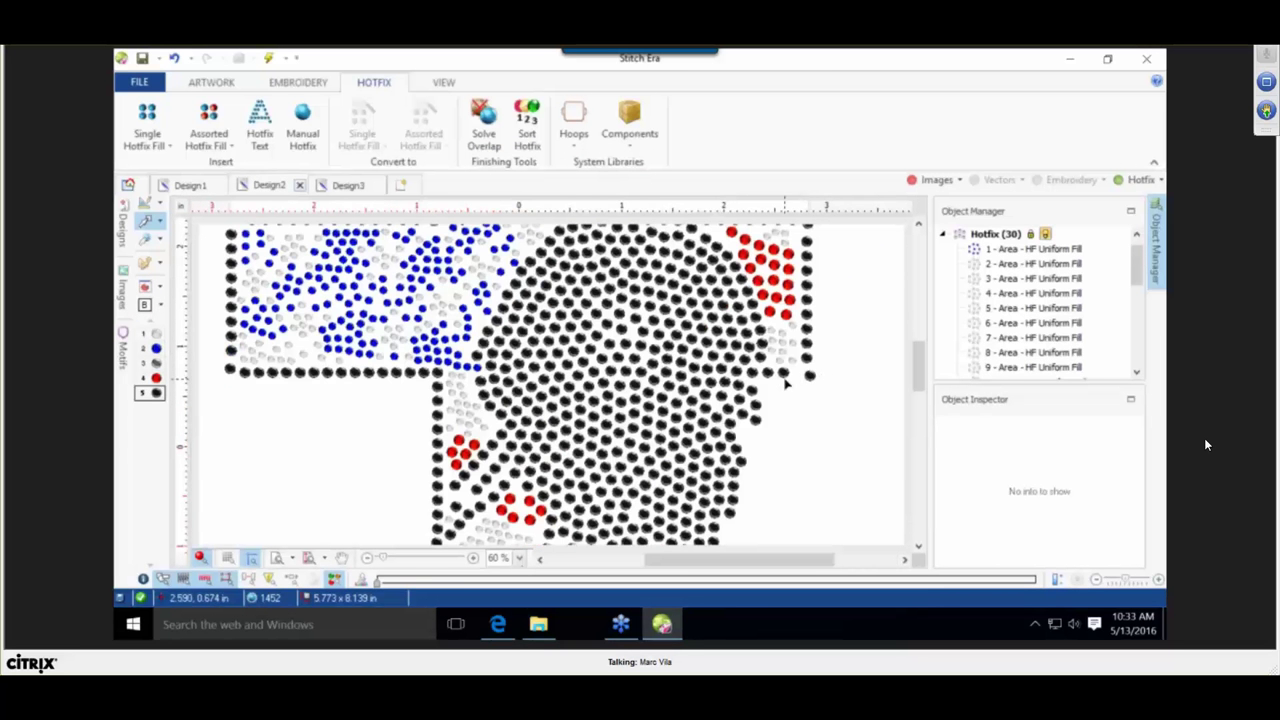
{"action": "scroll", "coordinate": [766, 391], "scroll_direction": "down", "scroll_amount": 3}
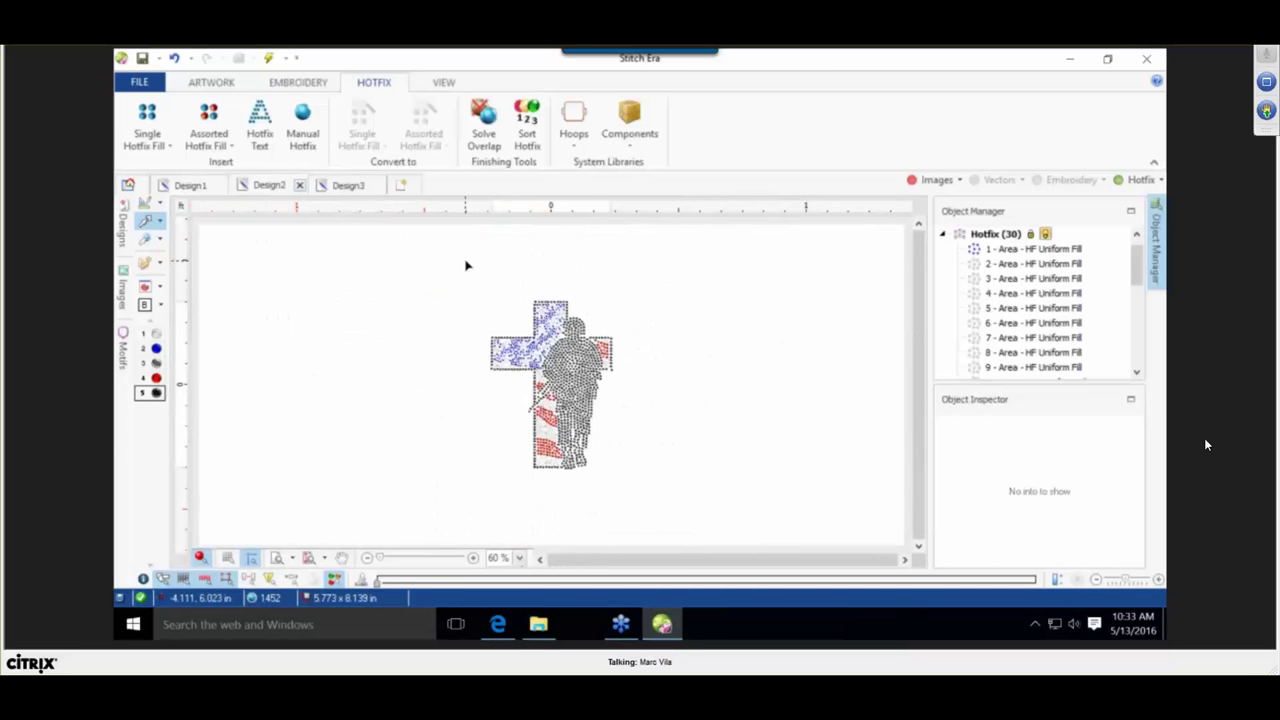
{"action": "left_click_drag", "start_coordinate": [463, 260], "coordinate": [657, 543]}
{"action": "scroll", "coordinate": [631, 532], "scroll_direction": "down", "scroll_amount": 2}
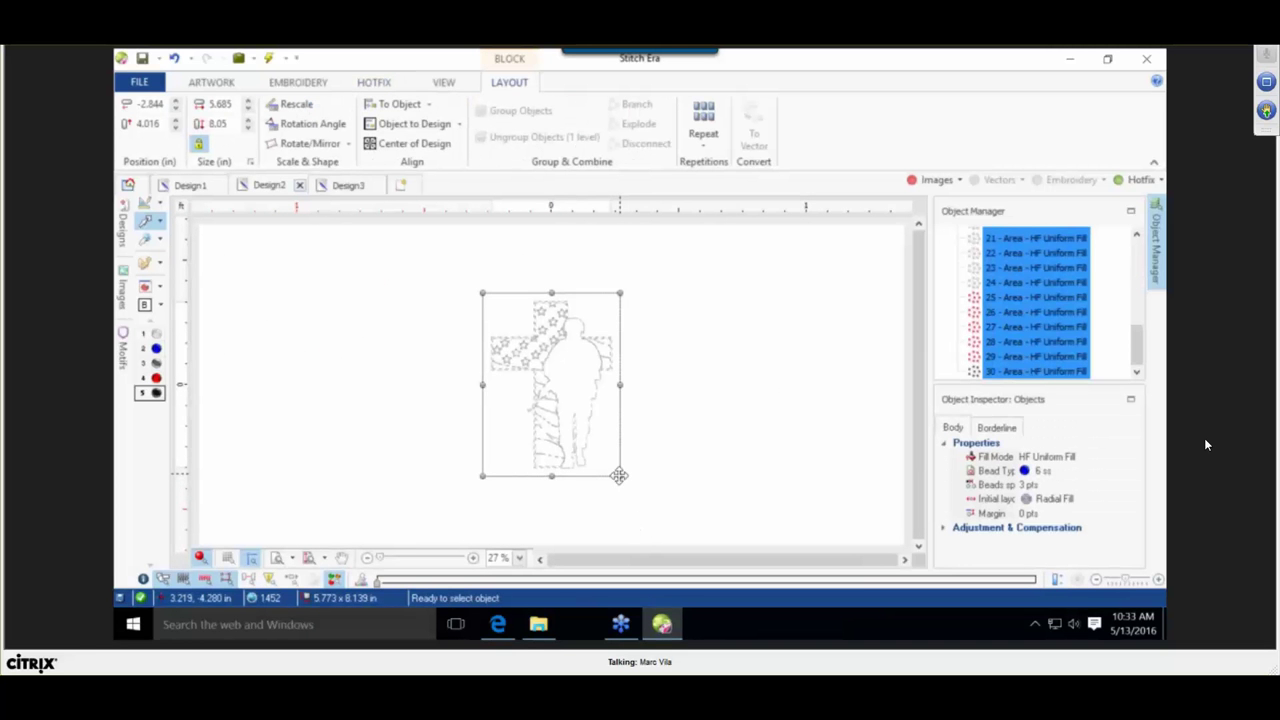
{"action": "left_click_drag", "start_coordinate": [619, 476], "coordinate": [640, 502]}
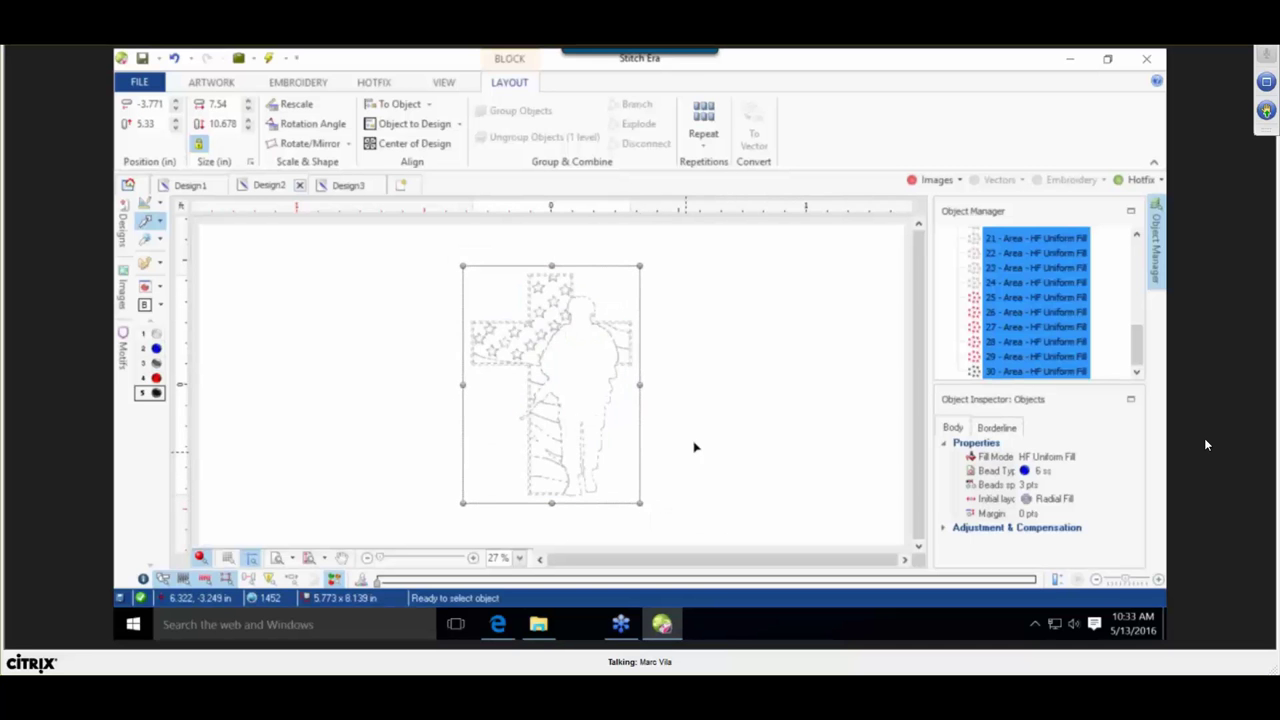
{"action": "left_click", "coordinate": [731, 411]}
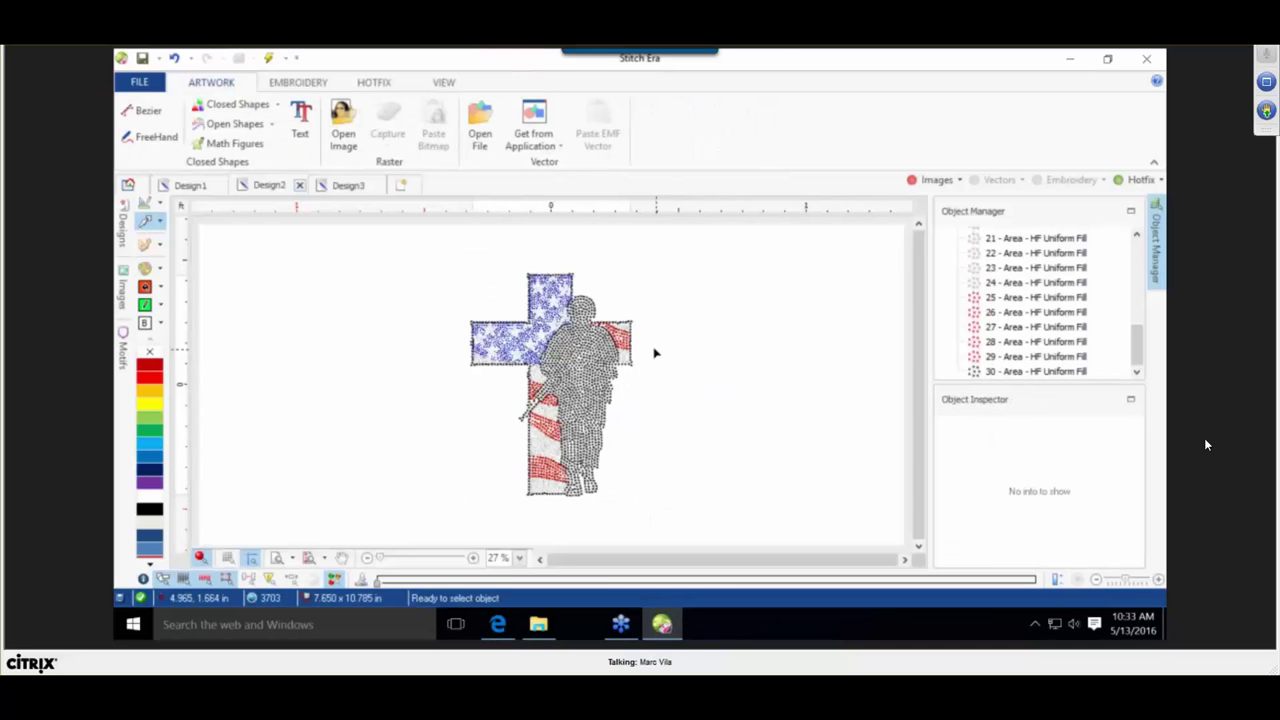
Solve all the stone overlaps in the enlarged cross and soldier design.
{"action": "scroll", "coordinate": [579, 336], "scroll_direction": "up", "scroll_amount": 1}
{"action": "scroll", "coordinate": [580, 336], "scroll_direction": "up", "scroll_amount": 2}
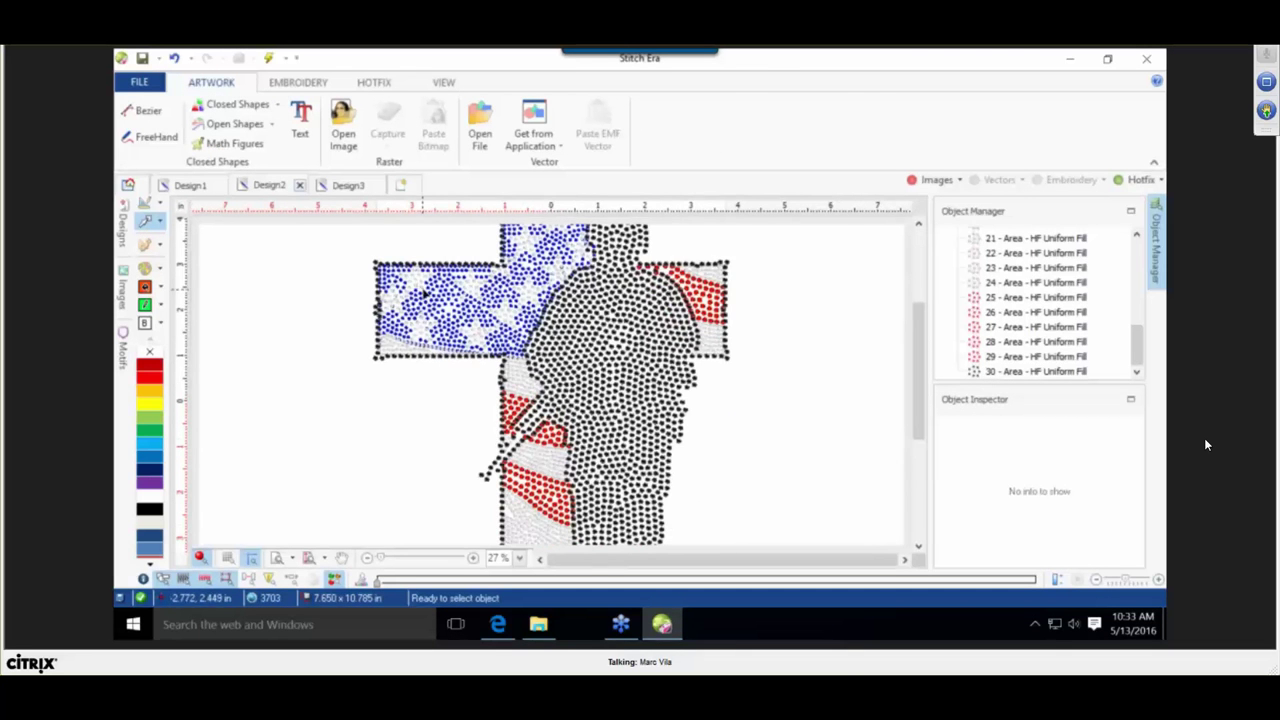
{"action": "left_click", "coordinate": [390, 84]}
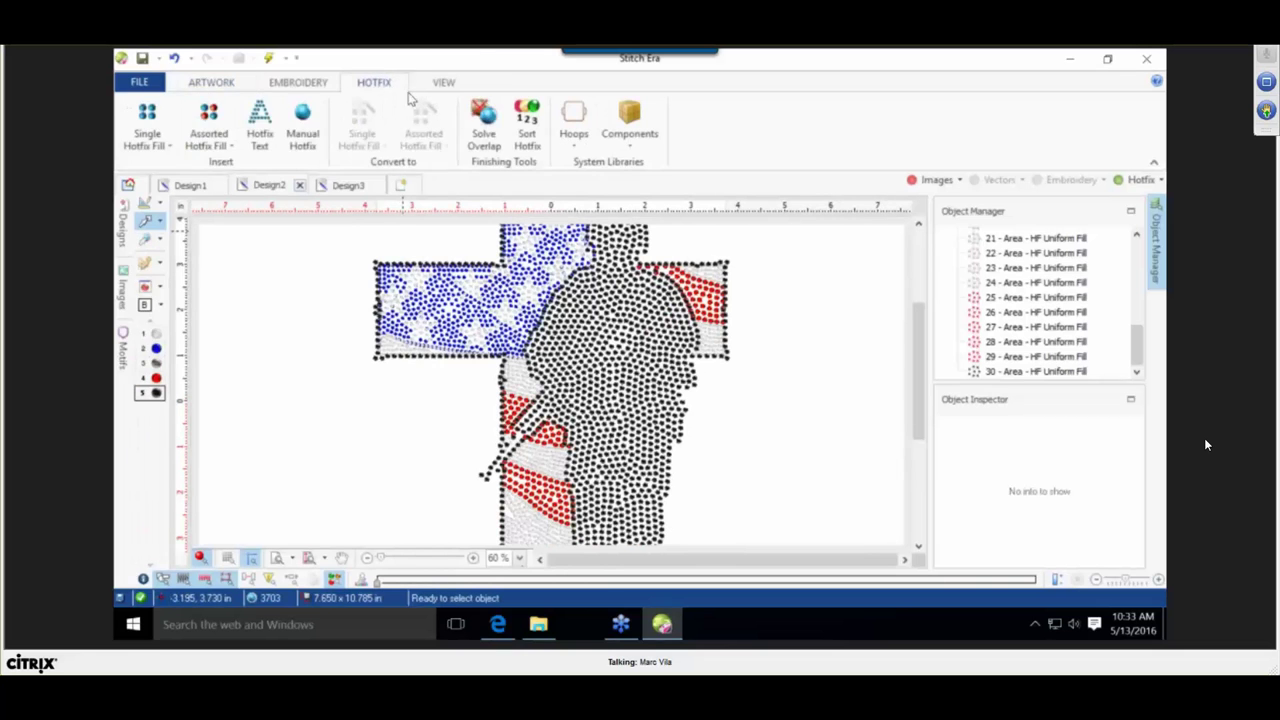
{"action": "left_click", "coordinate": [488, 120]}
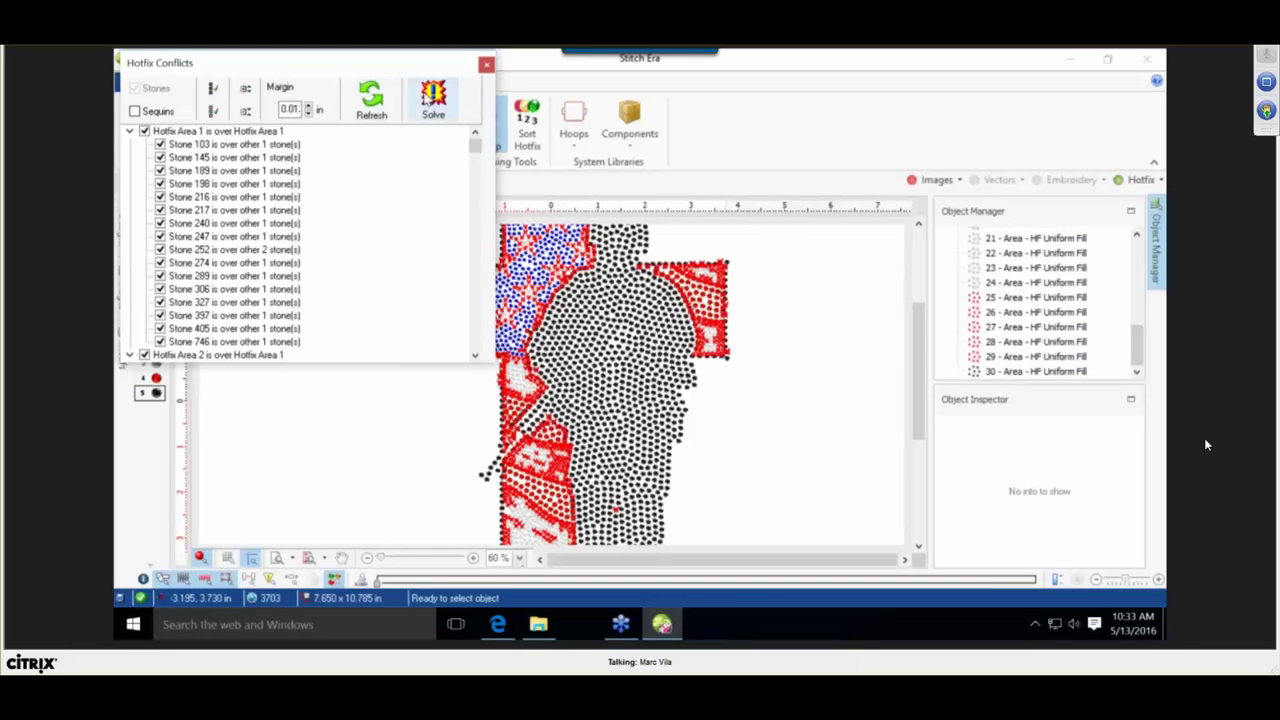
{"action": "left_click", "coordinate": [438, 104]}
{"action": "left_click", "coordinate": [486, 66]}
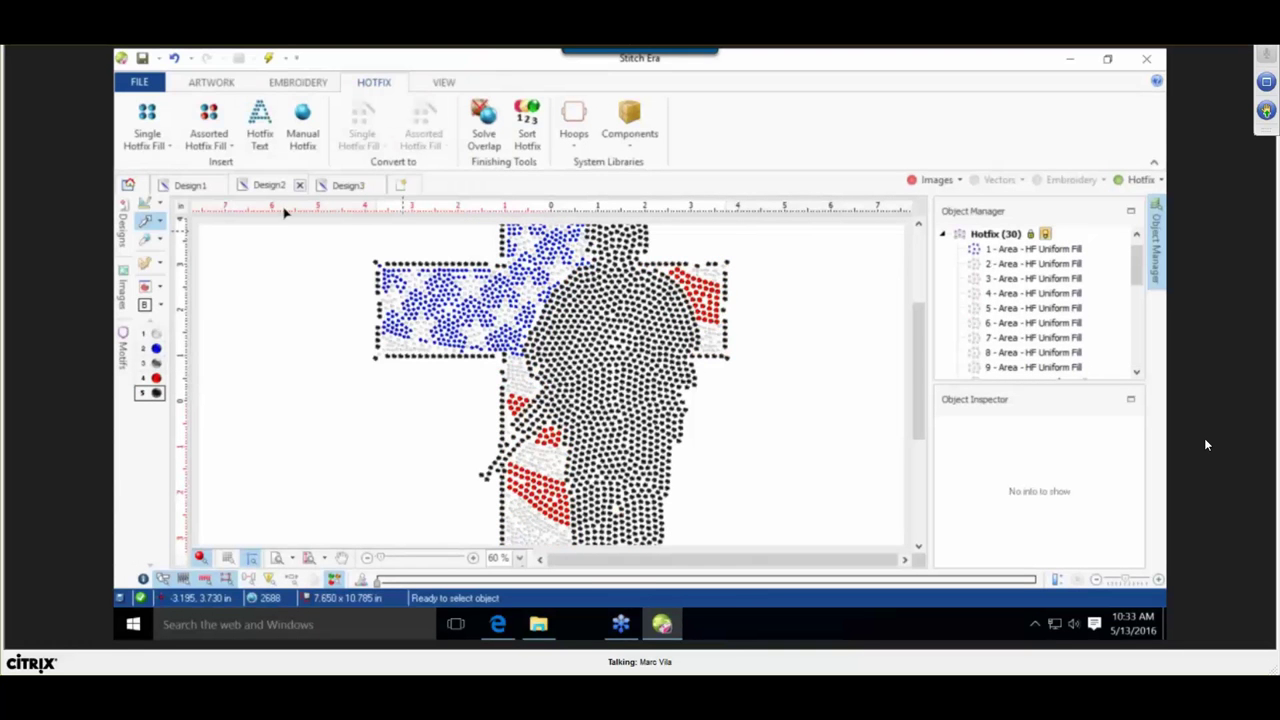
Set the workspace background color to black, RGB 0, 0, 0.
{"action": "left_click", "coordinate": [145, 302]}
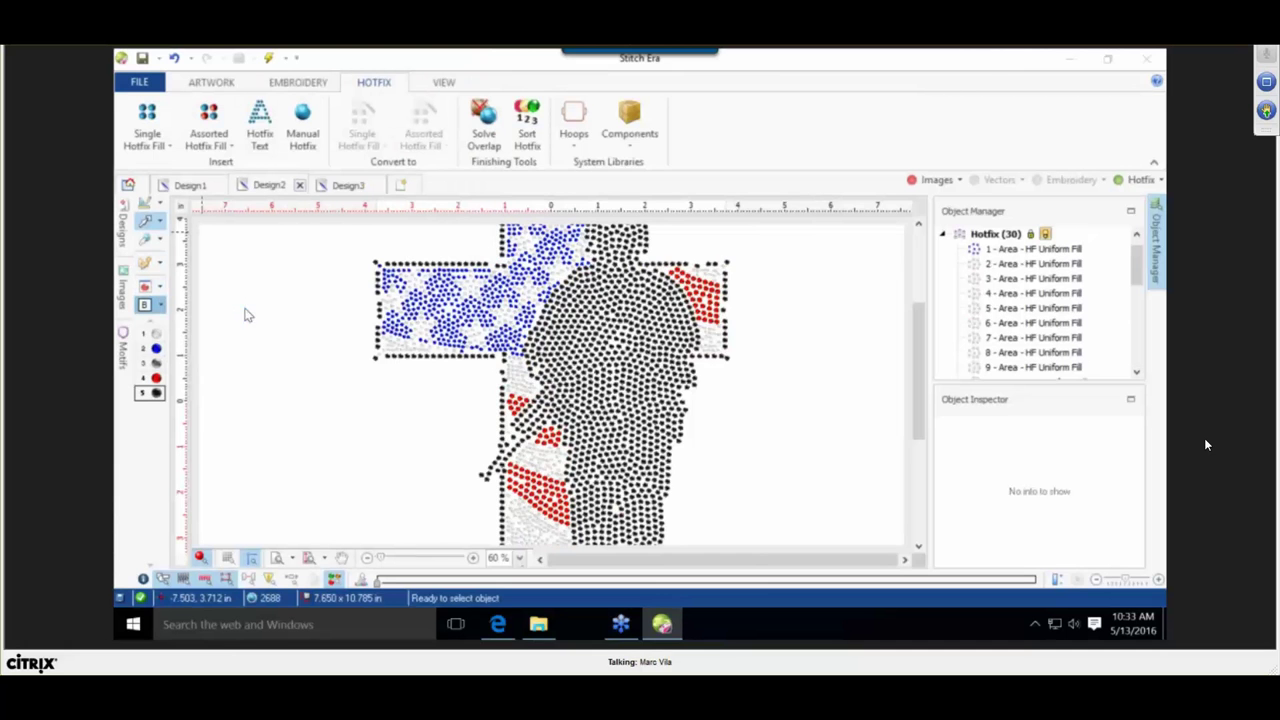
{"action": "left_click_drag", "start_coordinate": [574, 289], "coordinate": [570, 235]}
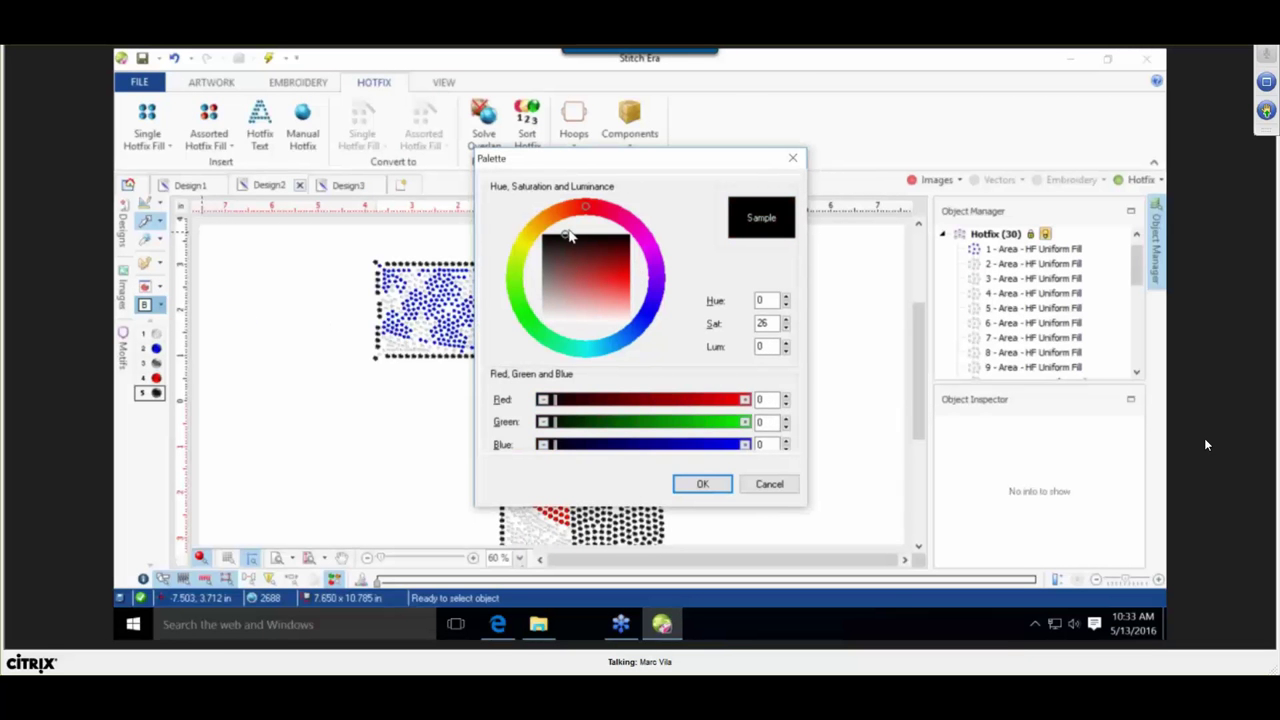
{"action": "left_click", "coordinate": [703, 484]}
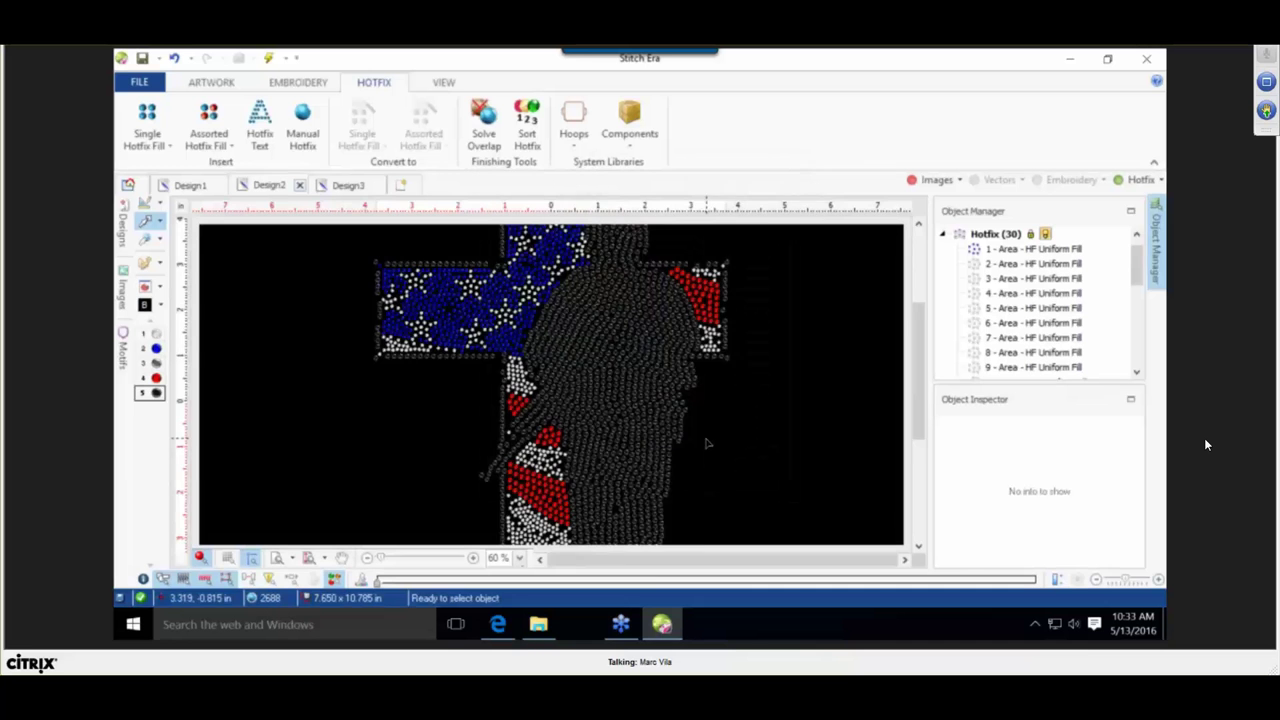
Change the initial layout to Hexagon for the lower-right white star on the cross's left arm and the star above it.
{"action": "scroll", "coordinate": [706, 443], "scroll_direction": "down", "scroll_amount": 1}
{"action": "scroll", "coordinate": [433, 299], "scroll_direction": "up", "scroll_amount": 3}
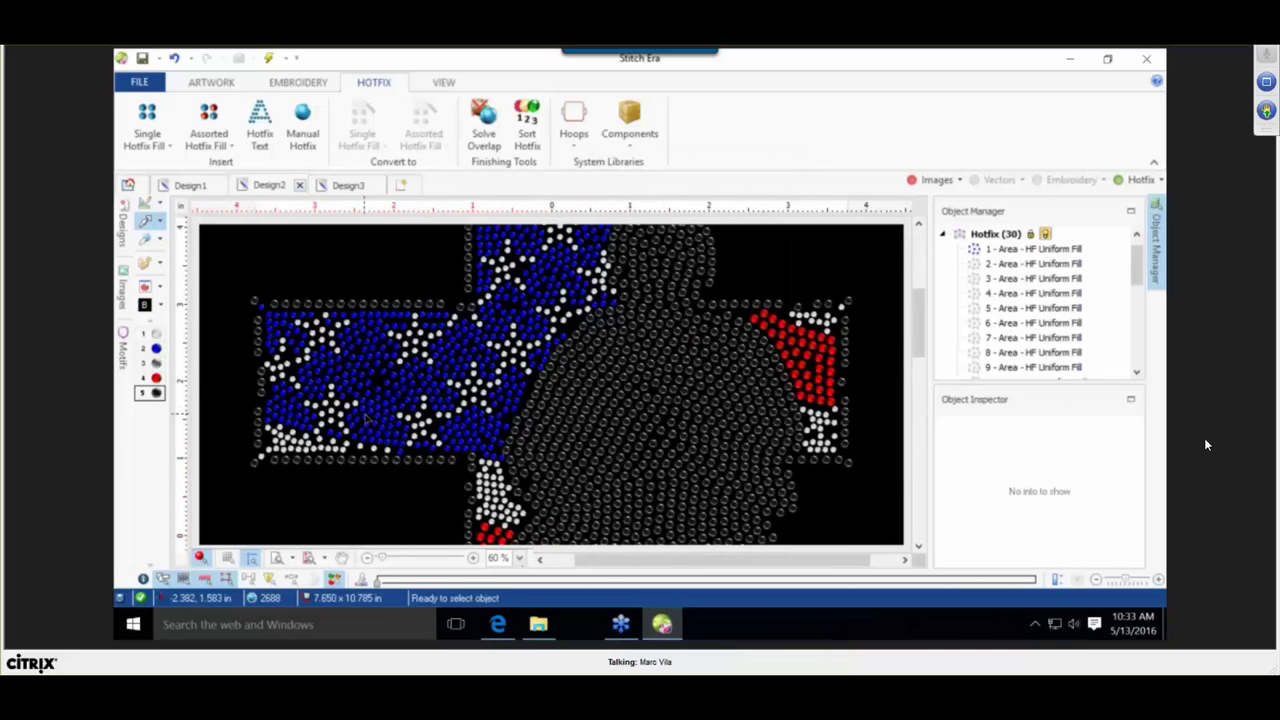
{"action": "scroll", "coordinate": [375, 418], "scroll_direction": "up", "scroll_amount": 3}
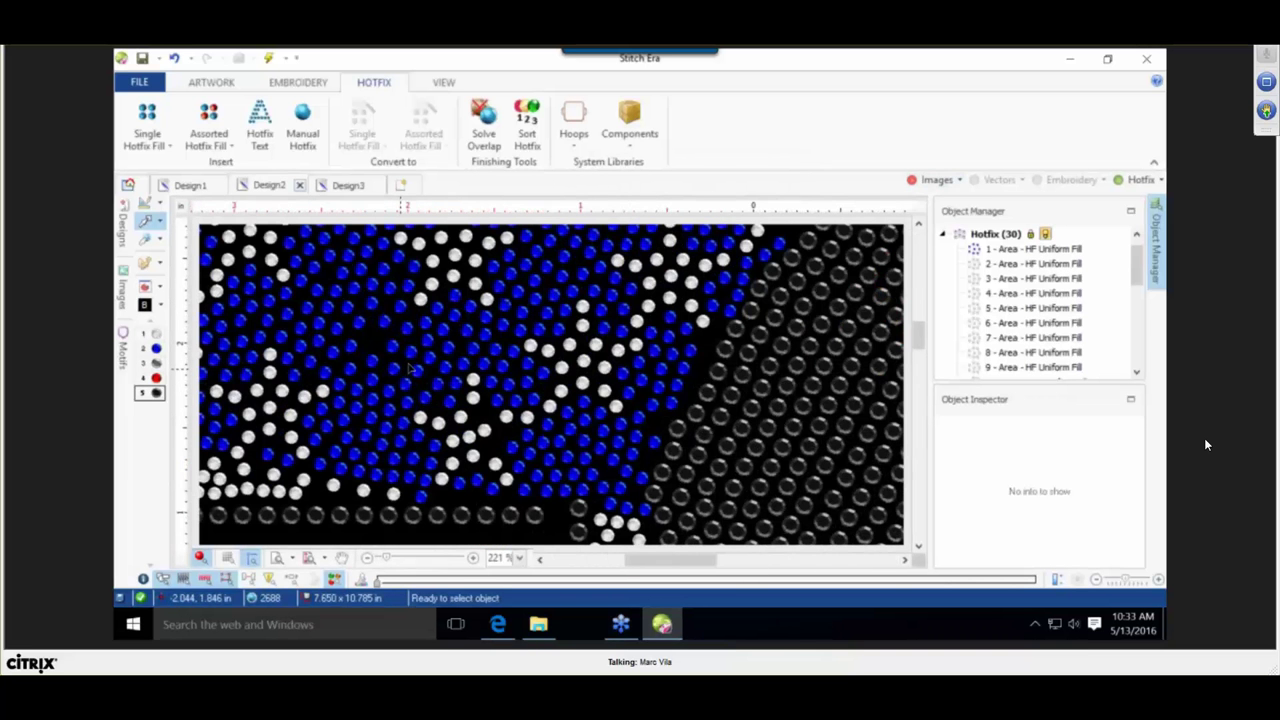
{"action": "scroll", "coordinate": [422, 360], "scroll_direction": "down", "scroll_amount": 1}
{"action": "scroll", "coordinate": [422, 360], "scroll_direction": "down", "scroll_amount": 2}
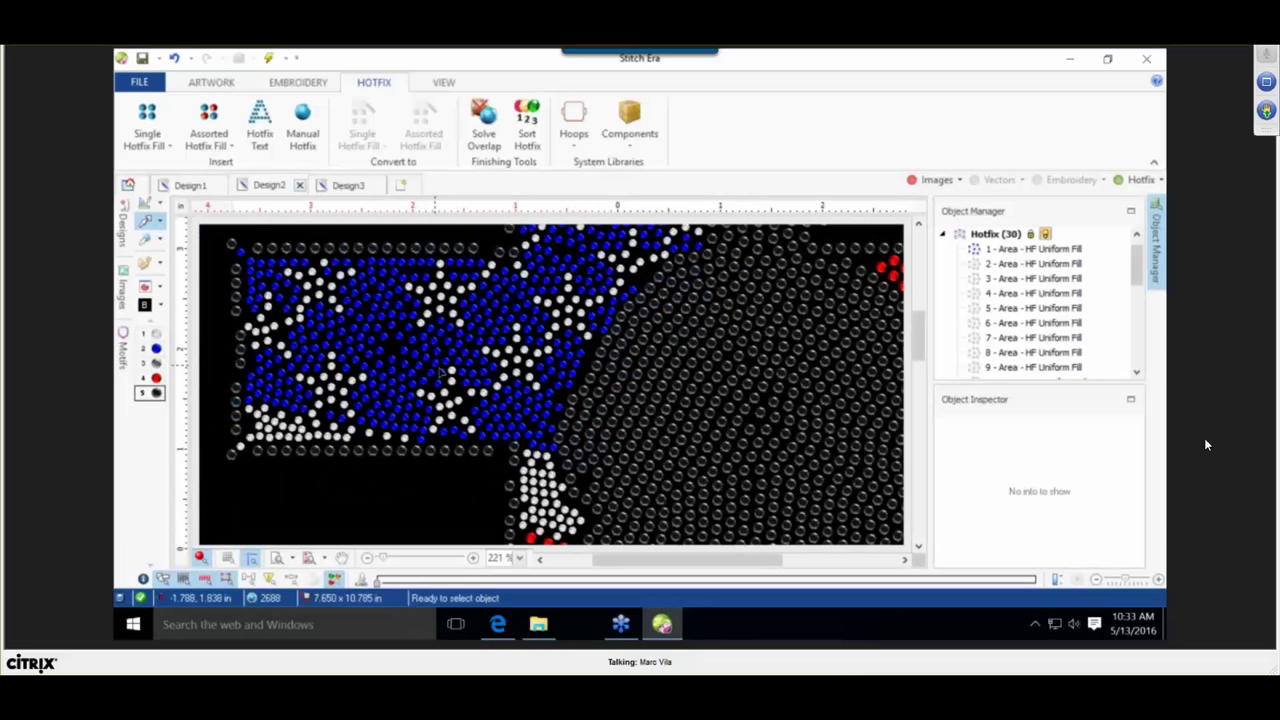
{"action": "scroll", "coordinate": [440, 370], "scroll_direction": "up", "scroll_amount": 2}
{"action": "left_click", "coordinate": [440, 410]}
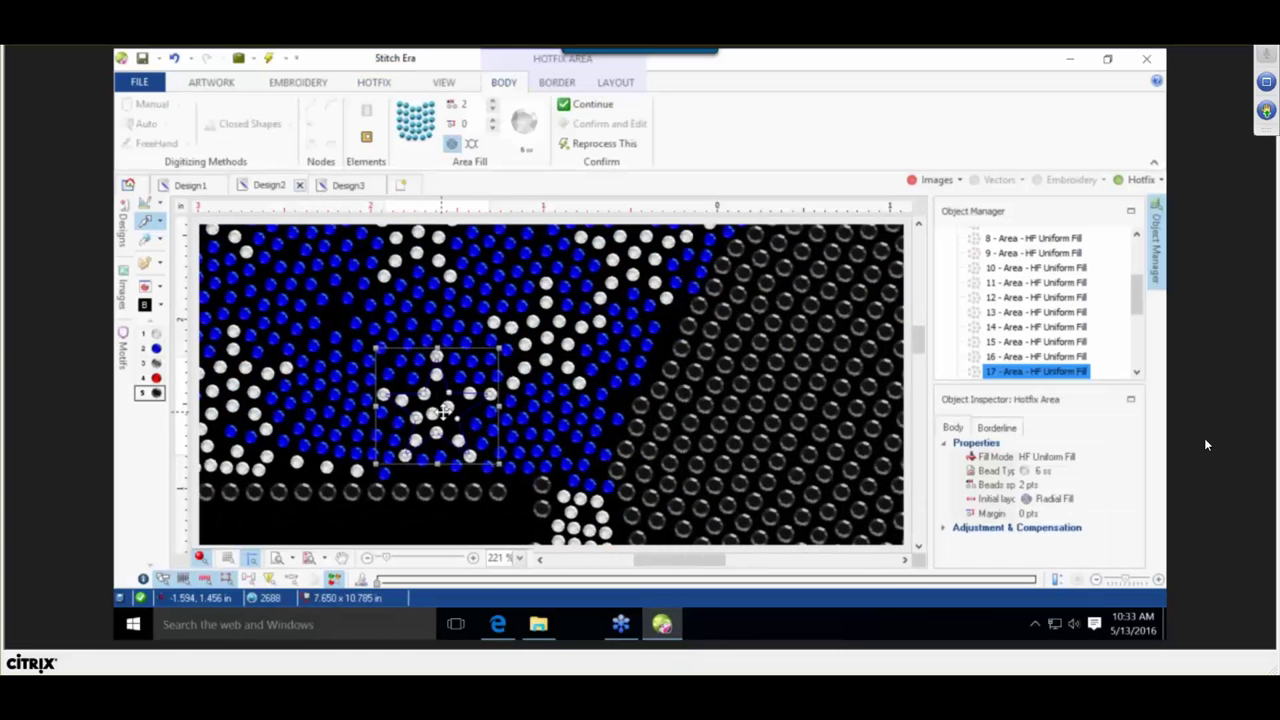
{"action": "left_click", "coordinate": [472, 144]}
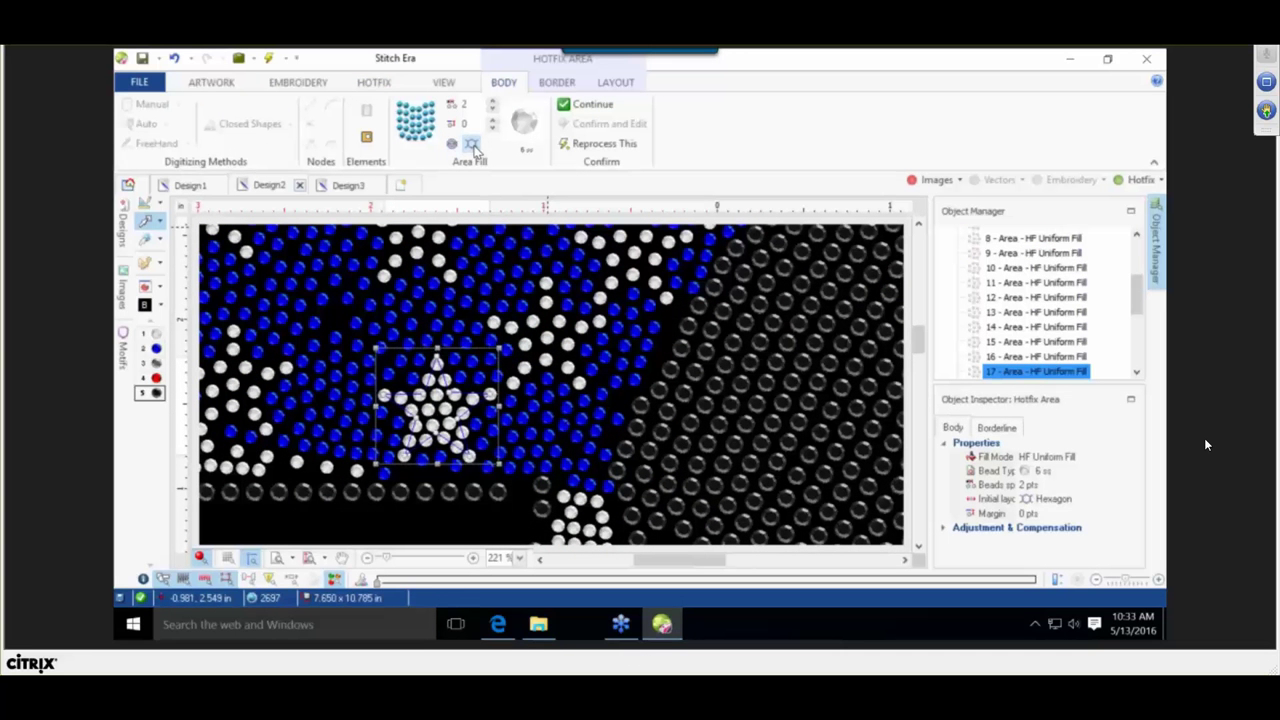
{"action": "left_click", "coordinate": [428, 250]}
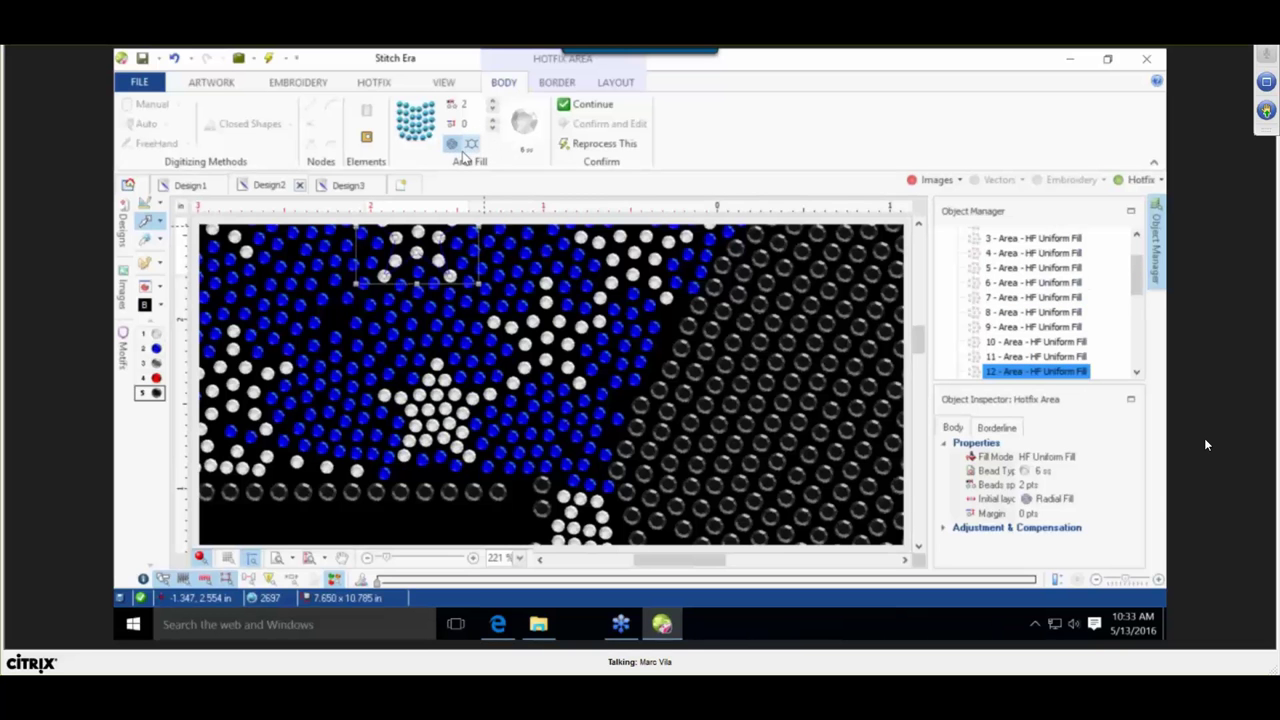
{"action": "left_click", "coordinate": [472, 144]}
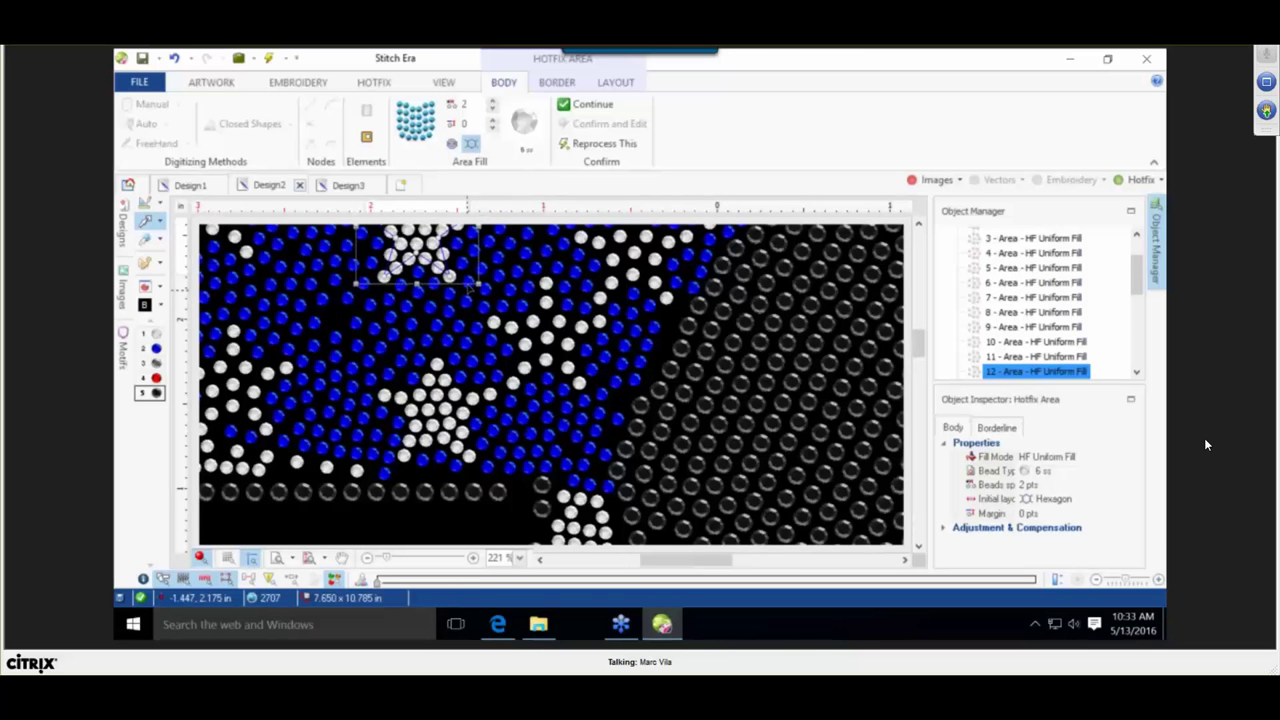
Apply the Hexagon layout to the lower-left star and the star at the outer end of the cross's left arm.
{"action": "scroll", "coordinate": [467, 291], "scroll_direction": "down", "scroll_amount": 1}
{"action": "scroll", "coordinate": [468, 296], "scroll_direction": "down", "scroll_amount": 1}
{"action": "left_click", "coordinate": [329, 343]}
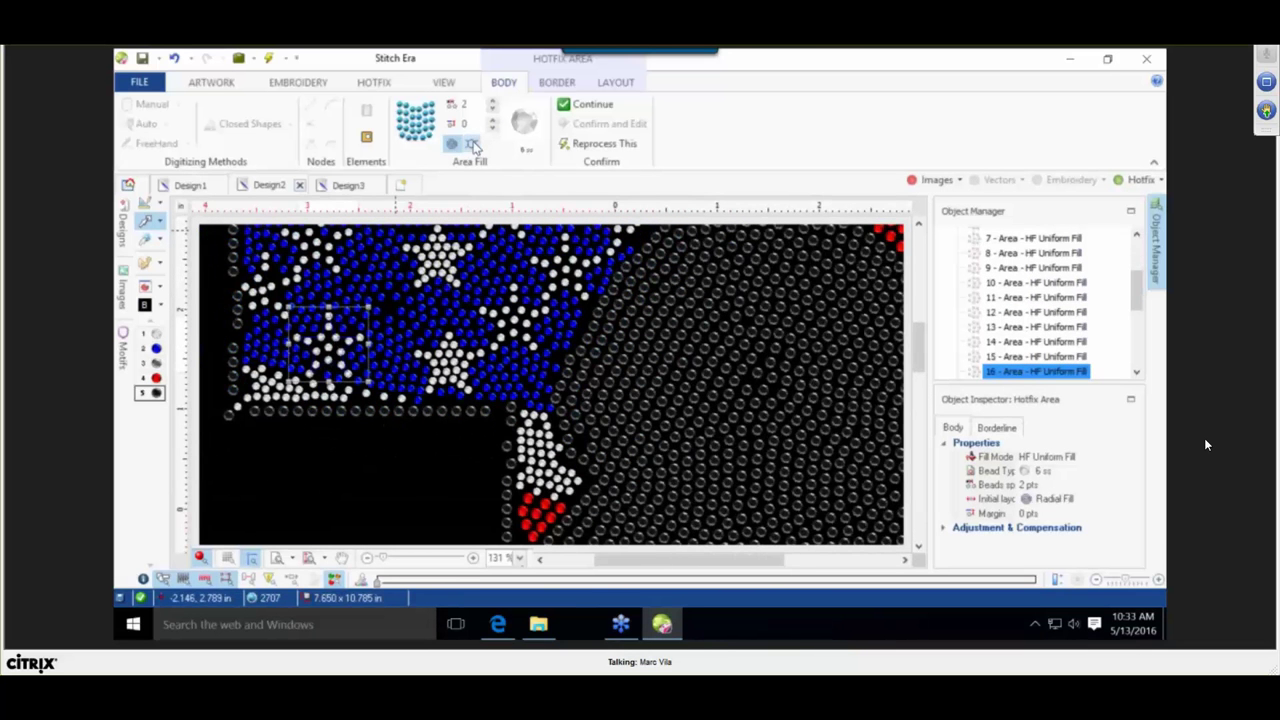
{"action": "left_click", "coordinate": [471, 145]}
{"action": "left_click", "coordinate": [265, 282]}
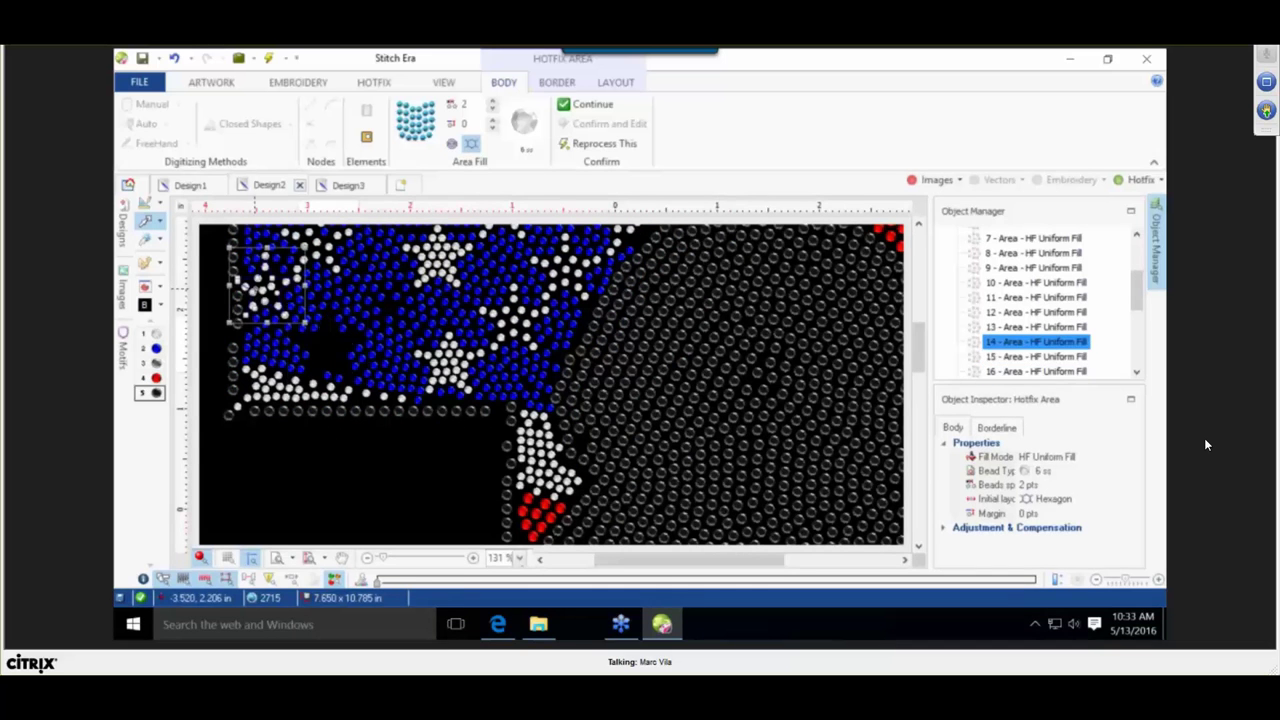
{"action": "left_click", "coordinate": [471, 144]}
{"action": "left_click", "coordinate": [471, 144]}
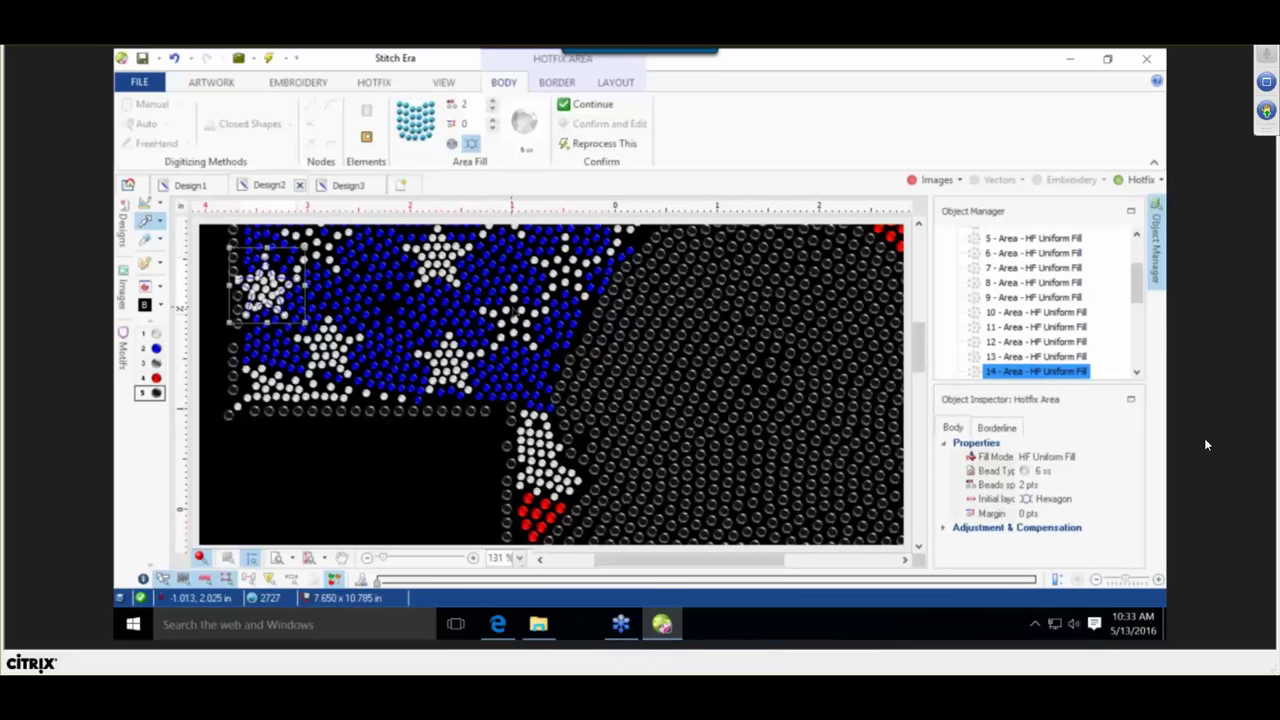
{"action": "left_click", "coordinate": [515, 321]}
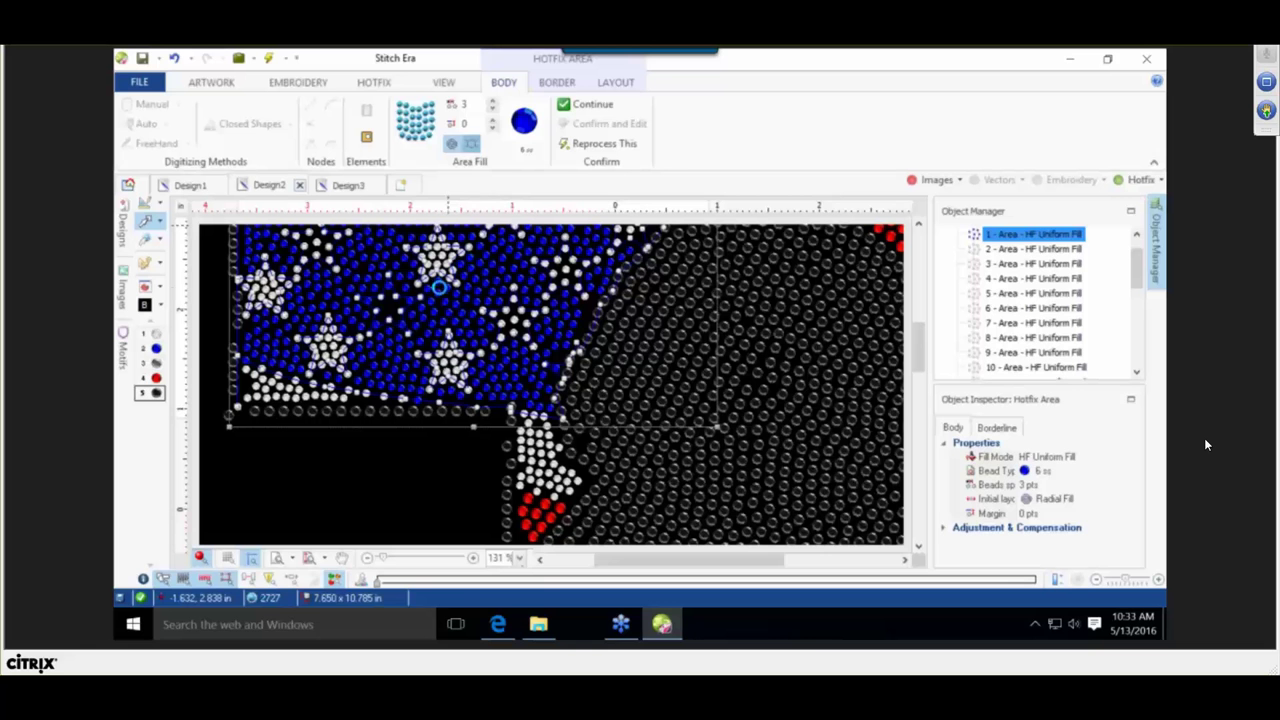
{"action": "left_click", "coordinate": [471, 144]}
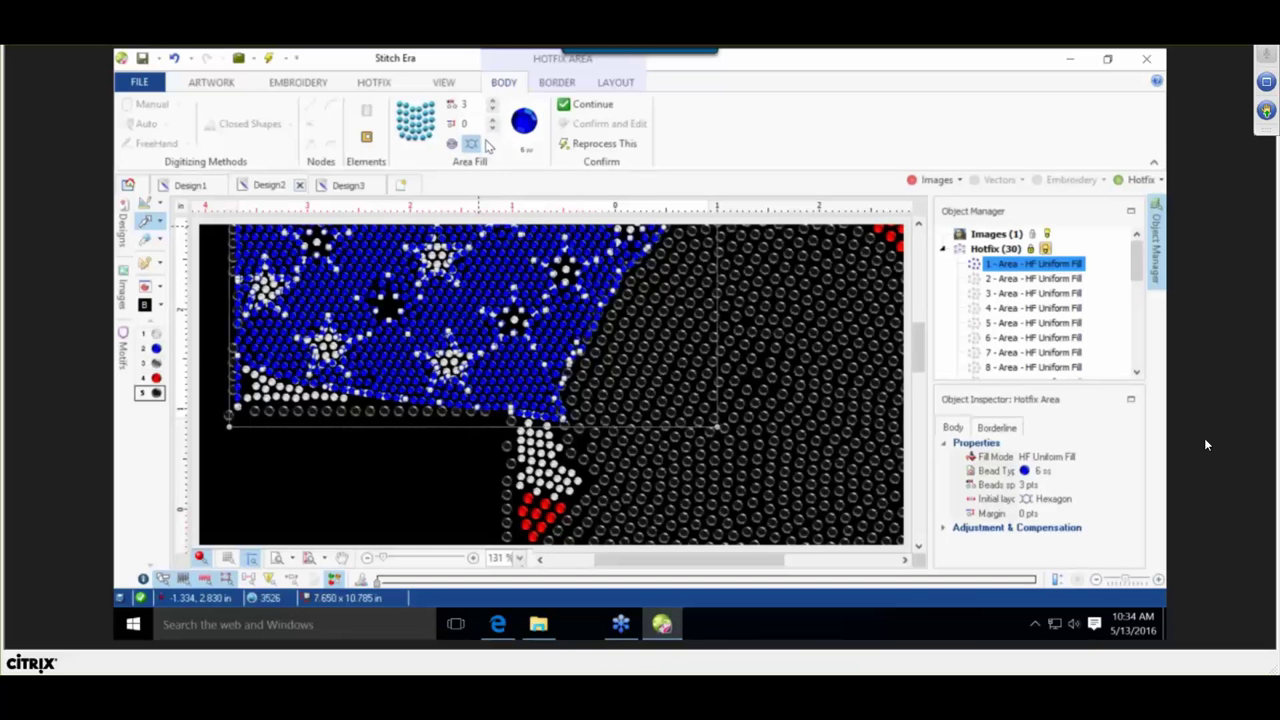
{"action": "key", "text": "ctrl+z"}
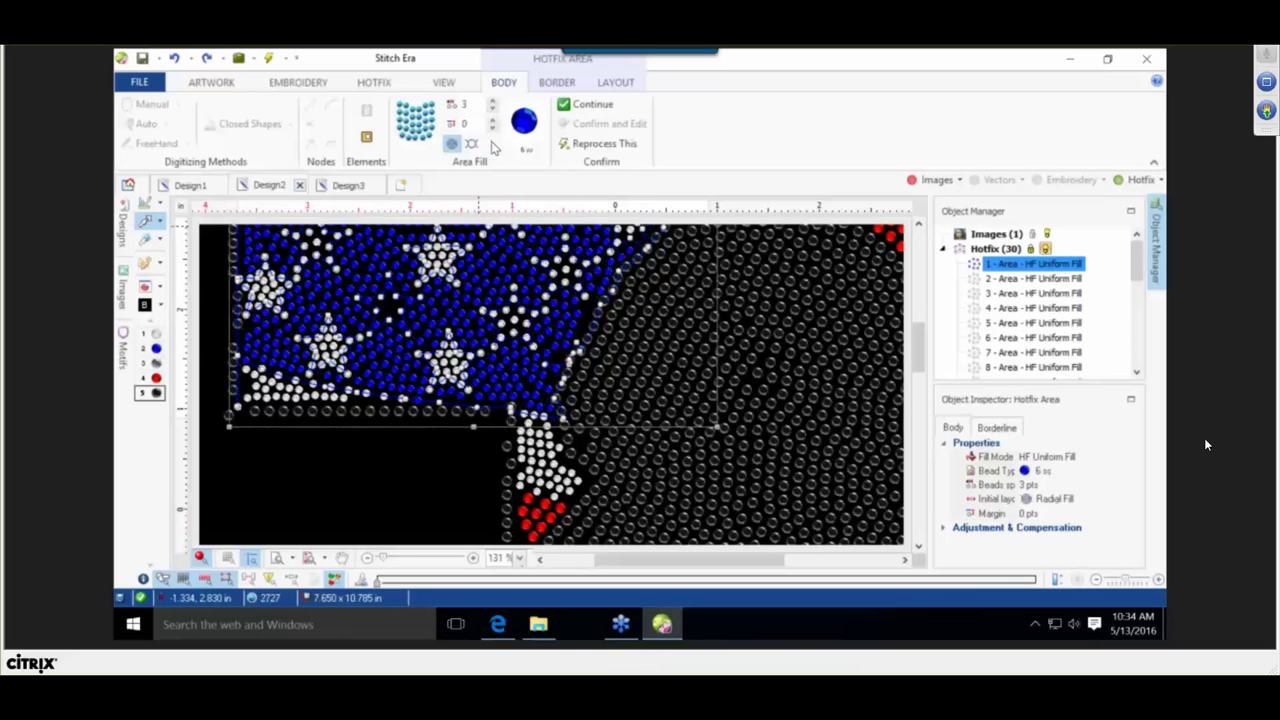
Switch the star just left of the soldier's shoulder, beside the lower-right star, to the Hexagon layout.
{"action": "left_click", "coordinate": [510, 323]}
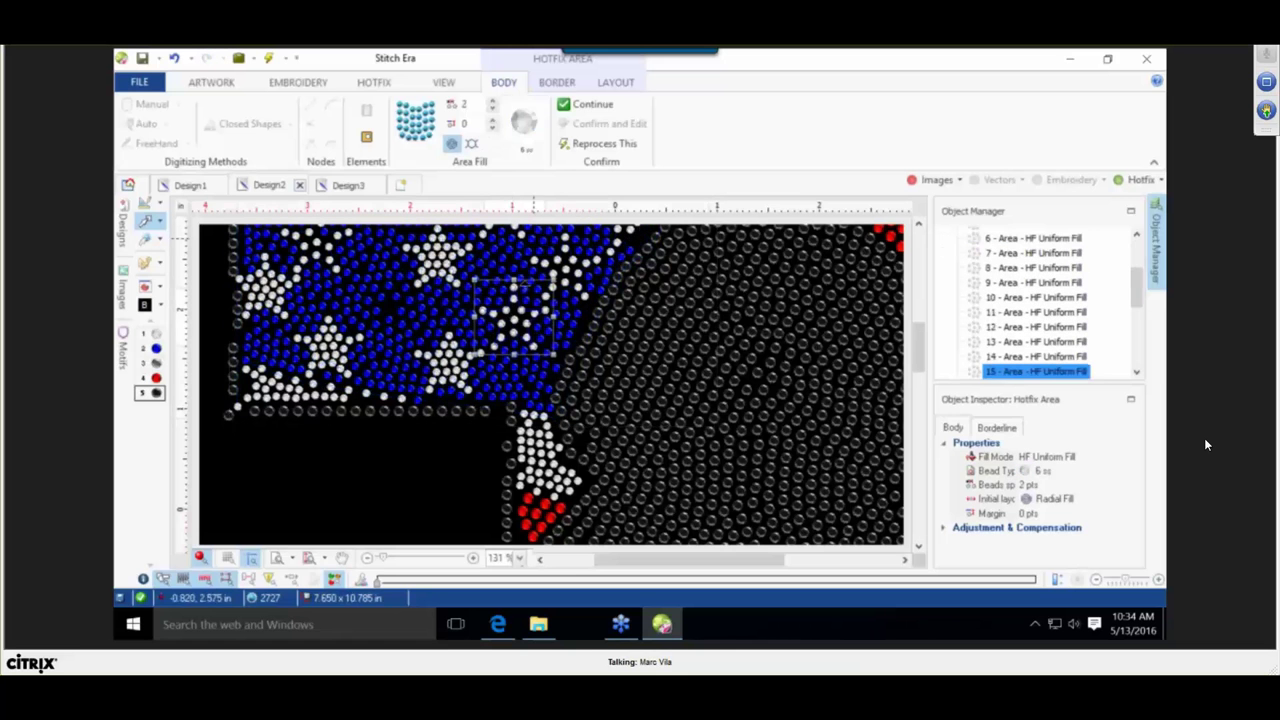
{"action": "left_click", "coordinate": [471, 143]}
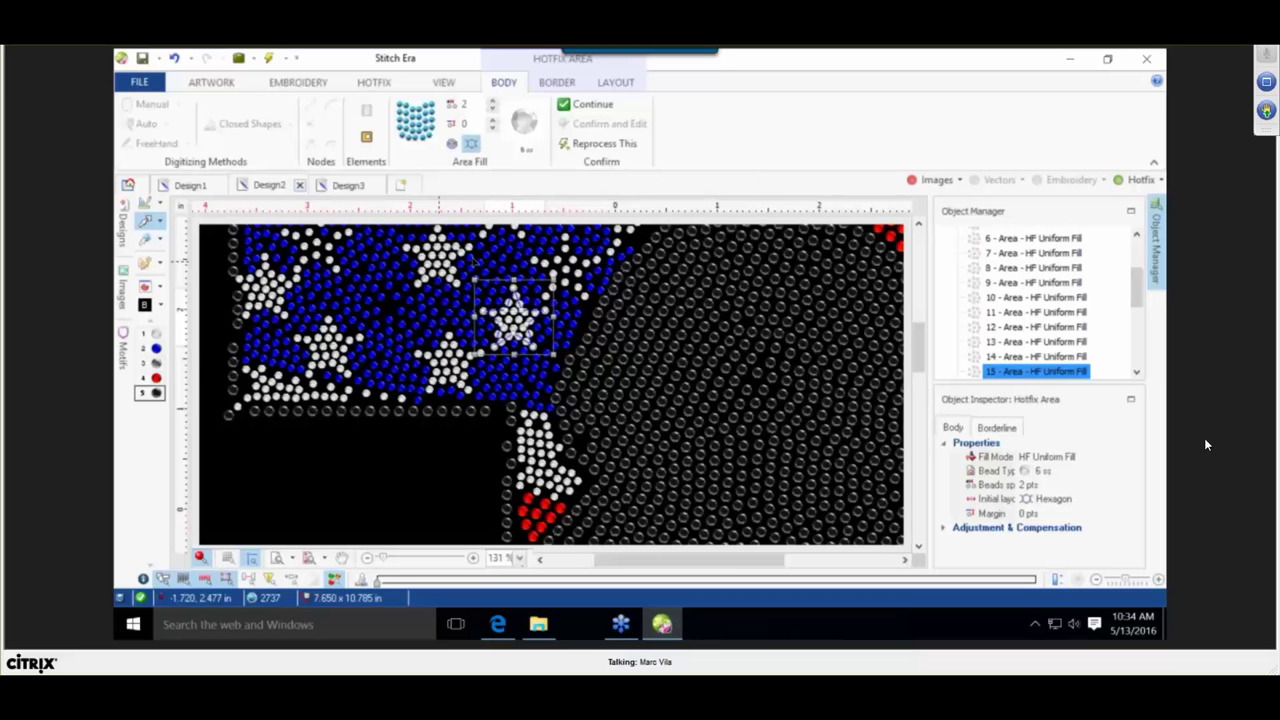
{"action": "scroll", "coordinate": [439, 262], "scroll_direction": "down", "scroll_amount": 1}
{"action": "key", "text": "minus"}
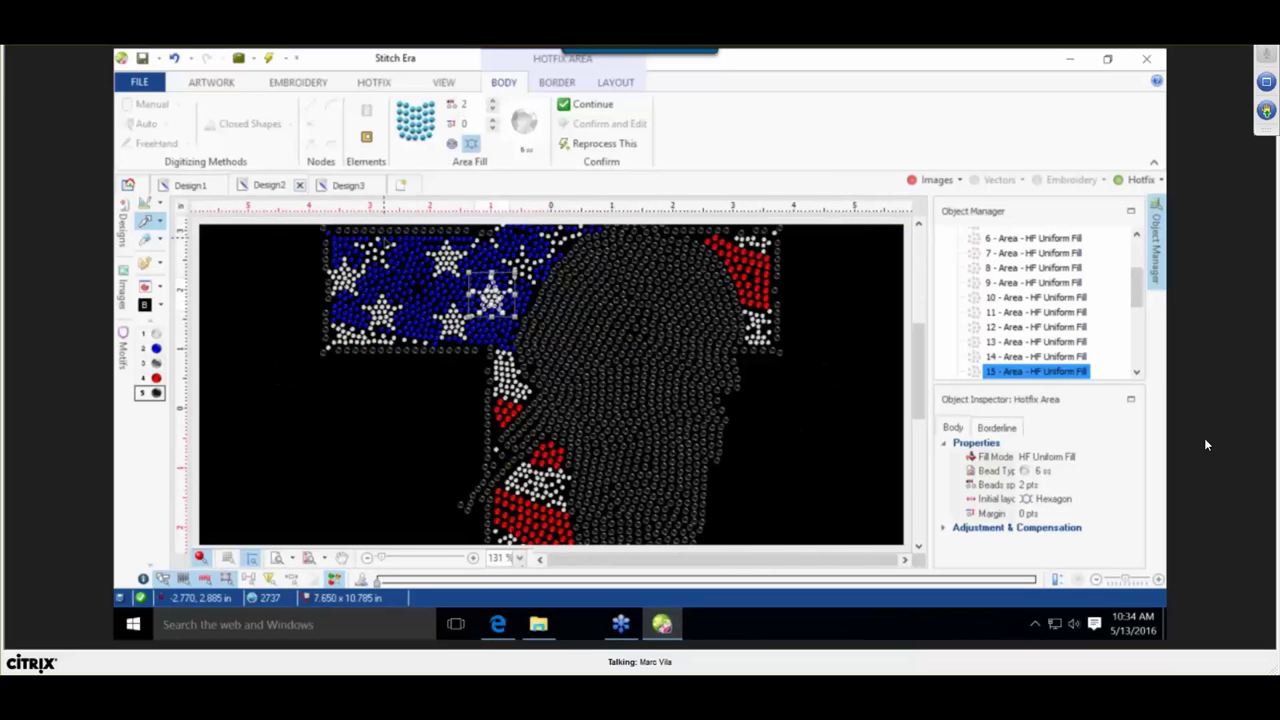
{"action": "key", "text": "plus"}
{"action": "key", "text": "plus"}
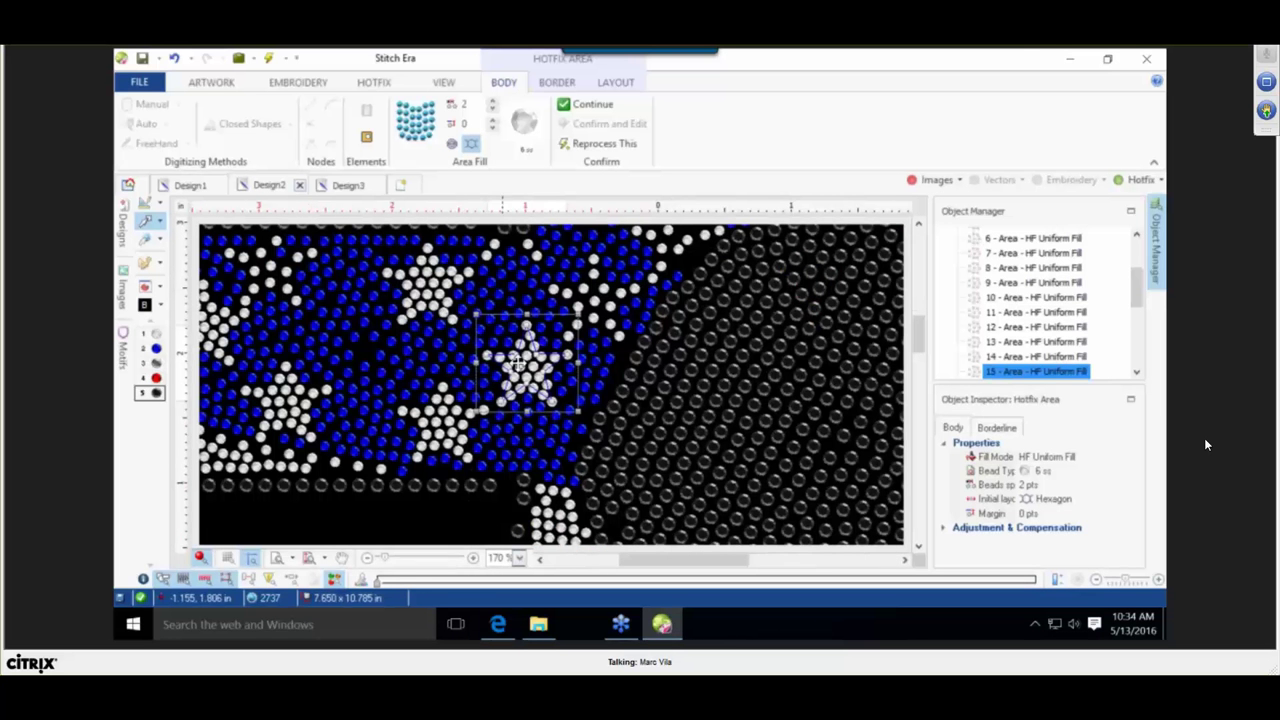
Ask "is 2 a big enough space for a cams machine?" in GoToWebinar's Questions box and collapse its control panel.
{"action": "left_click", "coordinate": [1265, 48]}
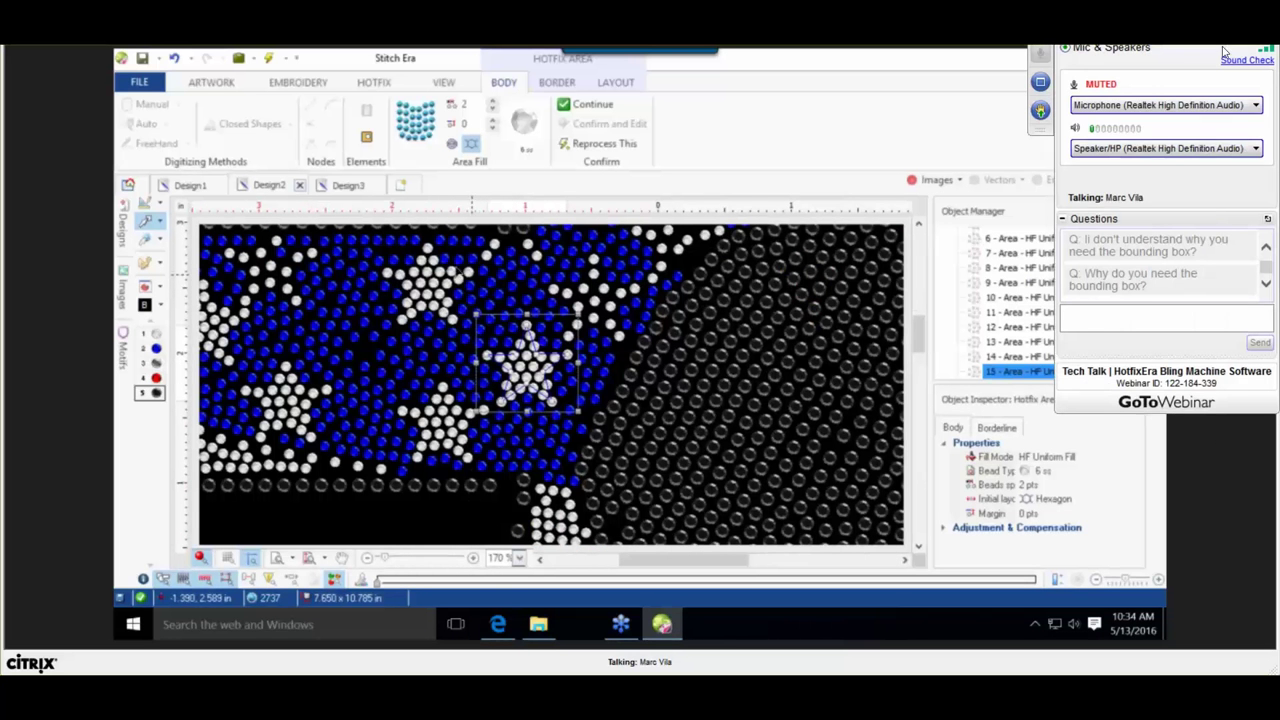
{"action": "left_click", "coordinate": [264, 270]}
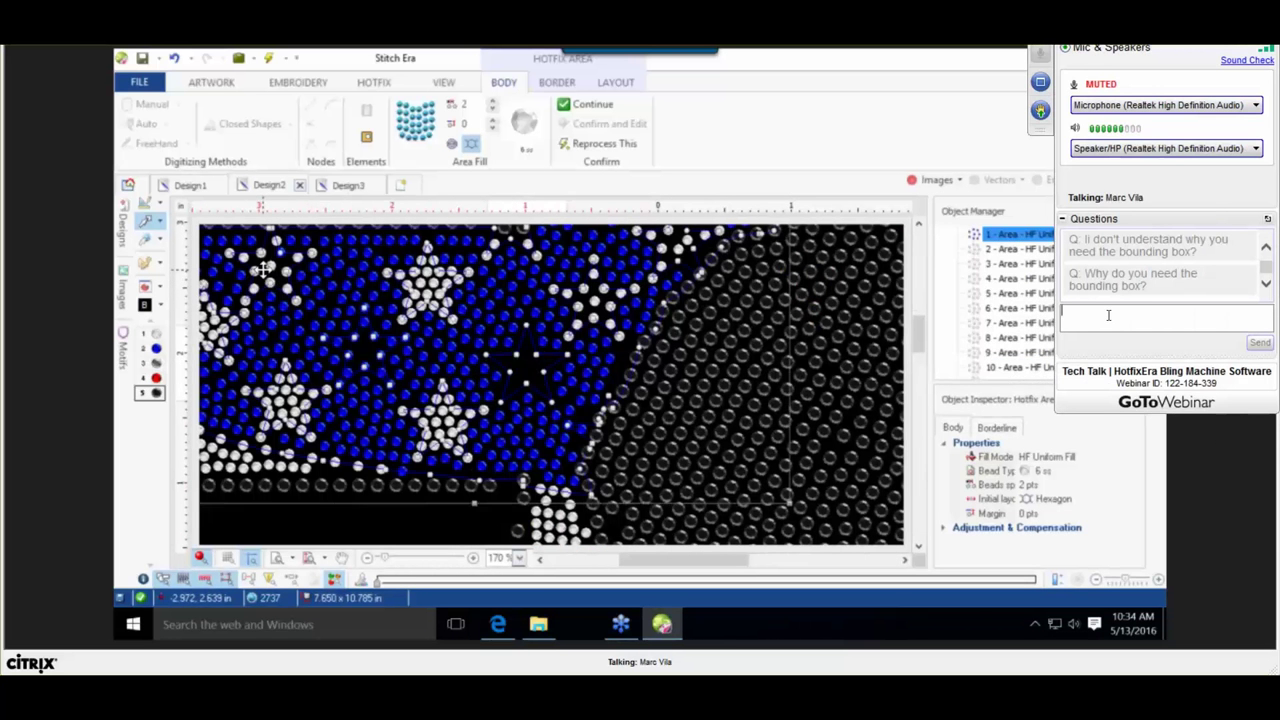
{"action": "left_click", "coordinate": [264, 270]}
{"action": "type", "text": "is"}
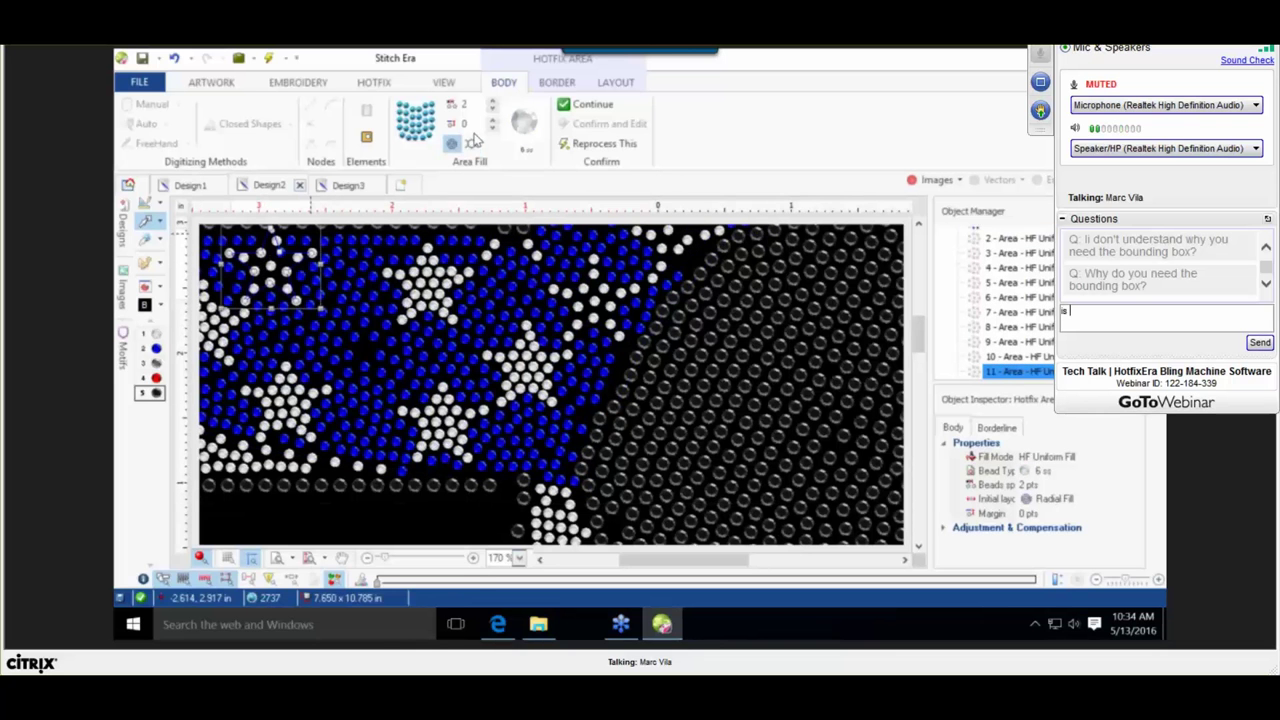
{"action": "type", "text": " 2 a big"}
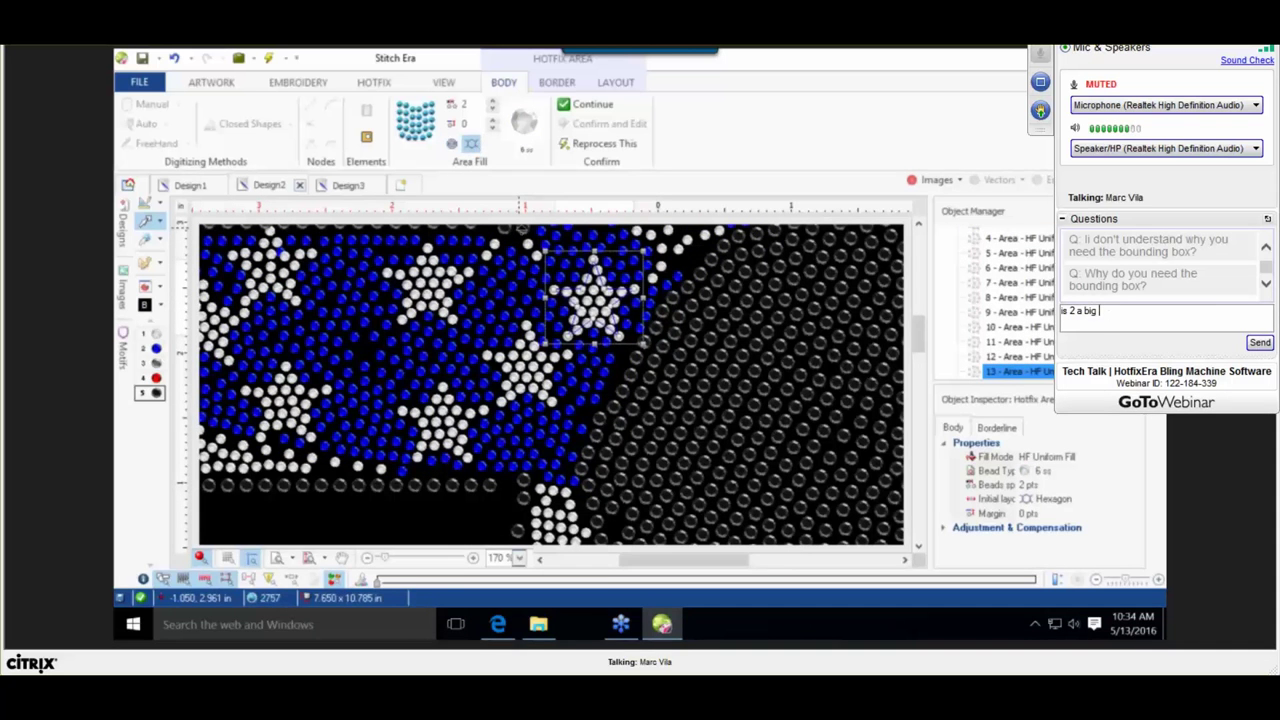
{"action": "type", "text": "enough"}
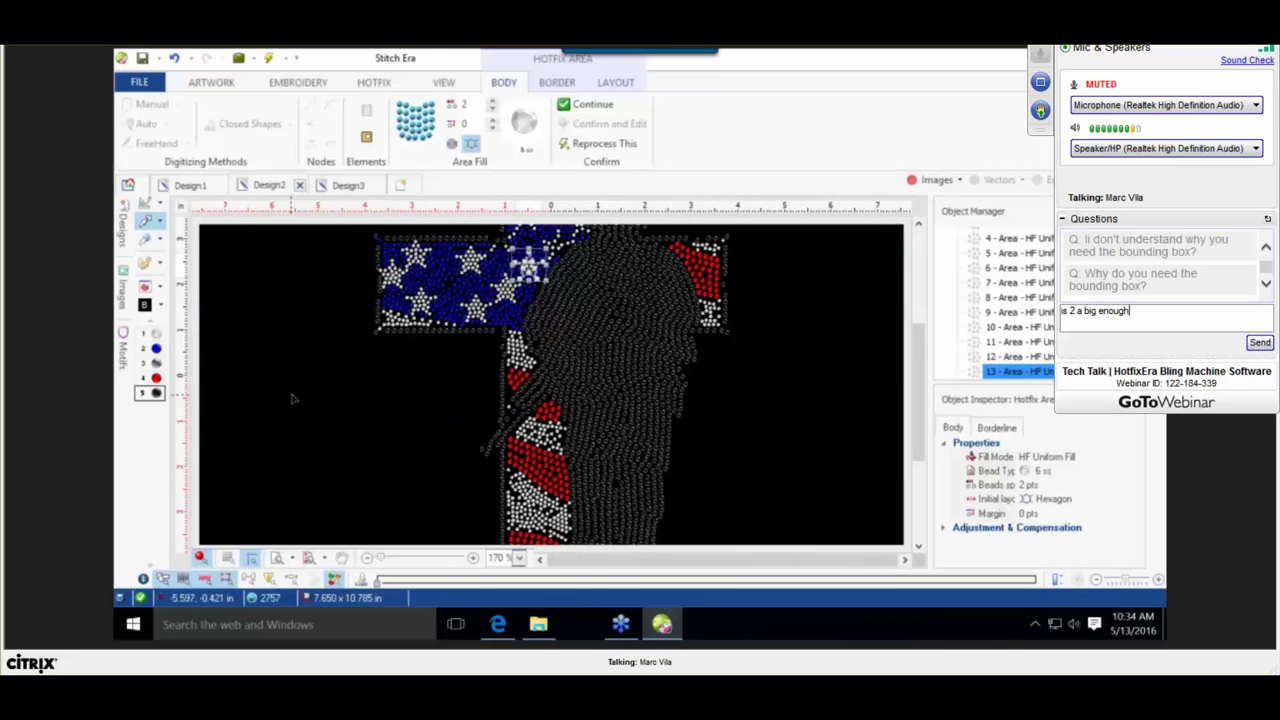
{"action": "type", "text": " space for a "}
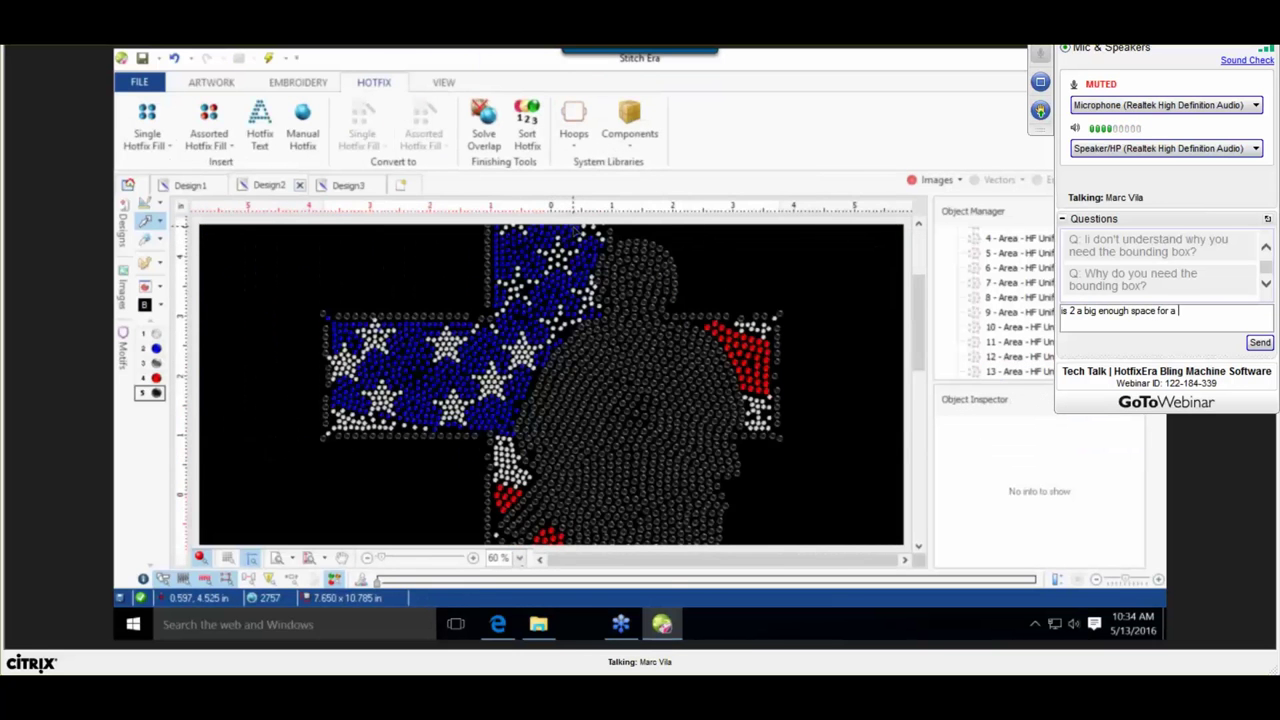
{"action": "type", "text": "cams machine?"}
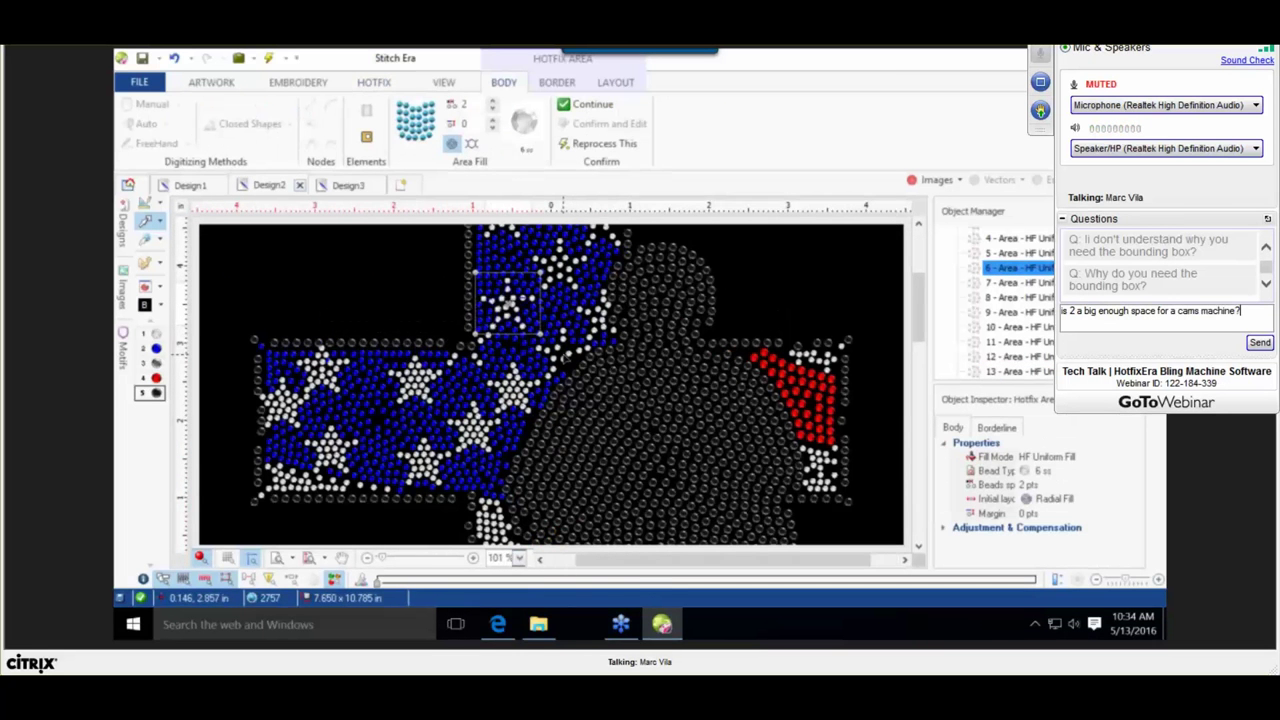
{"action": "key", "text": "Return"}
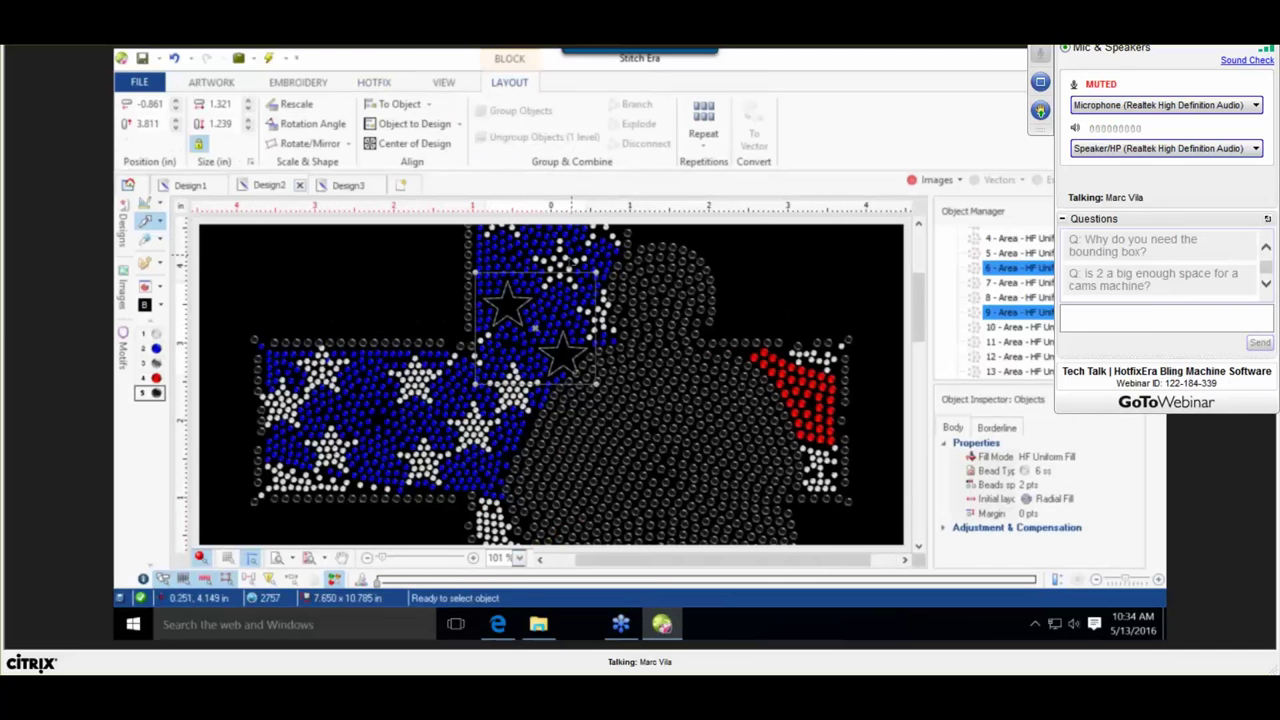
{"action": "left_click", "coordinate": [1040, 48]}
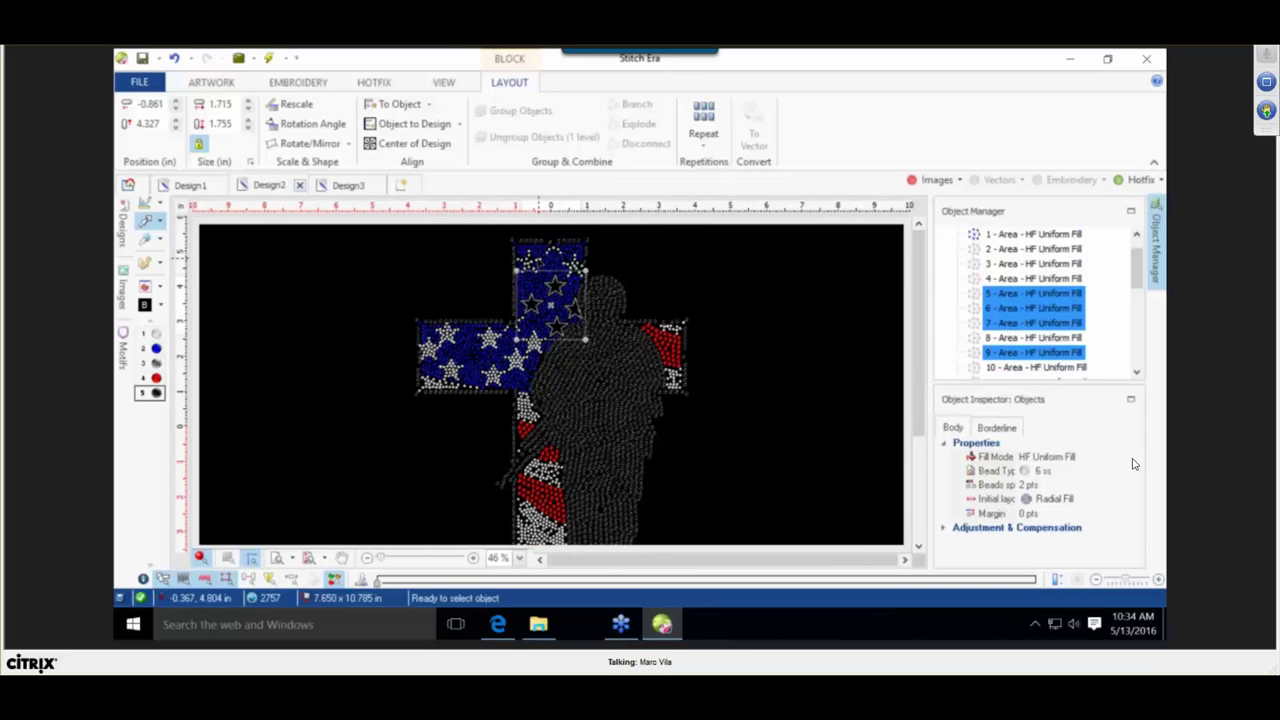
Add the three topmost stars of the cross to the star selection and set the initial layout of all selected stars to Hexagon.
{"action": "left_click", "coordinate": [527, 264], "text": "ctrl"}
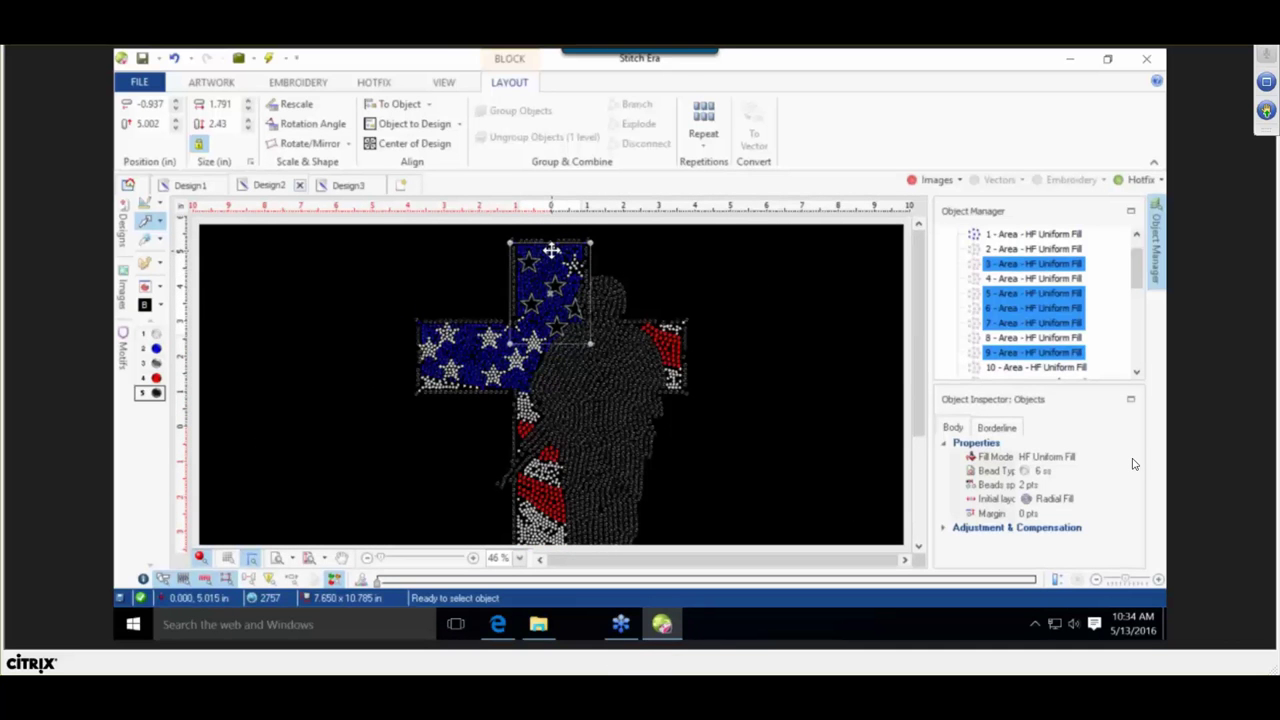
{"action": "left_click", "coordinate": [553, 247], "text": "shift"}
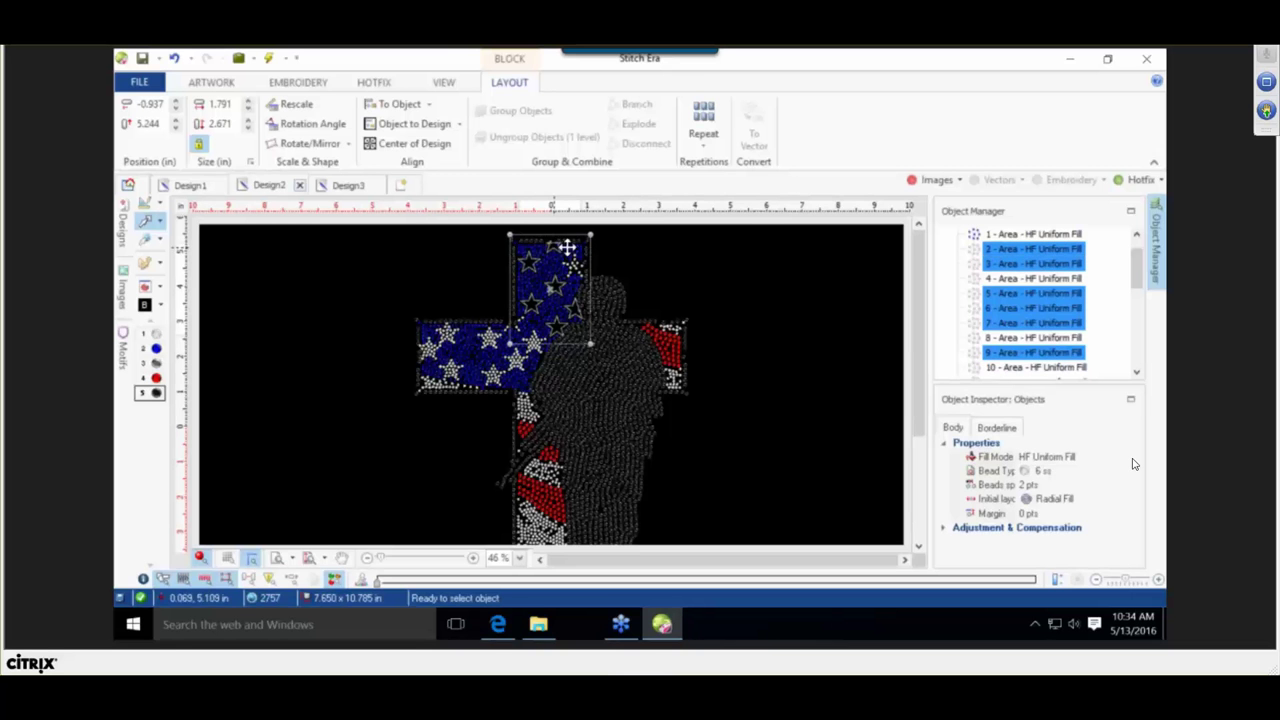
{"action": "left_click", "coordinate": [576, 267], "text": "shift"}
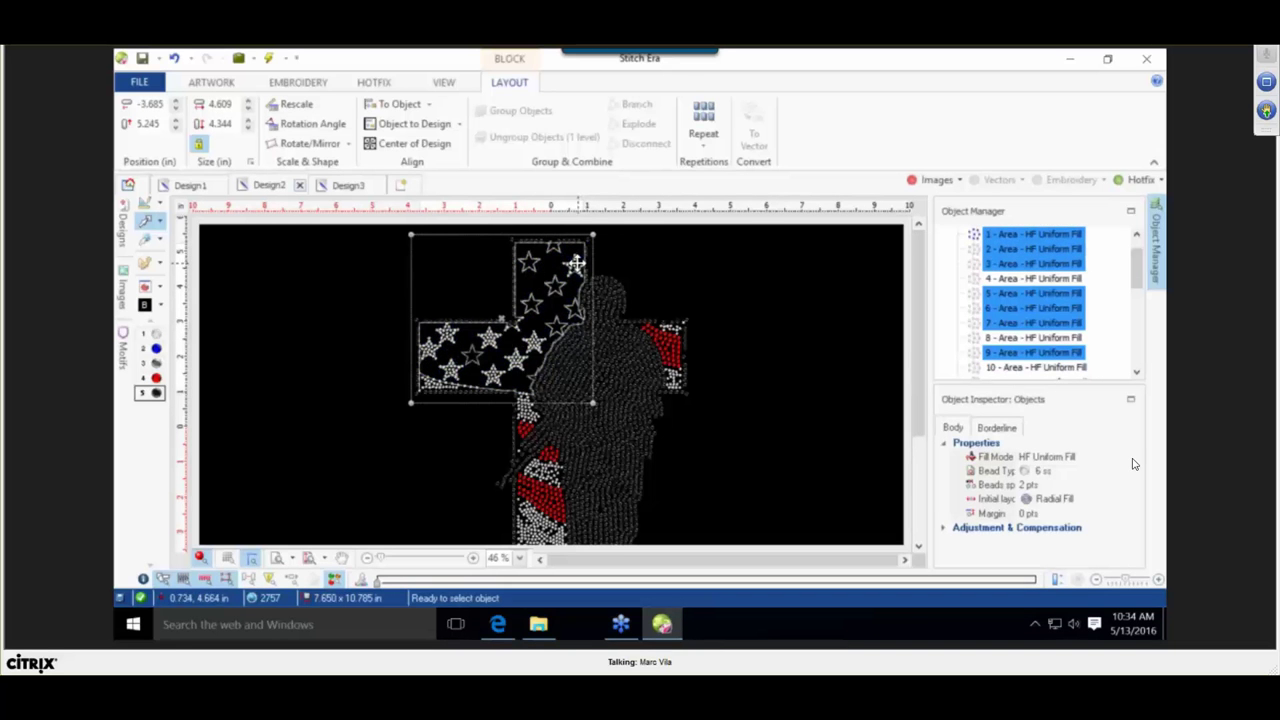
{"action": "left_click", "coordinate": [576, 266], "text": "shift"}
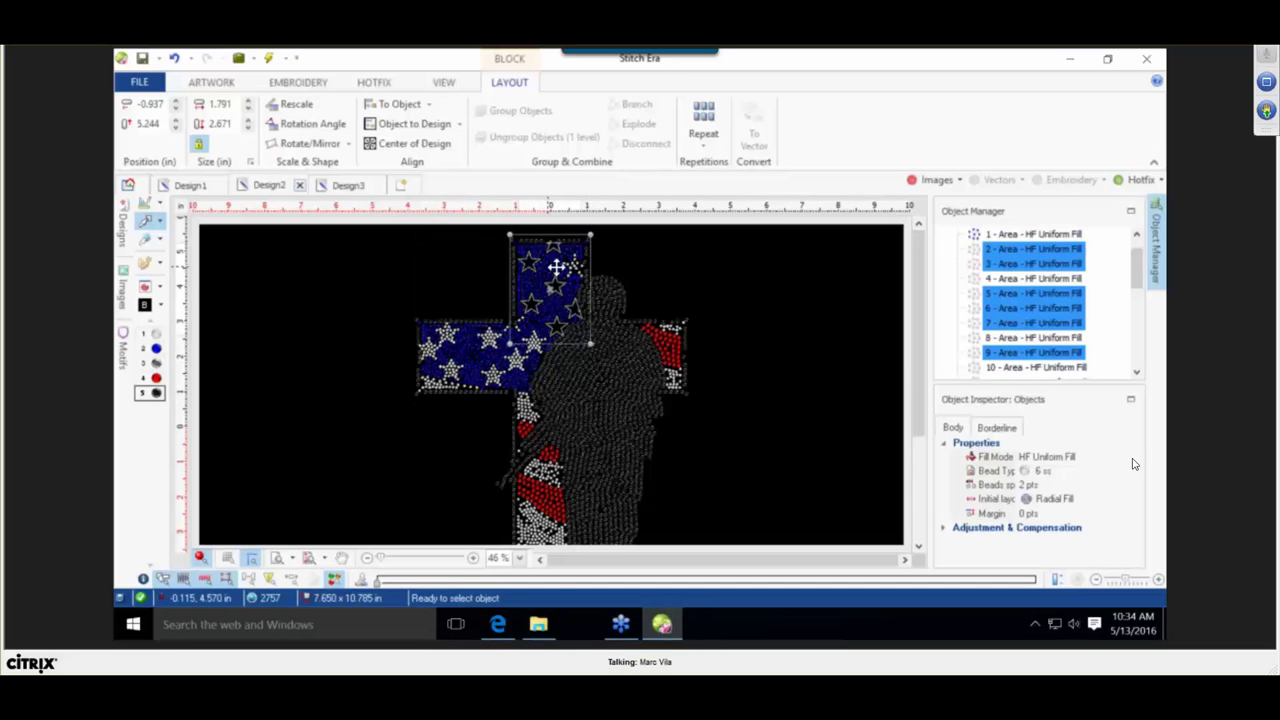
{"action": "left_click", "coordinate": [577, 263], "text": "shift"}
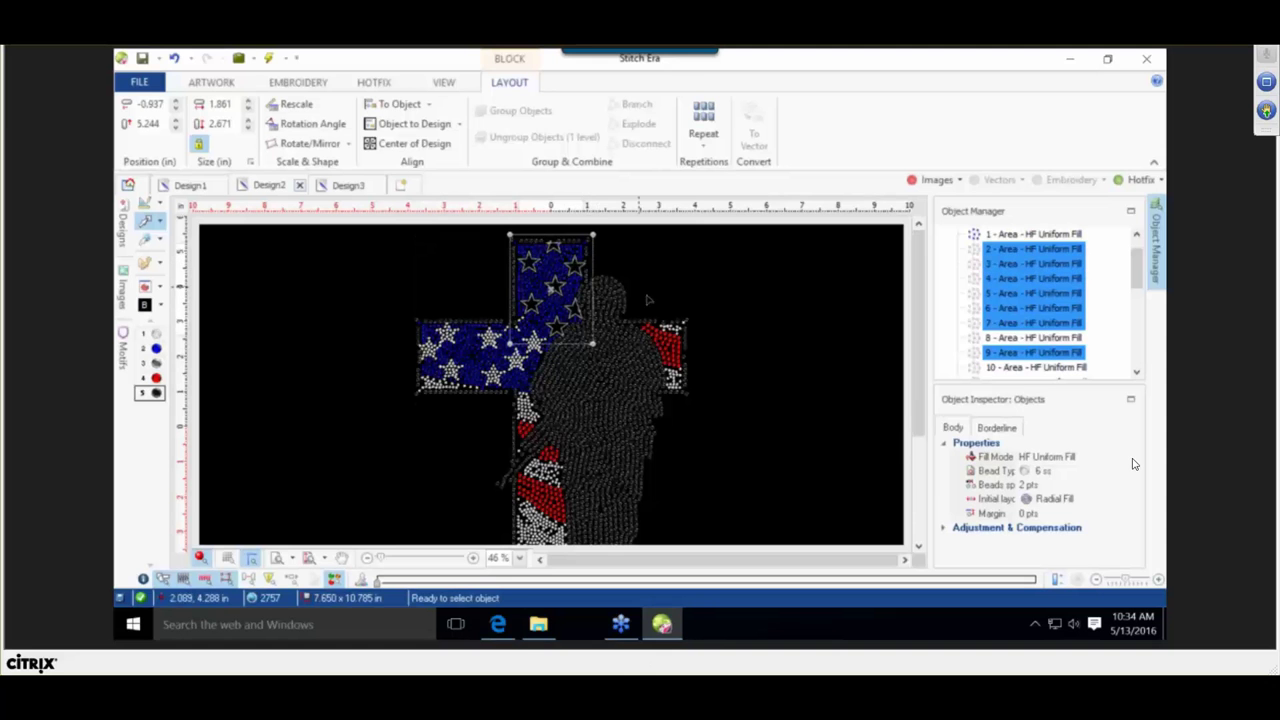
{"action": "left_click", "coordinate": [1057, 499]}
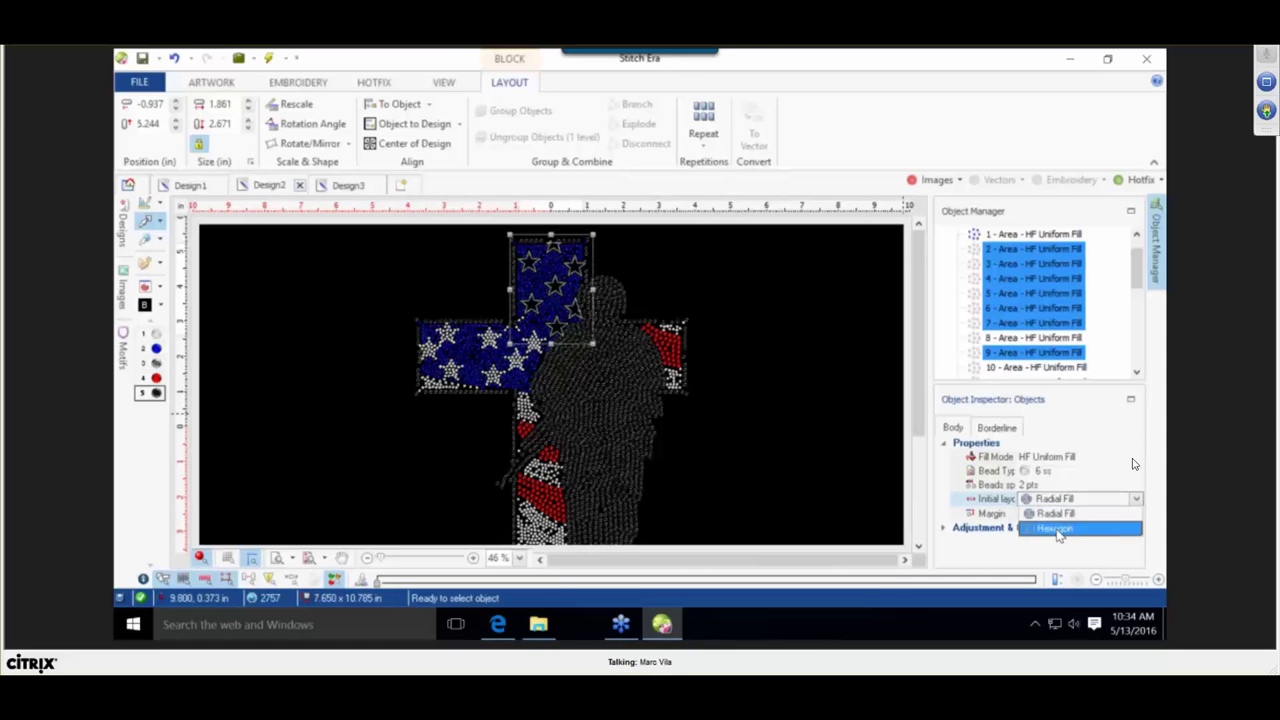
{"action": "left_click", "coordinate": [1057, 528]}
{"action": "left_click", "coordinate": [843, 380]}
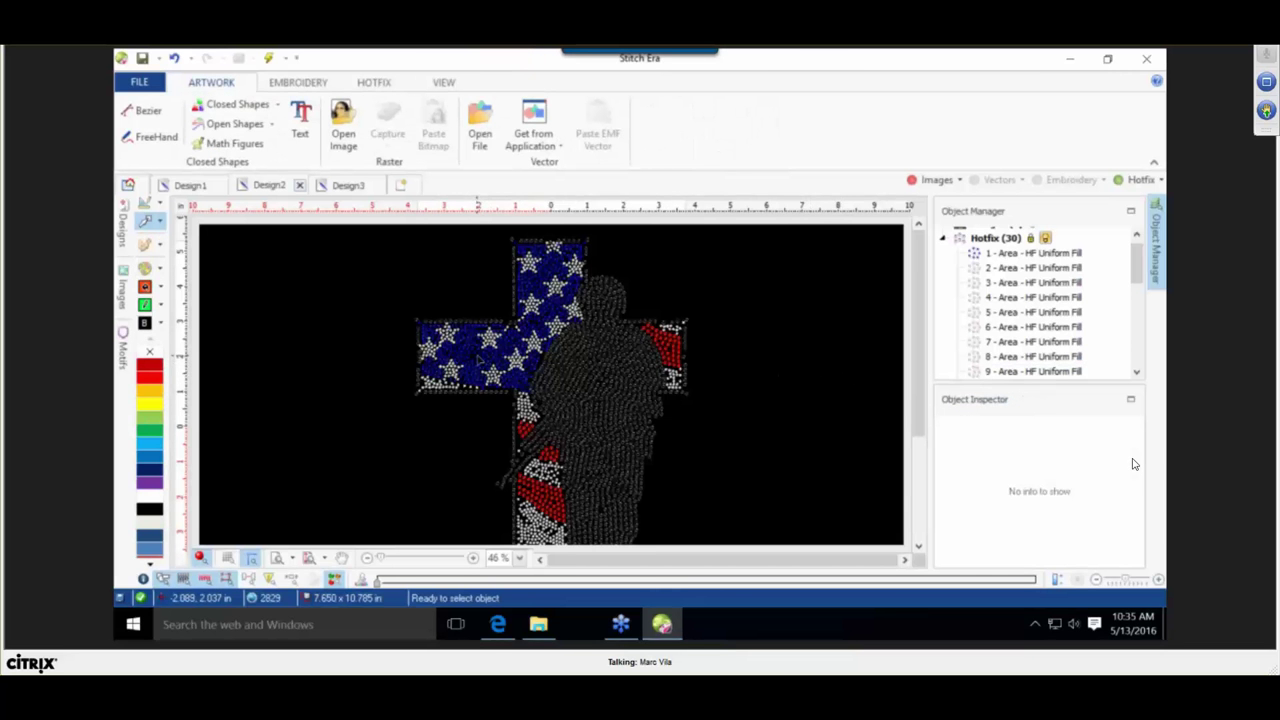
Duplicate the lower-left hexagon-filled star on the cross's left arm and move the copy into the empty blue gap up and right of it.
{"action": "scroll", "coordinate": [477, 356], "scroll_direction": "up", "scroll_amount": 1}
{"action": "scroll", "coordinate": [477, 352], "scroll_direction": "up", "scroll_amount": 2}
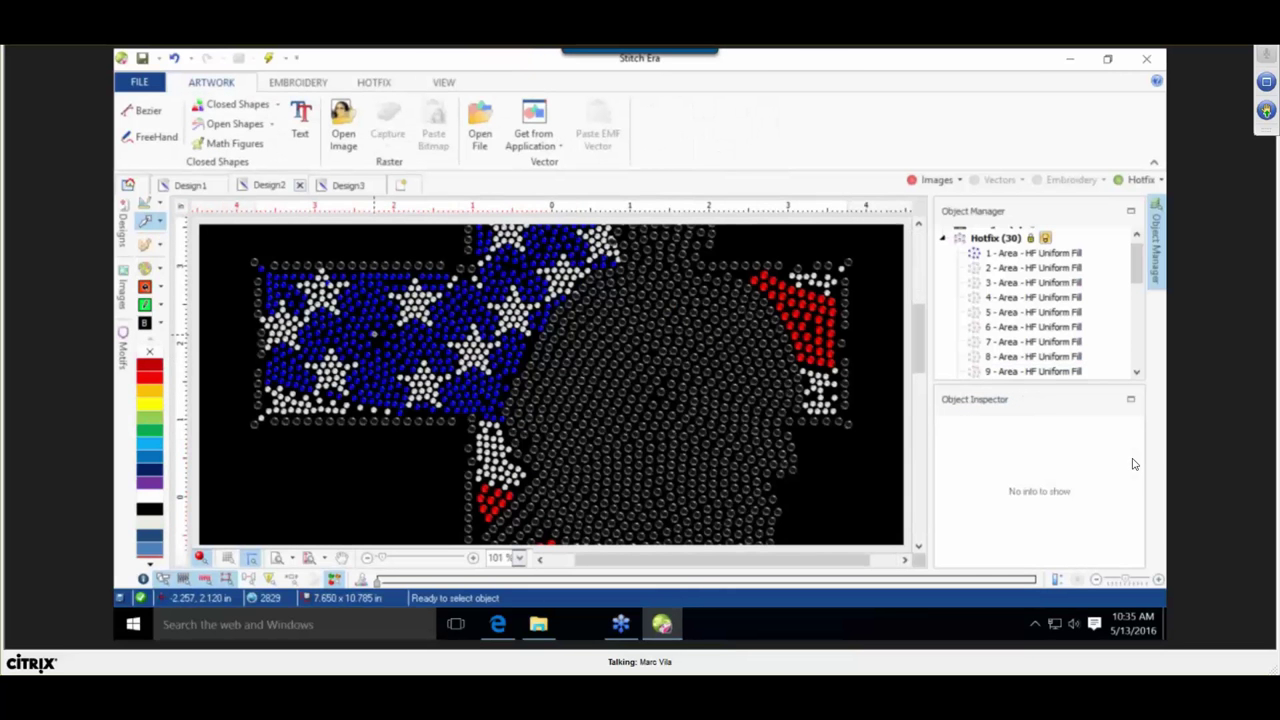
{"action": "left_click", "coordinate": [377, 340]}
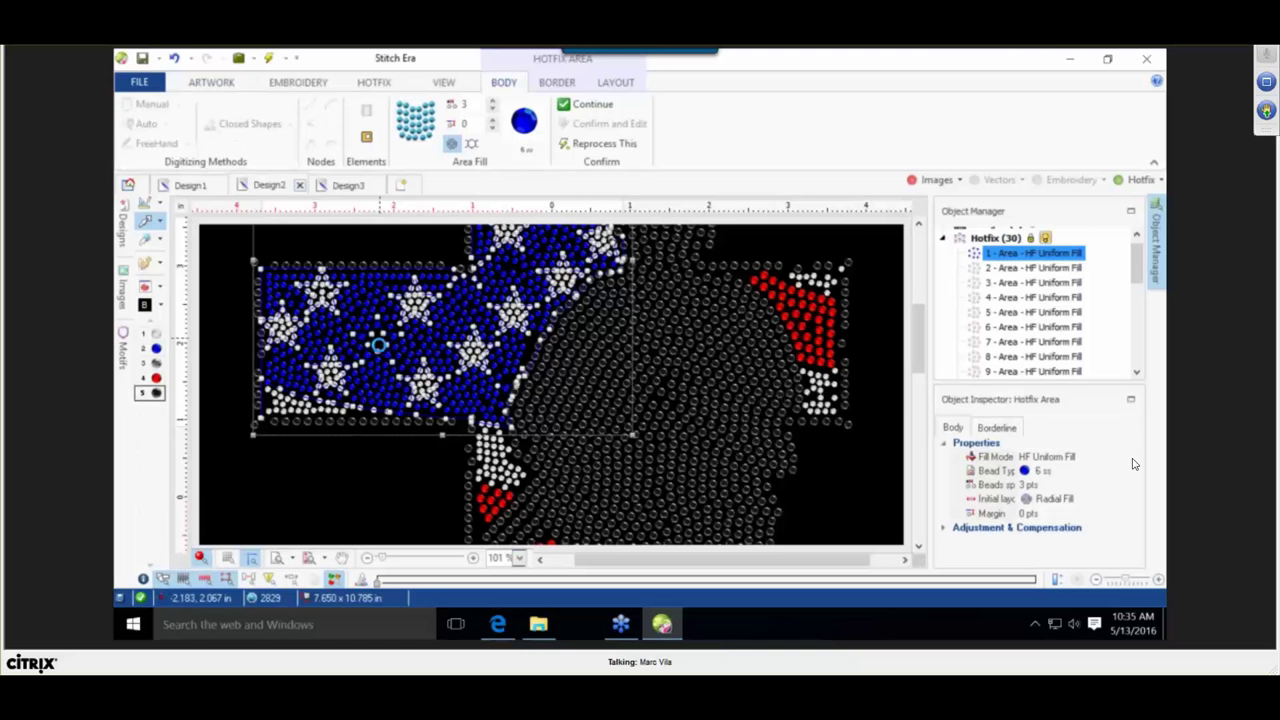
{"action": "left_click", "coordinate": [295, 506]}
{"action": "left_click", "coordinate": [334, 373]}
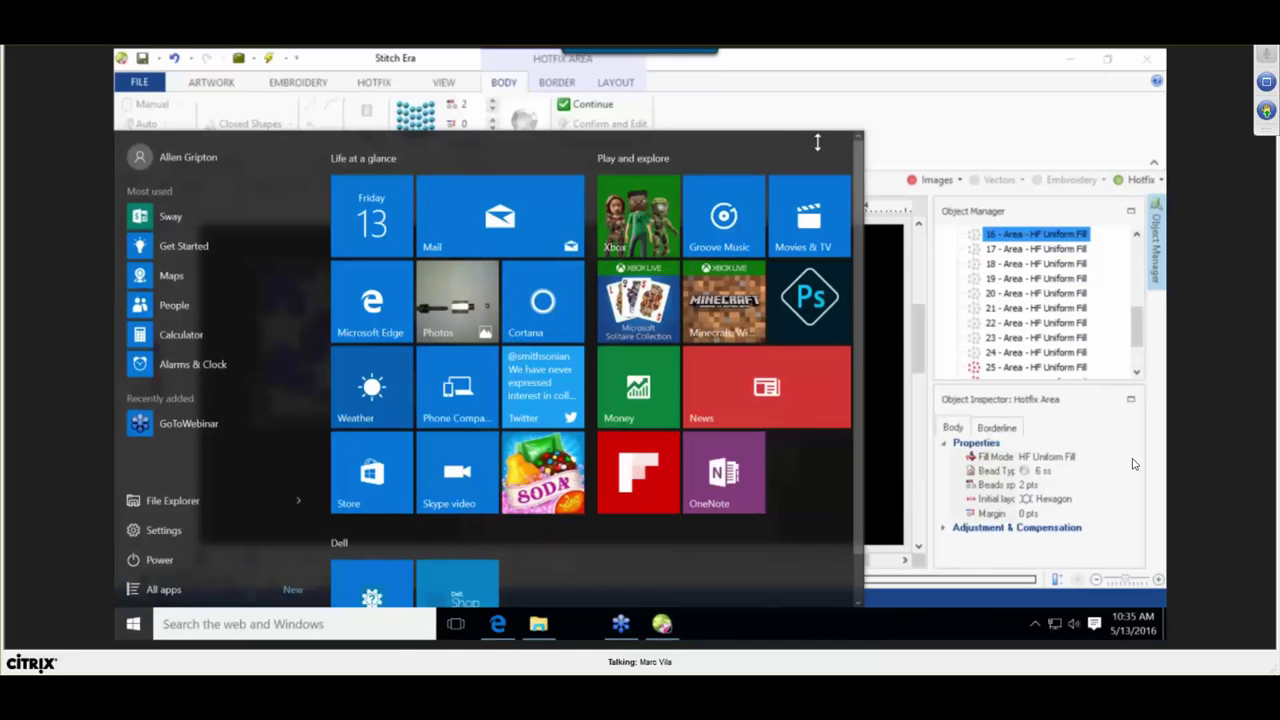
{"action": "left_click", "coordinate": [904, 107]}
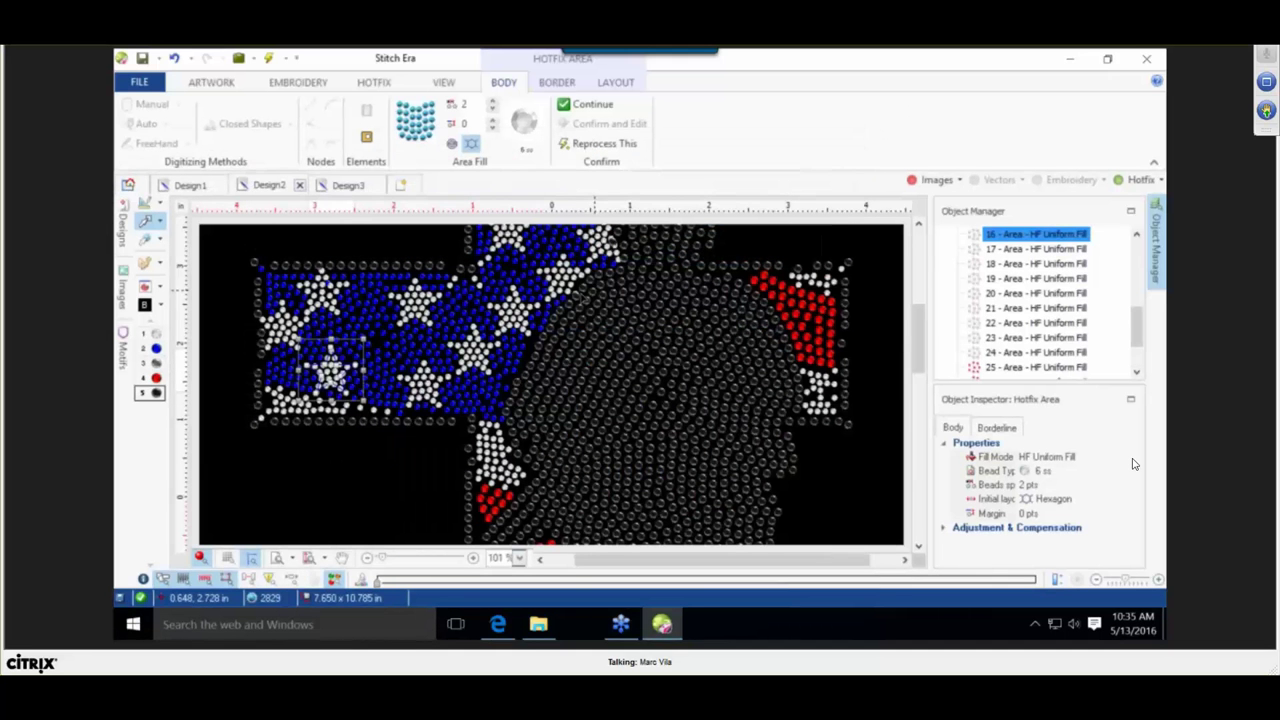
{"action": "key", "text": "ctrl+d"}
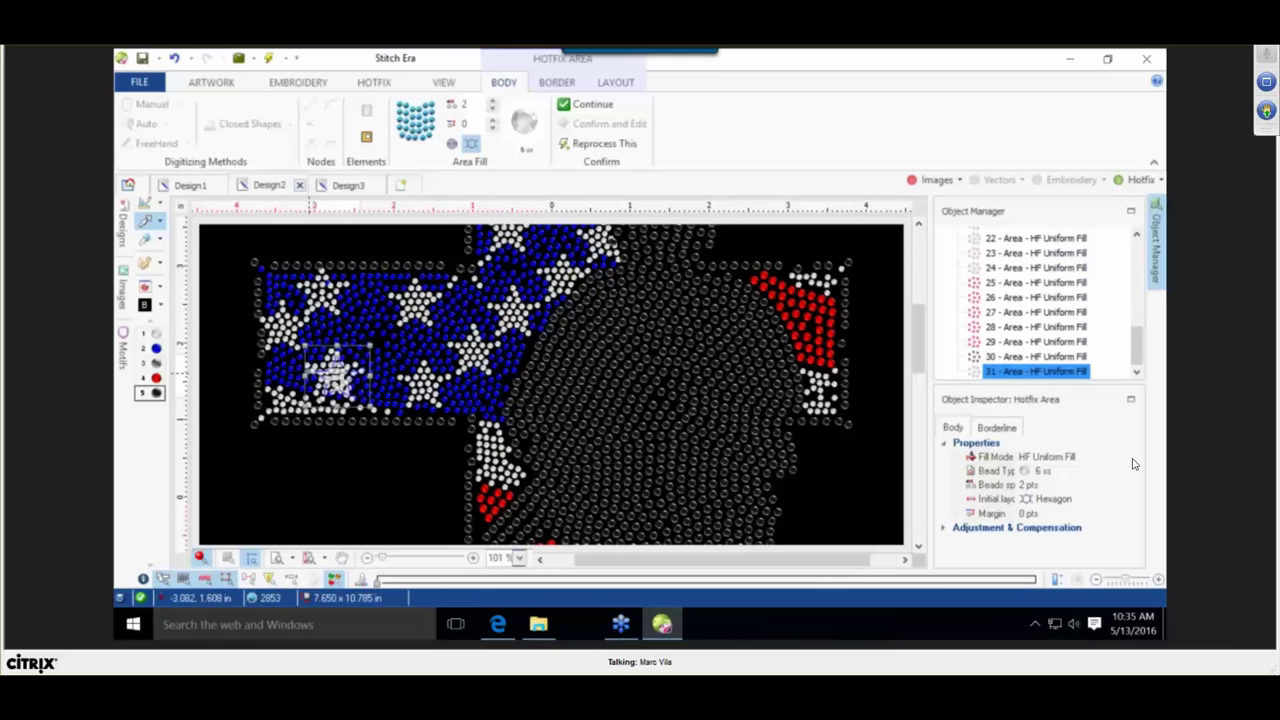
{"action": "left_click_drag", "start_coordinate": [340, 377], "coordinate": [380, 340]}
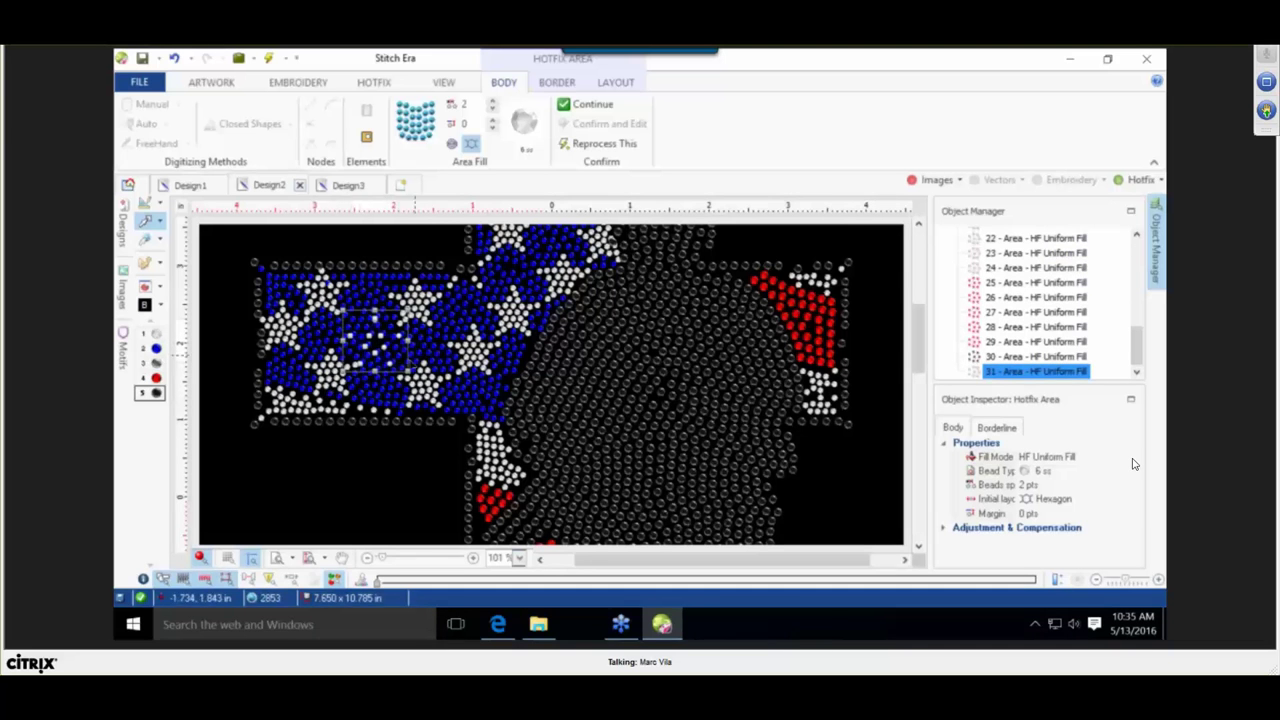
Solve all hotfix stone overlaps in the design and check the stars on the cross's left arm.
{"action": "left_click", "coordinate": [343, 464]}
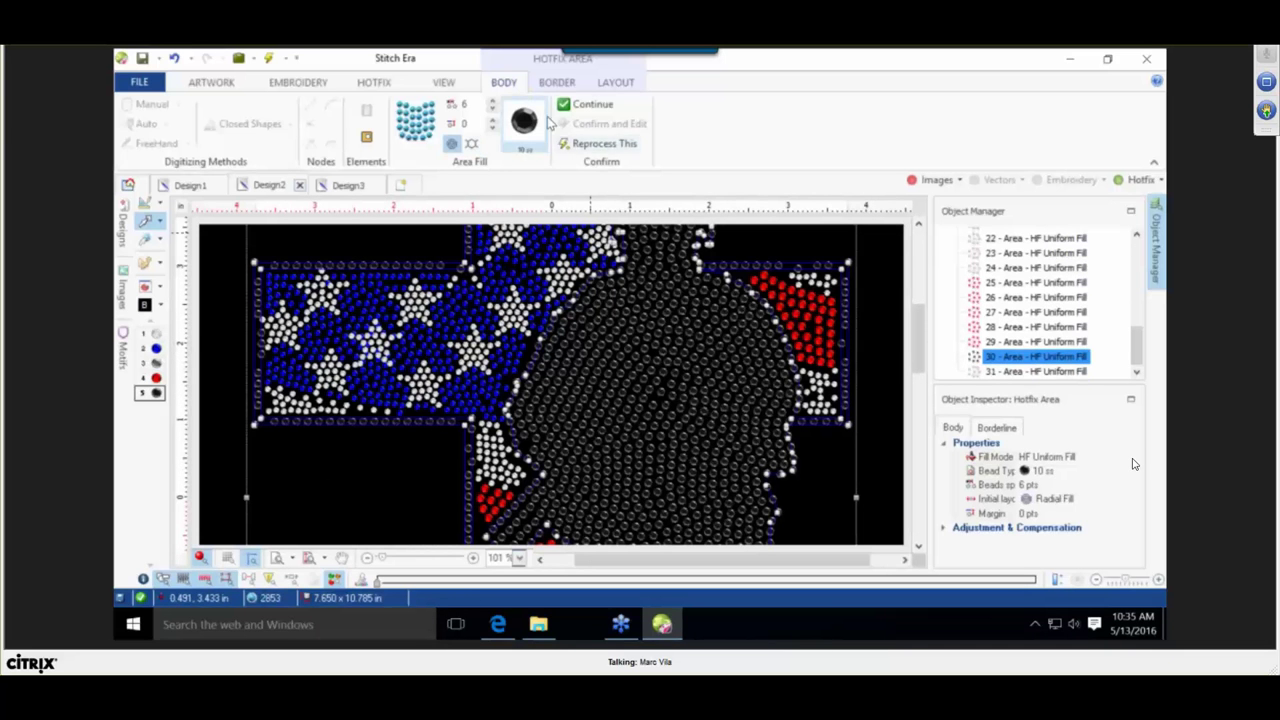
{"action": "left_click", "coordinate": [380, 84]}
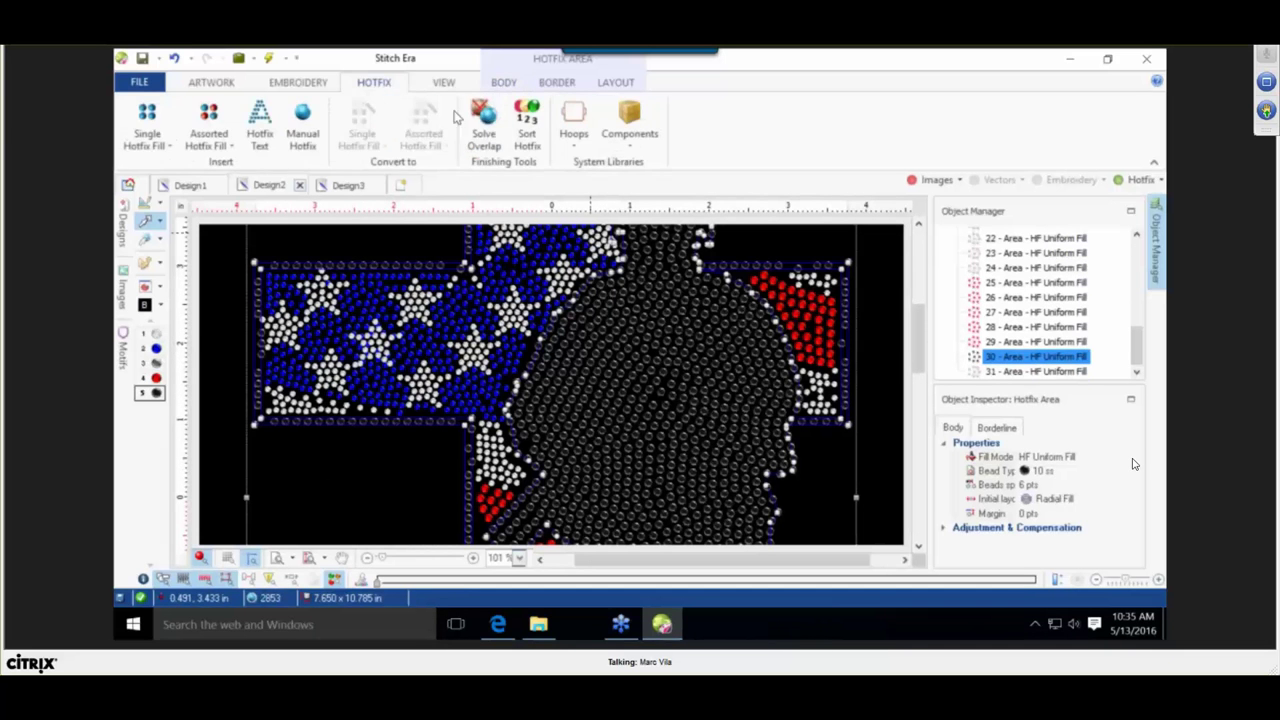
{"action": "left_click", "coordinate": [430, 117]}
{"action": "left_click", "coordinate": [430, 110]}
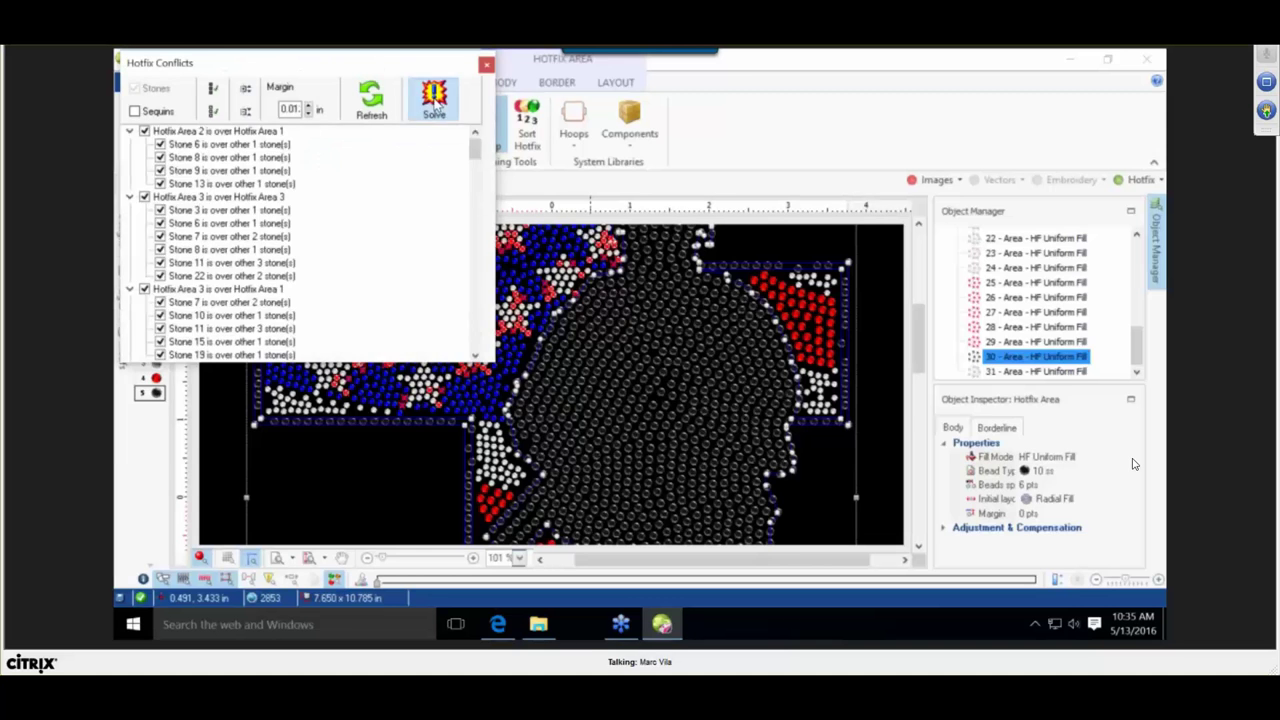
{"action": "left_click", "coordinate": [487, 65]}
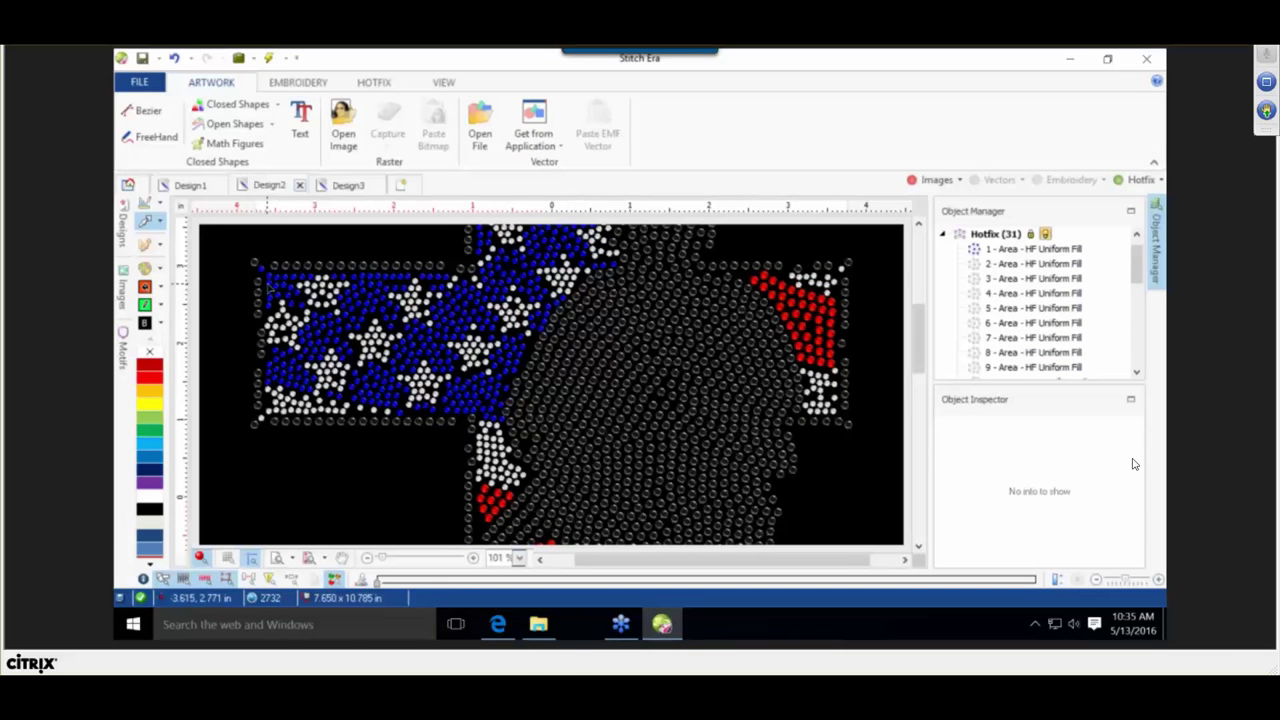
{"action": "scroll", "coordinate": [265, 271], "scroll_direction": "up", "scroll_amount": 1}
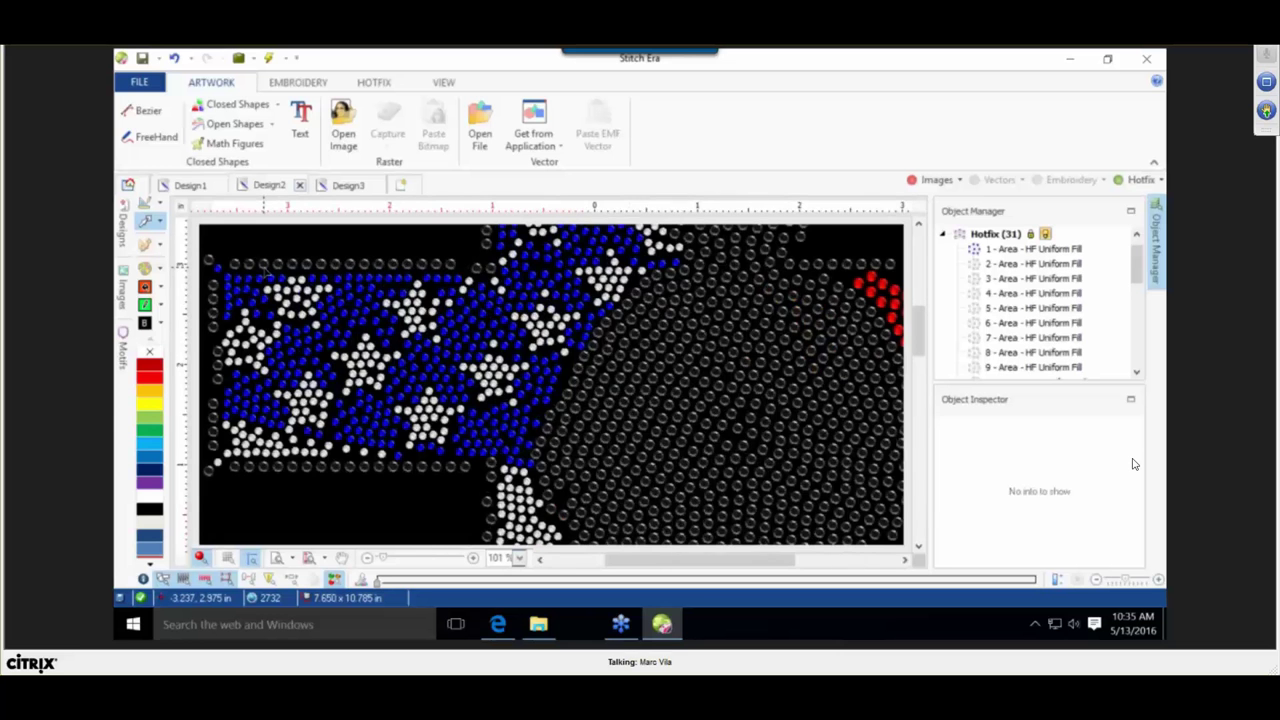
{"action": "key", "text": "plus"}
{"action": "key", "text": "minus"}
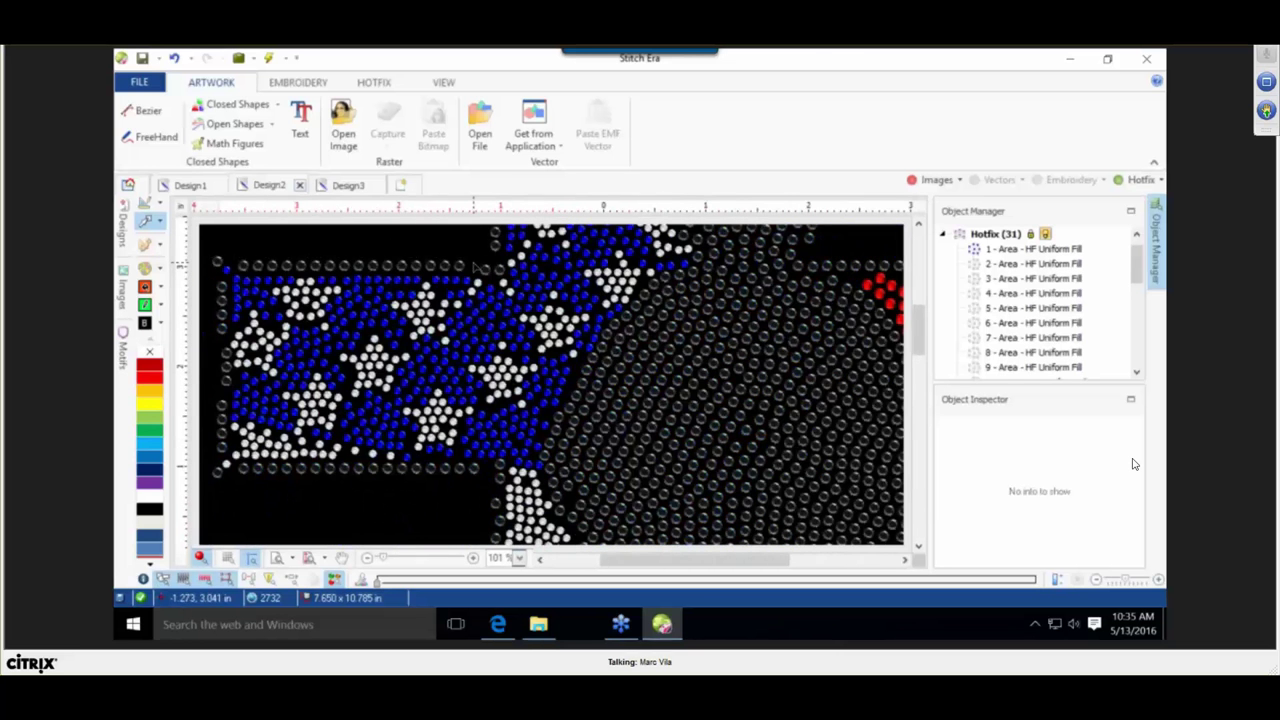
{"action": "key", "text": "minus"}
{"action": "key", "text": "minus"}
{"action": "key", "text": "minus"}
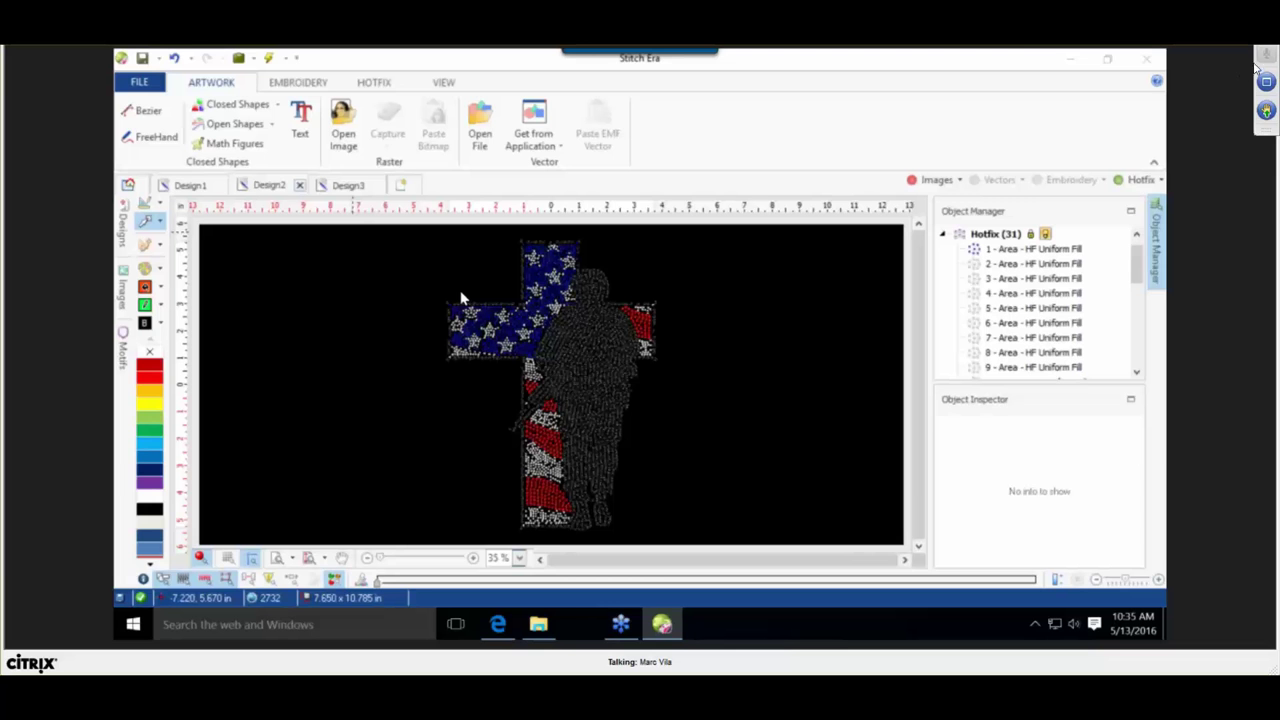
Send "you set the spacing to "2"" in GoToWebinar's Questions box and collapse its control panel.
{"action": "left_click", "coordinate": [1265, 56]}
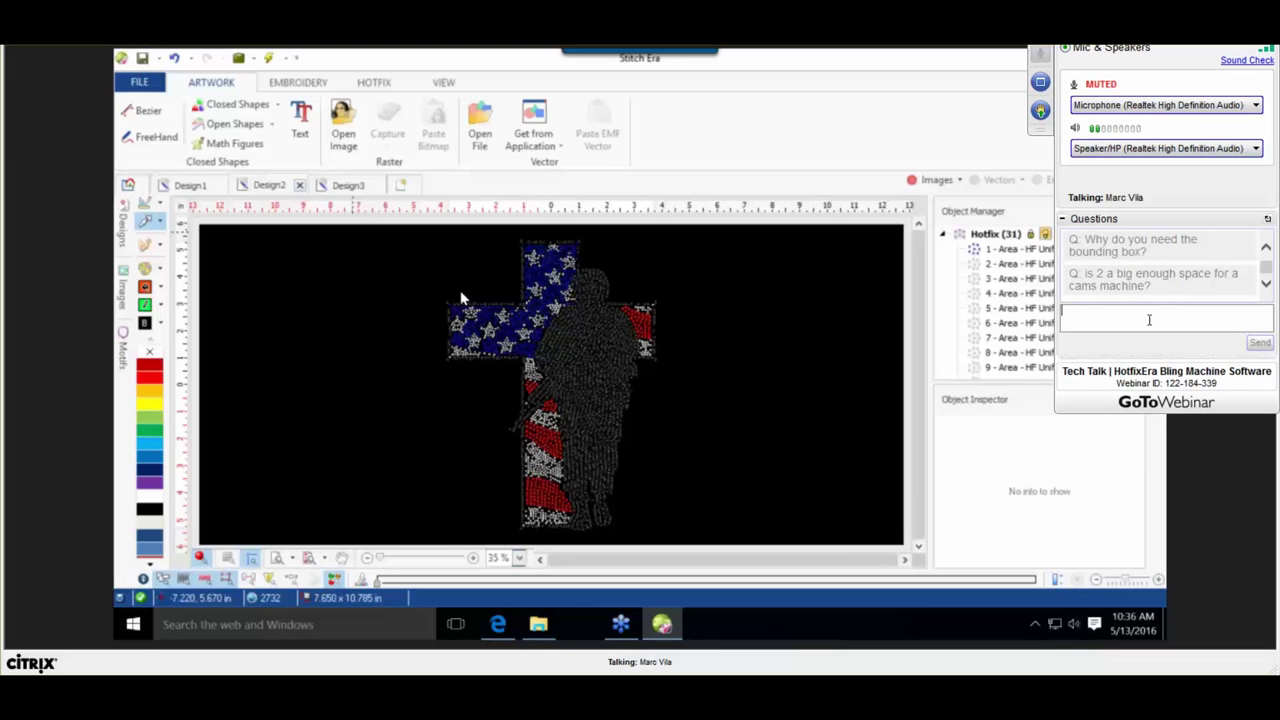
{"action": "type", "text": "you set"}
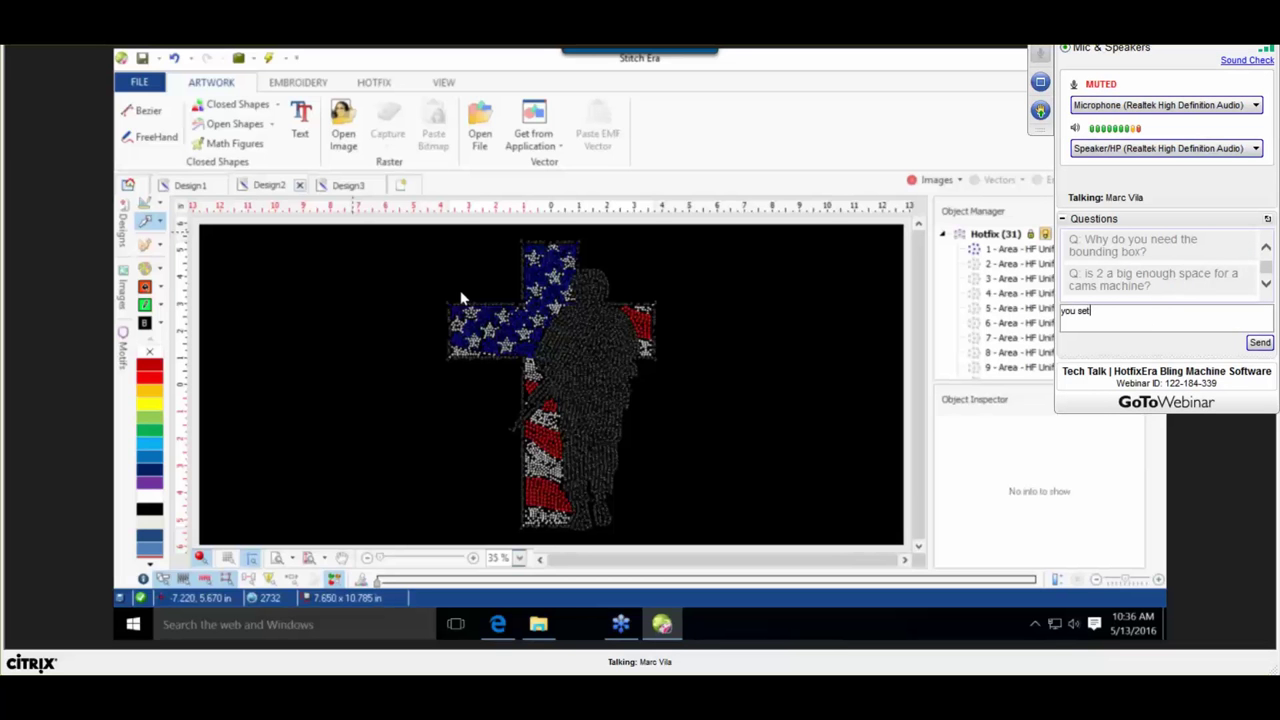
{"action": "type", "text": " the di"}
{"action": "type", "text": "spacing to"}
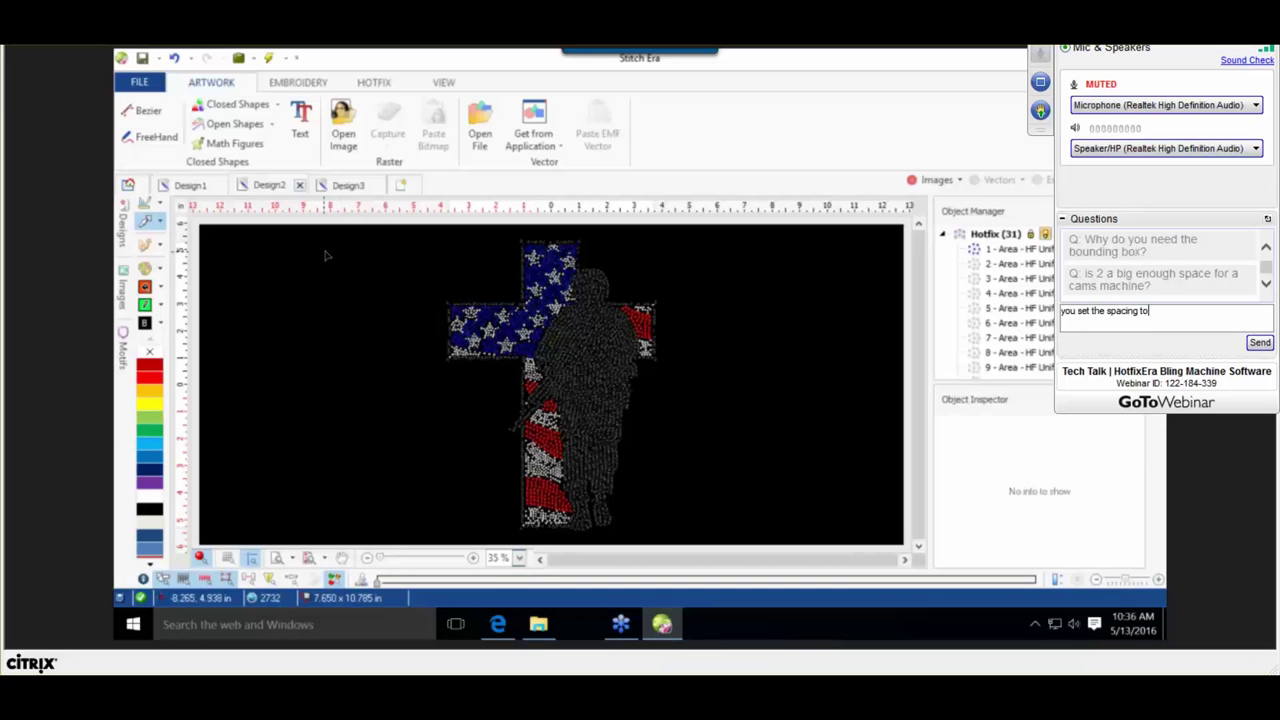
{"action": "type", "text": " \"2\""}
{"action": "key", "text": "Return"}
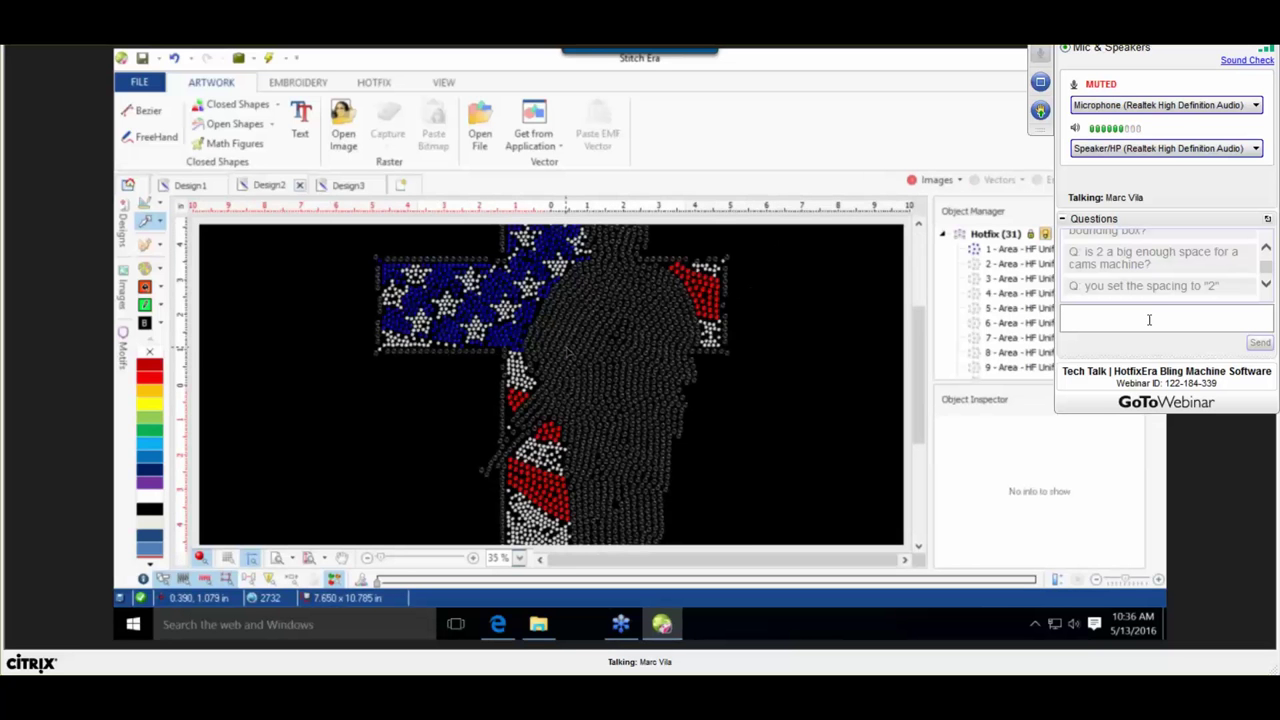
{"action": "left_click", "coordinate": [1040, 52]}
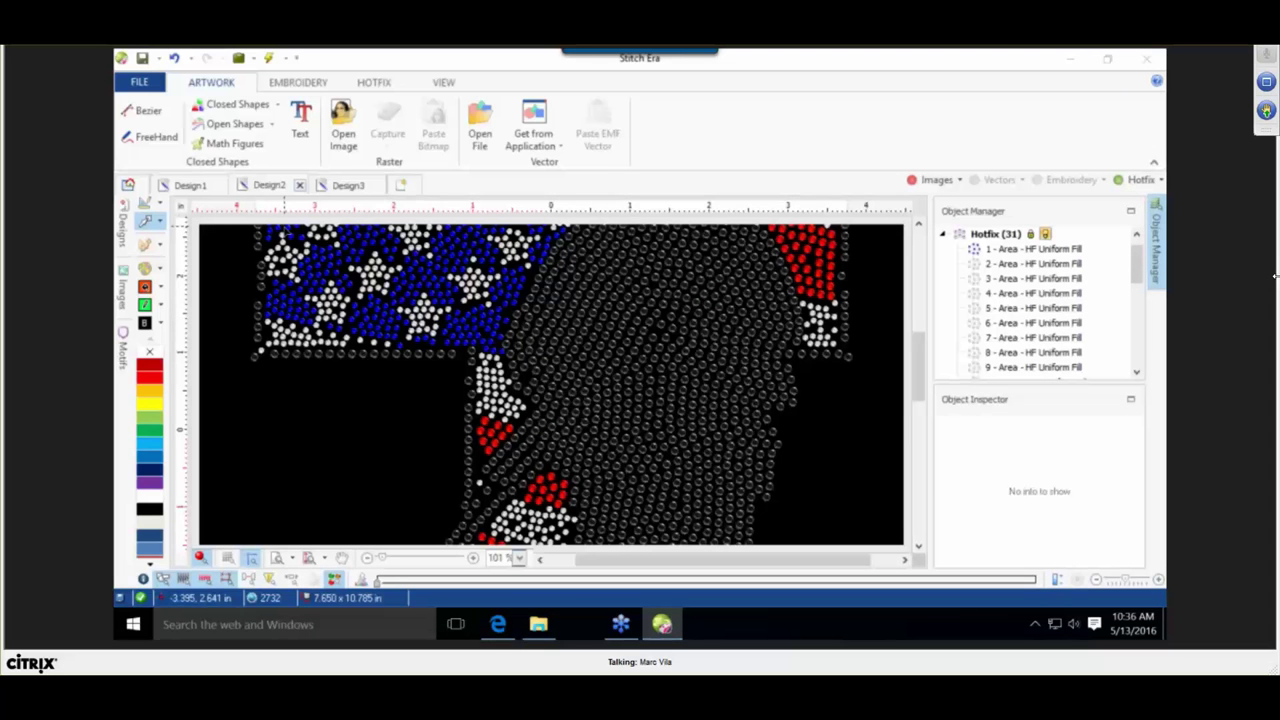
Place a manual blue 6 ss hotfix stone in the gap just left of the duplicated star's center.
{"action": "scroll", "coordinate": [285, 227], "scroll_direction": "up", "scroll_amount": 3}
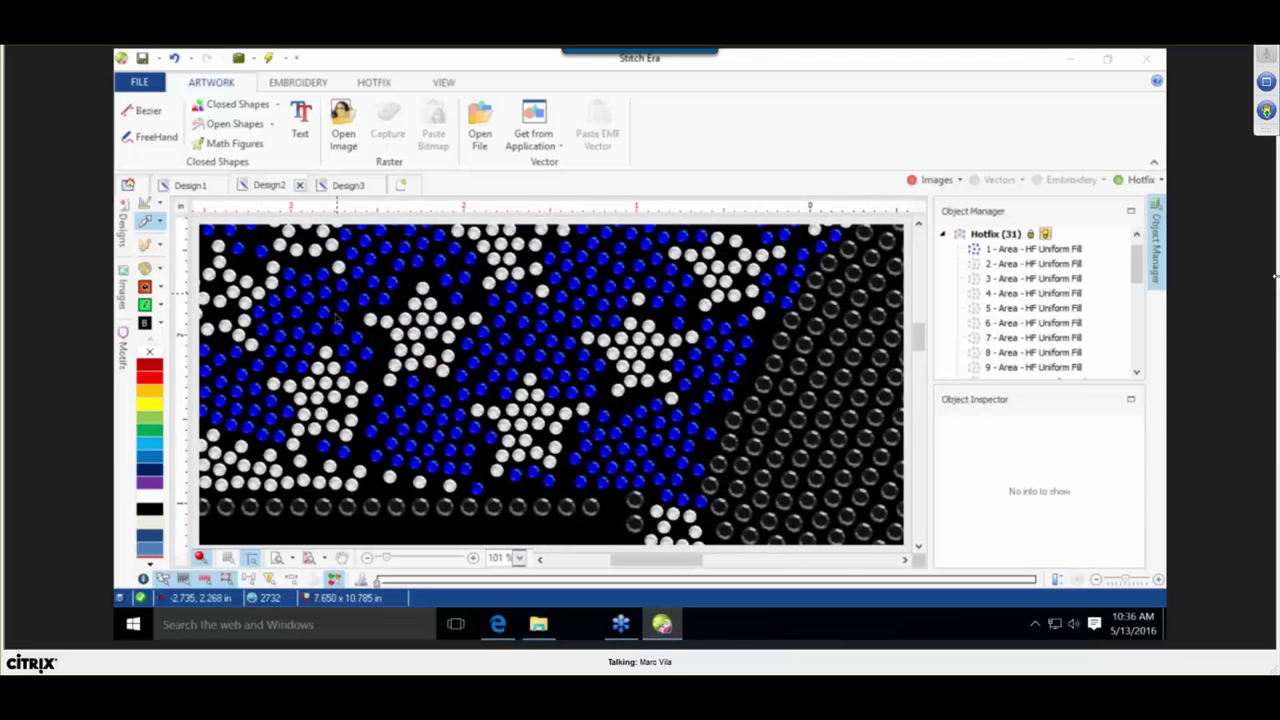
{"action": "left_click", "coordinate": [337, 318]}
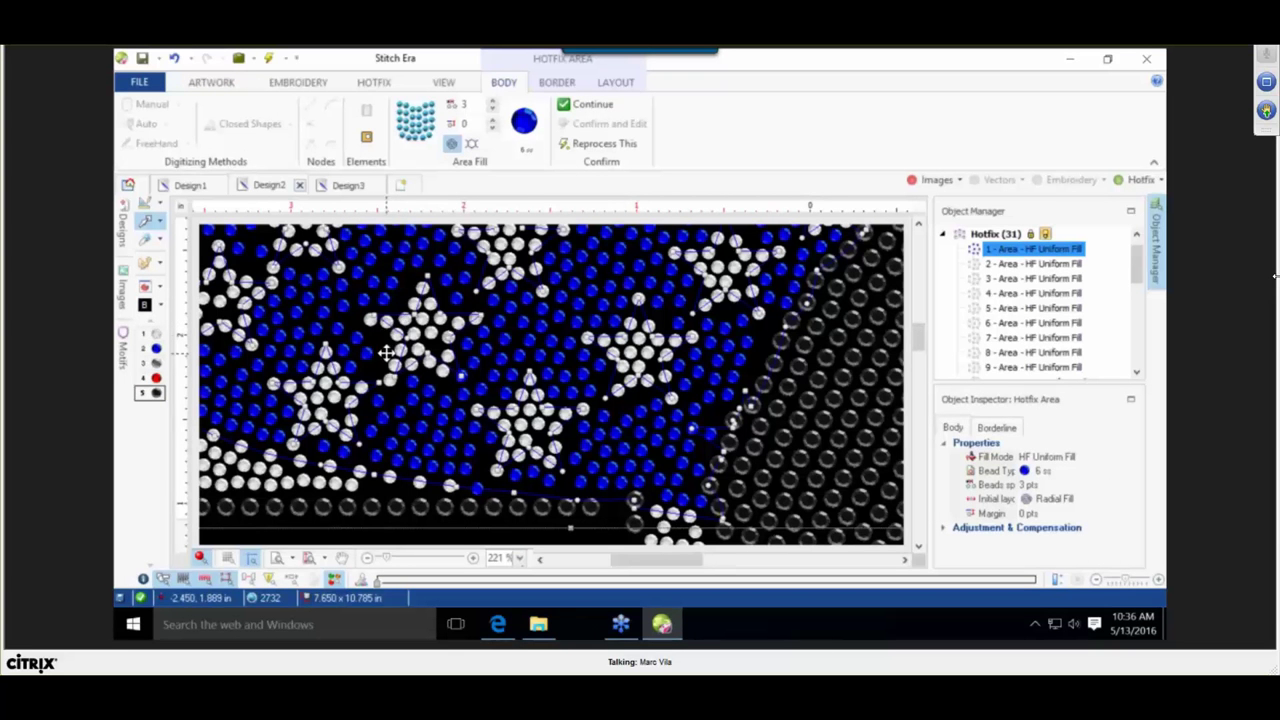
{"action": "scroll", "coordinate": [370, 342], "scroll_direction": "up", "scroll_amount": 1}
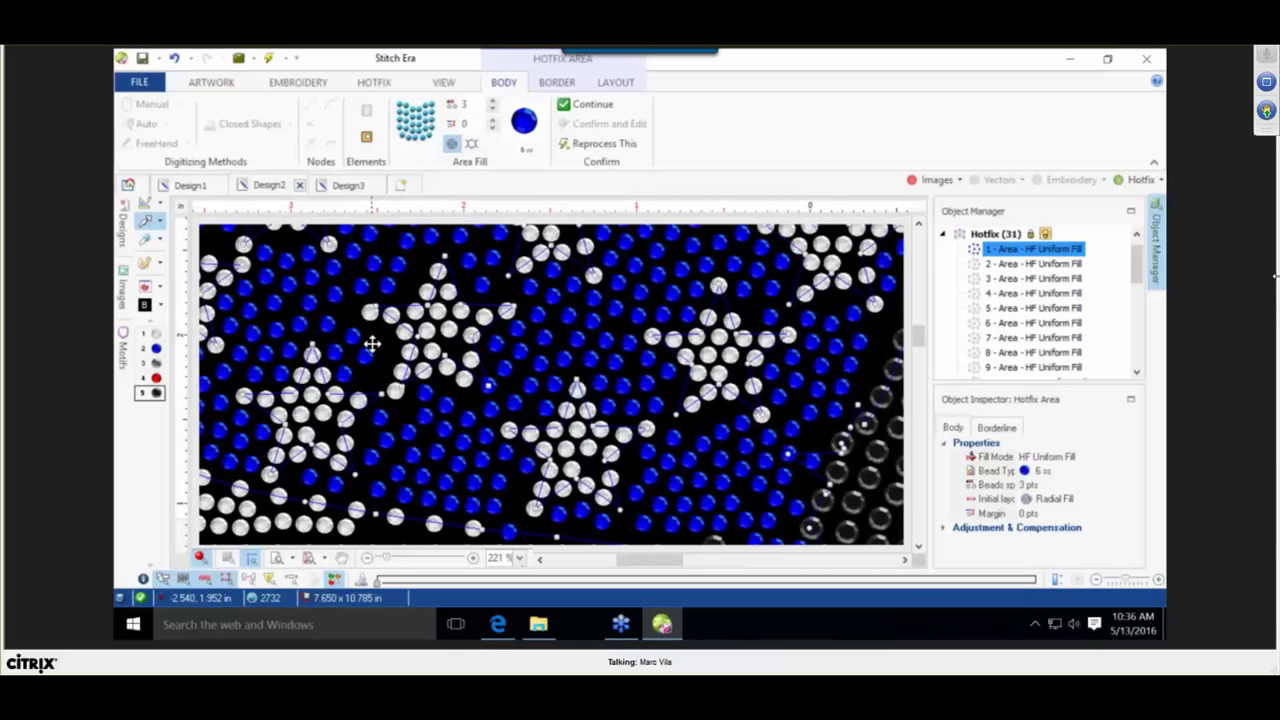
{"action": "scroll", "coordinate": [371, 343], "scroll_direction": "up", "scroll_amount": 3}
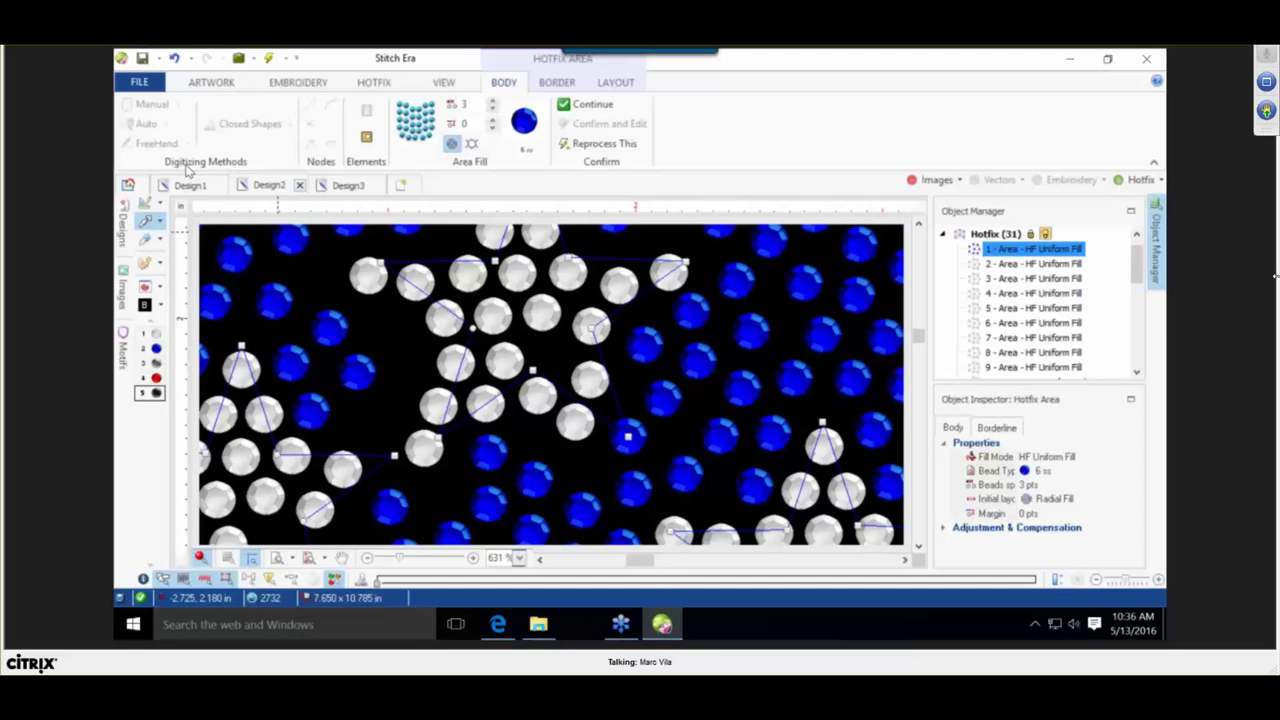
{"action": "left_click", "coordinate": [370, 86]}
{"action": "left_click", "coordinate": [303, 120]}
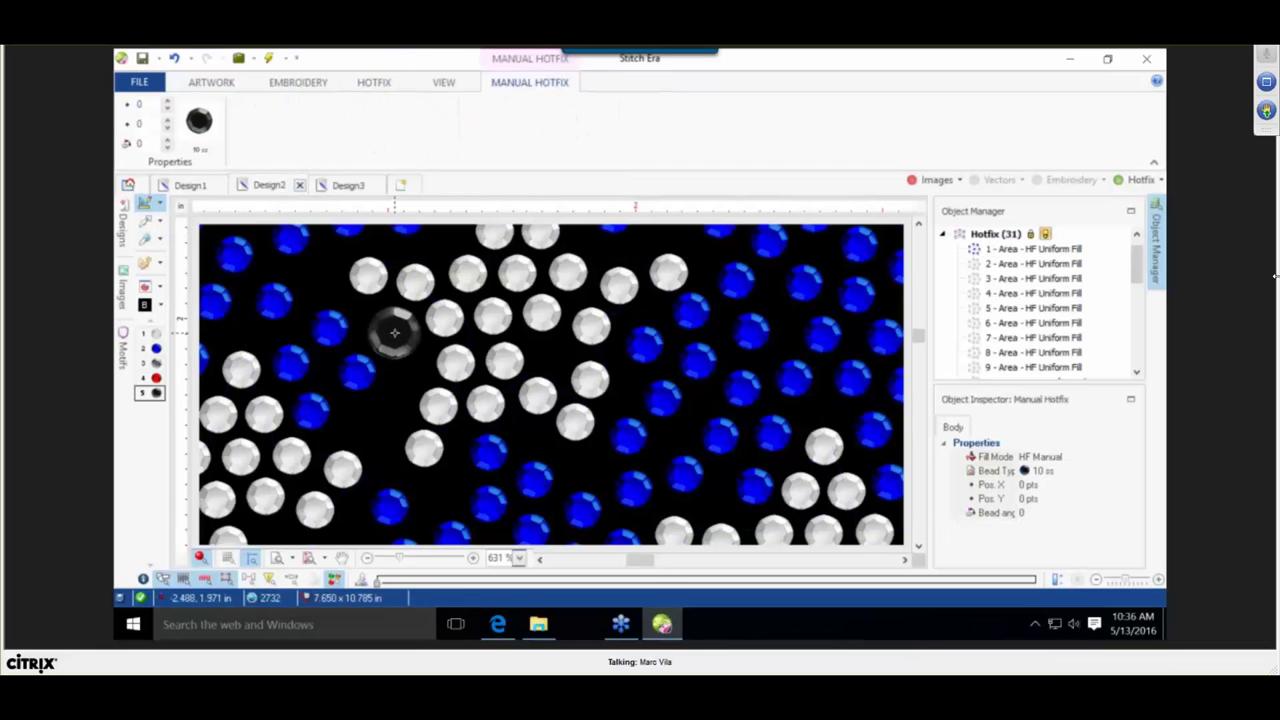
{"action": "left_click", "coordinate": [156, 347]}
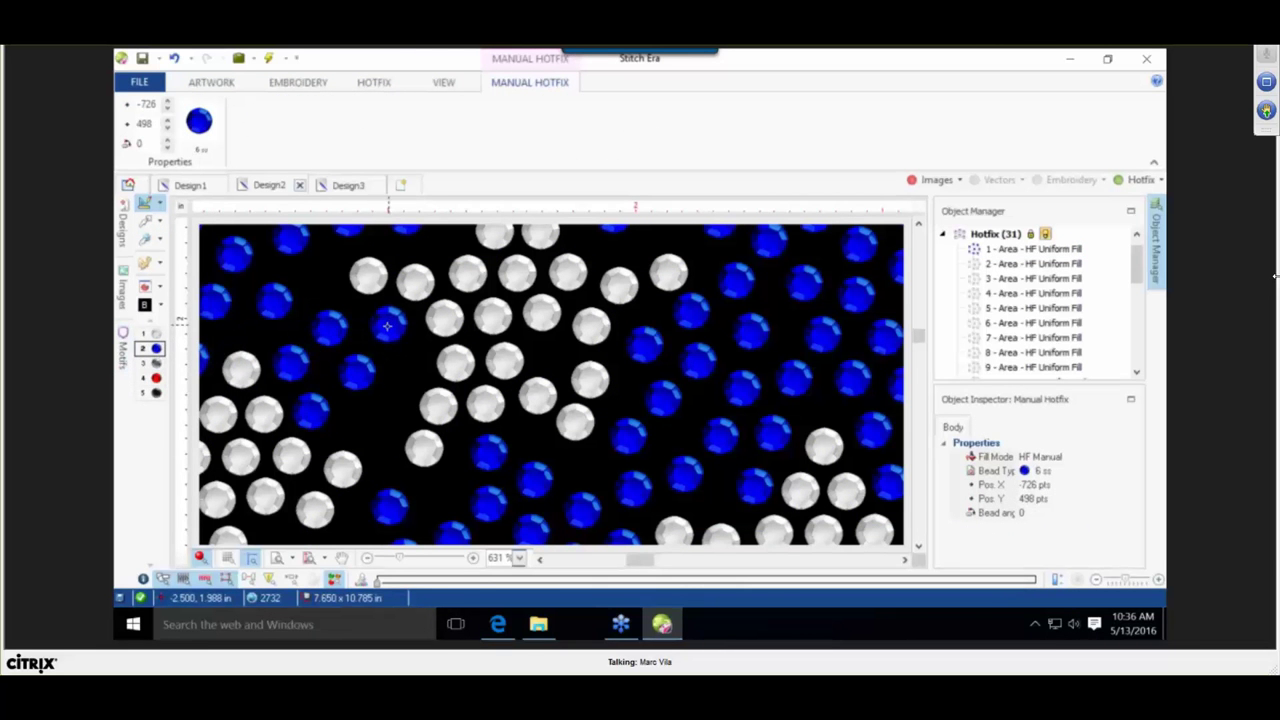
{"action": "left_click", "coordinate": [381, 327]}
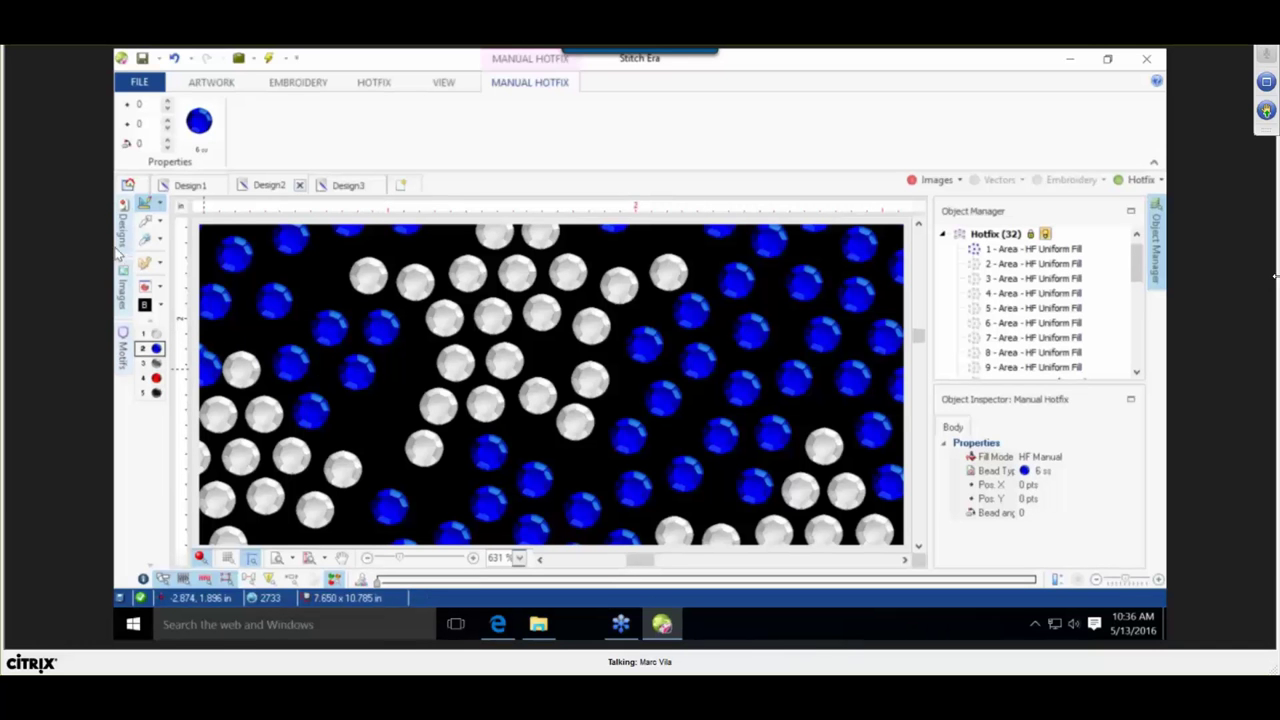
Switch to single-stone selection and pick the added blue stone, neighboring blue stones and a white stone in the duplicated star one by one.
{"action": "left_click", "coordinate": [148, 240]}
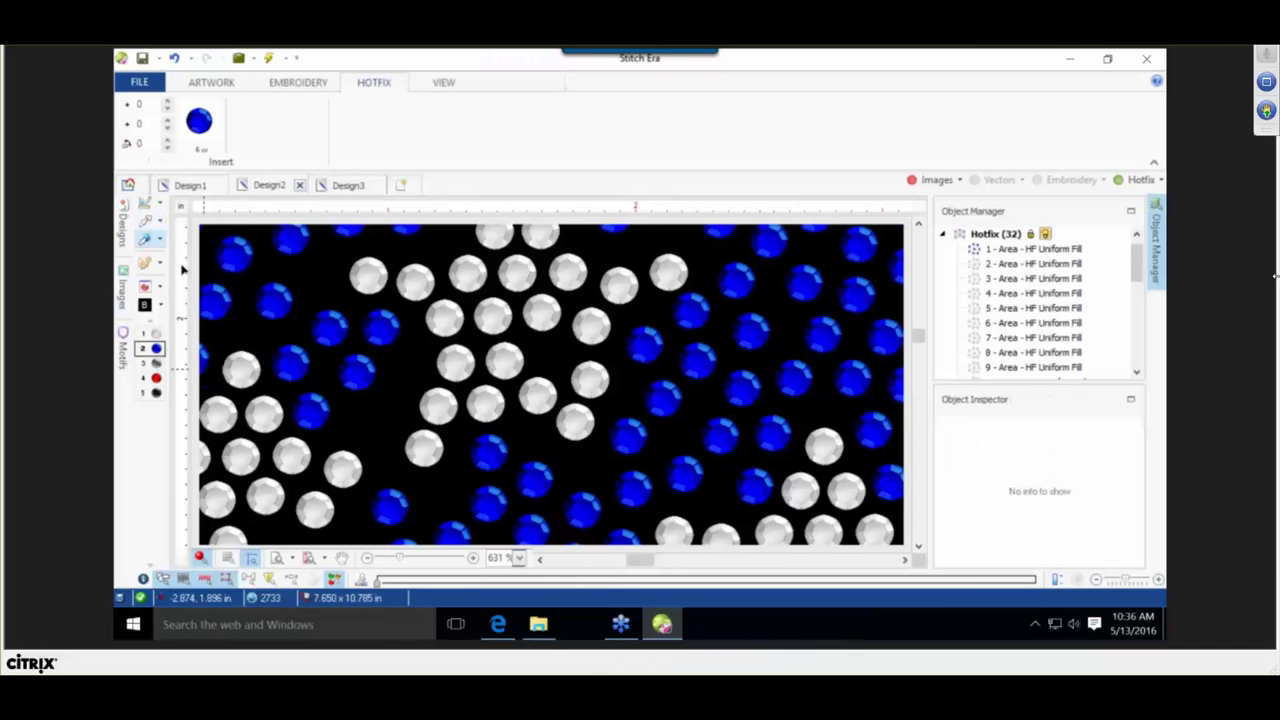
{"action": "left_click", "coordinate": [384, 322]}
{"action": "scroll", "coordinate": [385, 322], "scroll_direction": "up", "scroll_amount": 2}
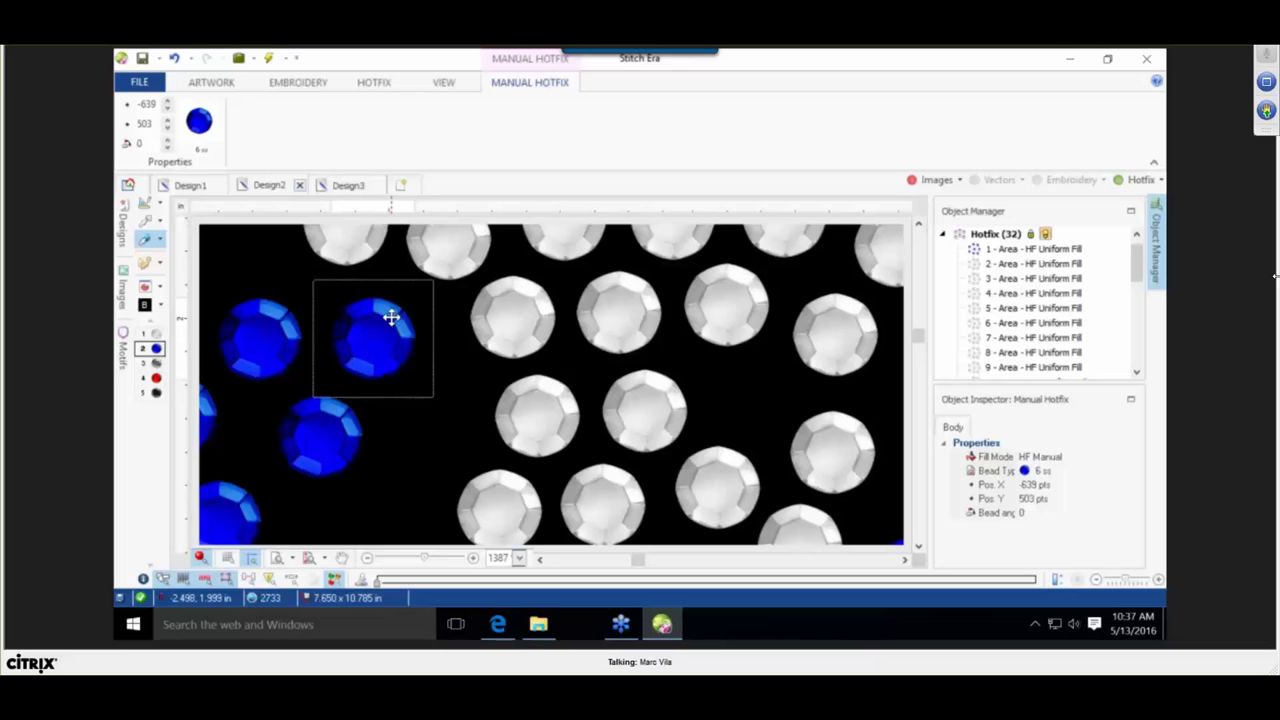
{"action": "left_click", "coordinate": [330, 423]}
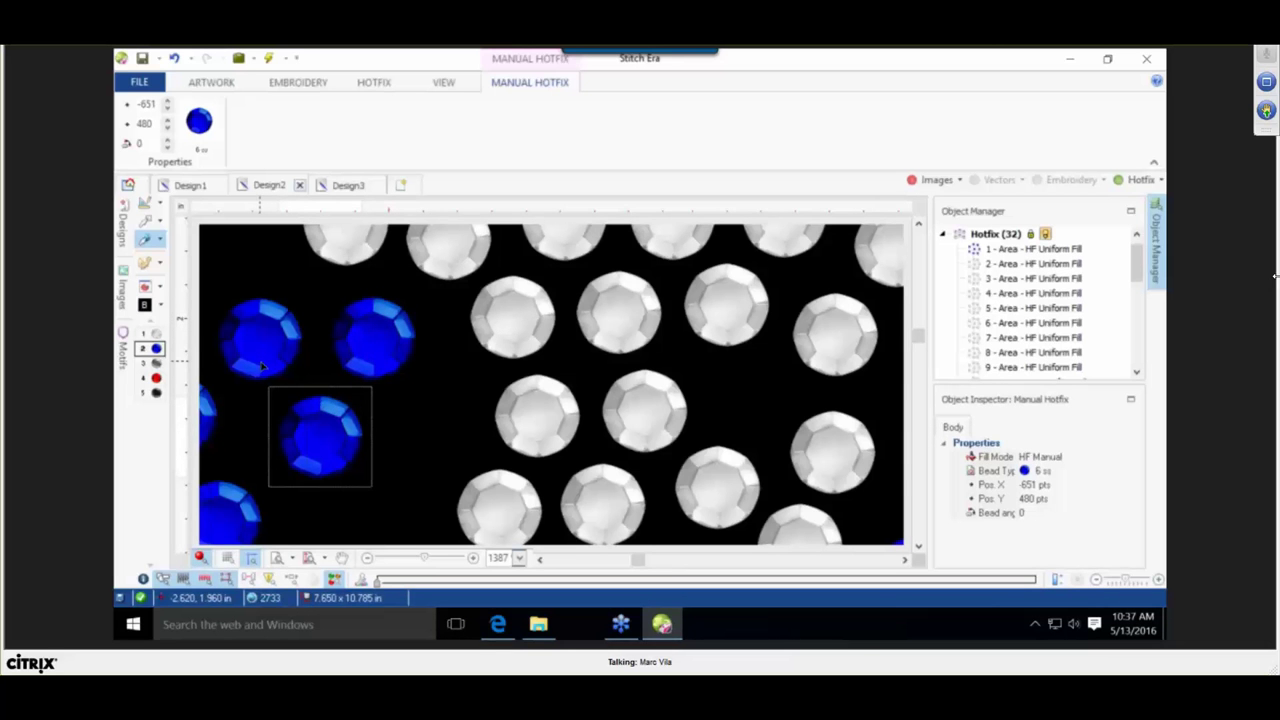
{"action": "scroll", "coordinate": [262, 366], "scroll_direction": "down", "scroll_amount": 3}
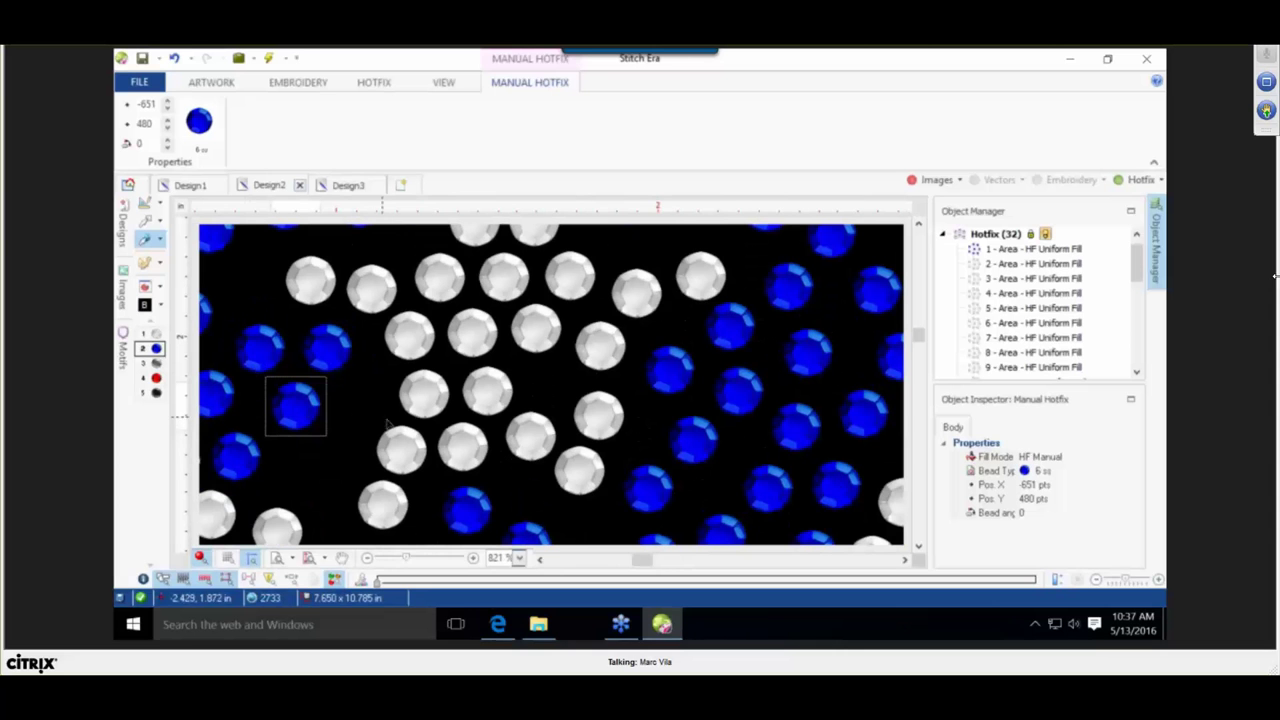
{"action": "left_click", "coordinate": [241, 460]}
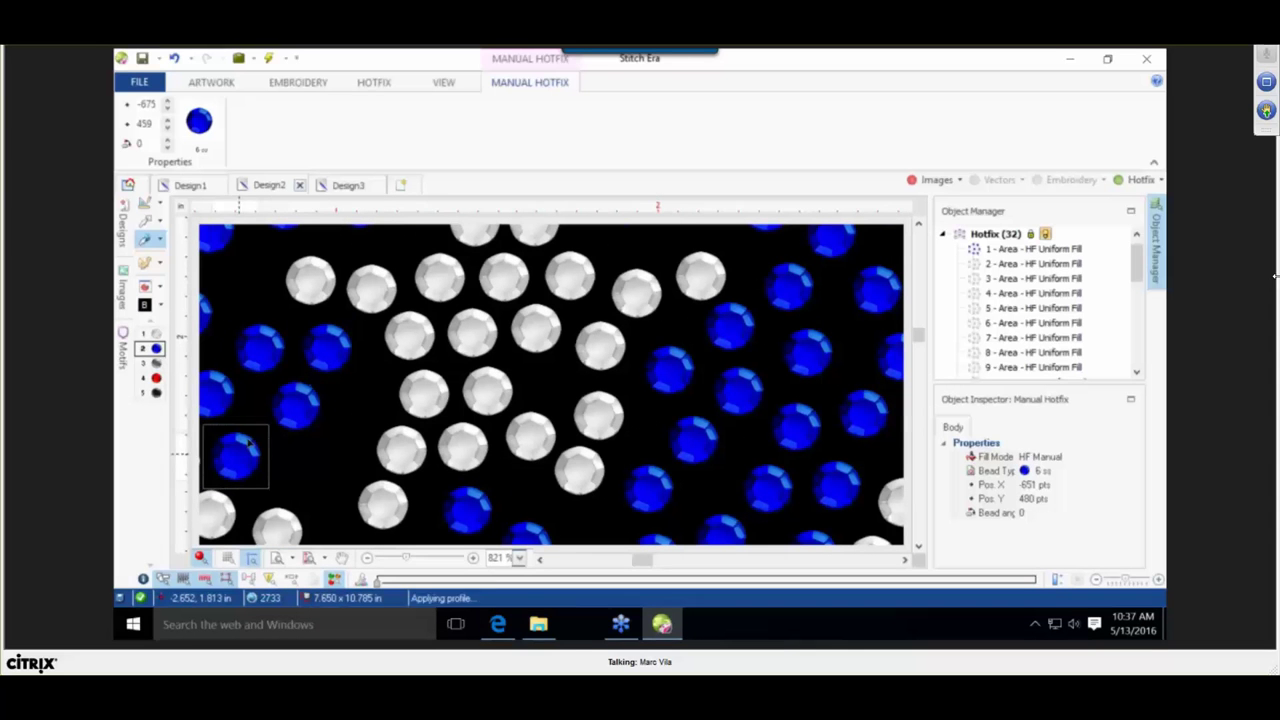
{"action": "left_click", "coordinate": [263, 348]}
{"action": "left_click", "coordinate": [405, 440]}
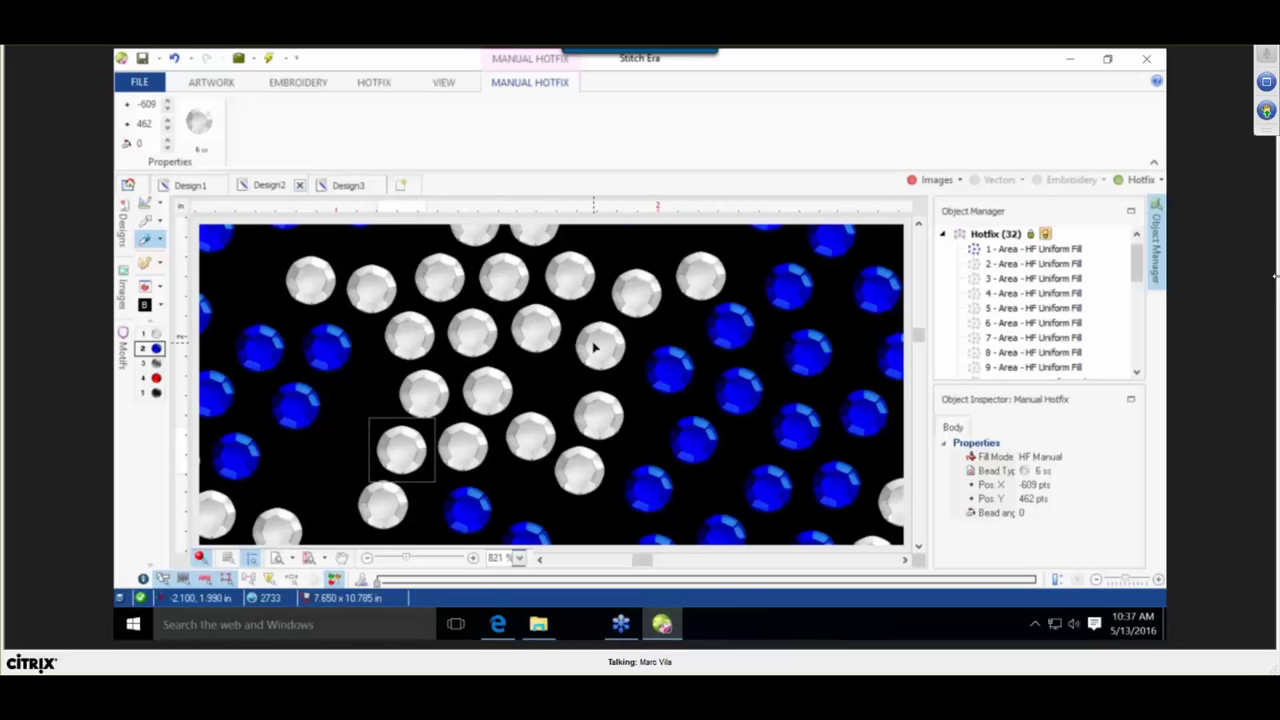
Select a single black 10 ss border stone on the outer edge of the cross's left arm.
{"action": "scroll", "coordinate": [593, 347], "scroll_direction": "down", "scroll_amount": 1}
{"action": "scroll", "coordinate": [593, 347], "scroll_direction": "down", "scroll_amount": 4}
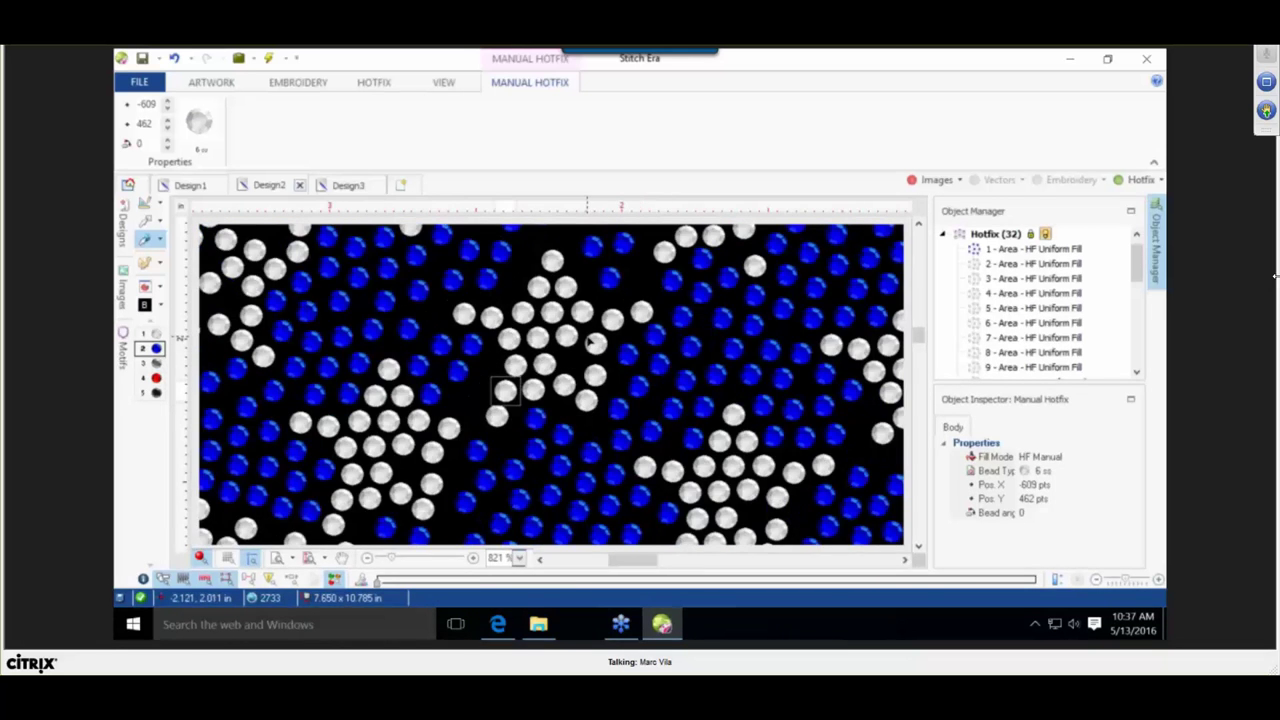
{"action": "scroll", "coordinate": [350, 330], "scroll_direction": "up", "scroll_amount": 2}
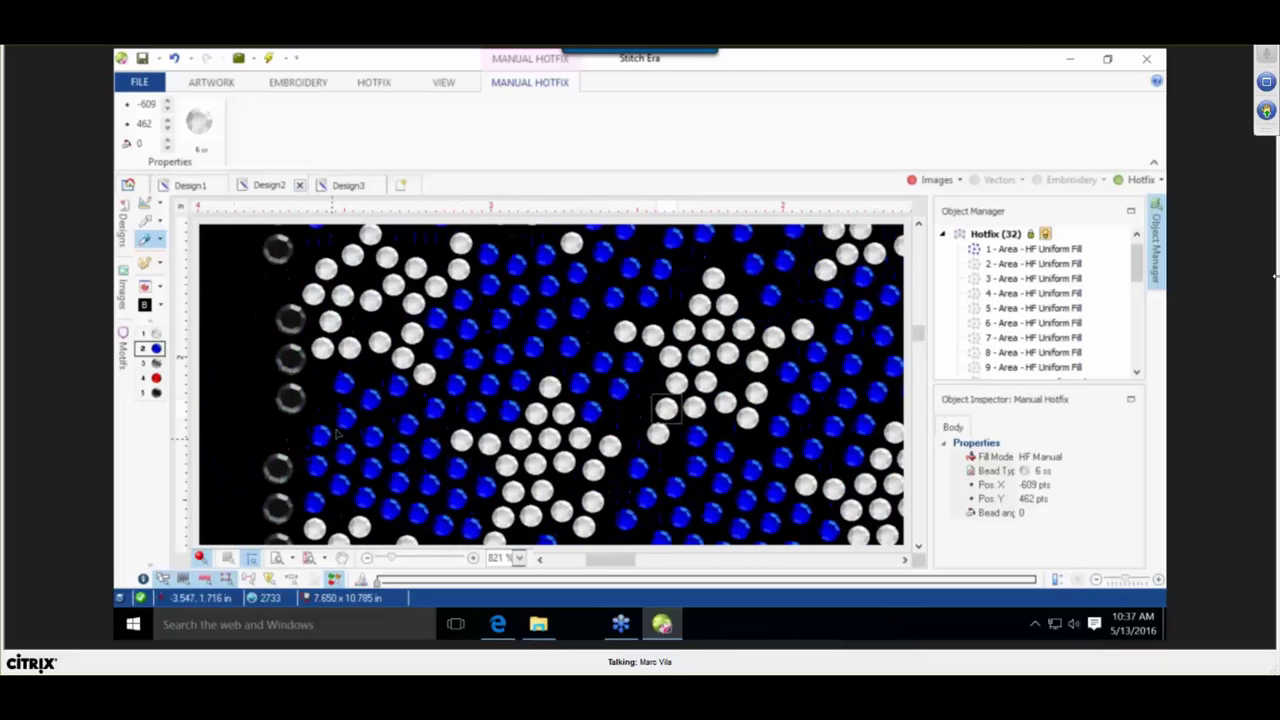
{"action": "left_click", "coordinate": [284, 446]}
{"action": "scroll", "coordinate": [285, 450], "scroll_direction": "down", "scroll_amount": 1}
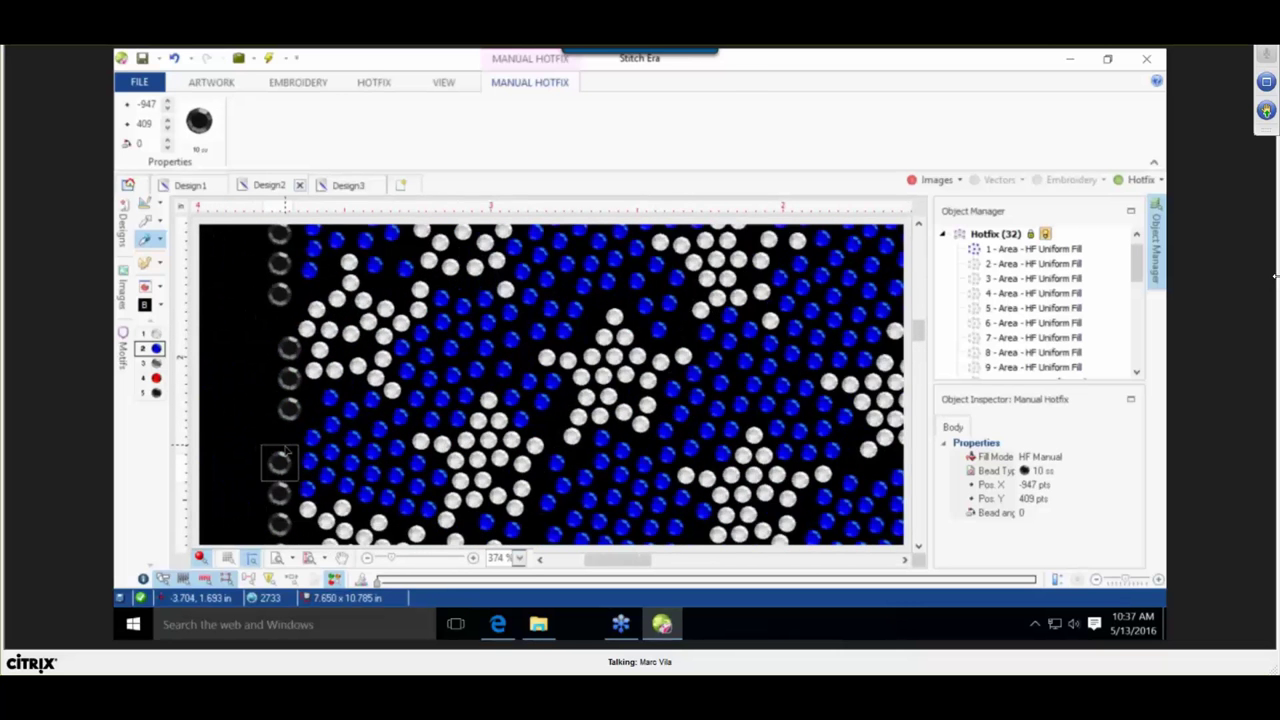
{"action": "scroll", "coordinate": [298, 428], "scroll_direction": "down", "scroll_amount": 1}
{"action": "scroll", "coordinate": [298, 428], "scroll_direction": "down", "scroll_amount": 1}
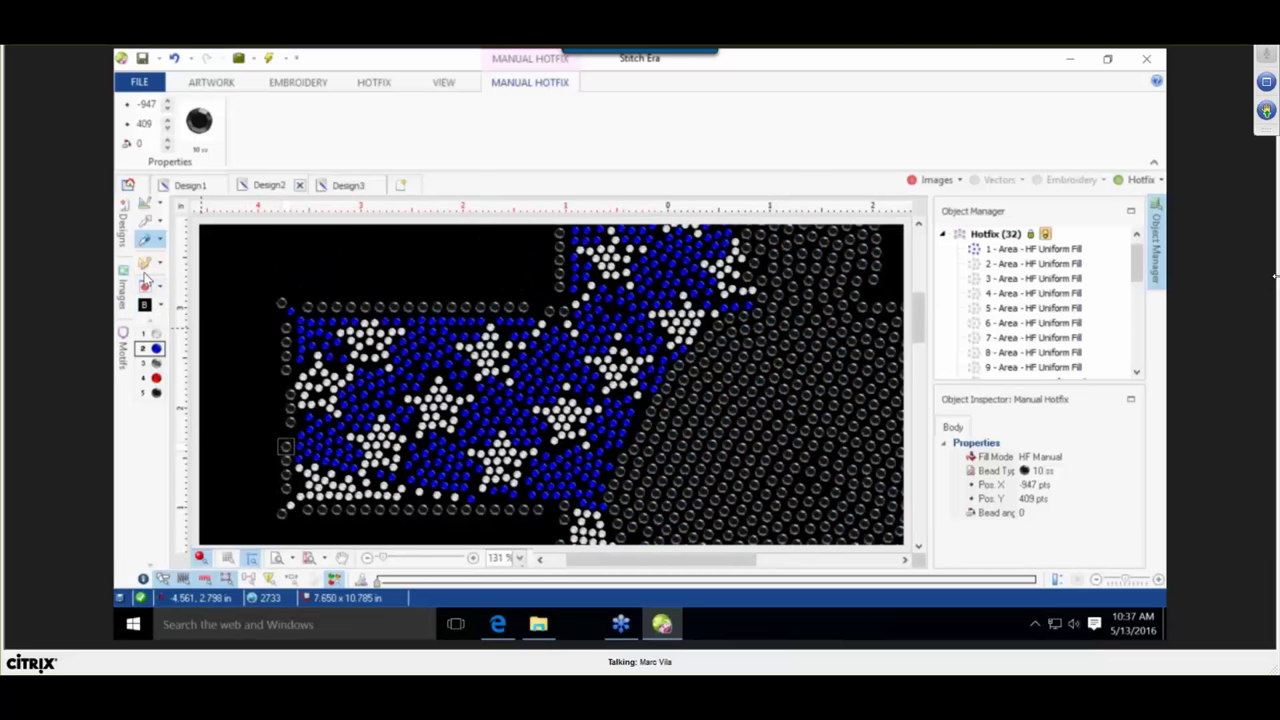
Change the workspace background color to white with RGB 255, 255, 255.
{"action": "left_click", "coordinate": [145, 302]}
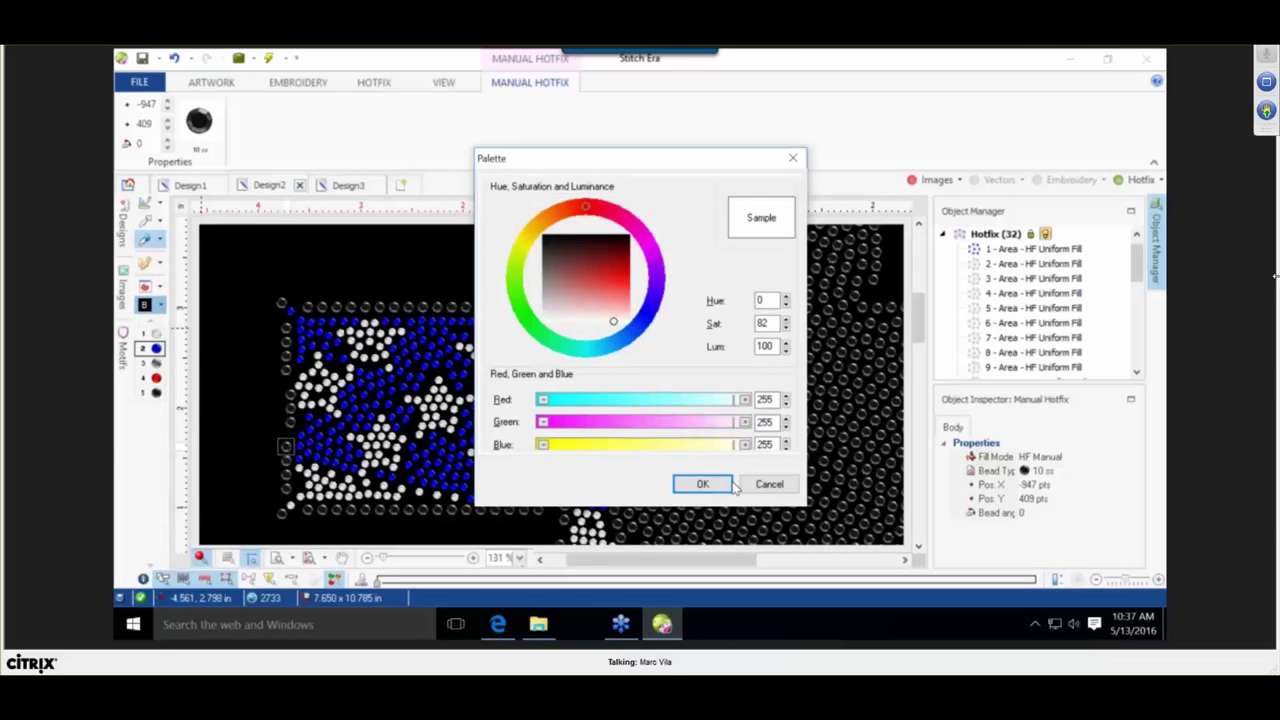
{"action": "left_click", "coordinate": [703, 484]}
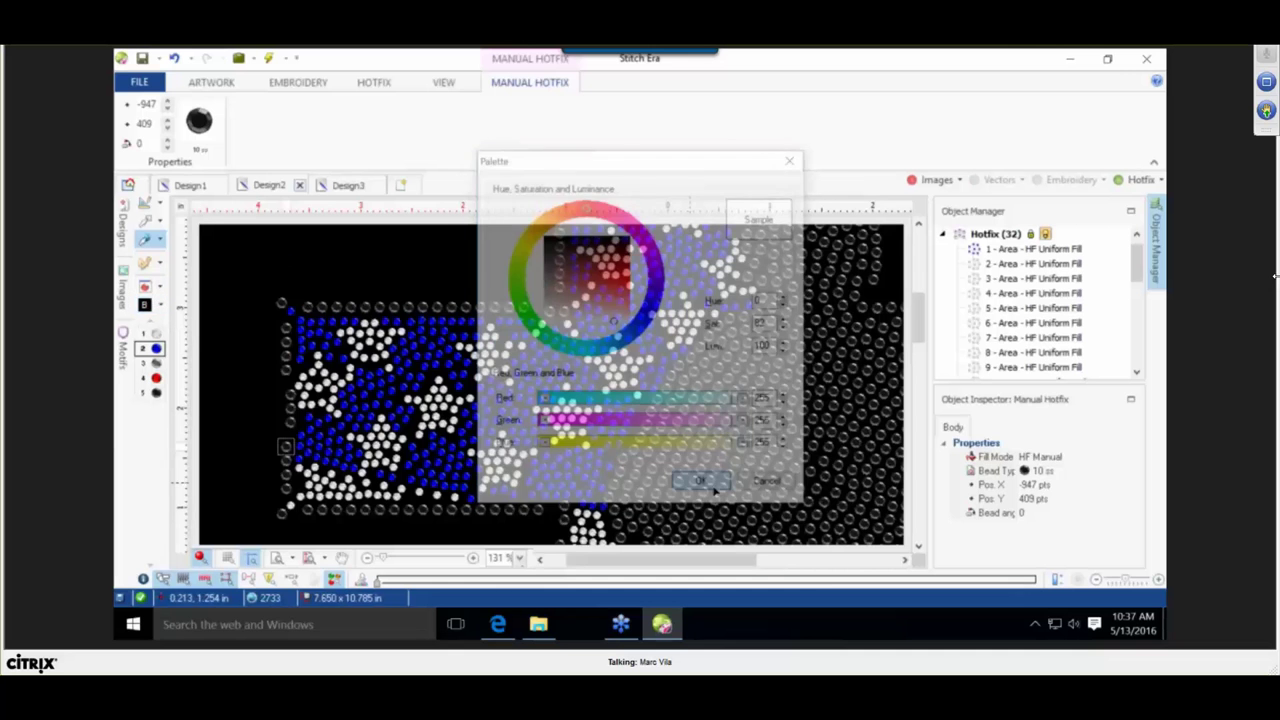
Show the original artwork image and hide all the hotfix stones.
{"action": "left_click", "coordinate": [934, 181]}
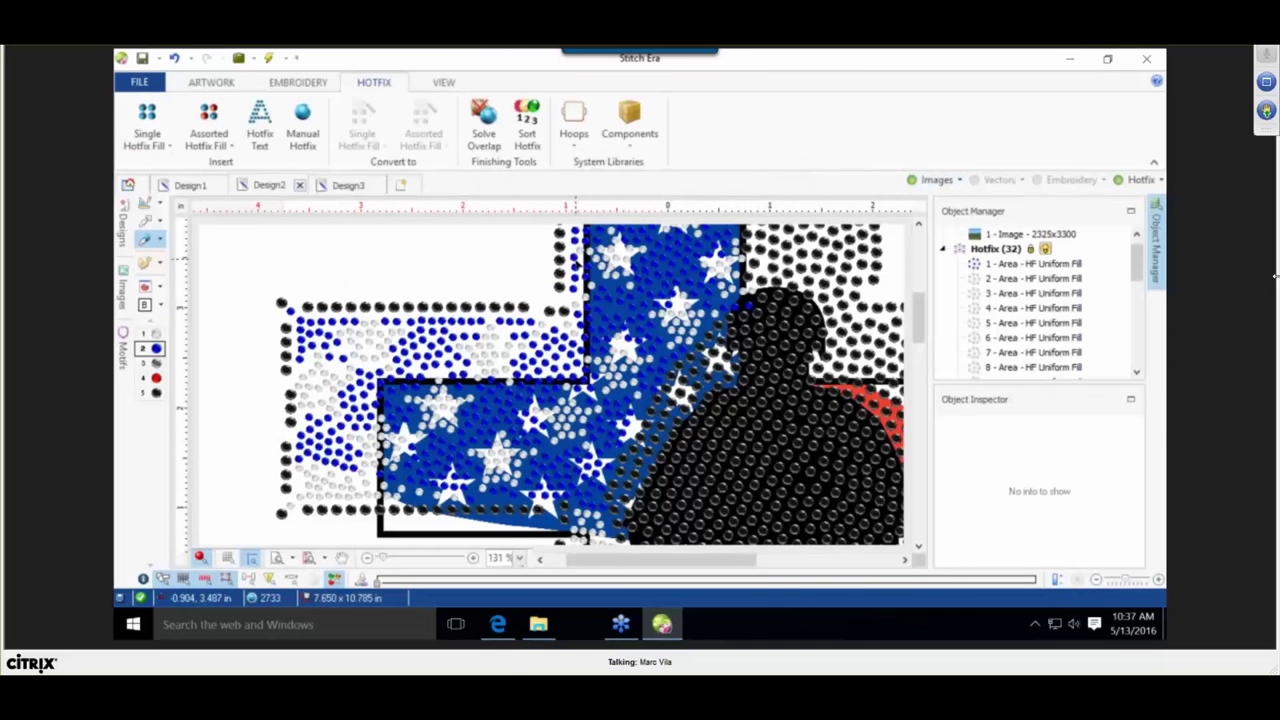
{"action": "left_click", "coordinate": [1118, 179]}
{"action": "left_click", "coordinate": [570, 343]}
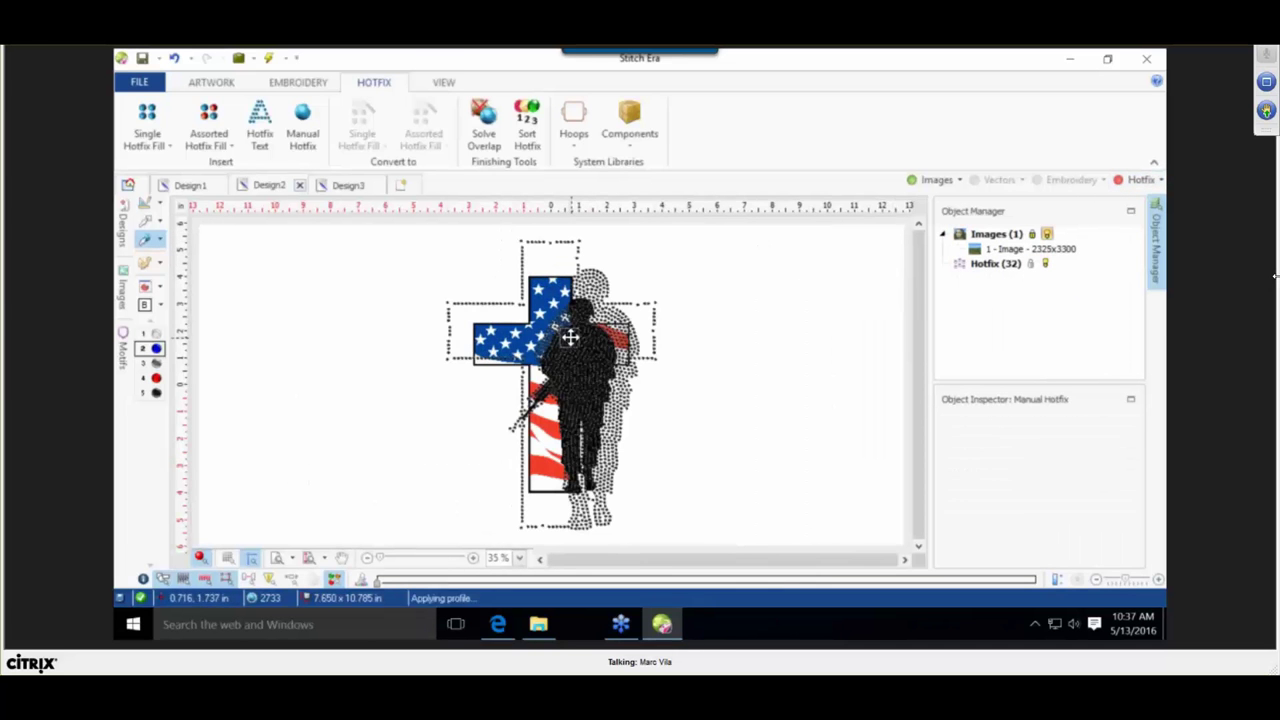
{"action": "left_click", "coordinate": [803, 320]}
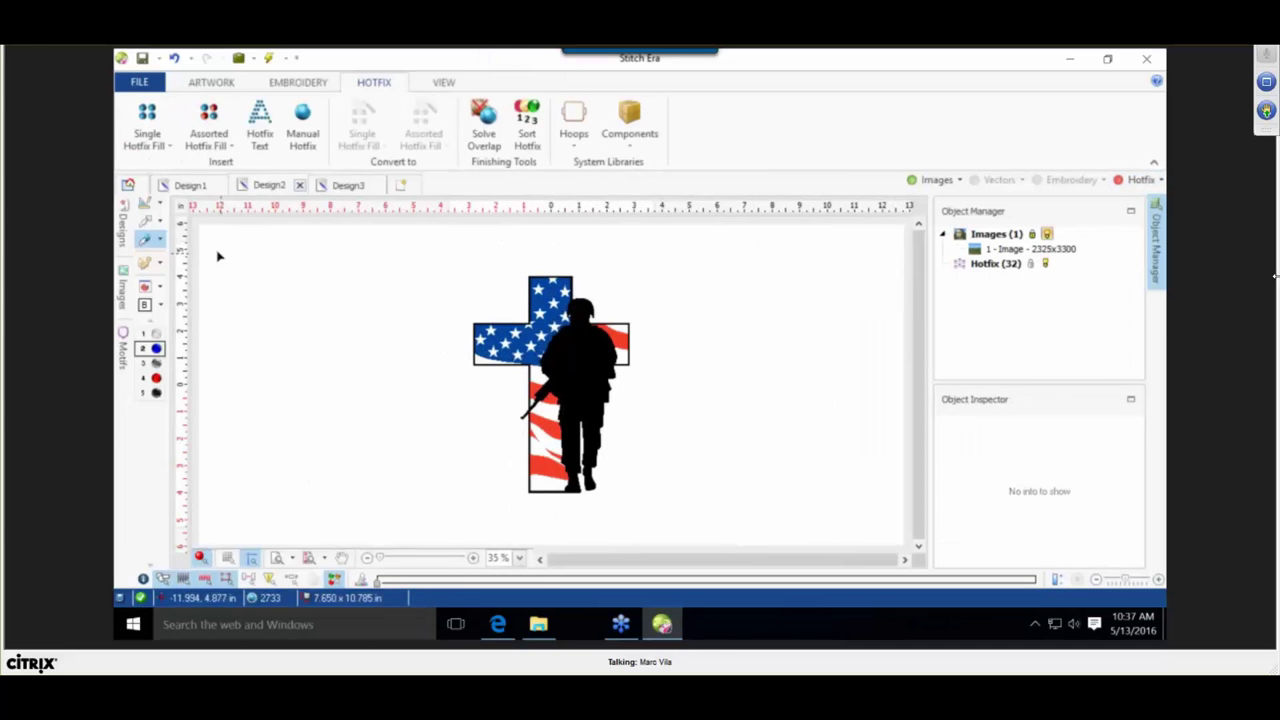
Select the cross-and-soldier image and move it to the left of the design's center.
{"action": "left_click", "coordinate": [123, 224]}
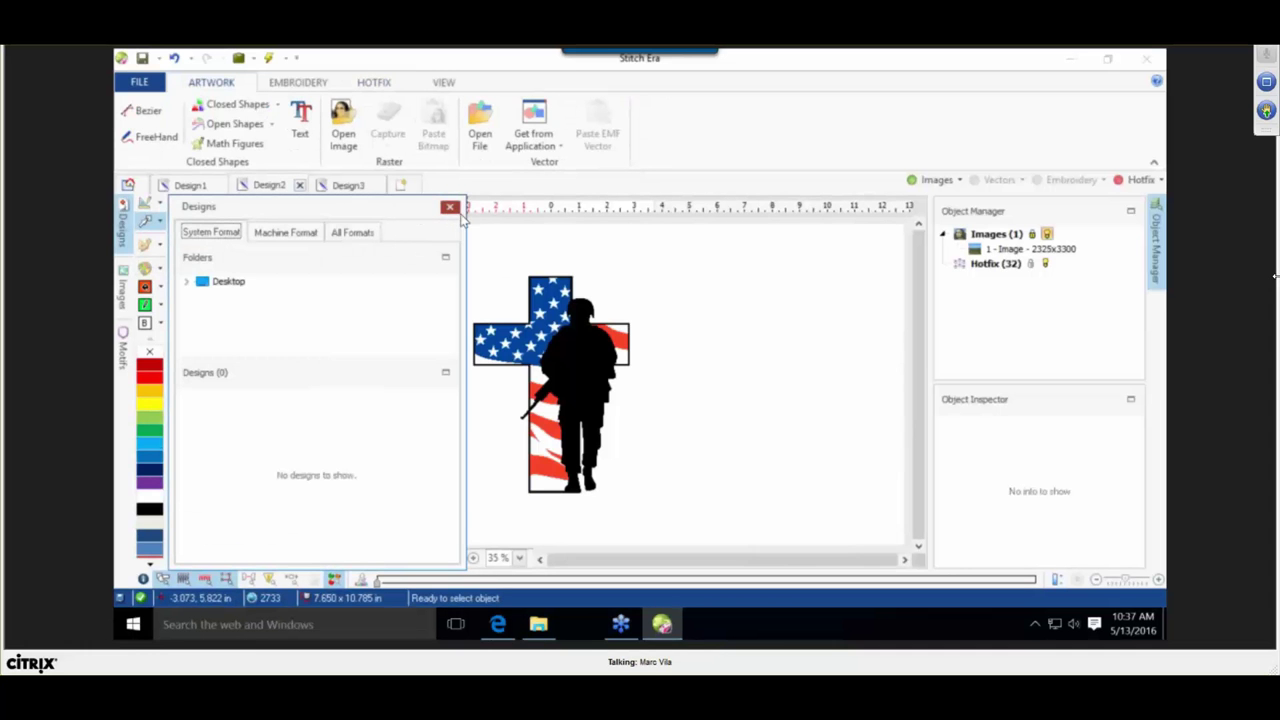
{"action": "left_click", "coordinate": [450, 208]}
{"action": "left_click", "coordinate": [594, 366]}
{"action": "left_click_drag", "start_coordinate": [594, 366], "coordinate": [388, 347]}
{"action": "left_click", "coordinate": [523, 331]}
{"action": "scroll", "coordinate": [208, 287], "scroll_direction": "up", "scroll_amount": 3}
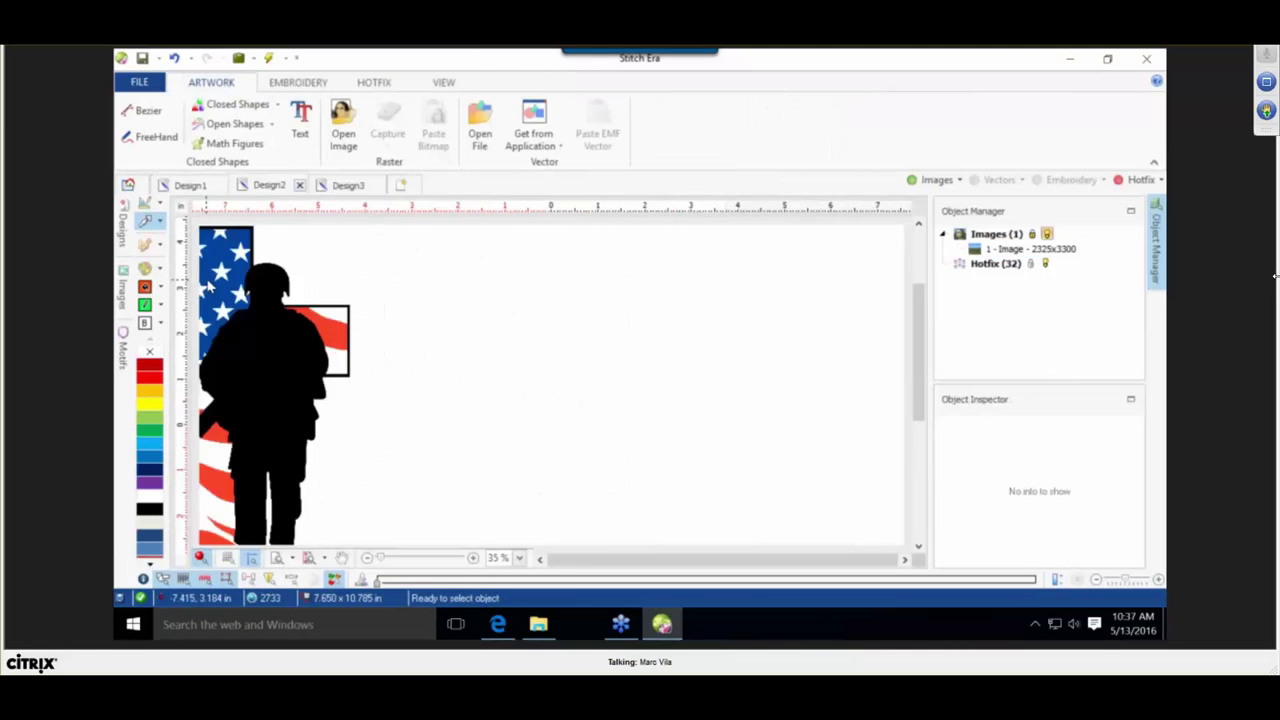
{"action": "scroll", "coordinate": [208, 287], "scroll_direction": "down", "scroll_amount": 1}
{"action": "left_click", "coordinate": [343, 353]}
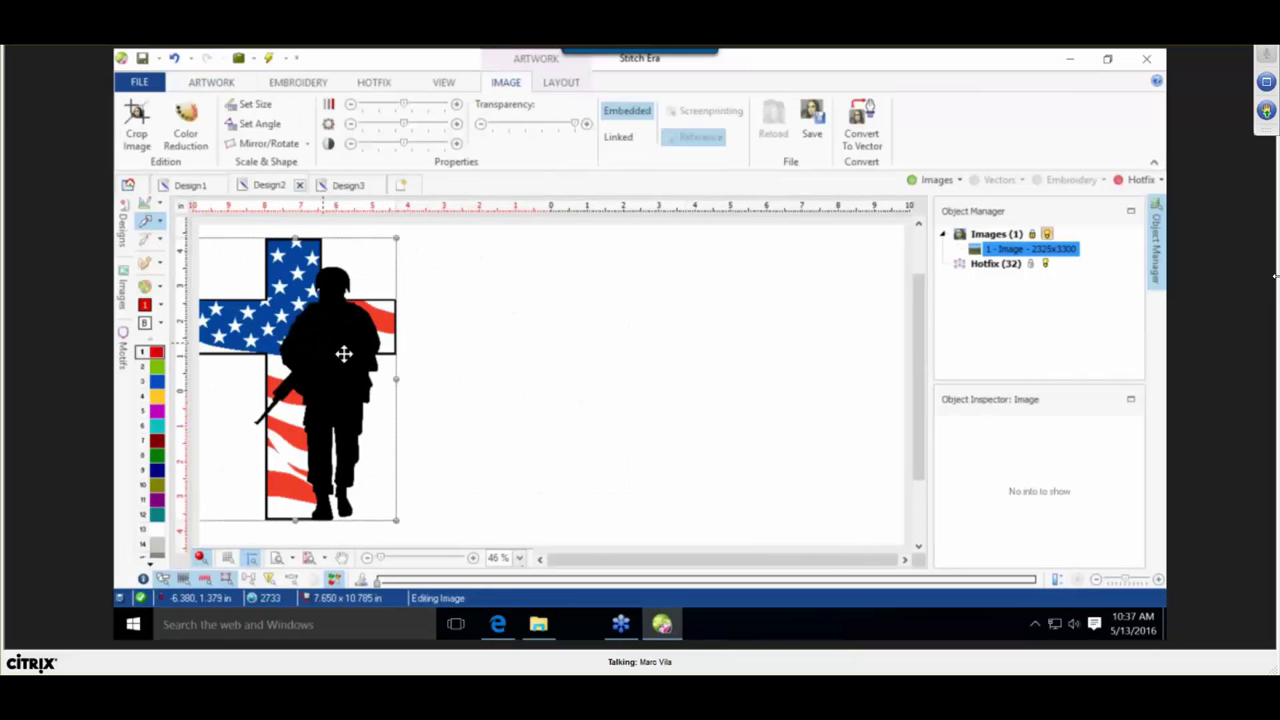
{"action": "left_click_drag", "start_coordinate": [343, 353], "coordinate": [423, 385]}
{"action": "left_click", "coordinate": [293, 328]}
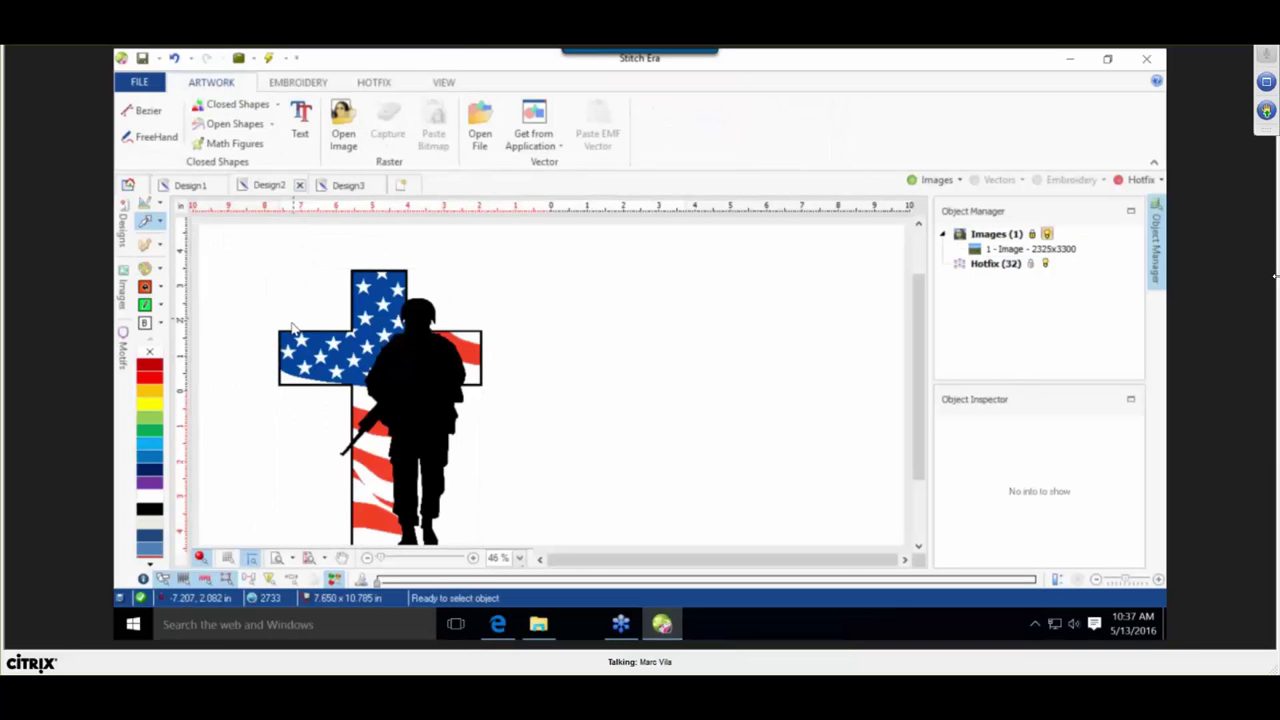
Try to auto-trace the artwork's black outline as a 6 ss Path with Hotfix with the stones shown, and undo that path.
{"action": "scroll", "coordinate": [293, 328], "scroll_direction": "up", "scroll_amount": 2}
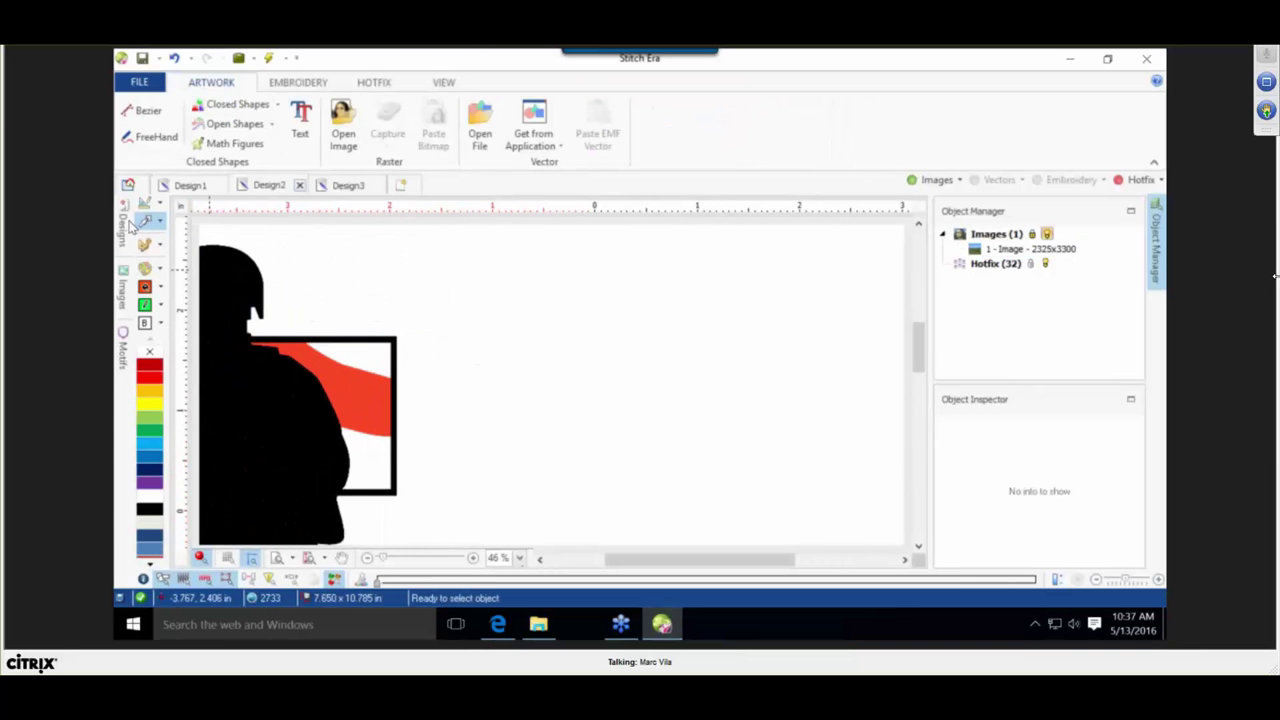
{"action": "left_click", "coordinate": [373, 83]}
{"action": "left_click", "coordinate": [147, 138]}
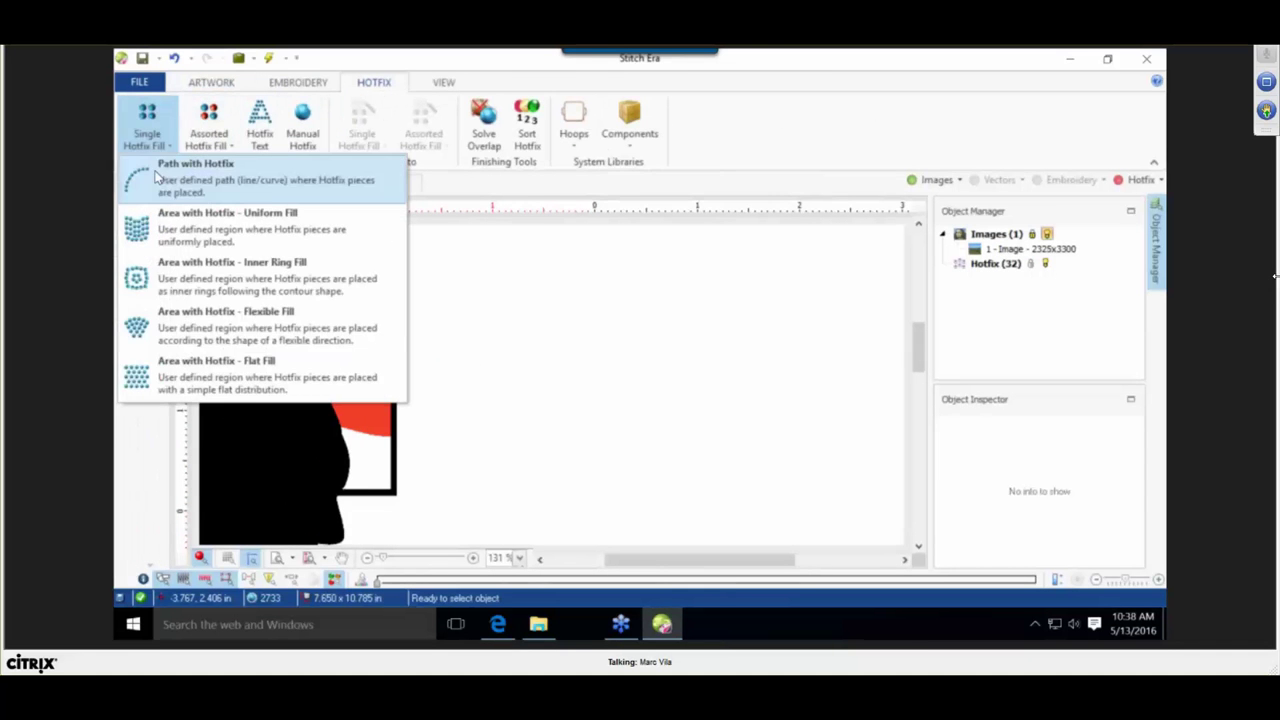
{"action": "left_click", "coordinate": [155, 176]}
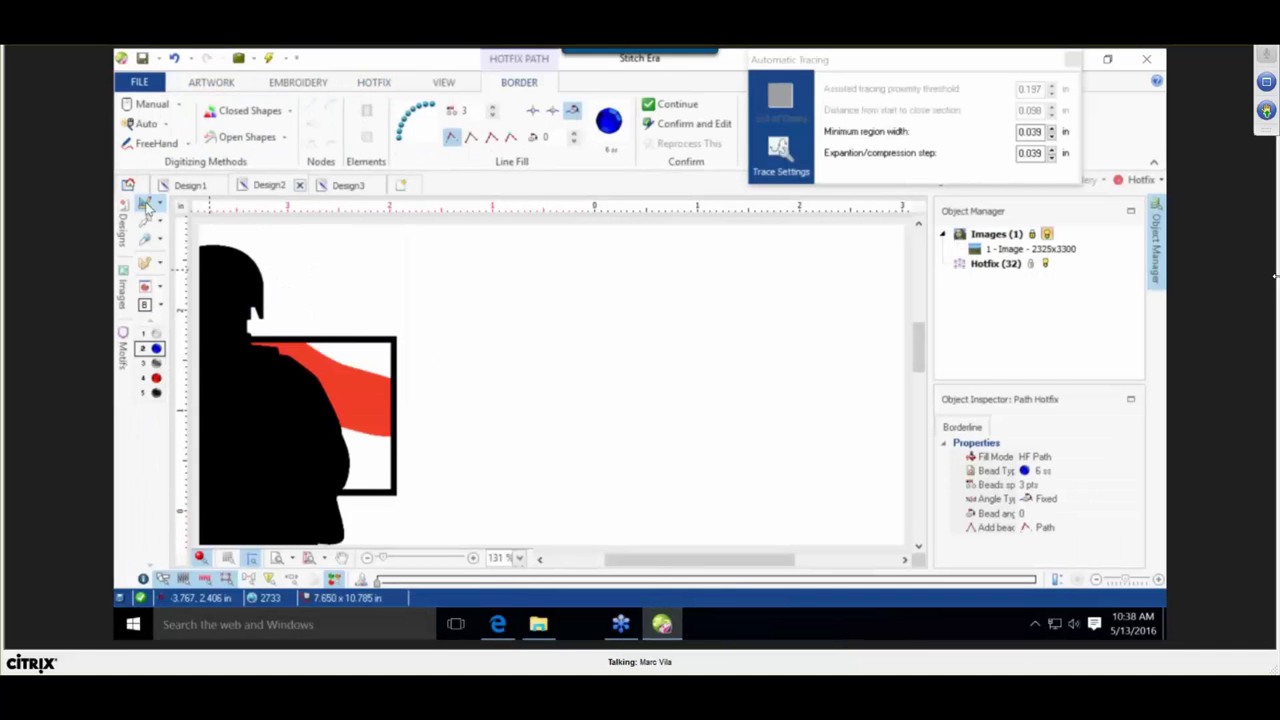
{"action": "left_click", "coordinate": [152, 333]}
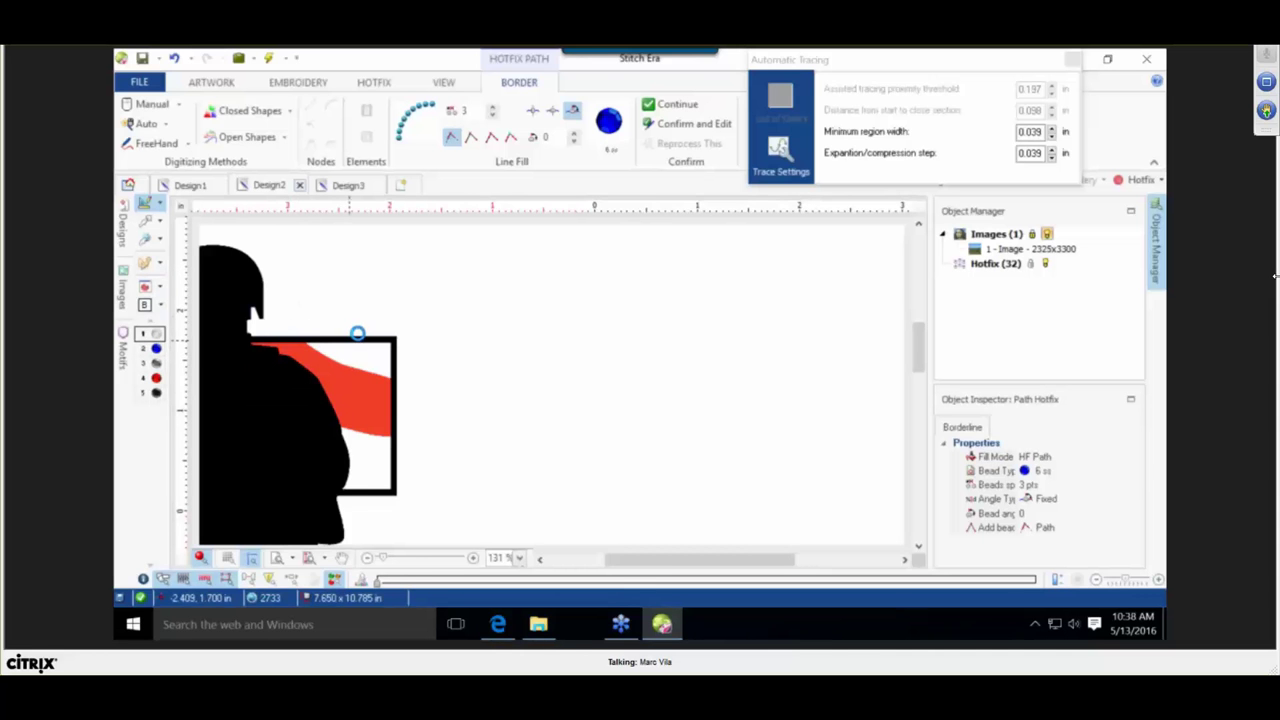
{"action": "scroll", "coordinate": [359, 343], "scroll_direction": "up", "scroll_amount": 2}
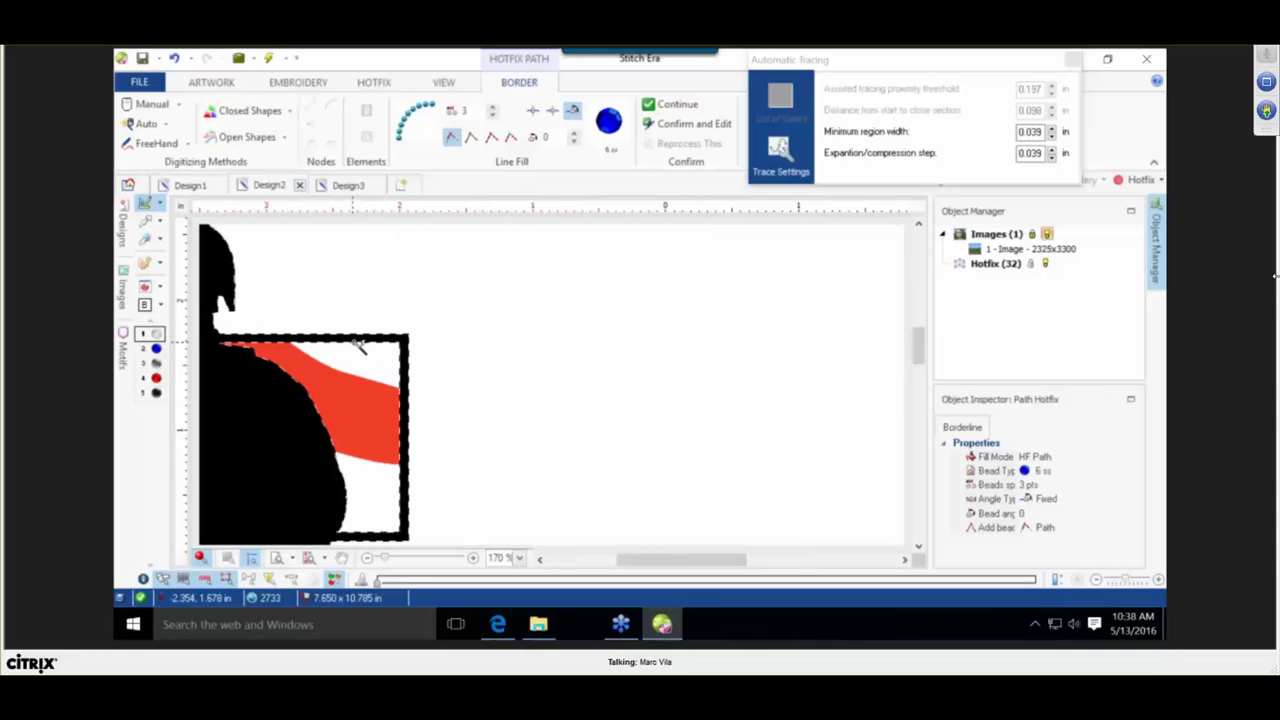
{"action": "scroll", "coordinate": [395, 350], "scroll_direction": "up", "scroll_amount": 4}
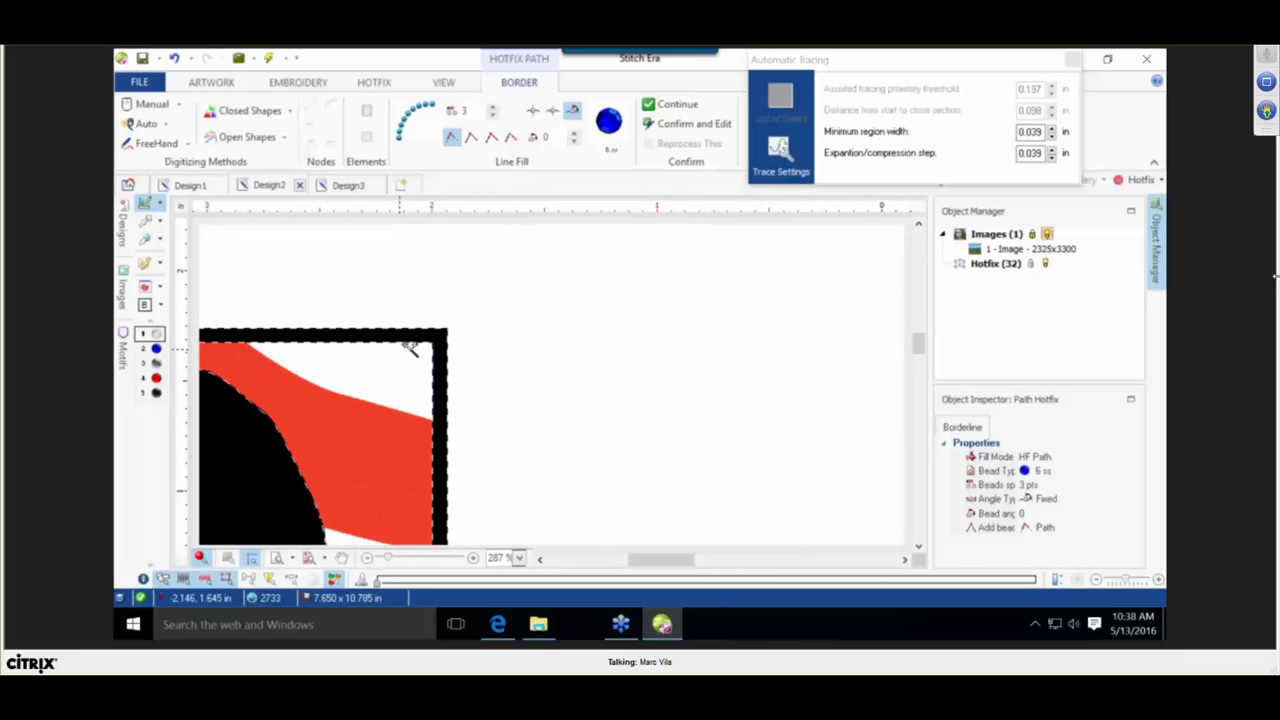
{"action": "left_click", "coordinate": [1120, 183]}
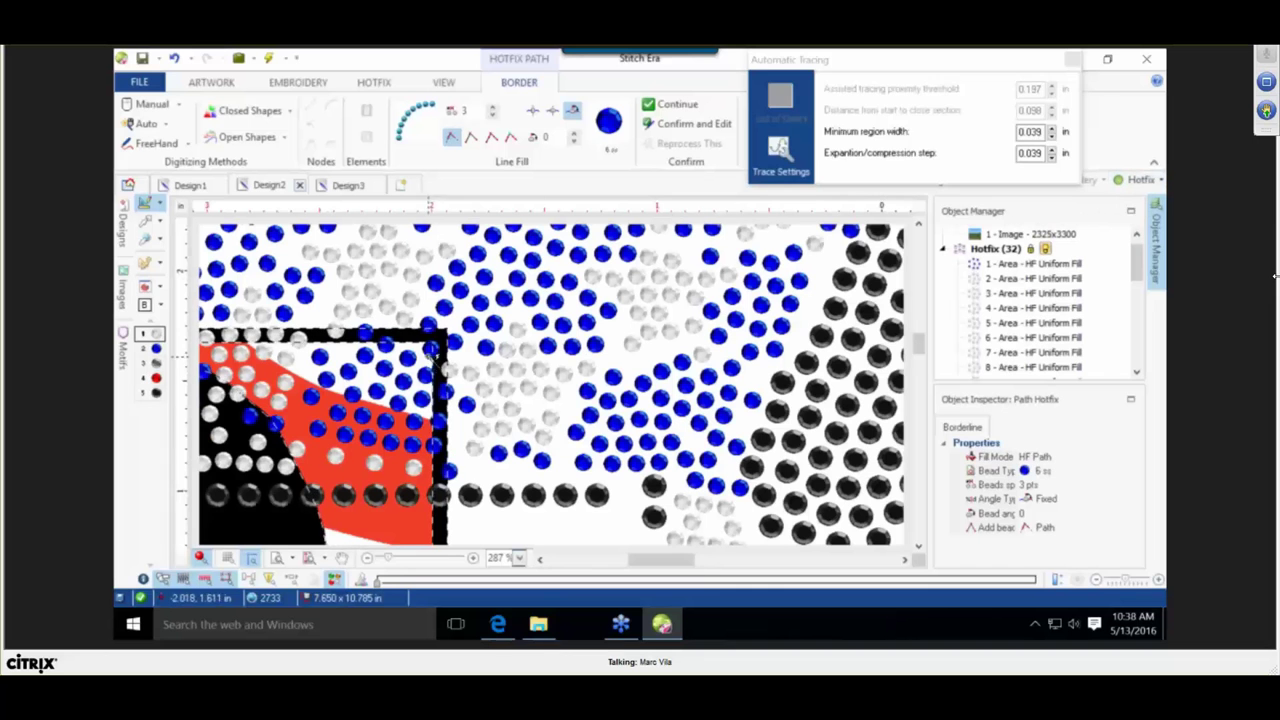
{"action": "key", "text": "Return"}
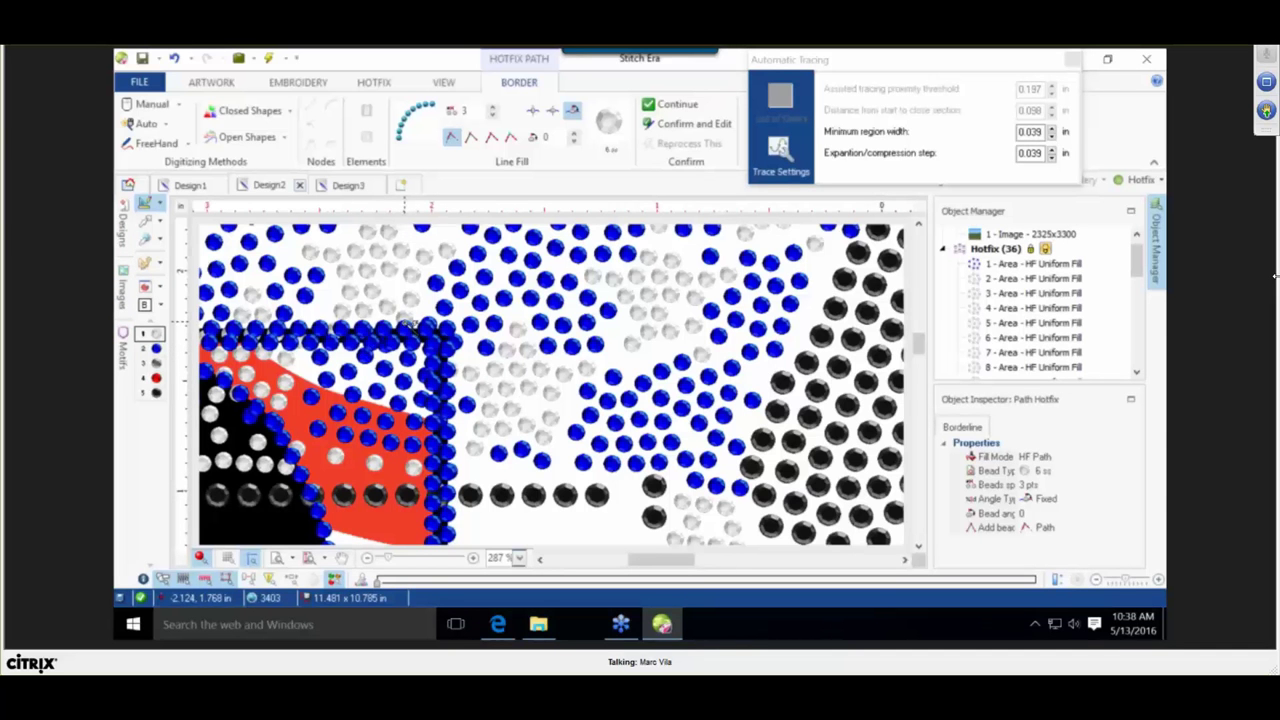
{"action": "key", "text": "ctrl+z"}
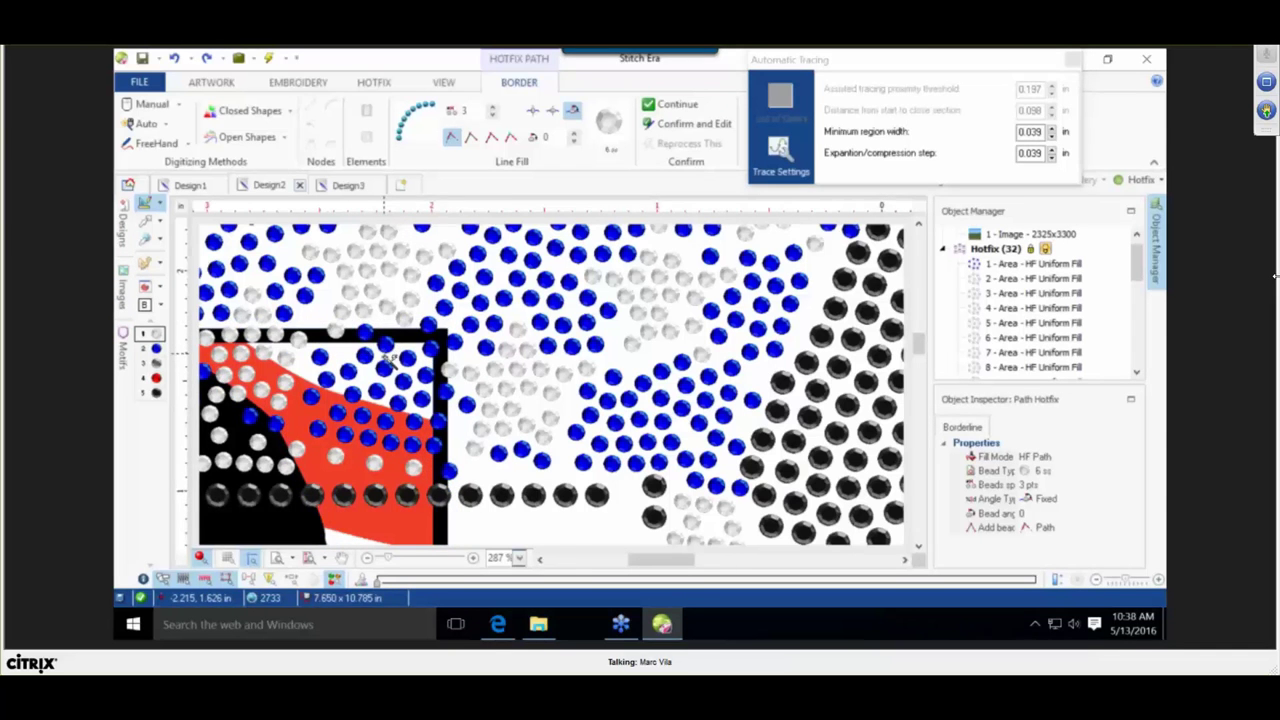
Move the original image further left and slightly up, beside the cross's left arm in the stone design.
{"action": "scroll", "coordinate": [388, 361], "scroll_direction": "down", "scroll_amount": 1}
{"action": "scroll", "coordinate": [392, 364], "scroll_direction": "down", "scroll_amount": 4}
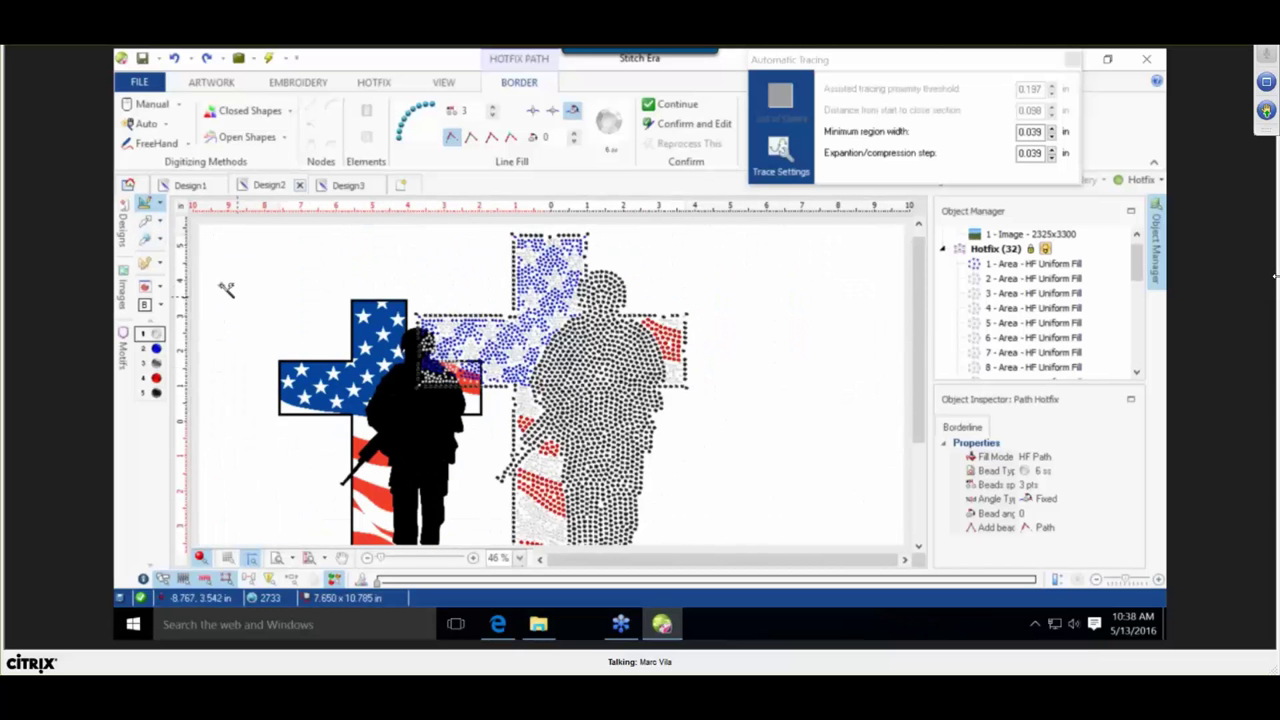
{"action": "left_click", "coordinate": [146, 220]}
{"action": "left_click_drag", "start_coordinate": [398, 418], "coordinate": [363, 388]}
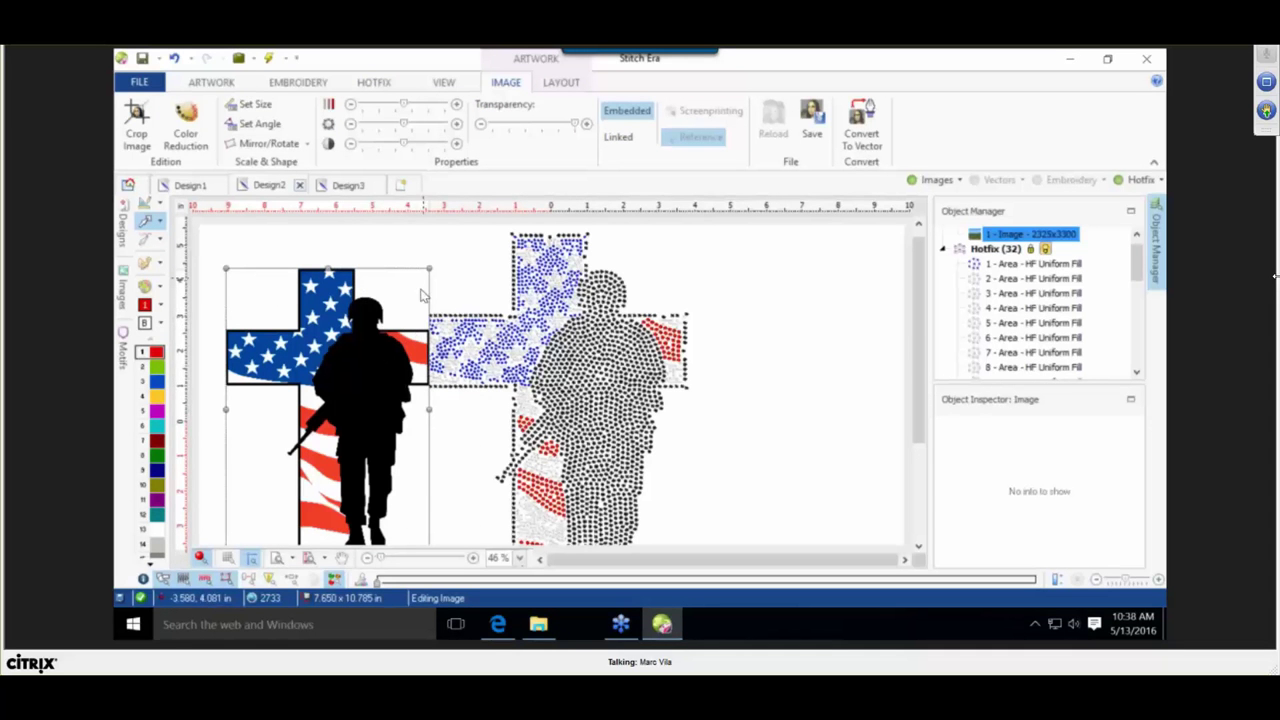
Cut the cross-and-soldier image and paste it into a new design.
{"action": "right_click", "coordinate": [342, 355]}
{"action": "left_click", "coordinate": [388, 384]}
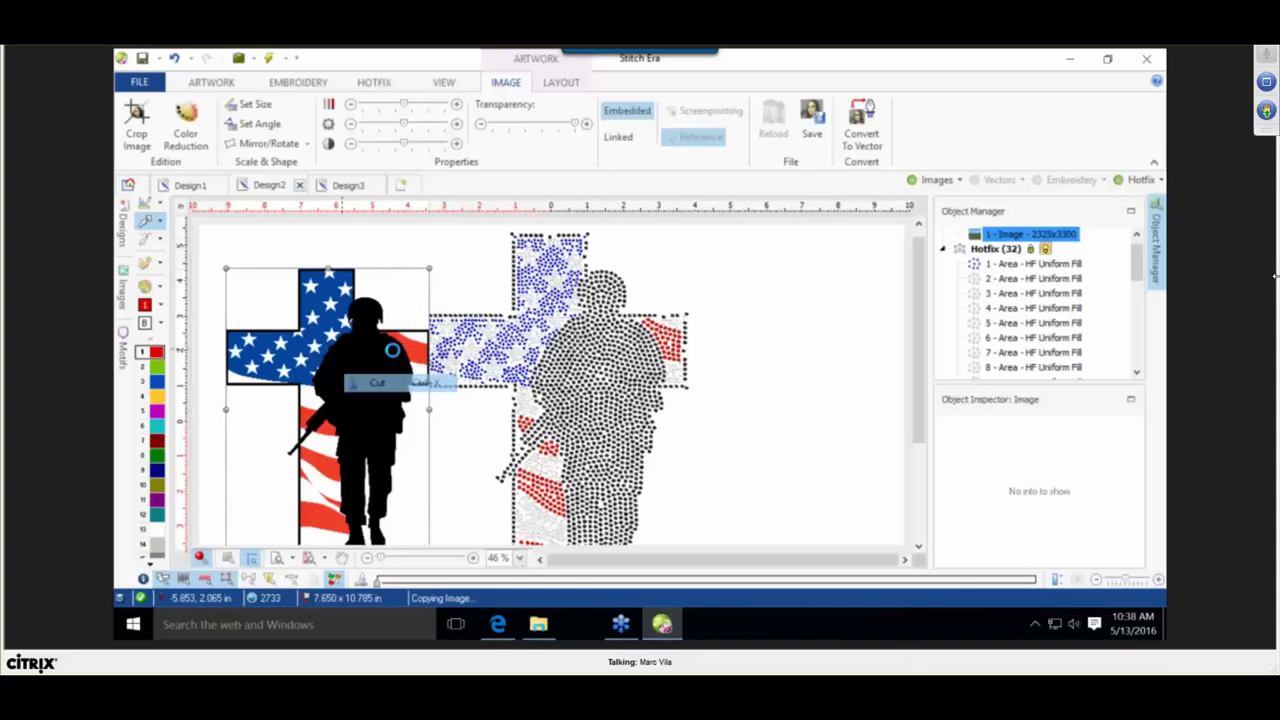
{"action": "left_click", "coordinate": [408, 184]}
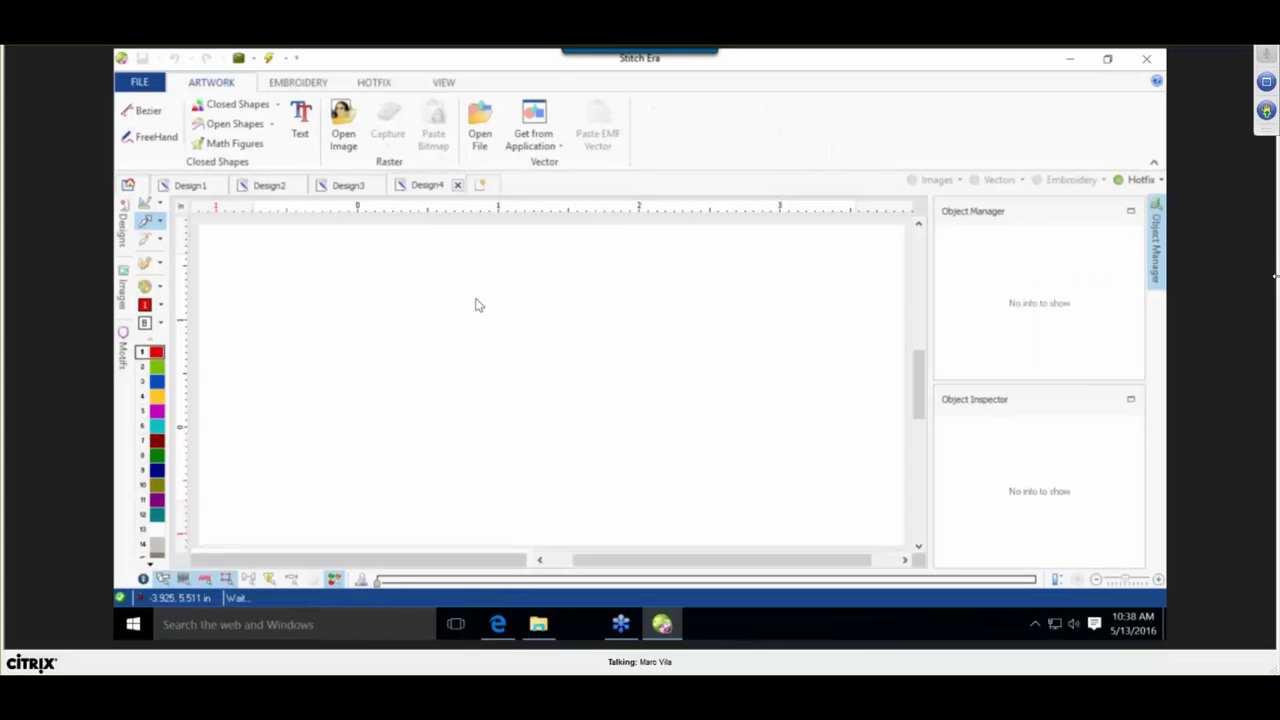
{"action": "right_click", "coordinate": [525, 370]}
{"action": "left_click", "coordinate": [564, 416]}
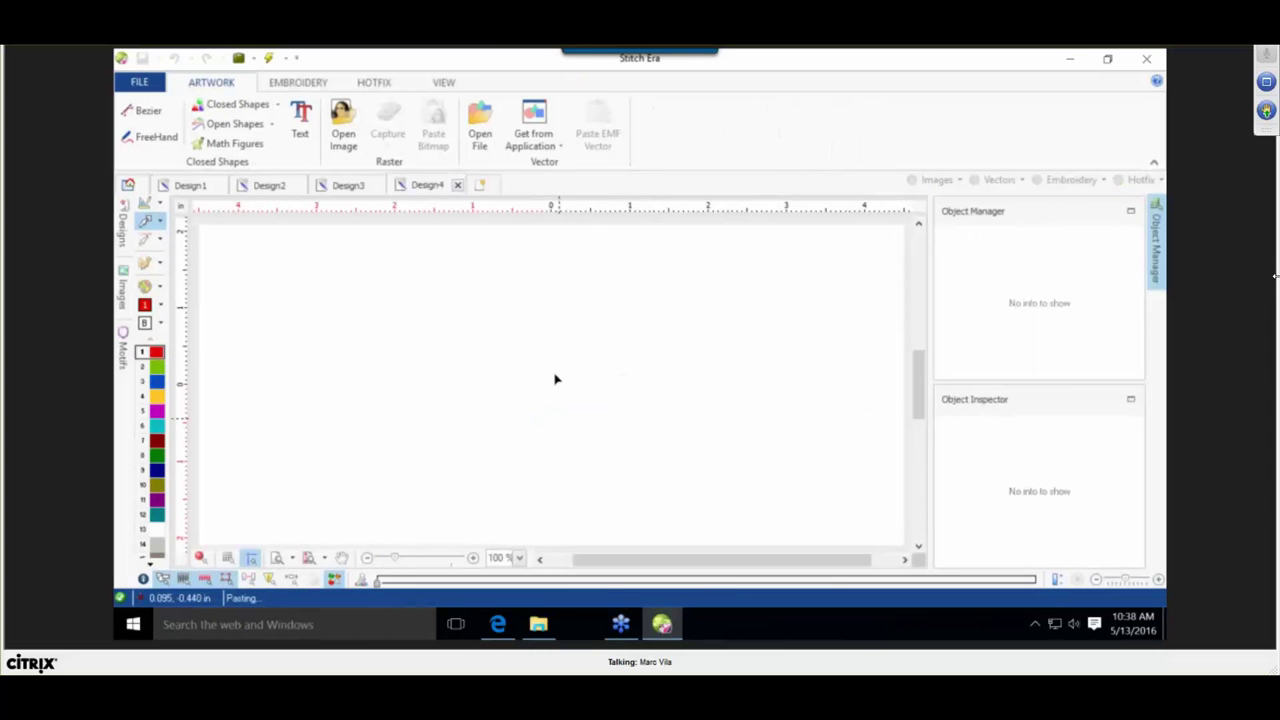
Convert the pasted image to vector by running the Vectorizer on it.
{"action": "left_click_drag", "start_coordinate": [309, 315], "coordinate": [616, 333]}
{"action": "left_click", "coordinate": [856, 118]}
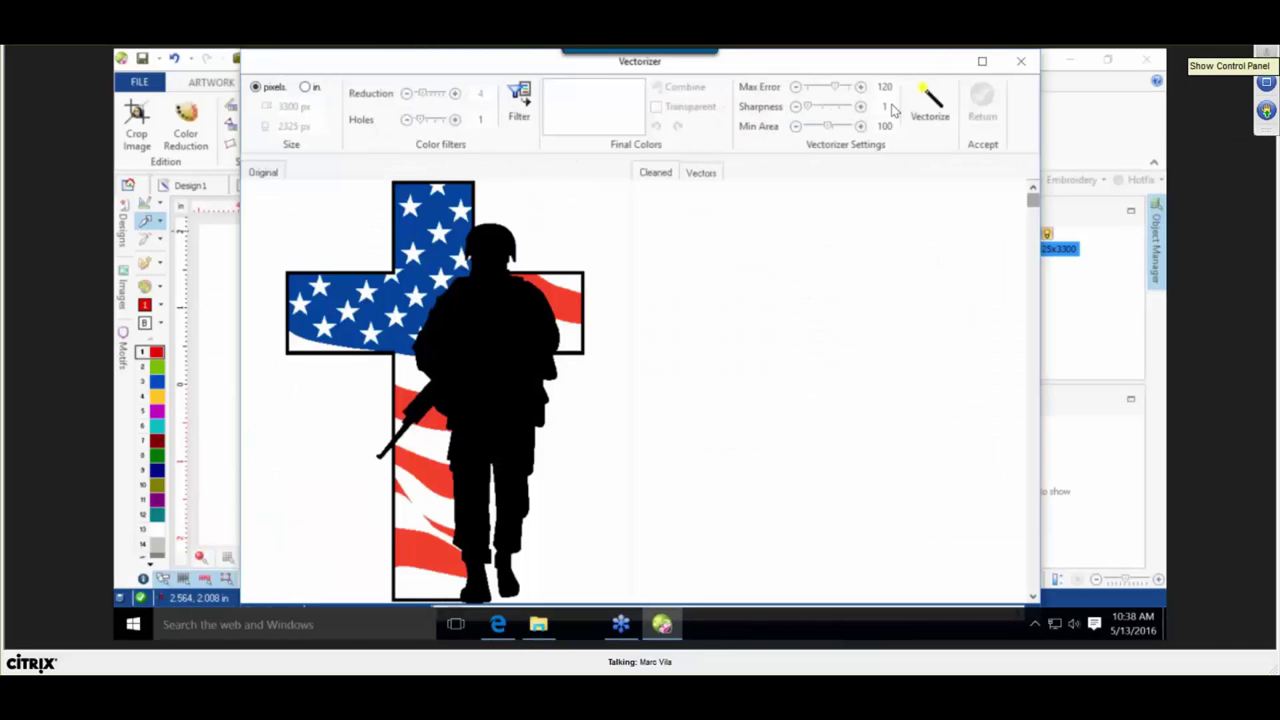
{"action": "left_click", "coordinate": [928, 104]}
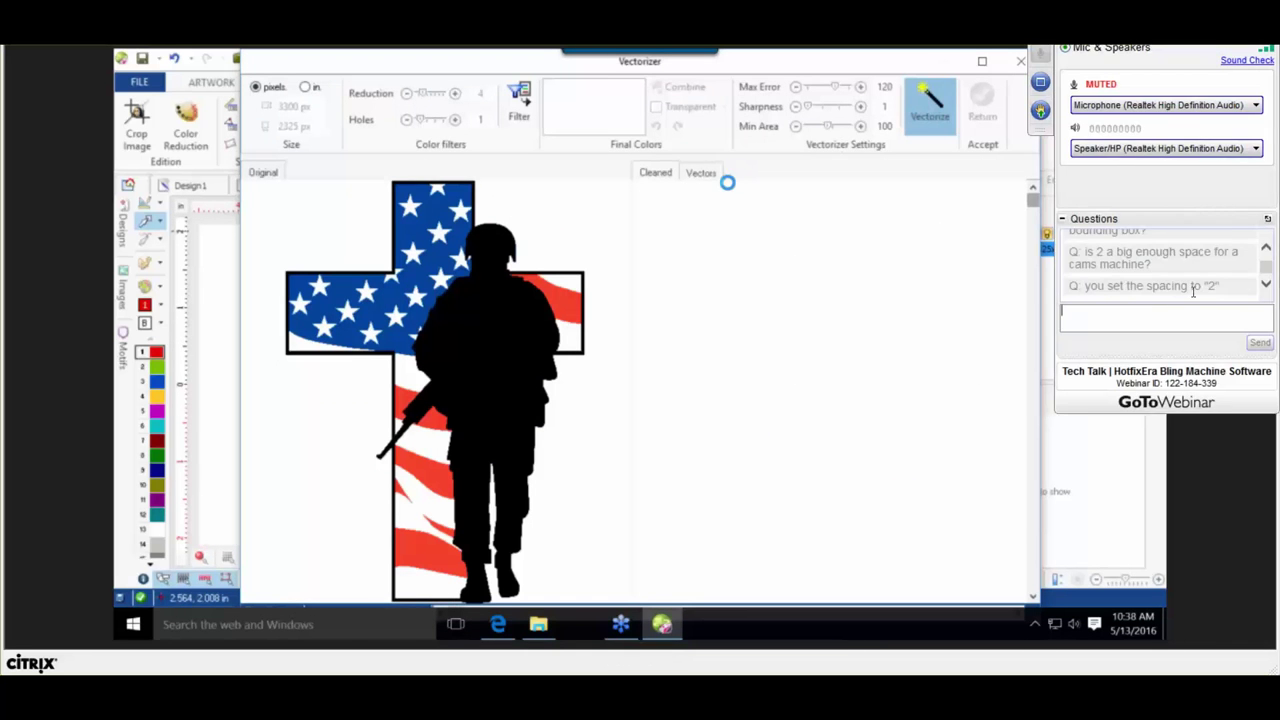
Begin a GoToWebinar question with the text "couldn't you use the "Center" function".
{"action": "type", "text": "coul"}
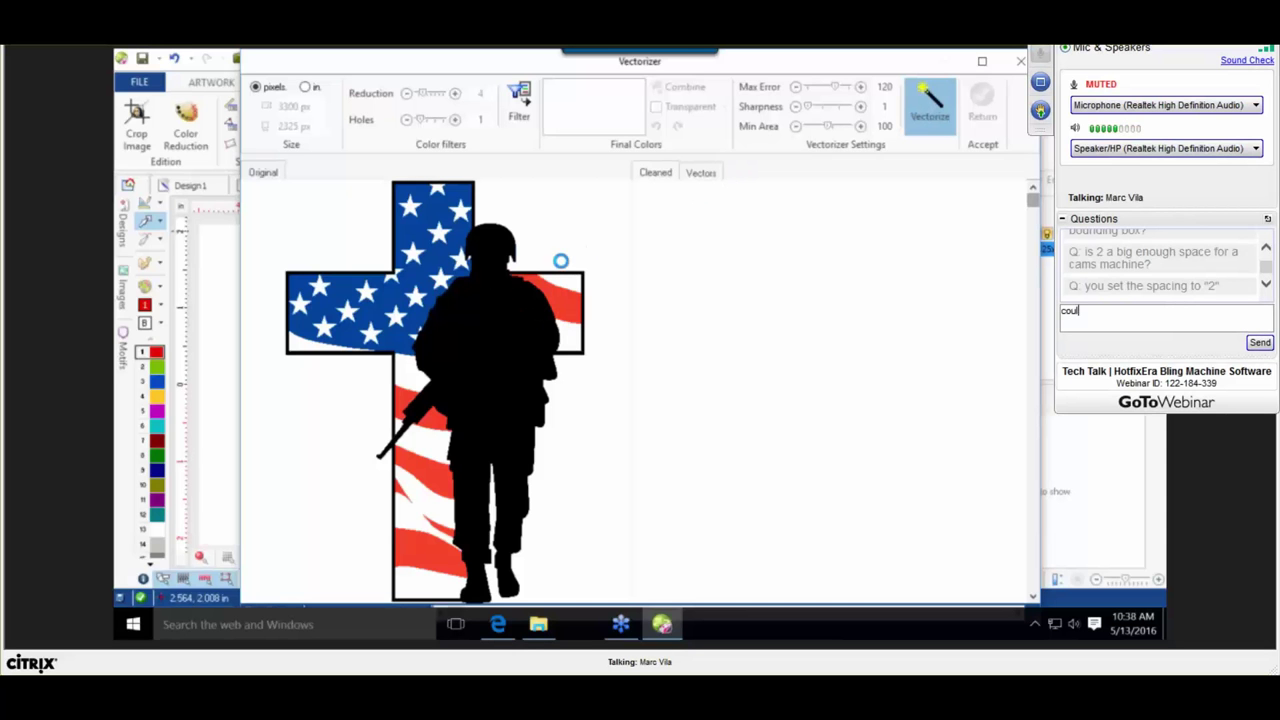
{"action": "type", "text": "dn't us"}
{"action": "type", "text": "use "}
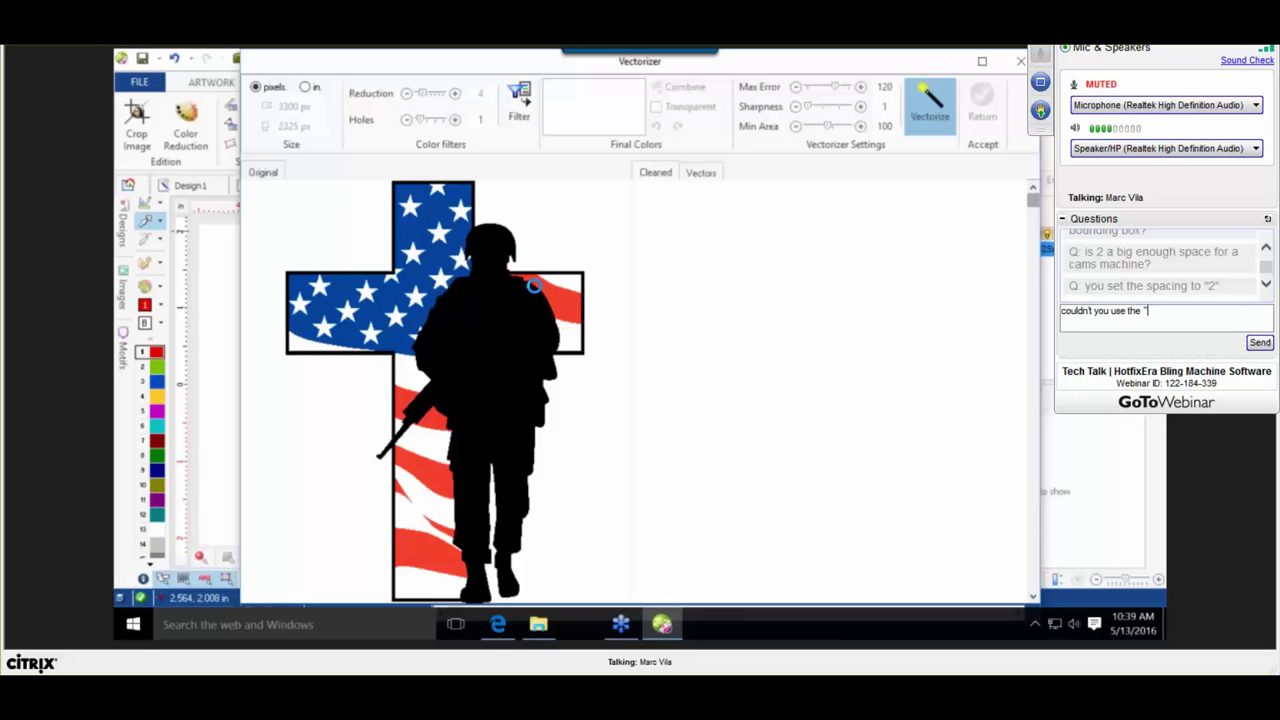
{"action": "type", "text": "the \"Center"}
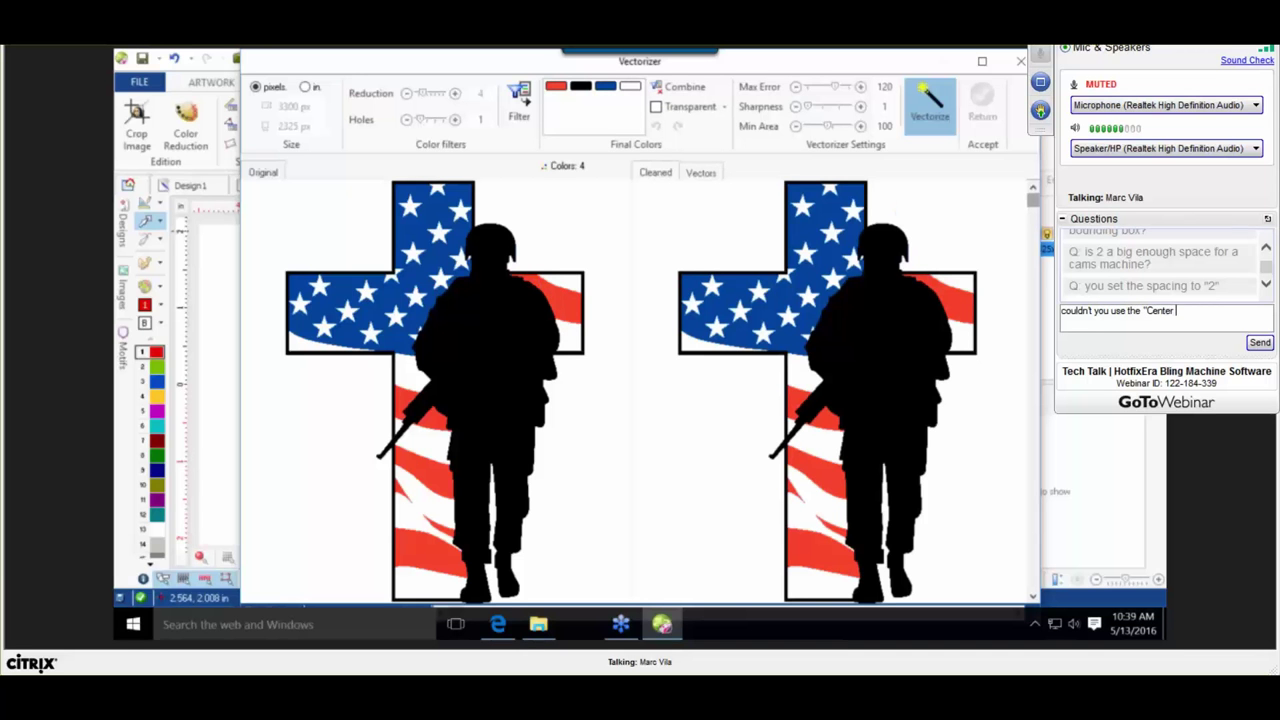
{"action": "type", "text": " funtion"}
{"action": "key", "text": "BackSpace"}
{"action": "key", "text": "BackSpace"}
{"action": "key", "text": "BackSpace"}
{"action": "key", "text": "BackSpace"}
{"action": "type", "text": "ct"}
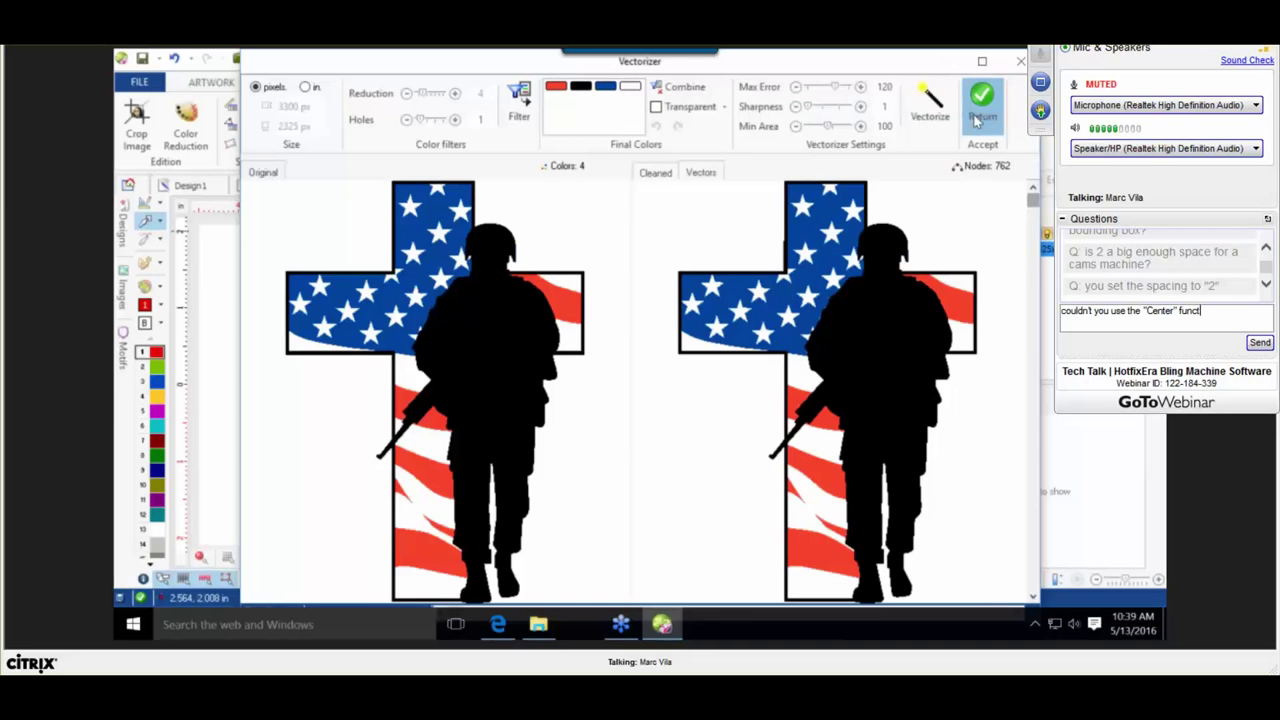
{"action": "type", "text": "ion"}
Accept the vectorized artwork, complete the GoToWebinar question with "in autocomplete?" and send it.
{"action": "left_click", "coordinate": [981, 114]}
{"action": "type", "text": "in au"}
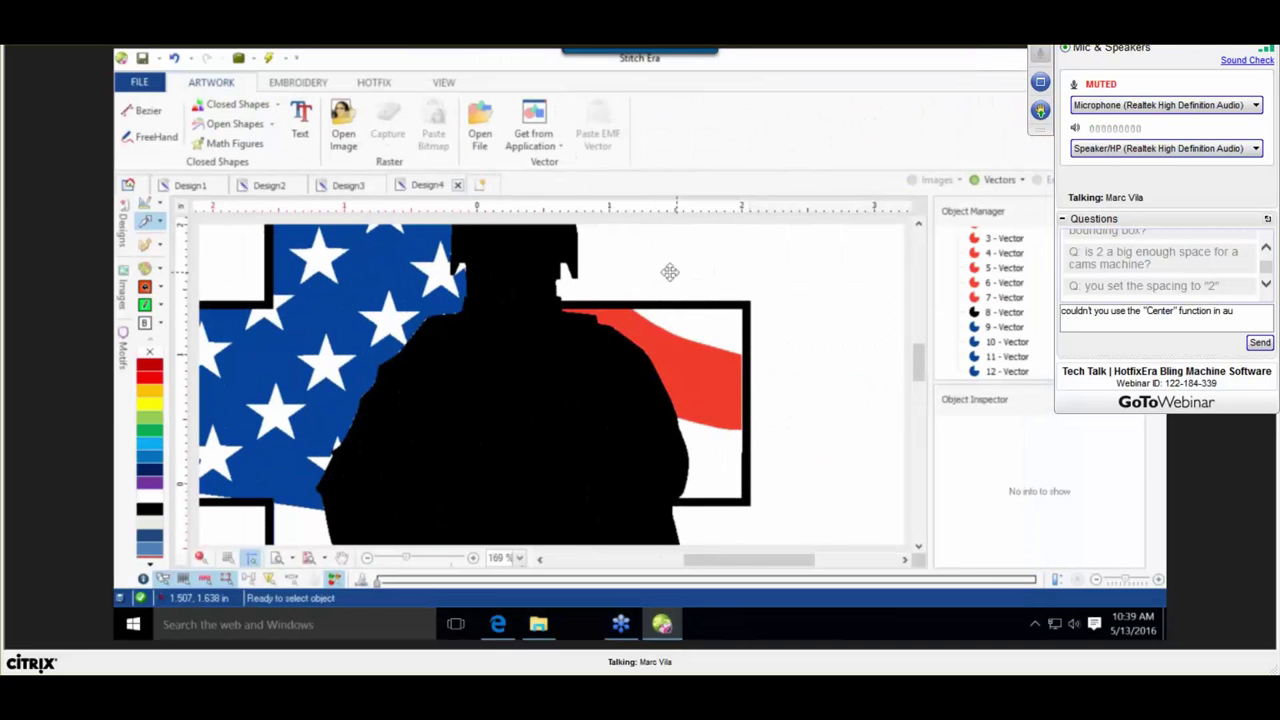
{"action": "type", "text": "tocomplete?"}
{"action": "scroll", "coordinate": [570, 280], "scroll_direction": "up", "scroll_amount": 2}
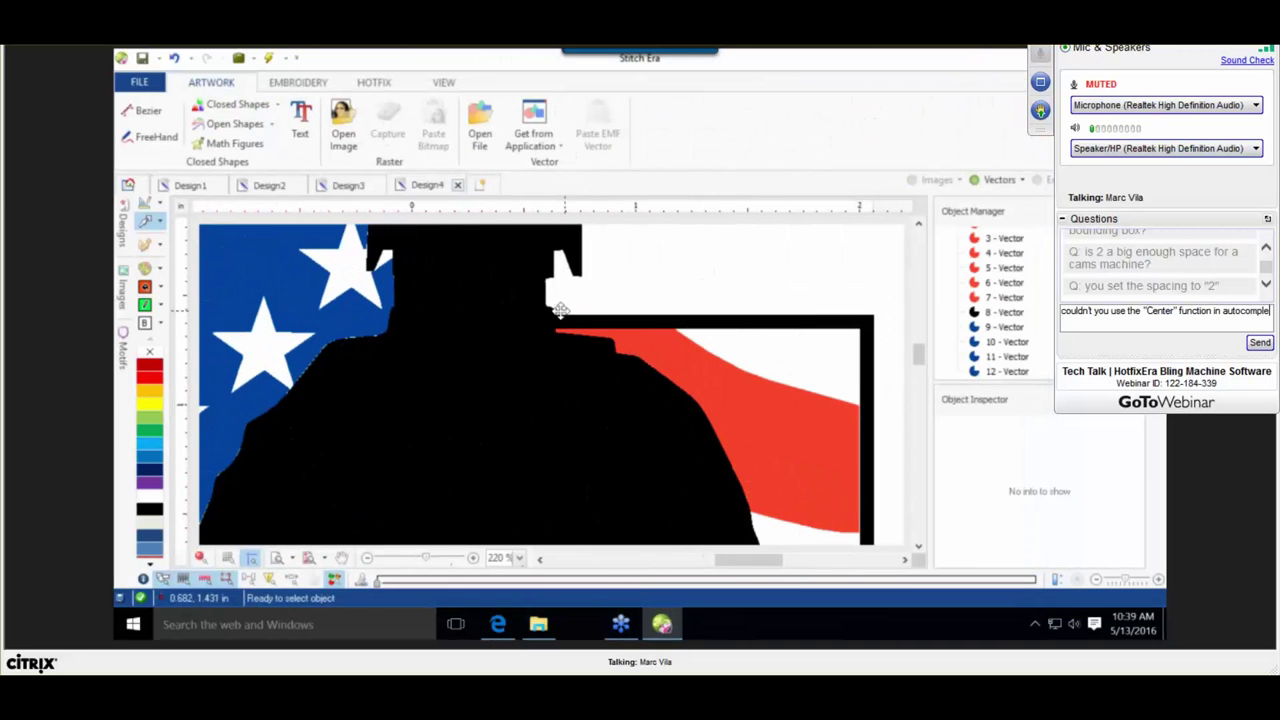
{"action": "key", "text": "Return"}
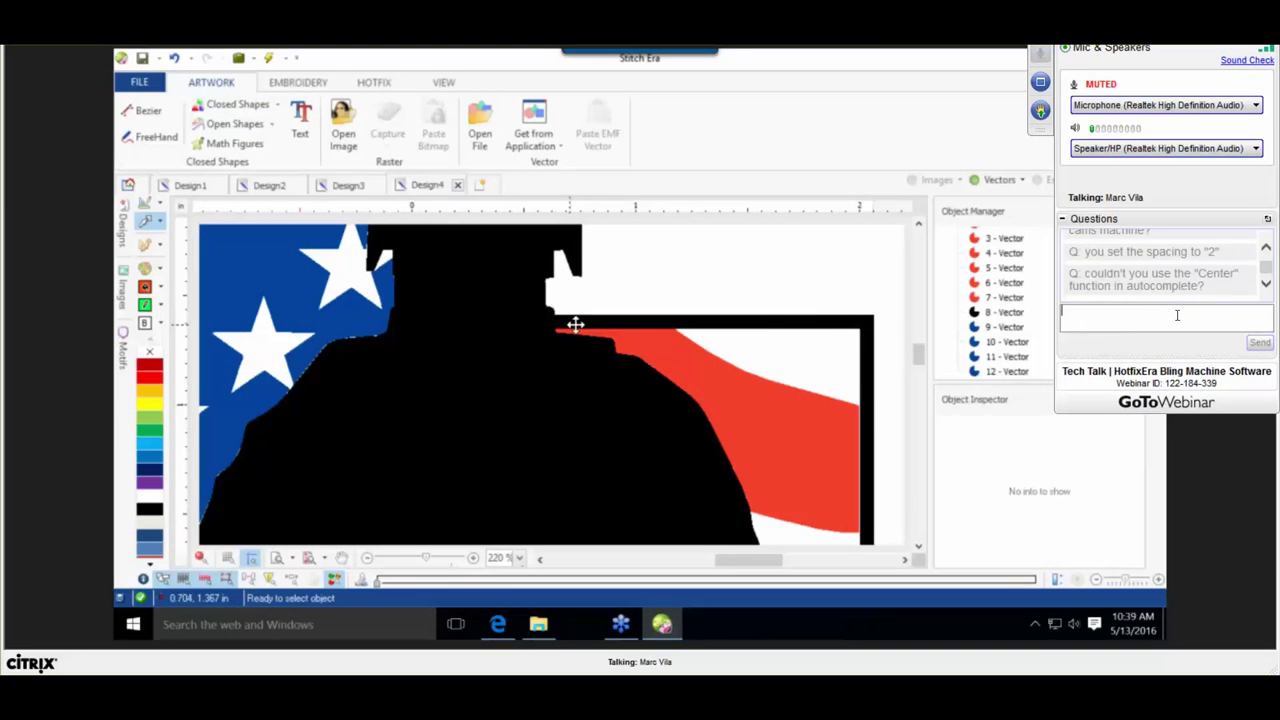
Select the black soldier-and-cross vector and examine its outline around the shoulders and cross arms.
{"action": "left_click", "coordinate": [496, 331]}
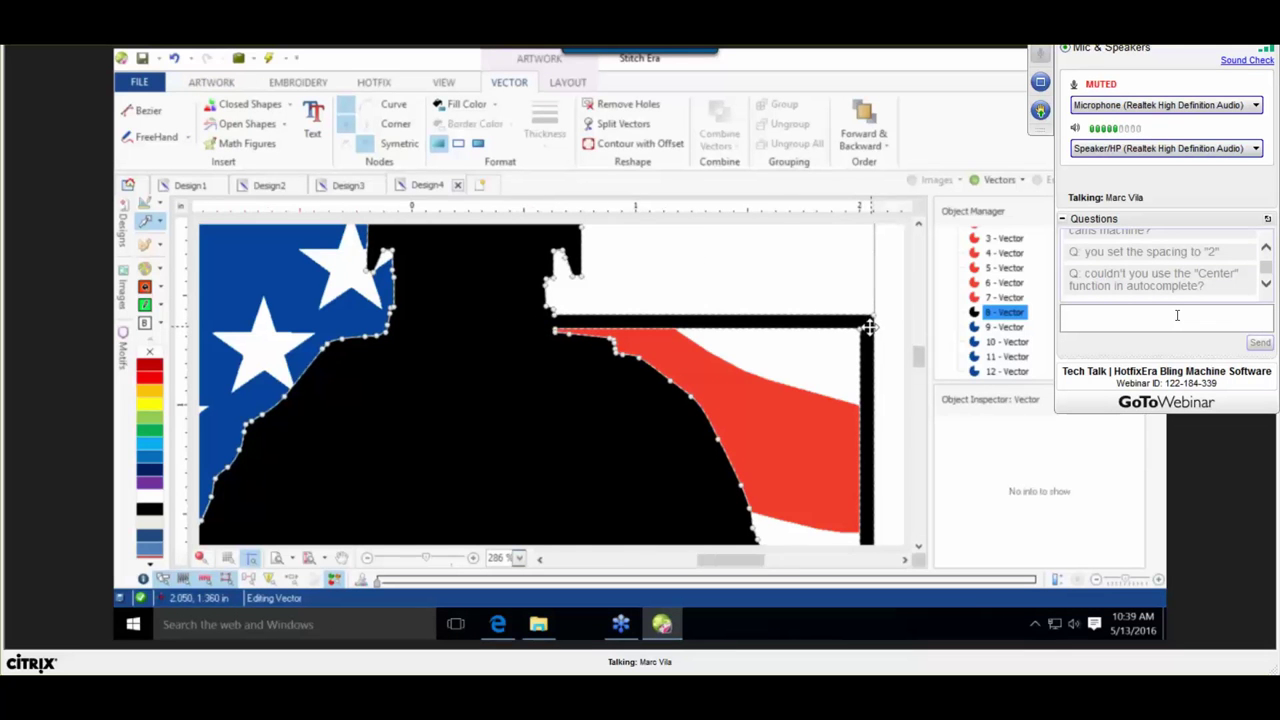
{"action": "scroll", "coordinate": [871, 325], "scroll_direction": "down", "scroll_amount": 5}
{"action": "scroll", "coordinate": [784, 316], "scroll_direction": "up", "scroll_amount": 2}
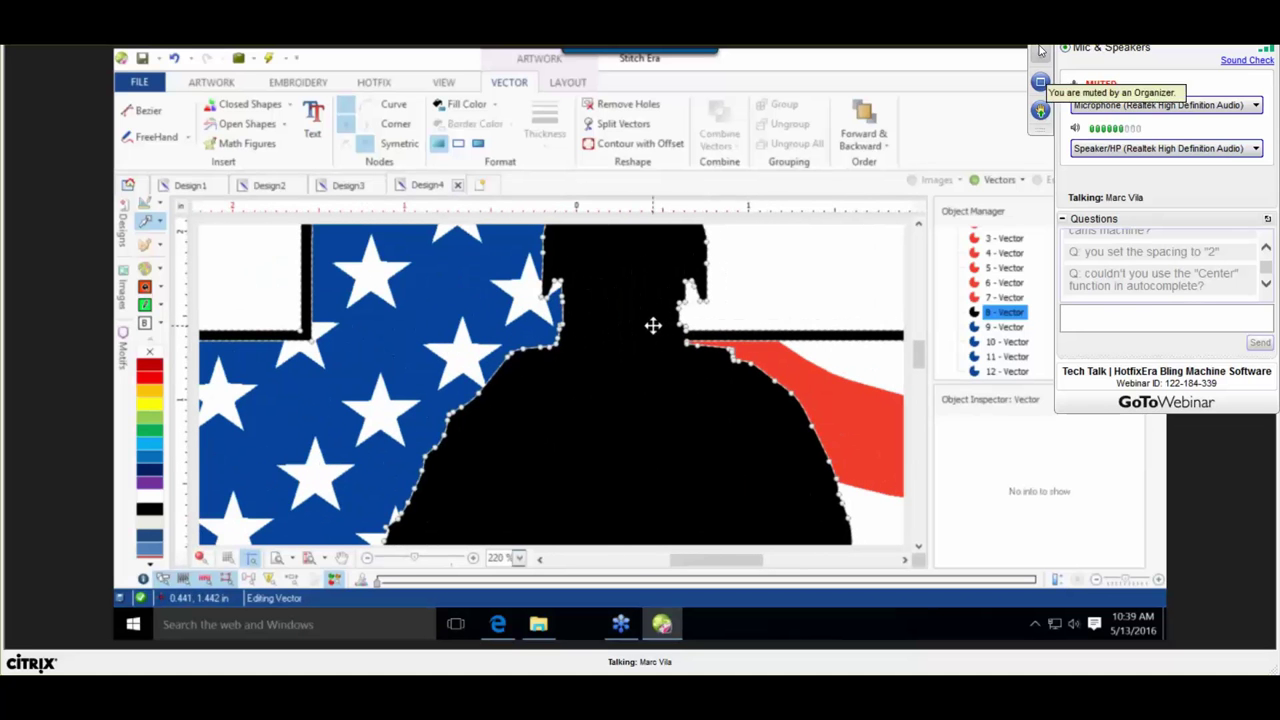
{"action": "left_click", "coordinate": [1040, 53]}
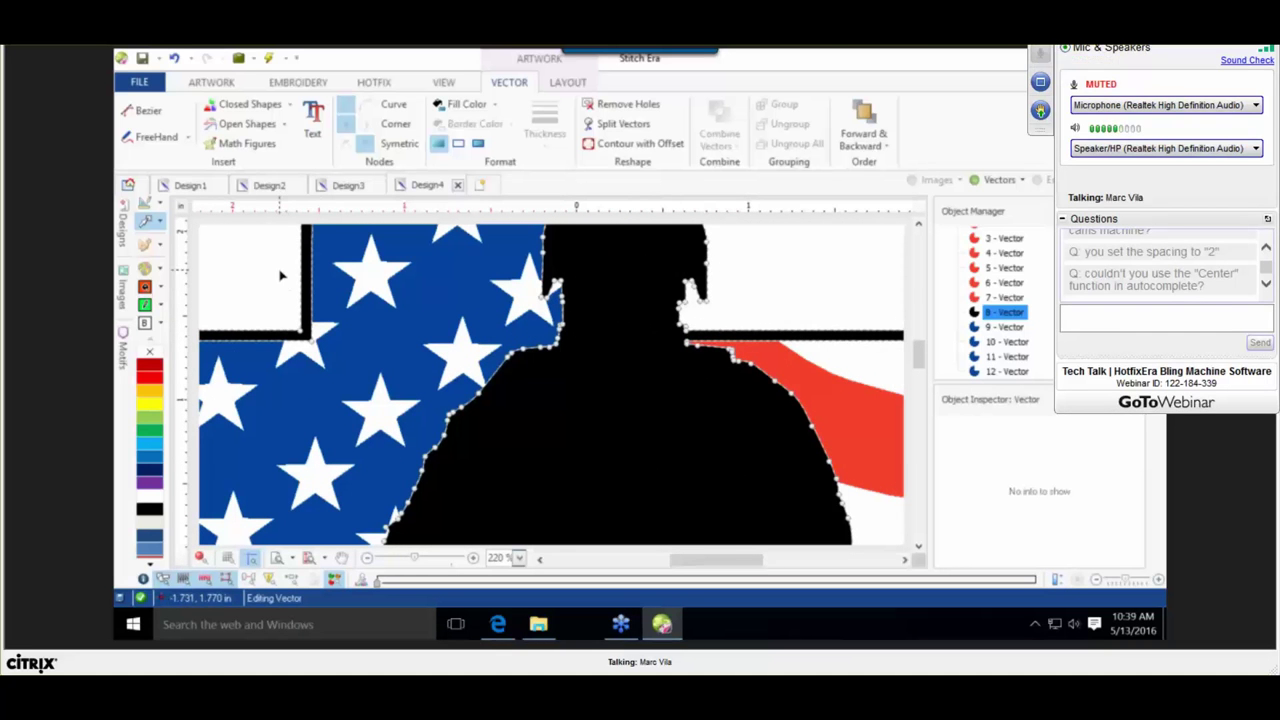
Try to split the right cross arm's black border from the soldier silhouette with a cut line from the neck around to the hip.
{"action": "left_click", "coordinate": [280, 275]}
{"action": "scroll", "coordinate": [712, 343], "scroll_direction": "up", "scroll_amount": 3}
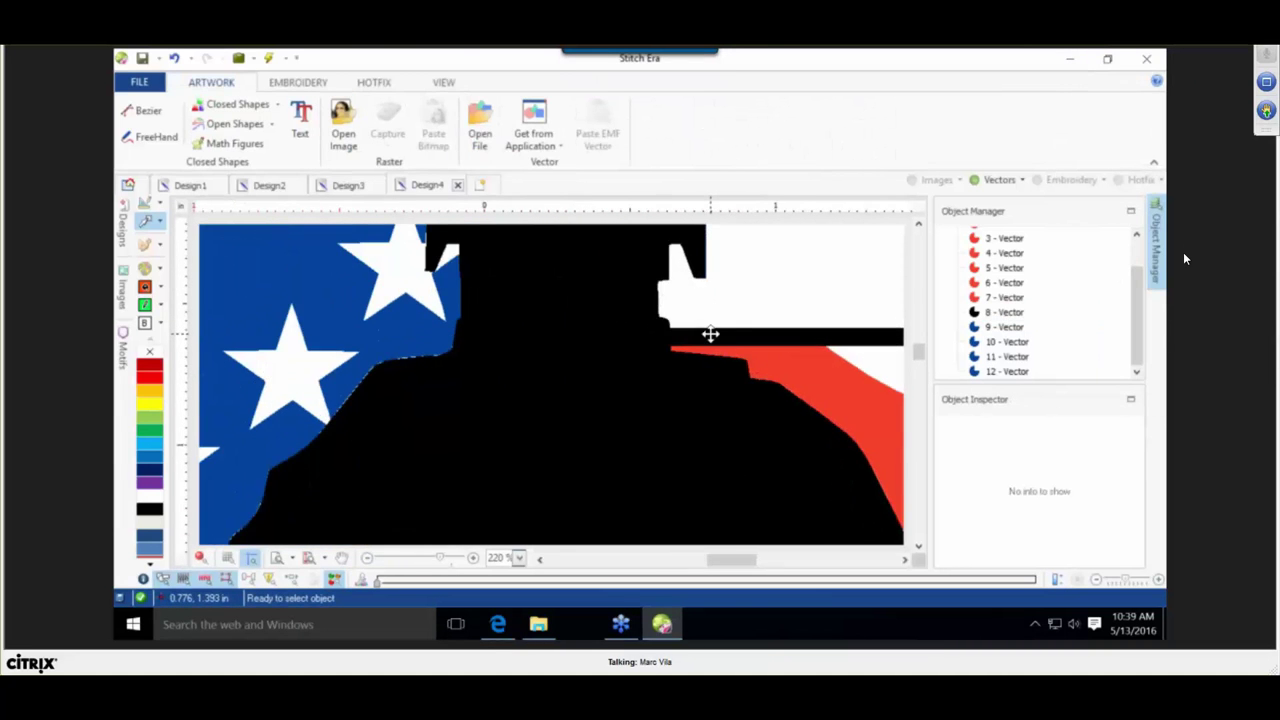
{"action": "left_click", "coordinate": [709, 334]}
{"action": "left_click", "coordinate": [616, 124]}
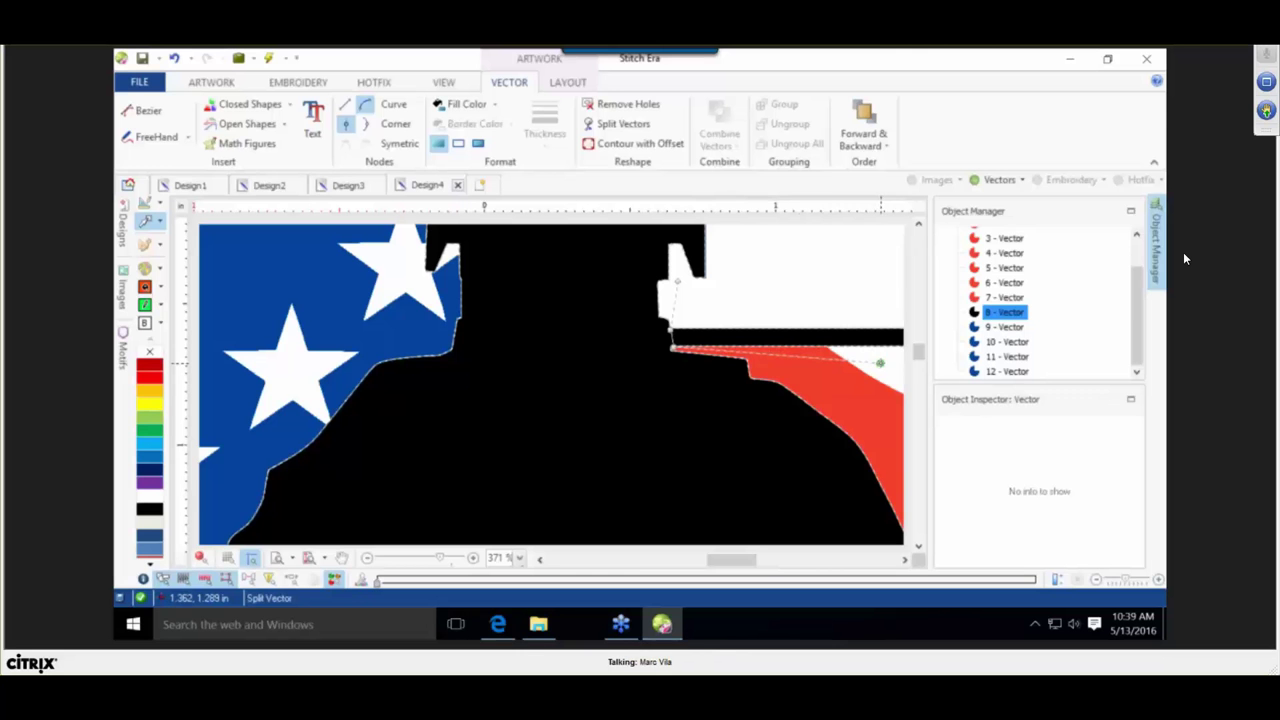
{"action": "scroll", "coordinate": [886, 360], "scroll_direction": "down", "scroll_amount": 6}
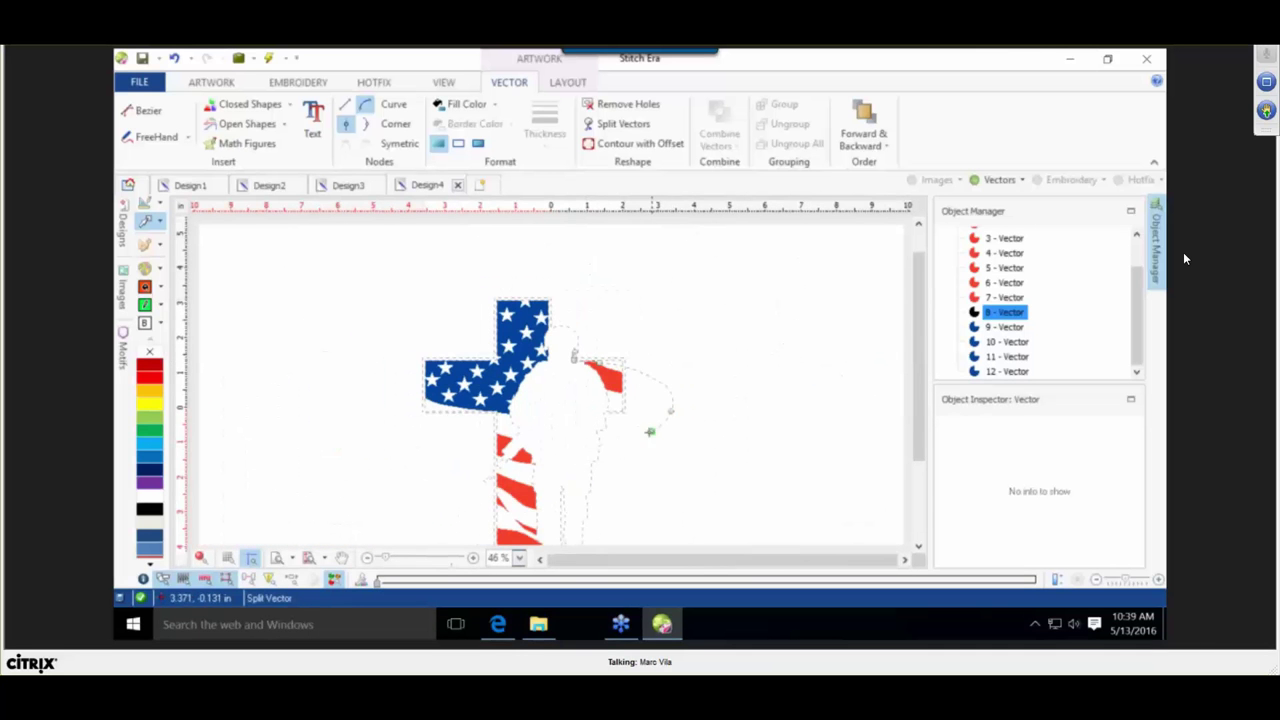
{"action": "scroll", "coordinate": [614, 432], "scroll_direction": "up", "scroll_amount": 5}
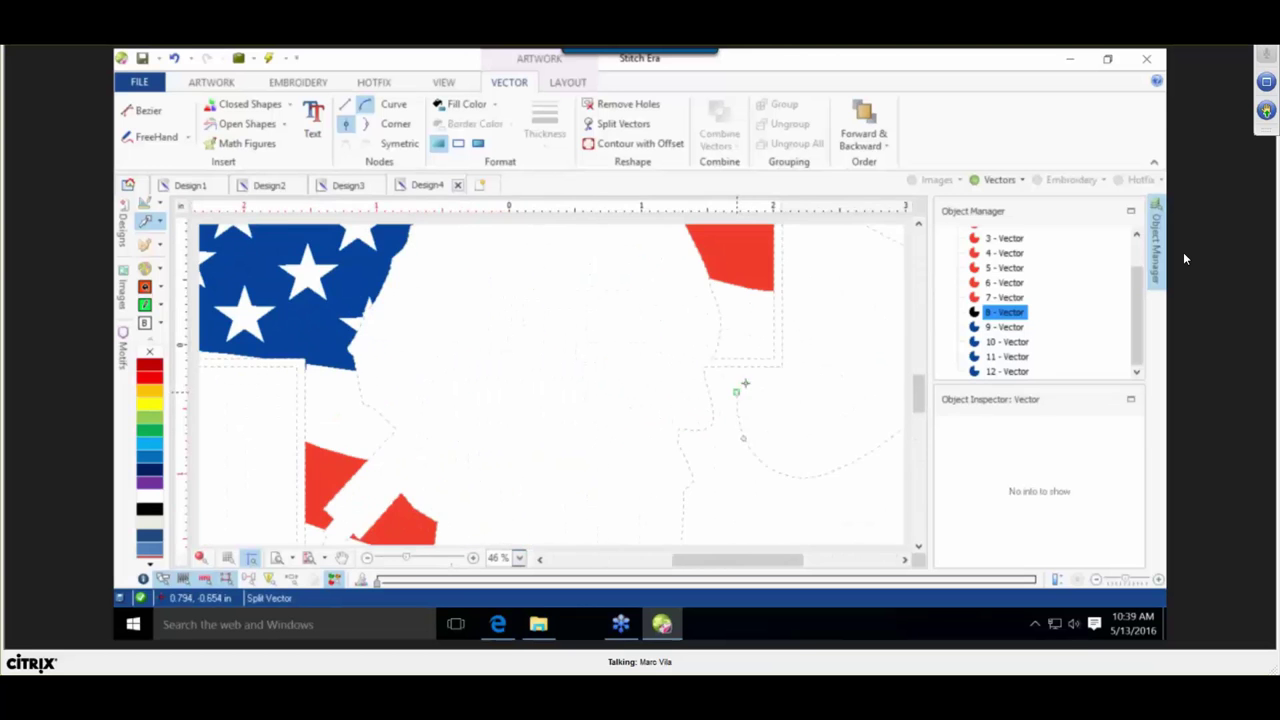
{"action": "scroll", "coordinate": [715, 375], "scroll_direction": "up", "scroll_amount": 4}
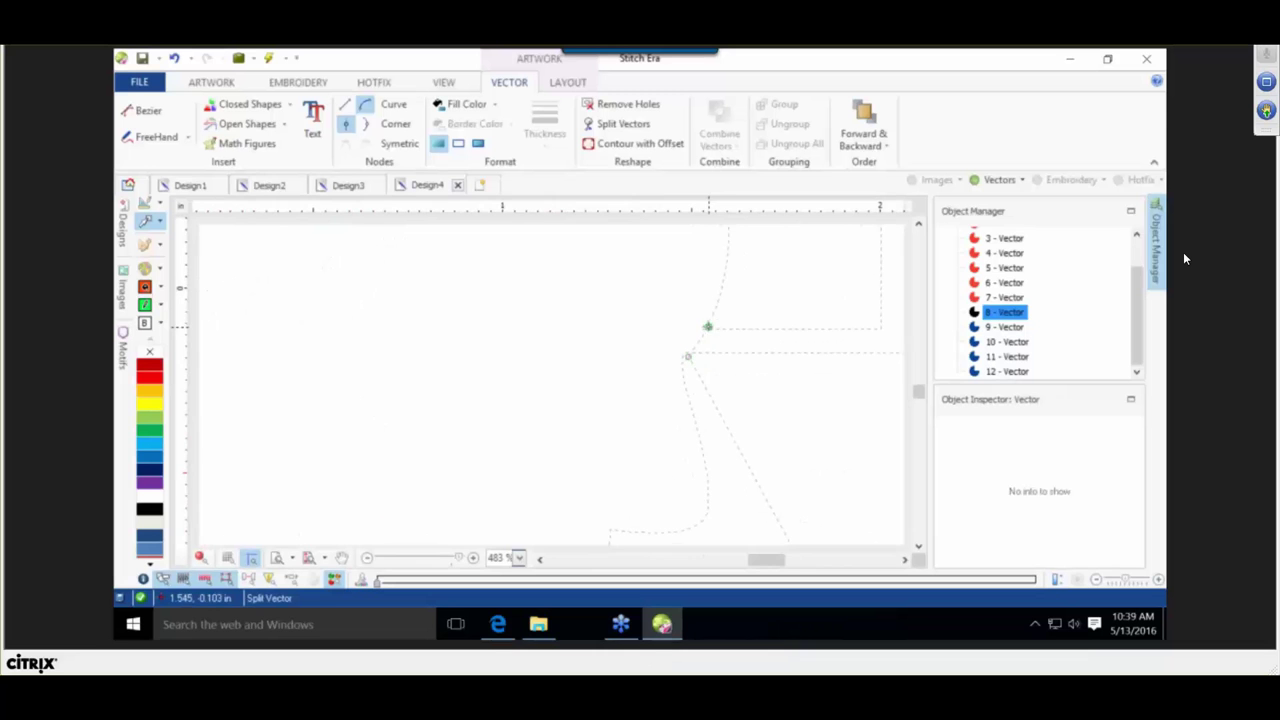
{"action": "left_click", "coordinate": [760, 302]}
{"action": "scroll", "coordinate": [760, 302], "scroll_direction": "down", "scroll_amount": 5}
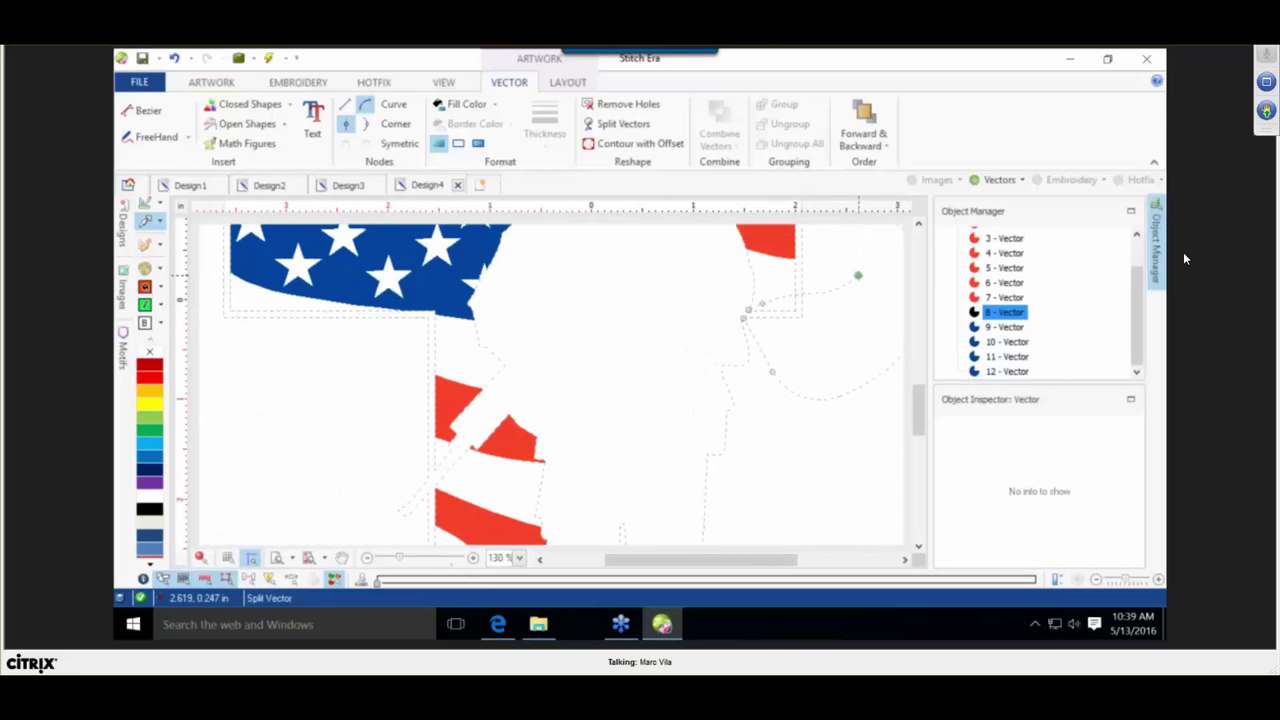
{"action": "right_click", "coordinate": [860, 276]}
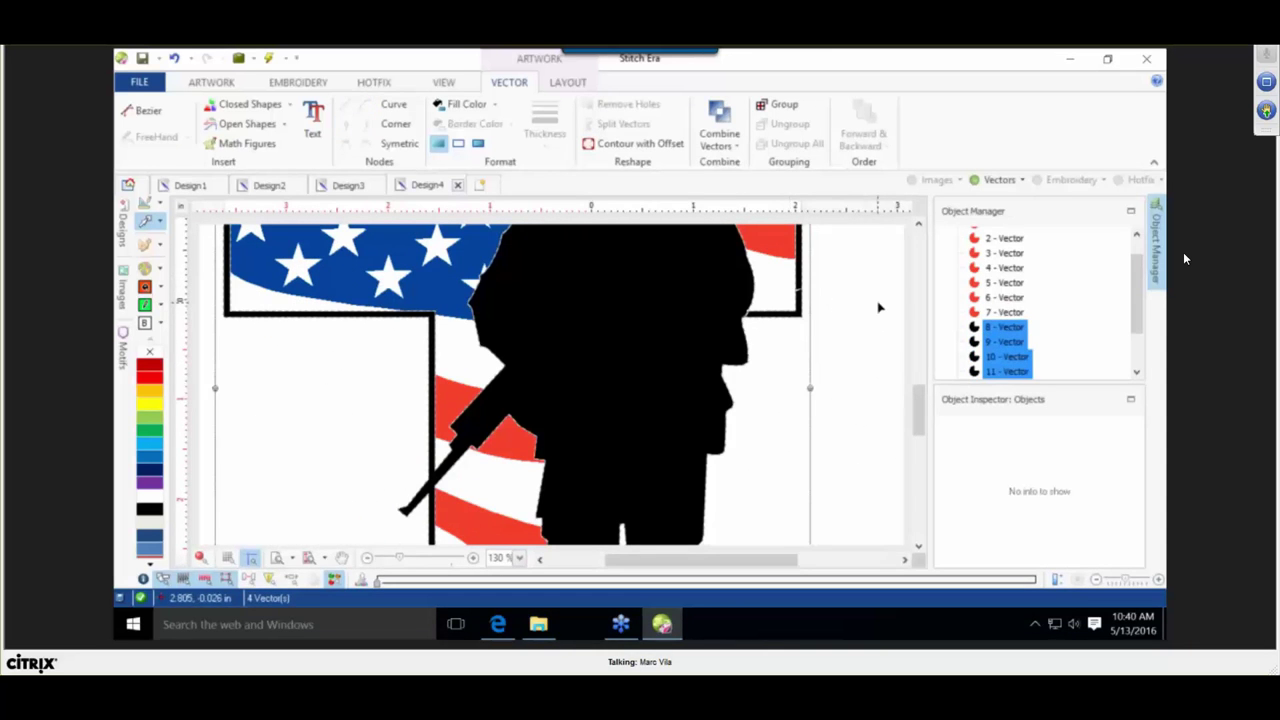
{"action": "left_click", "coordinate": [879, 307]}
Split the black vector along the soldier's right shoulder so the right cross arm's border becomes separate from the silhouette.
{"action": "scroll", "coordinate": [837, 303], "scroll_direction": "up", "scroll_amount": 4}
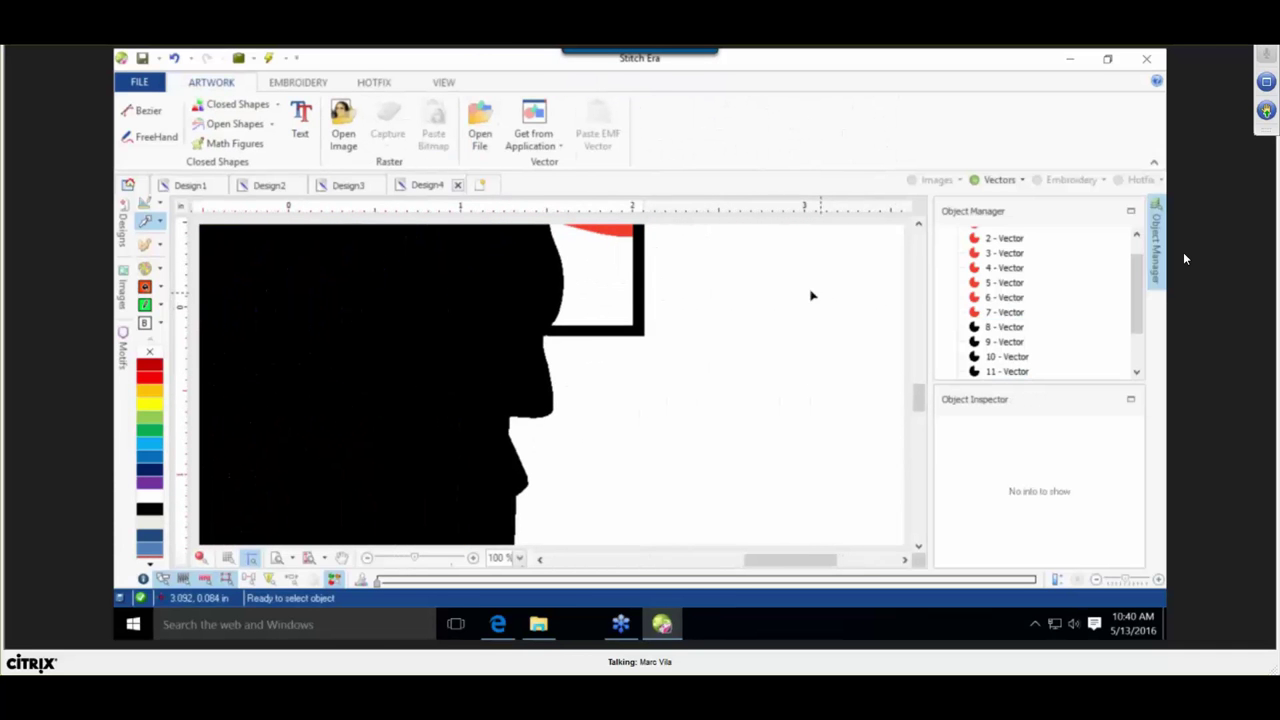
{"action": "left_click", "coordinate": [633, 291]}
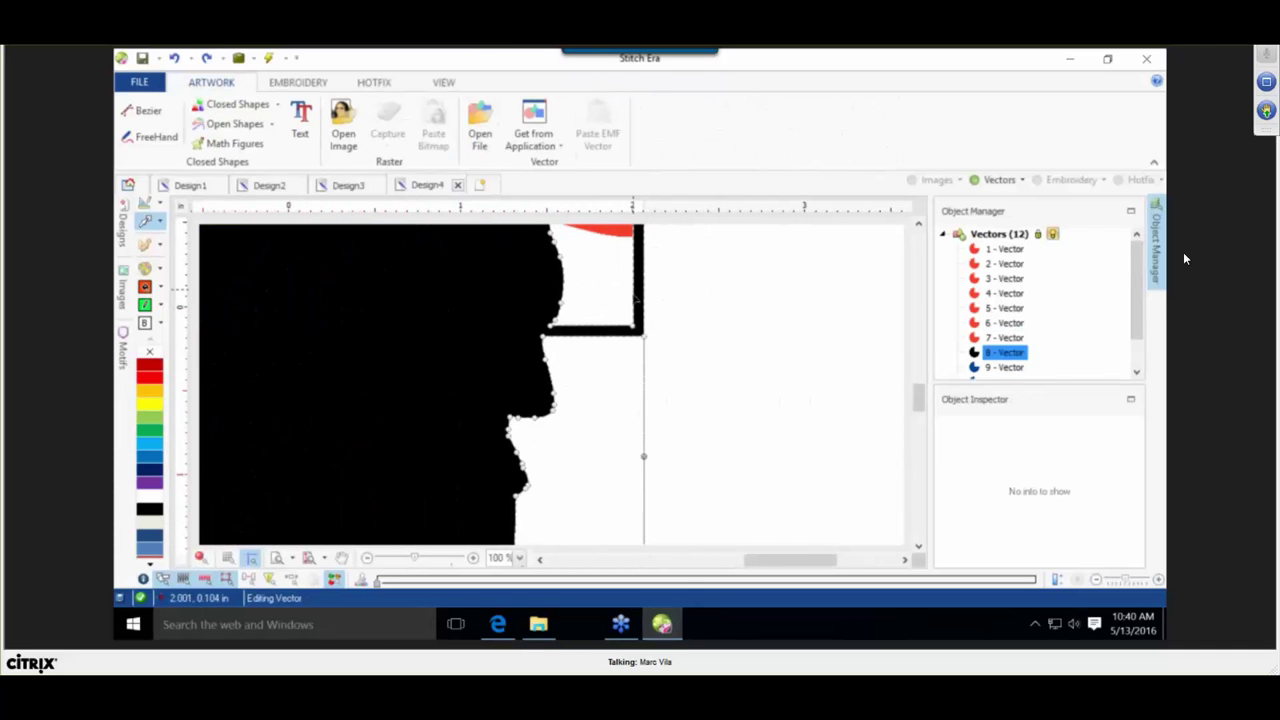
{"action": "left_click", "coordinate": [615, 124]}
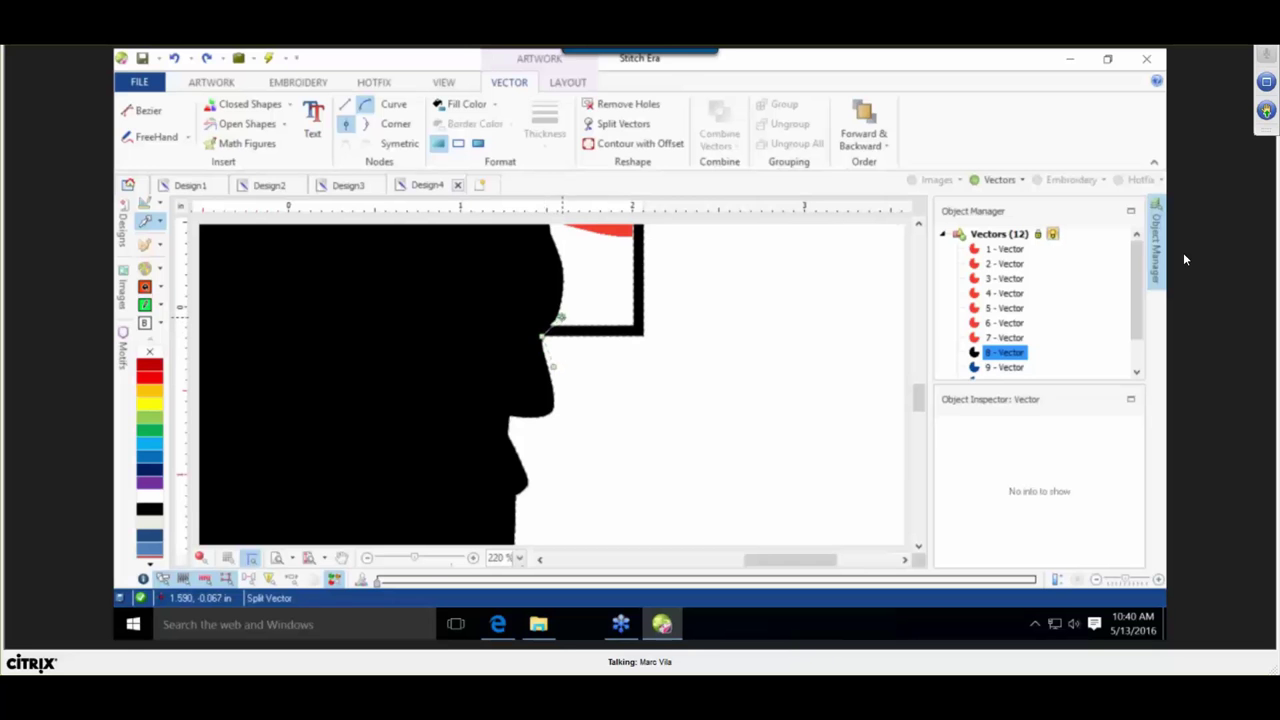
{"action": "scroll", "coordinate": [590, 276], "scroll_direction": "down", "scroll_amount": 3}
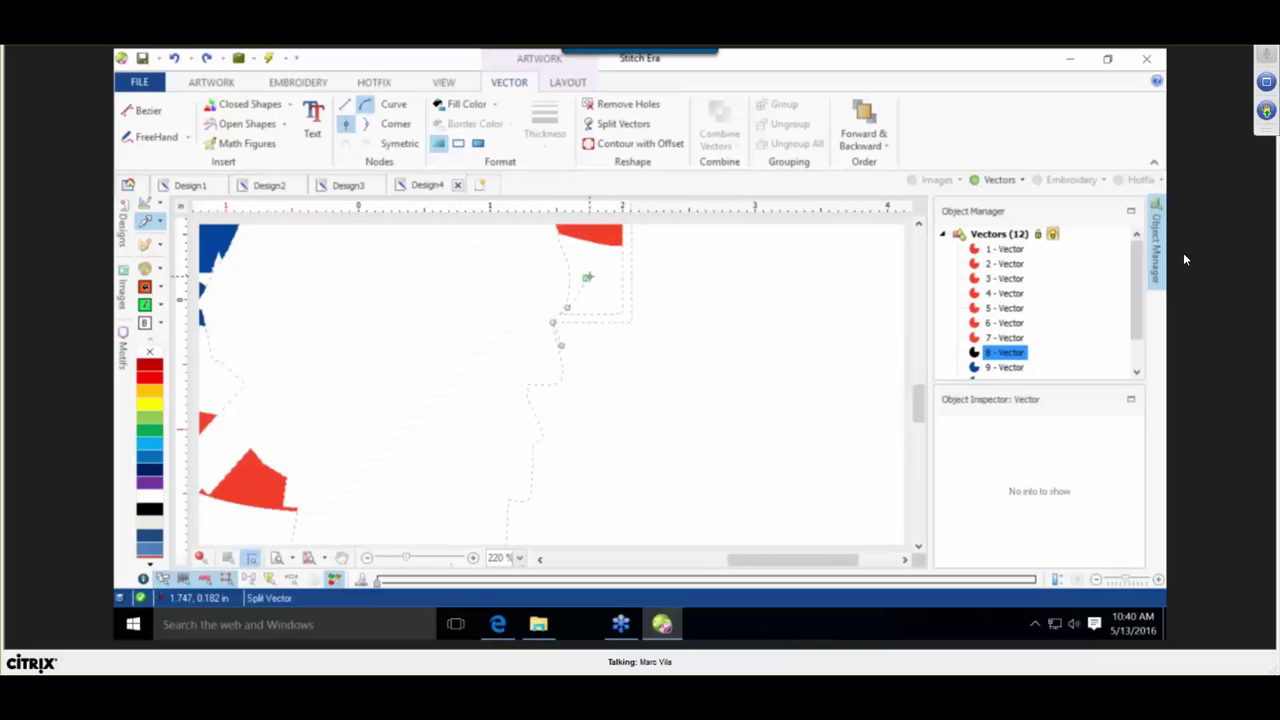
{"action": "scroll", "coordinate": [589, 276], "scroll_direction": "up", "scroll_amount": 3}
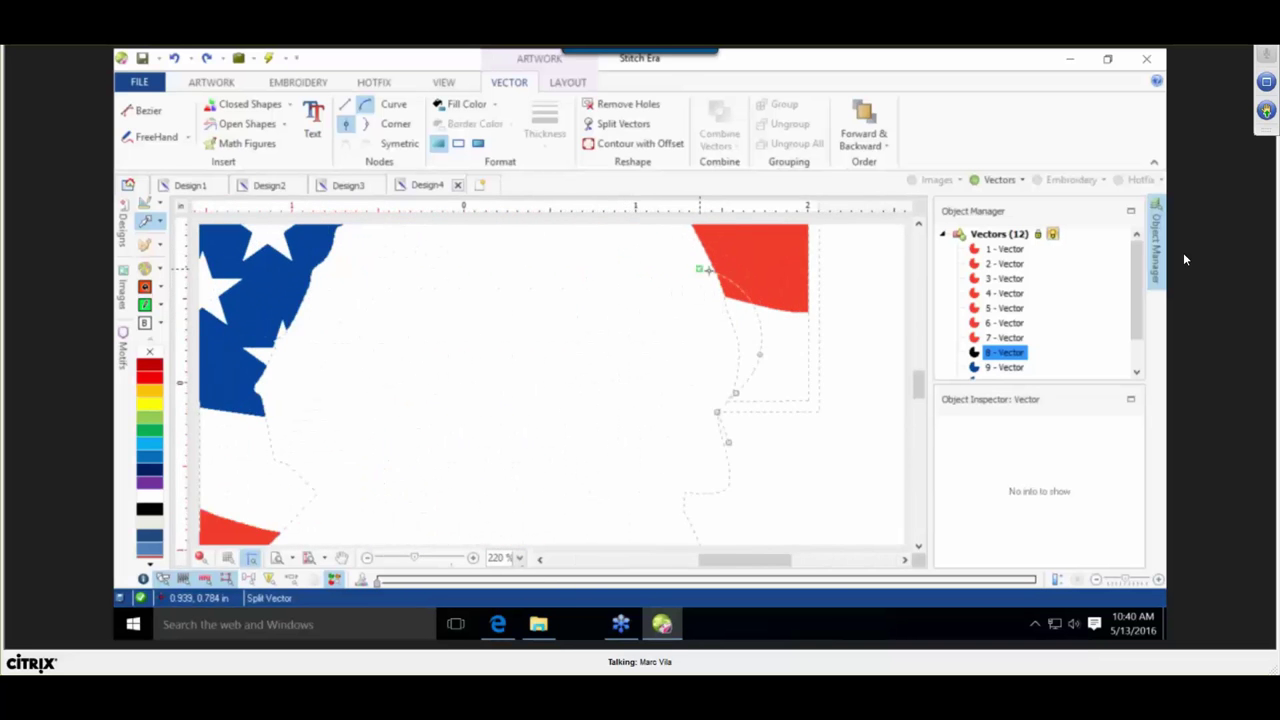
{"action": "scroll", "coordinate": [900, 365], "scroll_direction": "down", "scroll_amount": 1}
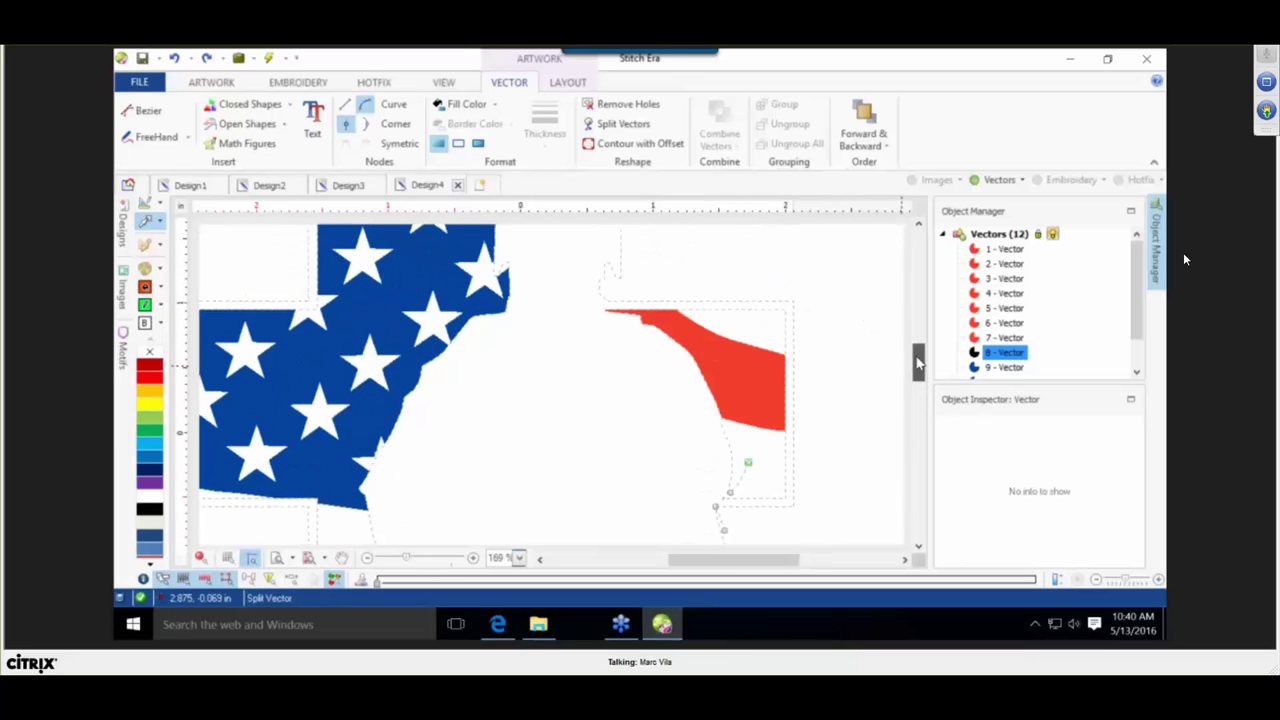
{"action": "scroll", "coordinate": [672, 410], "scroll_direction": "up", "scroll_amount": 5}
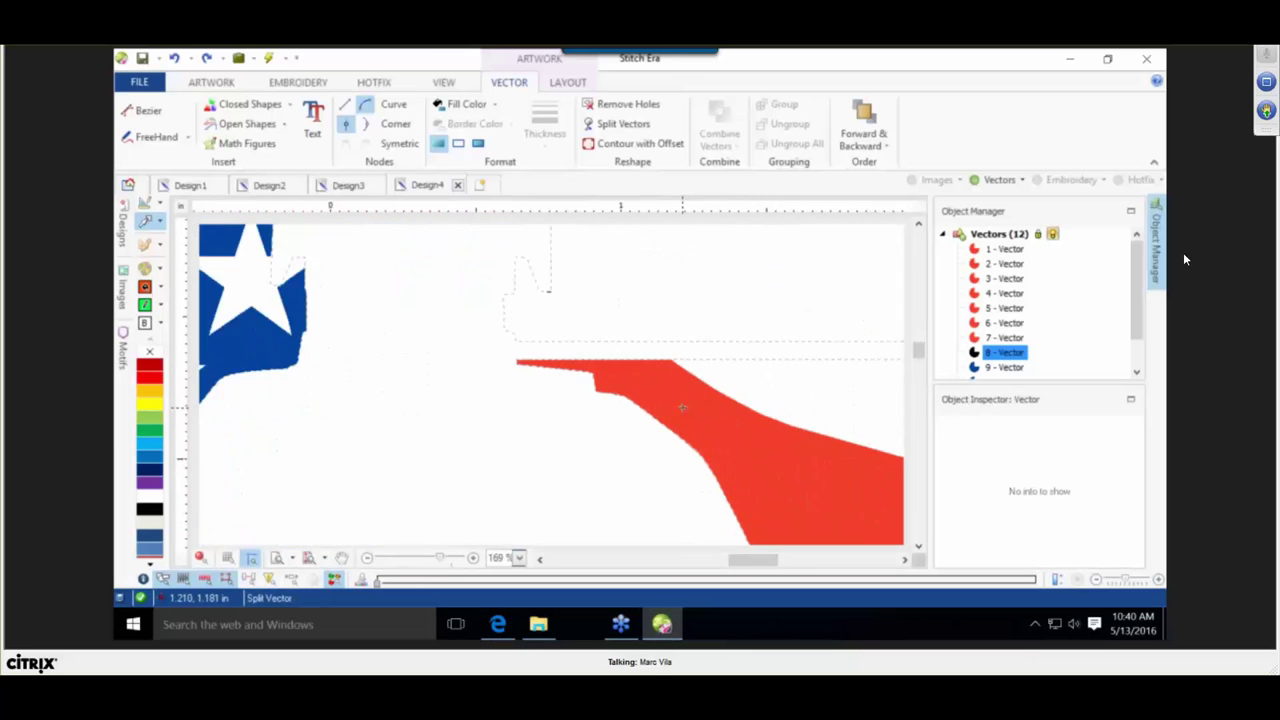
{"action": "left_click", "coordinate": [630, 367]}
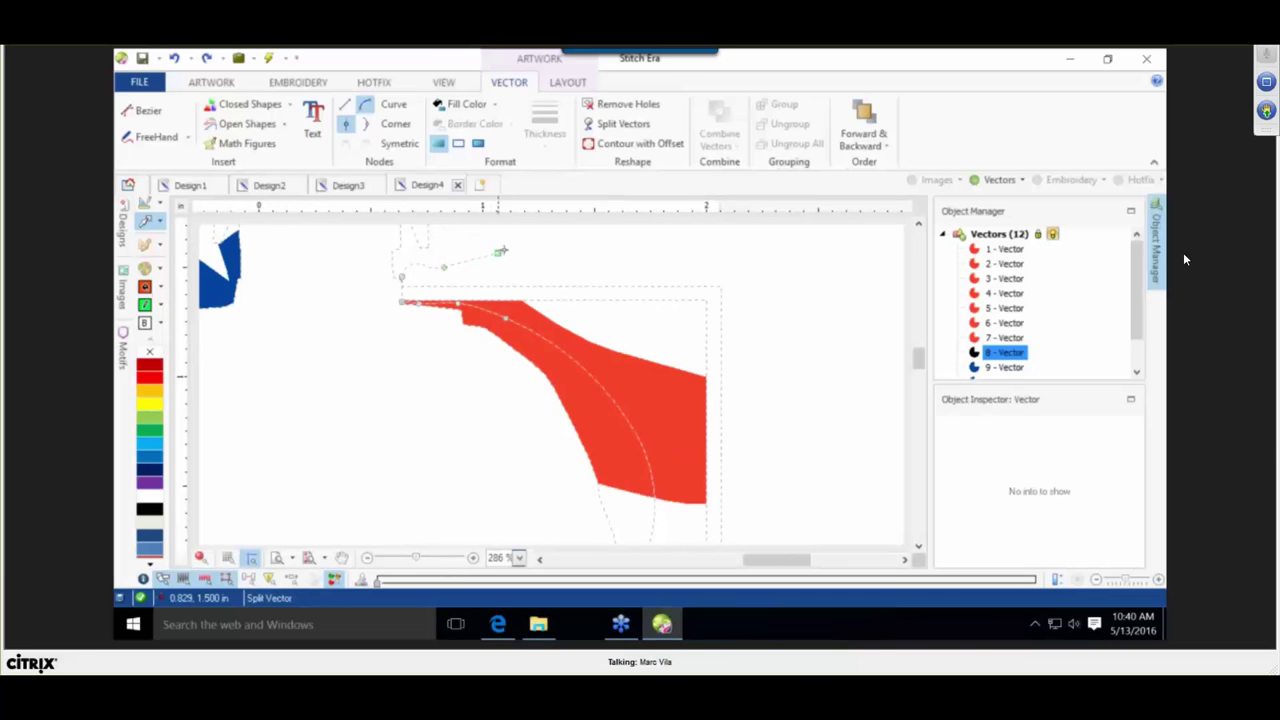
{"action": "right_click", "coordinate": [505, 249]}
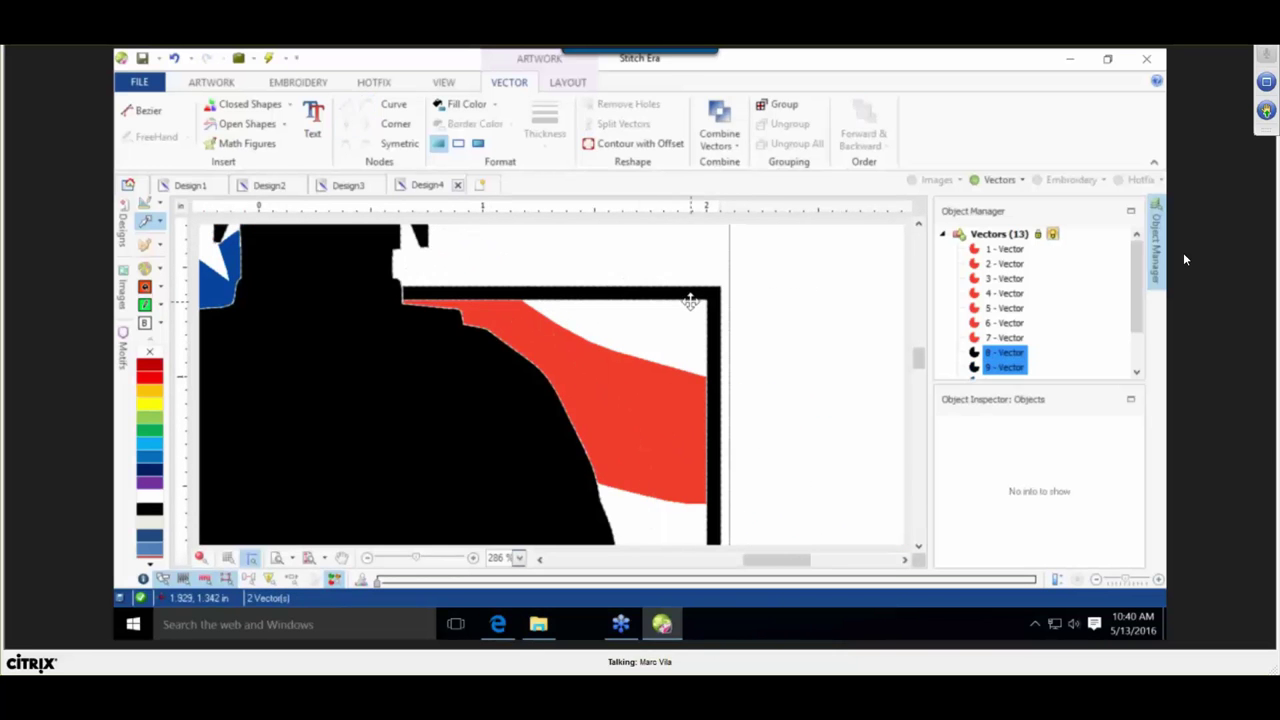
Recolor only the separated border of the right cross arm yellow.
{"action": "scroll", "coordinate": [783, 298], "scroll_direction": "down", "scroll_amount": 3}
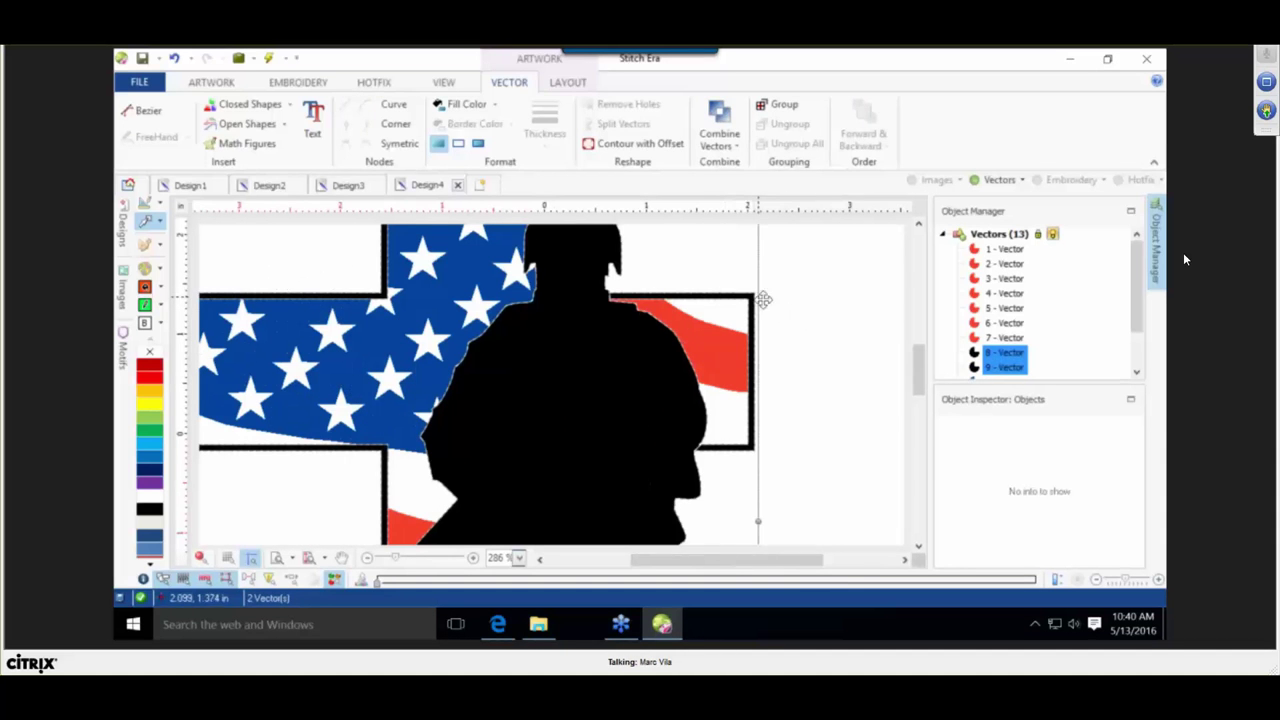
{"action": "left_click", "coordinate": [805, 297]}
{"action": "left_click", "coordinate": [752, 297]}
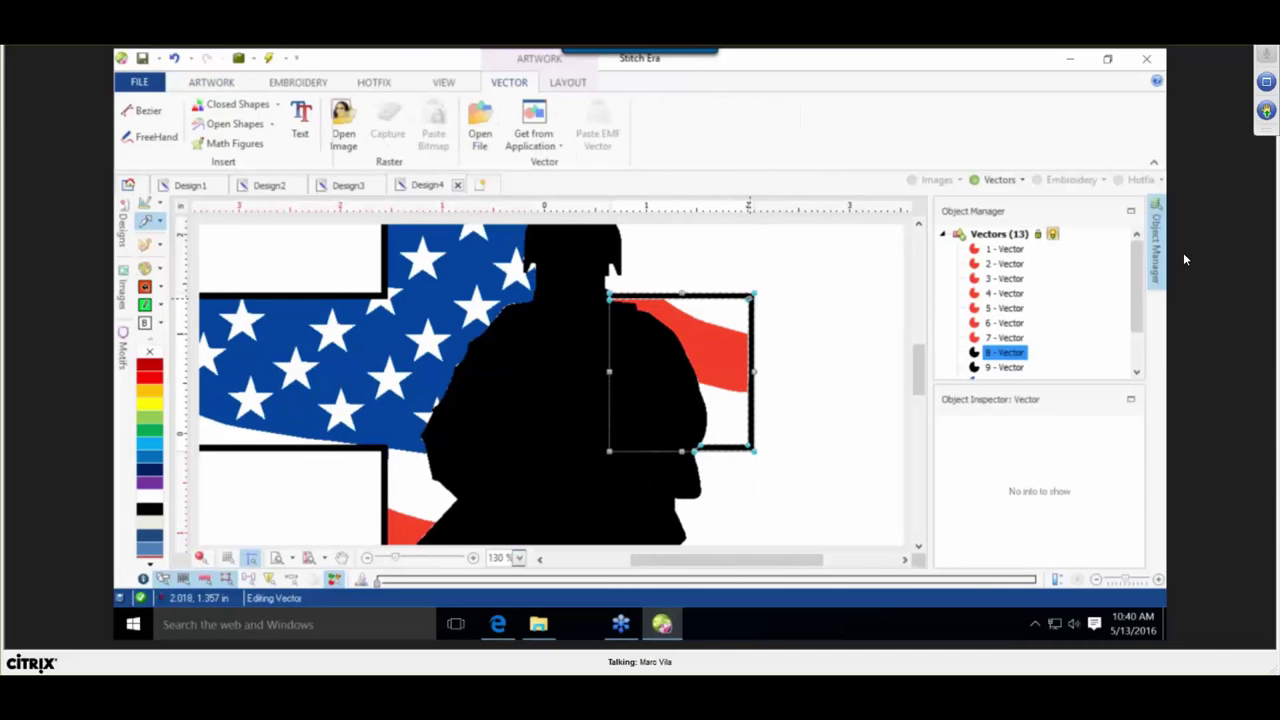
{"action": "left_click", "coordinate": [149, 400]}
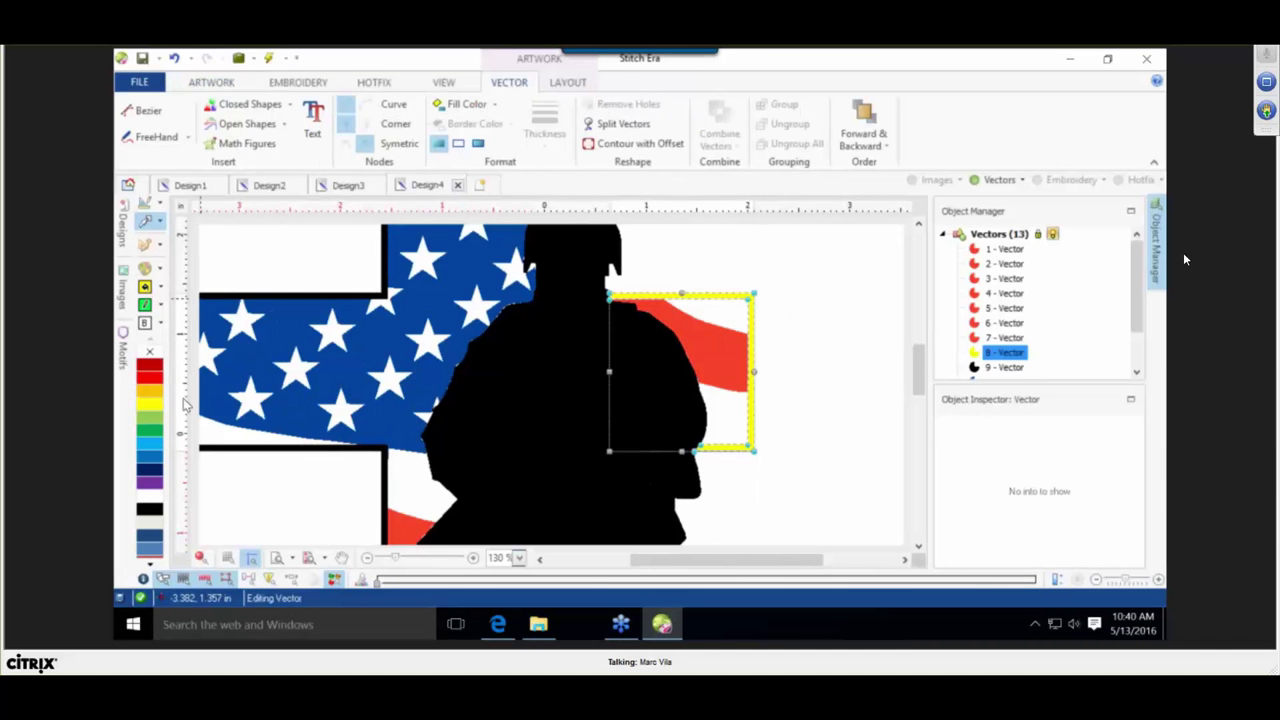
{"action": "left_click", "coordinate": [830, 372]}
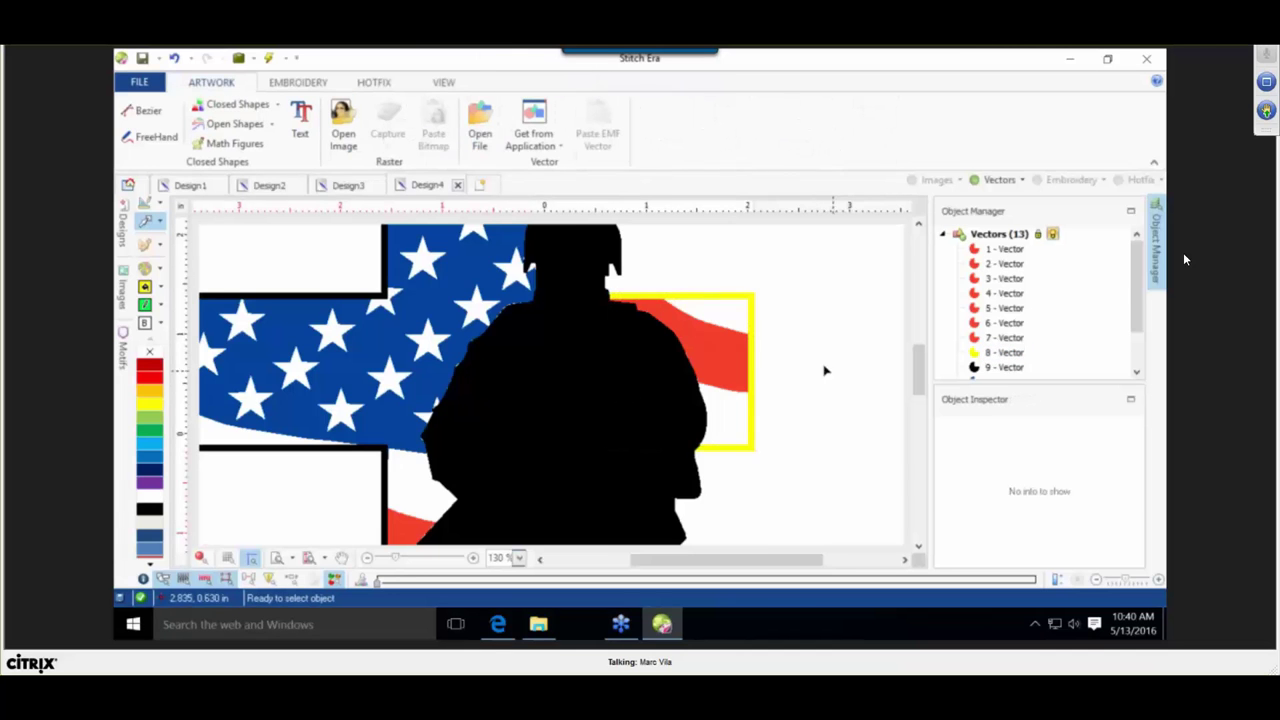
Select the remaining black soldier-and-cross vector at the point where the cross border meets the helmet.
{"action": "scroll", "coordinate": [810, 370], "scroll_direction": "down", "scroll_amount": 2}
{"action": "scroll", "coordinate": [535, 260], "scroll_direction": "up", "scroll_amount": 2}
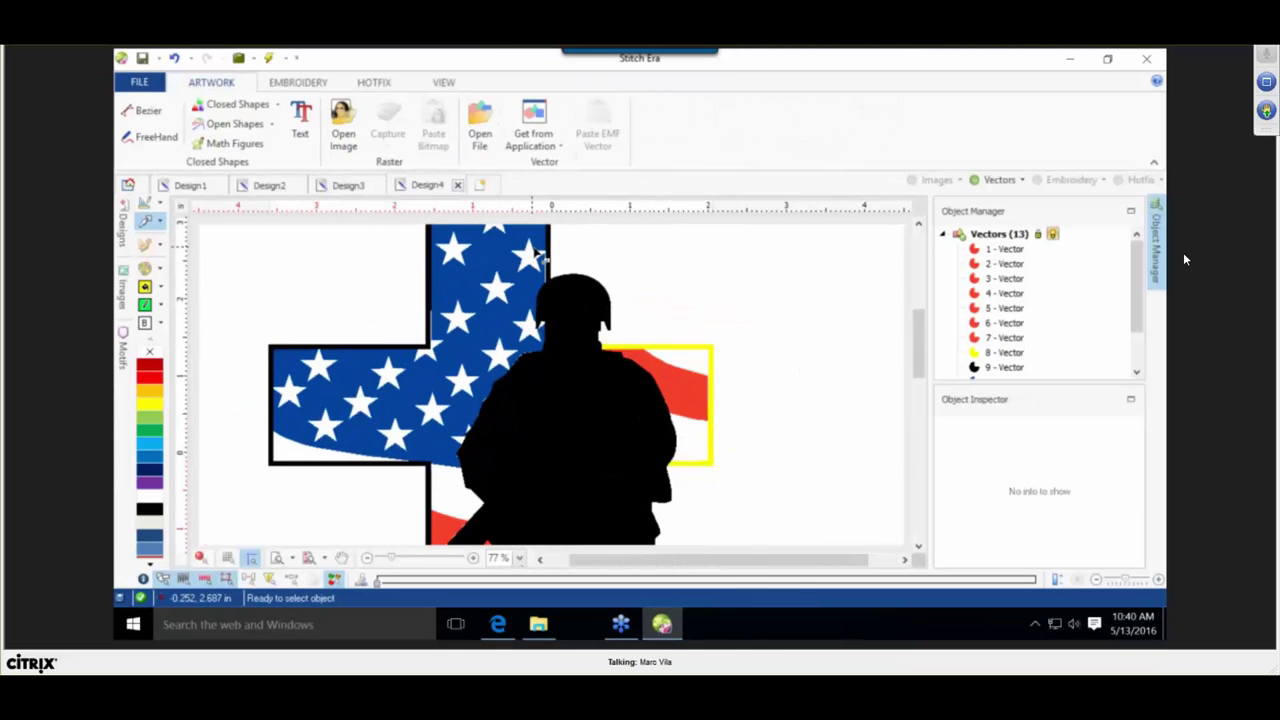
{"action": "left_click", "coordinate": [565, 310]}
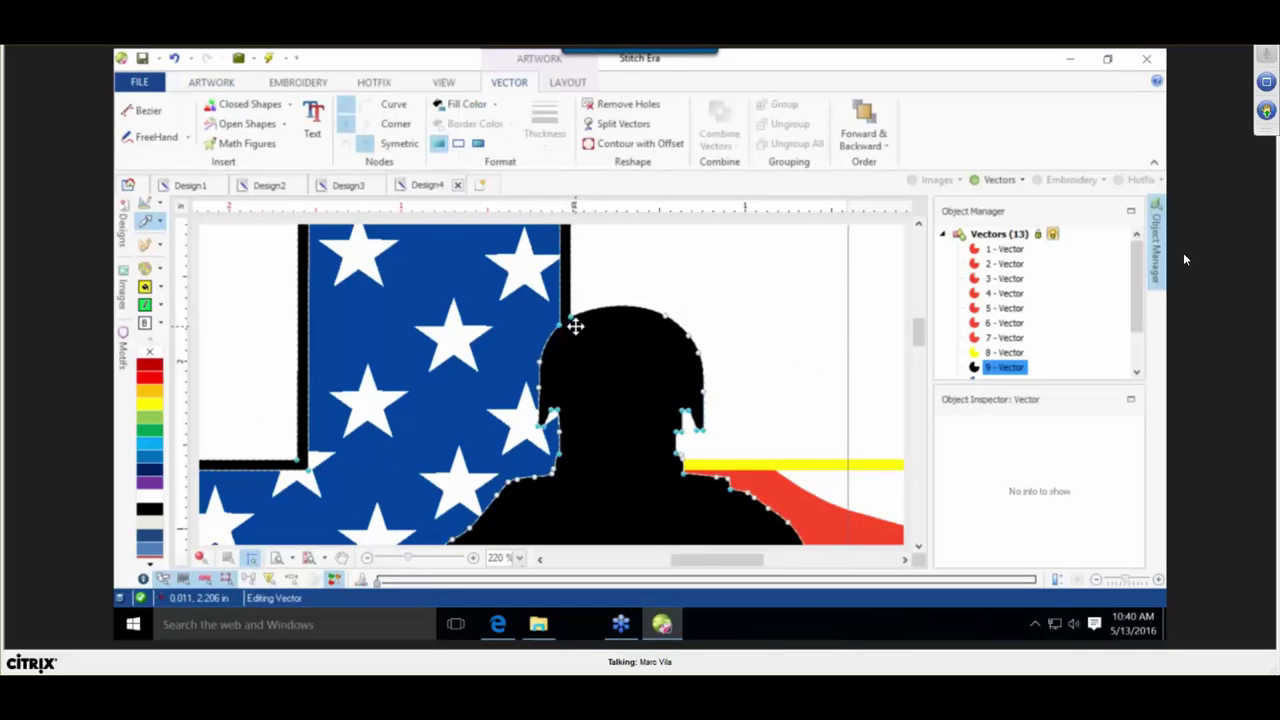
{"action": "scroll", "coordinate": [572, 322], "scroll_direction": "up", "scroll_amount": 3}
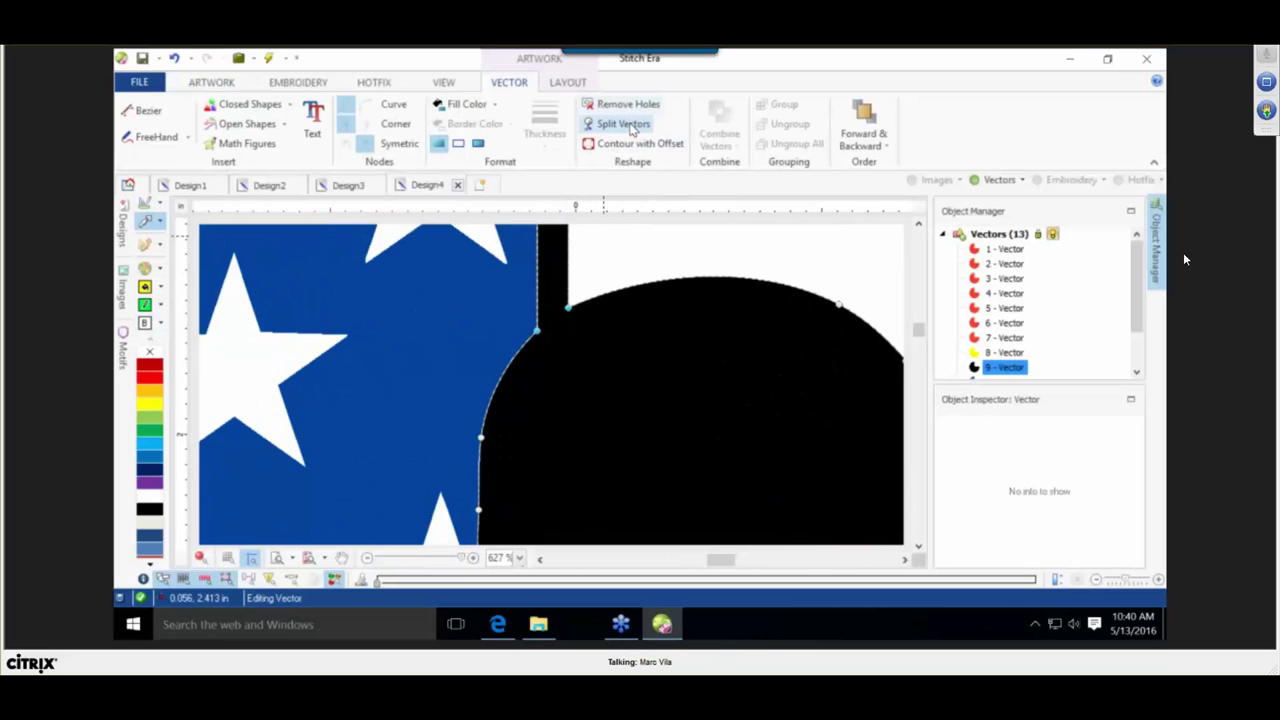
{"action": "left_click", "coordinate": [620, 123]}
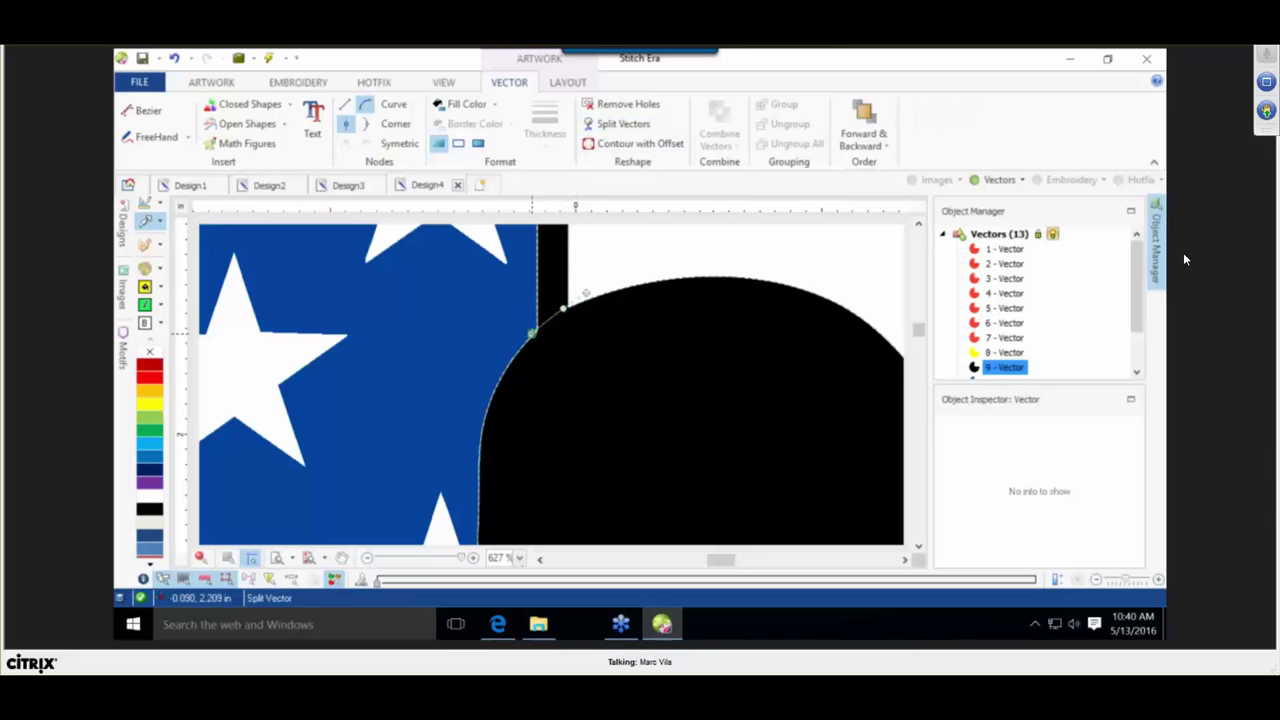
{"action": "scroll", "coordinate": [461, 366], "scroll_direction": "down", "scroll_amount": 3}
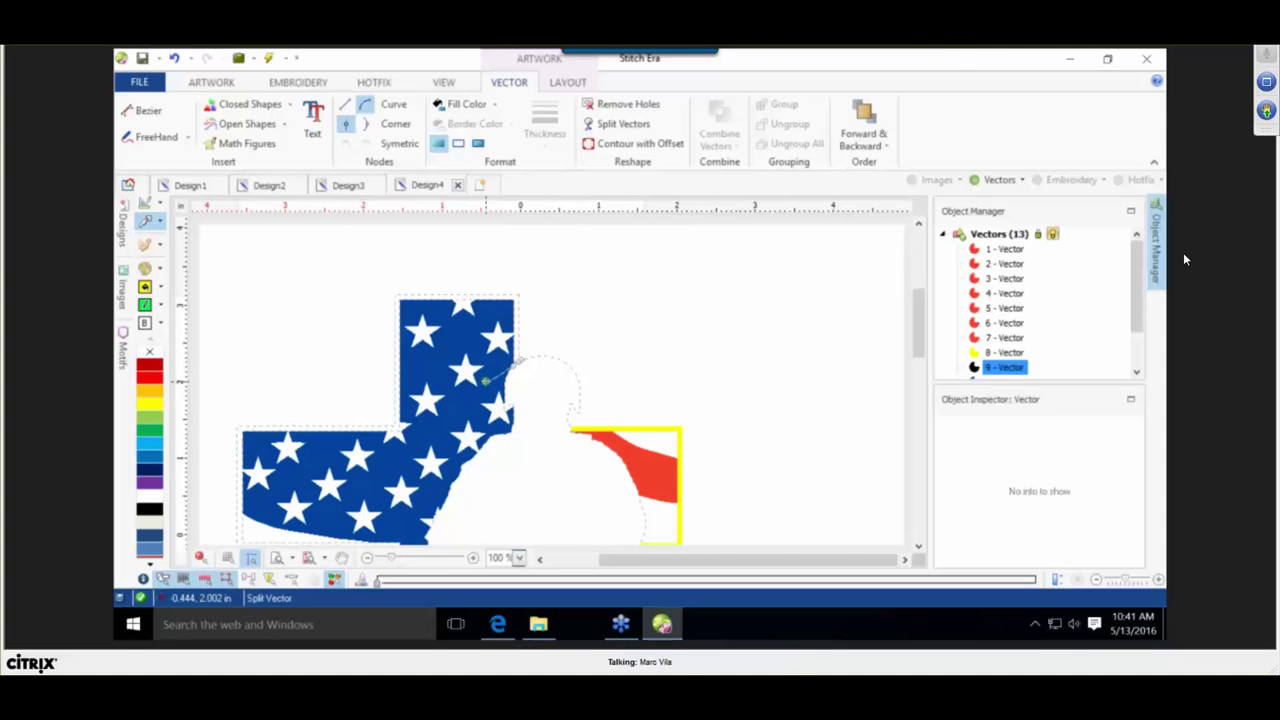
{"action": "left_click", "coordinate": [496, 378]}
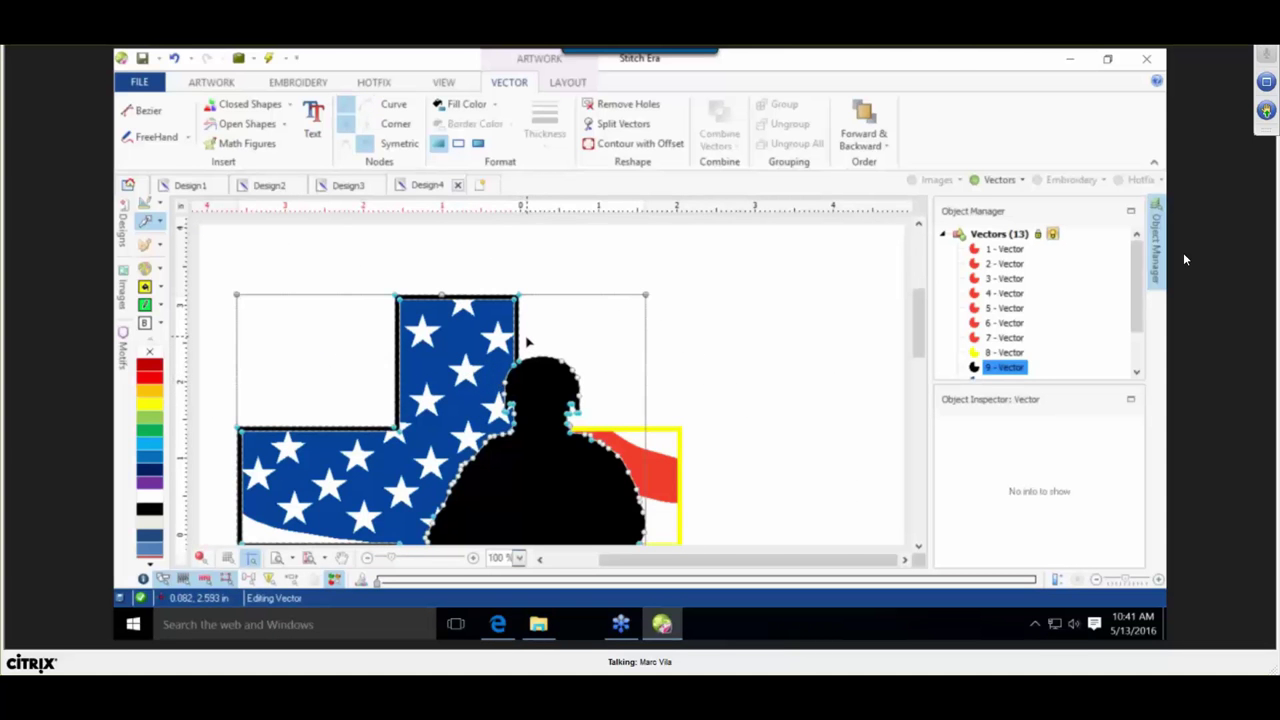
Split the black vector with a cut line from the helmet down the soldier's left side and across the border above the rifle muzzle.
{"action": "scroll", "coordinate": [528, 342], "scroll_direction": "up", "scroll_amount": 2}
{"action": "left_click", "coordinate": [620, 123]}
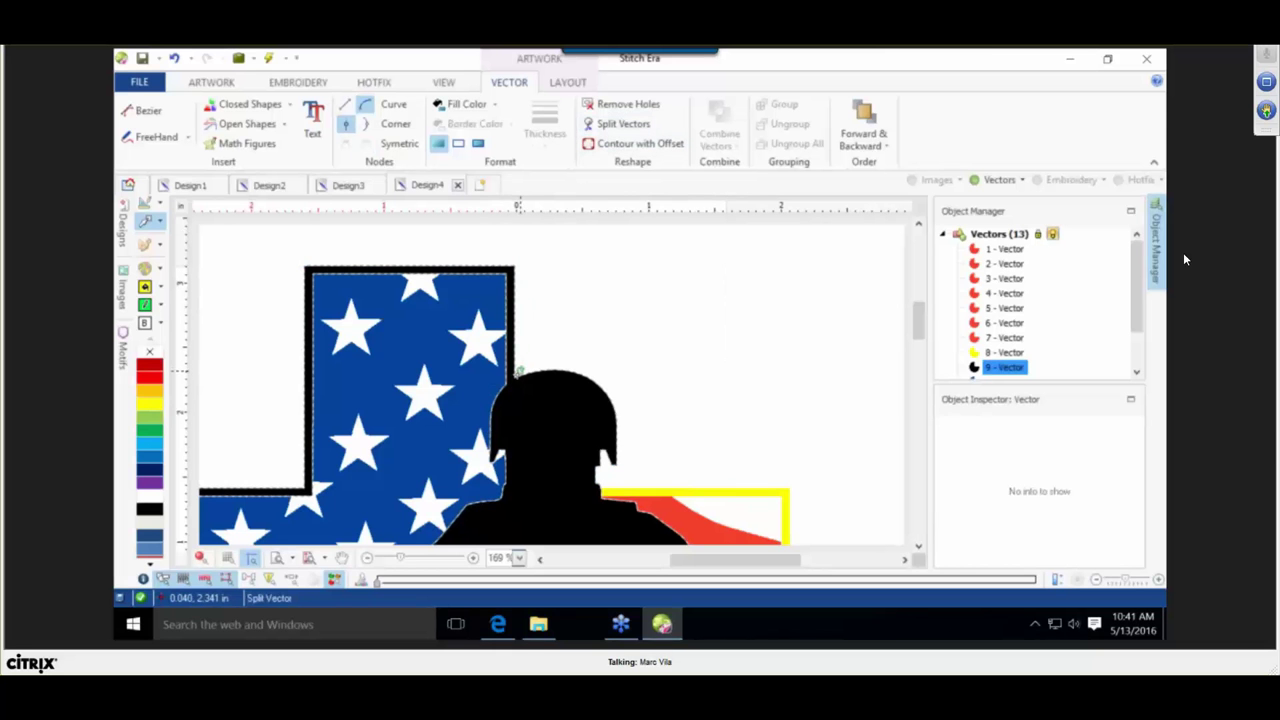
{"action": "left_click", "coordinate": [484, 395]}
{"action": "left_click", "coordinate": [441, 434]}
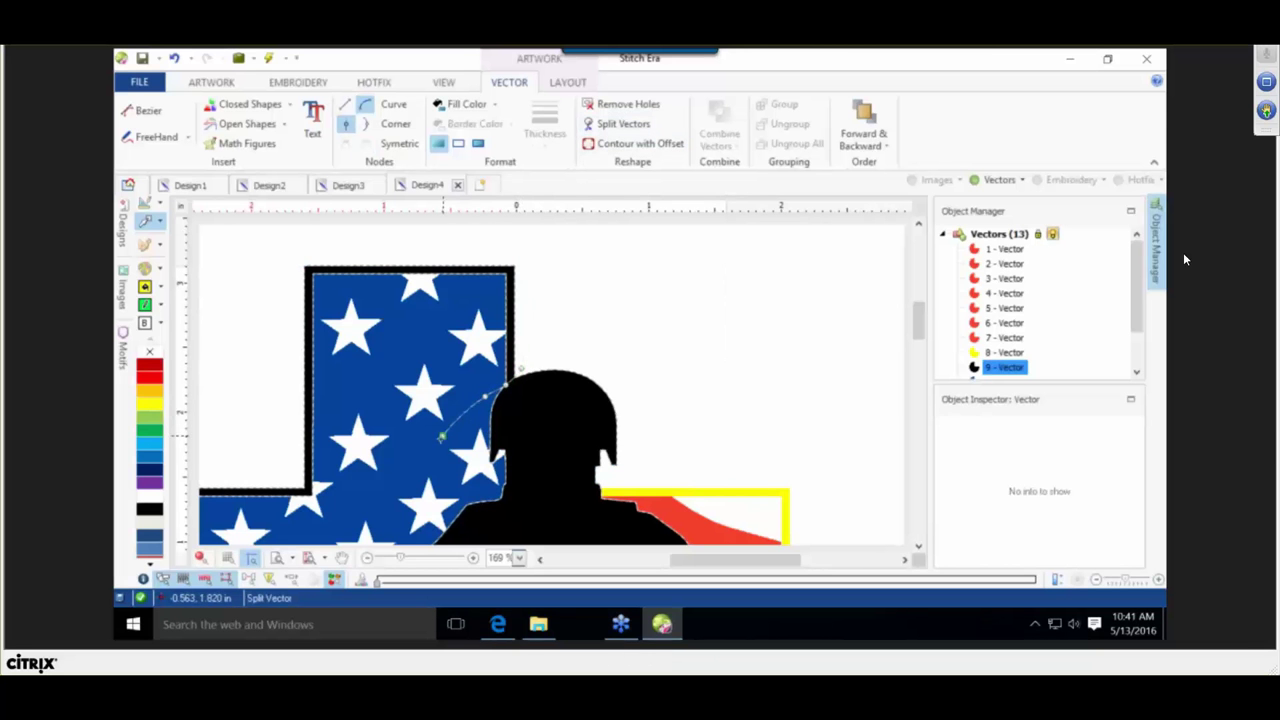
{"action": "left_click", "coordinate": [428, 470]}
{"action": "scroll", "coordinate": [427, 480], "scroll_direction": "down", "scroll_amount": 1}
{"action": "scroll", "coordinate": [427, 478], "scroll_direction": "down", "scroll_amount": 2}
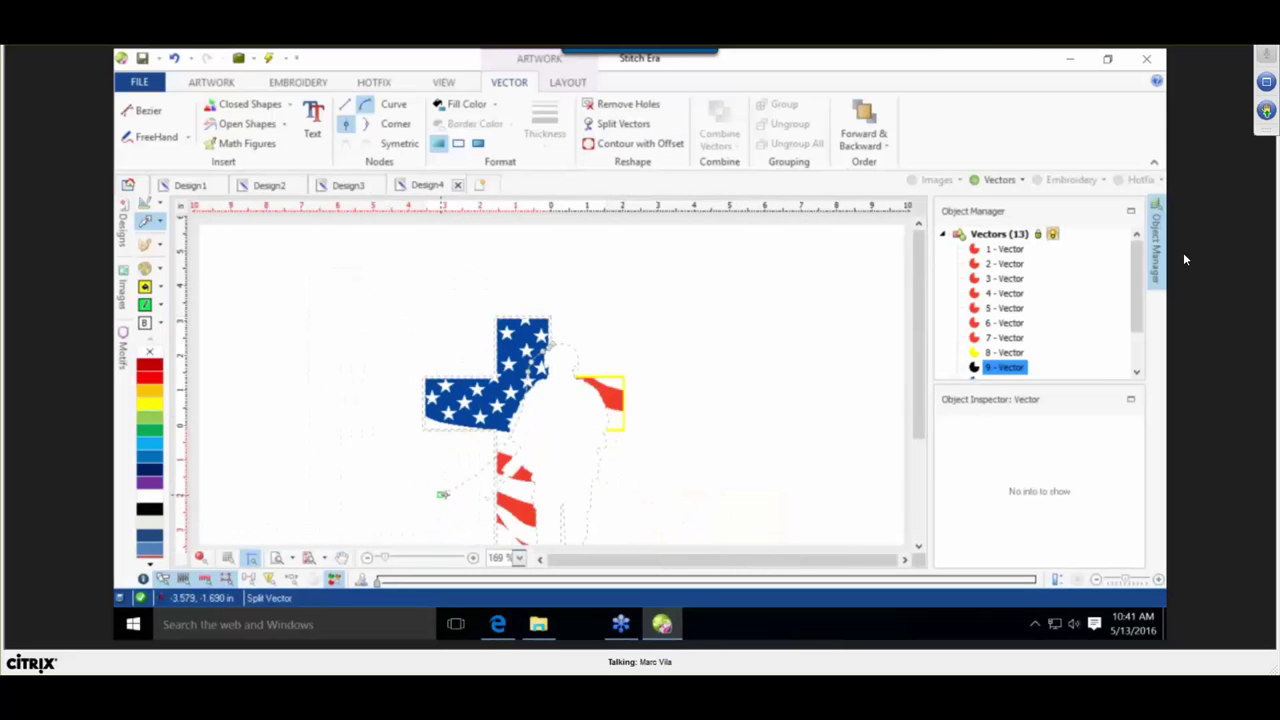
{"action": "scroll", "coordinate": [438, 397], "scroll_direction": "up", "scroll_amount": 2}
{"action": "left_click", "coordinate": [444, 385]}
{"action": "left_click", "coordinate": [416, 452]}
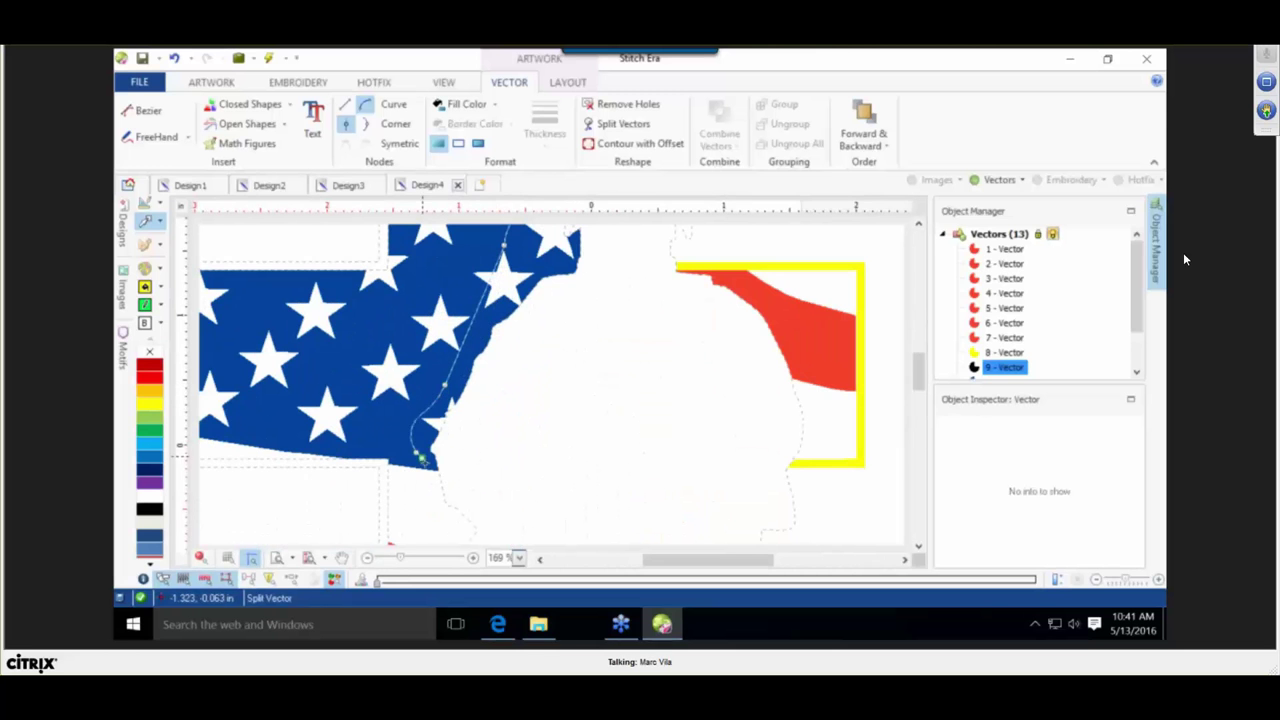
{"action": "scroll", "coordinate": [415, 507], "scroll_direction": "down", "scroll_amount": 5}
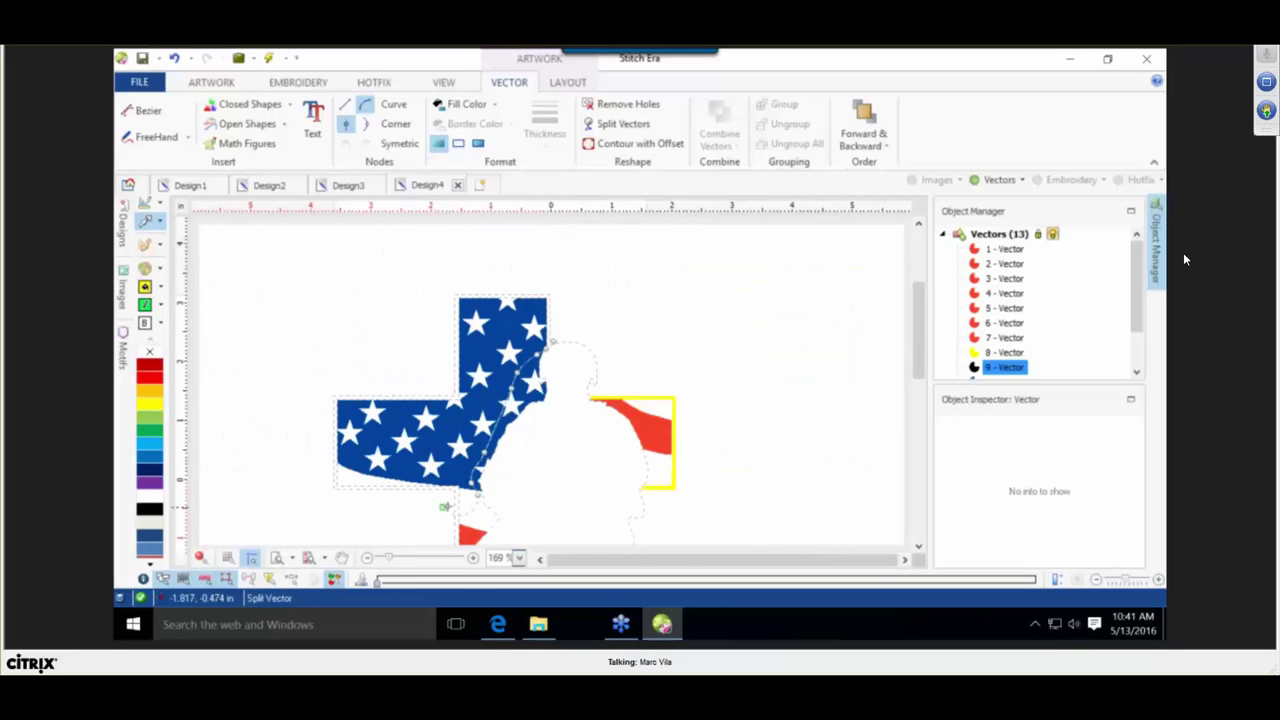
{"action": "scroll", "coordinate": [503, 425], "scroll_direction": "up", "scroll_amount": 3}
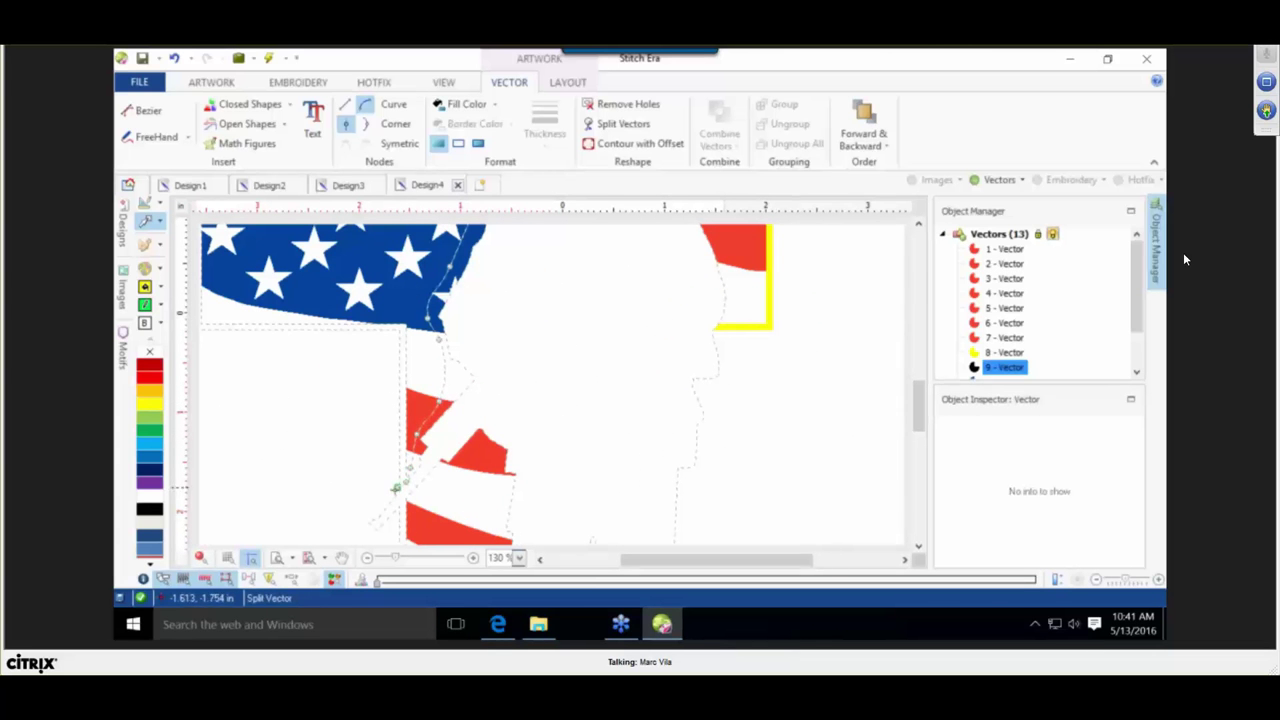
{"action": "left_click", "coordinate": [385, 497]}
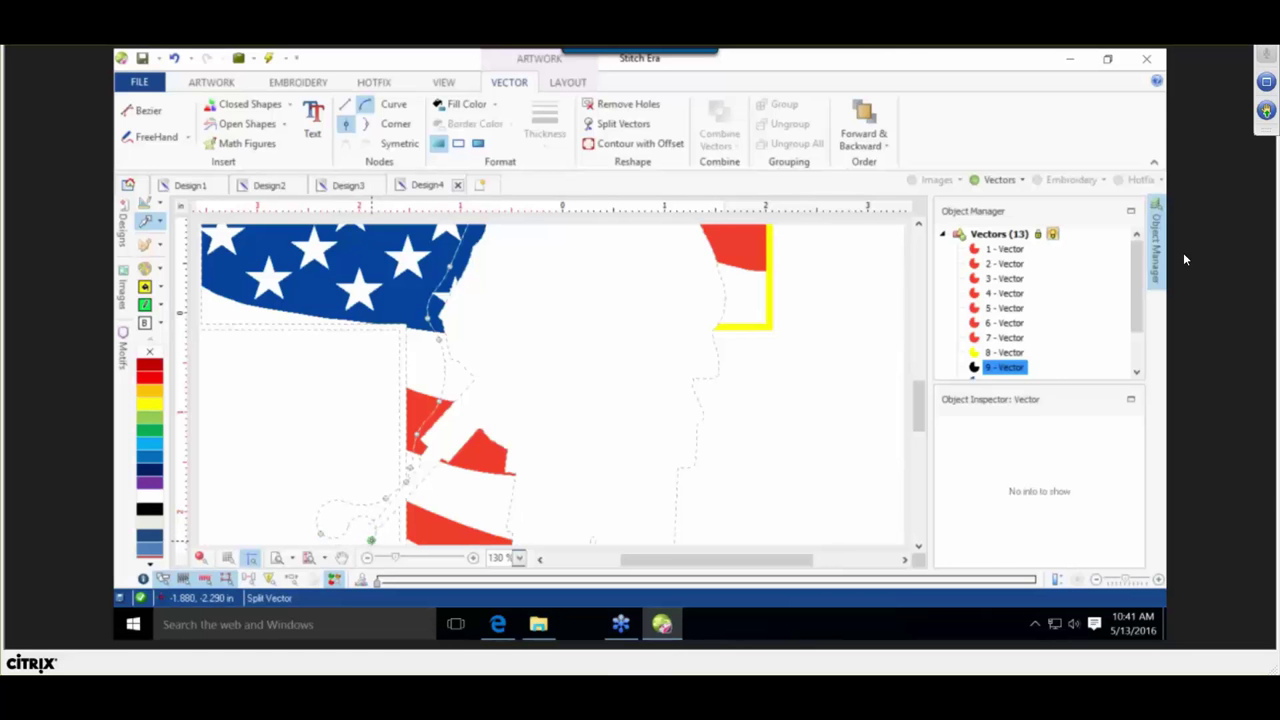
{"action": "right_click", "coordinate": [371, 540]}
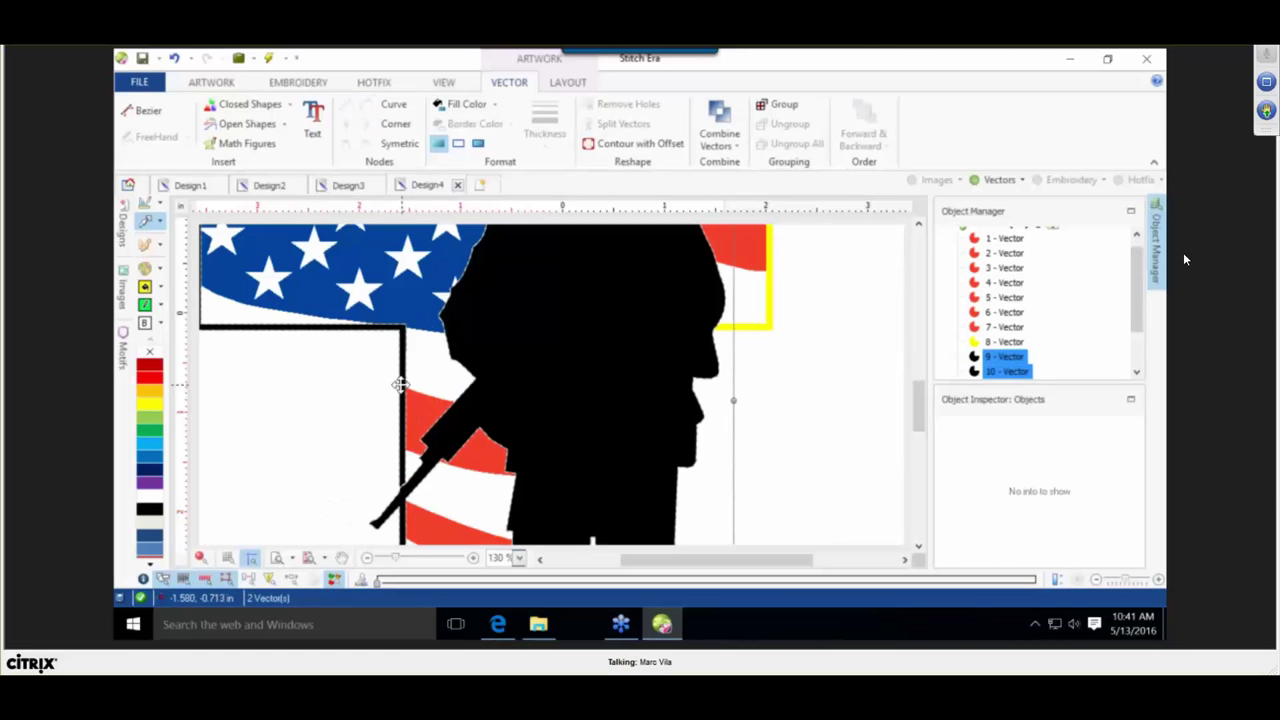
Recolor only the separated border around the cross's top and left arm golden orange.
{"action": "left_click", "coordinate": [399, 385]}
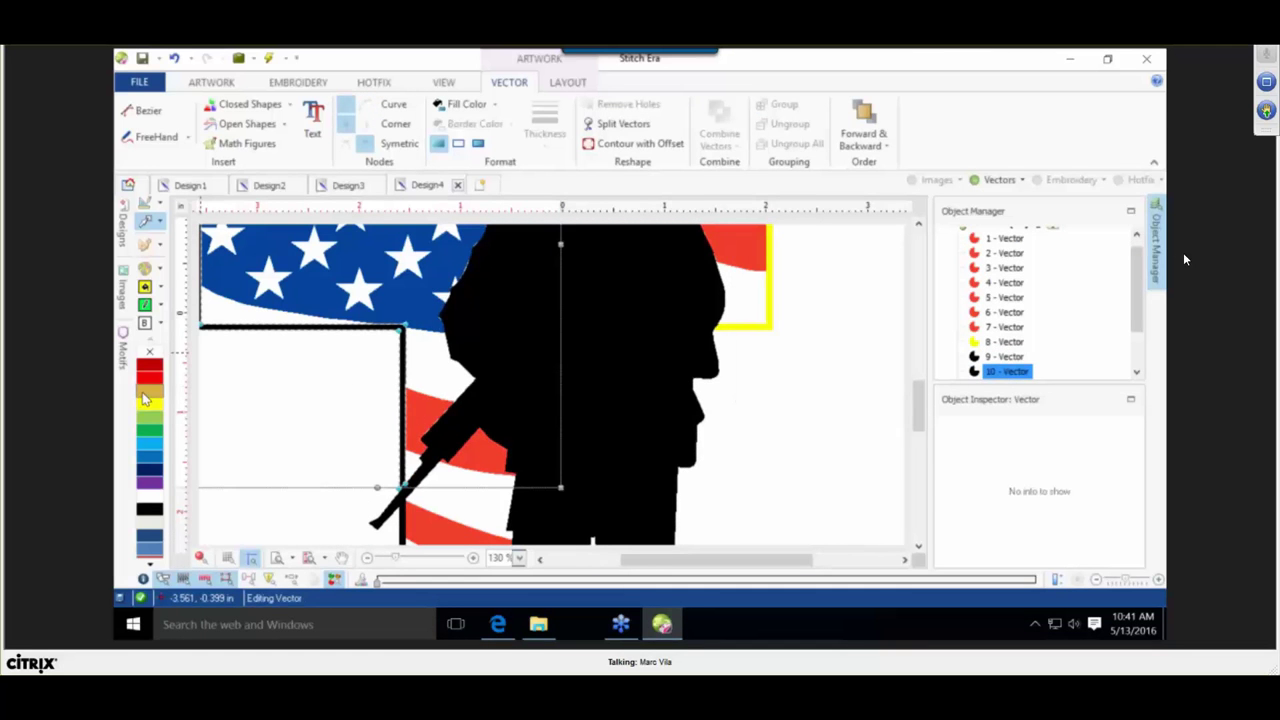
{"action": "left_click", "coordinate": [144, 398]}
{"action": "left_click", "coordinate": [749, 383]}
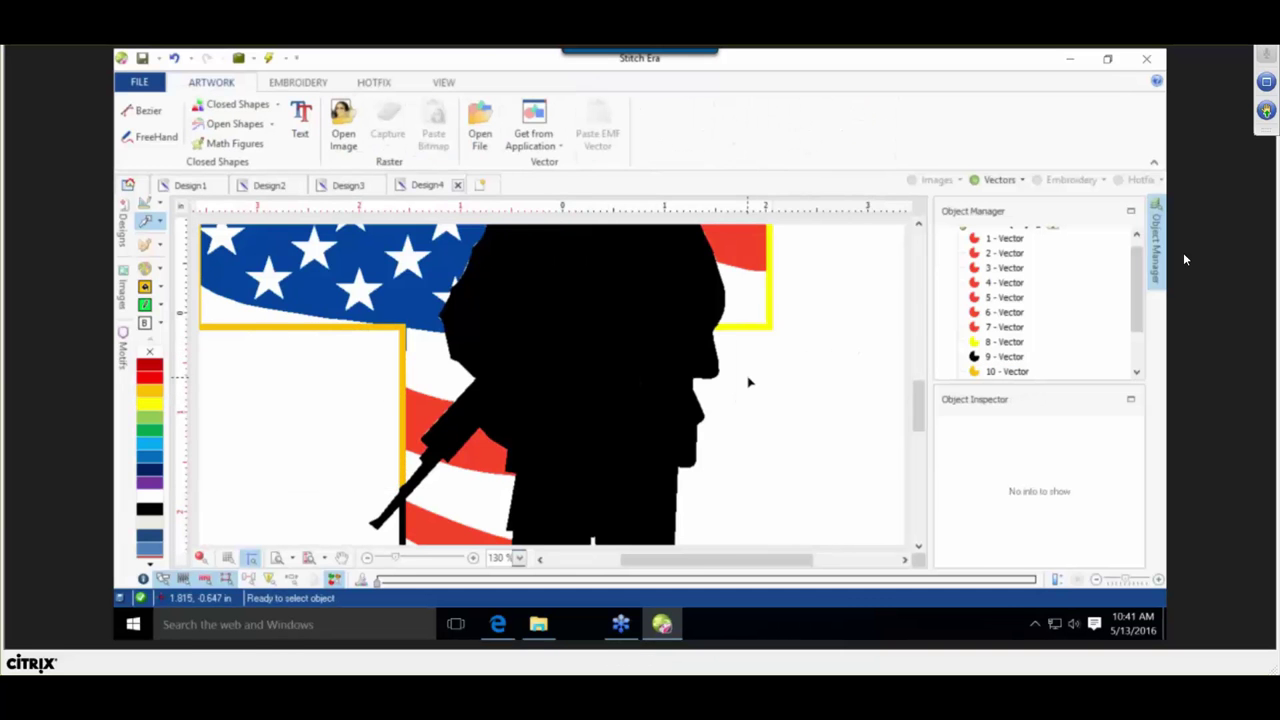
Start a split line on the remaining black vector, crossing the border just below the rifle and continuing inside the flag stripes.
{"action": "scroll", "coordinate": [749, 383], "scroll_direction": "down", "scroll_amount": 3}
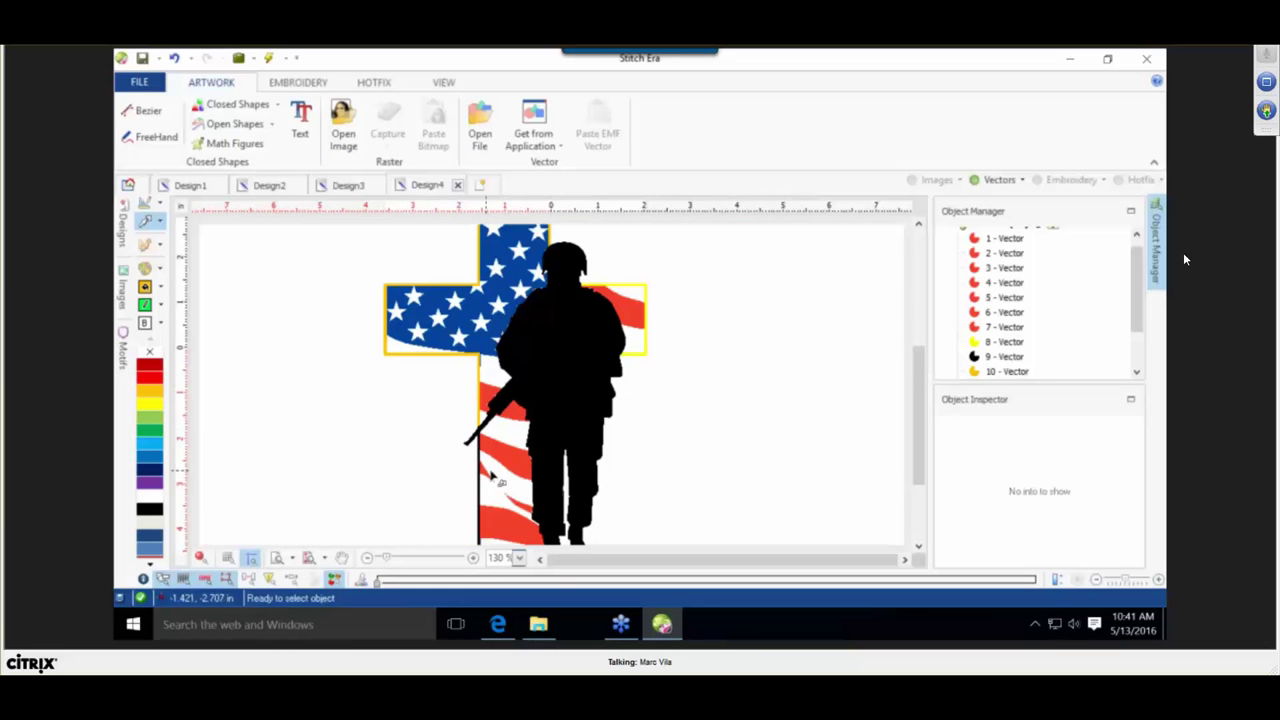
{"action": "scroll", "coordinate": [499, 479], "scroll_direction": "up", "scroll_amount": 4}
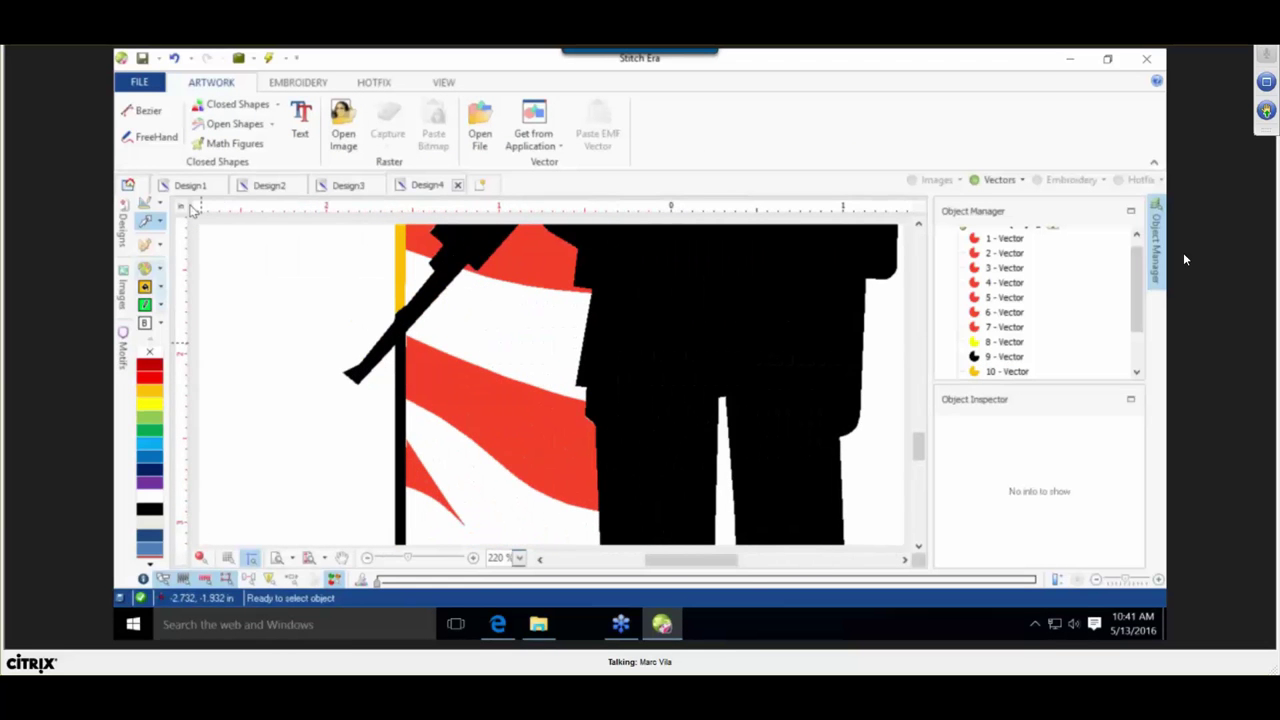
{"action": "left_click", "coordinate": [399, 393]}
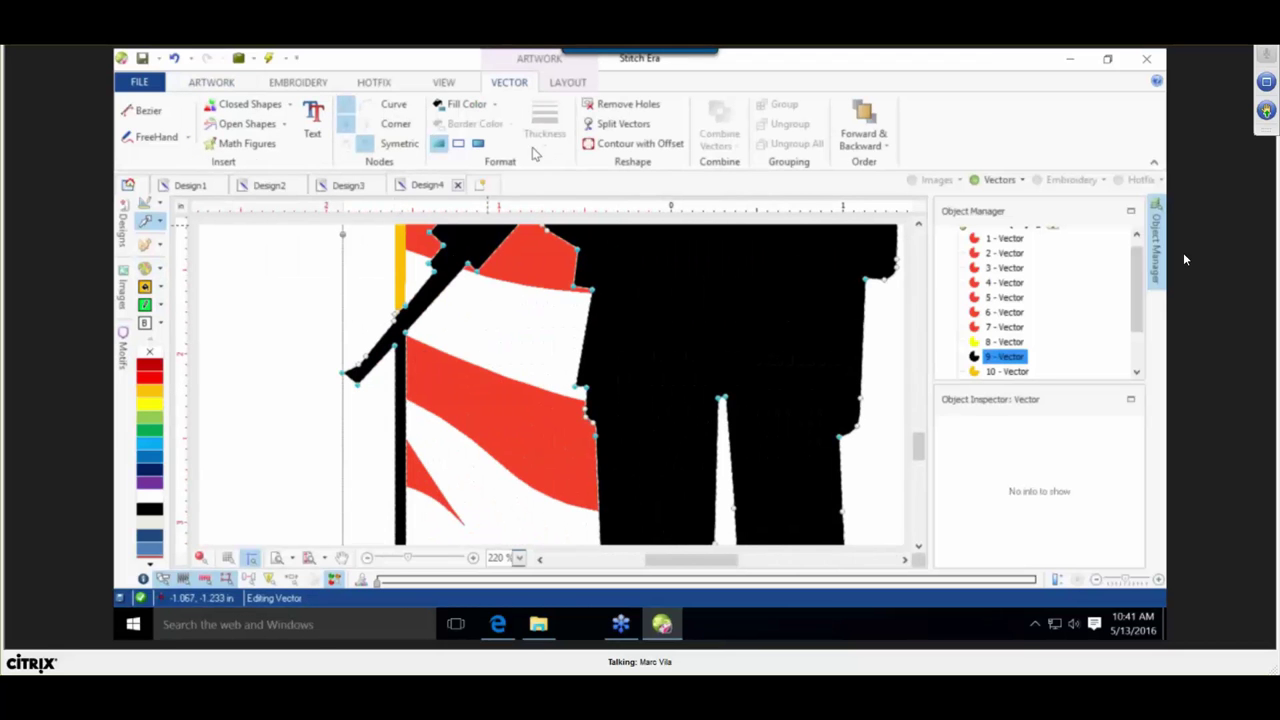
{"action": "left_click", "coordinate": [622, 123]}
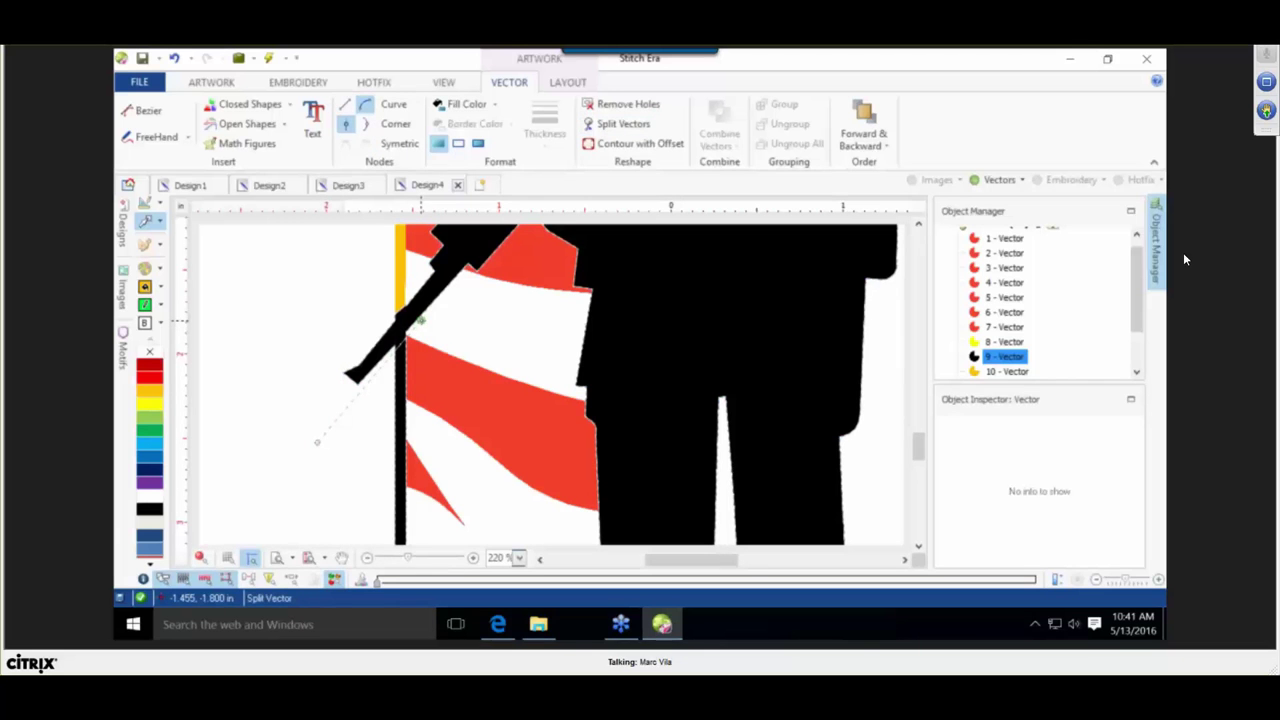
{"action": "left_click", "coordinate": [421, 320]}
{"action": "key", "text": "Escape"}
{"action": "left_click", "coordinate": [532, 313]}
{"action": "left_click", "coordinate": [534, 362]}
Extend the split line down the flag and finish it across the cross's bottom border where it meets the soldier's boot.
{"action": "scroll", "coordinate": [537, 400], "scroll_direction": "down", "scroll_amount": 3}
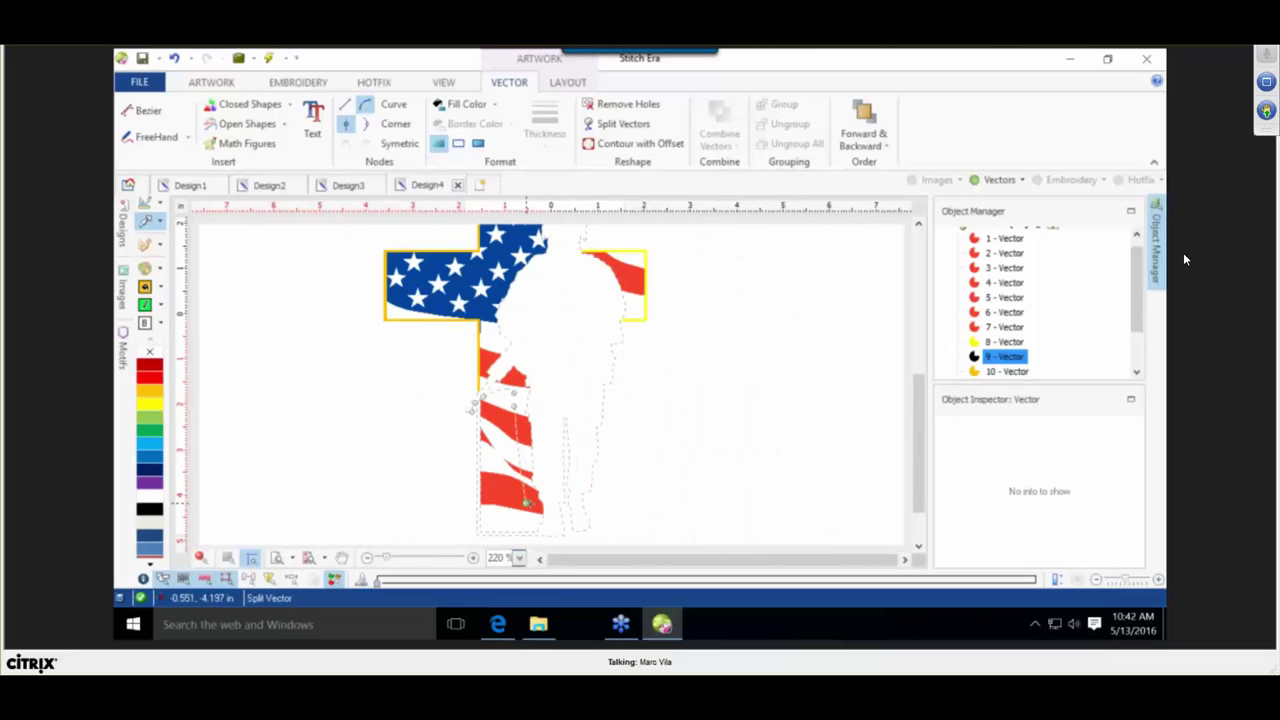
{"action": "scroll", "coordinate": [528, 505], "scroll_direction": "up", "scroll_amount": 3}
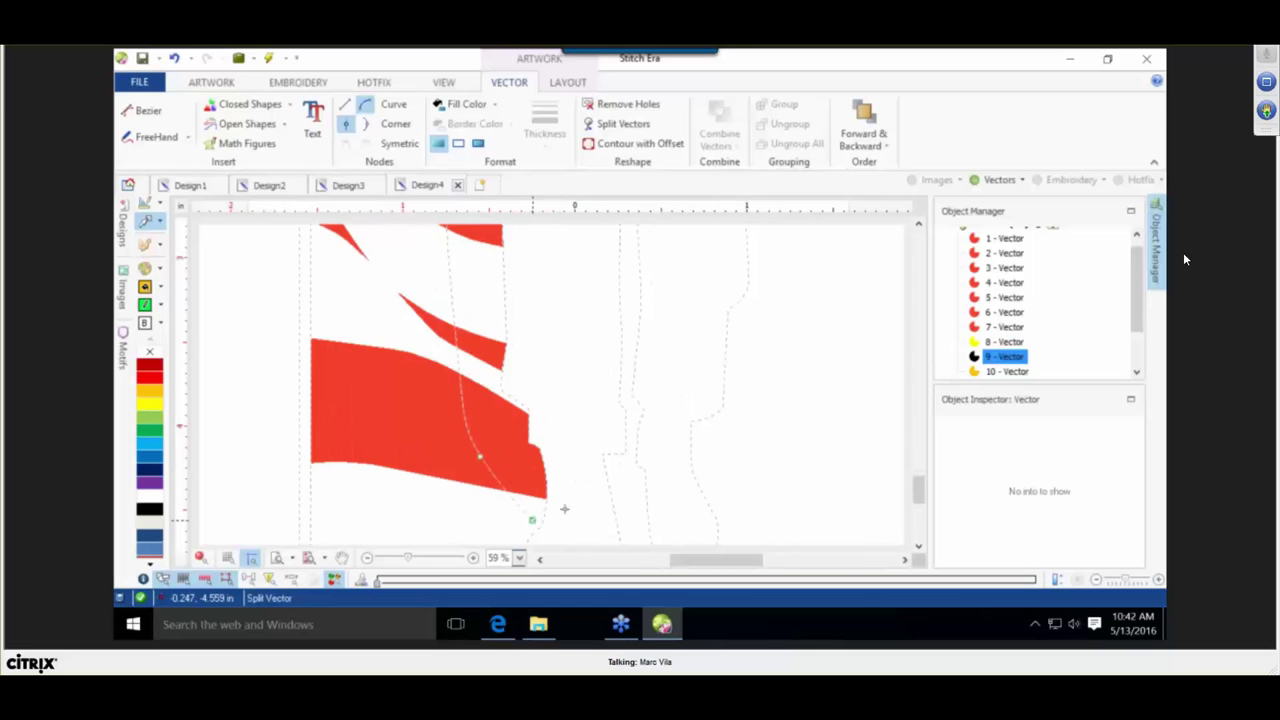
{"action": "left_click_drag", "start_coordinate": [917, 488], "coordinate": [914, 514]}
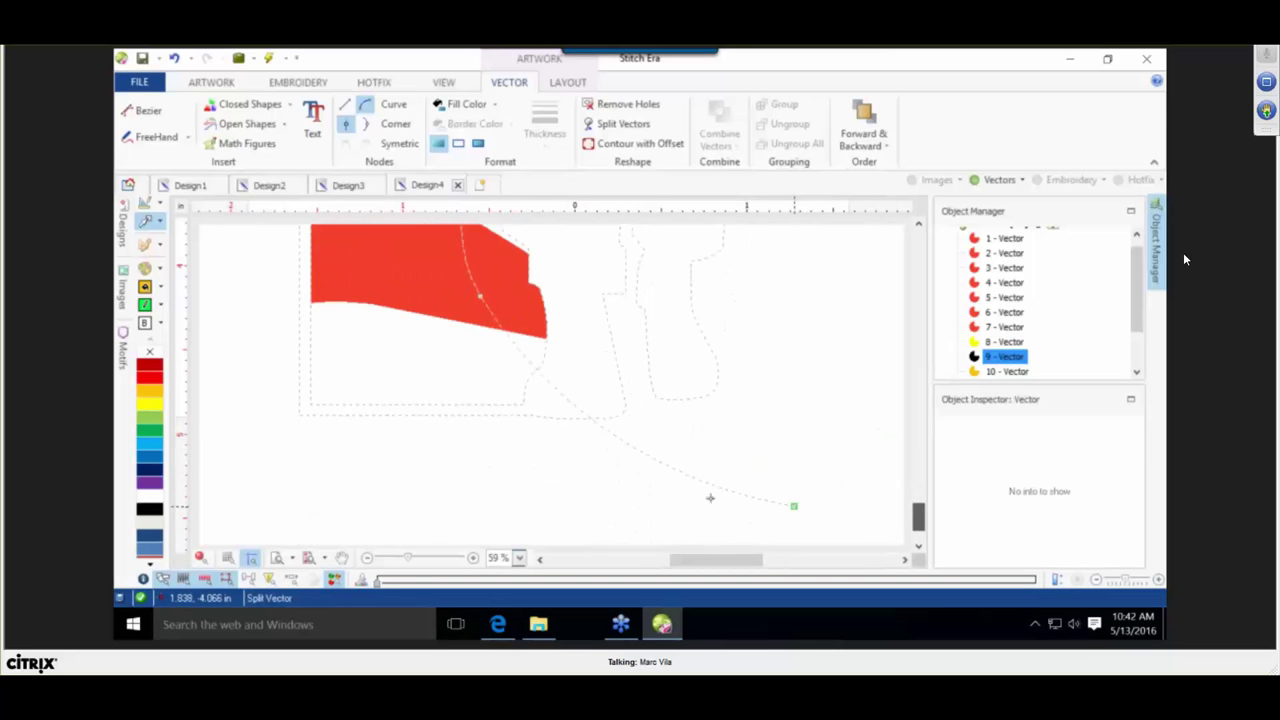
{"action": "scroll", "coordinate": [509, 400], "scroll_direction": "up", "scroll_amount": 5}
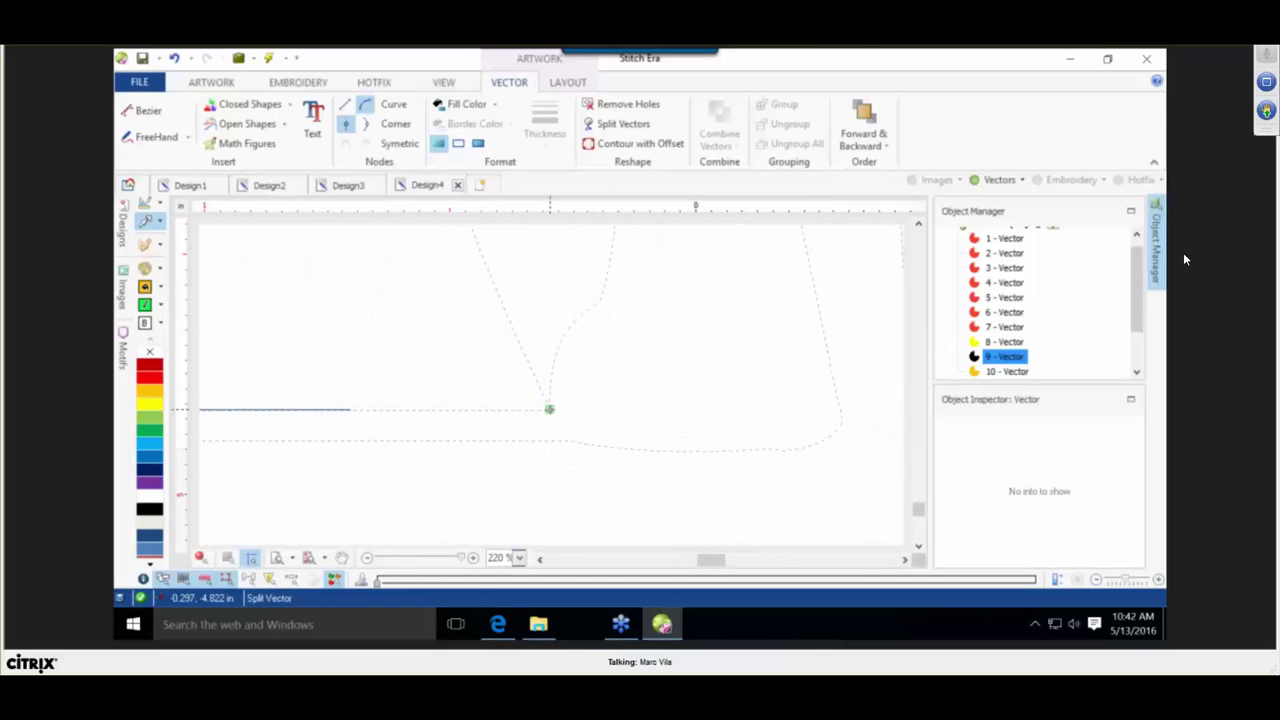
{"action": "left_click", "coordinate": [549, 409]}
{"action": "left_click", "coordinate": [553, 429]}
{"action": "right_click", "coordinate": [569, 459]}
Recolor the separated border along the cross's lower shaft and base golden orange.
{"action": "scroll", "coordinate": [569, 459], "scroll_direction": "down", "scroll_amount": 2}
{"action": "left_click", "coordinate": [492, 437]}
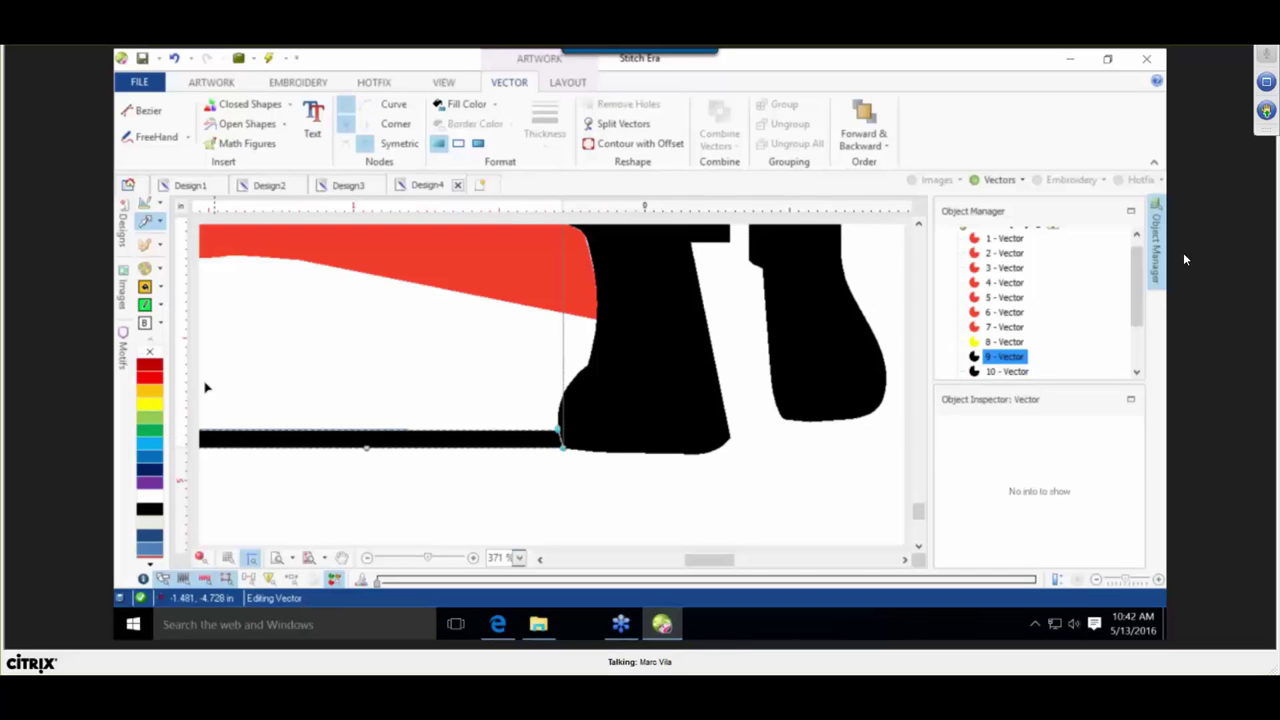
{"action": "left_click", "coordinate": [158, 396]}
{"action": "left_click", "coordinate": [477, 486]}
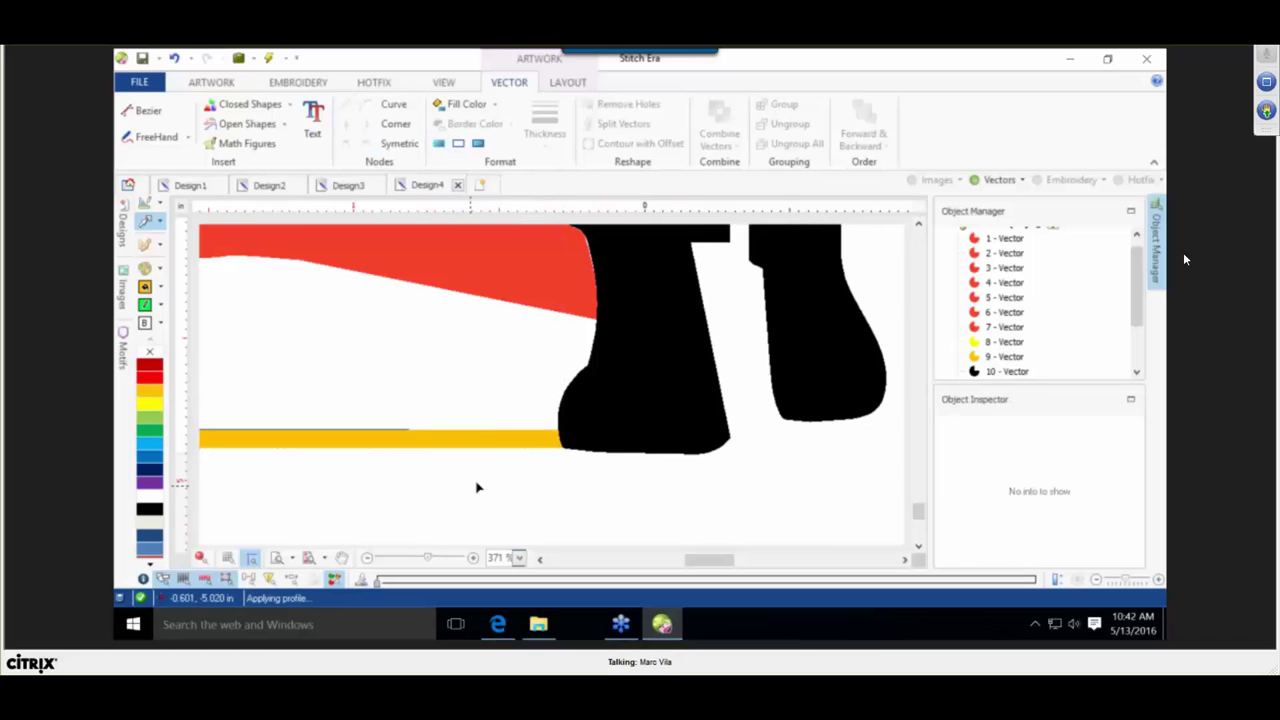
Create a 6 ss single hotfix path on the upper golden border using Autotrace Center Path and display its beads realistically.
{"action": "scroll", "coordinate": [477, 486], "scroll_direction": "down", "scroll_amount": 7}
{"action": "scroll", "coordinate": [632, 300], "scroll_direction": "down", "scroll_amount": 3}
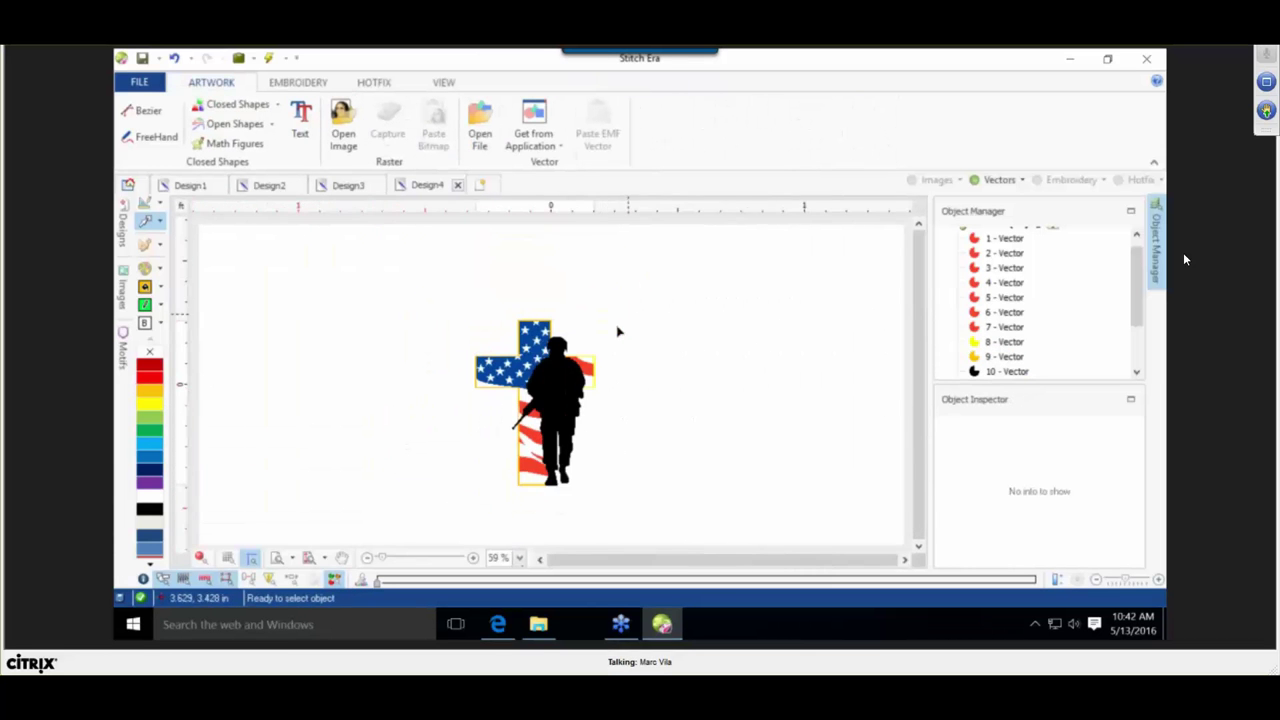
{"action": "scroll", "coordinate": [609, 351], "scroll_direction": "up", "scroll_amount": 3}
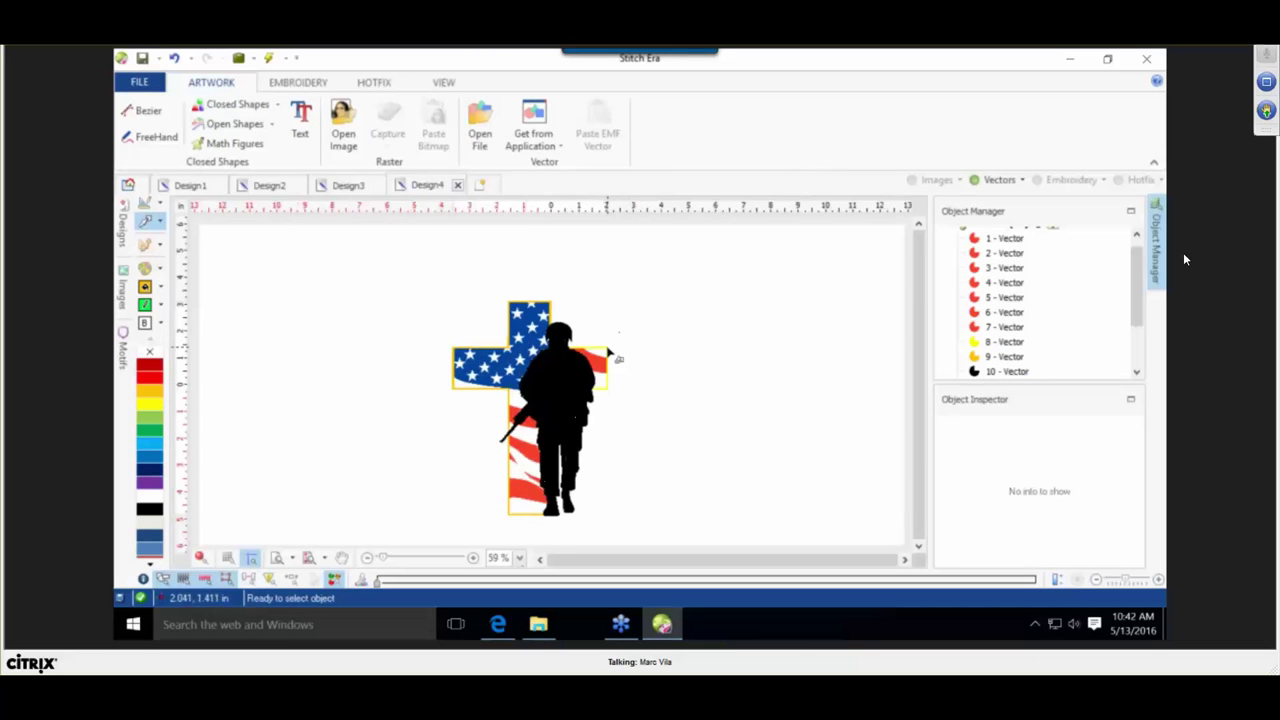
{"action": "left_click", "coordinate": [378, 84]}
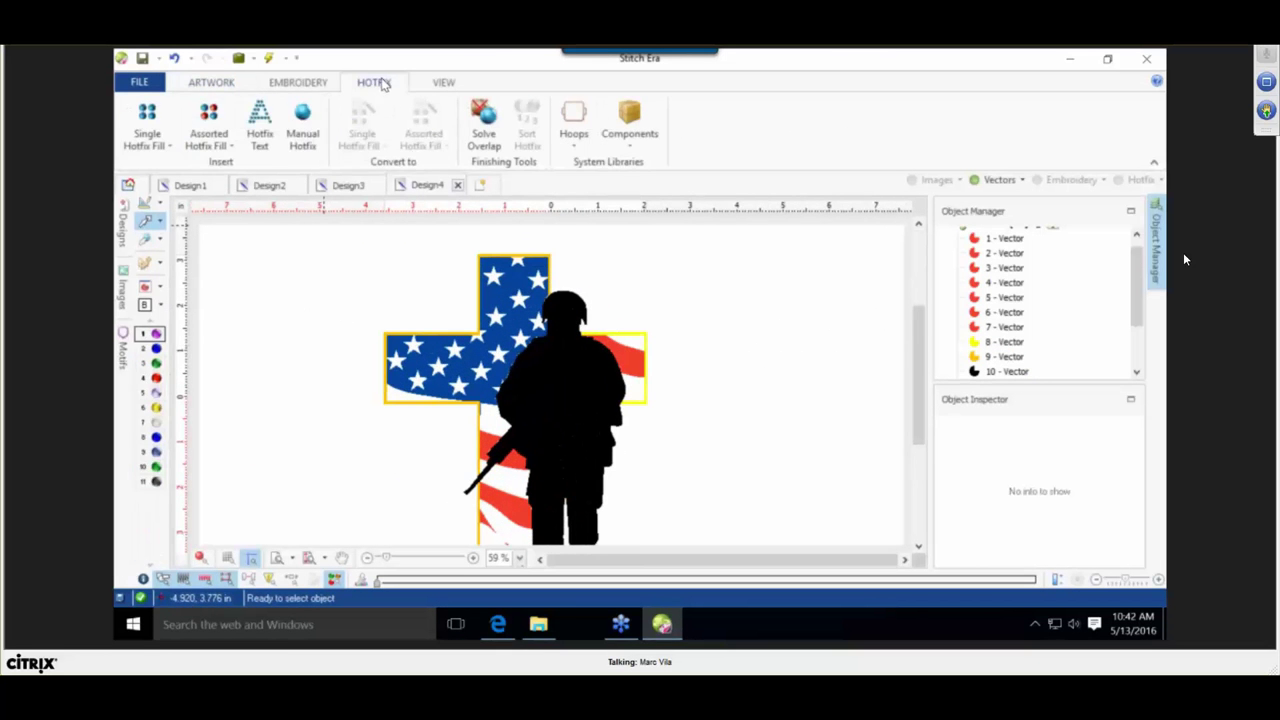
{"action": "left_click", "coordinate": [147, 115]}
{"action": "left_click", "coordinate": [162, 188]}
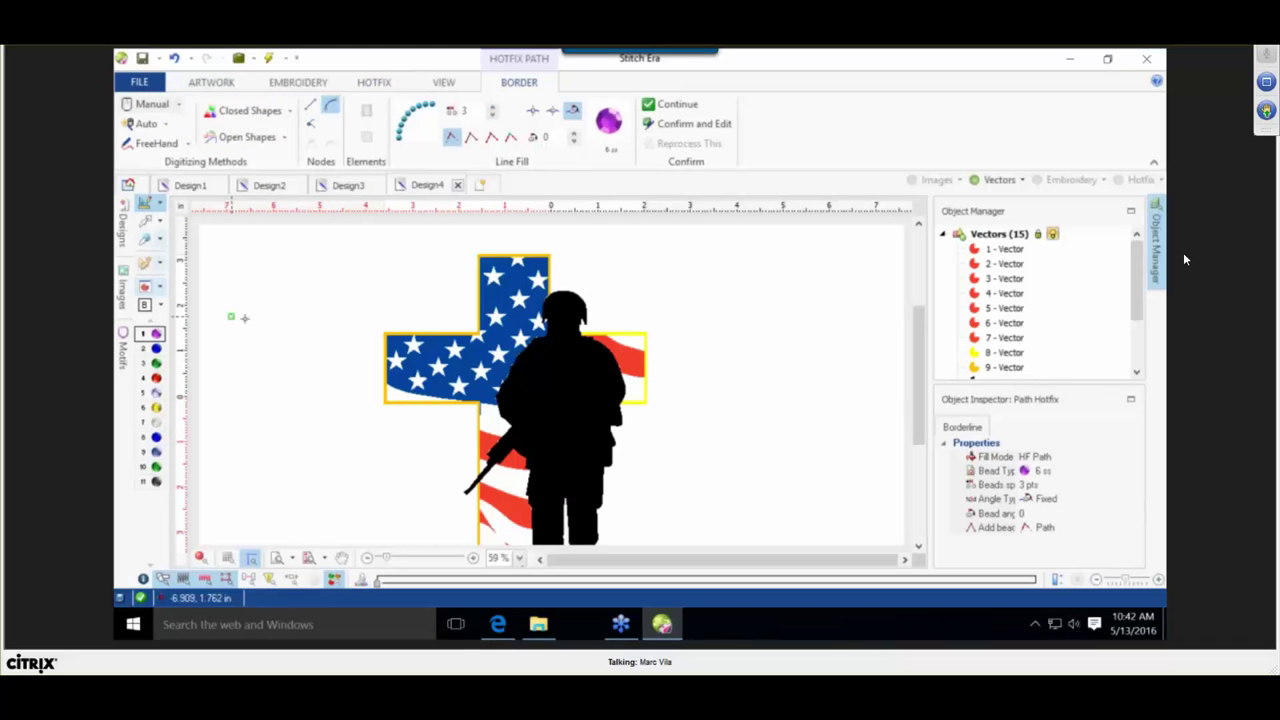
{"action": "left_click", "coordinate": [145, 125]}
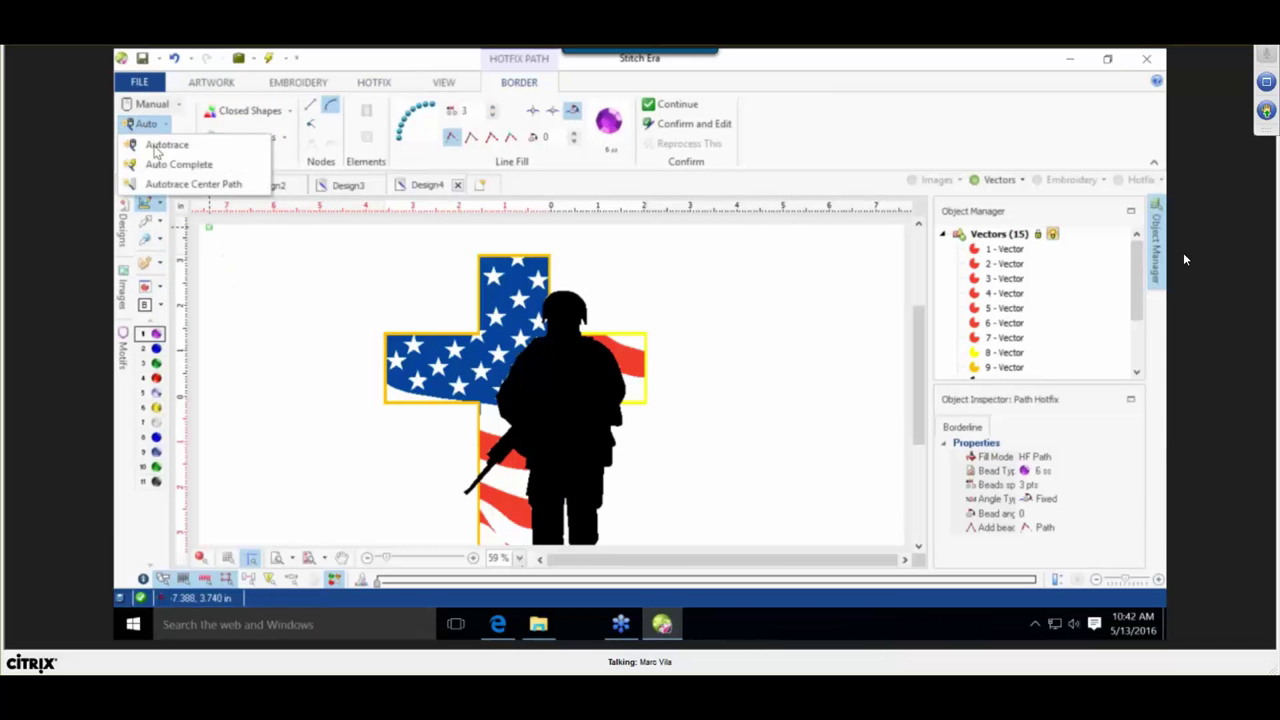
{"action": "left_click", "coordinate": [190, 184]}
{"action": "left_click", "coordinate": [150, 184]}
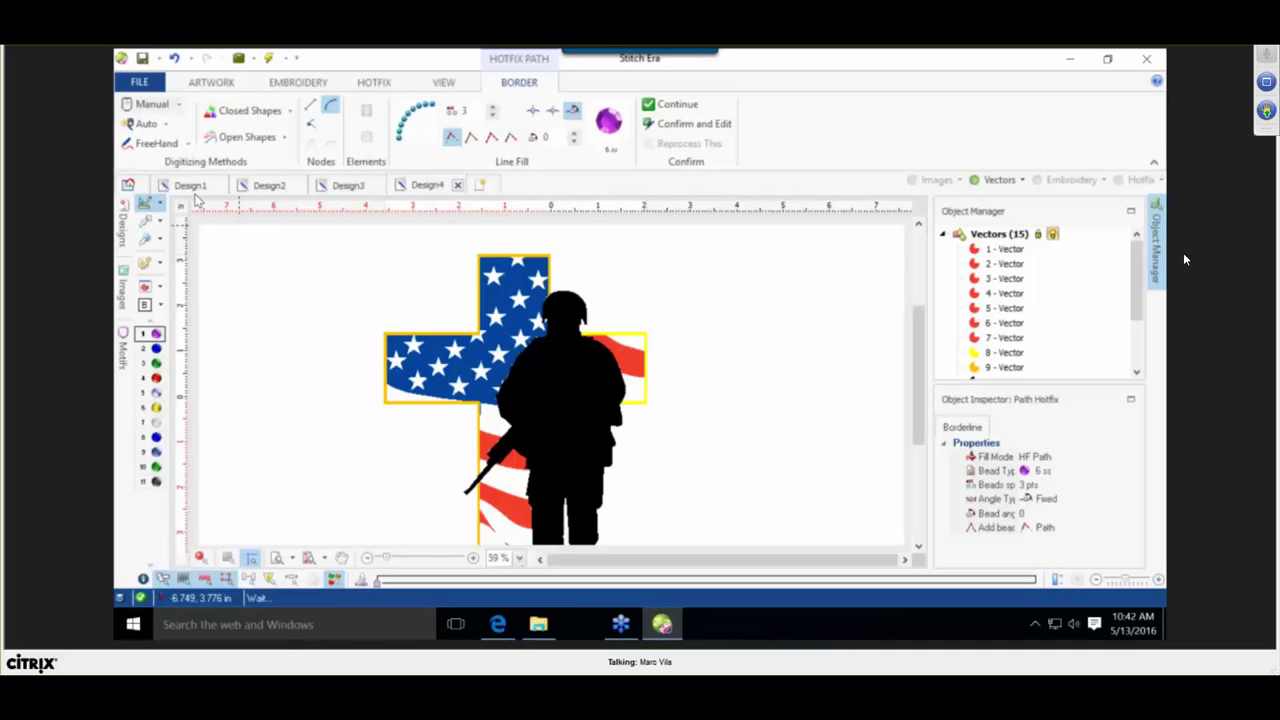
{"action": "scroll", "coordinate": [492, 285], "scroll_direction": "up", "scroll_amount": 4}
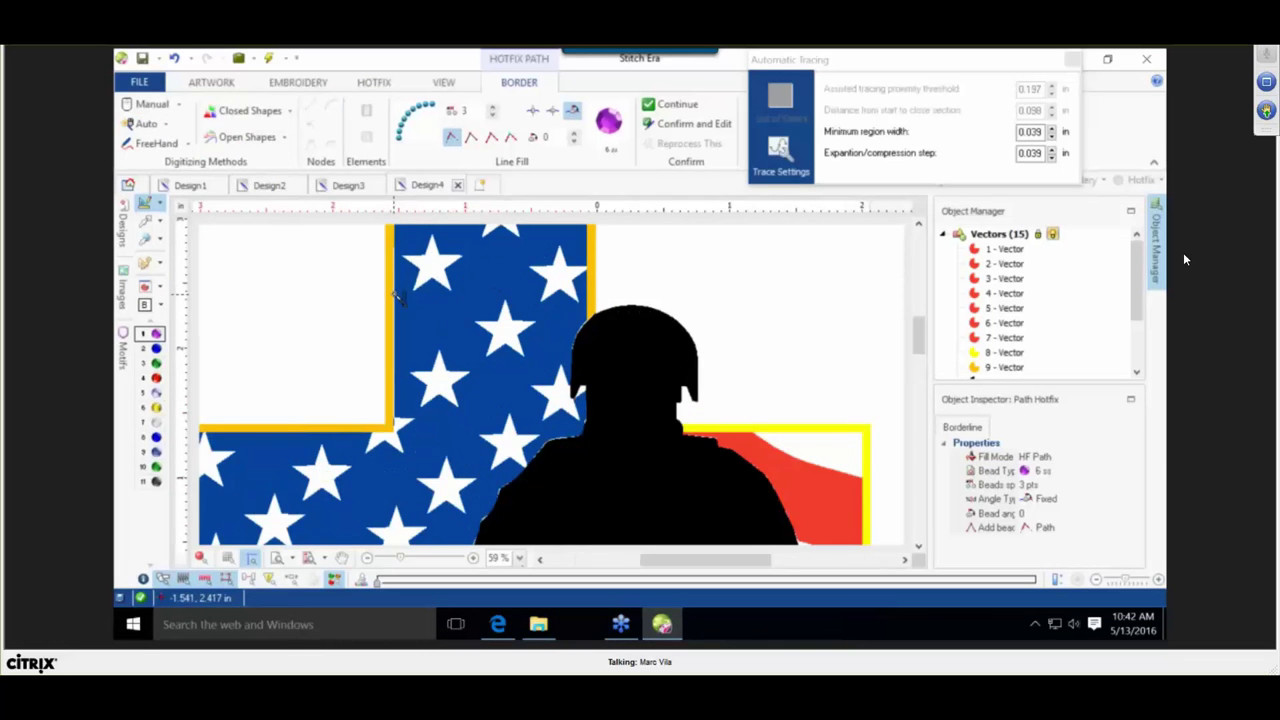
{"action": "left_click", "coordinate": [395, 296]}
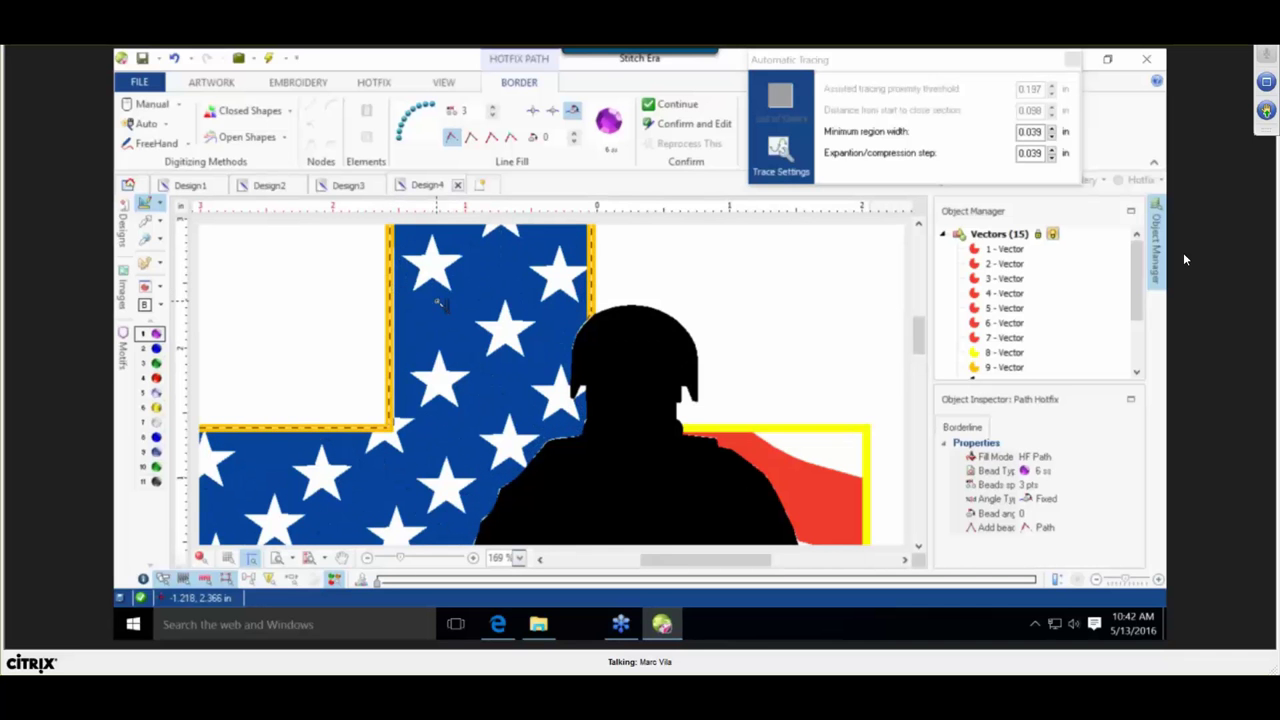
{"action": "key", "text": "Return"}
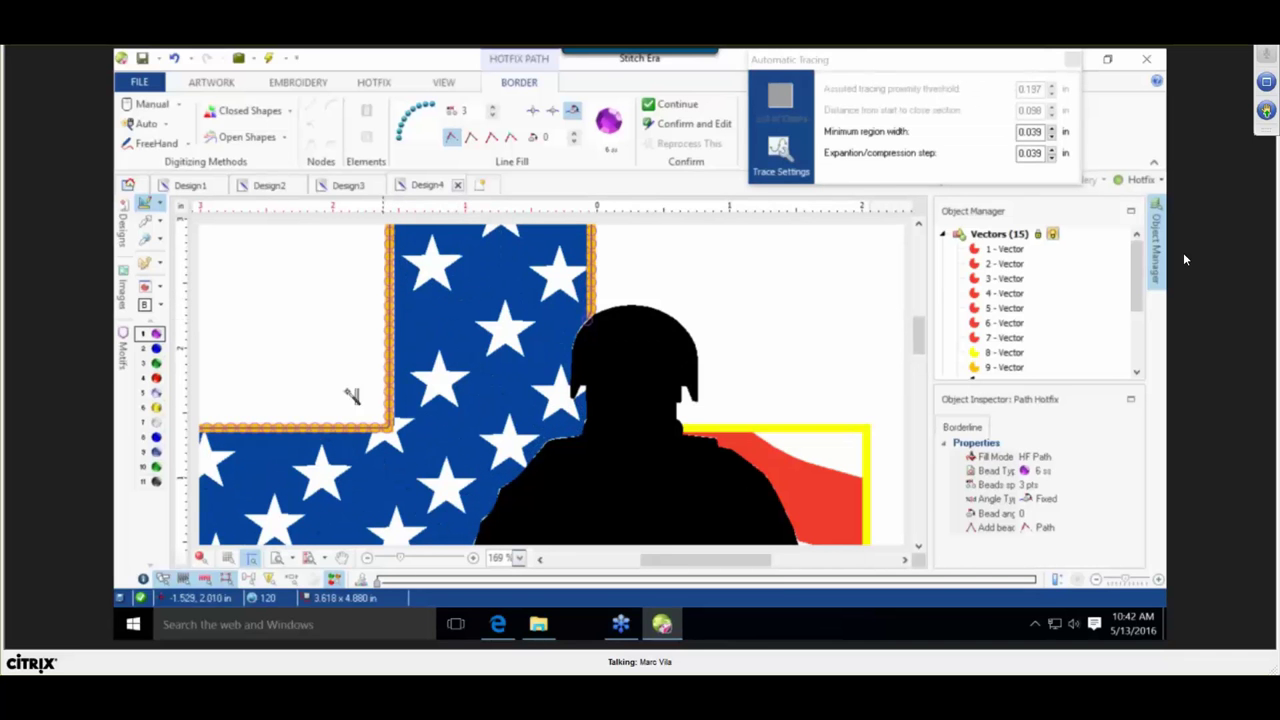
{"action": "left_click", "coordinate": [201, 557]}
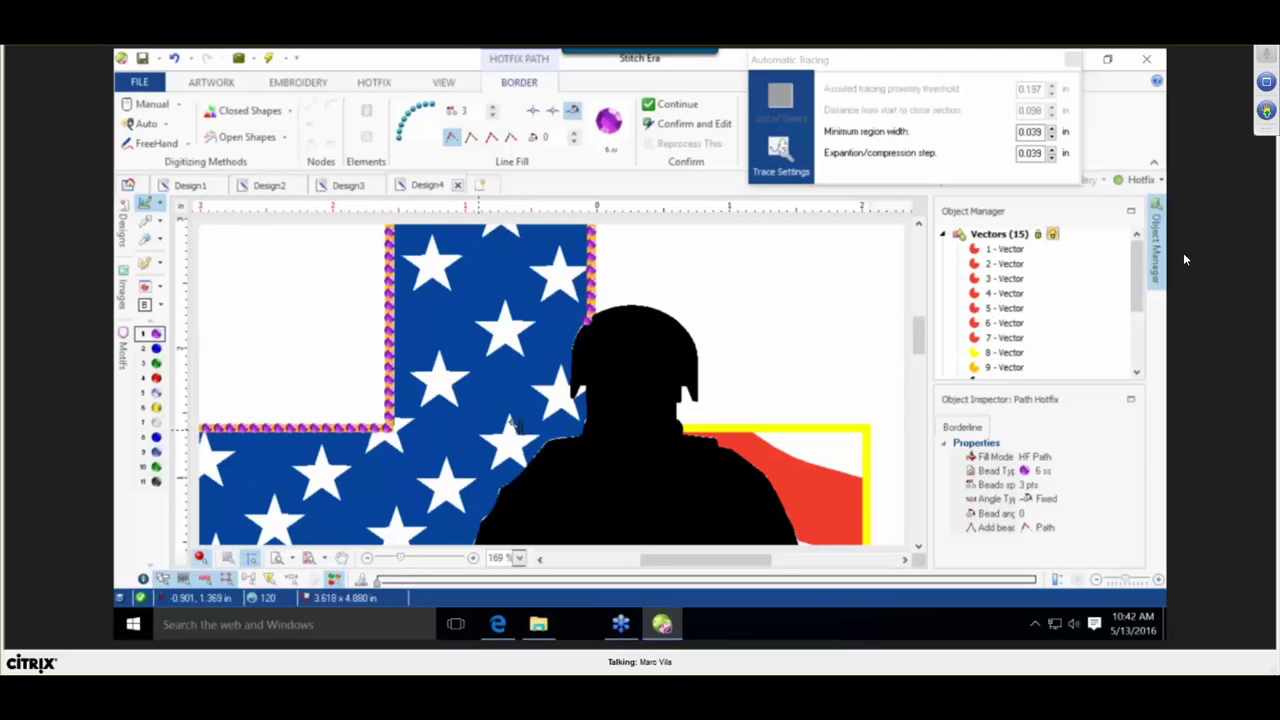
Autotrace the center path of the golden border on the cross's lower shaft to add a matching 6 ss hotfix path.
{"action": "scroll", "coordinate": [555, 416], "scroll_direction": "down", "scroll_amount": 2}
{"action": "scroll", "coordinate": [585, 410], "scroll_direction": "up", "scroll_amount": 3}
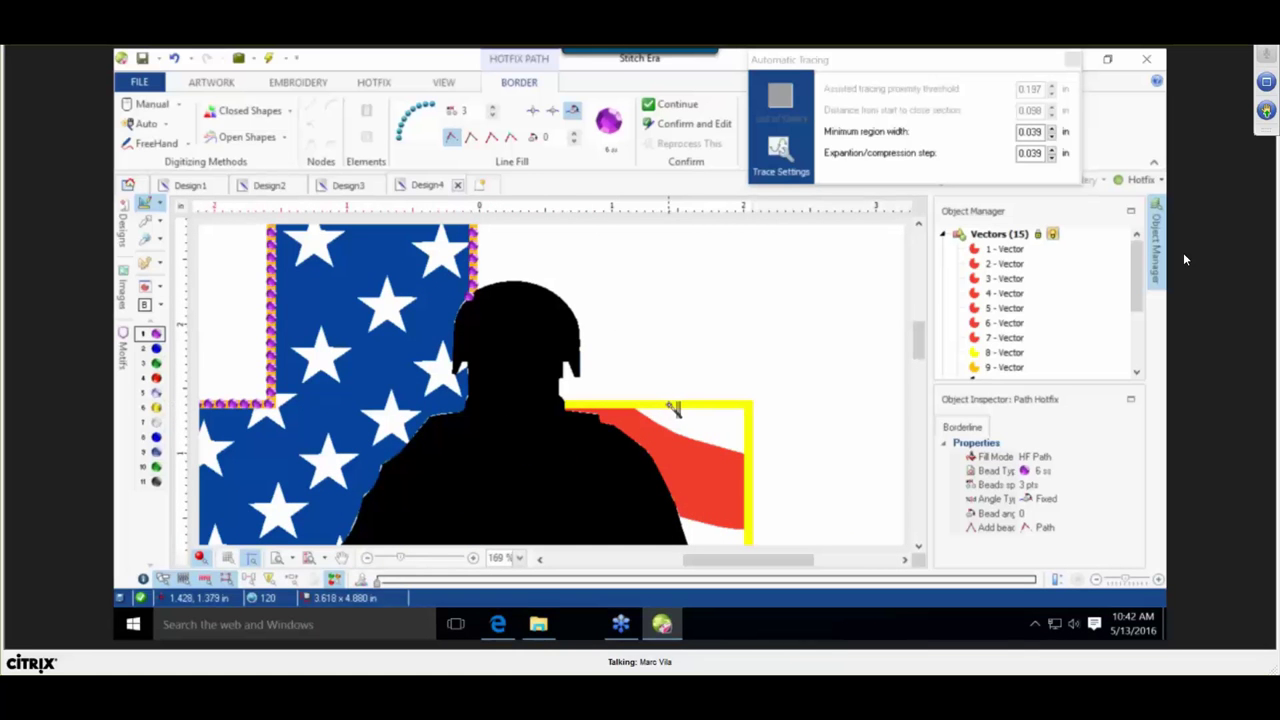
{"action": "scroll", "coordinate": [771, 334], "scroll_direction": "down", "scroll_amount": 4}
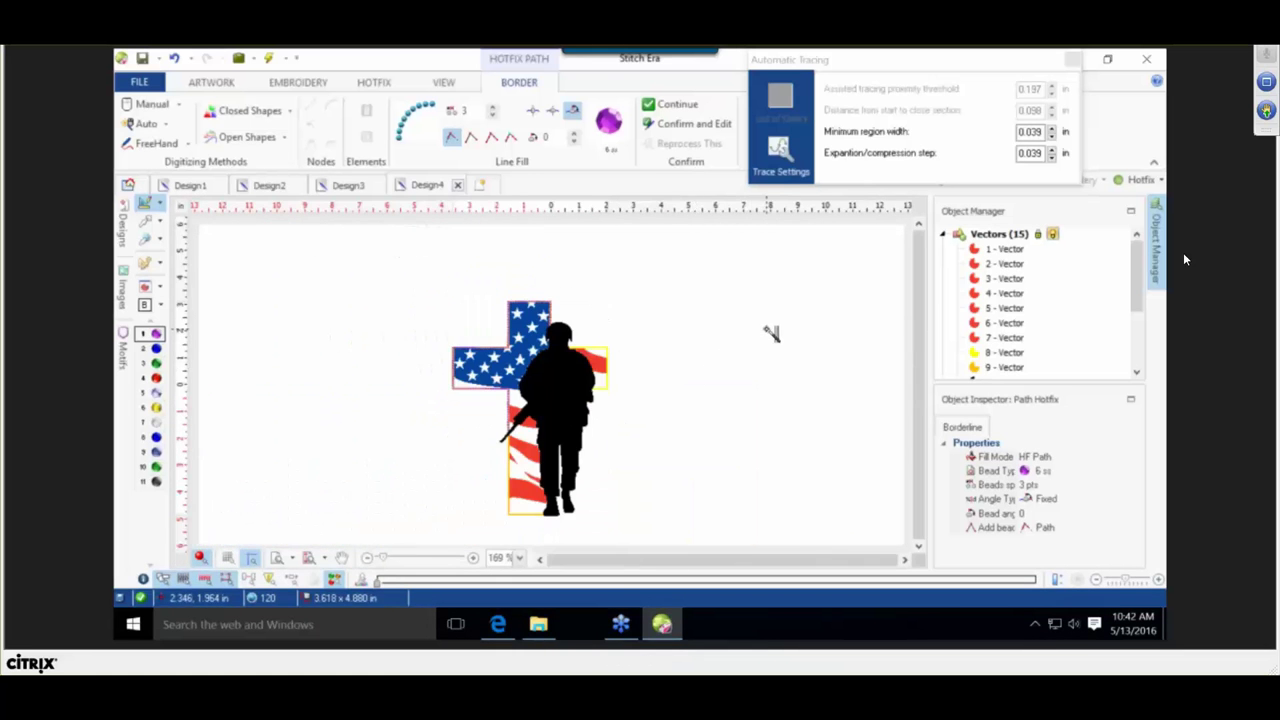
{"action": "scroll", "coordinate": [499, 512], "scroll_direction": "up", "scroll_amount": 5}
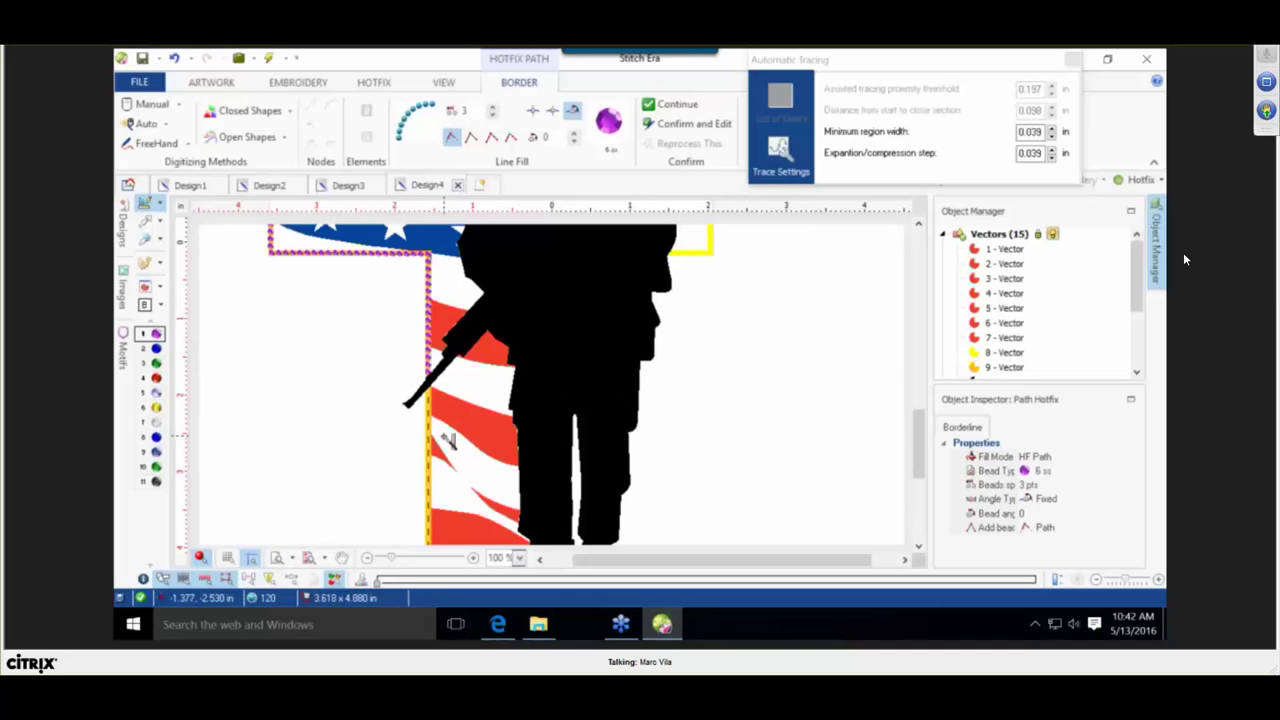
{"action": "left_click", "coordinate": [431, 447]}
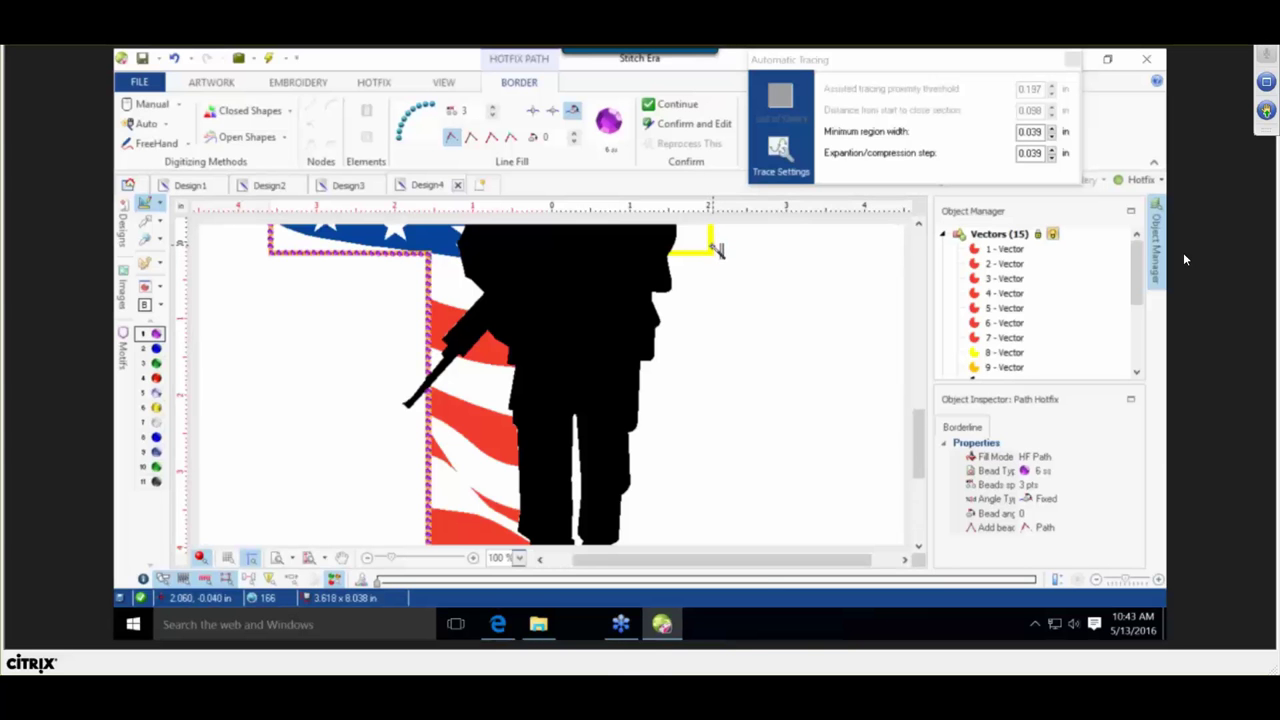
Recolor the bright yellow border of the cross's right arm golden orange to match the other borders.
{"action": "scroll", "coordinate": [718, 280], "scroll_direction": "down", "scroll_amount": 5}
{"action": "scroll", "coordinate": [574, 329], "scroll_direction": "up", "scroll_amount": 3}
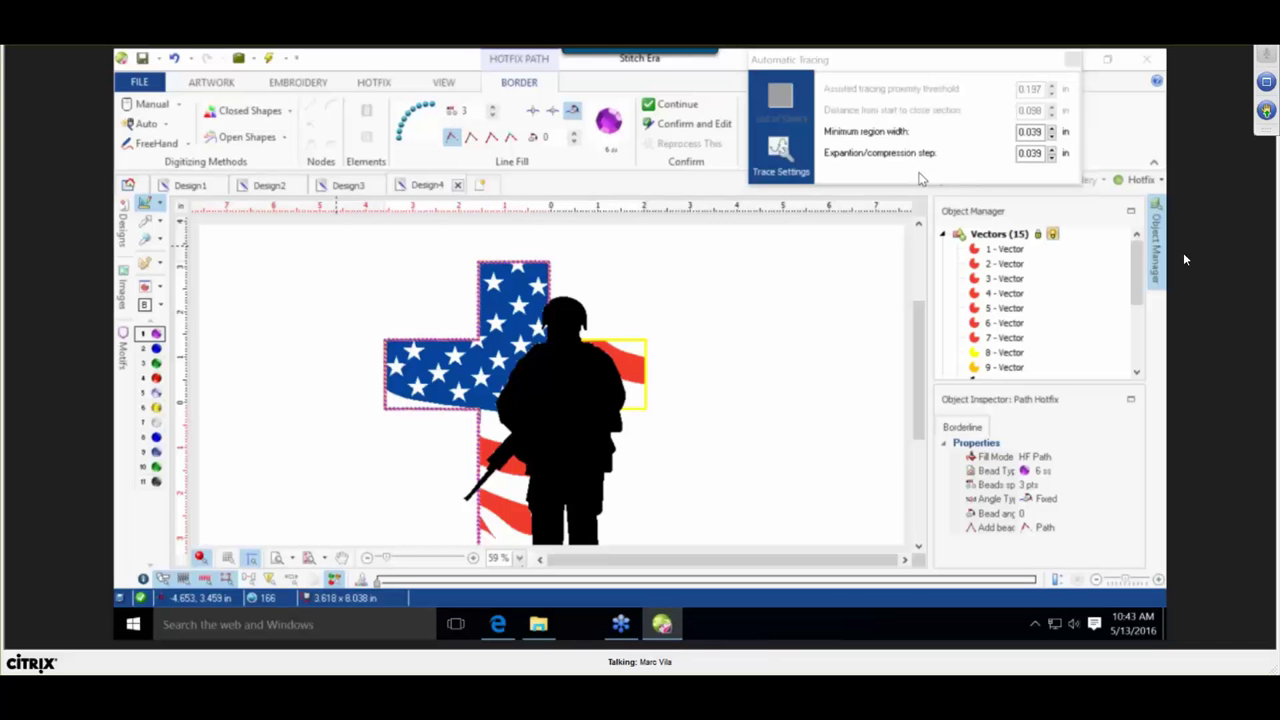
{"action": "scroll", "coordinate": [620, 345], "scroll_direction": "up", "scroll_amount": 1}
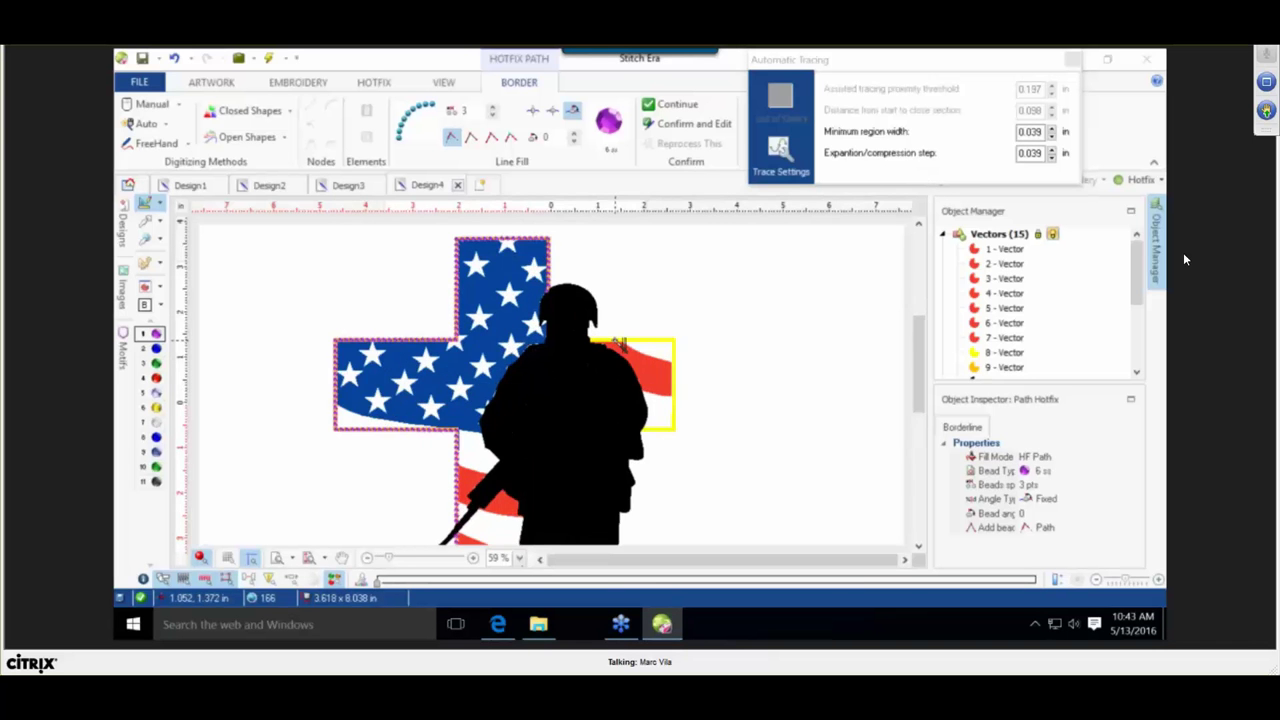
{"action": "scroll", "coordinate": [620, 345], "scroll_direction": "up", "scroll_amount": 1}
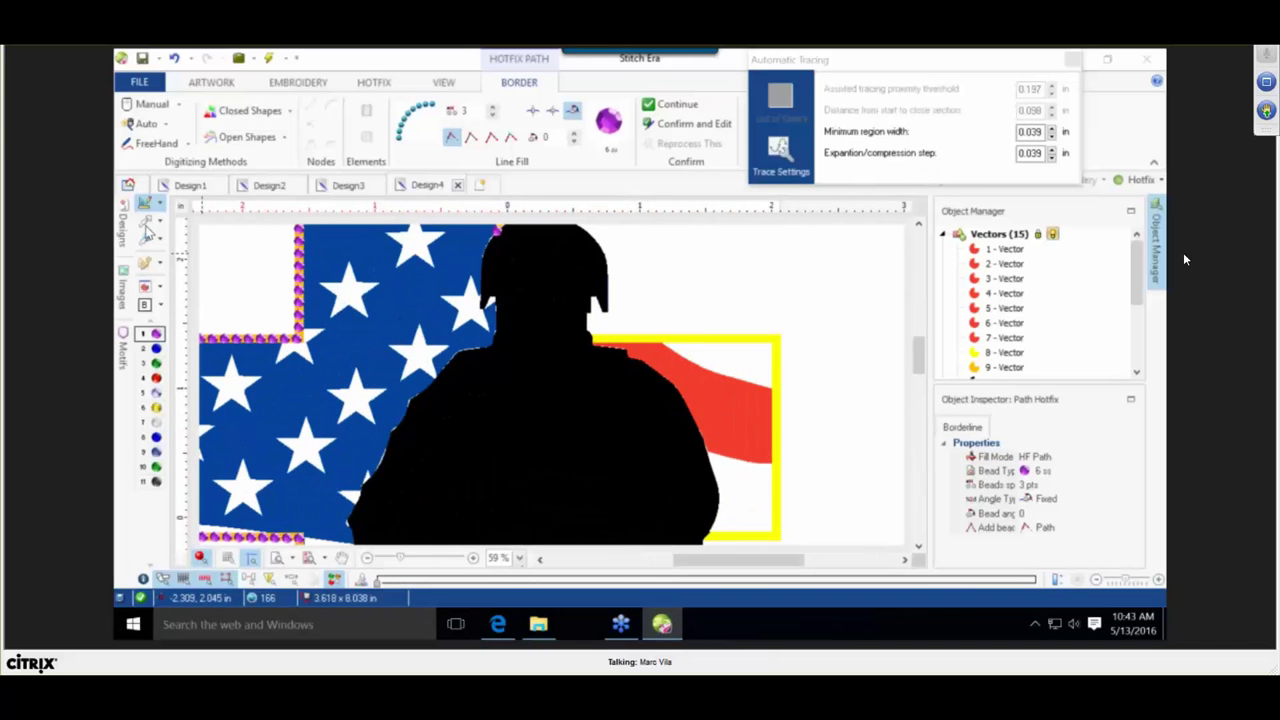
{"action": "left_click", "coordinate": [147, 221]}
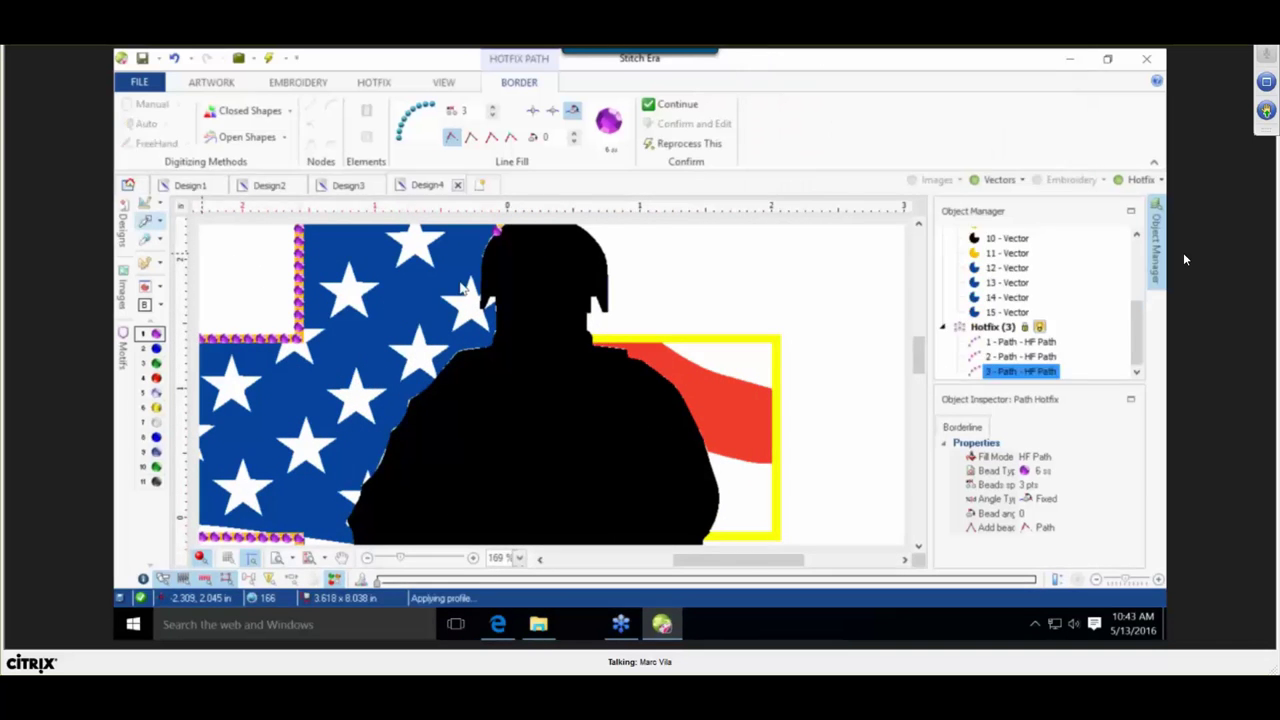
{"action": "left_click", "coordinate": [775, 340]}
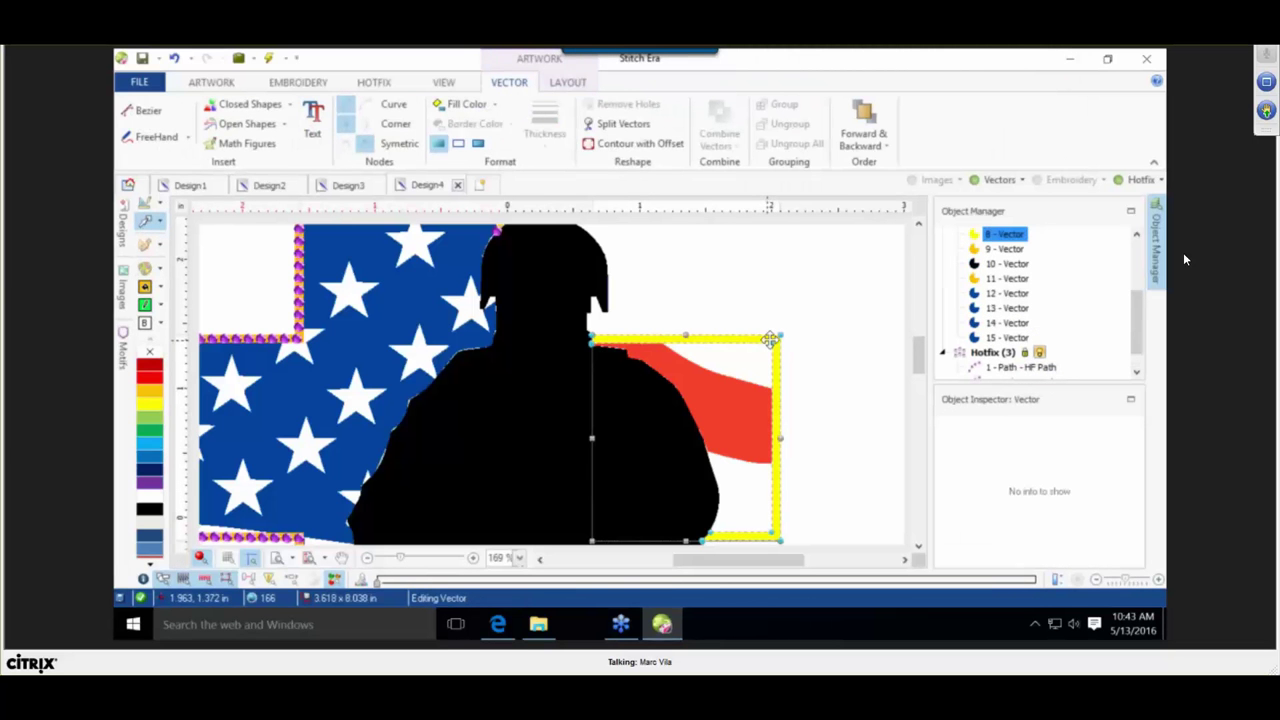
{"action": "left_click", "coordinate": [150, 379]}
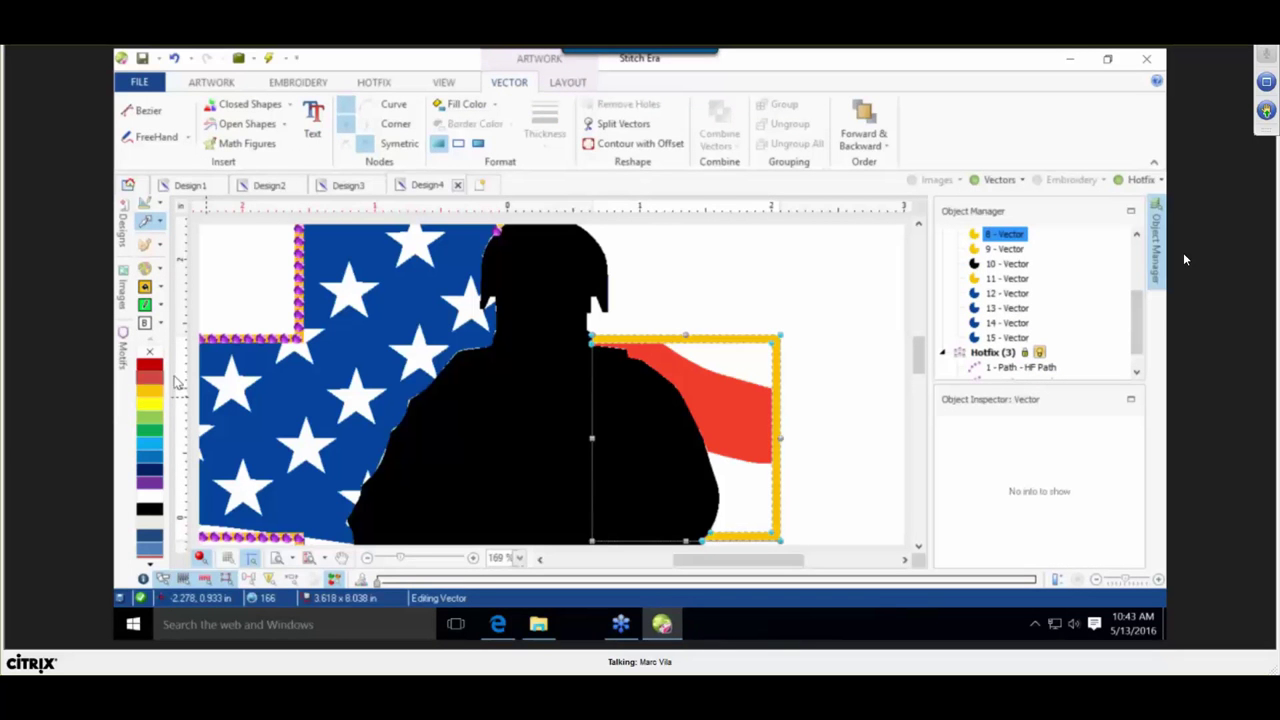
{"action": "left_click", "coordinate": [778, 250]}
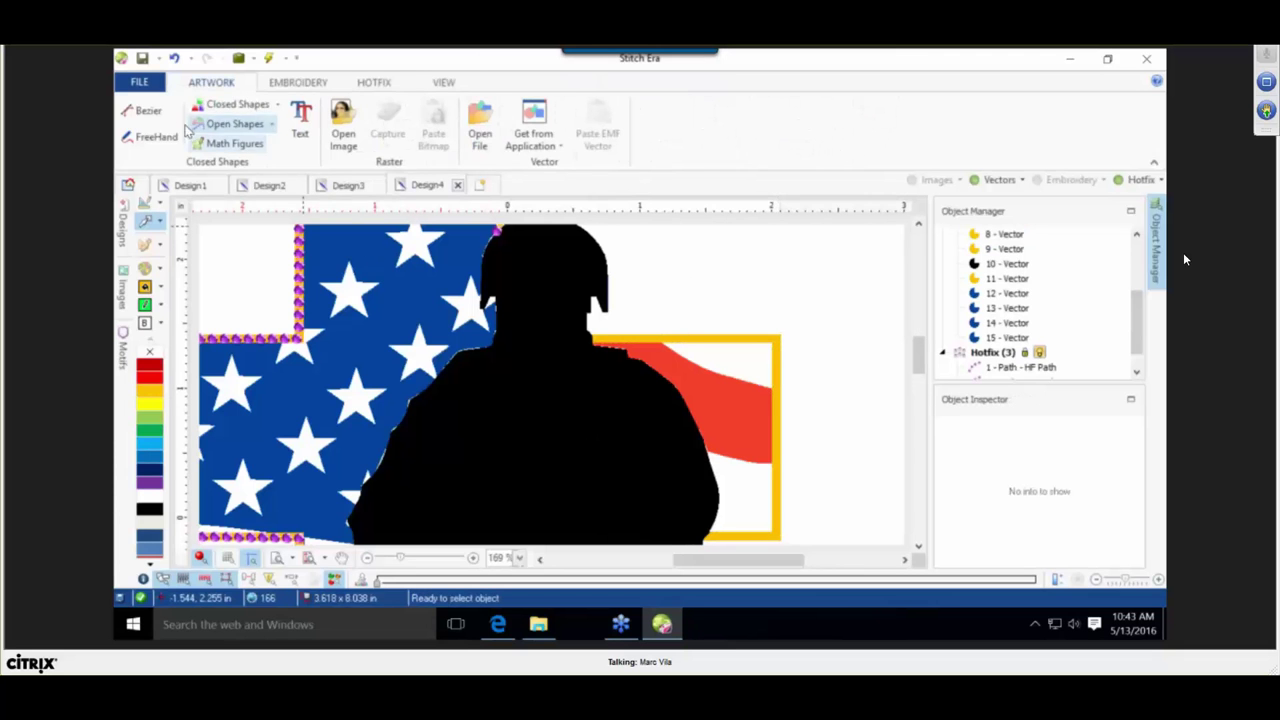
Autotrace the center path of the golden border on the cross's right arm to add a 6 ss single hotfix path.
{"action": "left_click", "coordinate": [374, 82]}
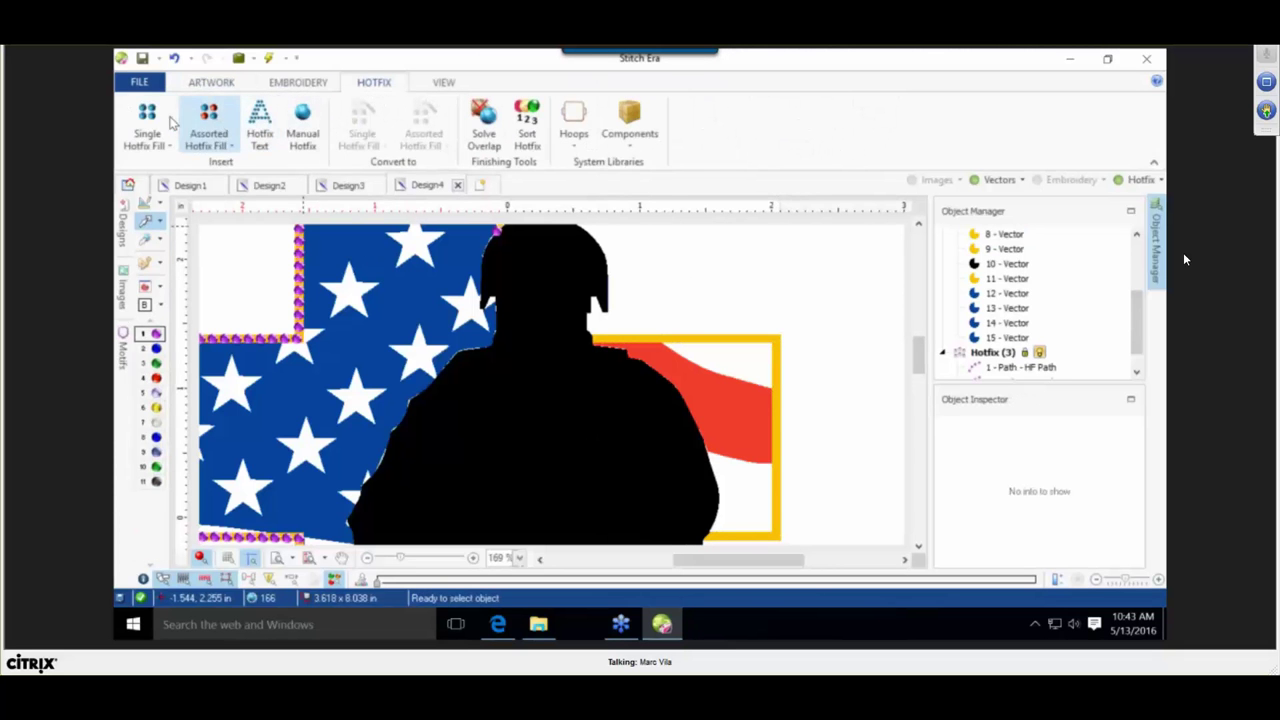
{"action": "left_click", "coordinate": [147, 140]}
{"action": "left_click", "coordinate": [170, 166]}
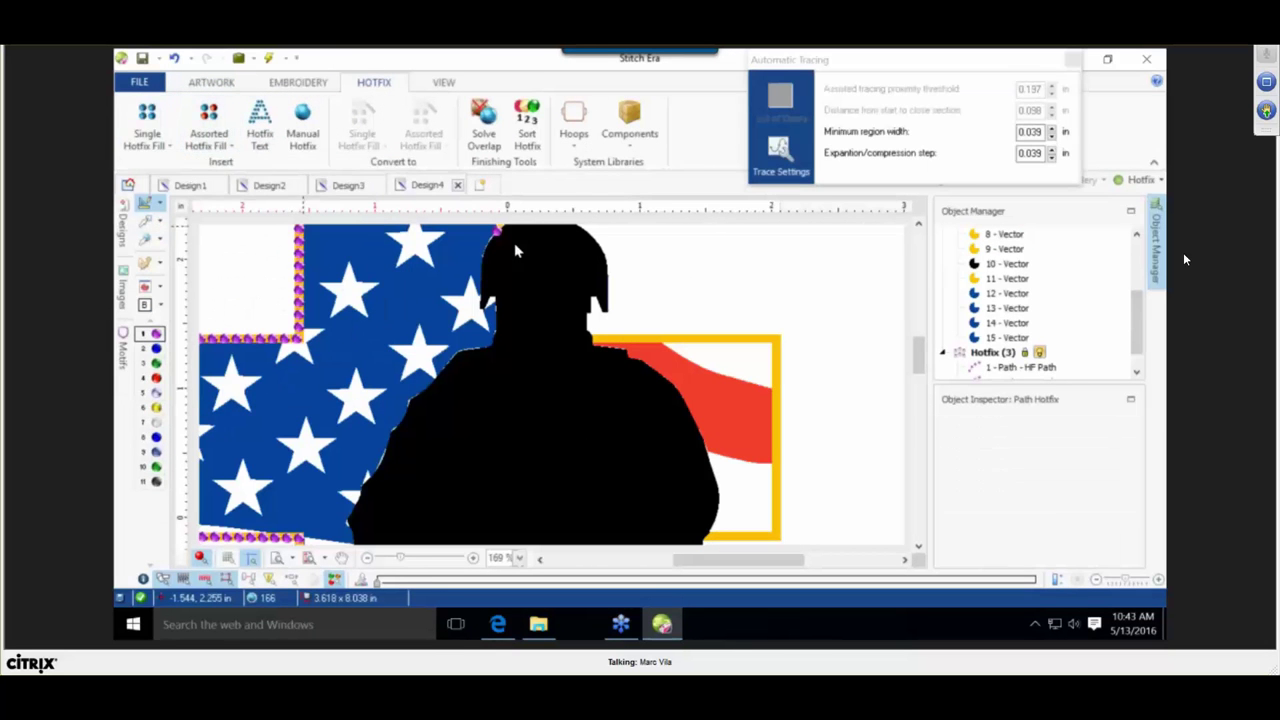
{"action": "left_click", "coordinate": [157, 126]}
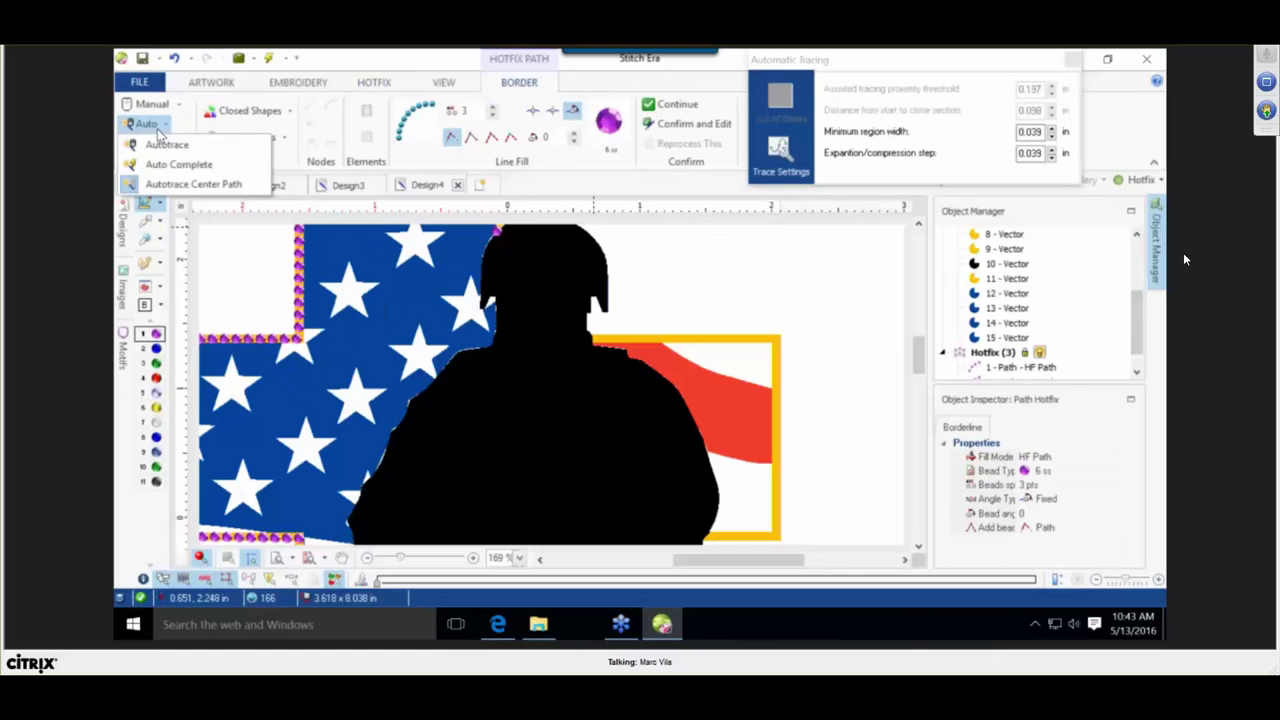
{"action": "left_click", "coordinate": [170, 184]}
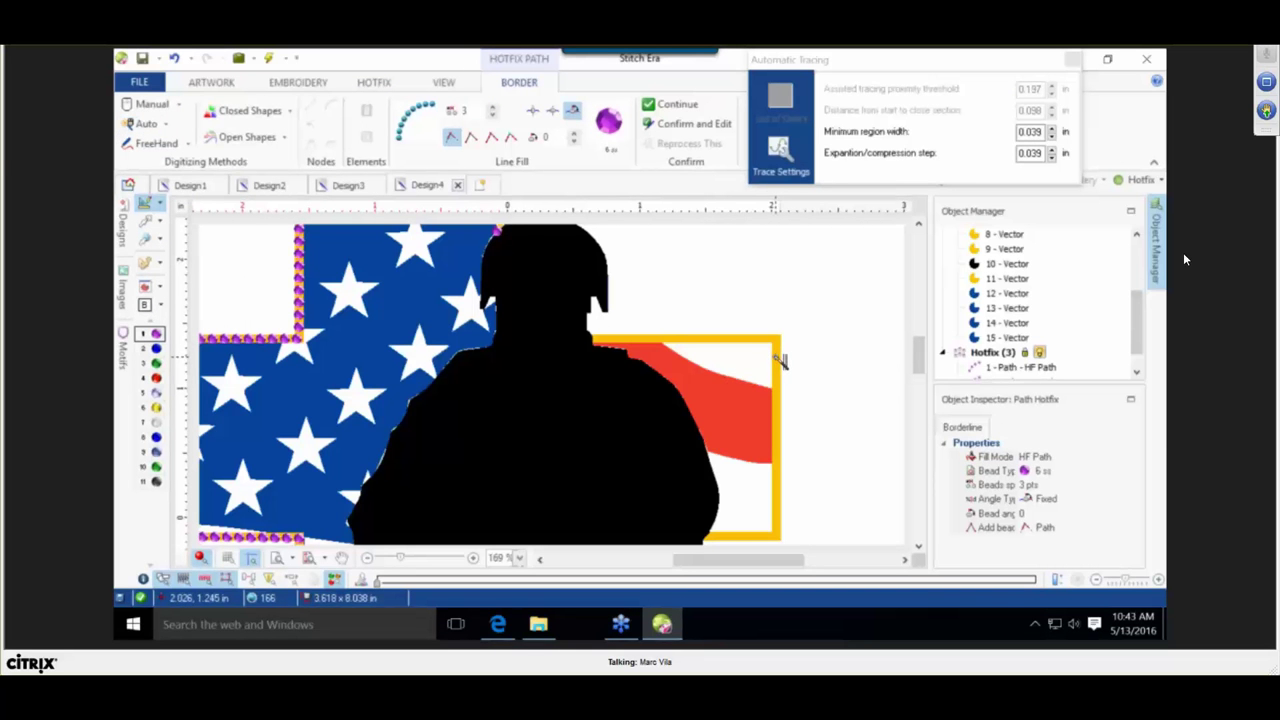
{"action": "left_click", "coordinate": [630, 342]}
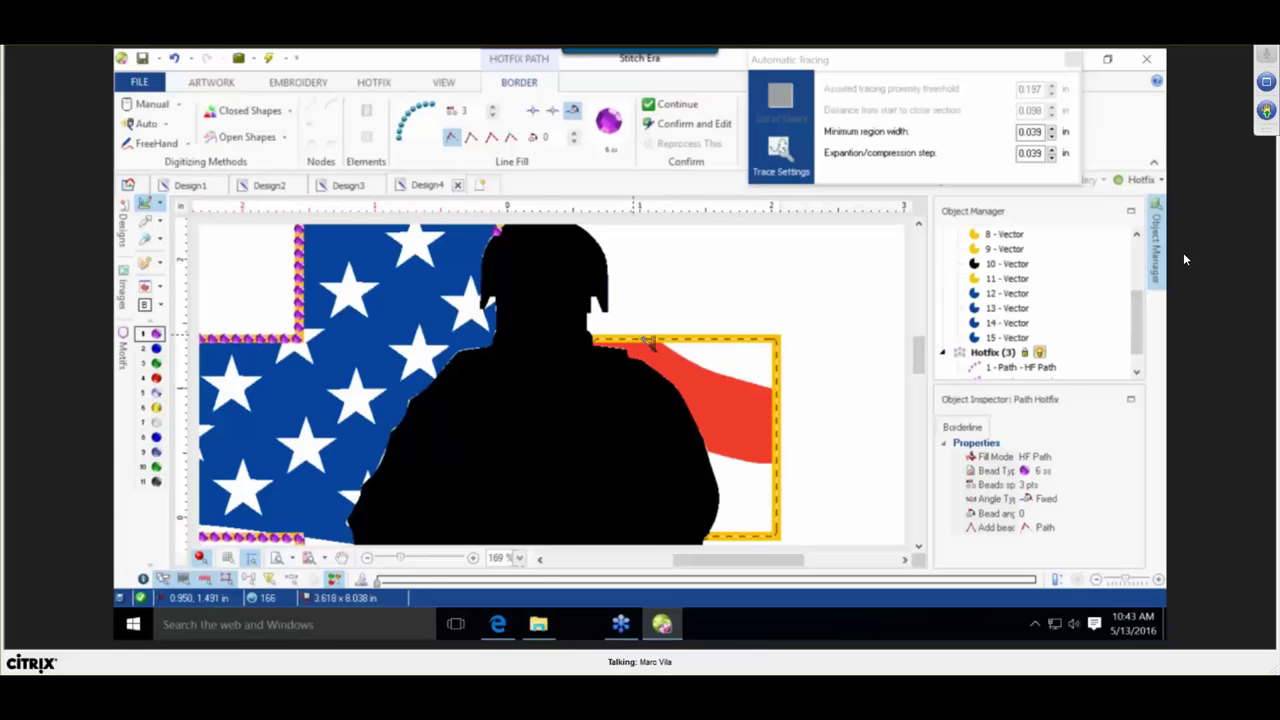
{"action": "right_click", "coordinate": [650, 344]}
{"action": "scroll", "coordinate": [820, 406], "scroll_direction": "down", "scroll_amount": 4}
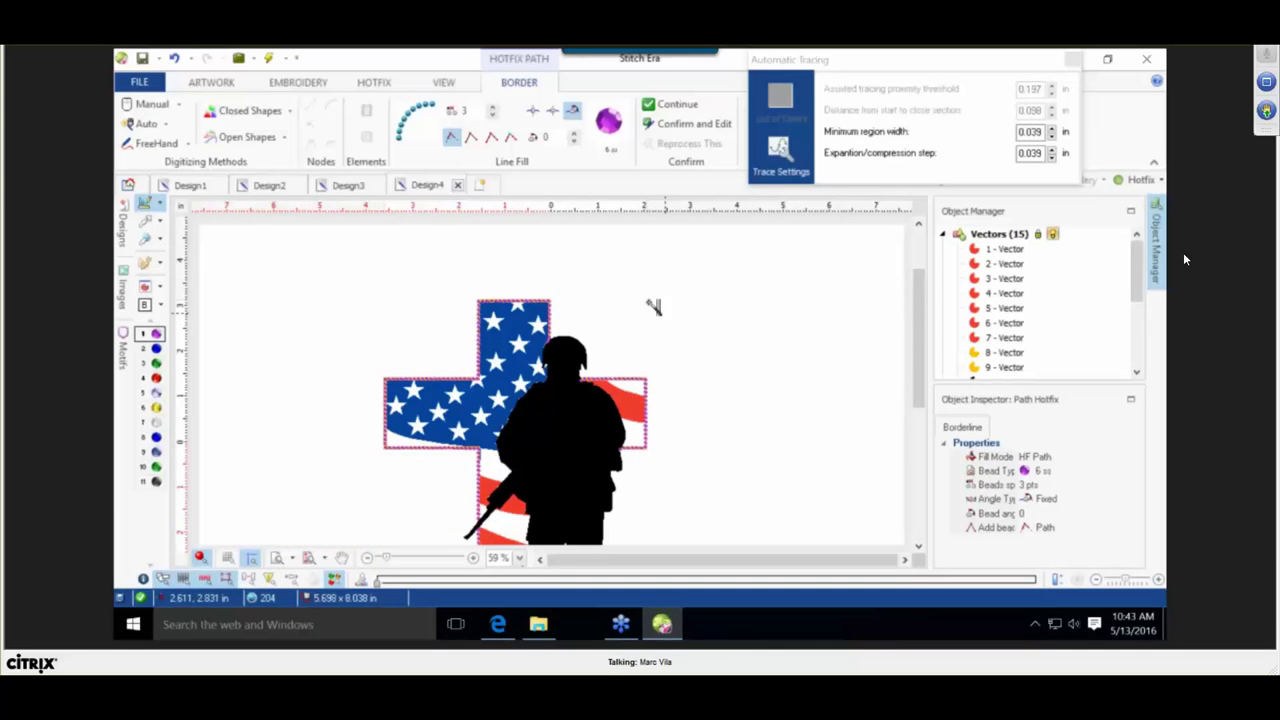
Examine the rhinestone fills and black border beads of the finished soldier and cross in Design2.
{"action": "left_click", "coordinate": [340, 188]}
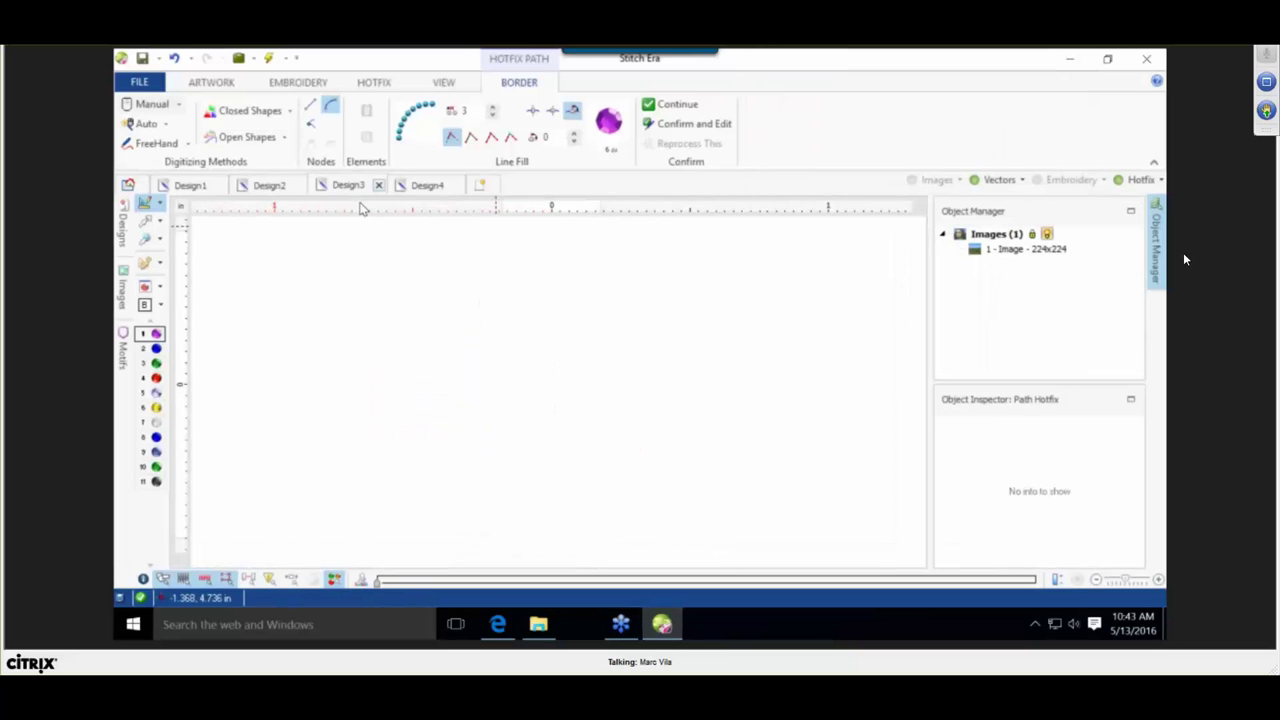
{"action": "left_click", "coordinate": [268, 186]}
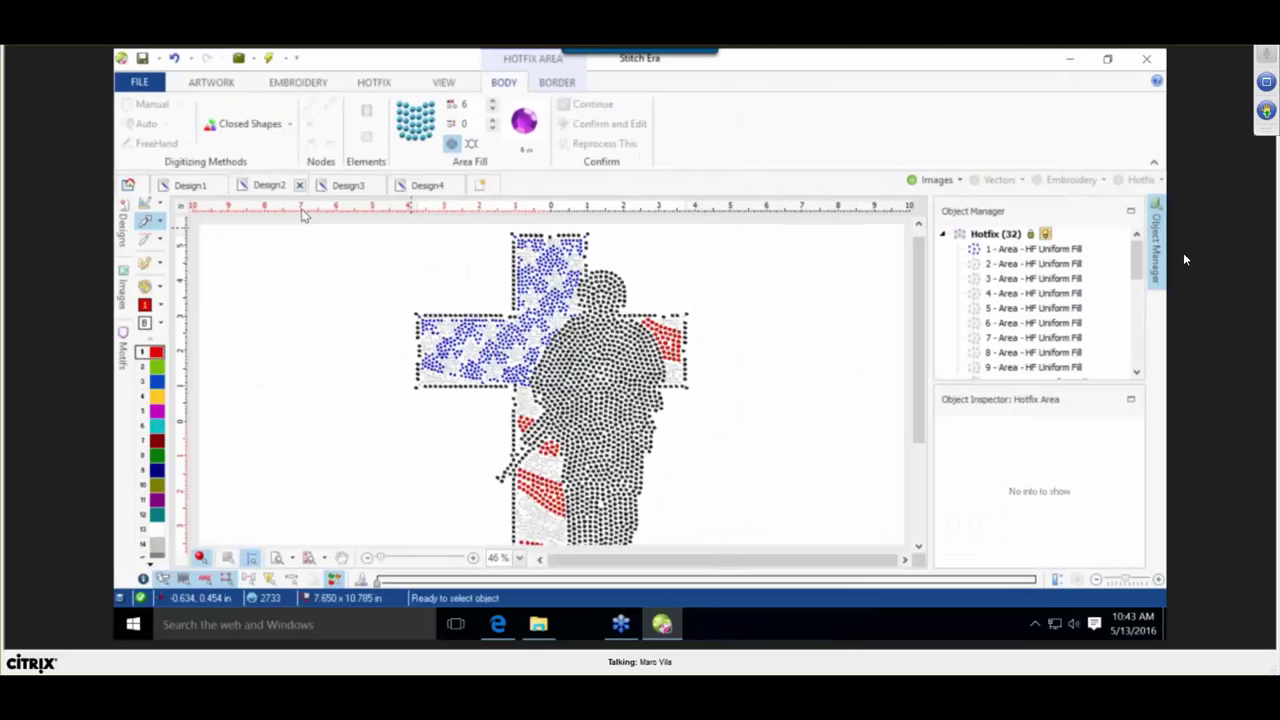
{"action": "scroll", "coordinate": [471, 305], "scroll_direction": "up", "scroll_amount": 2}
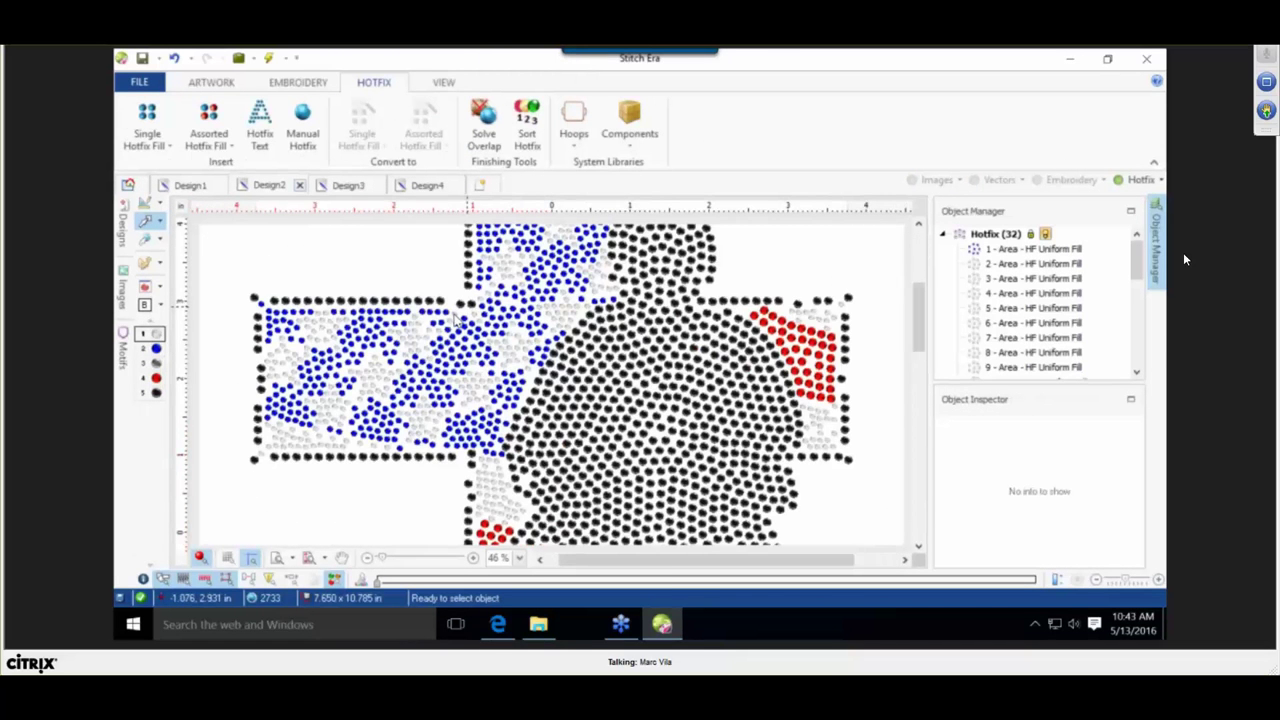
{"action": "scroll", "coordinate": [456, 311], "scroll_direction": "up", "scroll_amount": 1}
{"action": "scroll", "coordinate": [292, 296], "scroll_direction": "down", "scroll_amount": 1}
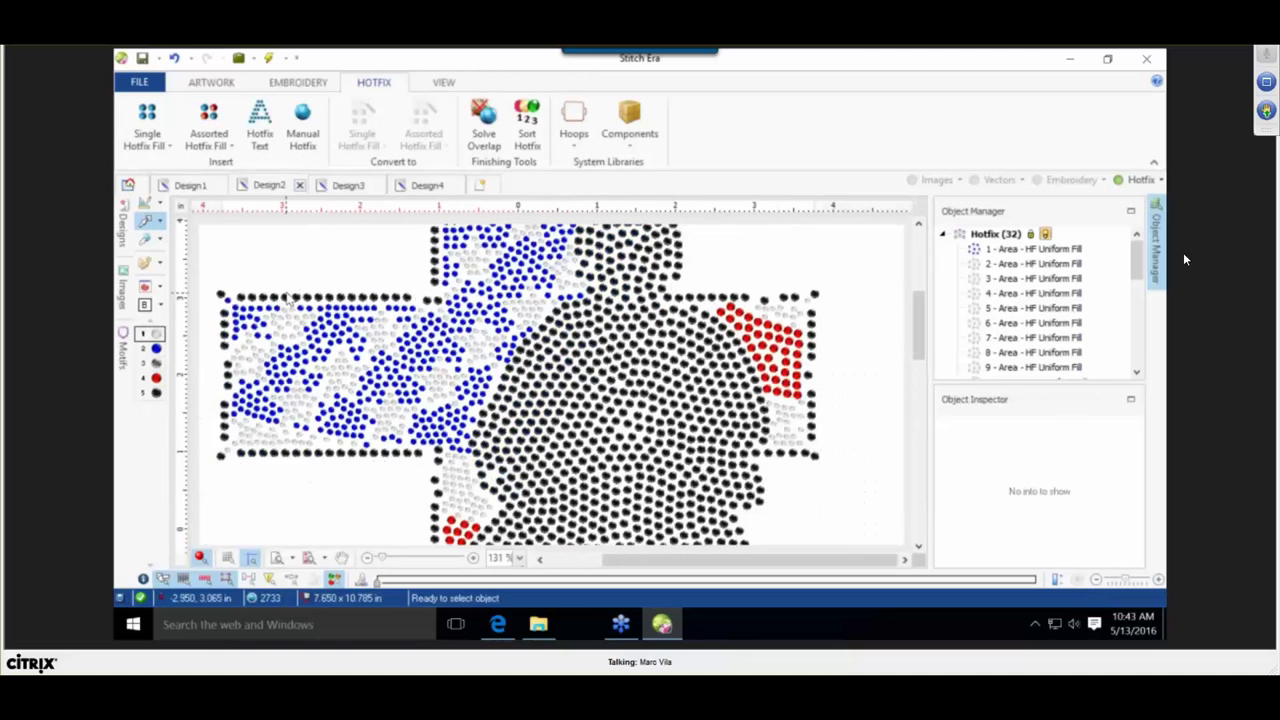
{"action": "scroll", "coordinate": [340, 378], "scroll_direction": "down", "scroll_amount": 1}
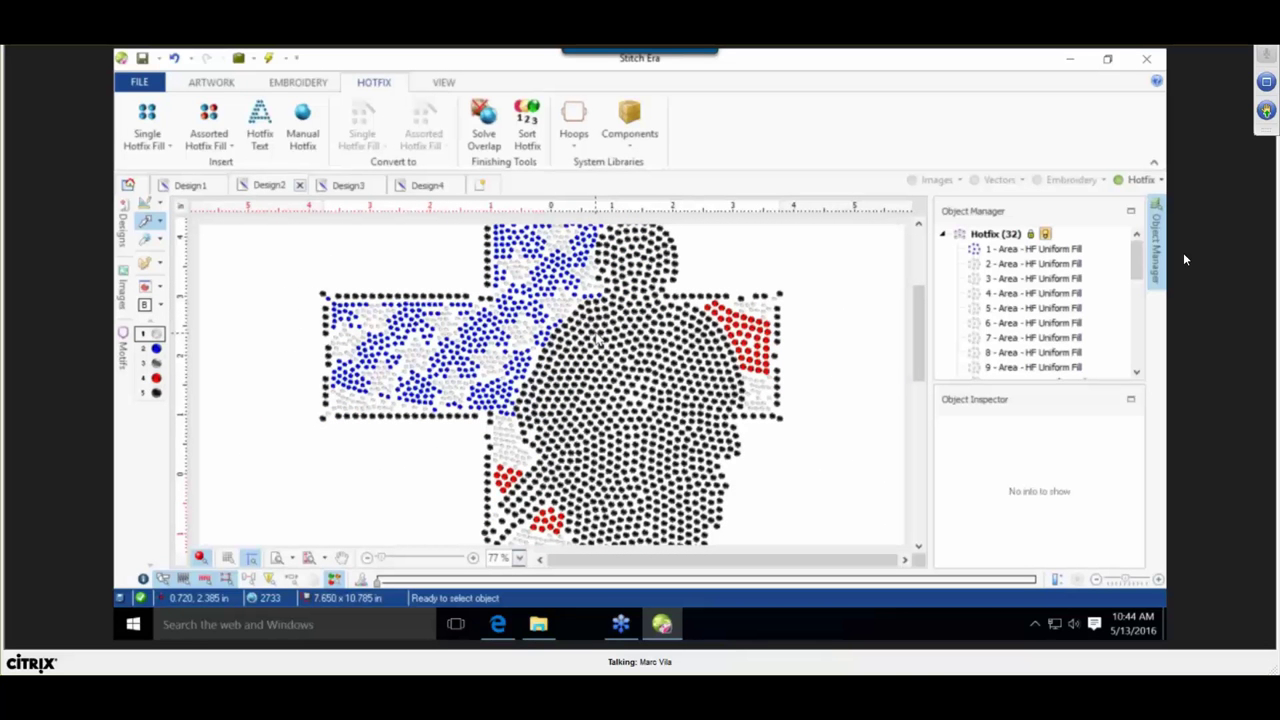
{"action": "scroll", "coordinate": [540, 352], "scroll_direction": "down", "scroll_amount": 3}
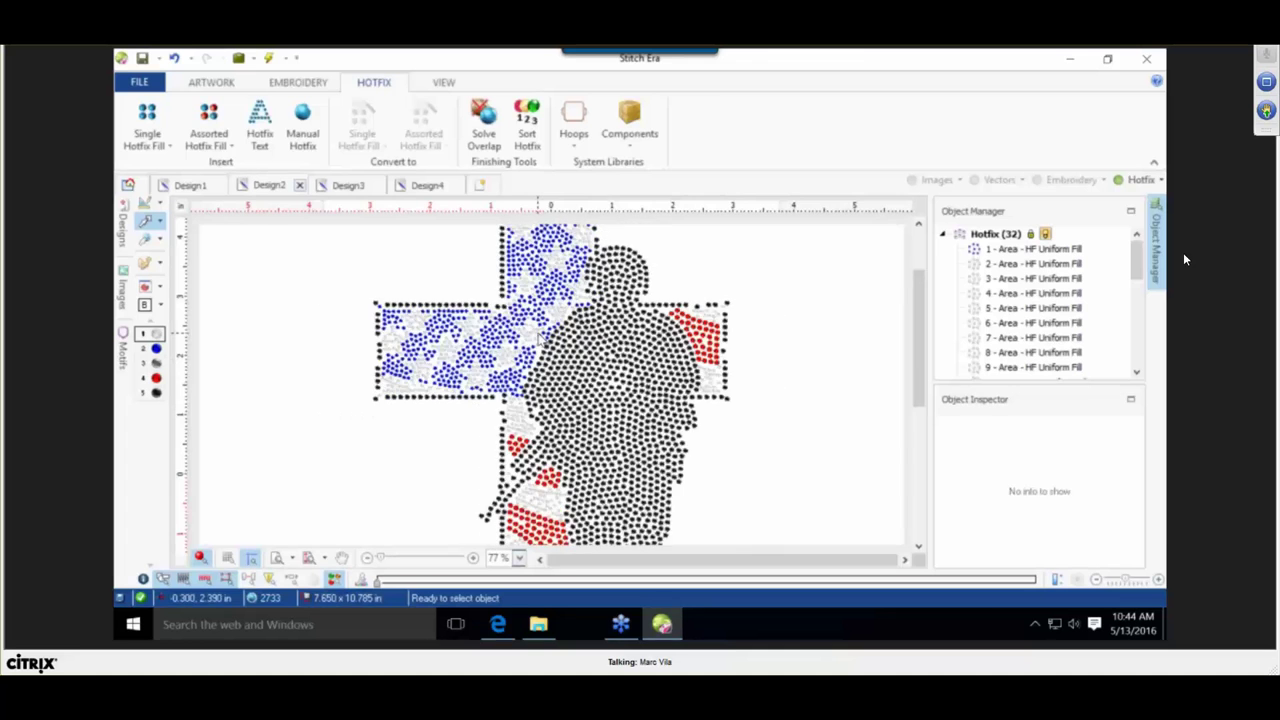
Create a new design and insert the Memorial Day image "untitled" from the Clip Art folder, accepting the loss of transparency.
{"action": "left_click", "coordinate": [480, 187]}
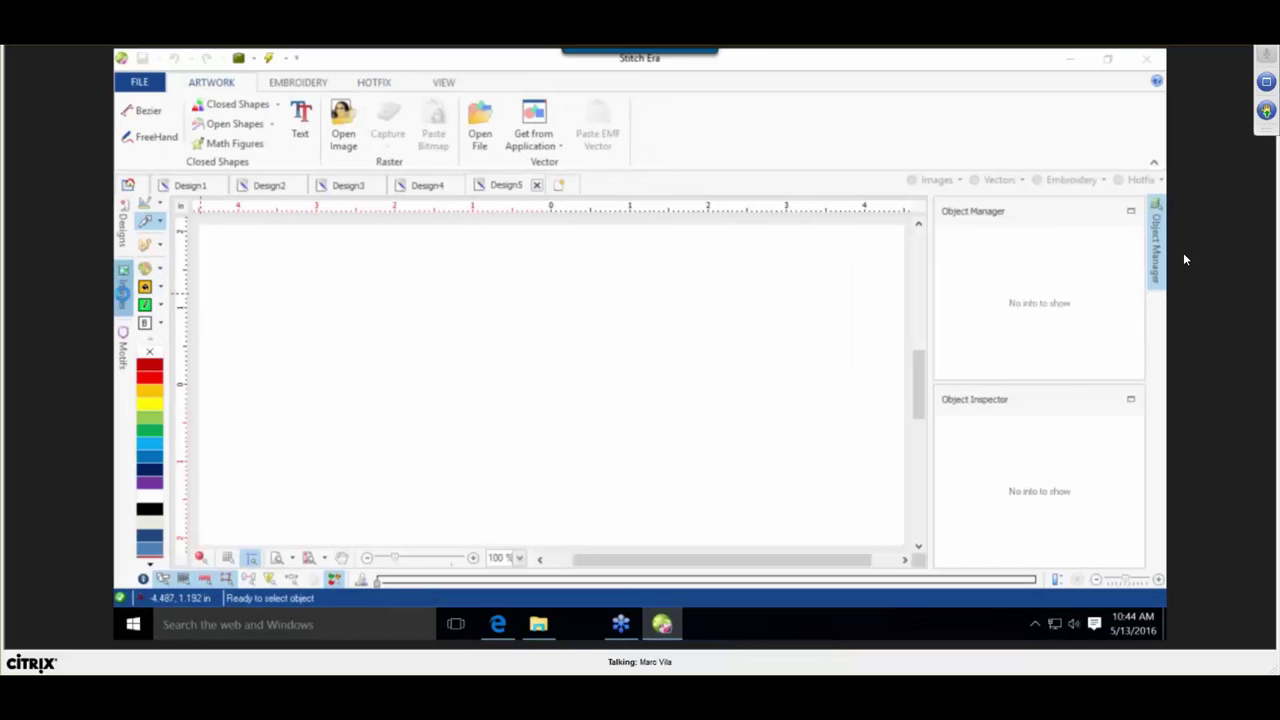
{"action": "left_click", "coordinate": [123, 292]}
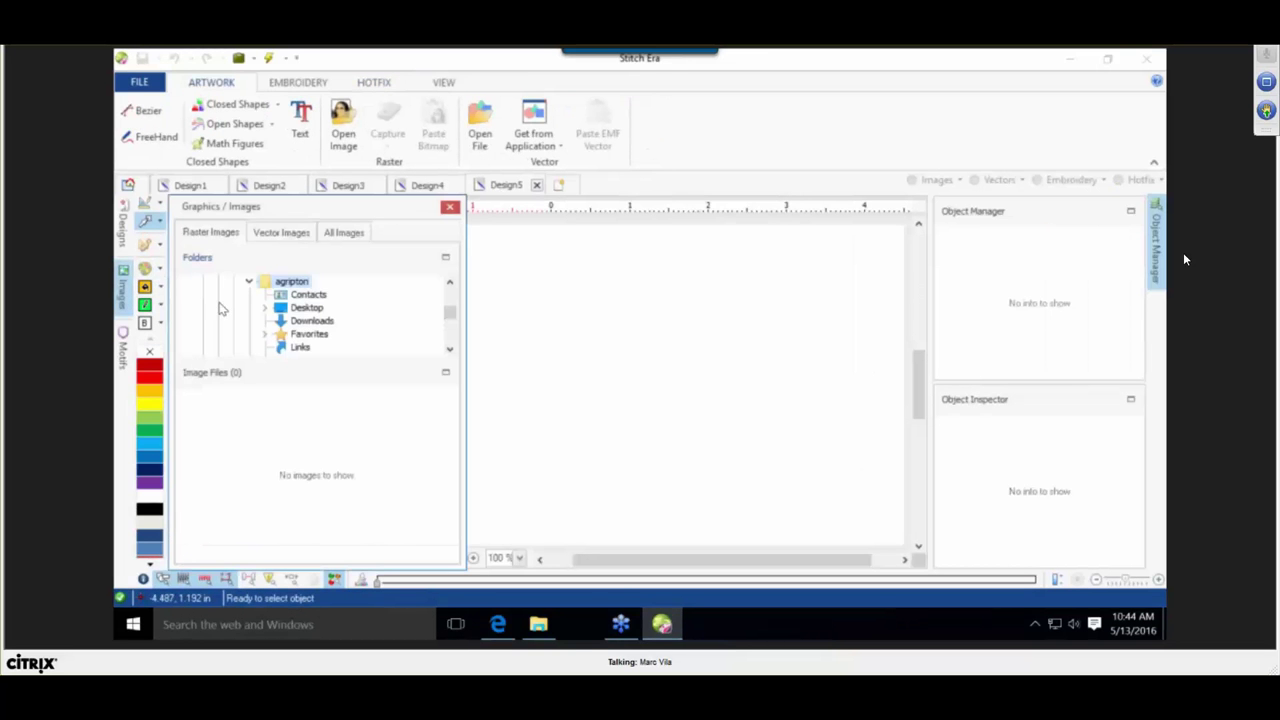
{"action": "left_click", "coordinate": [451, 208]}
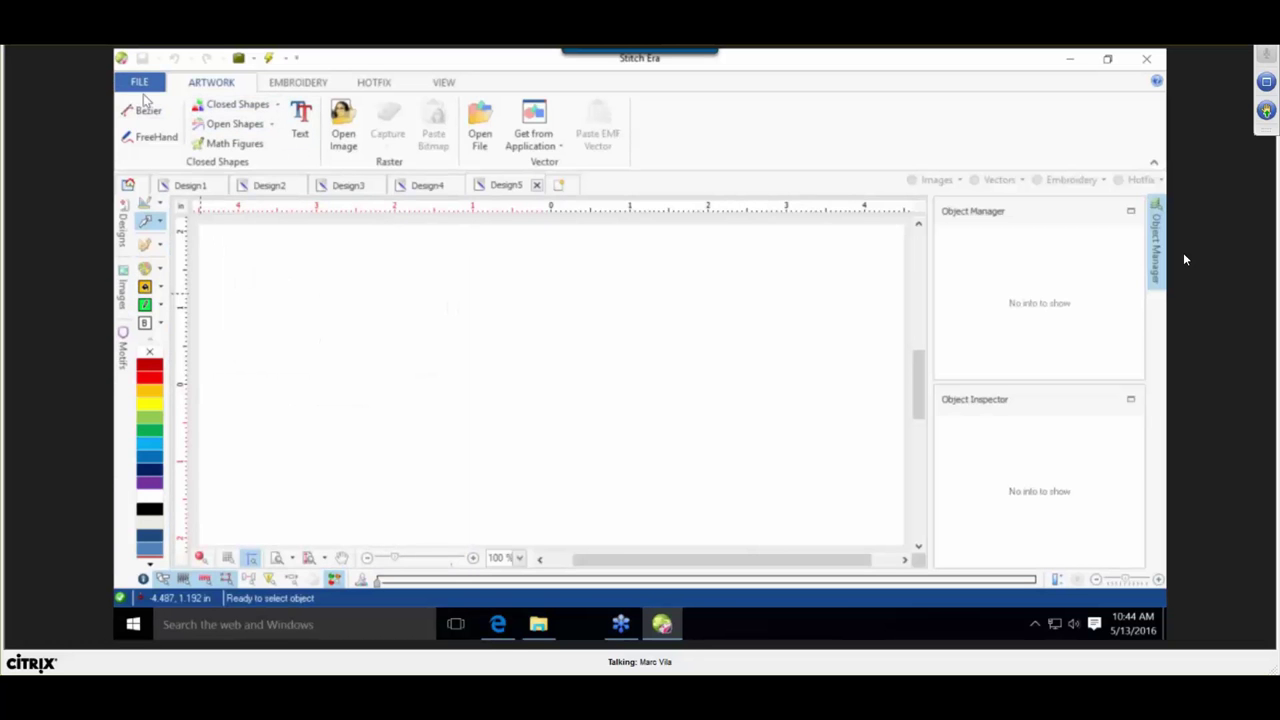
{"action": "left_click", "coordinate": [145, 86]}
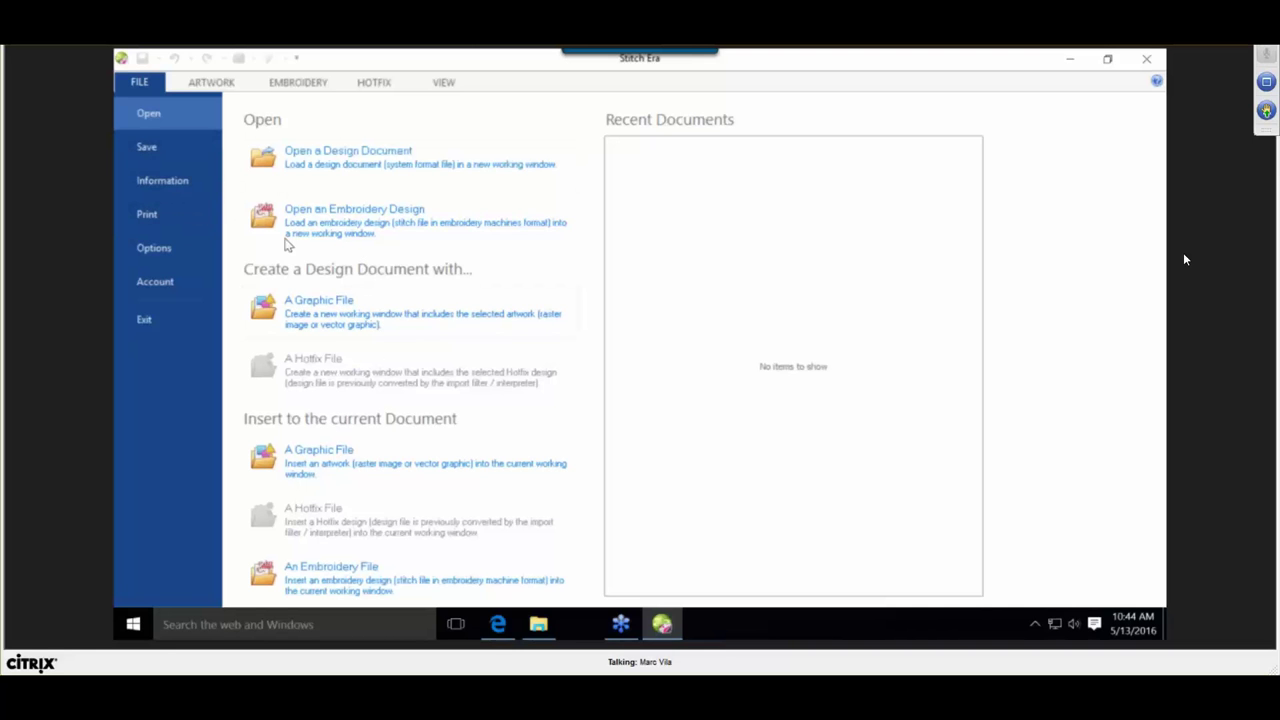
{"action": "left_click", "coordinate": [330, 468]}
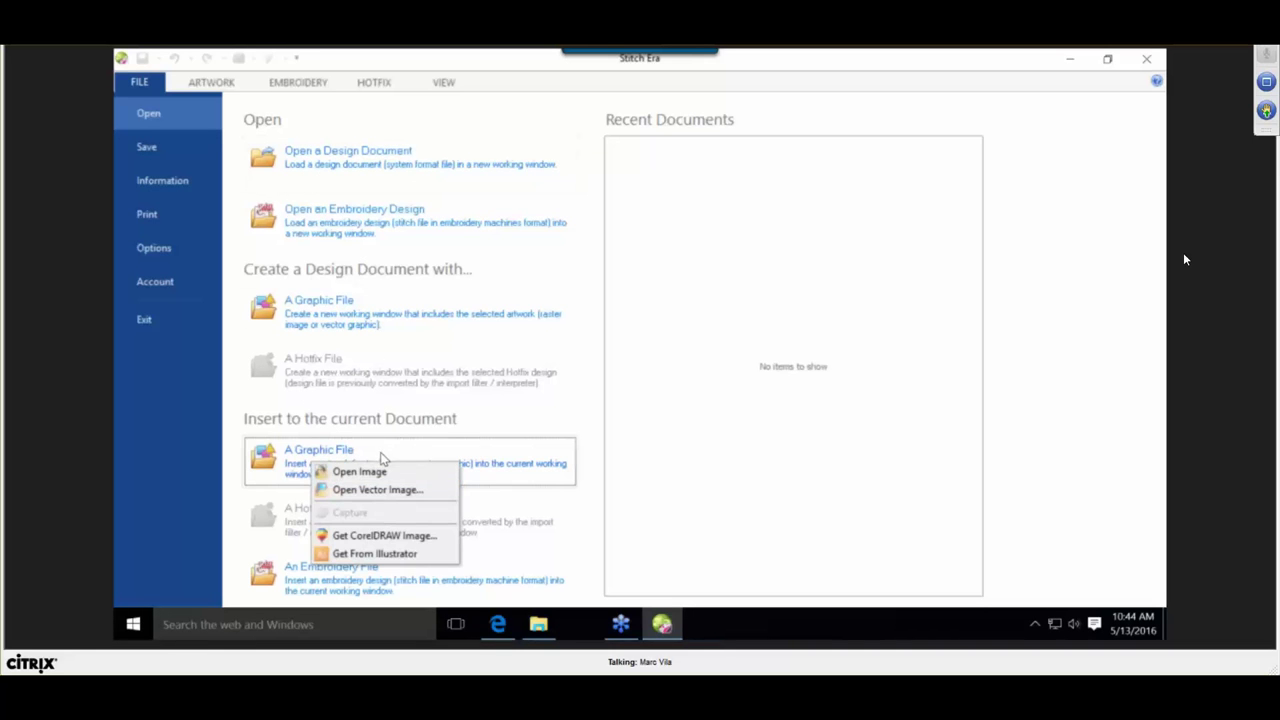
{"action": "left_click", "coordinate": [378, 472]}
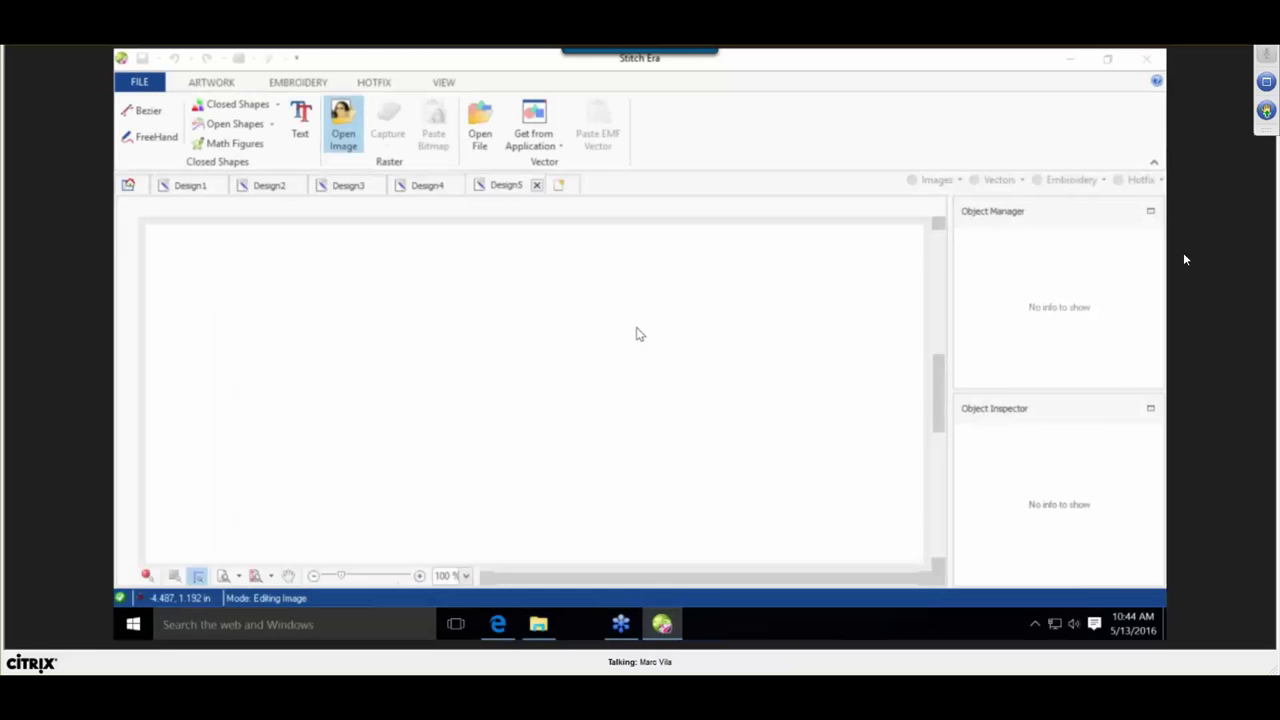
{"action": "left_click", "coordinate": [680, 384]}
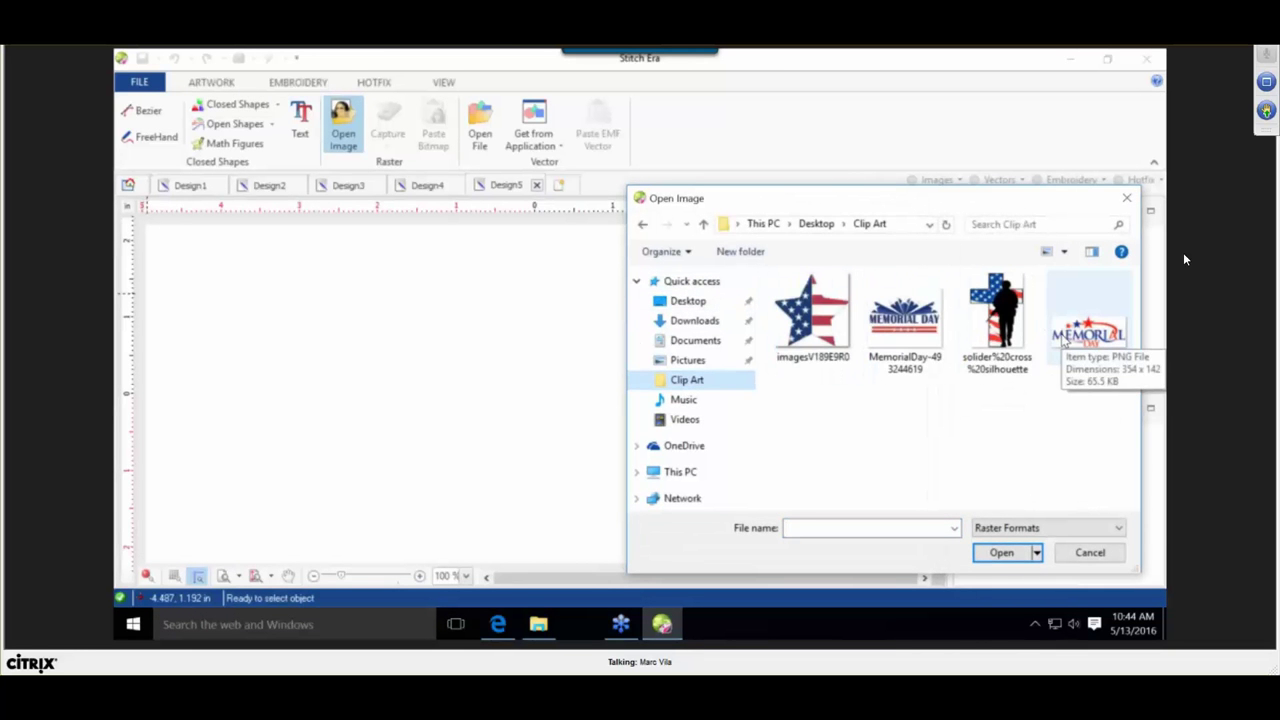
{"action": "left_click", "coordinate": [1065, 342]}
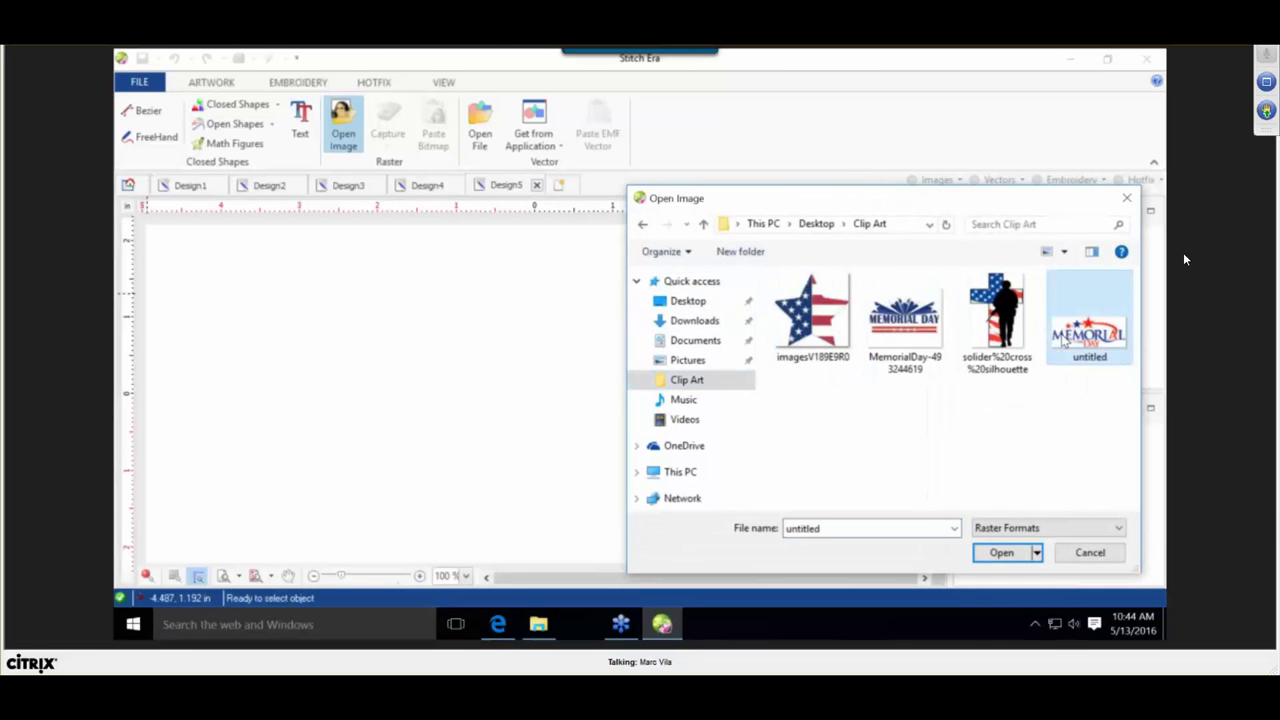
{"action": "left_click", "coordinate": [1001, 555]}
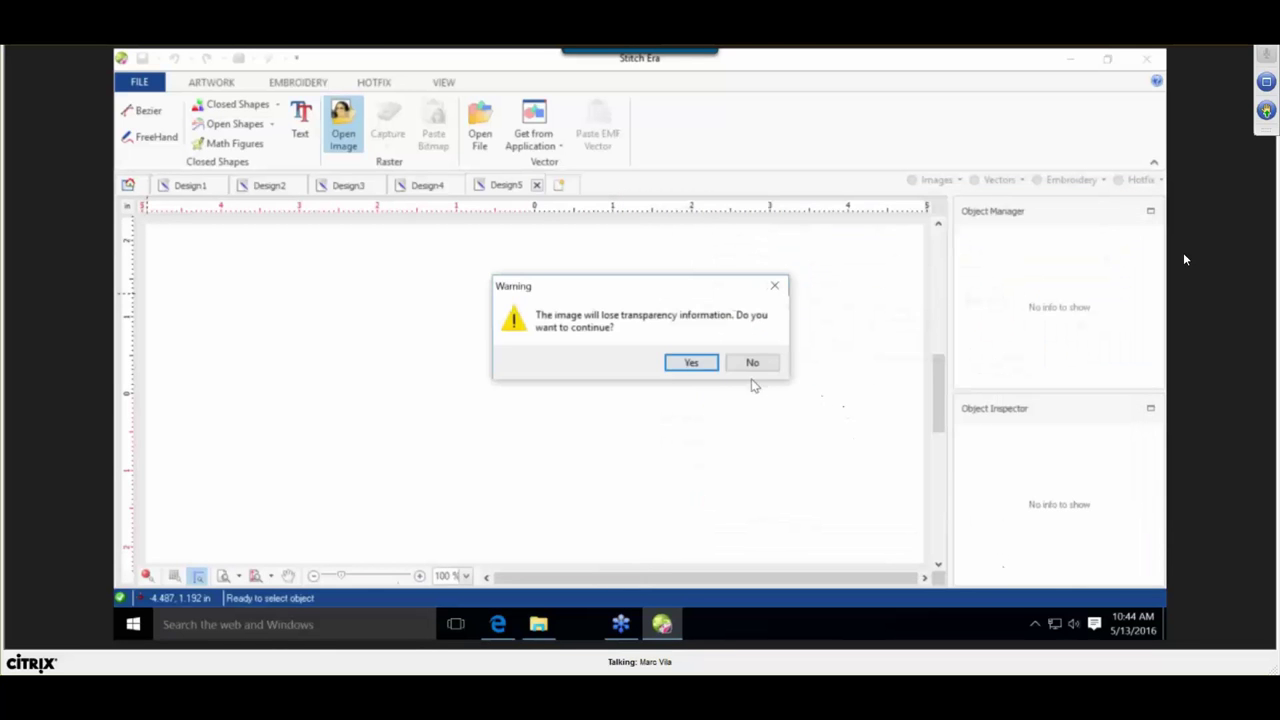
{"action": "left_click", "coordinate": [702, 363]}
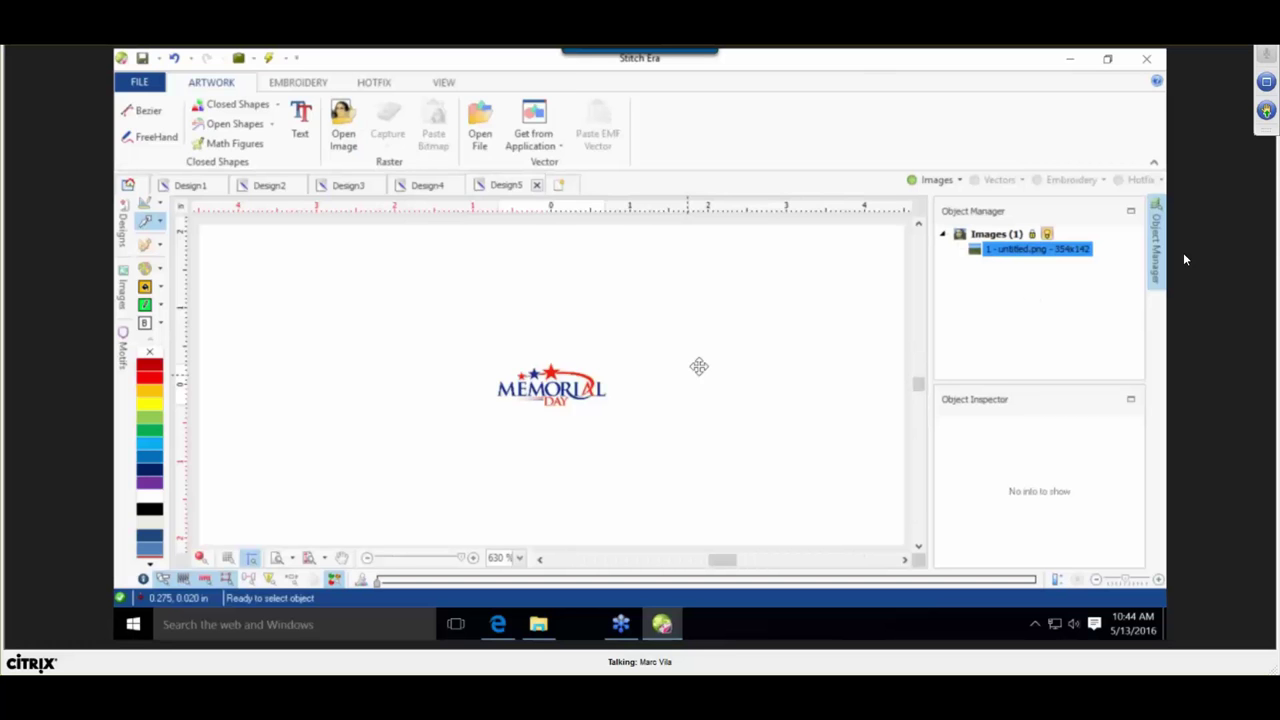
{"action": "left_click", "coordinate": [737, 235]}
{"action": "left_click", "coordinate": [380, 84]}
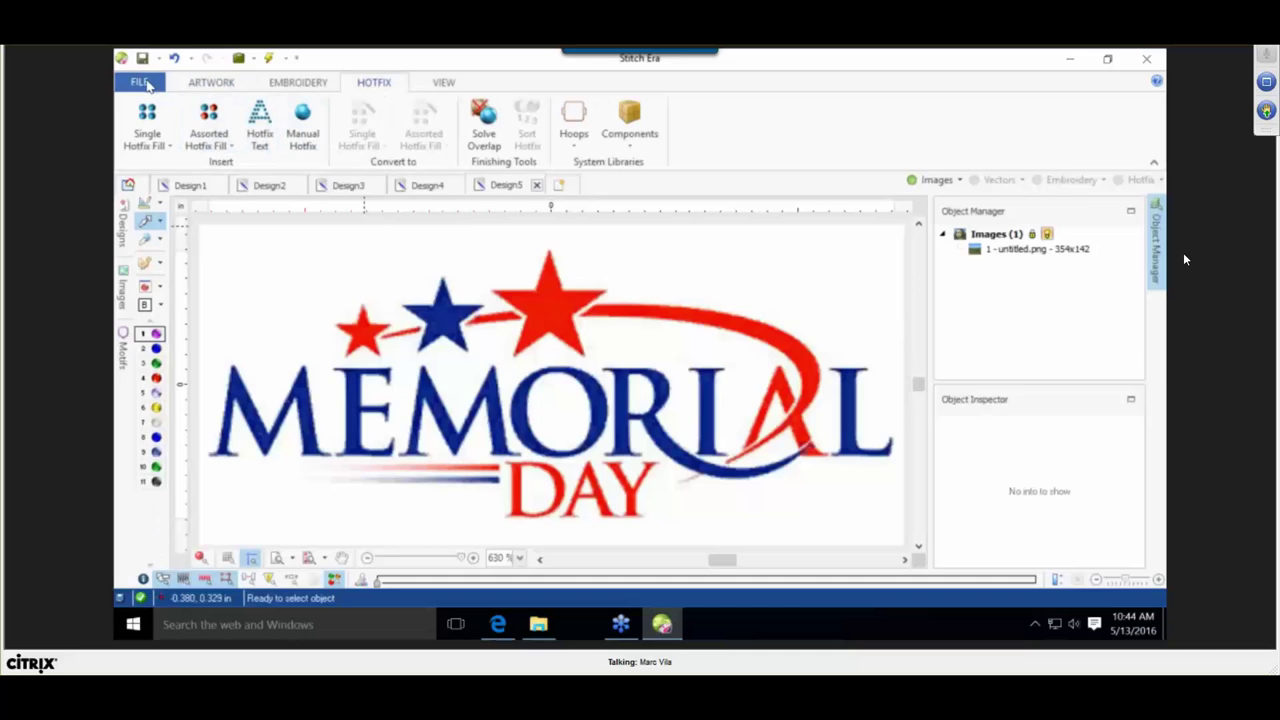
{"action": "left_click", "coordinate": [145, 84]}
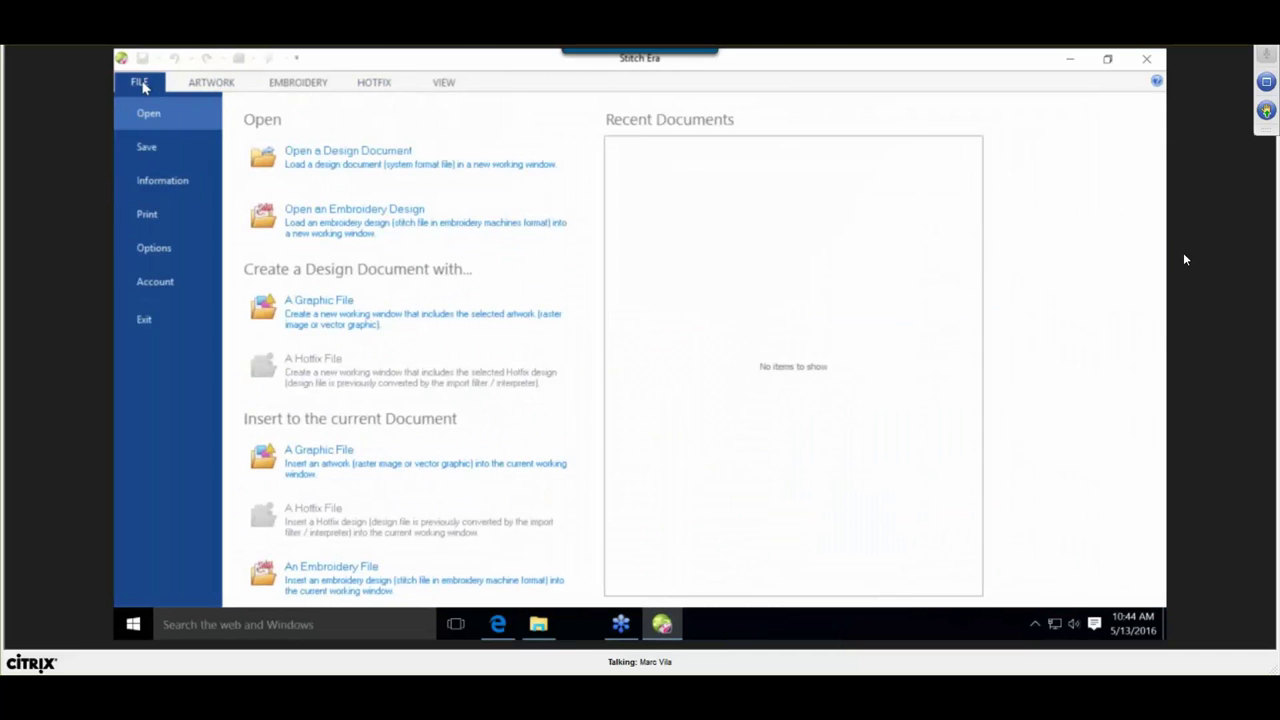
{"action": "left_click", "coordinate": [205, 86]}
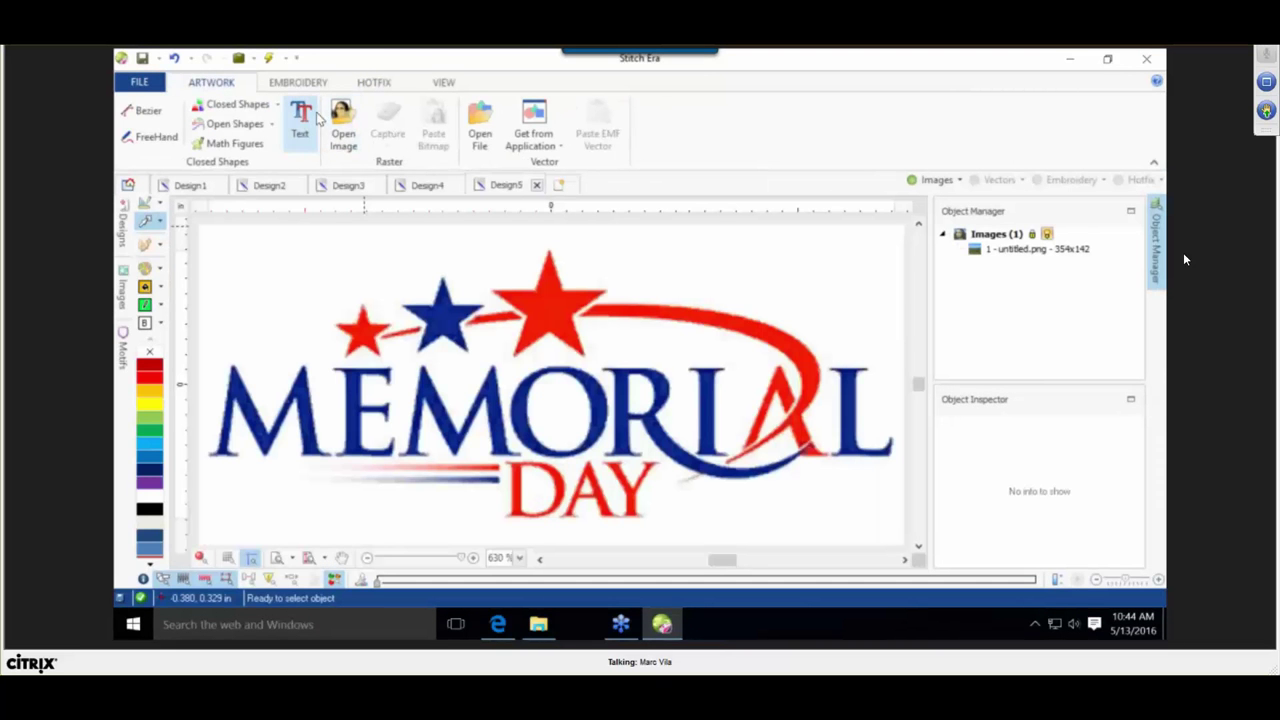
Set the Memorial Day image's width to 6.5 in with its proportions locked.
{"action": "left_click", "coordinate": [524, 384]}
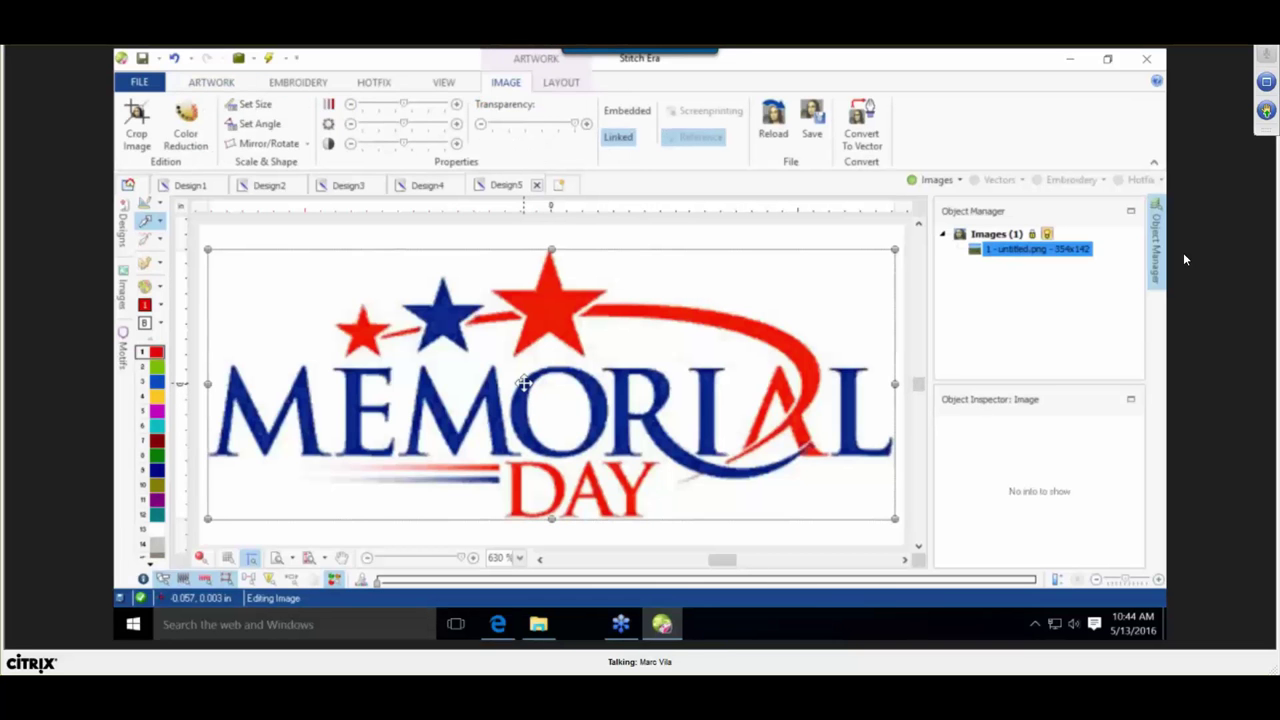
{"action": "scroll", "coordinate": [524, 384], "scroll_direction": "down", "scroll_amount": 1}
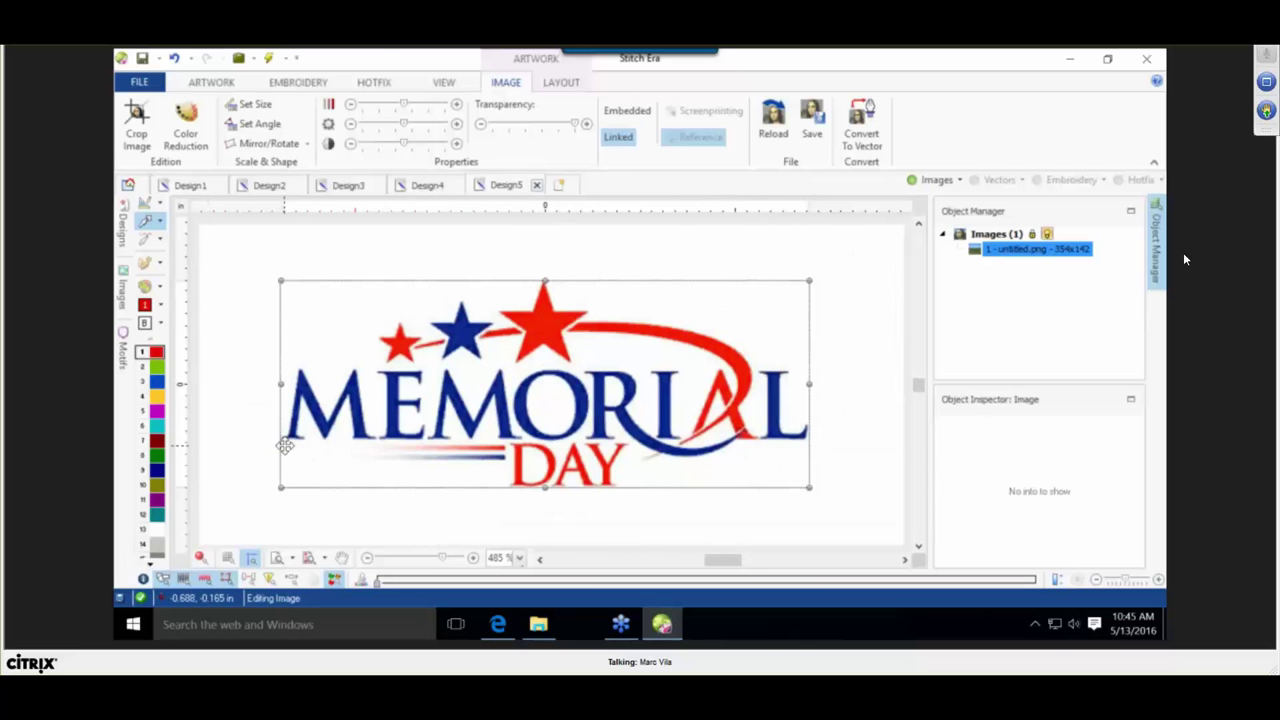
{"action": "left_click", "coordinate": [558, 83]}
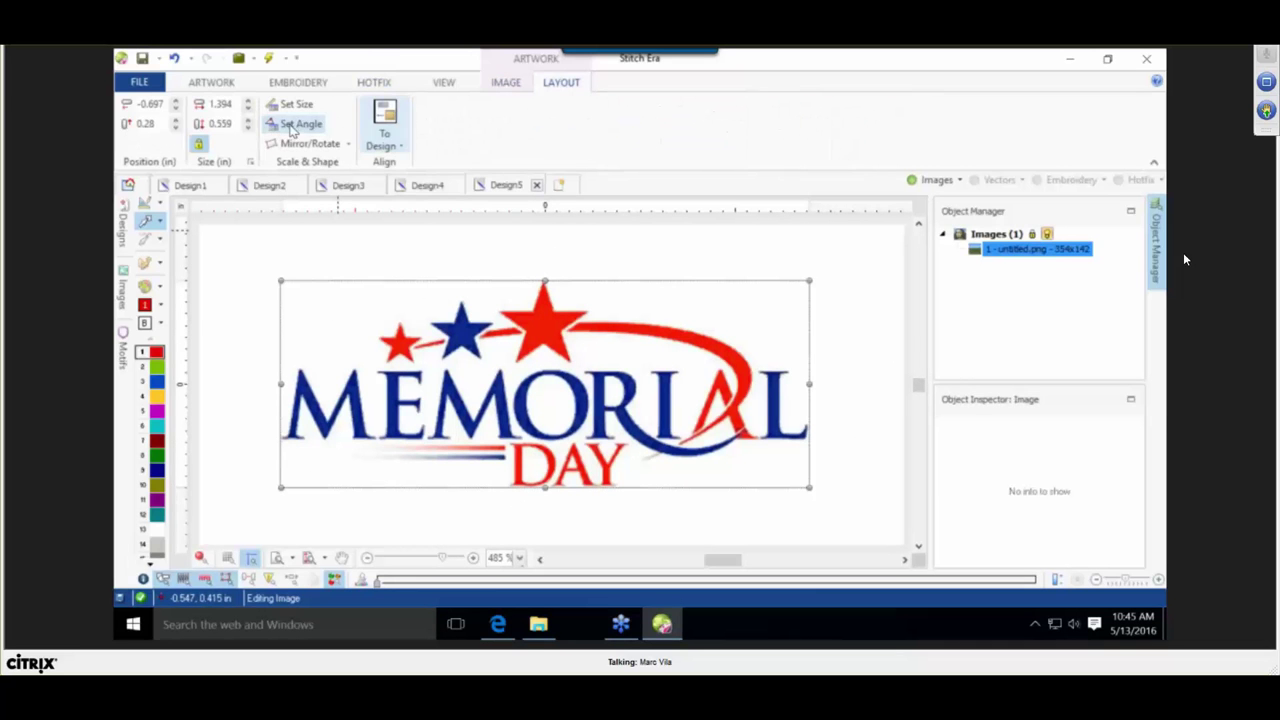
{"action": "left_click", "coordinate": [226, 103]}
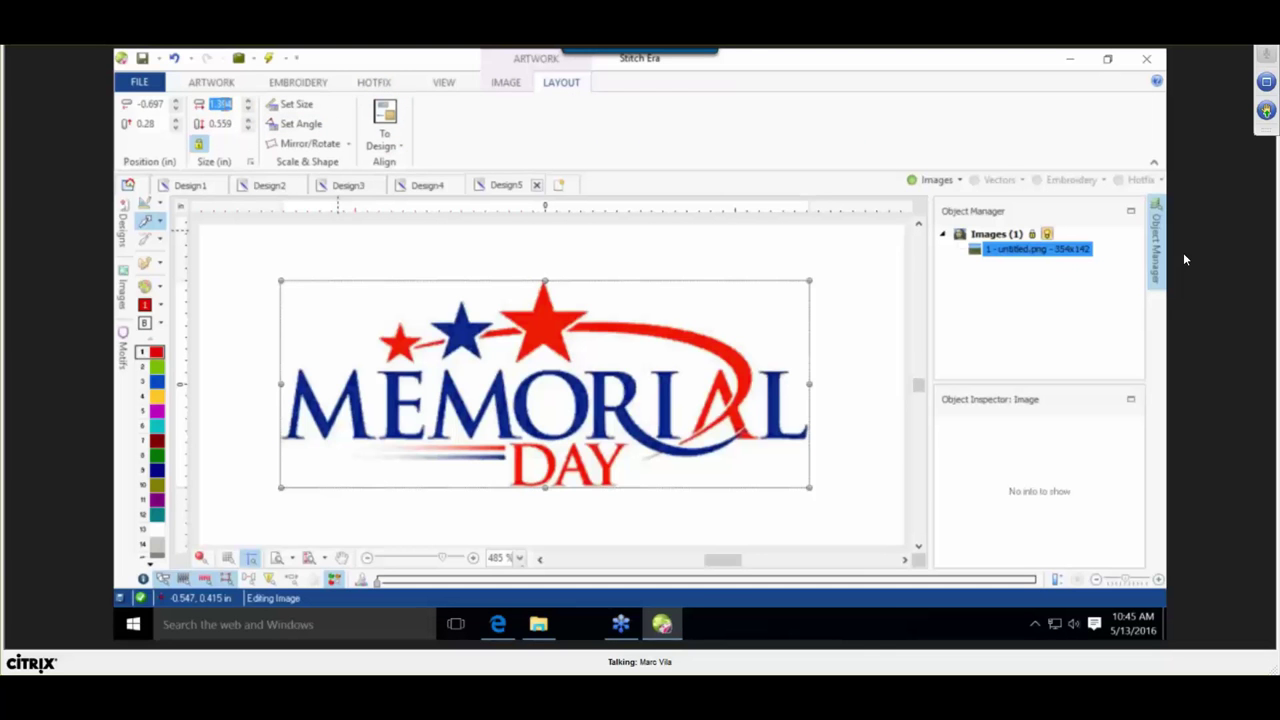
{"action": "type", "text": "6.5"}
{"action": "key", "text": "Return"}
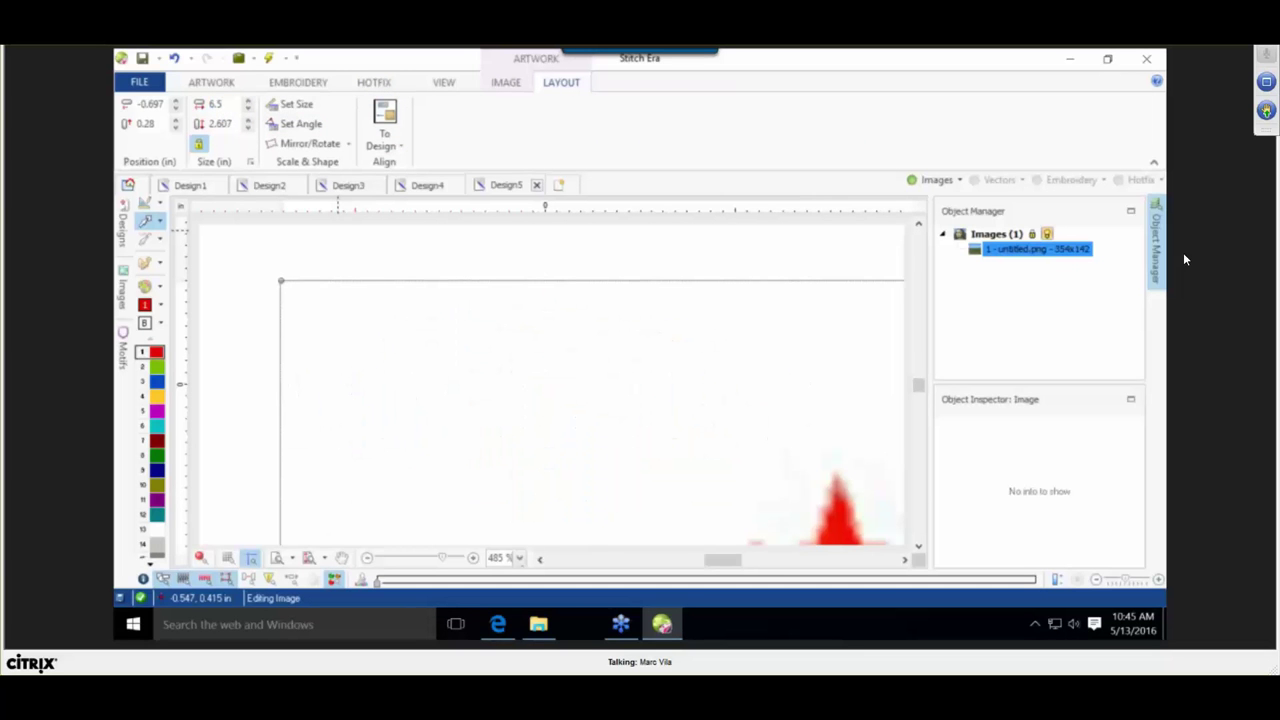
Move the Memorial Day image left to a horizontal position of about -1.98 in.
{"action": "scroll", "coordinate": [545, 301], "scroll_direction": "down", "scroll_amount": 4}
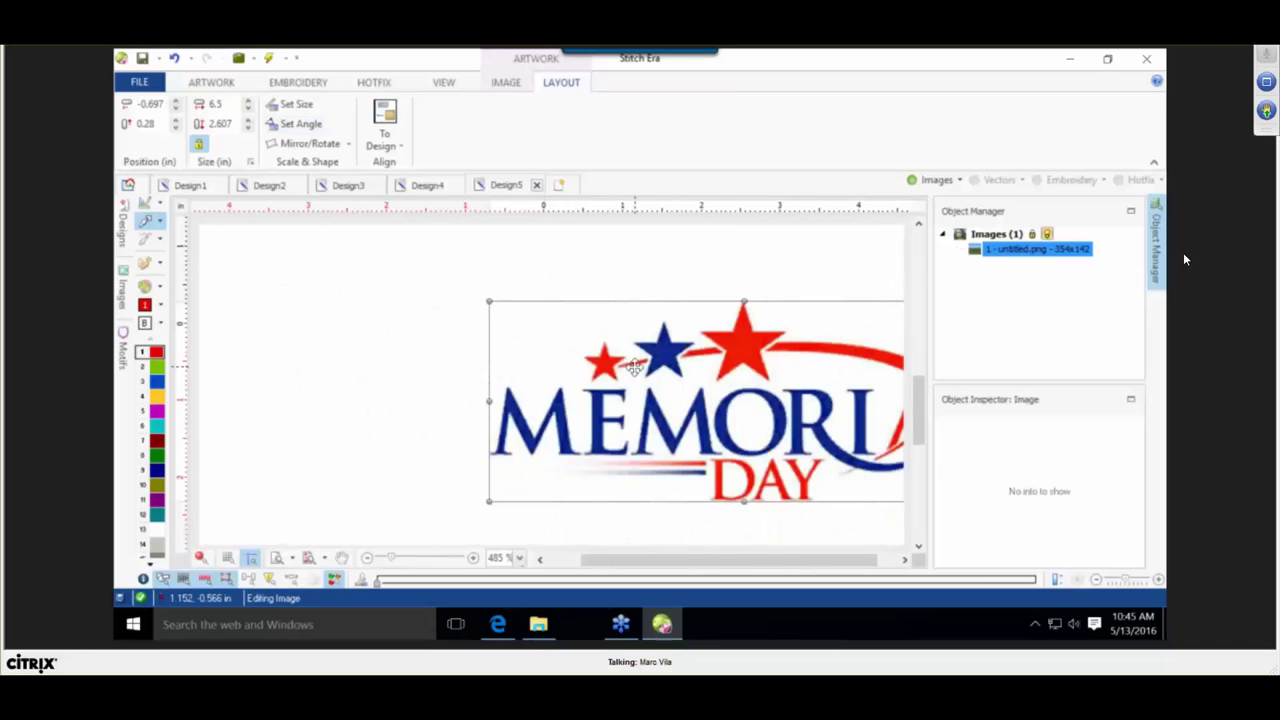
{"action": "scroll", "coordinate": [632, 365], "scroll_direction": "up", "scroll_amount": 7}
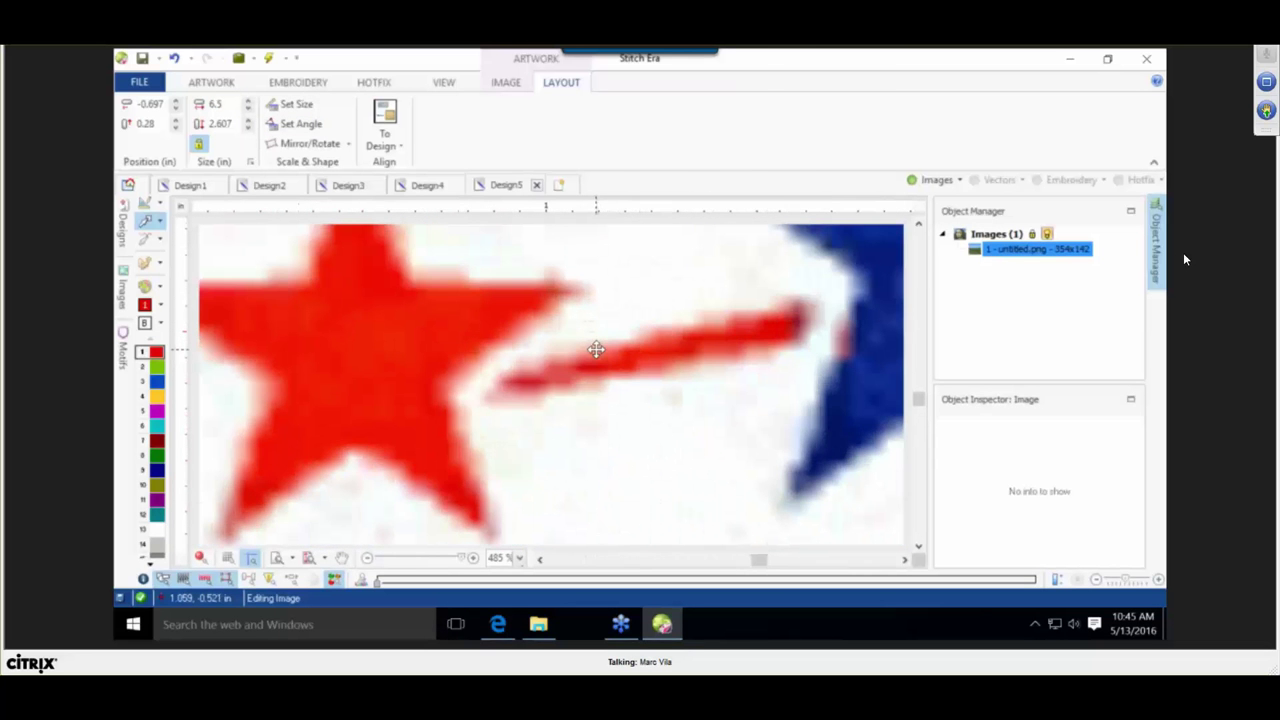
{"action": "scroll", "coordinate": [632, 360], "scroll_direction": "down", "scroll_amount": 3}
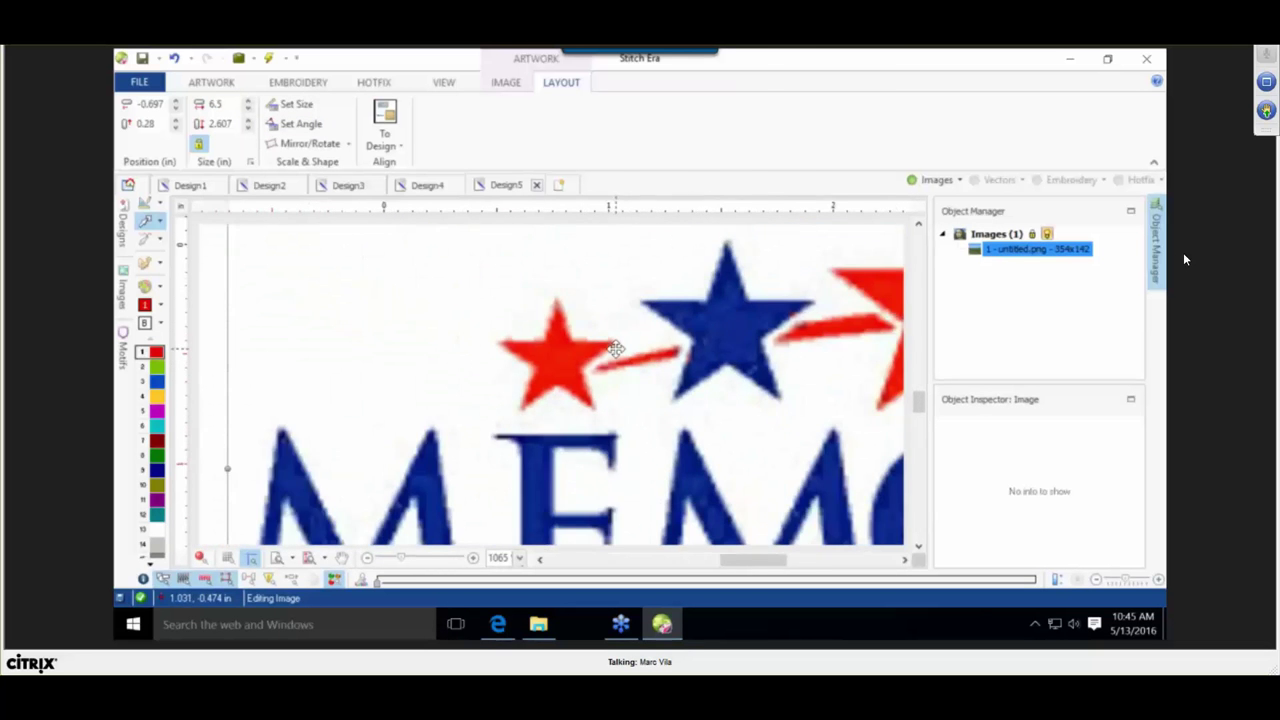
{"action": "scroll", "coordinate": [615, 348], "scroll_direction": "down", "scroll_amount": 4}
{"action": "scroll", "coordinate": [866, 329], "scroll_direction": "up", "scroll_amount": 3}
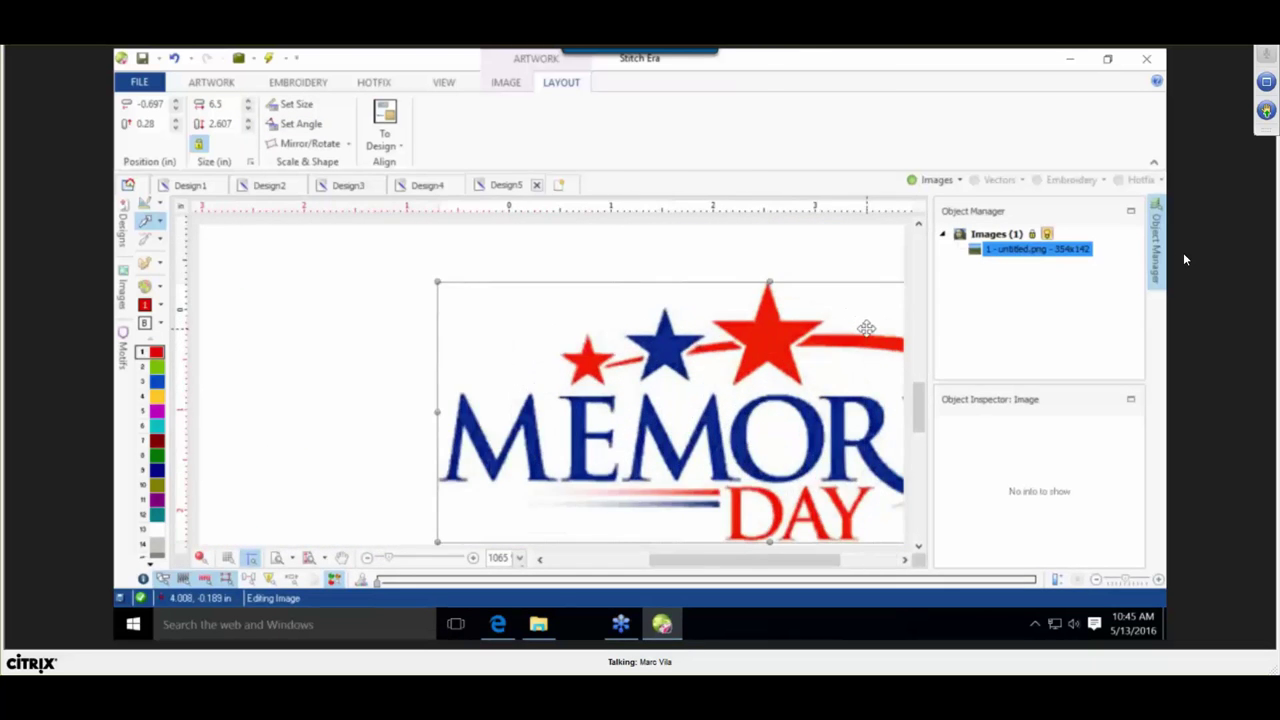
{"action": "scroll", "coordinate": [866, 329], "scroll_direction": "down", "scroll_amount": 3}
{"action": "left_click_drag", "start_coordinate": [851, 332], "coordinate": [772, 336]}
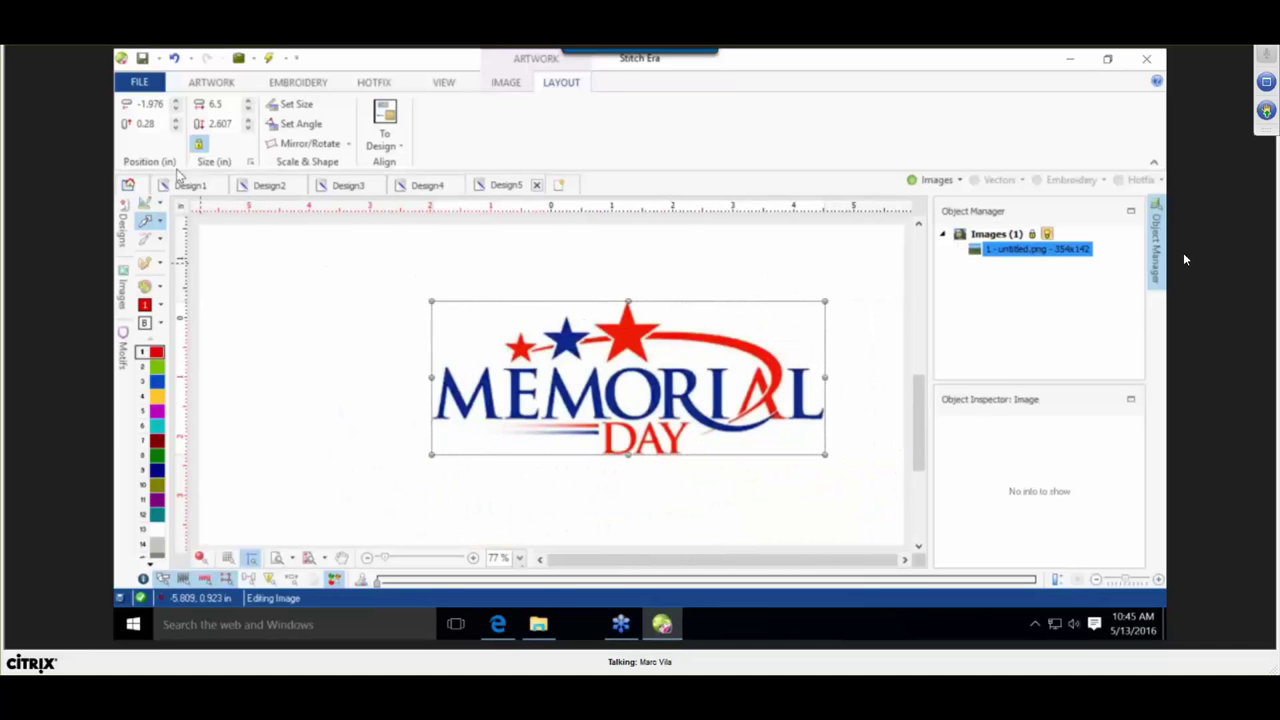
Reduce the Memorial Day image to 3 colors with Color Reduction and accept the filtered version.
{"action": "left_click", "coordinate": [297, 337]}
{"action": "left_click", "coordinate": [615, 327]}
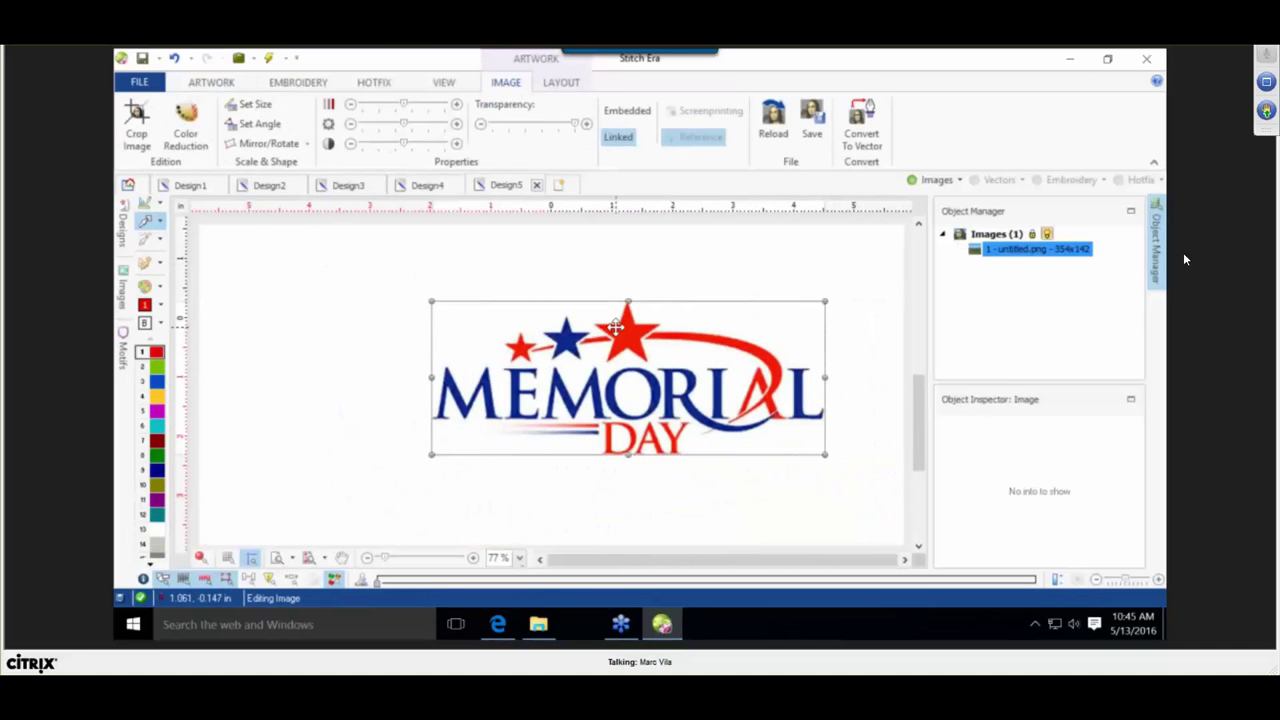
{"action": "left_click", "coordinate": [190, 122]}
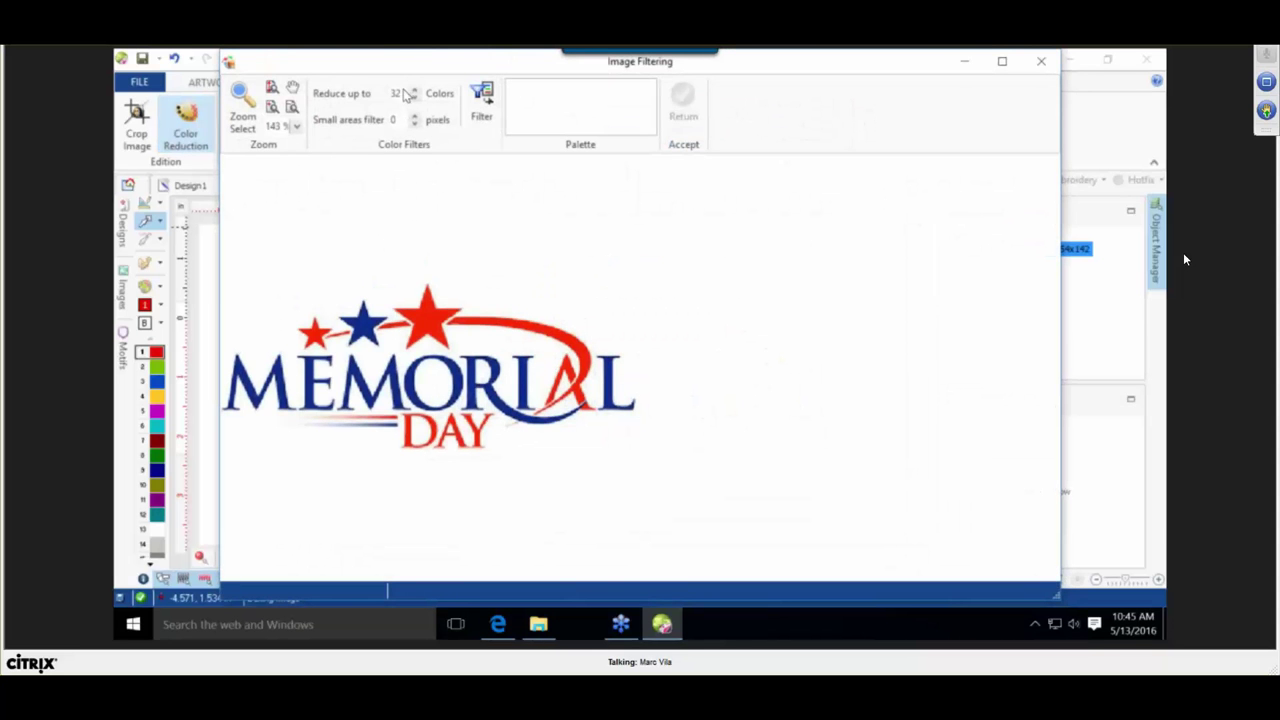
{"action": "double_click", "coordinate": [397, 93]}
{"action": "type", "text": "3"}
{"action": "left_click", "coordinate": [481, 100]}
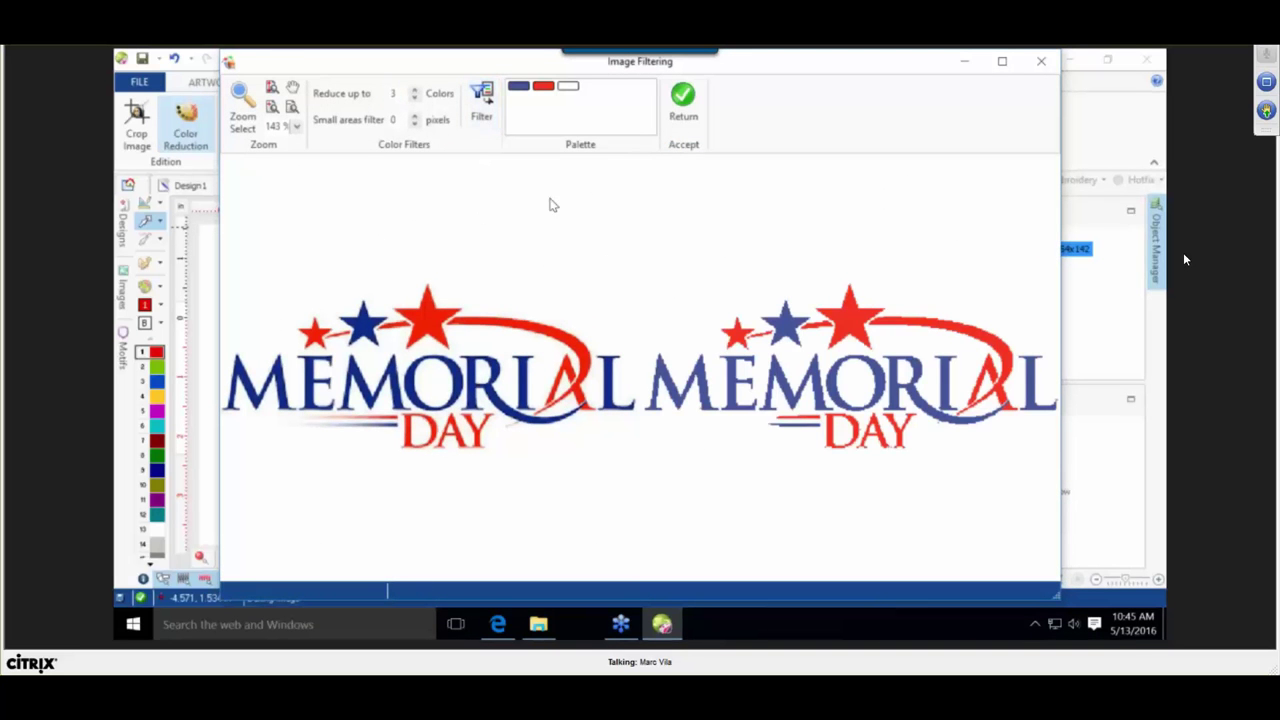
{"action": "left_click", "coordinate": [679, 100]}
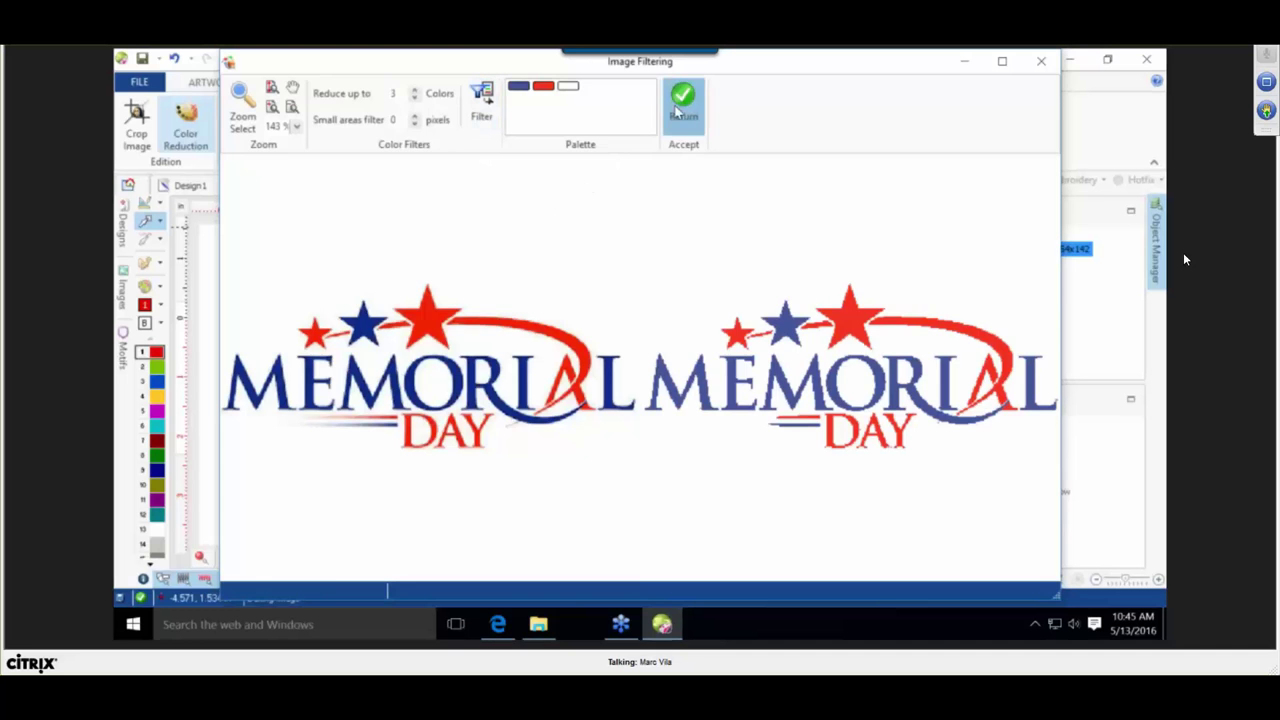
Deselect the Memorial Day image and display the hotfix creation tools.
{"action": "left_click", "coordinate": [561, 281]}
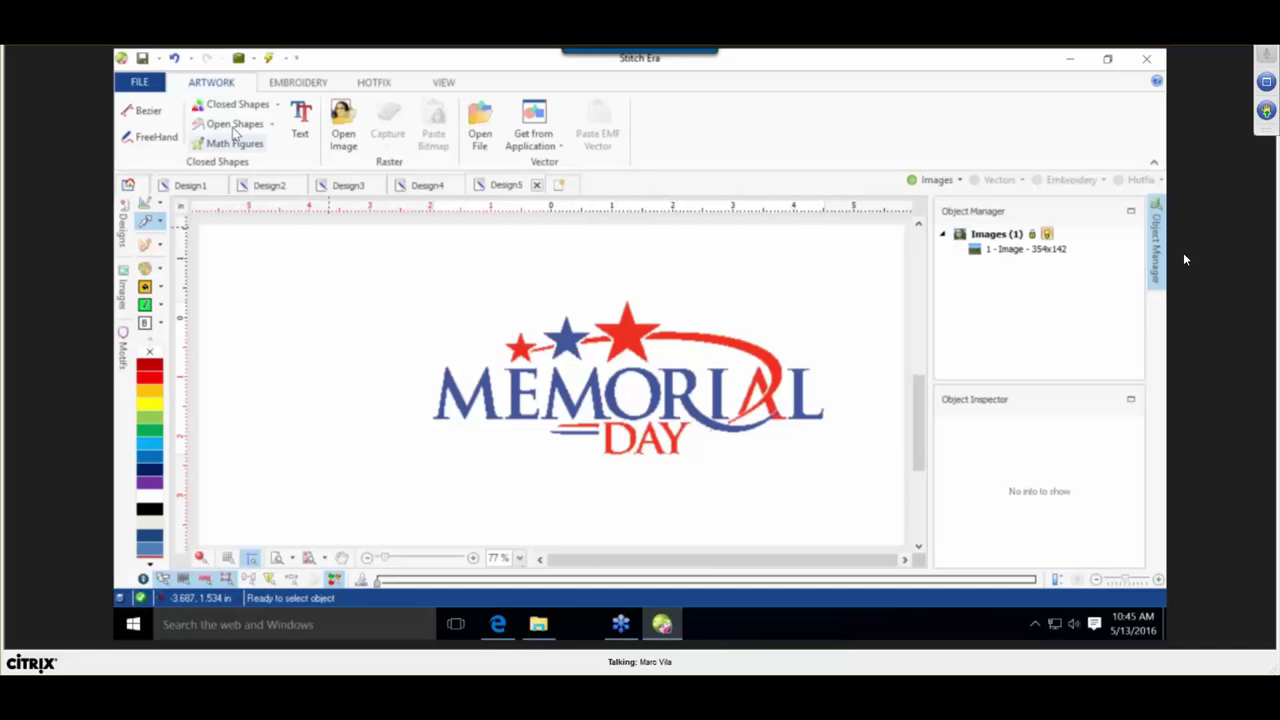
{"action": "left_click", "coordinate": [366, 83]}
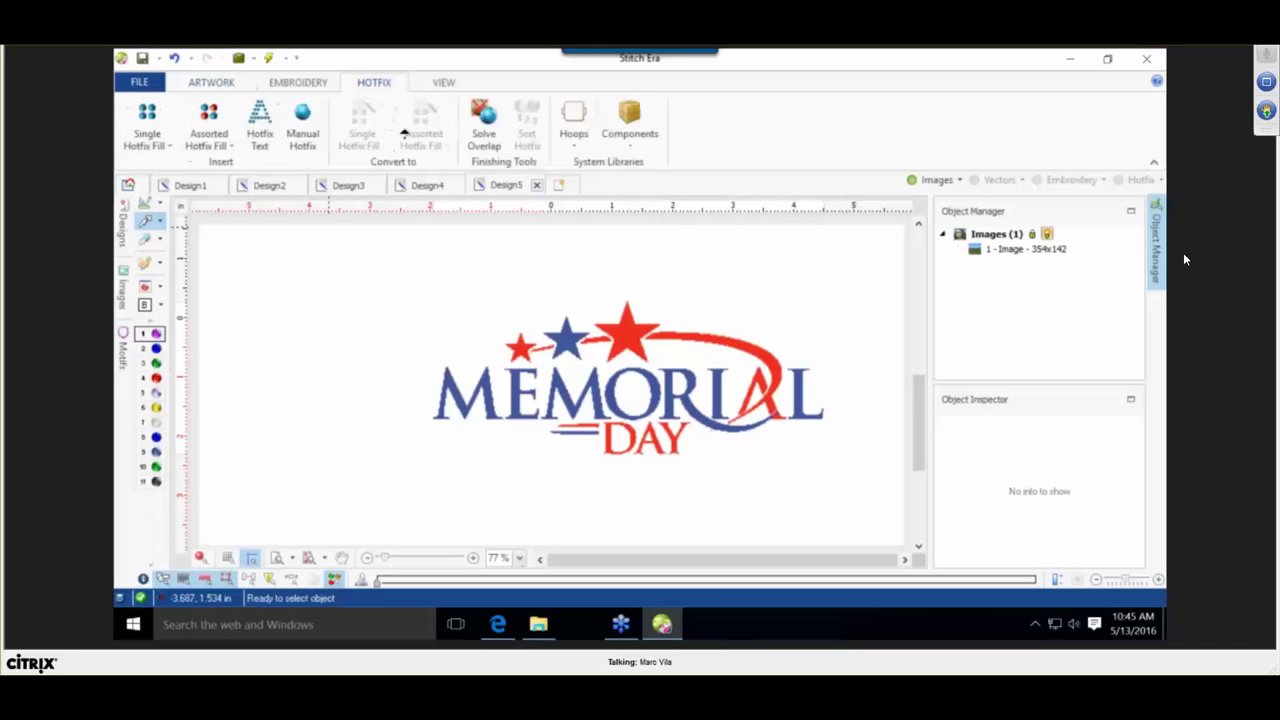
Open the hotfix catalog, clear all beads from the bead palette, and reposition the catalog window so both lists are visible.
{"action": "left_click", "coordinate": [147, 286]}
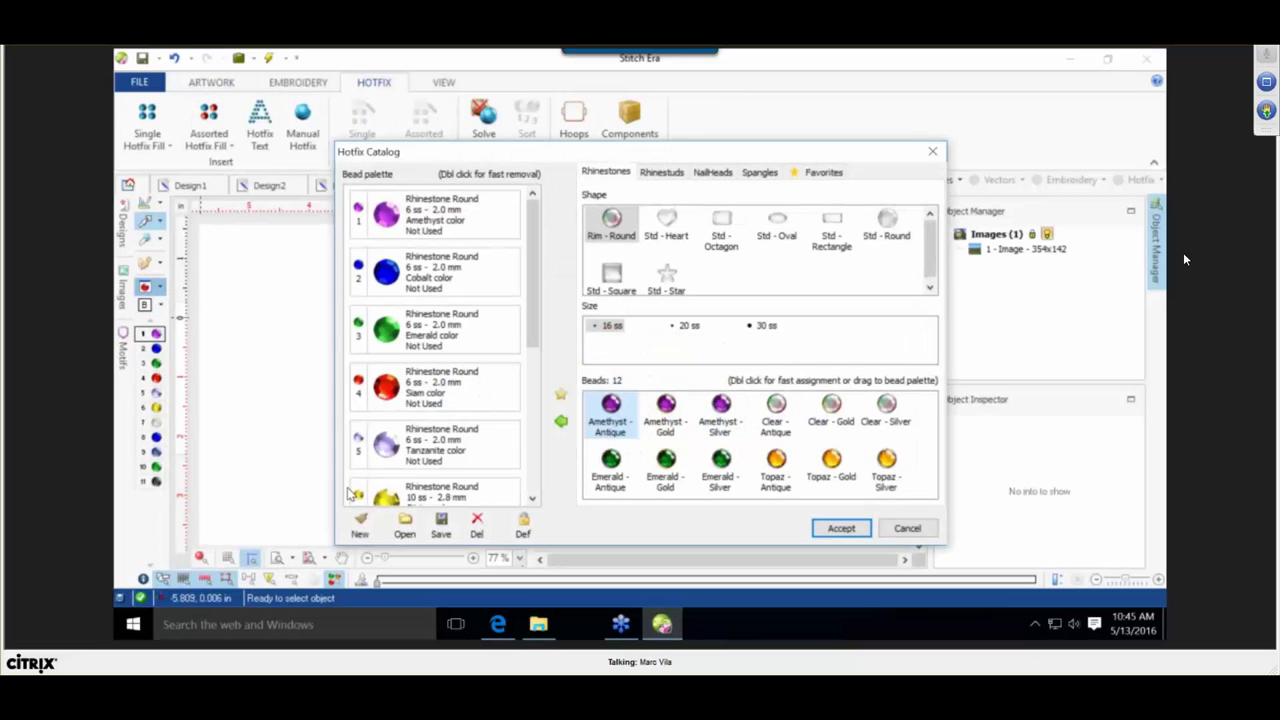
{"action": "left_click", "coordinate": [360, 521]}
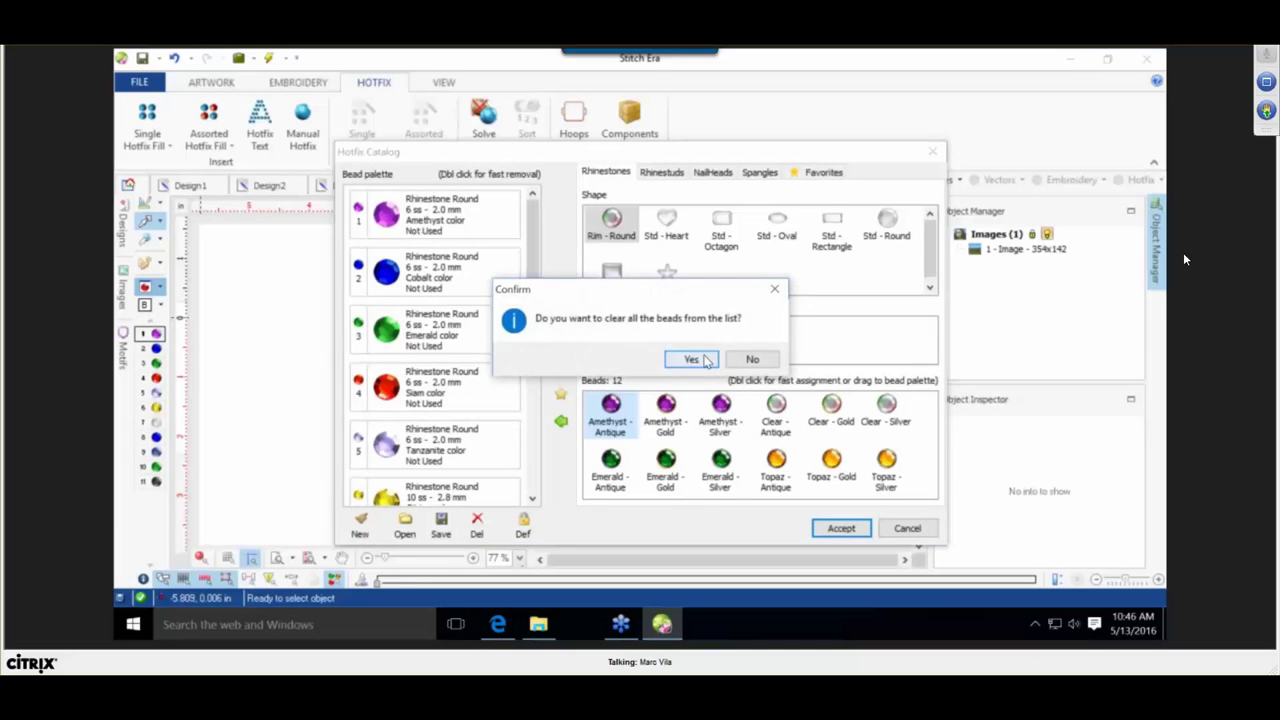
{"action": "left_click", "coordinate": [689, 358]}
{"action": "left_click_drag", "start_coordinate": [836, 148], "coordinate": [391, 128]}
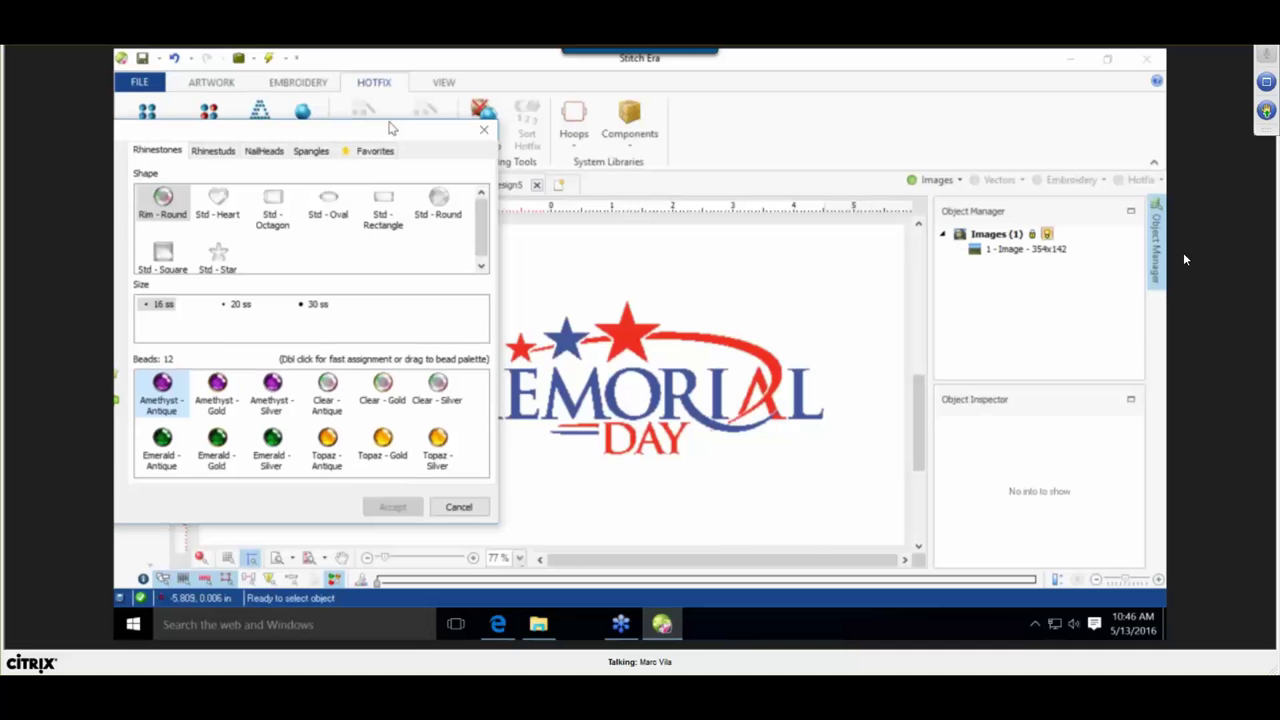
{"action": "left_click_drag", "start_coordinate": [391, 128], "coordinate": [397, 129]}
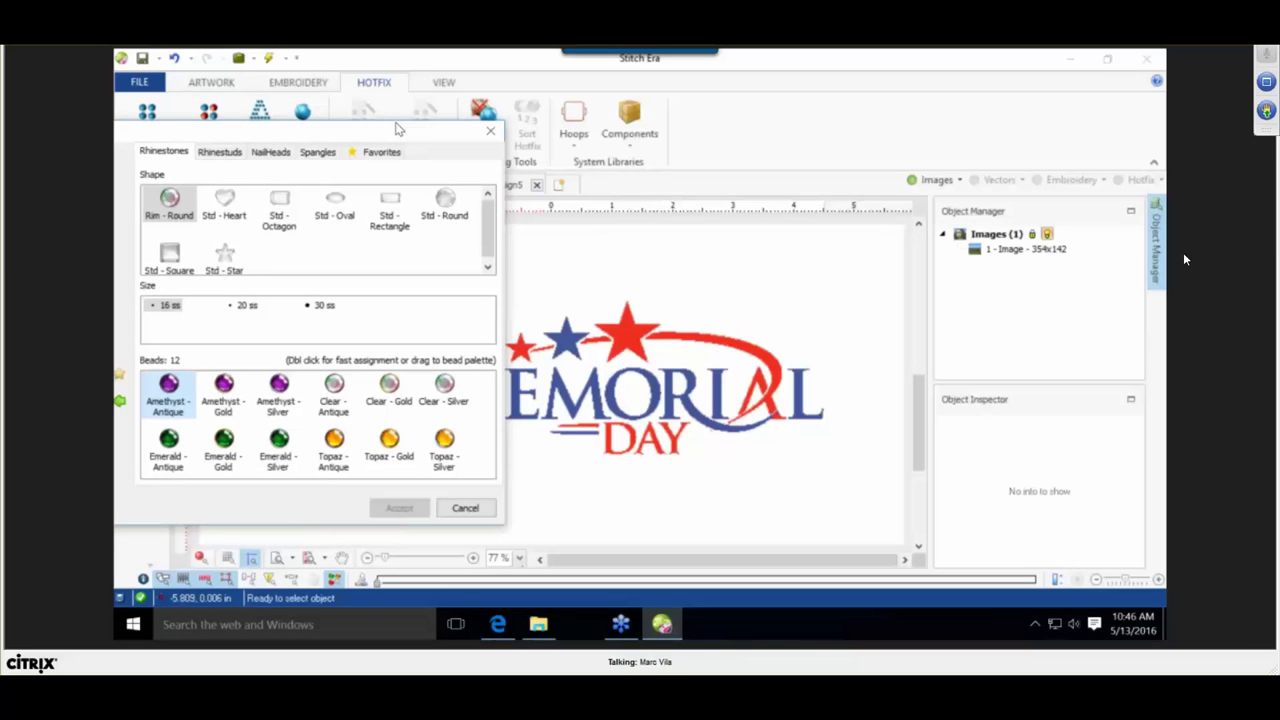
{"action": "left_click_drag", "start_coordinate": [397, 129], "coordinate": [643, 95]}
Add Std - Round rhinestones in Siam - Lt. to the bead palette in sizes 6 ss, 10 ss and 16 ss.
{"action": "left_click", "coordinate": [745, 170]}
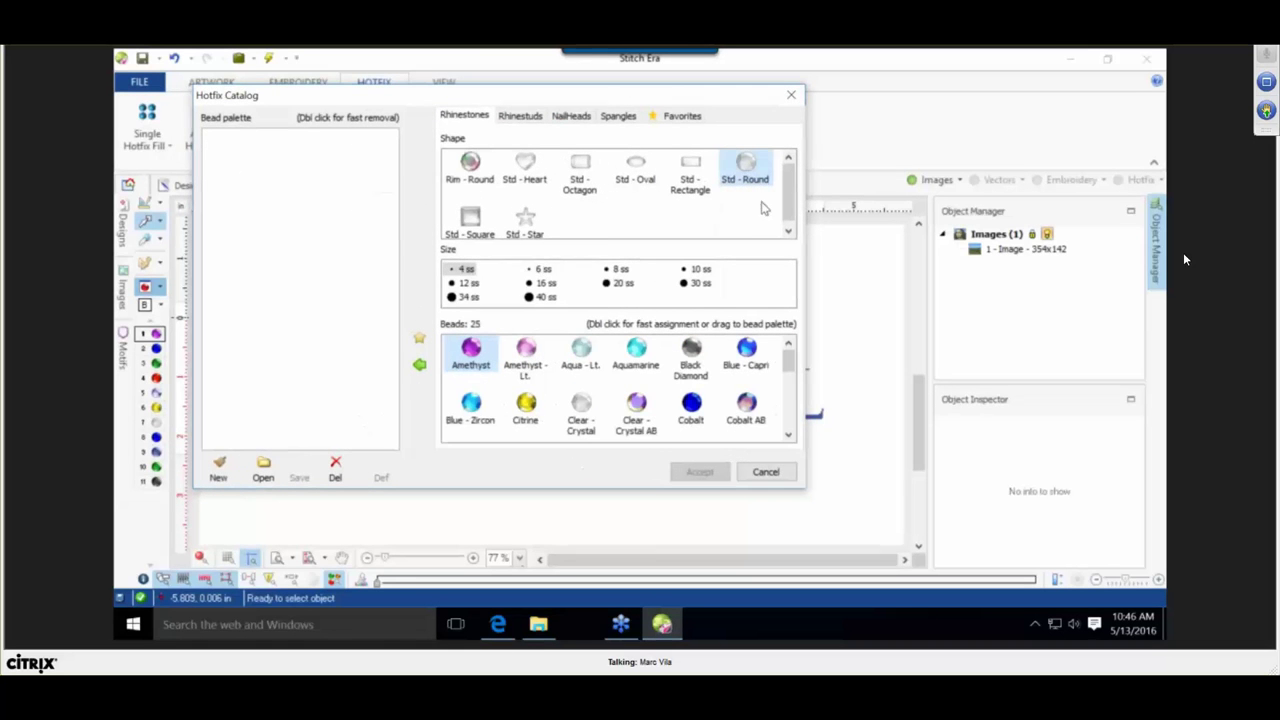
{"action": "left_click", "coordinate": [536, 272]}
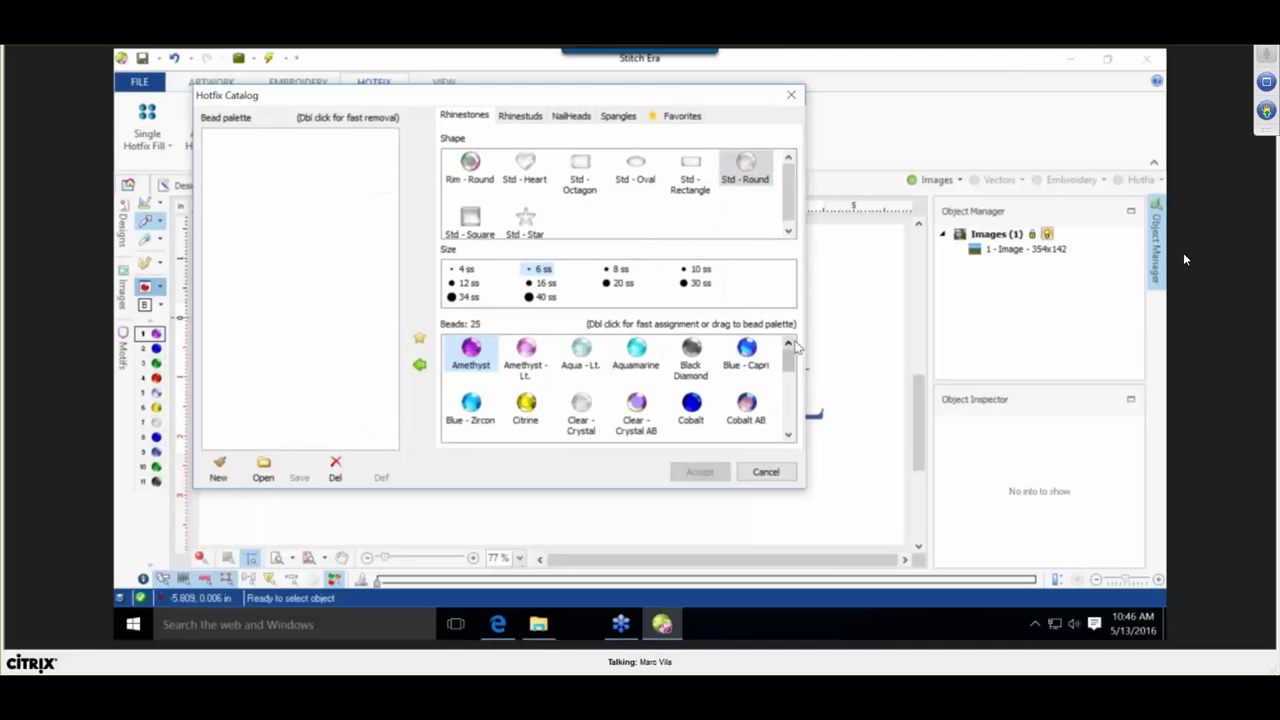
{"action": "left_click_drag", "start_coordinate": [789, 357], "coordinate": [763, 428]}
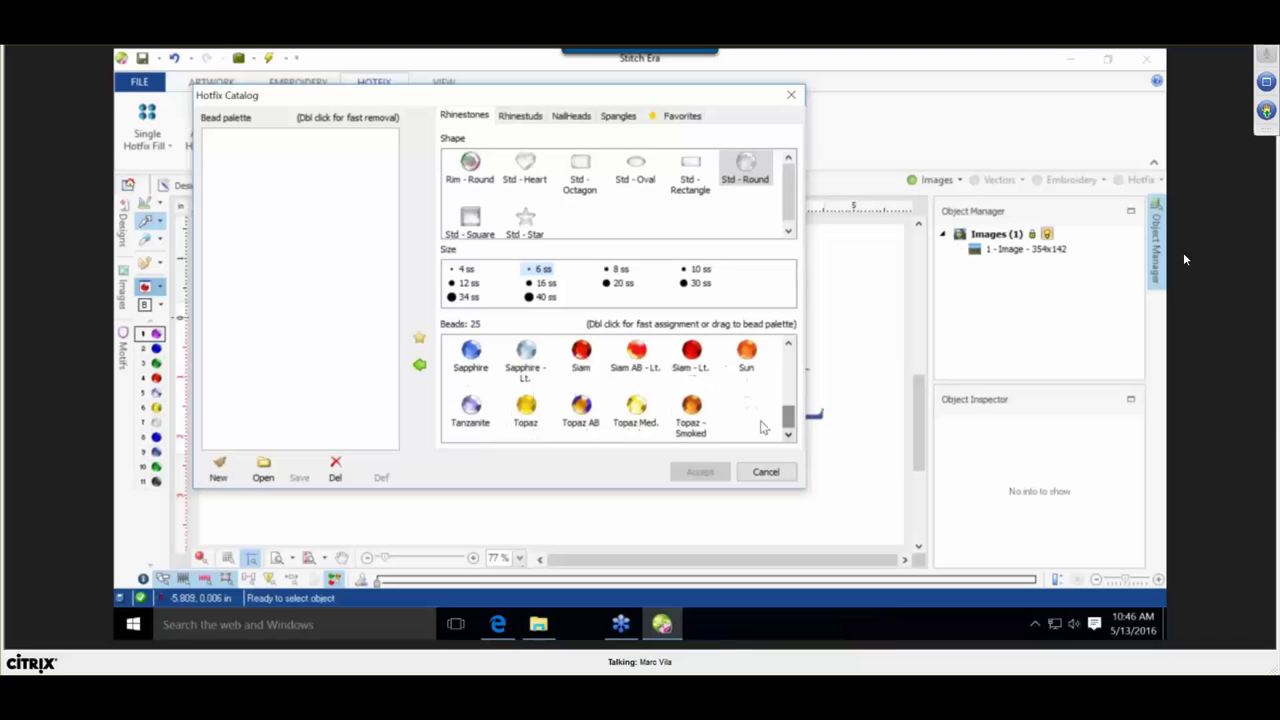
{"action": "left_click", "coordinate": [691, 352]}
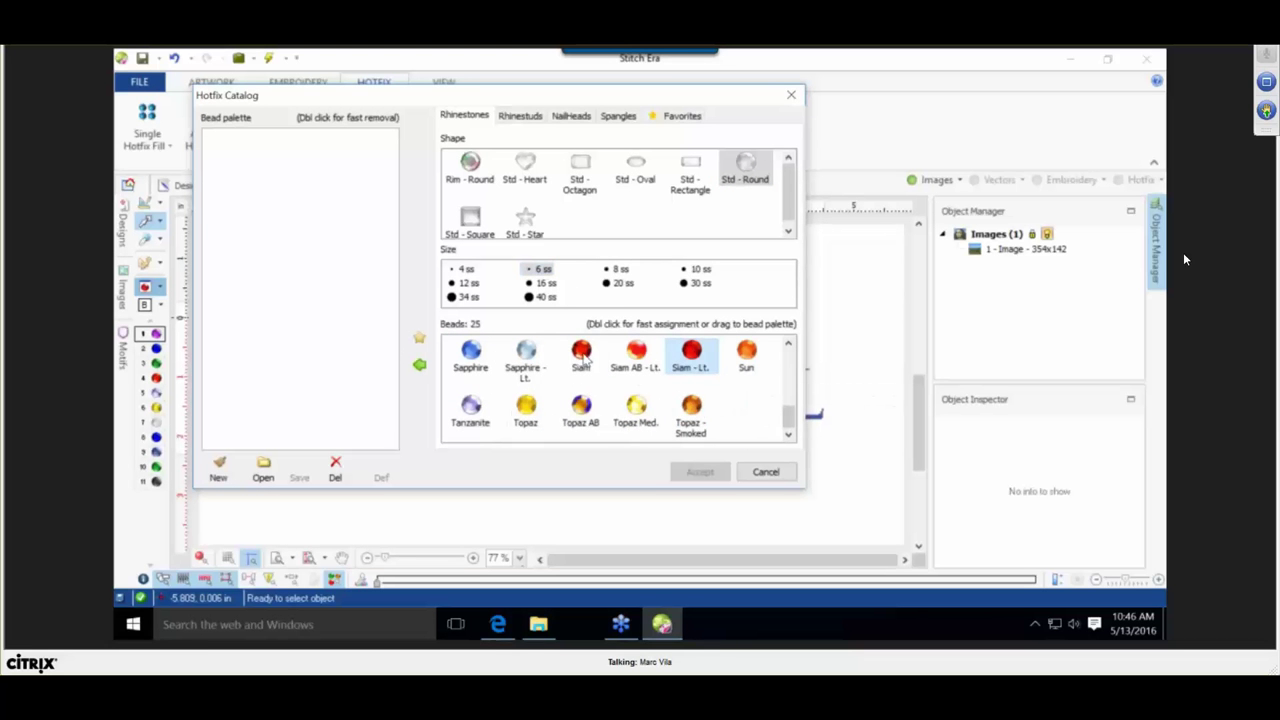
{"action": "left_click", "coordinate": [421, 363]}
{"action": "left_click", "coordinate": [697, 270]}
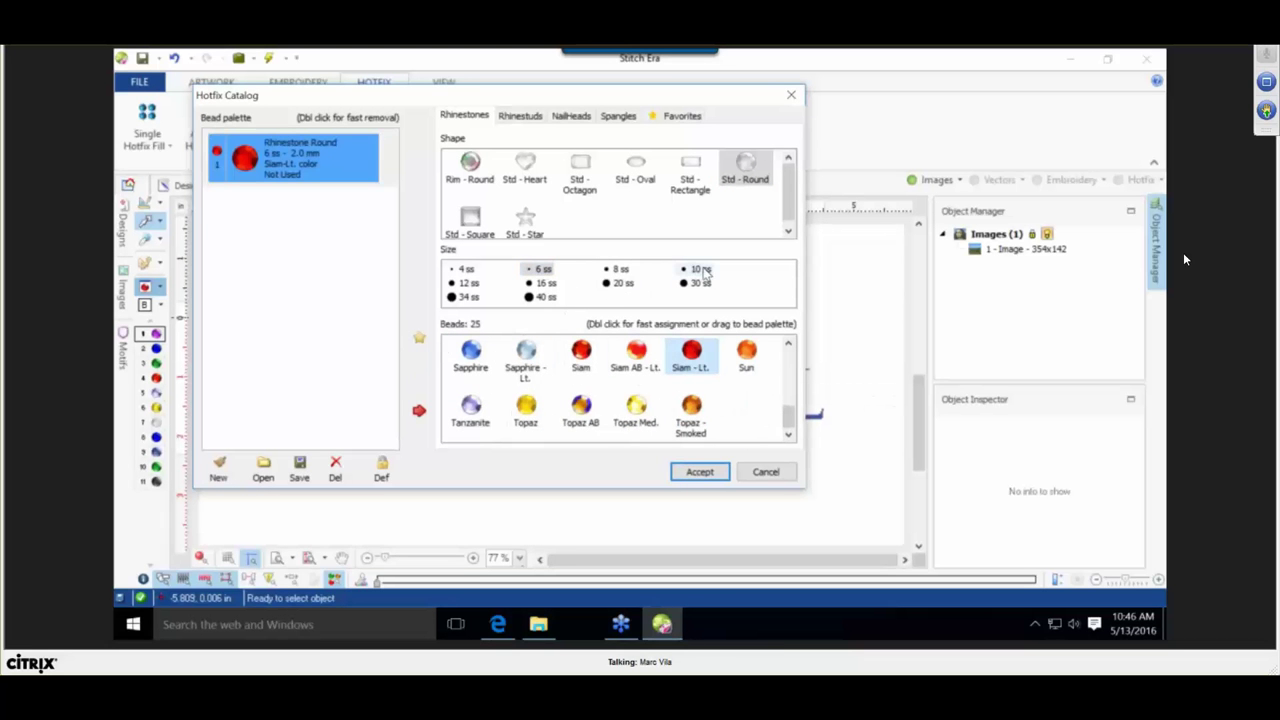
{"action": "left_click", "coordinate": [691, 355]}
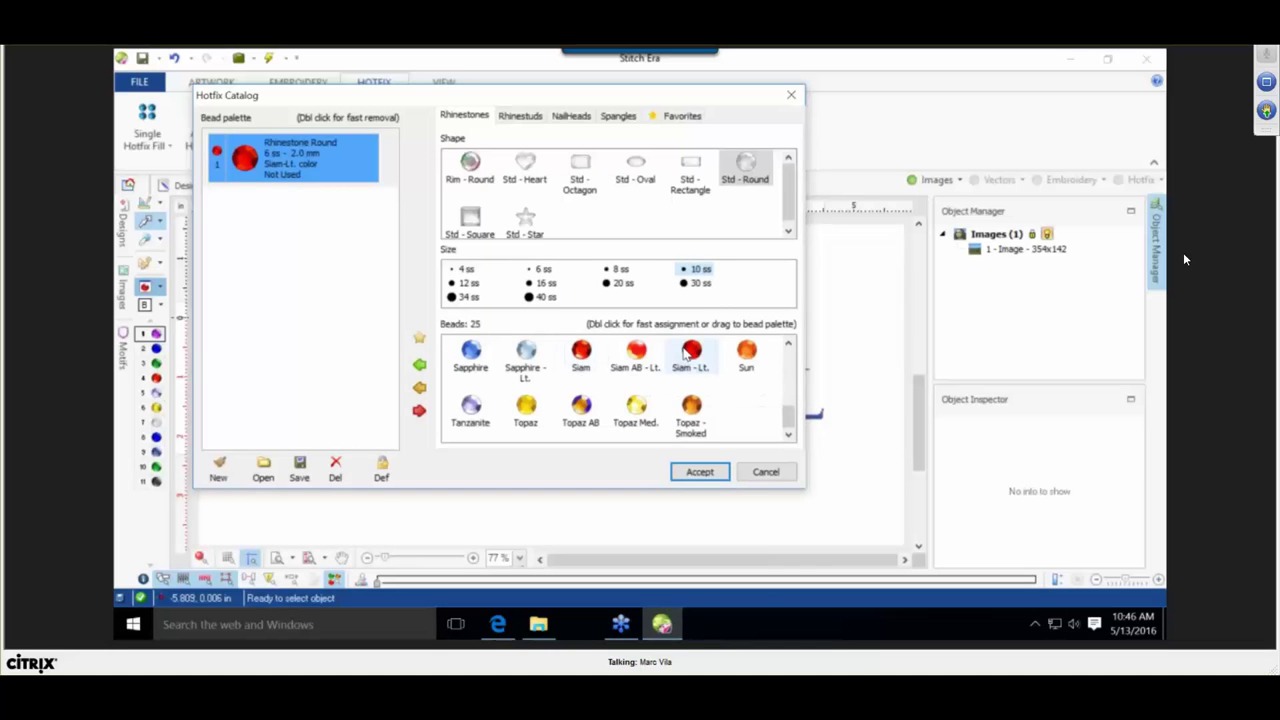
{"action": "left_click", "coordinate": [419, 364]}
{"action": "left_click", "coordinate": [544, 284]}
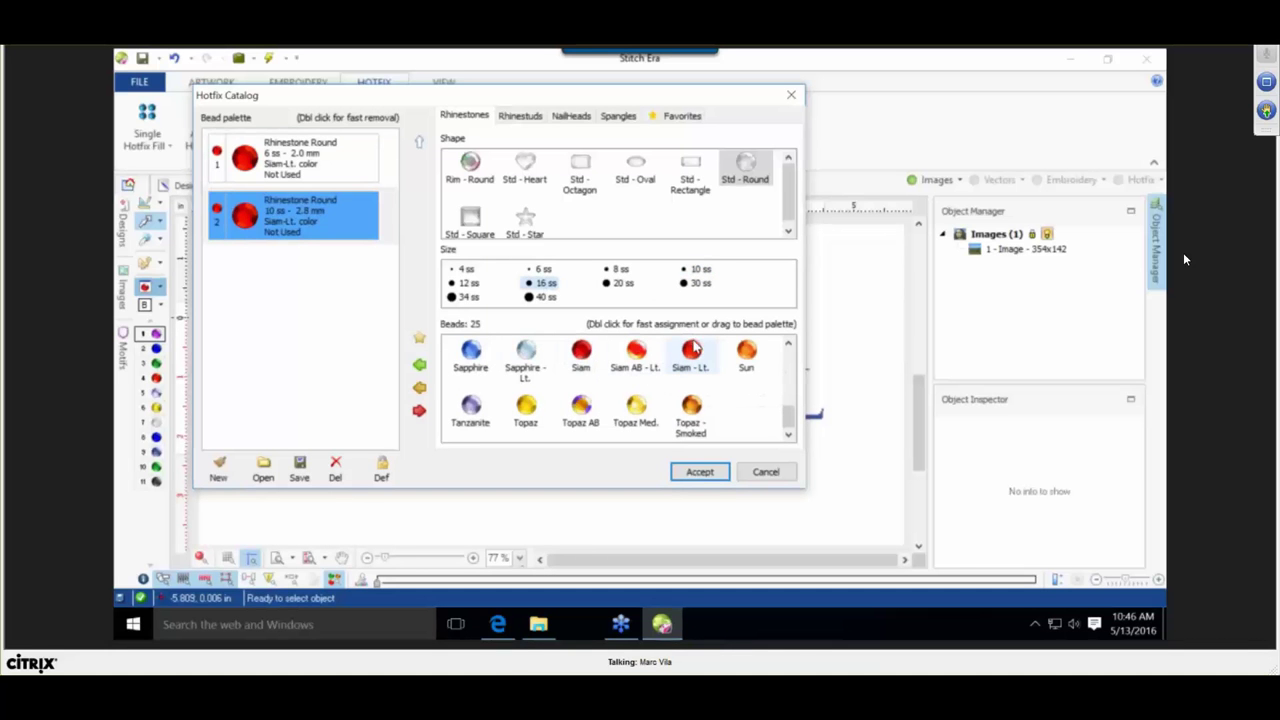
{"action": "left_click", "coordinate": [421, 366]}
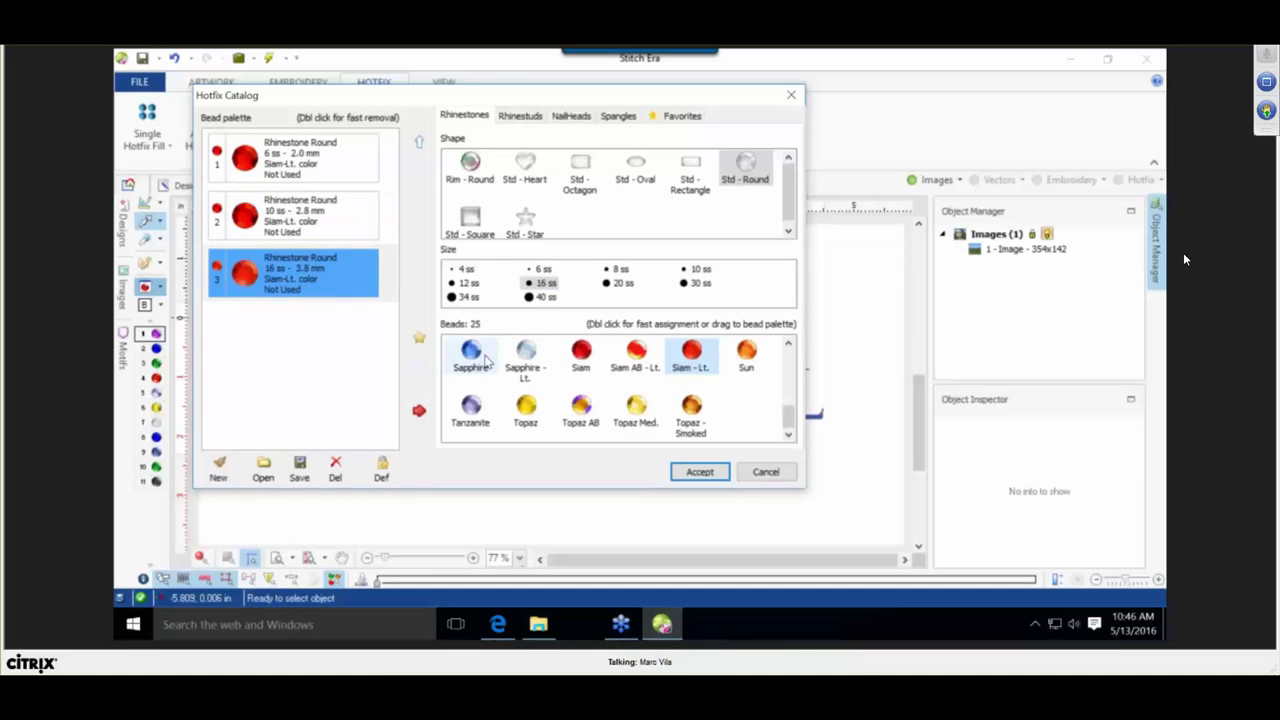
Add round Sapphire rhinestones in sizes 6 ss and 10 ss to the bead palette and accept the new palette.
{"action": "left_click", "coordinate": [543, 270]}
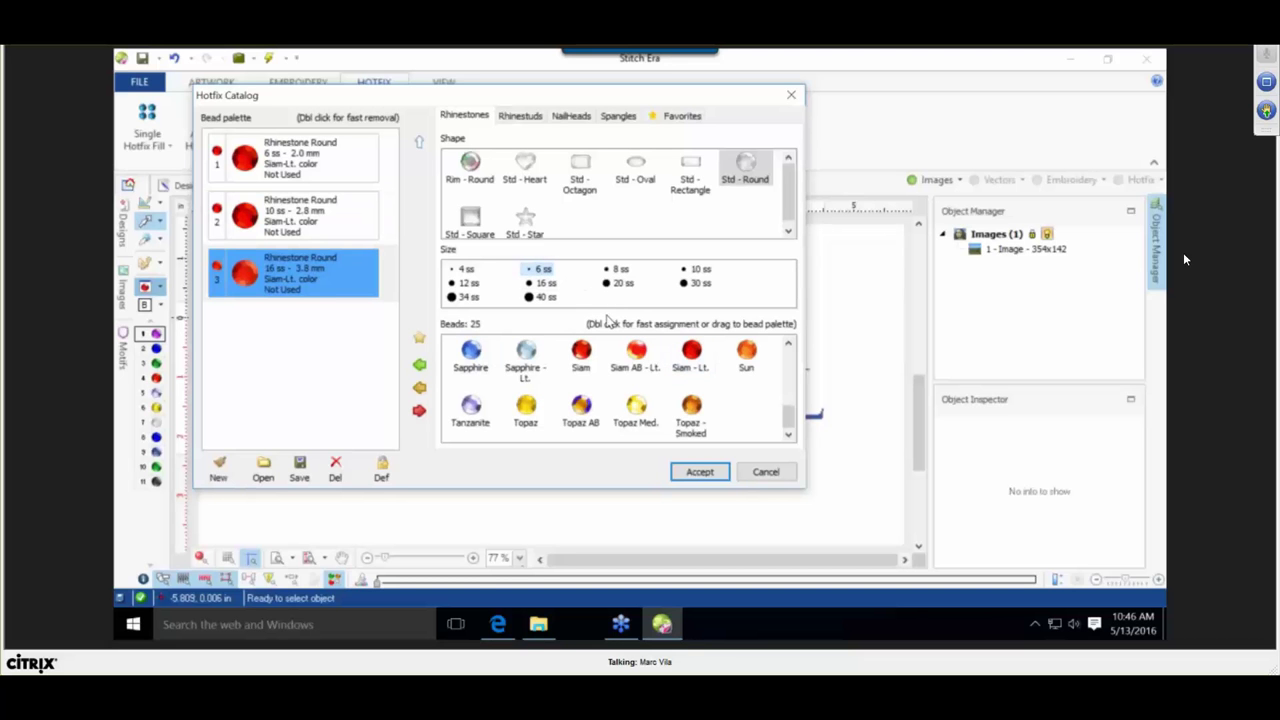
{"action": "left_click", "coordinate": [486, 368]}
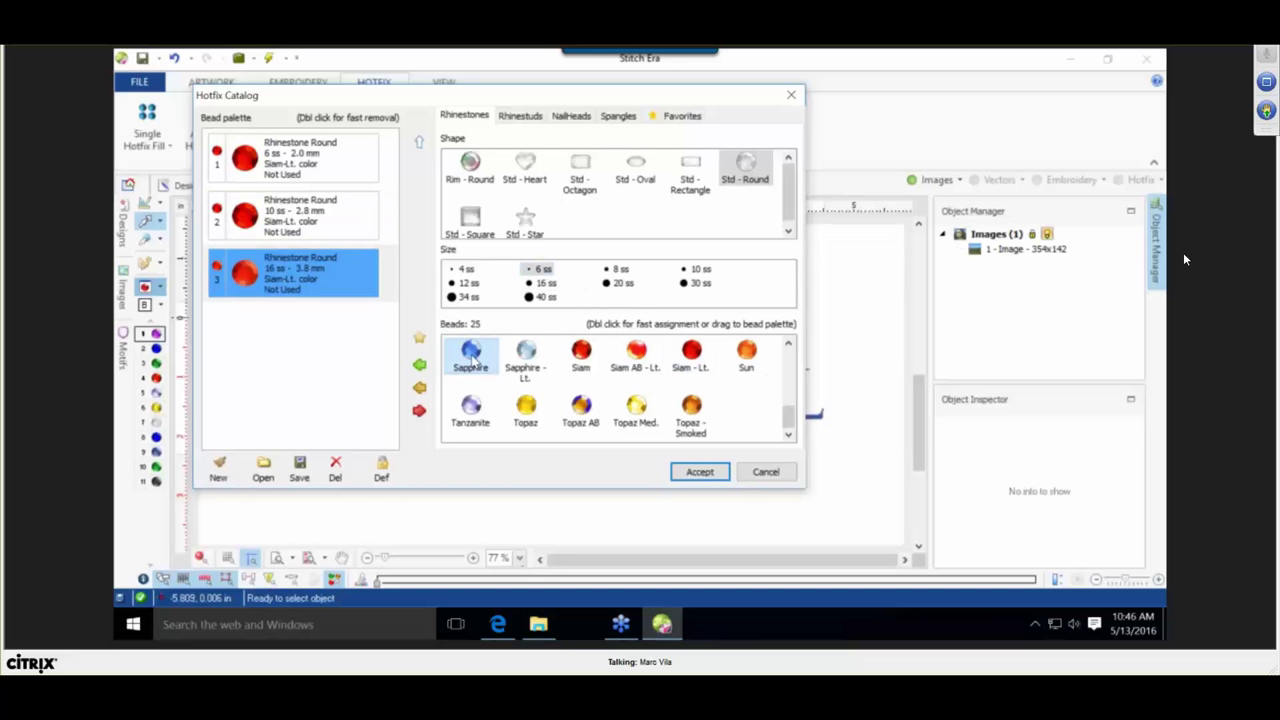
{"action": "left_click", "coordinate": [421, 366]}
{"action": "left_click", "coordinate": [695, 270]}
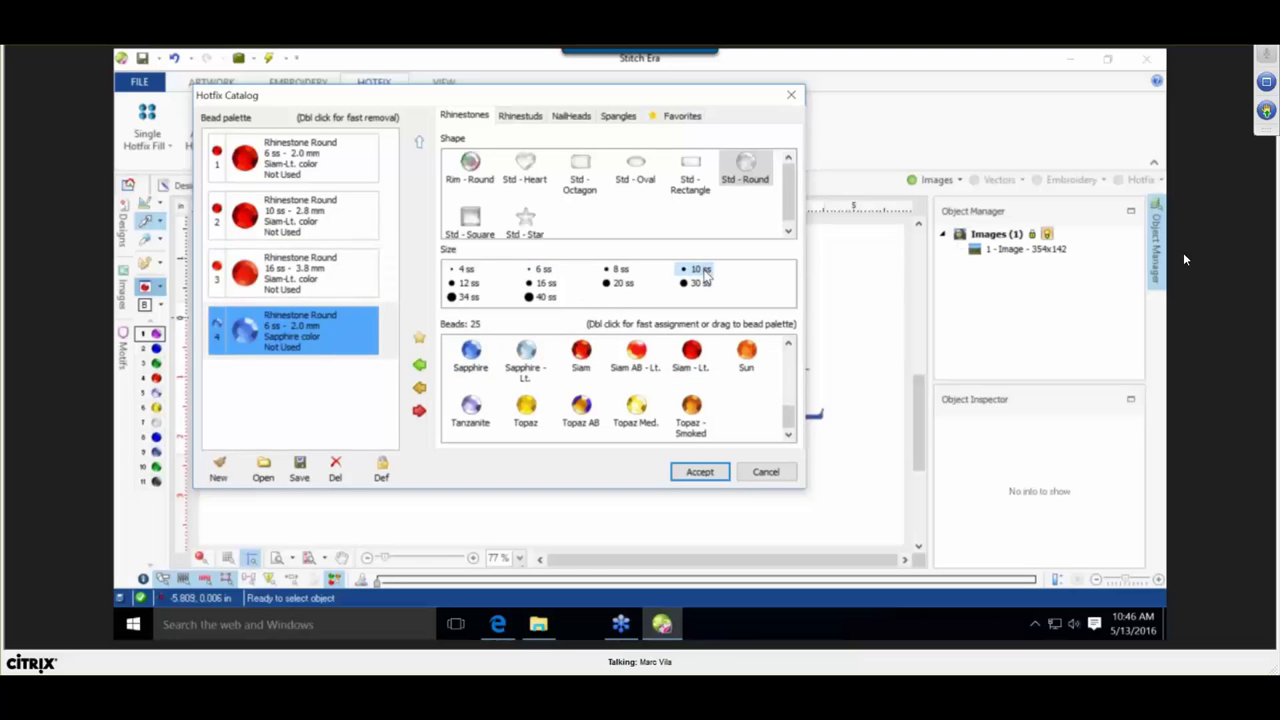
{"action": "left_click", "coordinate": [421, 368]}
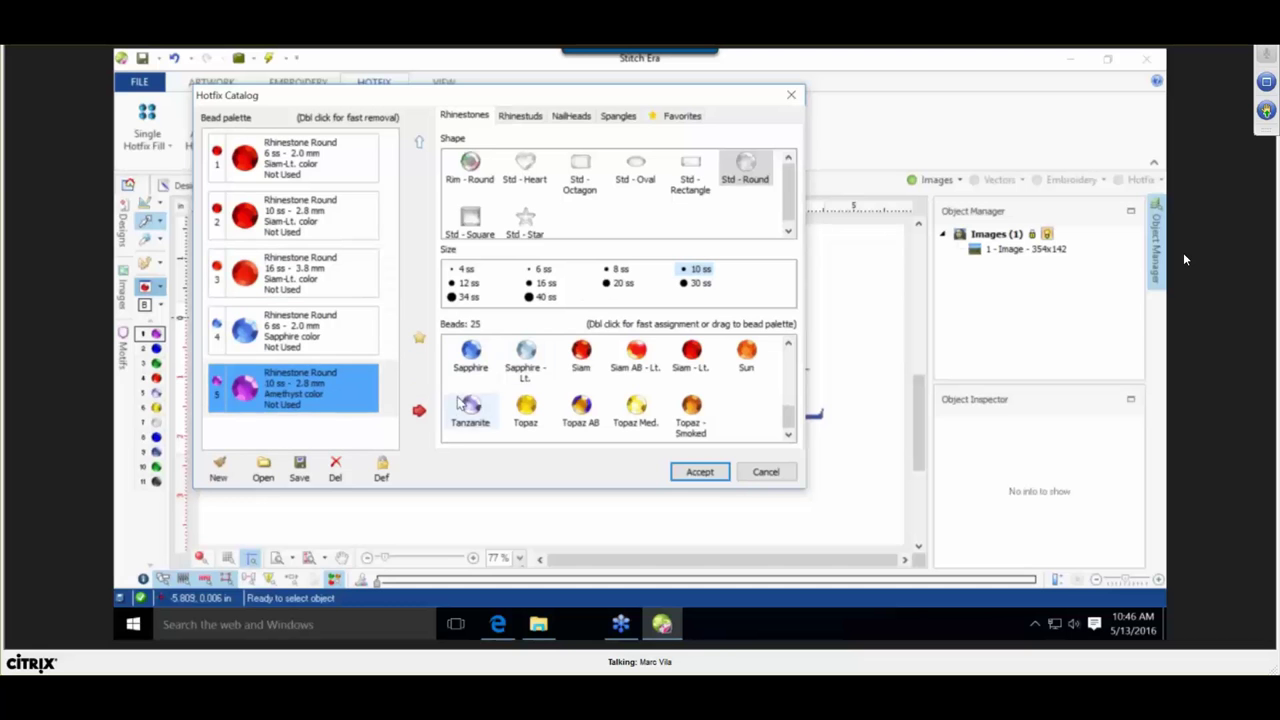
{"action": "left_click", "coordinate": [472, 350]}
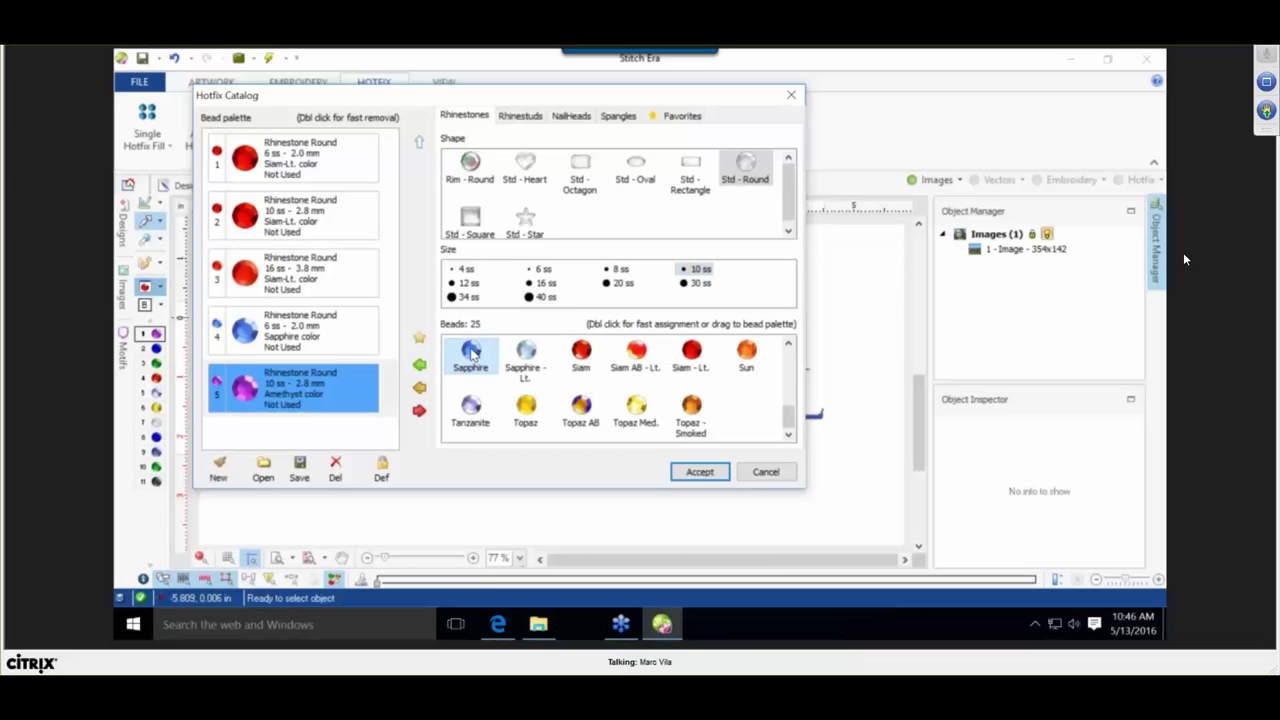
{"action": "left_click", "coordinate": [420, 386]}
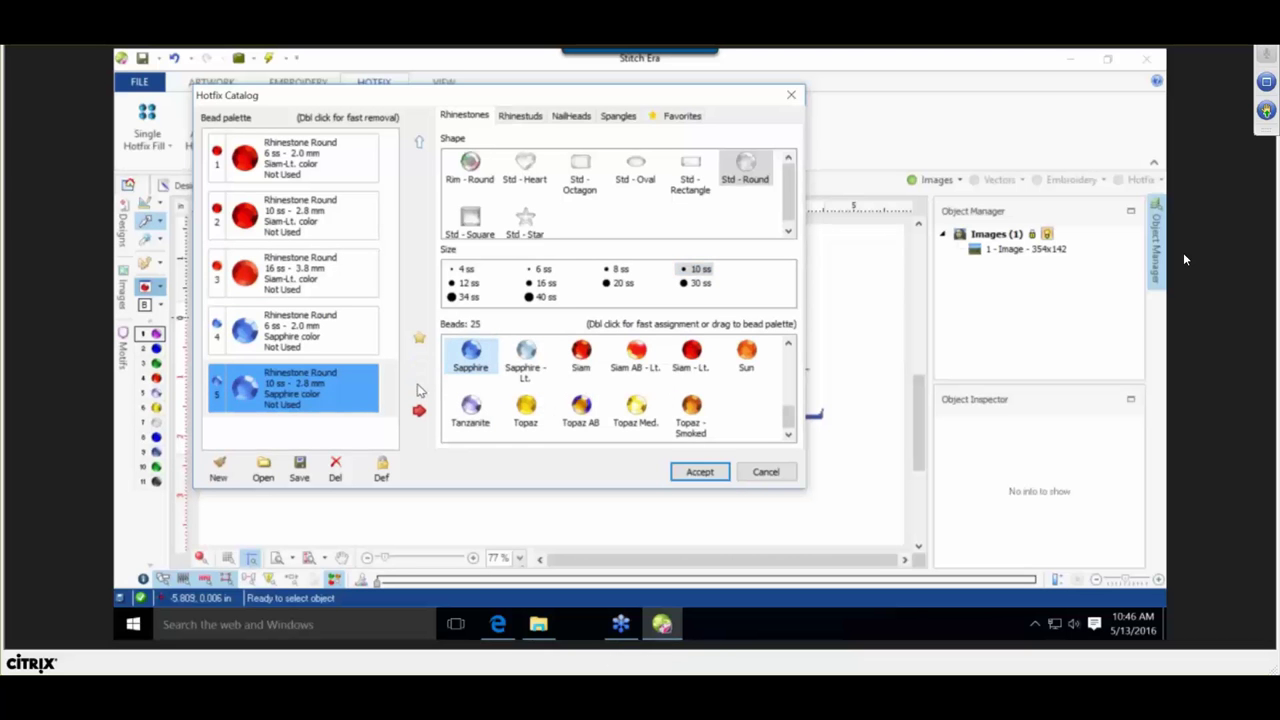
{"action": "left_click", "coordinate": [698, 471]}
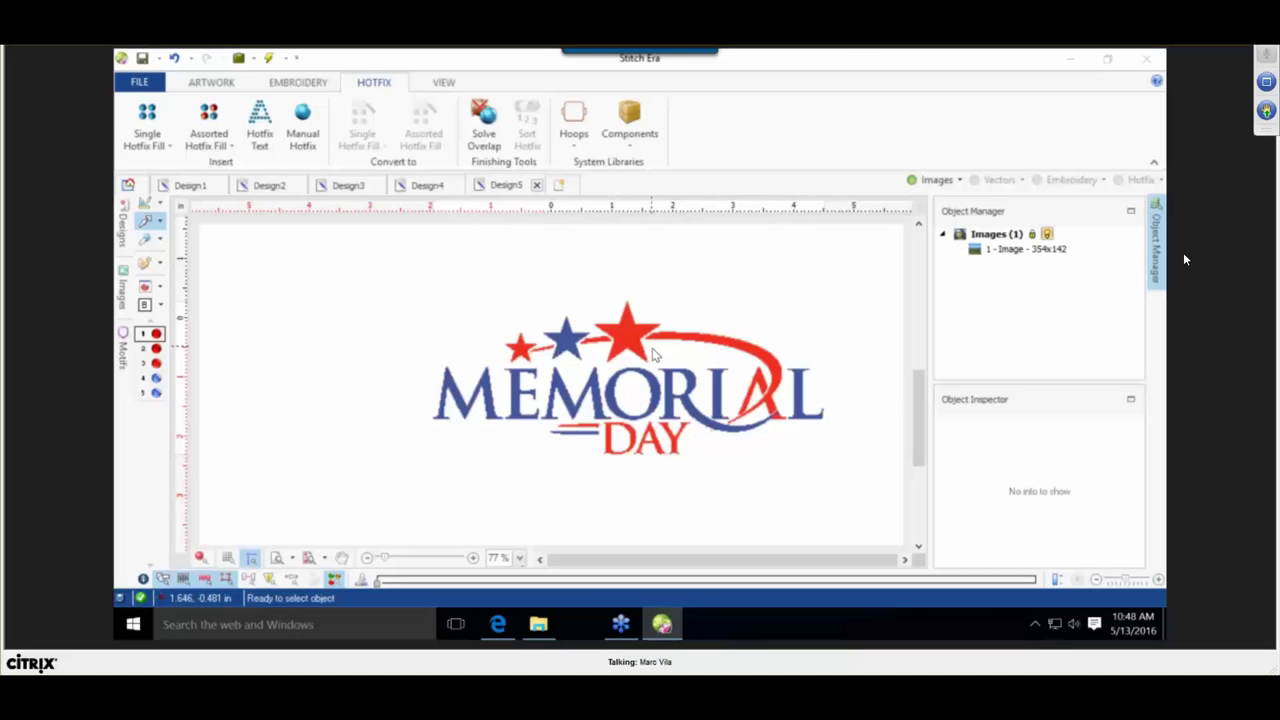
Create a single hotfix fill with bead 1 on the small red star using Auto Complete tracing, and turn on the realistic bead display.
{"action": "scroll", "coordinate": [652, 355], "scroll_direction": "up", "scroll_amount": 1}
{"action": "scroll", "coordinate": [652, 355], "scroll_direction": "up", "scroll_amount": 3}
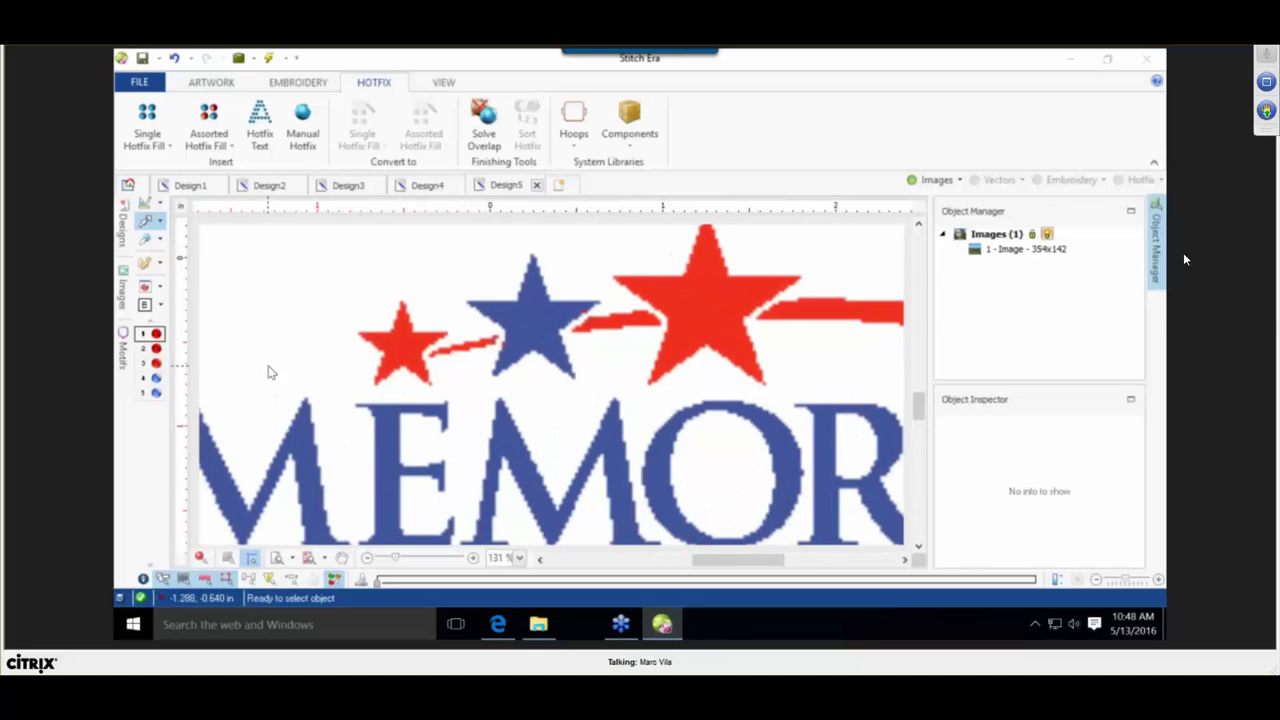
{"action": "left_click", "coordinate": [157, 336]}
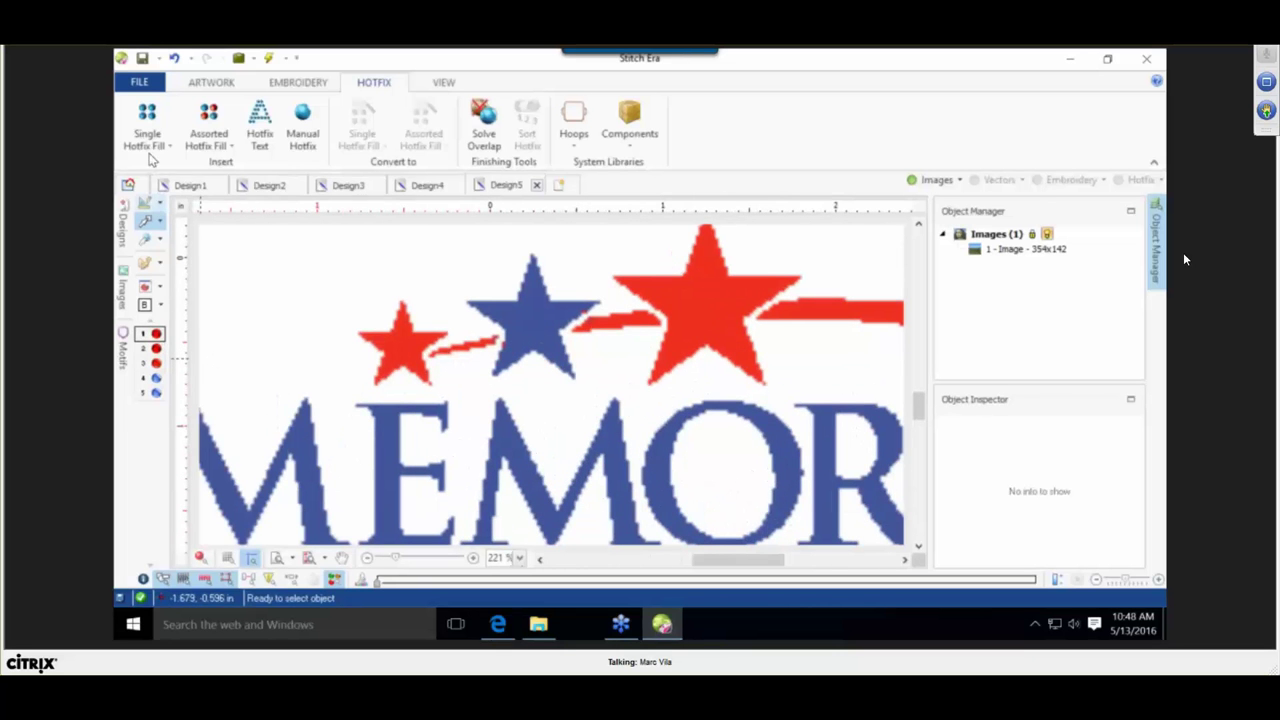
{"action": "left_click", "coordinate": [147, 130]}
{"action": "left_click", "coordinate": [210, 215]}
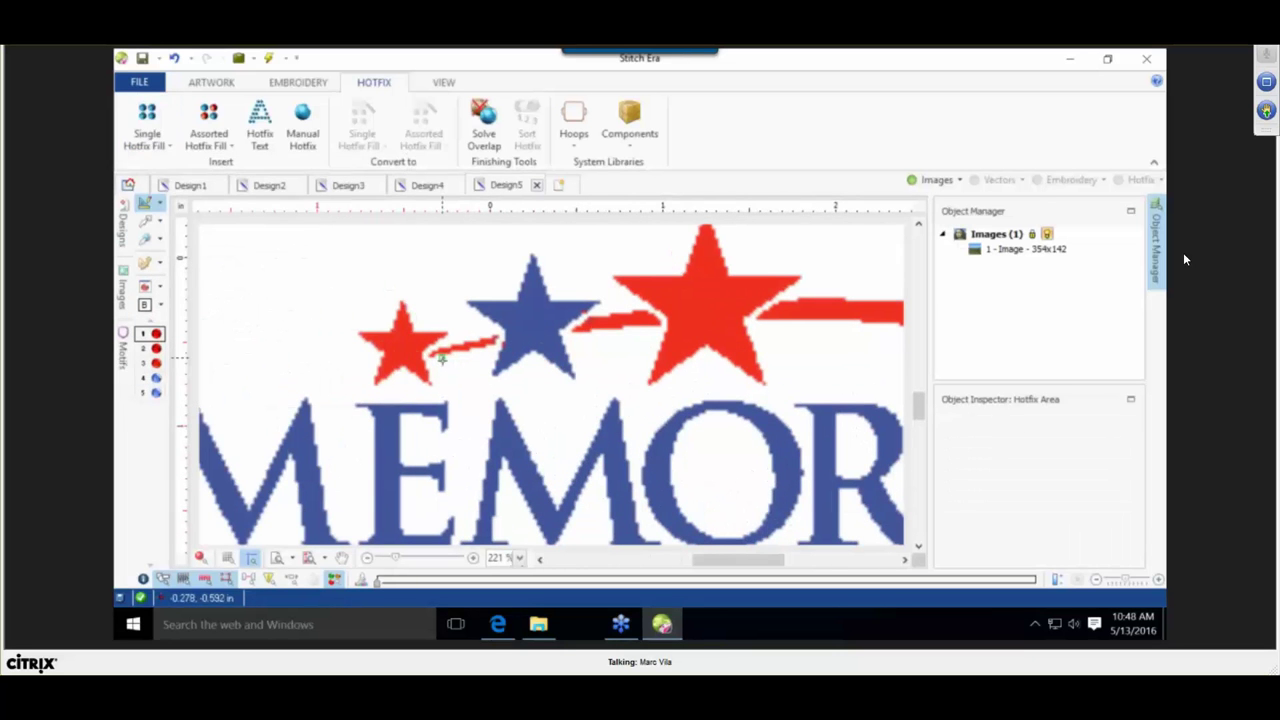
{"action": "left_click", "coordinate": [163, 124]}
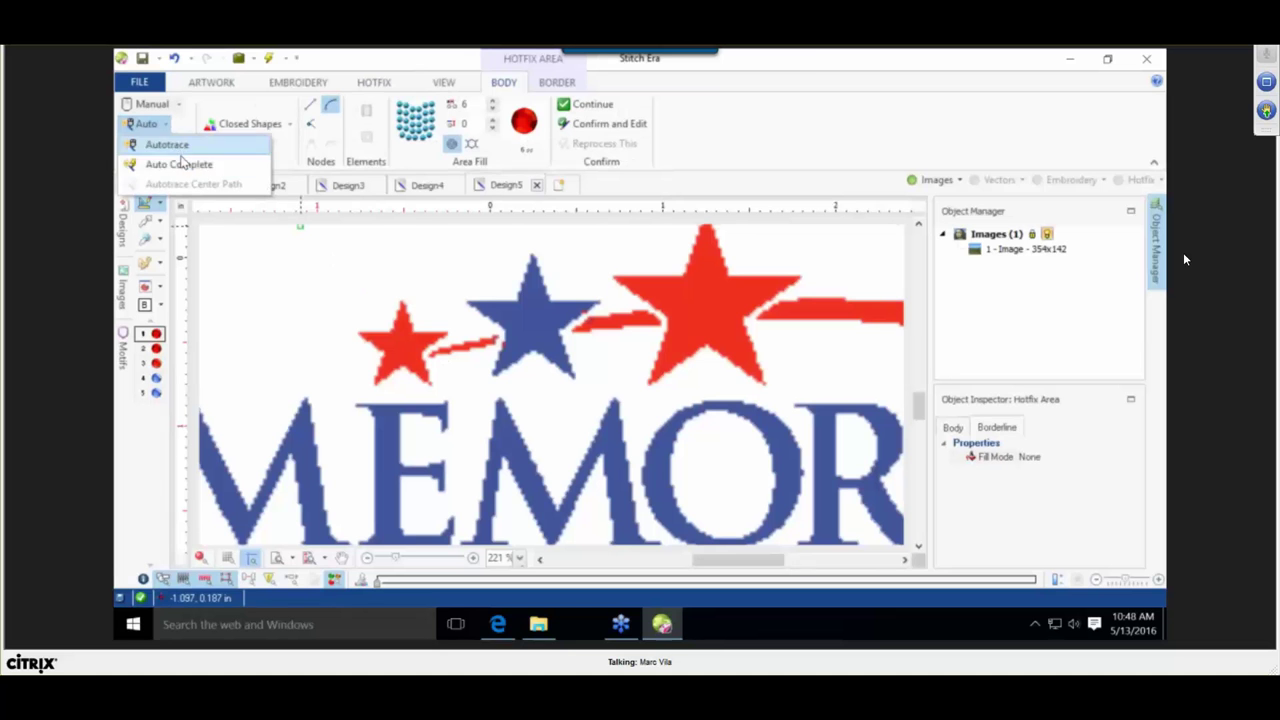
{"action": "left_click", "coordinate": [186, 165]}
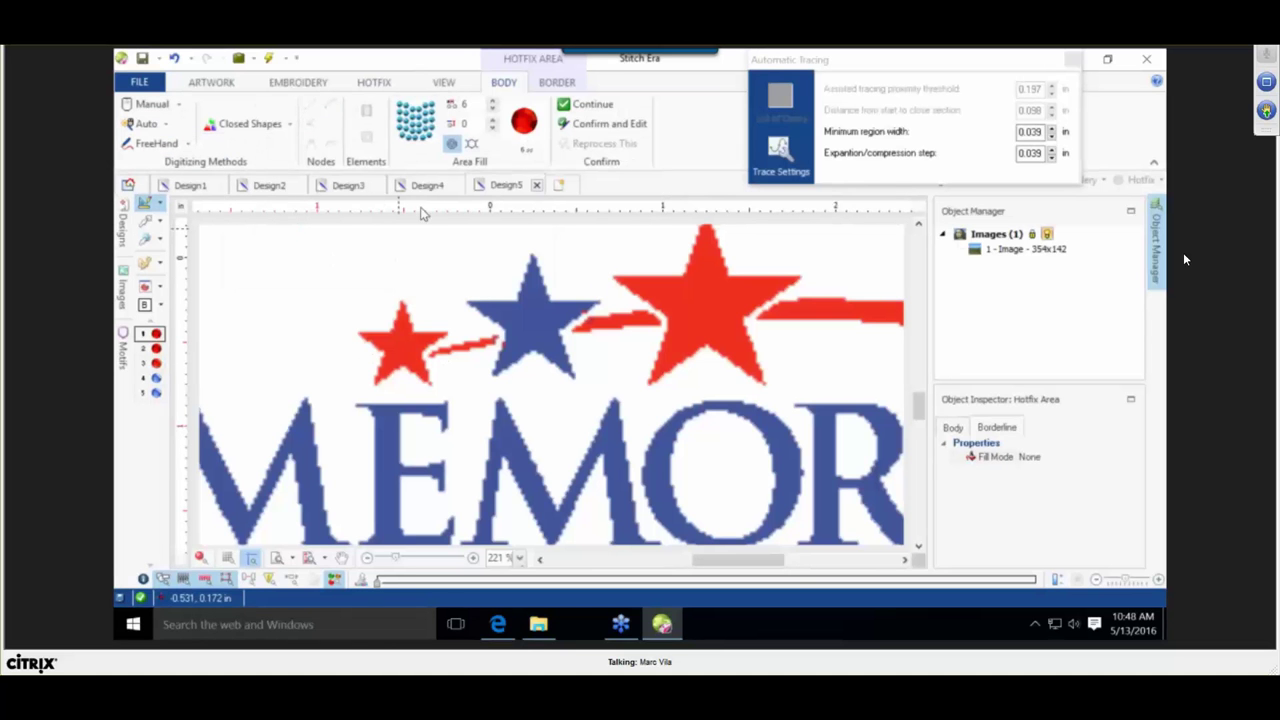
{"action": "left_click", "coordinate": [401, 346]}
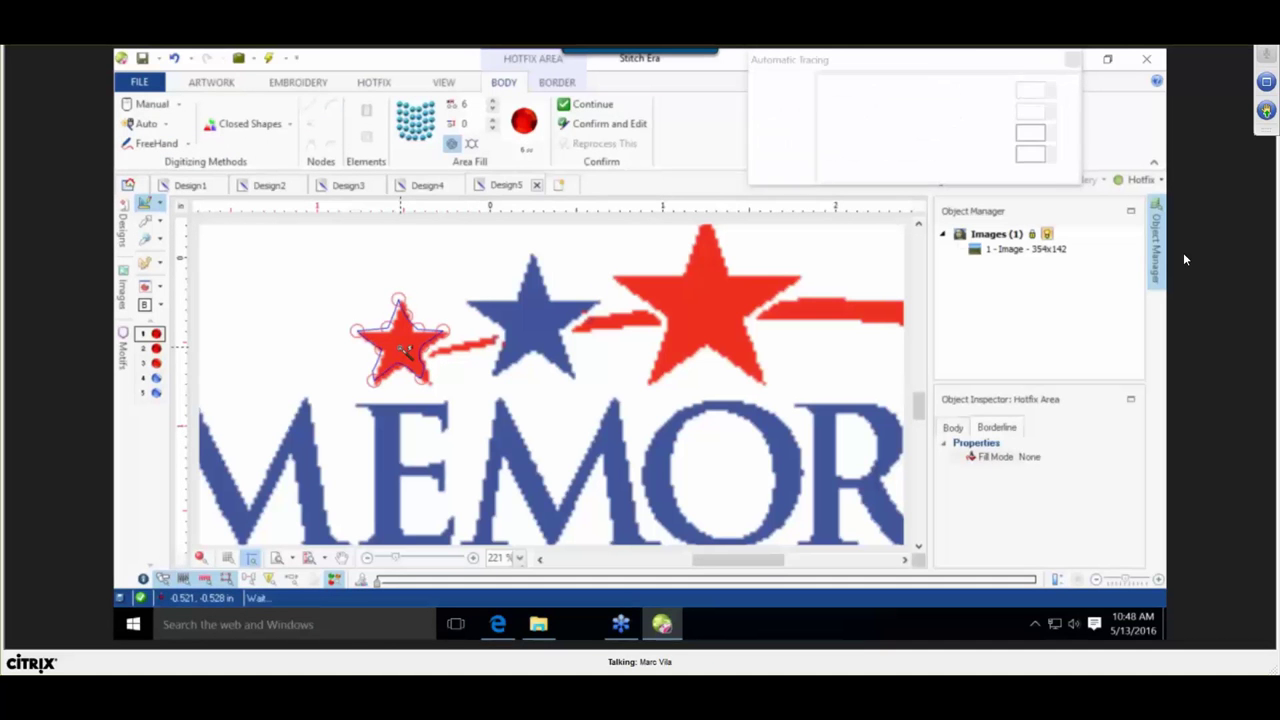
{"action": "left_click", "coordinate": [201, 557]}
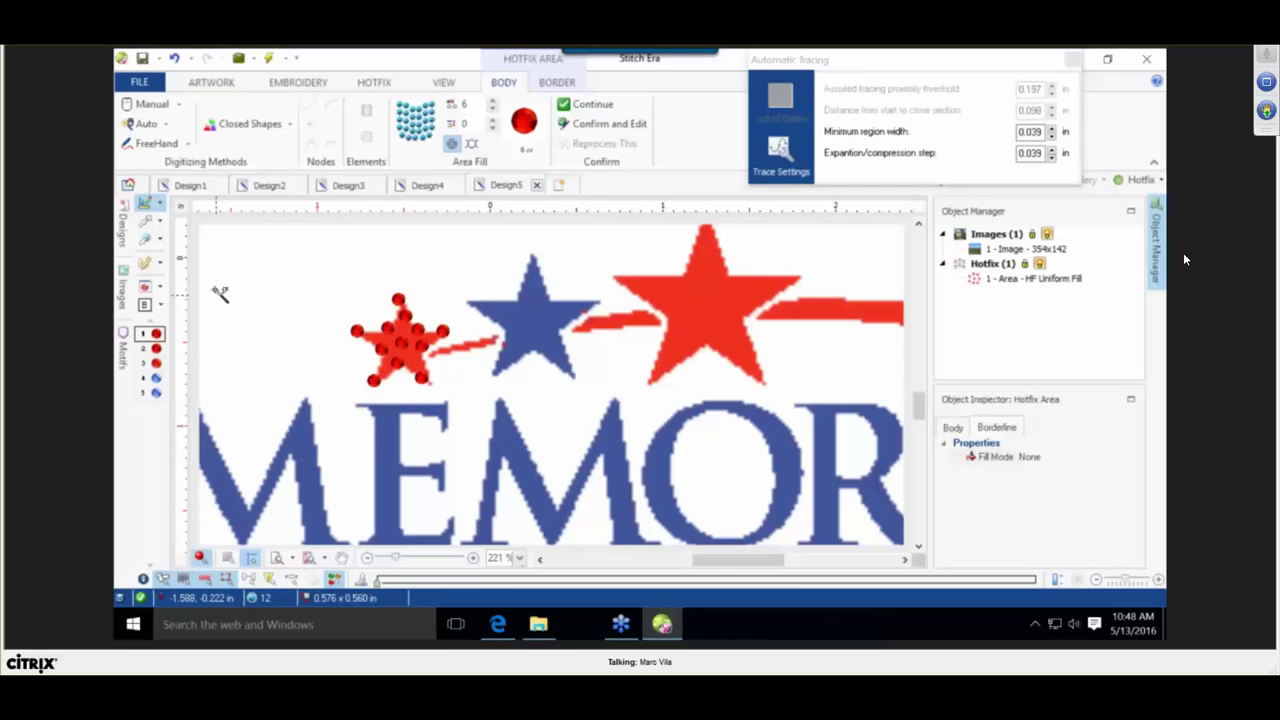
Select the small star's hotfix fill and set its beads spacing to 2 pts.
{"action": "left_click", "coordinate": [159, 224]}
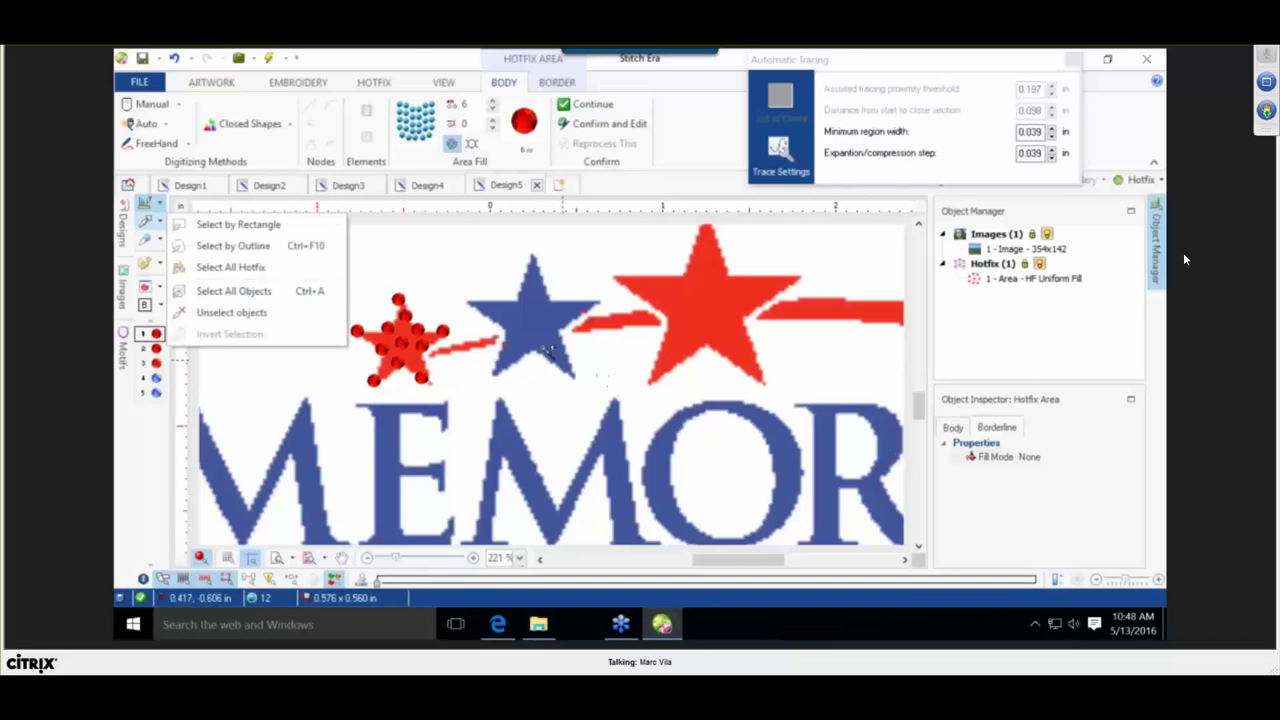
{"action": "left_click", "coordinate": [155, 241]}
{"action": "left_click", "coordinate": [159, 221]}
{"action": "left_click", "coordinate": [214, 289]}
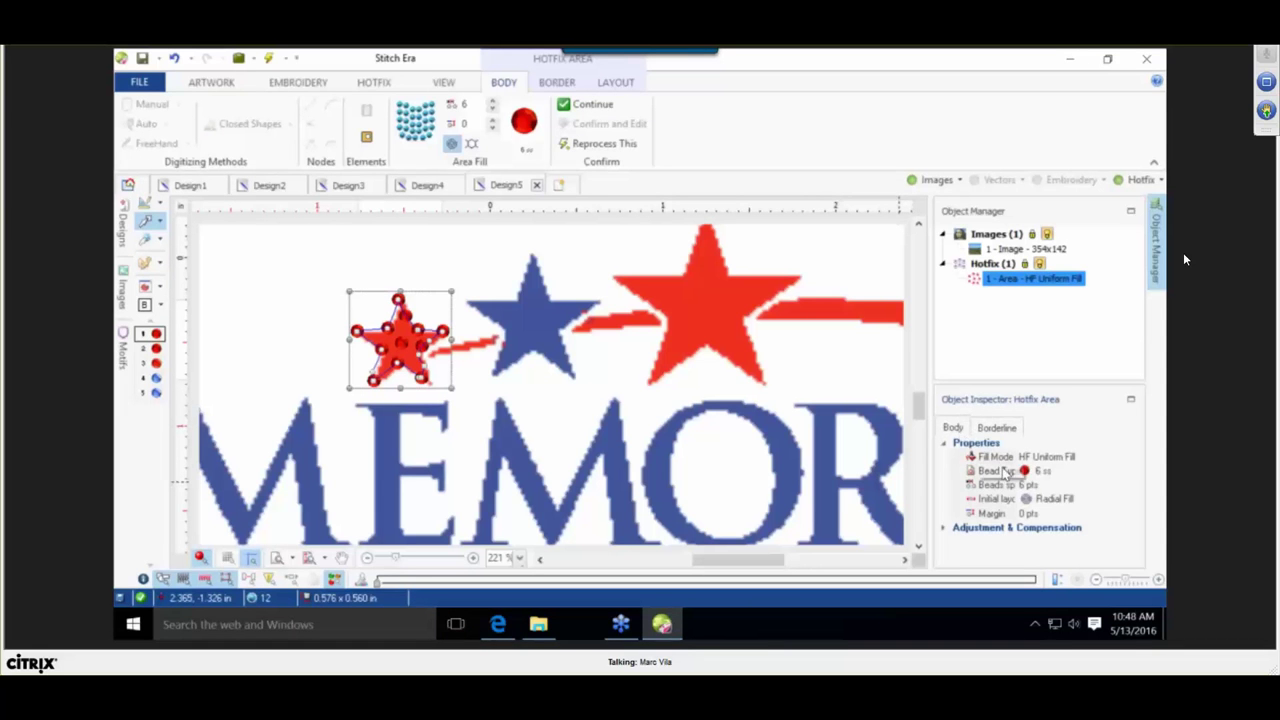
{"action": "left_click", "coordinate": [1042, 484]}
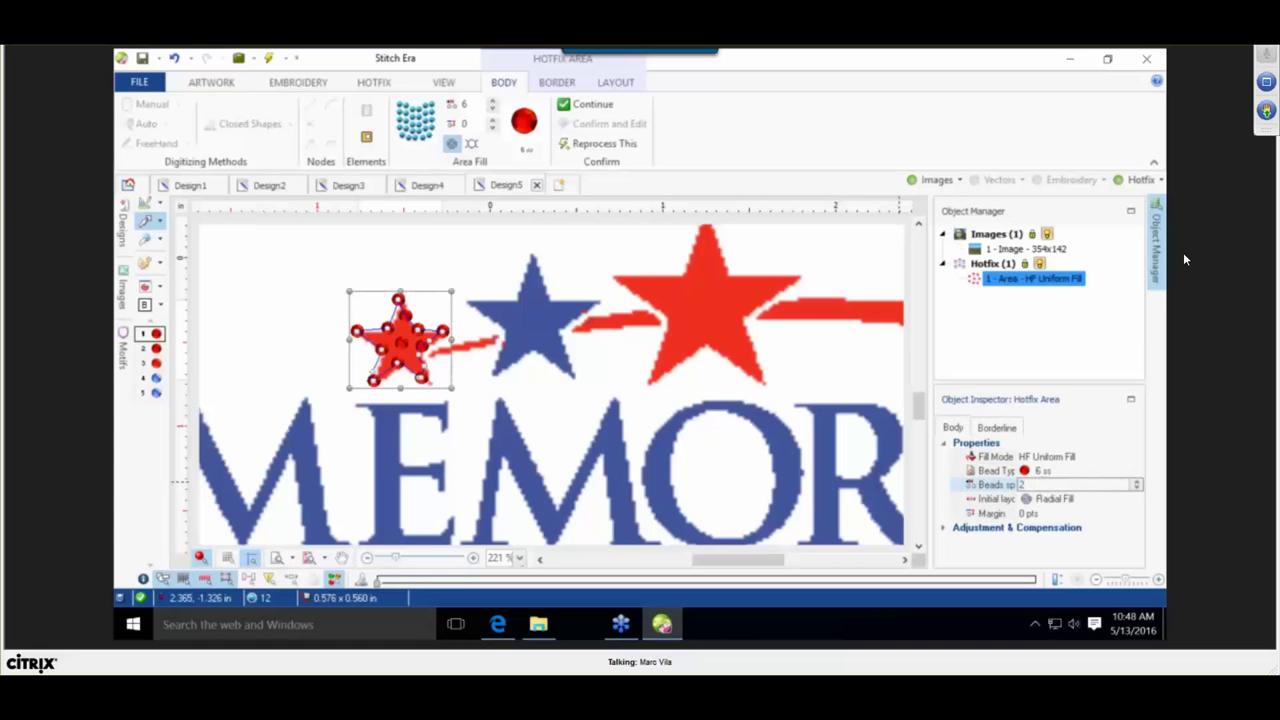
{"action": "type", "text": "2"}
{"action": "key", "text": "Return"}
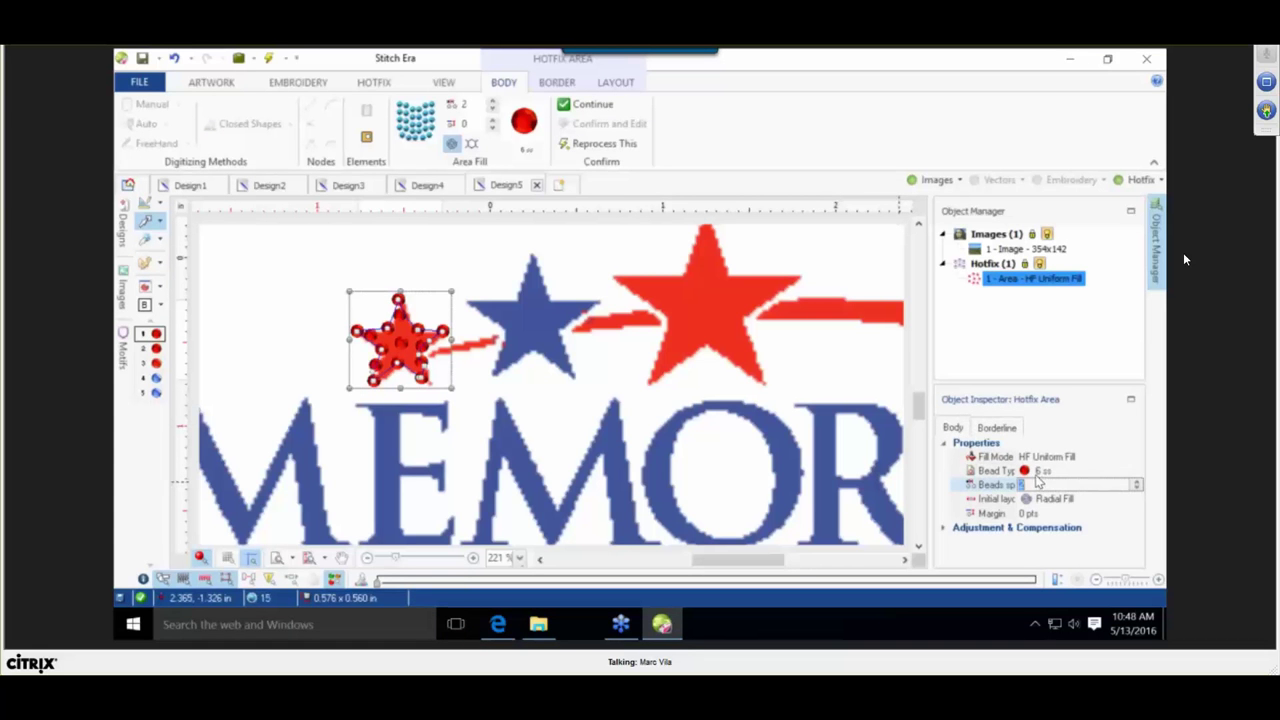
Hide the background image, change the star fill's initial layout to Hexagon, and show the image again.
{"action": "left_click", "coordinate": [923, 182]}
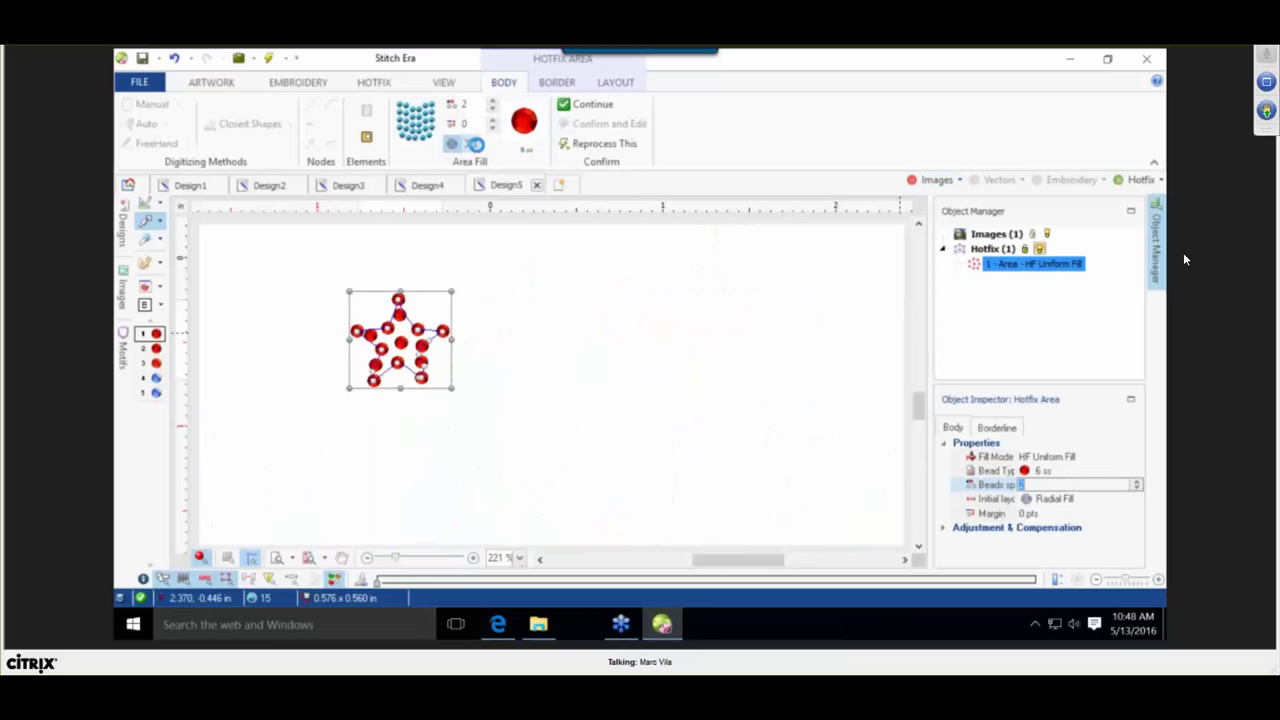
{"action": "left_click", "coordinate": [476, 146]}
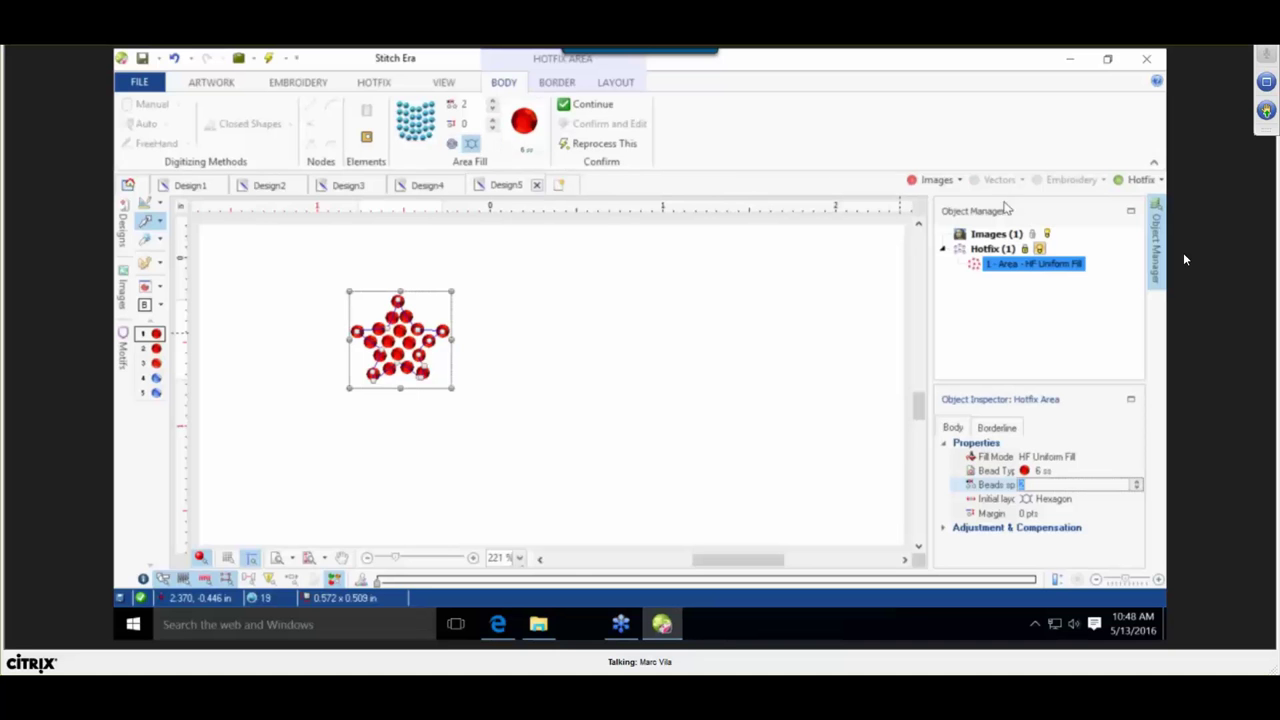
{"action": "left_click", "coordinate": [930, 180]}
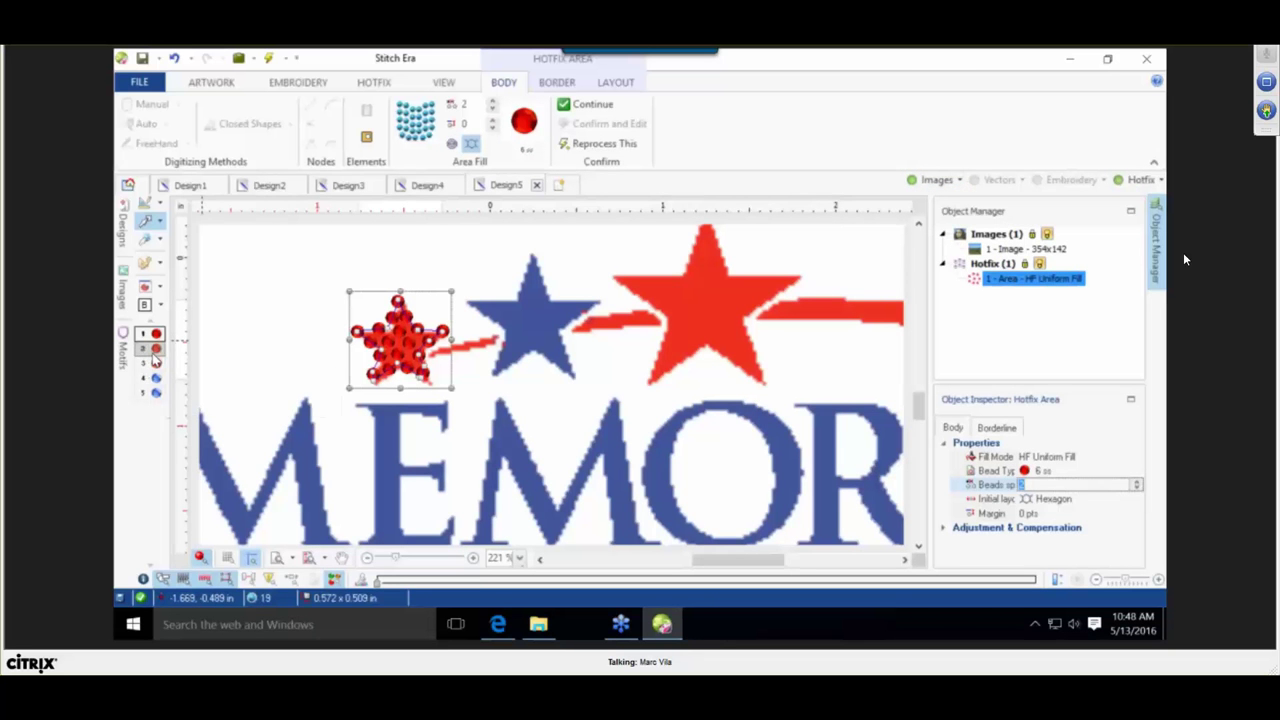
Set the star fill's beads spacing to 14 pts and leave the fill selection.
{"action": "type", "text": "10"}
{"action": "key", "text": "Return"}
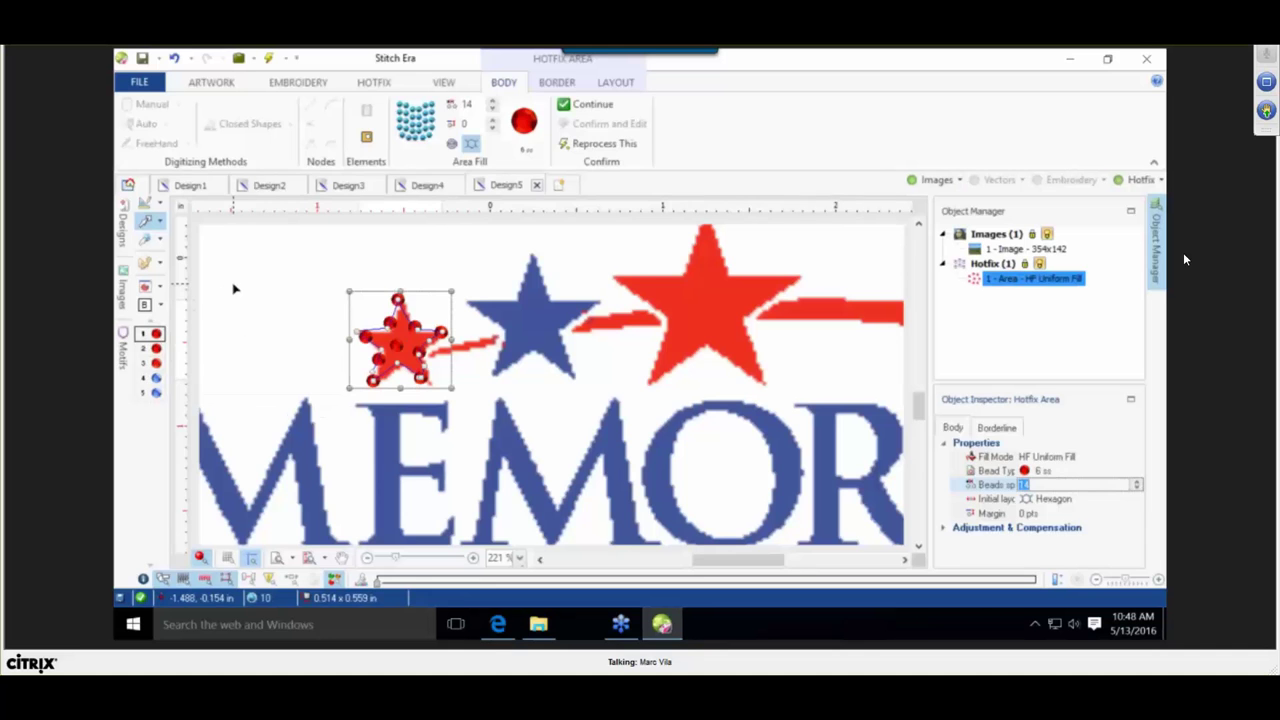
{"action": "left_click", "coordinate": [233, 287]}
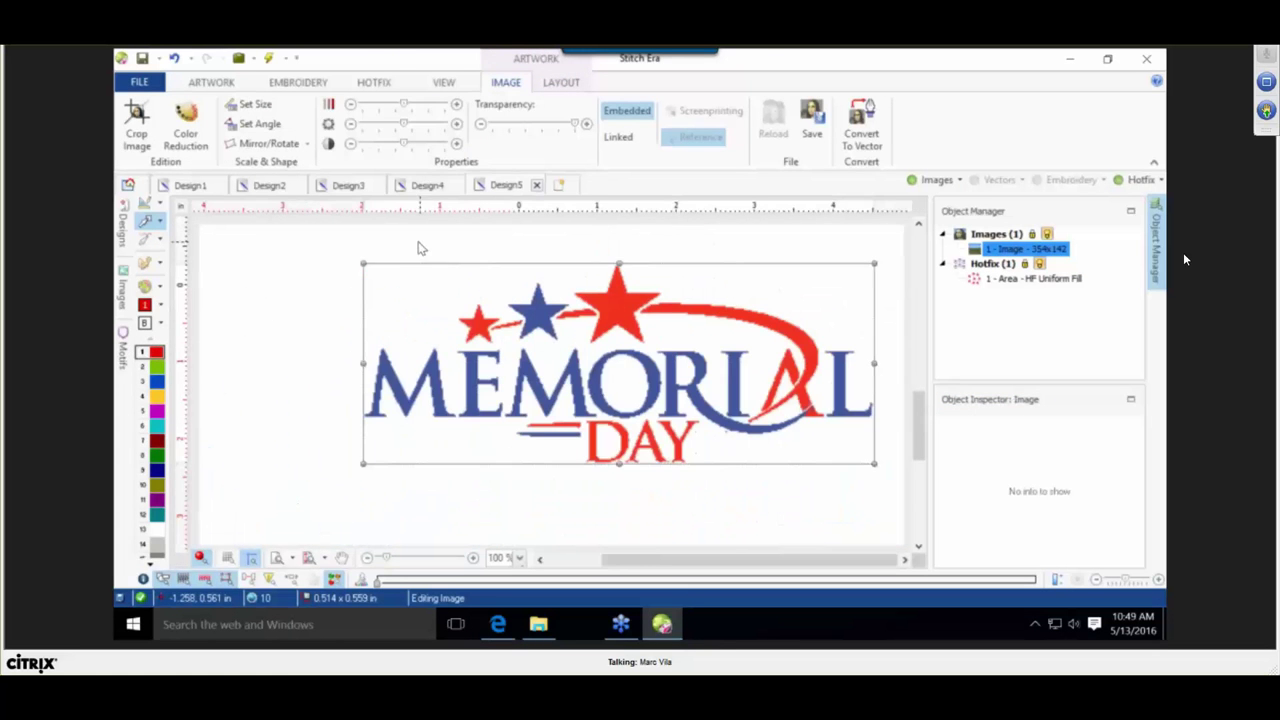
Set the beads spacing of the small red star's hotfix fill to 2 pts and leave the fill selection.
{"action": "left_click", "coordinate": [420, 248]}
{"action": "scroll", "coordinate": [480, 286], "scroll_direction": "up", "scroll_amount": 3}
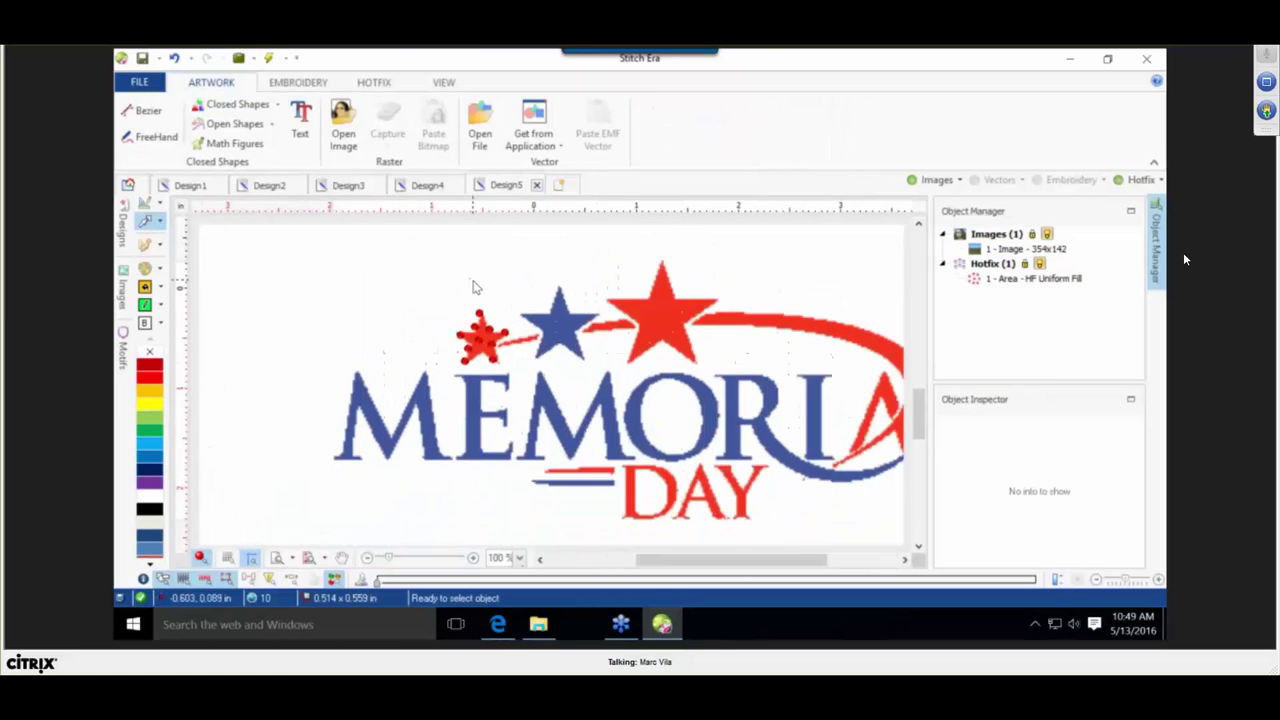
{"action": "left_click", "coordinate": [490, 352]}
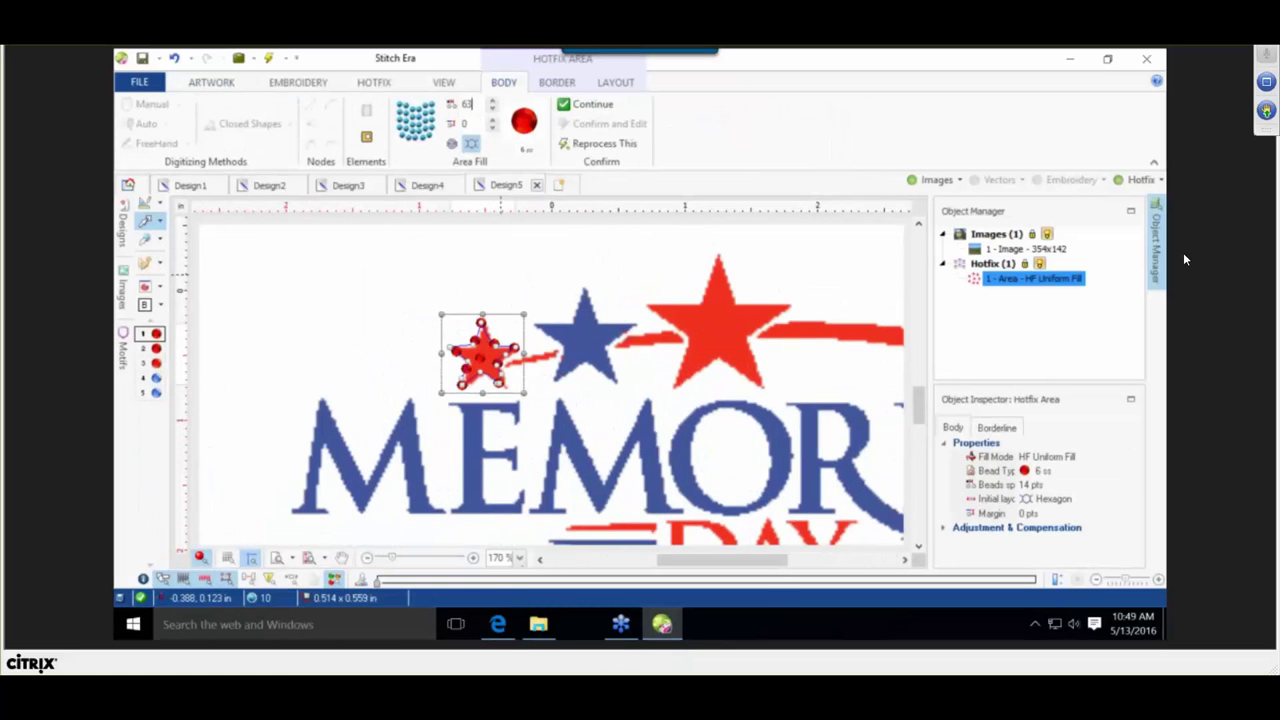
{"action": "key", "text": "Return"}
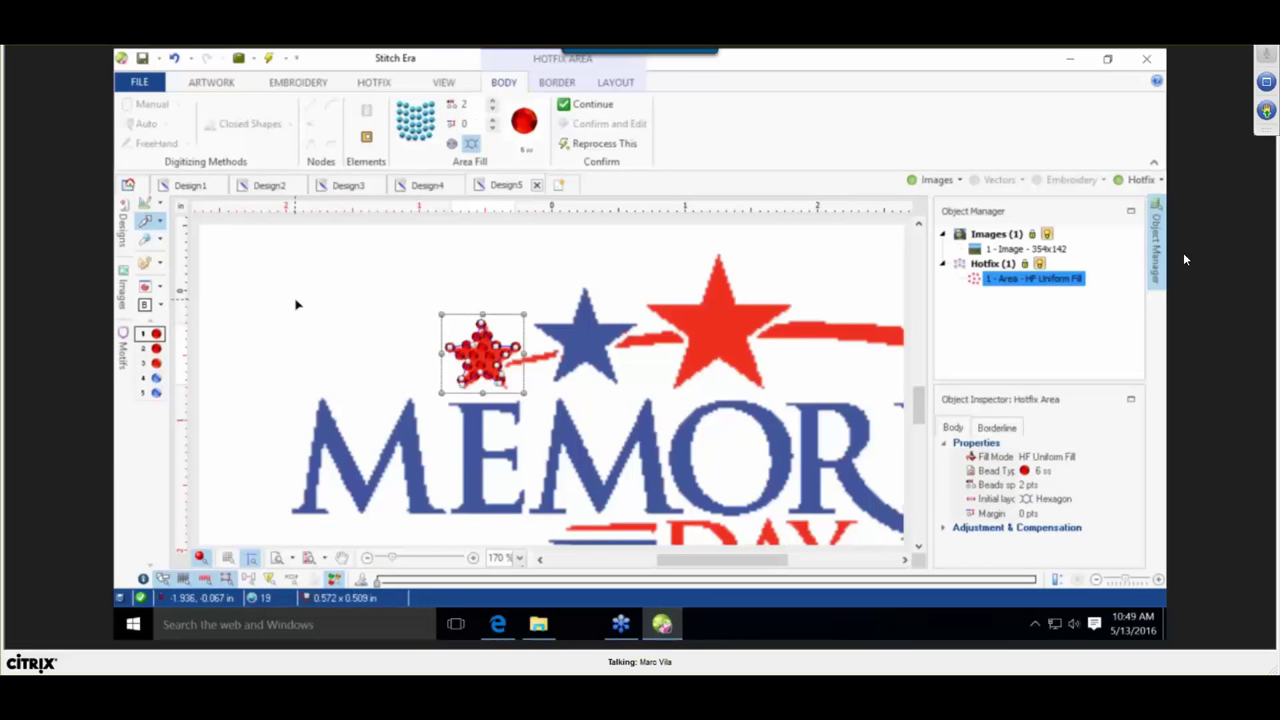
{"action": "left_click", "coordinate": [366, 311]}
{"action": "left_click", "coordinate": [231, 312]}
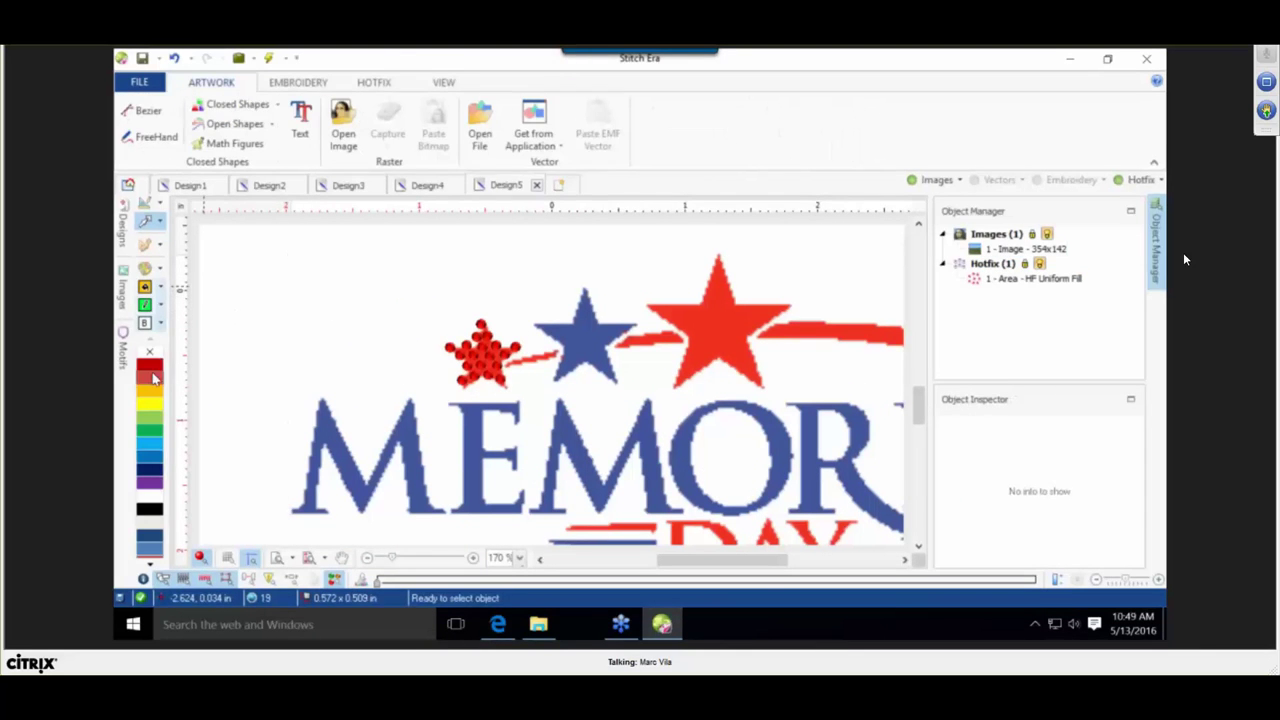
Create a single hotfix uniform fill with bead 2 on the large red star by automatic tracing.
{"action": "left_click", "coordinate": [373, 82]}
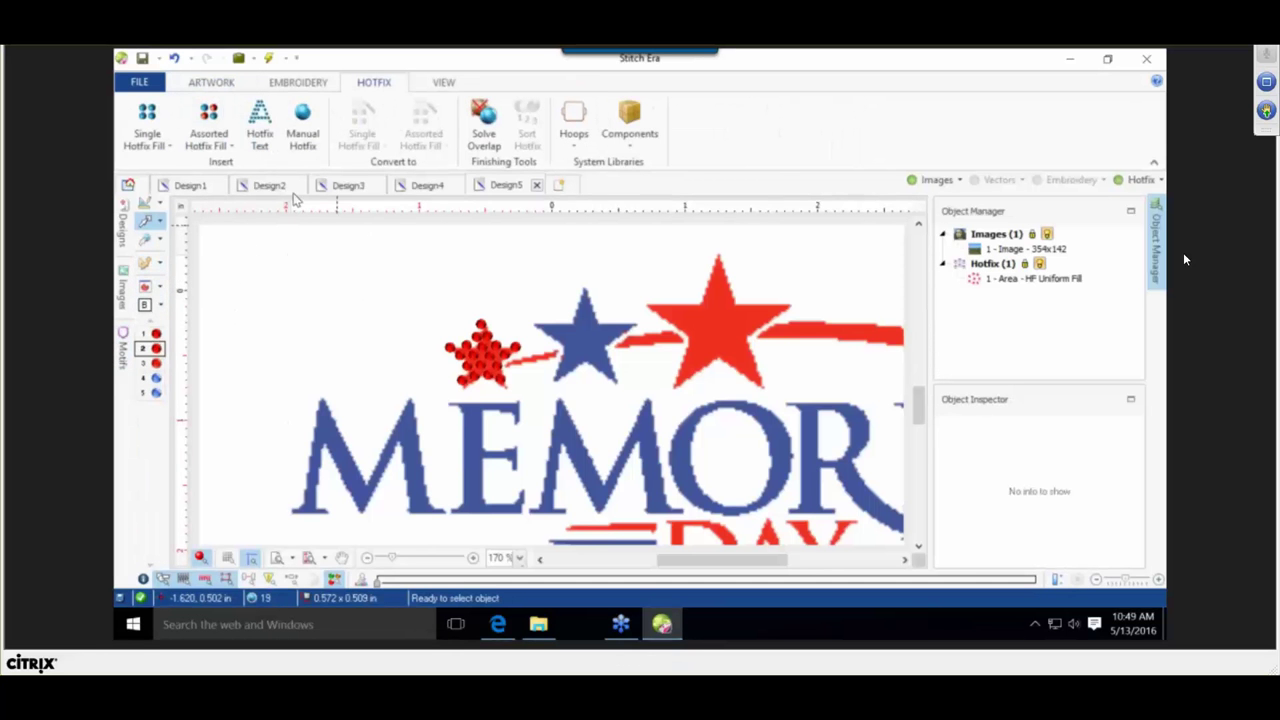
{"action": "left_click", "coordinate": [160, 128]}
{"action": "left_click", "coordinate": [172, 222]}
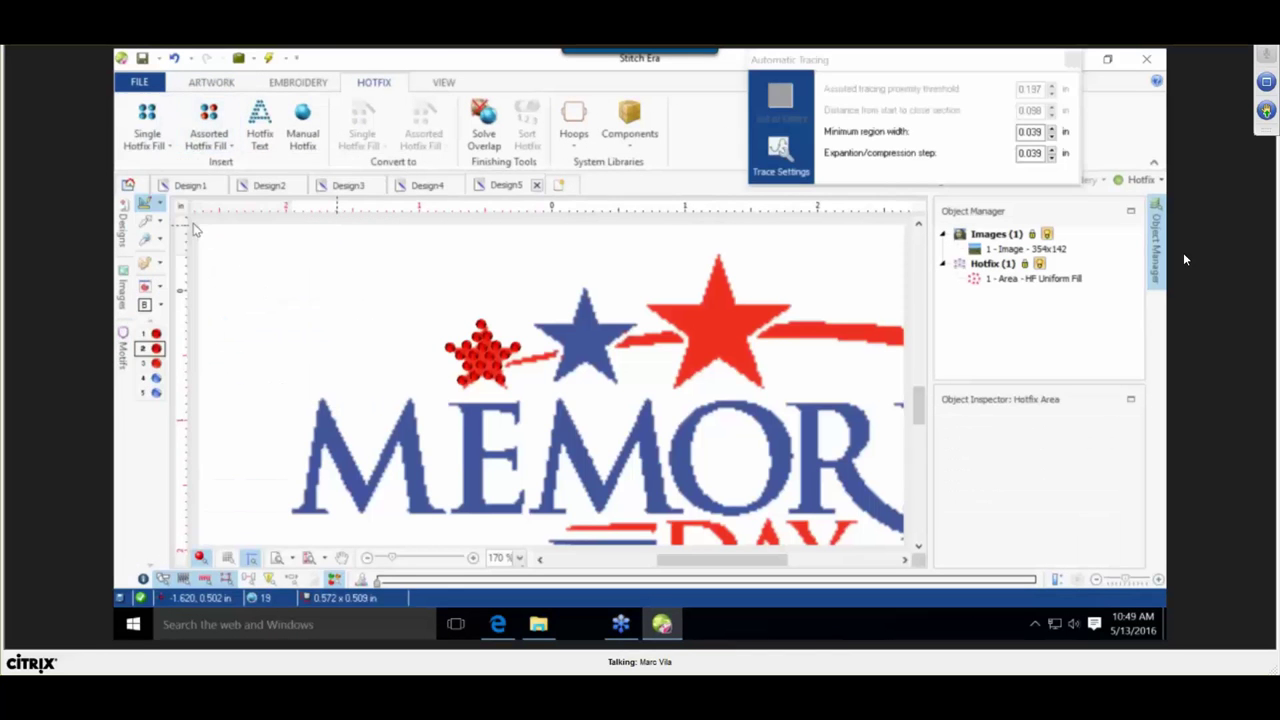
{"action": "left_click", "coordinate": [738, 338]}
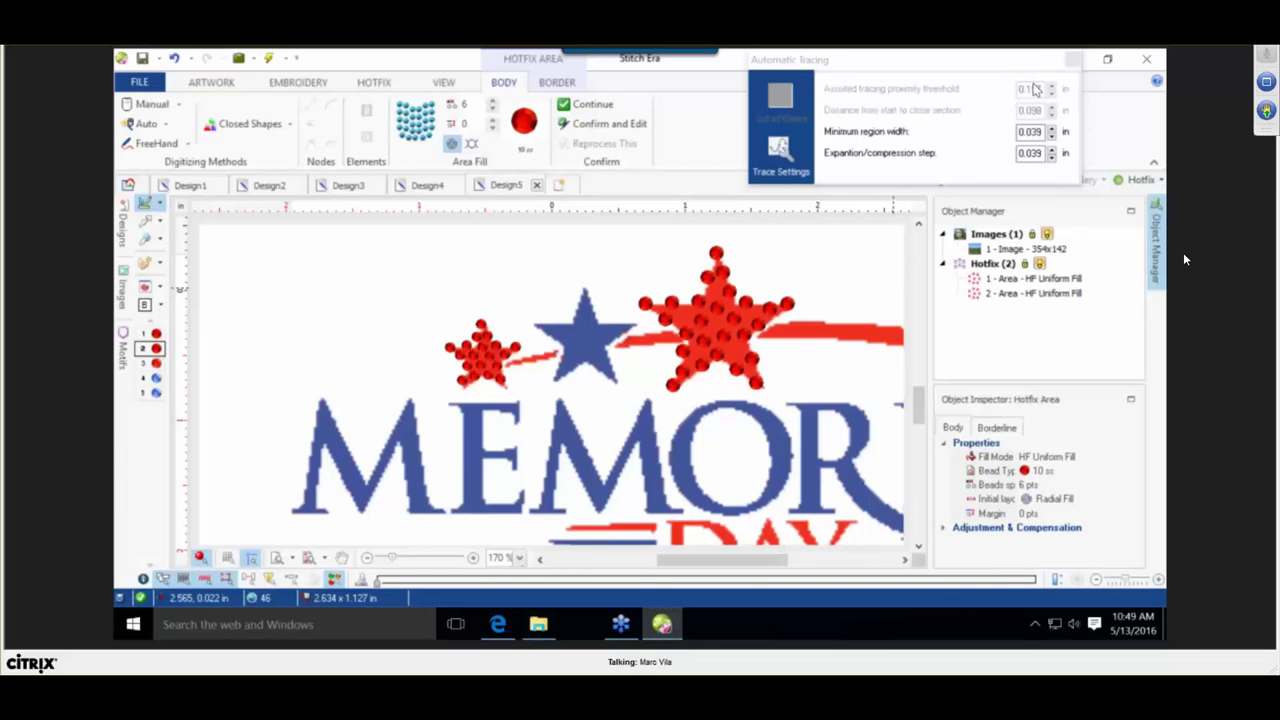
Hide the background image, select the large star's fill and set its beads spacing to 4 and finally 3 pts.
{"action": "left_click_drag", "start_coordinate": [1032, 65], "coordinate": [880, 80]}
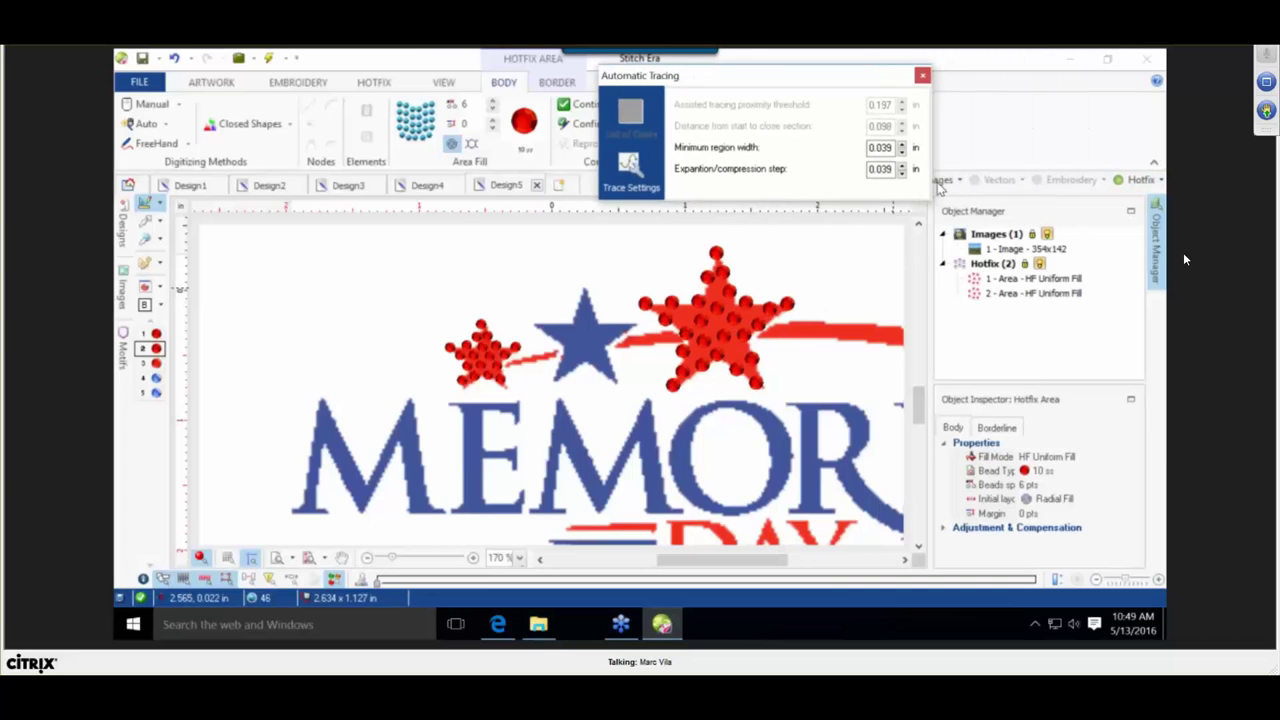
{"action": "left_click", "coordinate": [940, 187]}
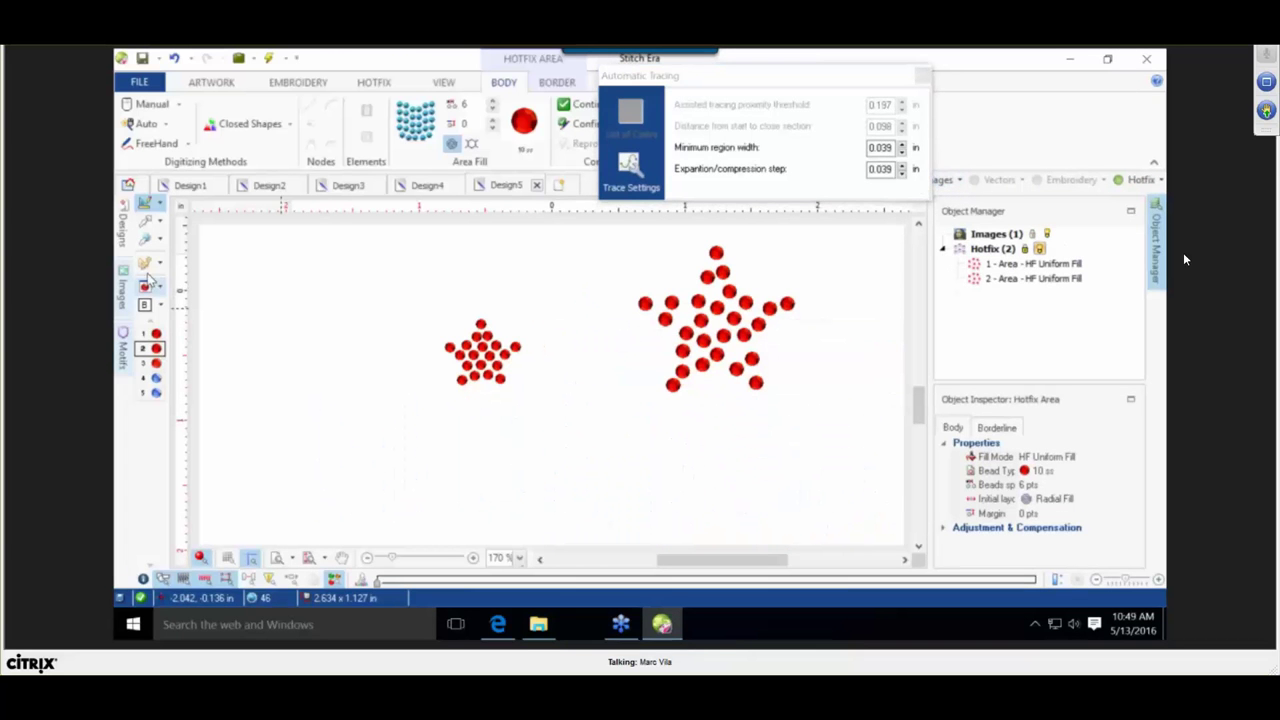
{"action": "left_click", "coordinate": [147, 220]}
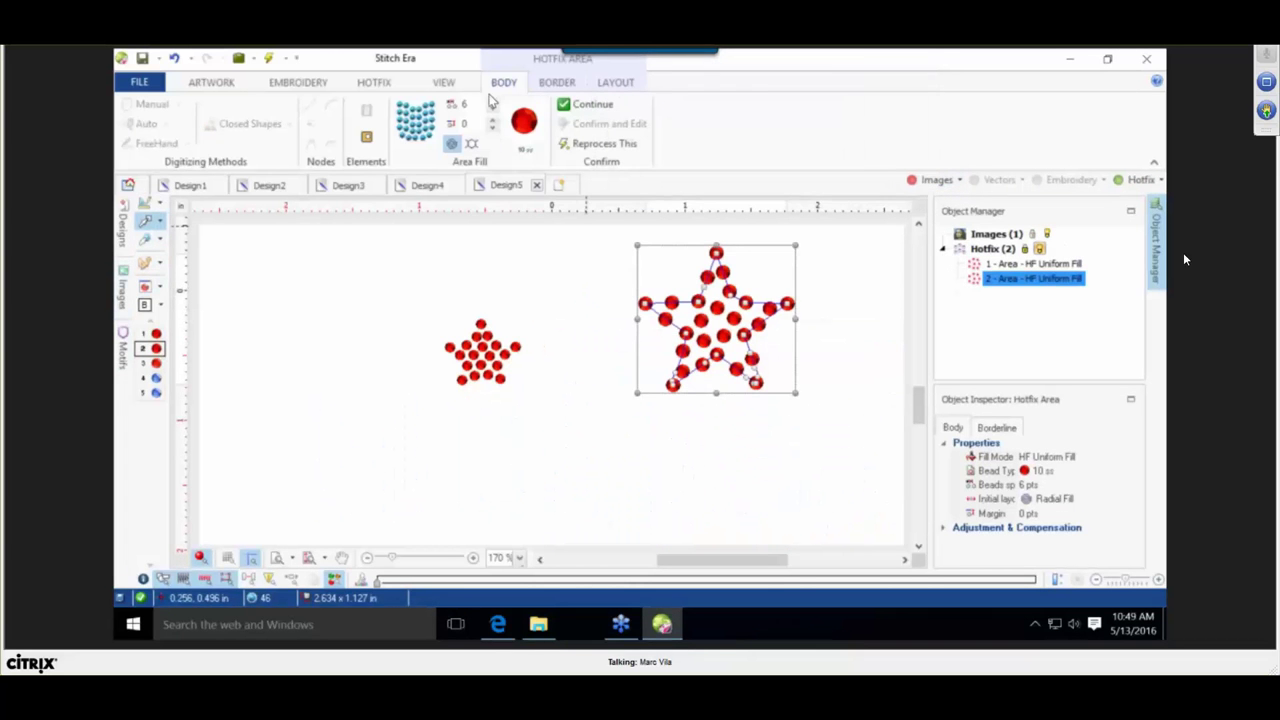
{"action": "double_click", "coordinate": [476, 108]}
{"action": "type", "text": "4"}
{"action": "key", "text": "Return"}
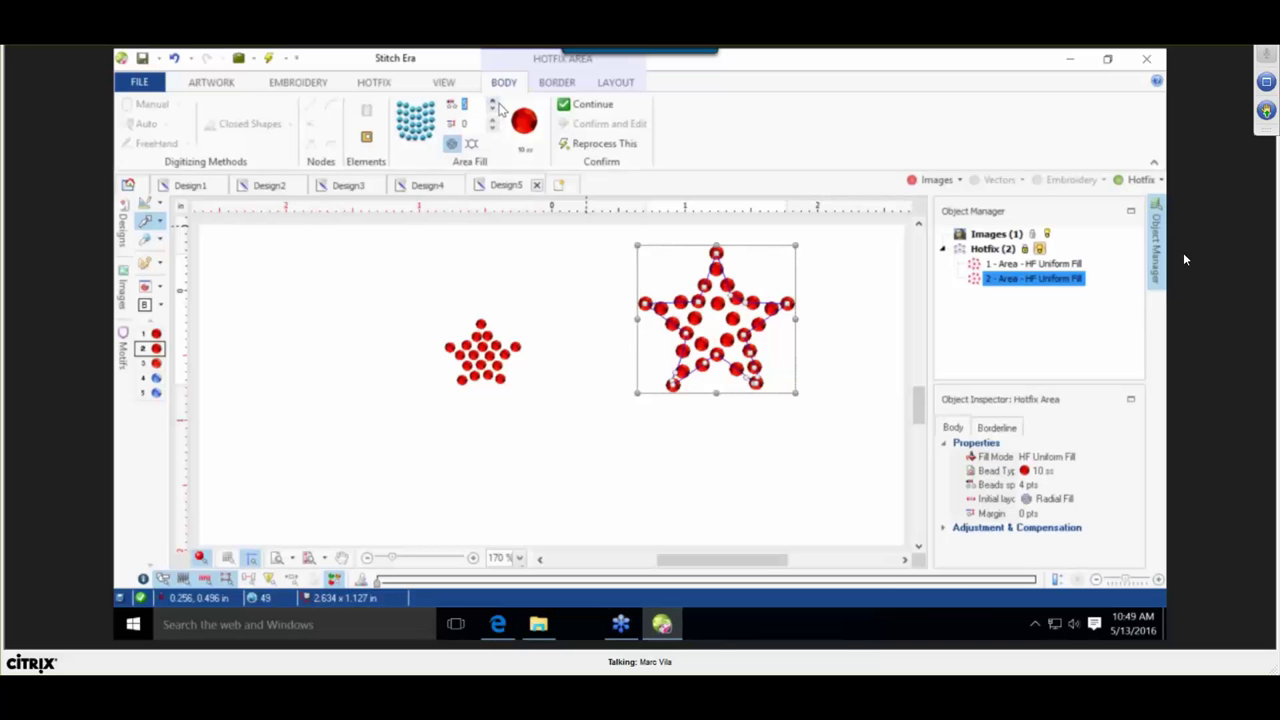
{"action": "left_click", "coordinate": [491, 100]}
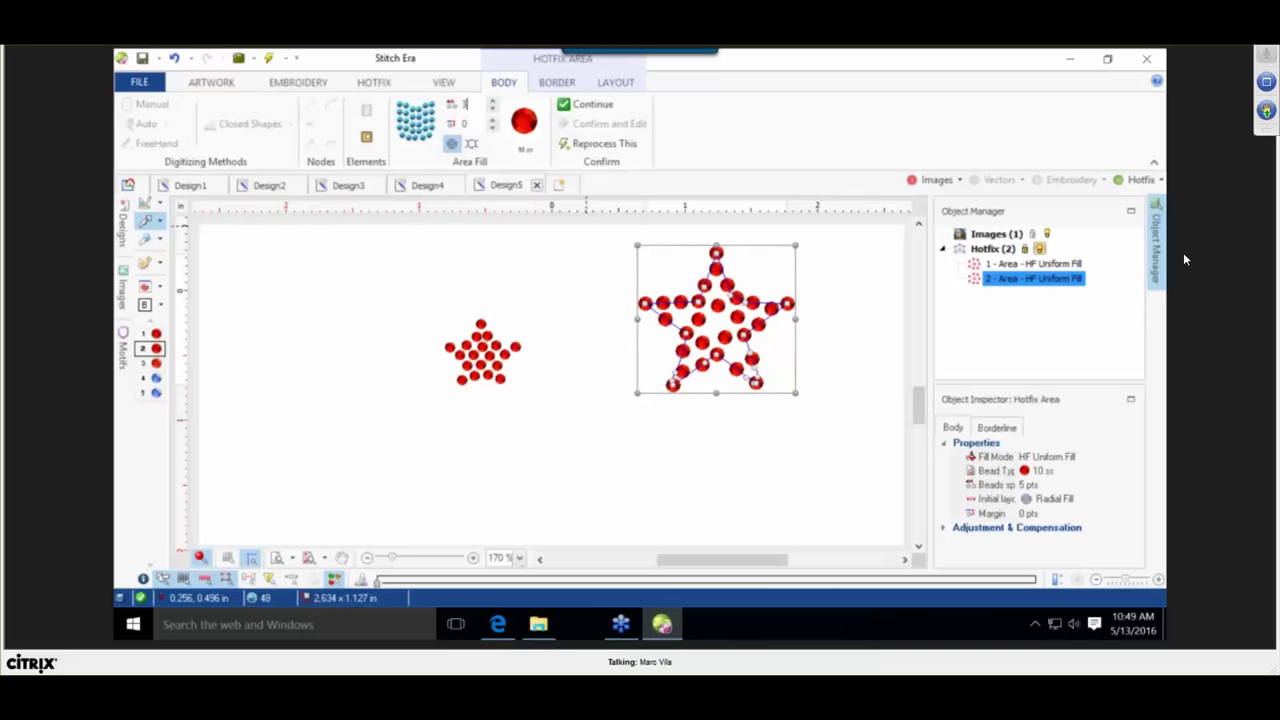
{"action": "type", "text": "3"}
{"action": "key", "text": "Return"}
Give the large star's fill a Hexagon initial layout with 4 pts beads spacing, and show the background image again.
{"action": "left_click", "coordinate": [471, 145]}
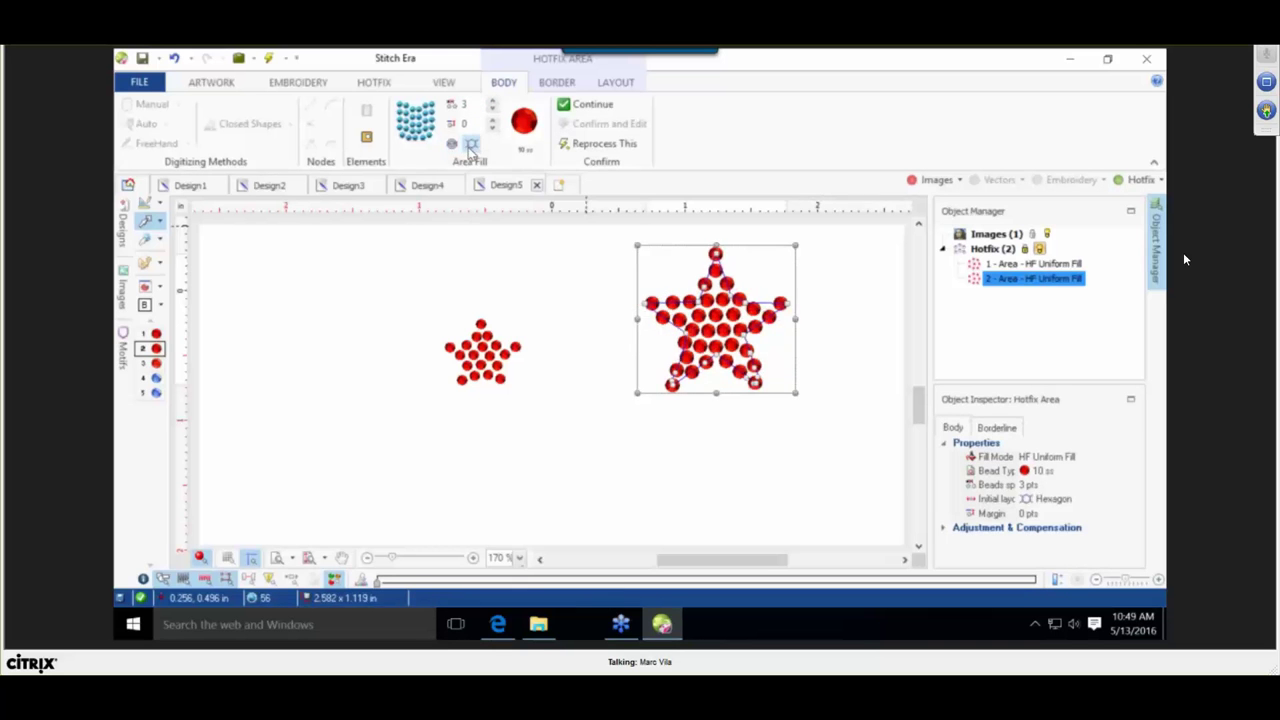
{"action": "left_click", "coordinate": [478, 103]}
{"action": "key", "text": "Return"}
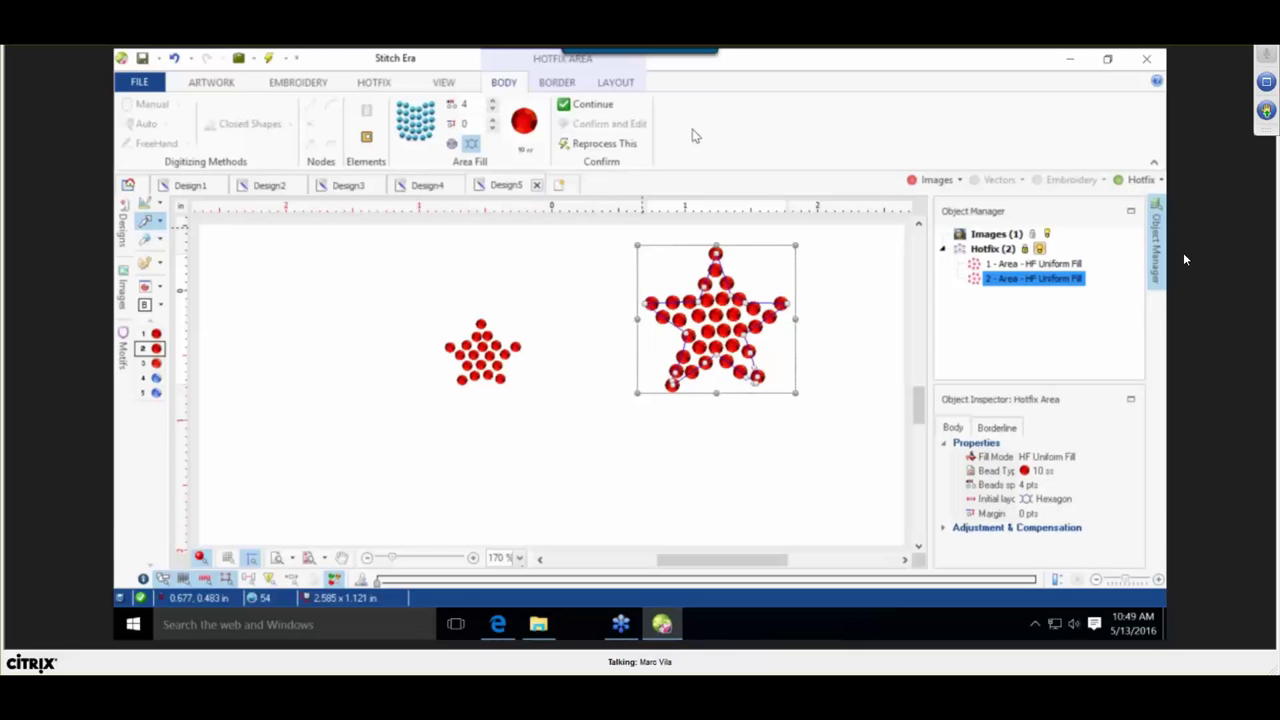
{"action": "left_click", "coordinate": [831, 287]}
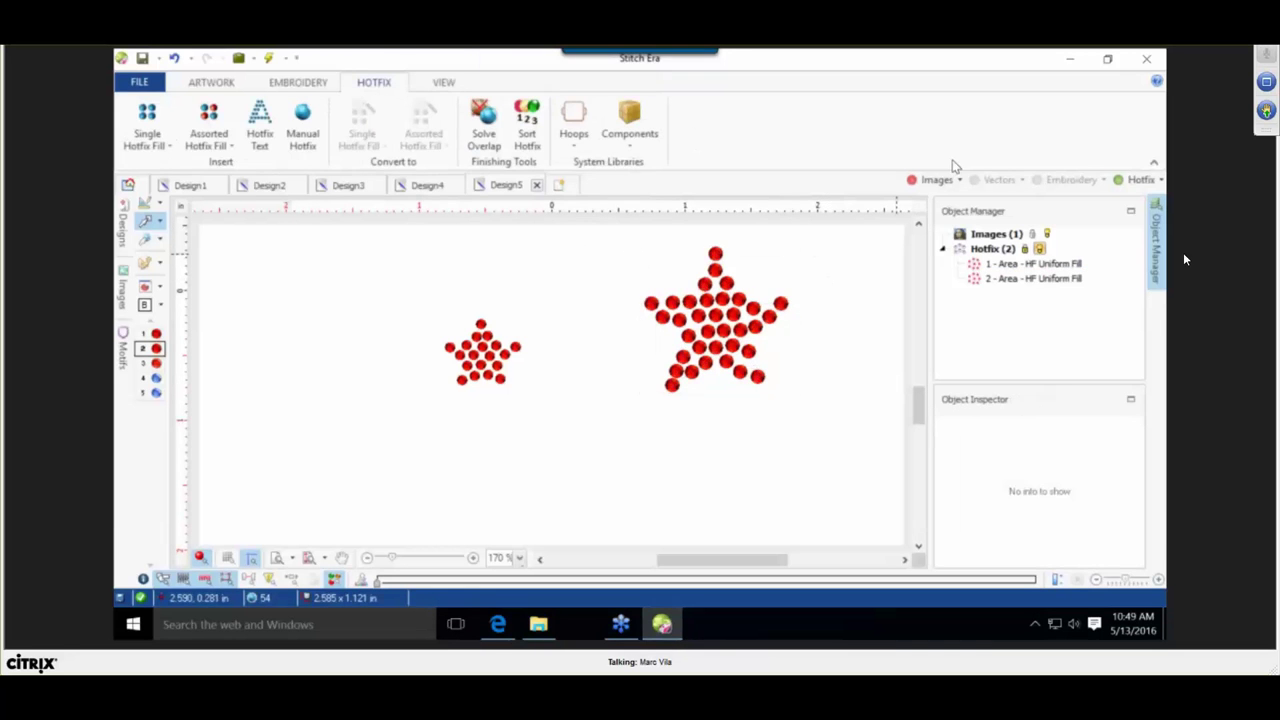
{"action": "left_click", "coordinate": [932, 179]}
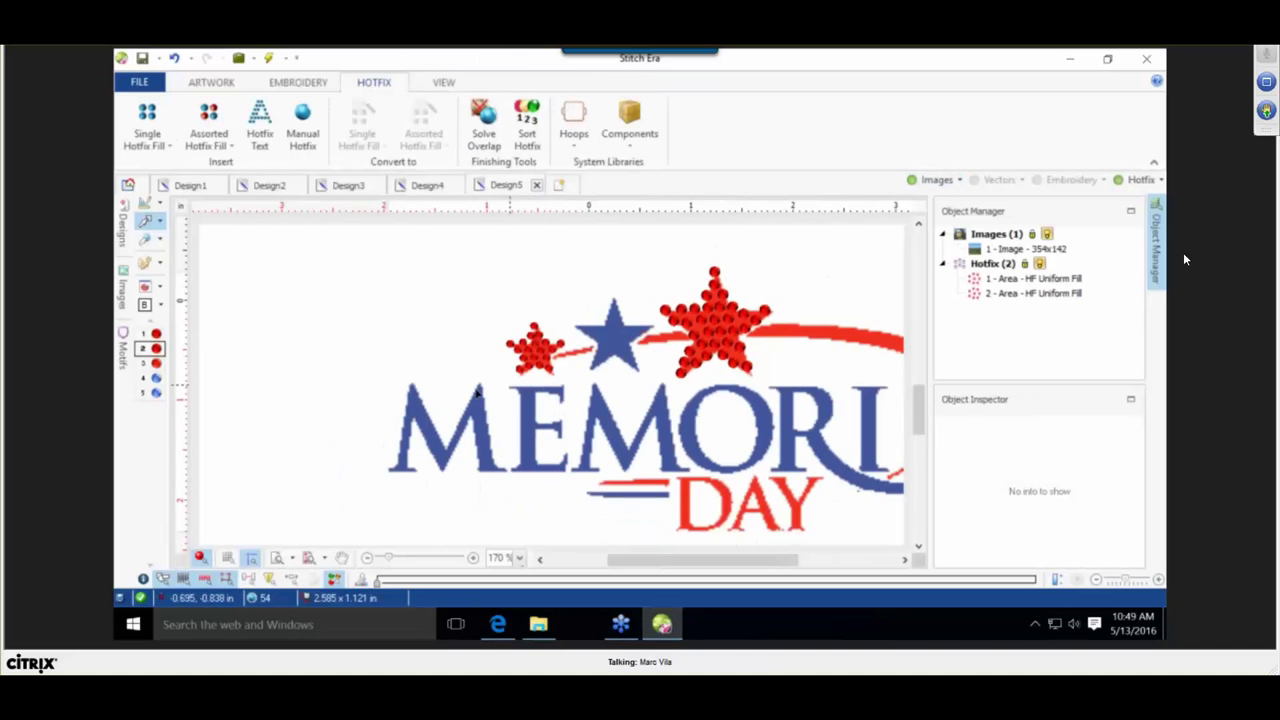
Create a single hotfix uniform fill with blue bead 4 on the blue star by automatic tracing.
{"action": "scroll", "coordinate": [252, 348], "scroll_direction": "down", "scroll_amount": 1}
{"action": "left_click", "coordinate": [155, 378]}
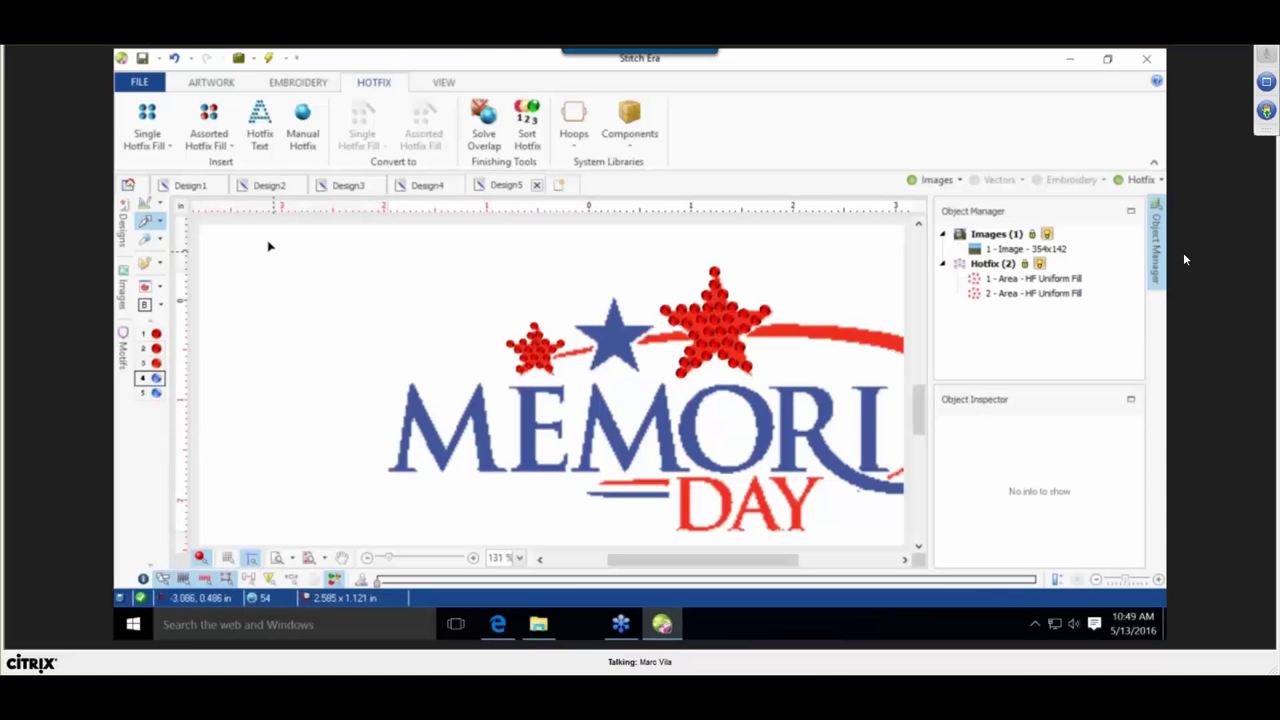
{"action": "left_click", "coordinate": [147, 140]}
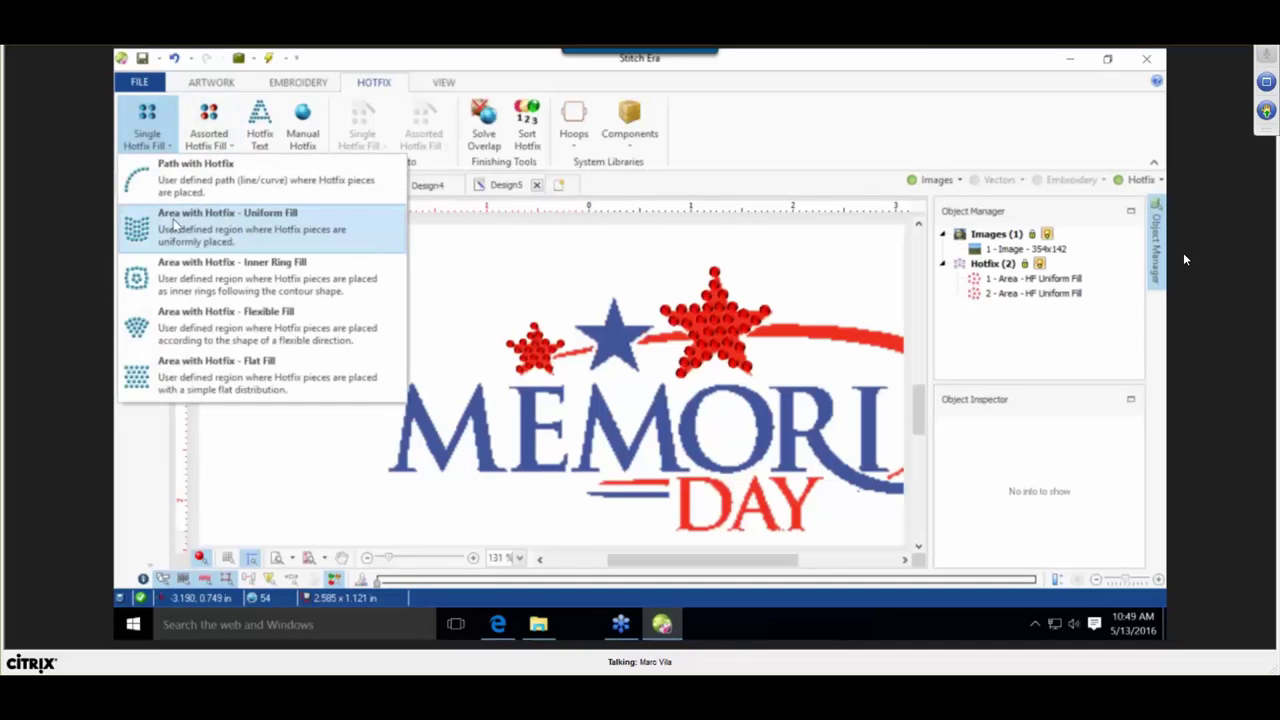
{"action": "left_click", "coordinate": [174, 225]}
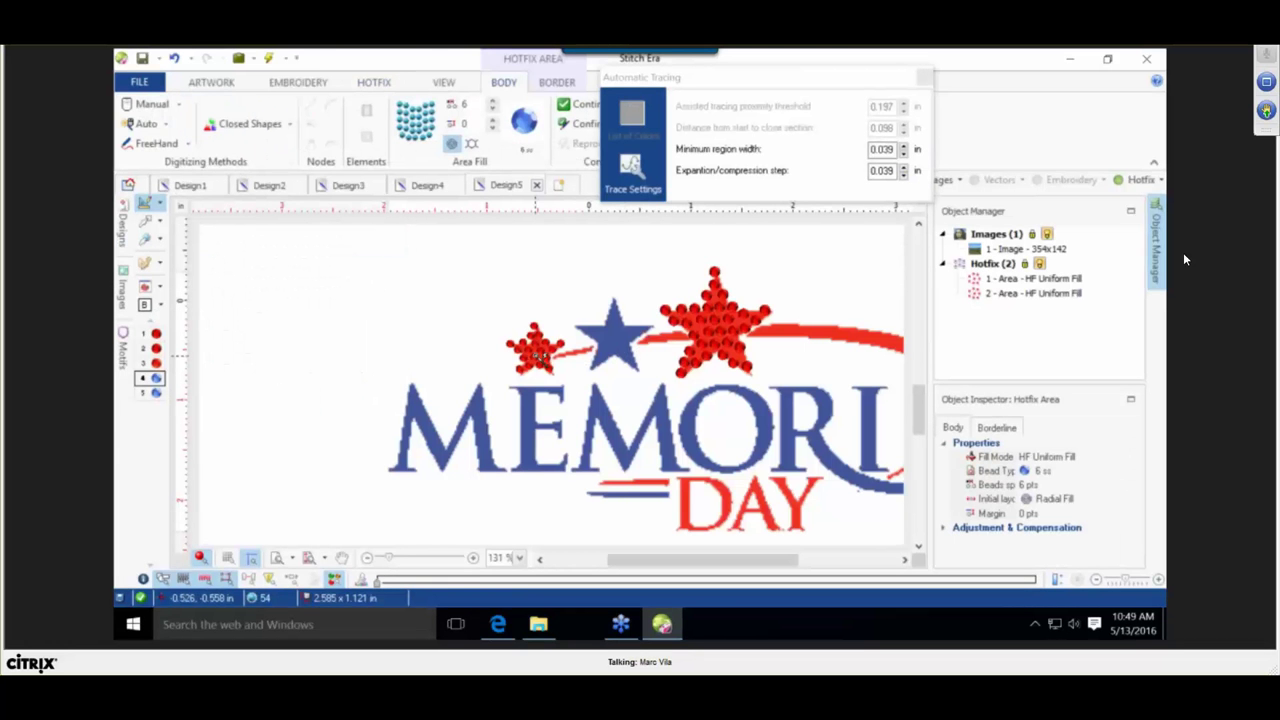
{"action": "left_click", "coordinate": [621, 336]}
Select the blue star's fill, set its beads spacing to 3 pts and change its initial layout to Hexagon.
{"action": "left_click", "coordinate": [147, 220]}
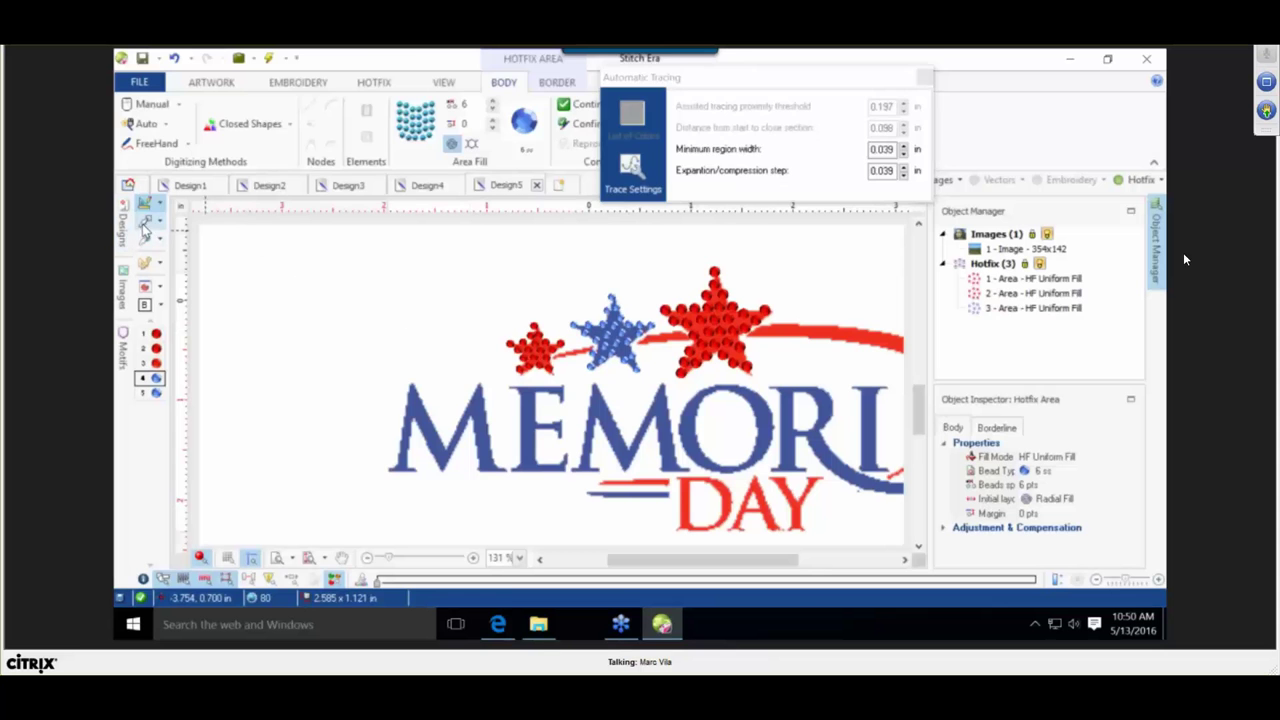
{"action": "left_click", "coordinate": [443, 82]}
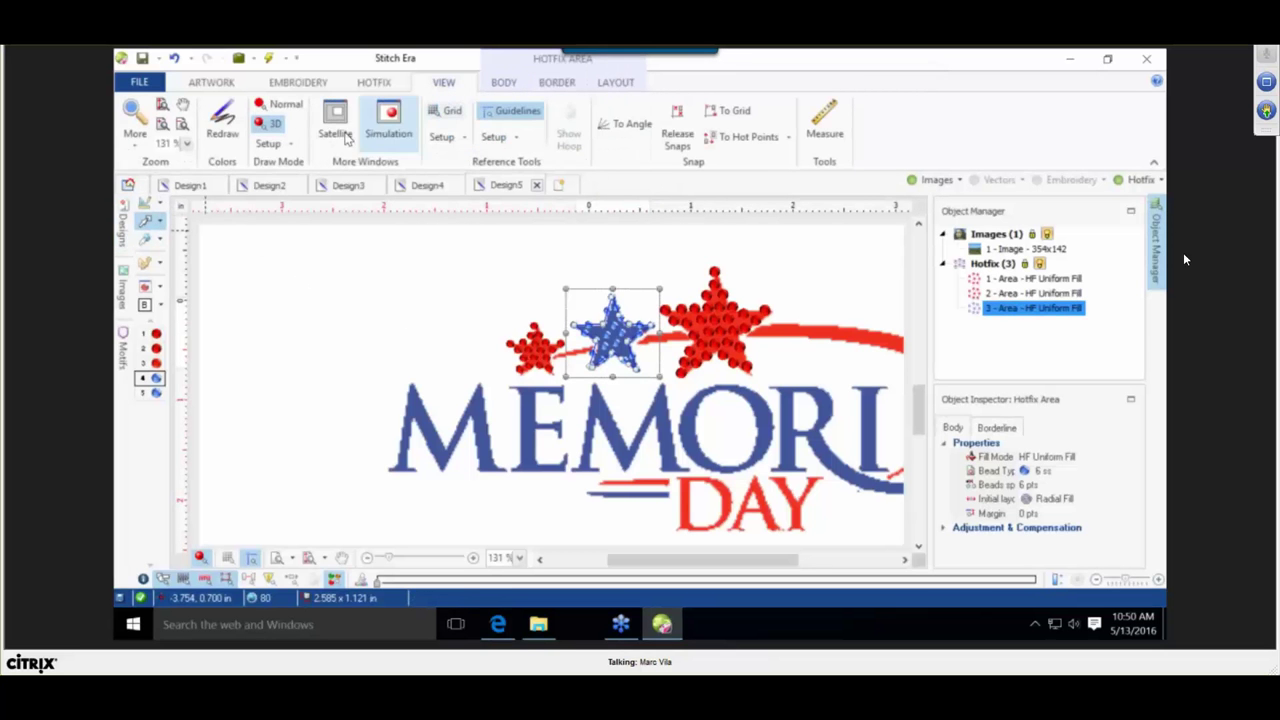
{"action": "left_click", "coordinate": [443, 314]}
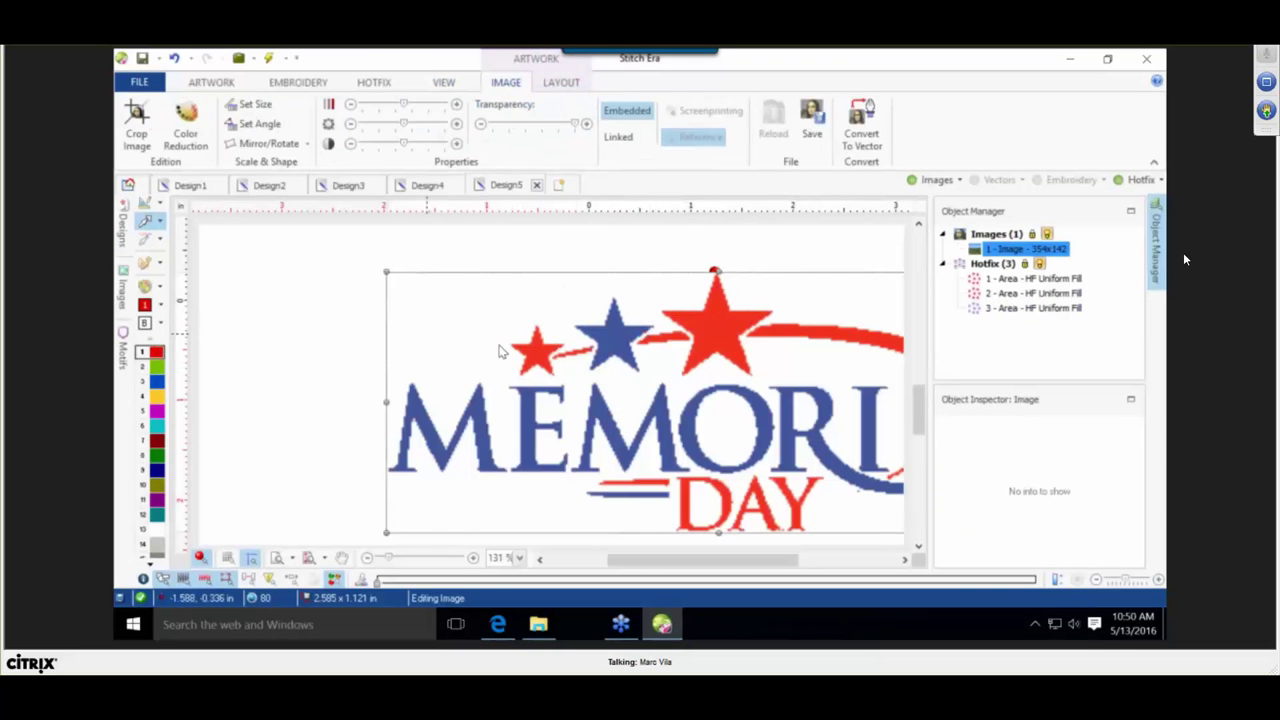
{"action": "left_click", "coordinate": [610, 340]}
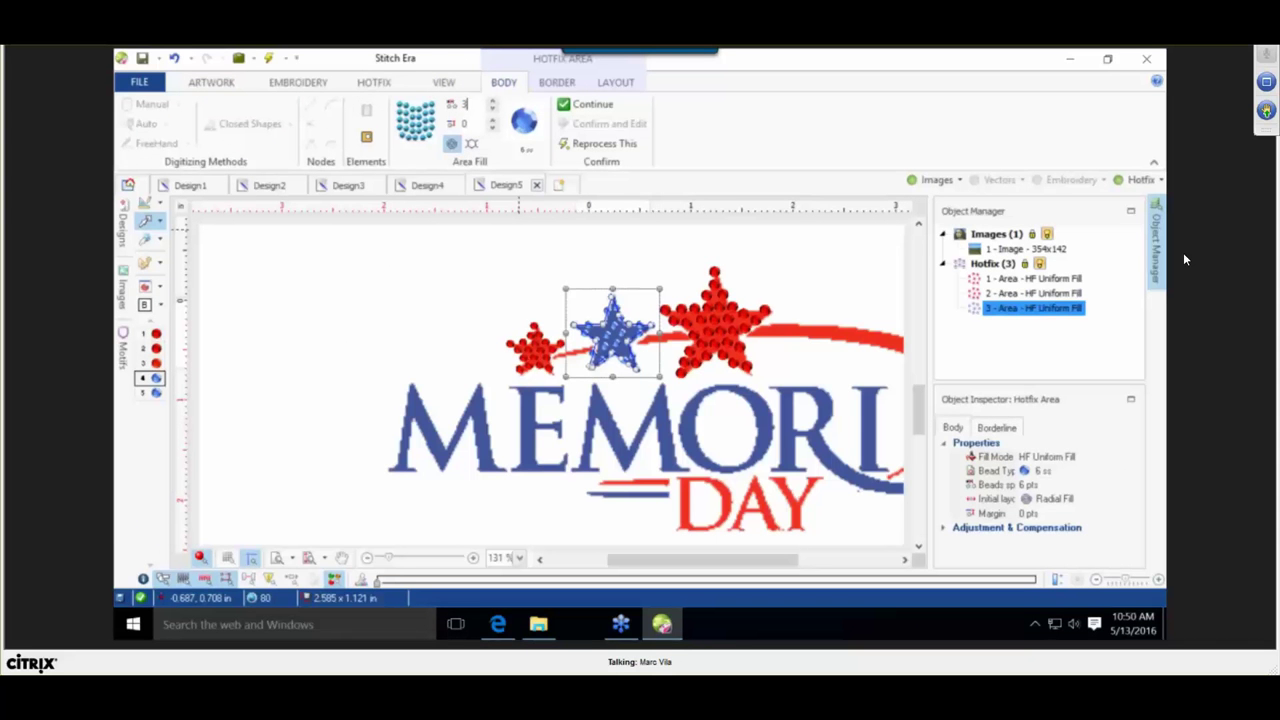
{"action": "type", "text": "3"}
{"action": "key", "text": "Return"}
{"action": "left_click", "coordinate": [471, 143]}
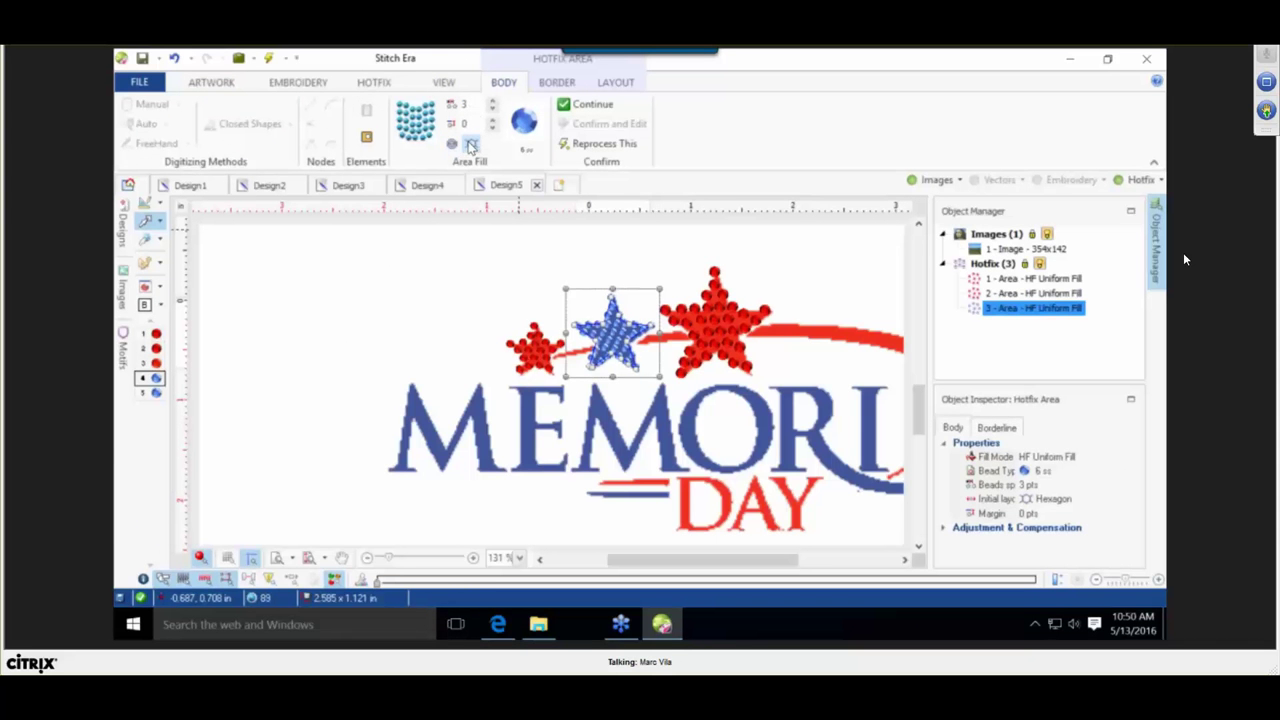
Check the blue star's beads with the background image hidden, restore the image, and inspect the filled stars up close.
{"action": "left_click", "coordinate": [938, 181]}
{"action": "left_click", "coordinate": [940, 185]}
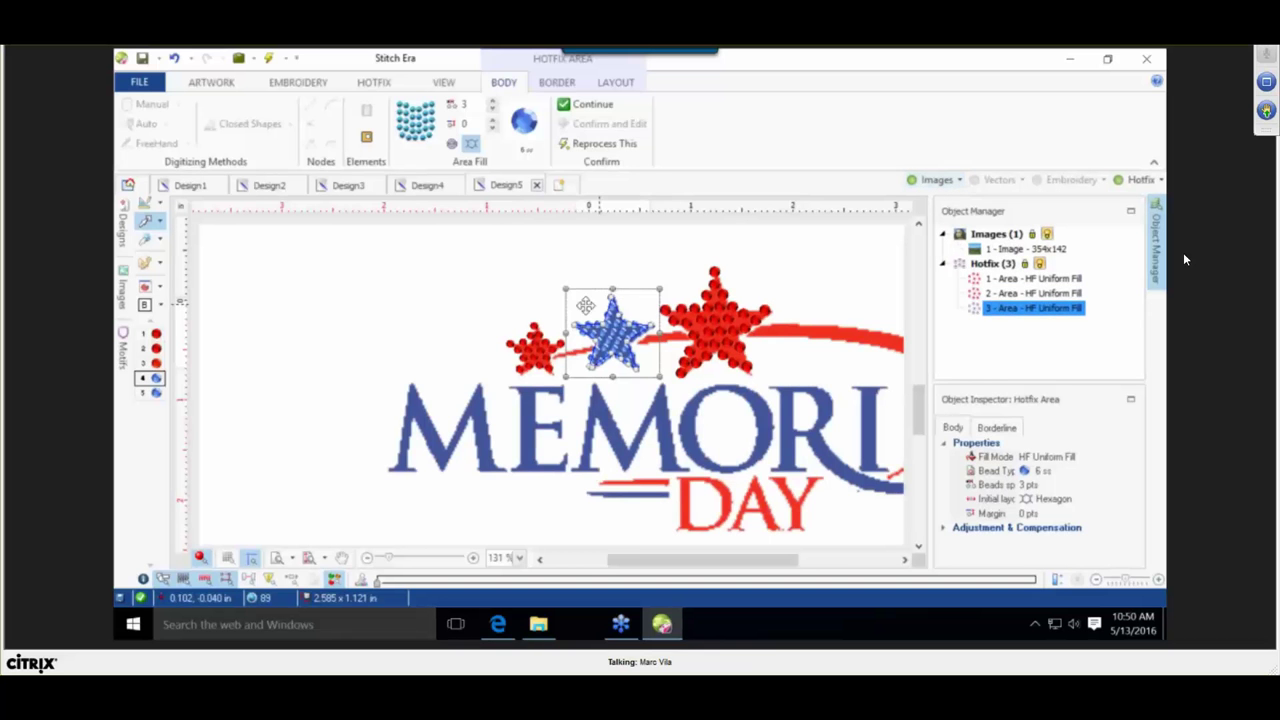
{"action": "left_click", "coordinate": [366, 363]}
{"action": "scroll", "coordinate": [561, 358], "scroll_direction": "up", "scroll_amount": 3}
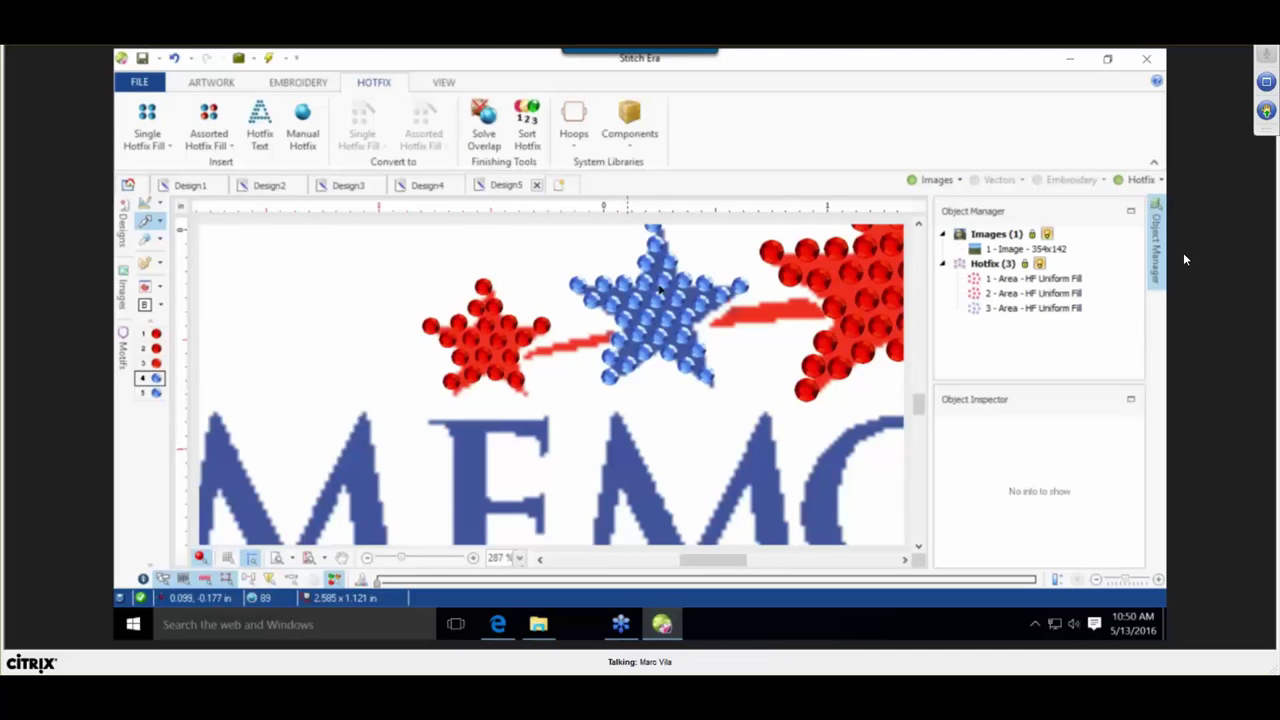
{"action": "scroll", "coordinate": [690, 295], "scroll_direction": "down", "scroll_amount": 3}
{"action": "scroll", "coordinate": [727, 315], "scroll_direction": "down", "scroll_amount": 1}
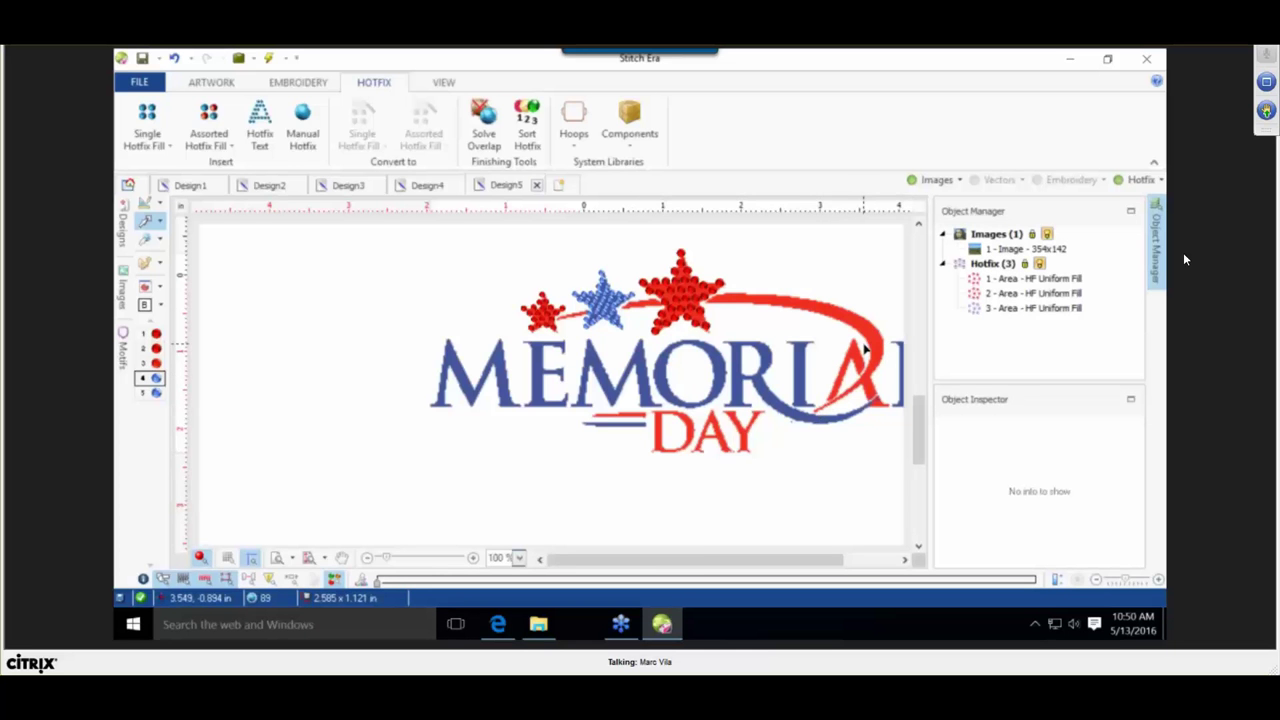
Create a single hotfix uniform fill with red bead 1 on the red swoosh that runs into the letter A.
{"action": "scroll", "coordinate": [866, 349], "scroll_direction": "up", "scroll_amount": 2}
{"action": "left_click", "coordinate": [878, 296]}
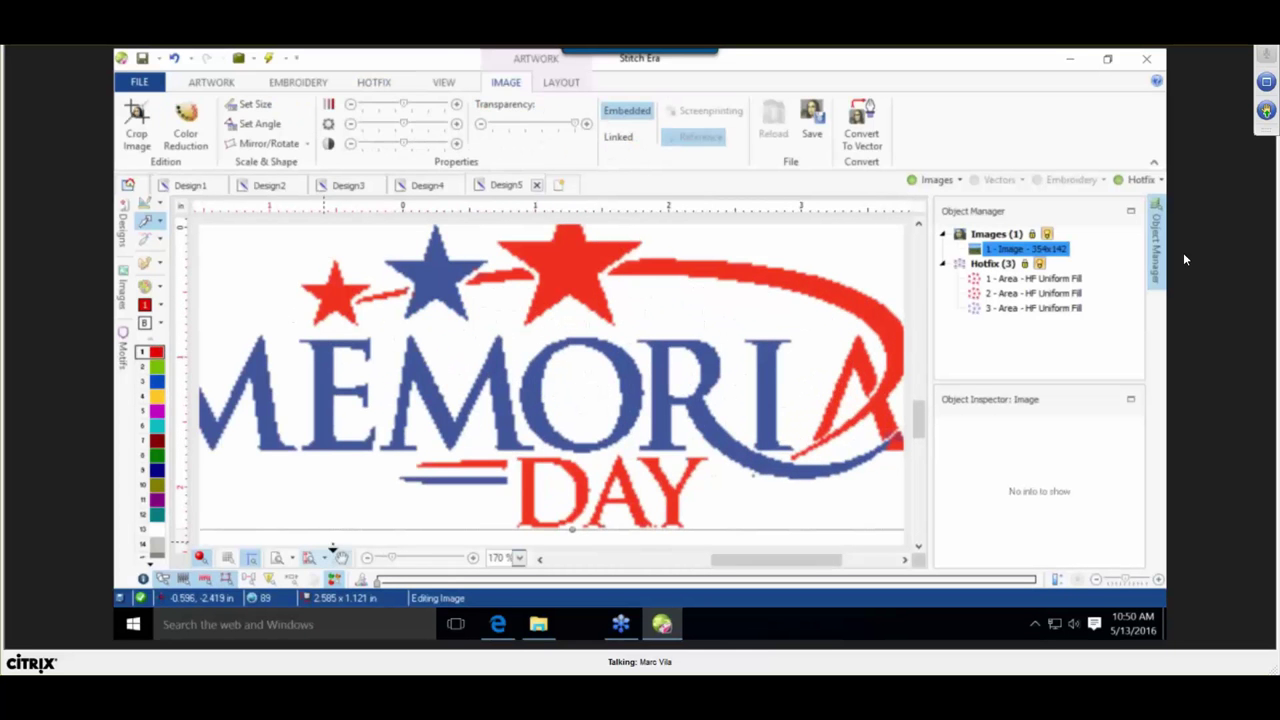
{"action": "left_click", "coordinate": [333, 539]}
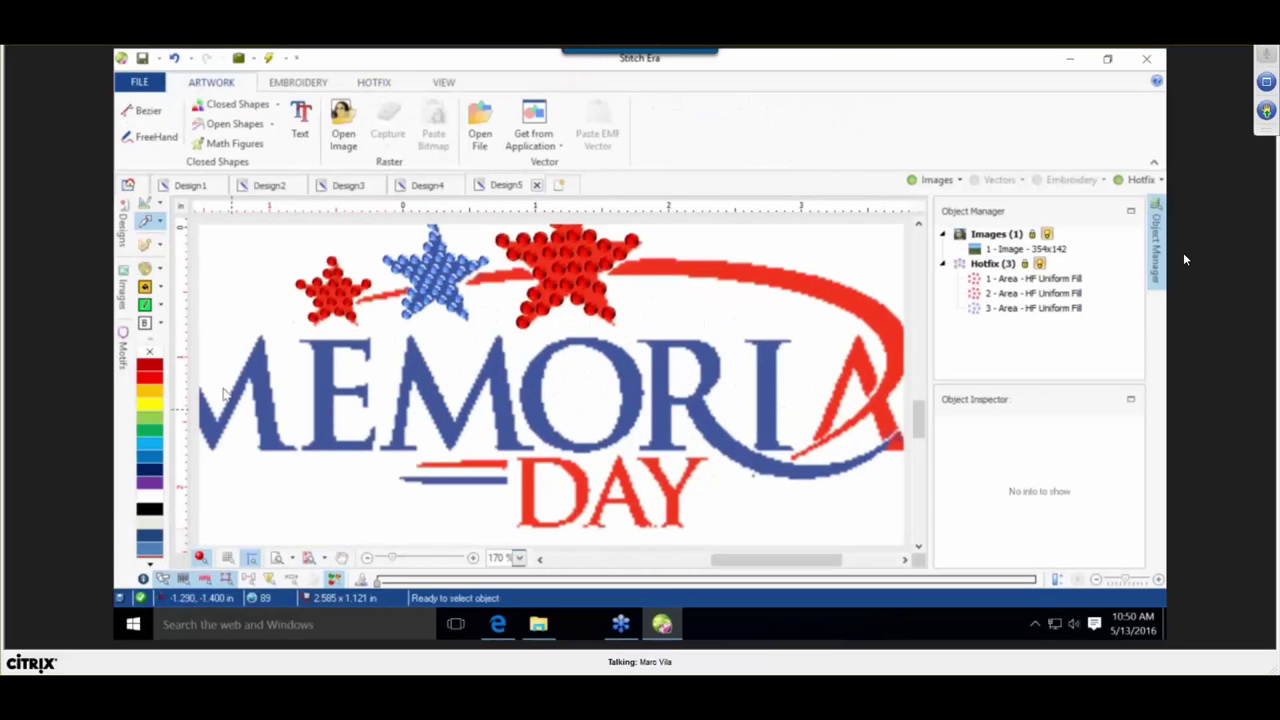
{"action": "left_click", "coordinate": [378, 84]}
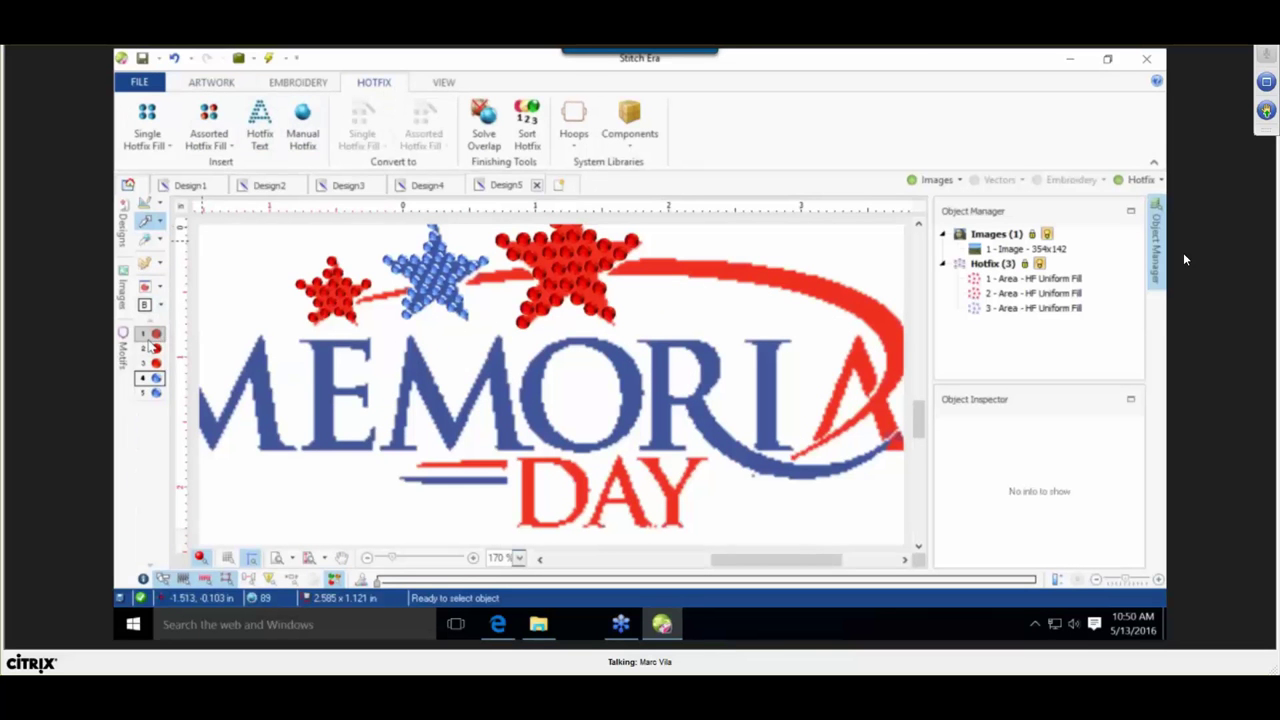
{"action": "left_click", "coordinate": [167, 146]}
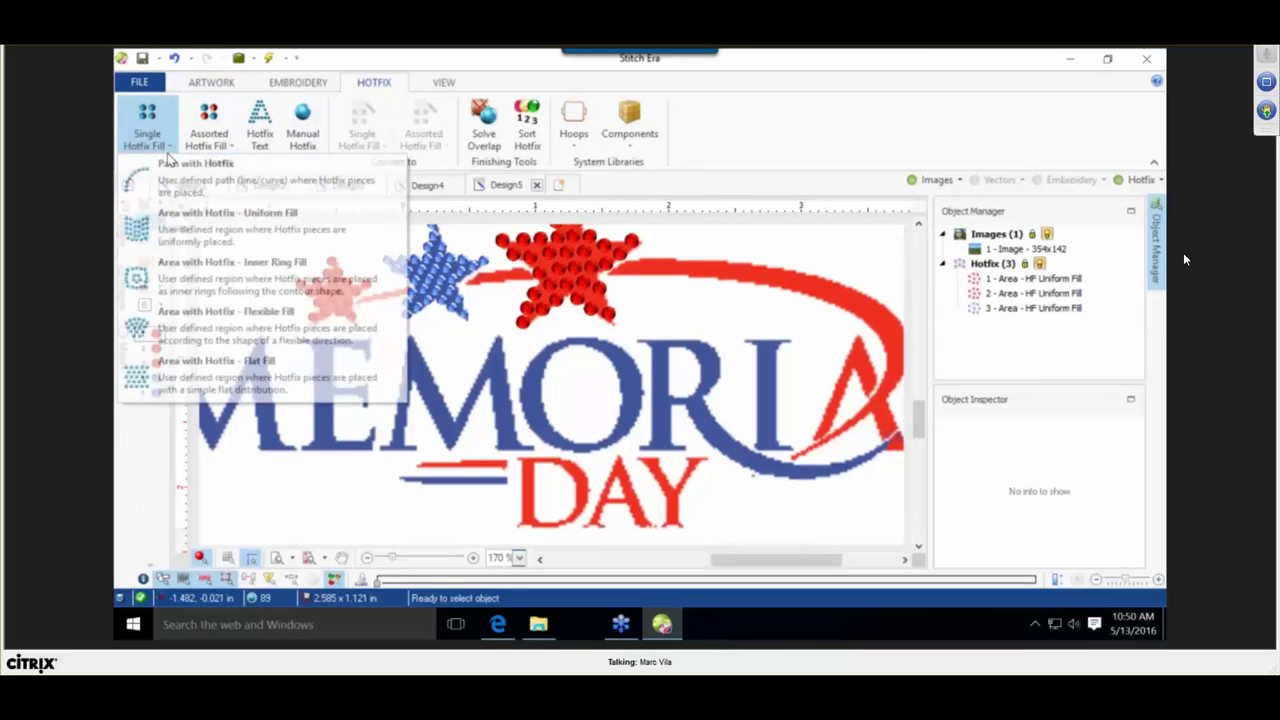
{"action": "left_click", "coordinate": [228, 213]}
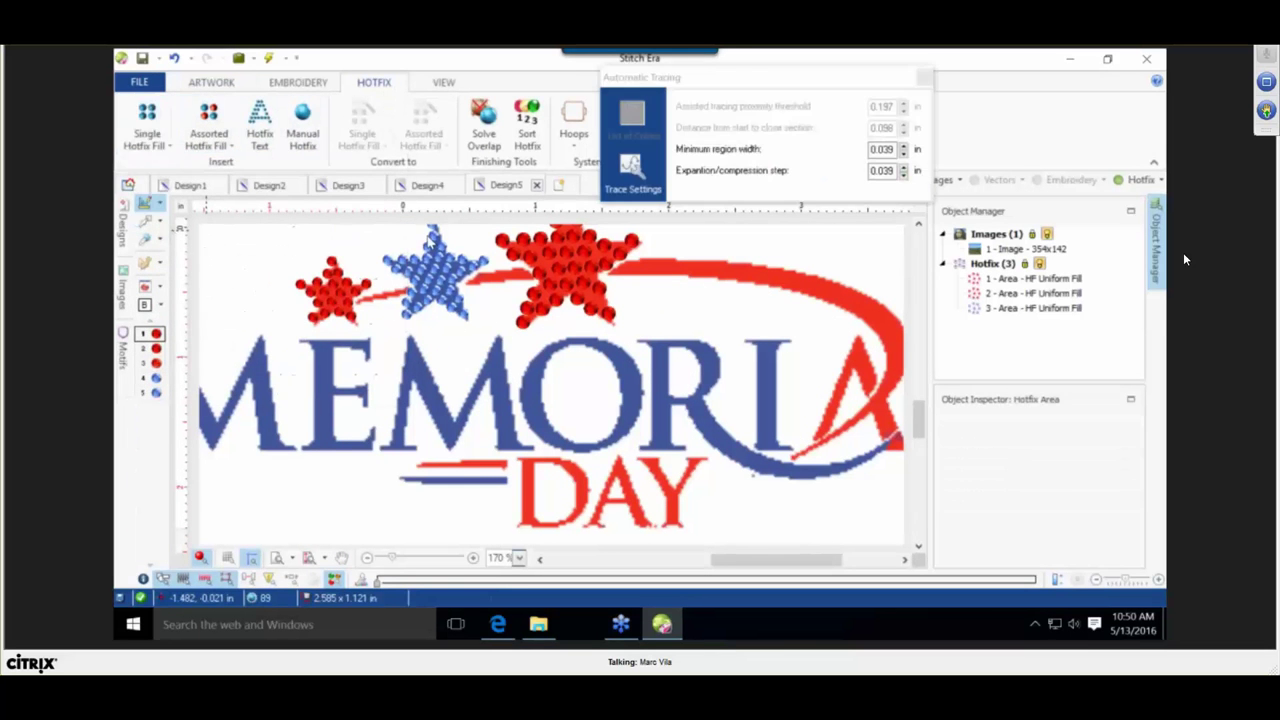
{"action": "left_click", "coordinate": [827, 296]}
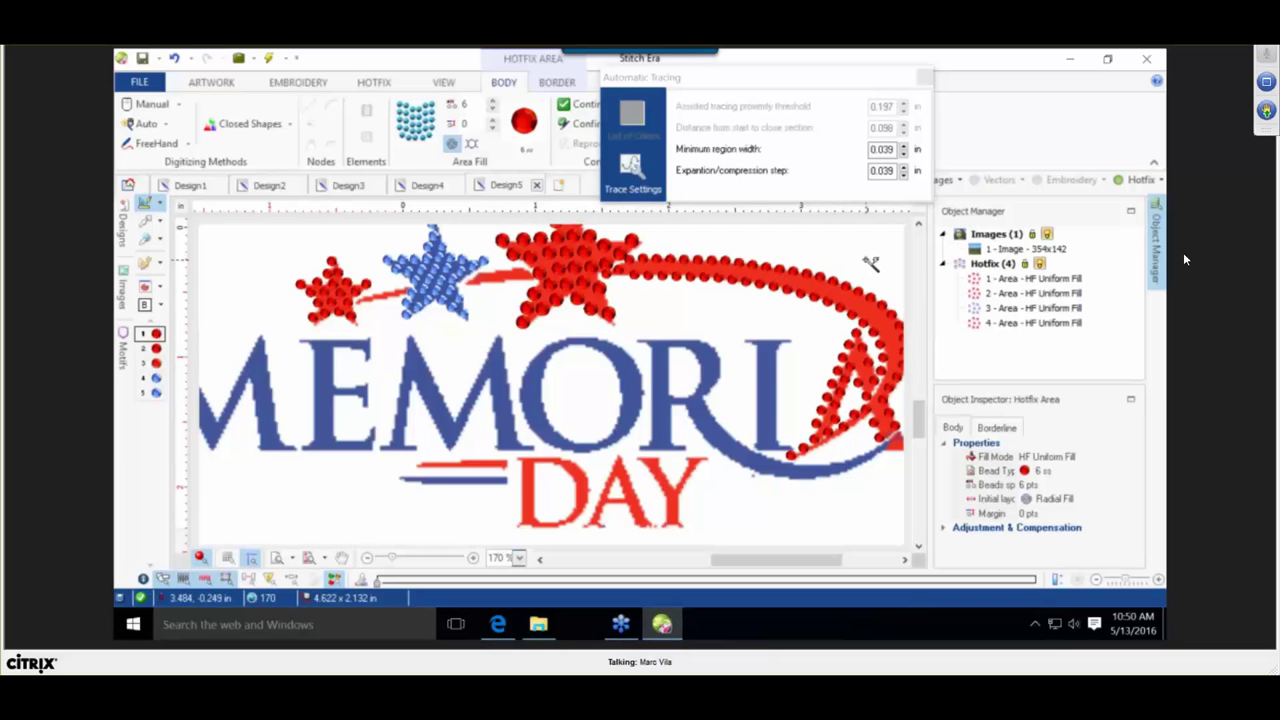
Hide the background image, select the red swoosh fill and try the Hexagon initial layout on it.
{"action": "left_click", "coordinate": [963, 181]}
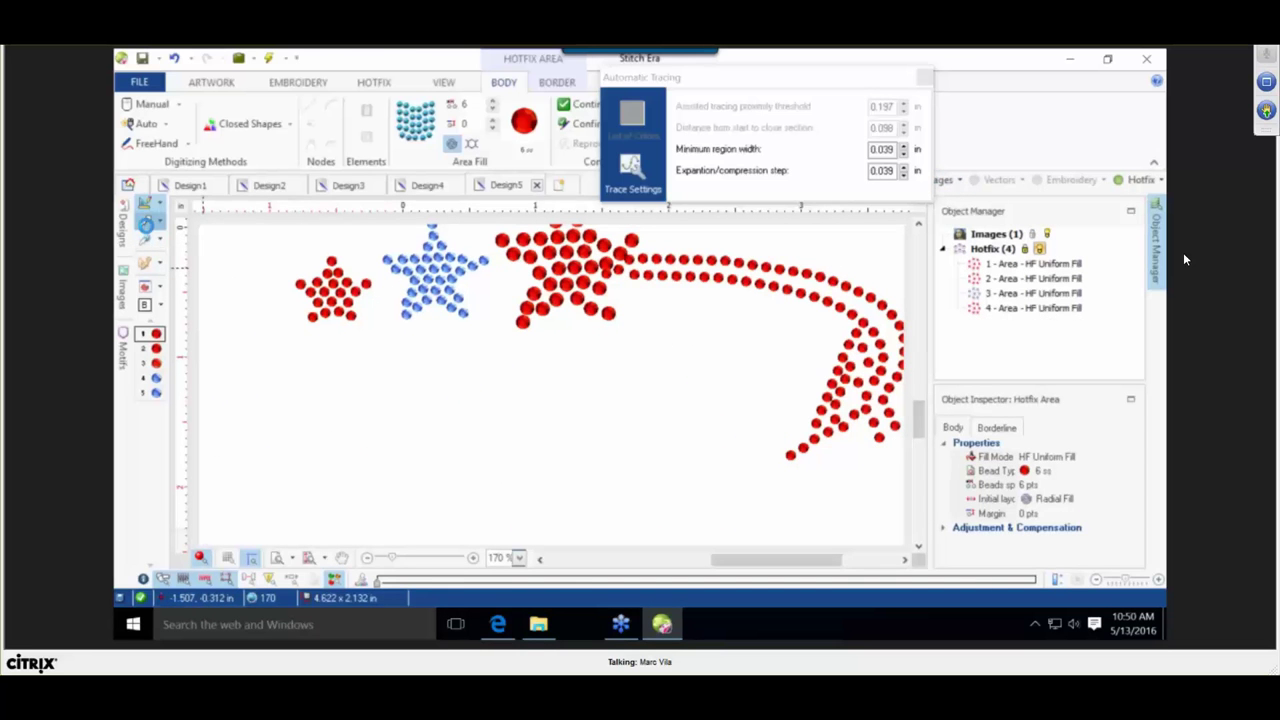
{"action": "left_click", "coordinate": [147, 222]}
{"action": "left_click", "coordinate": [471, 143]}
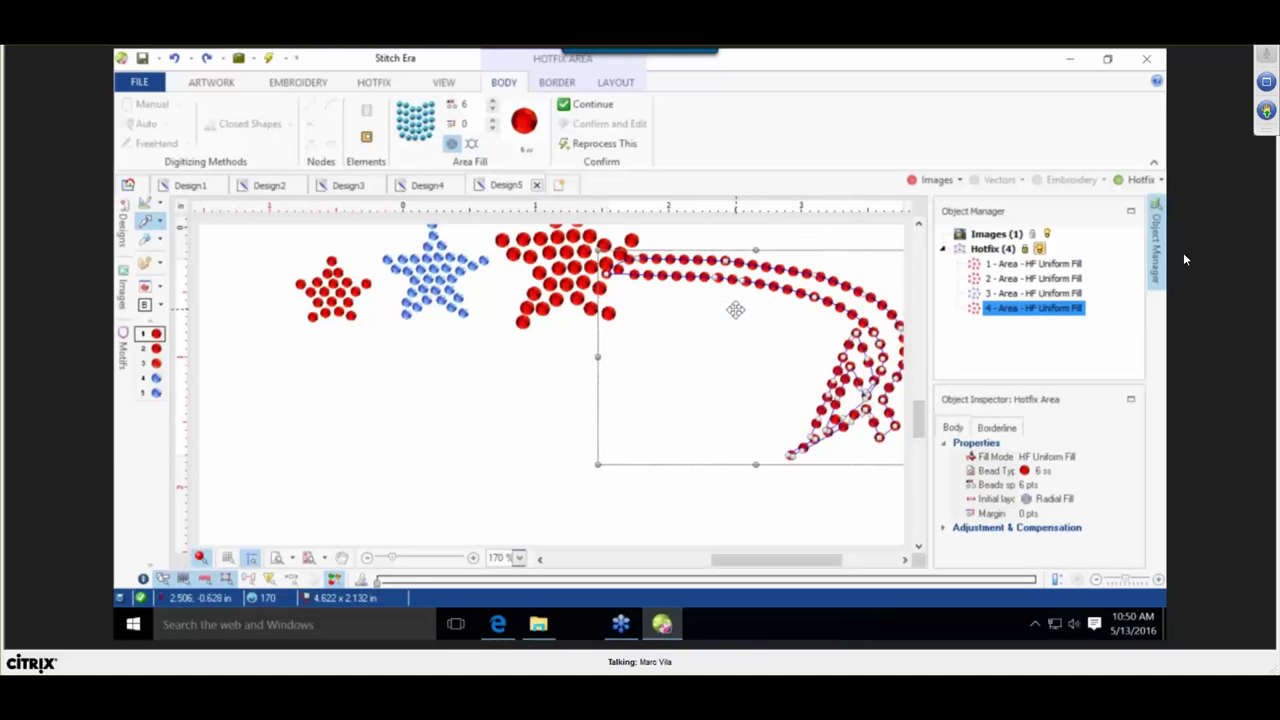
Delete the hotfix fill of the red swoosh and show the background image again.
{"action": "key", "text": "Delete"}
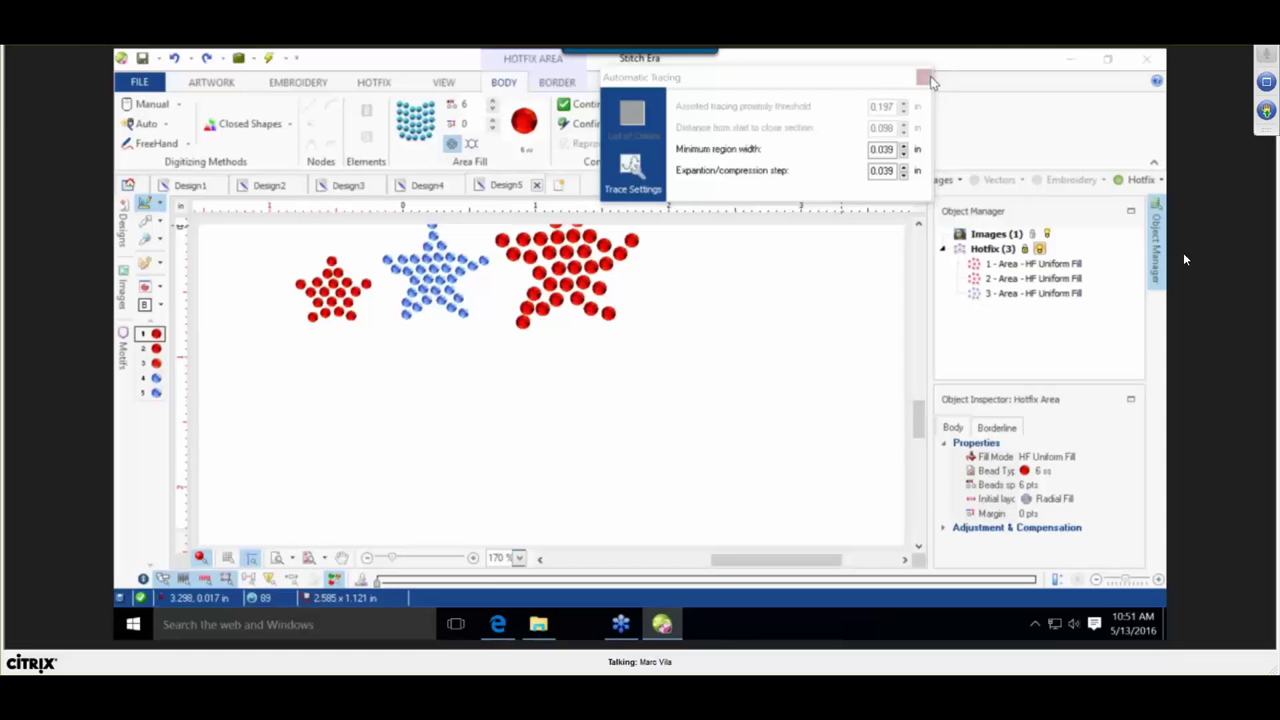
{"action": "left_click", "coordinate": [934, 179]}
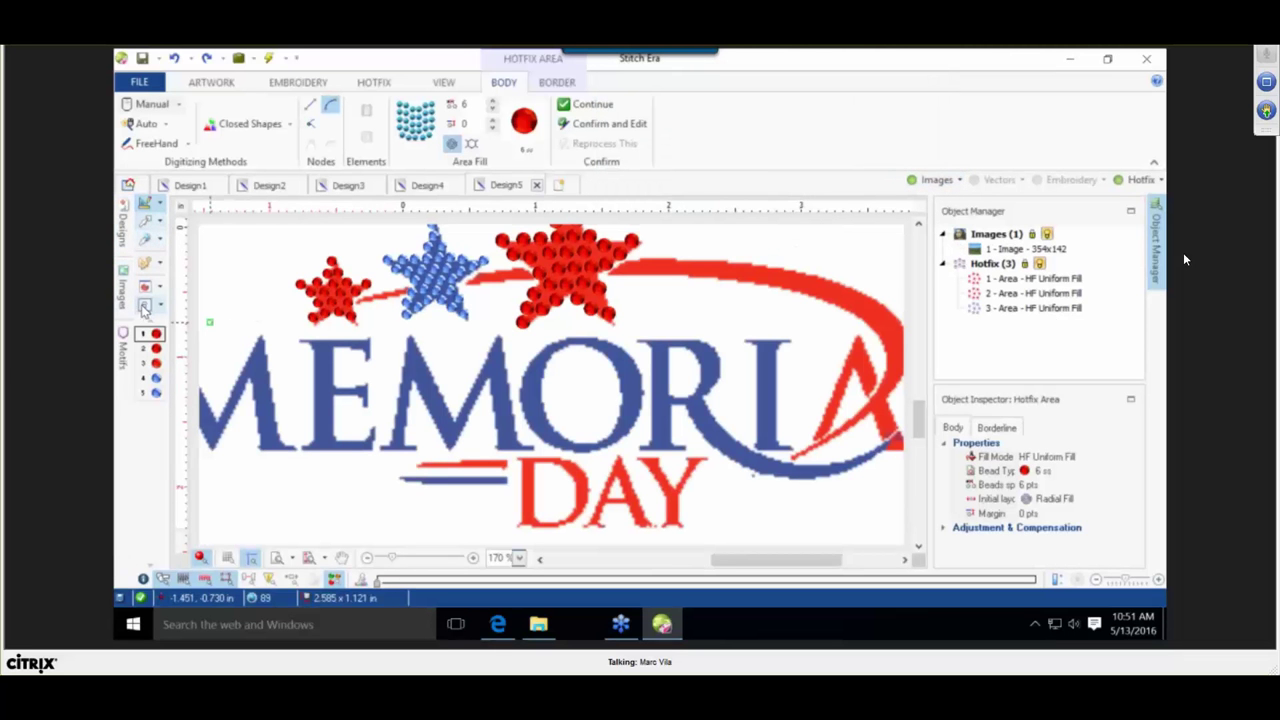
Place four red 6 ss beads manually along the swoosh between the small red star and the blue star, undoing the stray bead.
{"action": "left_click", "coordinate": [368, 84]}
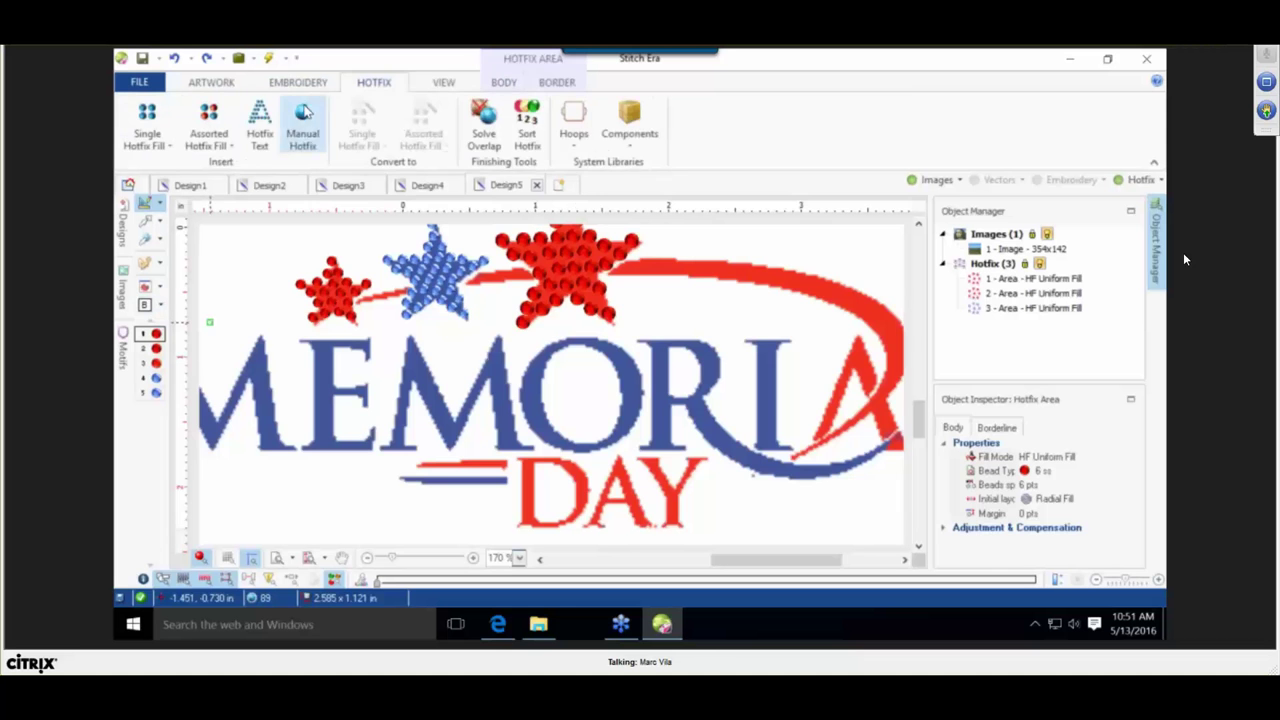
{"action": "left_click", "coordinate": [337, 134]}
{"action": "scroll", "coordinate": [292, 303], "scroll_direction": "up", "scroll_amount": 1}
{"action": "scroll", "coordinate": [292, 303], "scroll_direction": "up", "scroll_amount": 4}
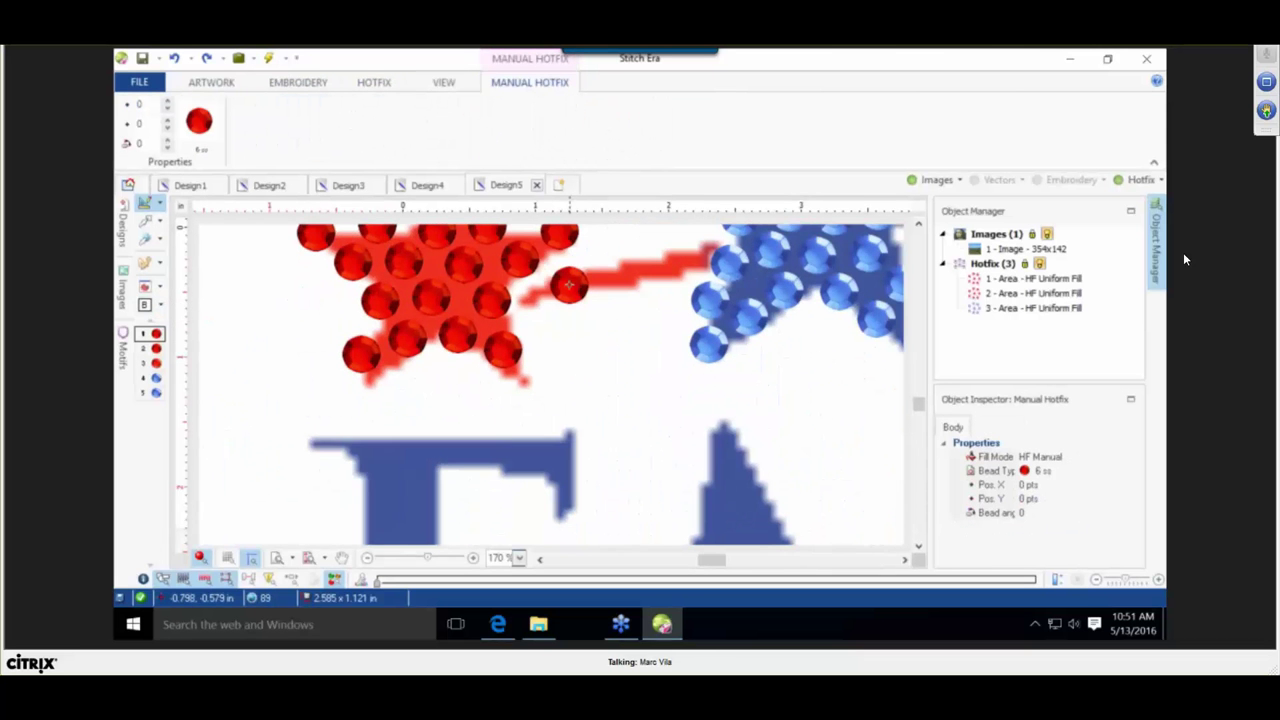
{"action": "left_click", "coordinate": [575, 281]}
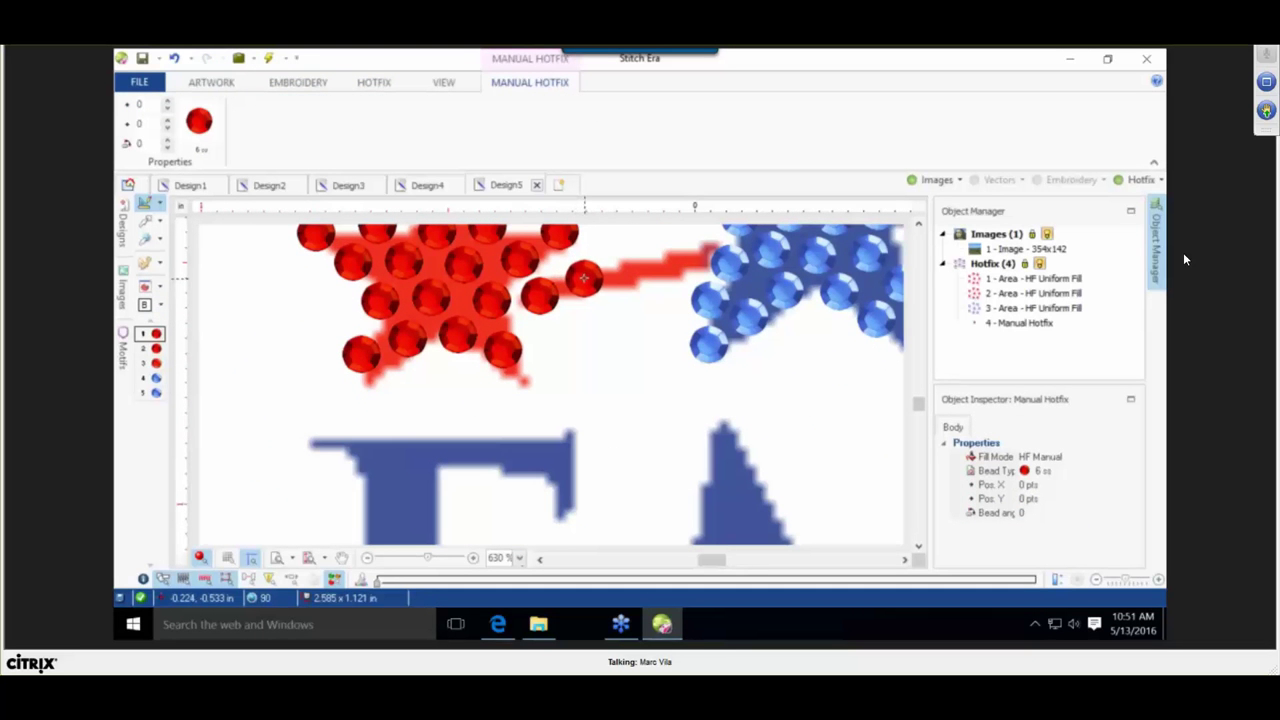
{"action": "left_click", "coordinate": [584, 278]}
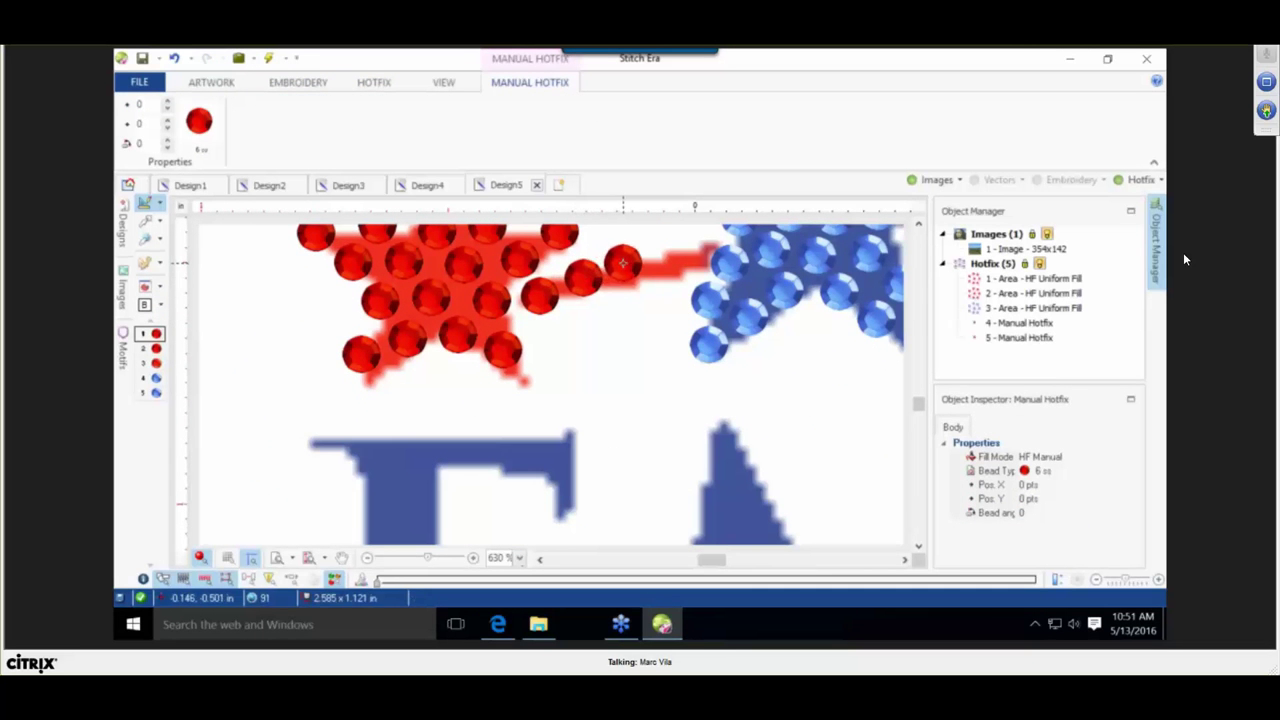
{"action": "left_click", "coordinate": [622, 262]}
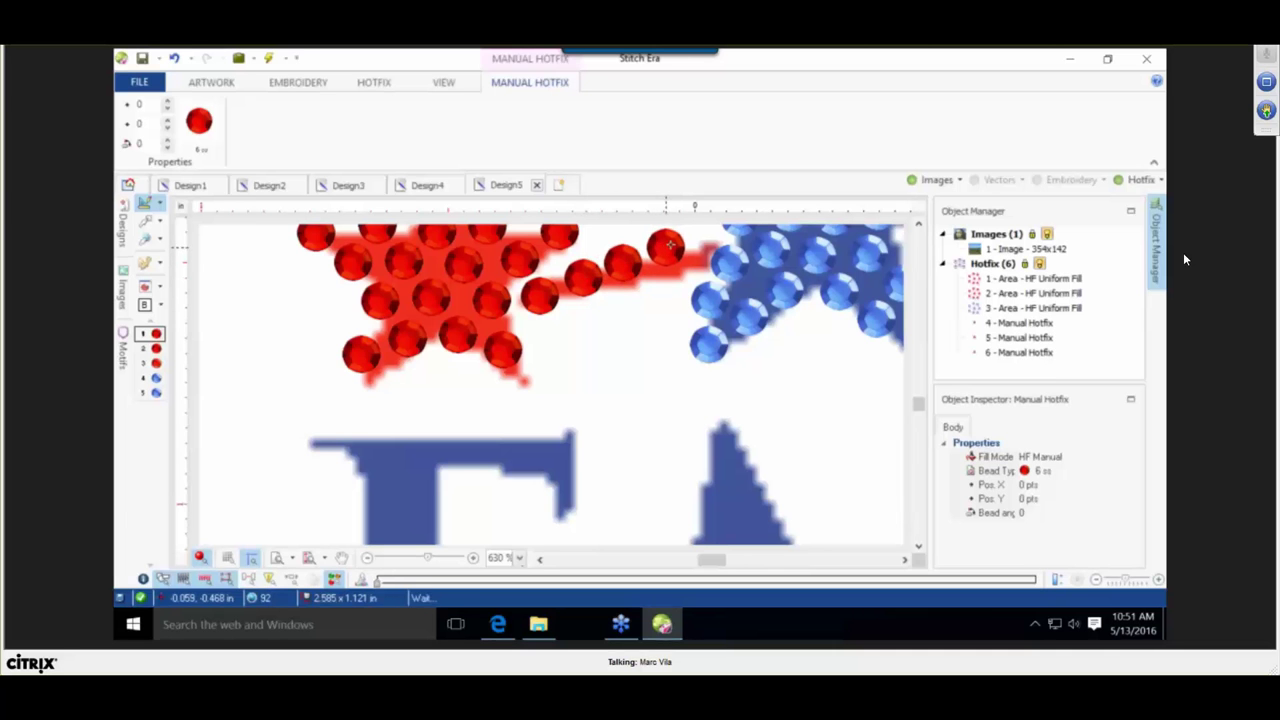
{"action": "left_click", "coordinate": [668, 245]}
{"action": "left_click", "coordinate": [639, 282]}
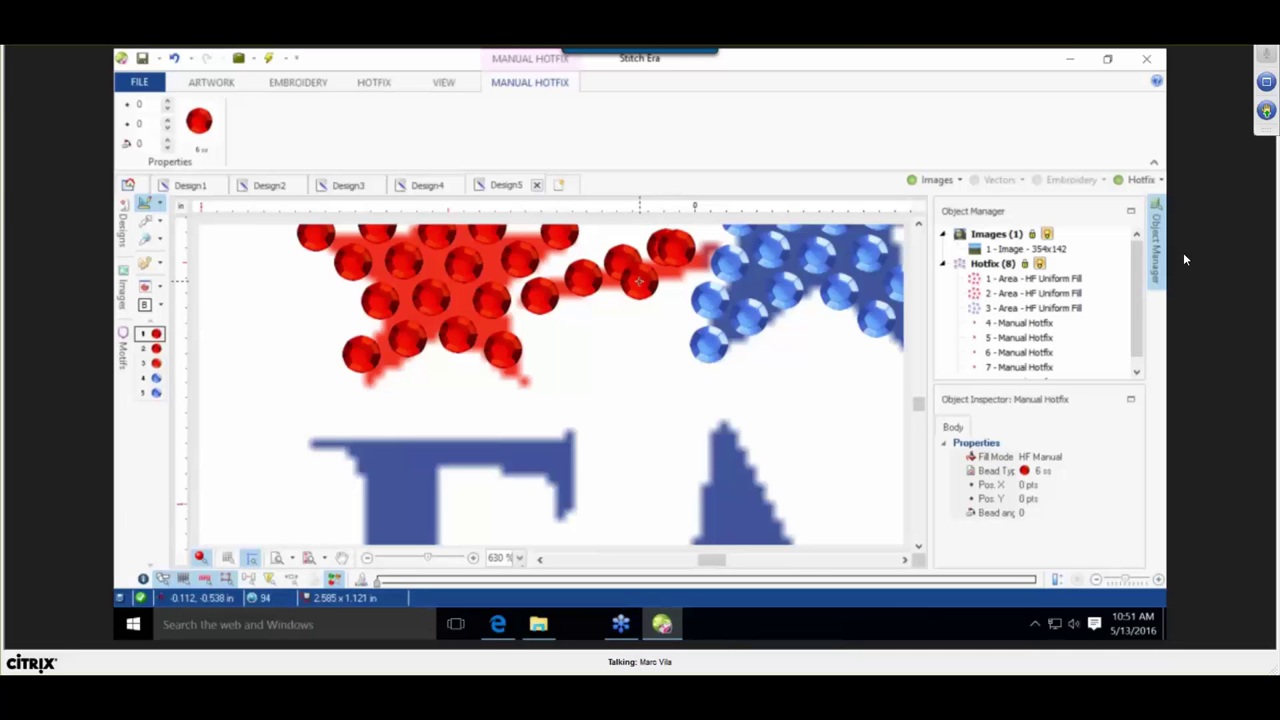
{"action": "key", "text": "ctrl+z"}
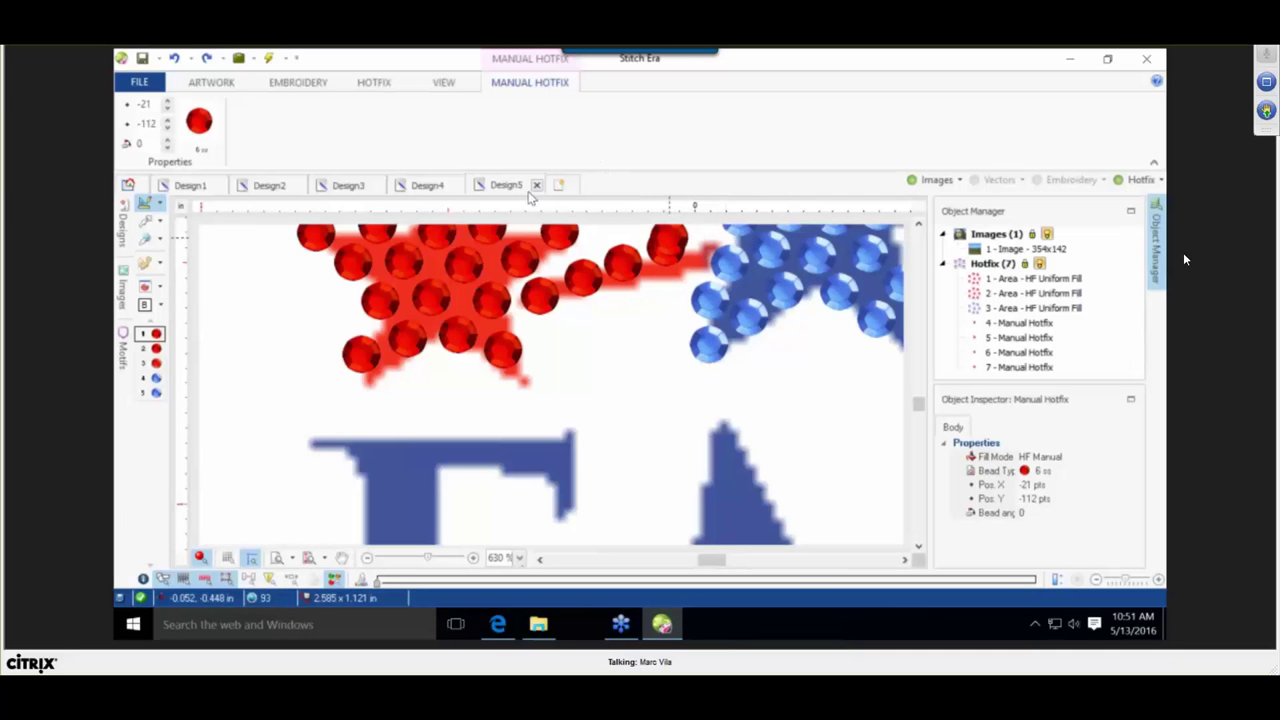
Find the Pan command in the shortcut customization list and enter F1 as its shortcut.
{"action": "left_click", "coordinate": [134, 84]}
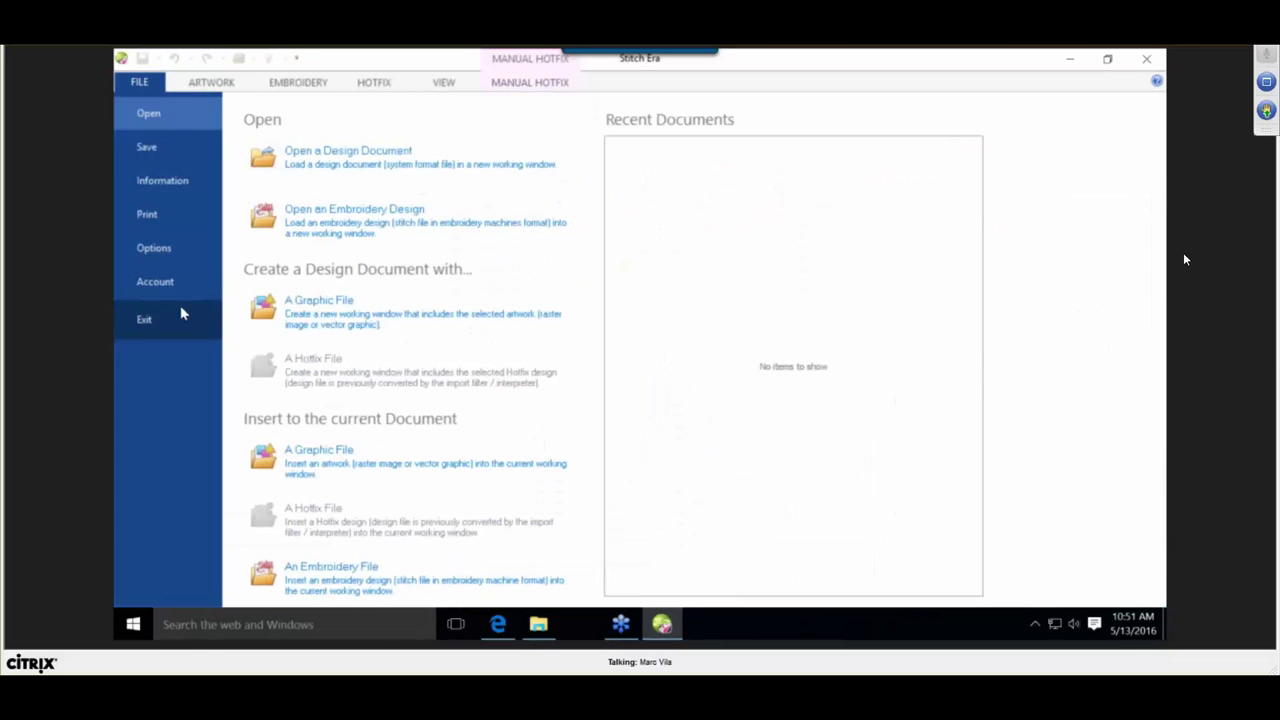
{"action": "left_click", "coordinate": [168, 255]}
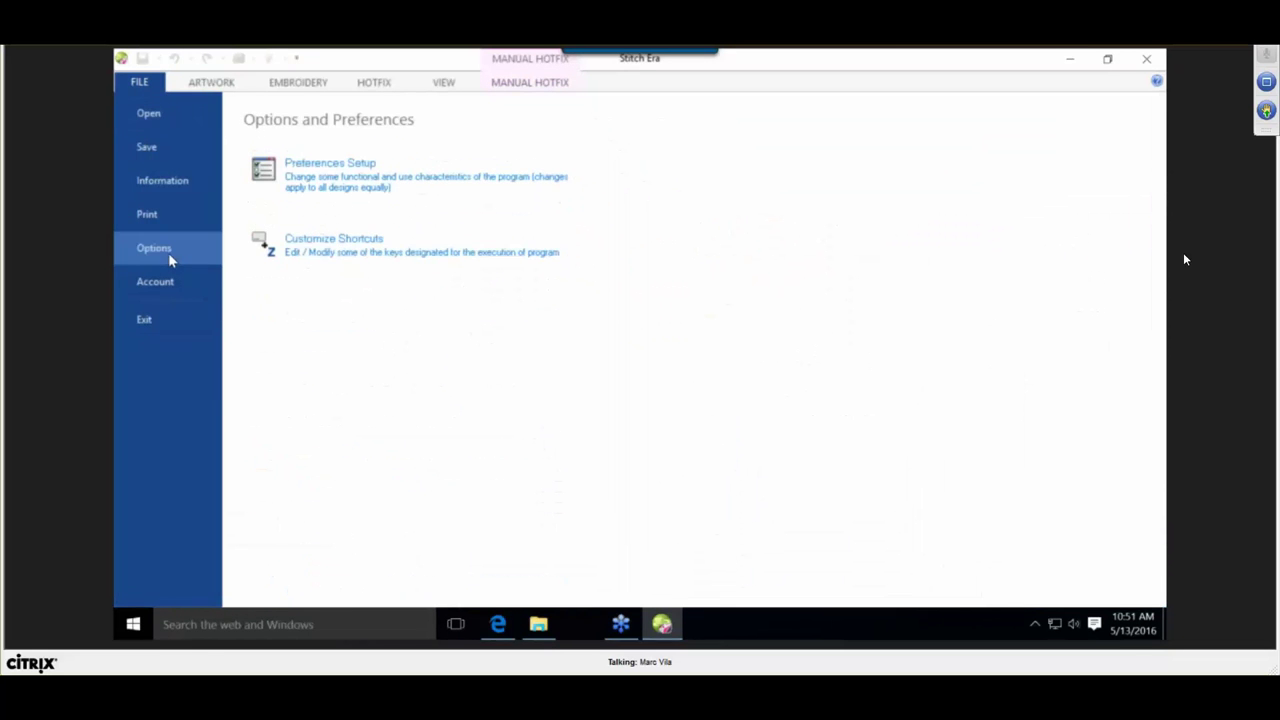
{"action": "left_click", "coordinate": [326, 249]}
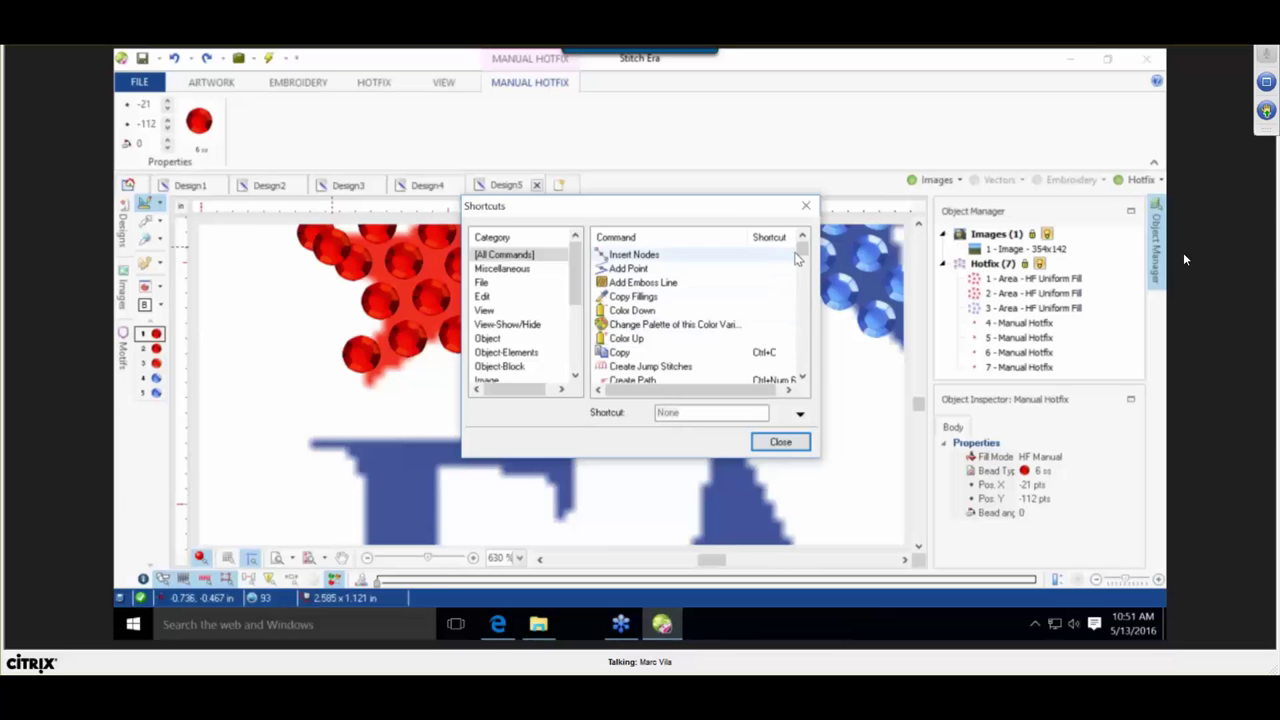
{"action": "left_click_drag", "start_coordinate": [803, 255], "coordinate": [804, 274]}
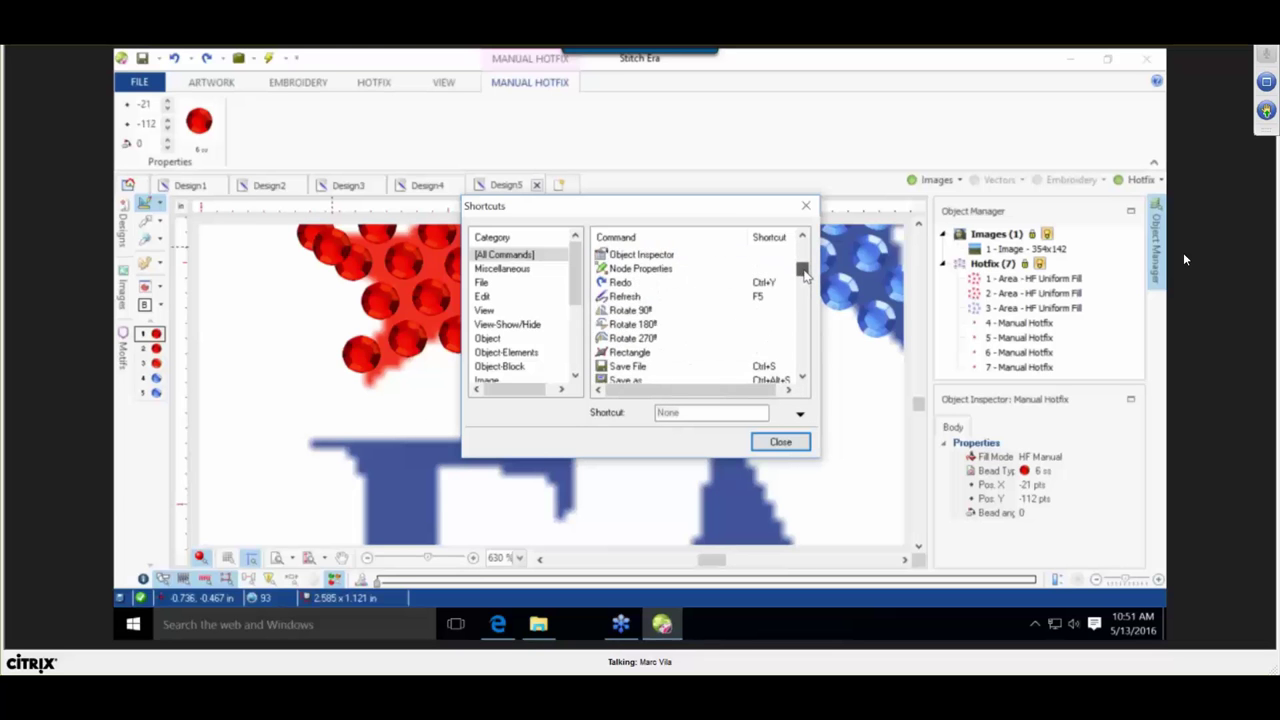
{"action": "scroll", "coordinate": [703, 325], "scroll_direction": "up", "scroll_amount": 7}
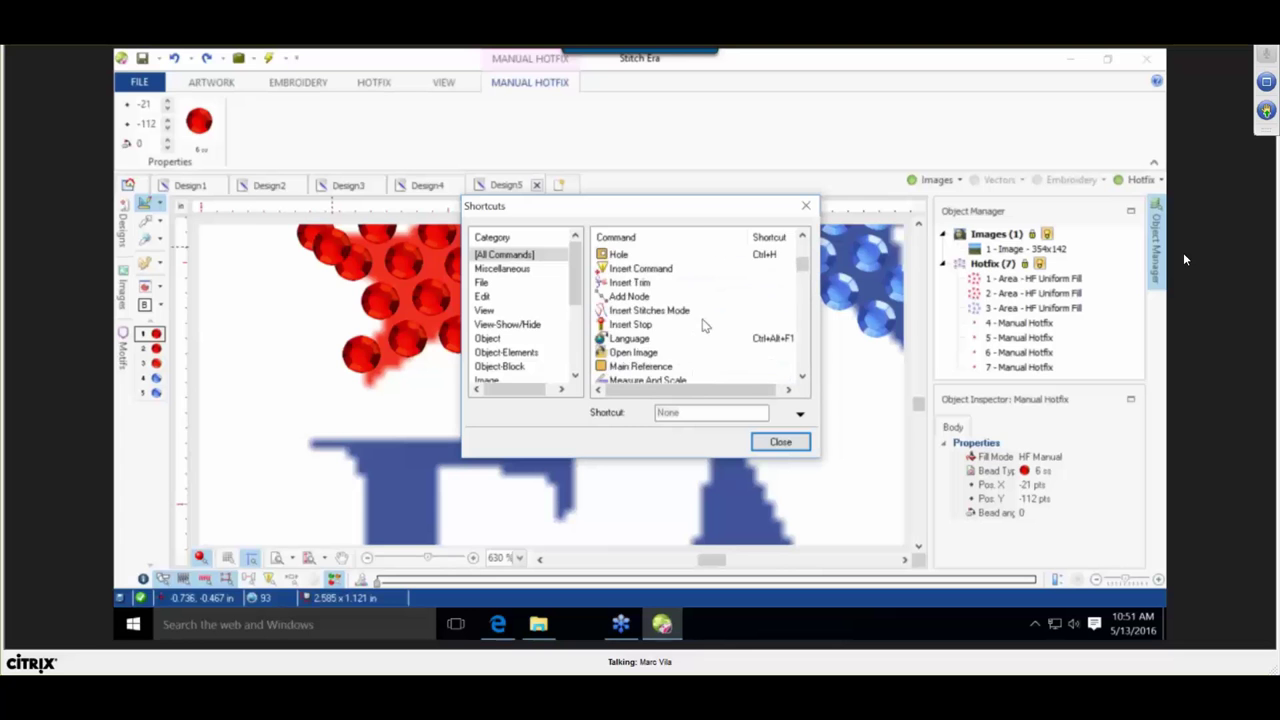
{"action": "scroll", "coordinate": [703, 325], "scroll_direction": "down", "scroll_amount": 3}
{"action": "scroll", "coordinate": [703, 325], "scroll_direction": "down", "scroll_amount": 8}
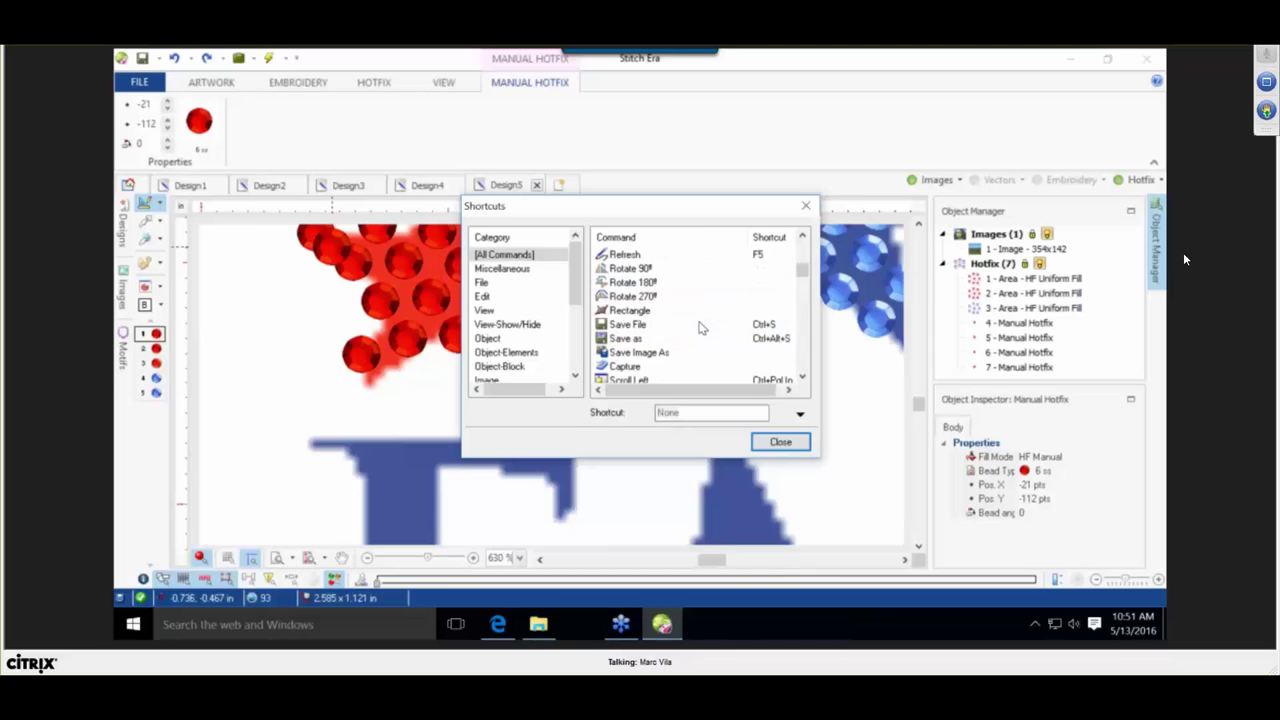
{"action": "scroll", "coordinate": [701, 328], "scroll_direction": "down", "scroll_amount": 10}
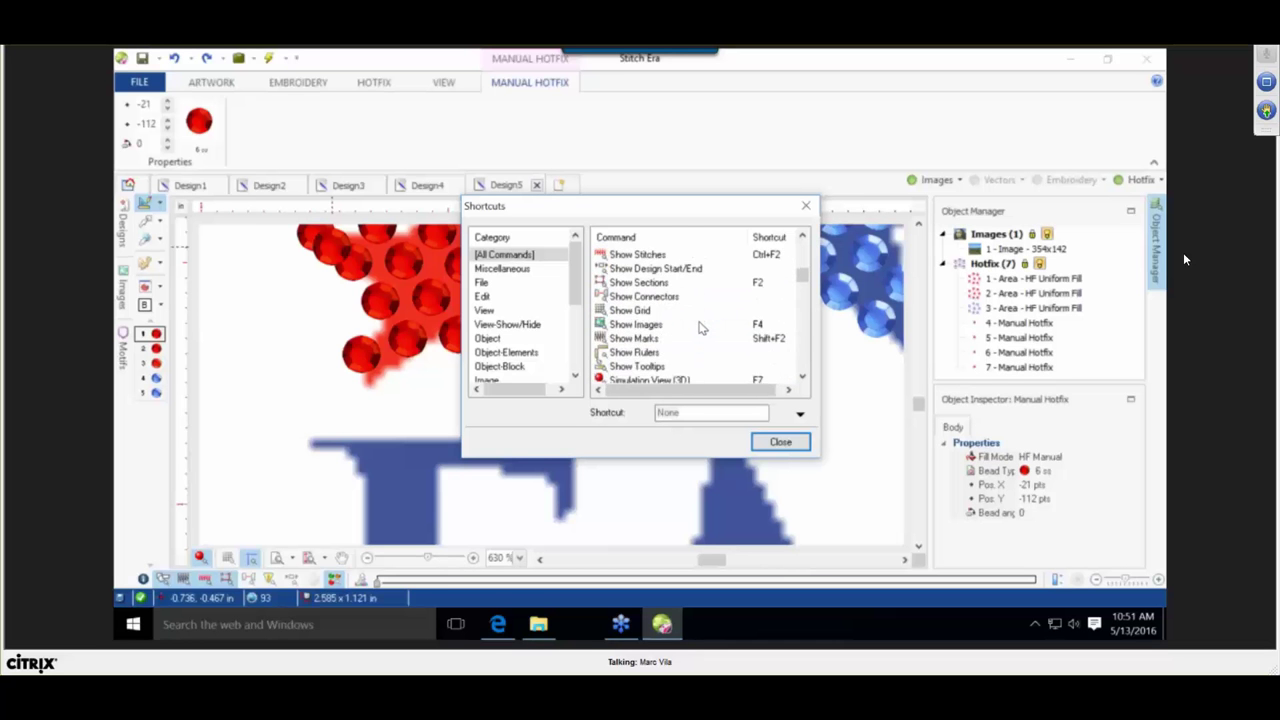
{"action": "scroll", "coordinate": [700, 326], "scroll_direction": "down", "scroll_amount": 4}
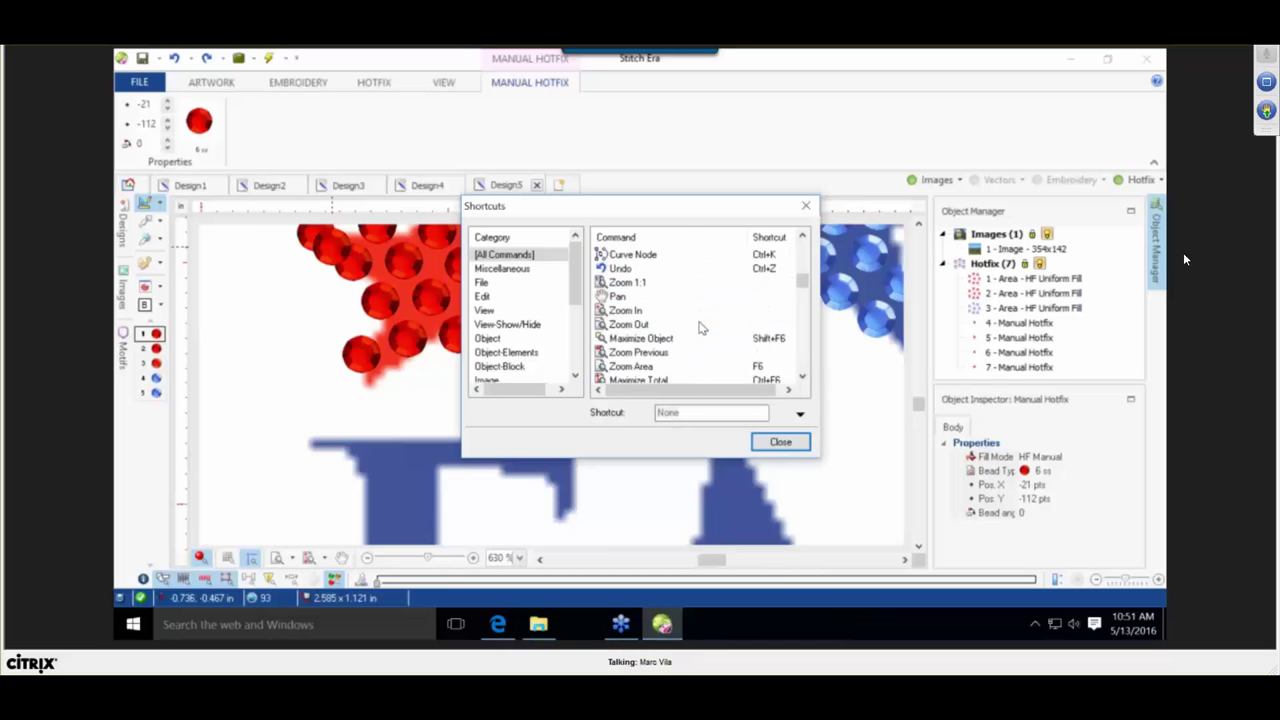
{"action": "left_click", "coordinate": [637, 297]}
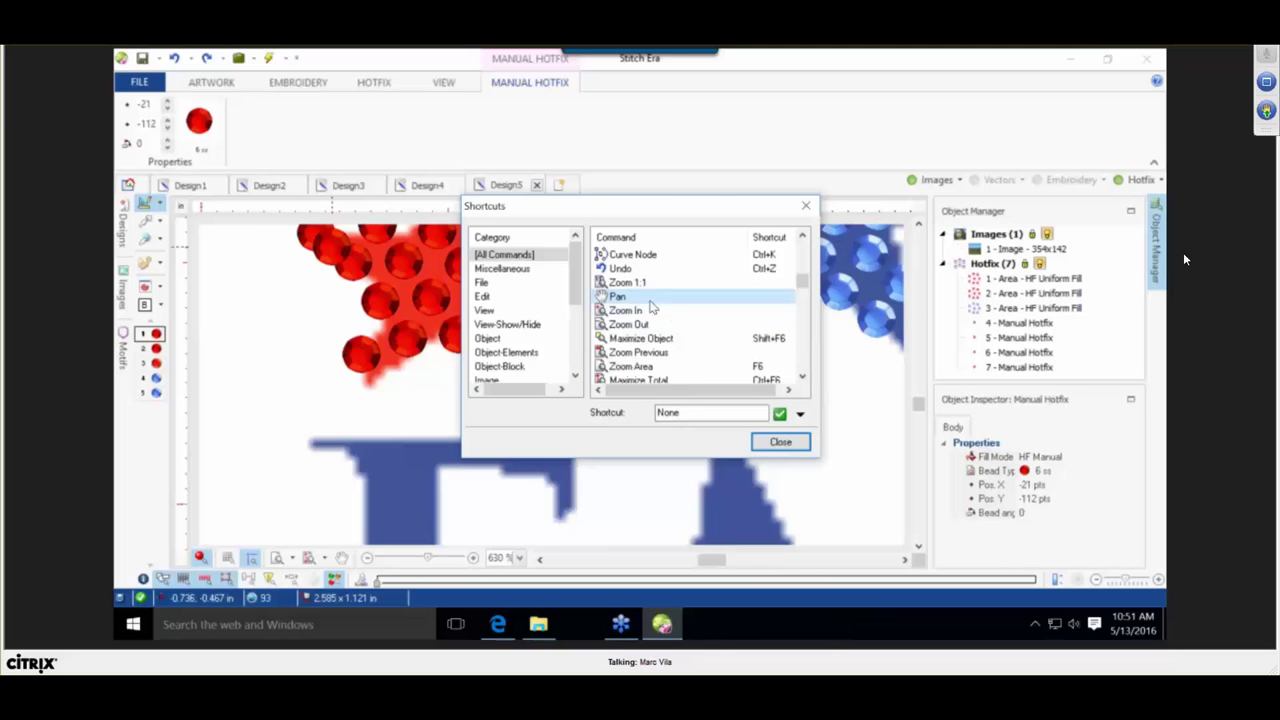
{"action": "left_click", "coordinate": [690, 414]}
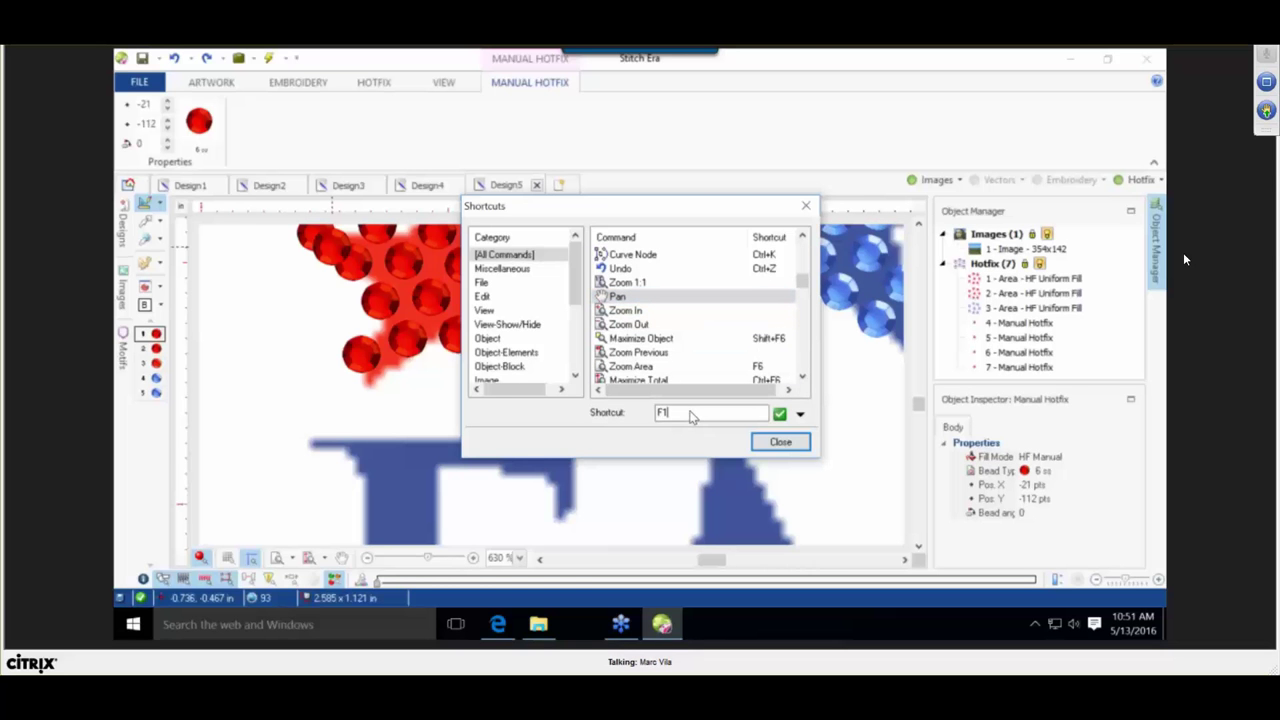
{"action": "left_click", "coordinate": [780, 441]}
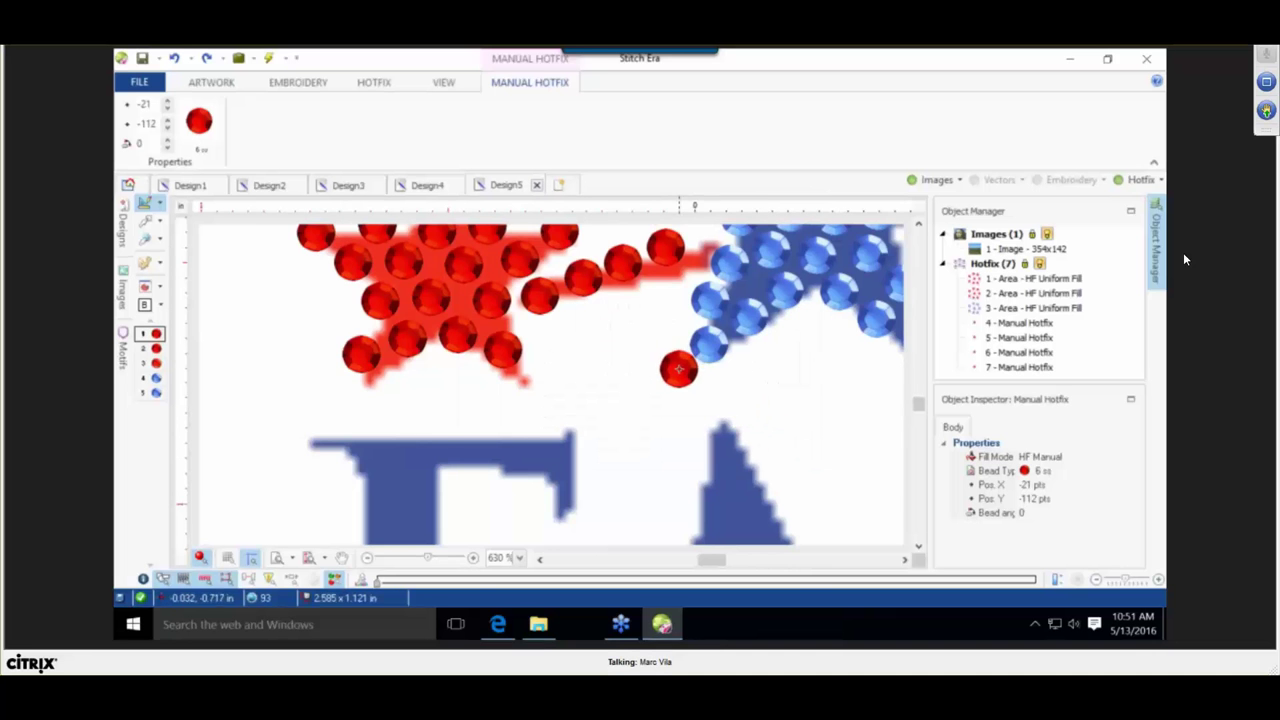
Add one more manual red 6 ss bead where the first swoosh segment meets the blue star.
{"action": "scroll", "coordinate": [676, 368], "scroll_direction": "down", "scroll_amount": 2}
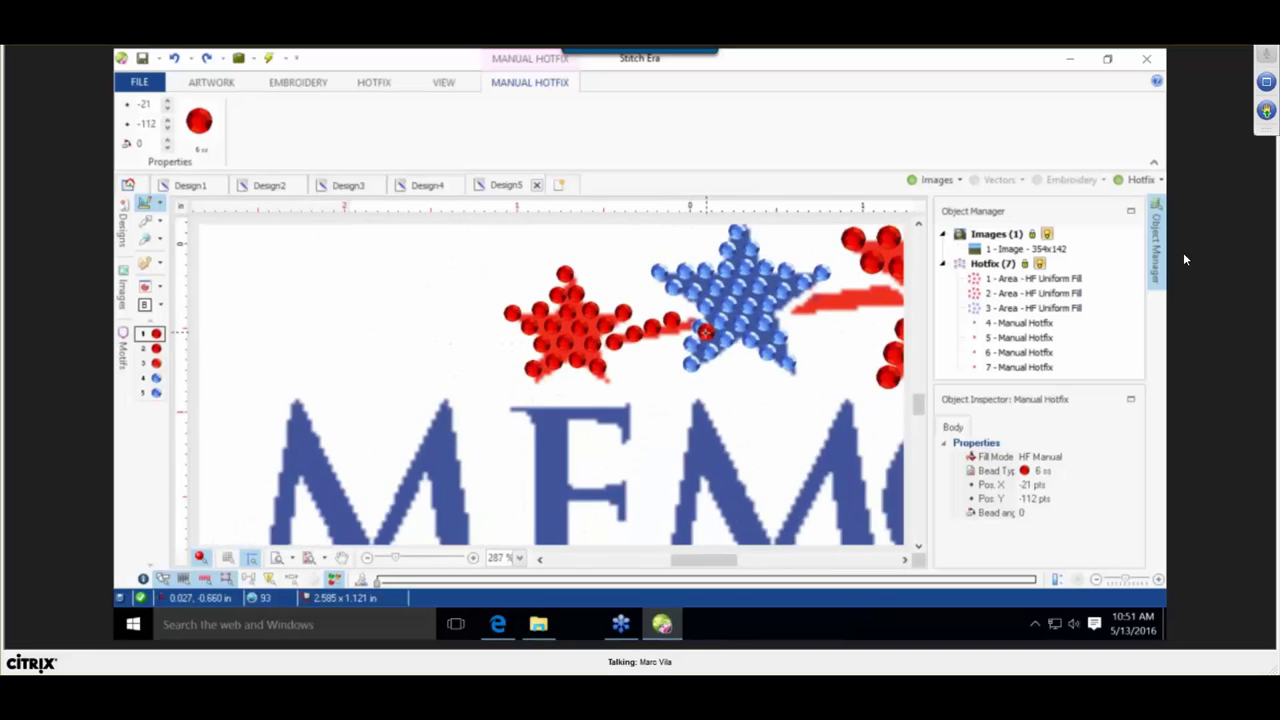
{"action": "scroll", "coordinate": [686, 363], "scroll_direction": "up", "scroll_amount": 3}
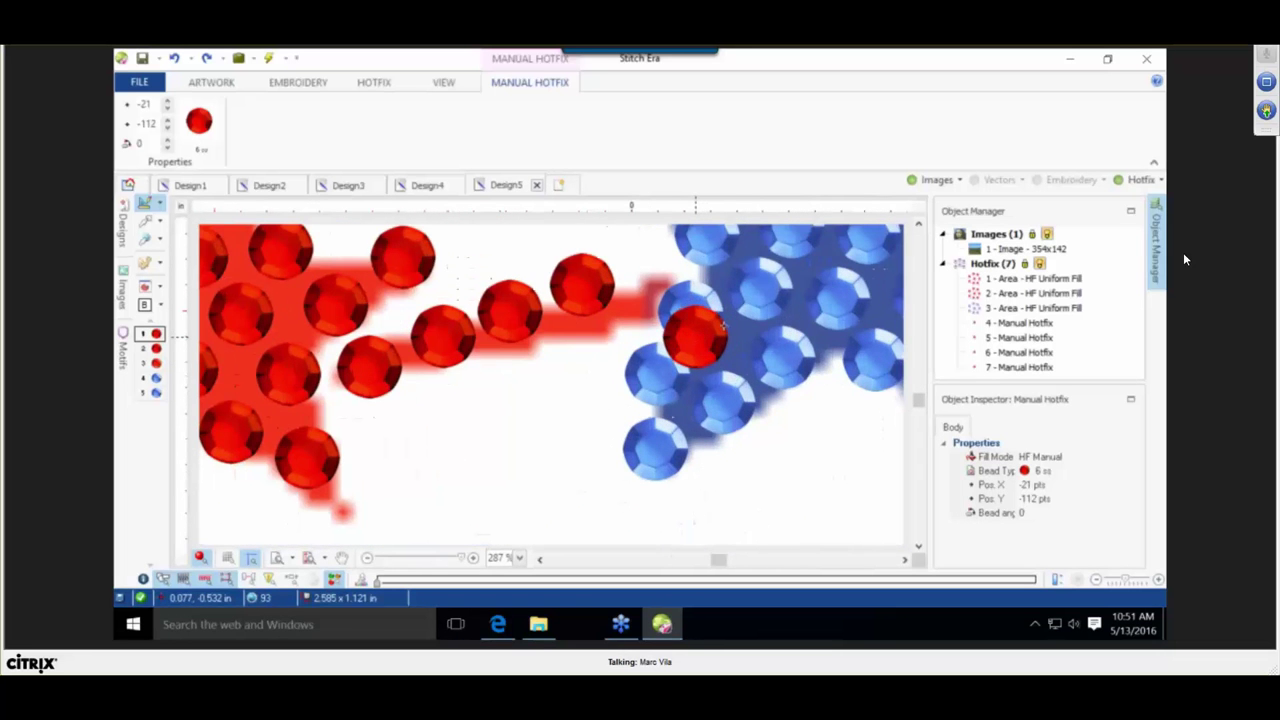
{"action": "middle_click", "coordinate": [733, 334]}
{"action": "left_click_drag", "start_coordinate": [686, 347], "coordinate": [616, 414]}
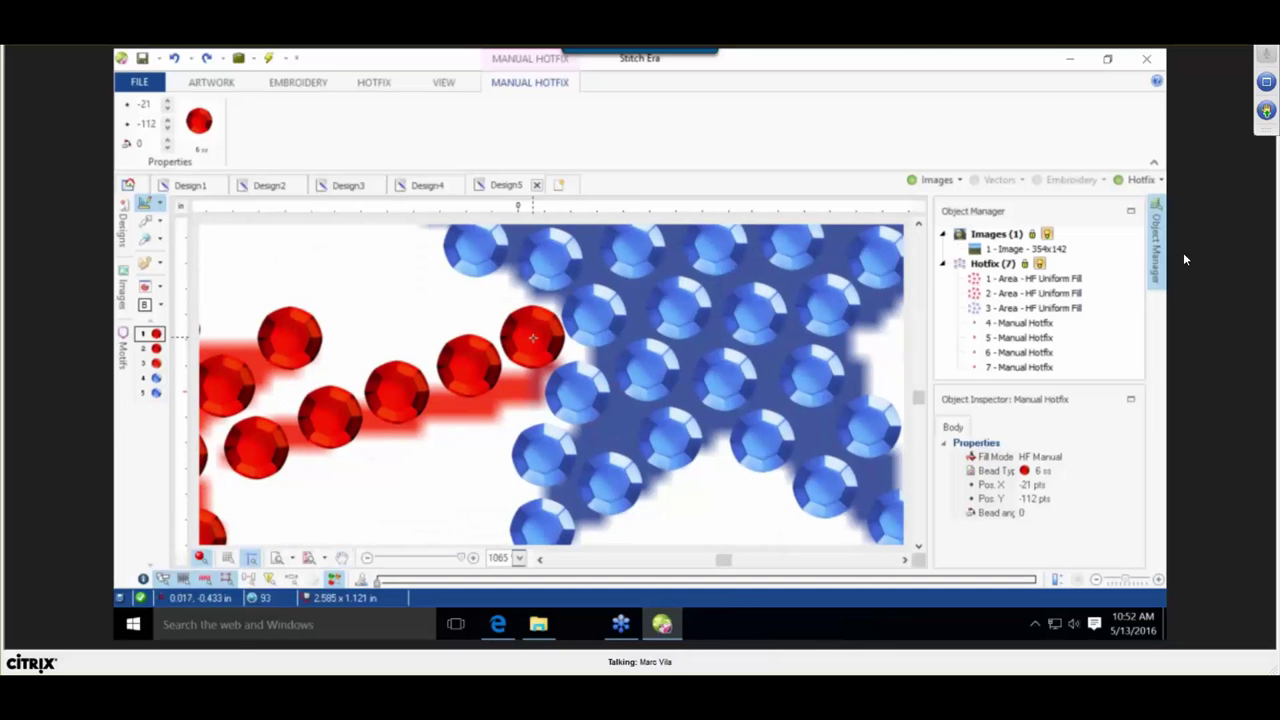
{"action": "left_click", "coordinate": [533, 342]}
Place one red 6 ss bead and three red 10 ss beads manually along the swoosh between the blue star and the large red star.
{"action": "middle_click", "coordinate": [758, 334]}
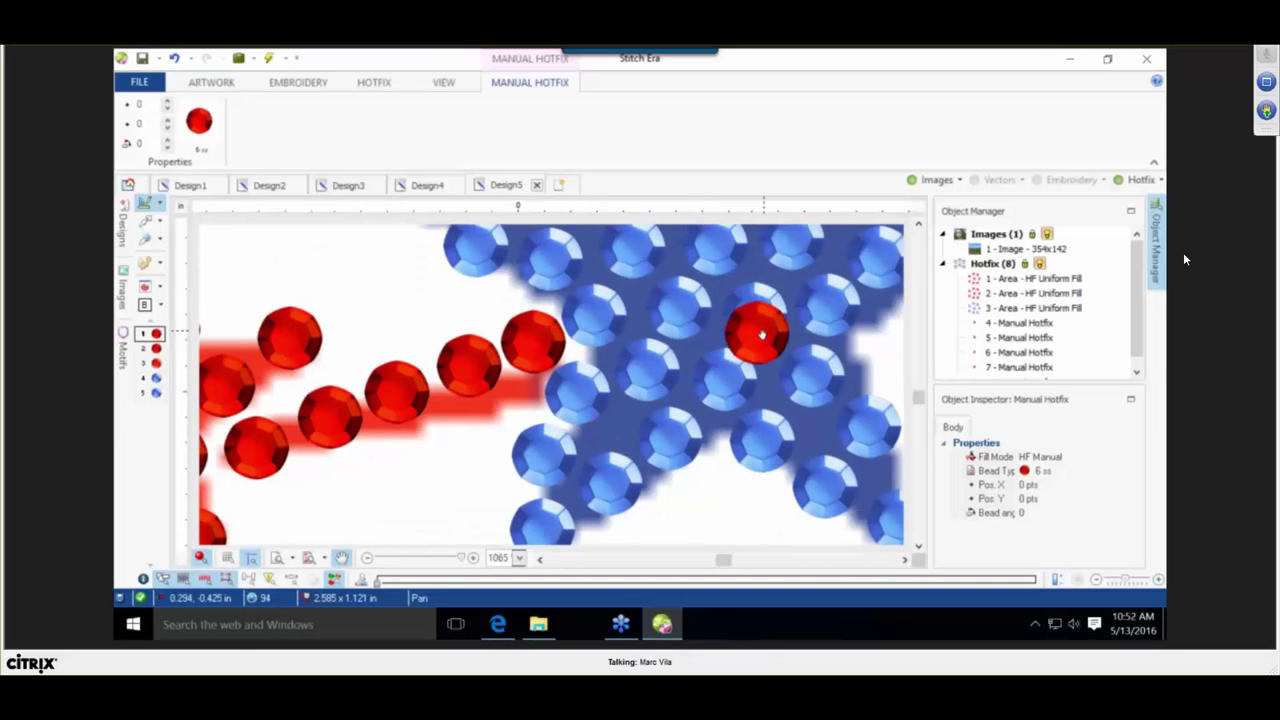
{"action": "left_click_drag", "start_coordinate": [758, 334], "coordinate": [126, 507]}
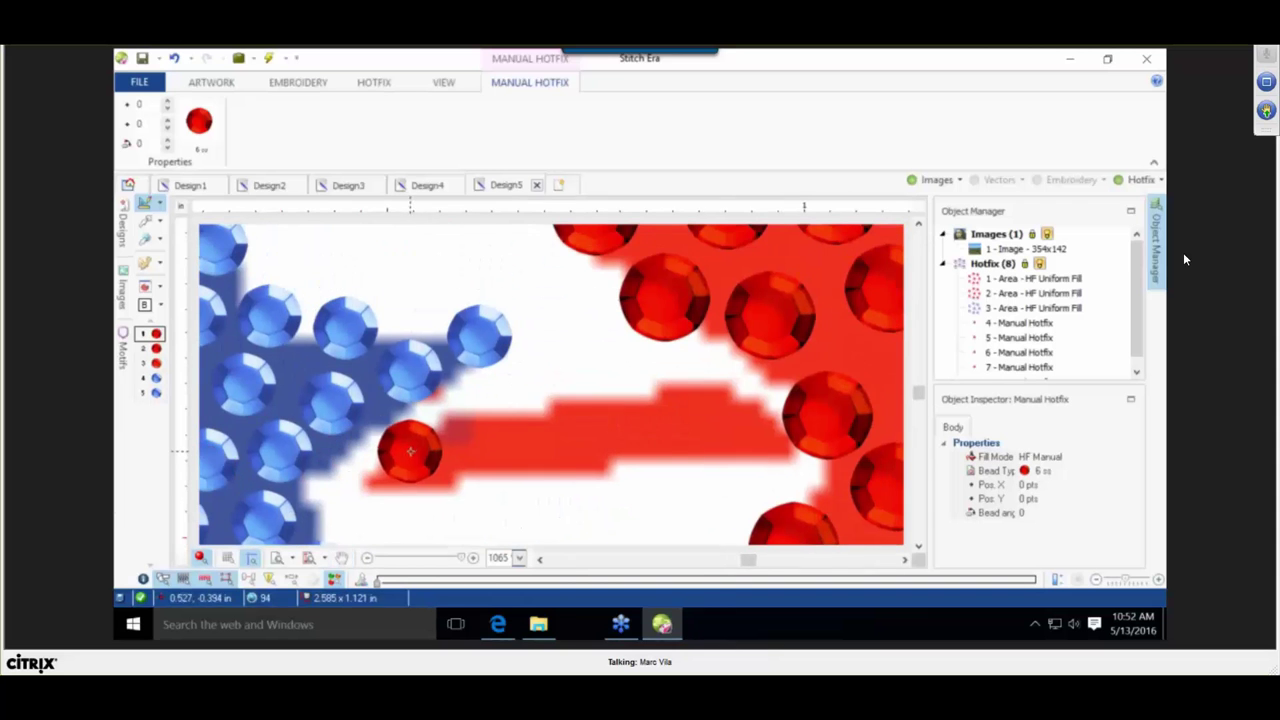
{"action": "left_click", "coordinate": [396, 463]}
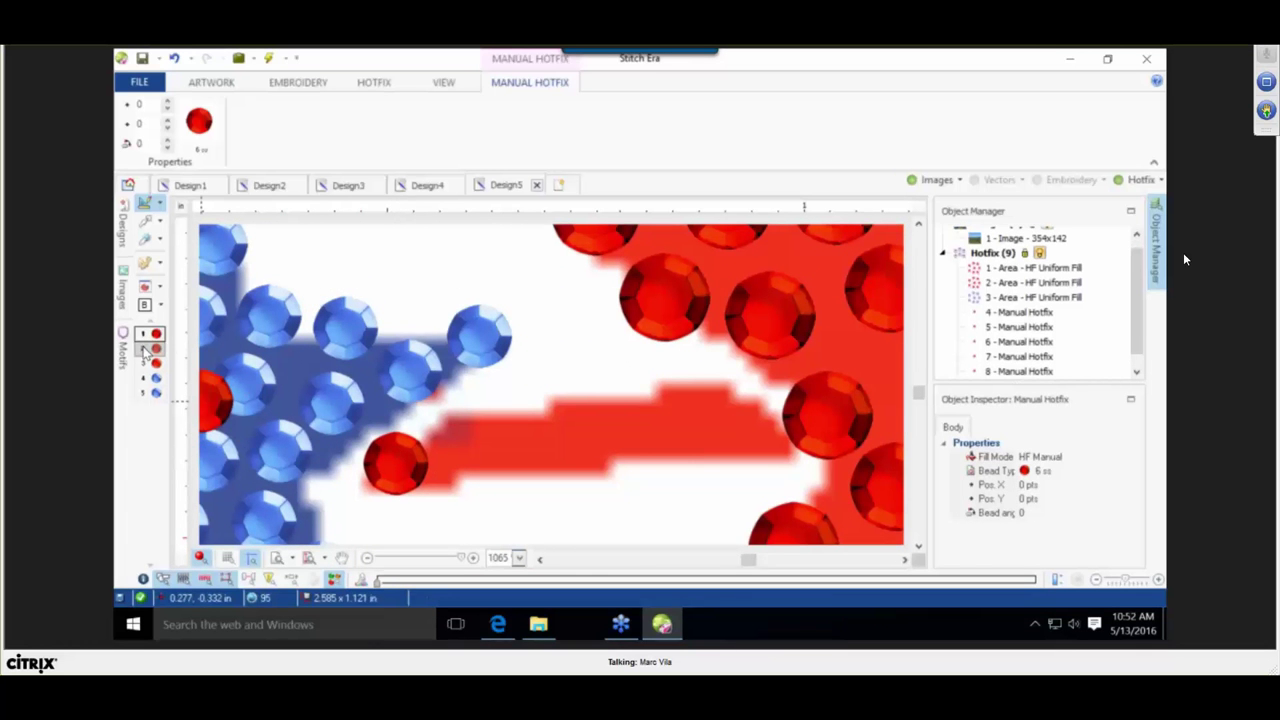
{"action": "left_click", "coordinate": [480, 437]}
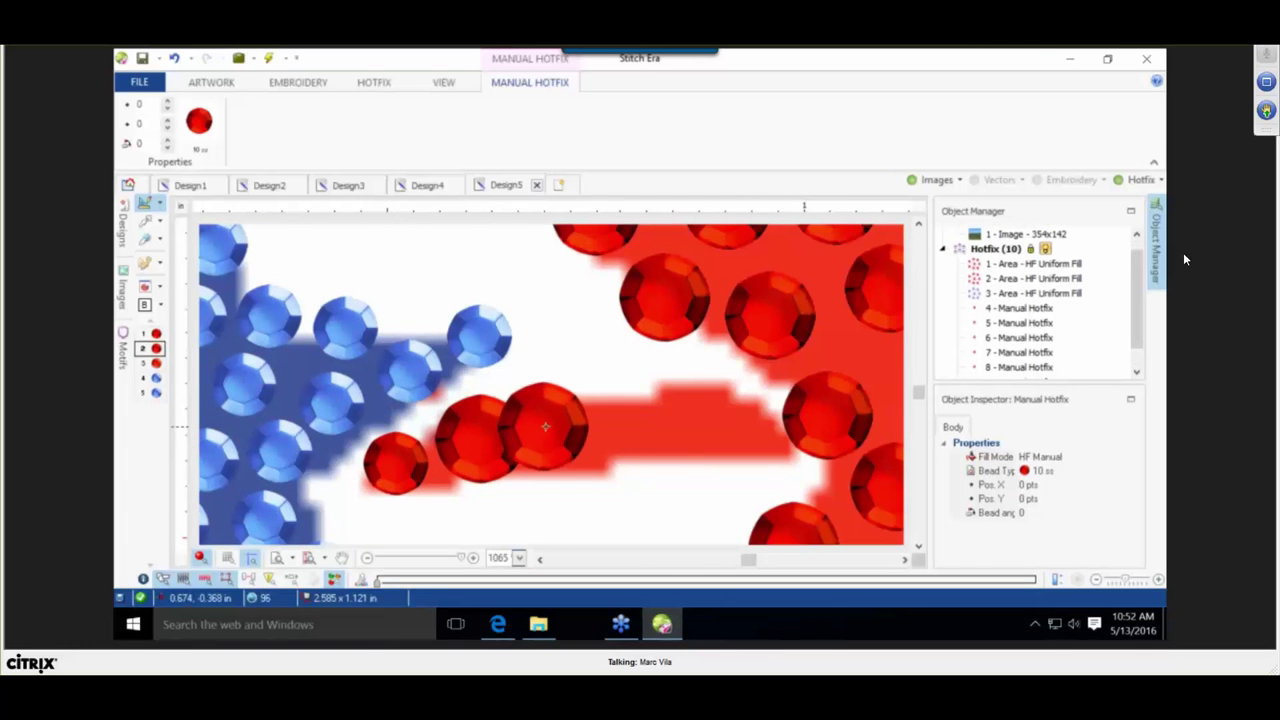
{"action": "left_click", "coordinate": [578, 428]}
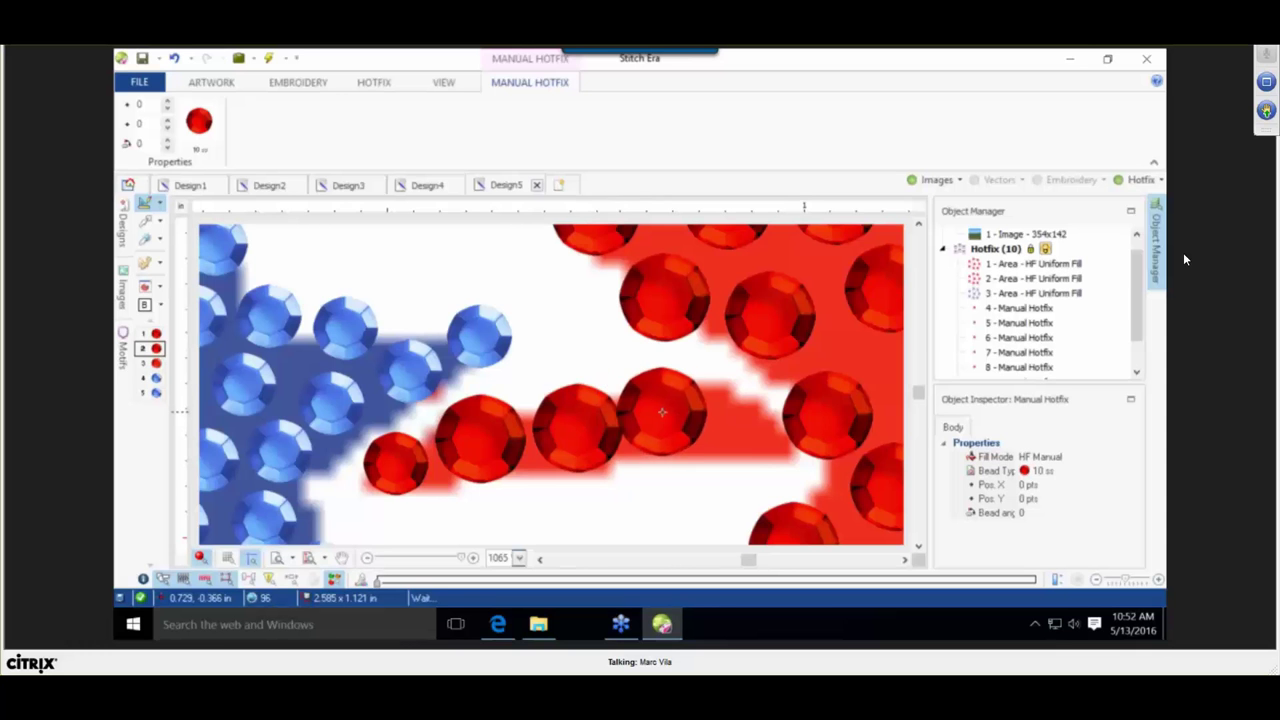
{"action": "left_click", "coordinate": [680, 413]}
Start a hotfix path with red 10 ss beads and 3 pts spacing on the swoosh just beyond the large red star.
{"action": "scroll", "coordinate": [760, 405], "scroll_direction": "down", "scroll_amount": 3}
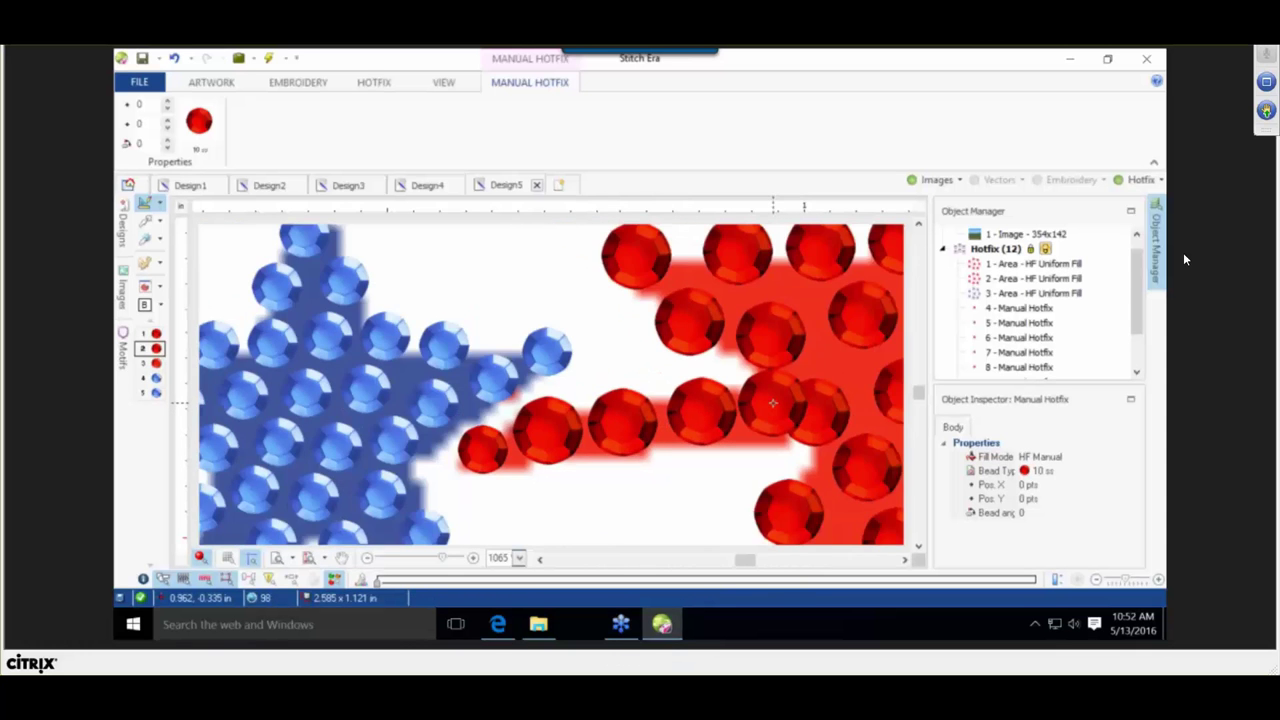
{"action": "key", "text": "space"}
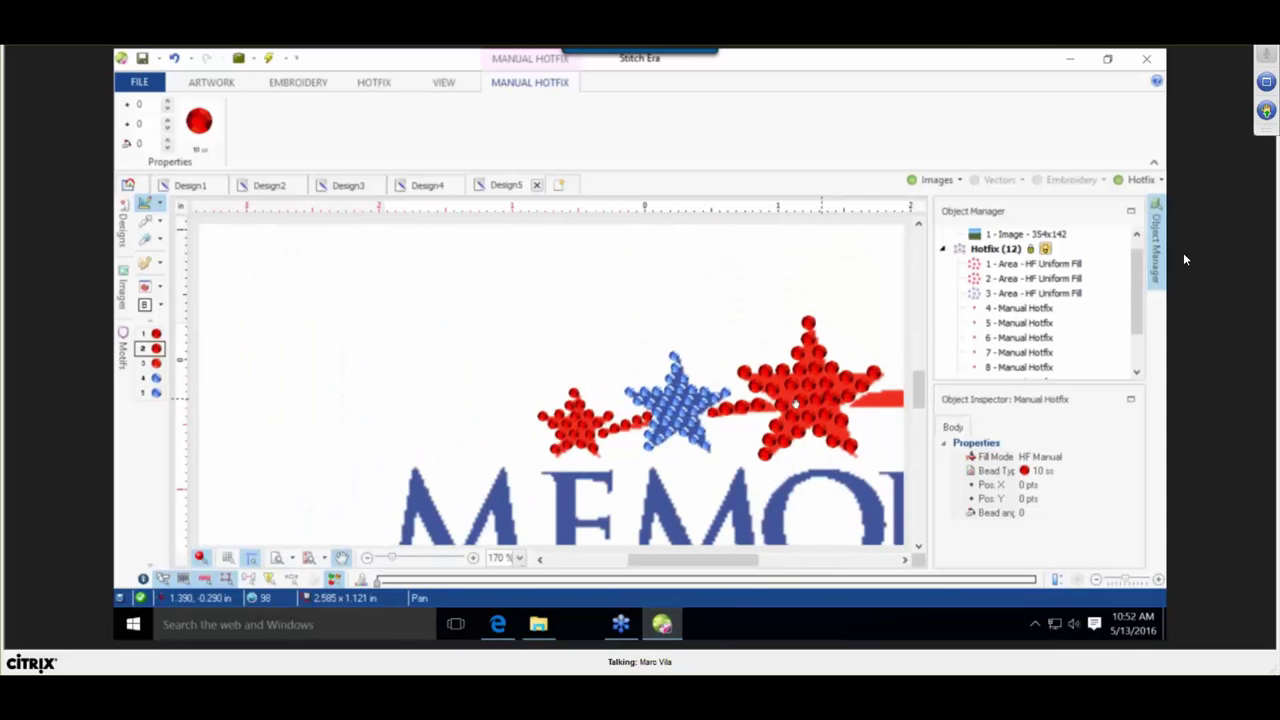
{"action": "left_click_drag", "start_coordinate": [796, 403], "coordinate": [431, 416]}
{"action": "scroll", "coordinate": [504, 434], "scroll_direction": "up", "scroll_amount": 3}
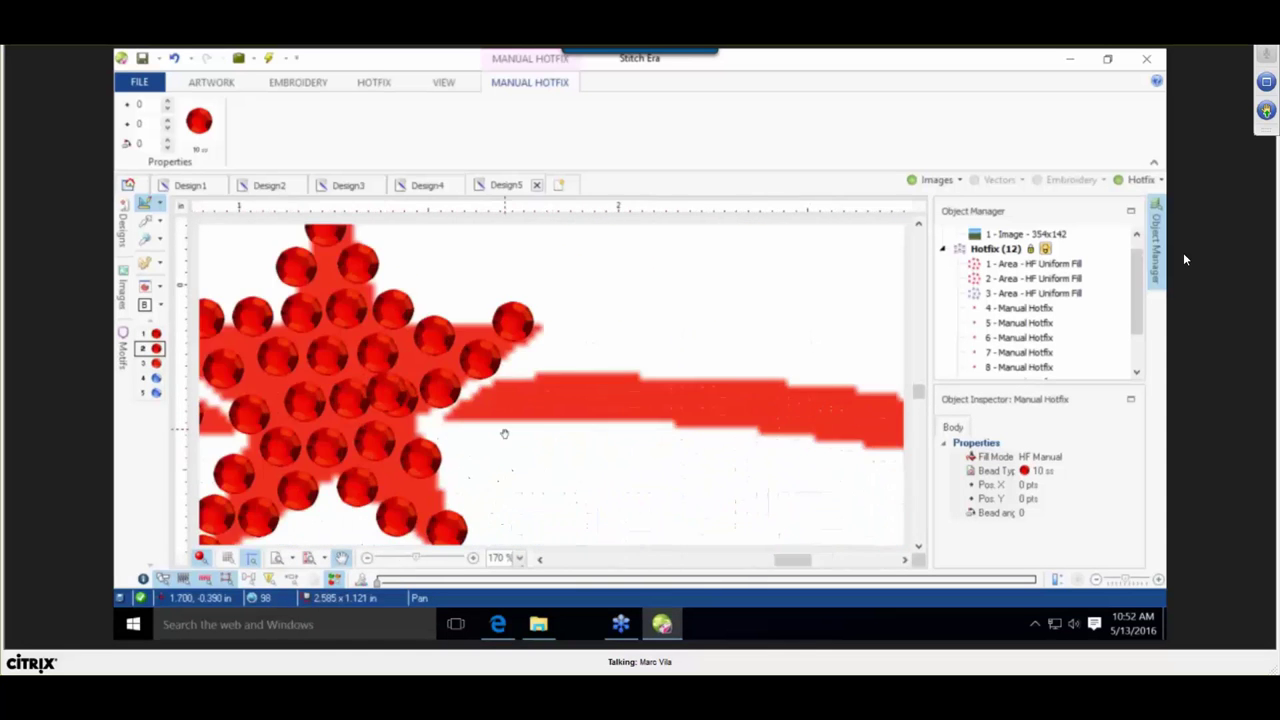
{"action": "scroll", "coordinate": [504, 434], "scroll_direction": "up", "scroll_amount": 1}
{"action": "left_click", "coordinate": [400, 84]}
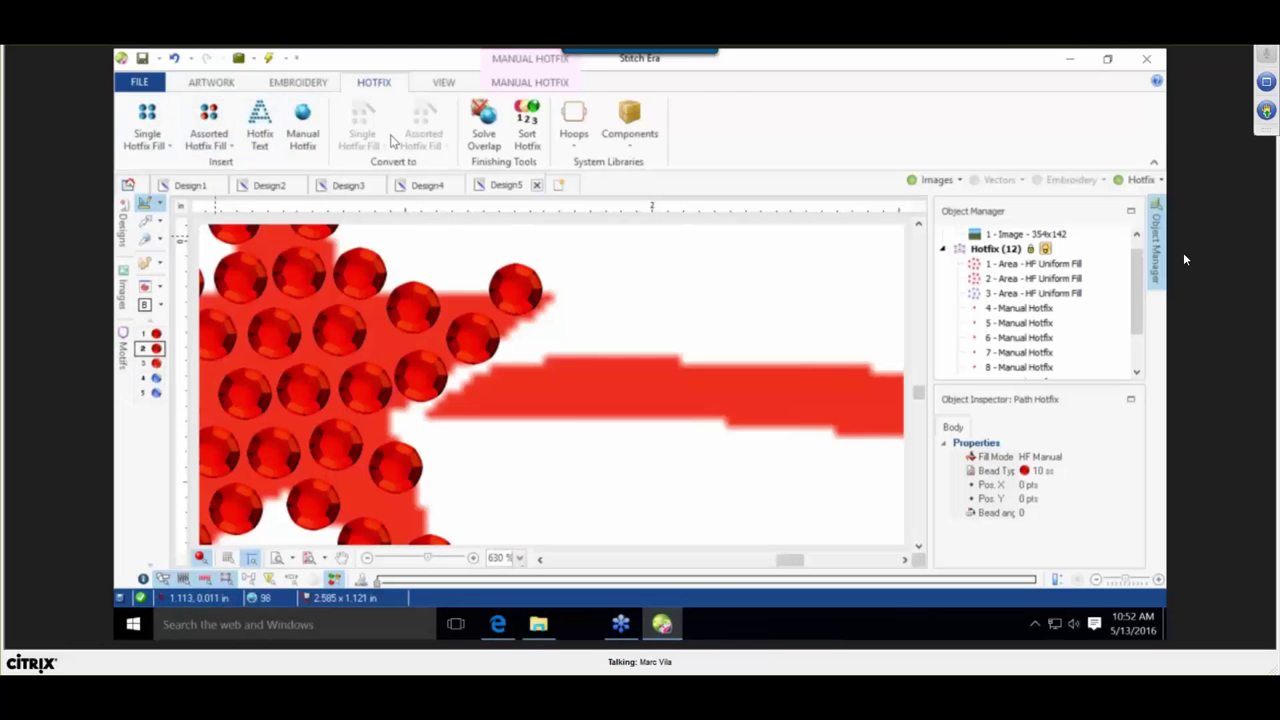
{"action": "left_click", "coordinate": [155, 120]}
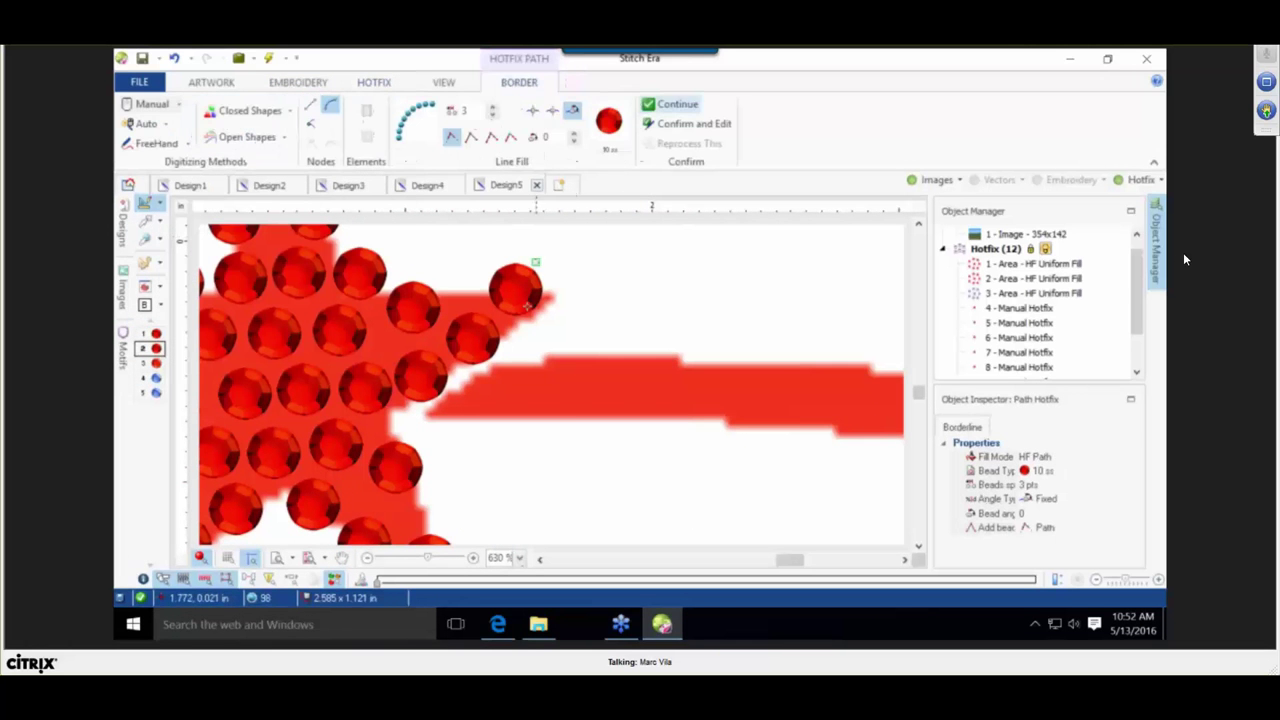
{"action": "left_click", "coordinate": [490, 136]}
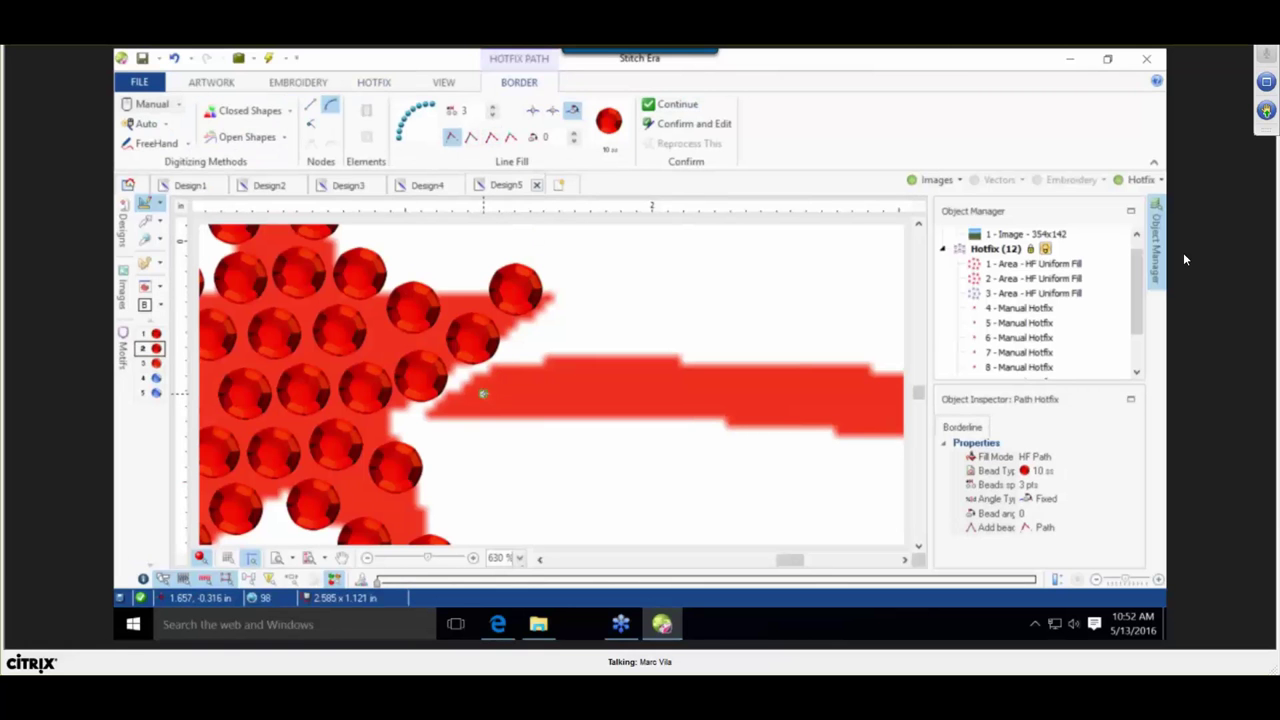
{"action": "left_click", "coordinate": [656, 385]}
{"action": "scroll", "coordinate": [778, 388], "scroll_direction": "down", "scroll_amount": 2}
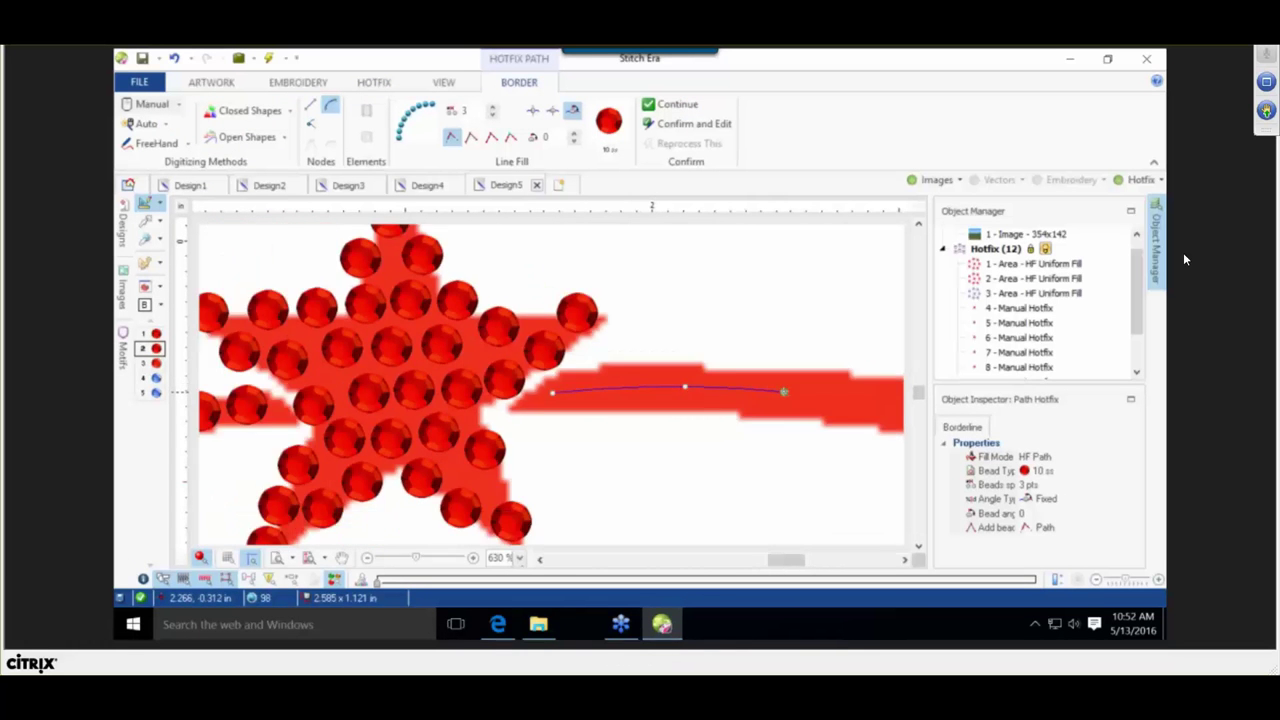
Extend the red 10 ss path along the middle of the swoosh to where the band widens and finish it.
{"action": "scroll", "coordinate": [783, 391], "scroll_direction": "up", "scroll_amount": 3}
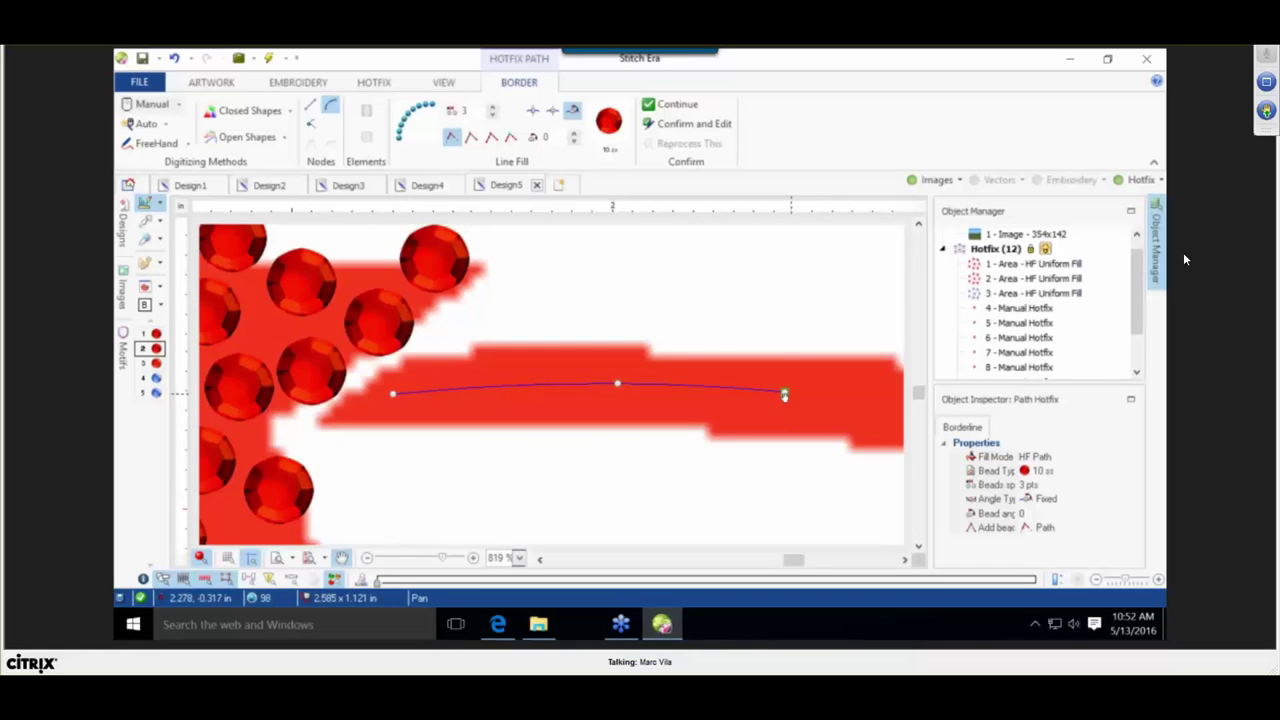
{"action": "left_click_drag", "start_coordinate": [784, 392], "coordinate": [206, 371]}
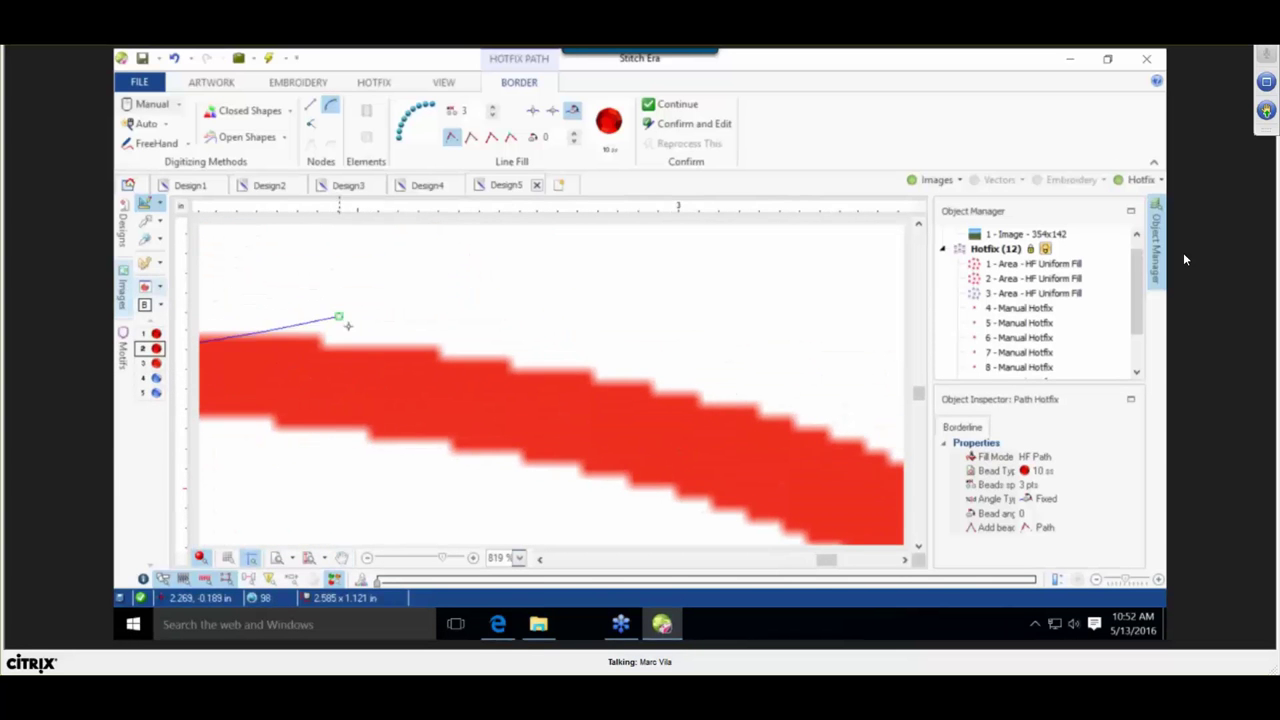
{"action": "left_click", "coordinate": [485, 394]}
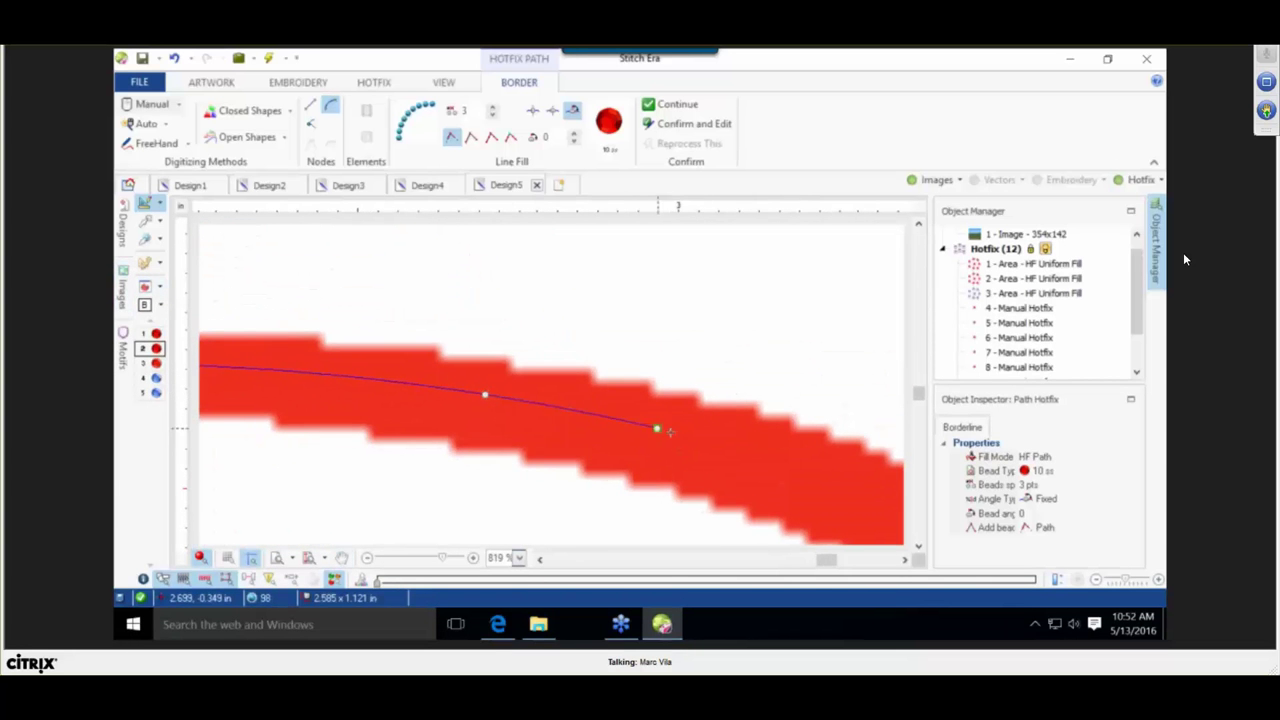
{"action": "left_click", "coordinate": [697, 437]}
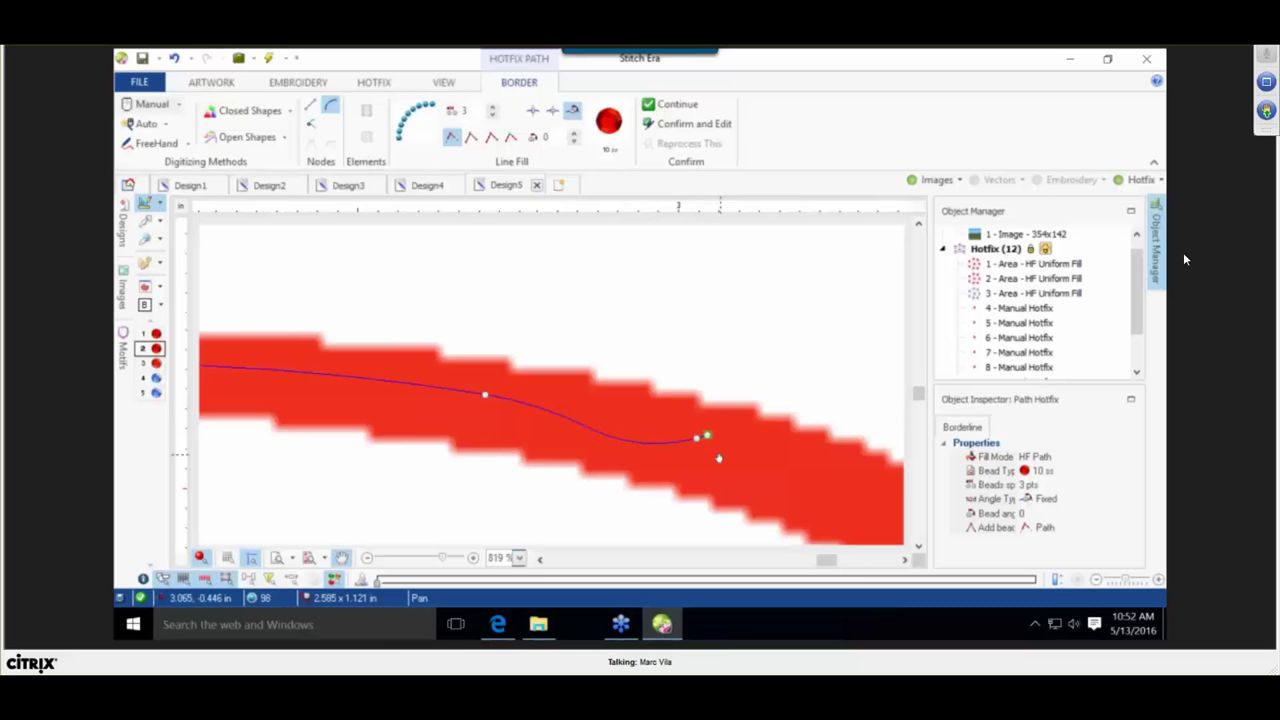
{"action": "left_click_drag", "start_coordinate": [691, 442], "coordinate": [205, 247]}
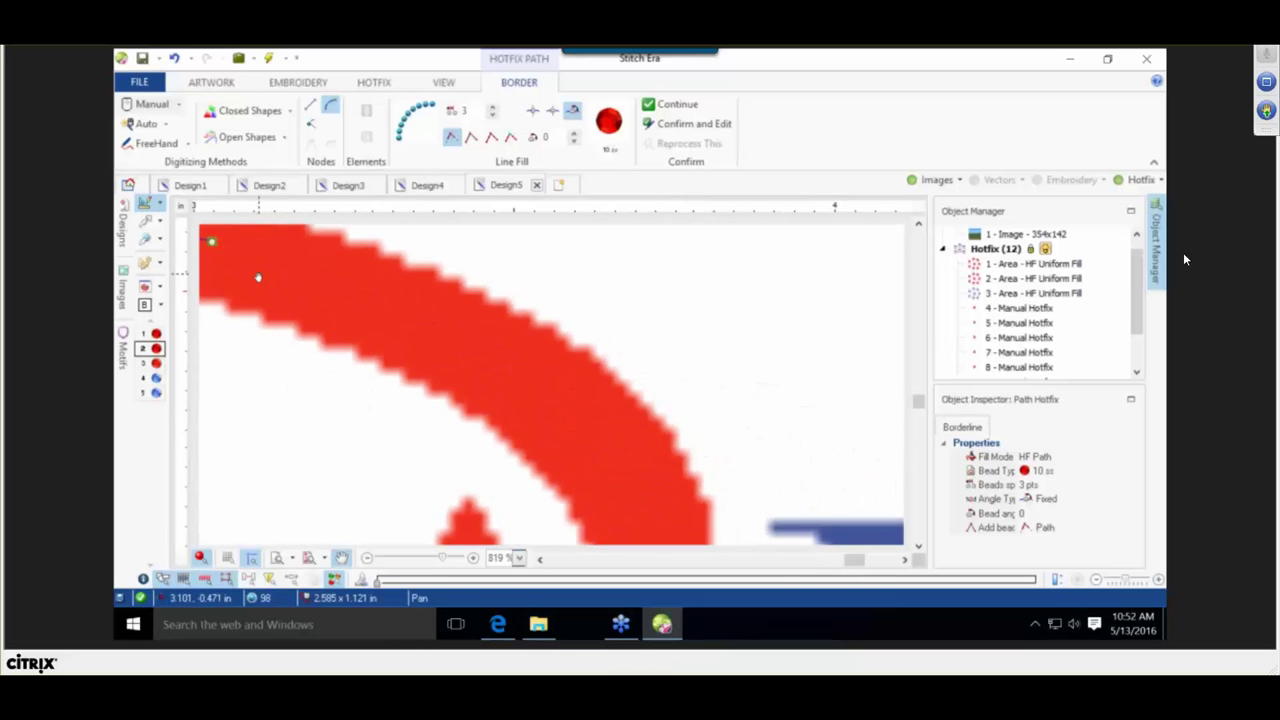
{"action": "left_click_drag", "start_coordinate": [296, 289], "coordinate": [669, 363]}
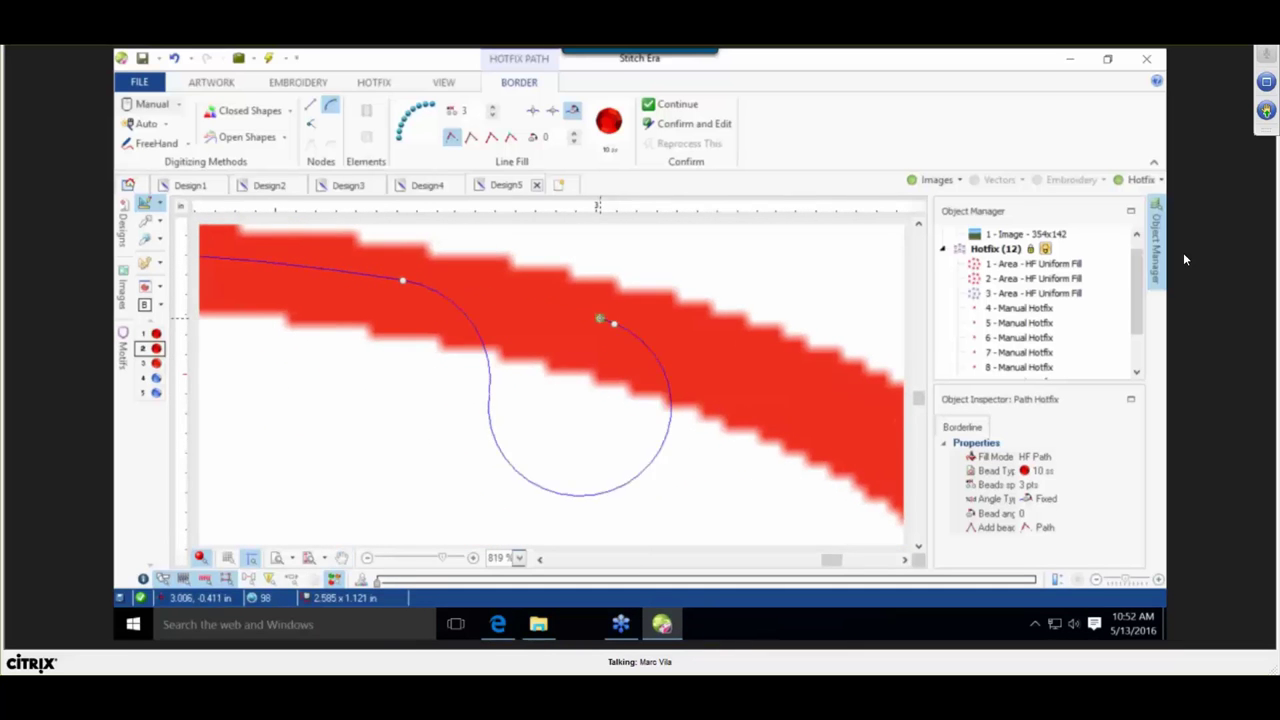
{"action": "right_click", "coordinate": [624, 326]}
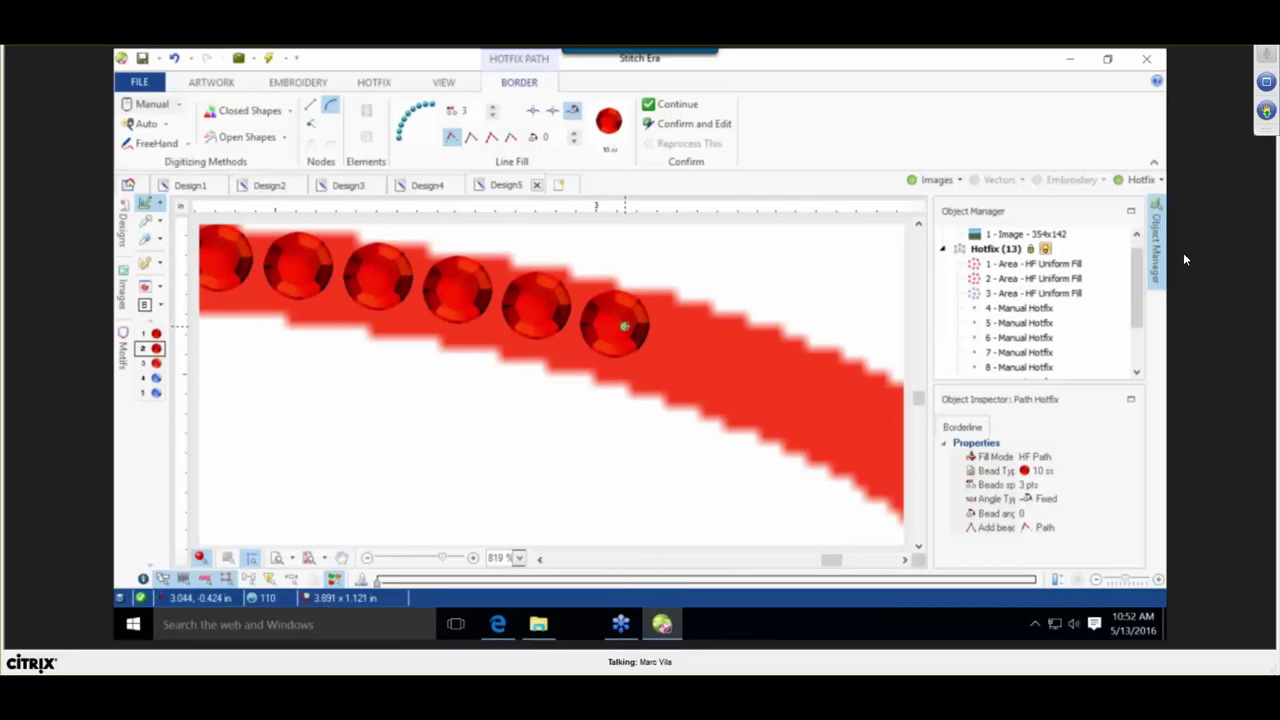
Draw a hotfix path with red 16 ss beads from the last 10 ss bead around the swoosh's curve beside the red A.
{"action": "left_click", "coordinate": [157, 363]}
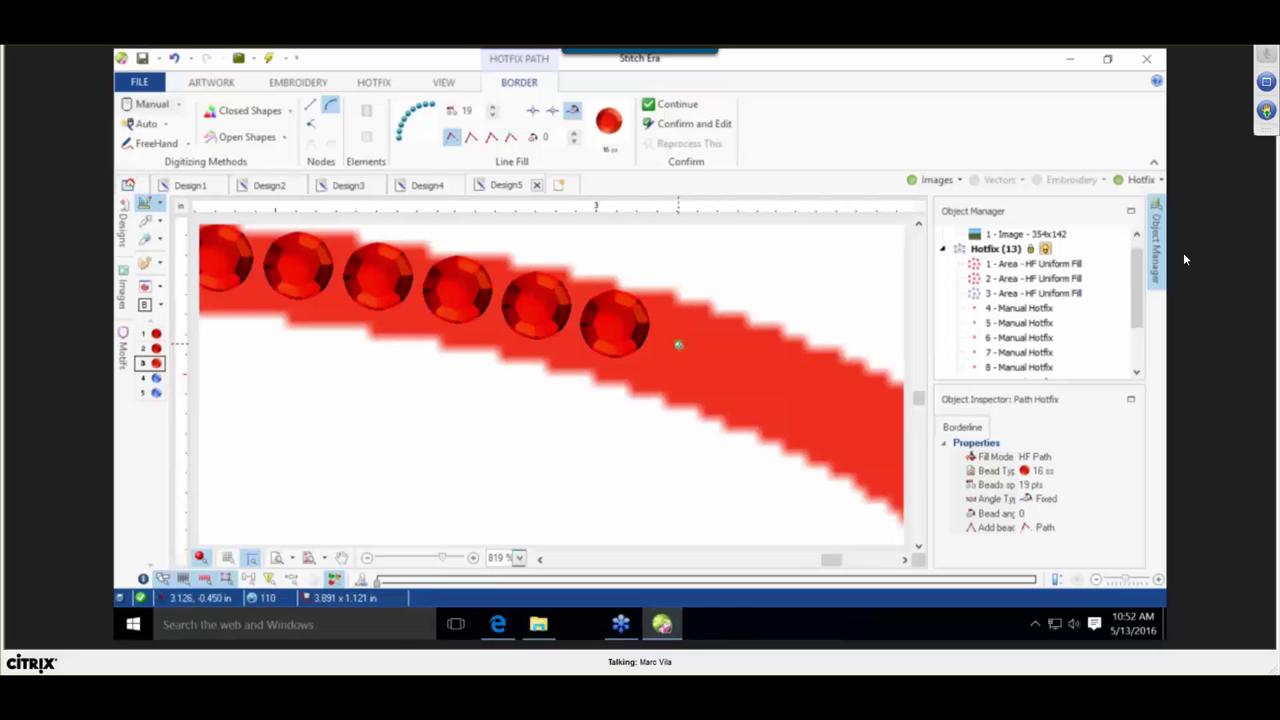
{"action": "left_click_drag", "start_coordinate": [871, 385], "coordinate": [530, 229]}
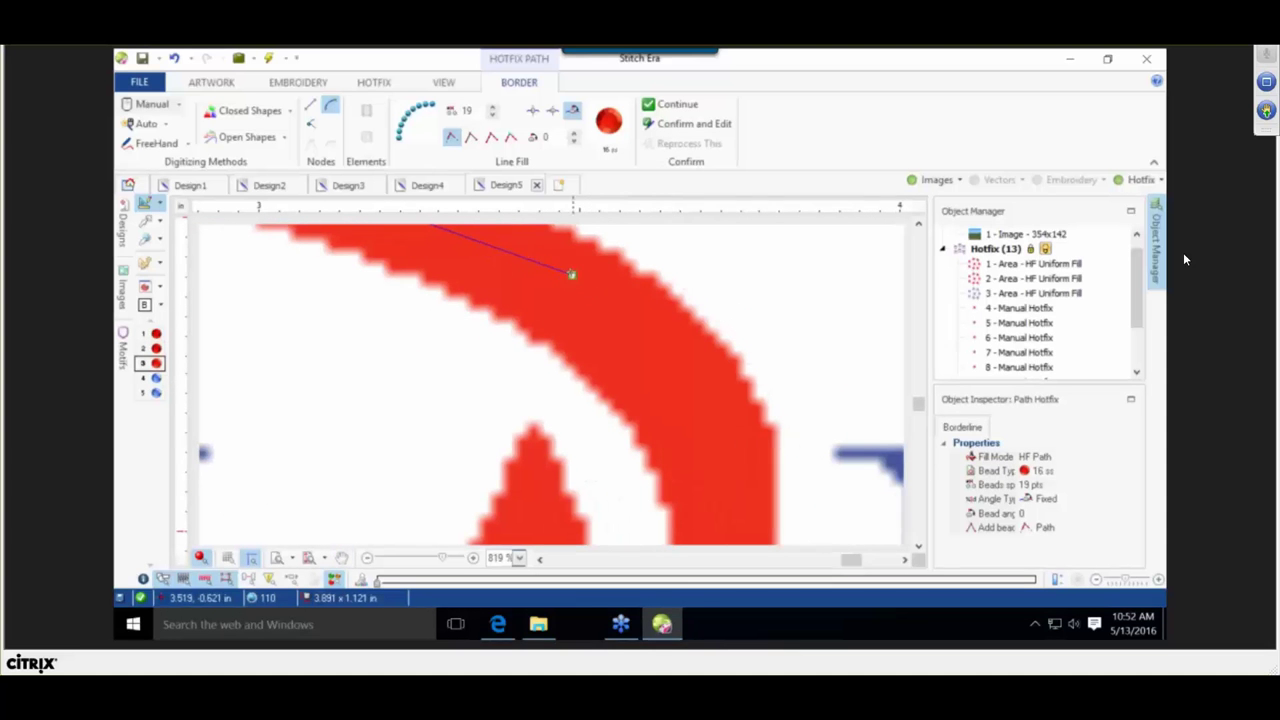
{"action": "left_click", "coordinate": [565, 267]}
{"action": "left_click", "coordinate": [691, 382]}
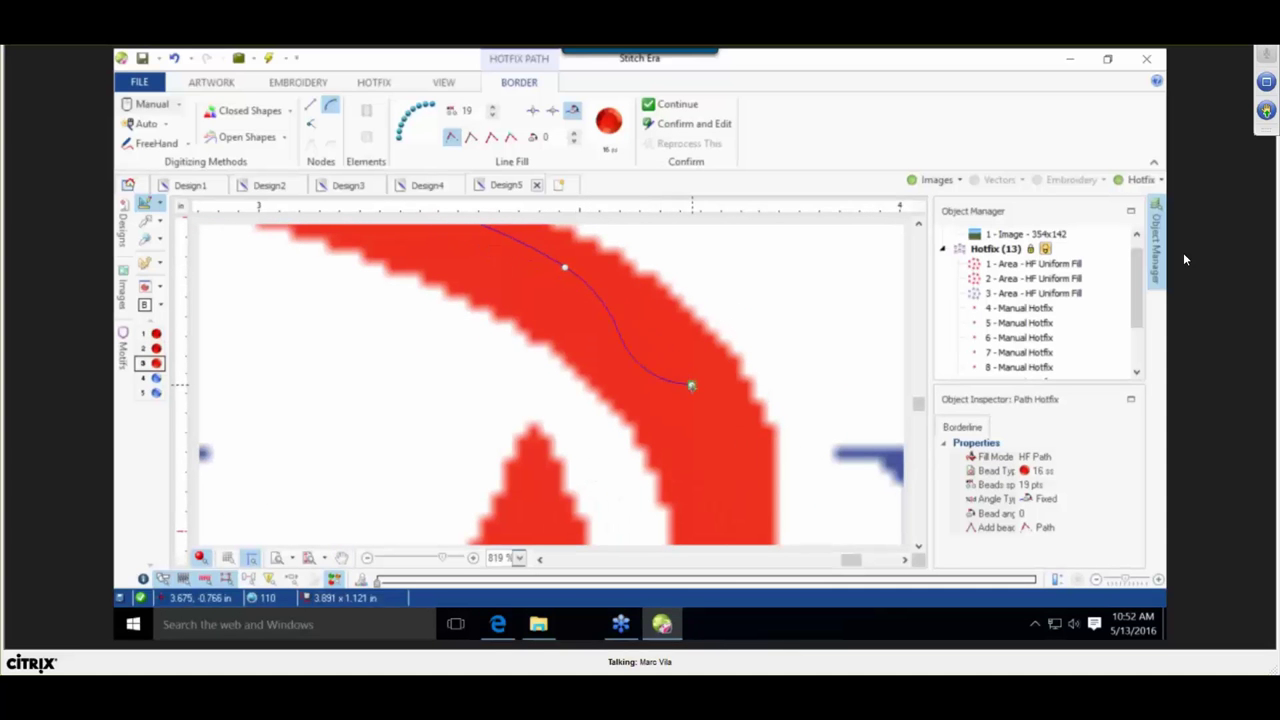
{"action": "left_click_drag", "start_coordinate": [708, 474], "coordinate": [670, 243]}
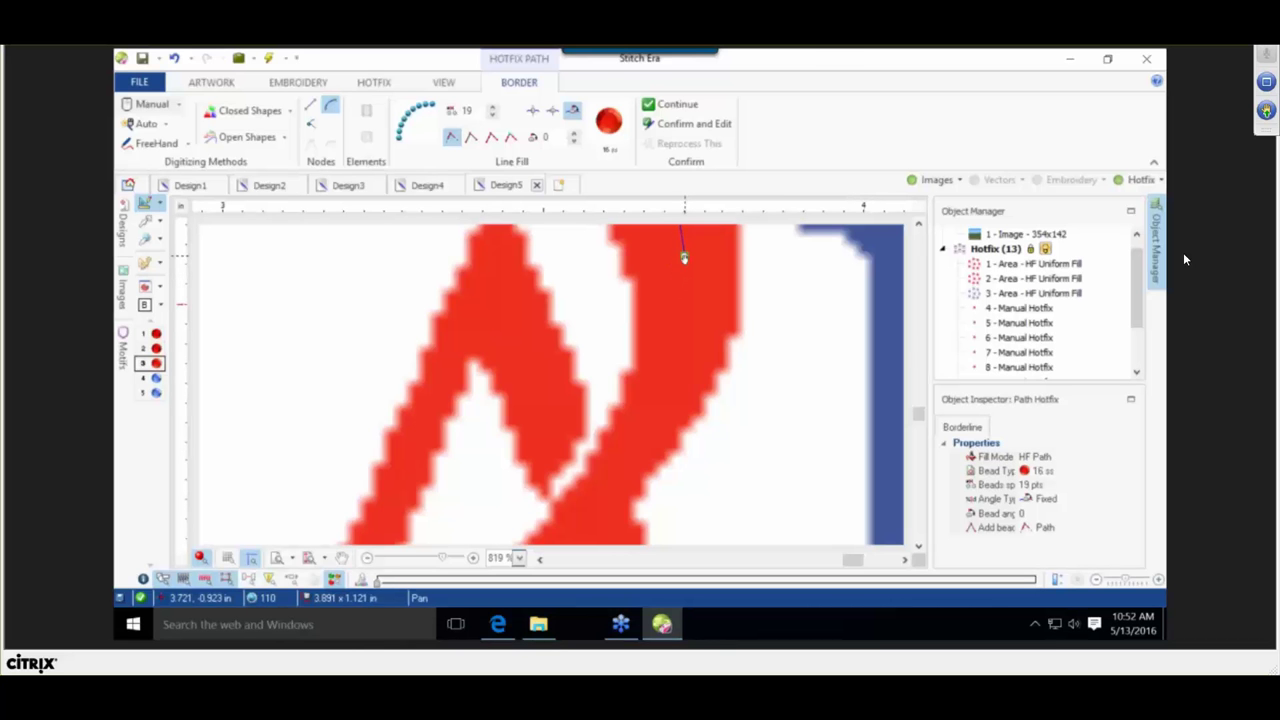
{"action": "left_click_drag", "start_coordinate": [684, 273], "coordinate": [697, 428]}
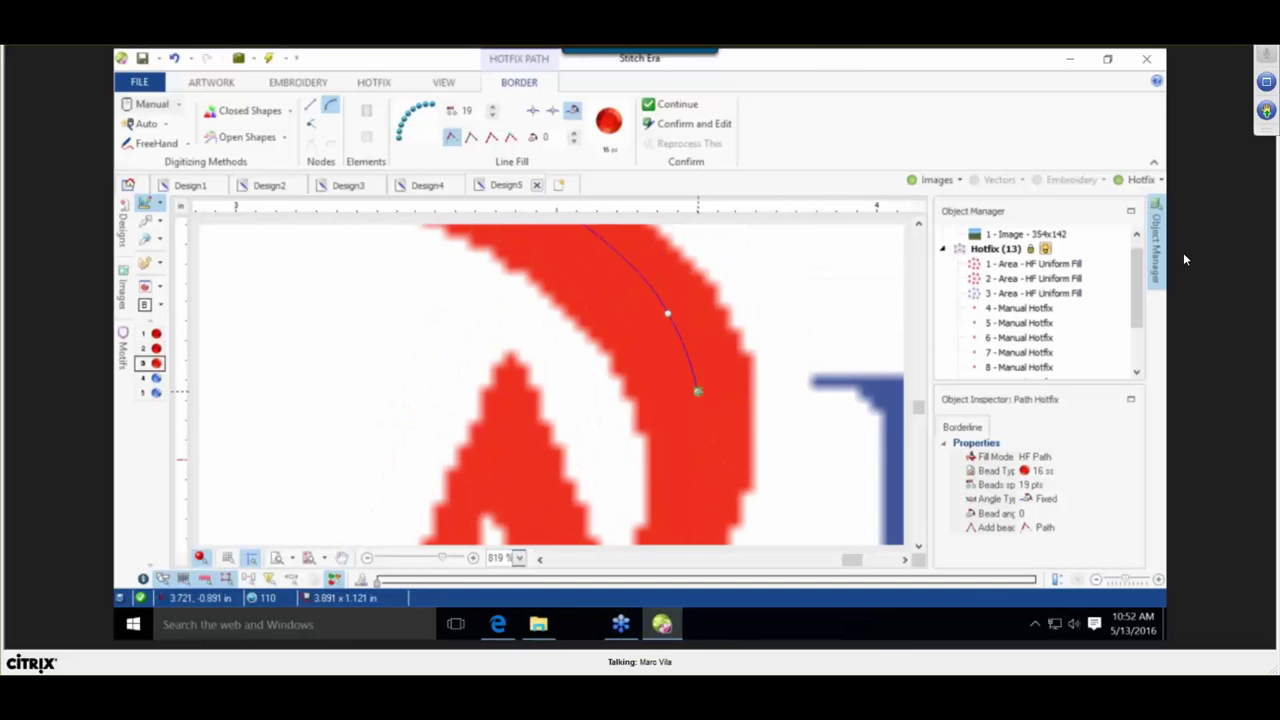
{"action": "key", "text": "Return"}
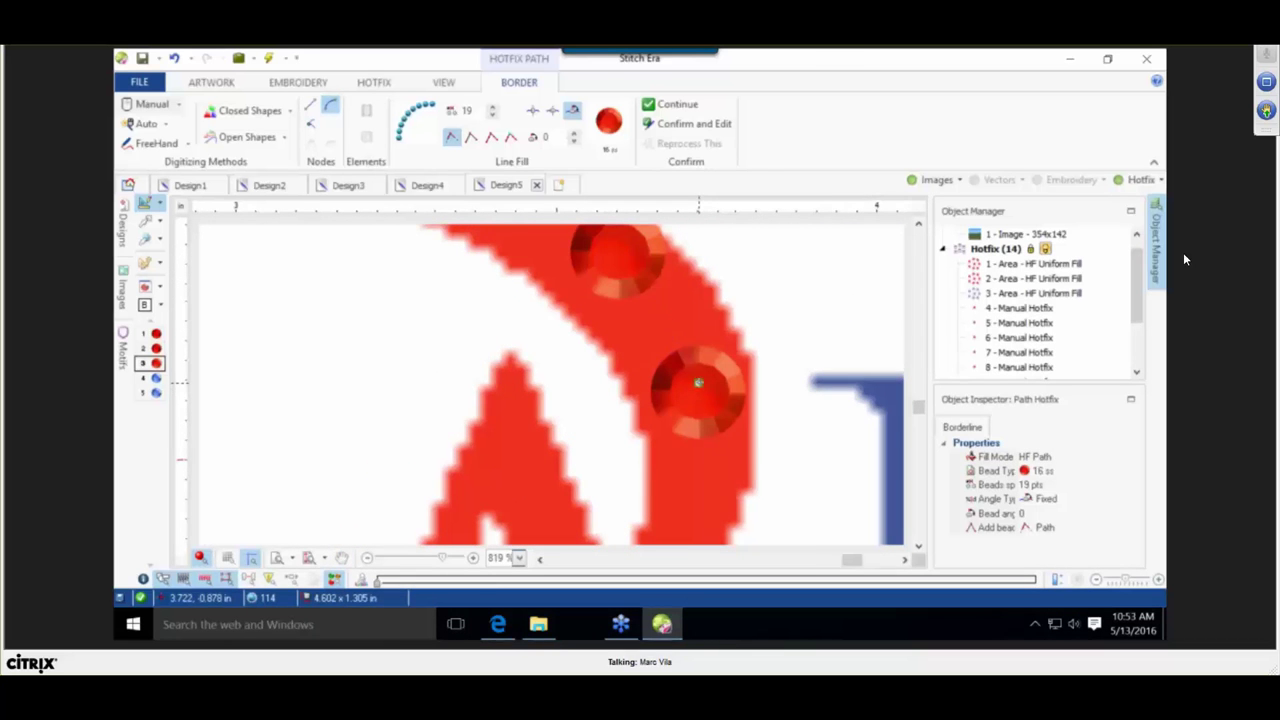
Select the 16 ss path, hide the background image and set the path's bead spacing to 5 pts.
{"action": "scroll", "coordinate": [698, 383], "scroll_direction": "down", "scroll_amount": 4}
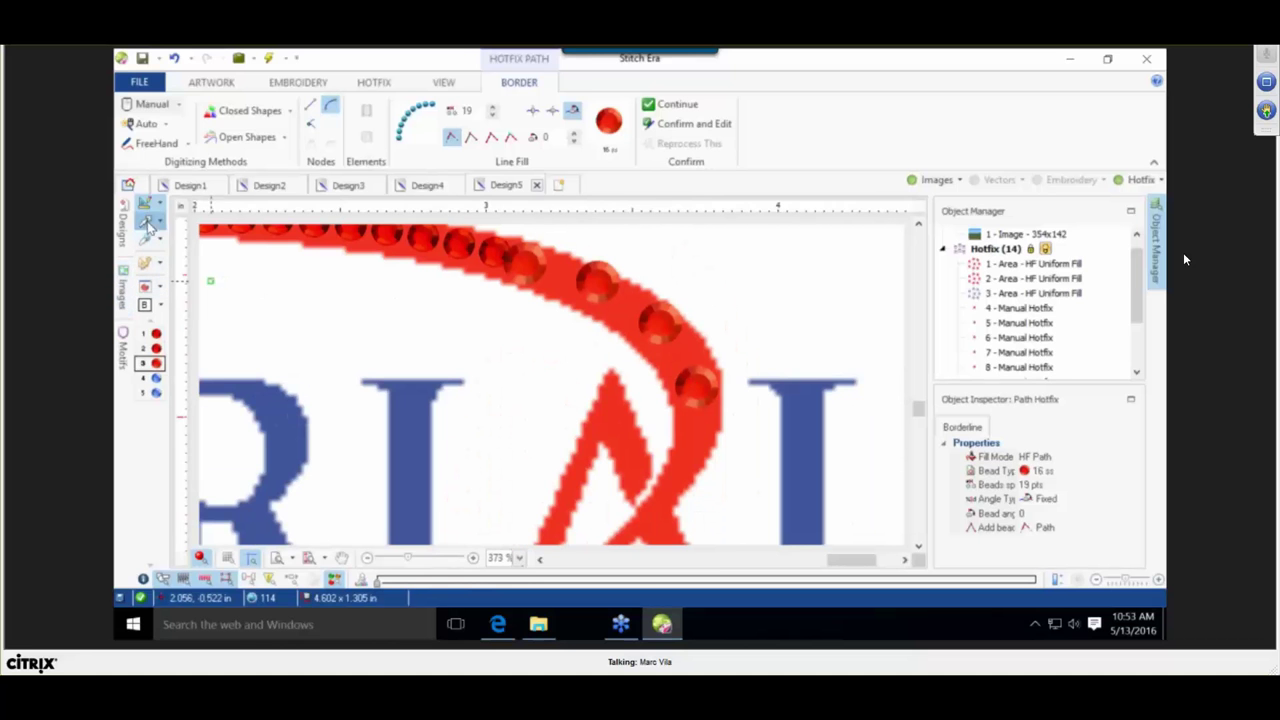
{"action": "left_click", "coordinate": [149, 220]}
{"action": "left_click", "coordinate": [934, 180]}
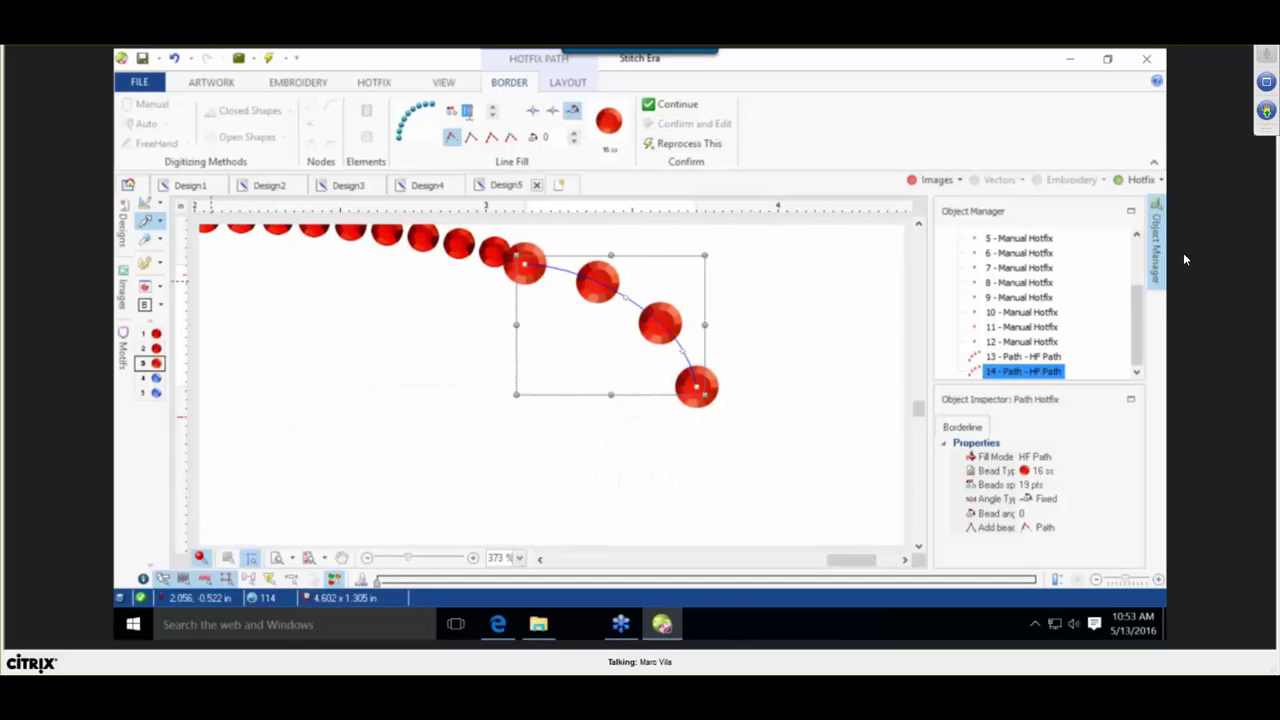
{"action": "type", "text": "5"}
{"action": "key", "text": "Return"}
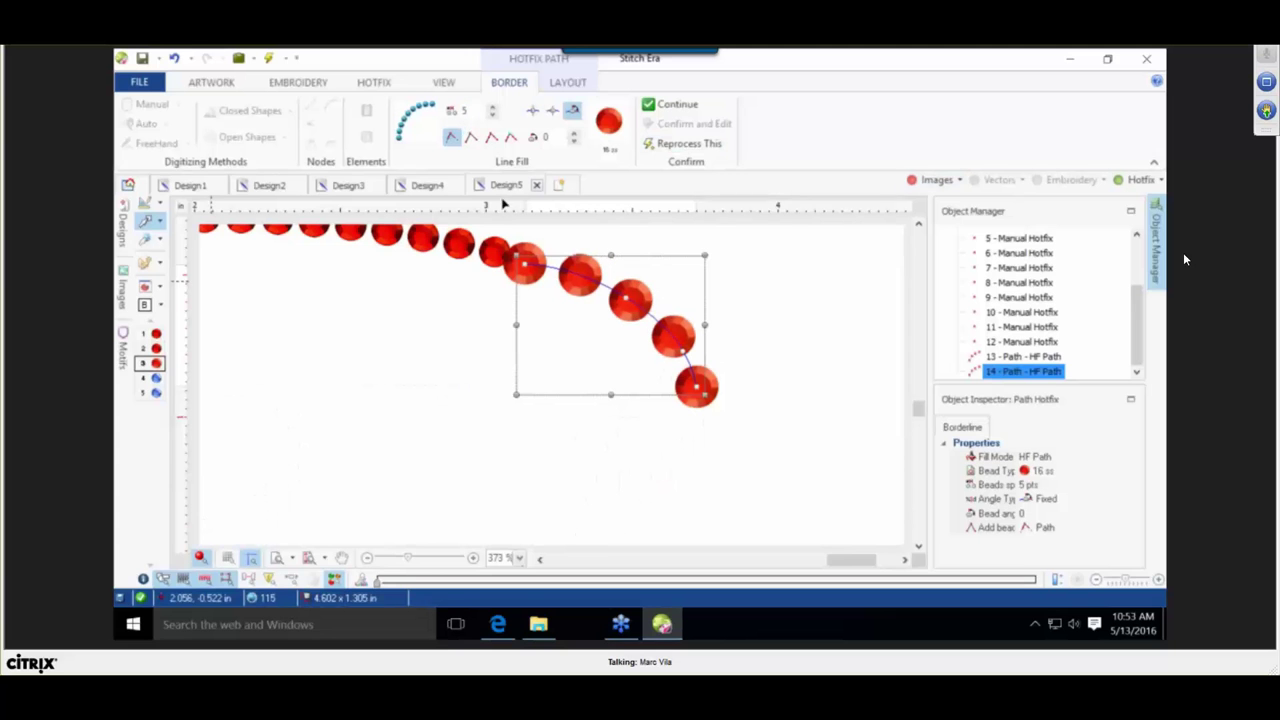
Shift the 16 ss path's start node slightly away from the last 10 ss bead, show the background image again and deselect the path.
{"action": "left_click_drag", "start_coordinate": [526, 264], "coordinate": [531, 267]}
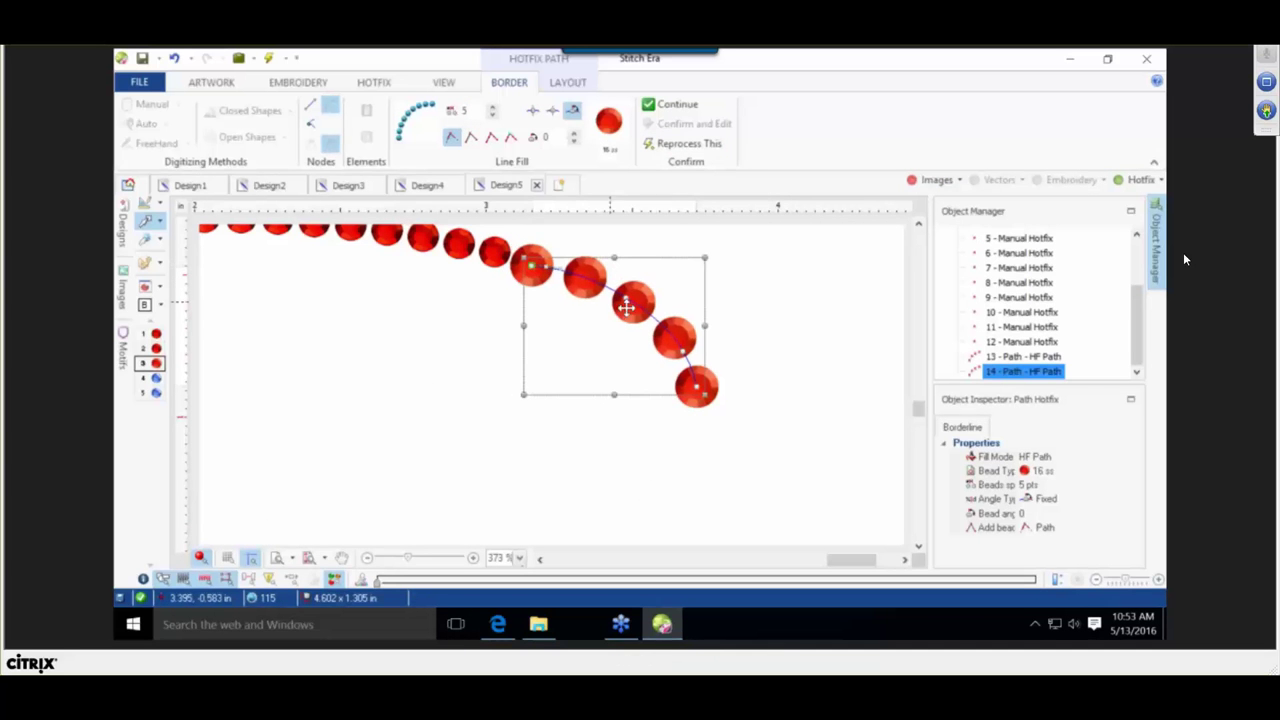
{"action": "left_click", "coordinate": [928, 180]}
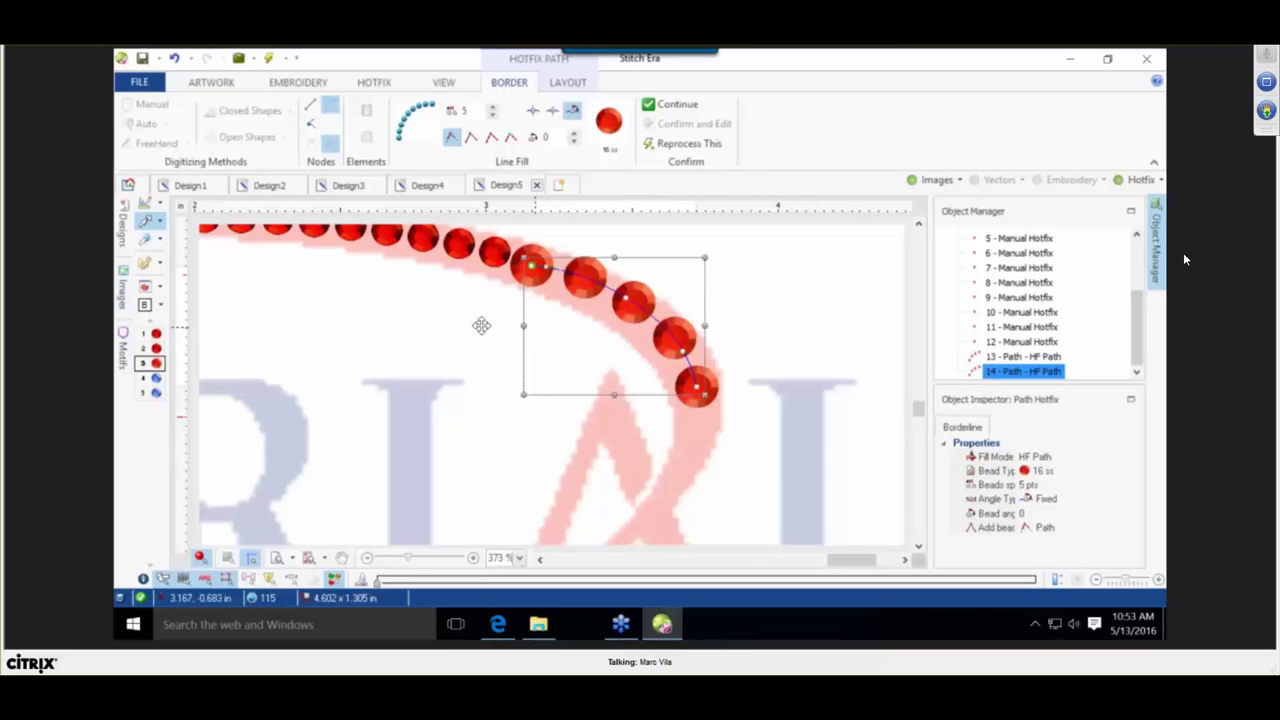
{"action": "scroll", "coordinate": [486, 331], "scroll_direction": "down", "scroll_amount": 5}
{"action": "scroll", "coordinate": [812, 312], "scroll_direction": "down", "scroll_amount": 4}
{"action": "left_click", "coordinate": [380, 343]}
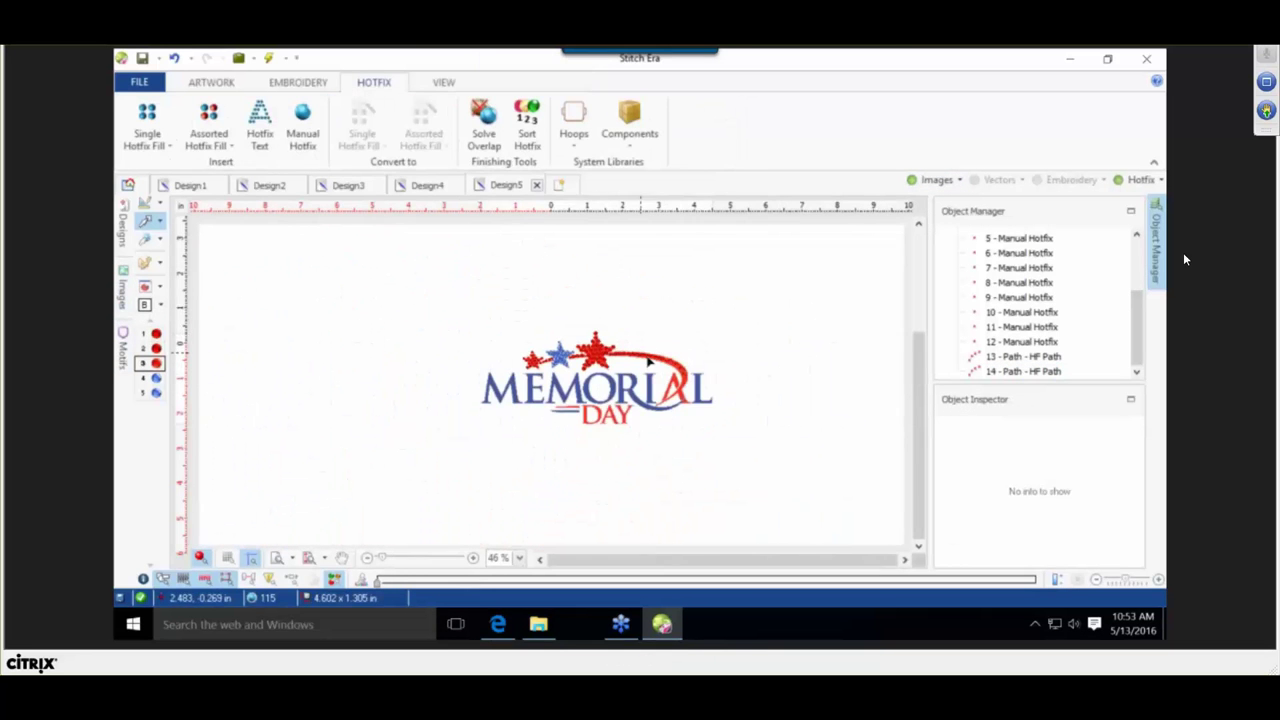
Place two red 10 ss beads manually on the swoosh below the last 16 ss bead, beside the red A.
{"action": "scroll", "coordinate": [673, 385], "scroll_direction": "up", "scroll_amount": 3}
{"action": "scroll", "coordinate": [693, 390], "scroll_direction": "up", "scroll_amount": 1}
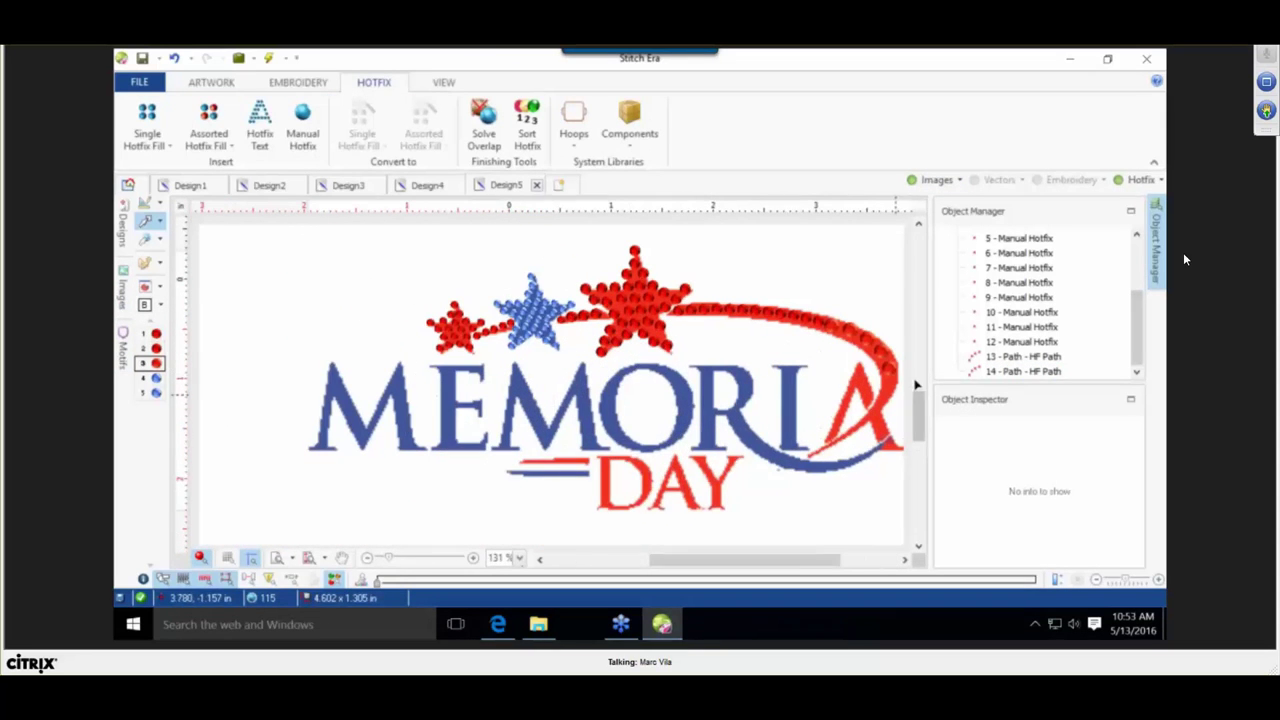
{"action": "scroll", "coordinate": [887, 392], "scroll_direction": "up", "scroll_amount": 5}
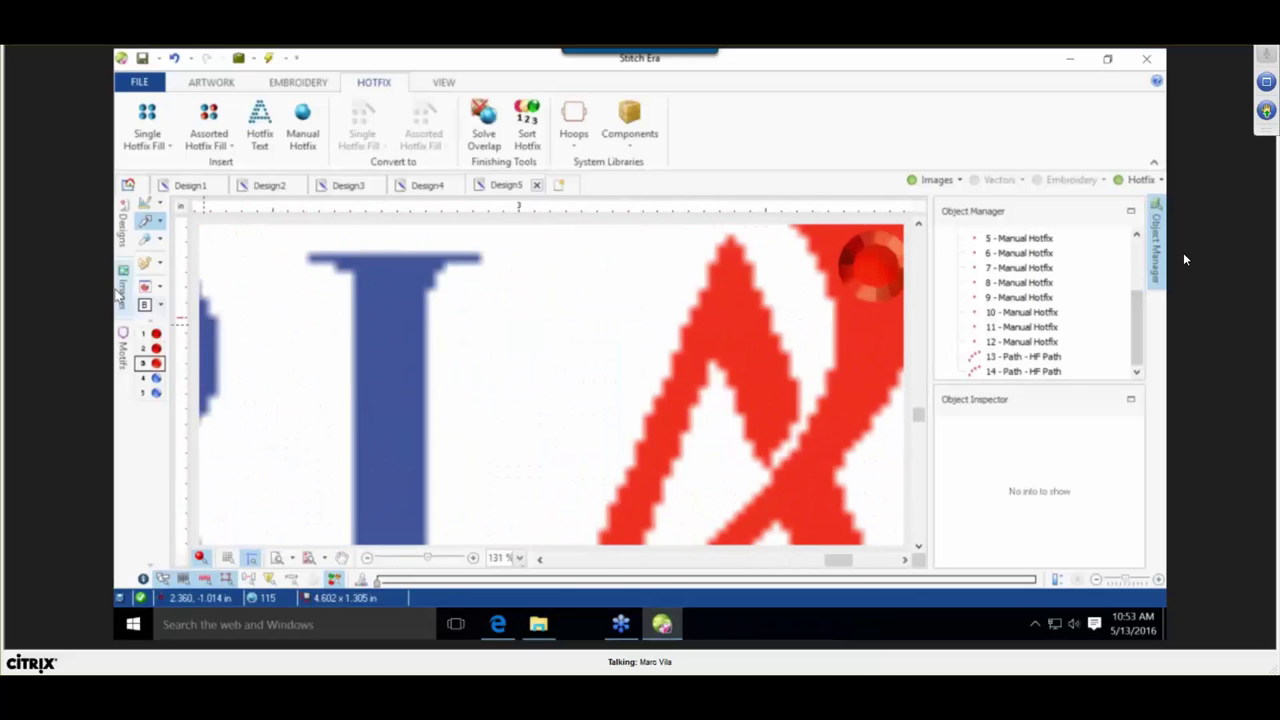
{"action": "left_click", "coordinate": [302, 118]}
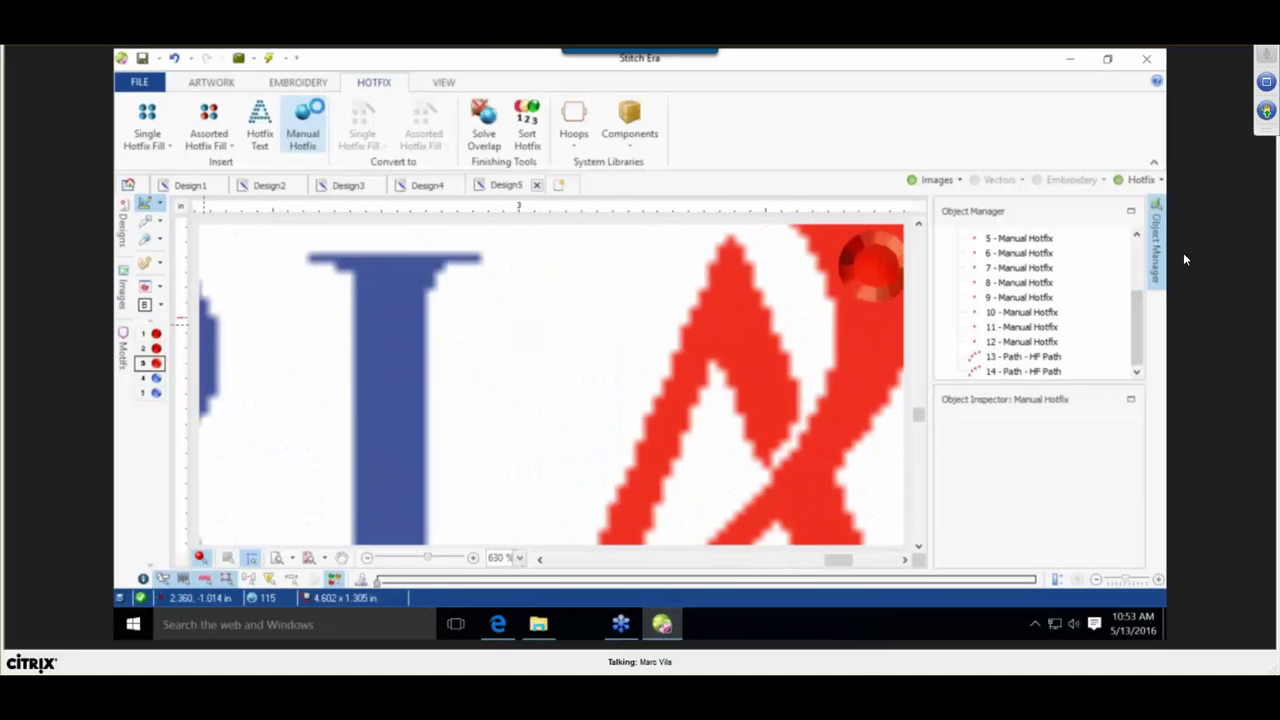
{"action": "left_click", "coordinate": [155, 348]}
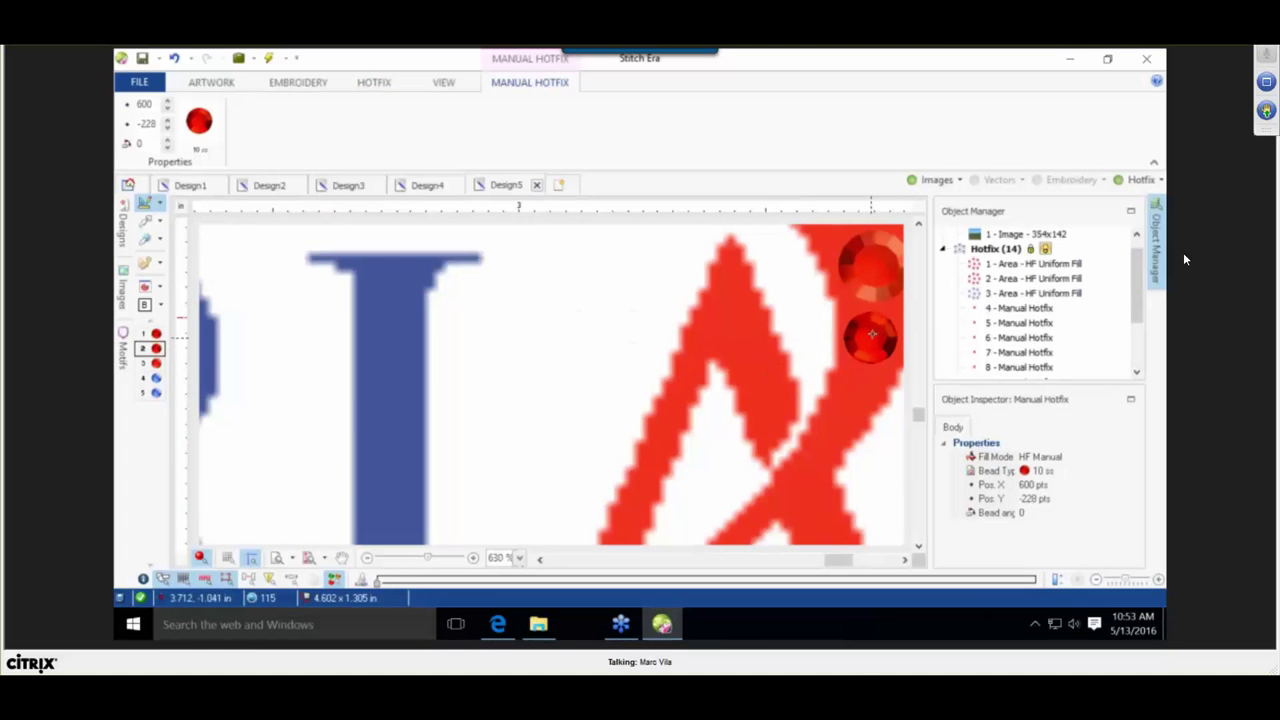
{"action": "left_click", "coordinate": [873, 337]}
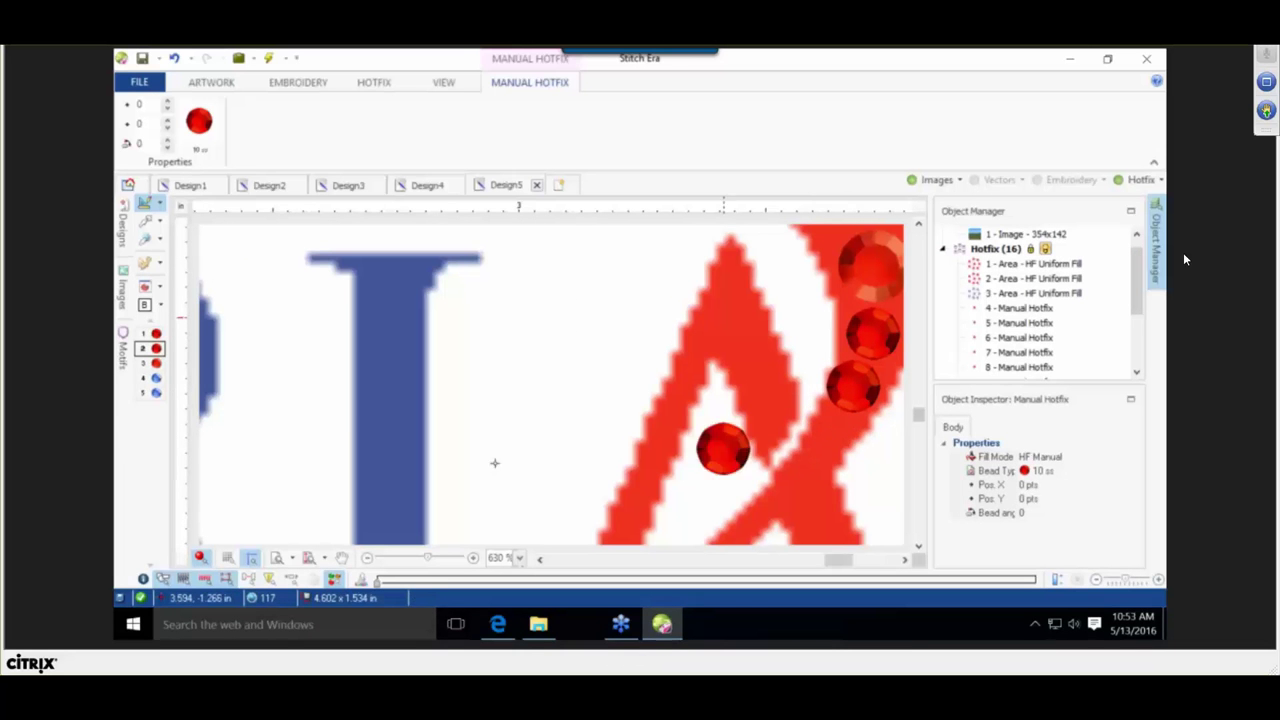
{"action": "left_click", "coordinate": [276, 470]}
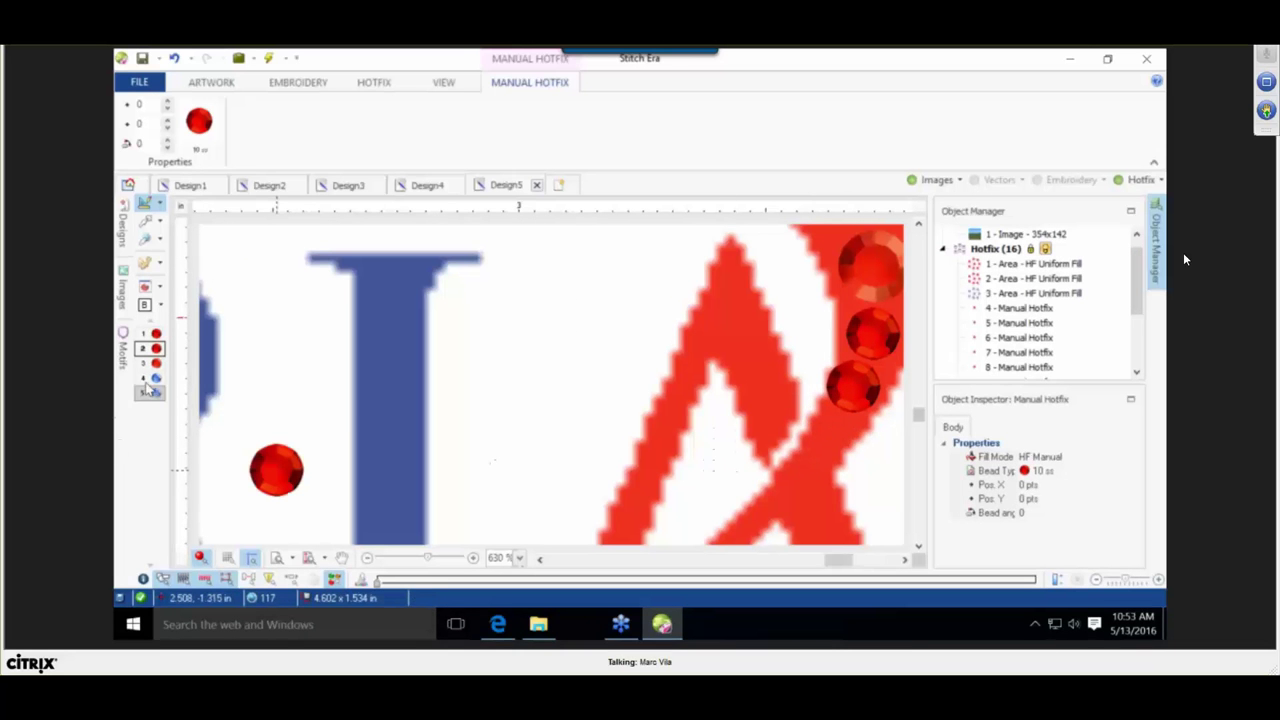
Draw a hotfix path with red 6 ss beads at 2 pts spacing across the red A down to the swoosh's pointed tip.
{"action": "left_click", "coordinate": [370, 84]}
{"action": "left_click", "coordinate": [145, 140]}
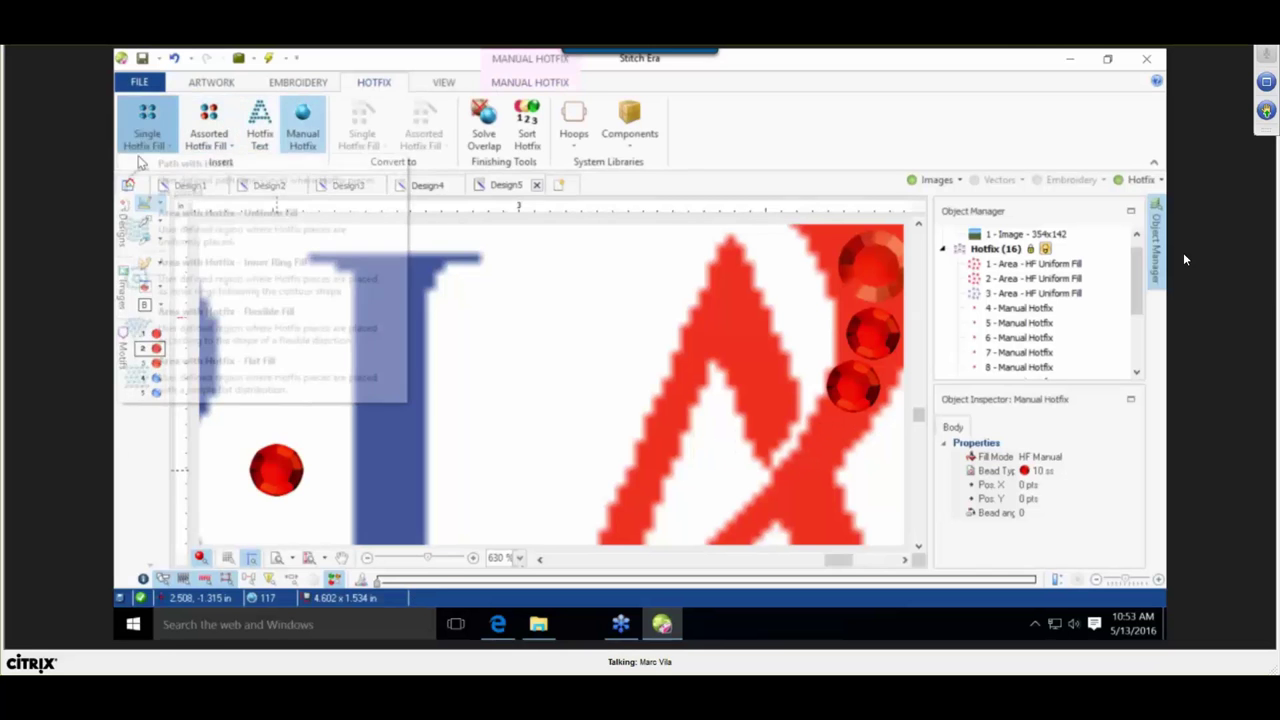
{"action": "left_click", "coordinate": [150, 168]}
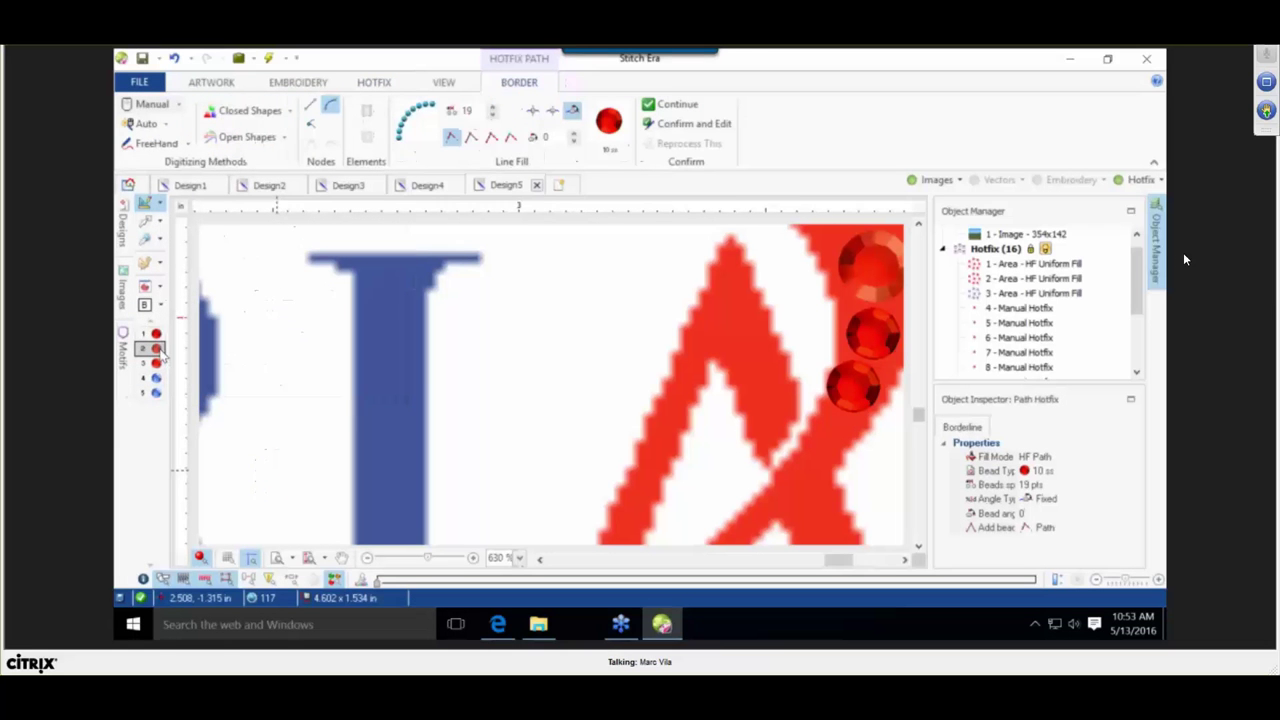
{"action": "left_click", "coordinate": [480, 111]}
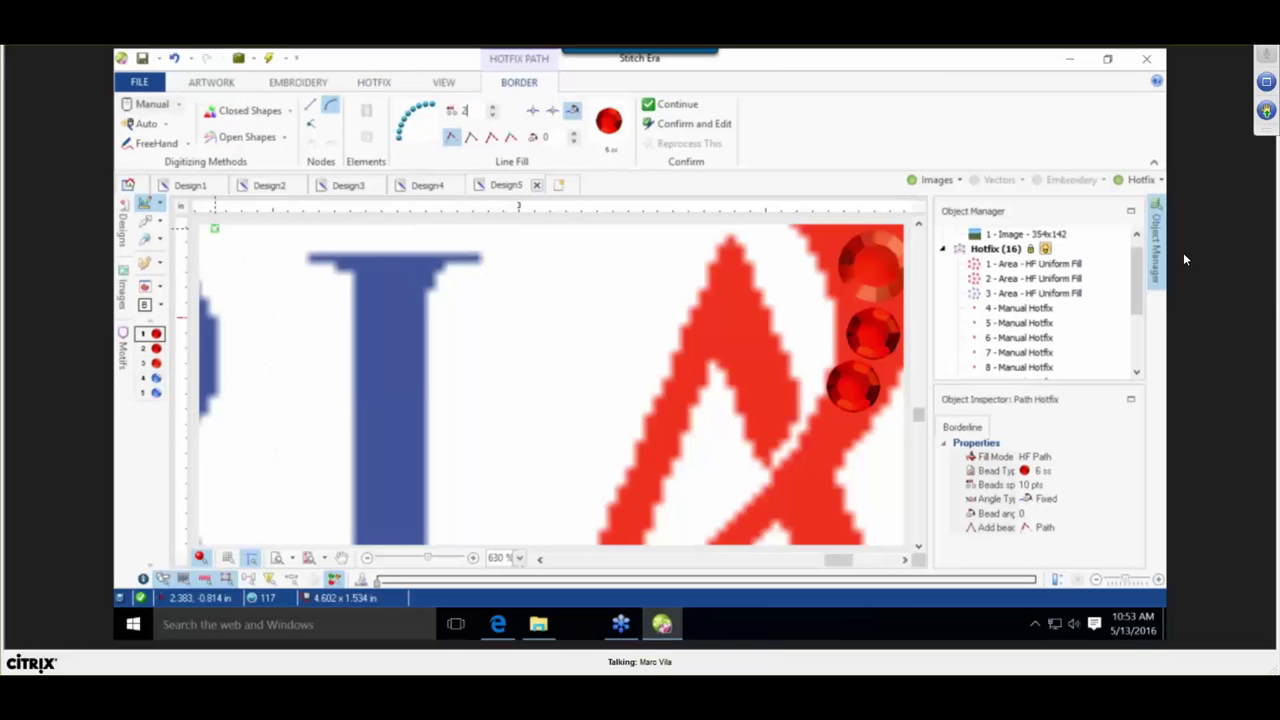
{"action": "type", "text": "2"}
{"action": "key", "text": "Return"}
{"action": "key", "text": "space"}
{"action": "left_click_drag", "start_coordinate": [790, 510], "coordinate": [850, 225]}
{"action": "left_click", "coordinate": [655, 364]}
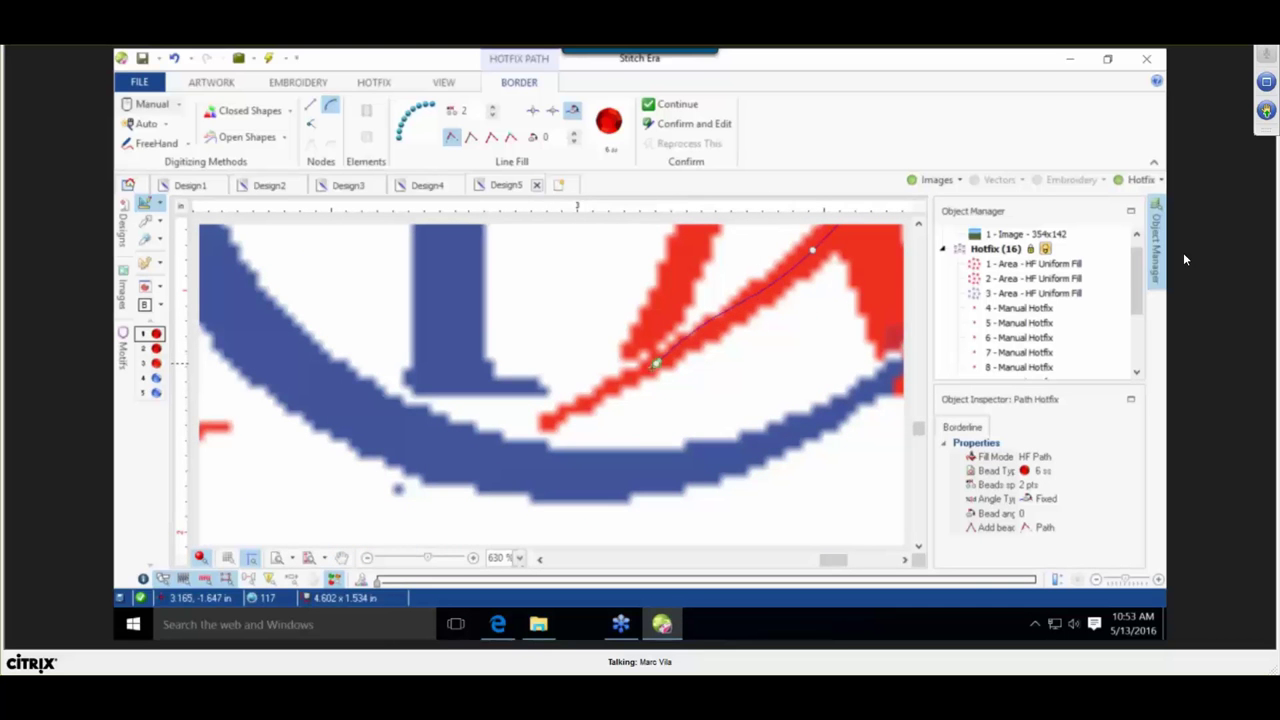
{"action": "left_click", "coordinate": [655, 363]}
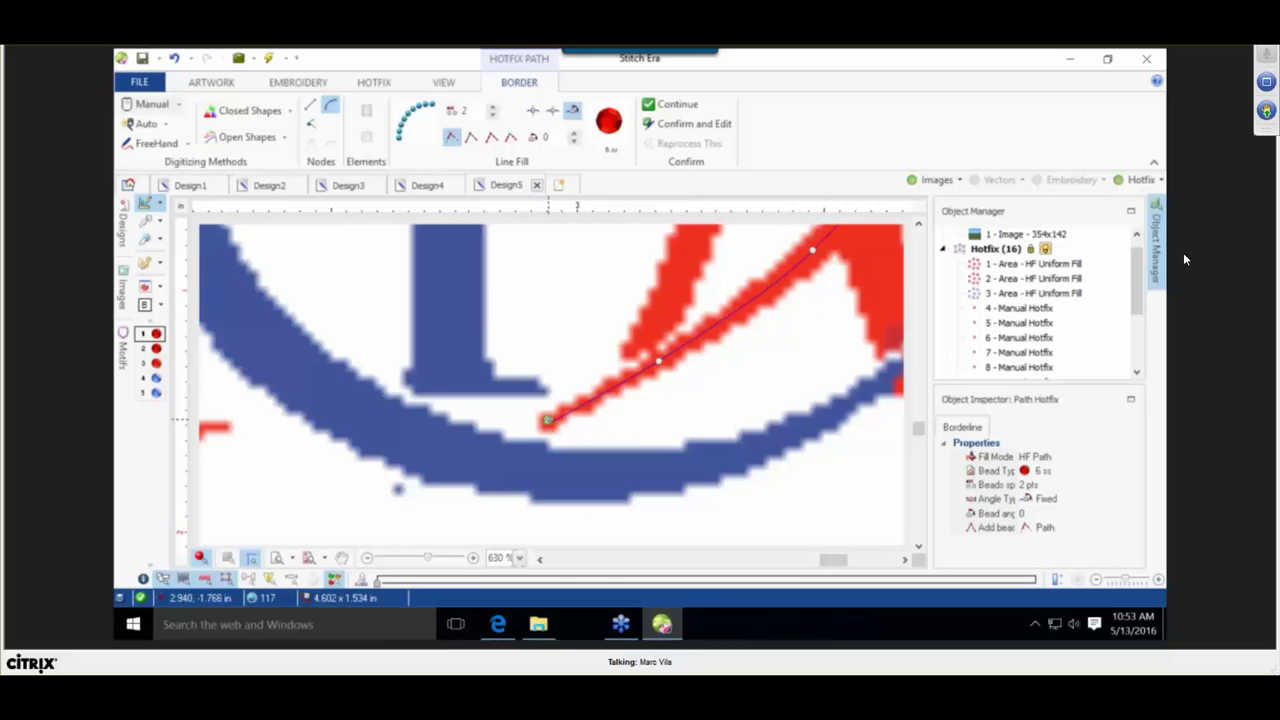
{"action": "right_click", "coordinate": [548, 420]}
Draw a hotfix path with blue 6 ss beads at 2 pts spacing along the thin end of the blue swoosh beside the A.
{"action": "scroll", "coordinate": [577, 413], "scroll_direction": "down", "scroll_amount": 3}
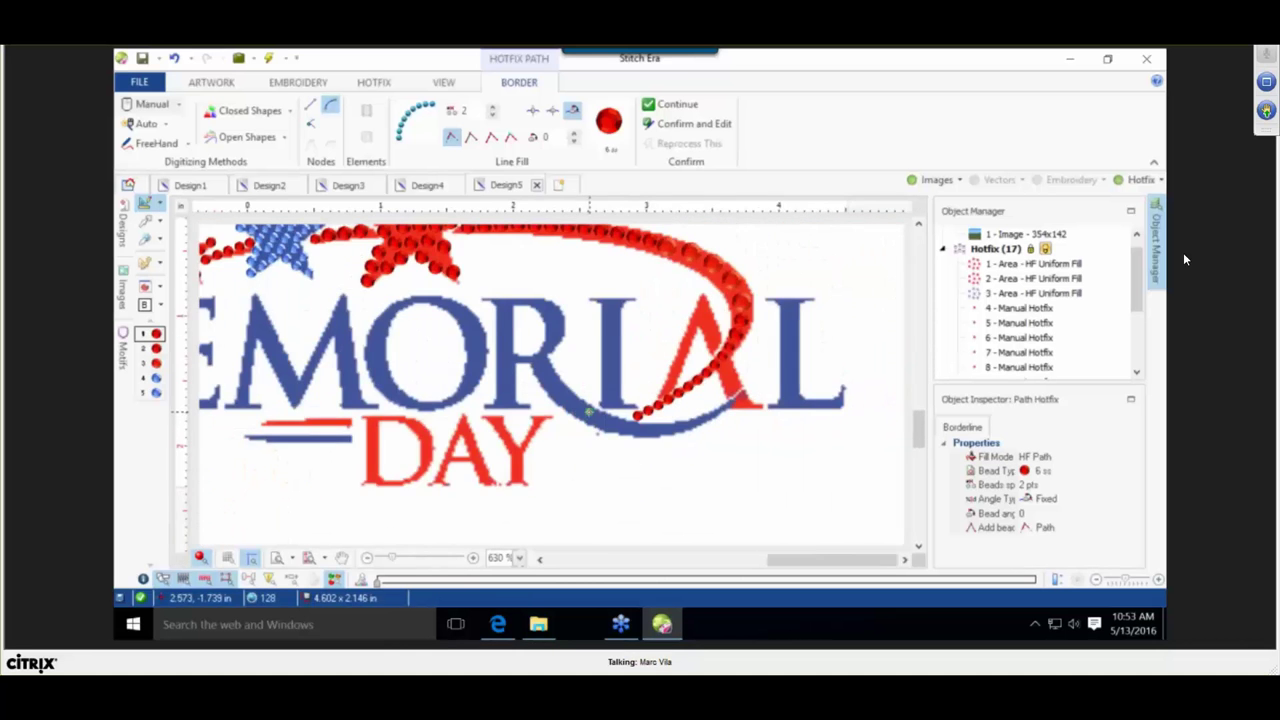
{"action": "scroll", "coordinate": [589, 411], "scroll_direction": "down", "scroll_amount": 1}
{"action": "scroll", "coordinate": [617, 394], "scroll_direction": "up", "scroll_amount": 3}
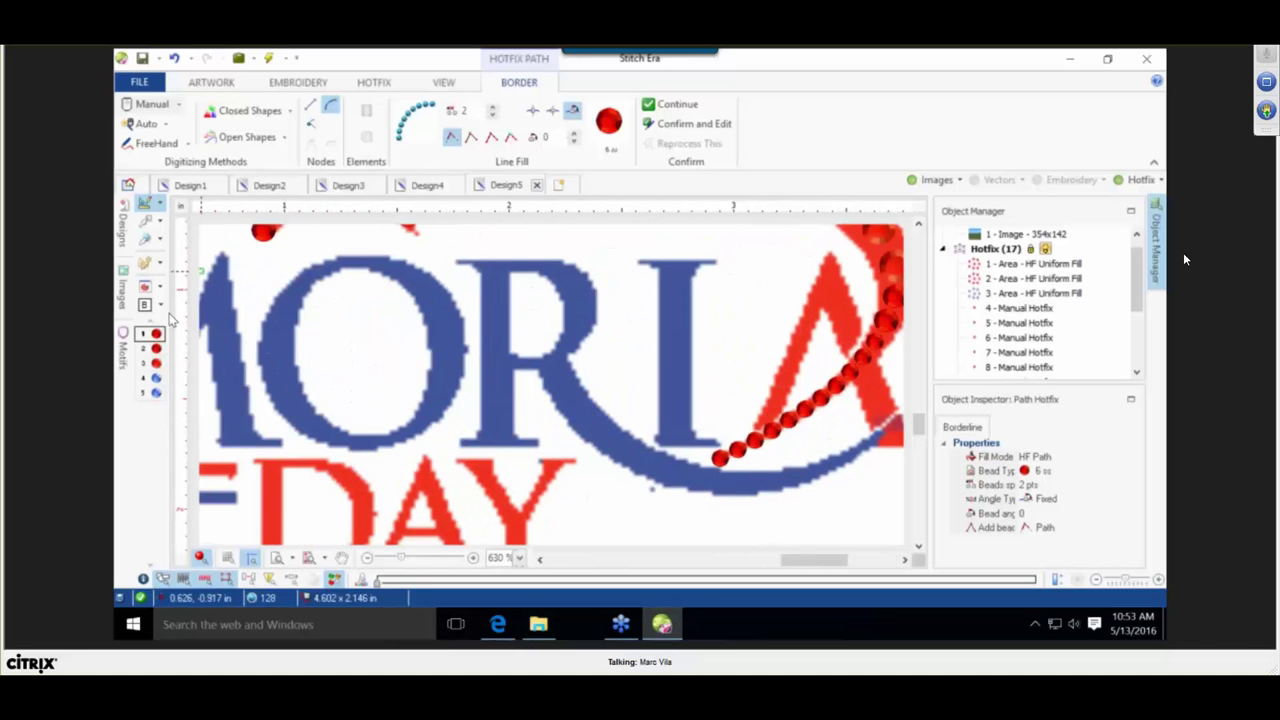
{"action": "left_click", "coordinate": [155, 378]}
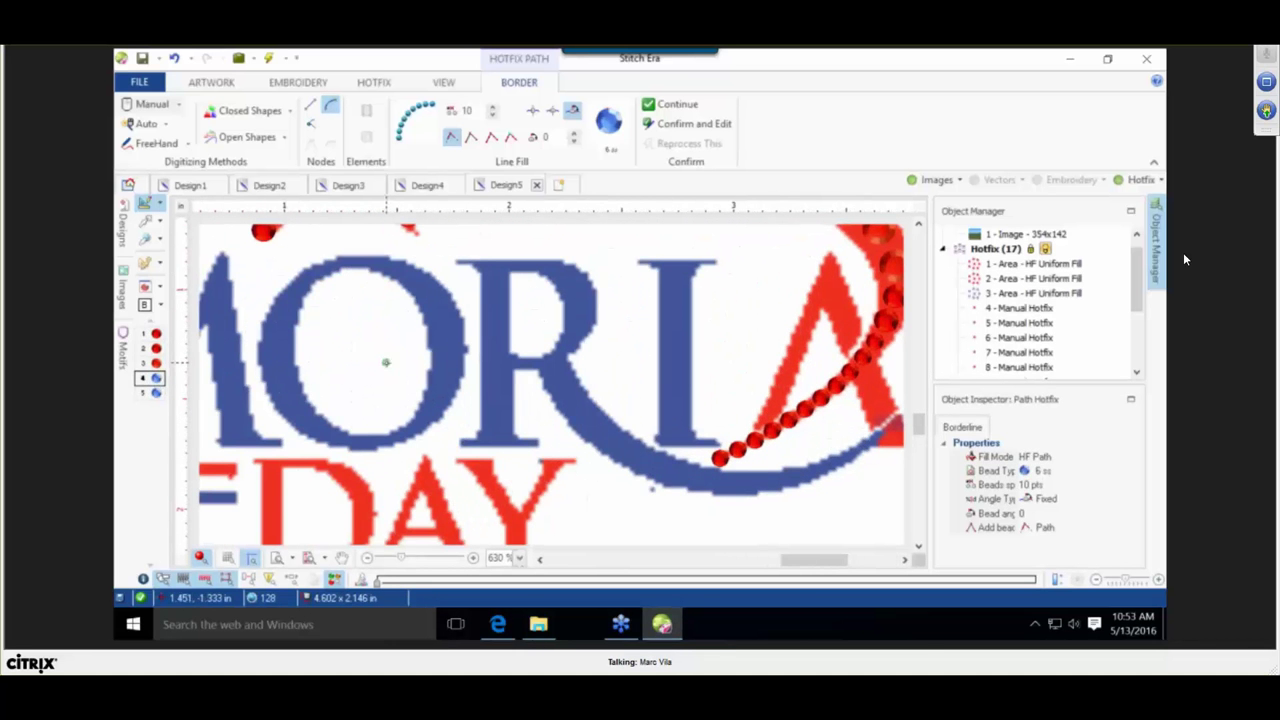
{"action": "left_click_drag", "start_coordinate": [417, 357], "coordinate": [200, 236]}
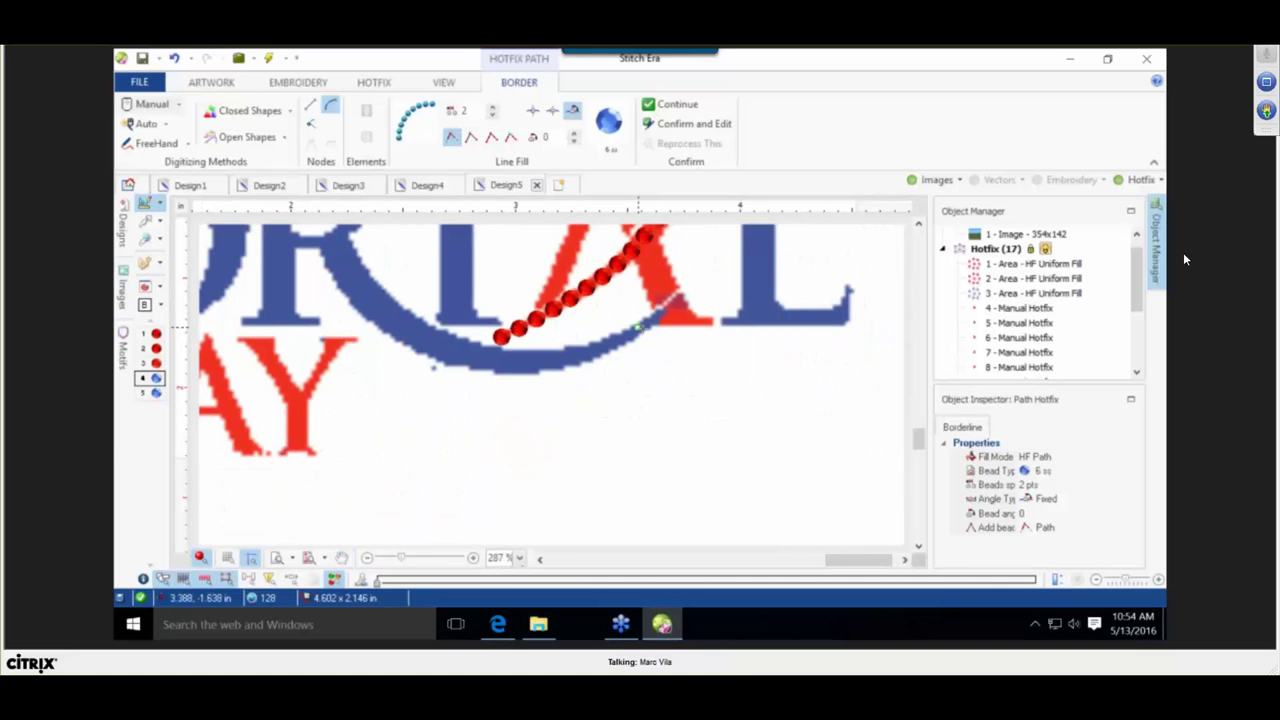
{"action": "scroll", "coordinate": [638, 328], "scroll_direction": "up", "scroll_amount": 3}
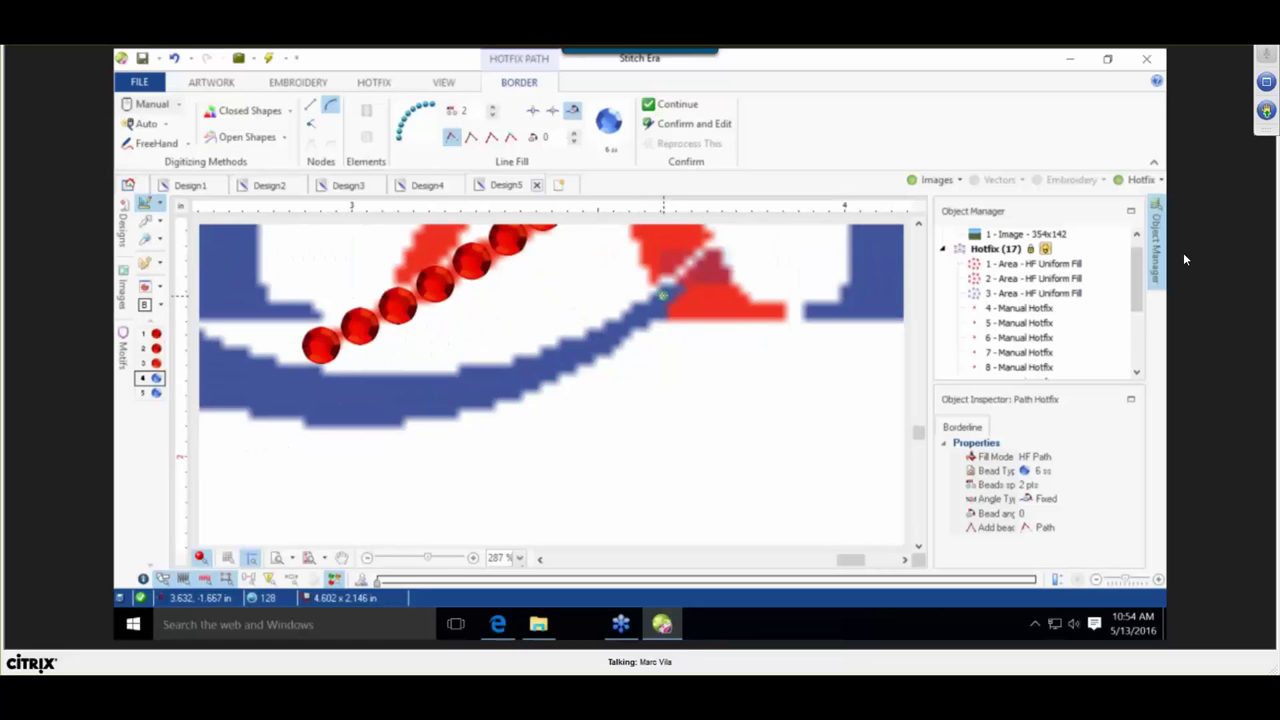
{"action": "left_click", "coordinate": [568, 354]}
{"action": "right_click", "coordinate": [459, 394]}
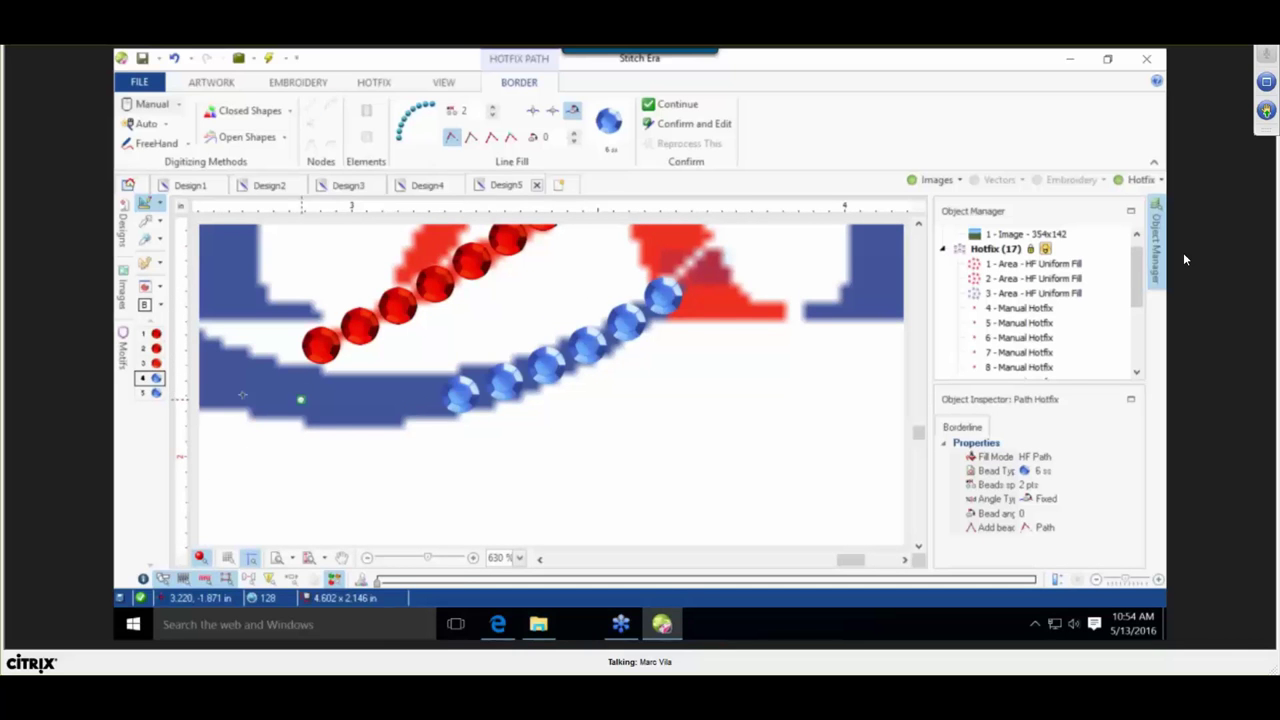
Draw a hotfix path with blue 10 ss beads at 3 pts spacing from the blue 6 ss beads along the swoosh into the R's leg.
{"action": "left_click", "coordinate": [155, 393]}
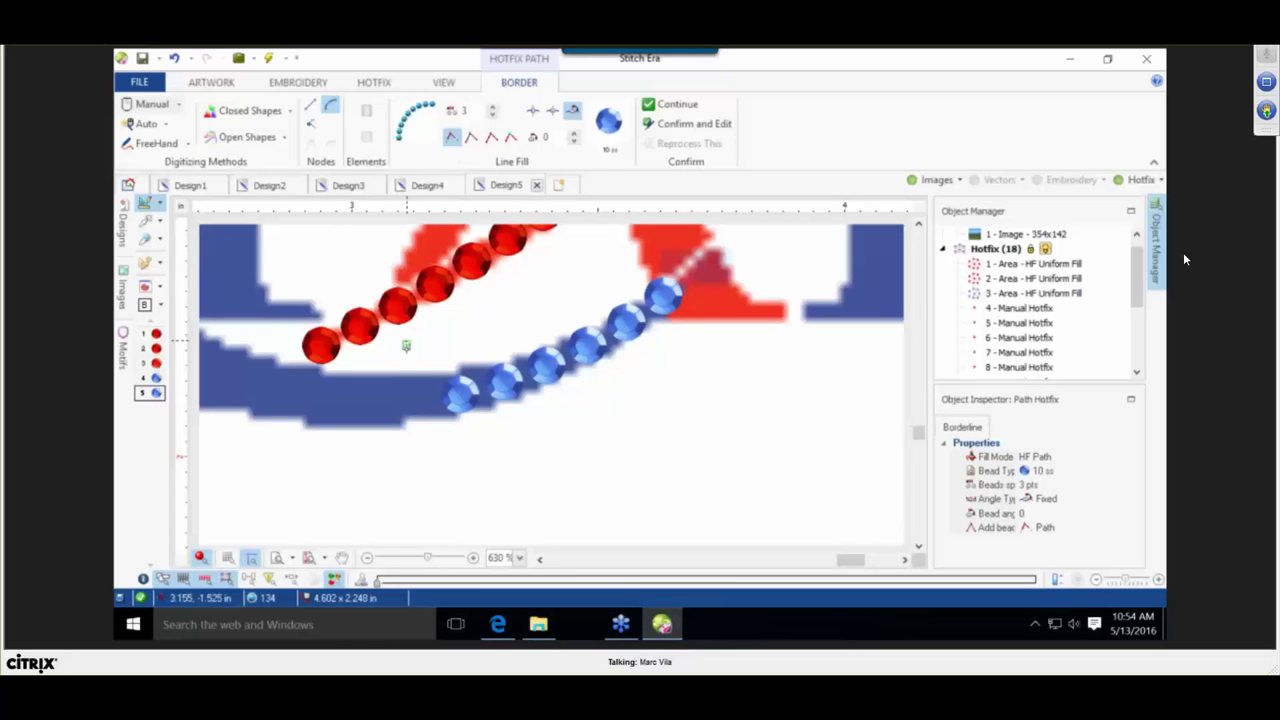
{"action": "left_click", "coordinate": [416, 400]}
{"action": "left_click", "coordinate": [277, 392]}
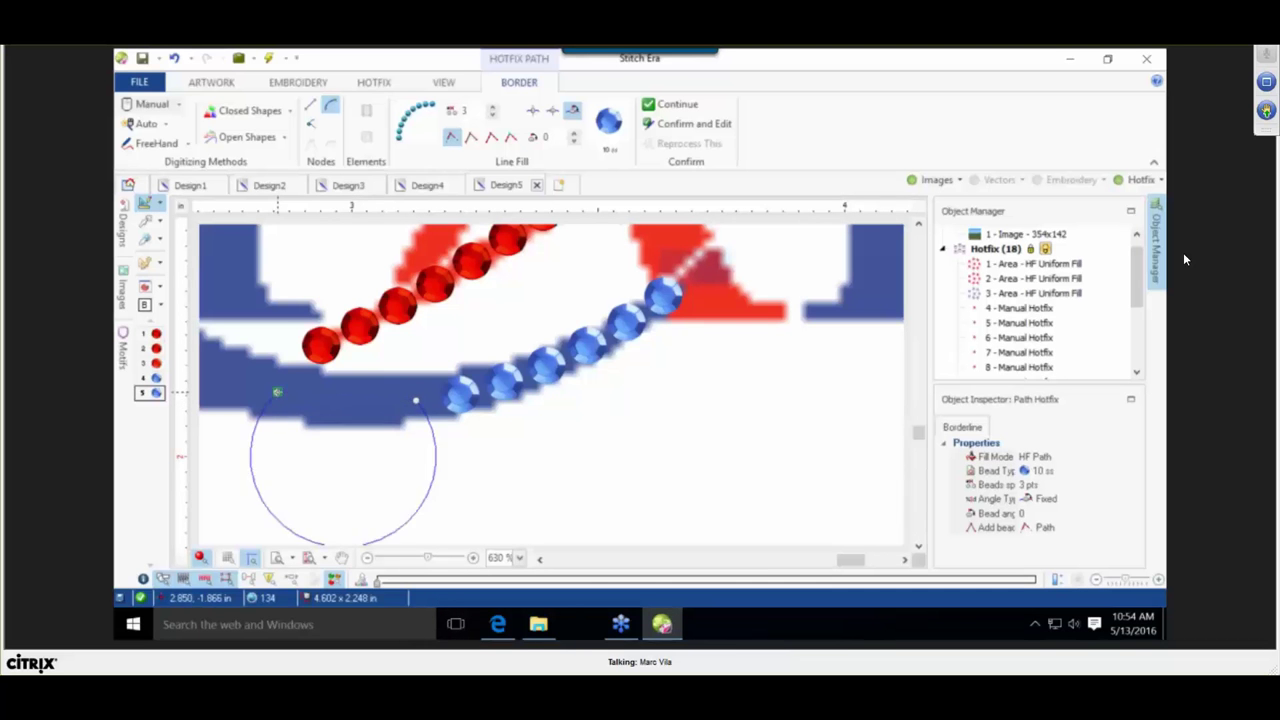
{"action": "left_click_drag", "start_coordinate": [333, 411], "coordinate": [688, 474]}
{"action": "left_click", "coordinate": [544, 430]}
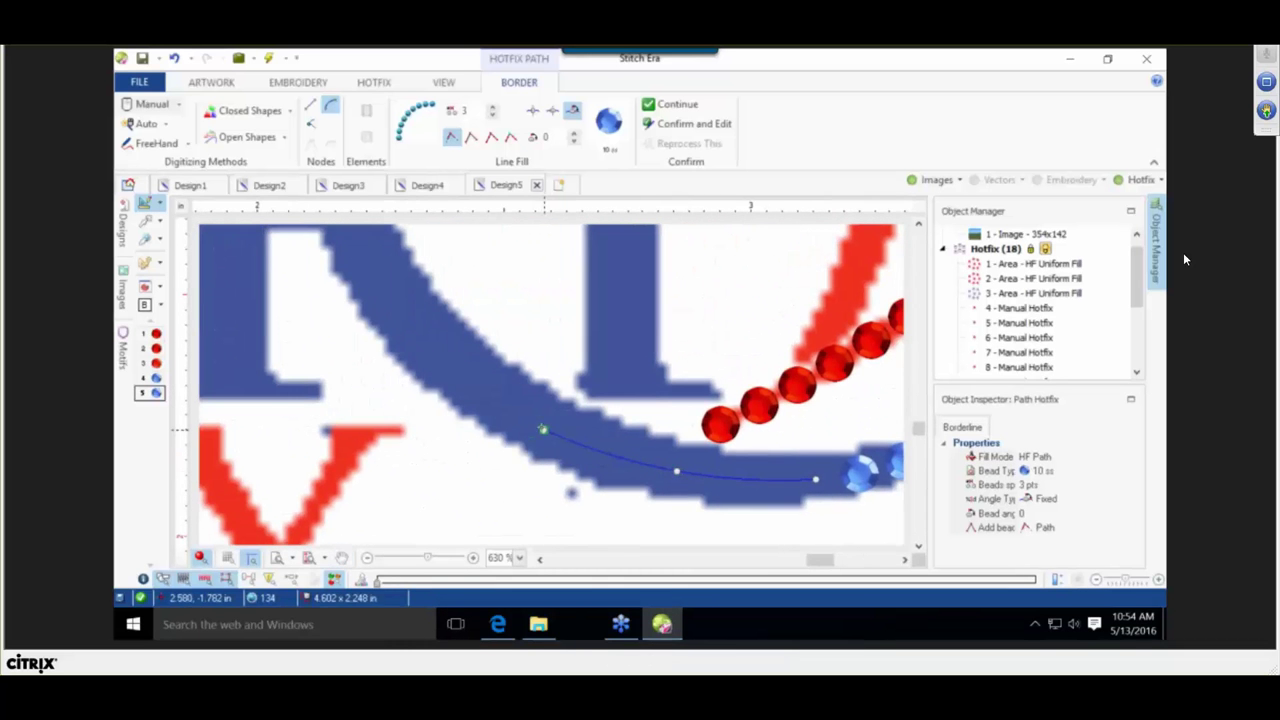
{"action": "left_click", "coordinate": [429, 345]}
{"action": "key", "text": "space"}
{"action": "left_click_drag", "start_coordinate": [390, 323], "coordinate": [480, 506]}
{"action": "left_click", "coordinate": [449, 410]}
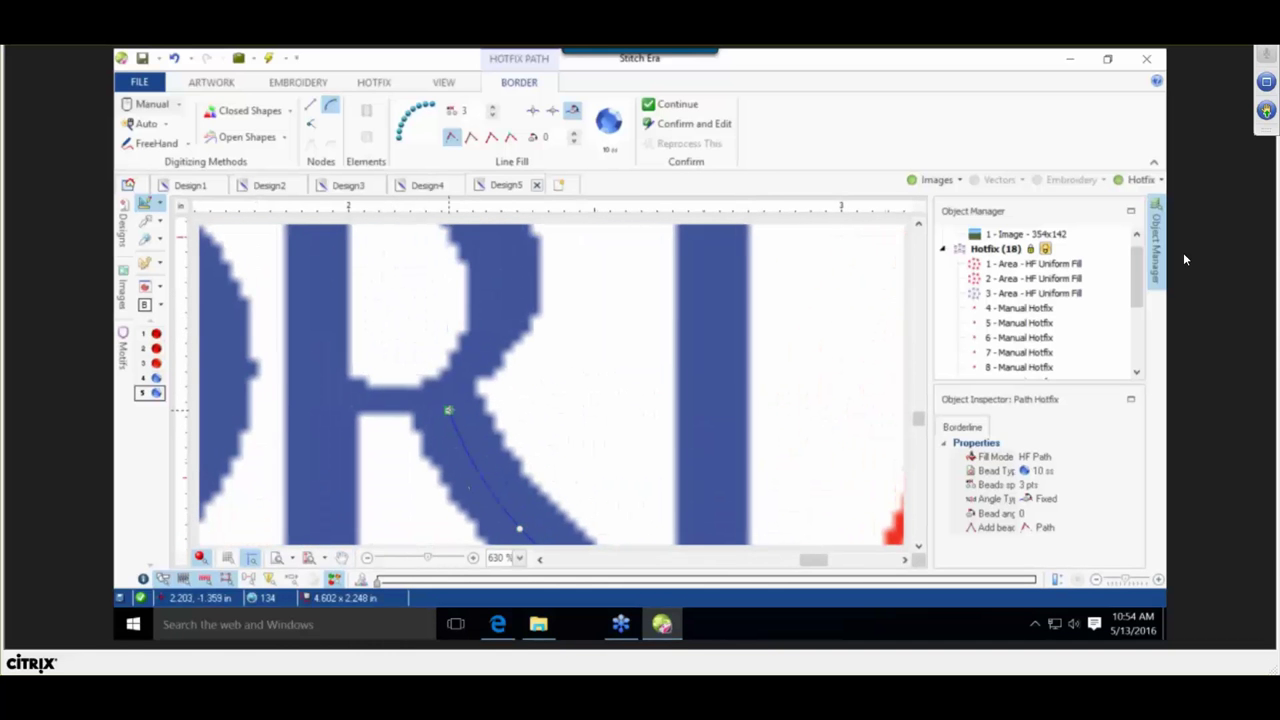
{"action": "right_click", "coordinate": [470, 398]}
{"action": "scroll", "coordinate": [489, 408], "scroll_direction": "down", "scroll_amount": 3}
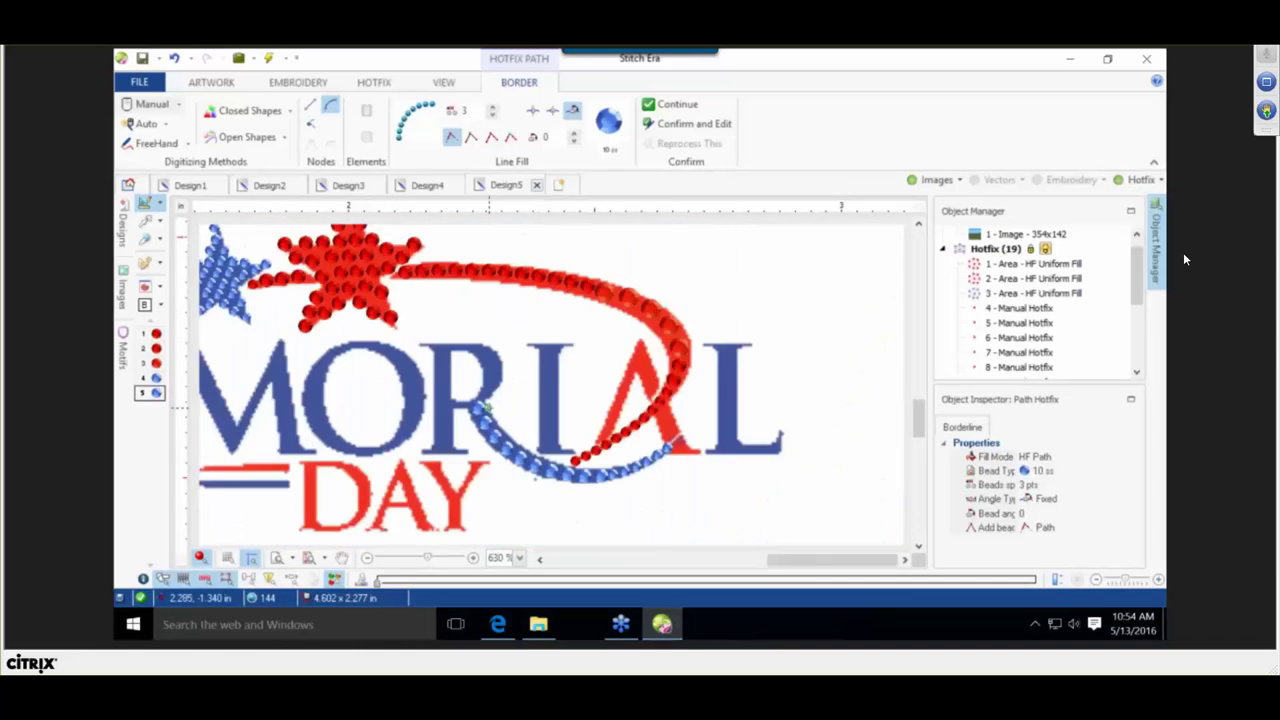
Hide the background image, shift and slightly rotate the red 16 ss path on the swoosh's curve, and deselect it.
{"action": "left_click", "coordinate": [935, 179]}
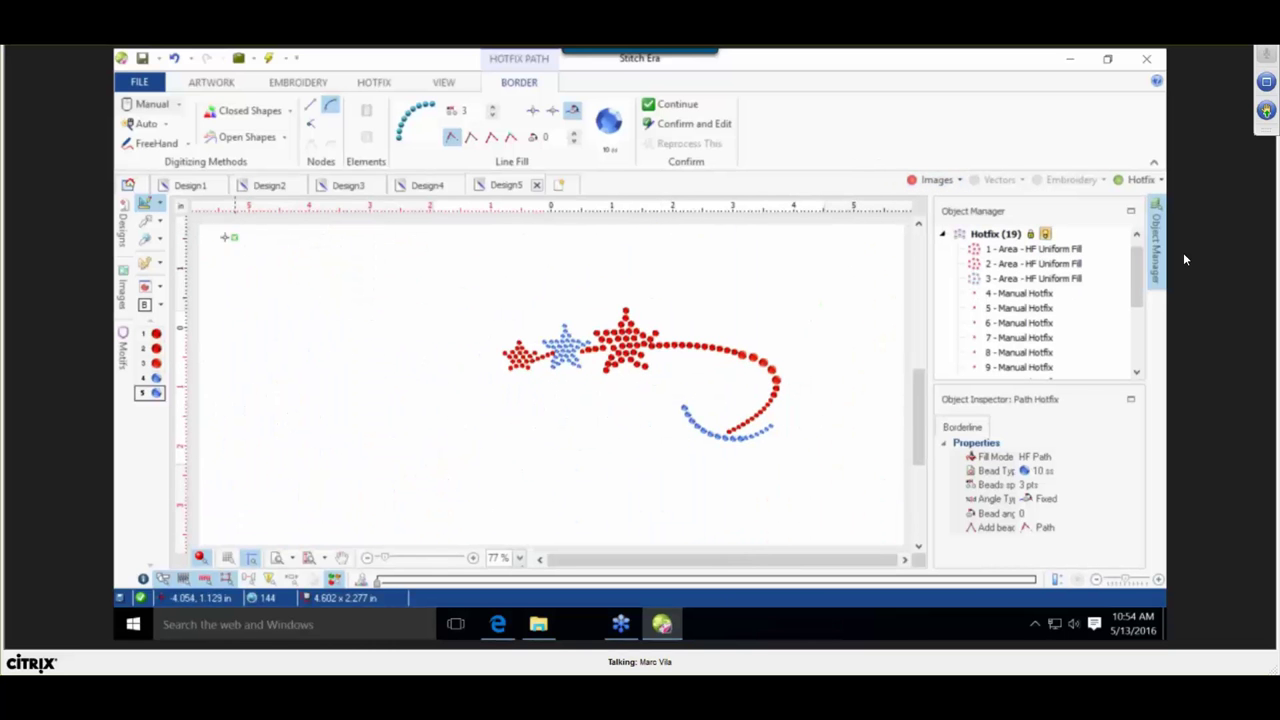
{"action": "left_click", "coordinate": [147, 221]}
{"action": "scroll", "coordinate": [816, 389], "scroll_direction": "up", "scroll_amount": 1}
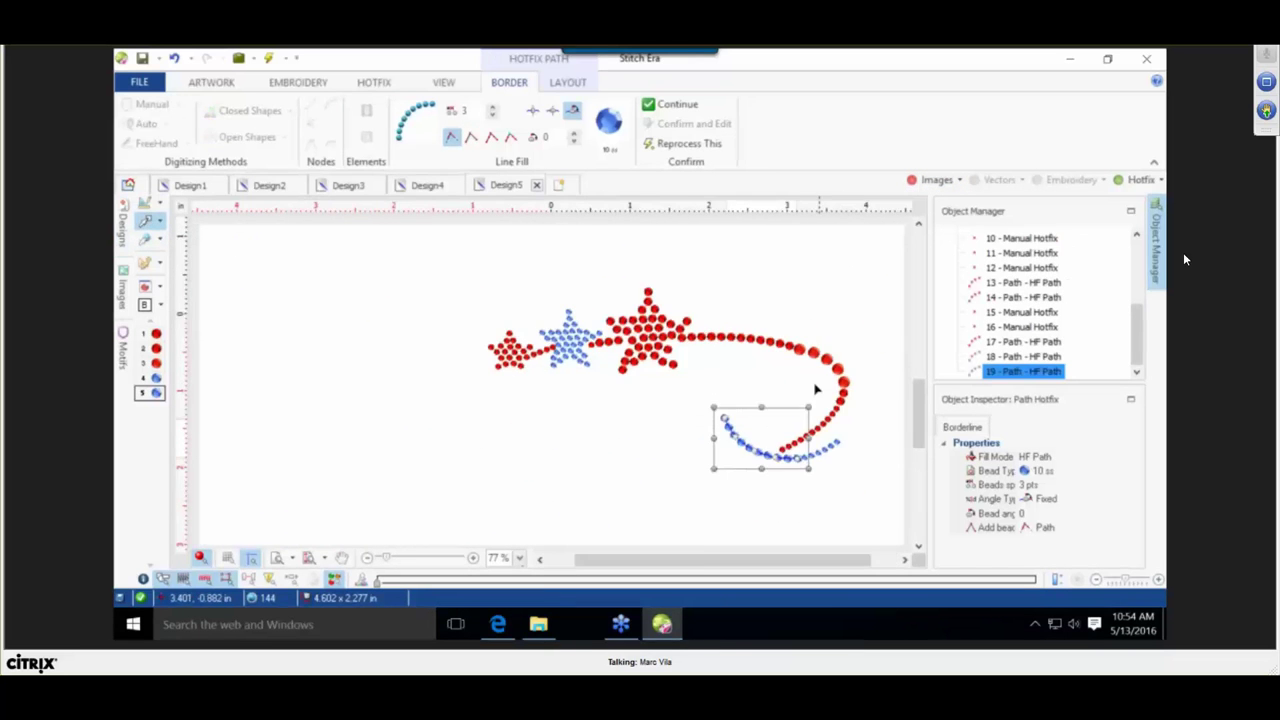
{"action": "scroll", "coordinate": [815, 390], "scroll_direction": "up", "scroll_amount": 5}
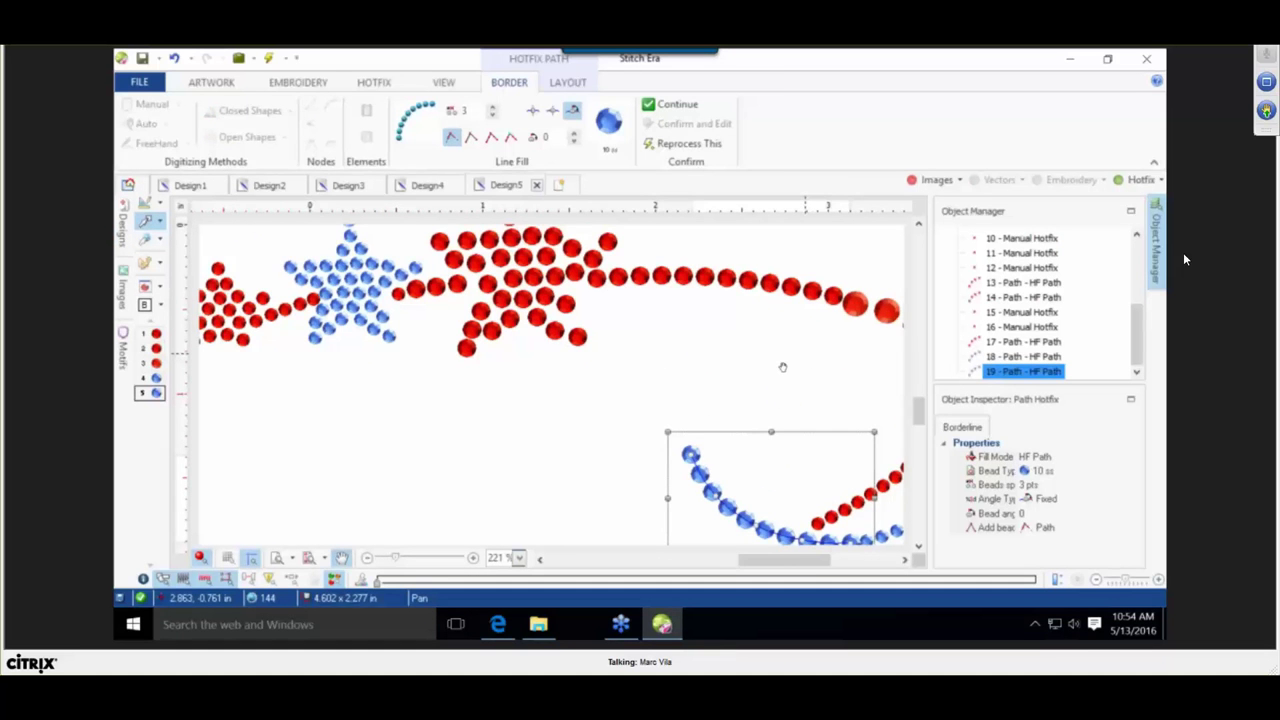
{"action": "scroll", "coordinate": [740, 386], "scroll_direction": "up", "scroll_amount": 2}
{"action": "left_click_drag", "start_coordinate": [783, 367], "coordinate": [751, 397]}
{"action": "left_click", "coordinate": [743, 387]}
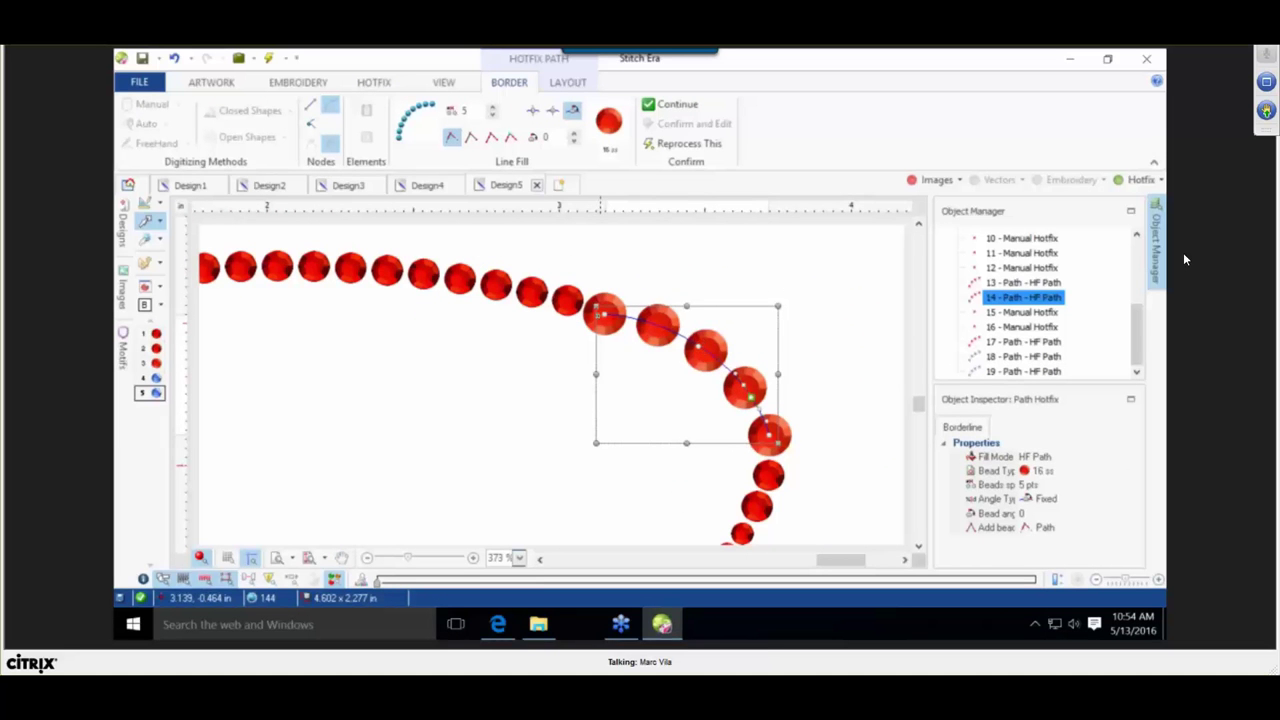
{"action": "left_click_drag", "start_coordinate": [663, 381], "coordinate": [655, 386]}
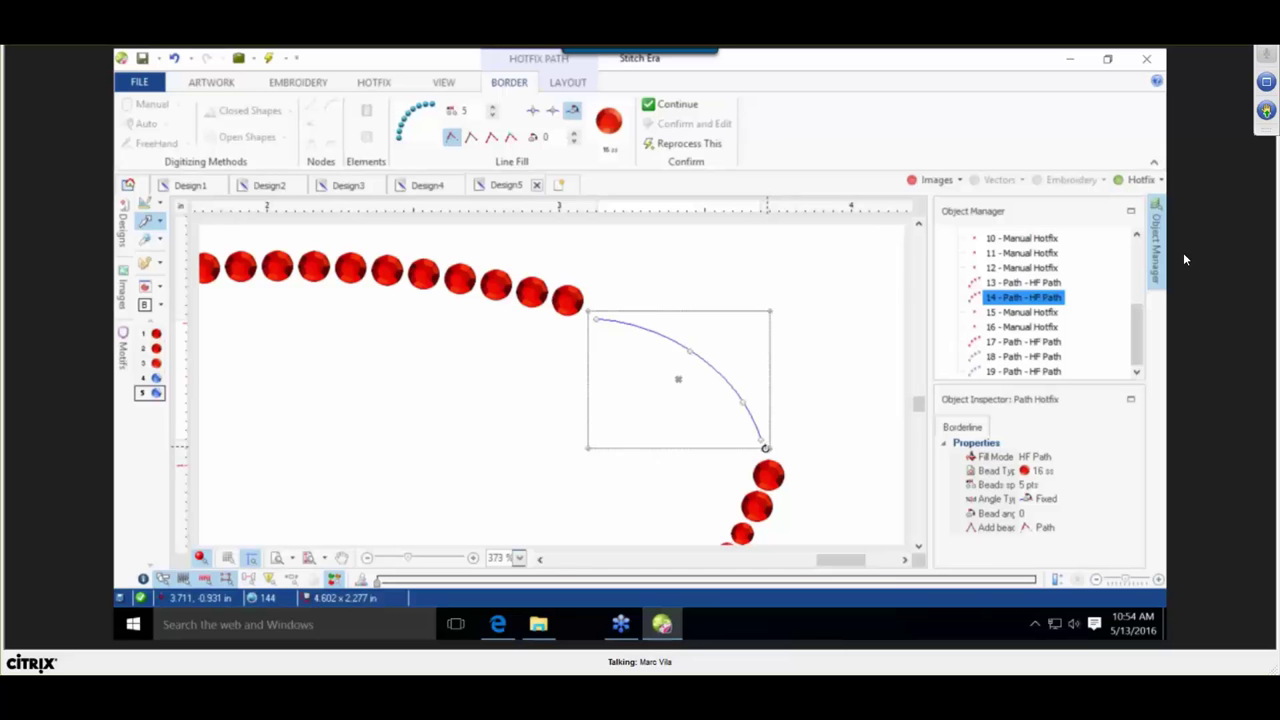
{"action": "left_click_drag", "start_coordinate": [765, 447], "coordinate": [761, 452]}
{"action": "left_click_drag", "start_coordinate": [708, 386], "coordinate": [714, 382]}
{"action": "left_click", "coordinate": [849, 369]}
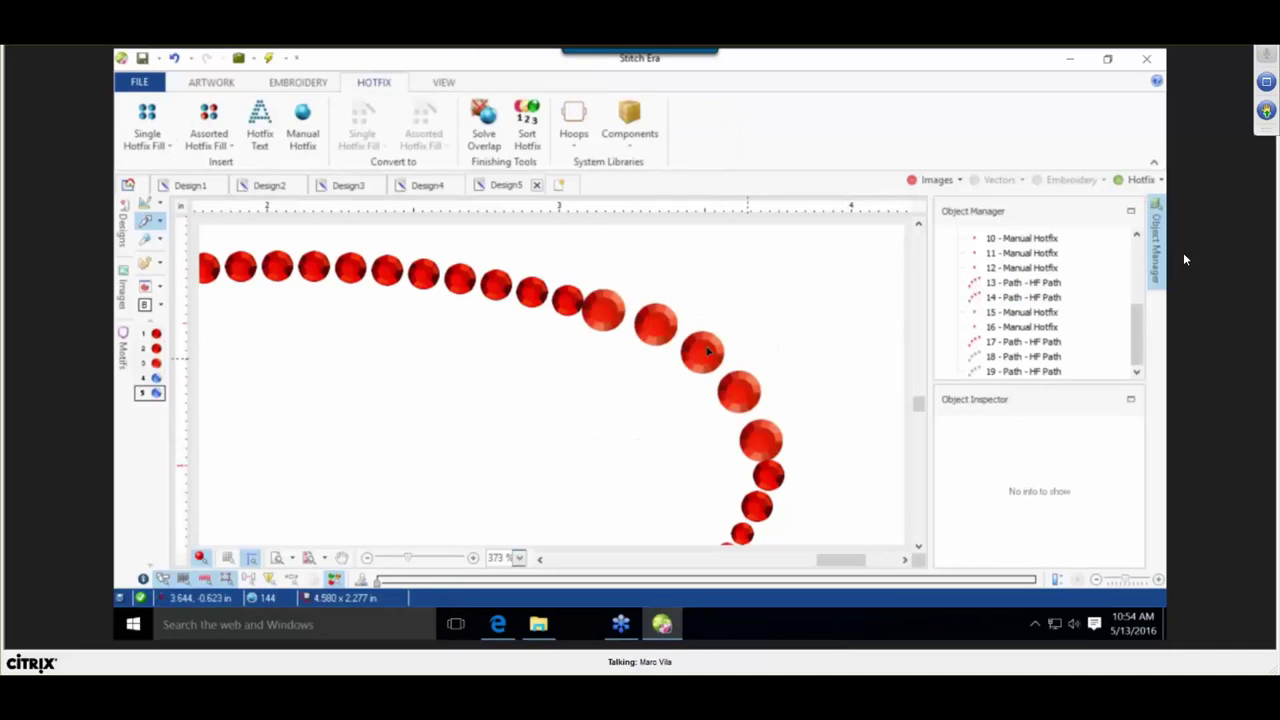
Move the red 16 ss path's start and end nodes slightly away from the neighbouring 10 ss beads and deselect the path.
{"action": "left_click", "coordinate": [668, 332]}
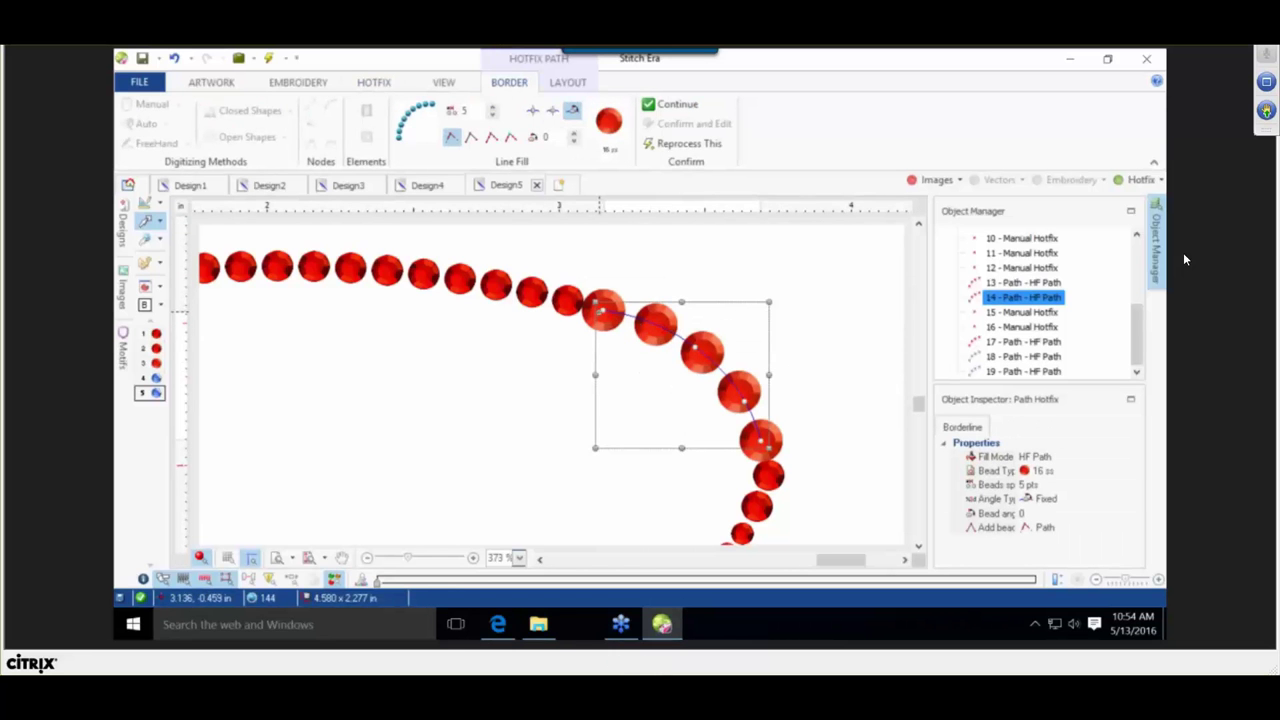
{"action": "left_click_drag", "start_coordinate": [601, 311], "coordinate": [606, 312]}
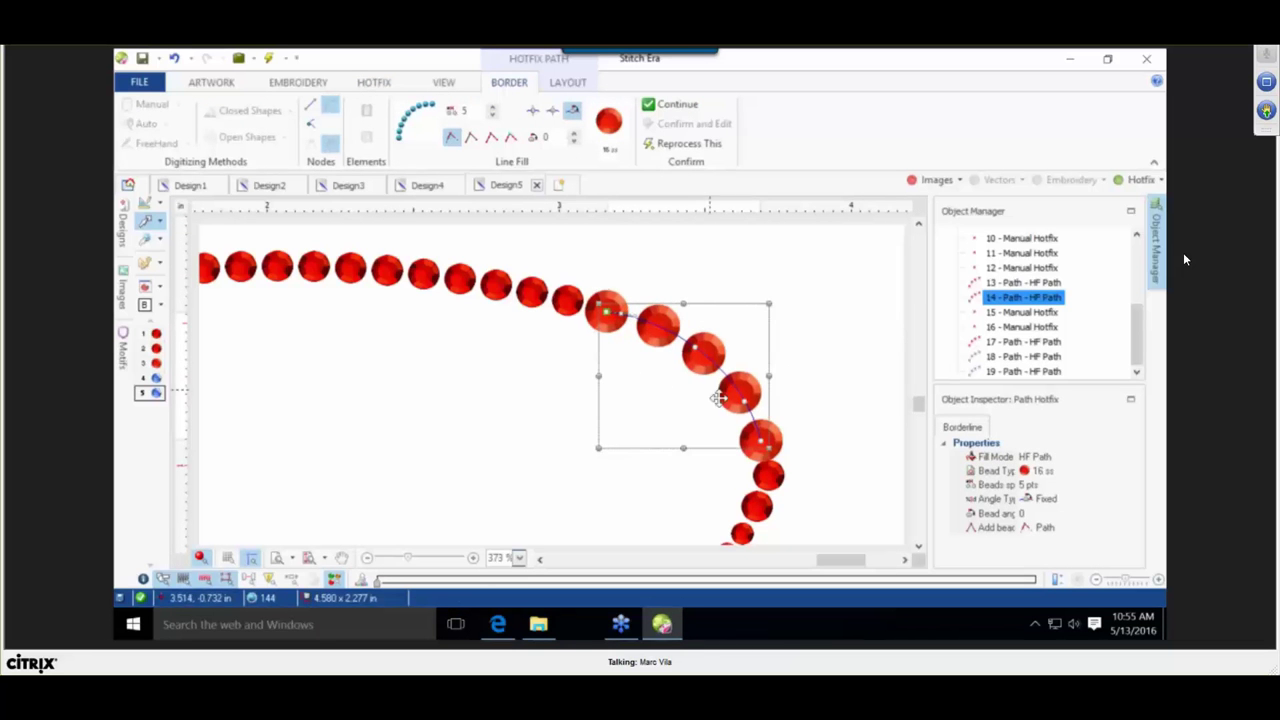
{"action": "left_click_drag", "start_coordinate": [763, 441], "coordinate": [760, 435]}
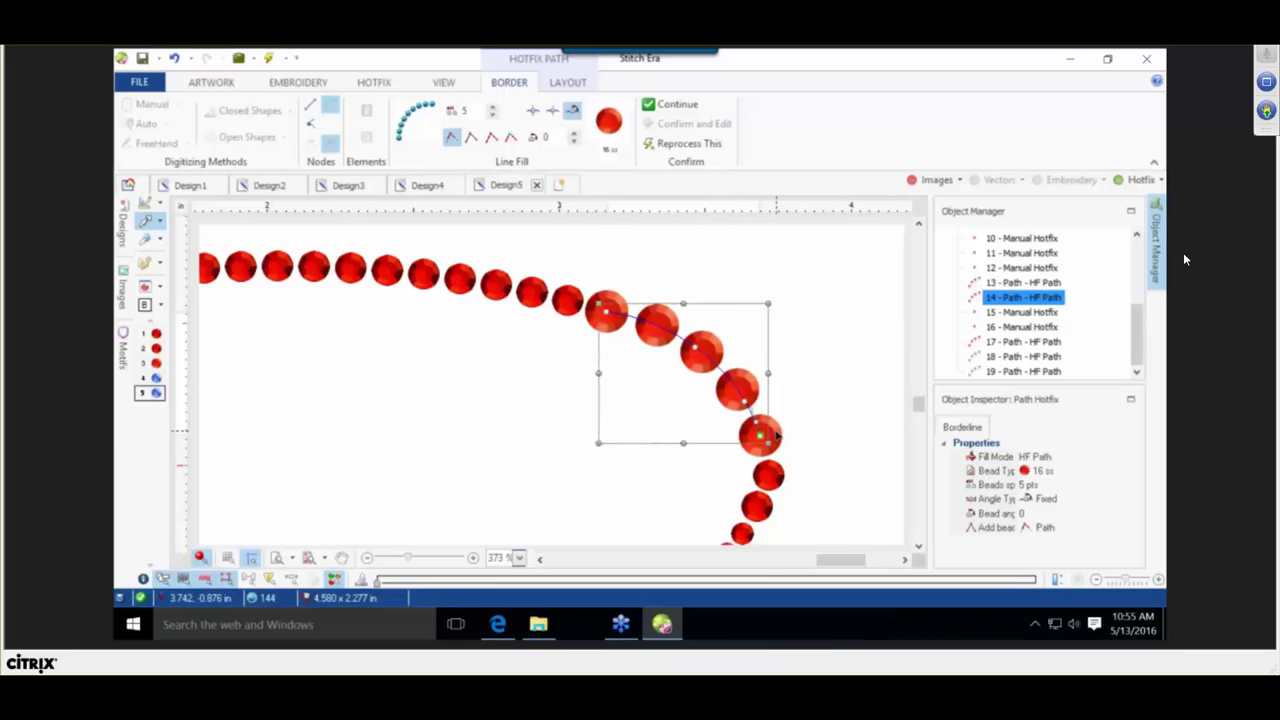
{"action": "scroll", "coordinate": [772, 433], "scroll_direction": "down", "scroll_amount": 5}
{"action": "left_click", "coordinate": [727, 368]}
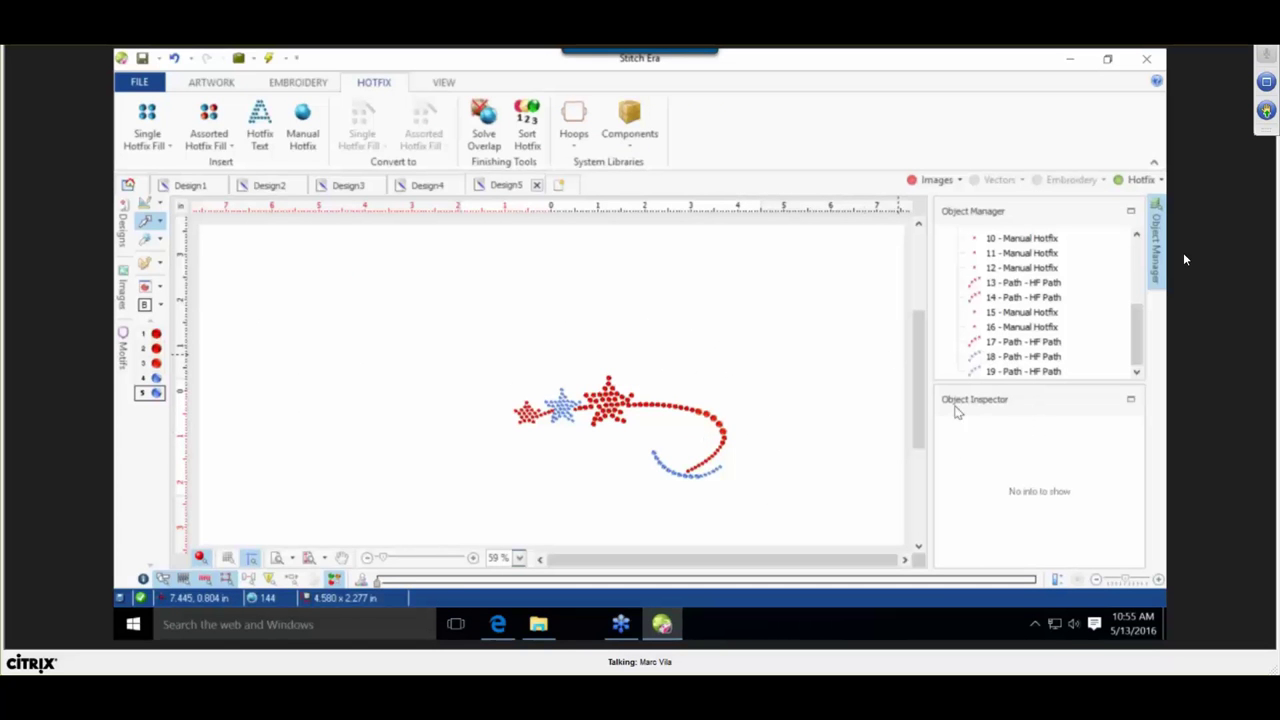
Show the background image again and draw a hotfix path with red 6 ss beads at 3 pts spacing along the red line beside DAY.
{"action": "left_click", "coordinate": [925, 184]}
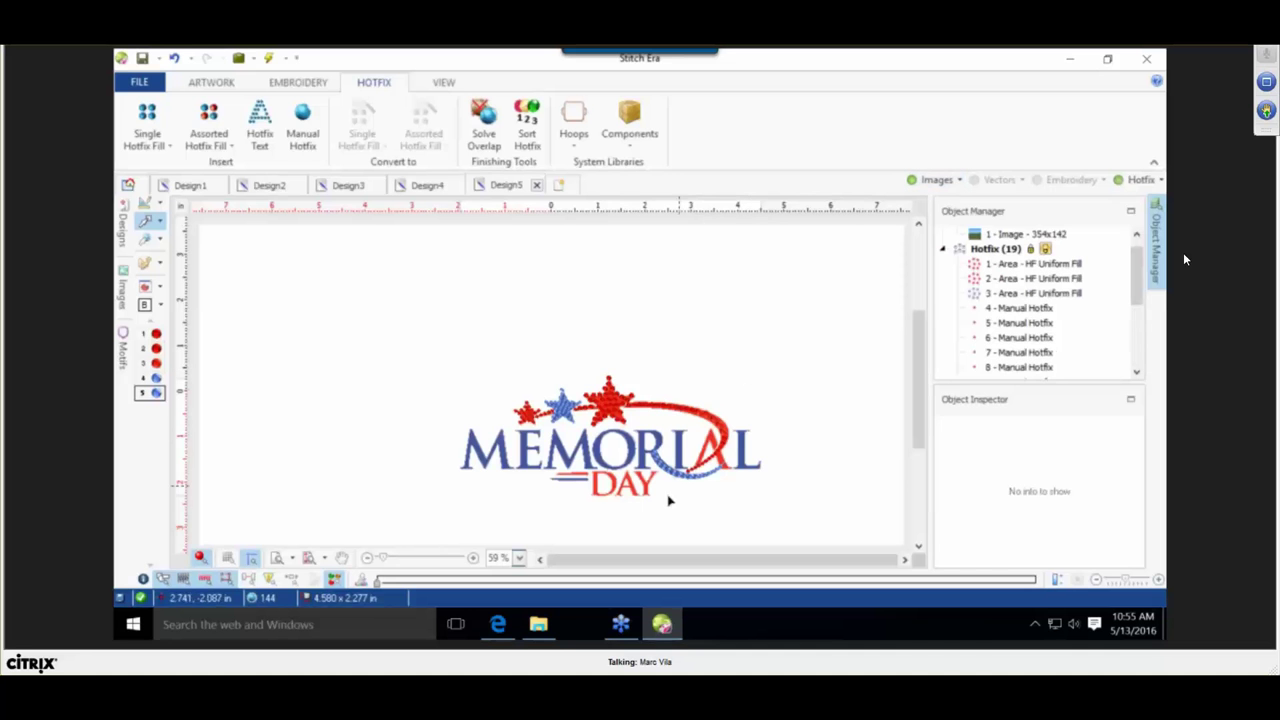
{"action": "scroll", "coordinate": [633, 530], "scroll_direction": "up", "scroll_amount": 10}
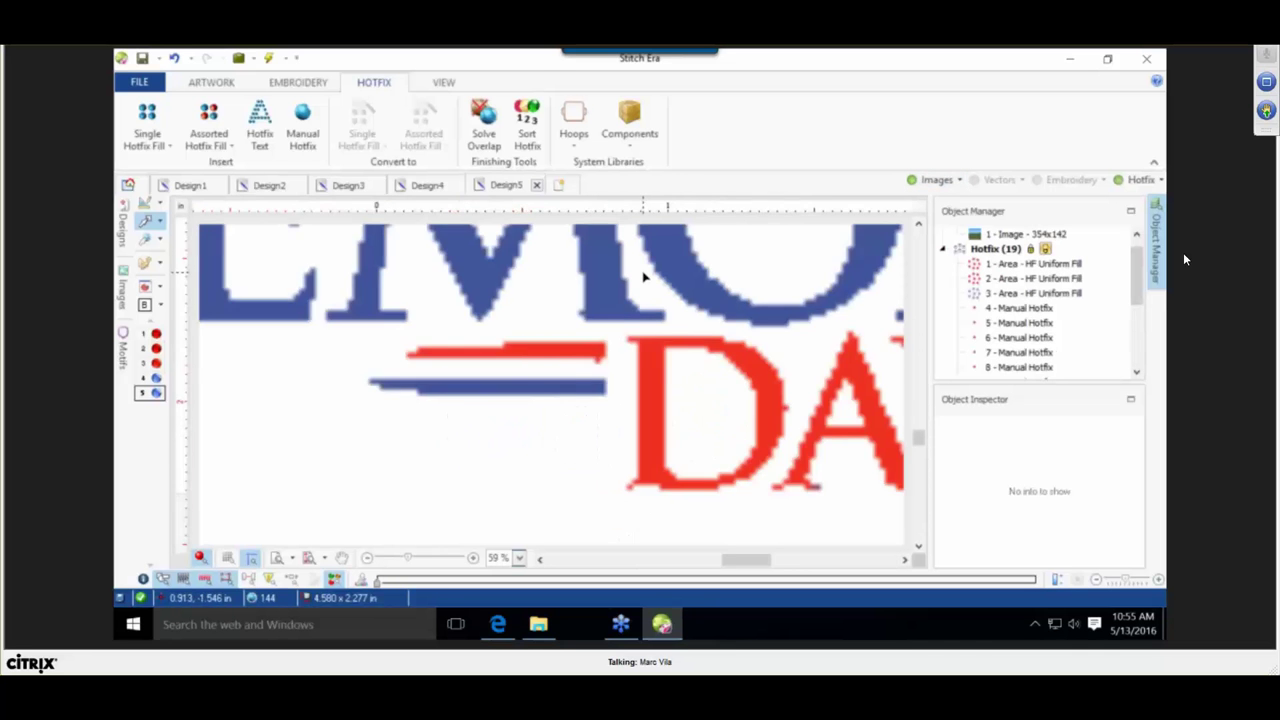
{"action": "left_click", "coordinate": [148, 128]}
{"action": "left_click", "coordinate": [270, 343]}
{"action": "left_click", "coordinate": [264, 403]}
{"action": "left_click", "coordinate": [255, 407]}
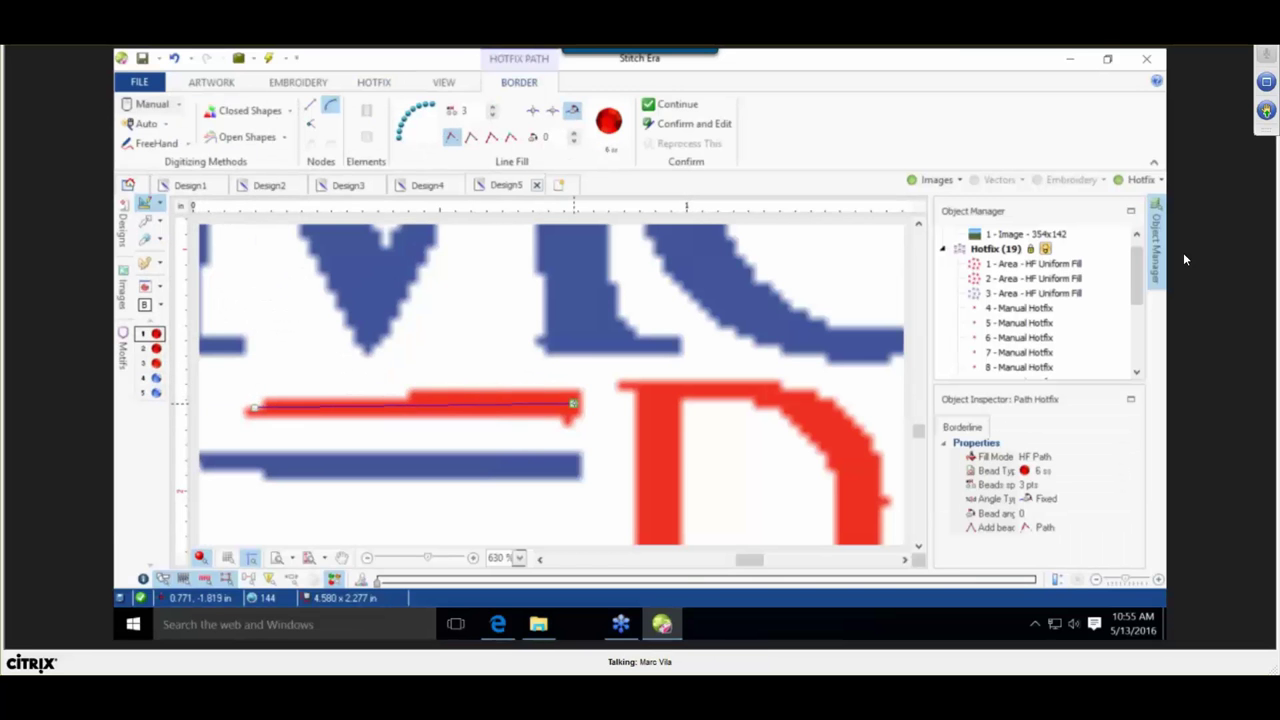
{"action": "right_click", "coordinate": [577, 405]}
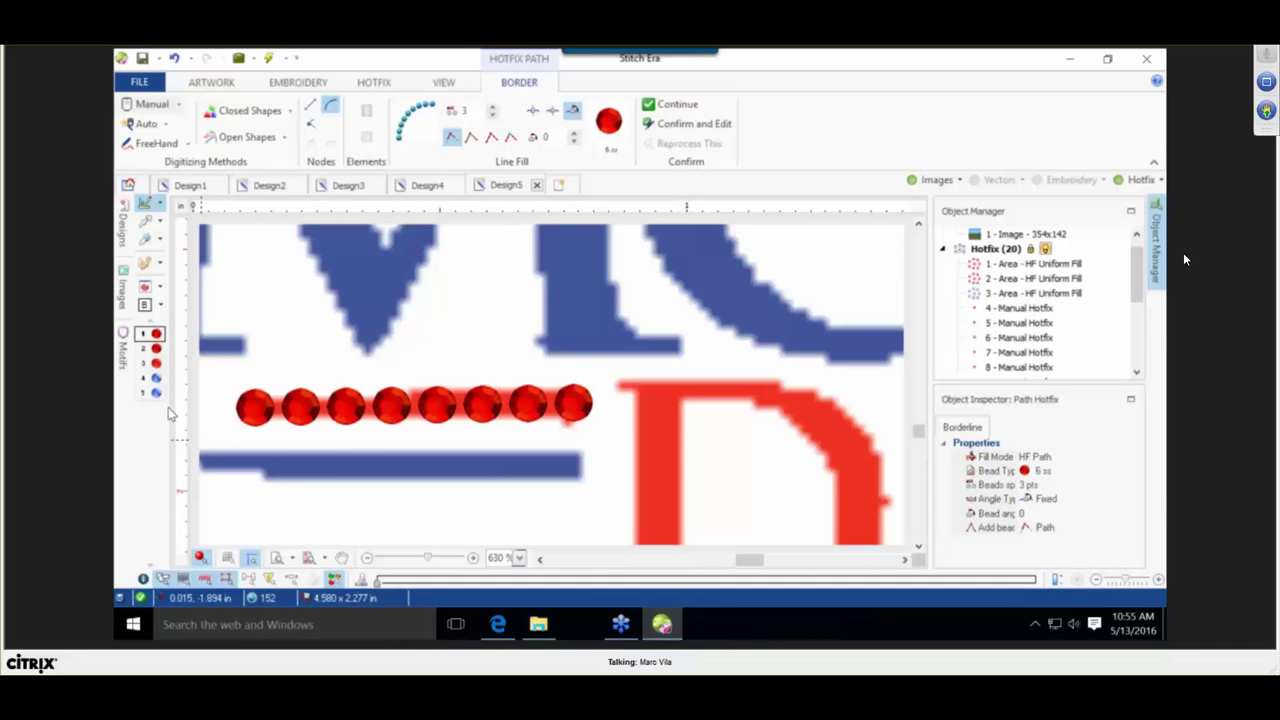
Draw a hotfix path with blue 6 ss beads at 3 pts spacing along the blue line beside DAY.
{"action": "left_click", "coordinate": [156, 378]}
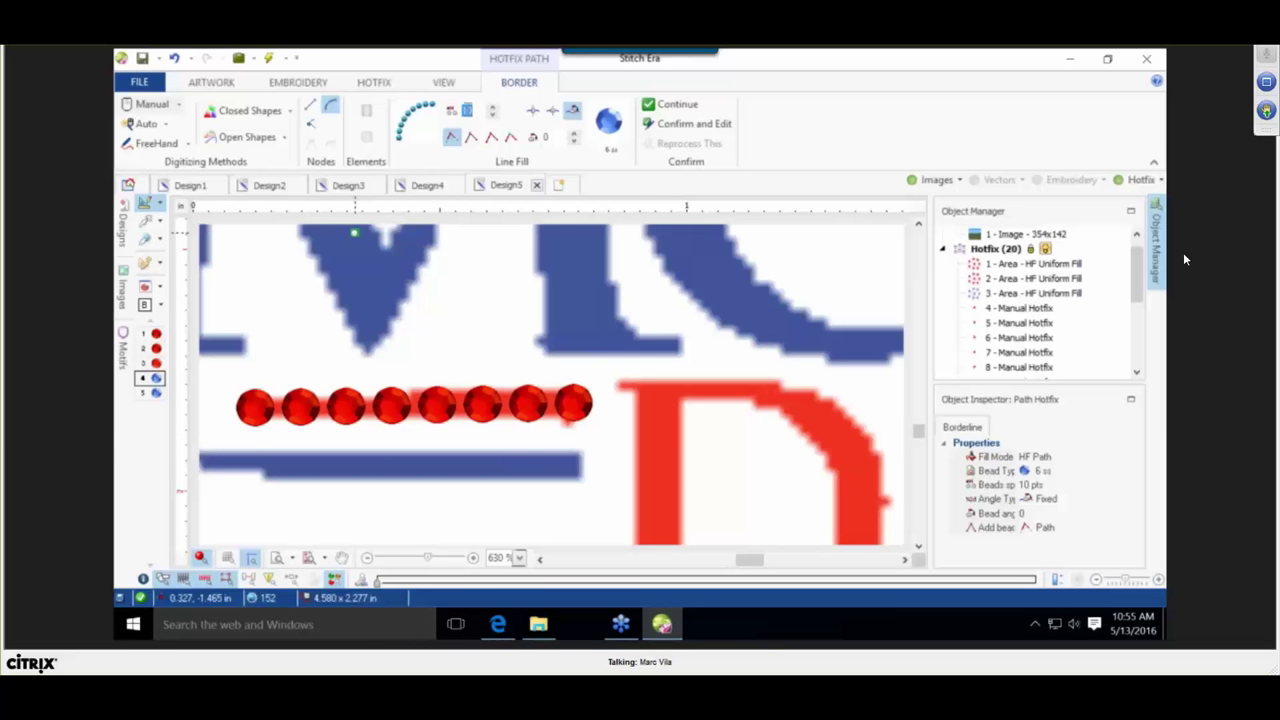
{"action": "type", "text": "3"}
{"action": "key", "text": "Return"}
{"action": "scroll", "coordinate": [300, 386], "scroll_direction": "down", "scroll_amount": 1}
{"action": "left_click", "coordinate": [209, 449]}
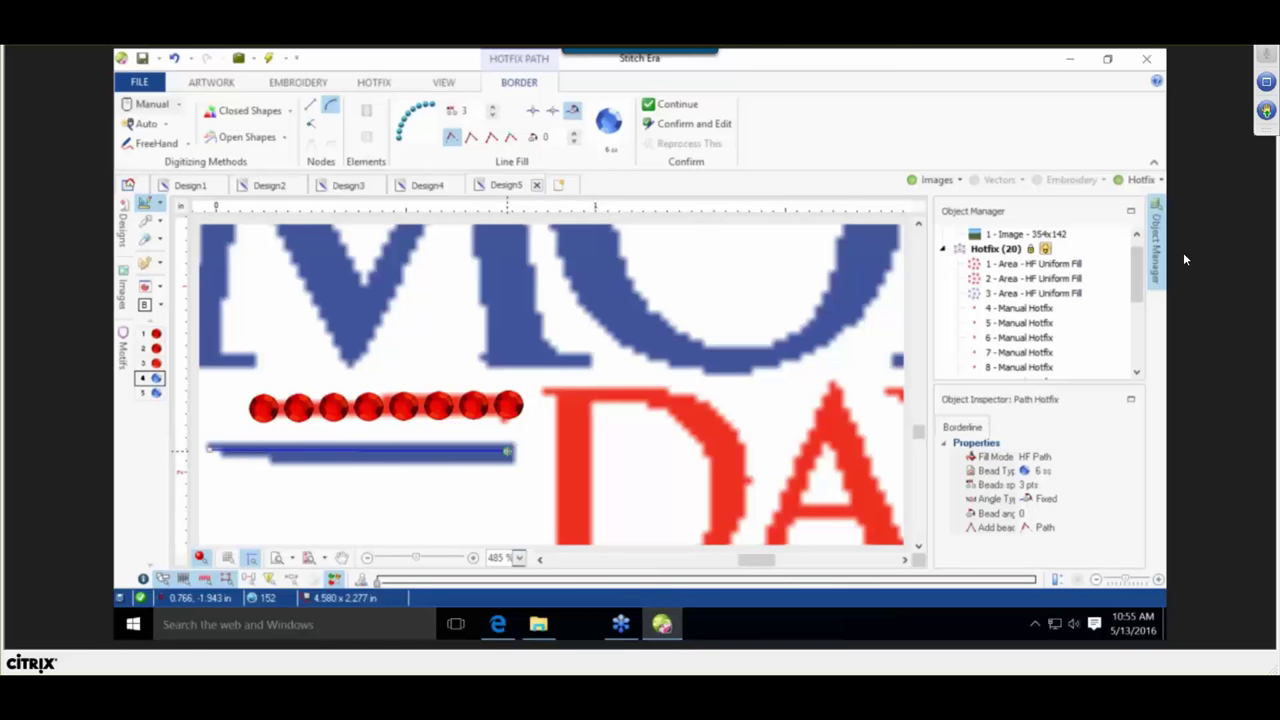
{"action": "left_click", "coordinate": [507, 452]}
{"action": "key", "text": "Return"}
{"action": "scroll", "coordinate": [507, 452], "scroll_direction": "down", "scroll_amount": 2}
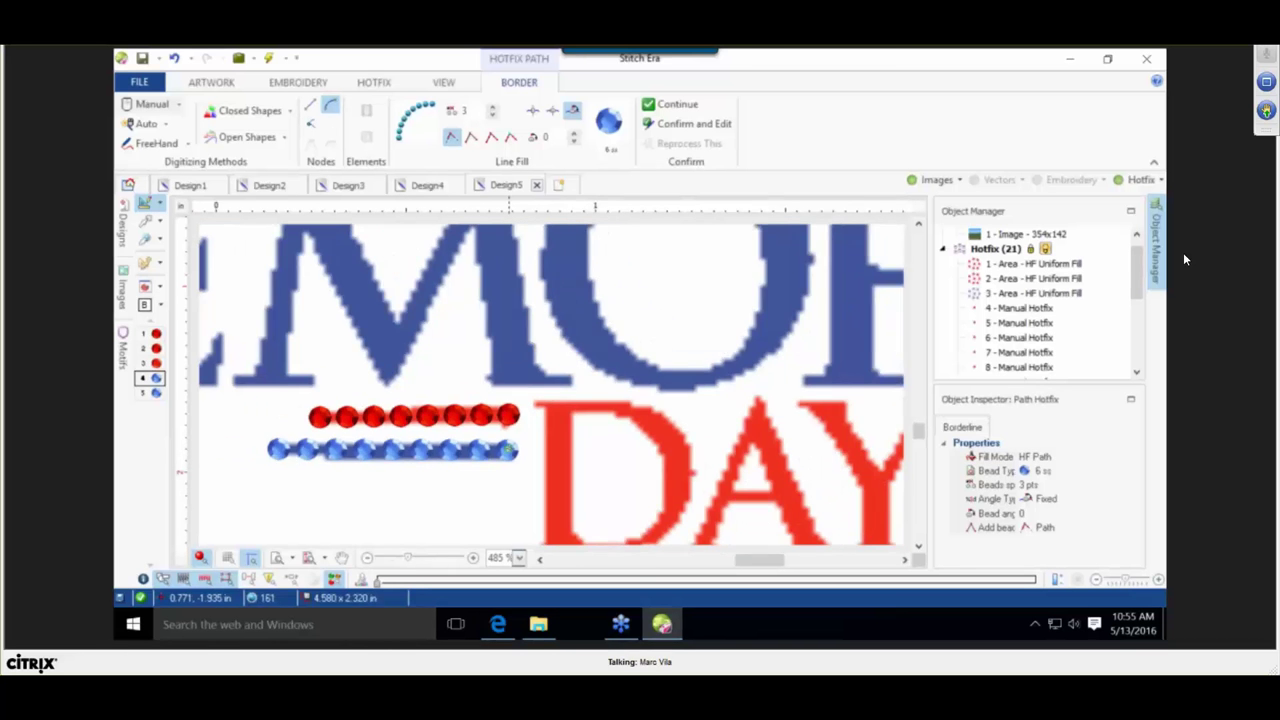
{"action": "scroll", "coordinate": [510, 449], "scroll_direction": "down", "scroll_amount": 2}
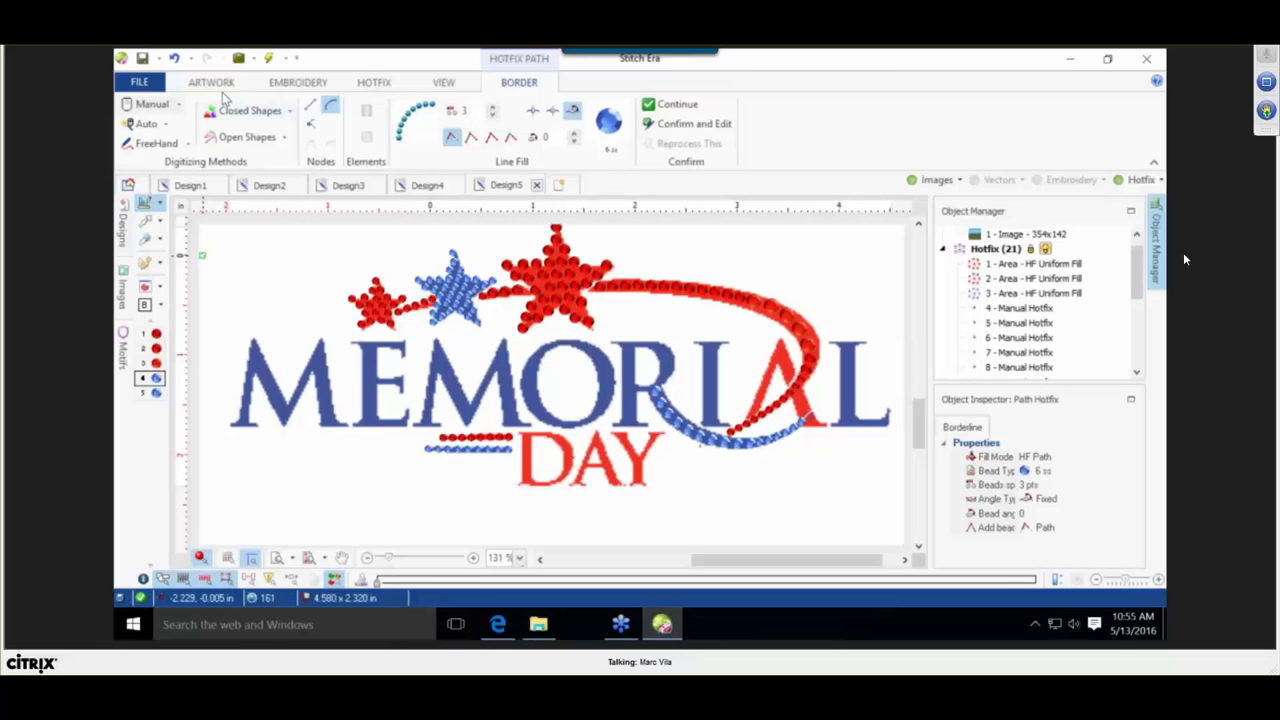
{"action": "left_click", "coordinate": [380, 82]}
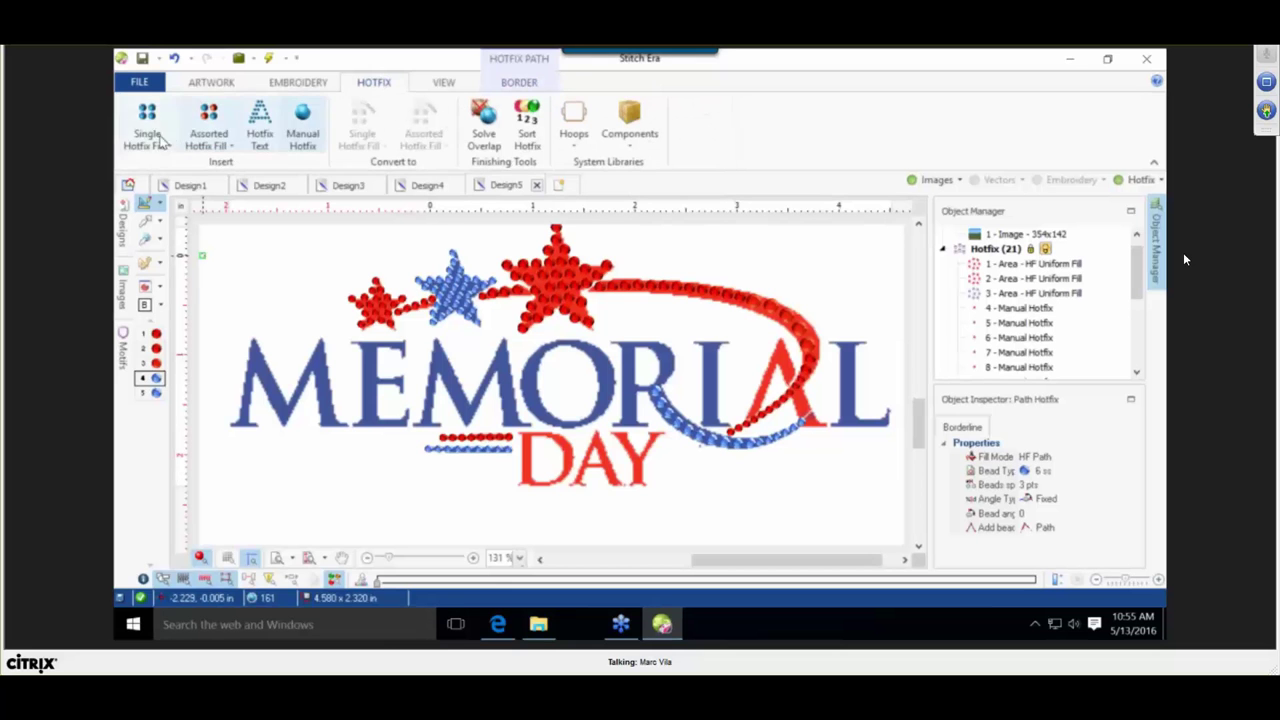
Start a hotfix text and set its TrueType font to Sylfaen from the serifed fonts.
{"action": "left_click", "coordinate": [260, 128]}
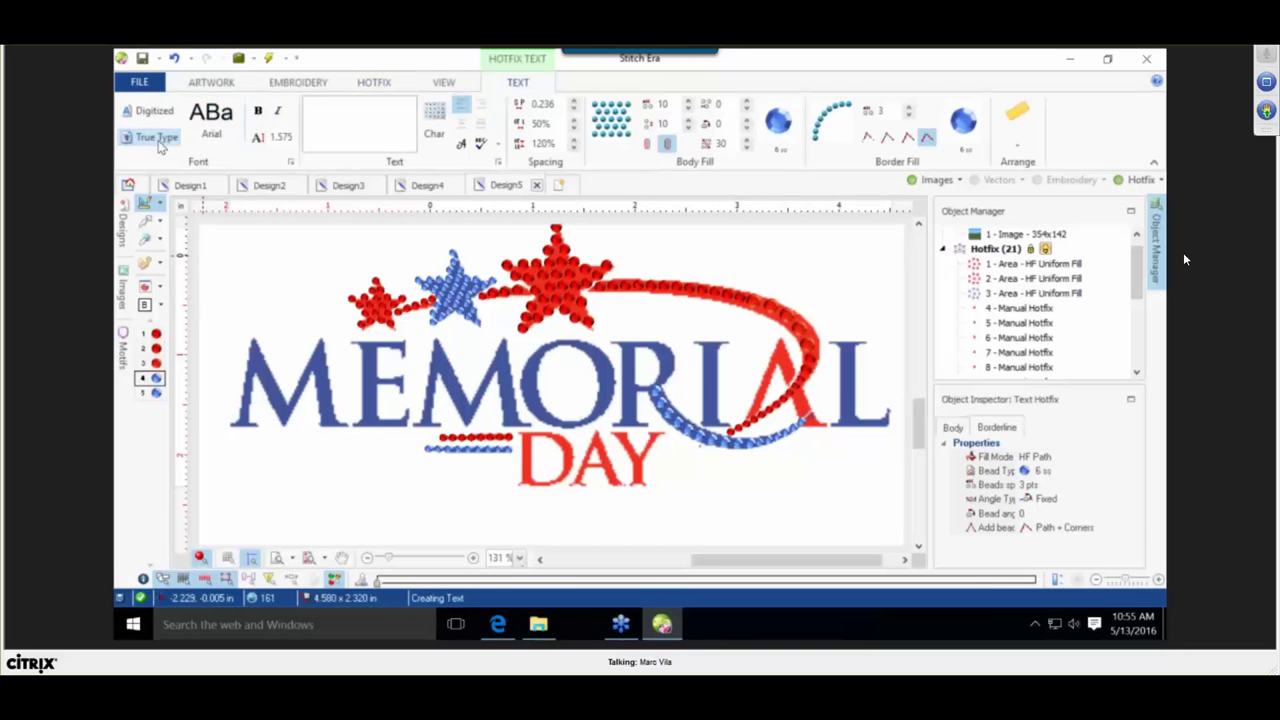
{"action": "left_click", "coordinate": [210, 127]}
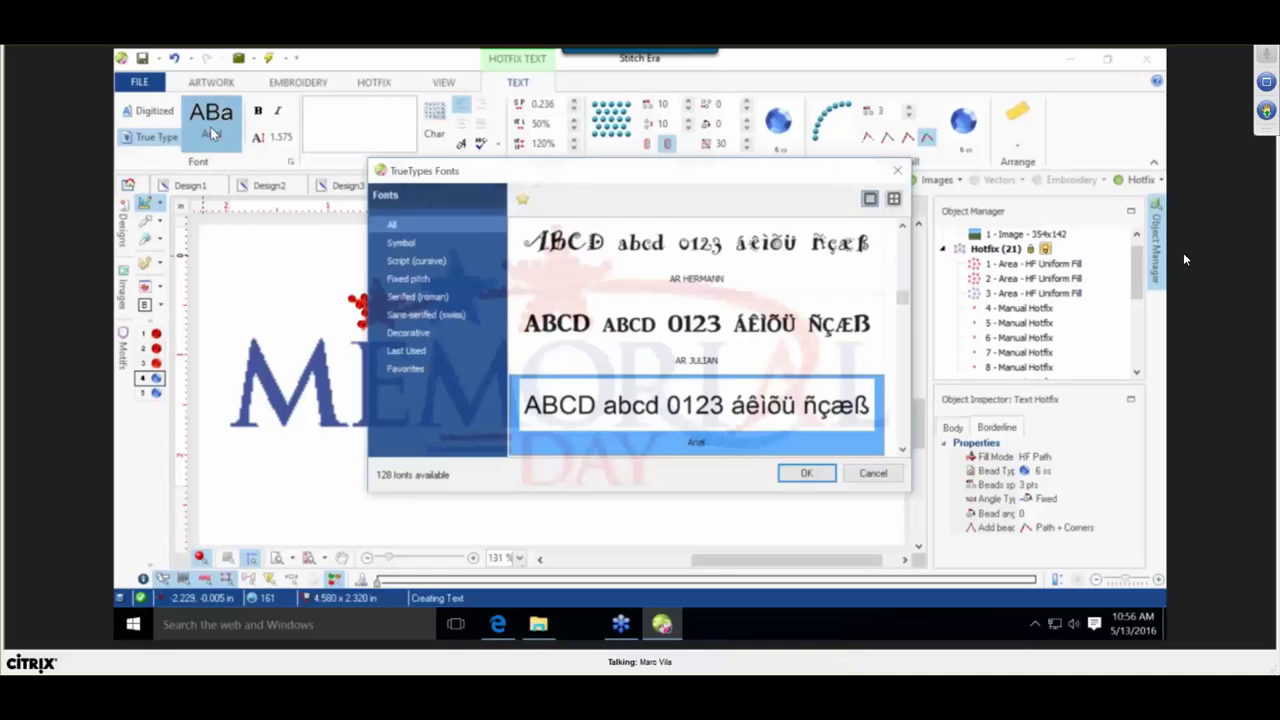
{"action": "left_click", "coordinate": [458, 314]}
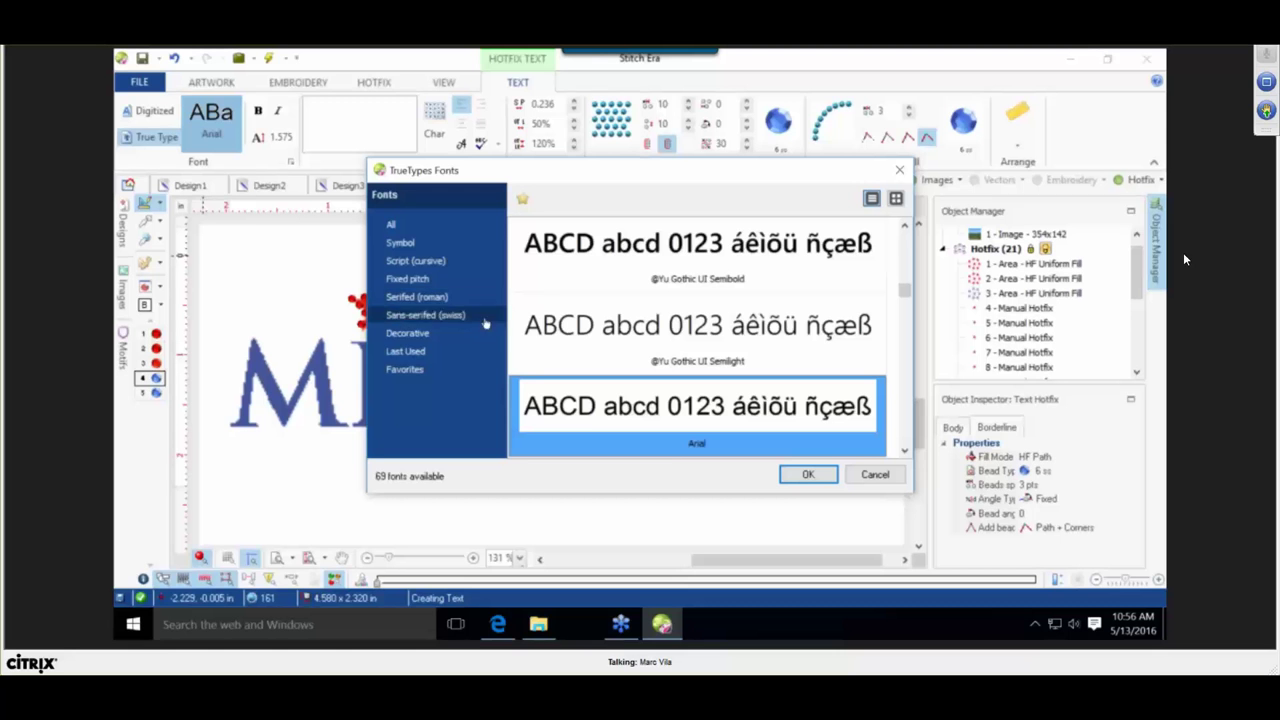
{"action": "left_click", "coordinate": [427, 300]}
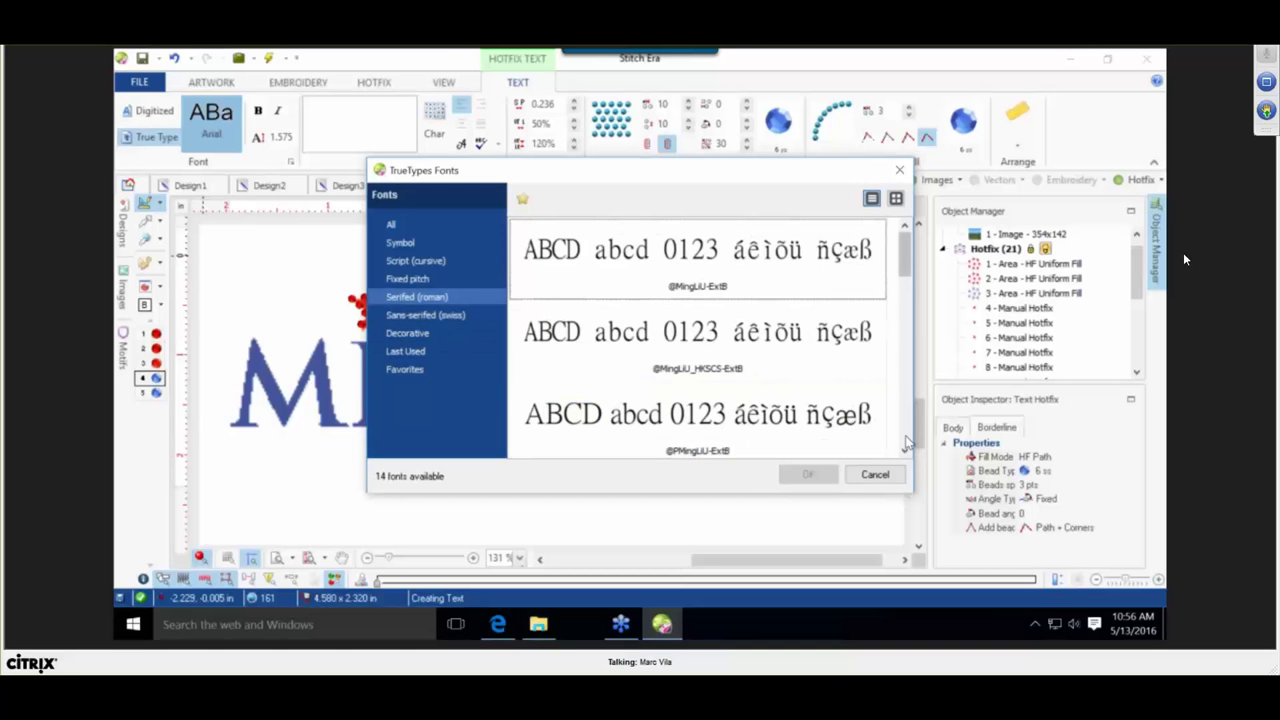
{"action": "scroll", "coordinate": [895, 432], "scroll_direction": "down", "scroll_amount": 3}
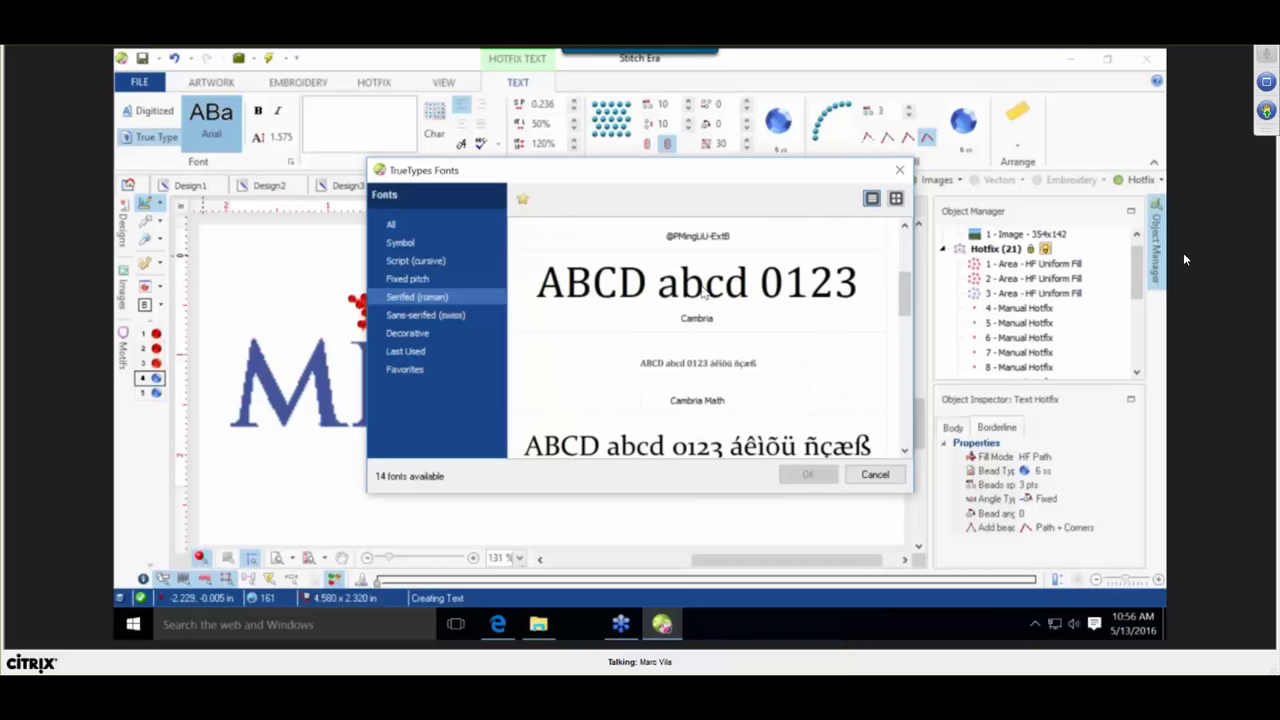
{"action": "scroll", "coordinate": [904, 444], "scroll_direction": "down", "scroll_amount": 3}
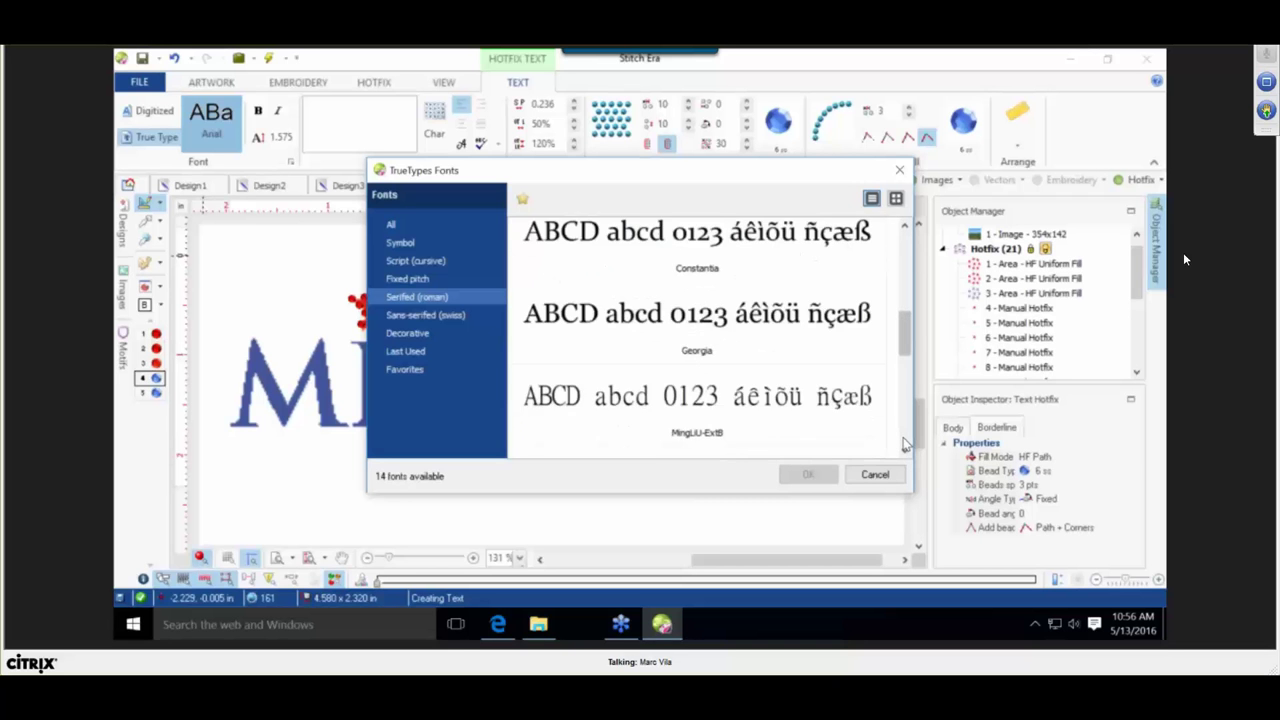
{"action": "scroll", "coordinate": [904, 444], "scroll_direction": "down", "scroll_amount": 5}
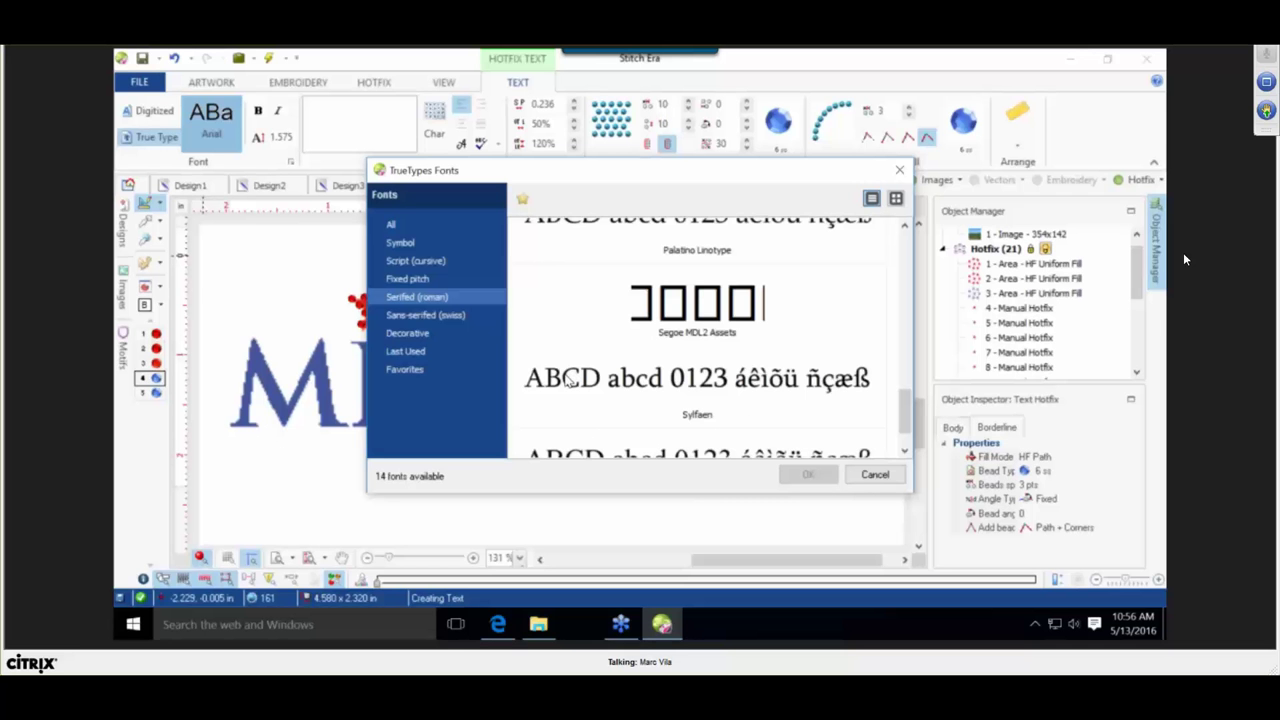
{"action": "left_click_drag", "start_coordinate": [597, 180], "coordinate": [206, 195]}
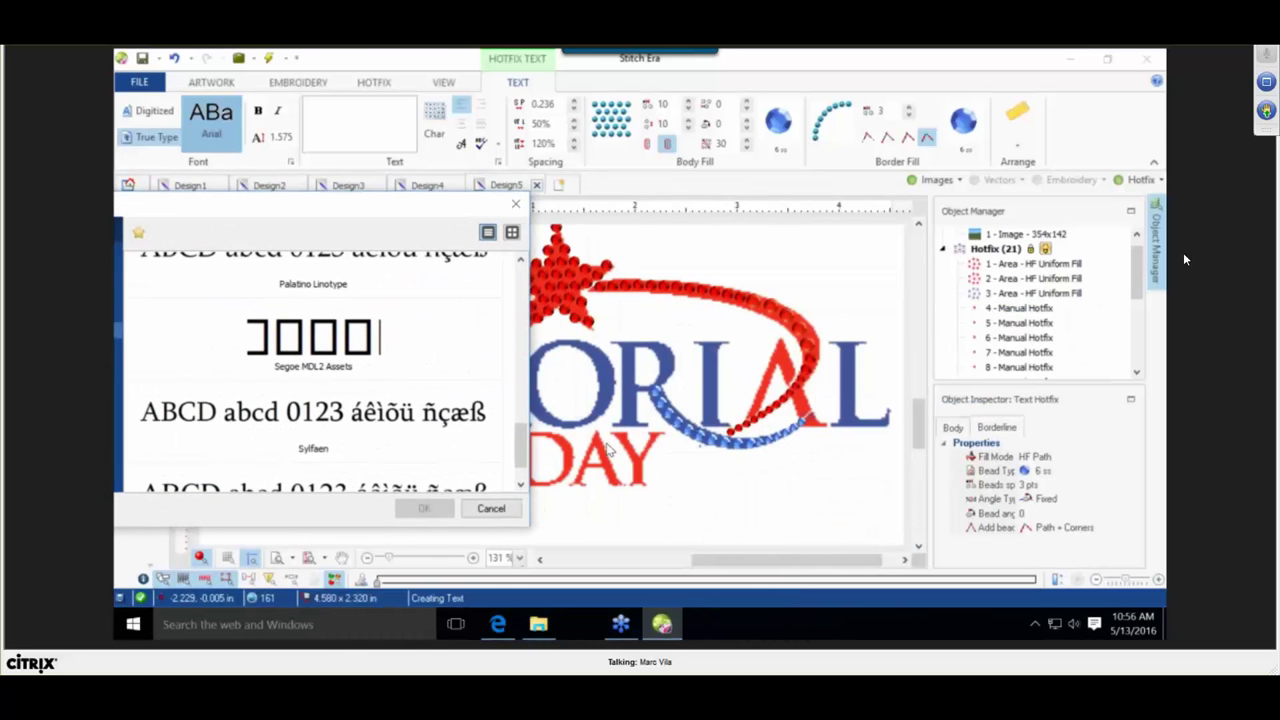
{"action": "left_click", "coordinate": [173, 419]}
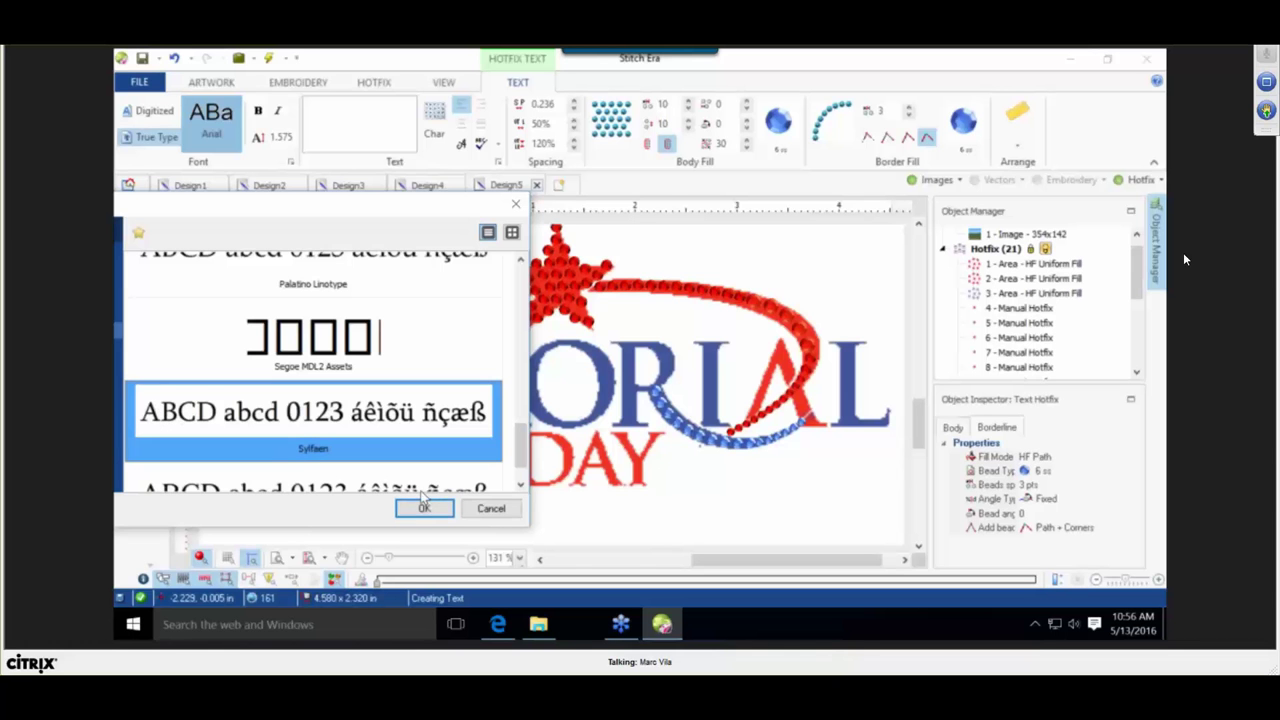
{"action": "scroll", "coordinate": [519, 447], "scroll_direction": "down", "scroll_amount": 1}
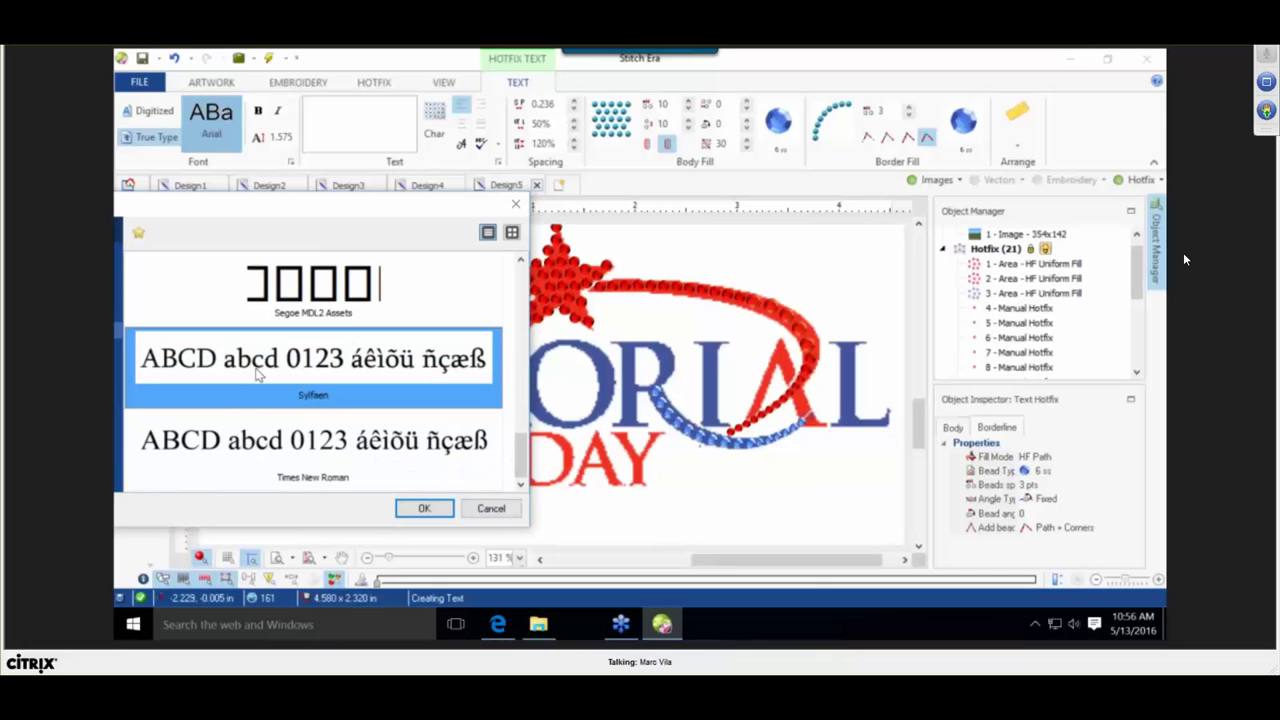
{"action": "left_click", "coordinate": [440, 510]}
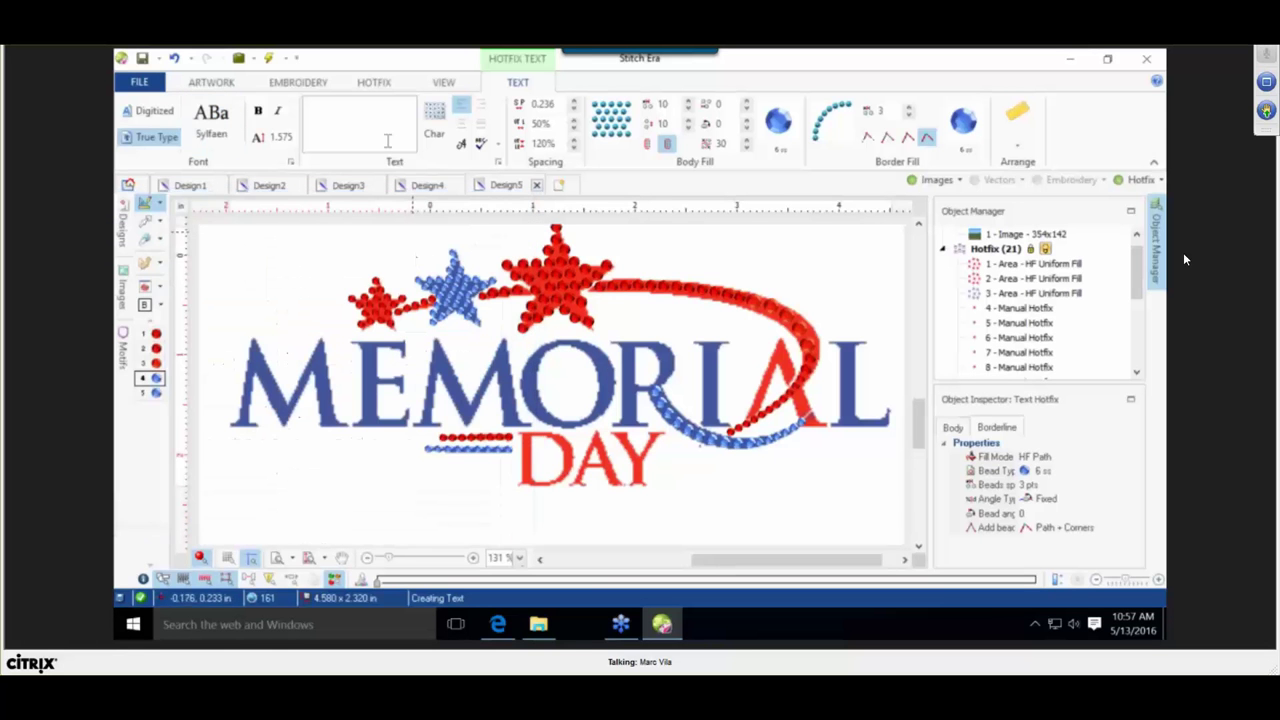
Measure the height of the first M in MEMORIAL on the logo image.
{"action": "left_click", "coordinate": [287, 136]}
{"action": "left_click", "coordinate": [445, 84]}
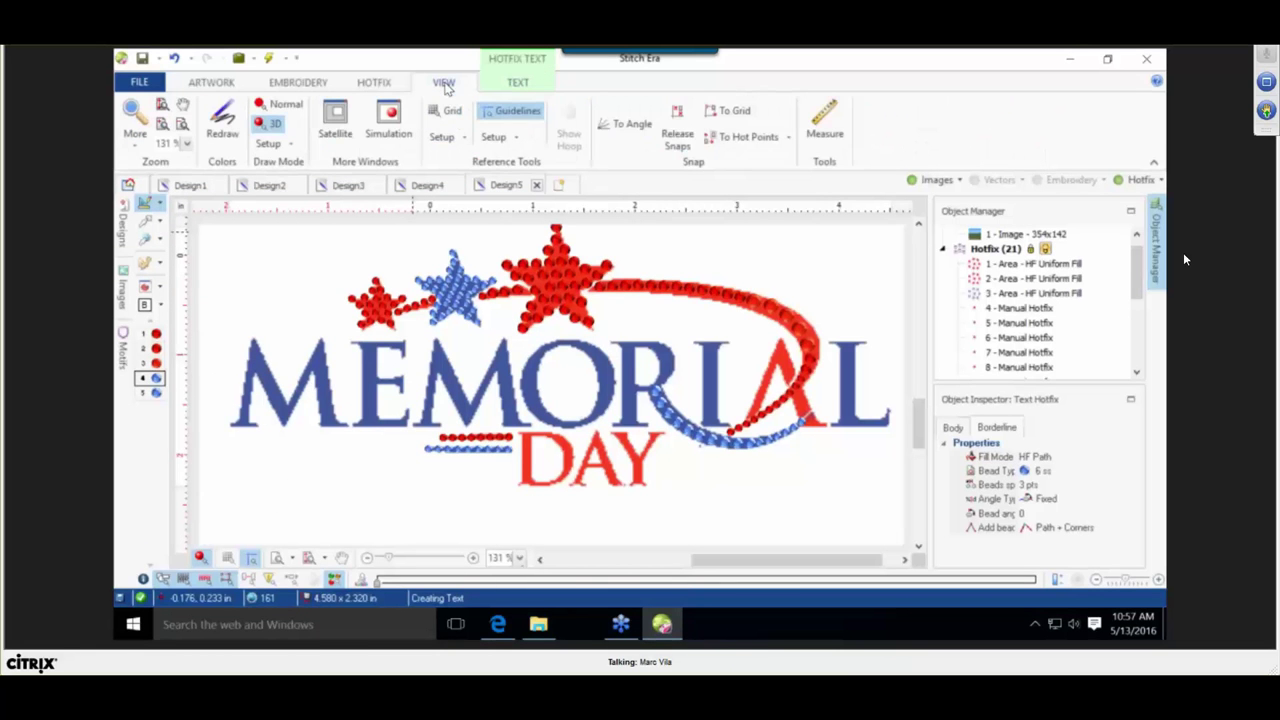
{"action": "left_click", "coordinate": [824, 122]}
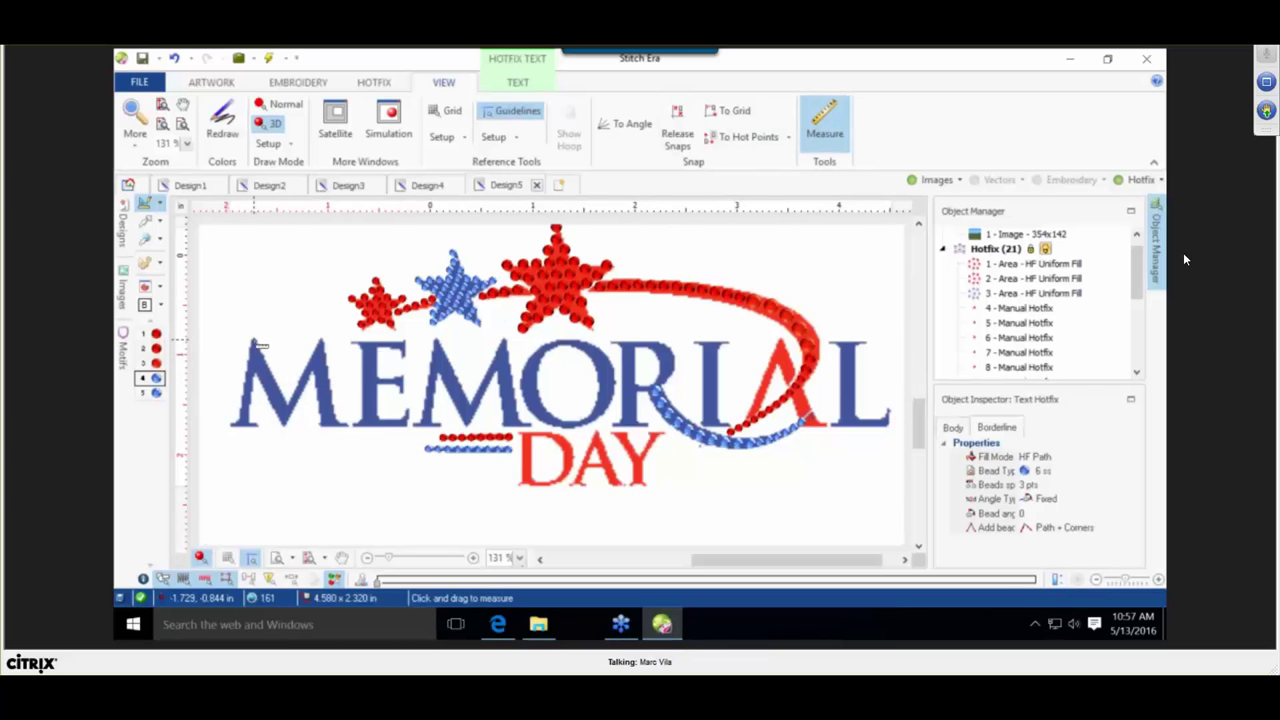
{"action": "mouse_move", "coordinate": [256, 344]}
{"action": "left_mouse_down"}
{"action": "mouse_move", "coordinate": [246, 436]}
{"action": "mouse_move", "coordinate": [256, 430]}
{"action": "left_mouse_up"}
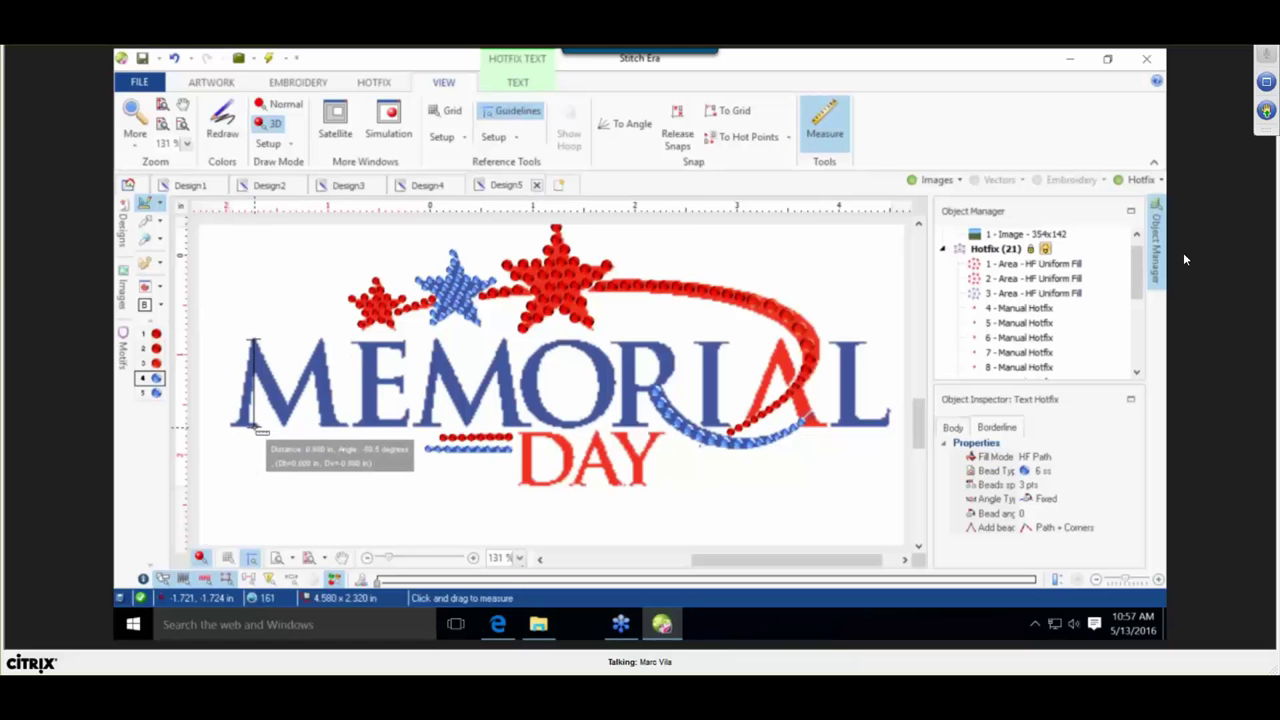
{"action": "left_click_drag", "start_coordinate": [261, 431], "coordinate": [261, 431]}
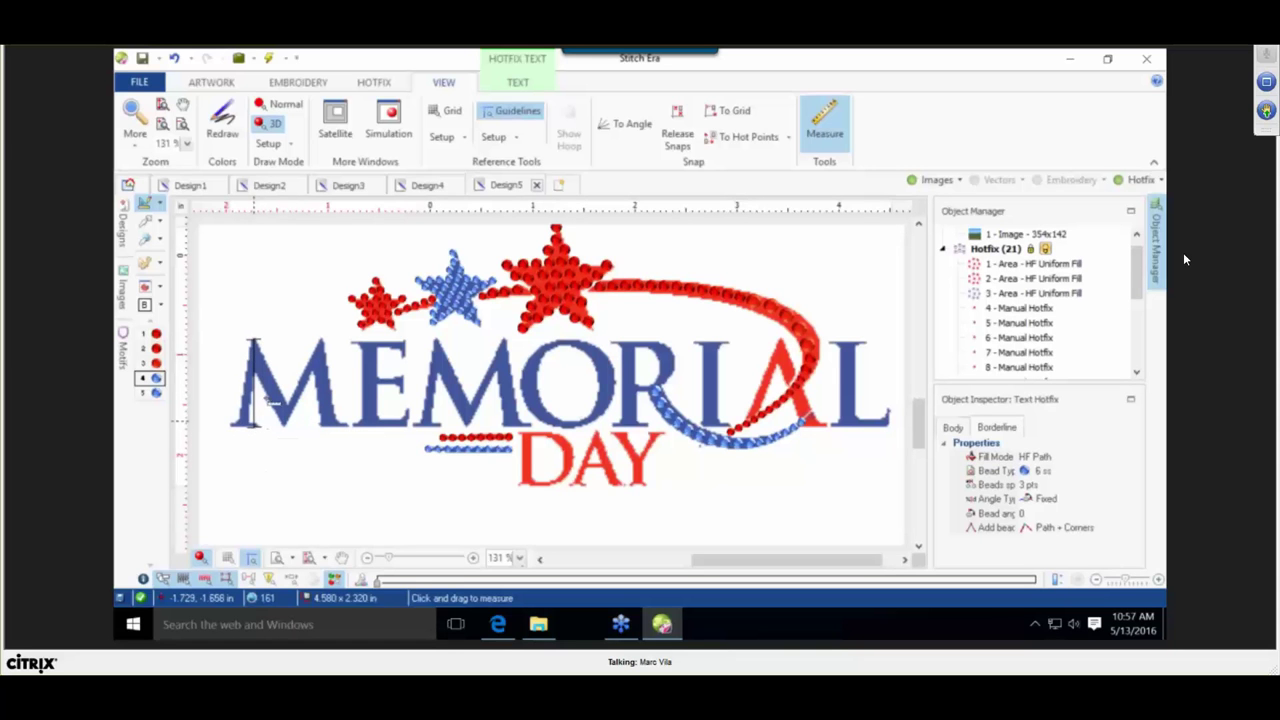
Start a new hotfix text and set its TrueType font to Times New Roman from the serifed fonts.
{"action": "left_click", "coordinate": [374, 82]}
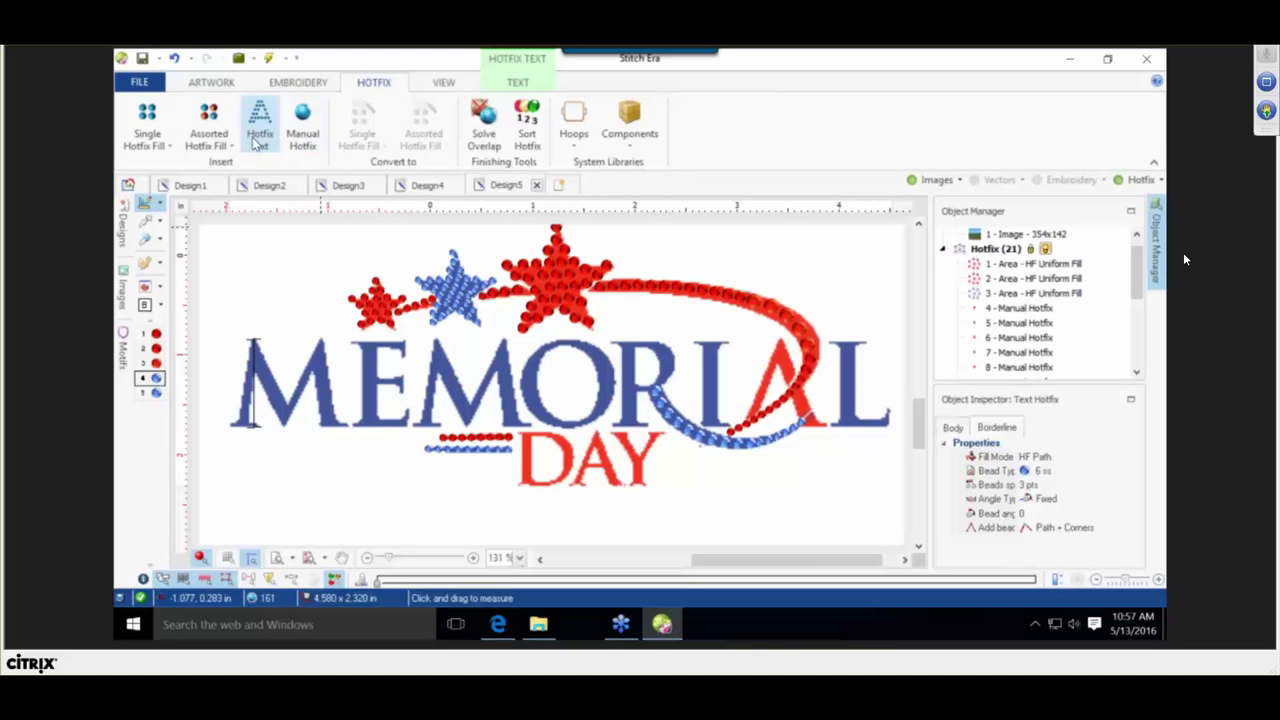
{"action": "left_click", "coordinate": [148, 222]}
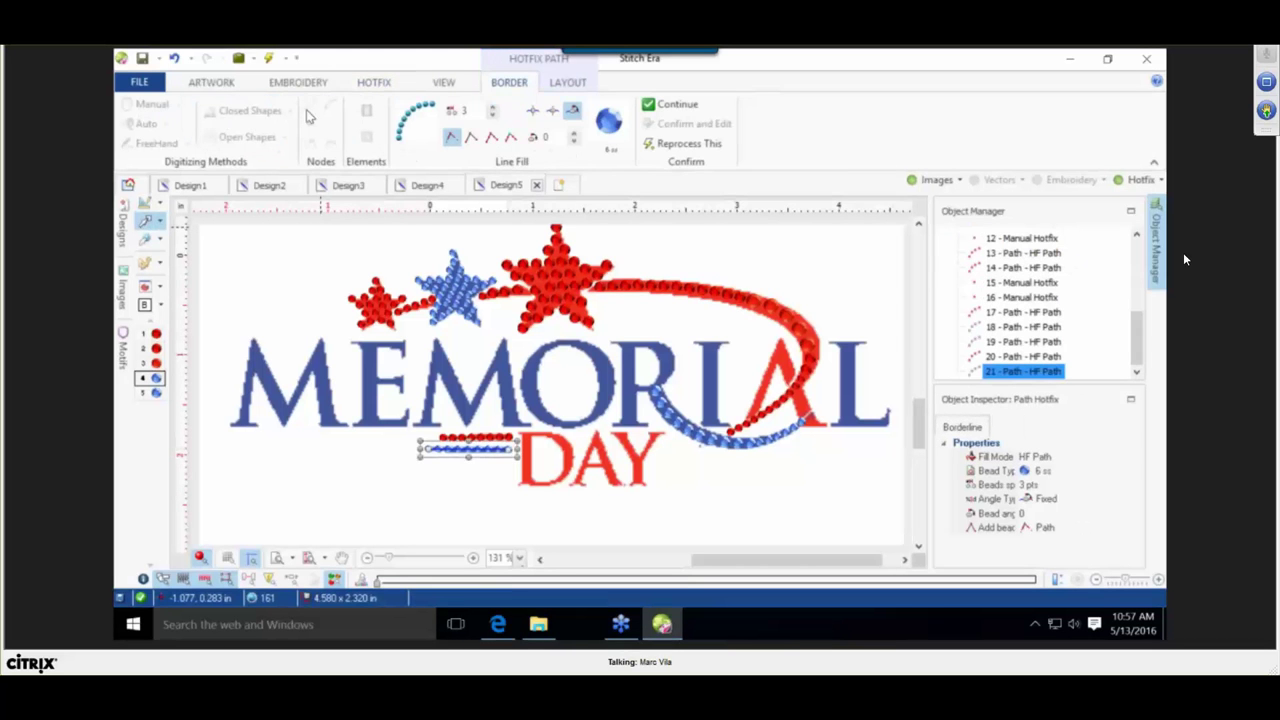
{"action": "left_click", "coordinate": [372, 82]}
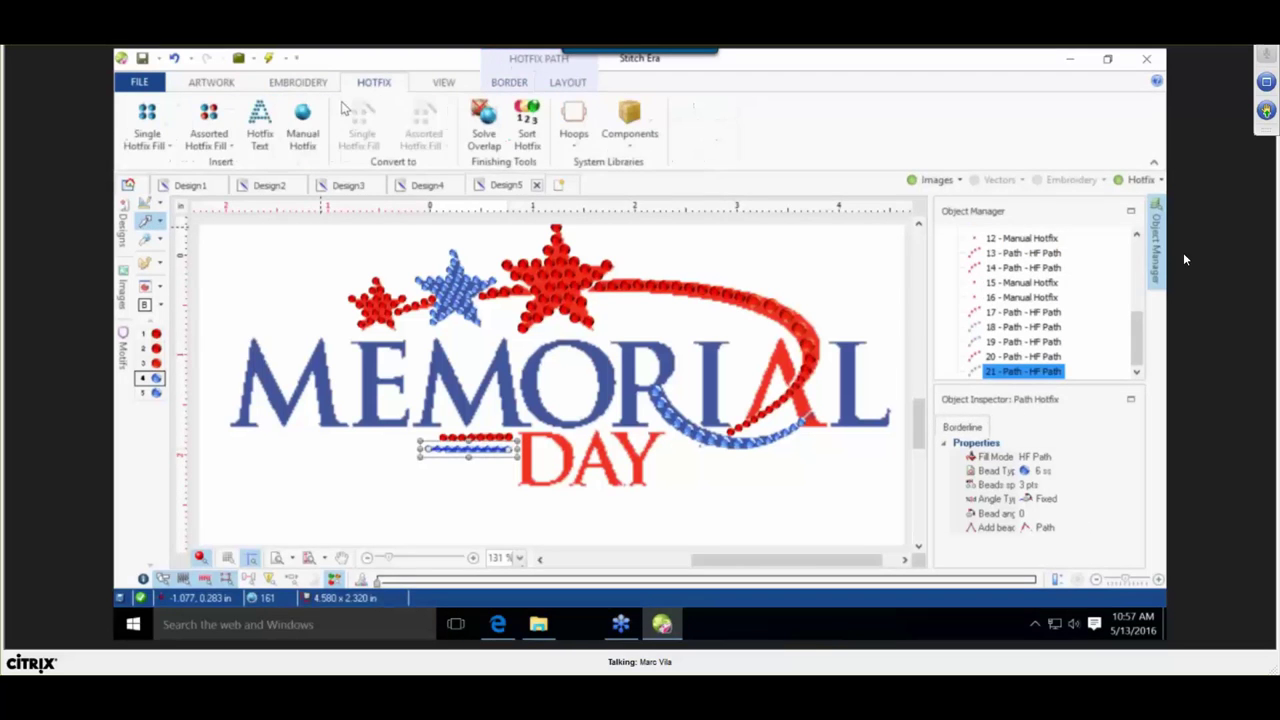
{"action": "left_click", "coordinate": [262, 125]}
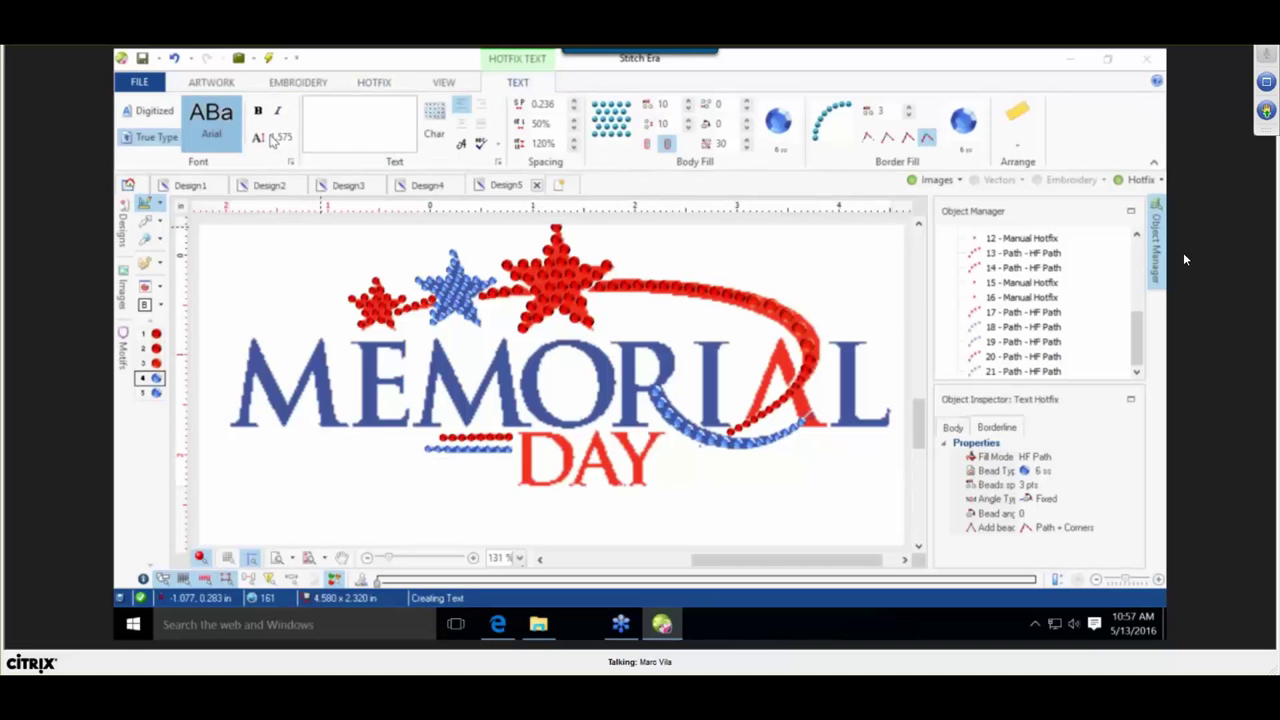
{"action": "left_click", "coordinate": [272, 140]}
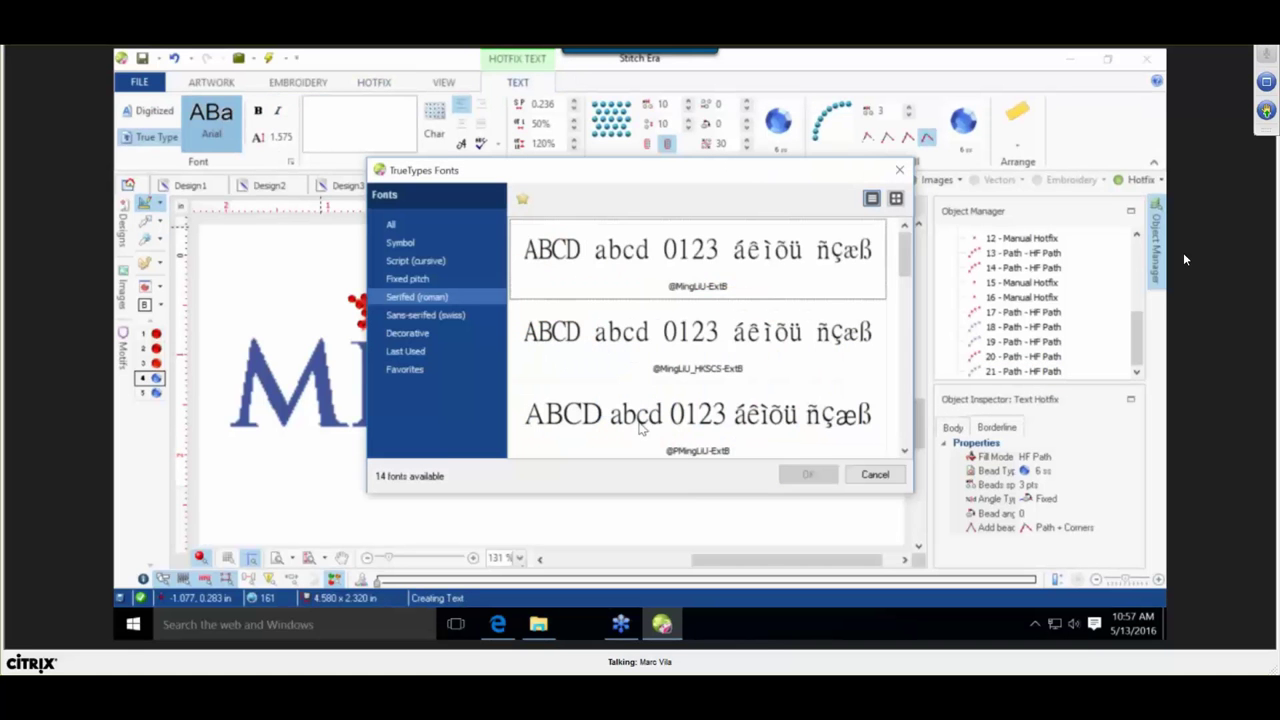
{"action": "left_click", "coordinate": [432, 314]}
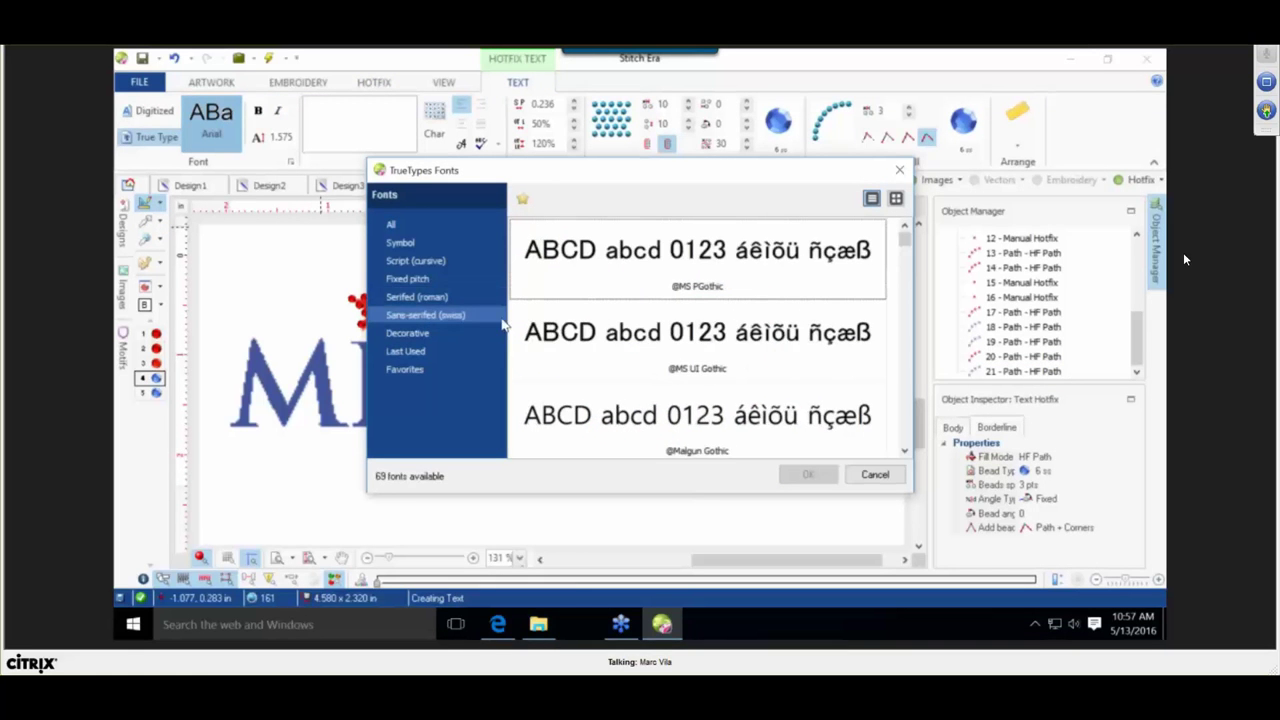
{"action": "left_click", "coordinate": [443, 298]}
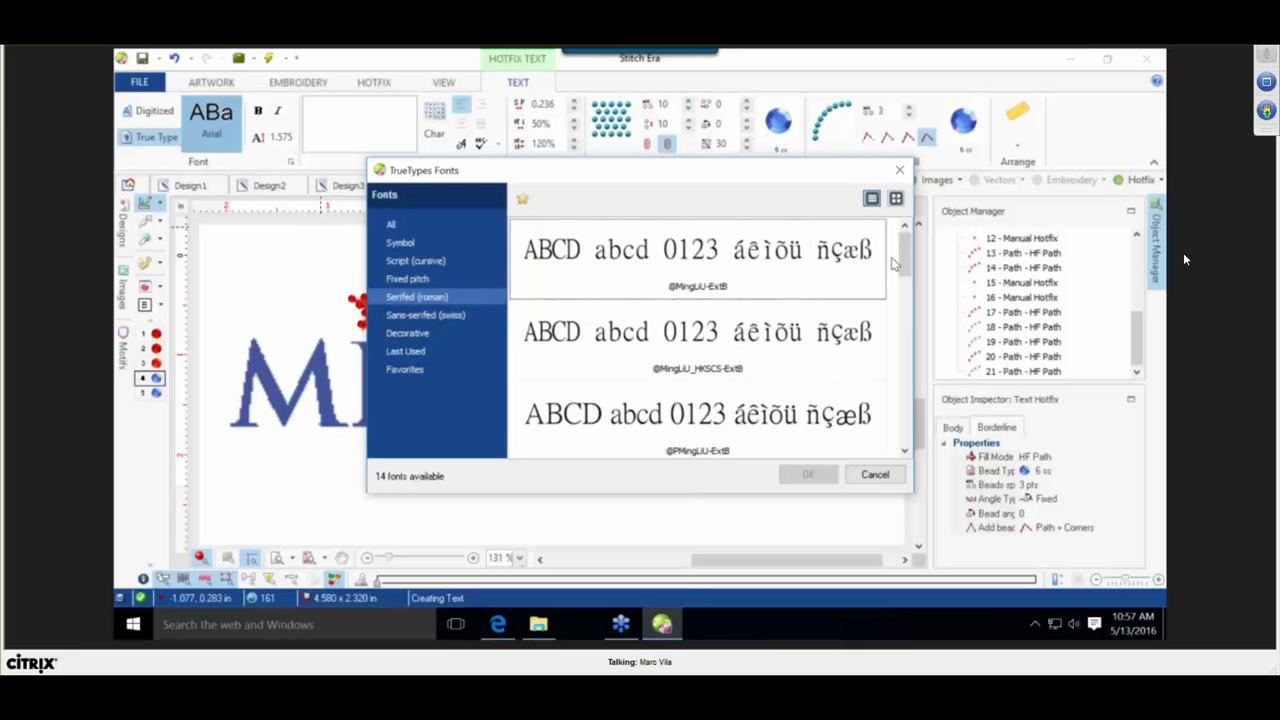
{"action": "left_click_drag", "start_coordinate": [903, 254], "coordinate": [902, 284]}
{"action": "scroll", "coordinate": [881, 357], "scroll_direction": "down", "scroll_amount": 5}
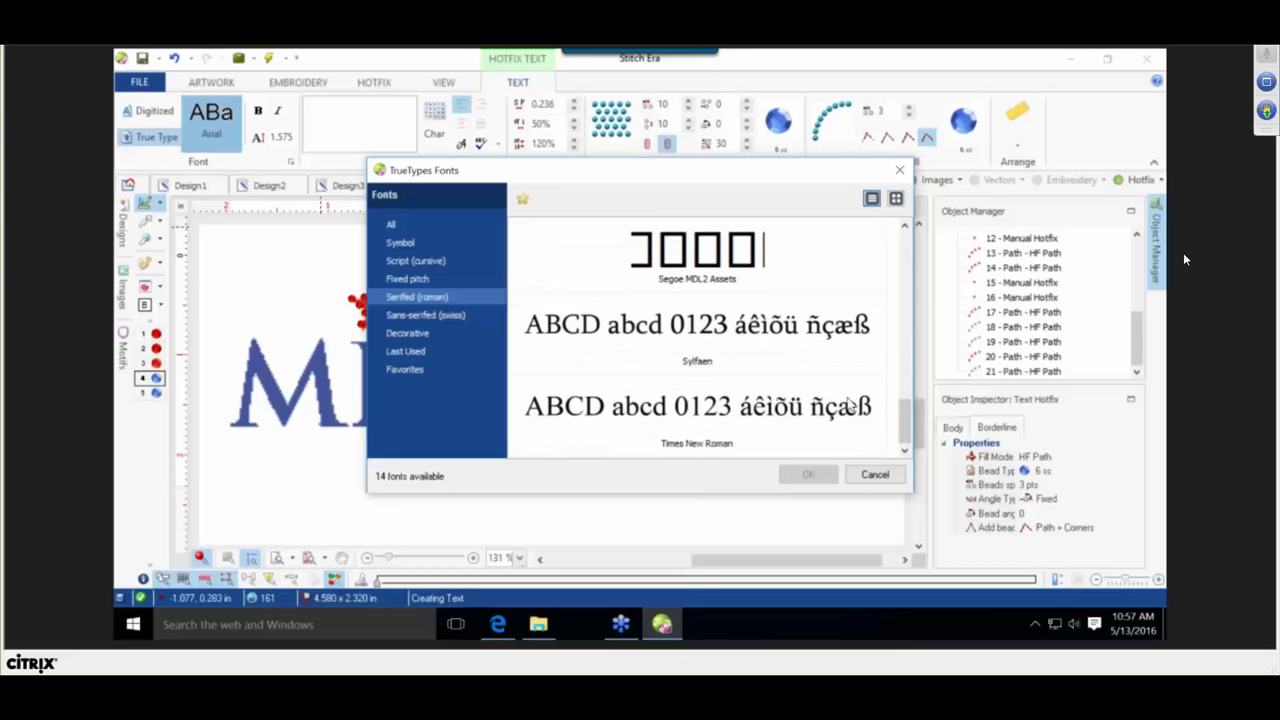
{"action": "mouse_move", "coordinate": [907, 426]}
{"action": "left_mouse_down"}
{"action": "mouse_move", "coordinate": [907, 403]}
{"action": "mouse_move", "coordinate": [907, 430]}
{"action": "left_mouse_up"}
{"action": "left_click", "coordinate": [564, 425]}
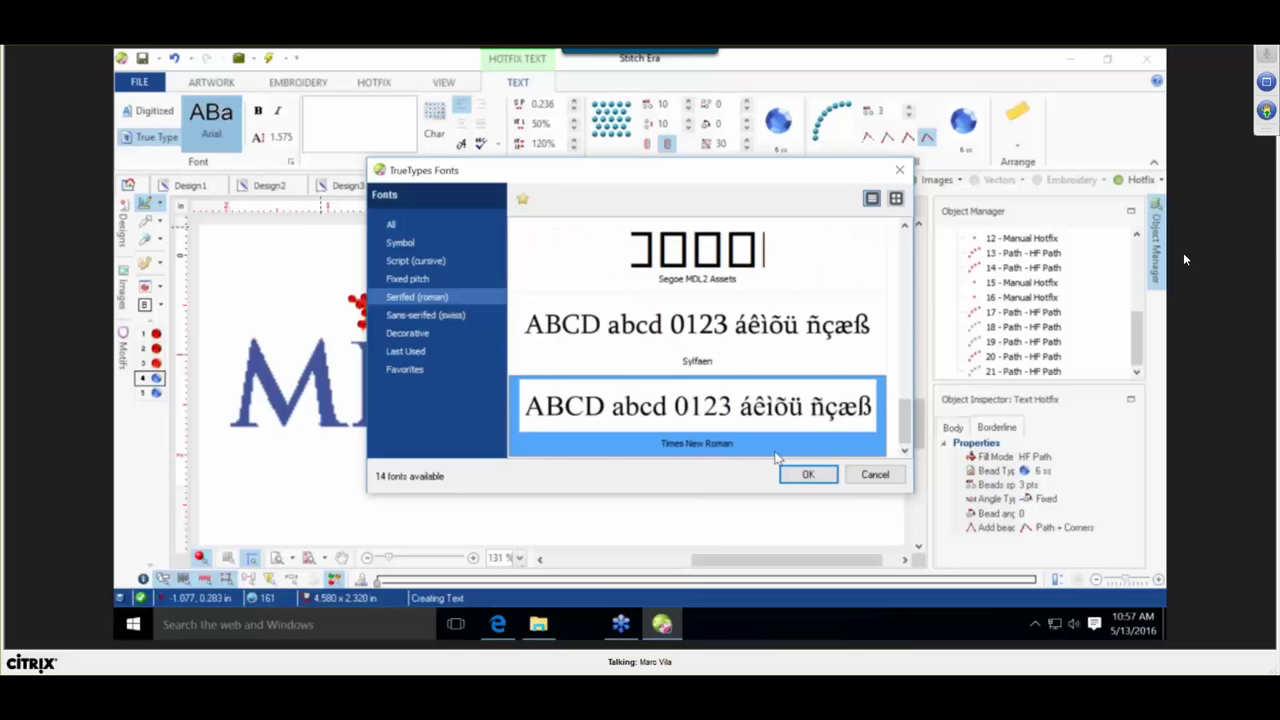
{"action": "left_click", "coordinate": [803, 475]}
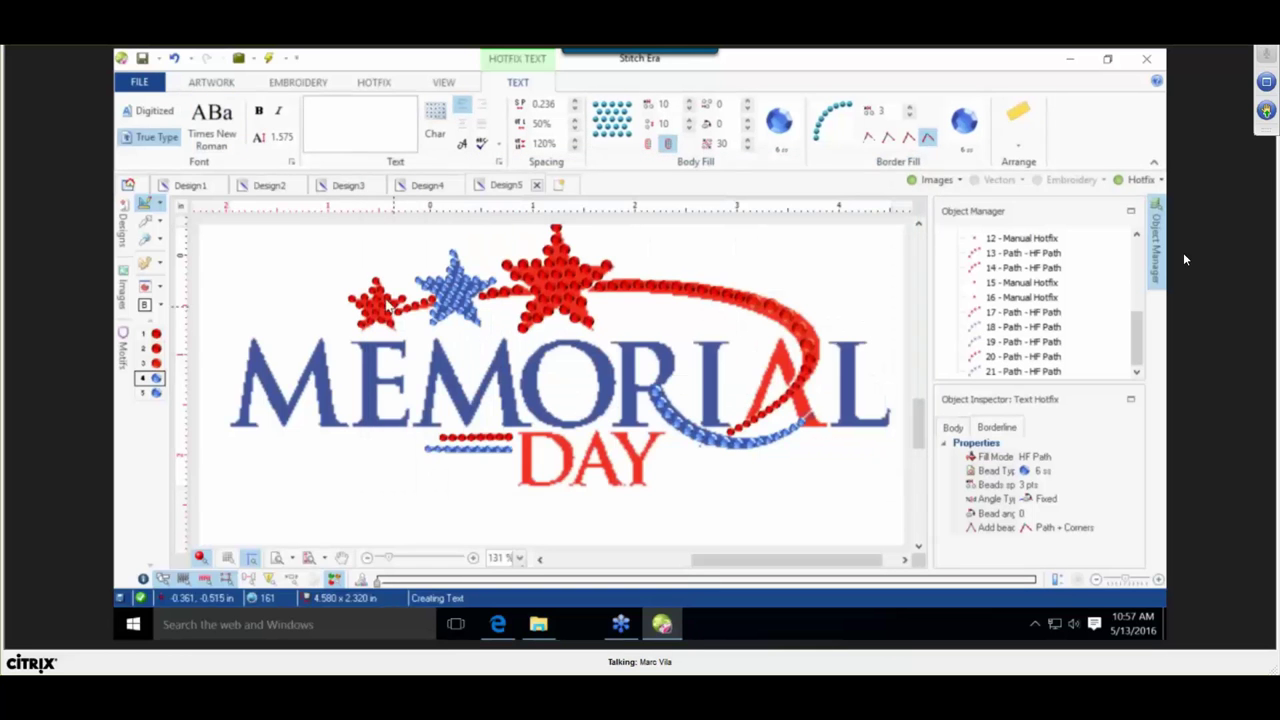
Set the hotfix text height to 1 and enter the text "MEMO I L", with gaps for the missing letters.
{"action": "left_click", "coordinate": [281, 141]}
{"action": "type", "text": "1.0"}
{"action": "type", "text": "MEM"}
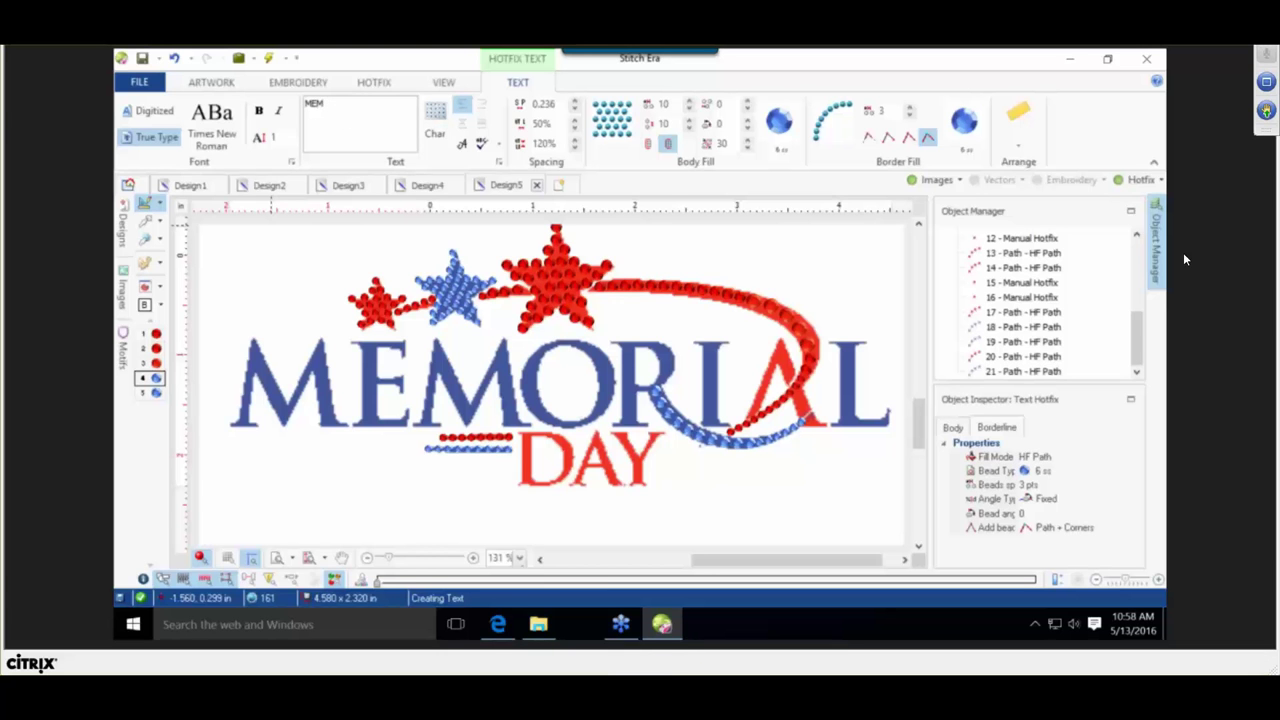
{"action": "type", "text": "O I L"}
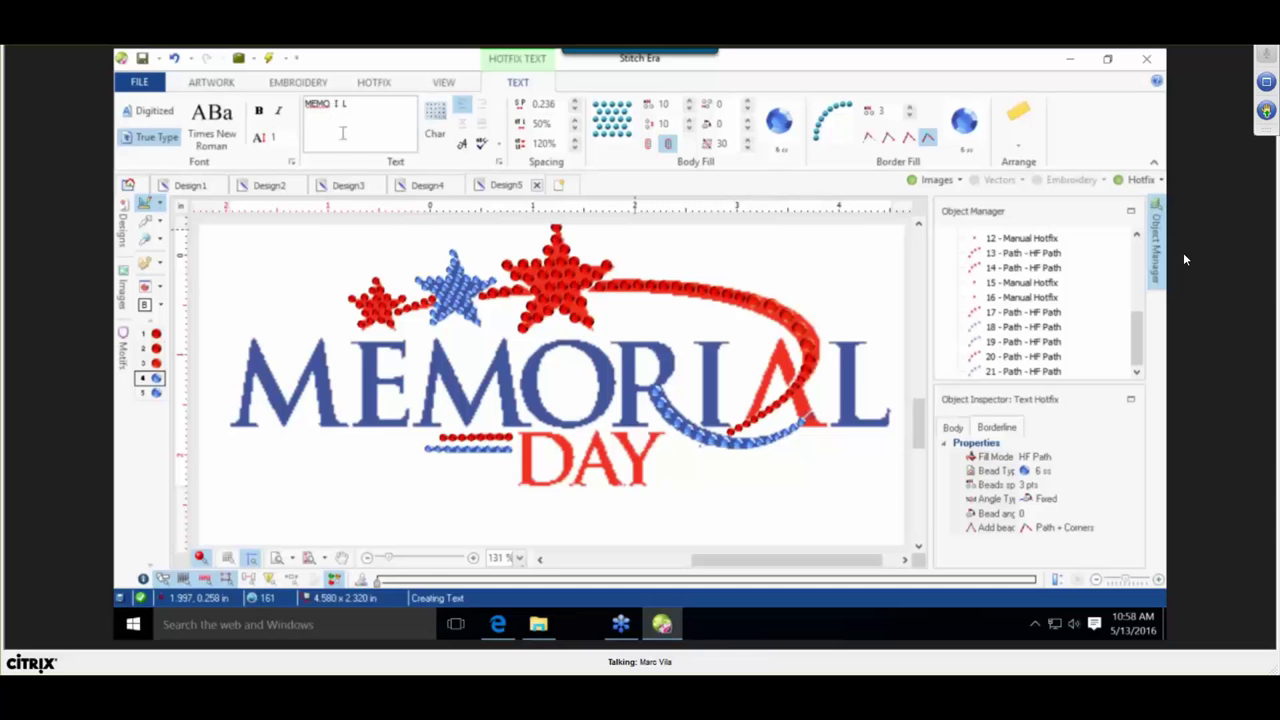
{"action": "left_click", "coordinate": [461, 143]}
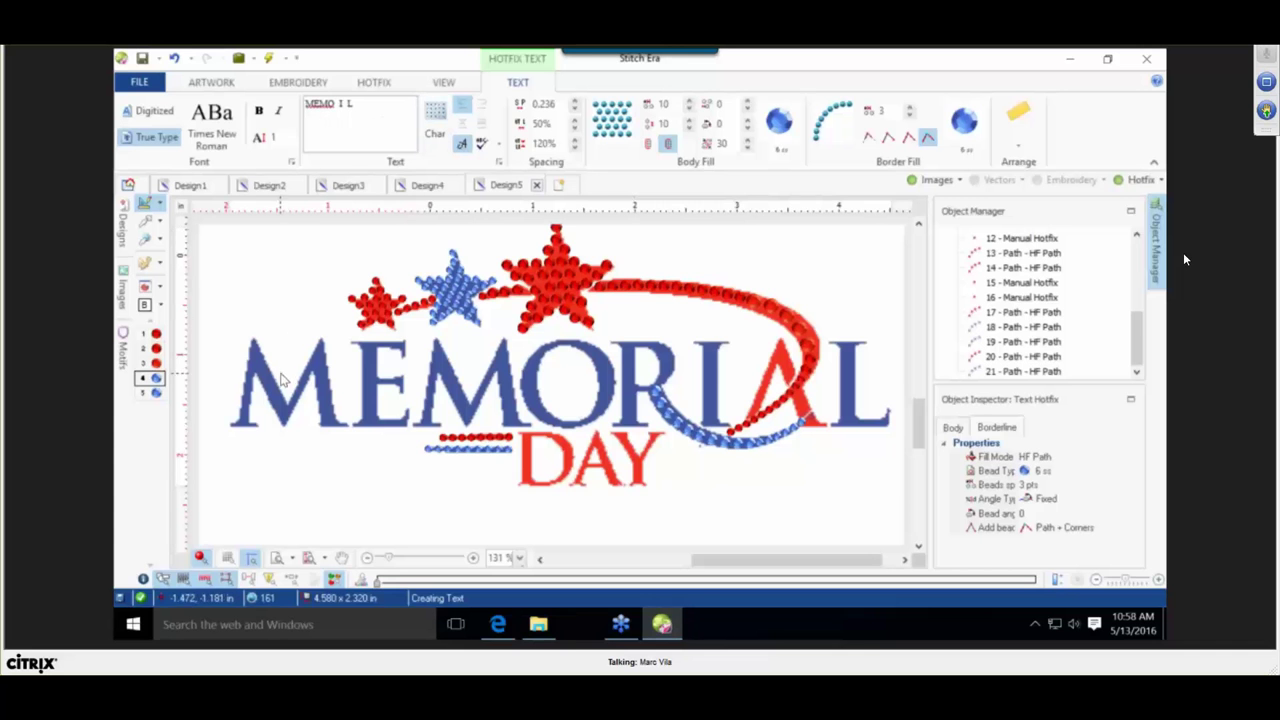
Change the hotfix text's font to Palatino Linotype and place the text on the design.
{"action": "left_click", "coordinate": [238, 135]}
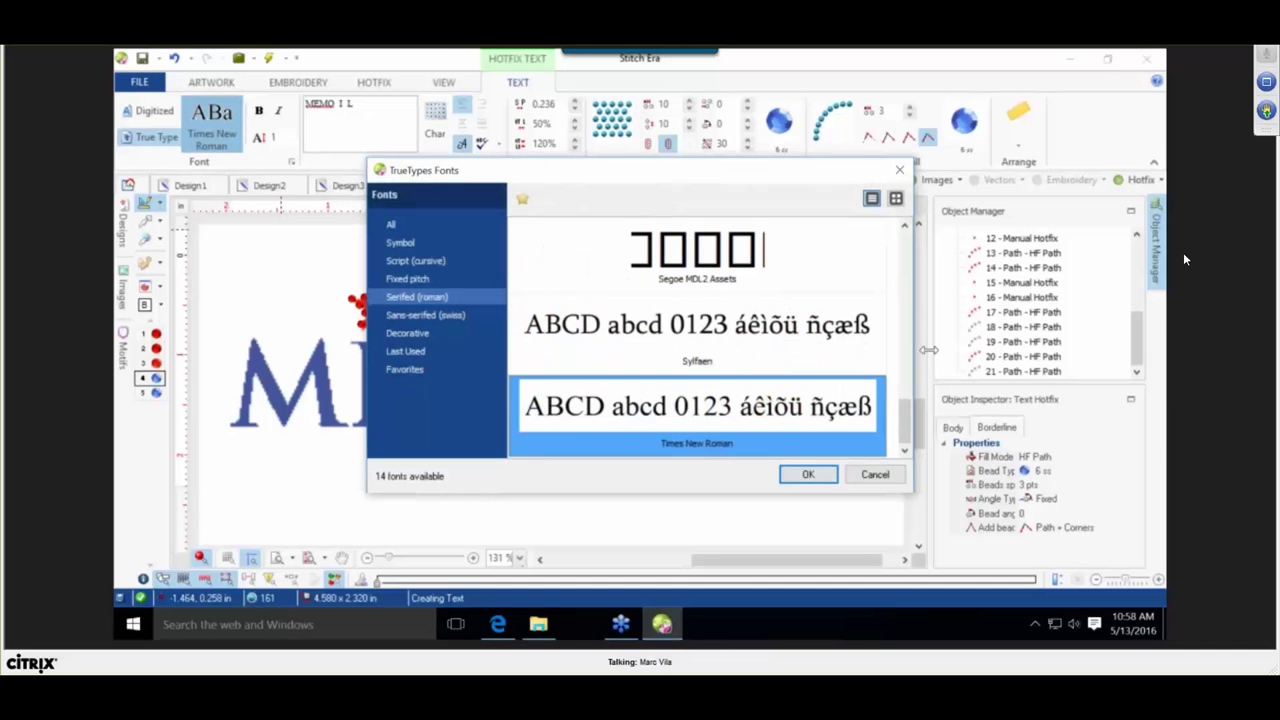
{"action": "left_click_drag", "start_coordinate": [907, 436], "coordinate": [906, 386]}
{"action": "left_click", "coordinate": [712, 430]}
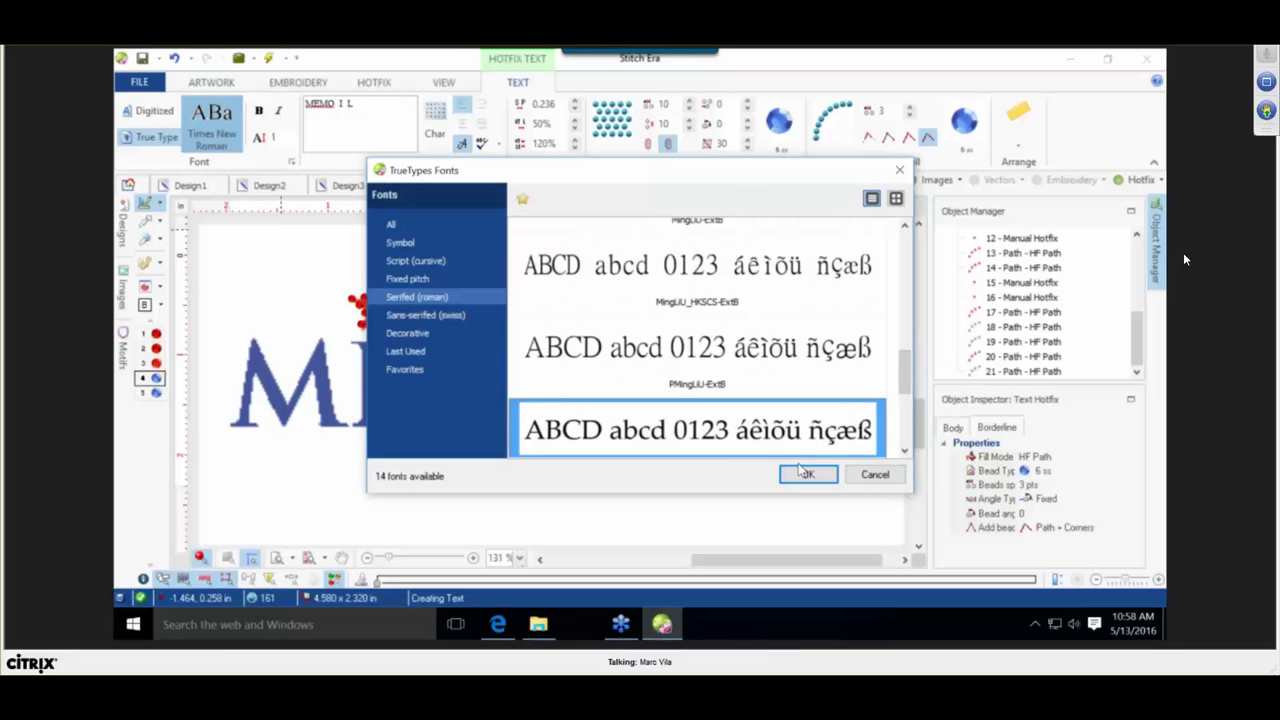
{"action": "left_click", "coordinate": [808, 474]}
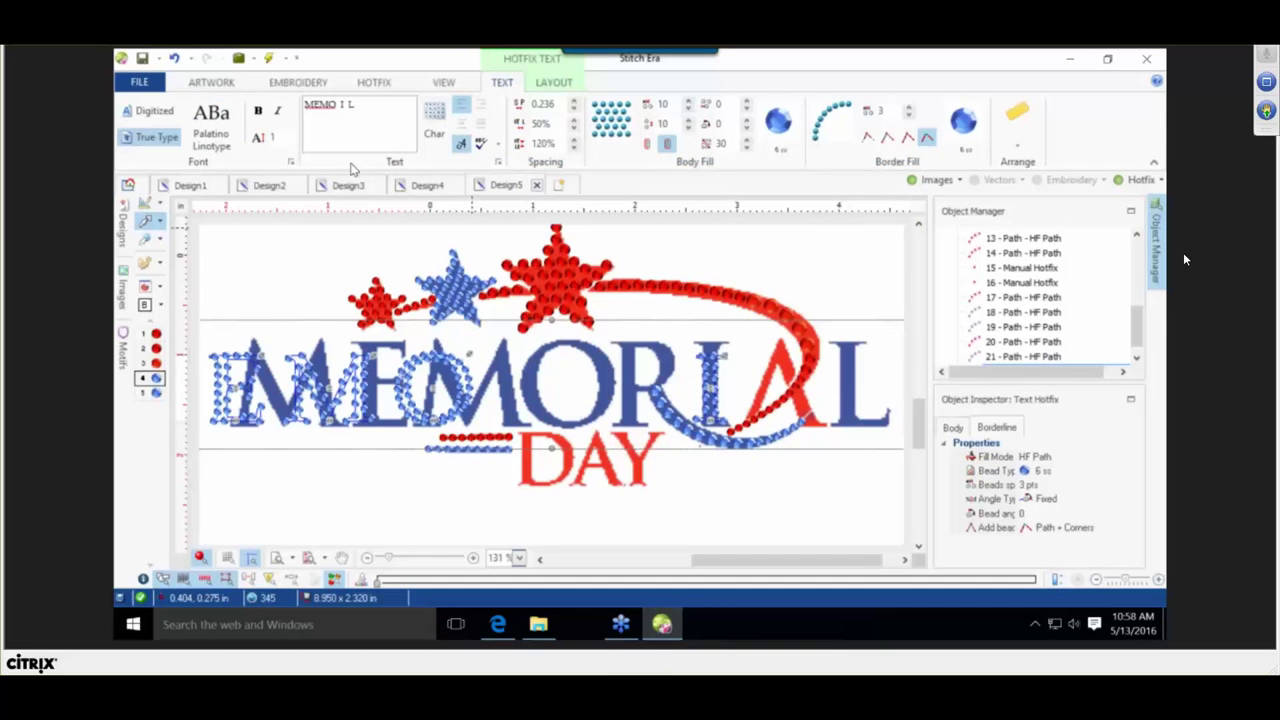
Enlarge the hotfix text and move it so its first M lies over the first M of MEMORIAL.
{"action": "scroll", "coordinate": [380, 236], "scroll_direction": "down", "scroll_amount": 2}
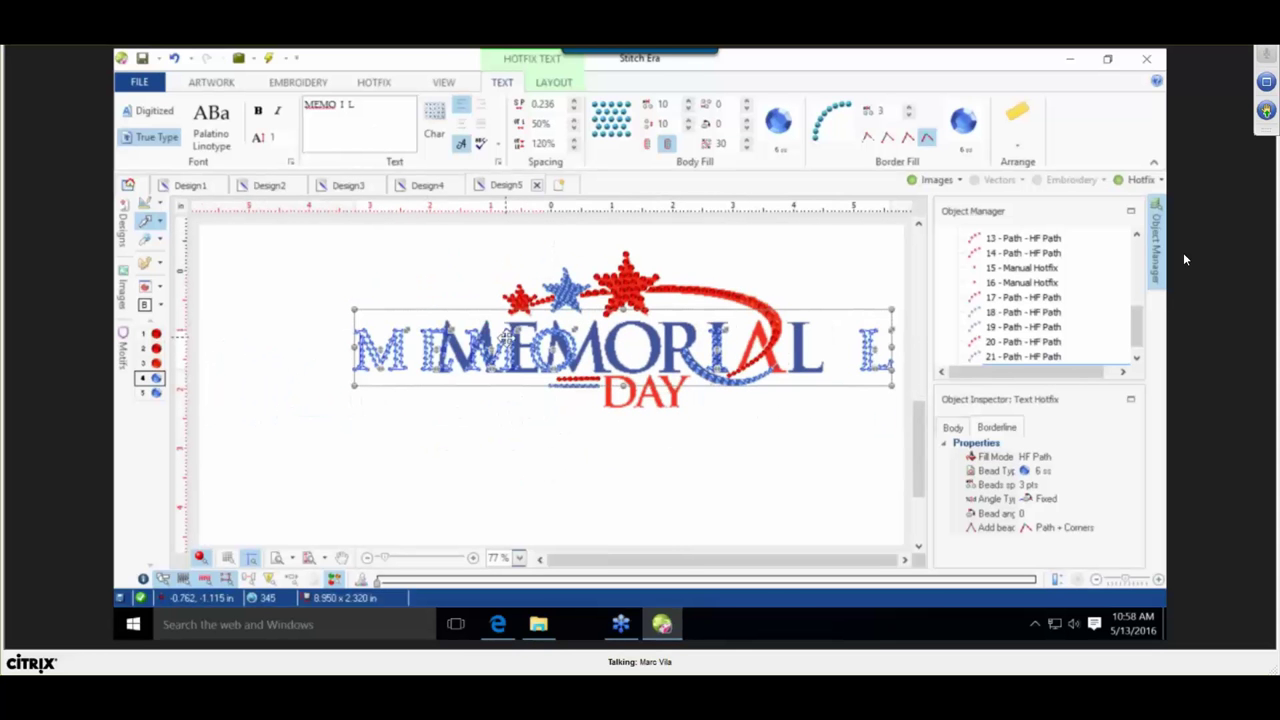
{"action": "left_click_drag", "start_coordinate": [507, 345], "coordinate": [584, 346]}
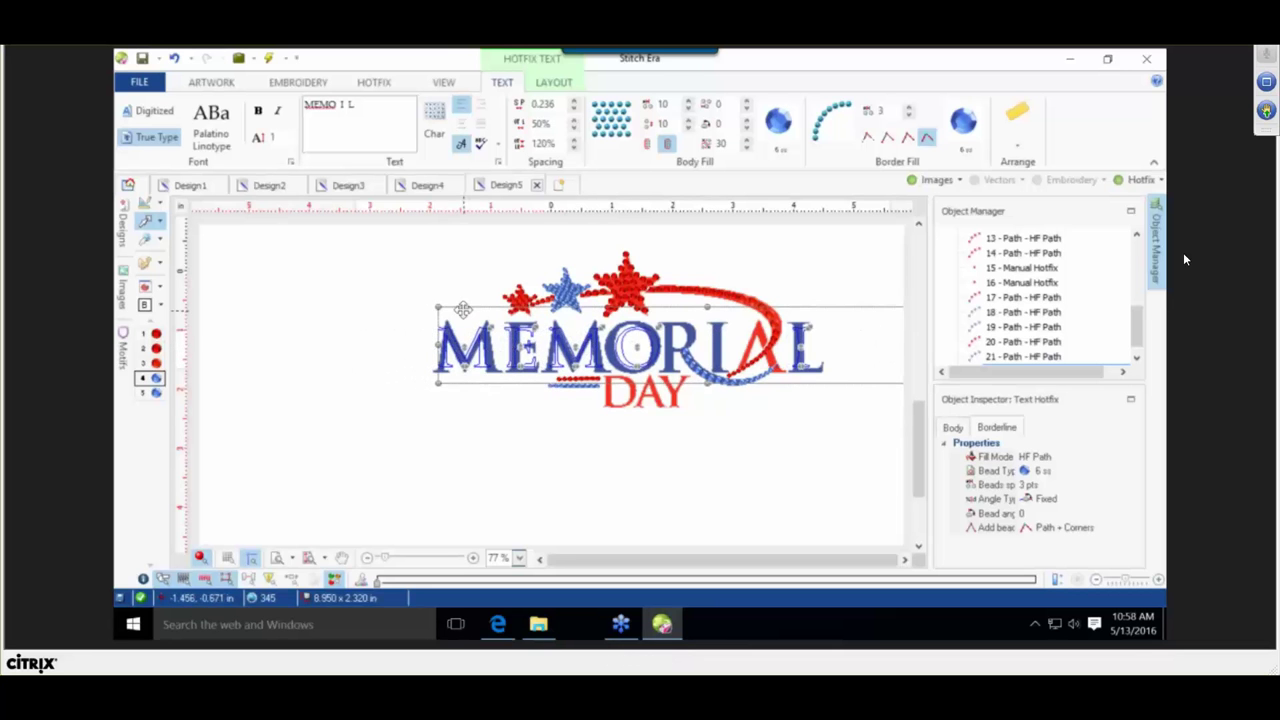
{"action": "scroll", "coordinate": [462, 309], "scroll_direction": "up", "scroll_amount": 3}
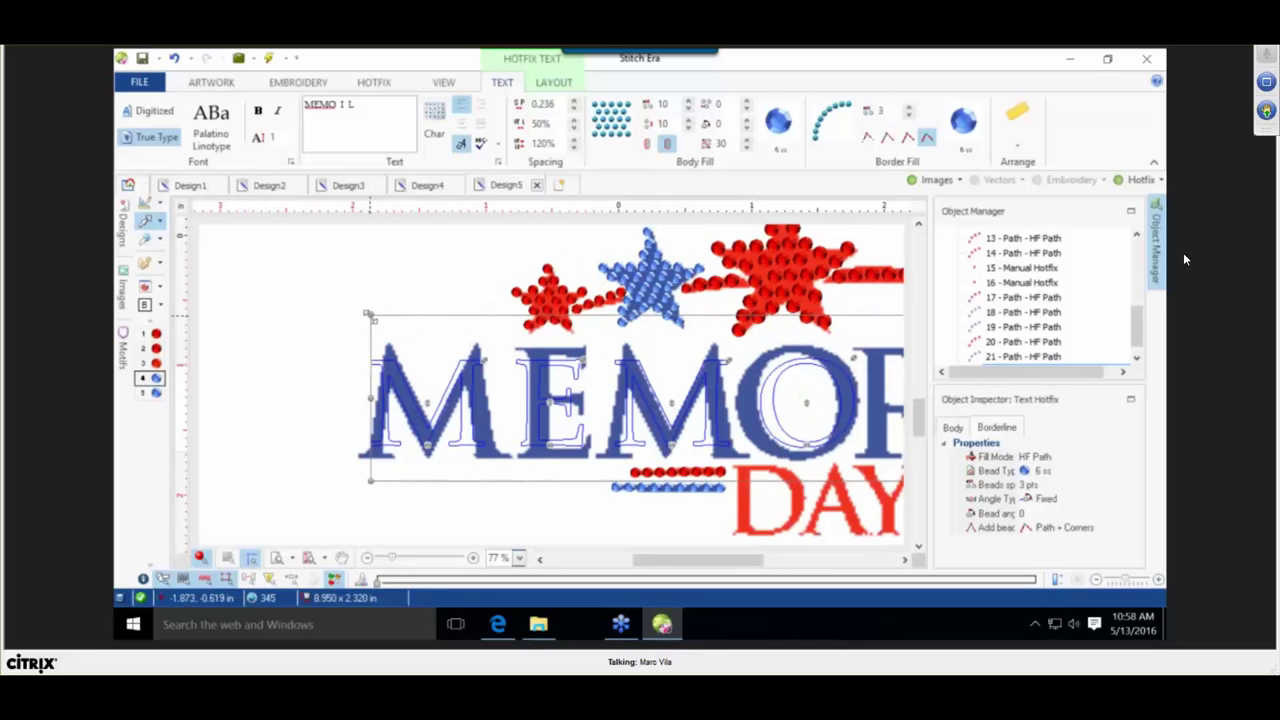
{"action": "left_click_drag", "start_coordinate": [370, 316], "coordinate": [218, 280]}
{"action": "left_click_drag", "start_coordinate": [373, 449], "coordinate": [532, 455]}
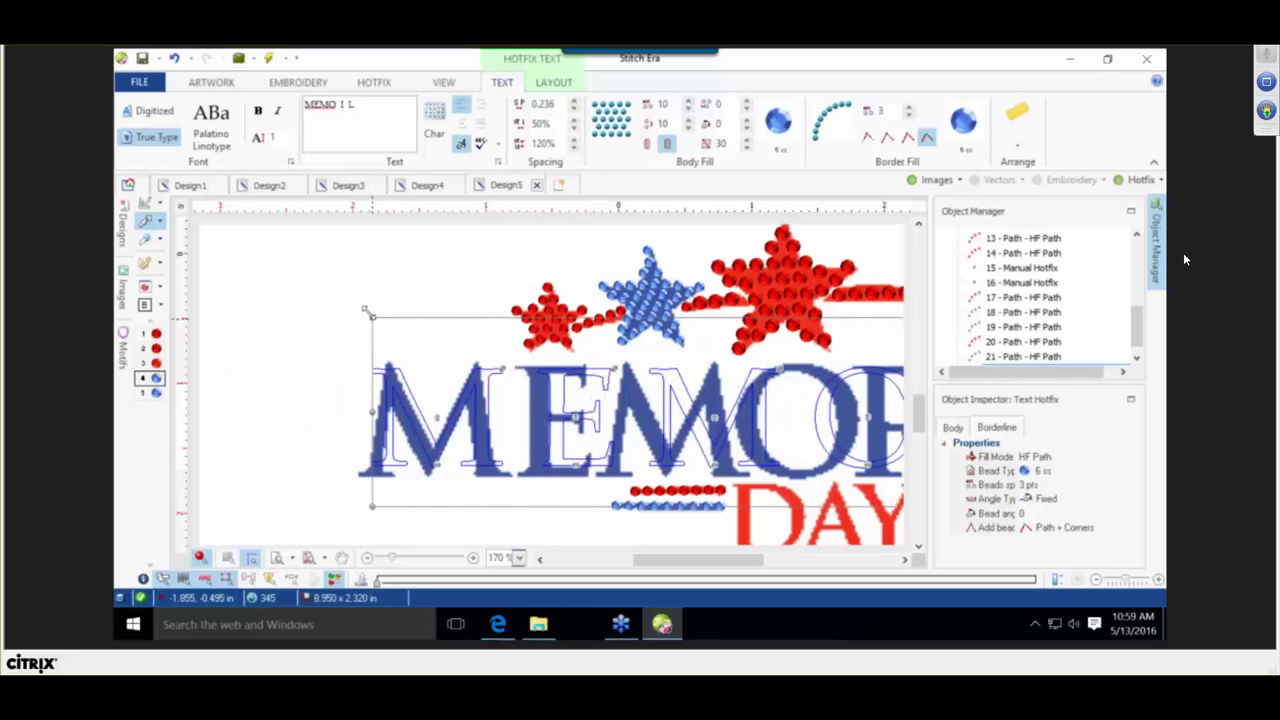
Fine-tune the hotfix text's size and position so its first M matches the height and left edge of the logo's M.
{"action": "left_click_drag", "start_coordinate": [371, 316], "coordinate": [216, 240]}
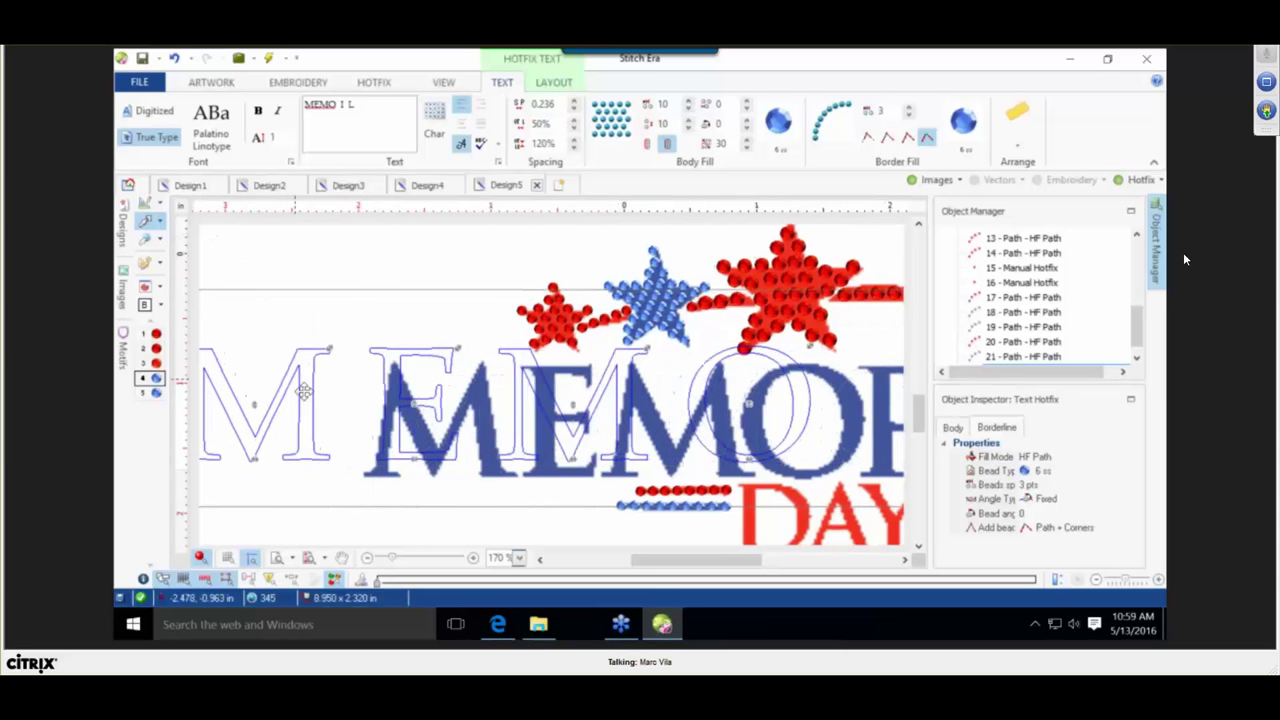
{"action": "left_click_drag", "start_coordinate": [340, 423], "coordinate": [519, 438]}
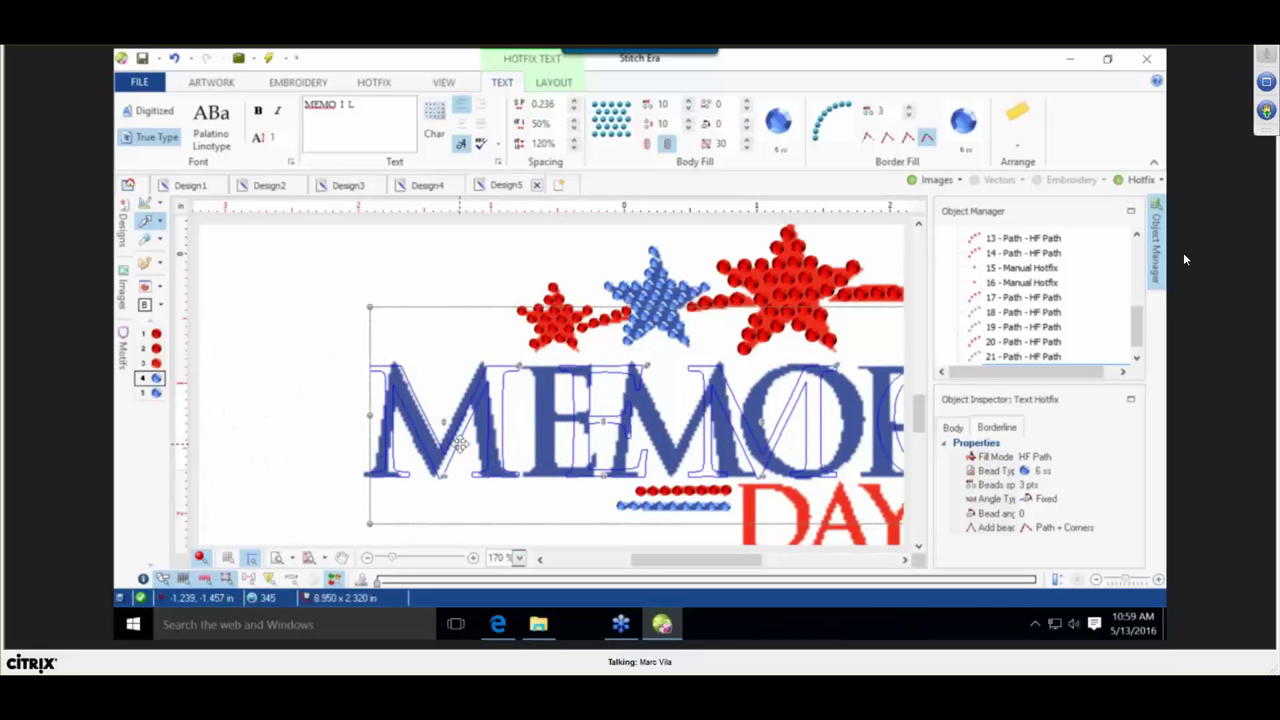
{"action": "left_click_drag", "start_coordinate": [456, 444], "coordinate": [451, 444]}
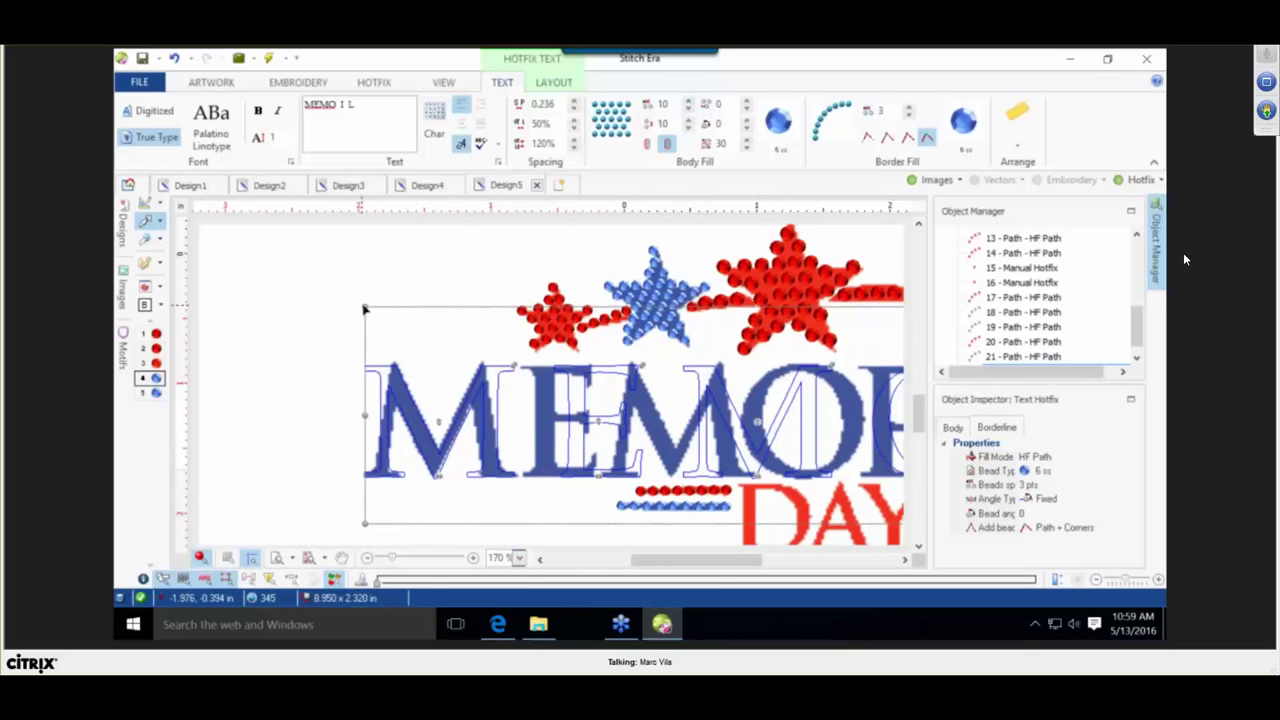
{"action": "left_click_drag", "start_coordinate": [364, 306], "coordinate": [304, 296]}
{"action": "left_click_drag", "start_coordinate": [372, 428], "coordinate": [437, 440]}
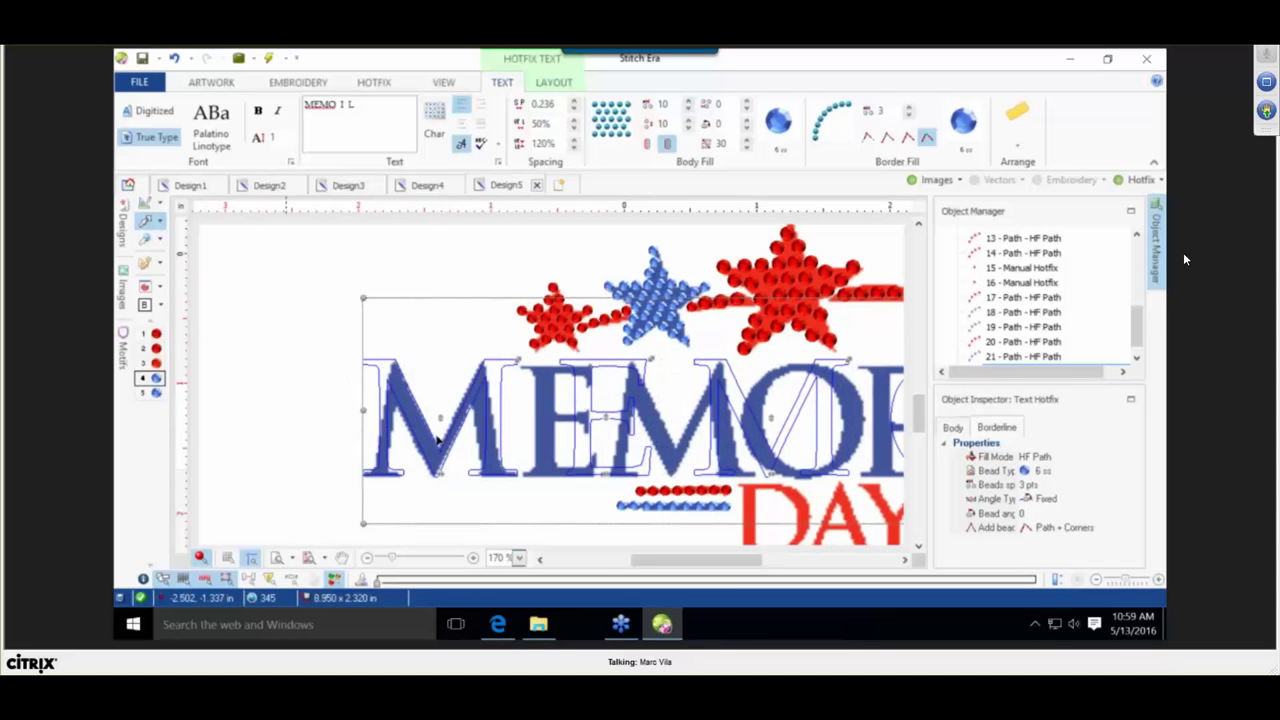
{"action": "right_click", "coordinate": [259, 408]}
Split the hotfix text into separate letter objects.
{"action": "scroll", "coordinate": [498, 406], "scroll_direction": "down", "scroll_amount": 1}
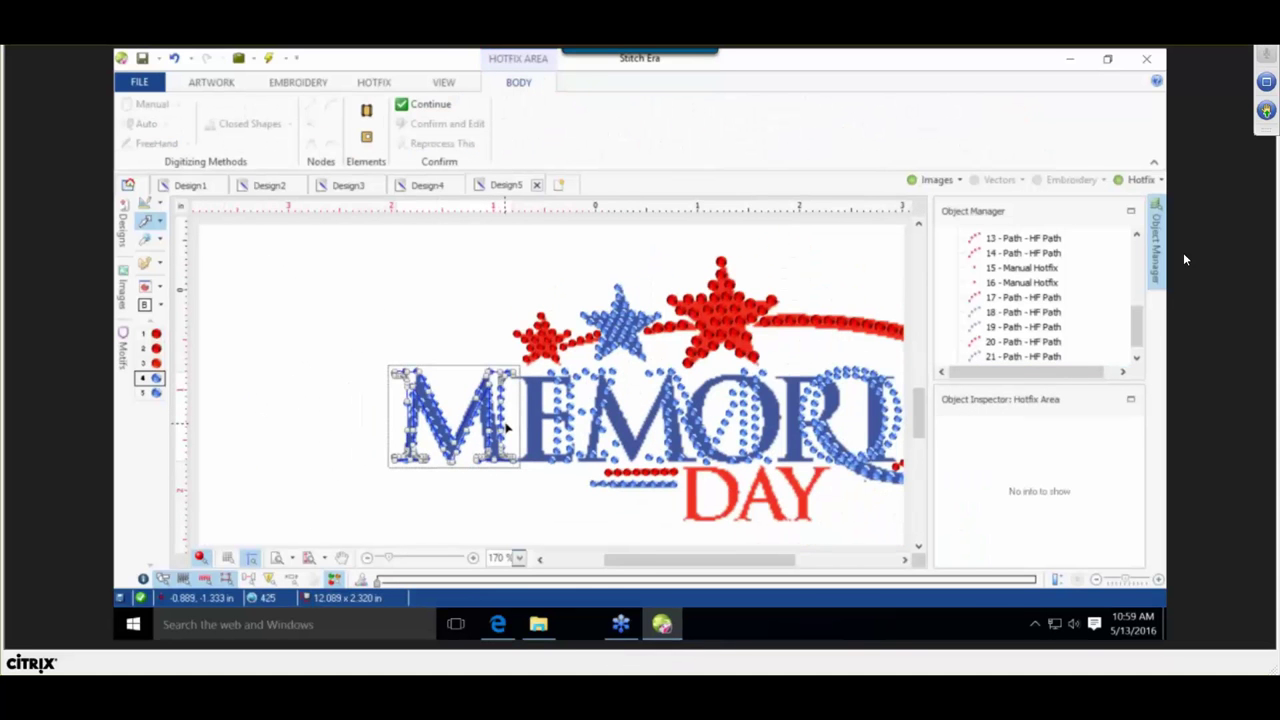
{"action": "left_click", "coordinate": [441, 428]}
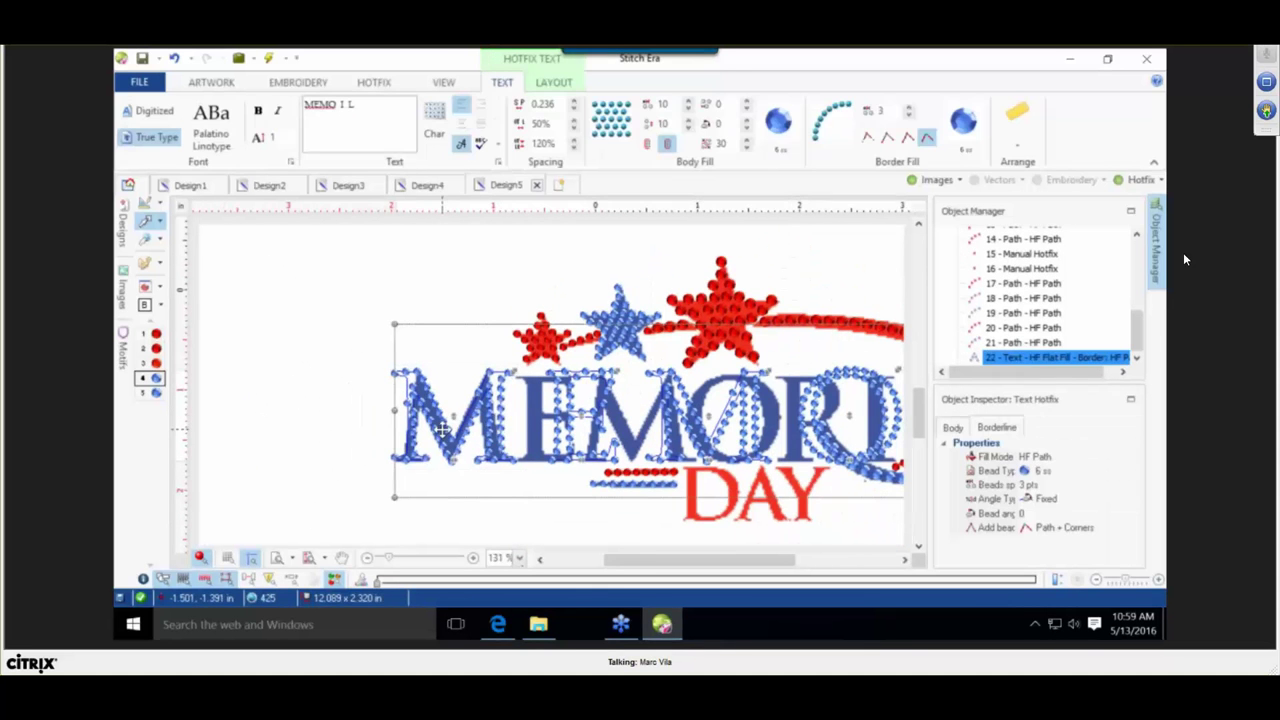
{"action": "right_click", "coordinate": [440, 434]}
{"action": "left_click", "coordinate": [315, 398]}
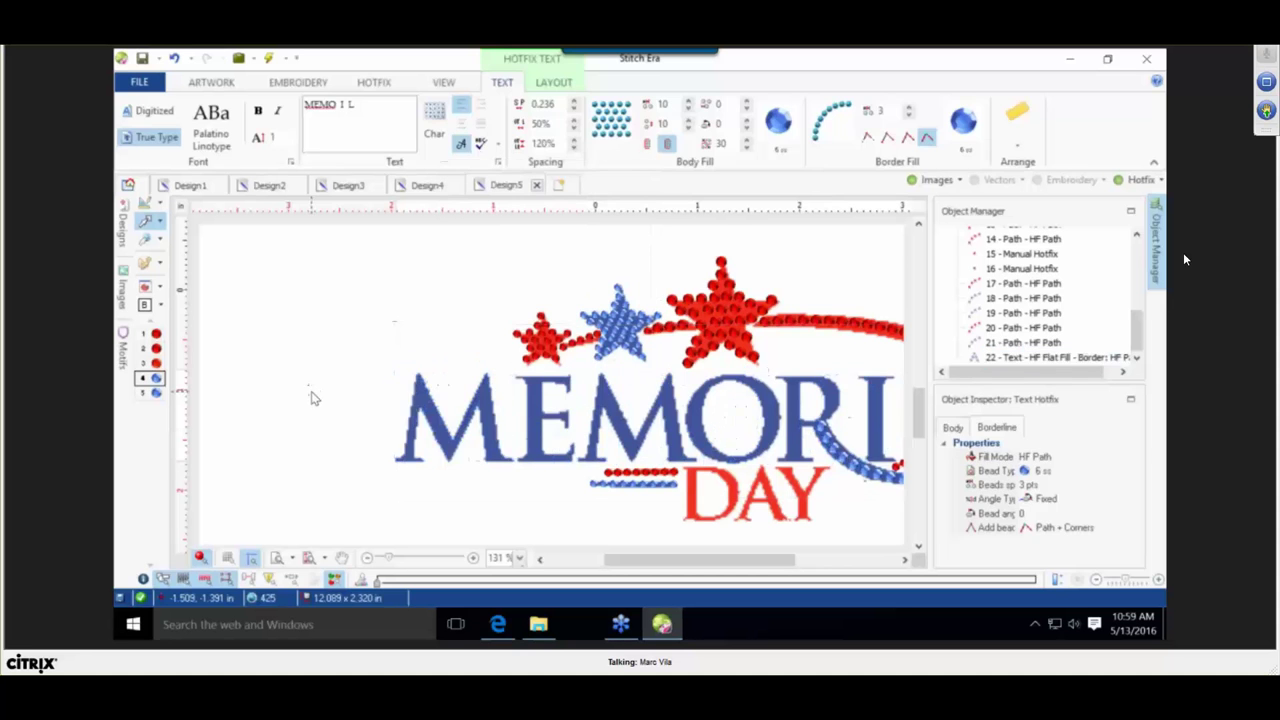
{"action": "left_click", "coordinate": [636, 402]}
{"action": "right_click", "coordinate": [652, 395]}
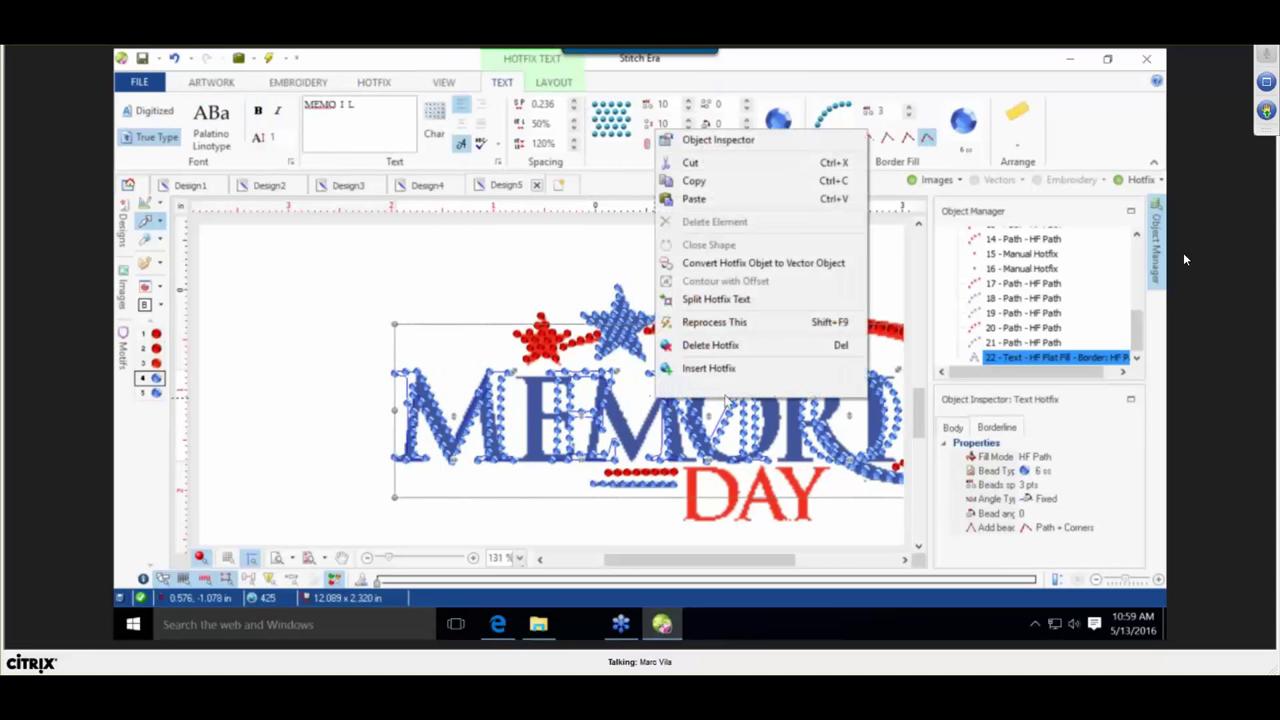
{"action": "left_click", "coordinate": [716, 299]}
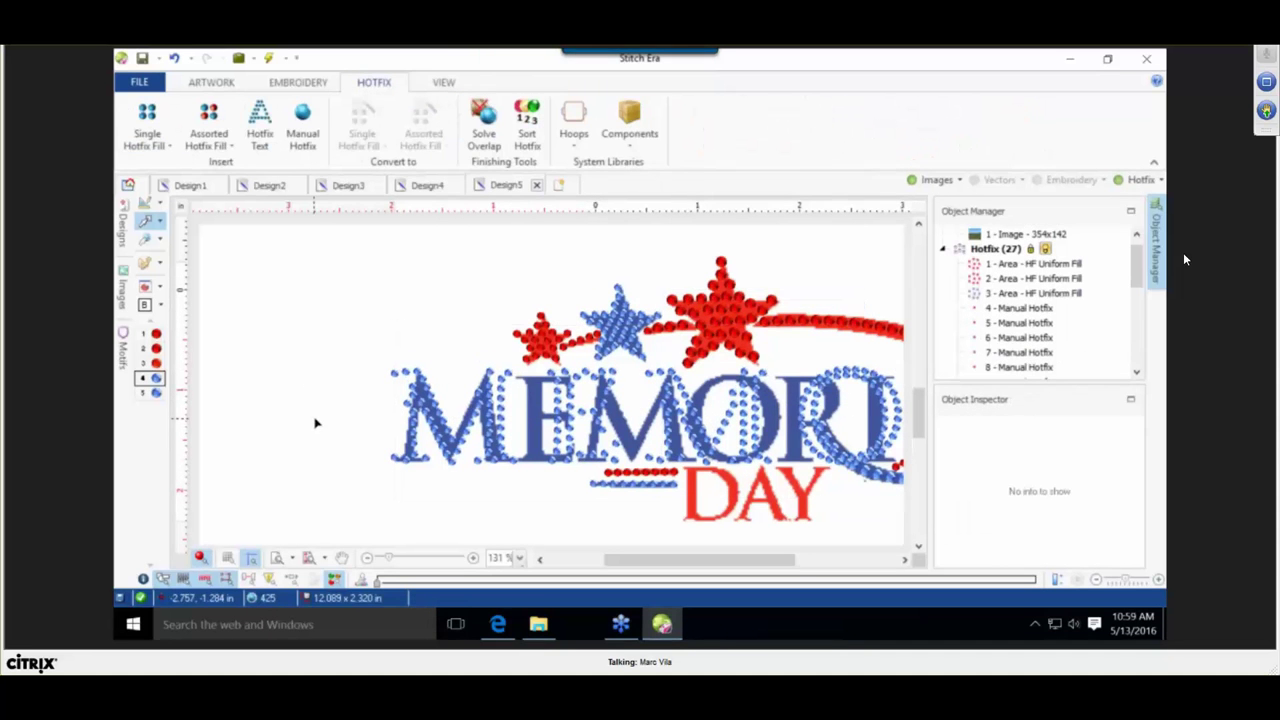
Narrow the first hotfix M to fit the width of the logo's first M.
{"action": "left_click", "coordinate": [432, 418]}
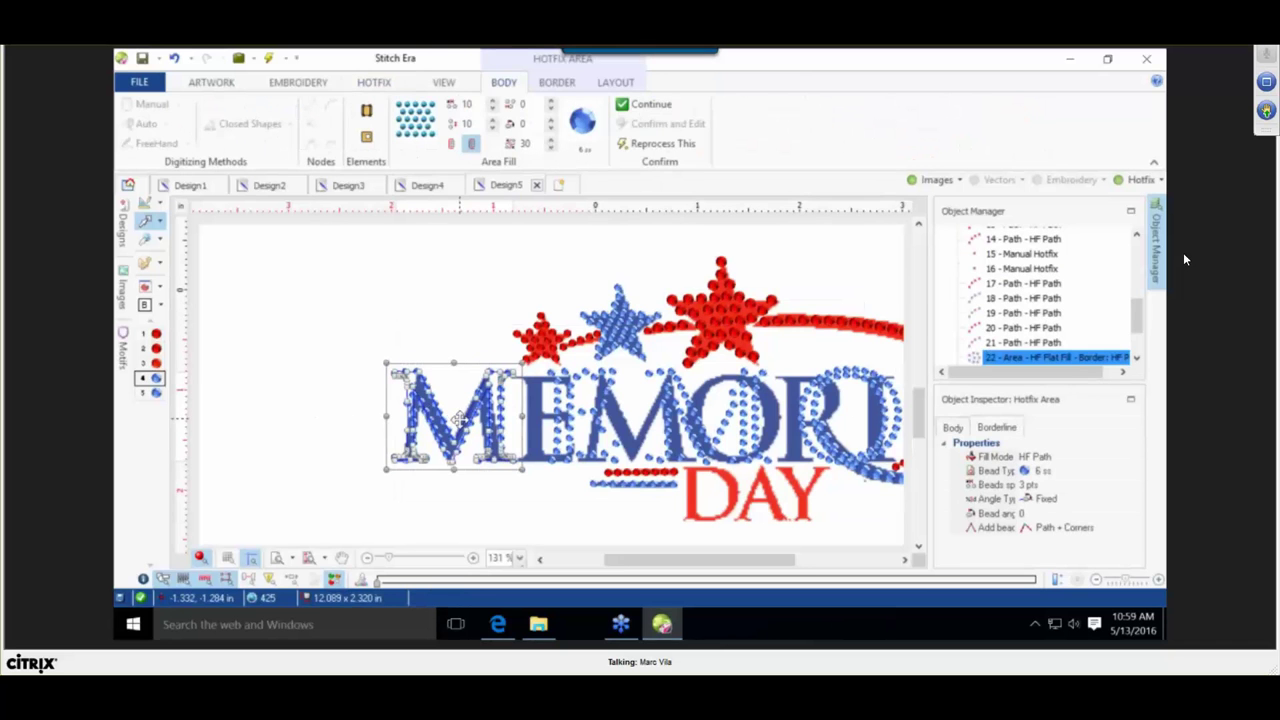
{"action": "scroll", "coordinate": [463, 421], "scroll_direction": "up", "scroll_amount": 3}
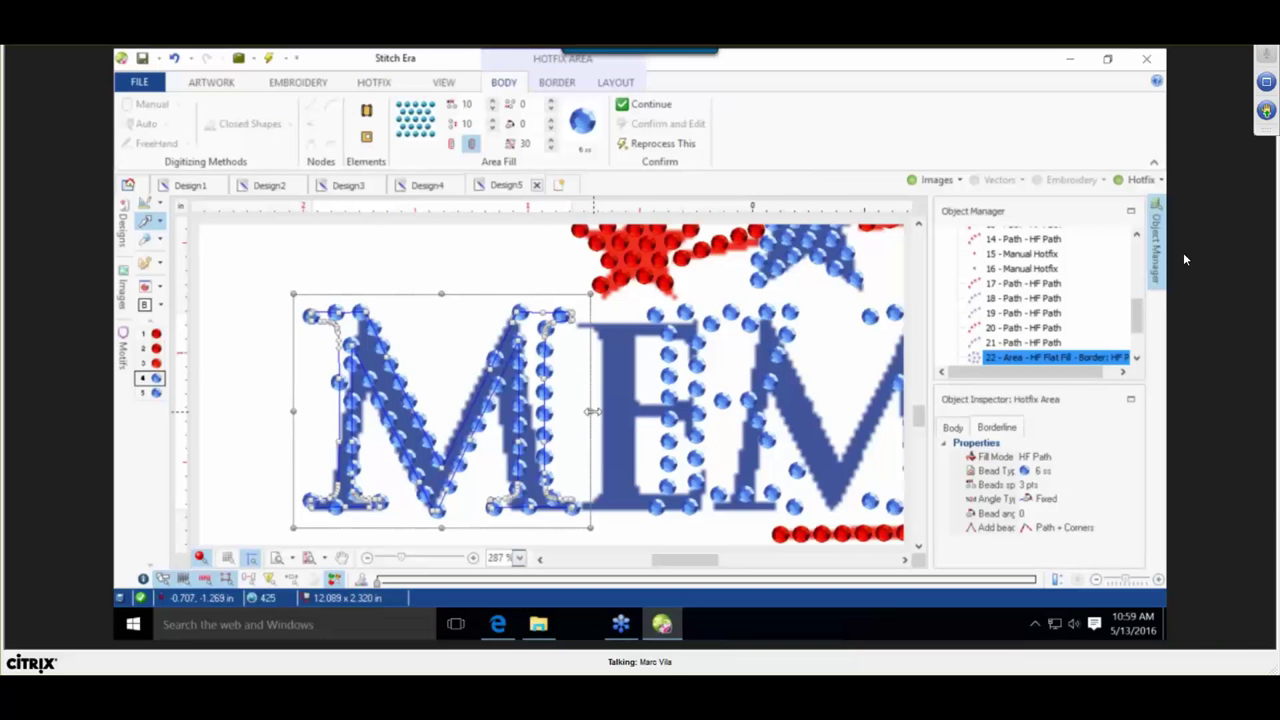
{"action": "left_click_drag", "start_coordinate": [586, 411], "coordinate": [572, 411]}
Move the hotfix E onto the E of MEMORIAL.
{"action": "left_click", "coordinate": [701, 408]}
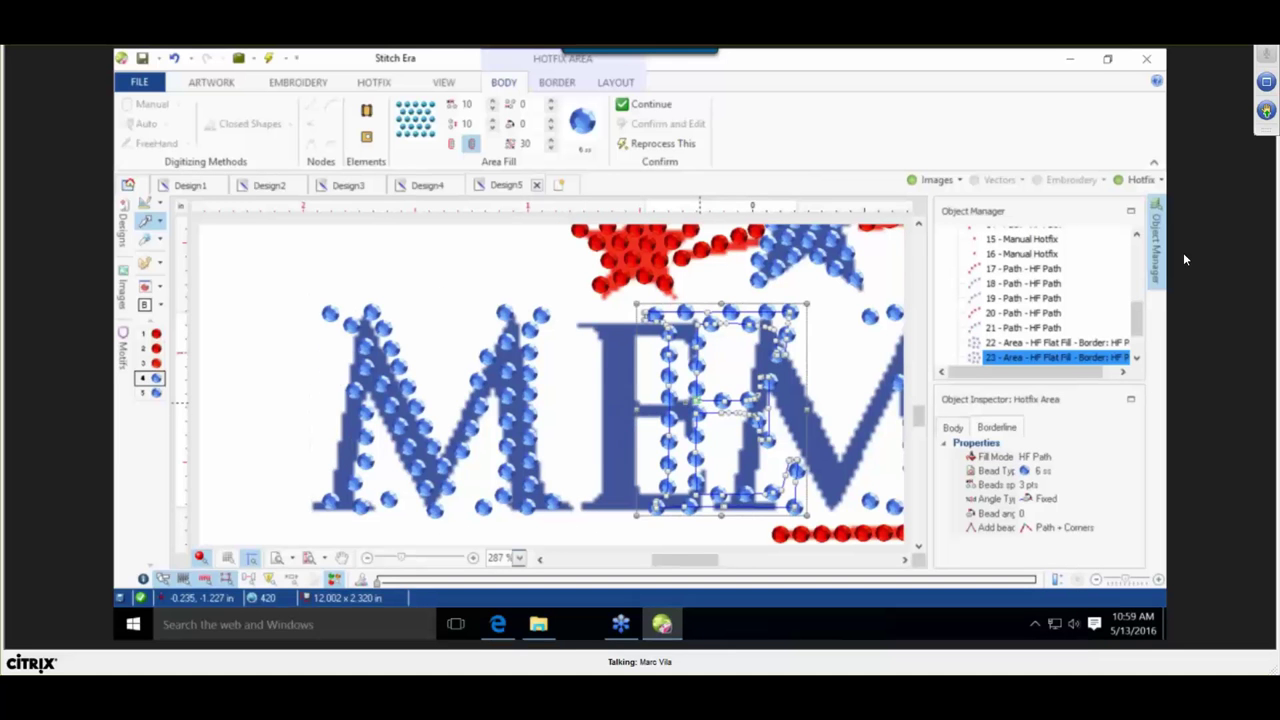
{"action": "left_click", "coordinate": [700, 402]}
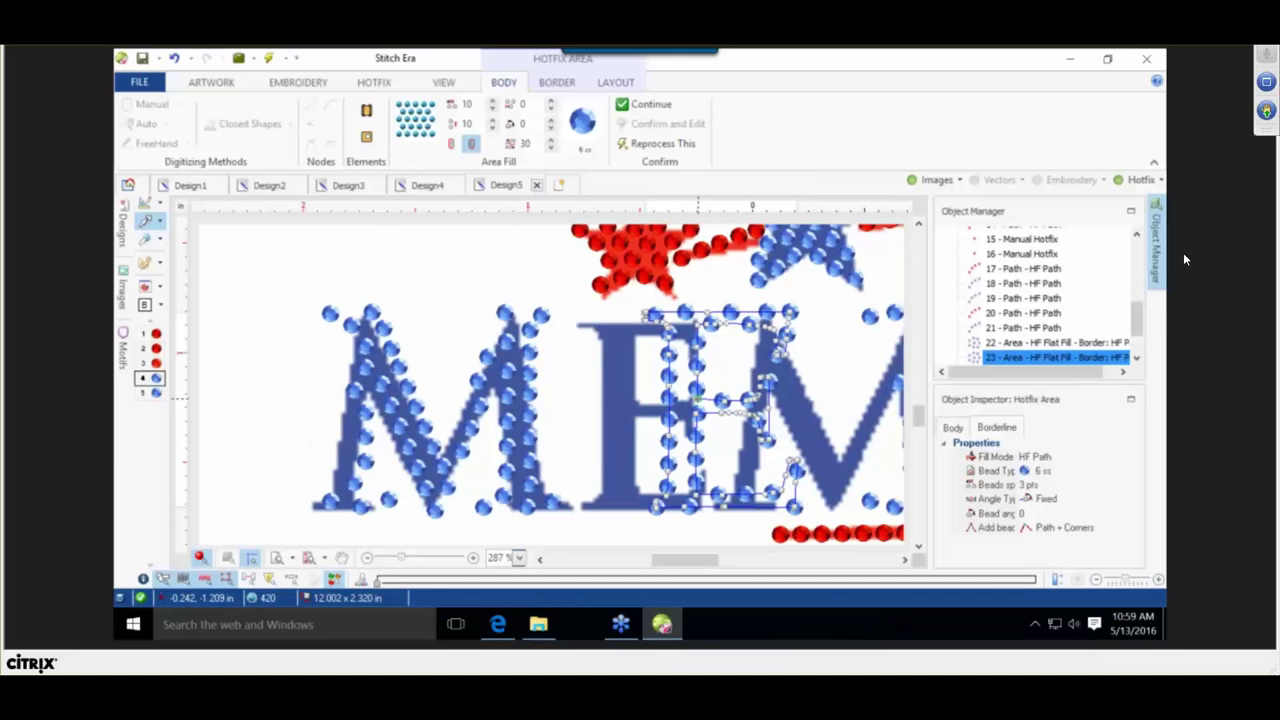
{"action": "left_click_drag", "start_coordinate": [705, 402], "coordinate": [596, 397]}
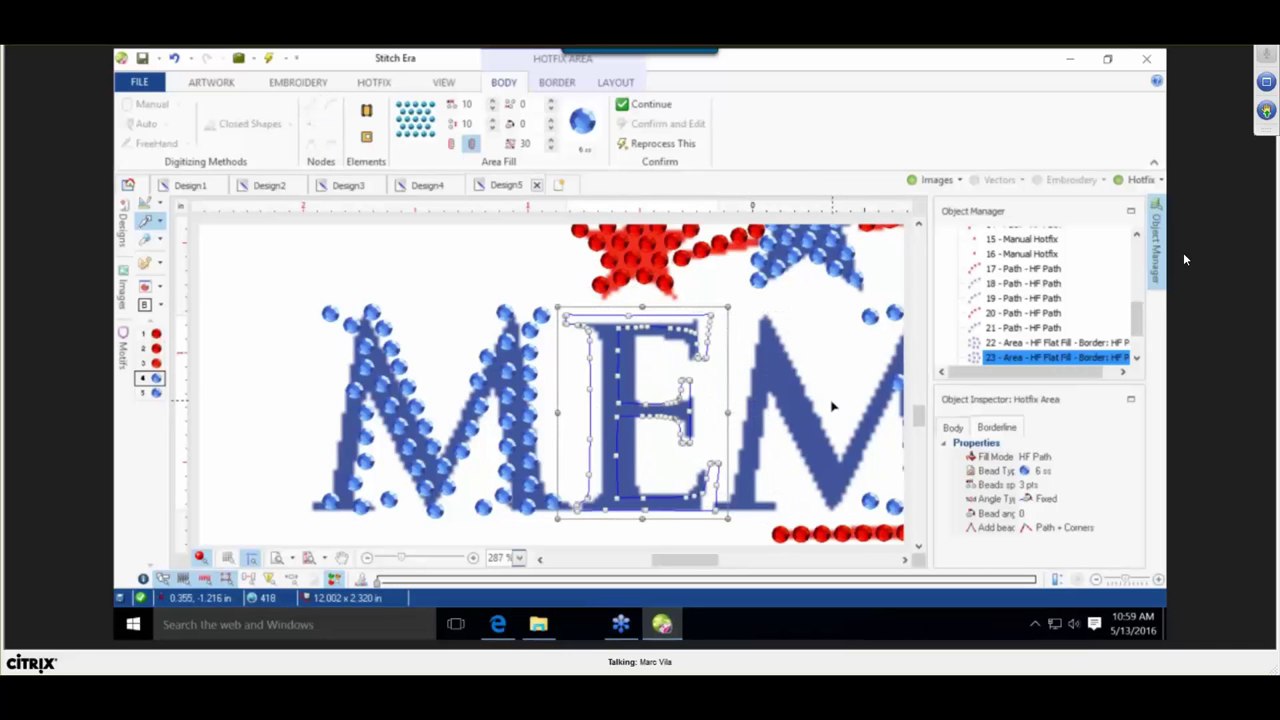
Move the second hotfix M onto the logo's second M and narrow it to fit that letter.
{"action": "scroll", "coordinate": [832, 406], "scroll_direction": "down", "scroll_amount": 6}
{"action": "scroll", "coordinate": [676, 429], "scroll_direction": "up", "scroll_amount": 2}
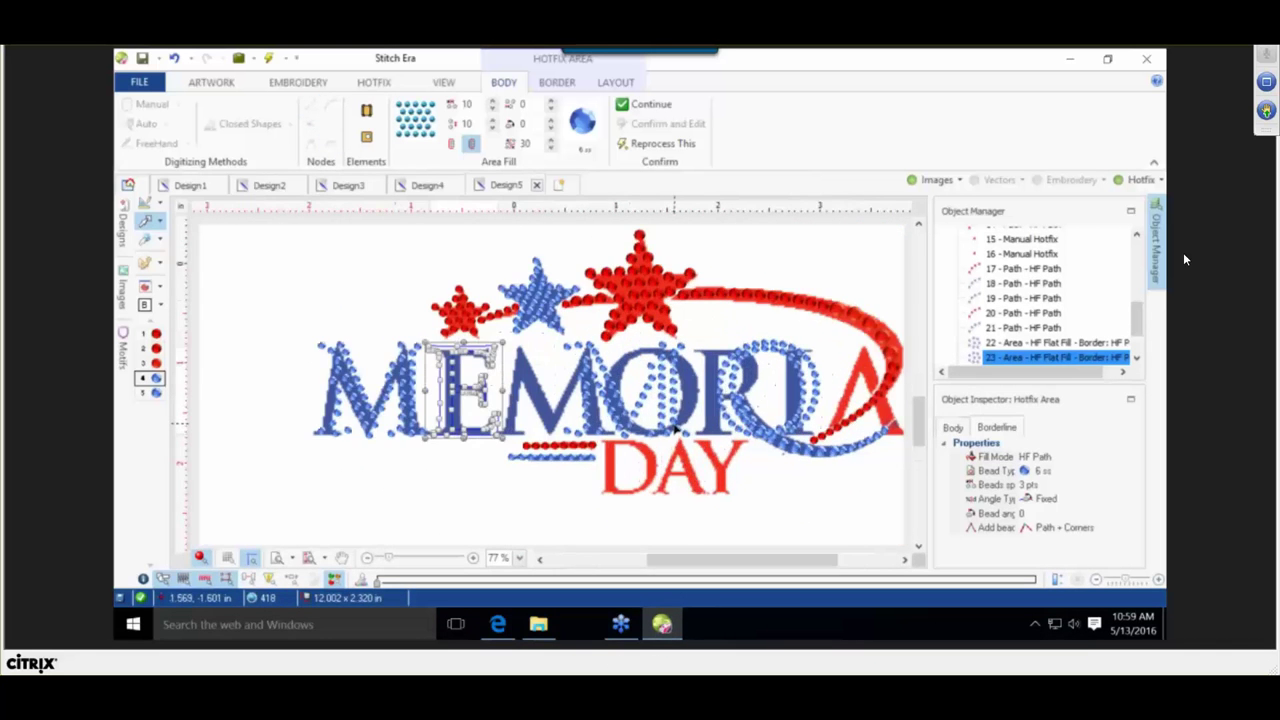
{"action": "scroll", "coordinate": [675, 428], "scroll_direction": "up", "scroll_amount": 3}
{"action": "left_click_drag", "start_coordinate": [605, 384], "coordinate": [519, 384]}
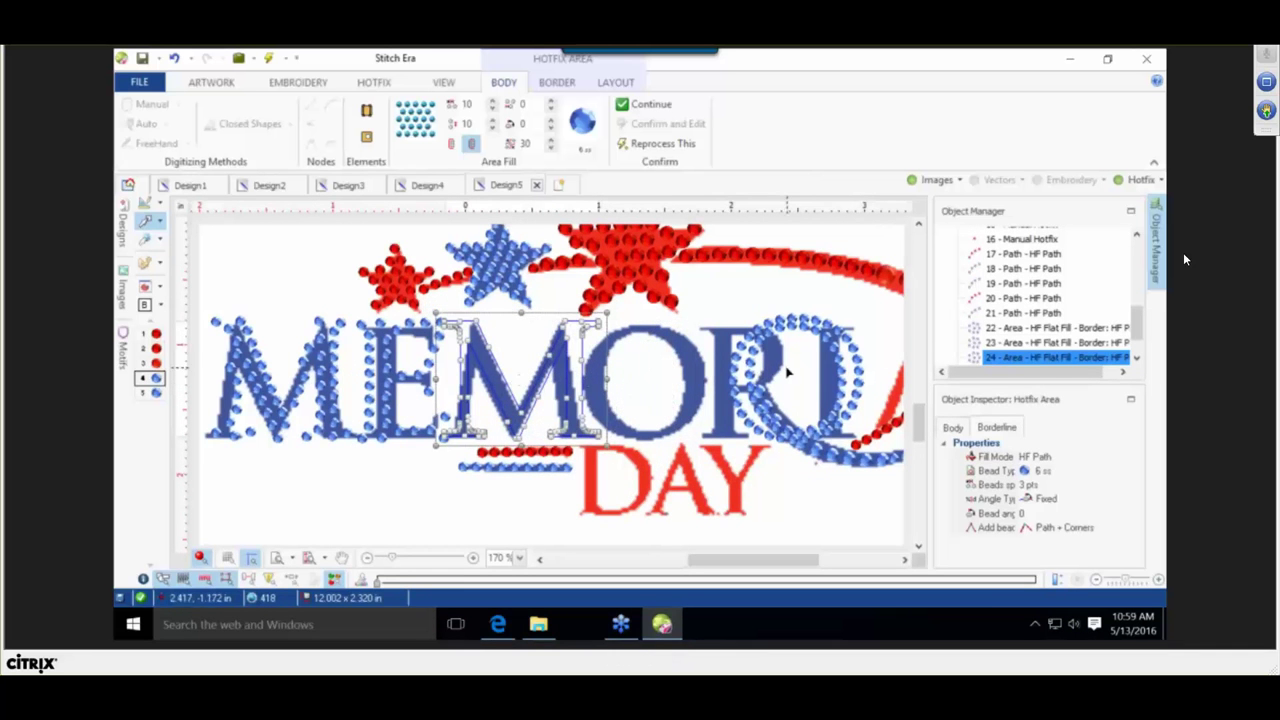
{"action": "left_click", "coordinate": [762, 333]}
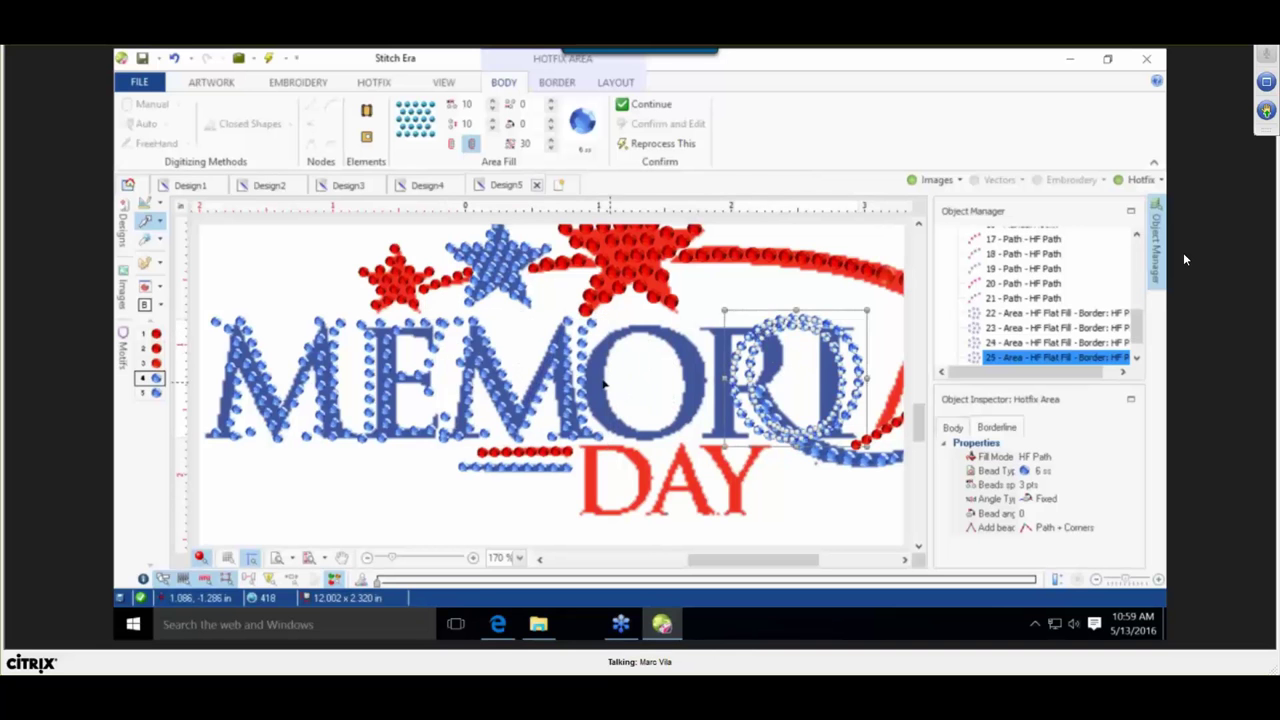
{"action": "left_click", "coordinate": [557, 372]}
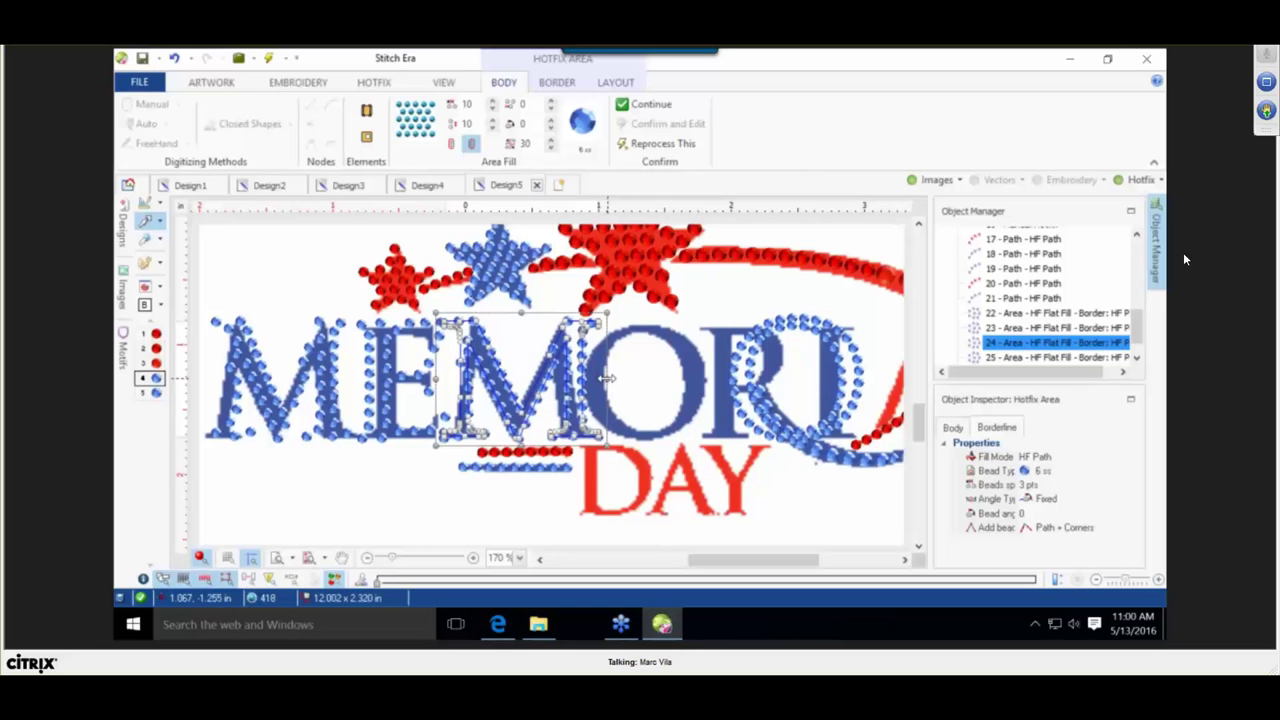
{"action": "left_click_drag", "start_coordinate": [604, 378], "coordinate": [592, 379]}
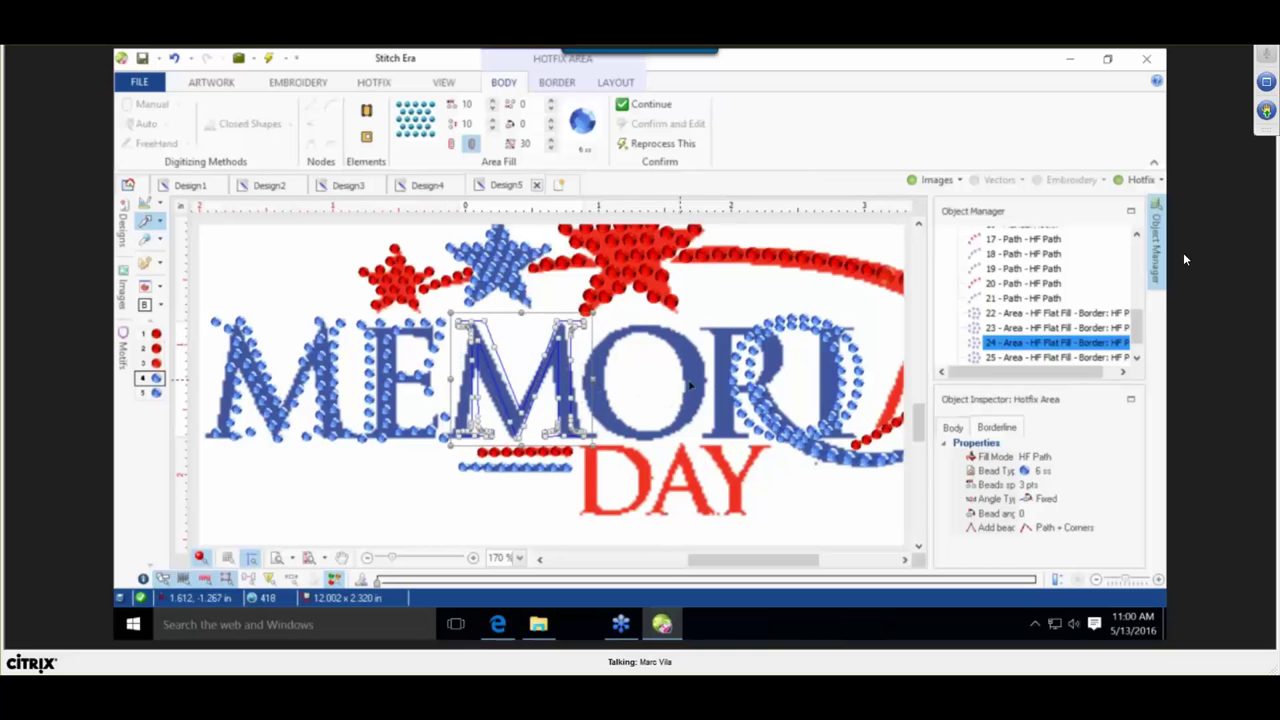
Move the hotfix O onto the O of MEMORIAL and narrow it slightly to fit.
{"action": "left_click", "coordinate": [757, 377]}
{"action": "left_click_drag", "start_coordinate": [767, 356], "coordinate": [622, 356]}
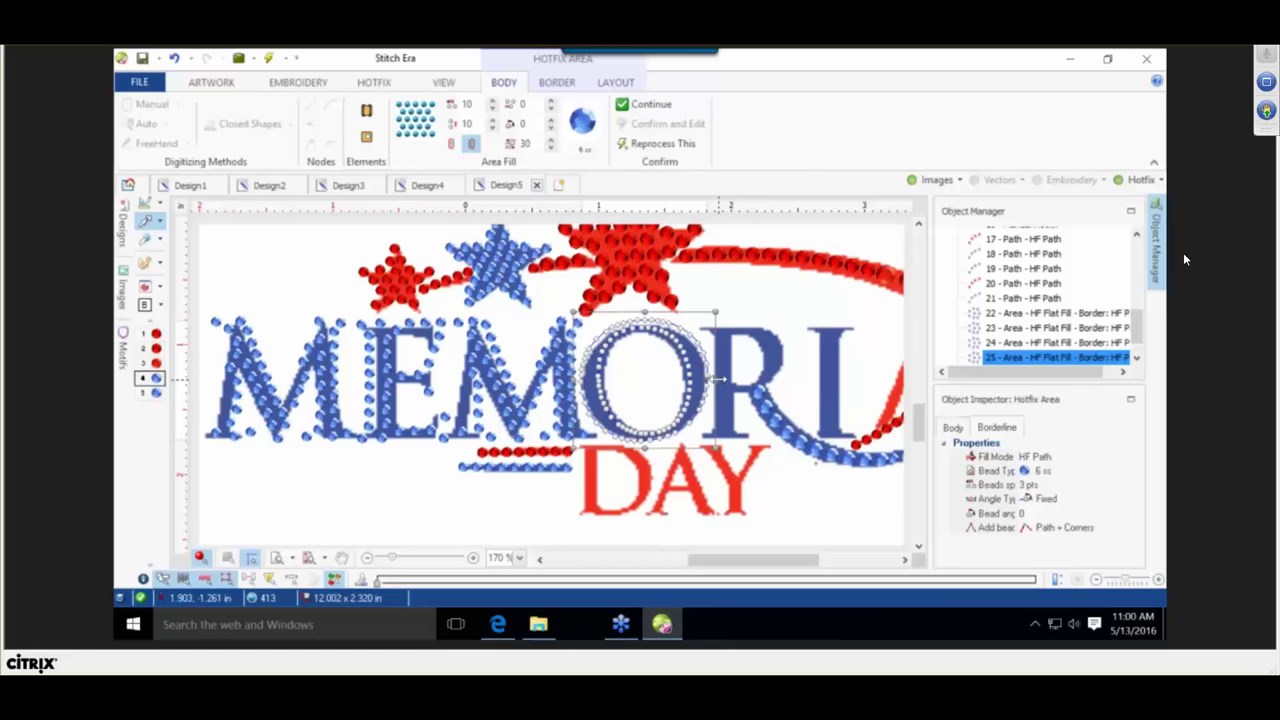
{"action": "left_click_drag", "start_coordinate": [716, 379], "coordinate": [713, 379]}
{"action": "scroll", "coordinate": [761, 379], "scroll_direction": "down", "scroll_amount": 2}
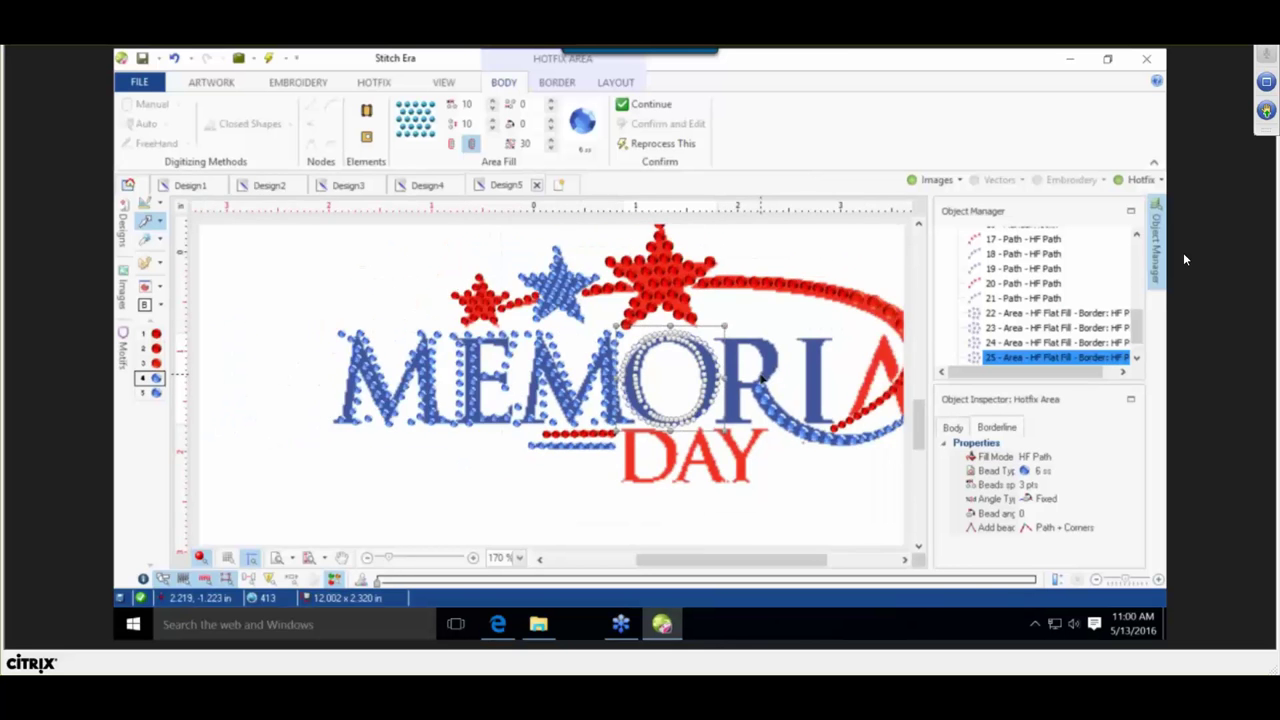
{"action": "left_click", "coordinate": [795, 468]}
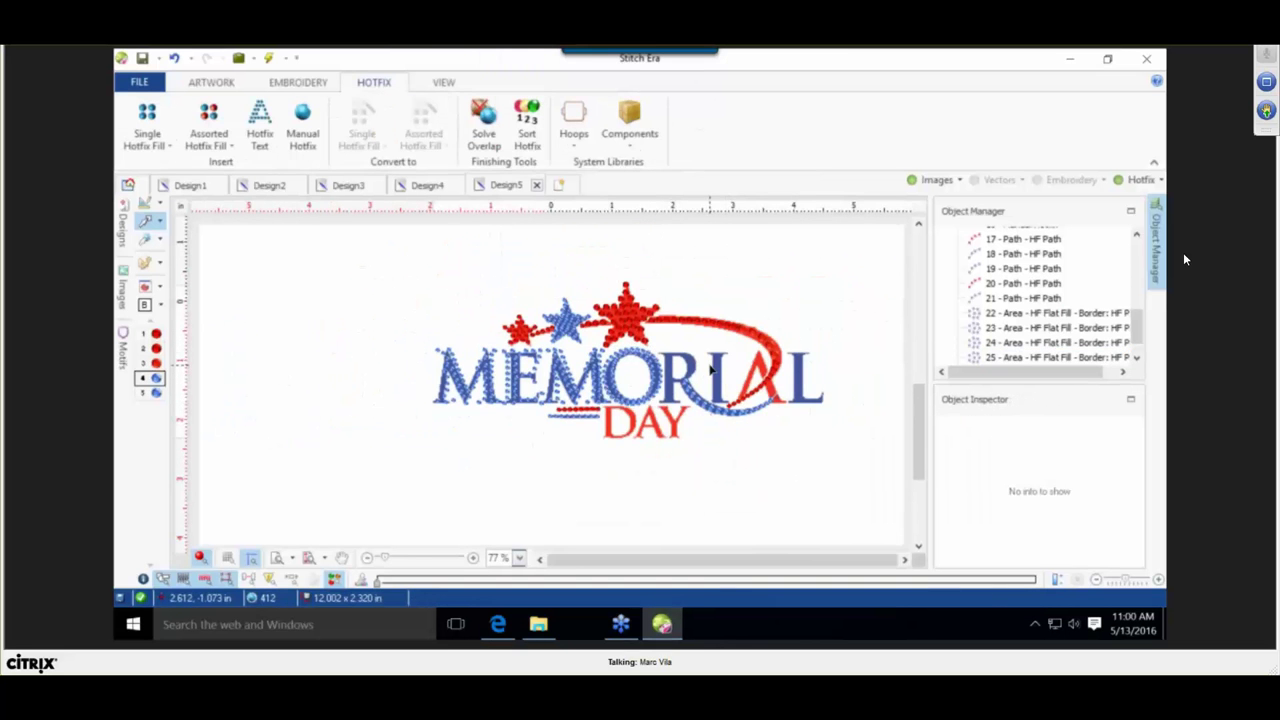
Move the hotfix I from beyond the logo onto the I of MEMORIAL.
{"action": "scroll", "coordinate": [713, 371], "scroll_direction": "up", "scroll_amount": 3}
{"action": "scroll", "coordinate": [713, 371], "scroll_direction": "up", "scroll_amount": 2}
{"action": "left_click", "coordinate": [858, 389]}
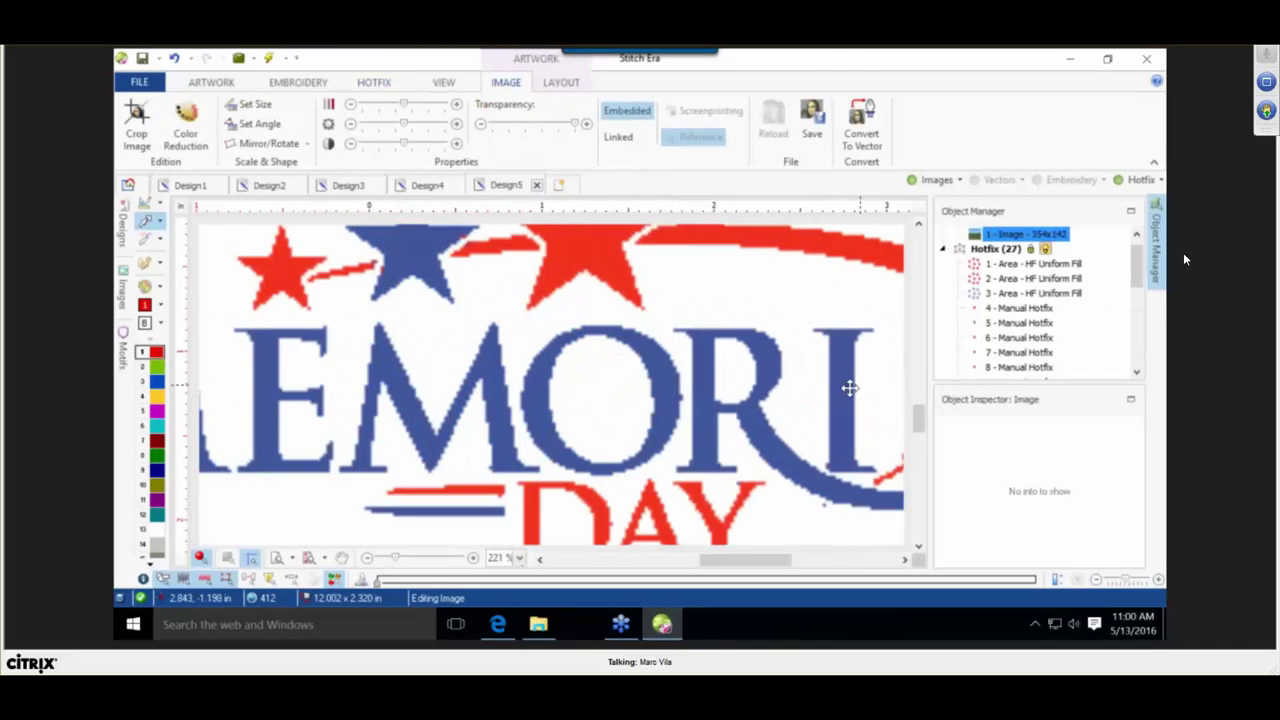
{"action": "scroll", "coordinate": [849, 386], "scroll_direction": "down", "scroll_amount": 5}
{"action": "left_click", "coordinate": [415, 410]}
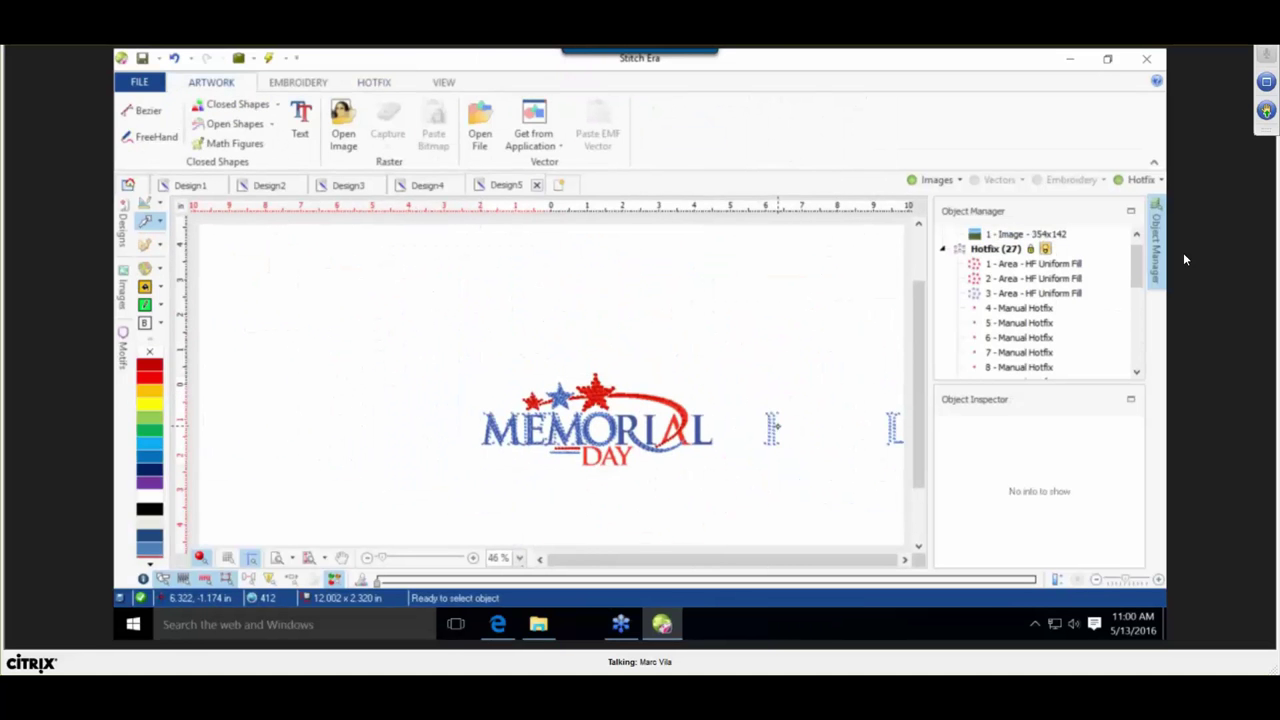
{"action": "left_click", "coordinate": [773, 430]}
{"action": "left_click_drag", "start_coordinate": [777, 428], "coordinate": [660, 428]}
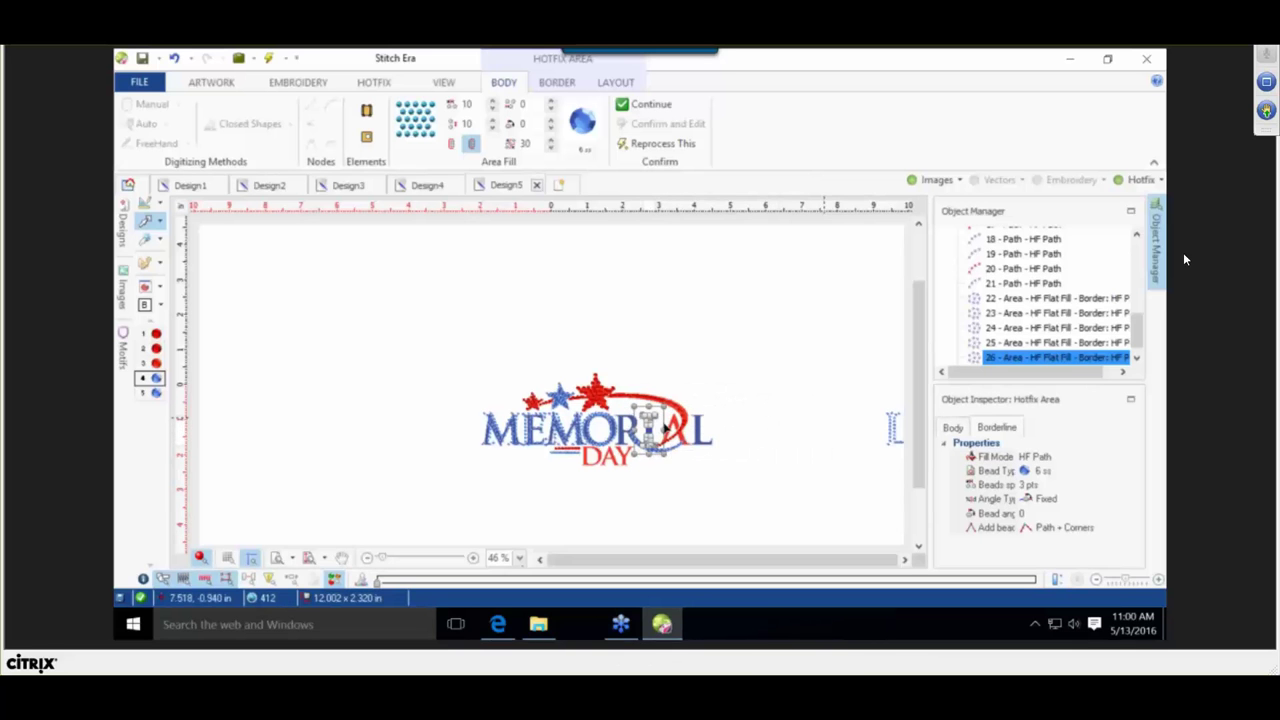
Move the hotfix L onto the final L of MEMORIAL, then clear the selection.
{"action": "left_click", "coordinate": [886, 432]}
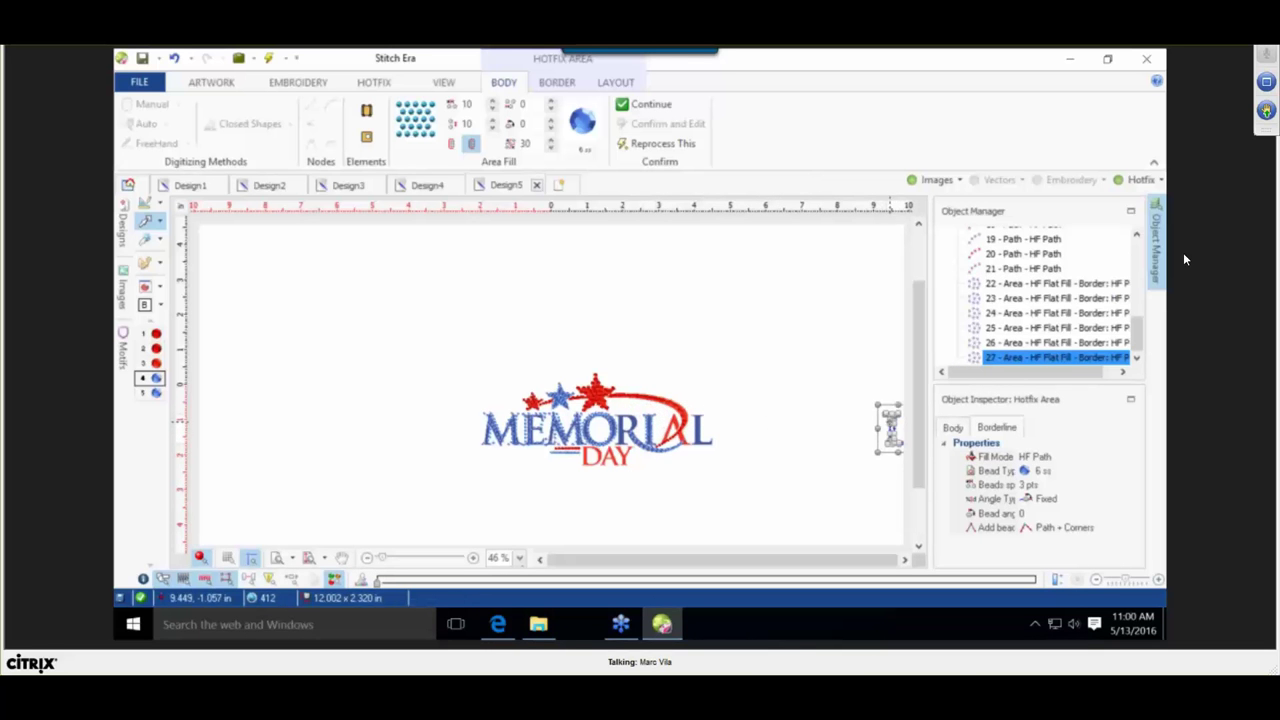
{"action": "left_click_drag", "start_coordinate": [880, 427], "coordinate": [688, 427]}
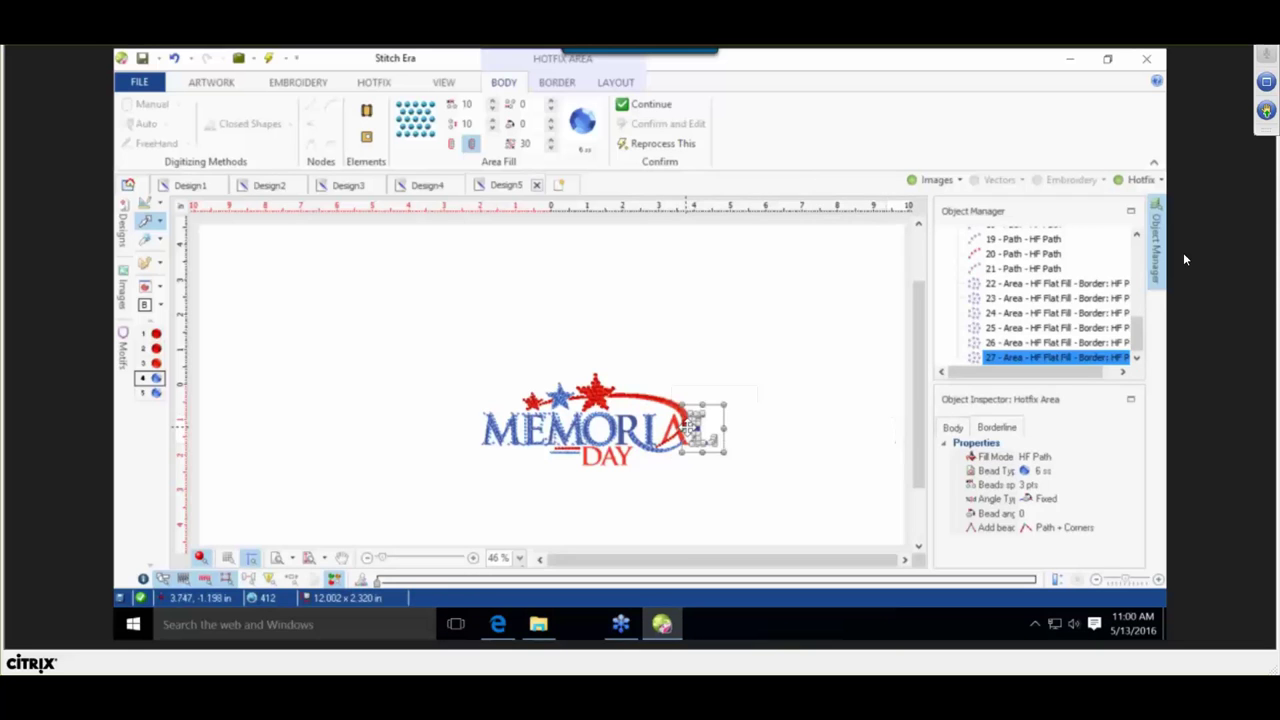
{"action": "left_click", "coordinate": [727, 478]}
{"action": "scroll", "coordinate": [652, 422], "scroll_direction": "up", "scroll_amount": 3}
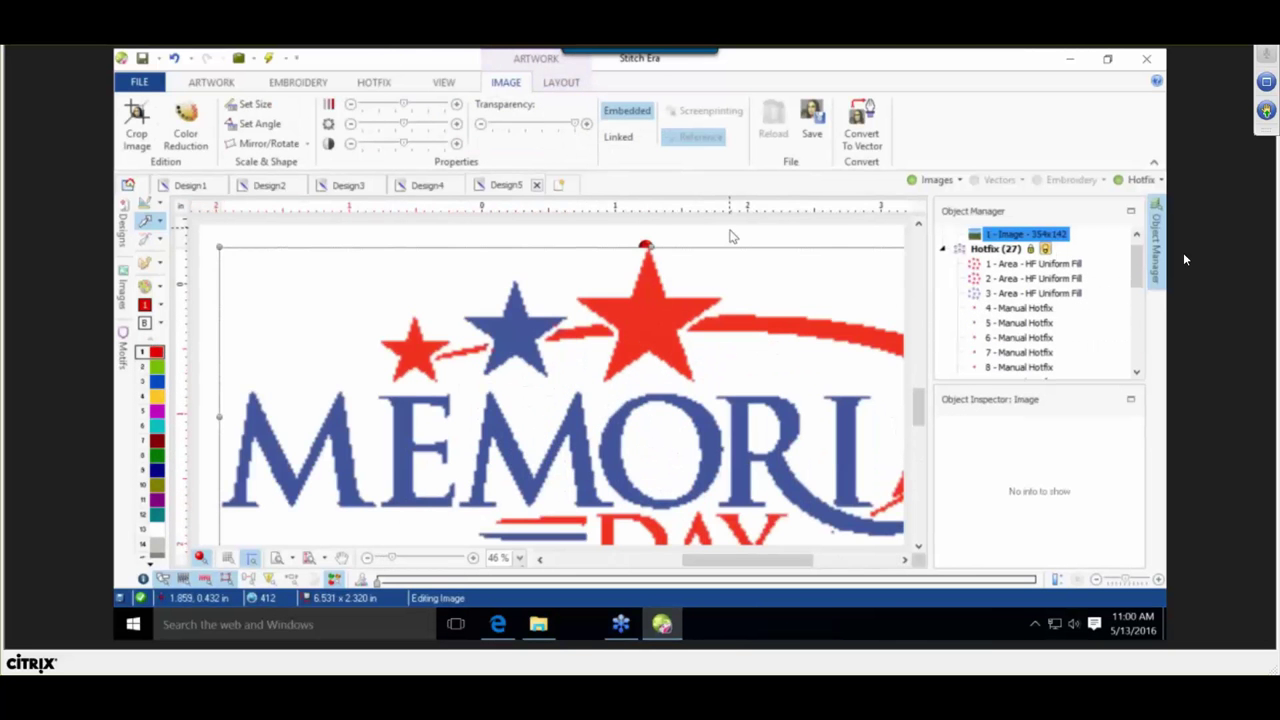
{"action": "left_click", "coordinate": [730, 230]}
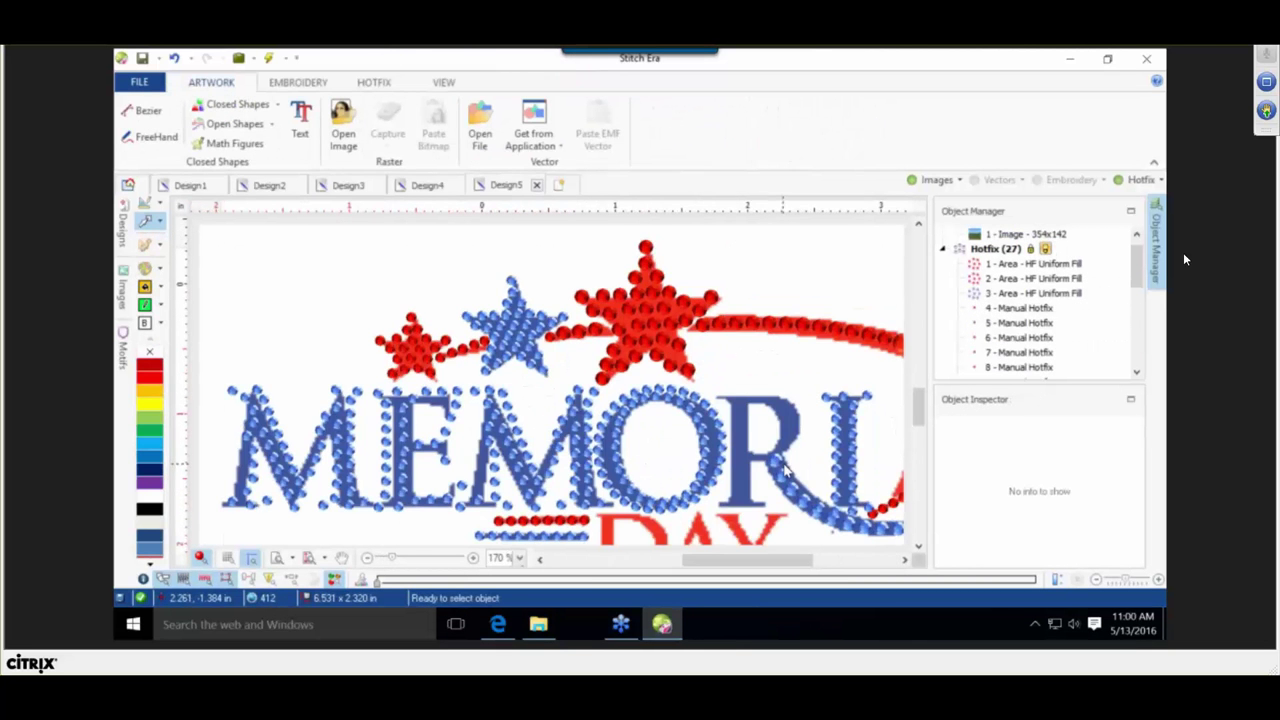
Nudge the hotfix I so it lines up precisely with the logo's I.
{"action": "scroll", "coordinate": [785, 470], "scroll_direction": "up", "scroll_amount": 5}
{"action": "left_click", "coordinate": [842, 443]}
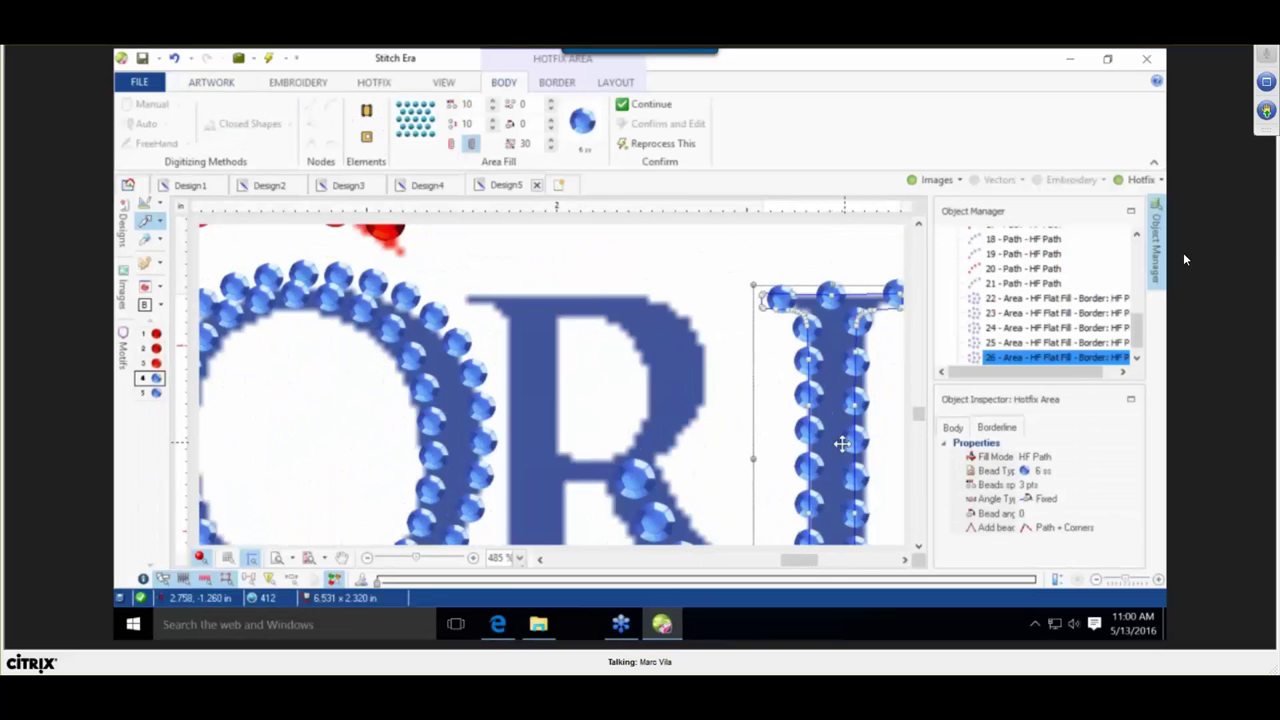
{"action": "left_click_drag", "start_coordinate": [839, 447], "coordinate": [841, 446]}
{"action": "scroll", "coordinate": [817, 450], "scroll_direction": "down", "scroll_amount": 6}
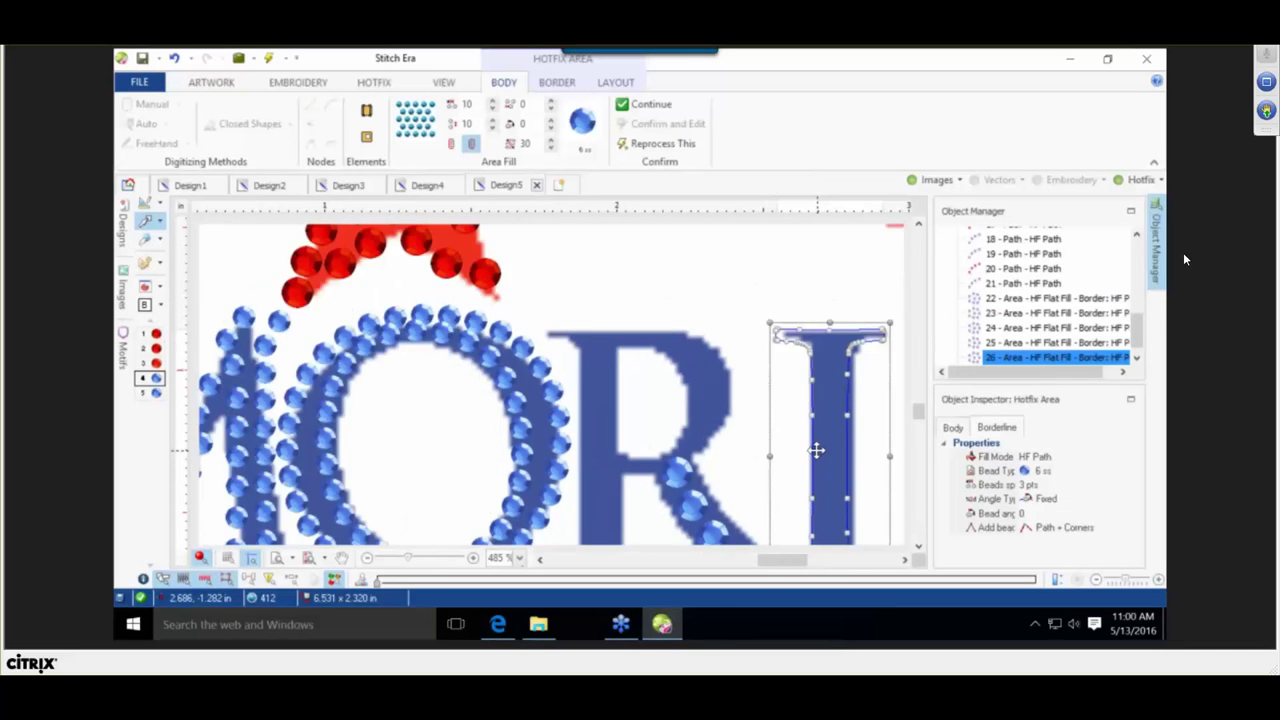
Select the whole Memorial Day logo with its hotfix beads and move it away from the workspace origin toward negative X.
{"action": "scroll", "coordinate": [820, 462], "scroll_direction": "up", "scroll_amount": 1}
{"action": "scroll", "coordinate": [818, 470], "scroll_direction": "down", "scroll_amount": 5}
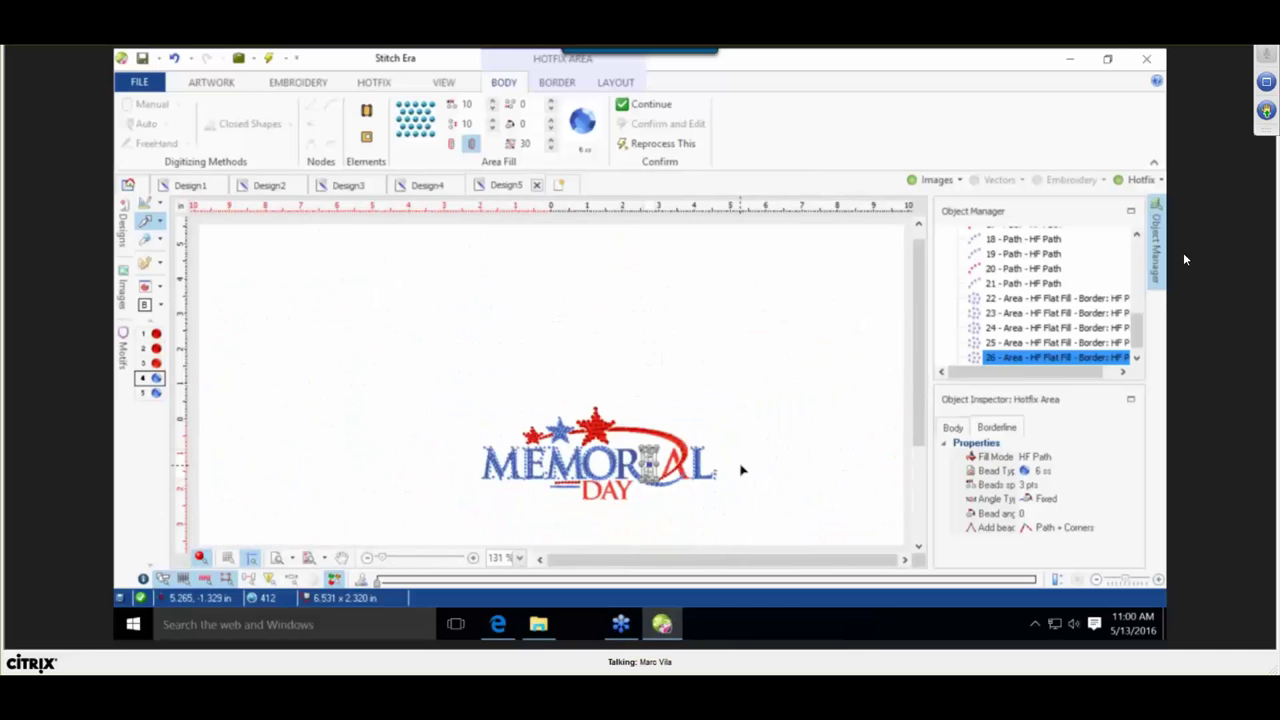
{"action": "scroll", "coordinate": [740, 469], "scroll_direction": "up", "scroll_amount": 3}
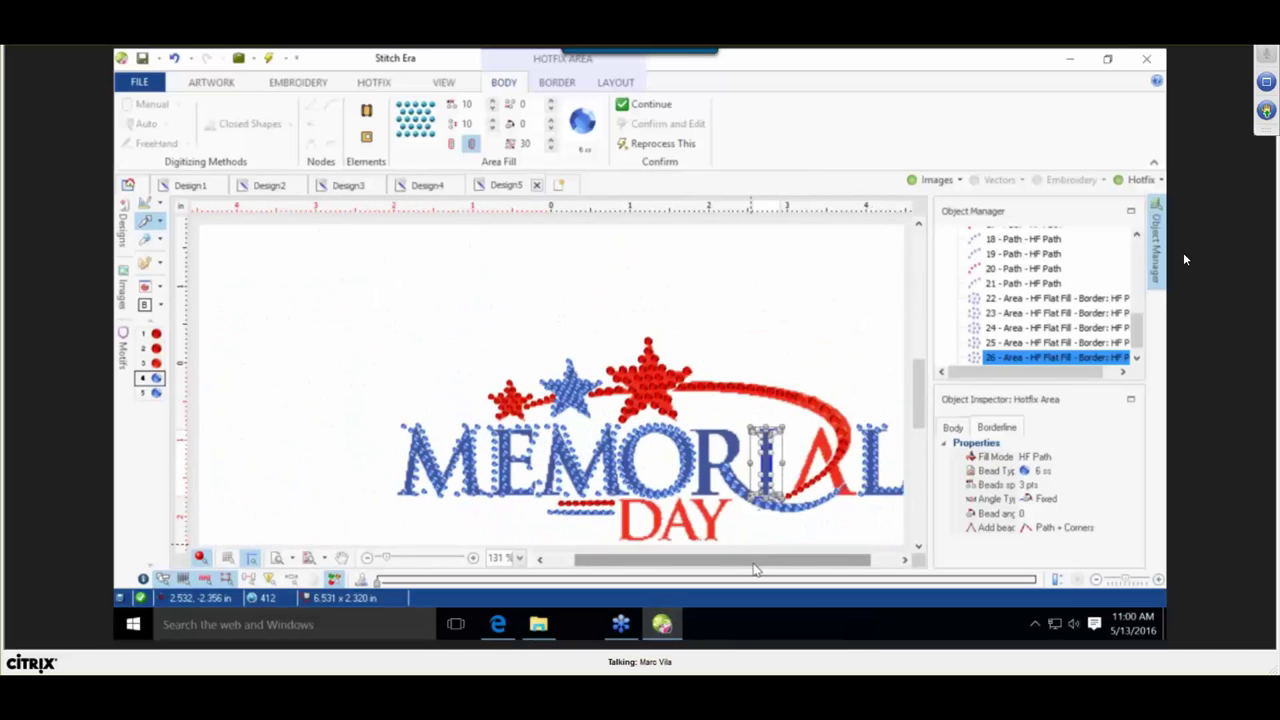
{"action": "left_click_drag", "start_coordinate": [754, 563], "coordinate": [782, 564]}
{"action": "scroll", "coordinate": [446, 339], "scroll_direction": "down", "scroll_amount": 3}
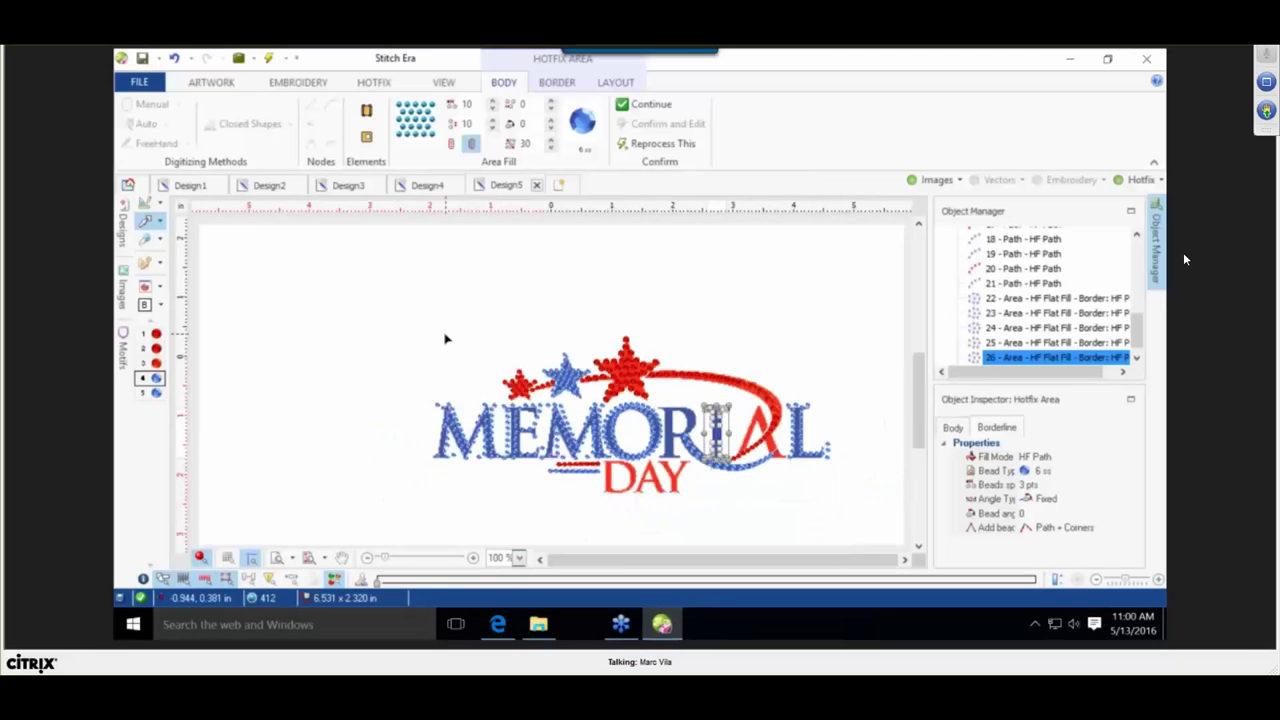
{"action": "left_click_drag", "start_coordinate": [417, 321], "coordinate": [885, 488]}
{"action": "left_click_drag", "start_coordinate": [608, 410], "coordinate": [495, 396]}
{"action": "left_click", "coordinate": [578, 411]}
{"action": "left_click", "coordinate": [578, 411]}
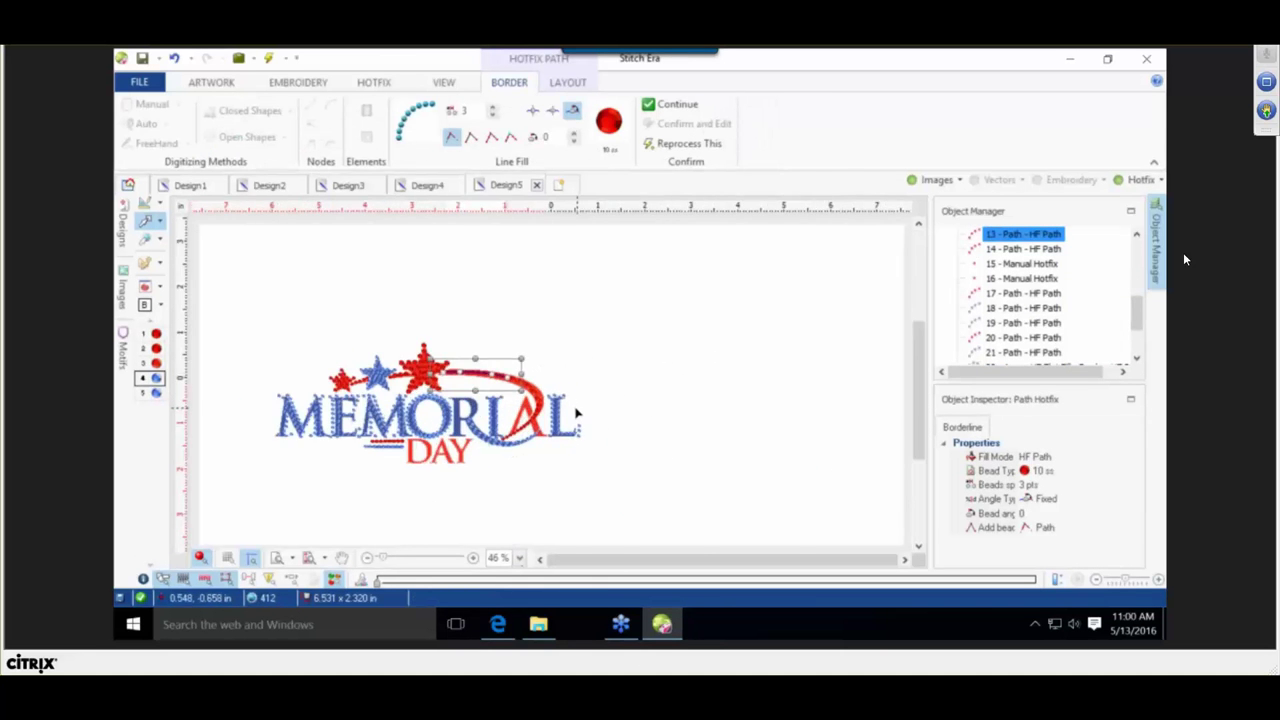
Shift the hotfix L slightly and narrow it to fit the final L of MEMORIAL, then clear the selection.
{"action": "scroll", "coordinate": [578, 411], "scroll_direction": "up", "scroll_amount": 9}
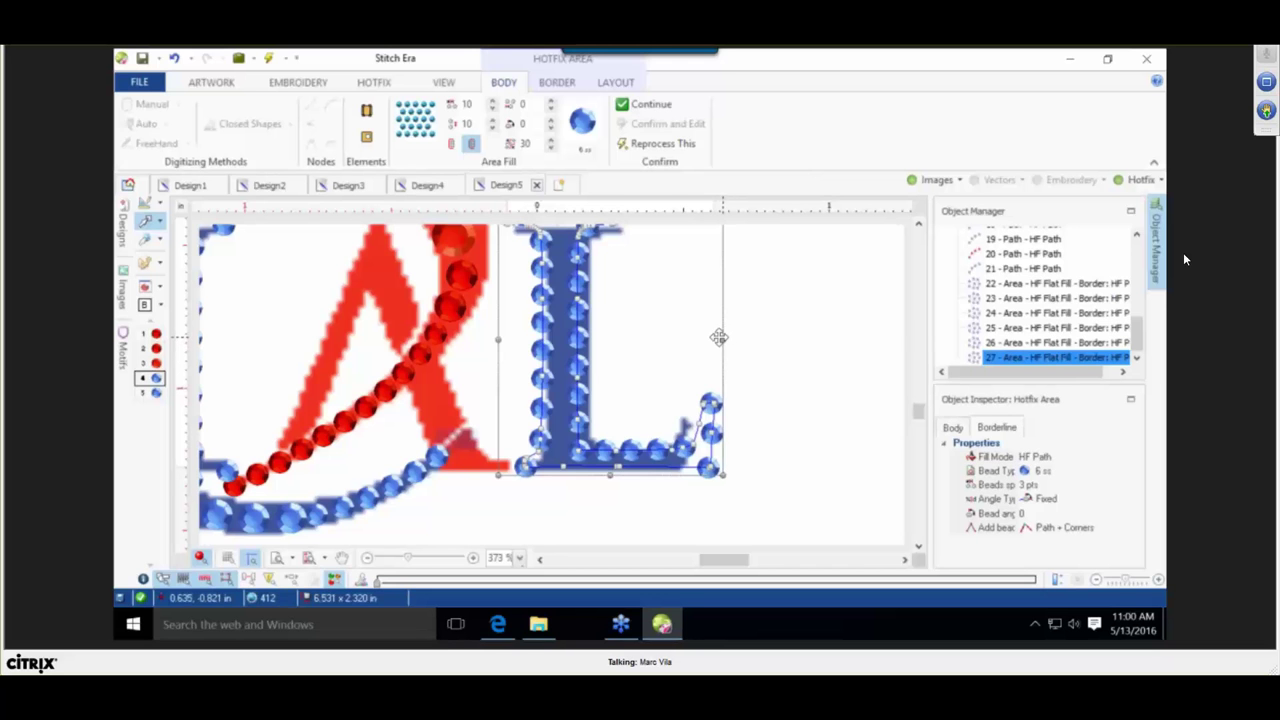
{"action": "mouse_move", "coordinate": [718, 338]}
{"action": "left_mouse_down"}
{"action": "mouse_move", "coordinate": [707, 345]}
{"action": "mouse_move", "coordinate": [722, 346]}
{"action": "left_mouse_up"}
{"action": "left_click_drag", "start_coordinate": [718, 347], "coordinate": [698, 346]}
{"action": "left_click", "coordinate": [736, 408]}
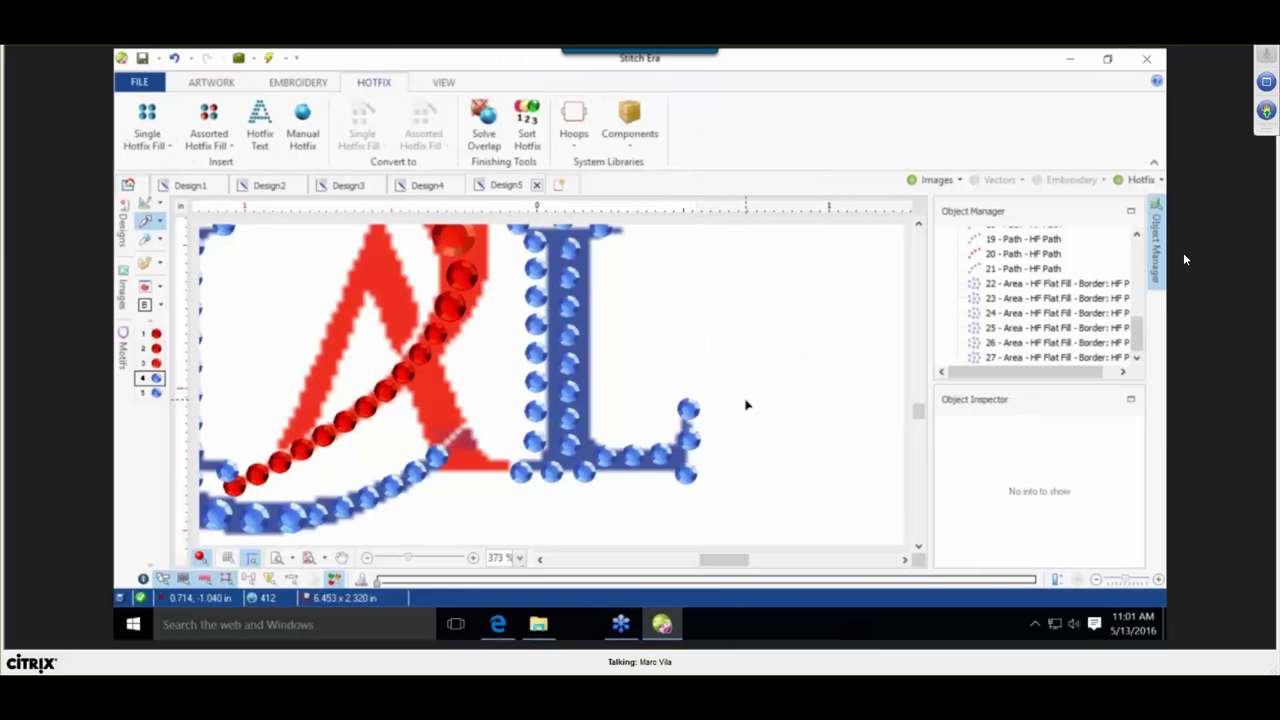
Hide the logo image to examine the hotfix beads on their own.
{"action": "scroll", "coordinate": [746, 405], "scroll_direction": "down", "scroll_amount": 5}
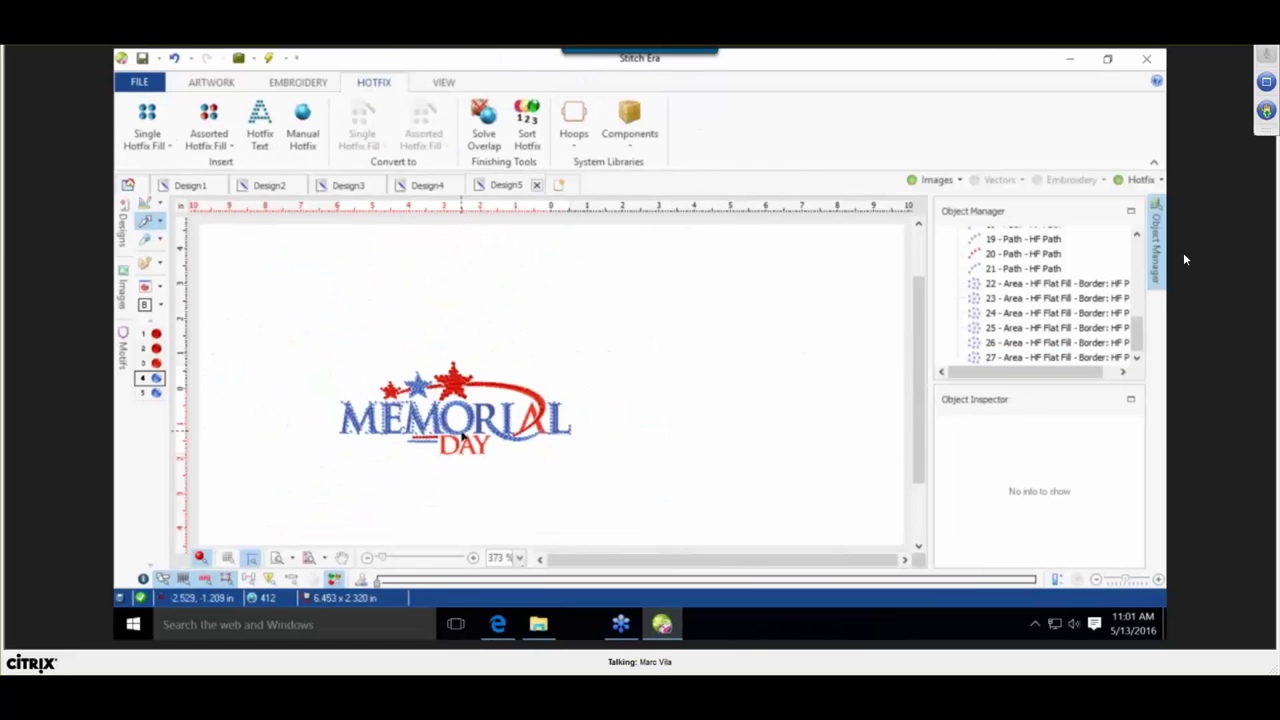
{"action": "scroll", "coordinate": [548, 425], "scroll_direction": "up", "scroll_amount": 2}
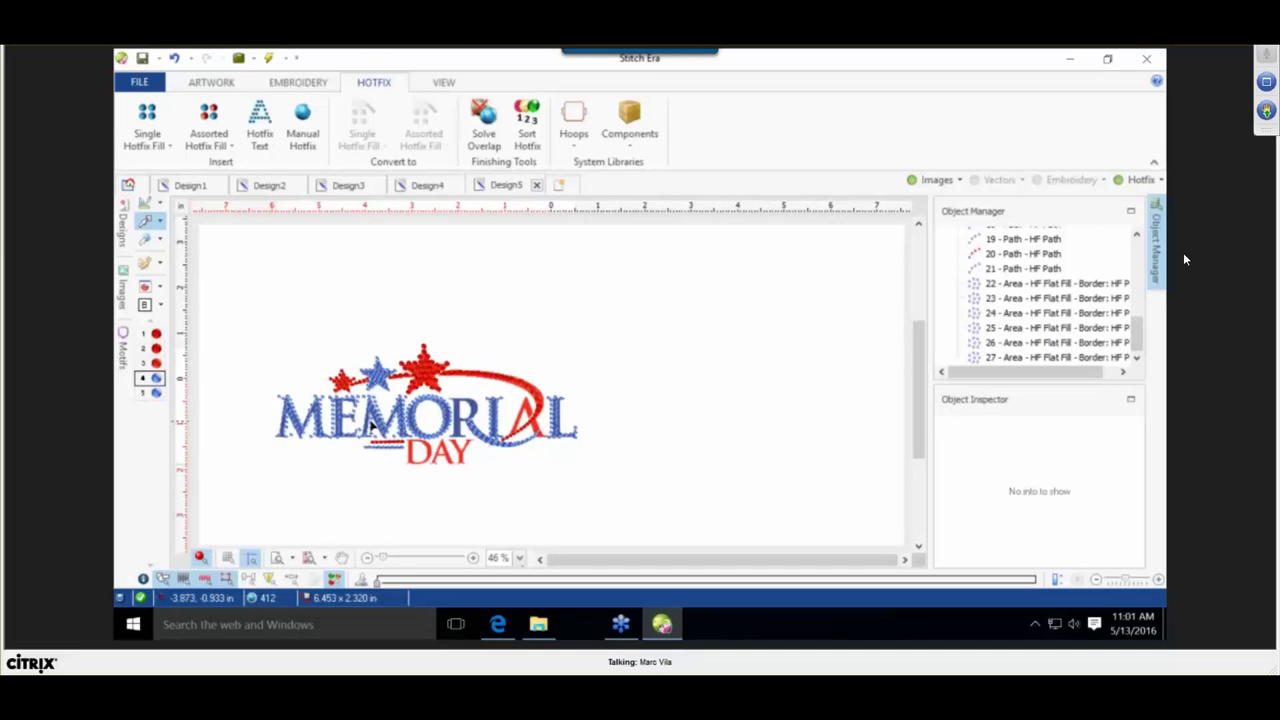
{"action": "left_click", "coordinate": [928, 185]}
{"action": "scroll", "coordinate": [290, 441], "scroll_direction": "down", "scroll_amount": 3}
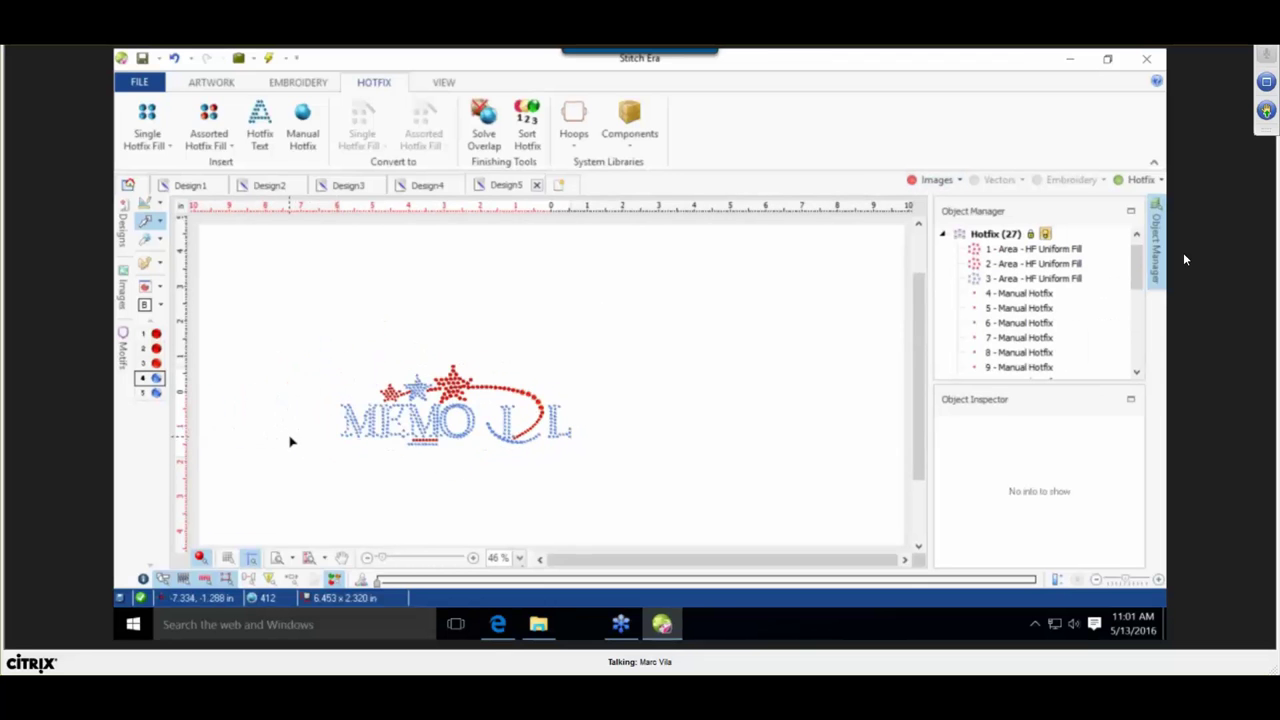
{"action": "scroll", "coordinate": [325, 425], "scroll_direction": "up", "scroll_amount": 1}
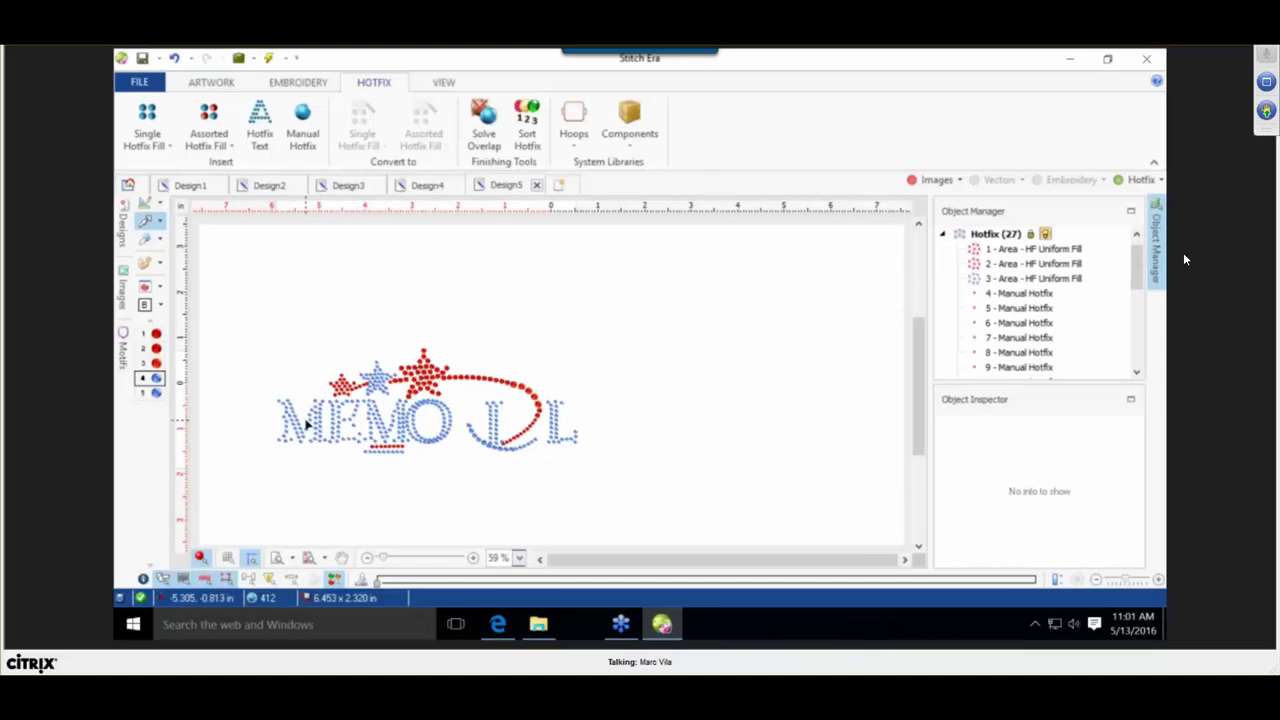
Delete the hotfix letters M, E, M, O, I and L of MEMORIAL, then show the logo image again.
{"action": "left_click", "coordinate": [307, 425]}
{"action": "key", "text": "Delete"}
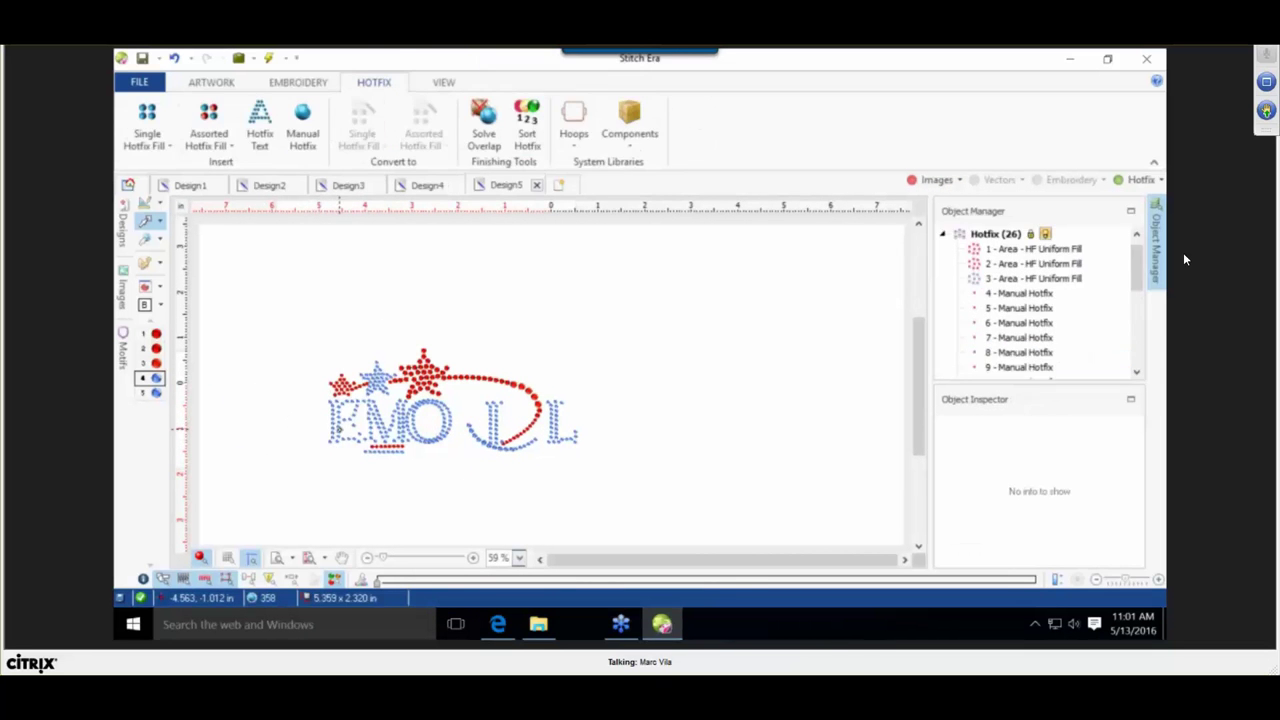
{"action": "left_click", "coordinate": [340, 422]}
{"action": "key", "text": "Delete"}
{"action": "left_click", "coordinate": [385, 422]}
{"action": "key", "text": "Delete"}
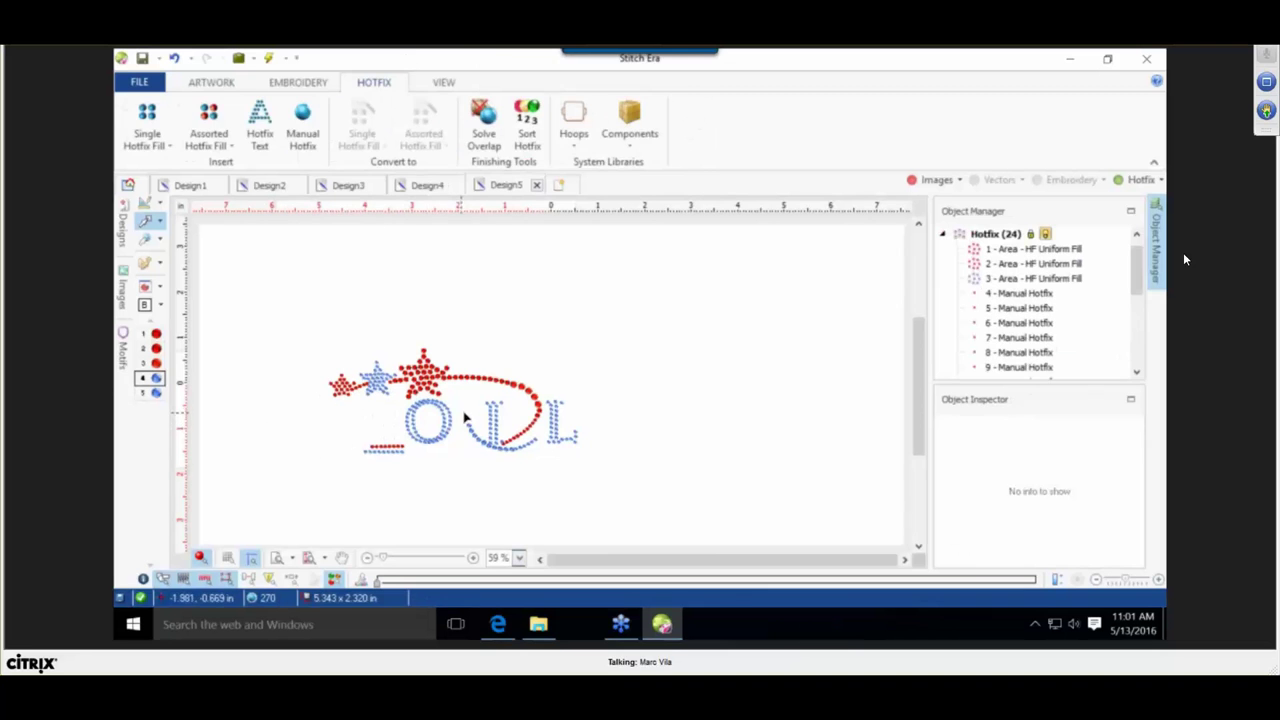
{"action": "left_click", "coordinate": [452, 418]}
{"action": "key", "text": "Delete"}
{"action": "left_click", "coordinate": [498, 420]}
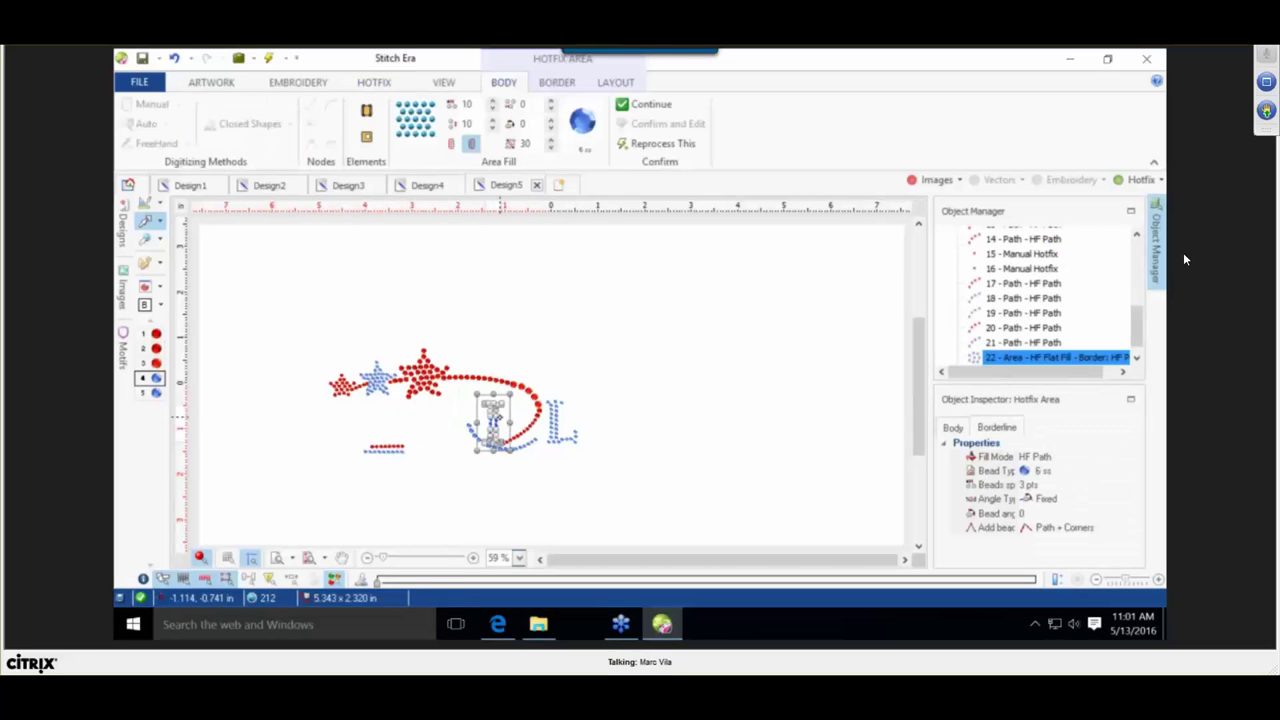
{"action": "key", "text": "Delete"}
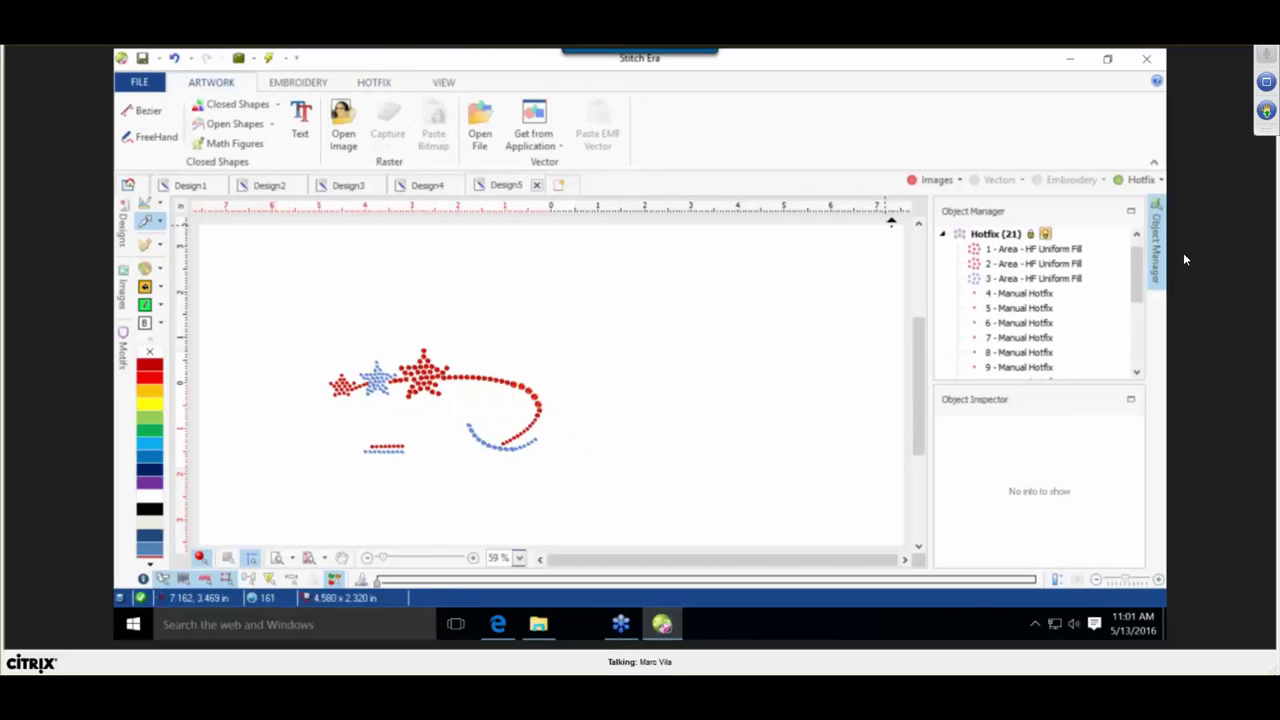
{"action": "left_click", "coordinate": [912, 180]}
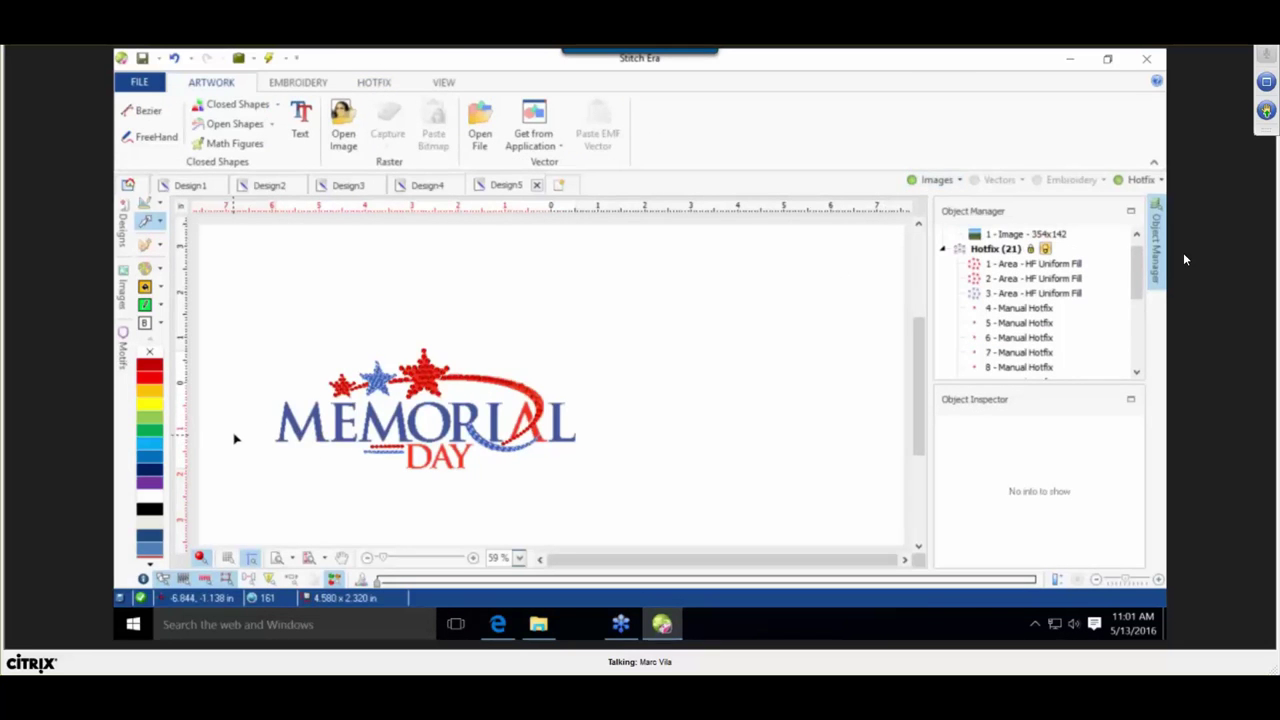
Move the whole design, logo image and remaining beads together, back toward the workspace centre and clear the selection.
{"action": "scroll", "coordinate": [234, 437], "scroll_direction": "up", "scroll_amount": 1}
{"action": "scroll", "coordinate": [240, 430], "scroll_direction": "down", "scroll_amount": 2}
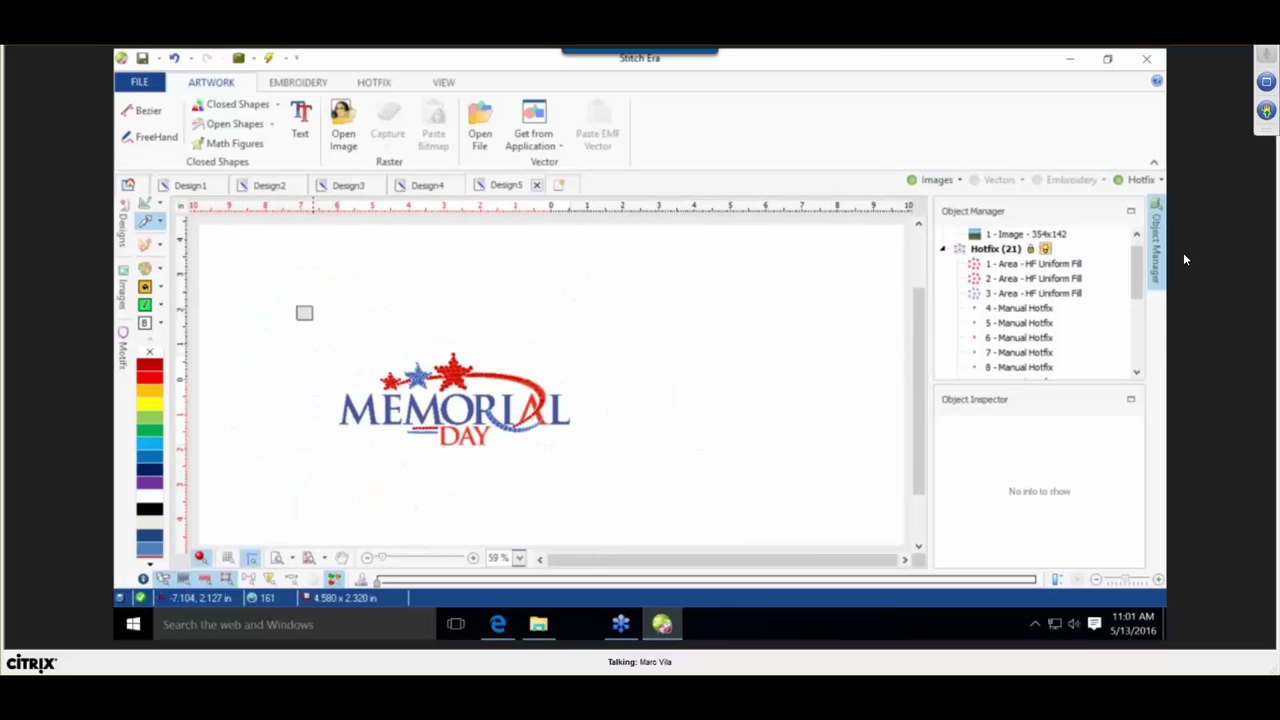
{"action": "left_click_drag", "start_coordinate": [296, 306], "coordinate": [680, 487]}
{"action": "left_click_drag", "start_coordinate": [428, 365], "coordinate": [510, 357]}
{"action": "left_click", "coordinate": [513, 308]}
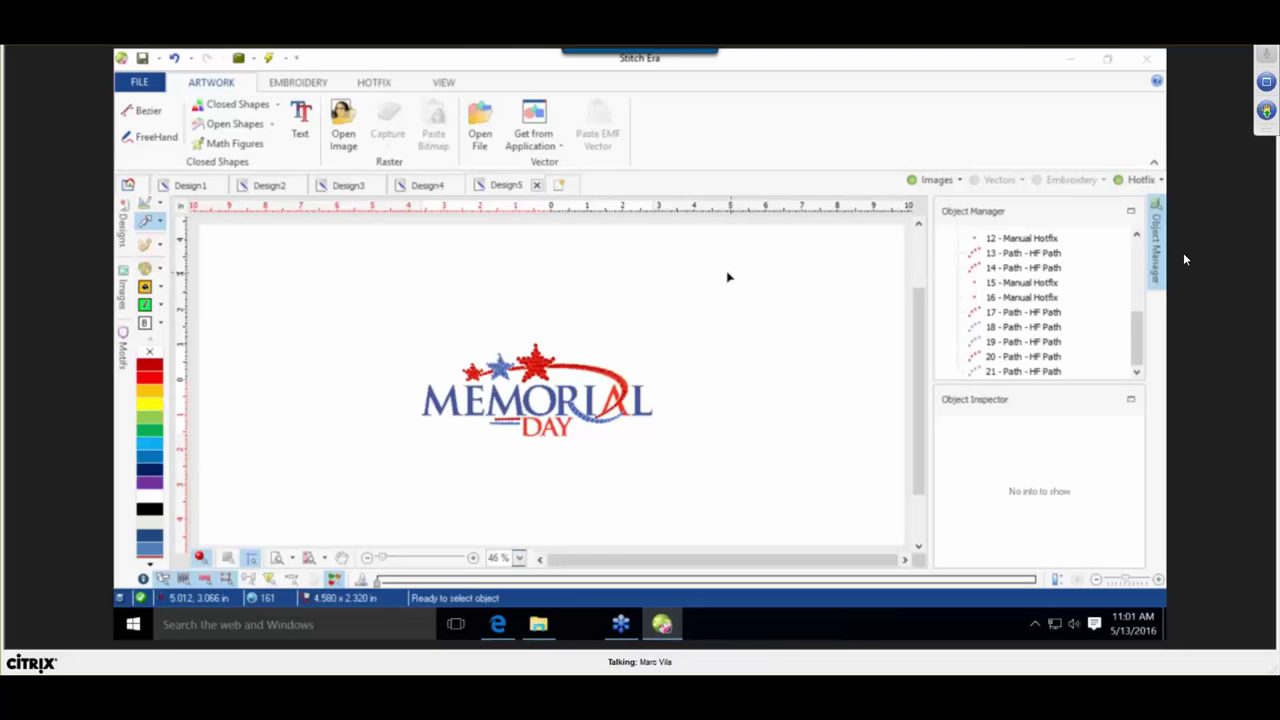
{"action": "scroll", "coordinate": [397, 420], "scroll_direction": "up", "scroll_amount": 3}
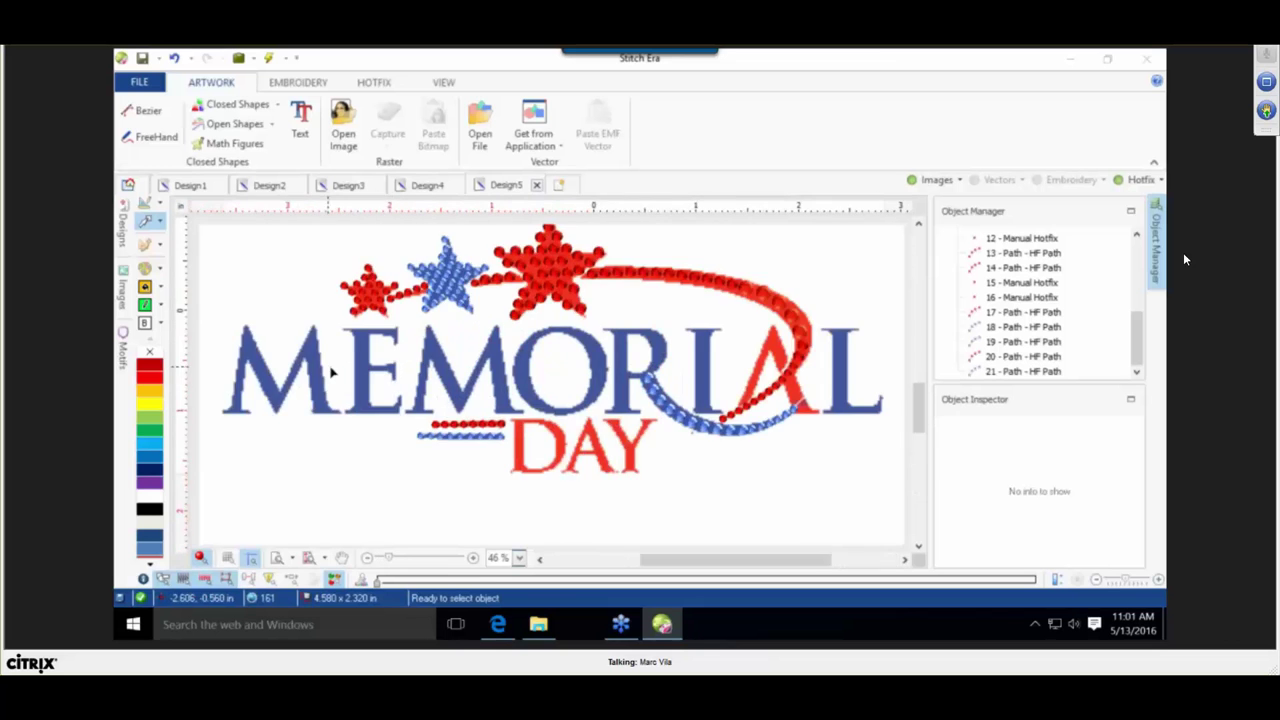
{"action": "left_click_drag", "start_coordinate": [298, 228], "coordinate": [892, 506]}
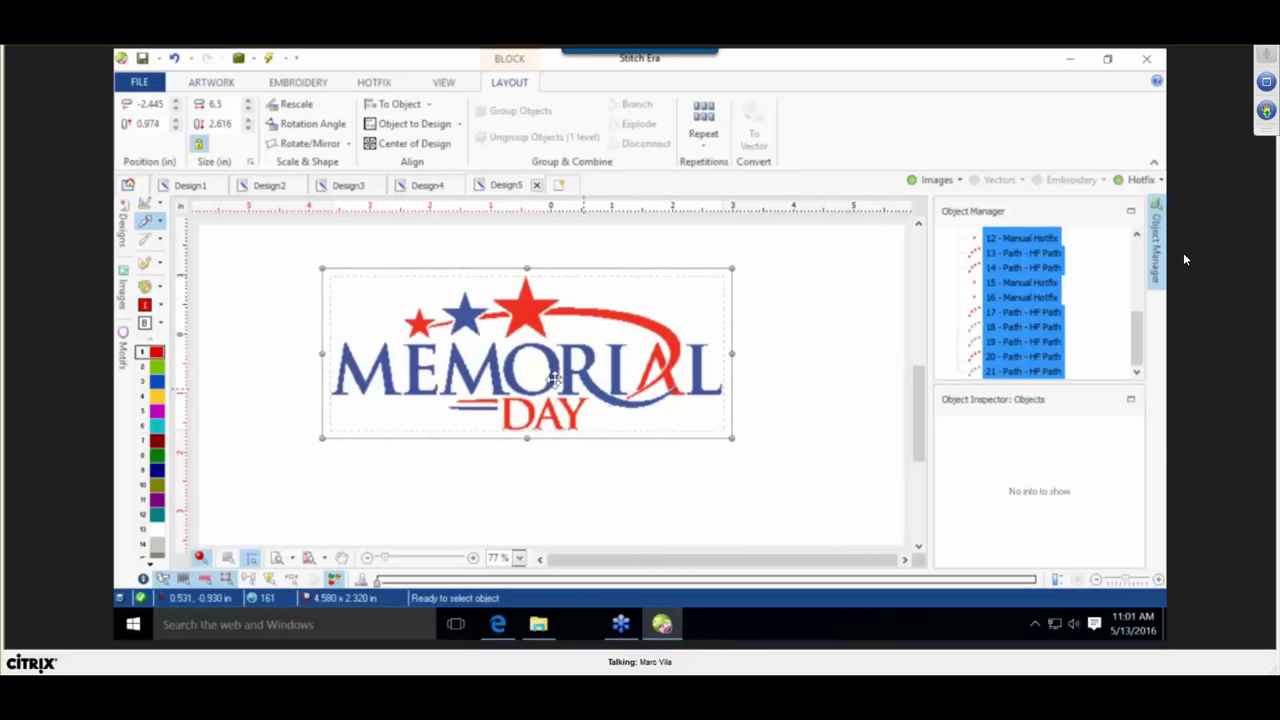
{"action": "left_click_drag", "start_coordinate": [561, 375], "coordinate": [616, 392]}
{"action": "left_click", "coordinate": [282, 232]}
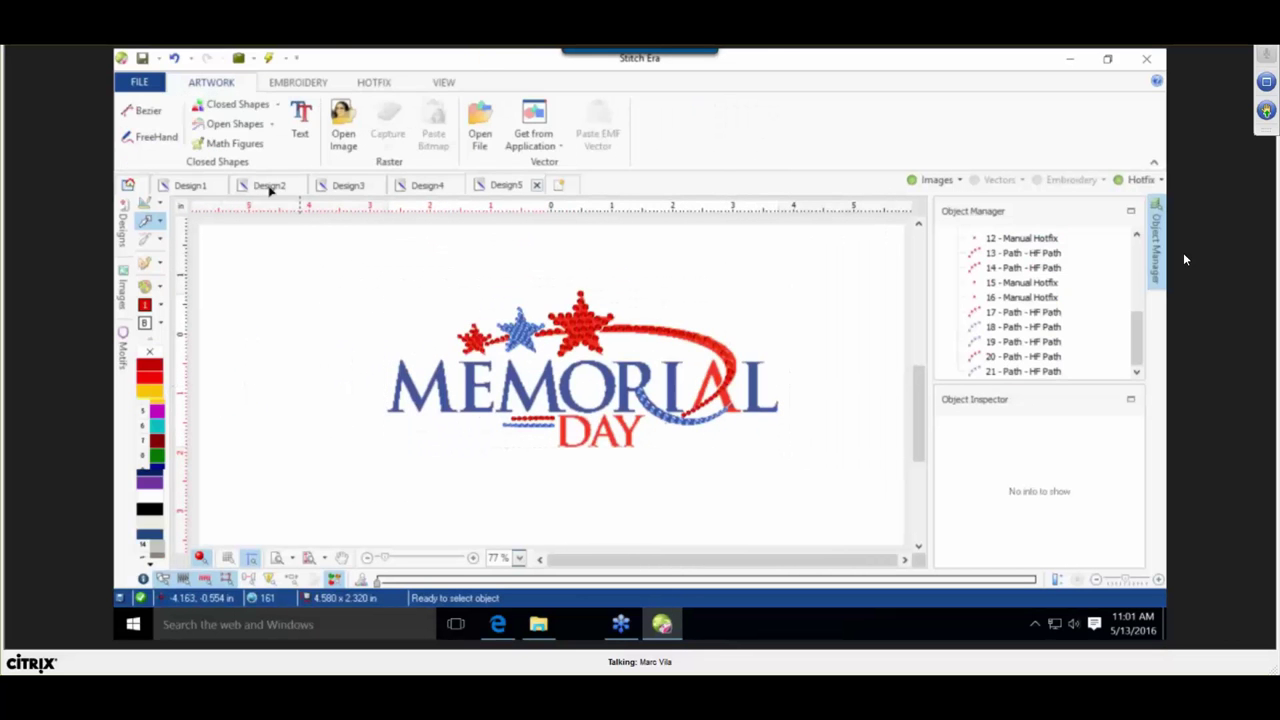
Start a hotfix text and browse the available digitized fonts, then close the font list without choosing one.
{"action": "left_click", "coordinate": [368, 86]}
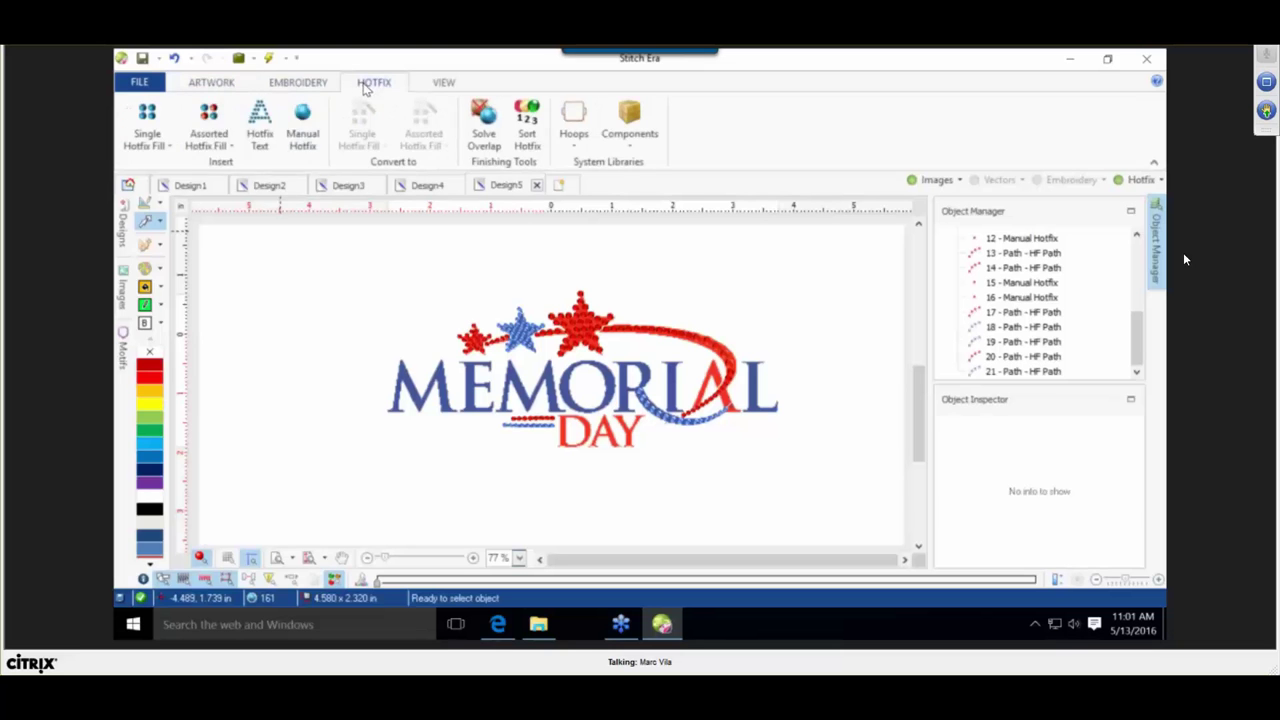
{"action": "left_click", "coordinate": [258, 126]}
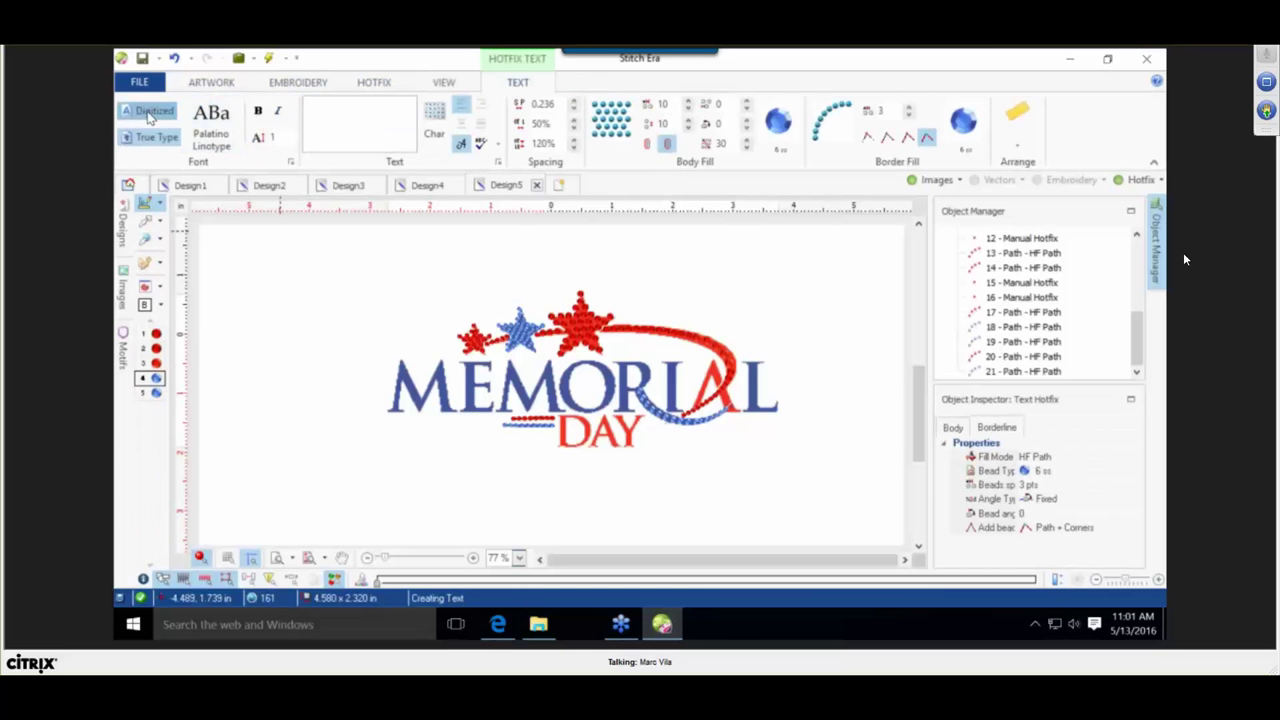
{"action": "left_click", "coordinate": [289, 163]}
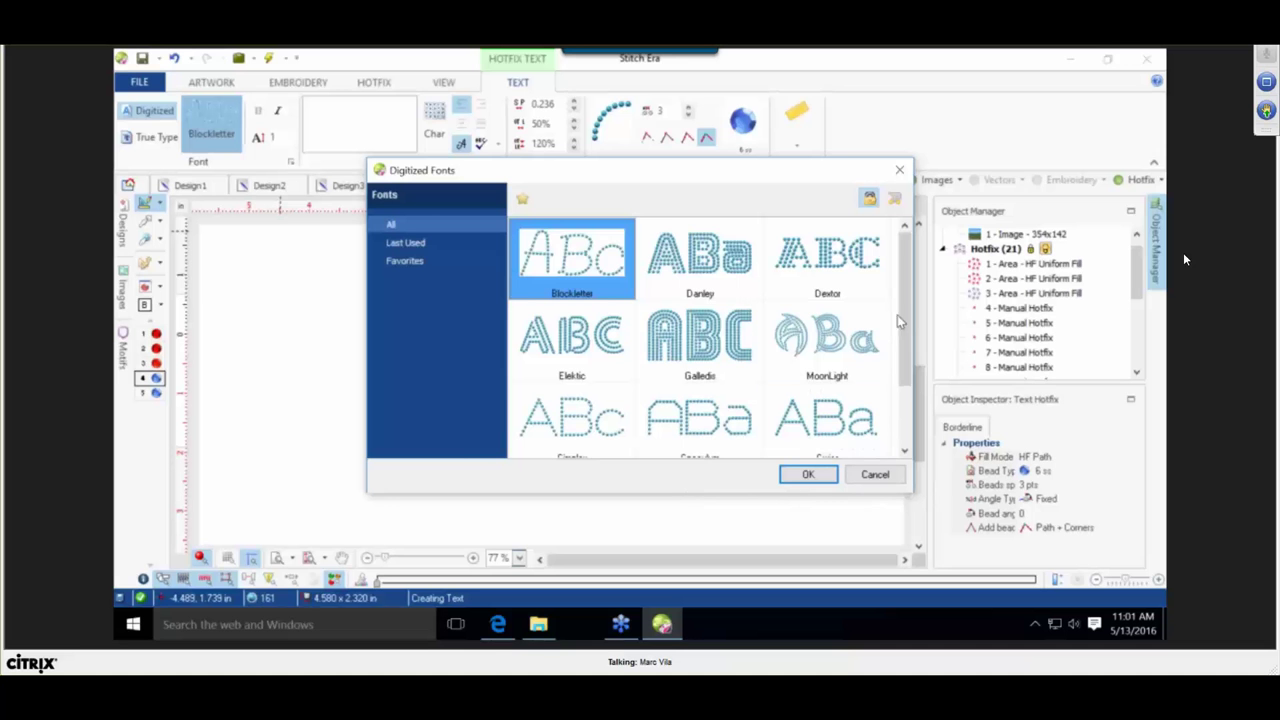
{"action": "scroll", "coordinate": [900, 305], "scroll_direction": "down", "scroll_amount": 3}
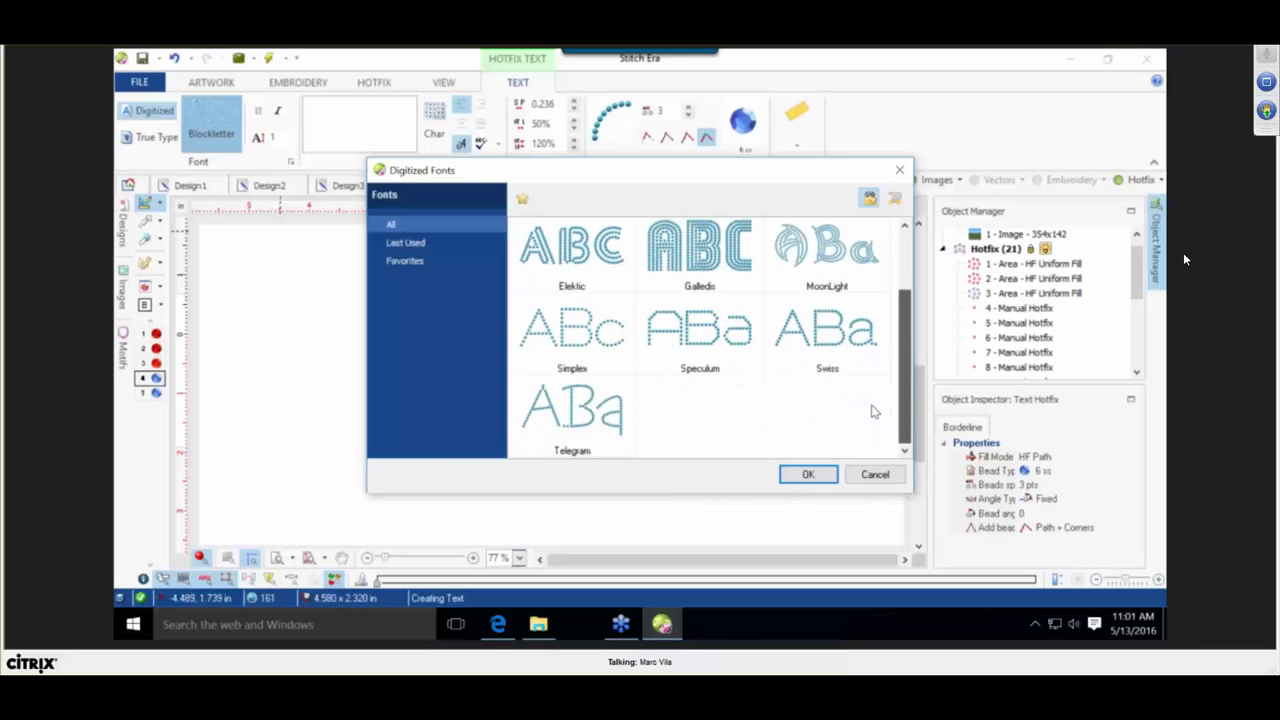
{"action": "left_click", "coordinate": [872, 475]}
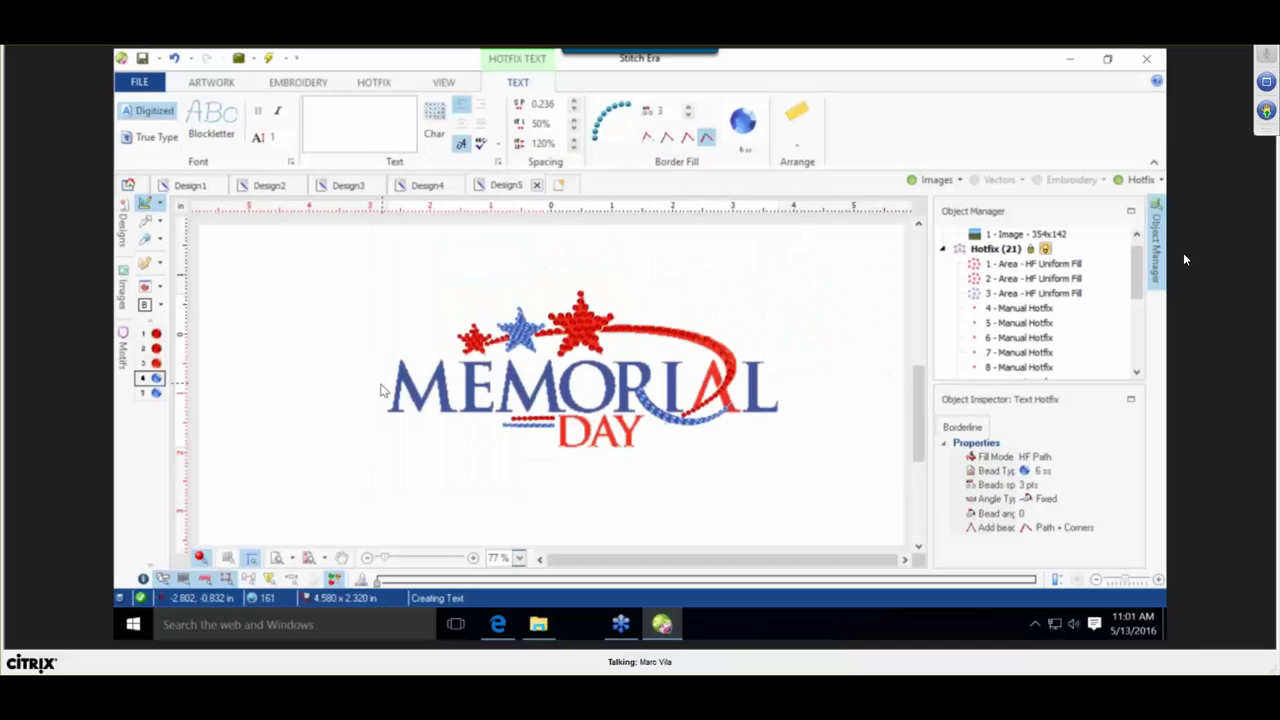
Trace the first thin stroke and the thin inner diagonal of MEMORIAL's first M with single hotfix paths of blue 6 ss beads.
{"action": "scroll", "coordinate": [403, 257], "scroll_direction": "up", "scroll_amount": 4}
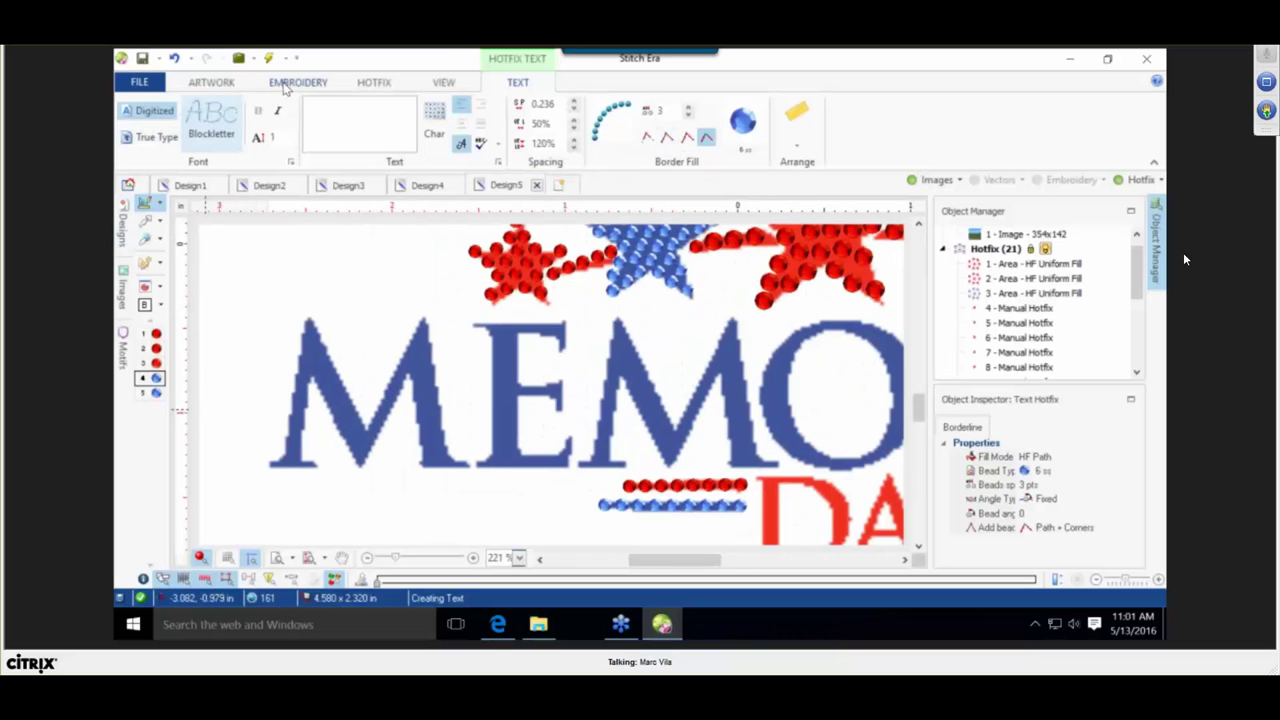
{"action": "left_click", "coordinate": [356, 84]}
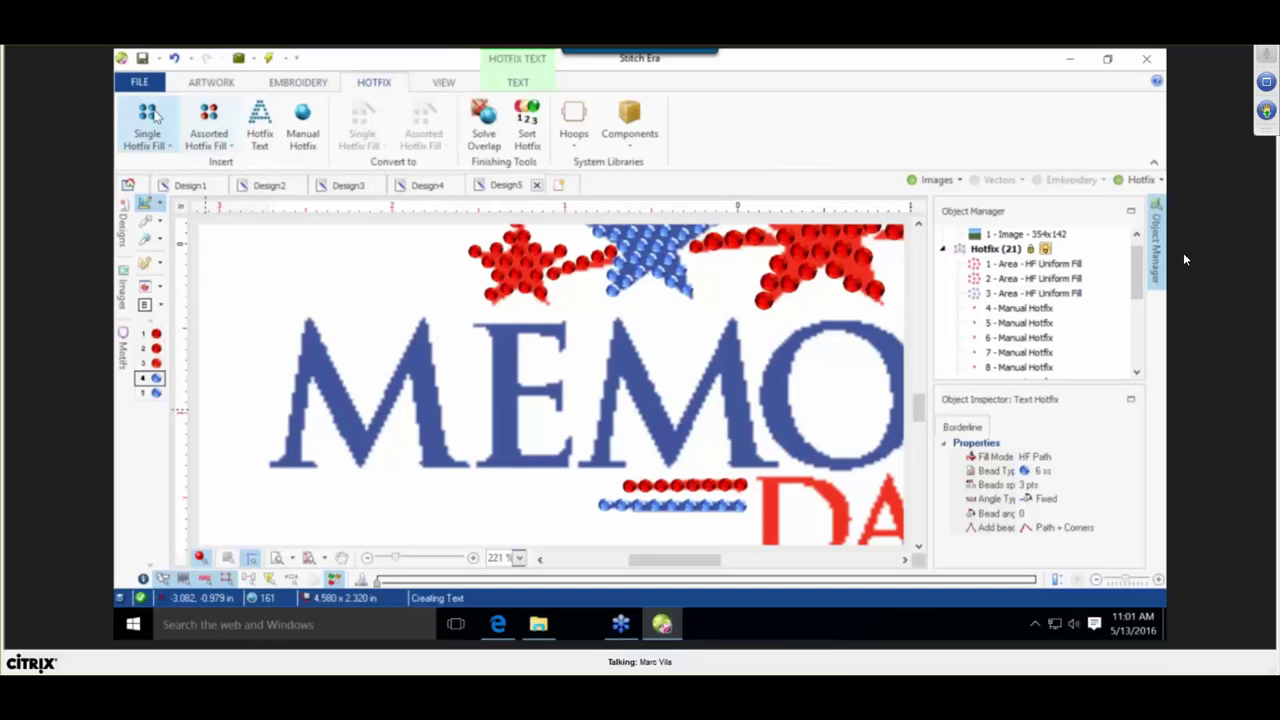
{"action": "left_click", "coordinate": [150, 140]}
{"action": "left_click", "coordinate": [170, 170]}
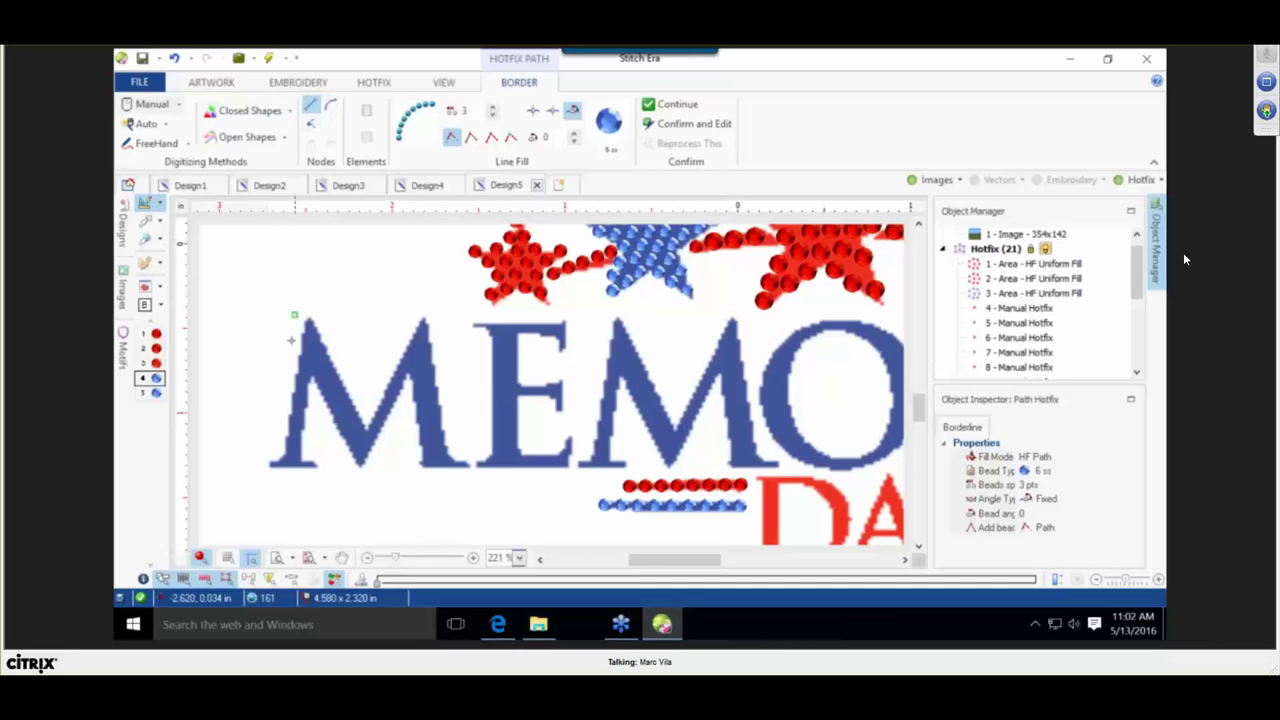
{"action": "left_click", "coordinate": [289, 467]}
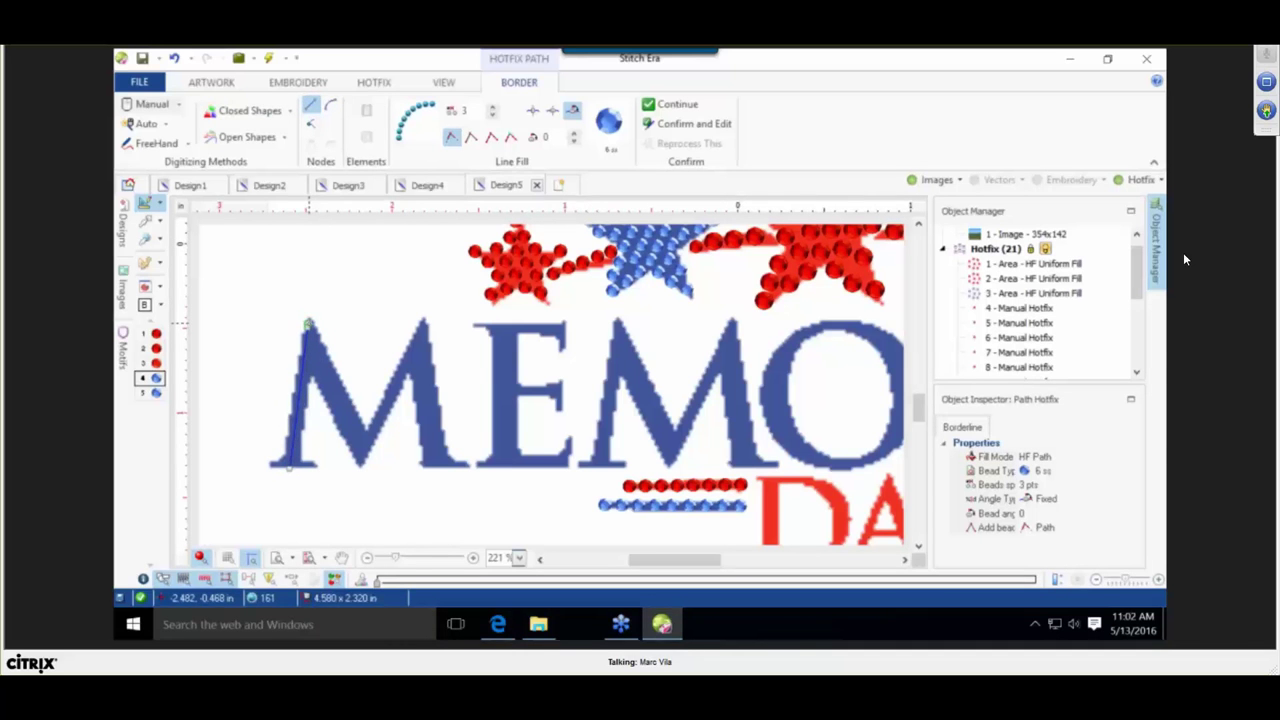
{"action": "right_click", "coordinate": [308, 324]}
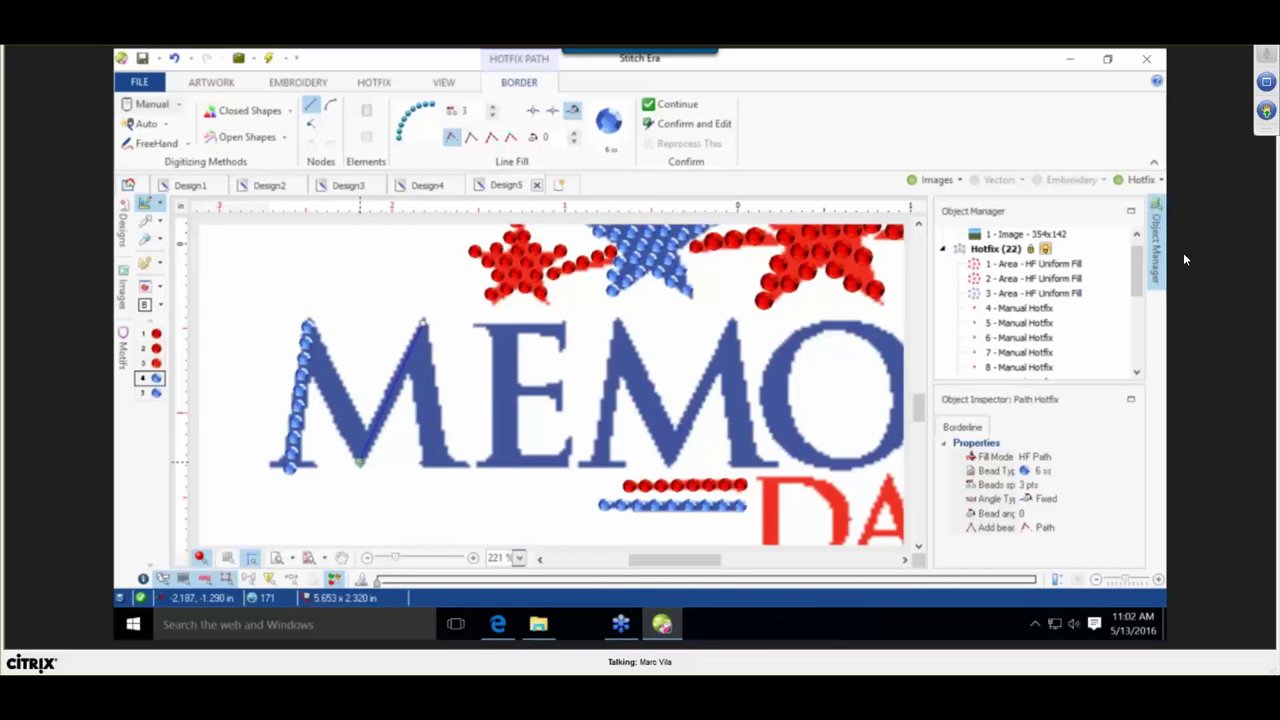
Trace the thick inner diagonal of the first M with a blue 10 ss hotfix path at 3 pts bead spacing, then select that path.
{"action": "left_click", "coordinate": [155, 394]}
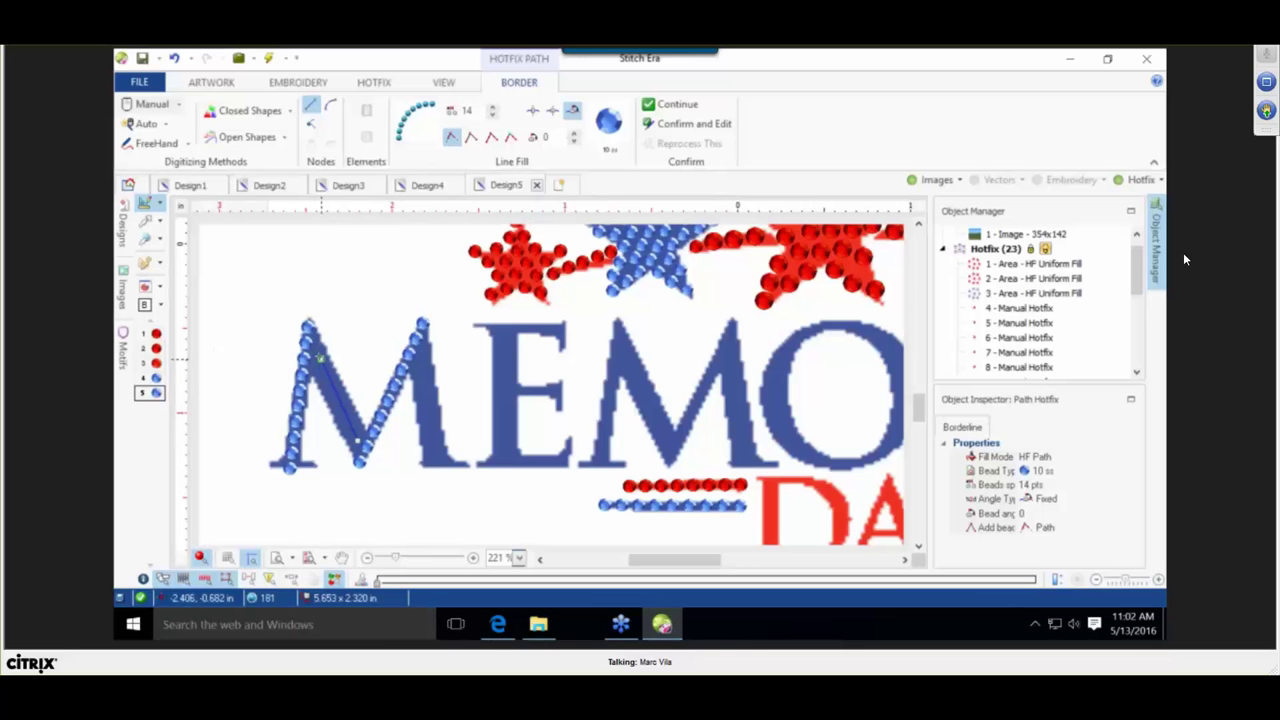
{"action": "scroll", "coordinate": [320, 355], "scroll_direction": "up", "scroll_amount": 4}
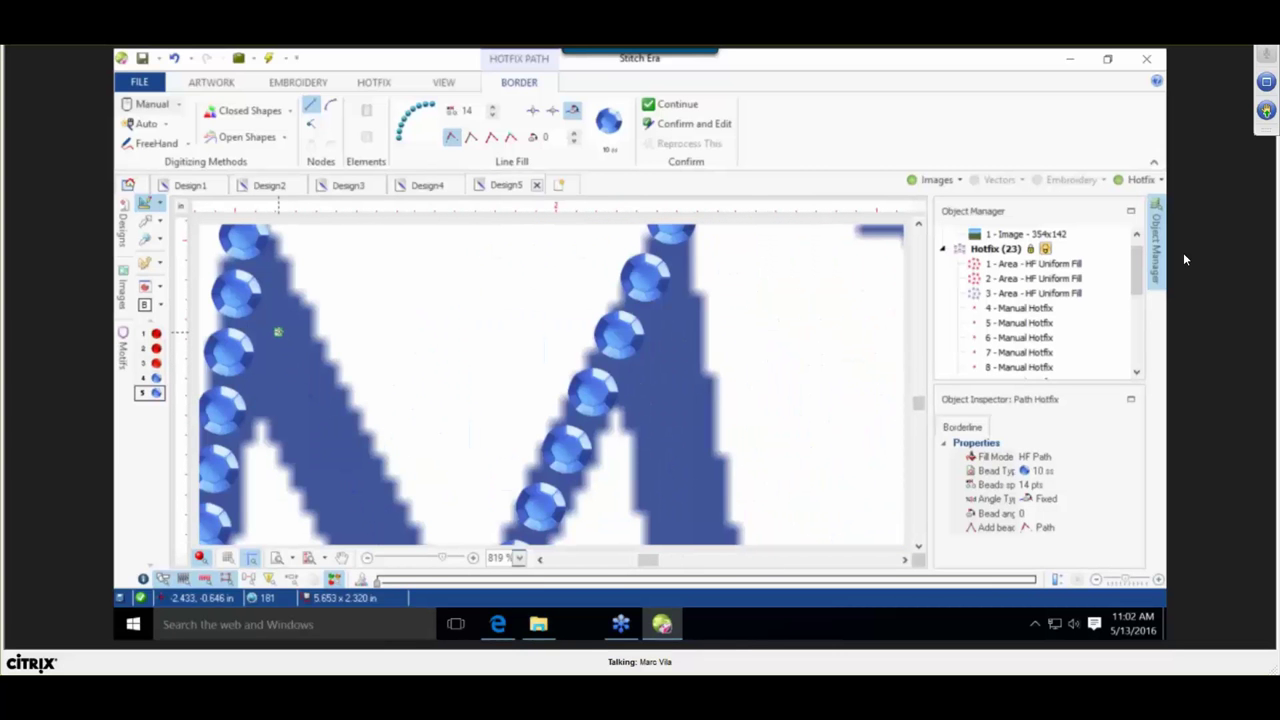
{"action": "key", "text": "space"}
{"action": "left_click_drag", "start_coordinate": [355, 477], "coordinate": [266, 304]}
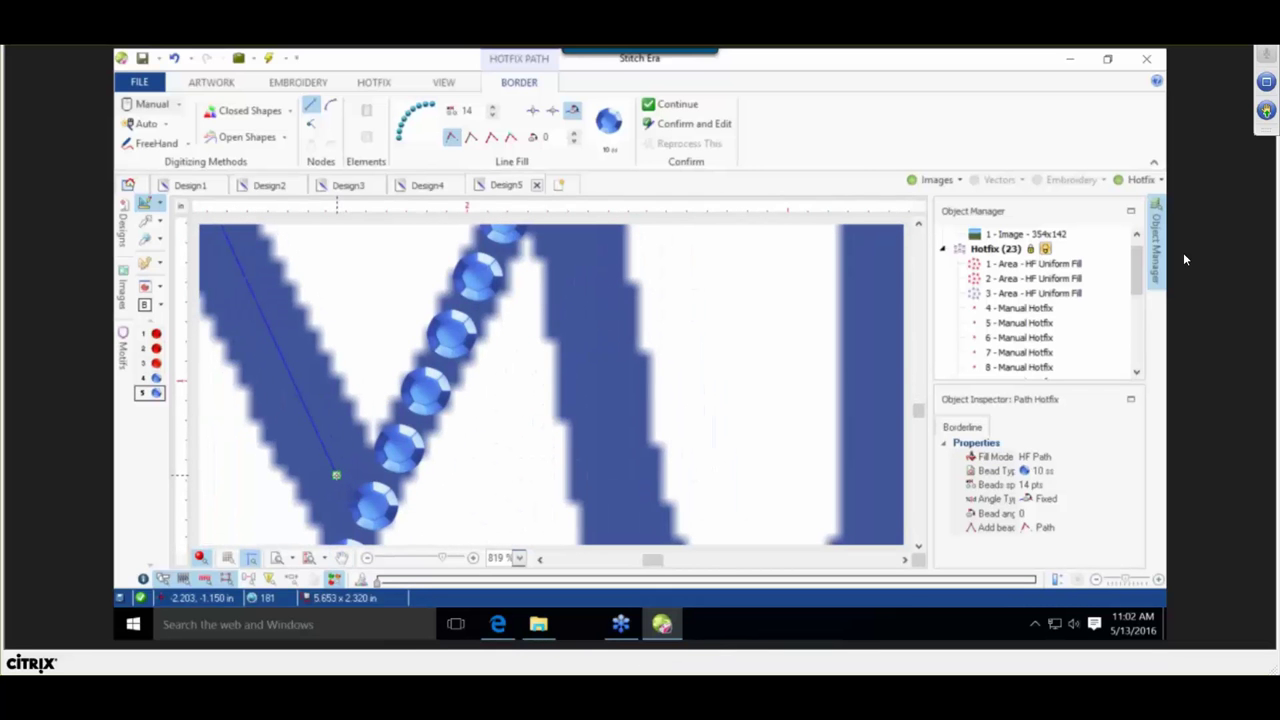
{"action": "key", "text": "Return"}
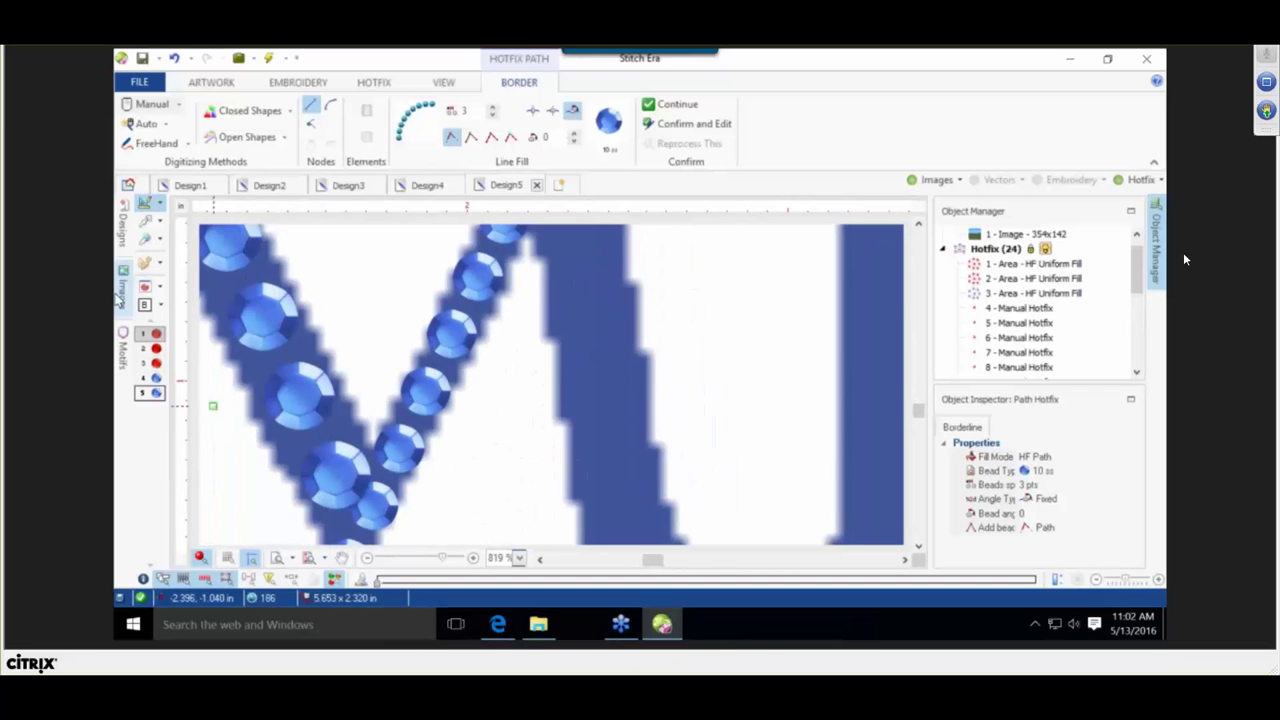
{"action": "left_click", "coordinate": [146, 221]}
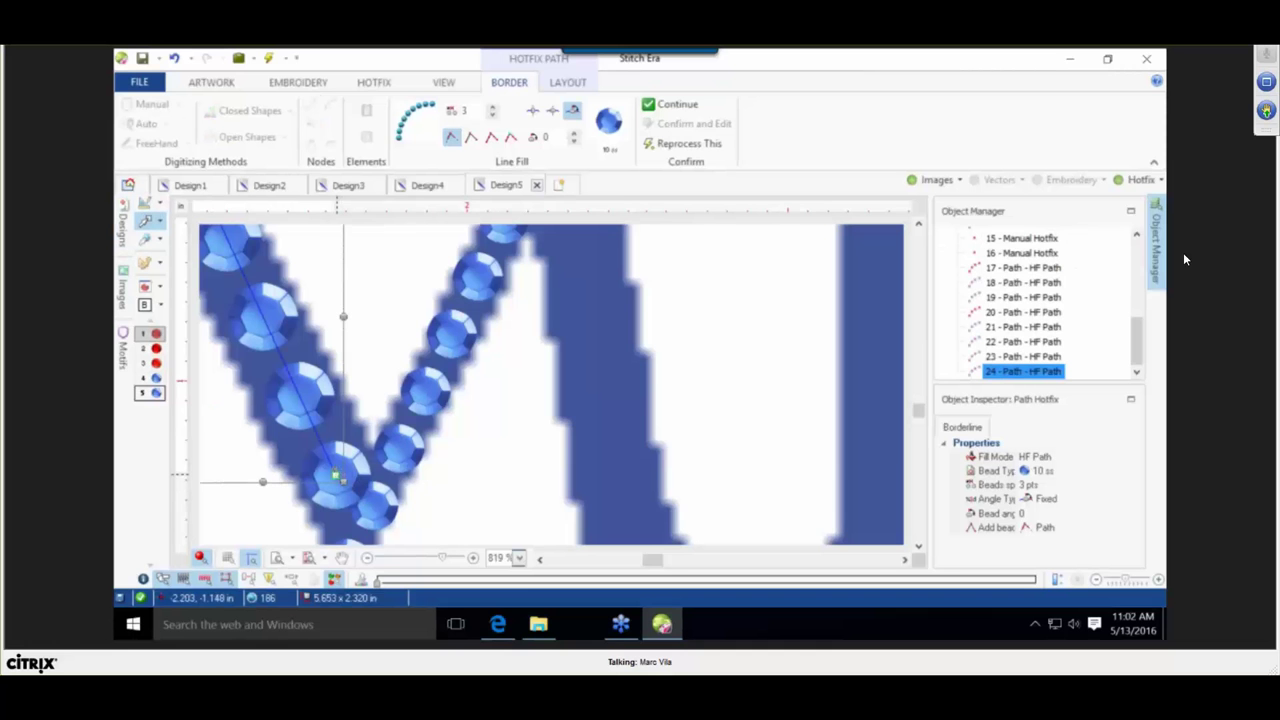
Adjust both end points of the first M's thick diagonal path so its 10 ss beads sit clear of the neighbouring beads.
{"action": "left_click_drag", "start_coordinate": [336, 475], "coordinate": [331, 461]}
{"action": "scroll", "coordinate": [327, 461], "scroll_direction": "down", "scroll_amount": 5}
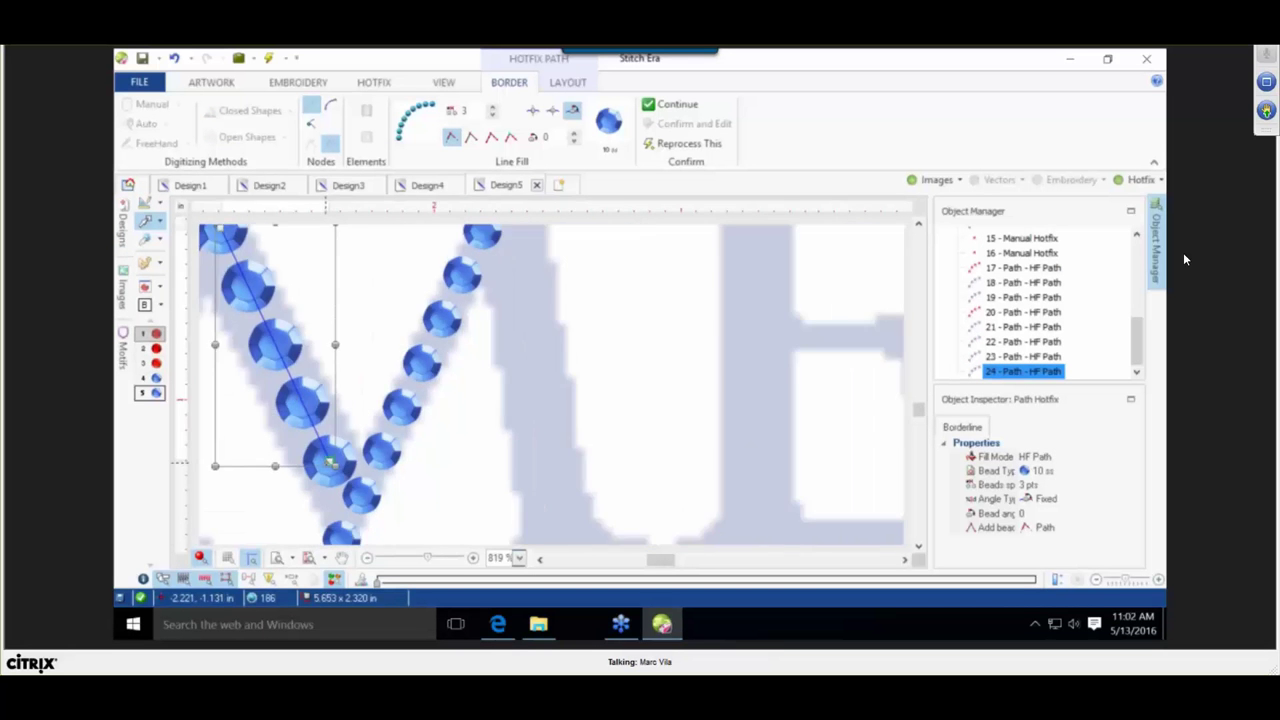
{"action": "scroll", "coordinate": [308, 400], "scroll_direction": "up", "scroll_amount": 5}
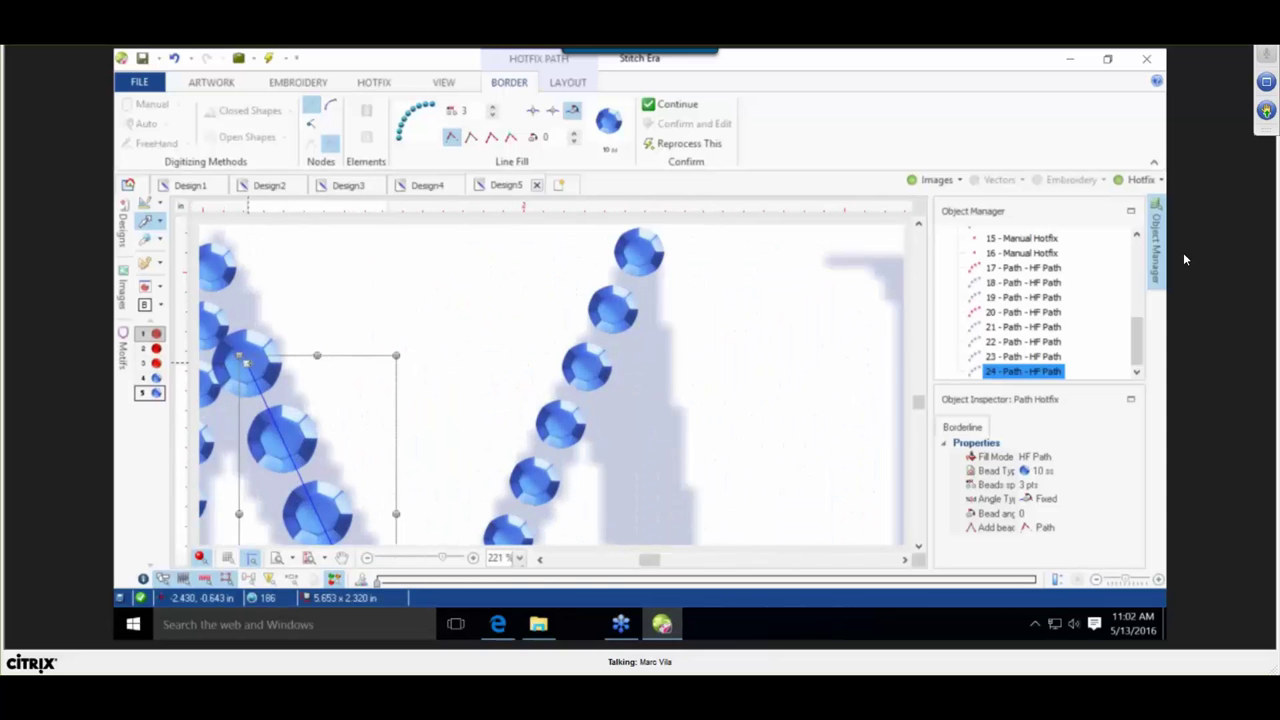
{"action": "left_click_drag", "start_coordinate": [247, 363], "coordinate": [256, 373]}
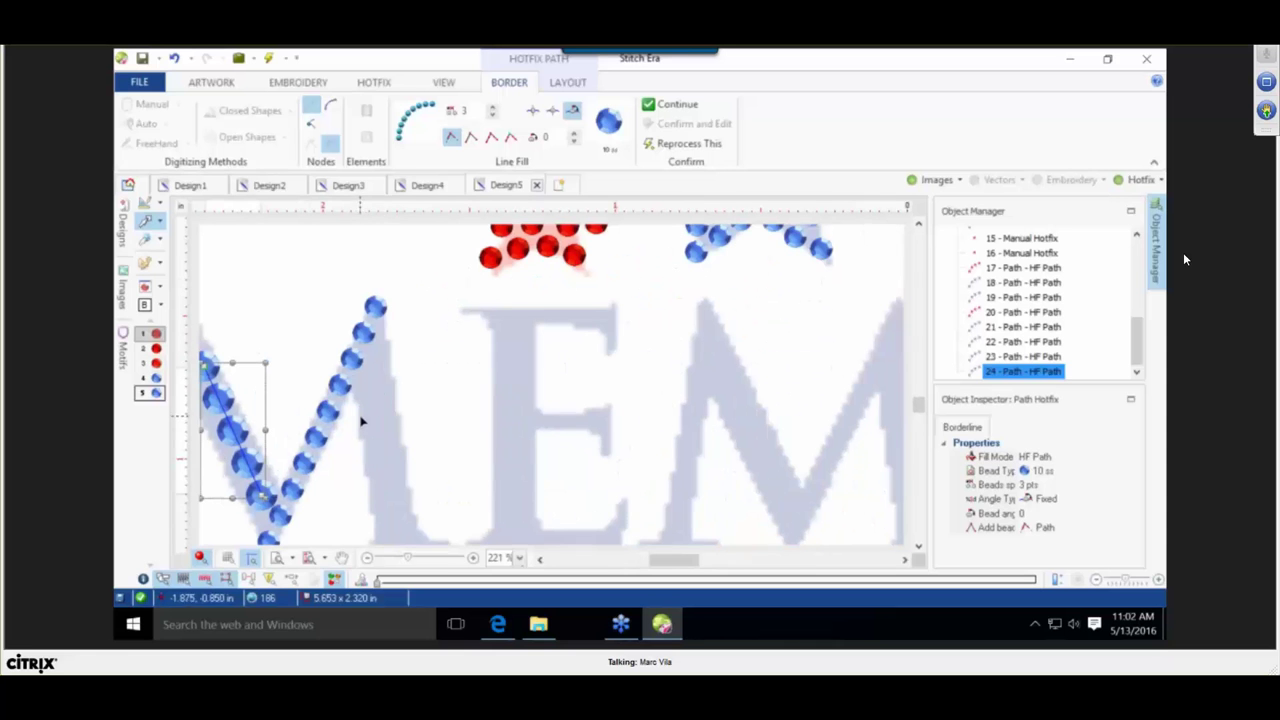
Trace the last thick stroke of the first M with a single hotfix path of blue 10 ss beads at 3 pts spacing.
{"action": "left_click", "coordinate": [388, 84]}
{"action": "left_click", "coordinate": [155, 130]}
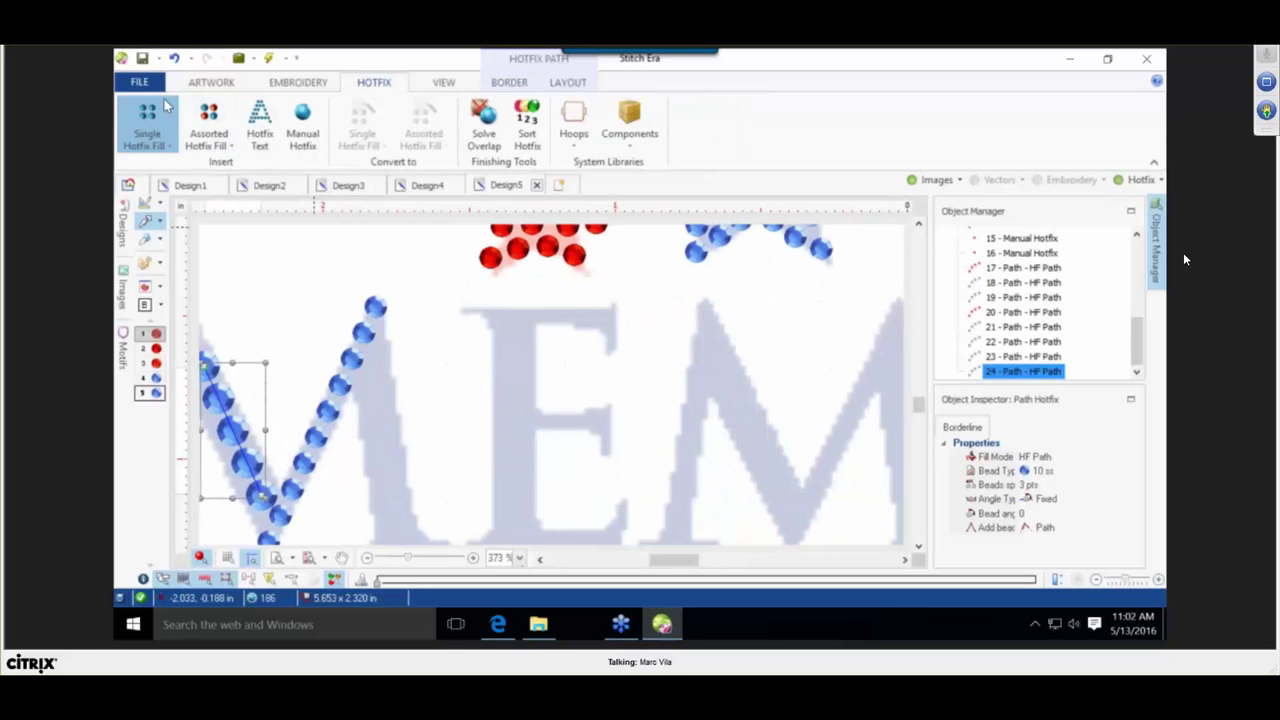
{"action": "left_click", "coordinate": [197, 165]}
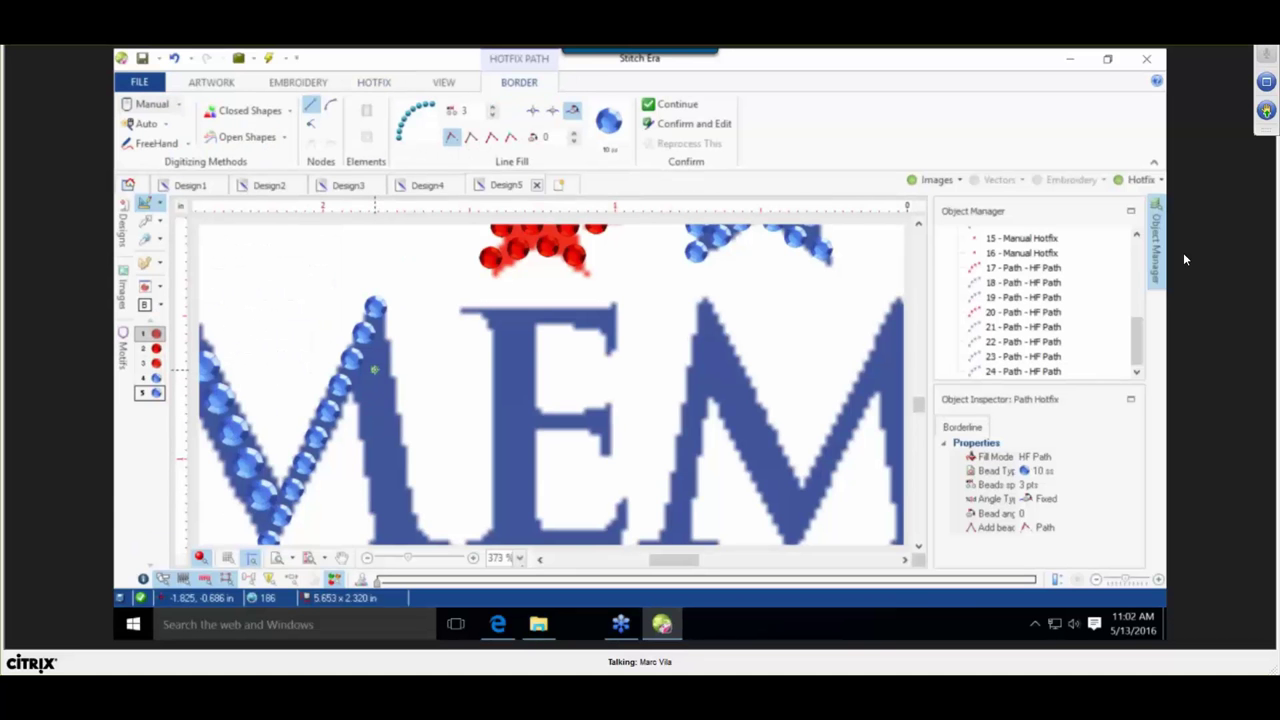
{"action": "left_click_drag", "start_coordinate": [376, 483], "coordinate": [367, 338]}
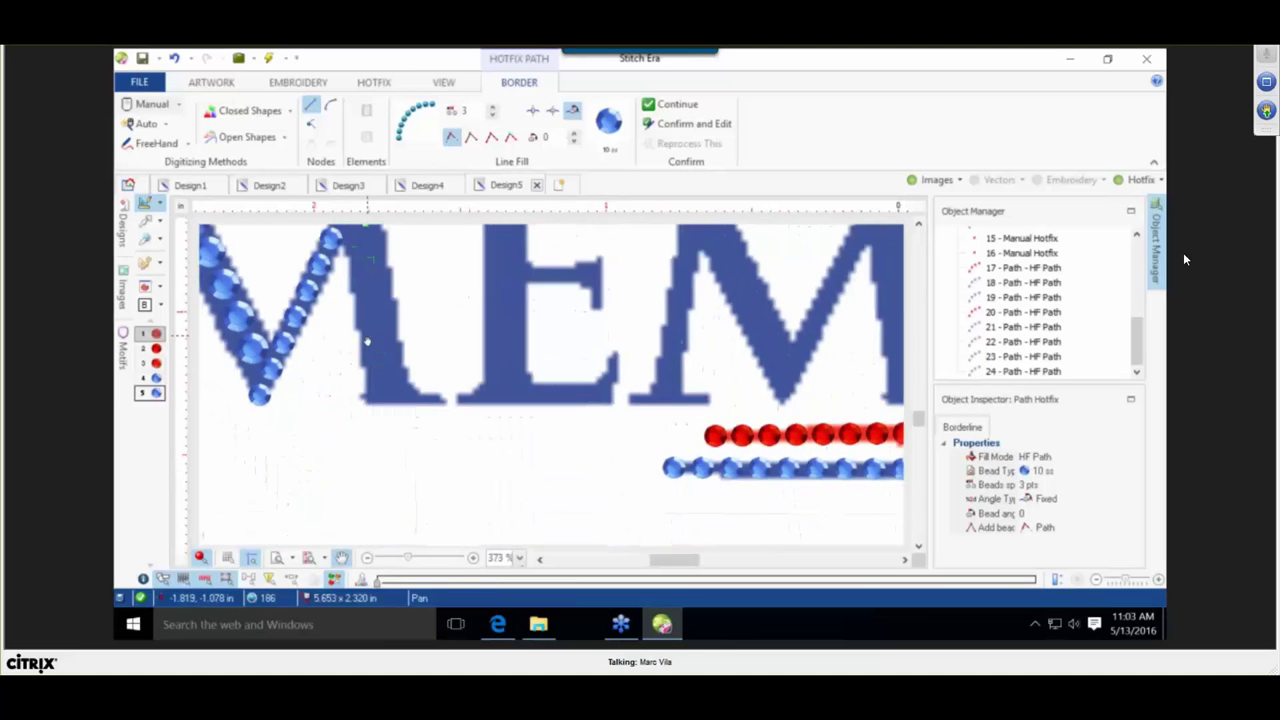
{"action": "right_click", "coordinate": [385, 392]}
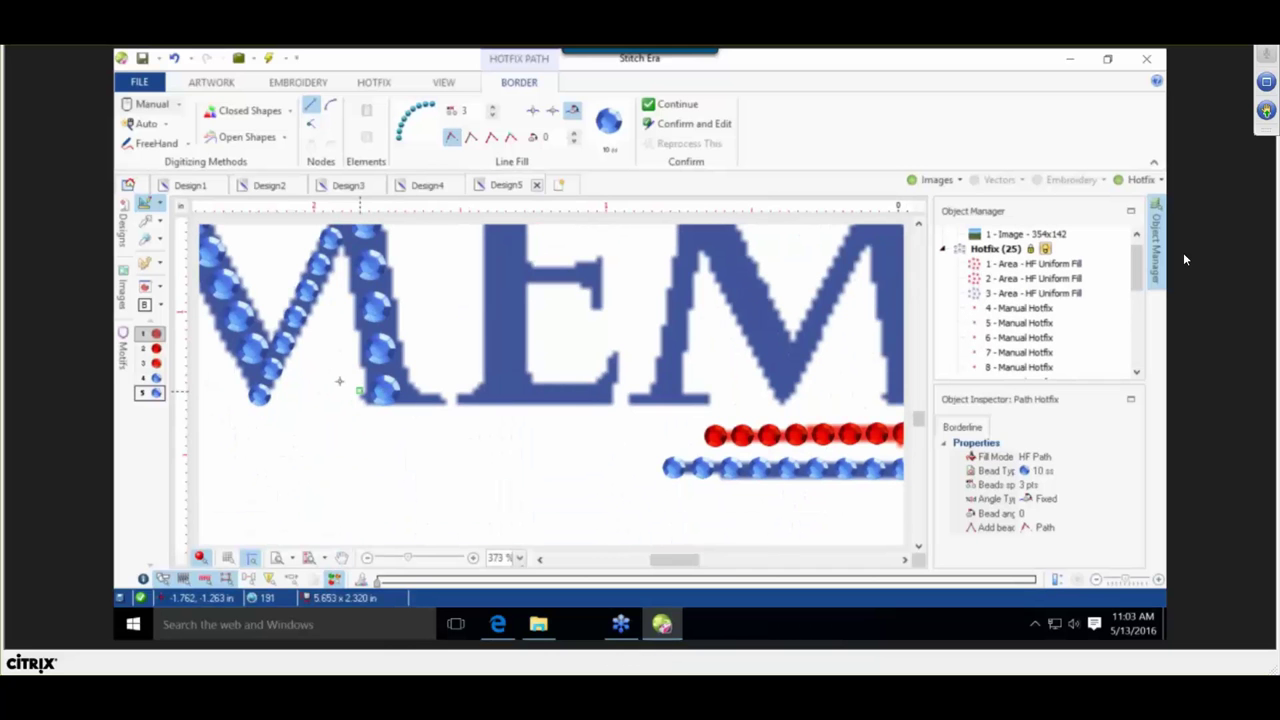
Switch to the blue 6 ss bead and place two manual beads along the outer foot serif of the M's last stroke.
{"action": "left_click", "coordinate": [151, 378]}
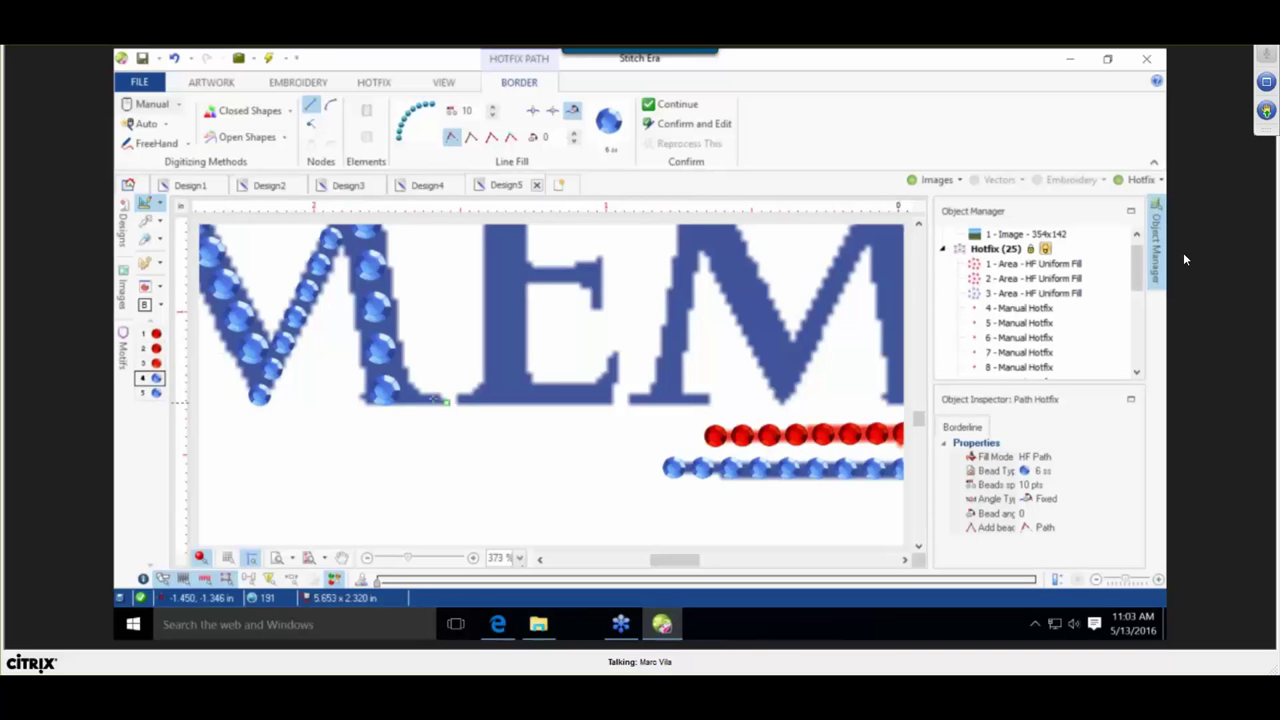
{"action": "left_click", "coordinate": [373, 82]}
{"action": "left_click", "coordinate": [303, 122]}
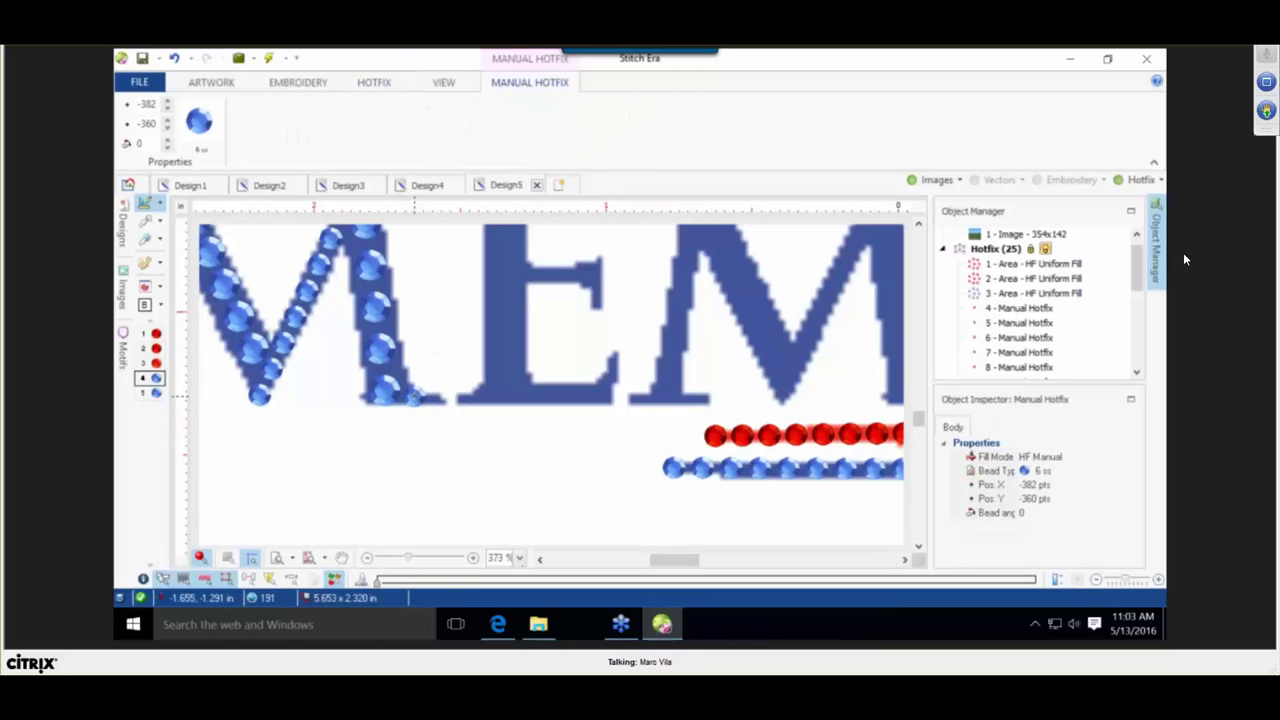
{"action": "left_click", "coordinate": [441, 398]}
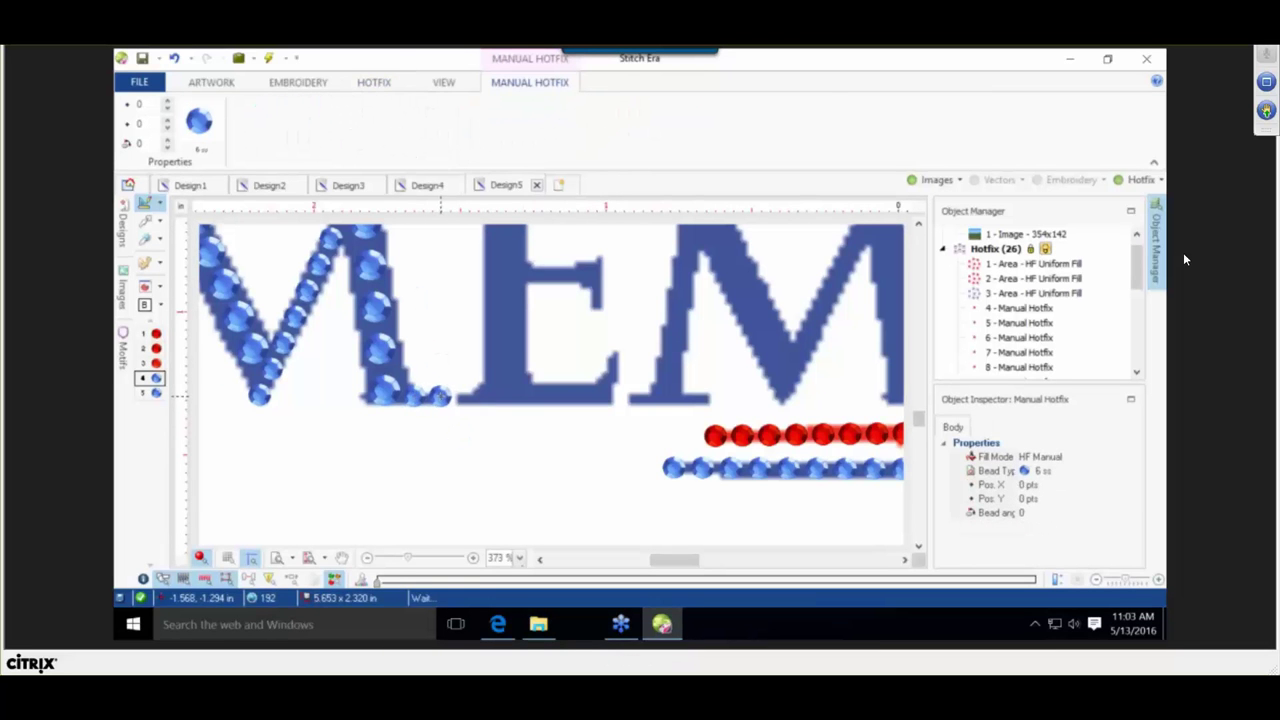
{"action": "left_click", "coordinate": [298, 418]}
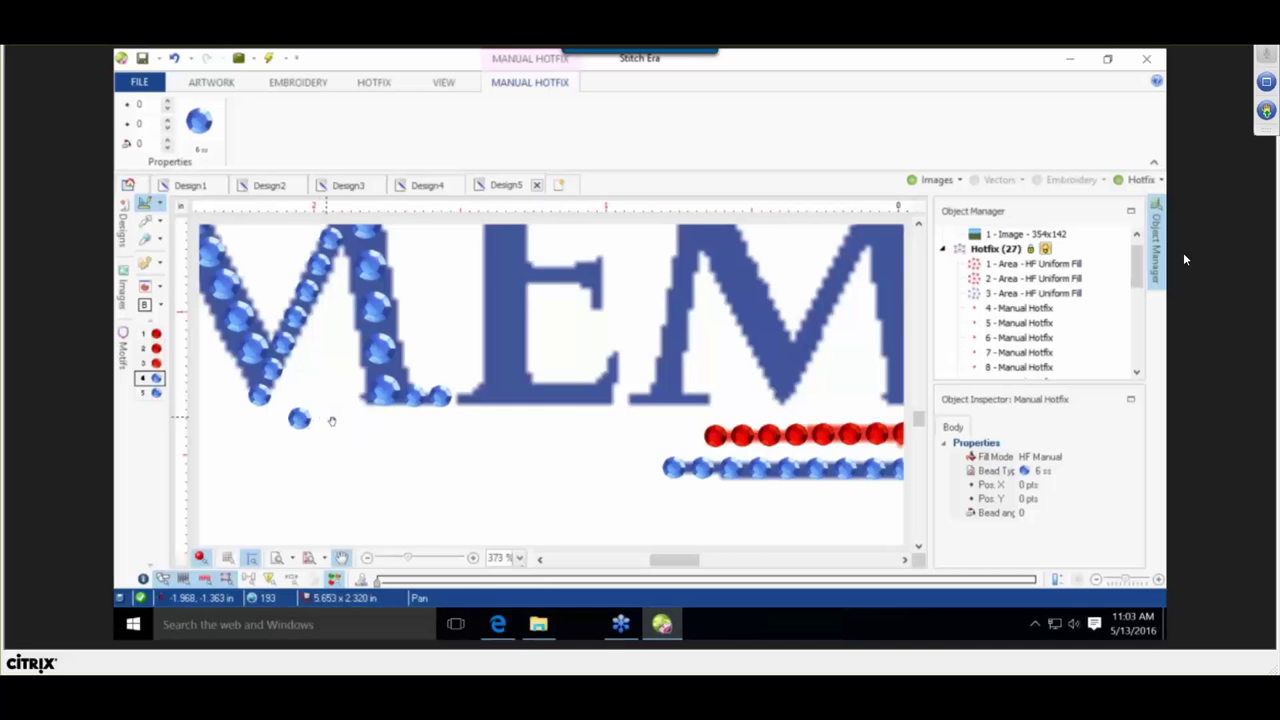
Select the M's thin first stroke path and raise its lower end so the last bead sits on the serif line.
{"action": "left_click_drag", "start_coordinate": [332, 420], "coordinate": [484, 394]}
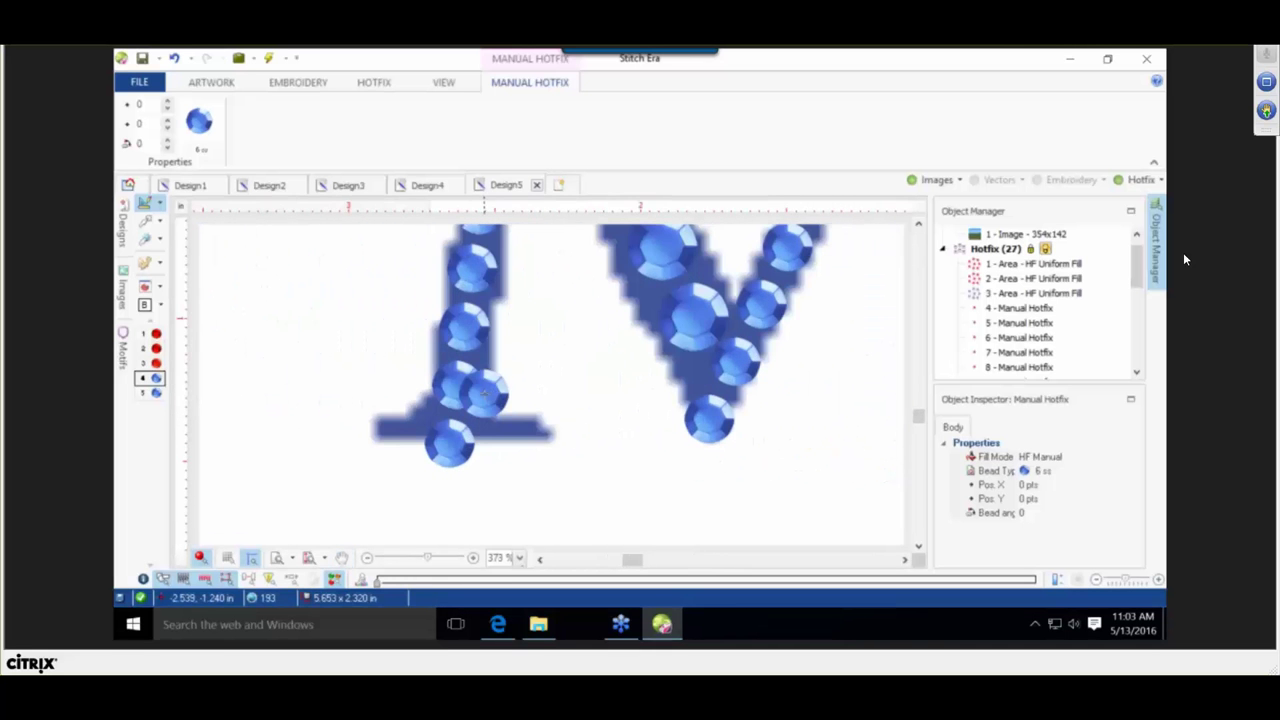
{"action": "left_click", "coordinate": [146, 220]}
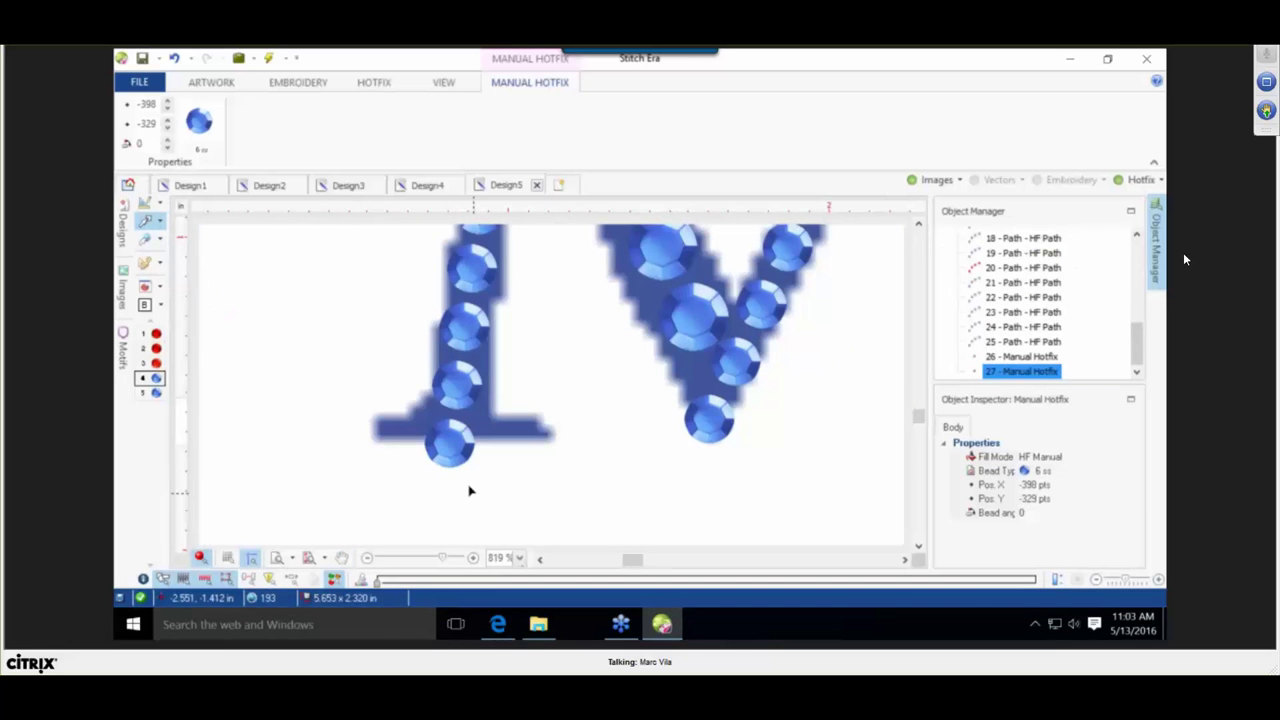
{"action": "left_click", "coordinate": [450, 455]}
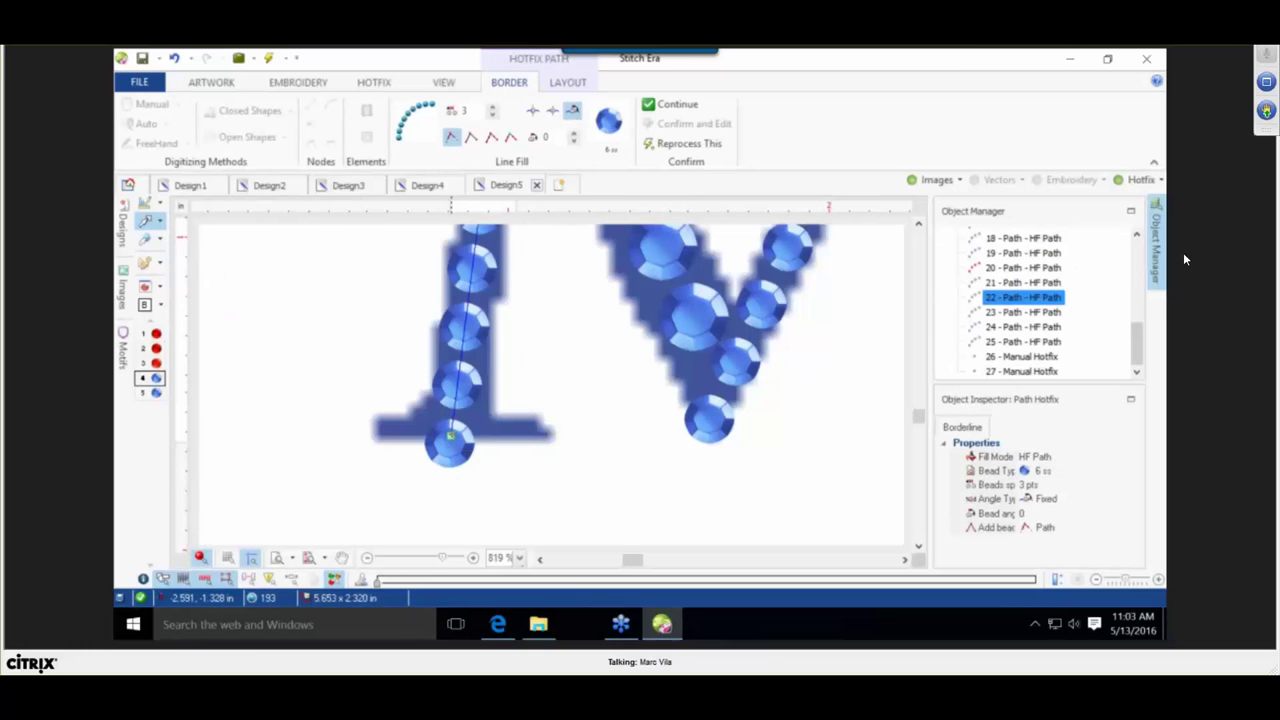
{"action": "left_click_drag", "start_coordinate": [452, 423], "coordinate": [452, 424]}
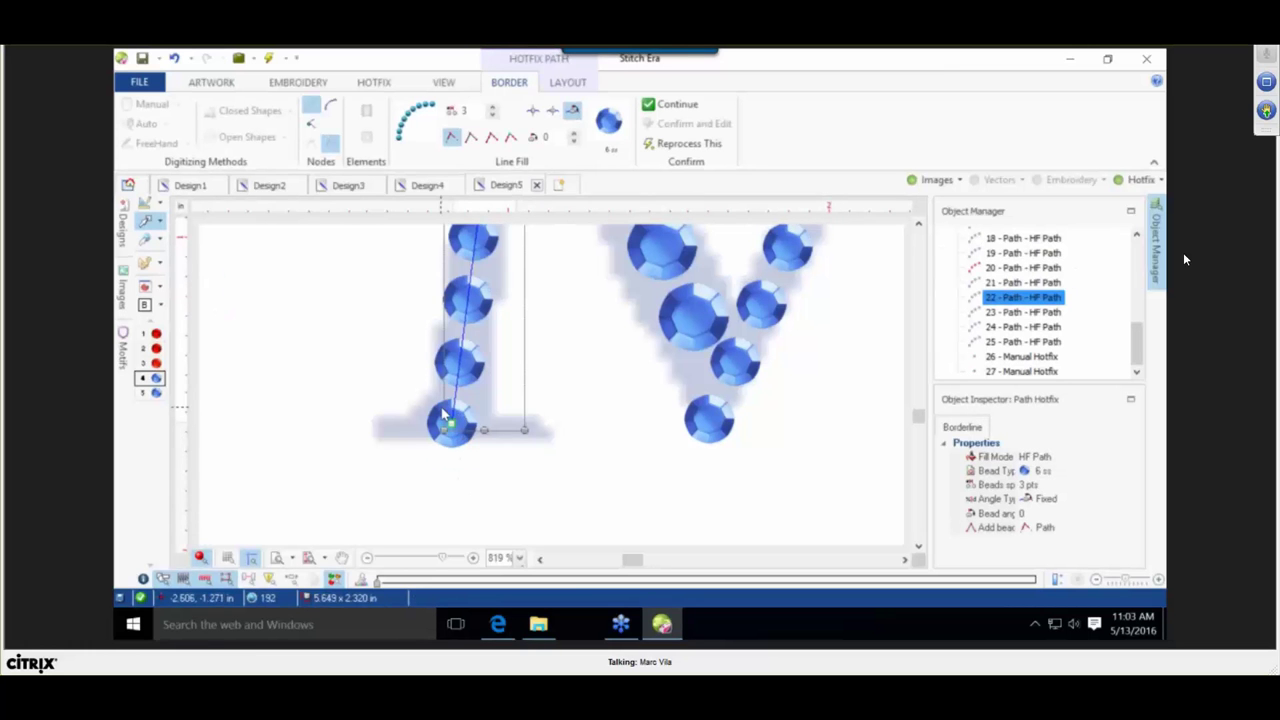
Insert single blue 6 ss beads on both sides of the thin first stroke's foot to form its serif.
{"action": "right_click", "coordinate": [444, 413]}
{"action": "left_click", "coordinate": [500, 374]}
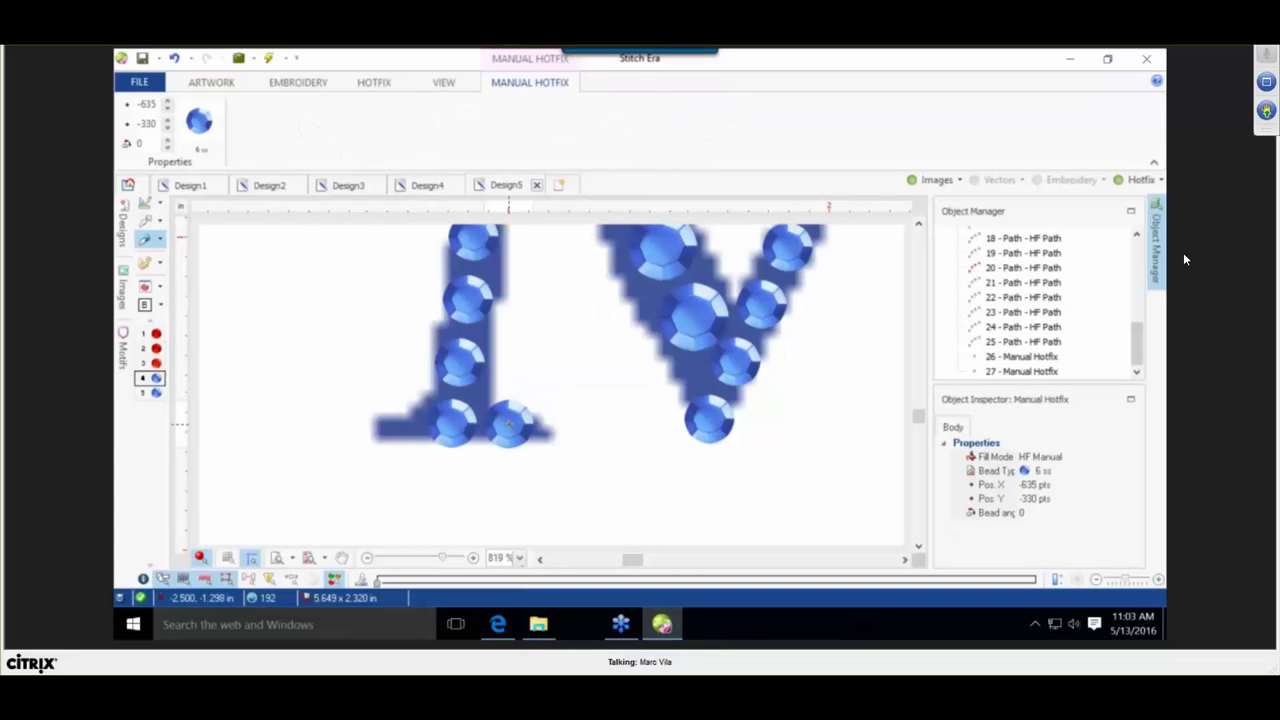
{"action": "left_click", "coordinate": [396, 425]}
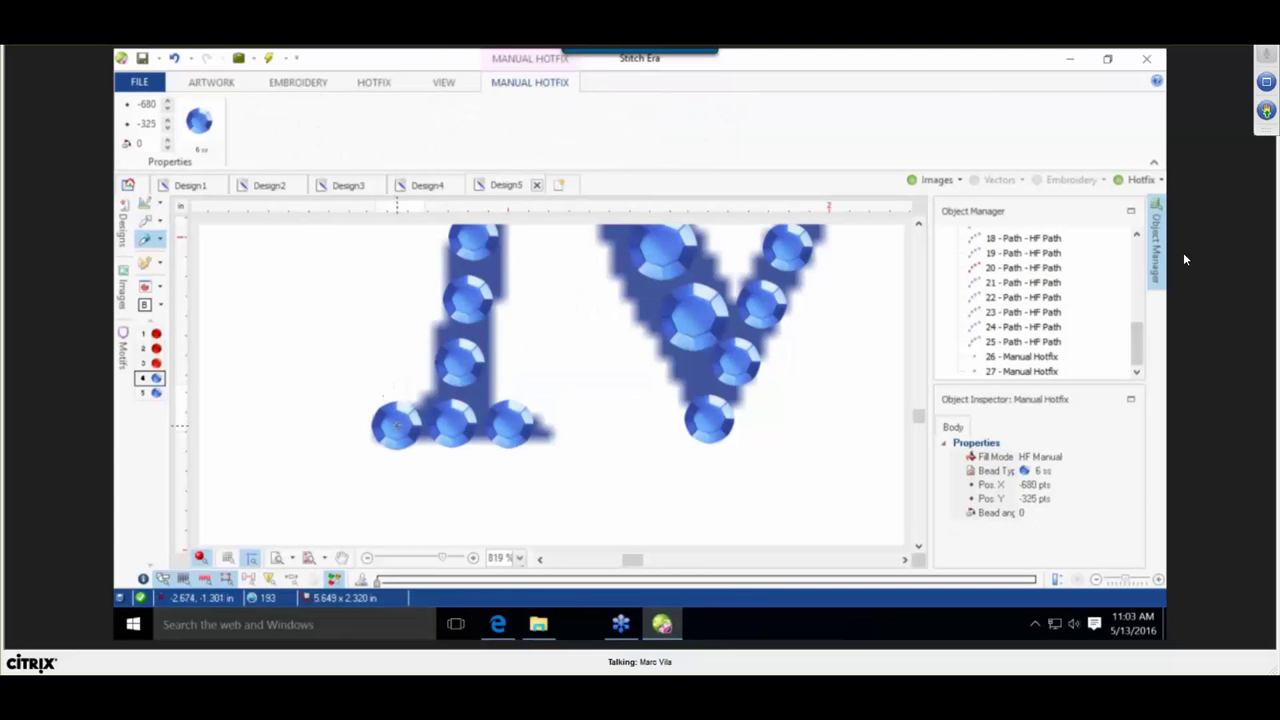
{"action": "left_click", "coordinate": [678, 391]}
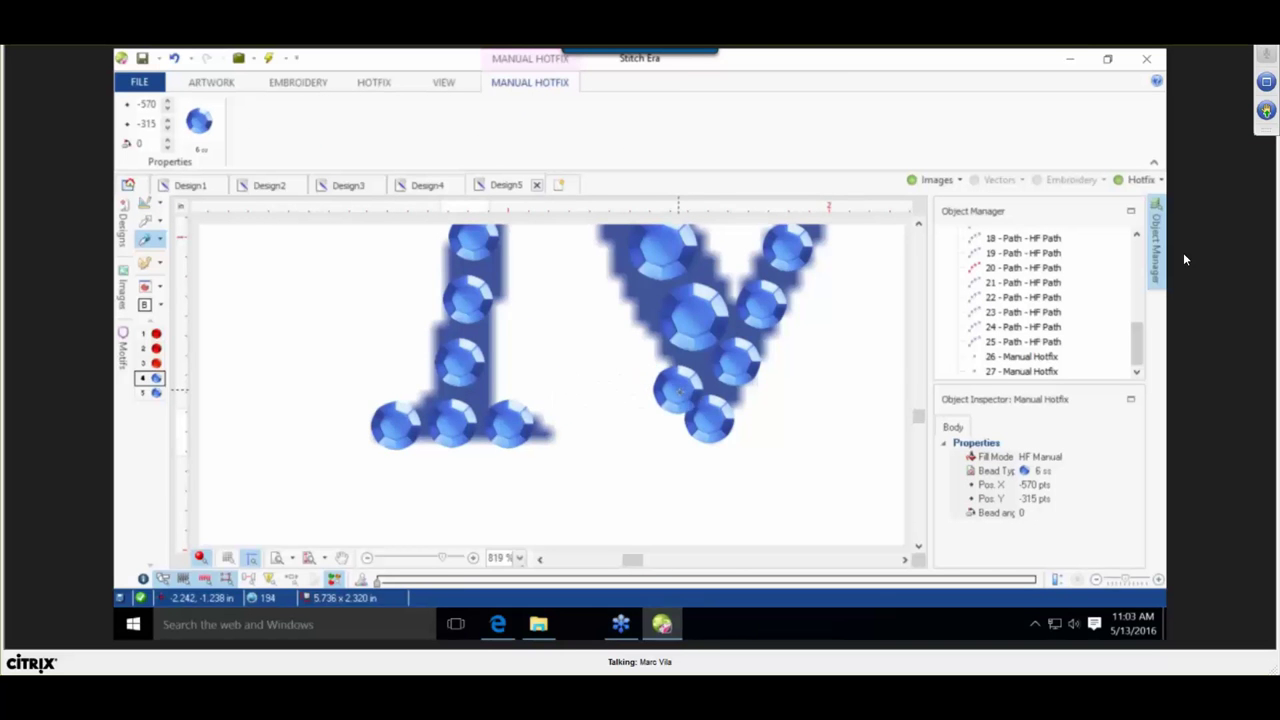
Hide the background image and examine the bead layout of the first M on its own.
{"action": "scroll", "coordinate": [678, 391], "scroll_direction": "down", "scroll_amount": 4}
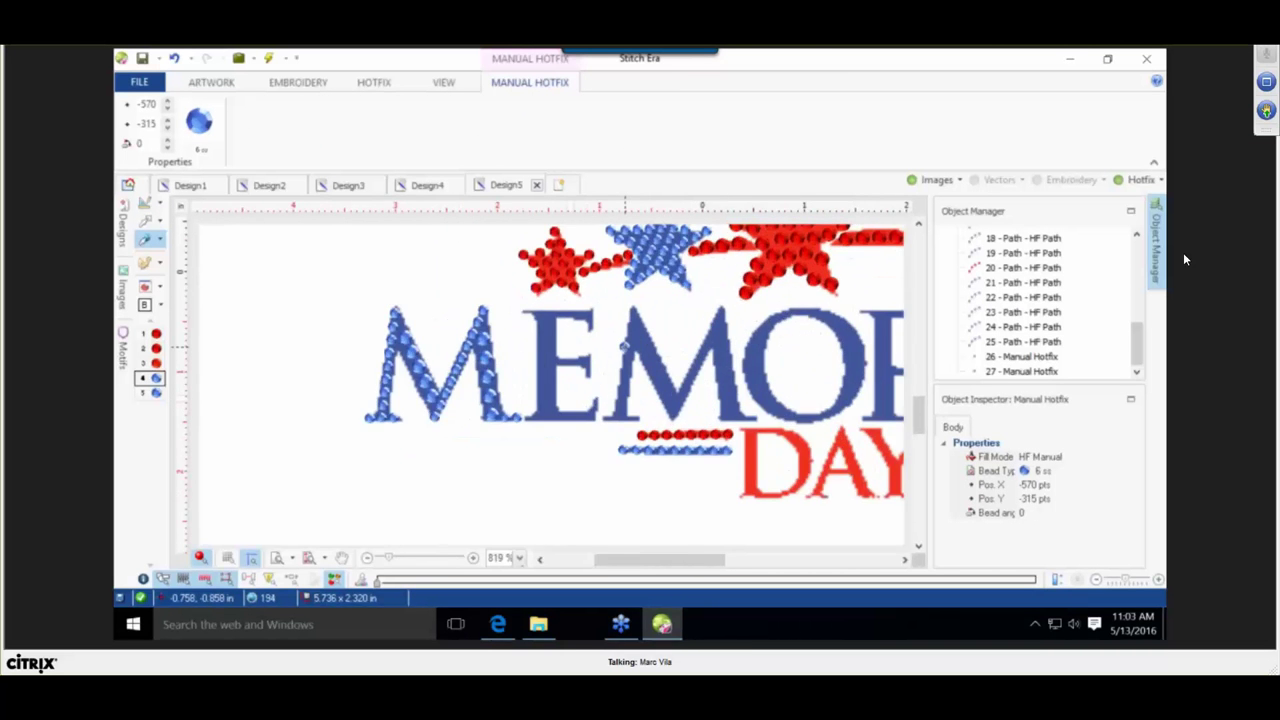
{"action": "scroll", "coordinate": [624, 345], "scroll_direction": "up", "scroll_amount": 2}
{"action": "scroll", "coordinate": [624, 345], "scroll_direction": "down", "scroll_amount": 3}
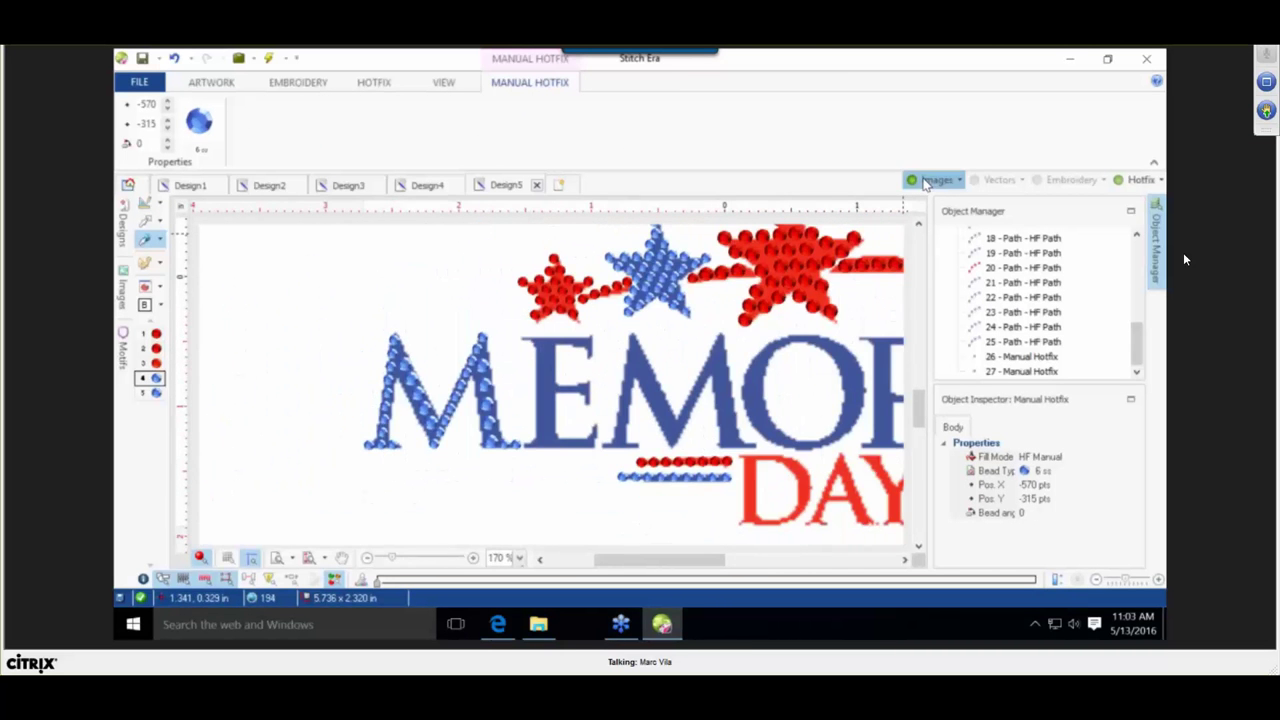
{"action": "left_click", "coordinate": [924, 181]}
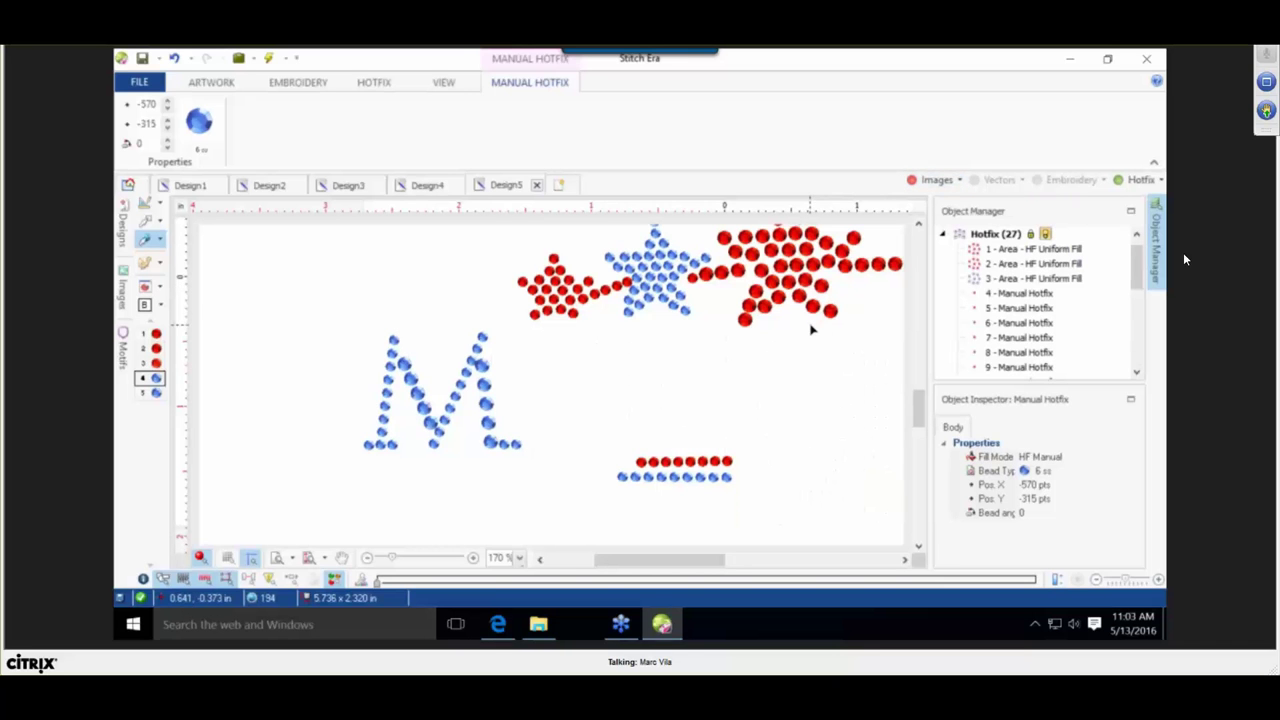
{"action": "left_click", "coordinate": [486, 385]}
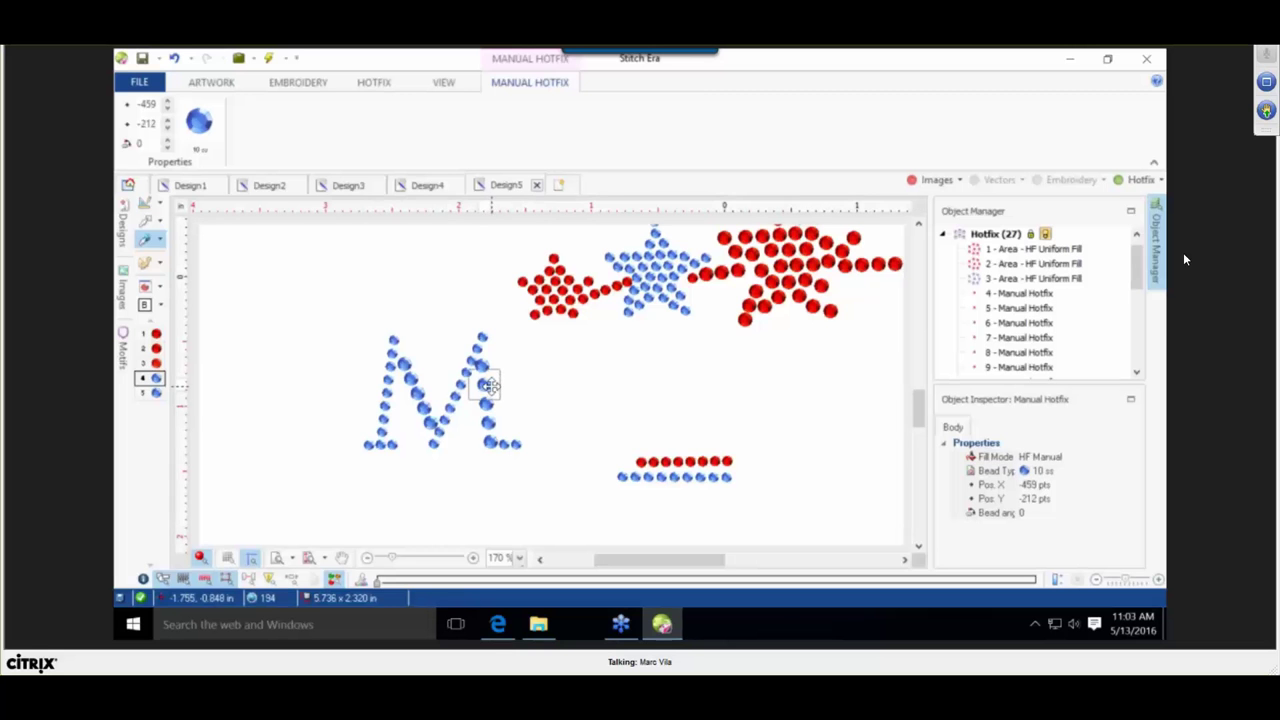
{"action": "scroll", "coordinate": [486, 385], "scroll_direction": "up", "scroll_amount": 1}
Select the M's last thick stroke path, show the background image again and lower the path's top end away from the thin diagonal.
{"action": "left_click", "coordinate": [157, 224]}
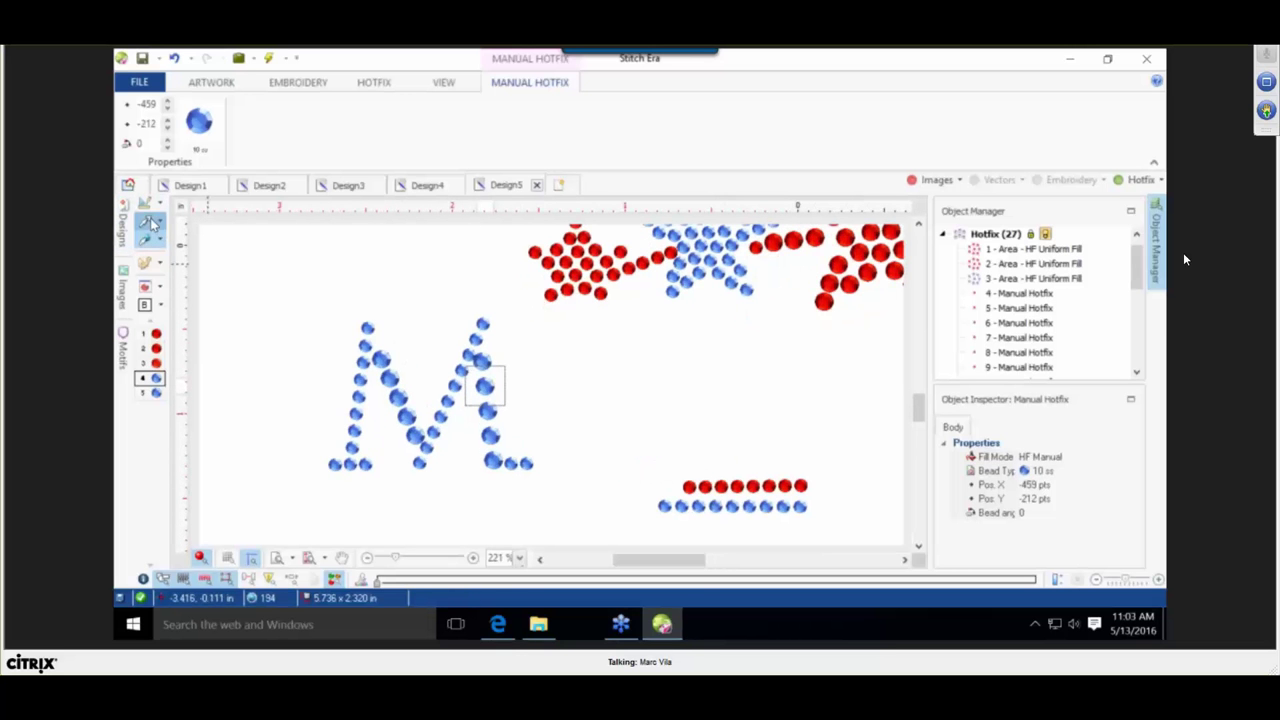
{"action": "scroll", "coordinate": [507, 371], "scroll_direction": "up", "scroll_amount": 3}
{"action": "scroll", "coordinate": [501, 379], "scroll_direction": "up", "scroll_amount": 1}
{"action": "left_click", "coordinate": [432, 349]}
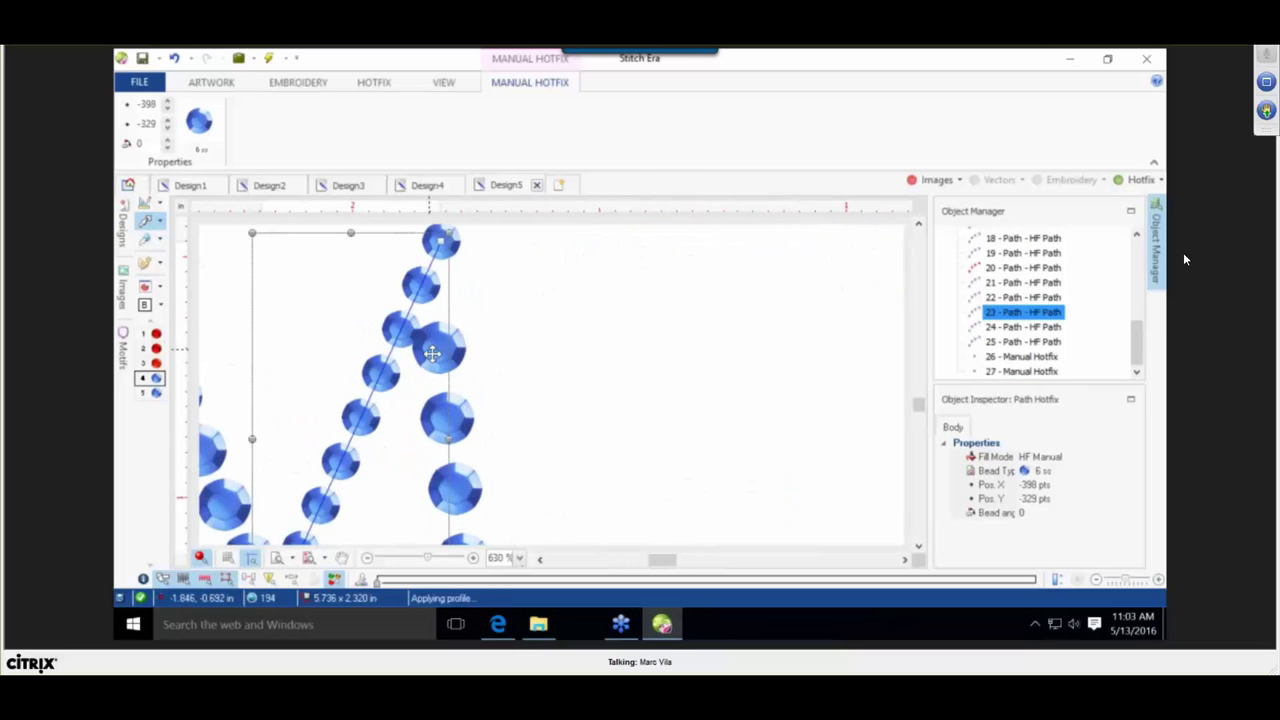
{"action": "left_click", "coordinate": [453, 423]}
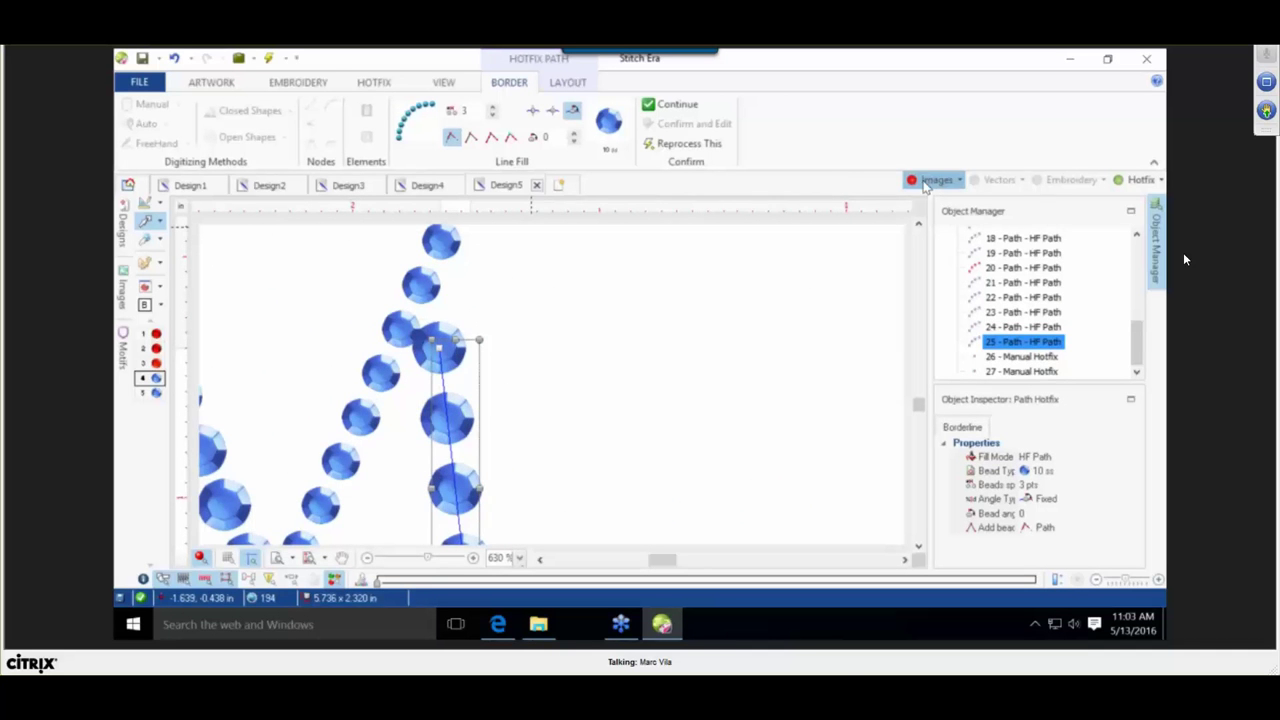
{"action": "left_click", "coordinate": [923, 182]}
{"action": "left_click_drag", "start_coordinate": [439, 348], "coordinate": [441, 373]}
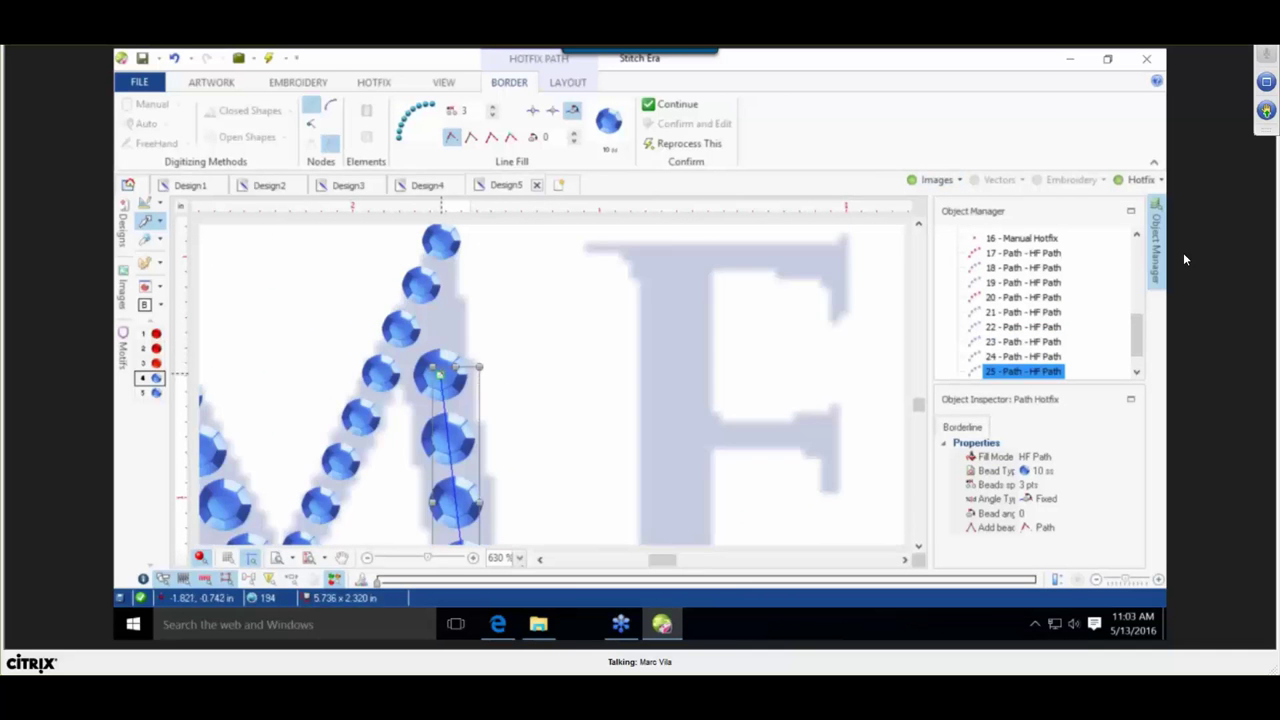
Insert single blue 6 ss beads above the top 10 ss beads of the M's last thick stroke and thick diagonal.
{"action": "right_click", "coordinate": [446, 376]}
{"action": "left_click", "coordinate": [478, 574]}
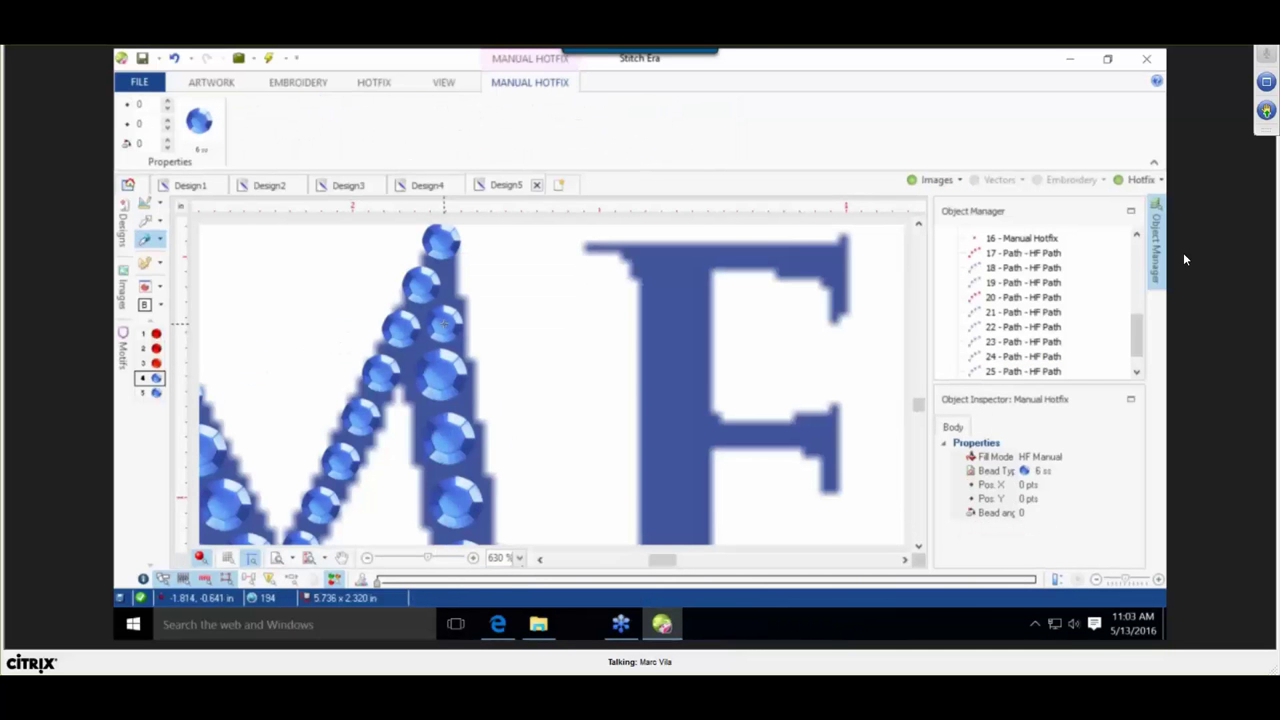
{"action": "left_click", "coordinate": [444, 324]}
{"action": "scroll", "coordinate": [300, 394], "scroll_direction": "down", "scroll_amount": 3}
{"action": "scroll", "coordinate": [239, 381], "scroll_direction": "up", "scroll_amount": 1}
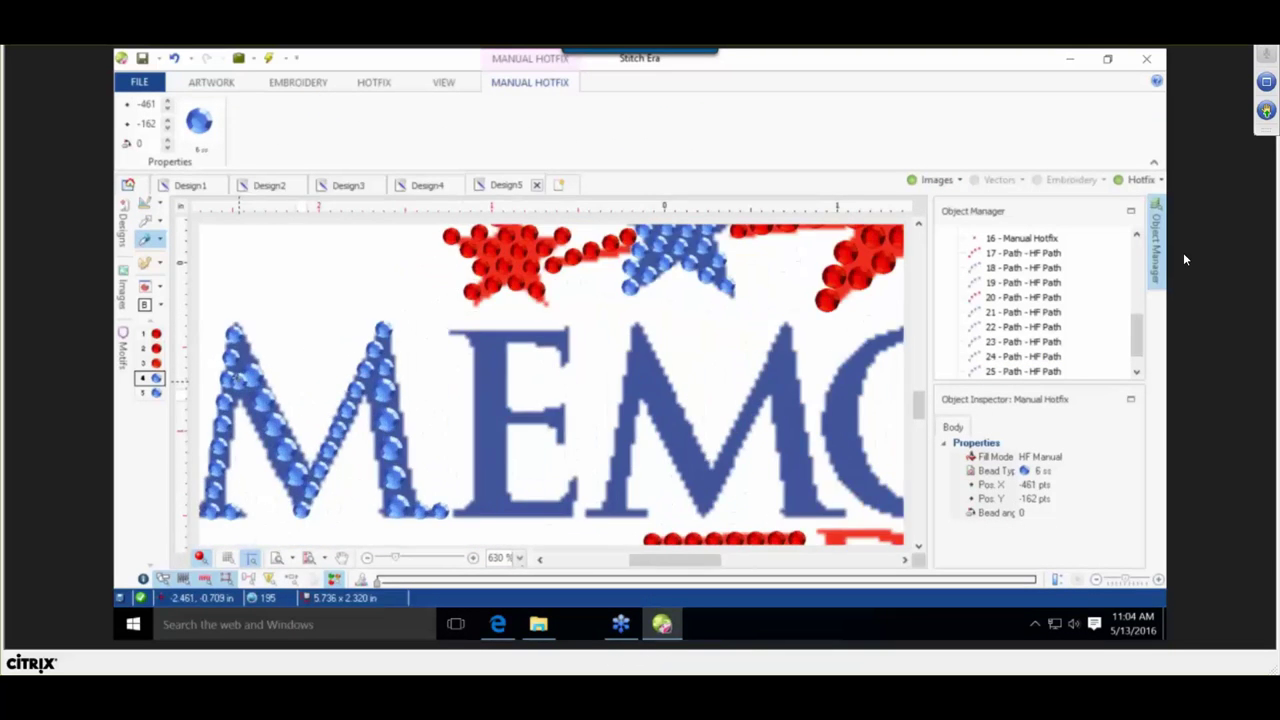
{"action": "scroll", "coordinate": [228, 378], "scroll_direction": "up", "scroll_amount": 2}
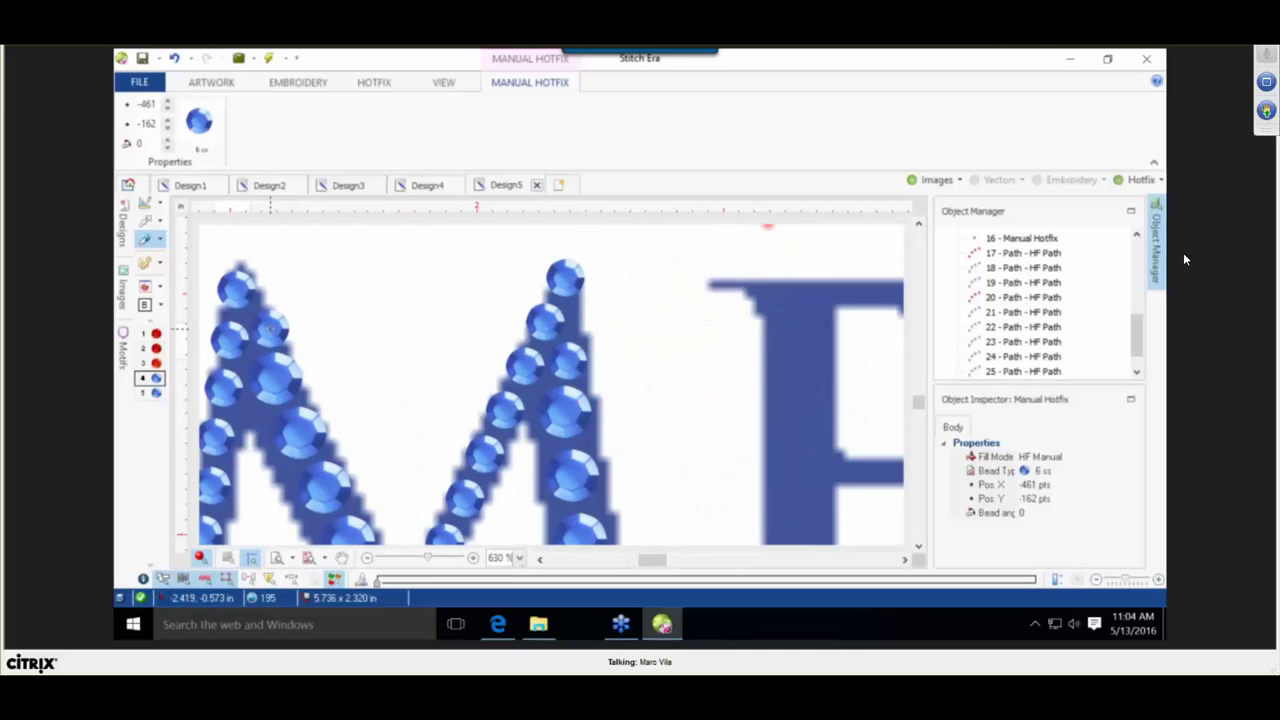
{"action": "left_click", "coordinate": [227, 312]}
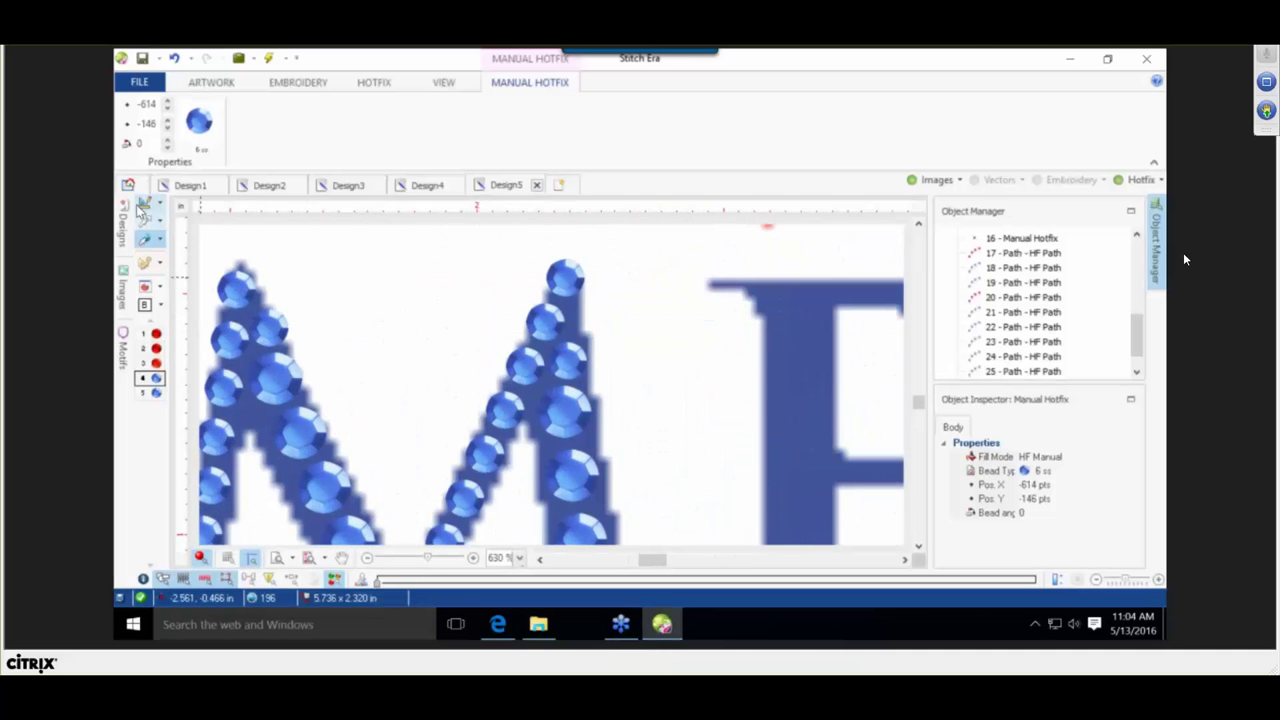
Select the thick diagonal path of the M and shift its top end slightly outward, away from the thin first stroke.
{"action": "left_click", "coordinate": [146, 222]}
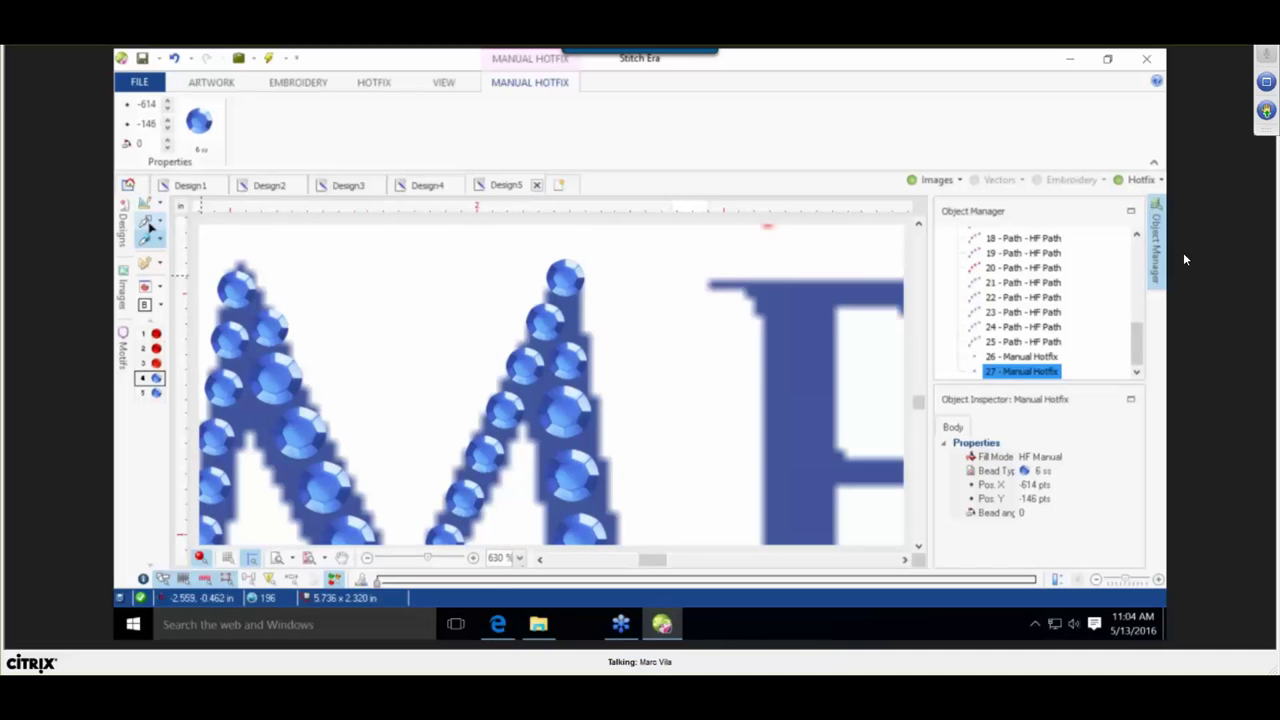
{"action": "left_click", "coordinate": [281, 376]}
{"action": "left_click_drag", "start_coordinate": [276, 378], "coordinate": [285, 378]}
{"action": "scroll", "coordinate": [282, 390], "scroll_direction": "down", "scroll_amount": 2}
{"action": "scroll", "coordinate": [283, 390], "scroll_direction": "down", "scroll_amount": 3}
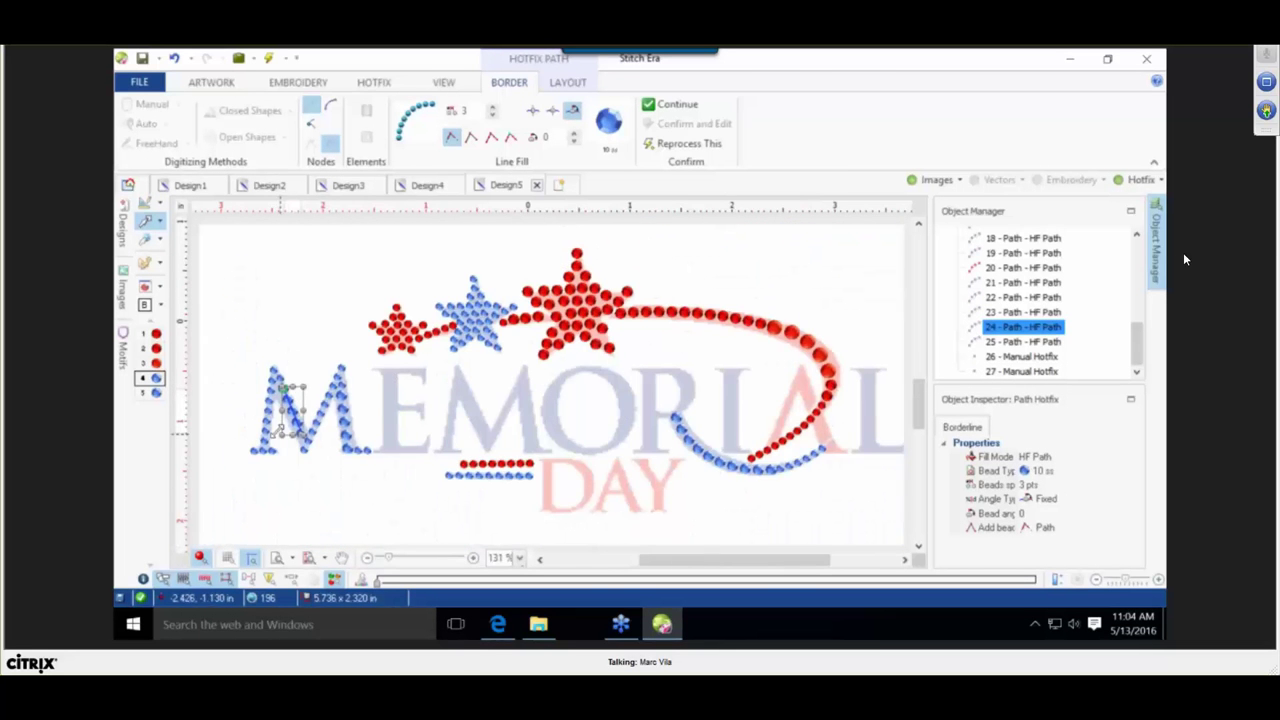
Insert a single blue 6 ss bead below the bottom 10 ss bead of the M's thick diagonal.
{"action": "scroll", "coordinate": [318, 447], "scroll_direction": "up", "scroll_amount": 5}
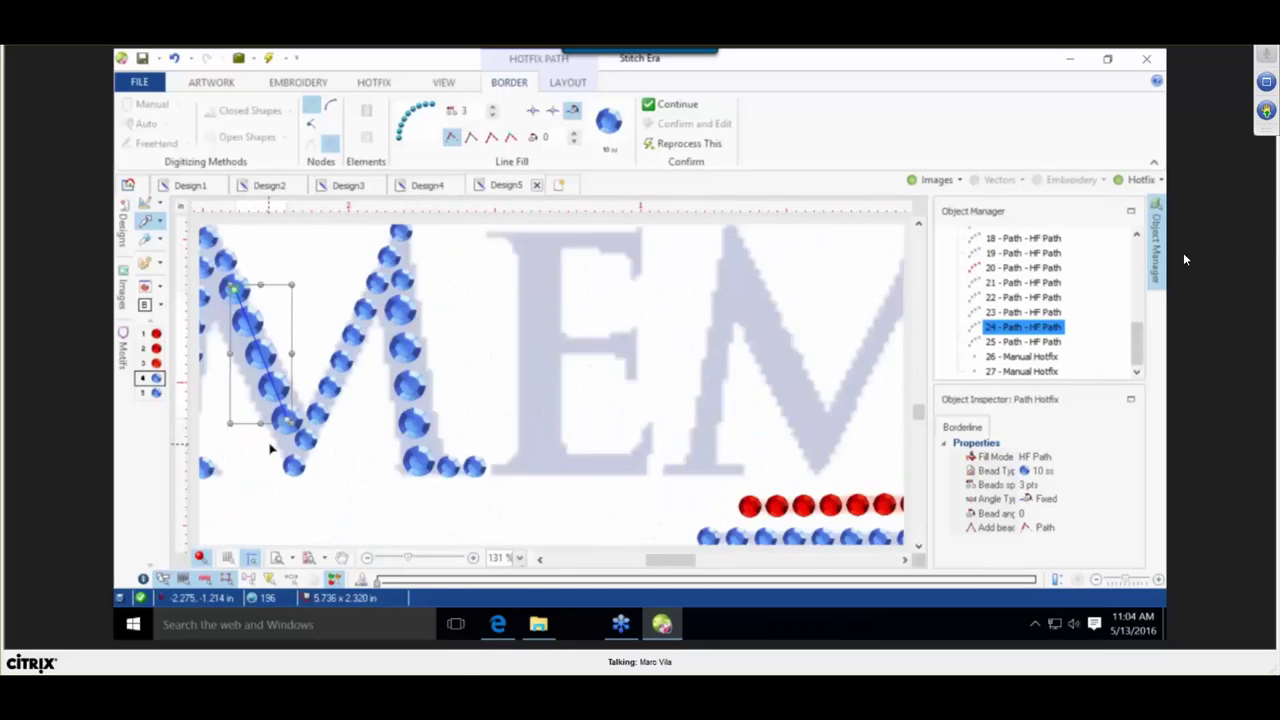
{"action": "right_click", "coordinate": [362, 450]}
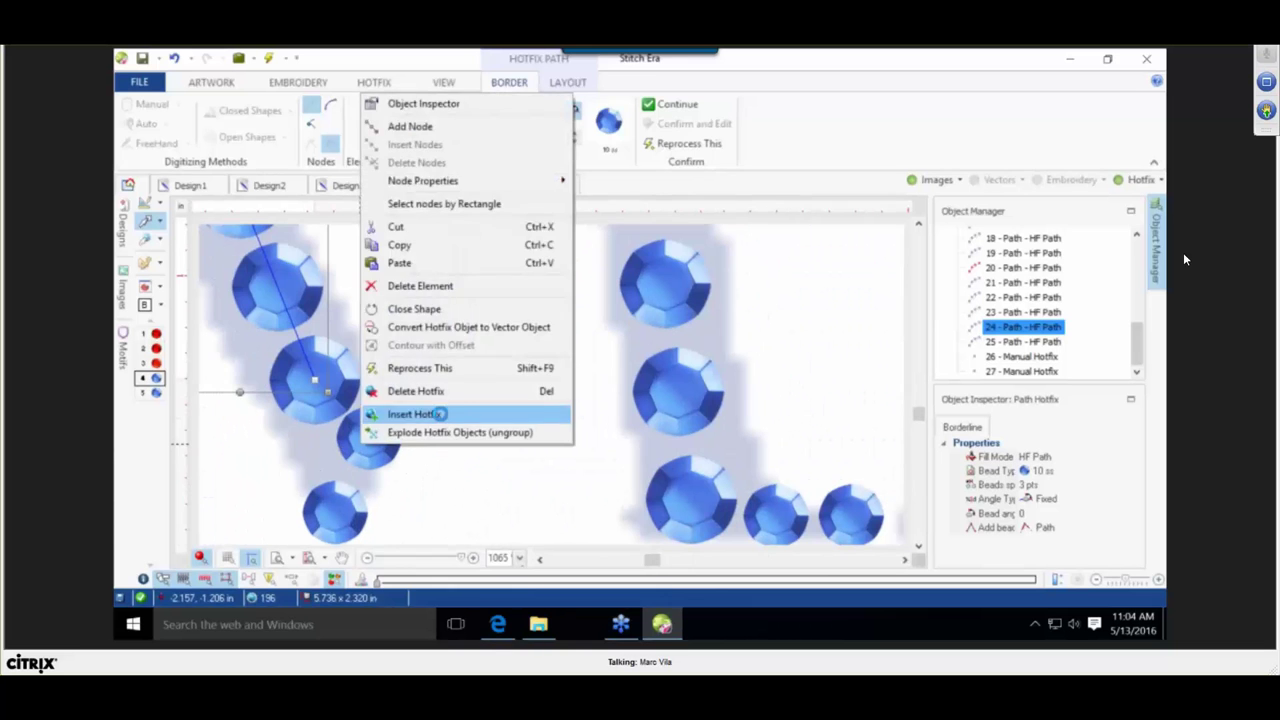
{"action": "left_click", "coordinate": [436, 414]}
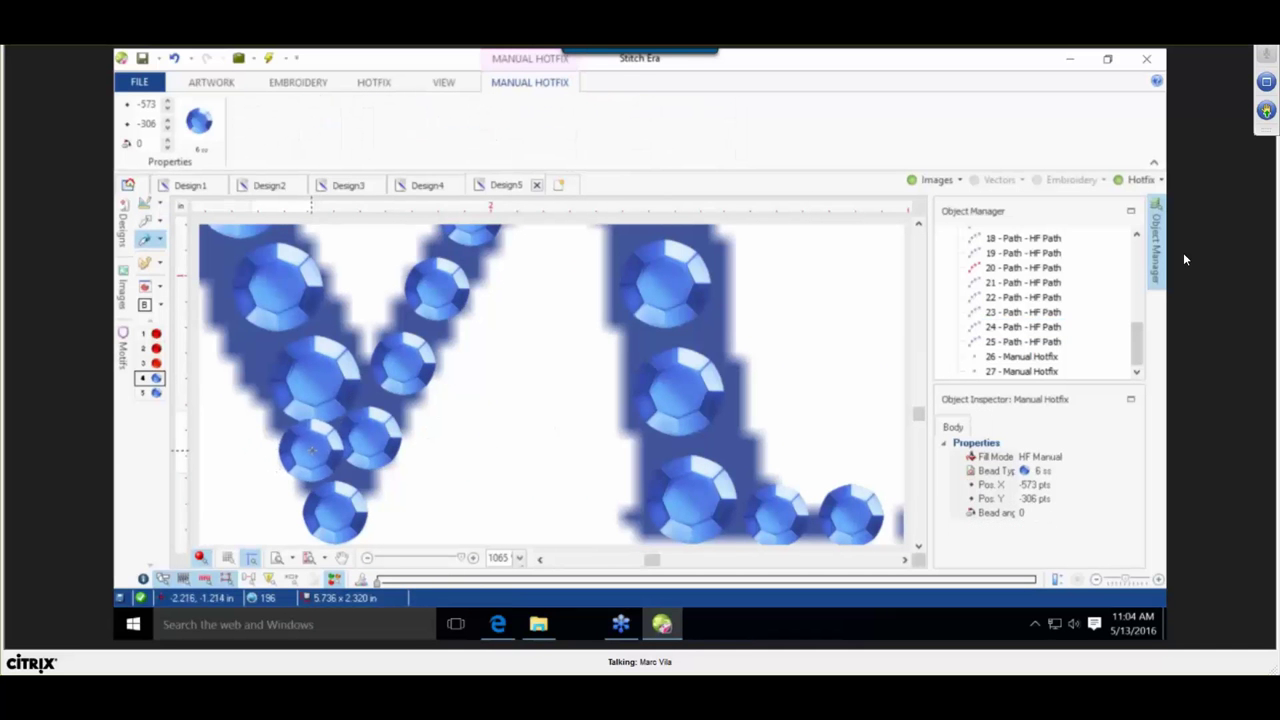
{"action": "left_click", "coordinate": [314, 456]}
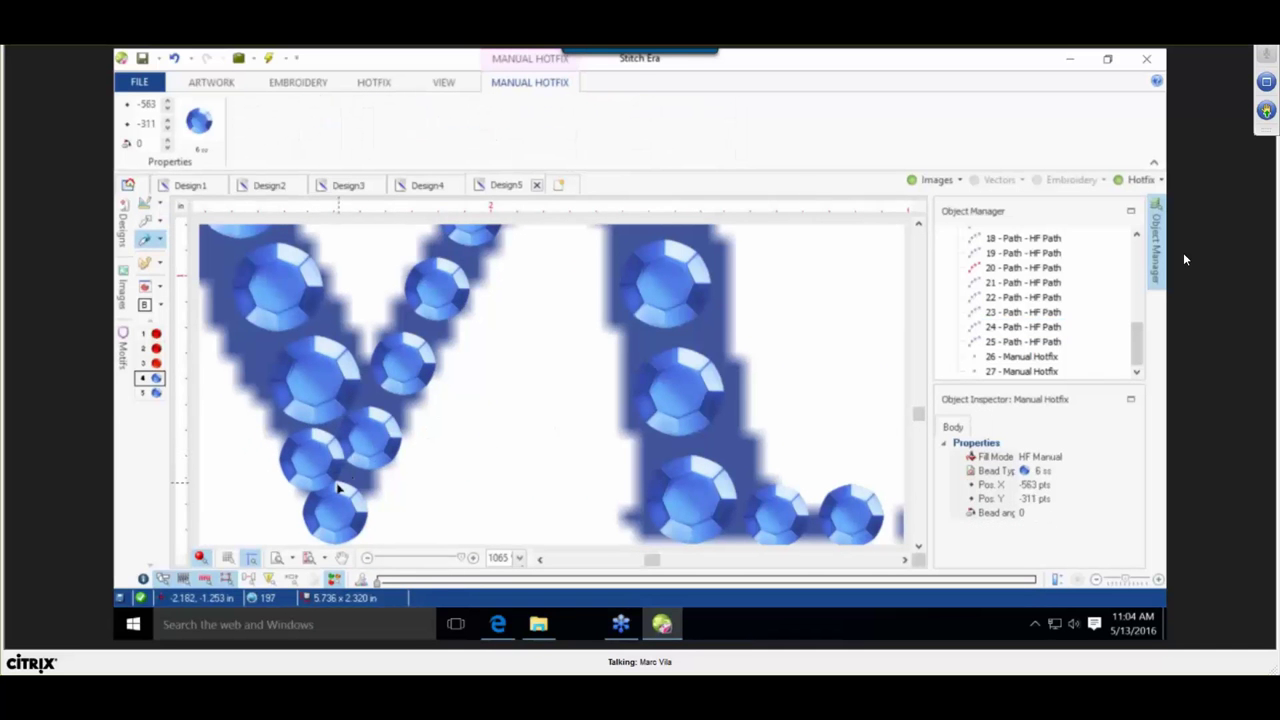
Shift the bottom end of the M's thin diagonal path slightly right and the thick diagonal's bottom end slightly up and left.
{"action": "left_click", "coordinate": [145, 228]}
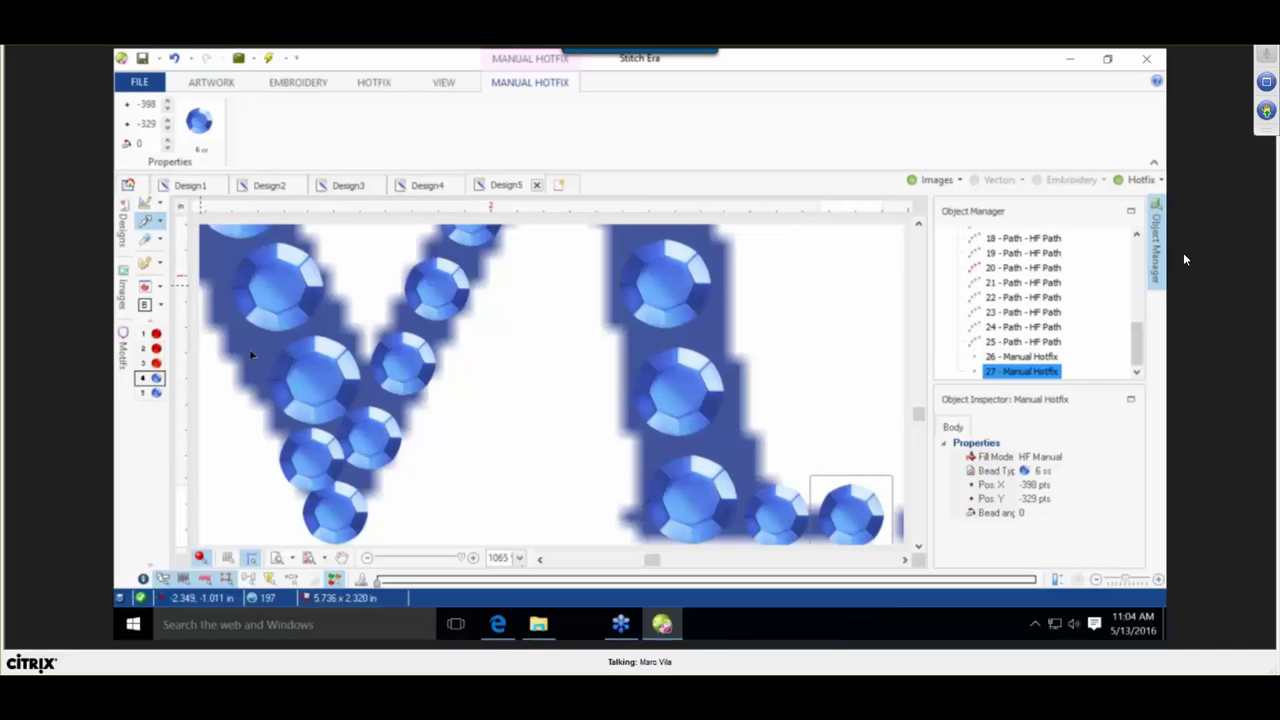
{"action": "left_click", "coordinate": [334, 512]}
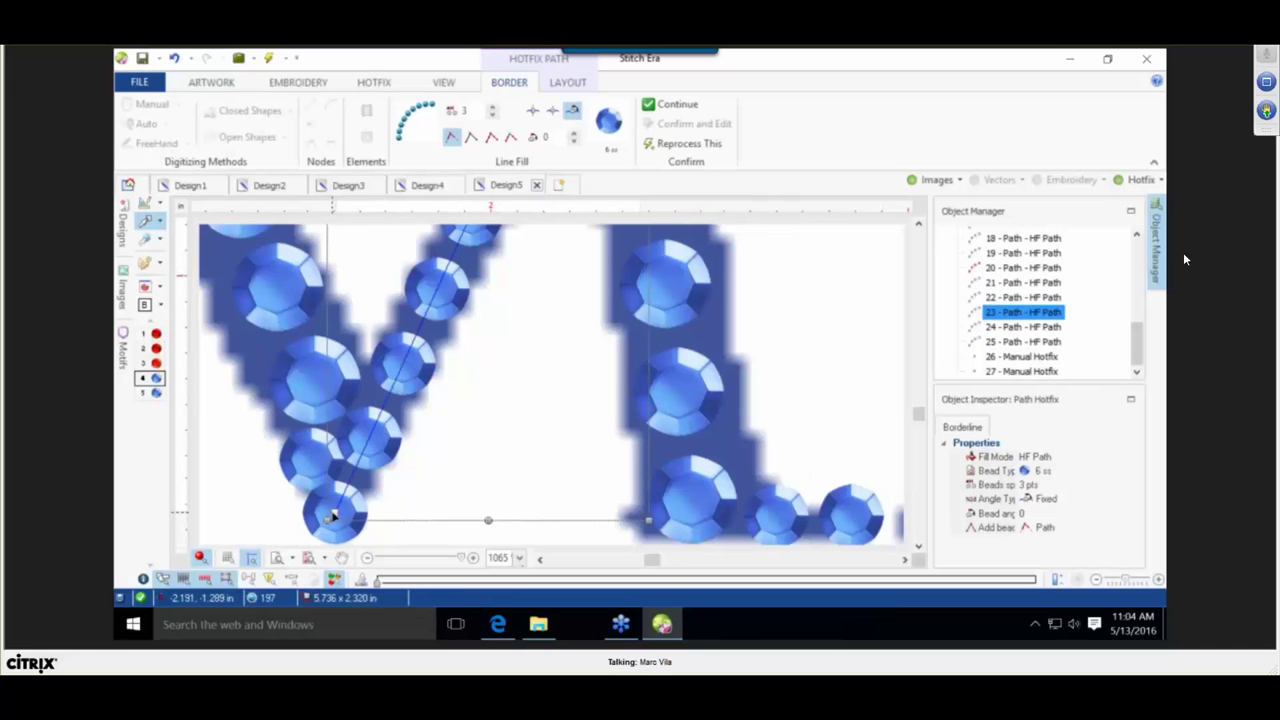
{"action": "left_click_drag", "start_coordinate": [334, 516], "coordinate": [346, 513]}
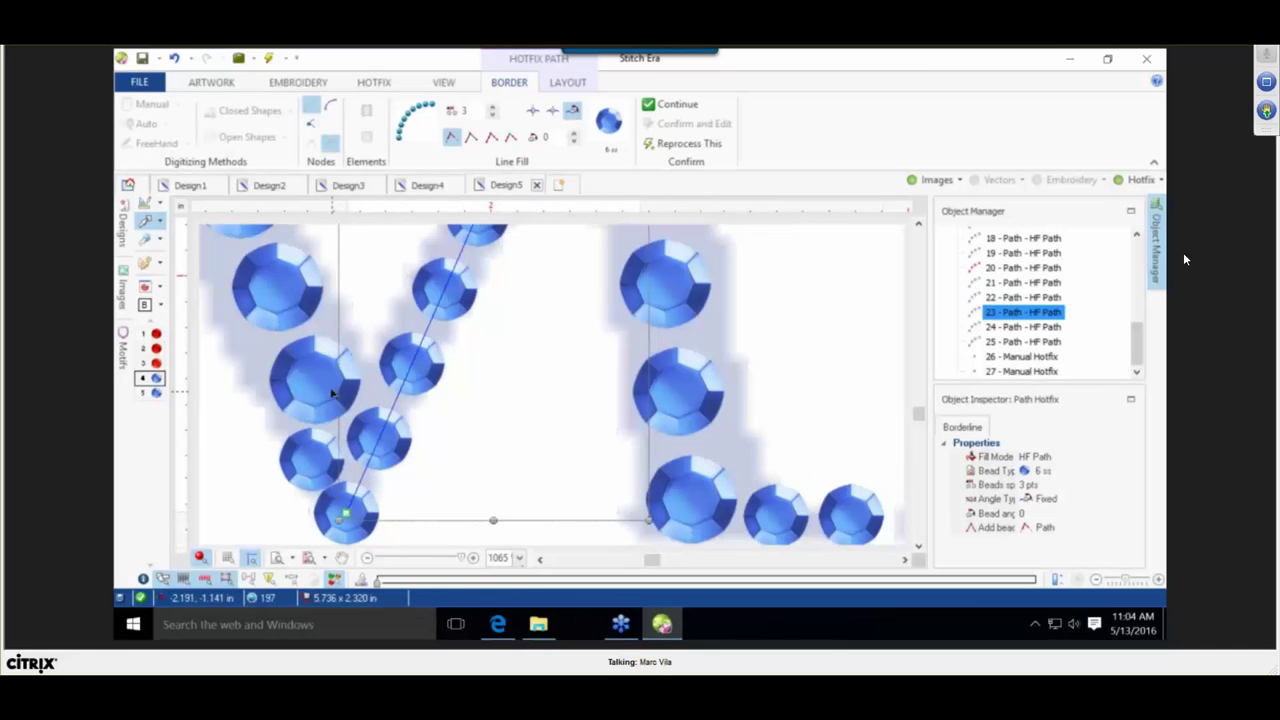
{"action": "left_click_drag", "start_coordinate": [322, 387], "coordinate": [316, 375]}
{"action": "left_click", "coordinate": [488, 466]}
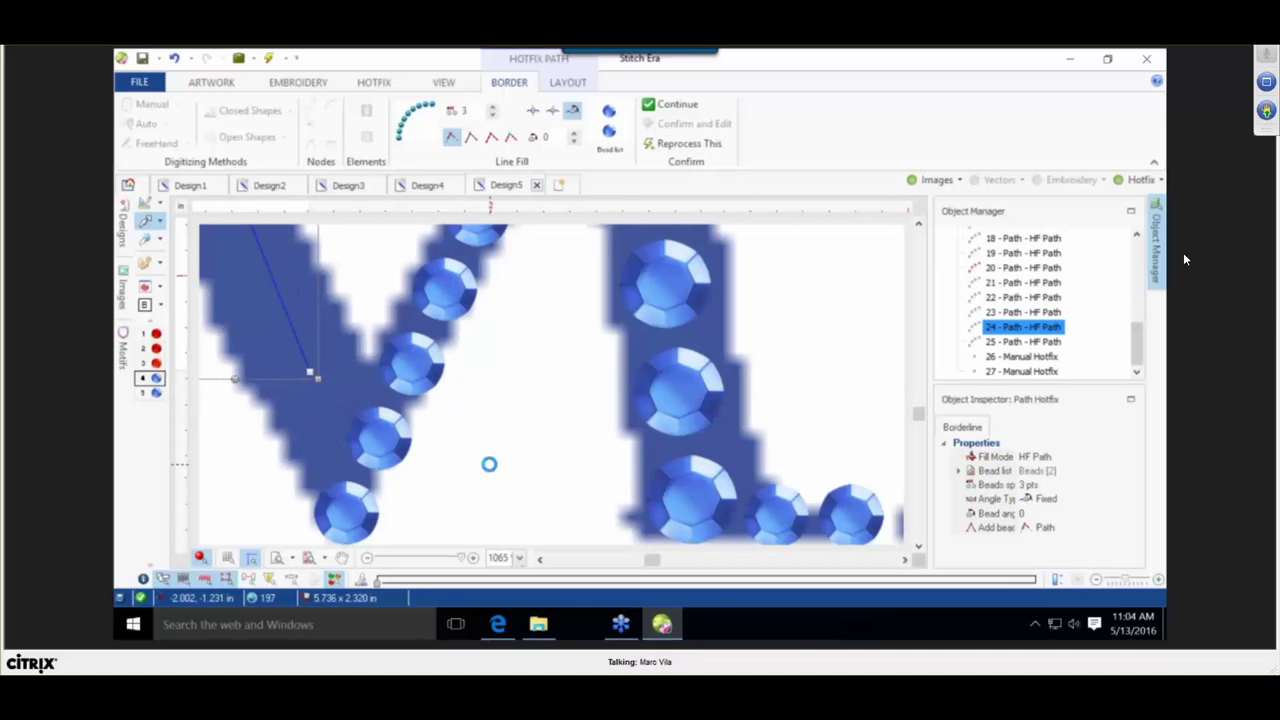
Hide the background image to examine the M's beads within the whole design, and show the image again.
{"action": "left_click", "coordinate": [312, 450]}
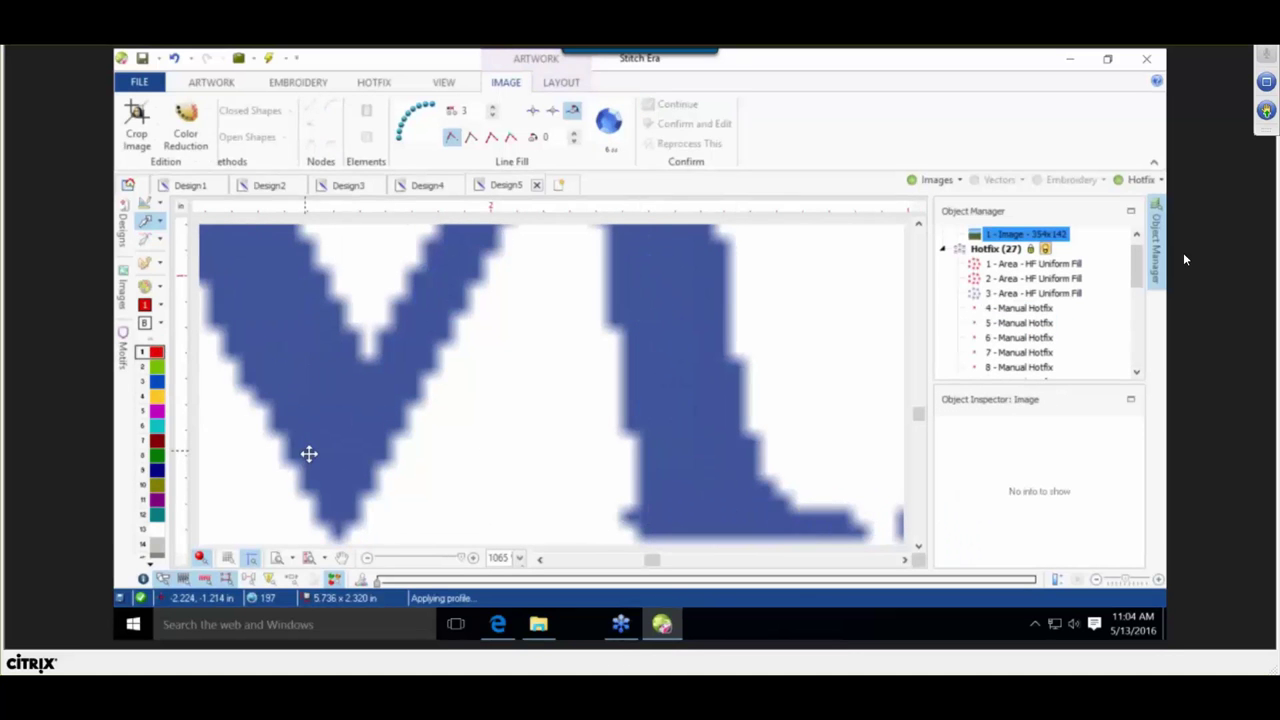
{"action": "scroll", "coordinate": [326, 449], "scroll_direction": "down", "scroll_amount": 6}
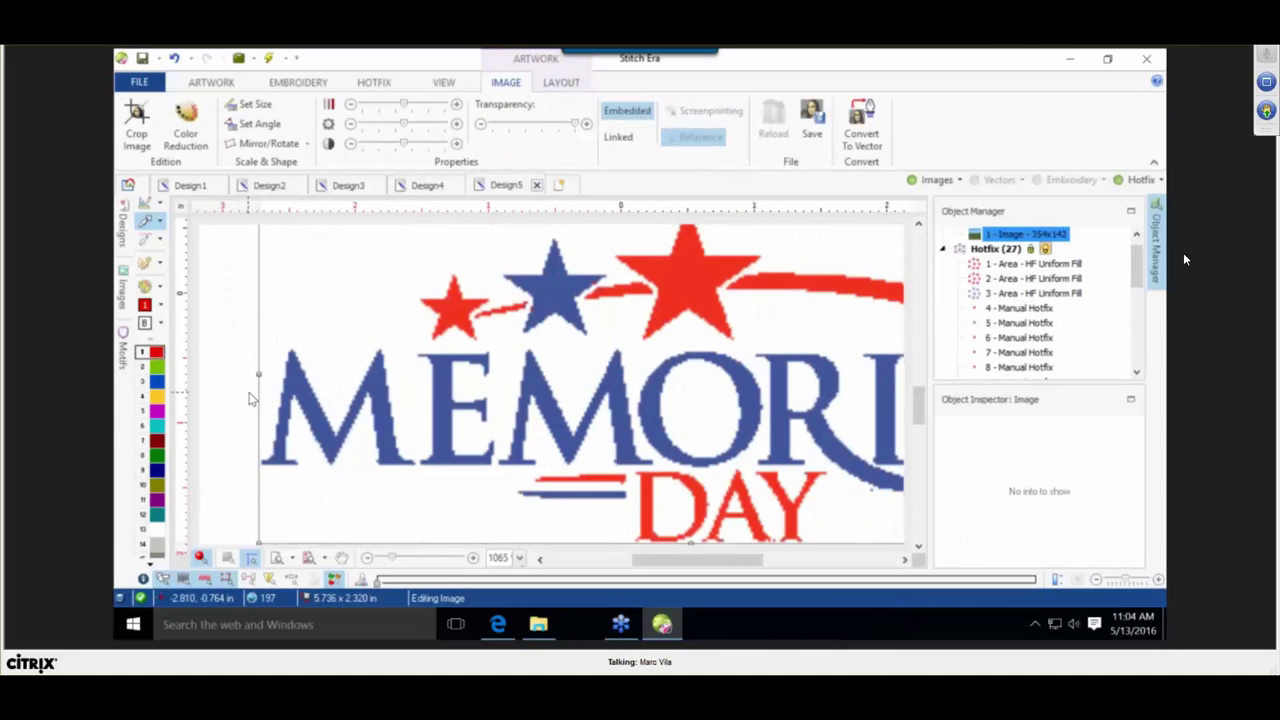
{"action": "left_click", "coordinate": [254, 396]}
{"action": "left_click", "coordinate": [912, 180]}
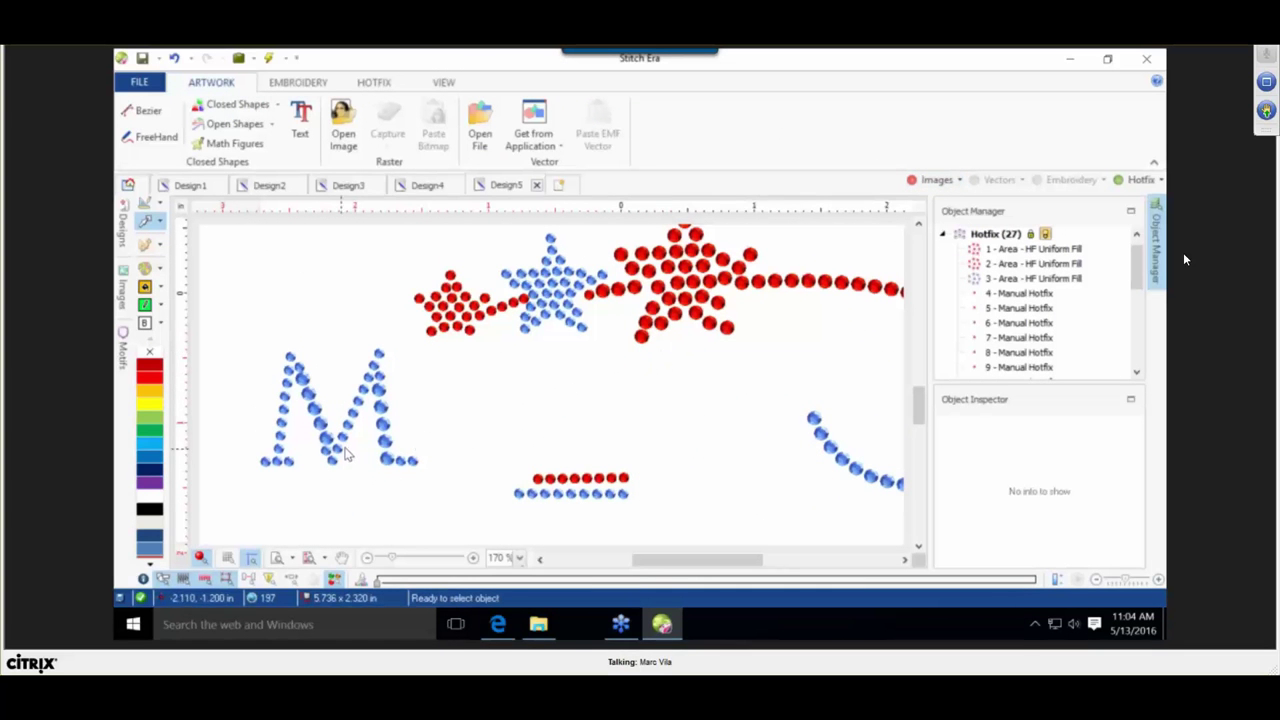
{"action": "scroll", "coordinate": [486, 446], "scroll_direction": "down", "scroll_amount": 1}
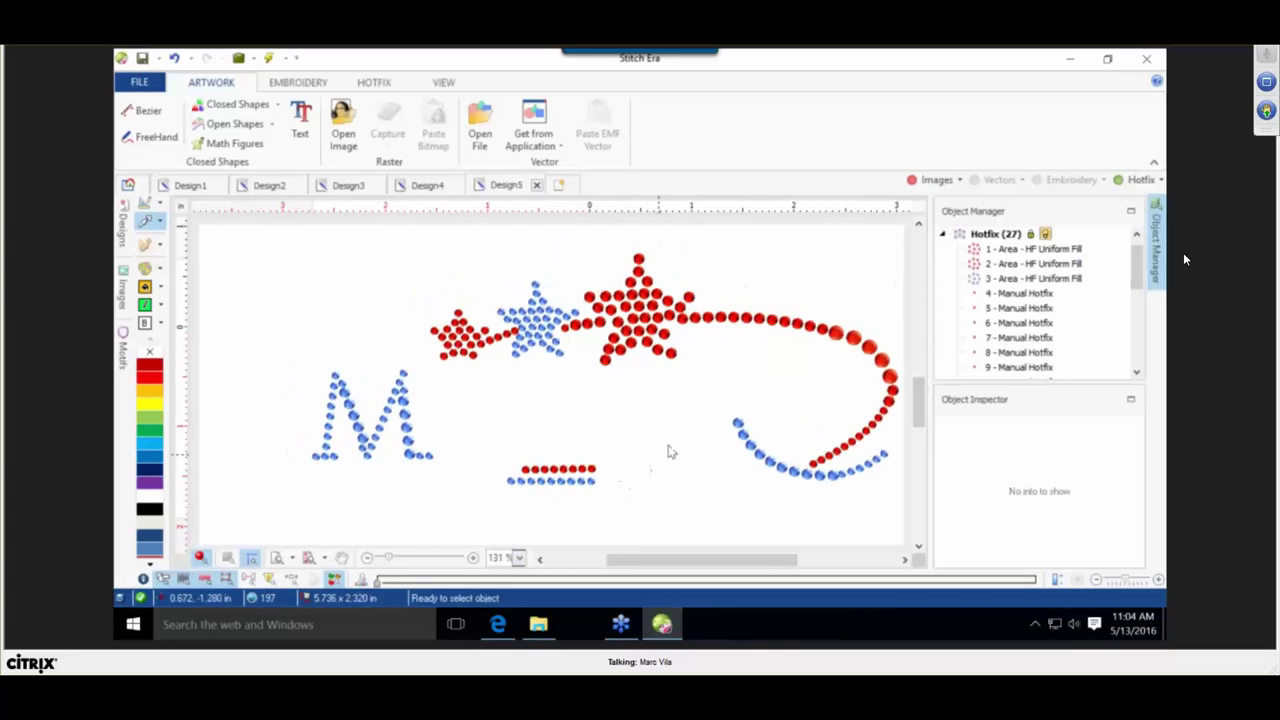
{"action": "left_click", "coordinate": [920, 180]}
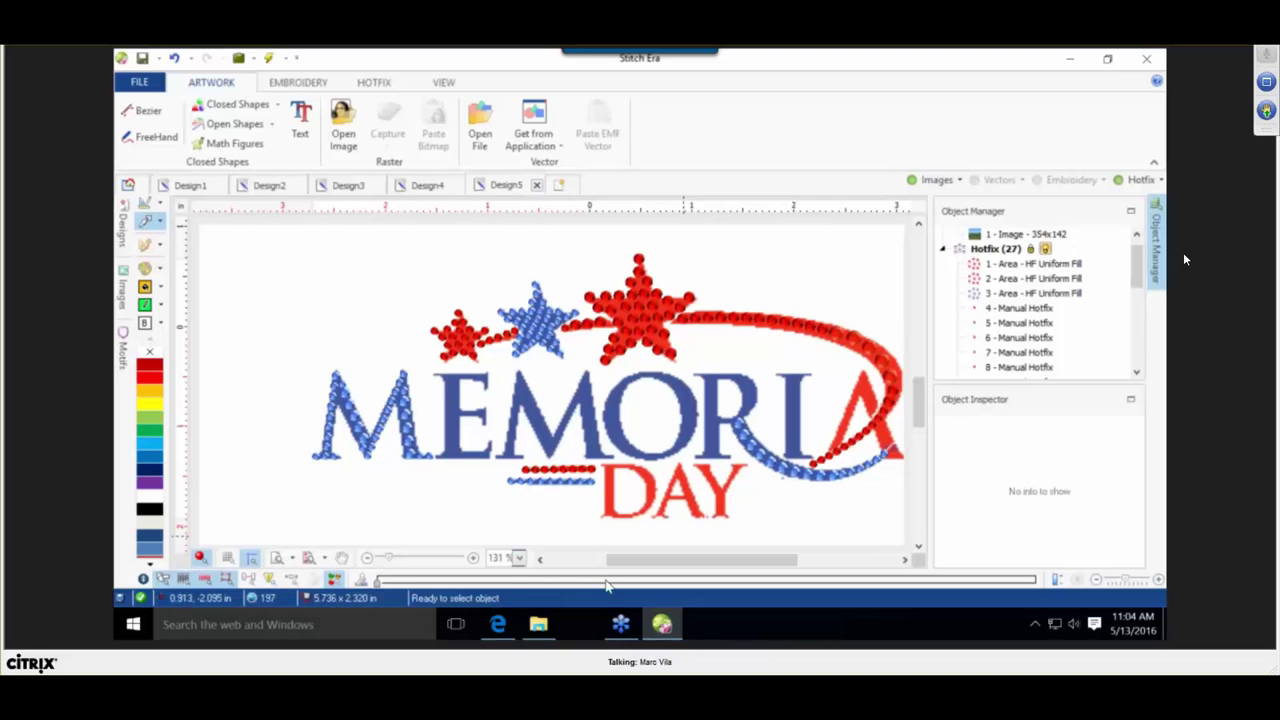